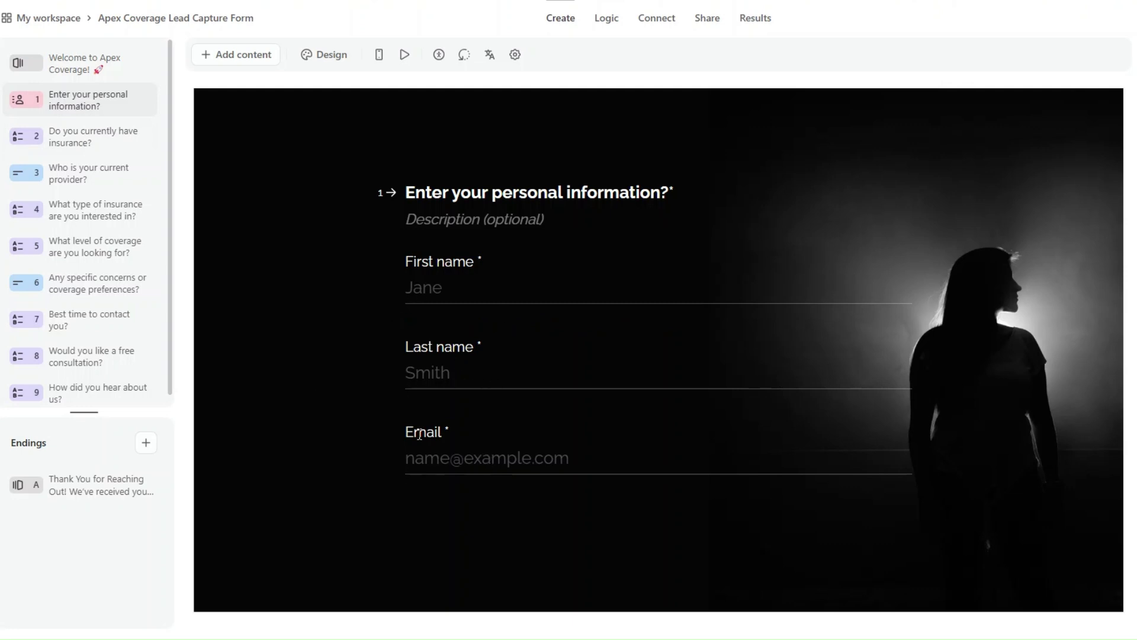
Review the Typeform questions from current insurance through 'How did you hear about us?'.
click(72, 141)
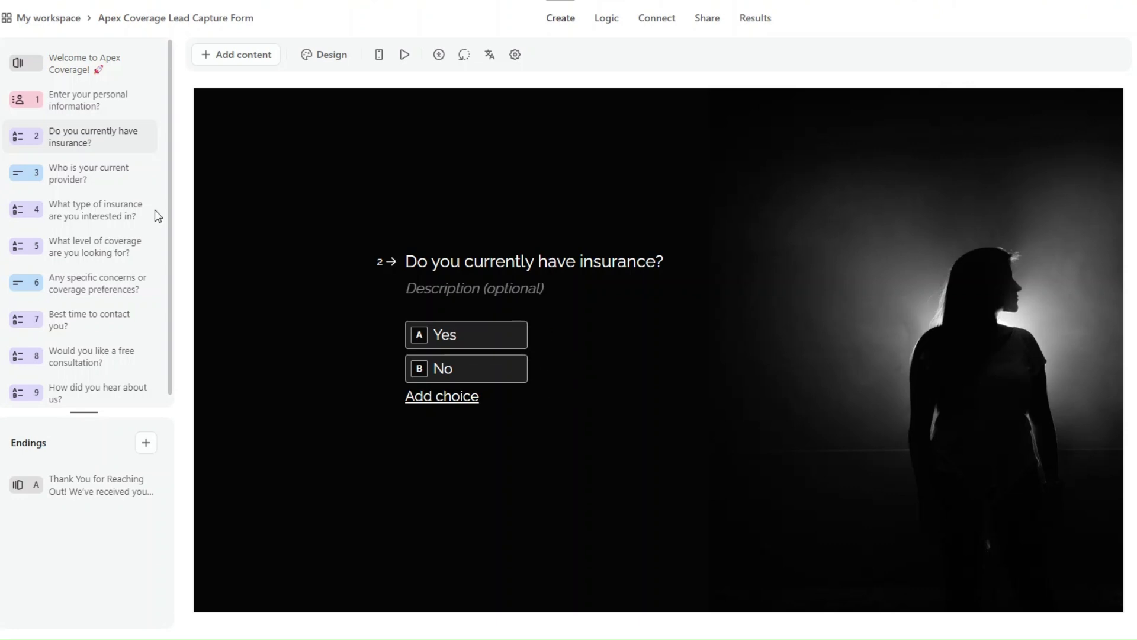
click(77, 174)
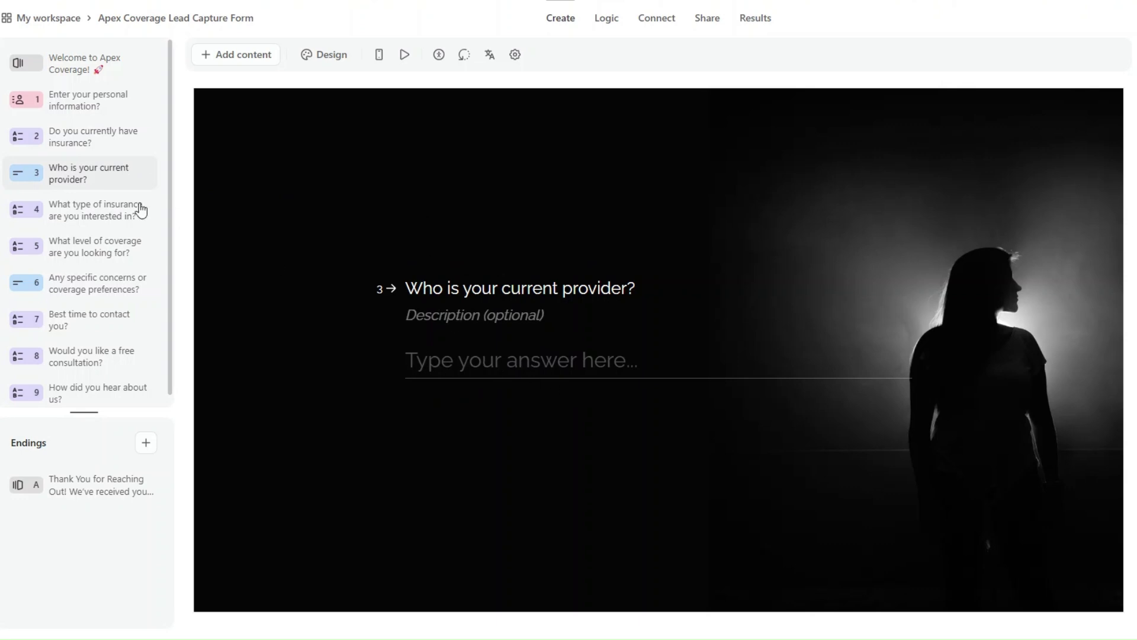
click(107, 208)
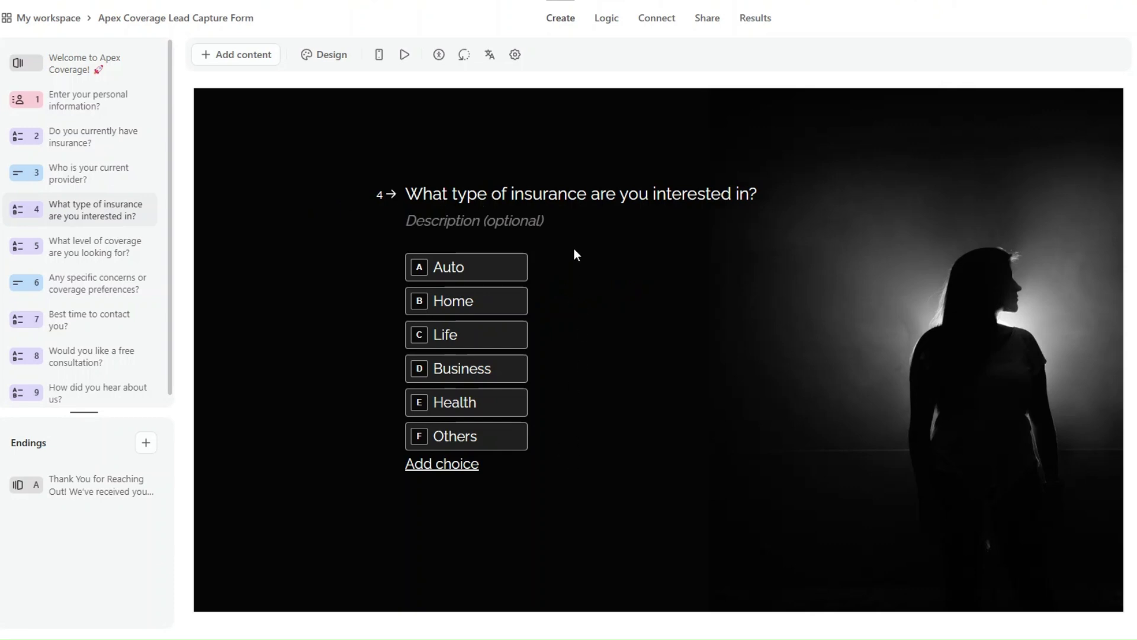
click(84, 248)
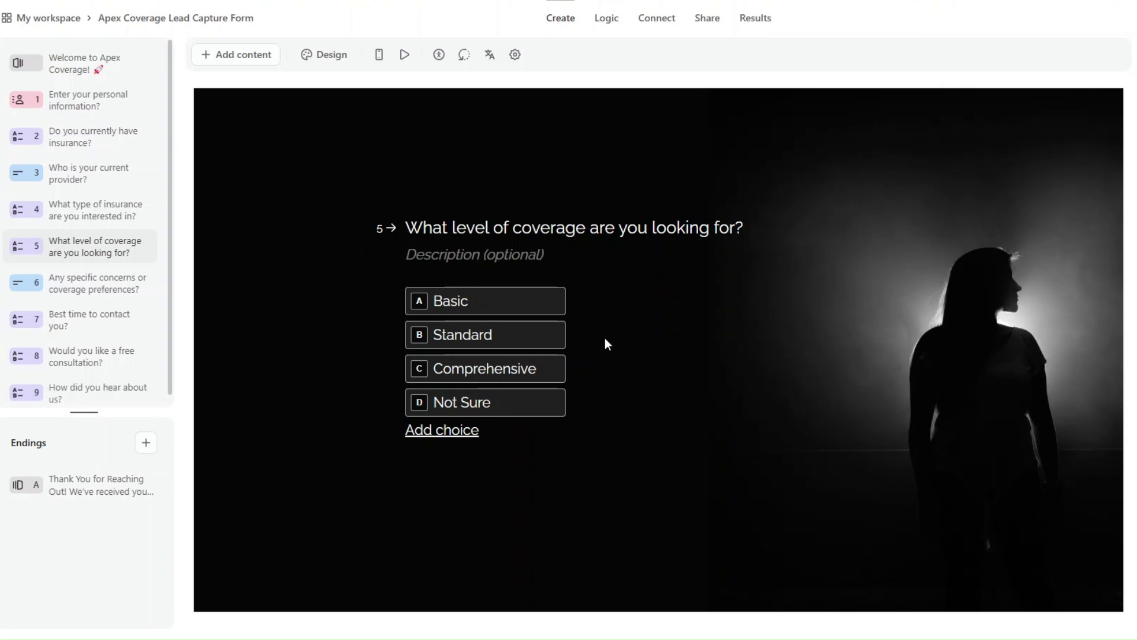
click(90, 290)
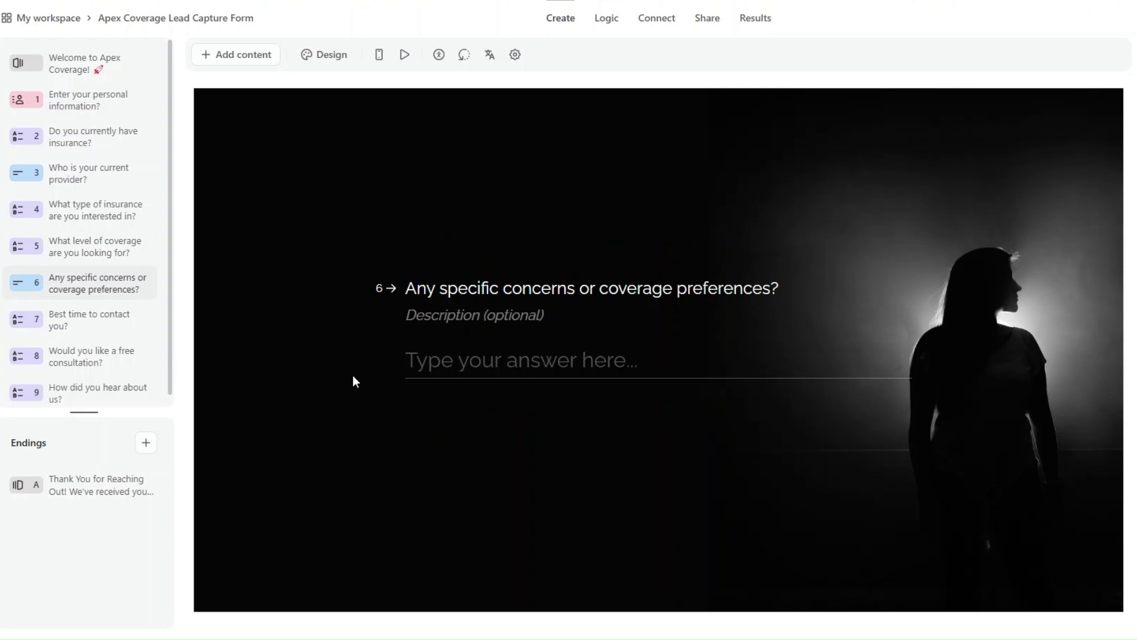
click(89, 322)
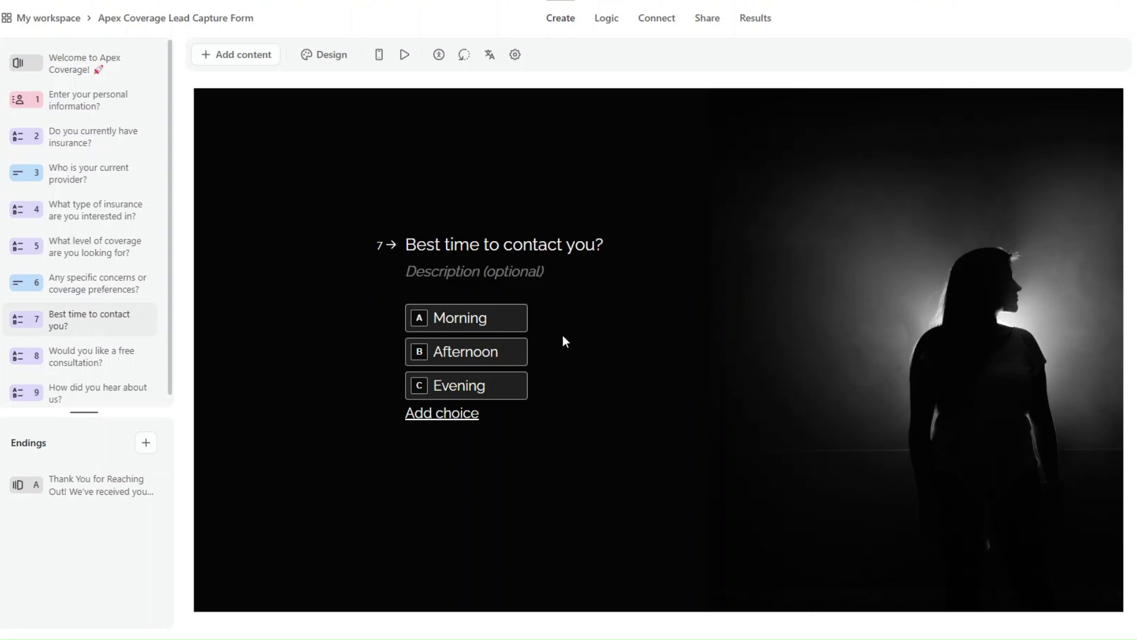
click(68, 356)
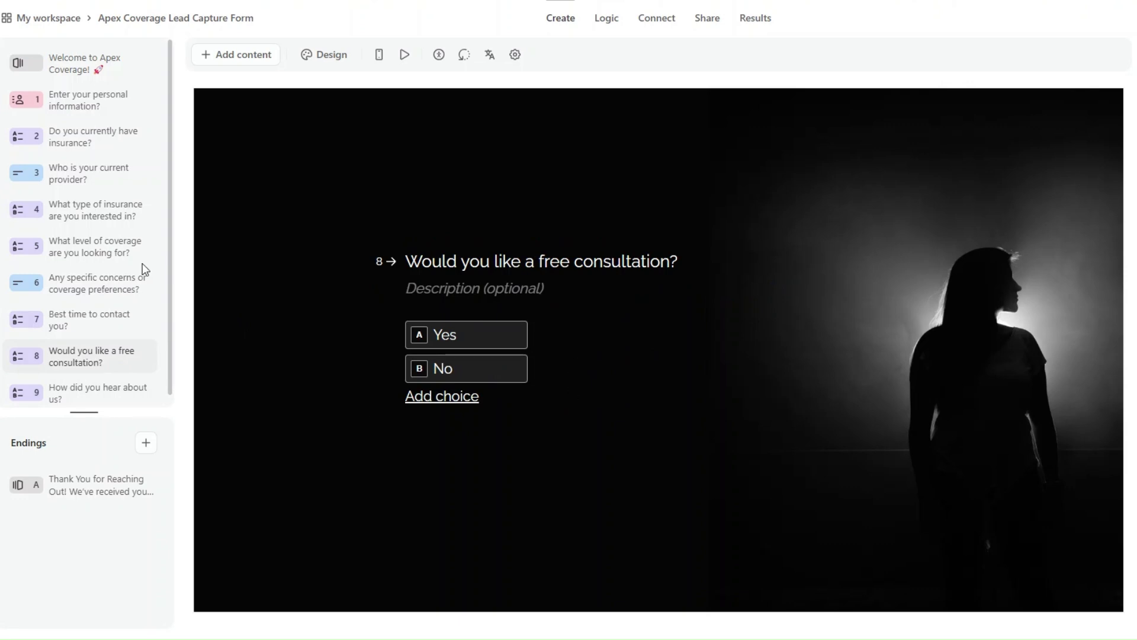
scroll(142, 264, down, 1)
click(119, 382)
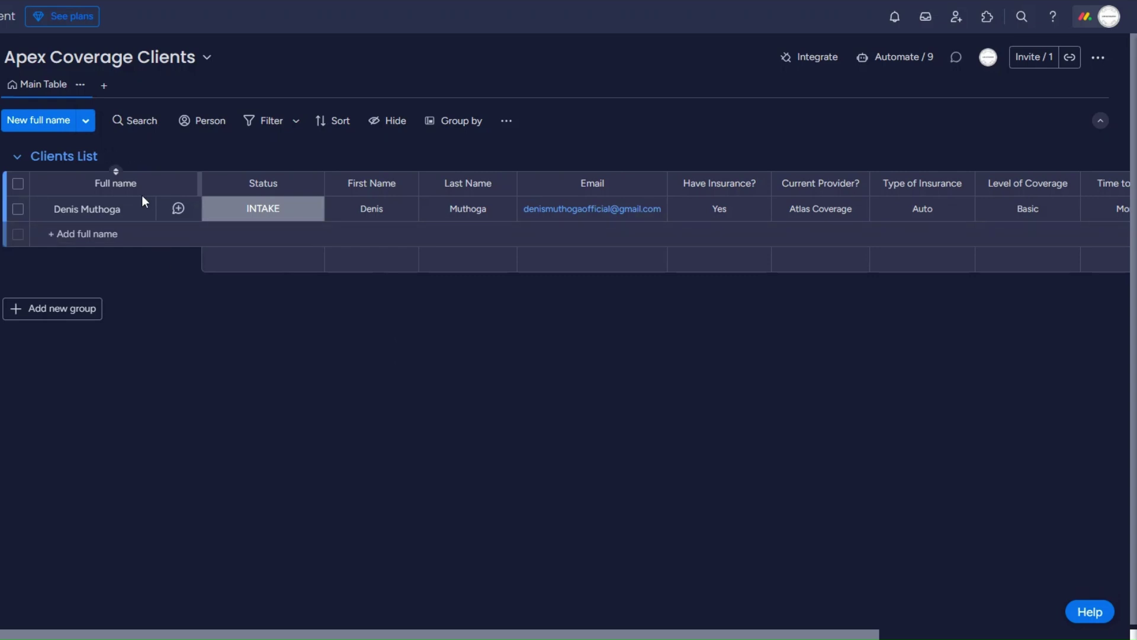
Check the client item's status options, leaving it at INTAKE, and scroll across the board.
click(249, 214)
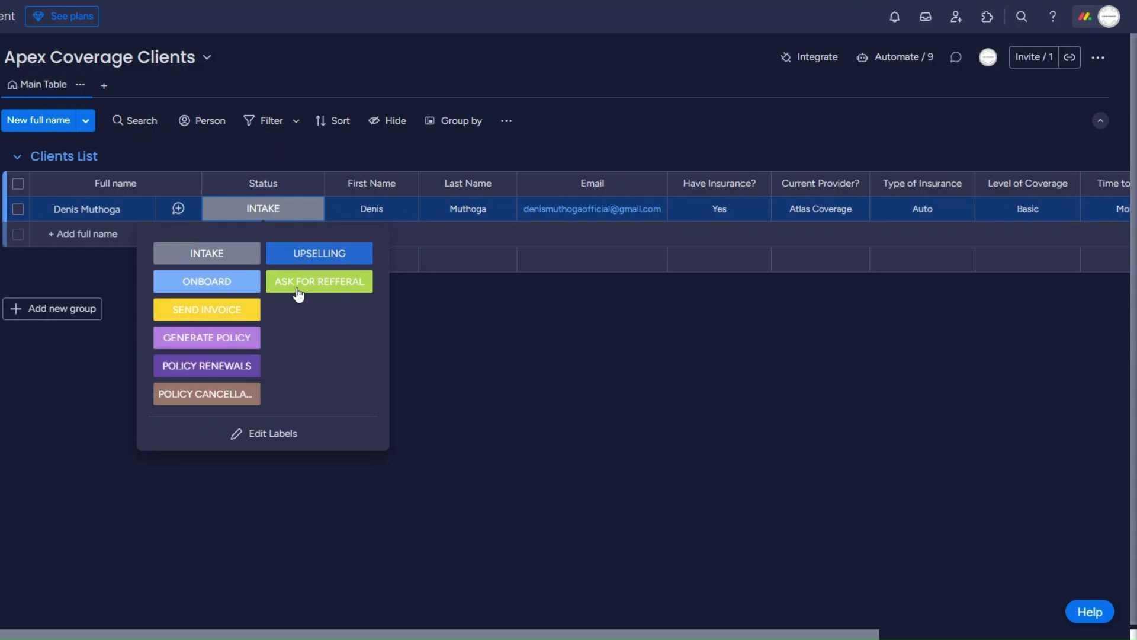
click(395, 316)
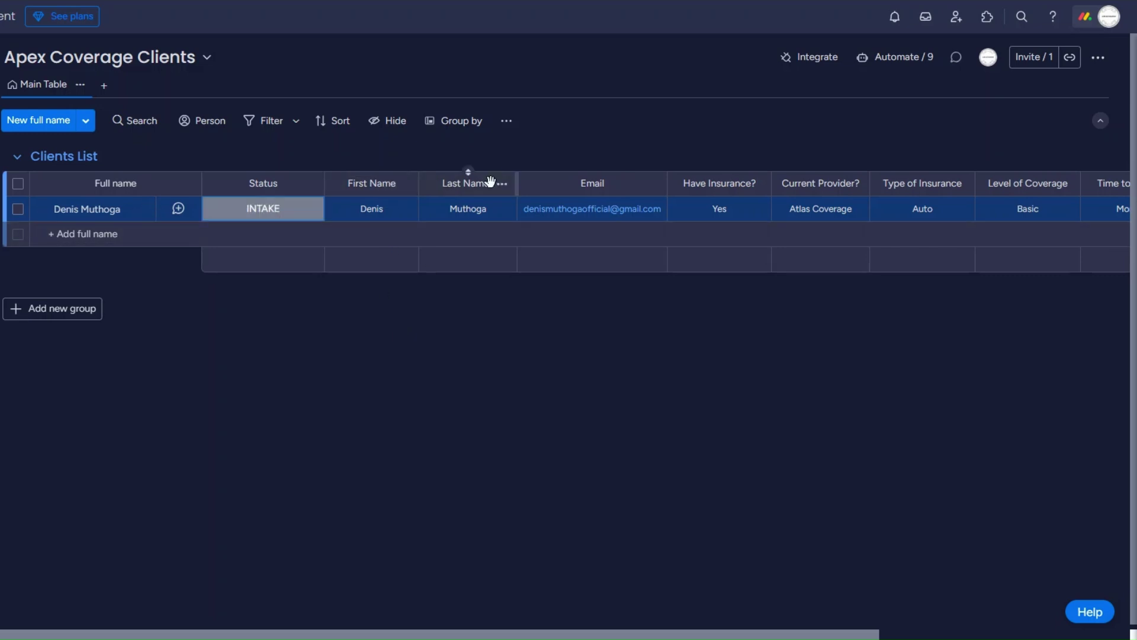
scroll(610, 373, right, 5)
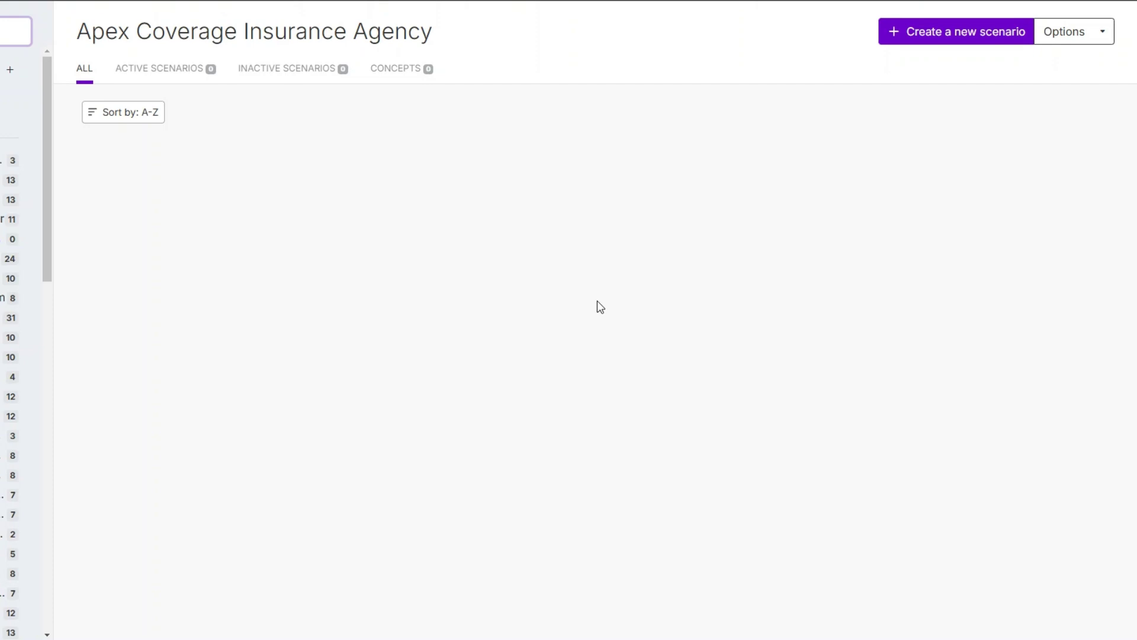
Create a new scenario starting with a Typeform Watch Responses trigger module.
click(974, 34)
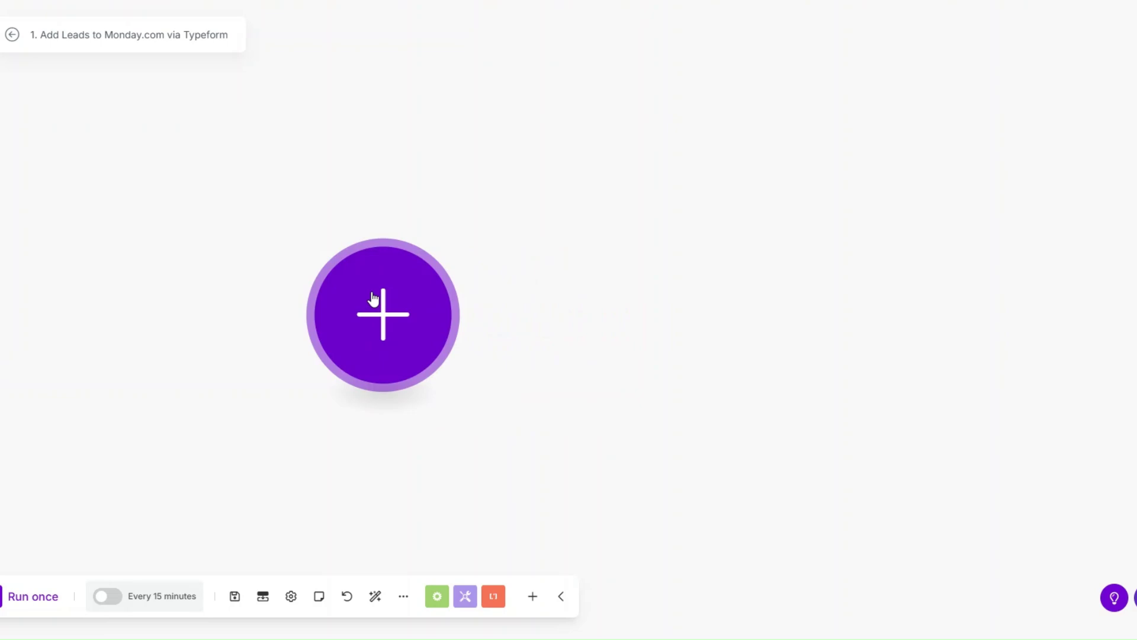
click(373, 299)
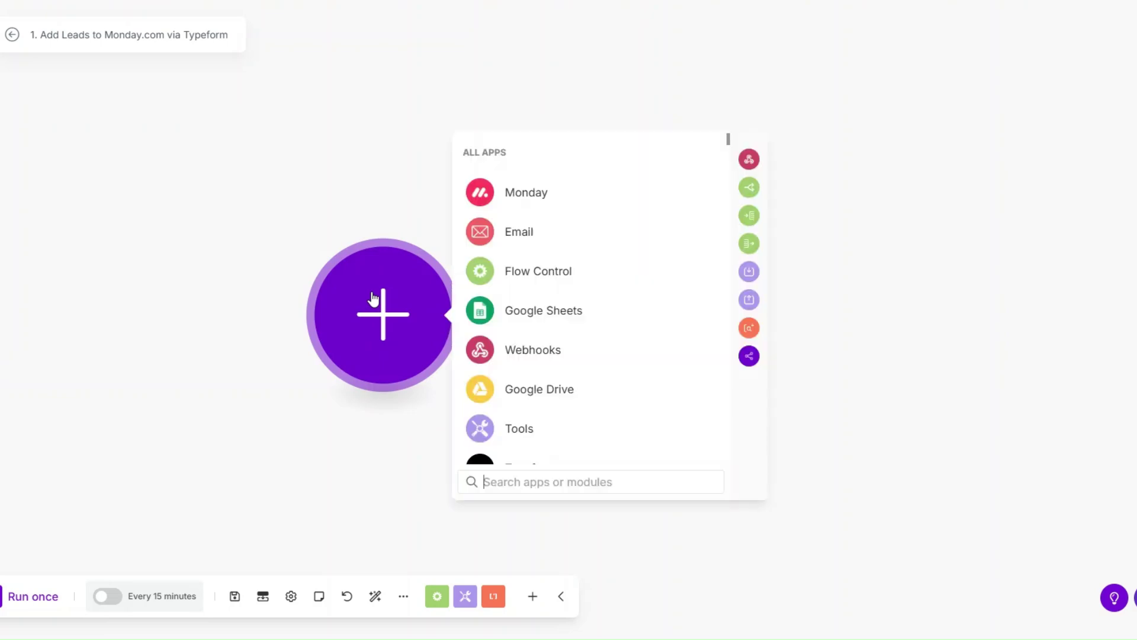
scroll(651, 335, down, 1)
click(533, 401)
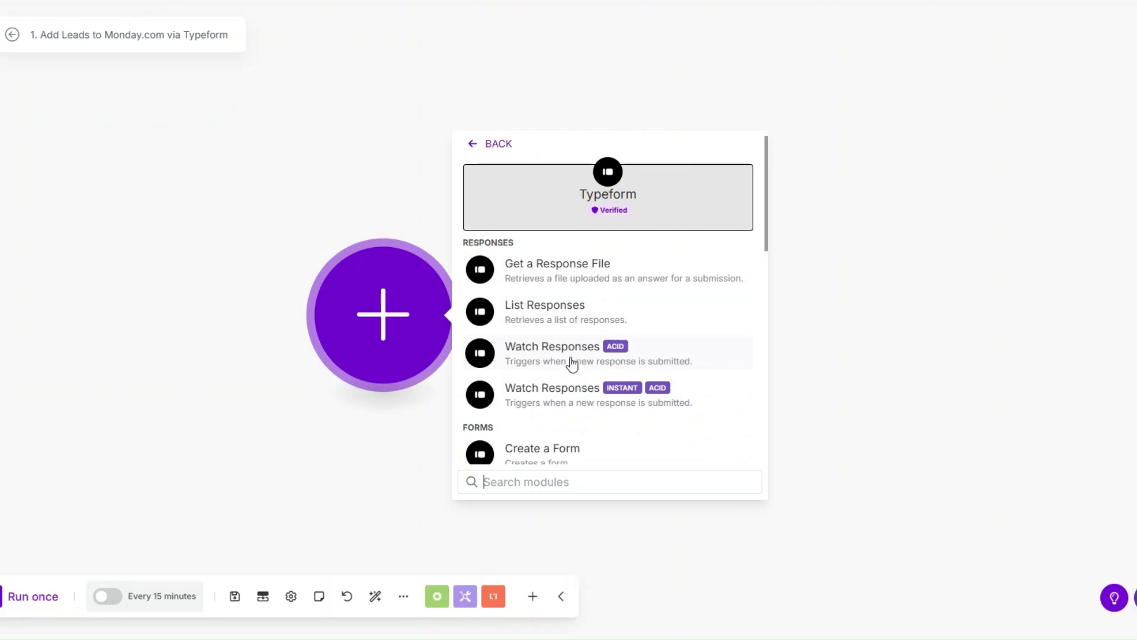
drag(383, 314, 369, 254)
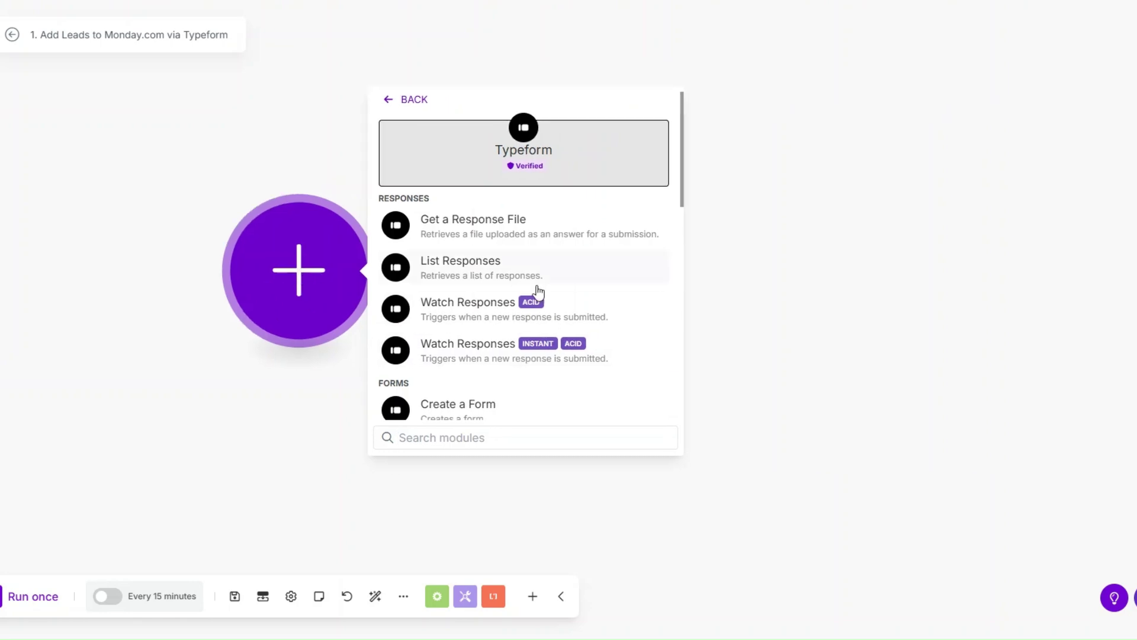
click(499, 305)
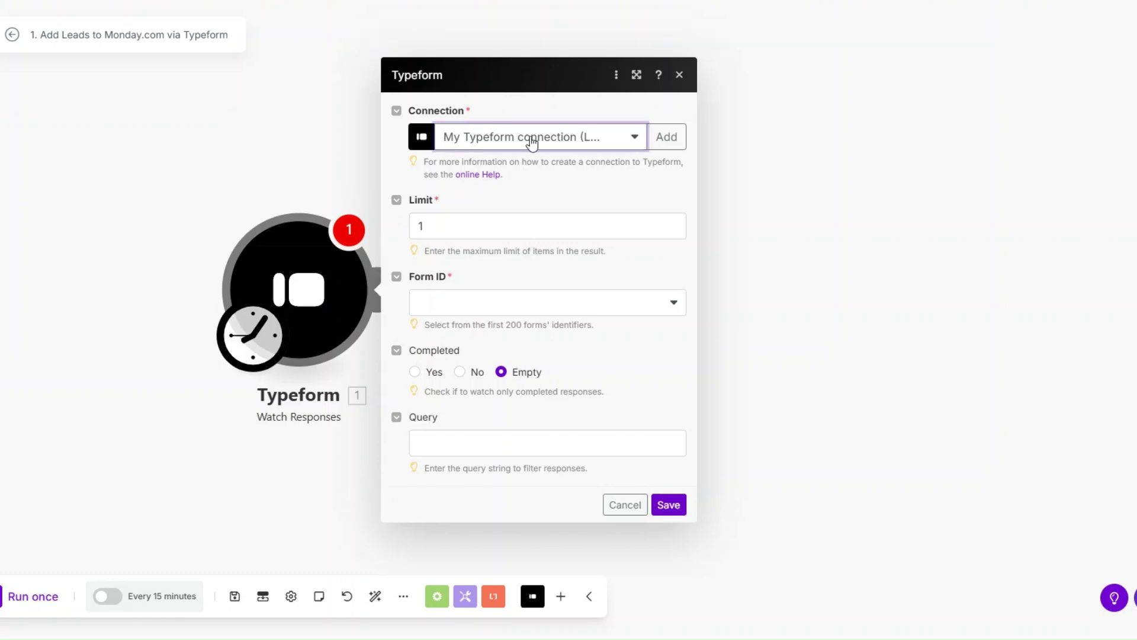
Create and save a new 'My Typeform' connection for the trigger.
click(668, 137)
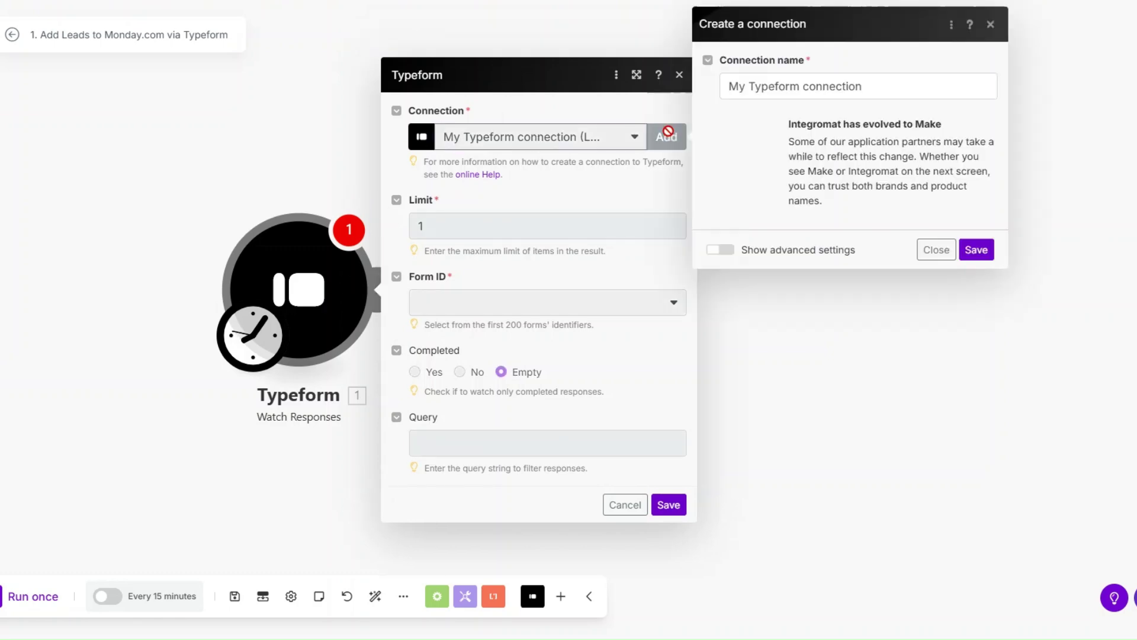
drag(866, 86, 714, 96)
click(772, 89)
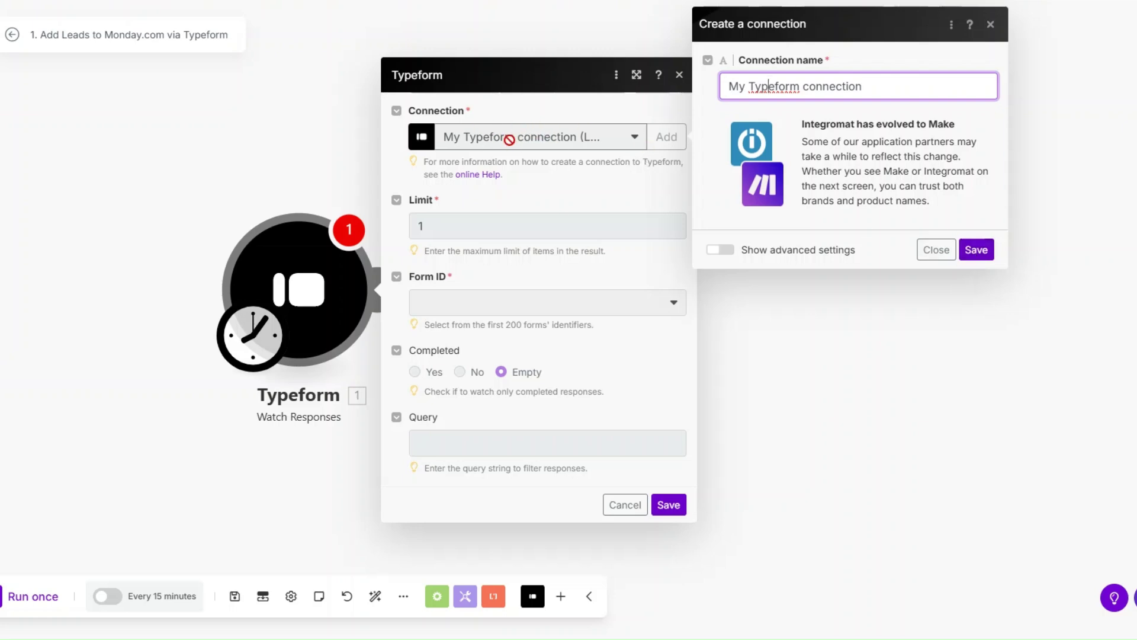
click(935, 251)
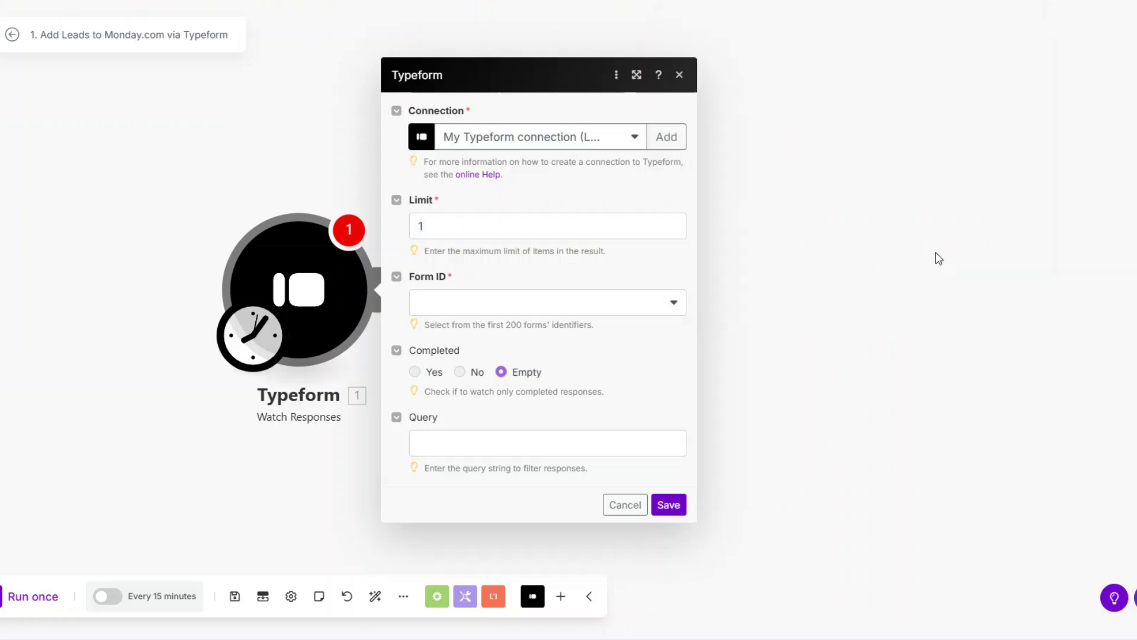
Set the trigger to the Apex Coverage Lead Capture Form, watching responses from now on.
click(448, 304)
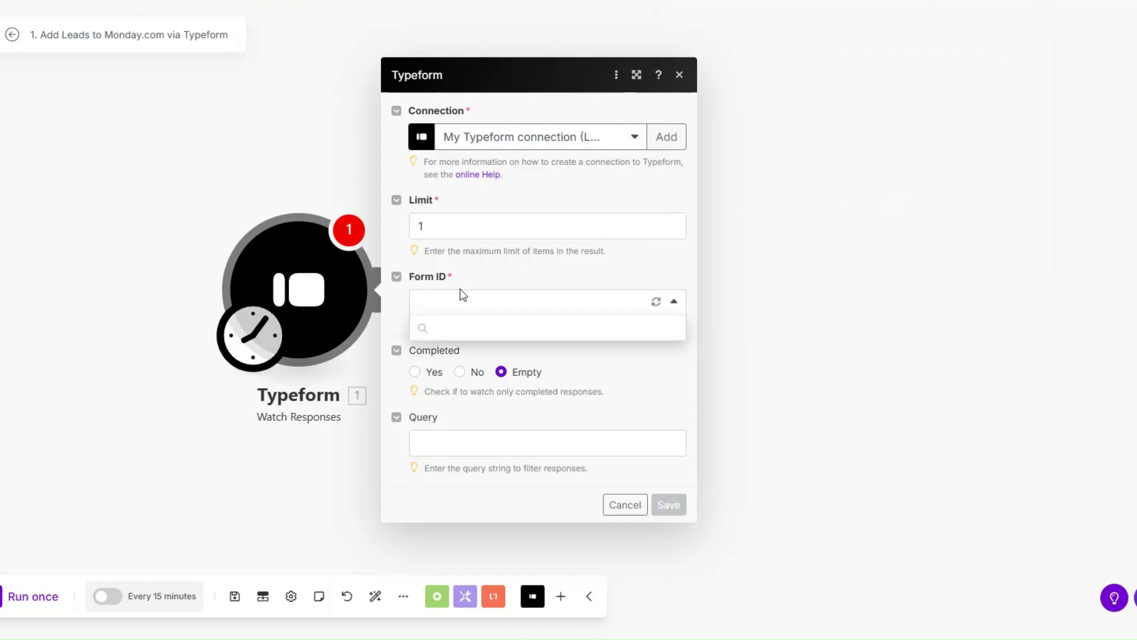
click(483, 378)
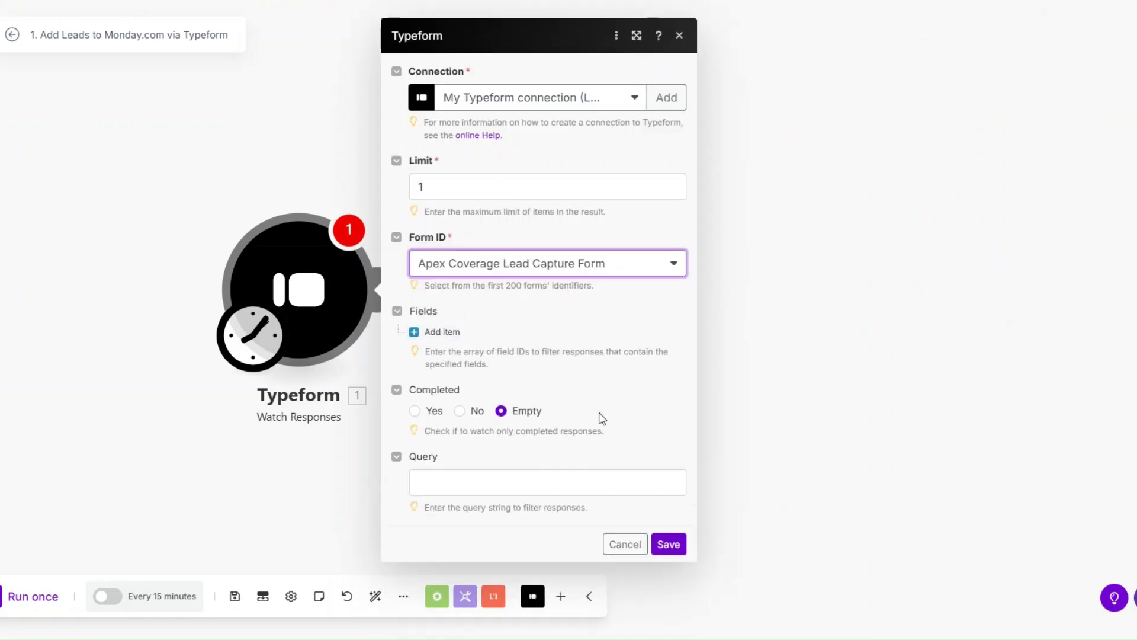
click(668, 544)
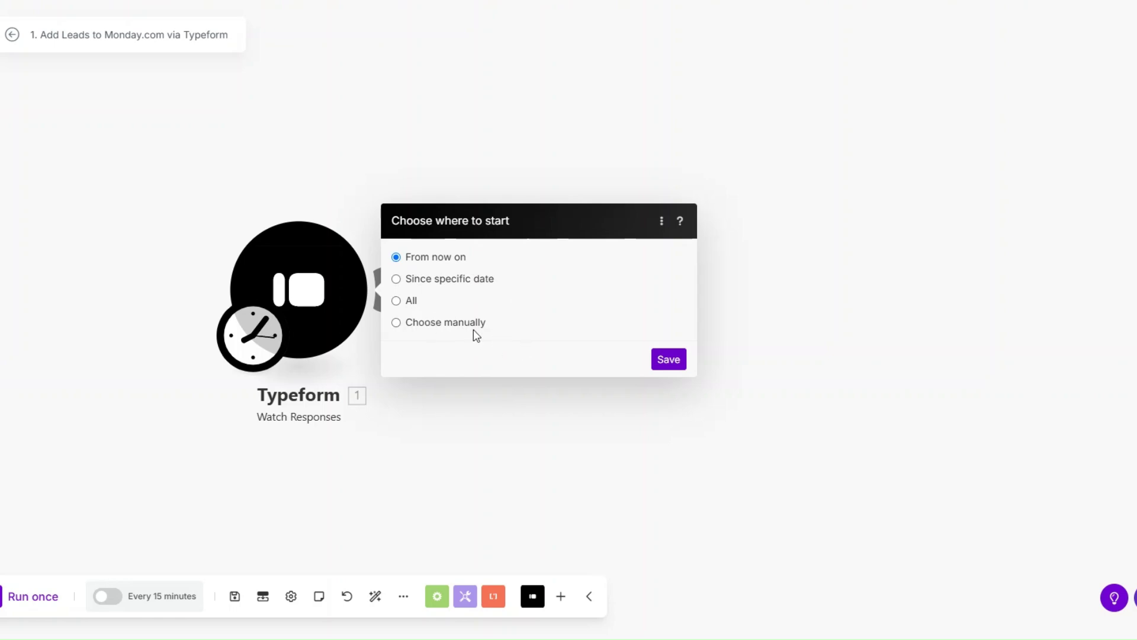
click(670, 361)
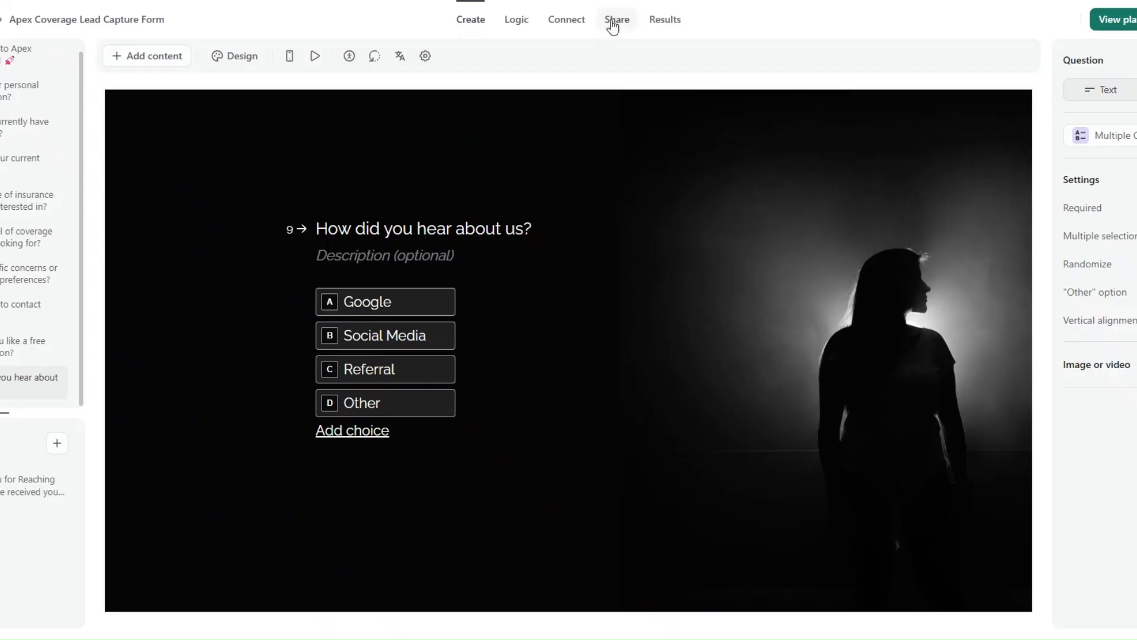
Open the live form from its share link, answering personal details, Yes, and Atlas Coverage.
click(616, 19)
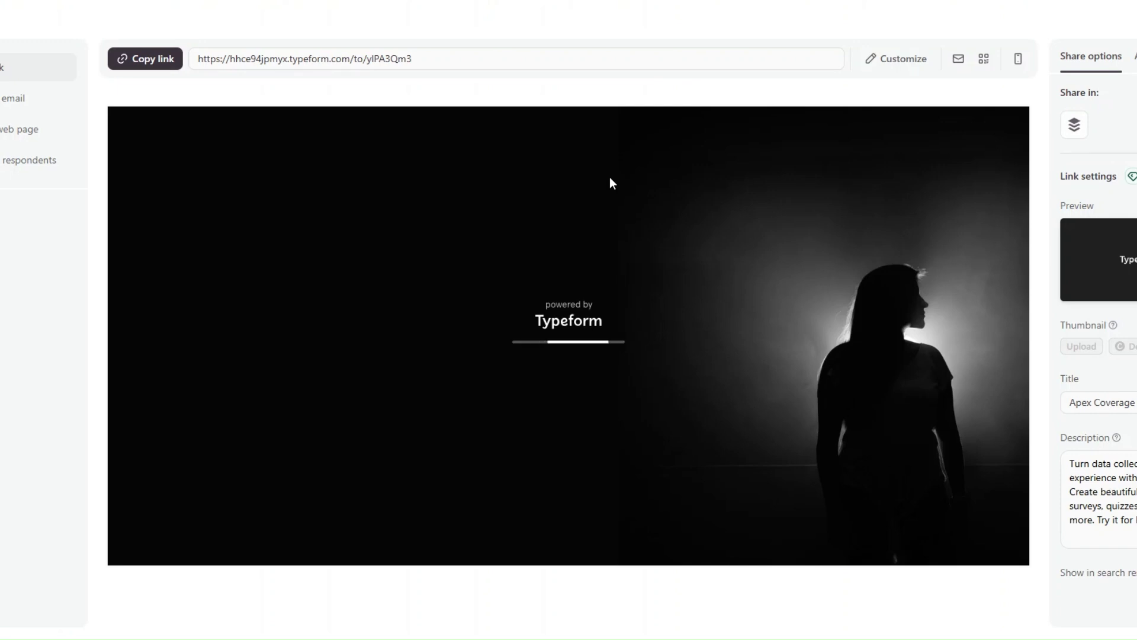
click(145, 59)
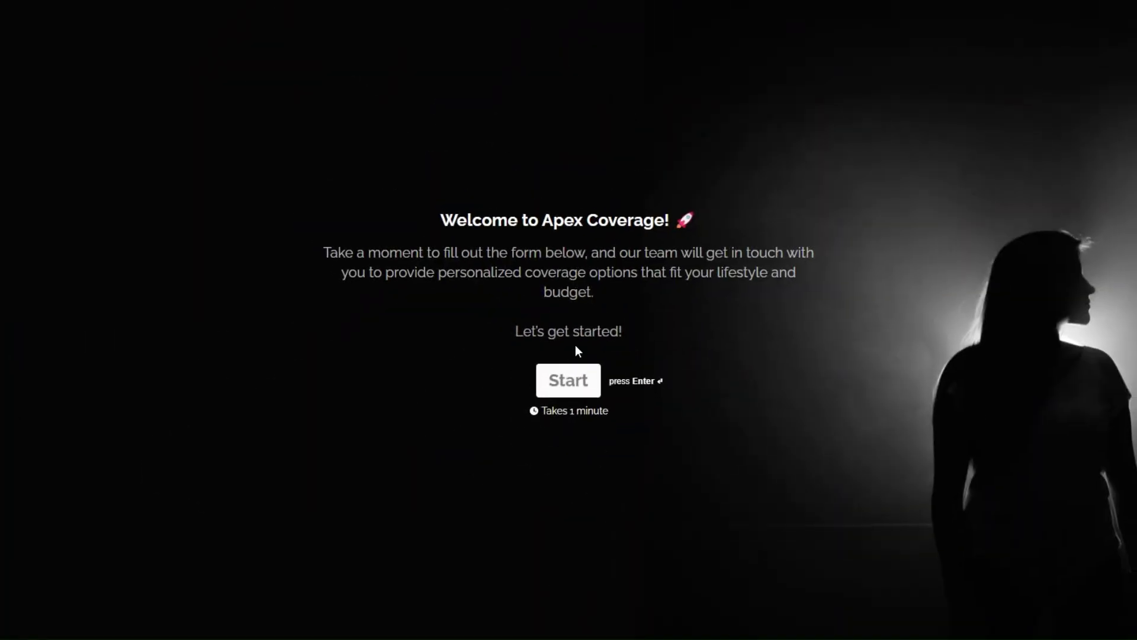
click(573, 382)
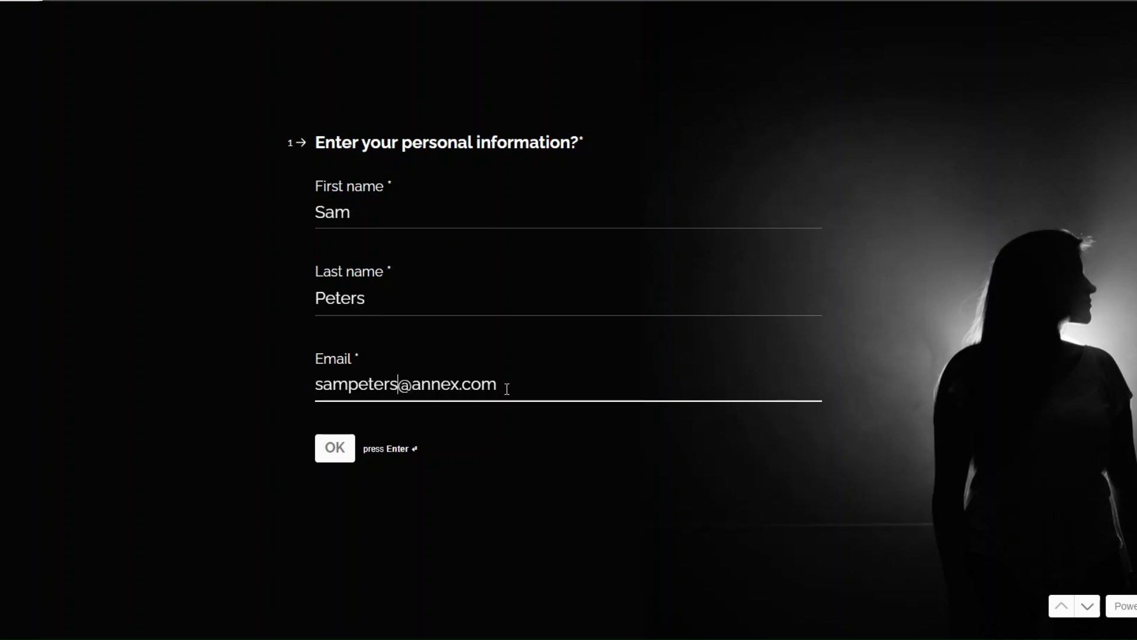
click(343, 452)
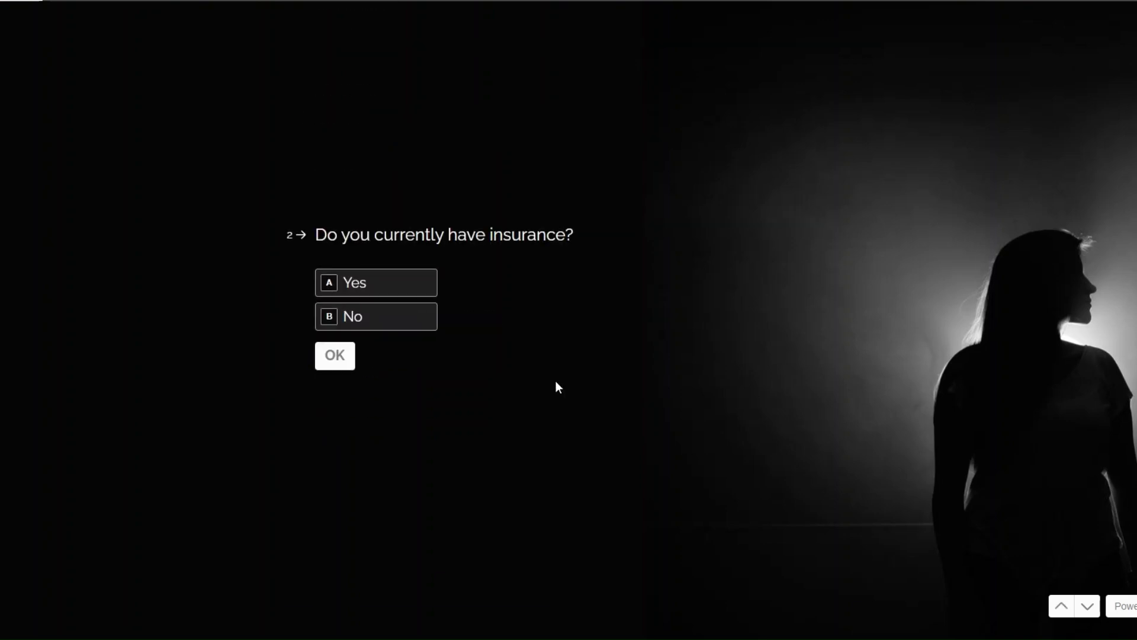
click(376, 290)
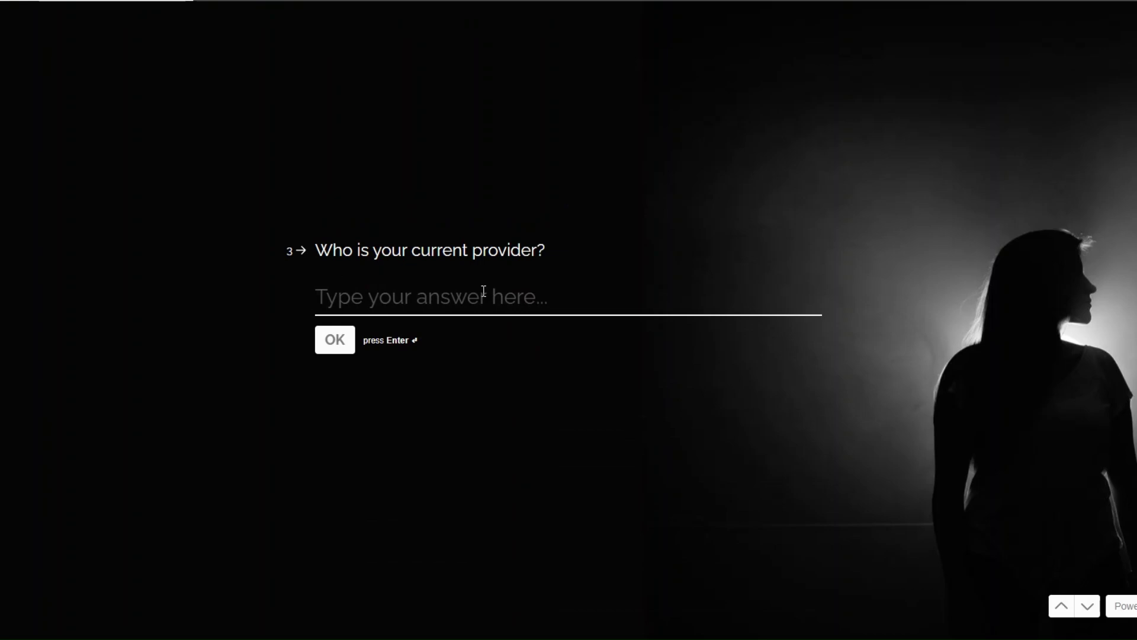
text(Atlas Coverage)
click(335, 340)
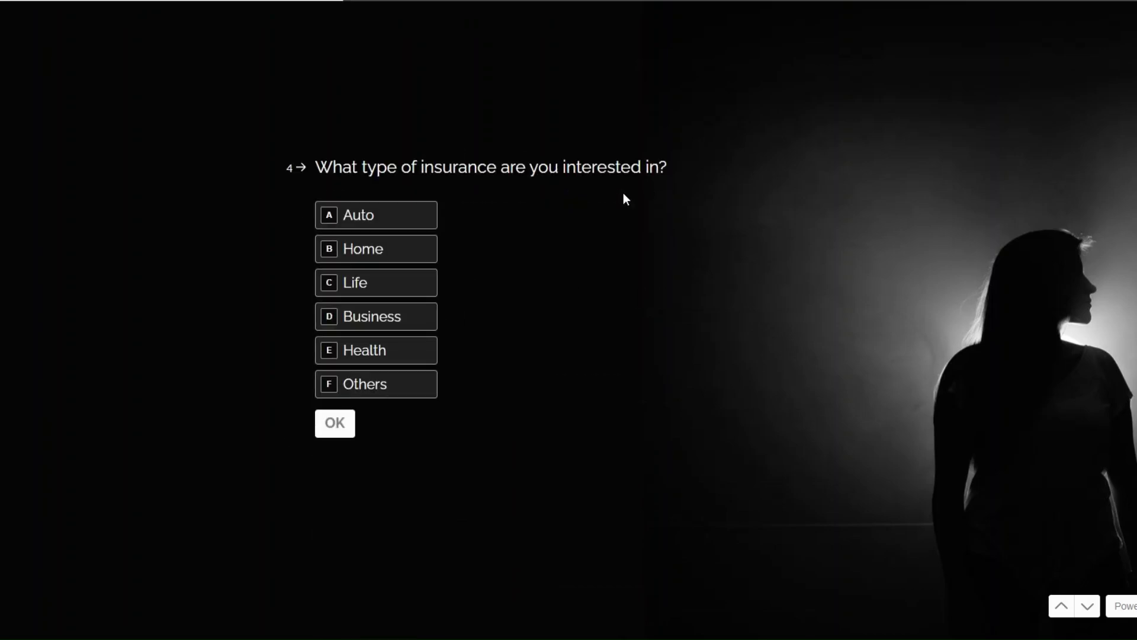
Answer Life, Standard, 'I'm looking for the most affordable option.', Morning, Yes, Social Media, and submit.
click(388, 293)
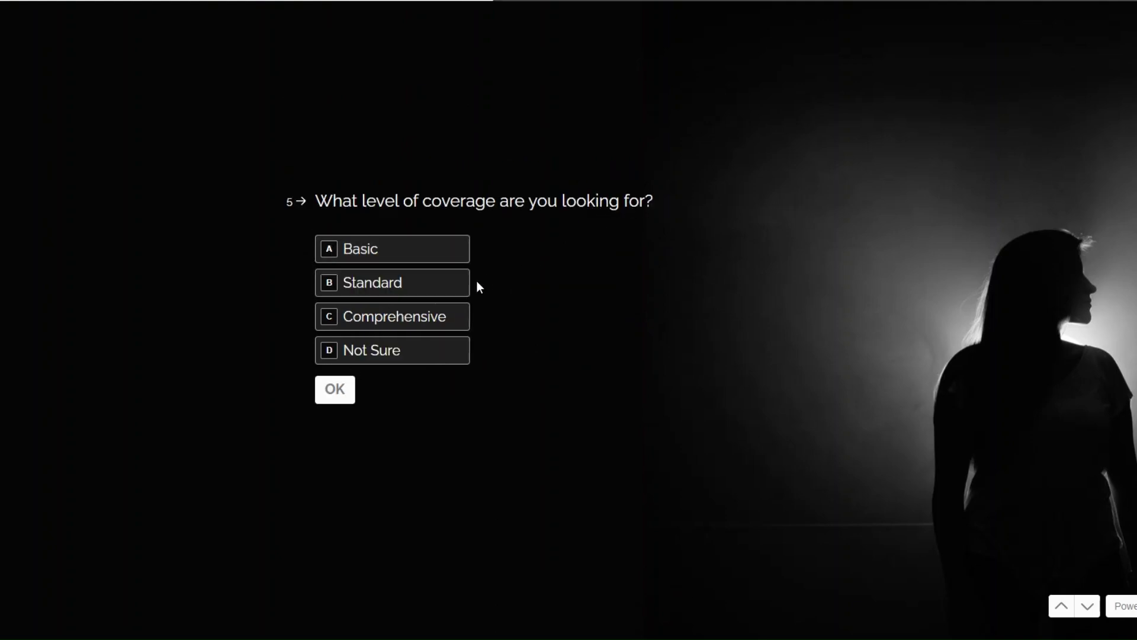
click(385, 284)
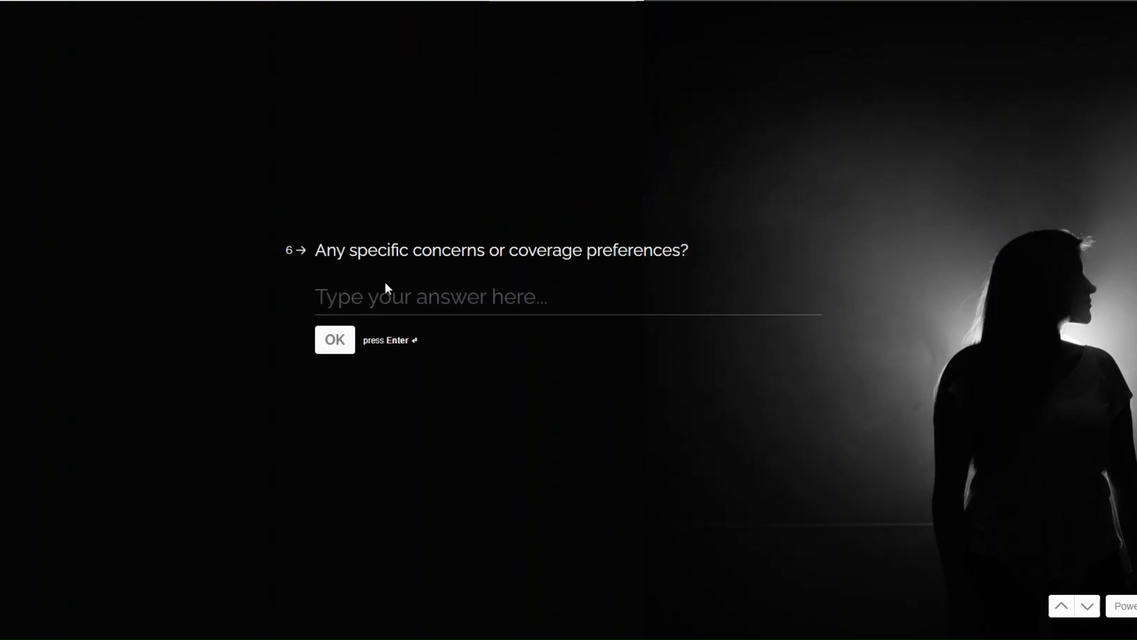
text(I'm looking for the most affordable option.)
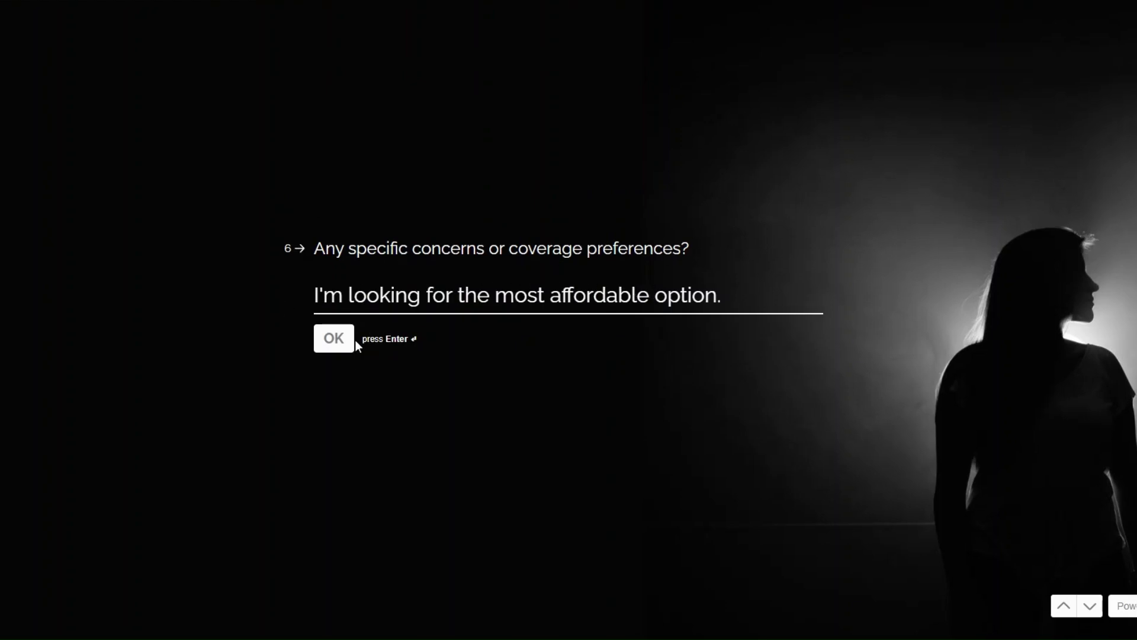
click(340, 348)
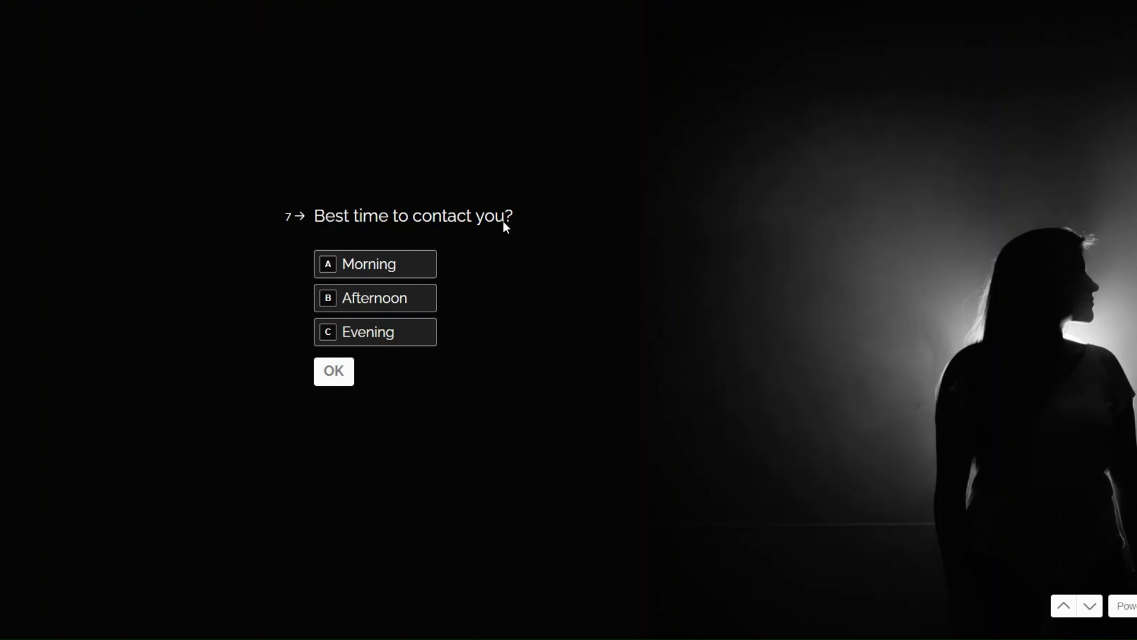
click(402, 263)
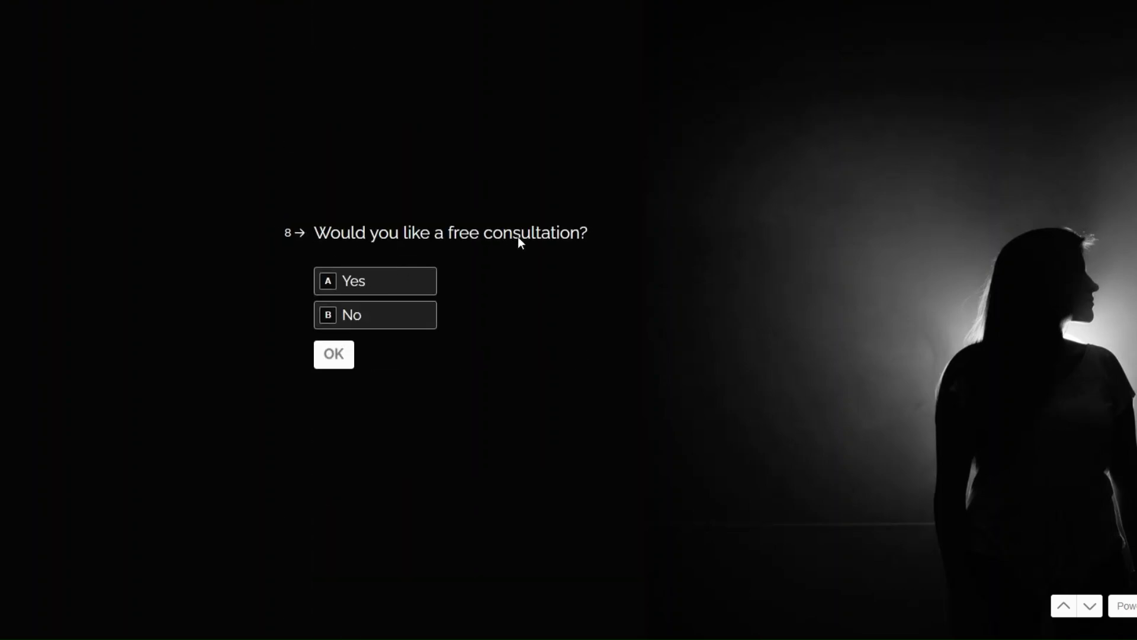
click(382, 289)
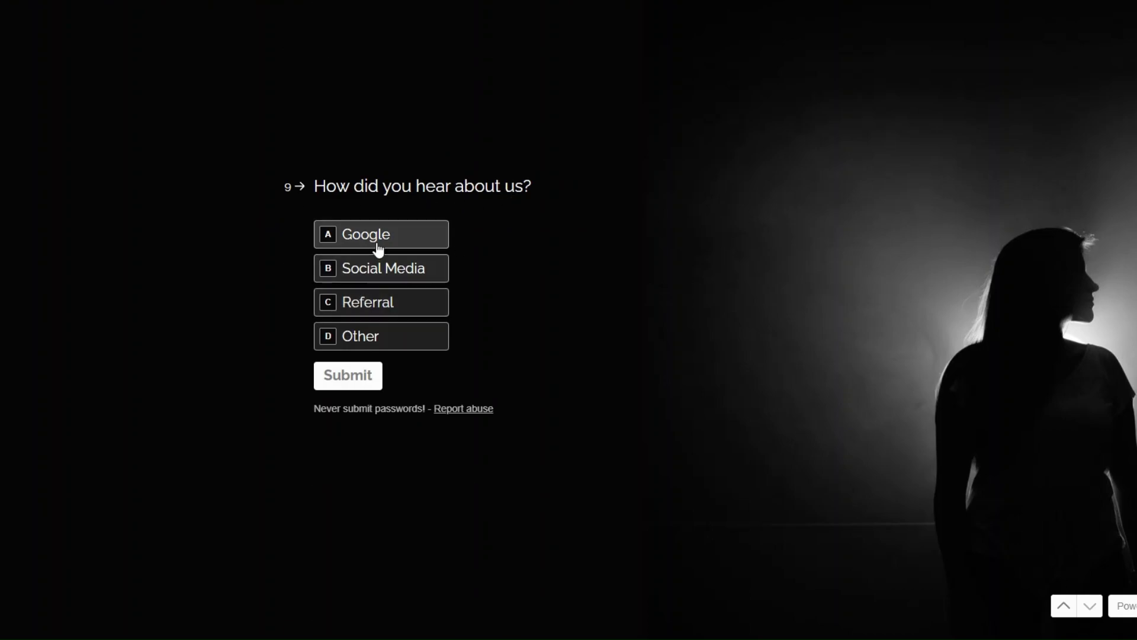
click(379, 269)
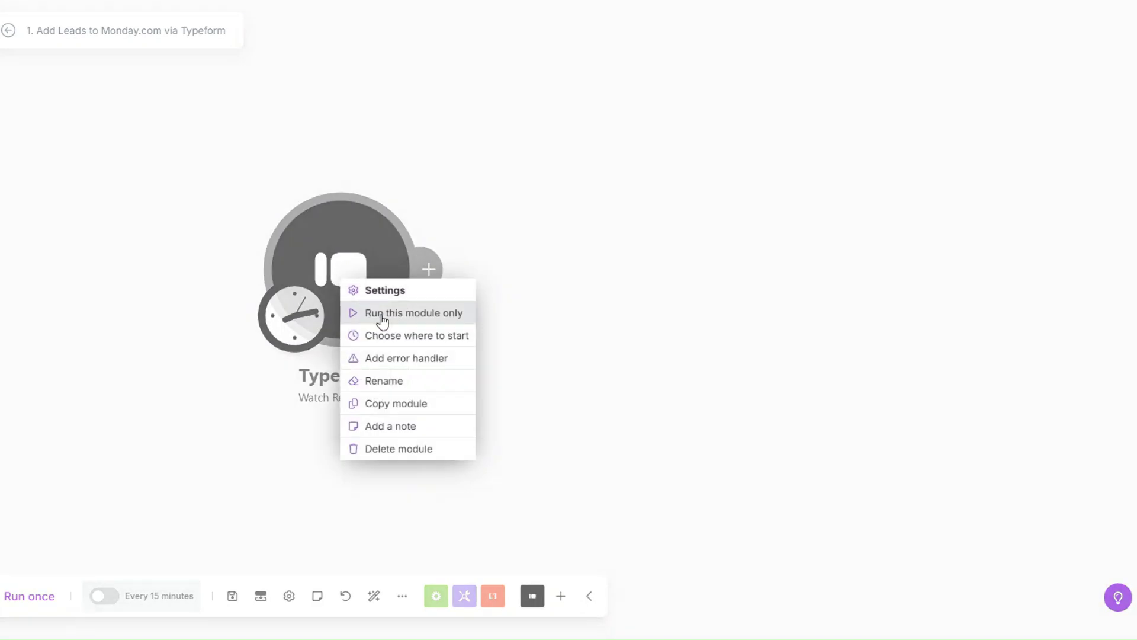
Run only the Typeform trigger and inspect the fetched response's mappable answers.
click(382, 319)
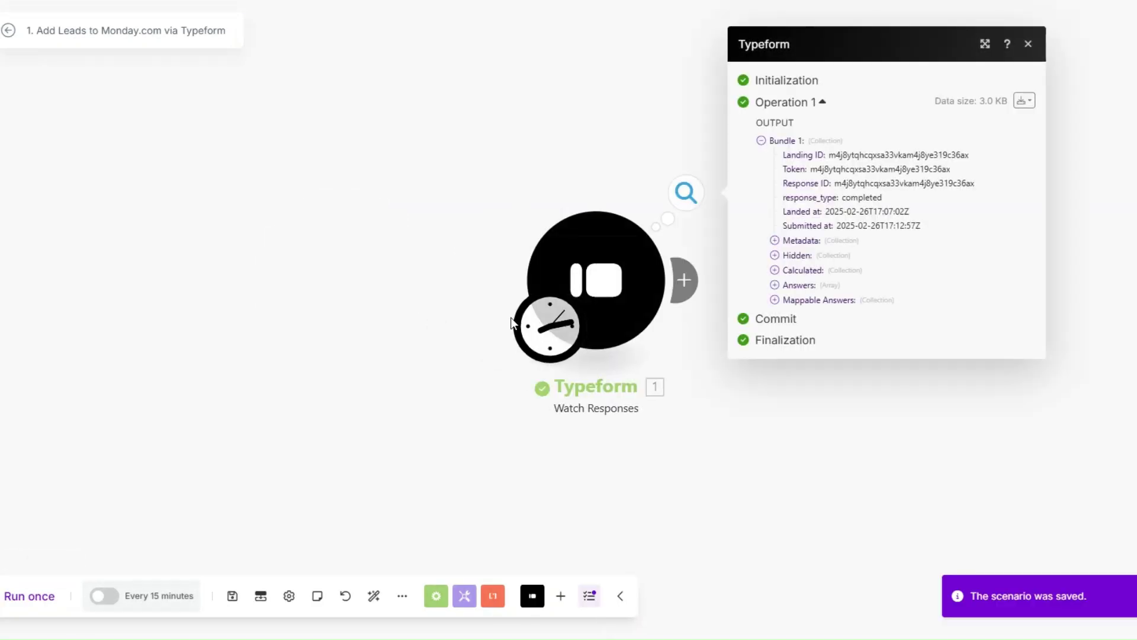
click(367, 300)
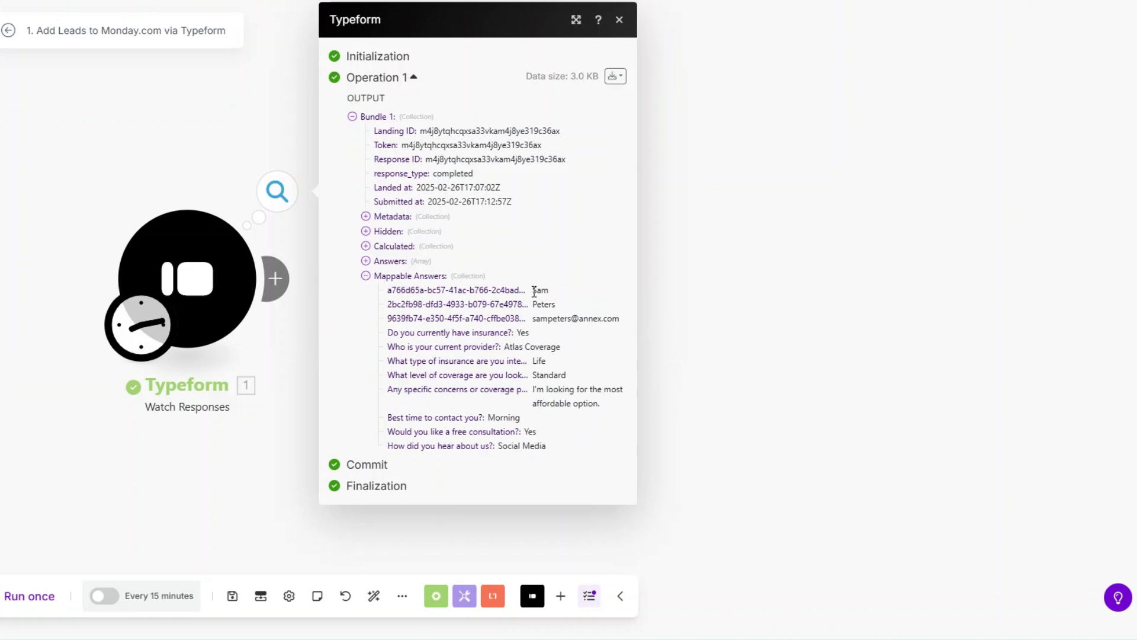
drag(534, 292, 549, 301)
drag(523, 337, 555, 446)
click(564, 425)
click(689, 327)
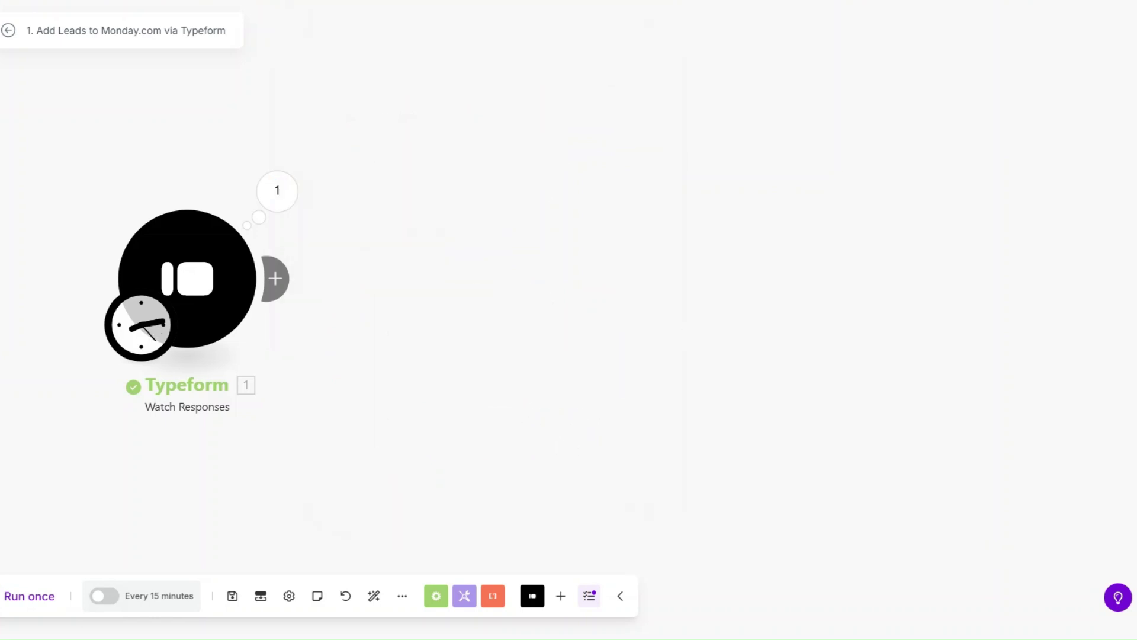
Add a Tools Sleep module after the Typeform trigger and save its delay setting.
click(285, 276)
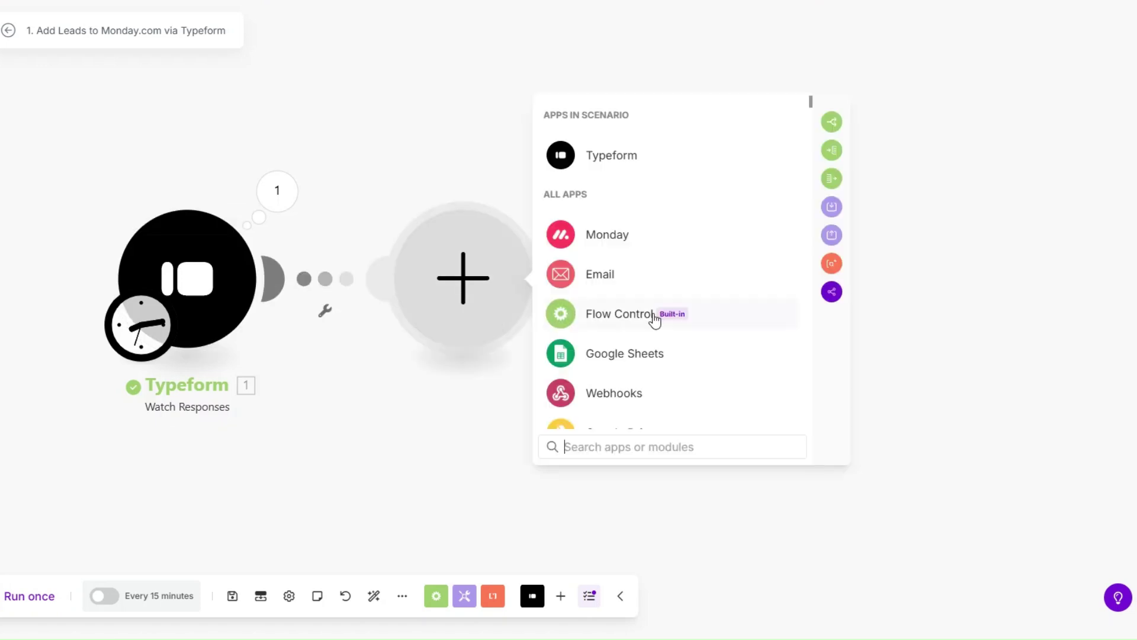
scroll(654, 320, down, 2)
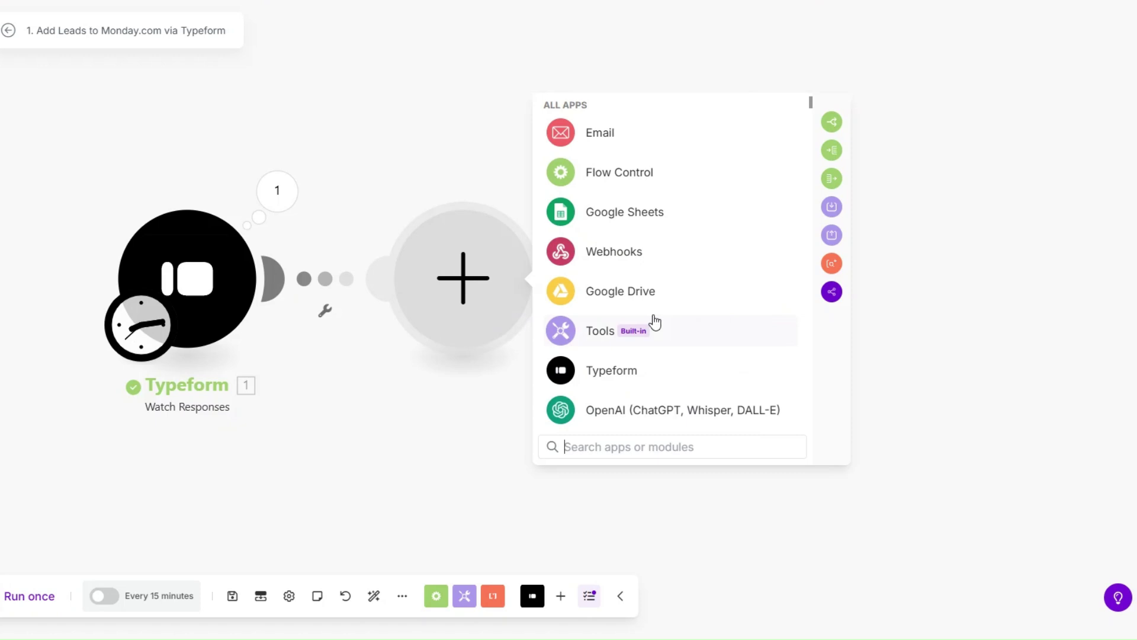
click(654, 322)
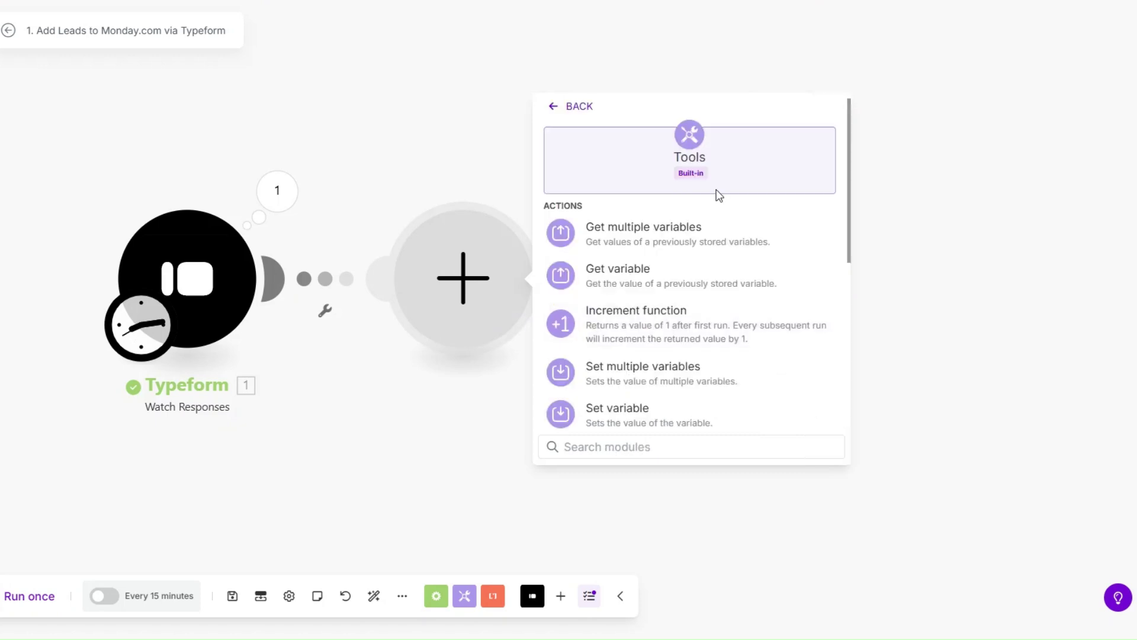
scroll(632, 381, down, 3)
click(629, 320)
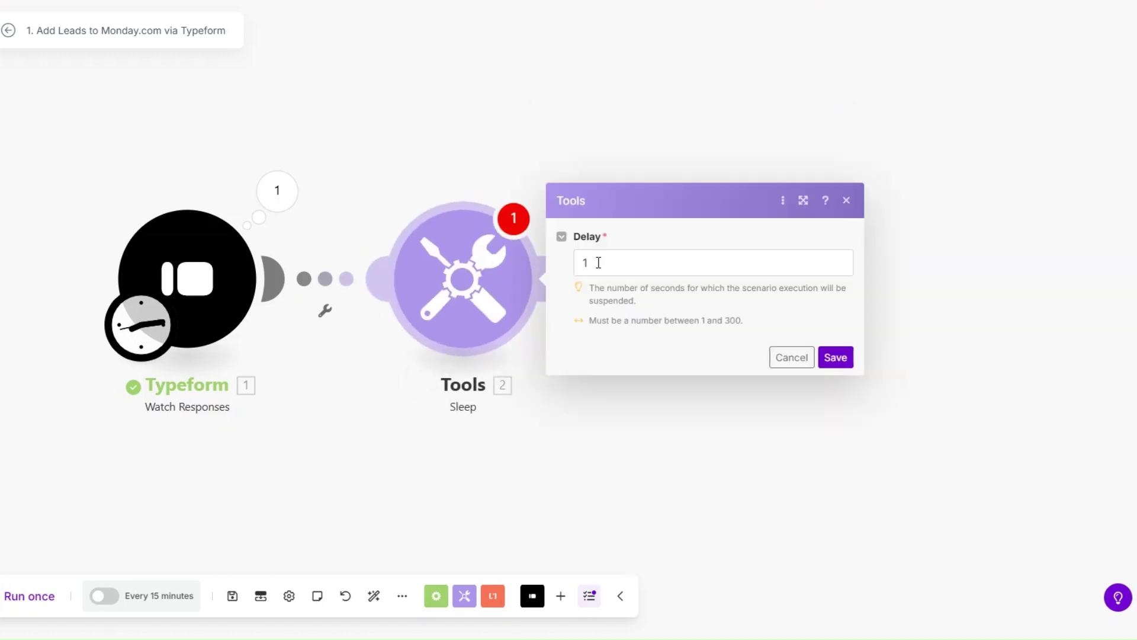
drag(598, 263, 572, 266)
text(2)
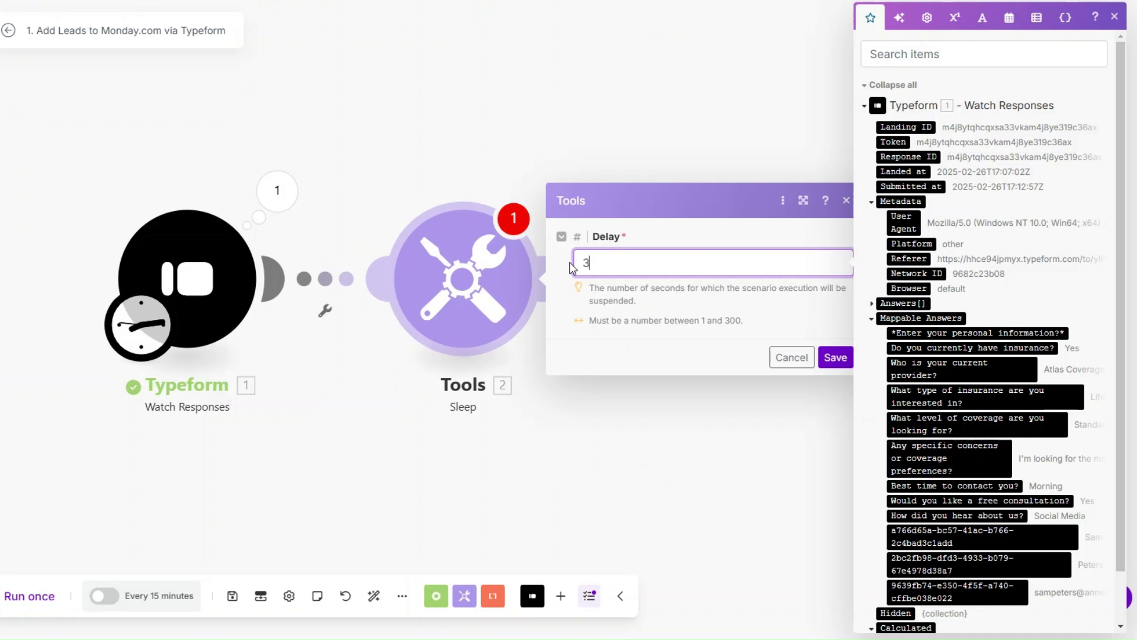
click(825, 358)
scroll(354, 371, down, 2)
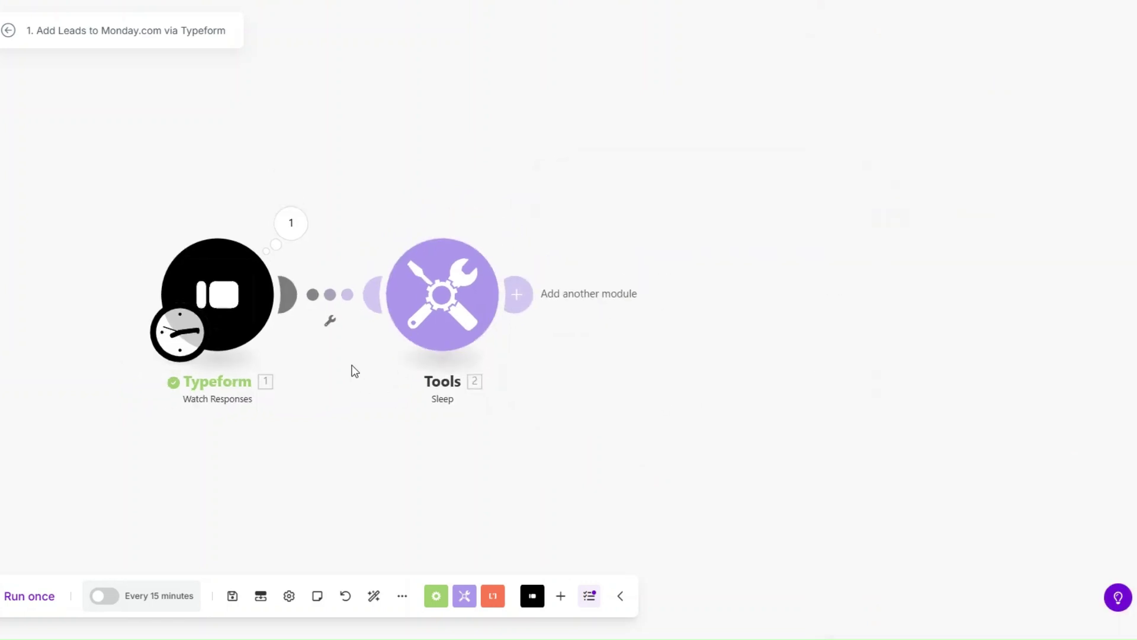
drag(350, 370, 284, 356)
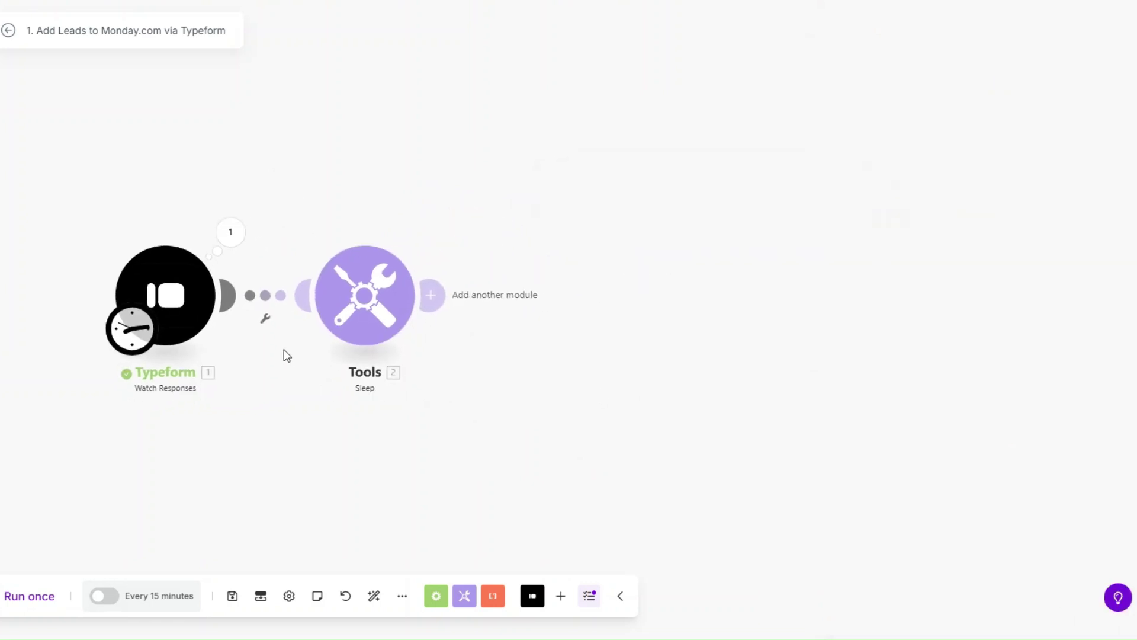
Add a Monday Create an Item module after the Sleep step.
click(454, 296)
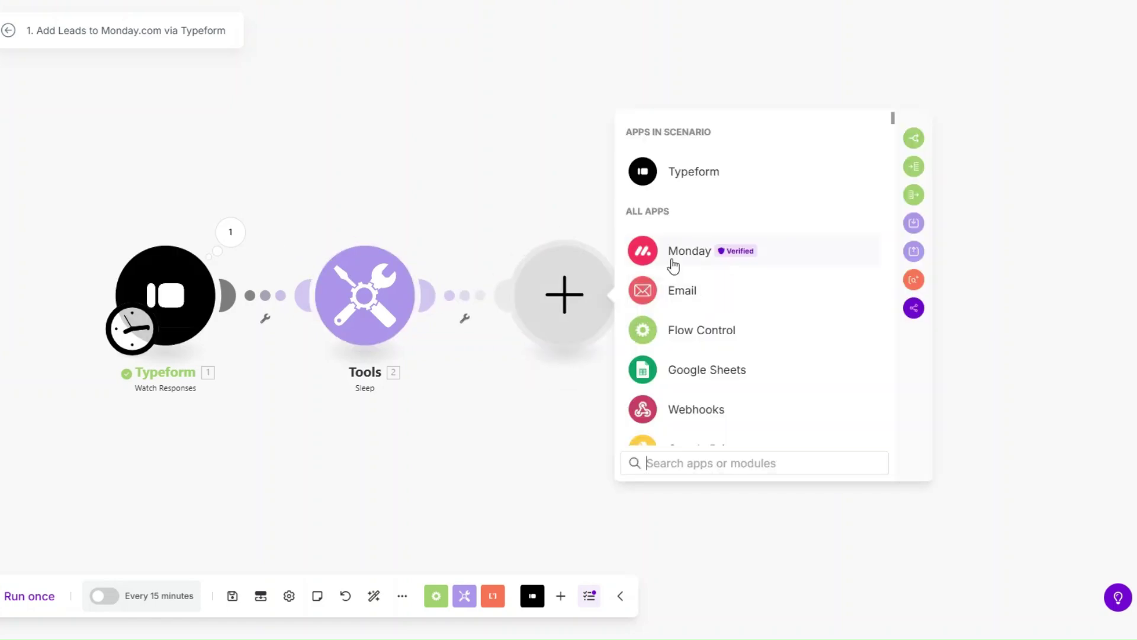
click(673, 263)
text(create)
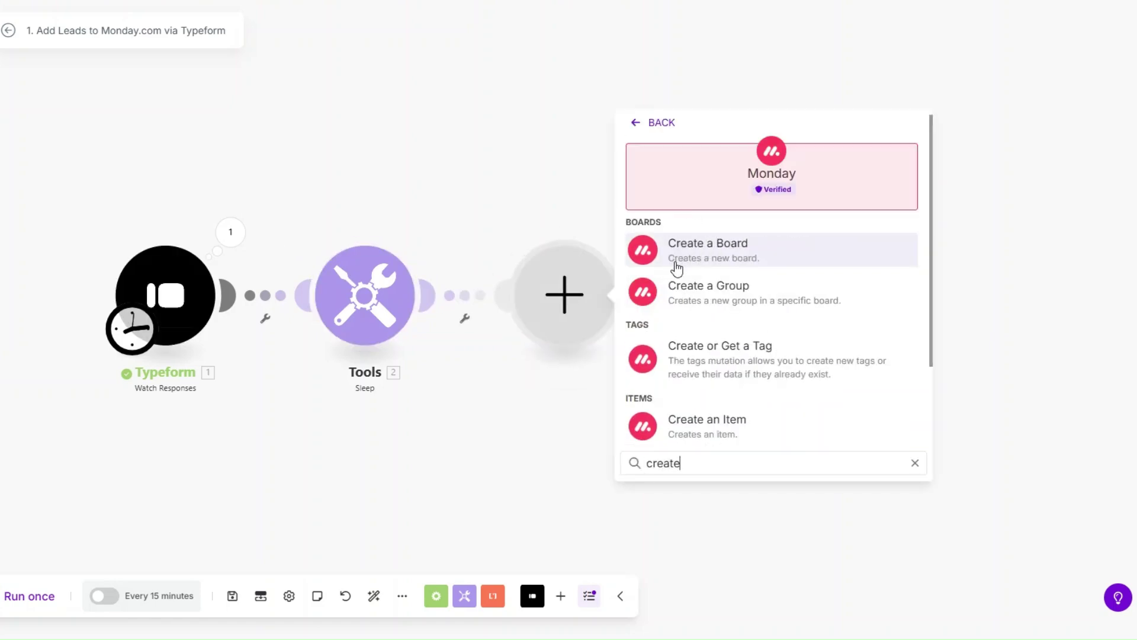
click(709, 420)
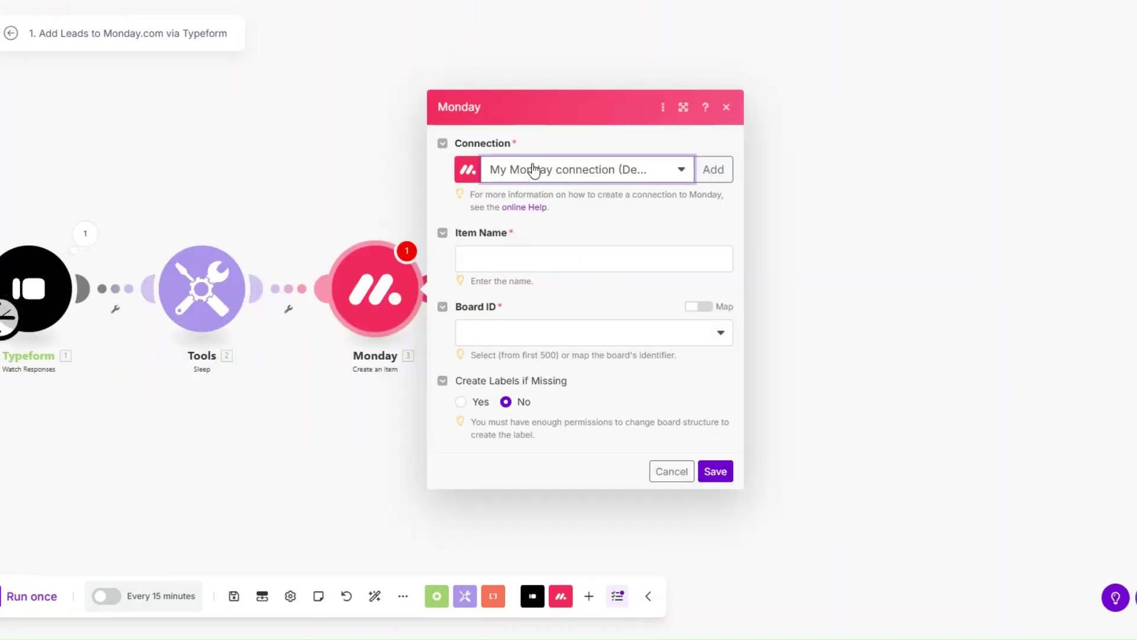
click(714, 170)
drag(811, 143, 663, 142)
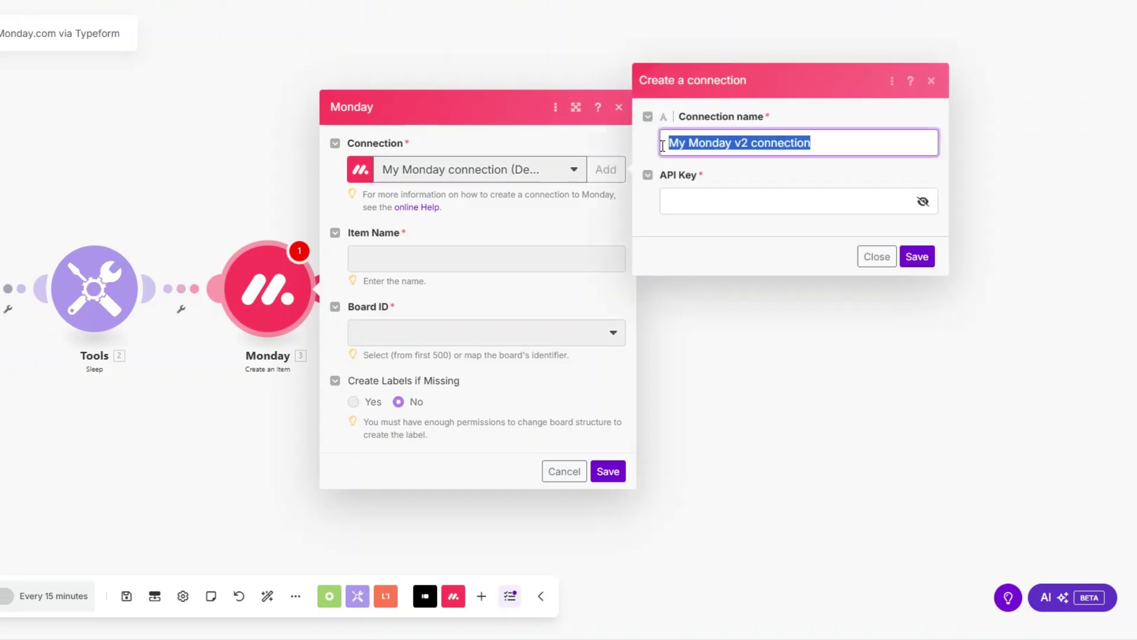
click(697, 203)
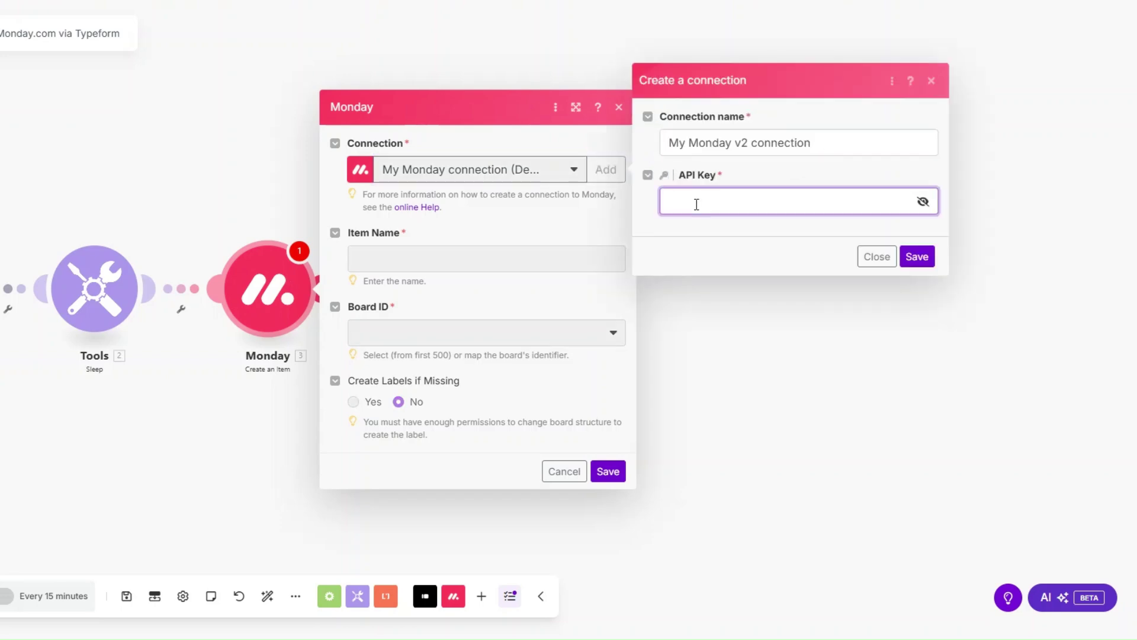
click(917, 258)
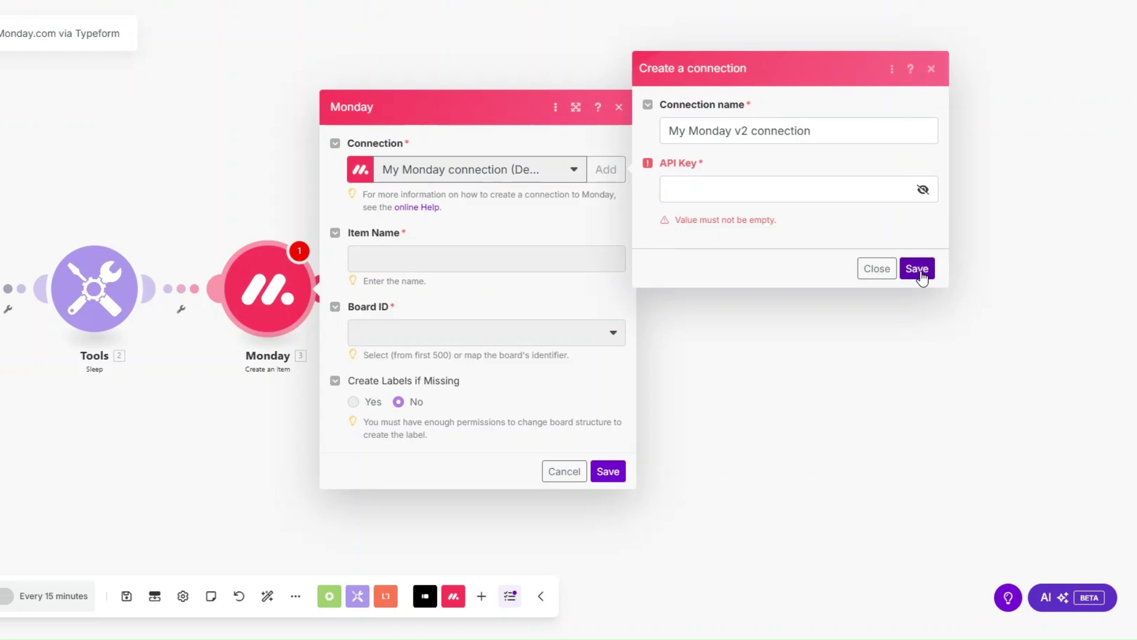
click(449, 261)
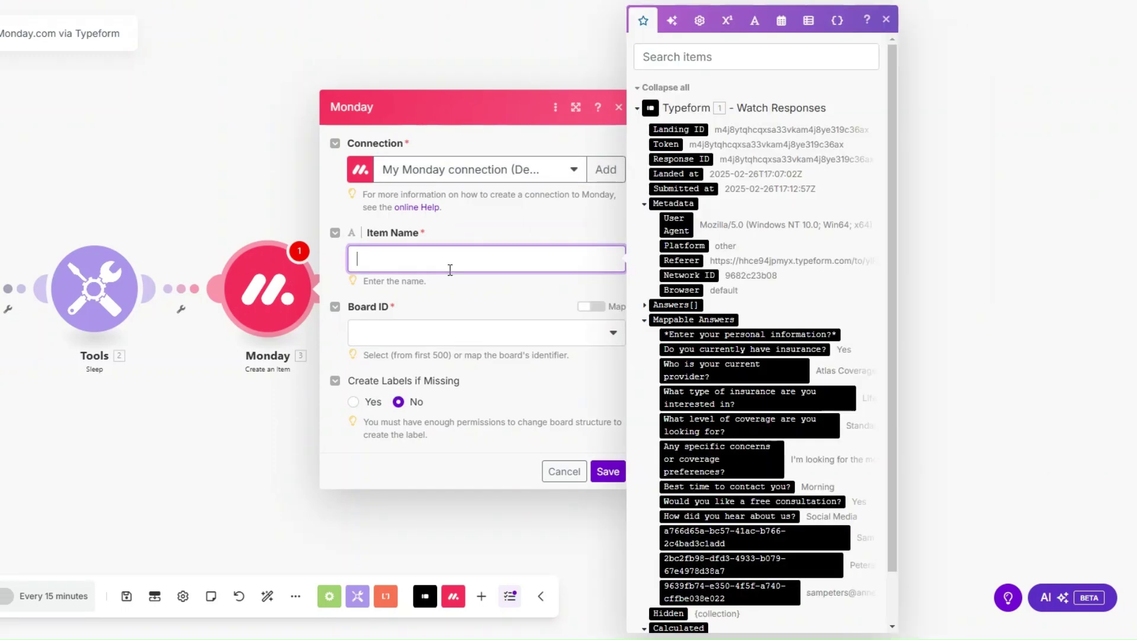
scroll(776, 307, down, 1)
Name items from first and last name answers, in Apex Coverage Clients' Clients List group.
click(770, 480)
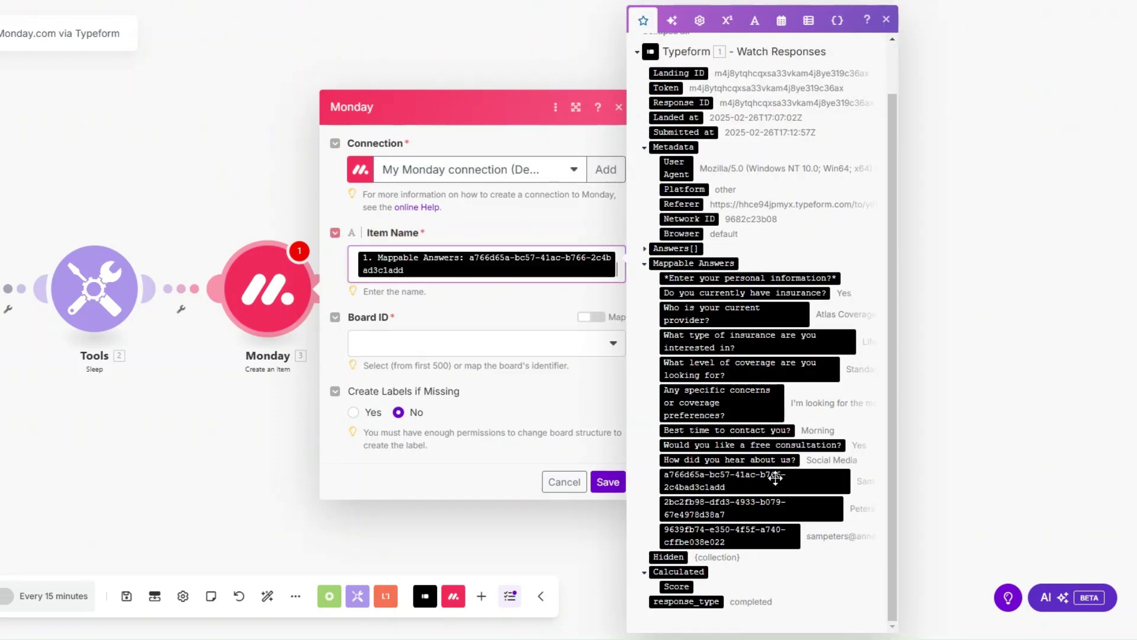
click(768, 507)
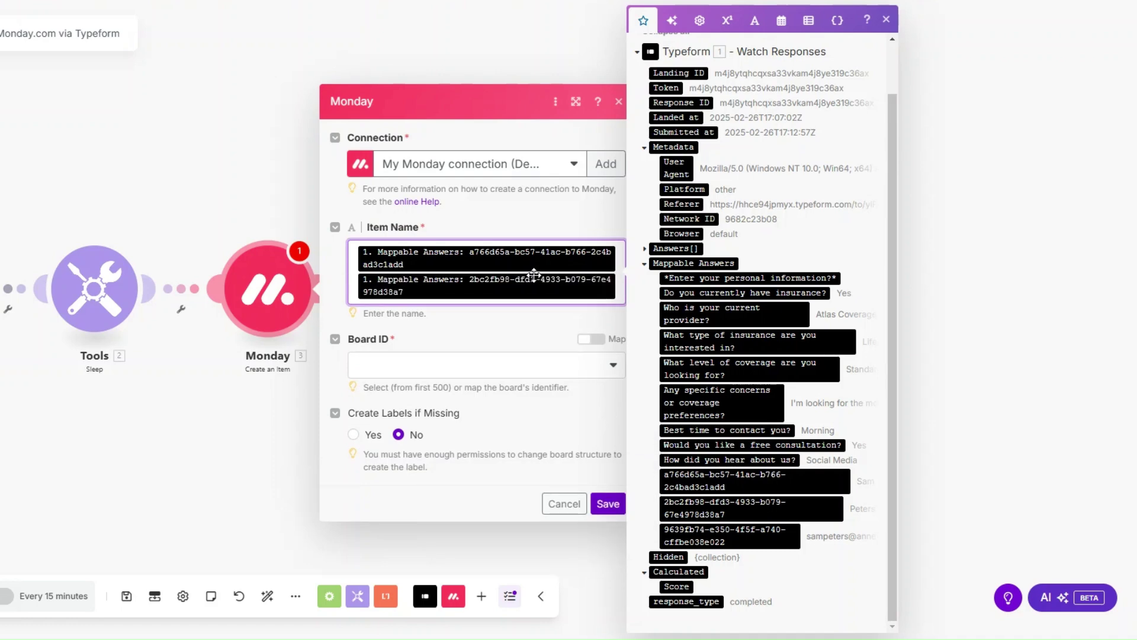
click(472, 370)
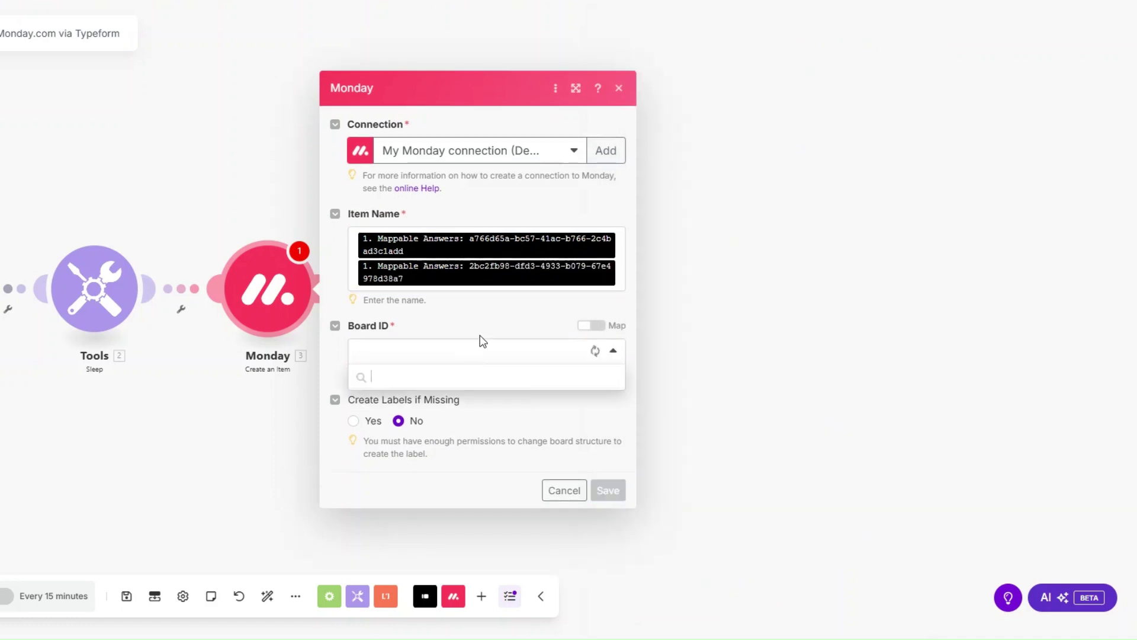
click(443, 452)
scroll(398, 450, down, 1)
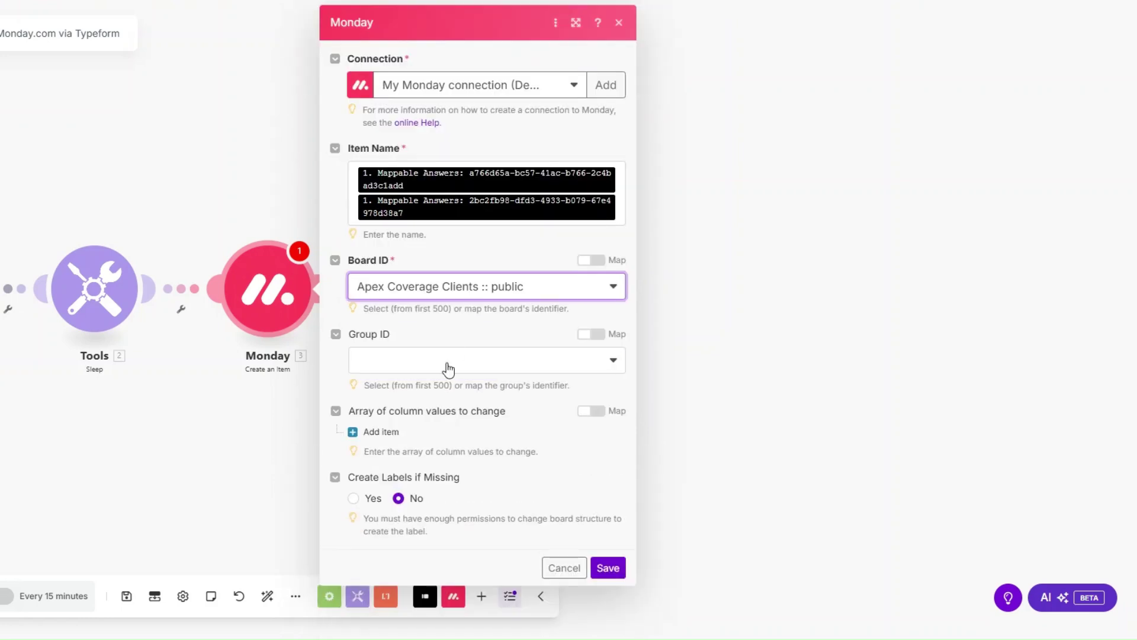
click(438, 361)
click(437, 409)
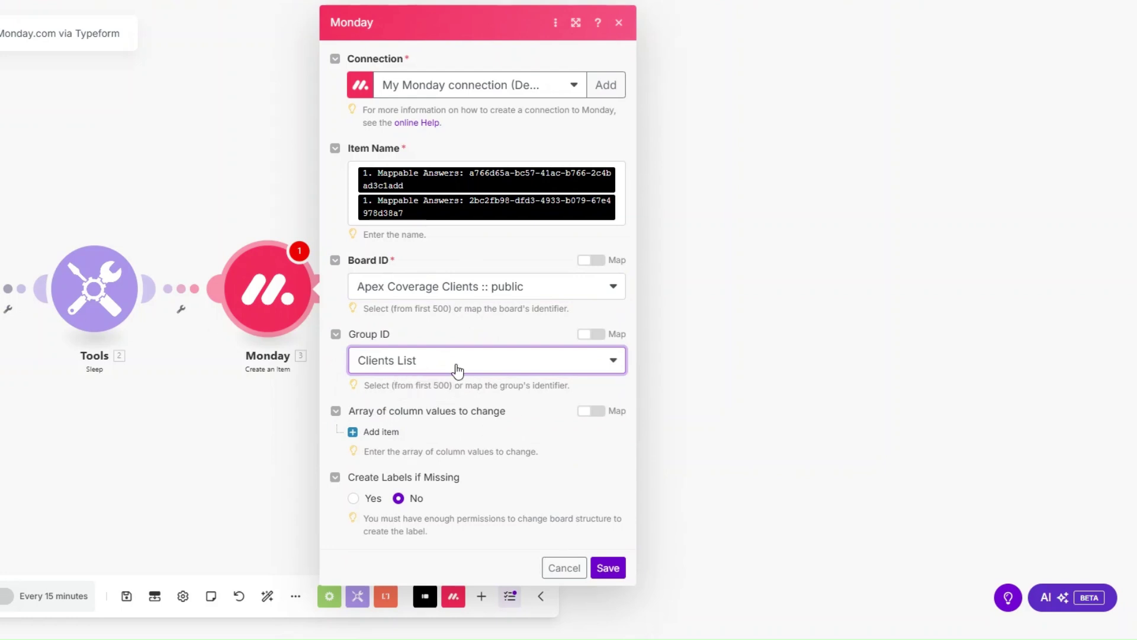
Add a first column value entry and view the board's available columns.
click(381, 432)
scroll(447, 379, down, 1)
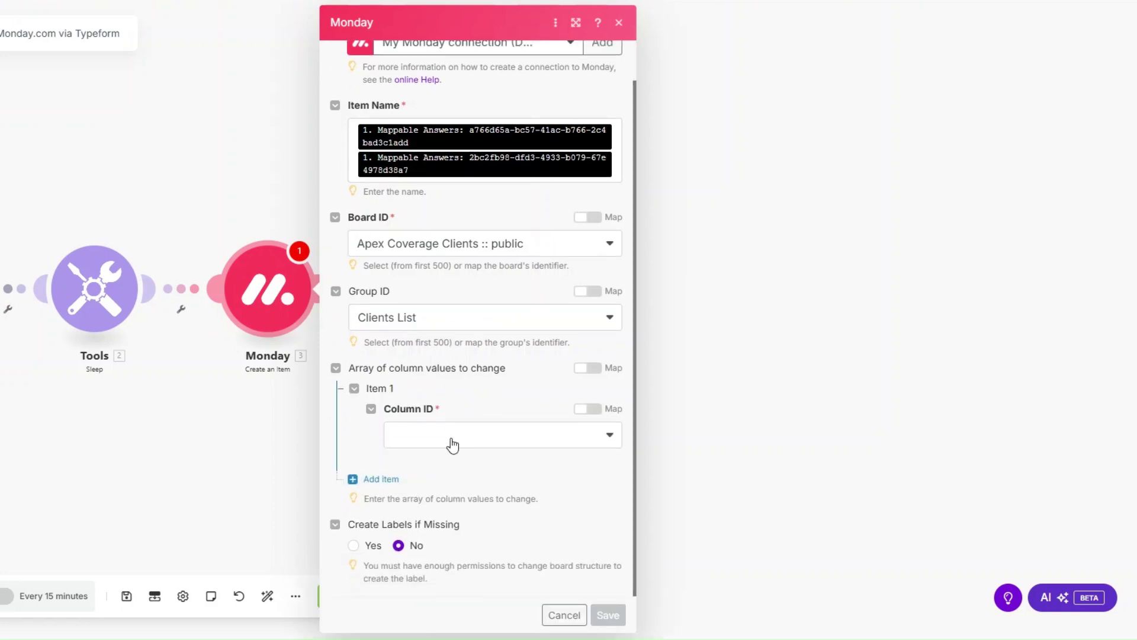
click(452, 442)
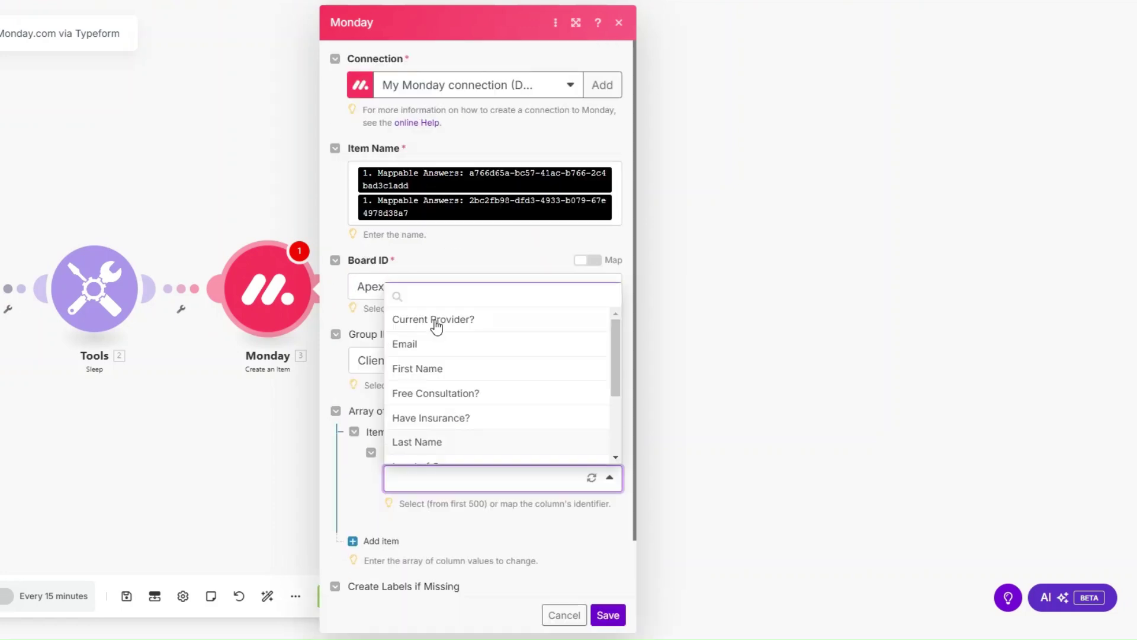
Map the Current Provider? column to the current-provider Typeform answer.
click(435, 323)
scroll(469, 396, down, 2)
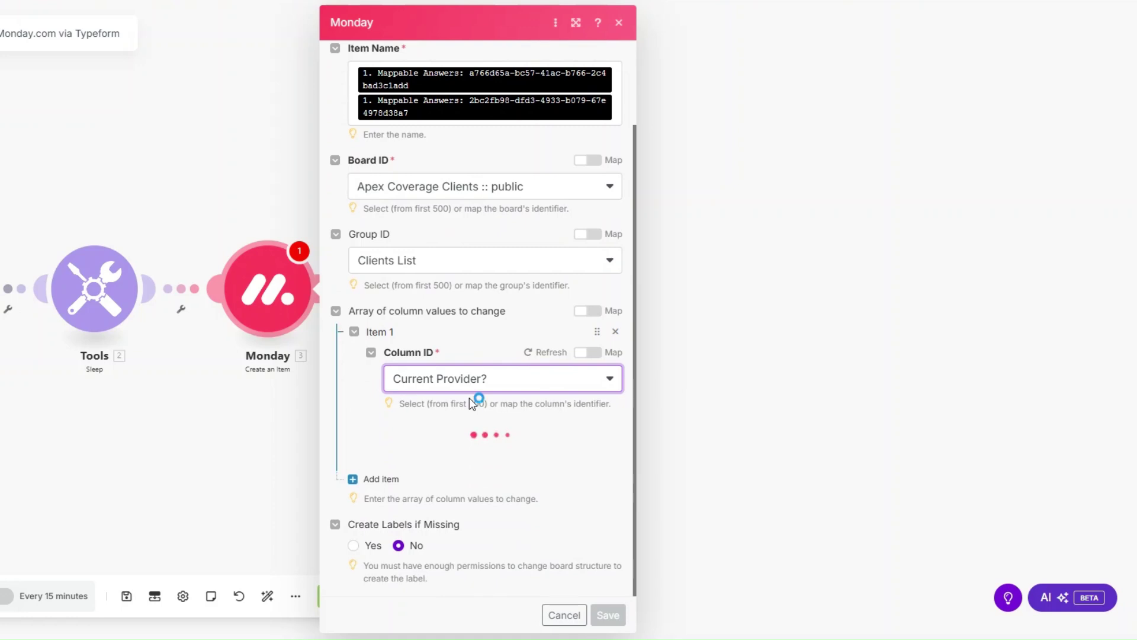
click(472, 455)
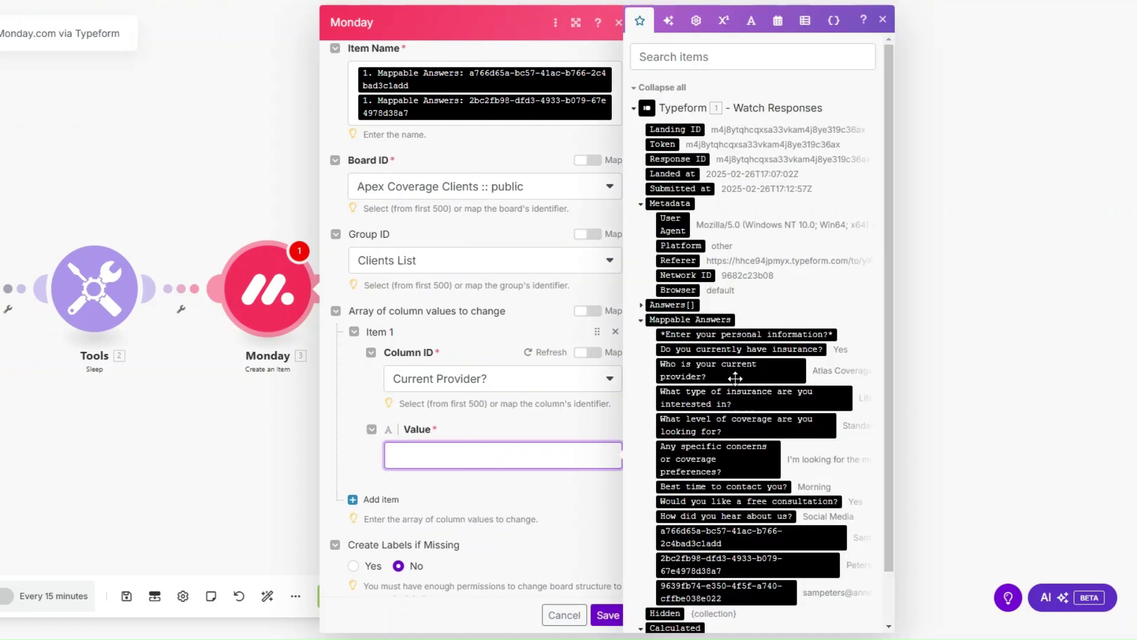
click(735, 378)
Add an Email column with the respondent's e-mail answer as both Email and Text.
click(381, 499)
scroll(461, 366, down, 3)
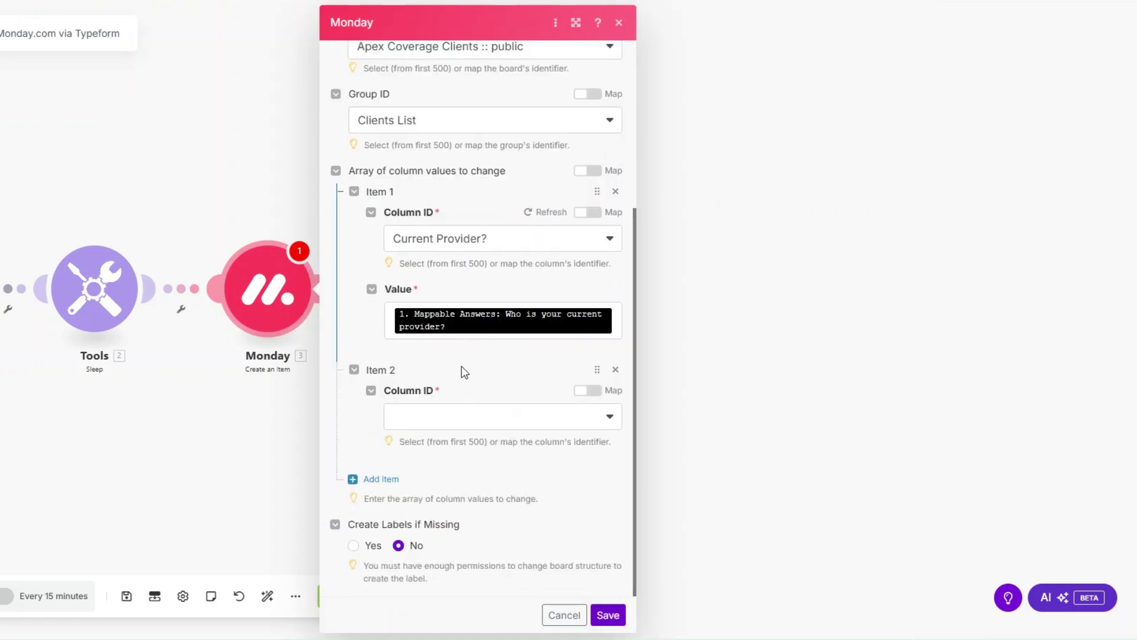
click(467, 418)
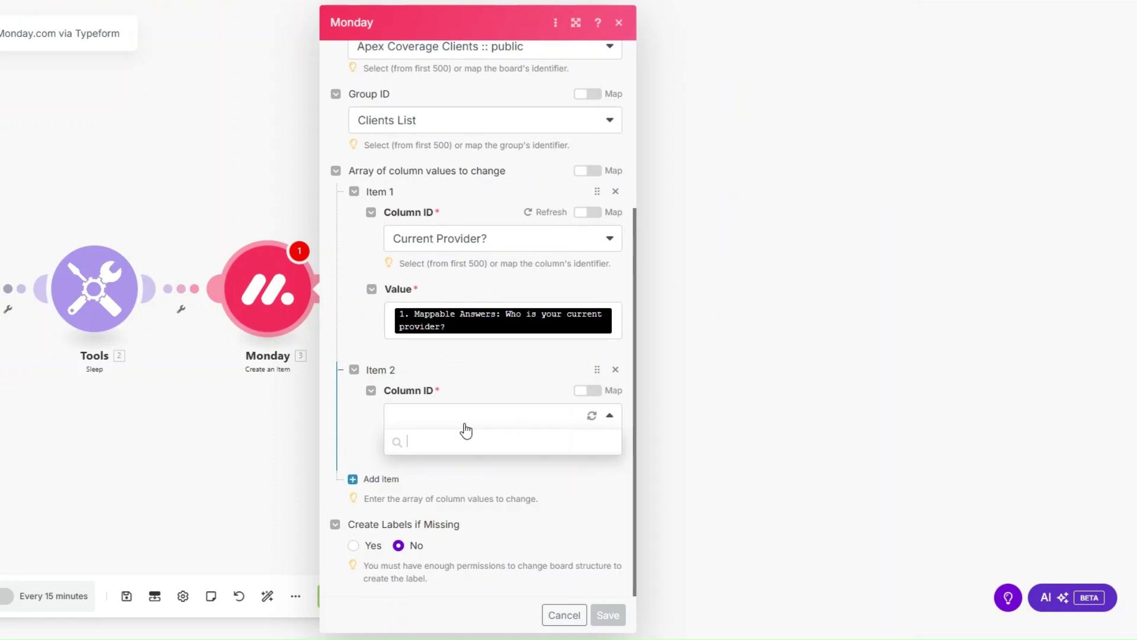
click(449, 491)
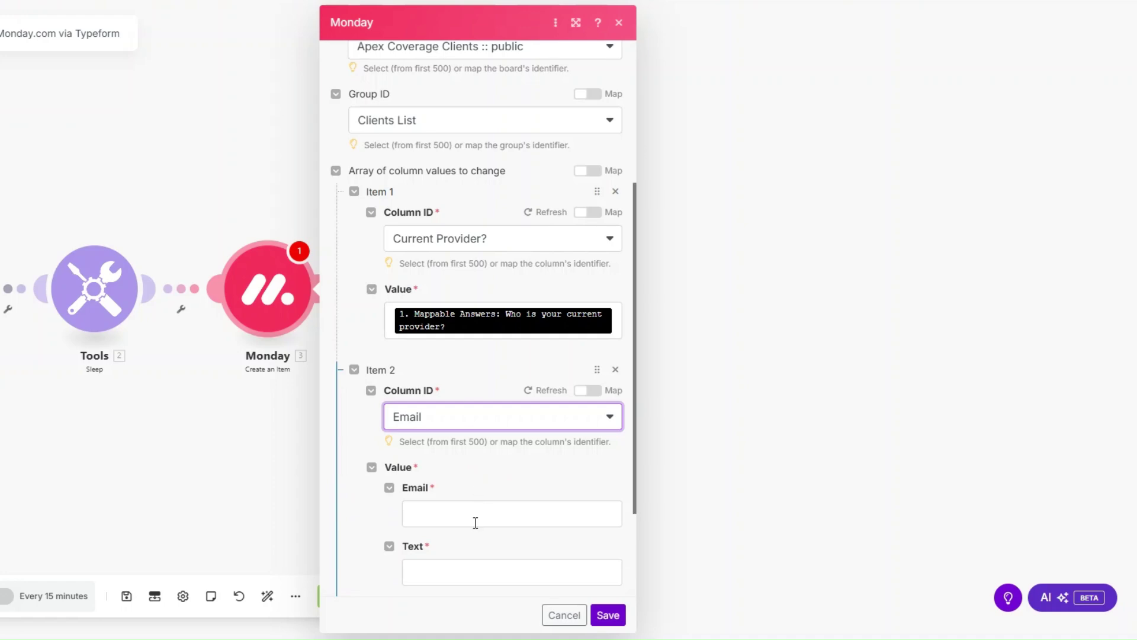
click(475, 516)
scroll(477, 415, down, 3)
scroll(763, 450, down, 1)
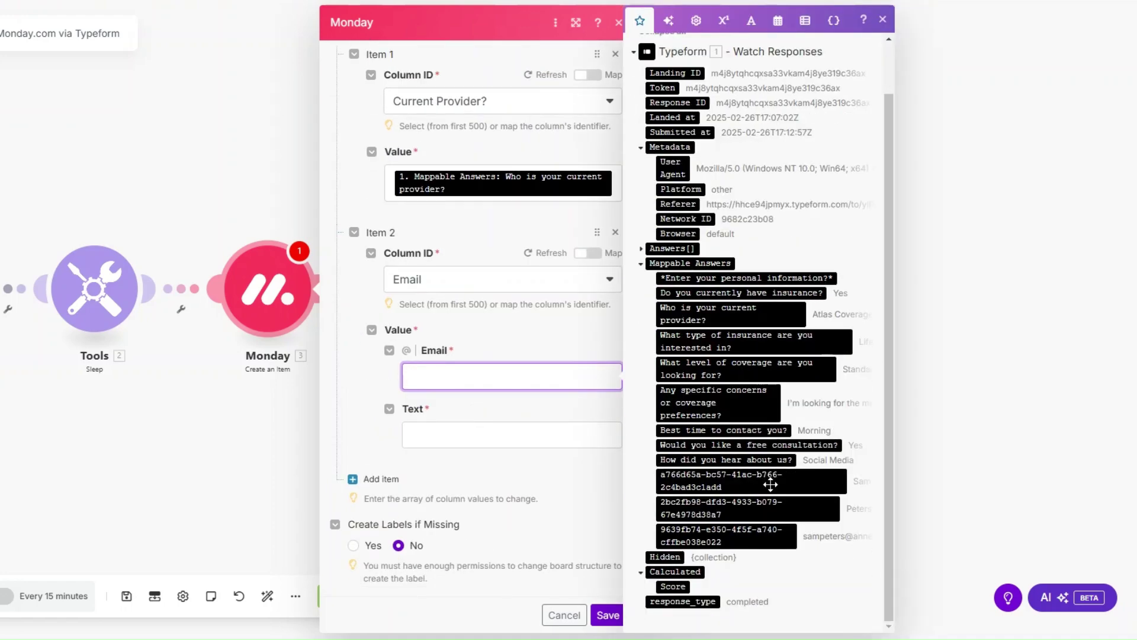
click(765, 534)
click(495, 449)
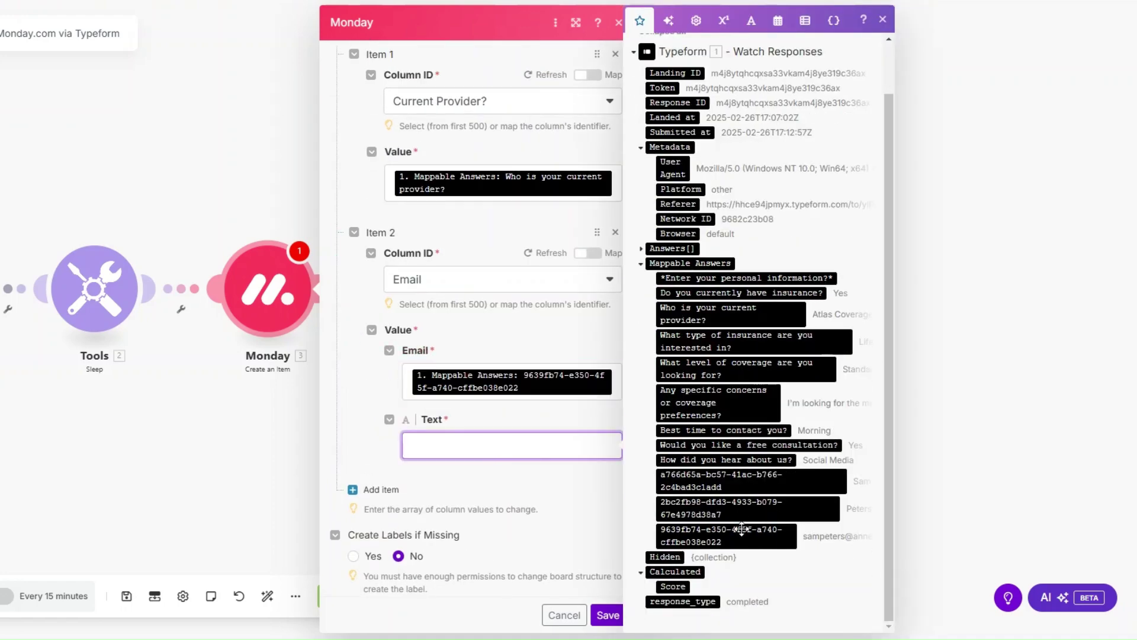
click(742, 529)
click(504, 325)
Add a First Name column mapped to the first-name Typeform answer.
click(381, 499)
scroll(485, 385, down, 3)
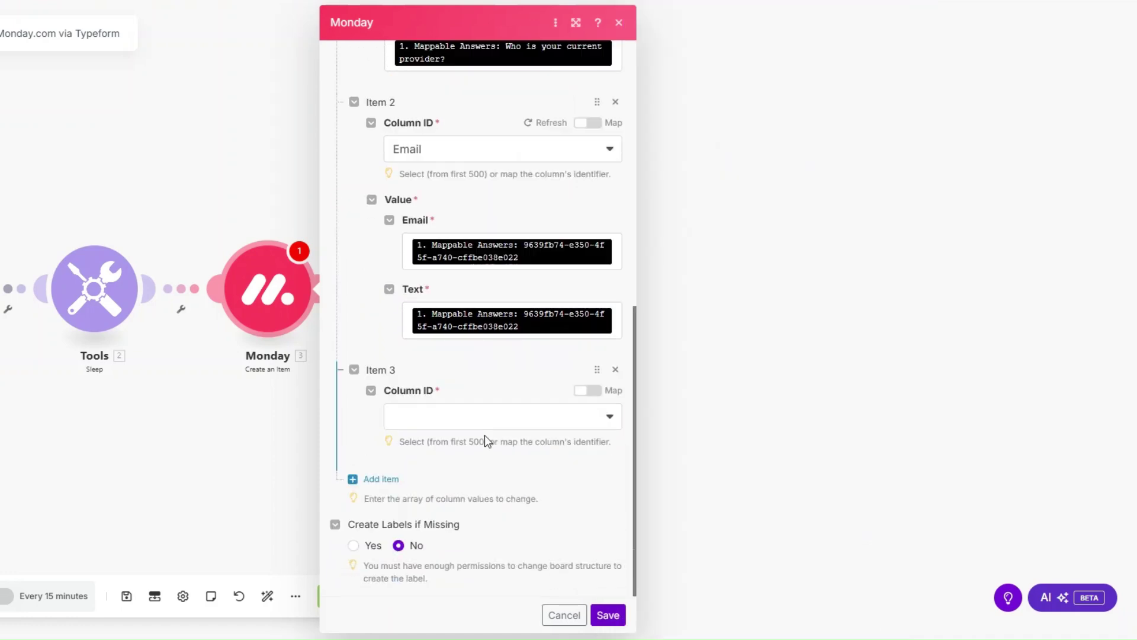
click(485, 428)
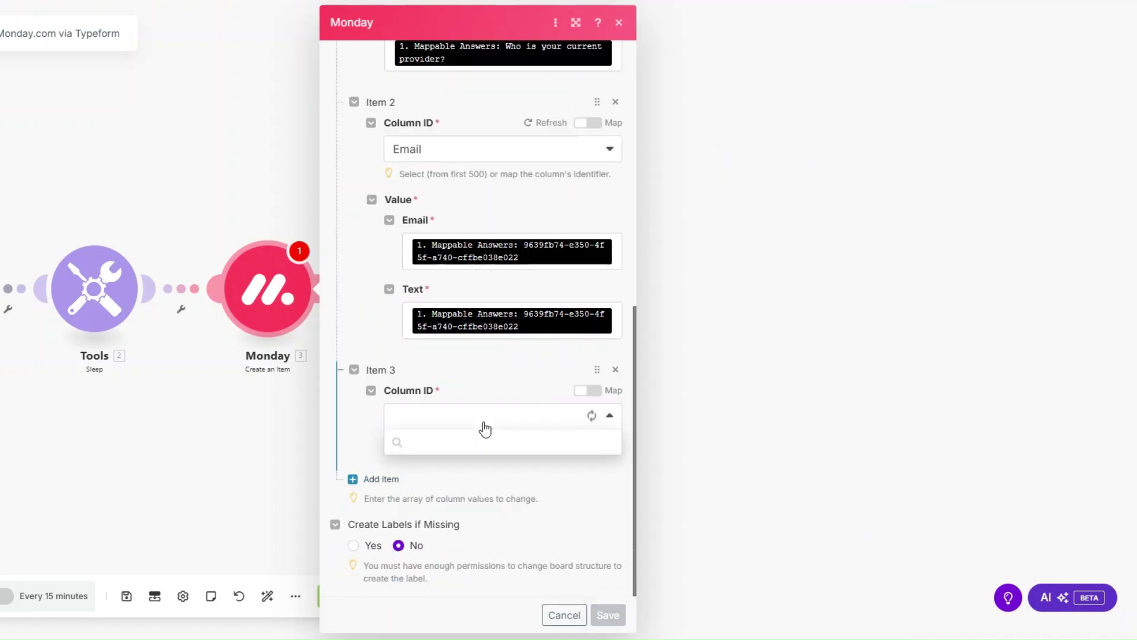
click(474, 515)
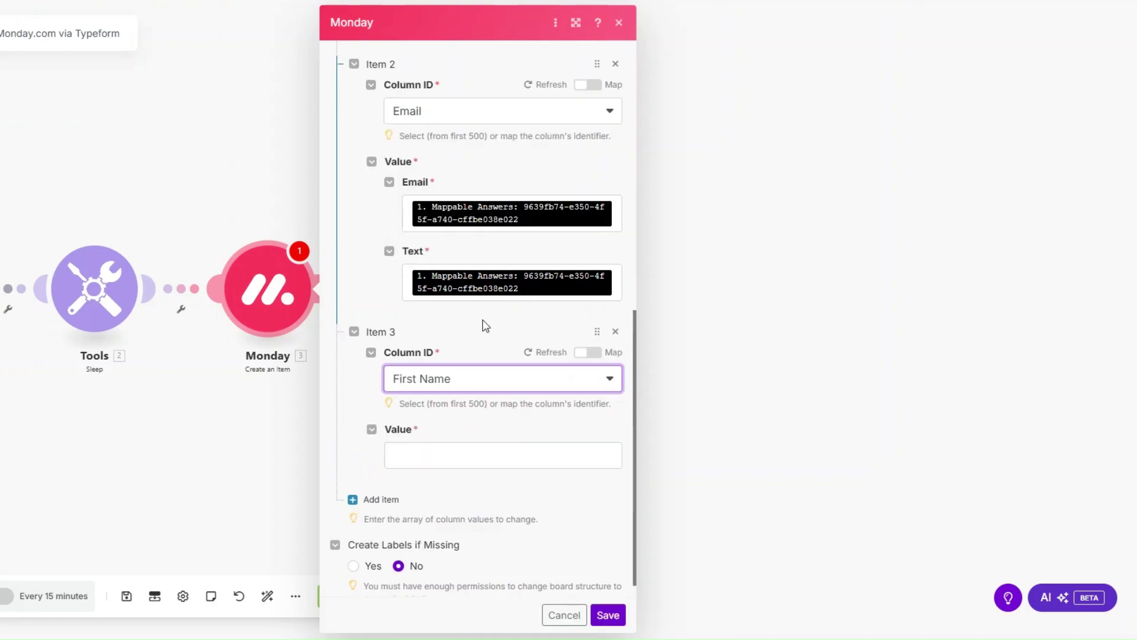
click(478, 458)
scroll(699, 450, down, 1)
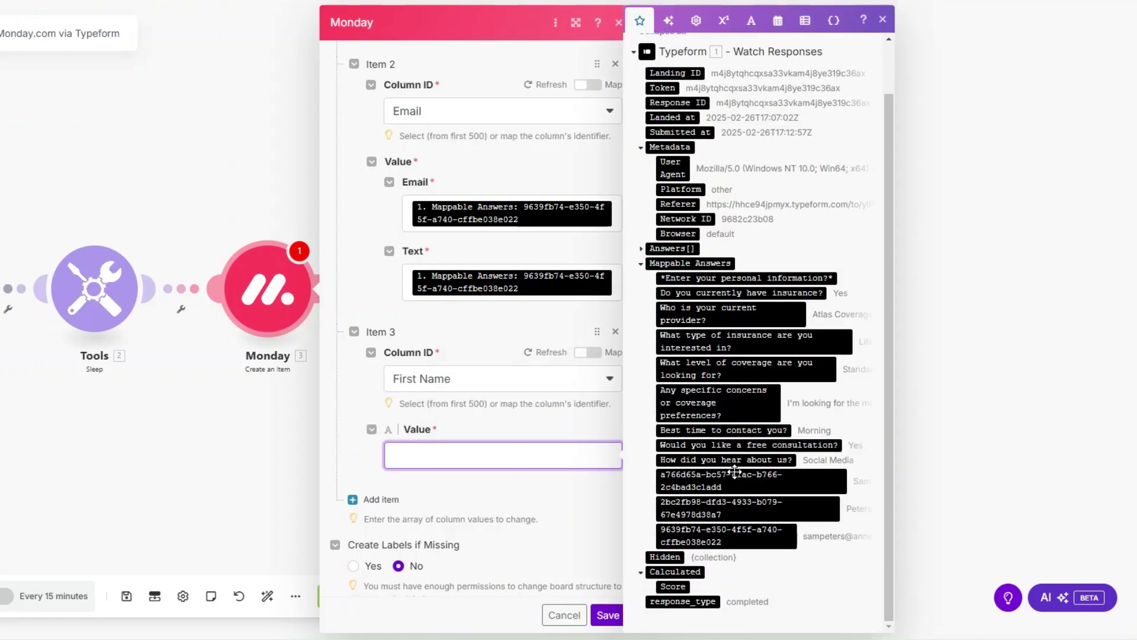
click(733, 479)
Start a fourth column value entry and view the available columns.
click(380, 509)
scroll(470, 438, down, 3)
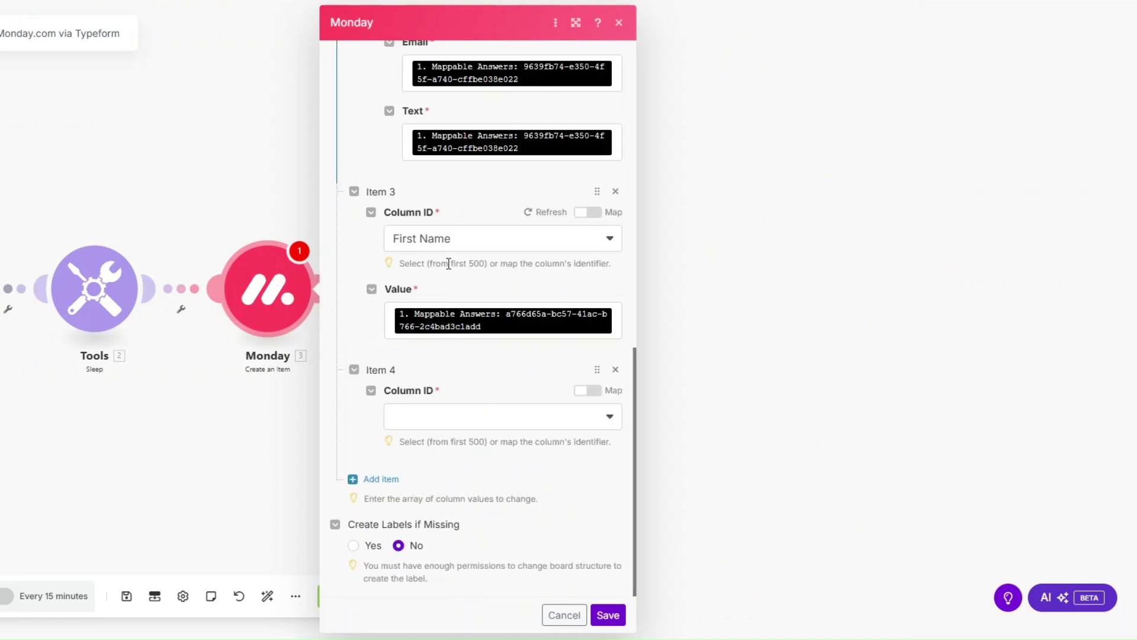
click(471, 416)
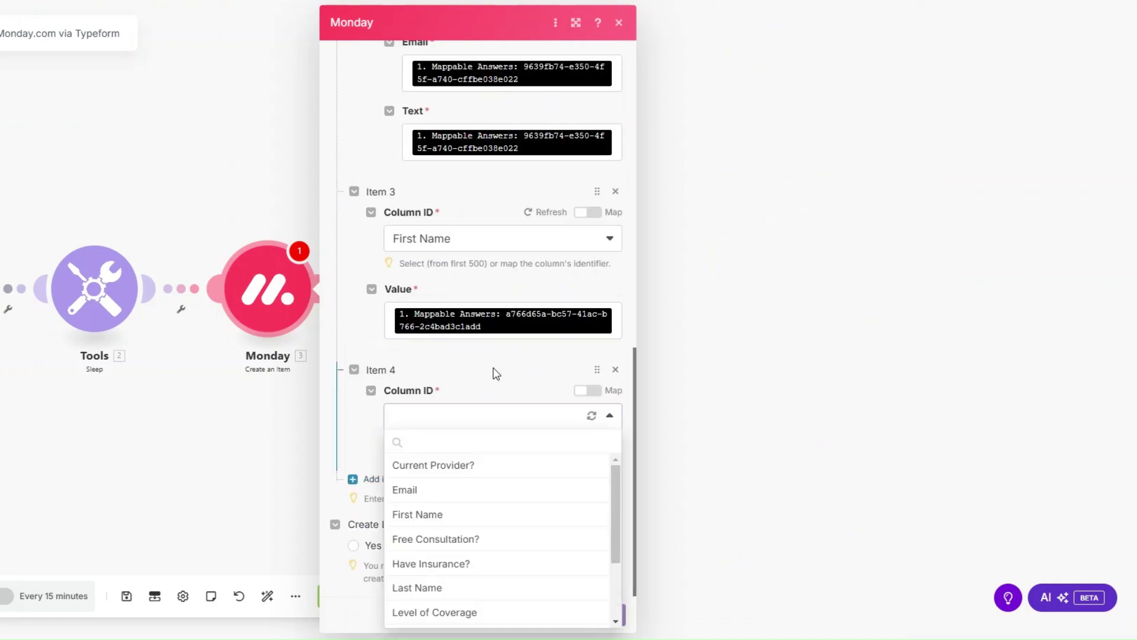
Map the Free Consultation? and Have Insurance? Monday columns to their Typeform answers.
click(463, 541)
scroll(461, 332, down, 1)
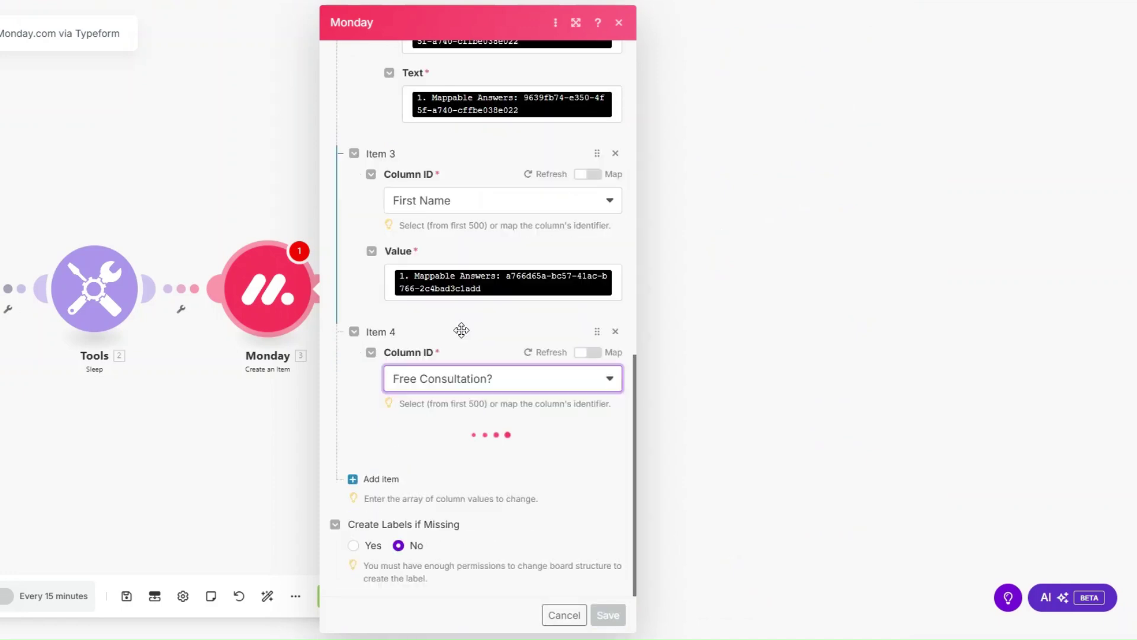
click(468, 453)
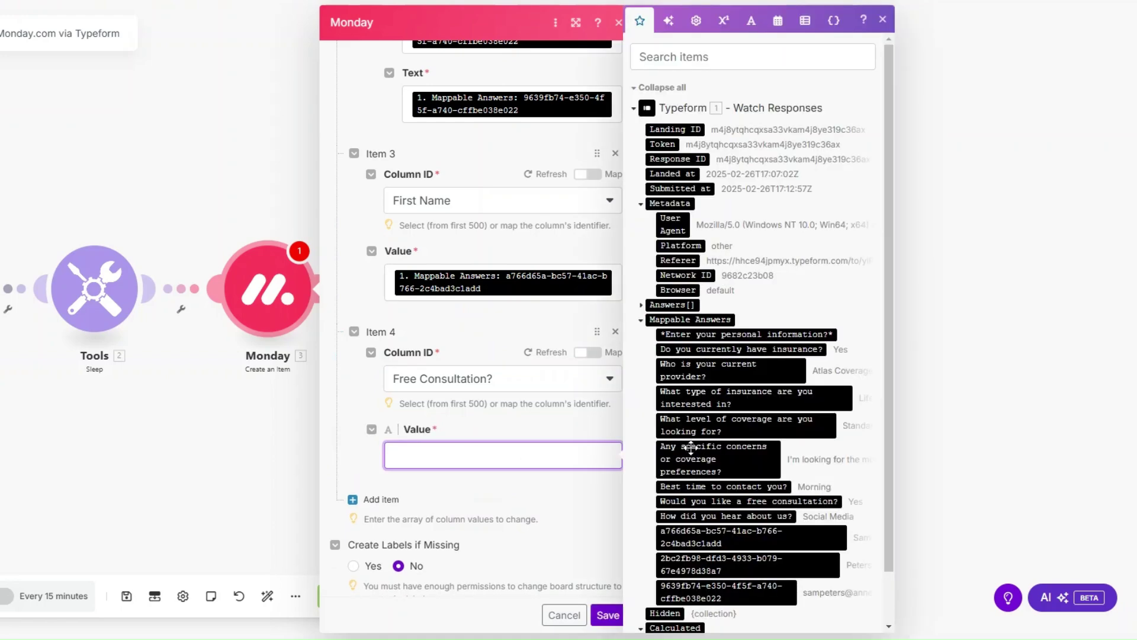
scroll(405, 445, down, 3)
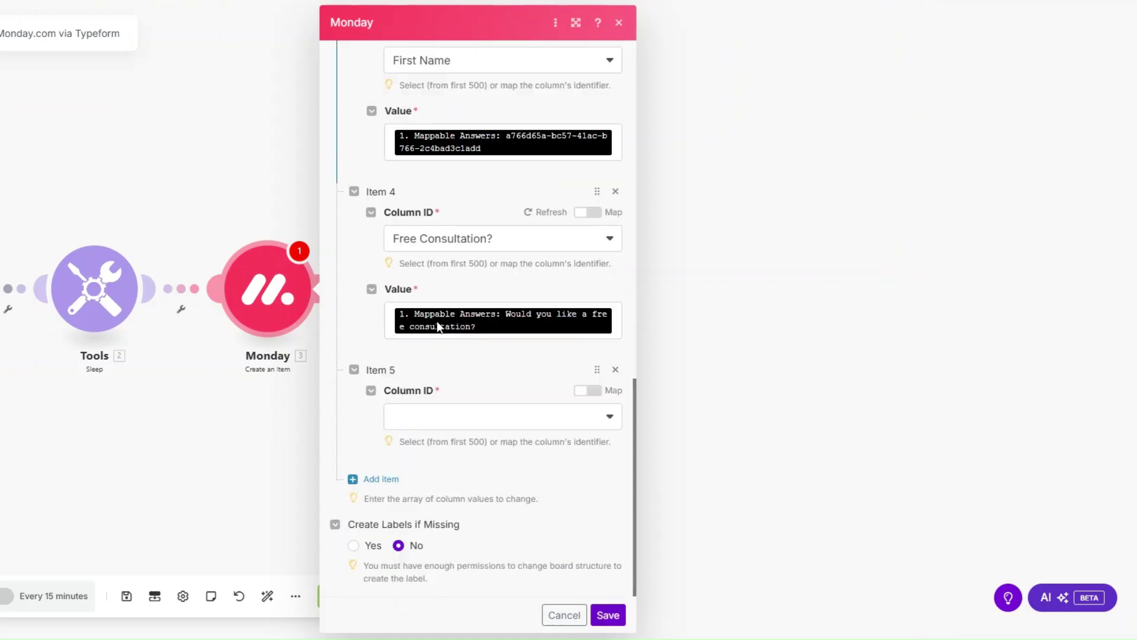
click(462, 425)
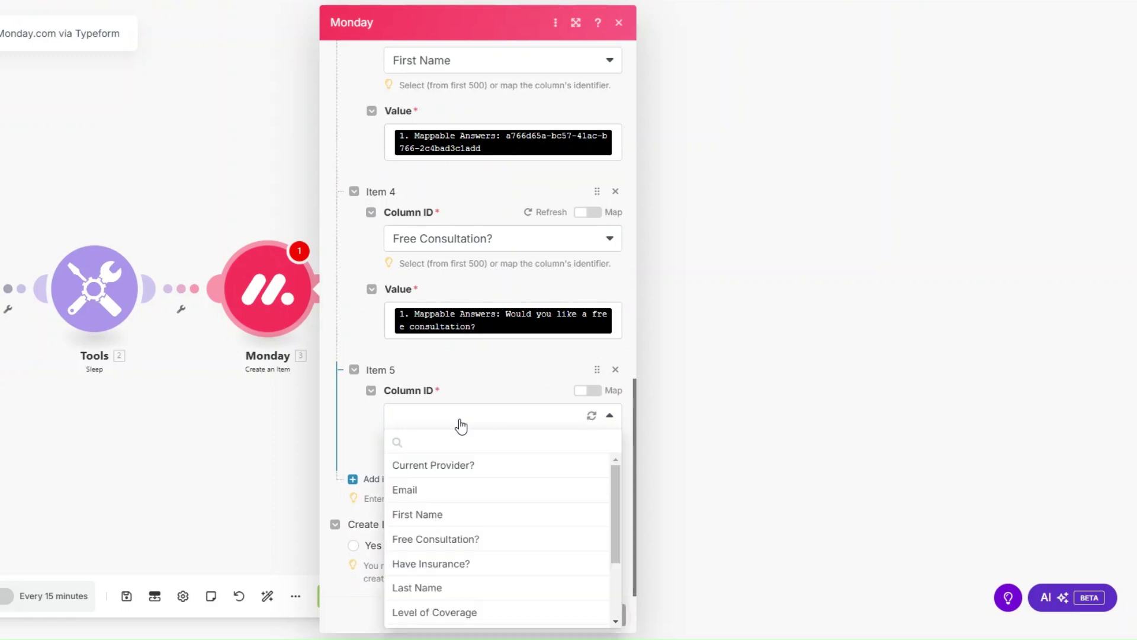
scroll(464, 513, down, 2)
click(464, 497)
scroll(452, 370, down, 1)
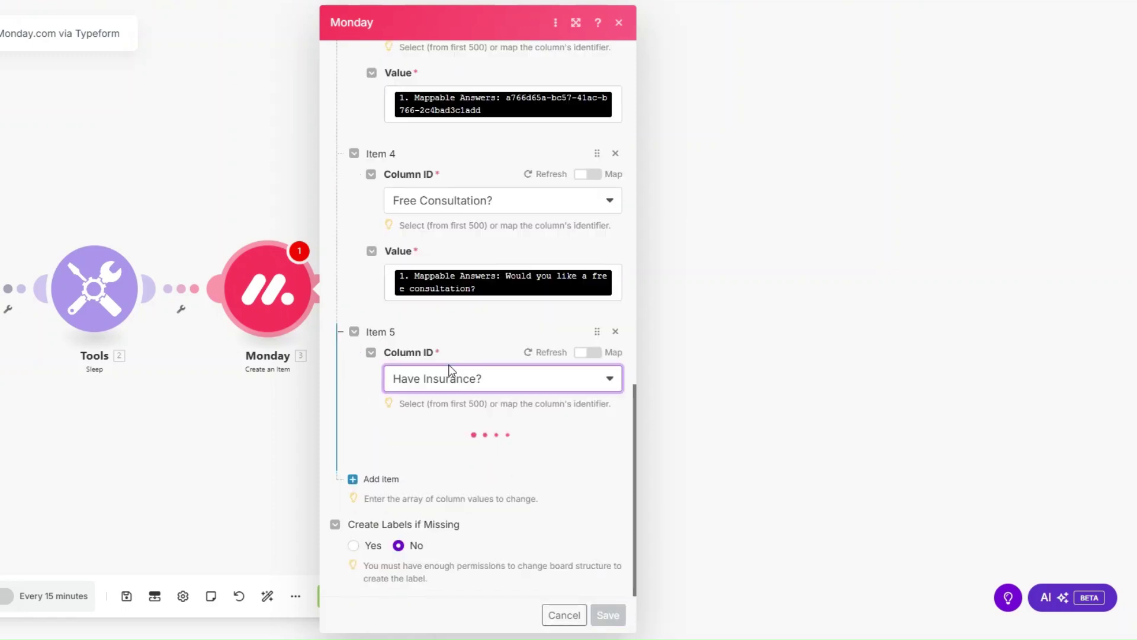
click(459, 455)
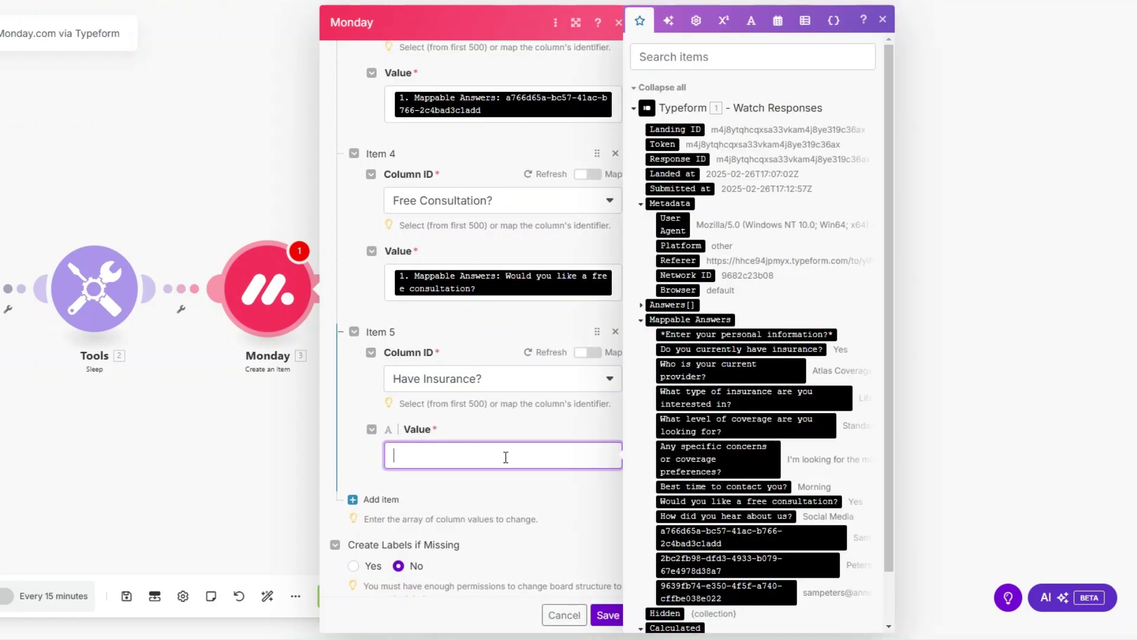
click(717, 349)
Add a sixth item that maps the last-name answer to the Last Name column.
click(407, 509)
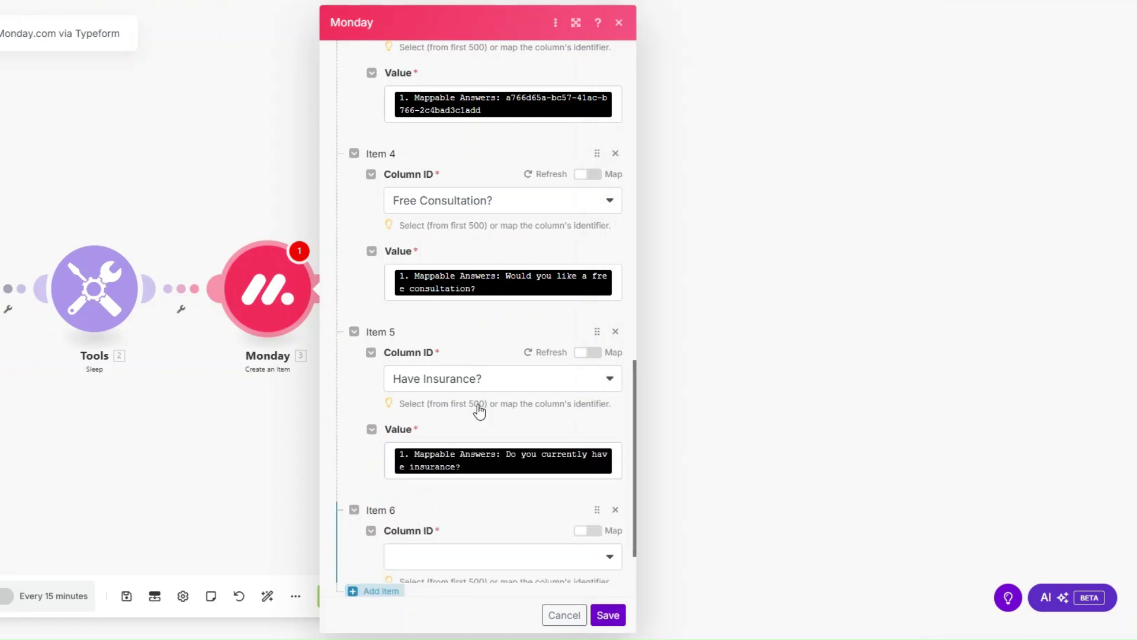
scroll(481, 394, down, 2)
click(483, 415)
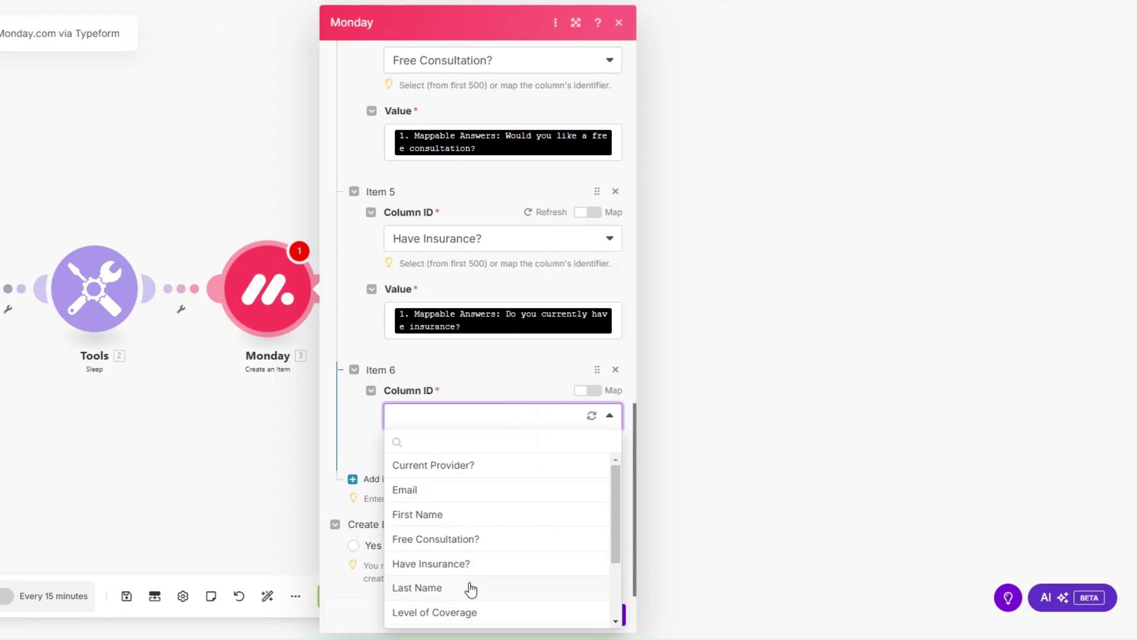
click(472, 586)
scroll(462, 300, down, 1)
click(459, 453)
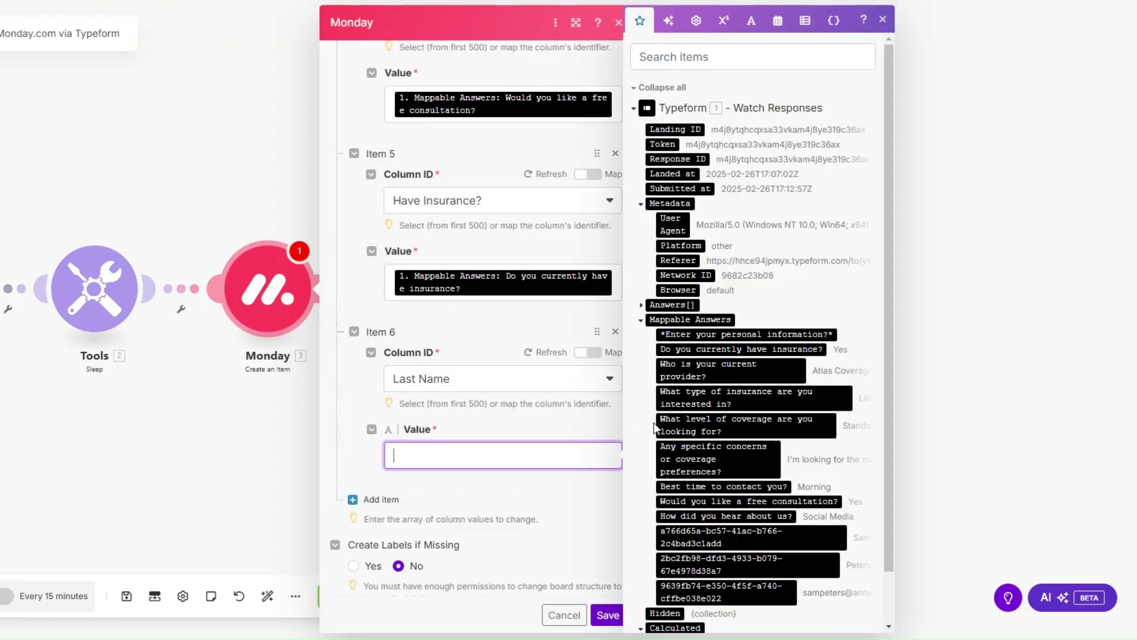
click(759, 508)
Add Items 7–8 mapping coverage level and 'How did you hear about us?' to Level of Coverage and Referral Source.
click(368, 510)
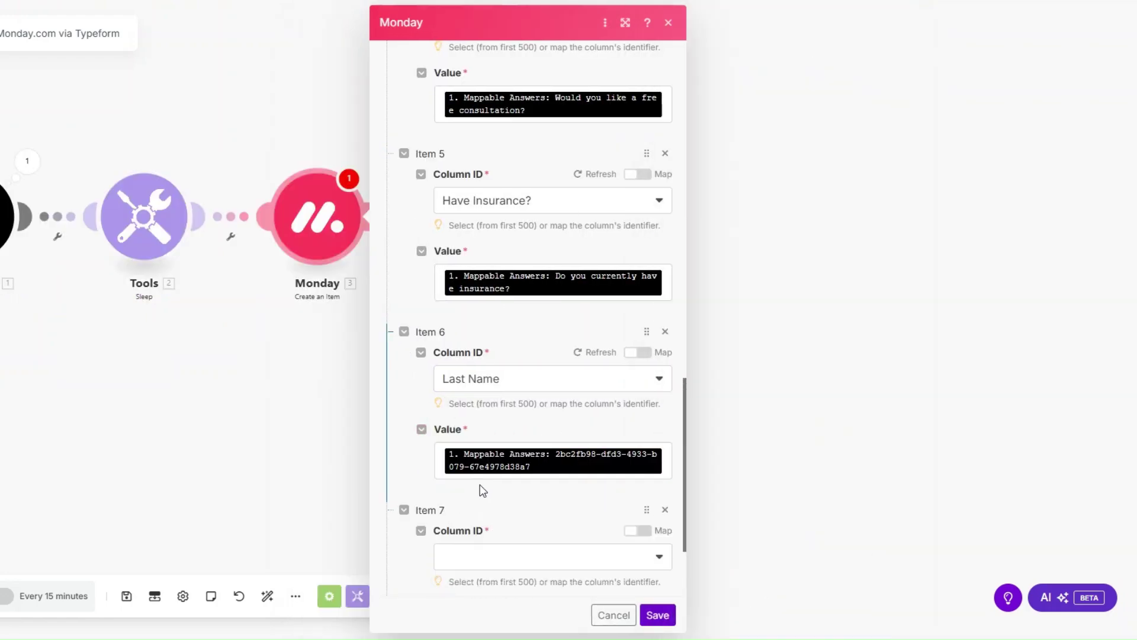
click(496, 420)
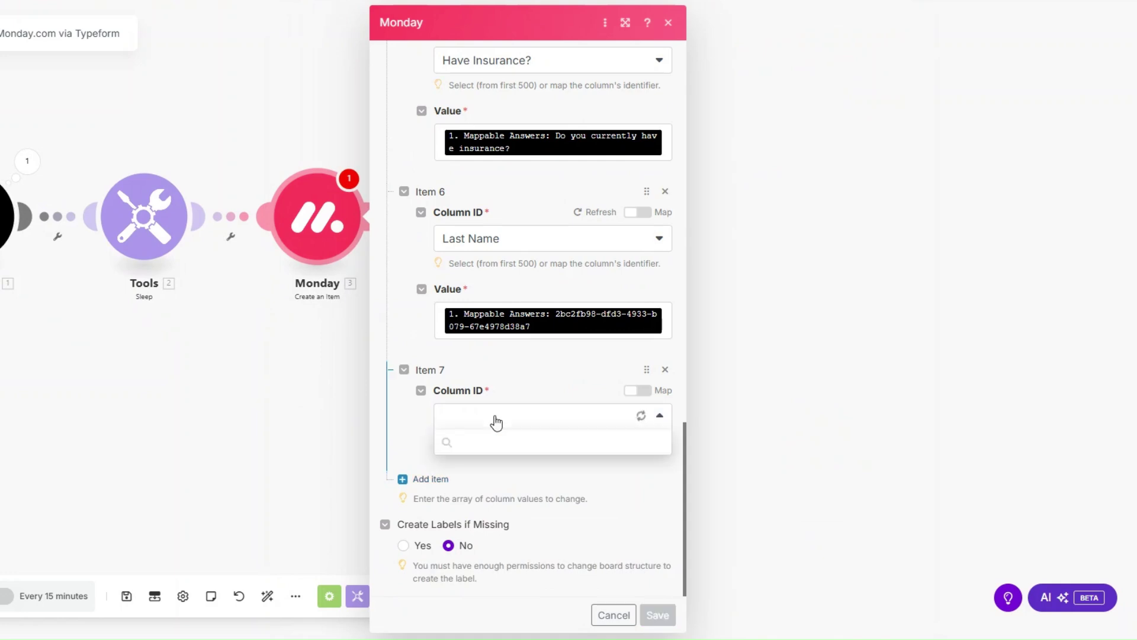
click(509, 540)
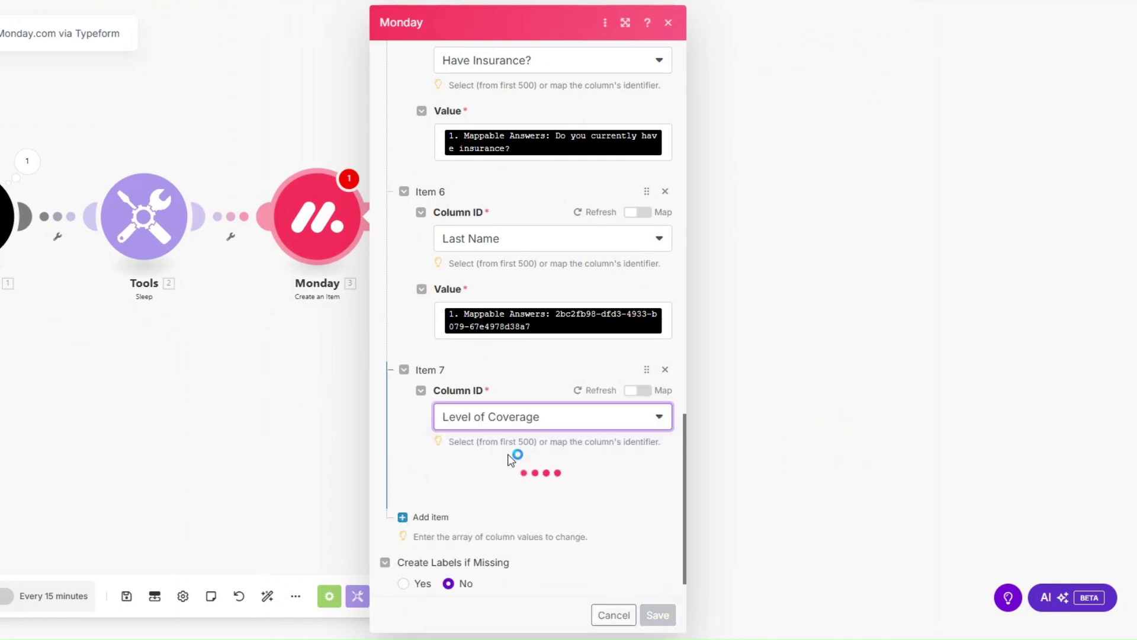
click(505, 492)
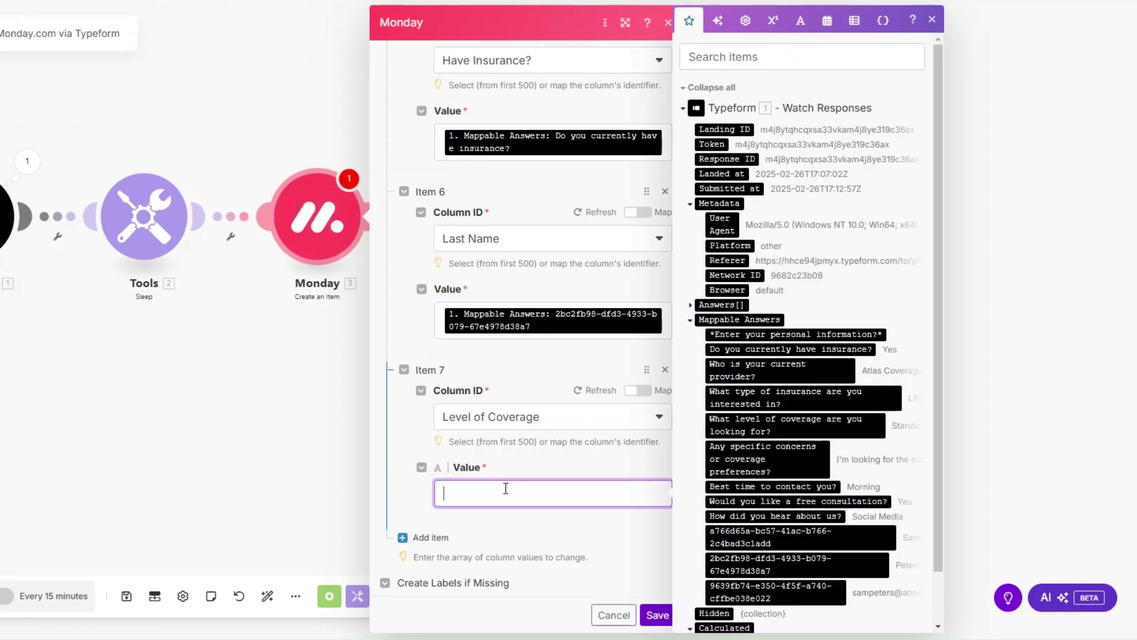
drag(734, 425, 556, 495)
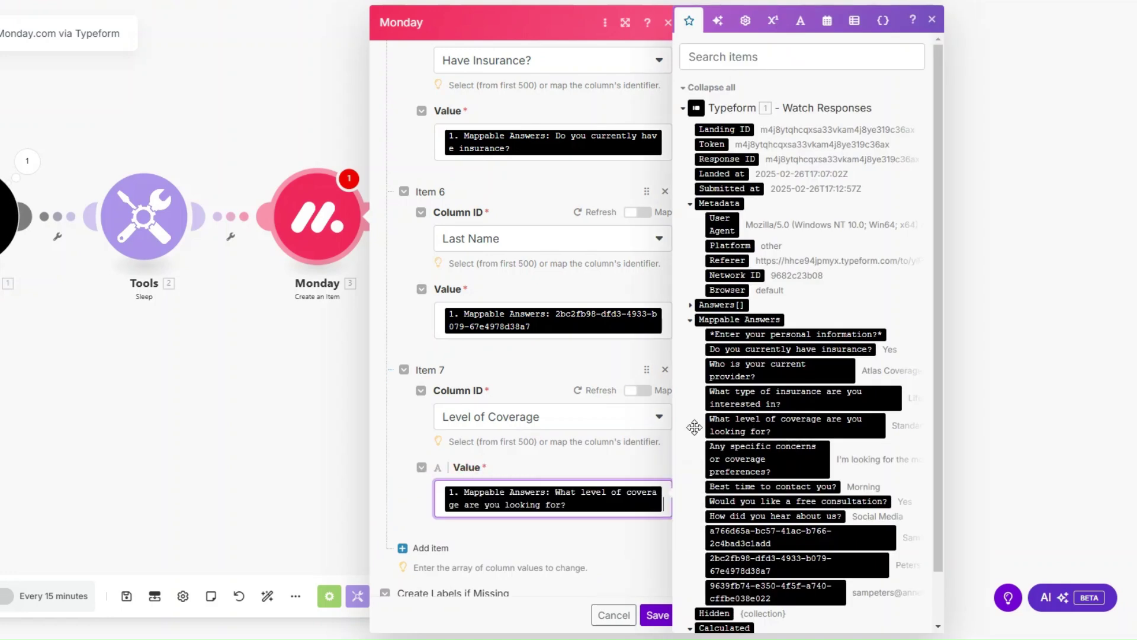
click(423, 548)
click(501, 416)
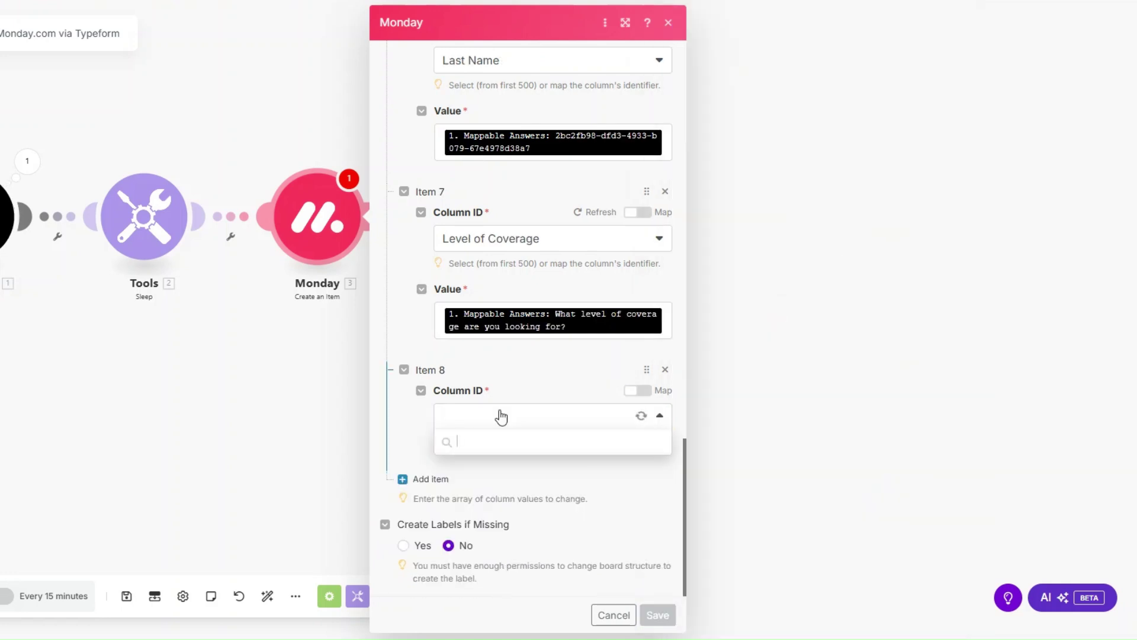
scroll(521, 551, down, 2)
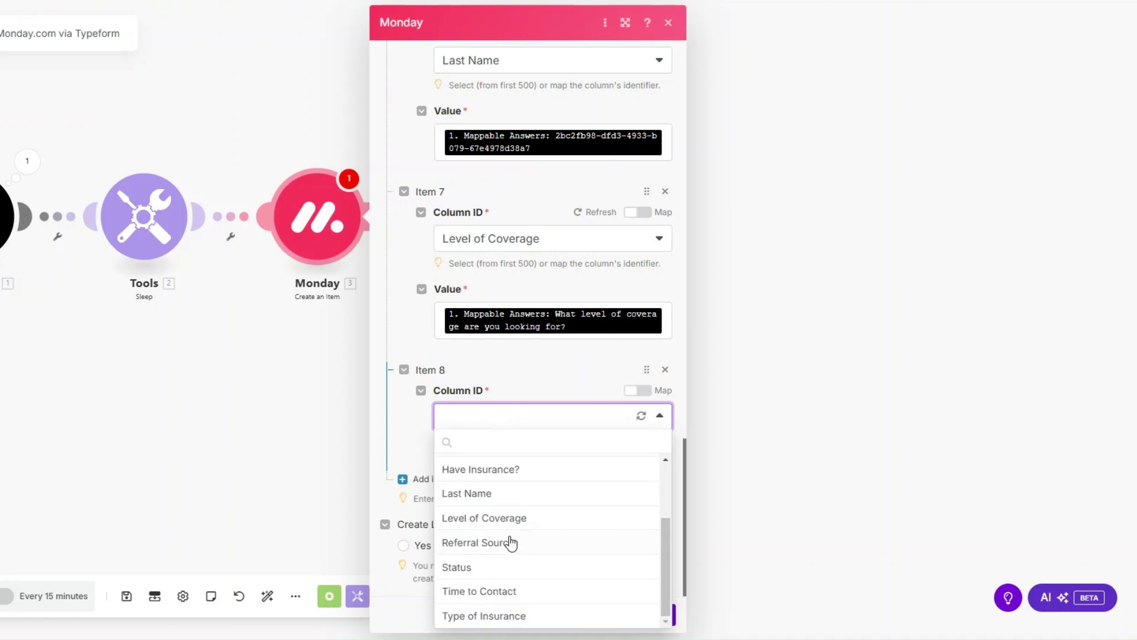
click(511, 541)
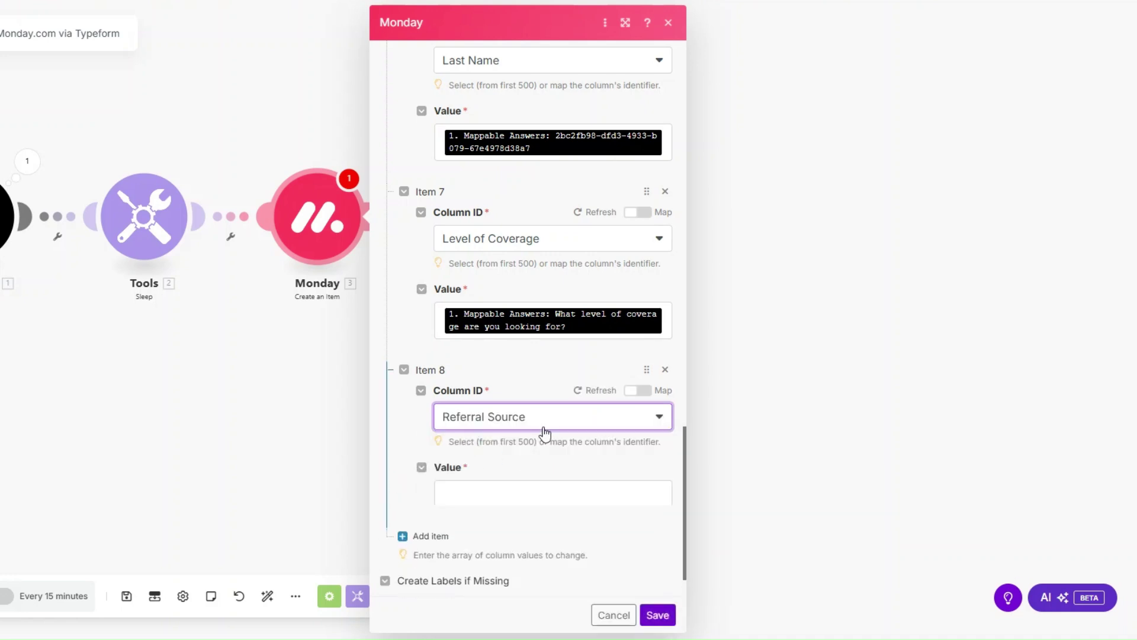
click(525, 487)
click(791, 482)
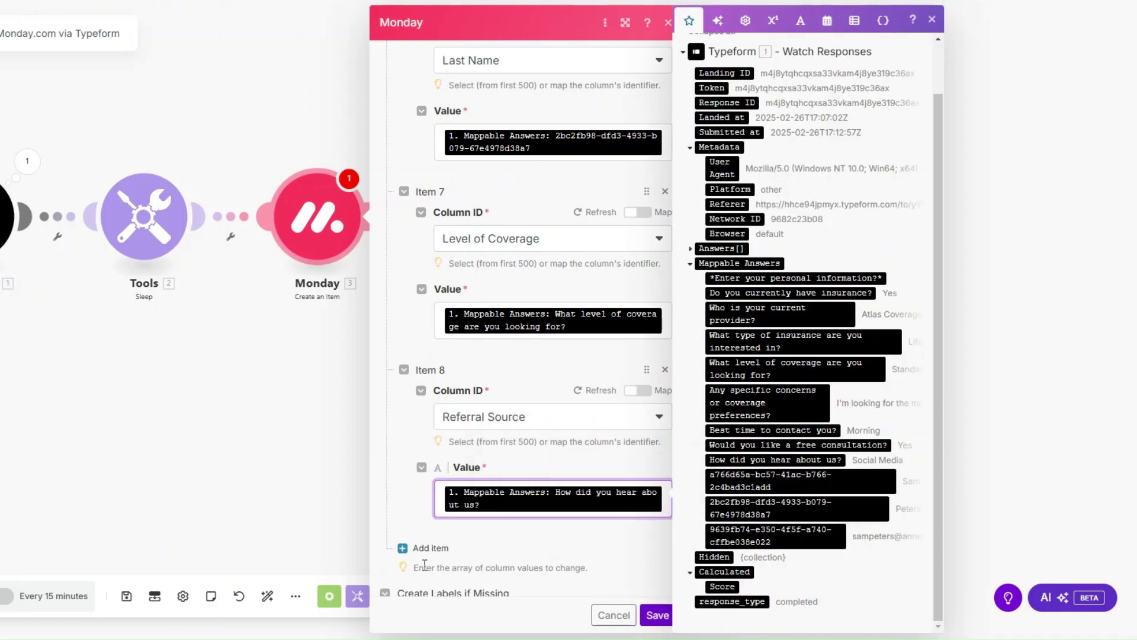
click(523, 374)
Add Items 9–10 mapping best contact time and insurance type to Time to Contact and Type of Insurance.
click(529, 412)
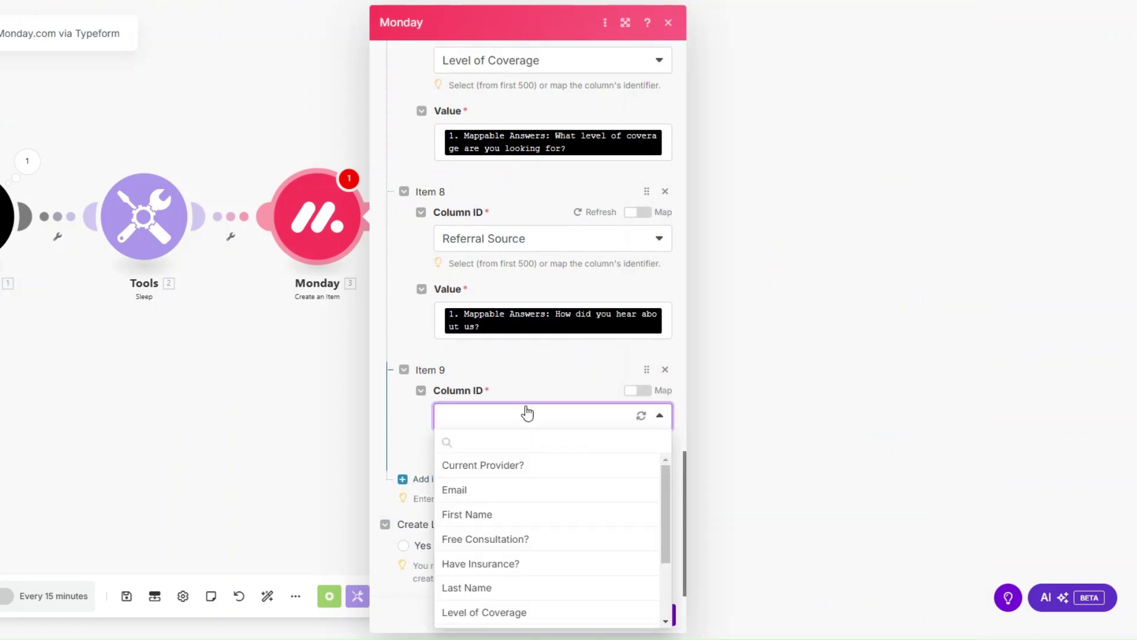
scroll(526, 521, down, 2)
click(524, 588)
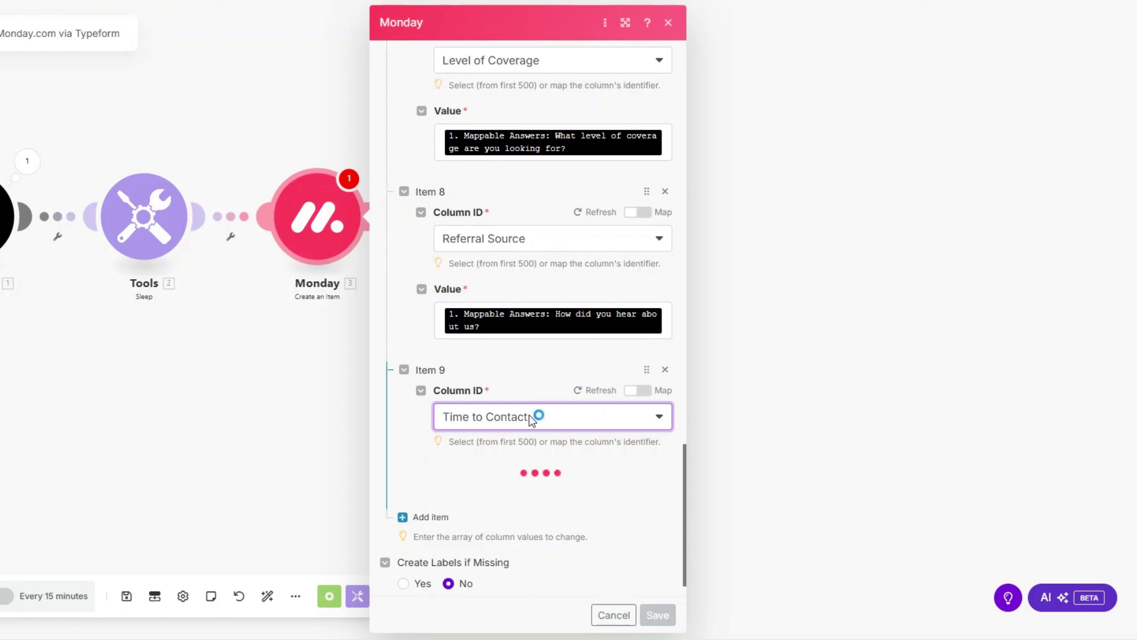
click(523, 495)
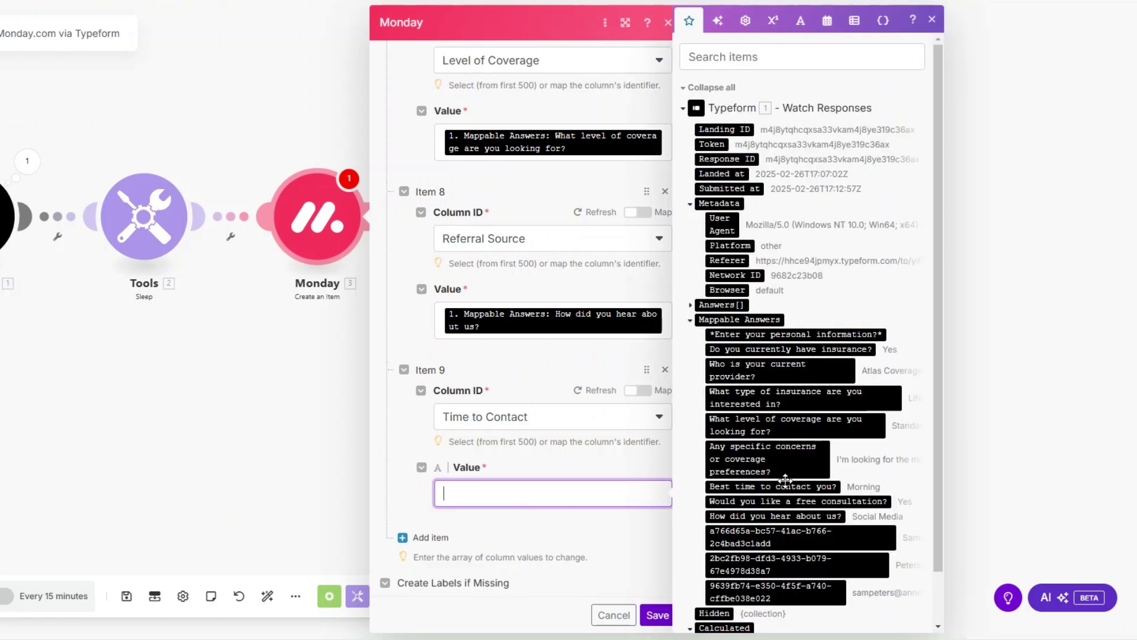
drag(772, 486, 503, 495)
click(447, 548)
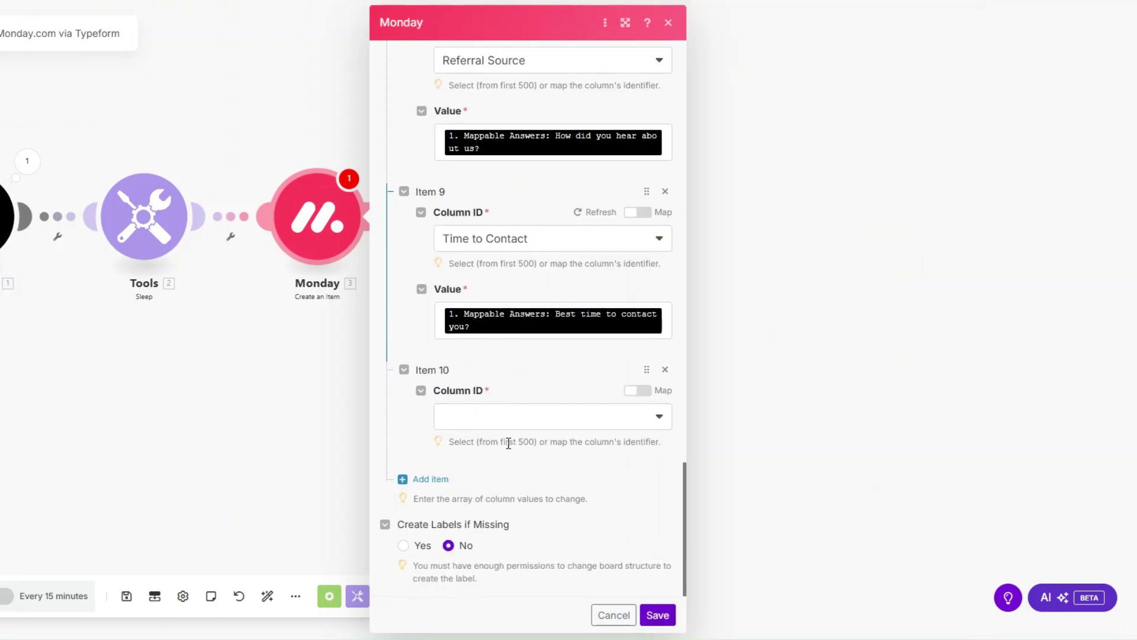
click(511, 424)
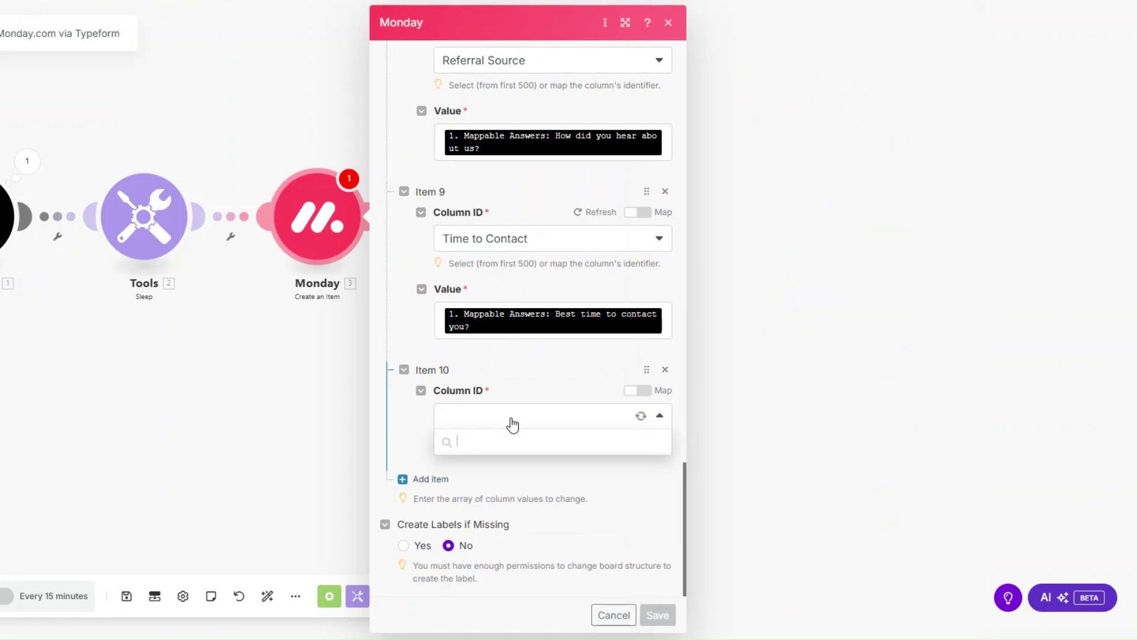
click(549, 614)
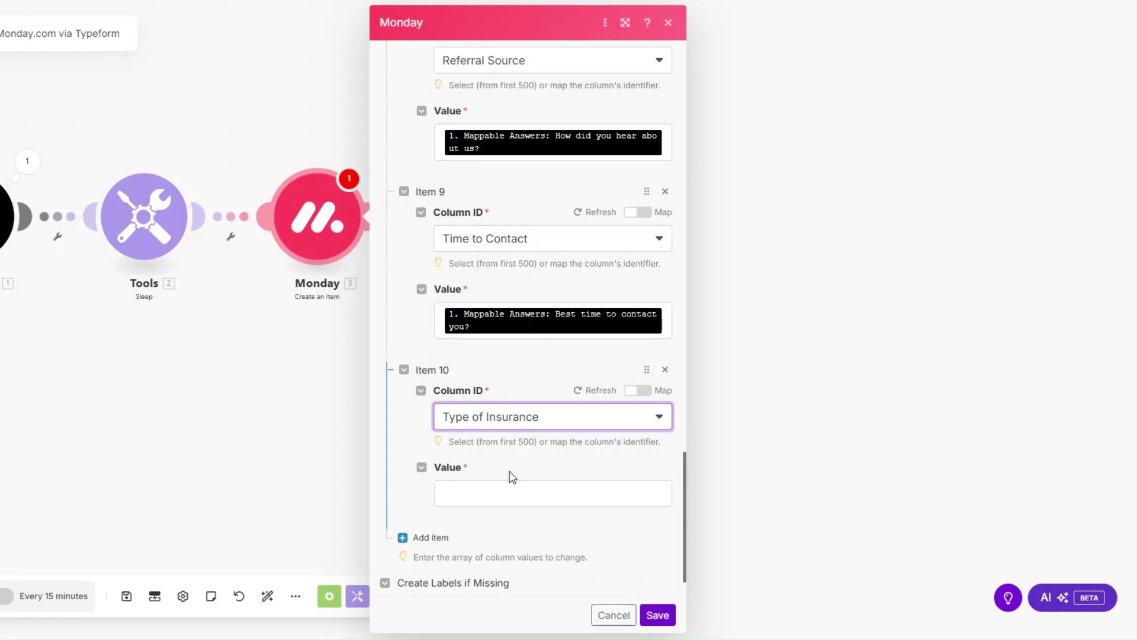
click(510, 491)
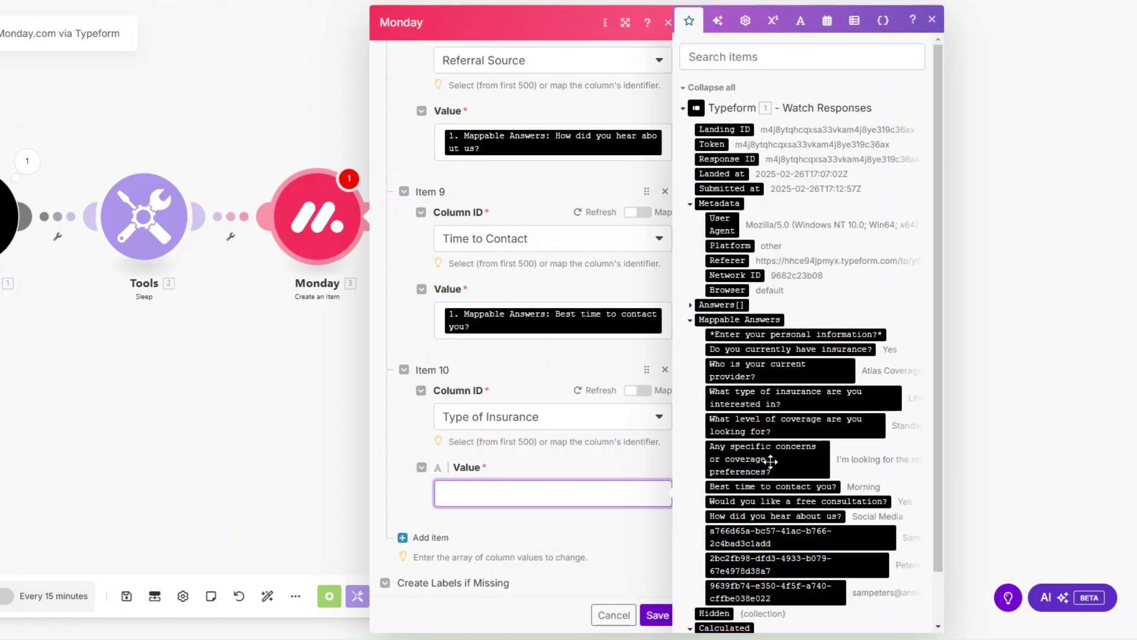
click(770, 398)
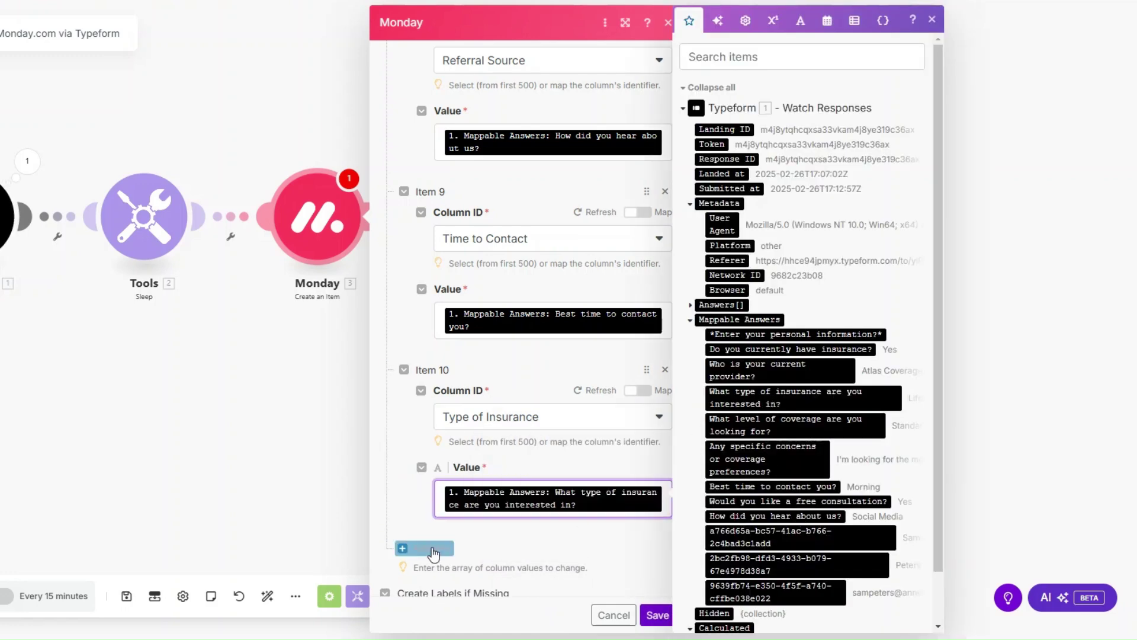
click(439, 534)
Add Item 11 setting the Status column to the INTAKE label, and save the Monday module.
click(438, 548)
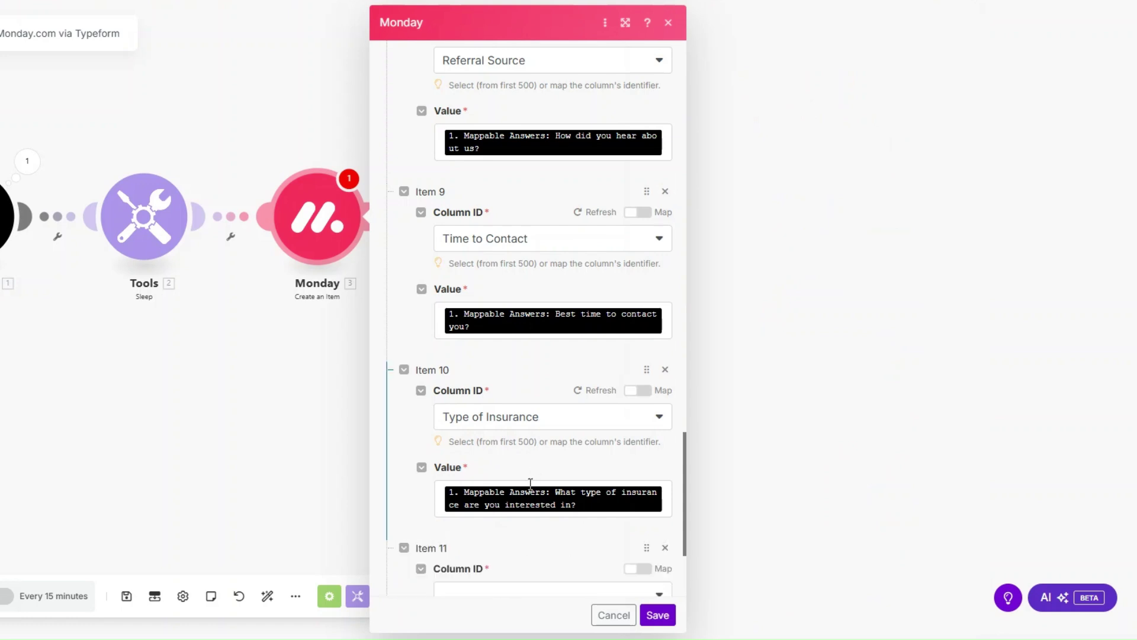
scroll(521, 451, down, 3)
click(521, 417)
scroll(502, 522, down, 5)
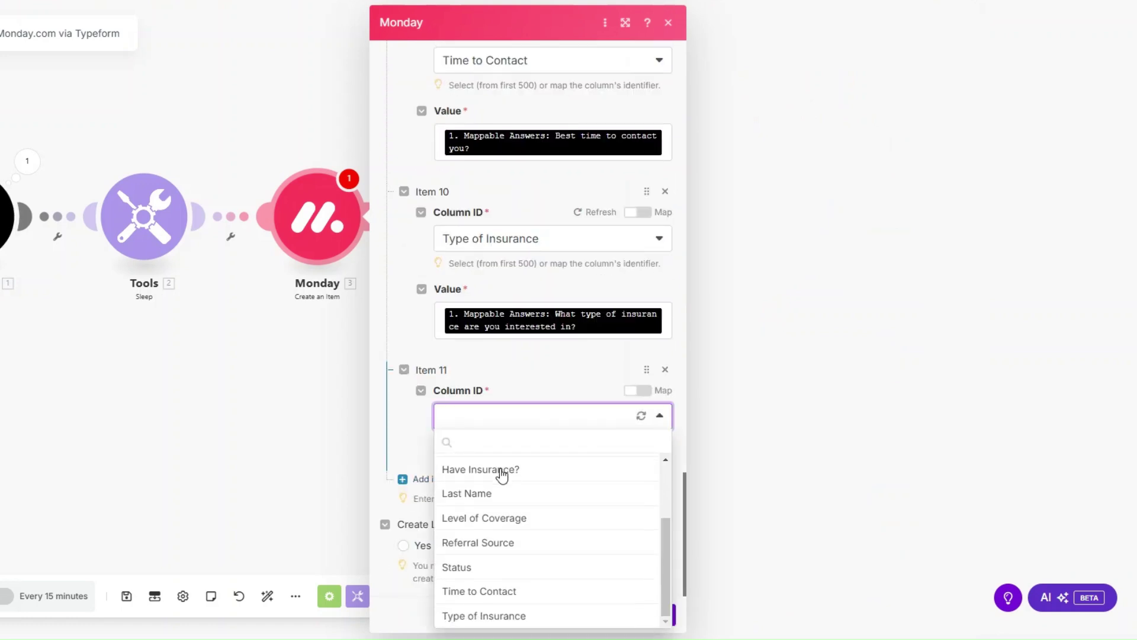
click(509, 568)
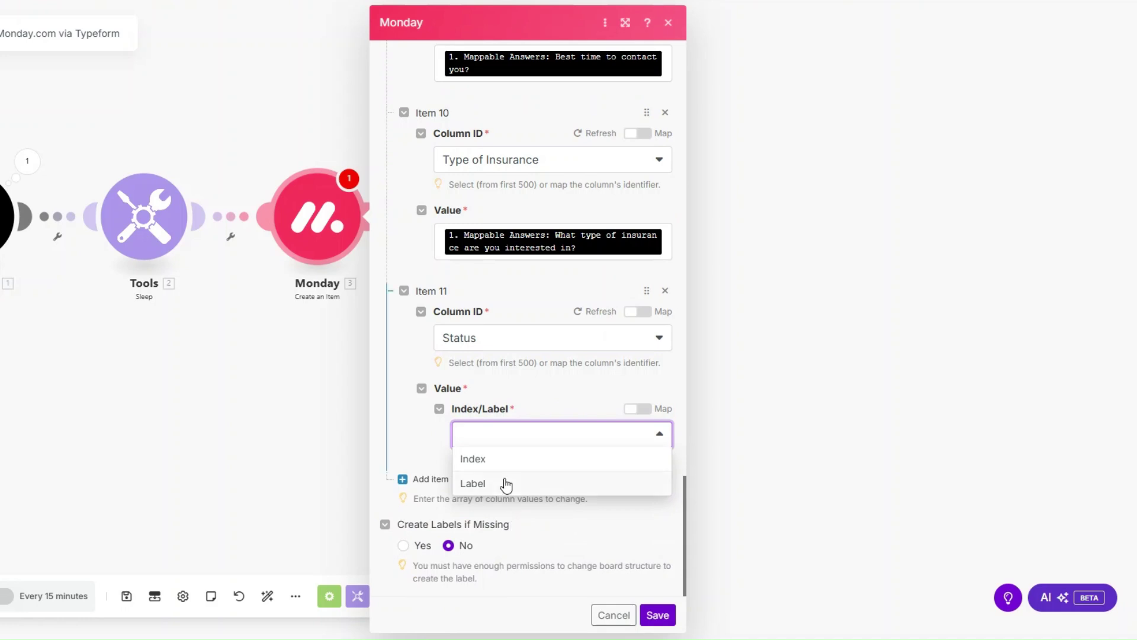
click(505, 483)
click(482, 493)
scroll(488, 439, down, 3)
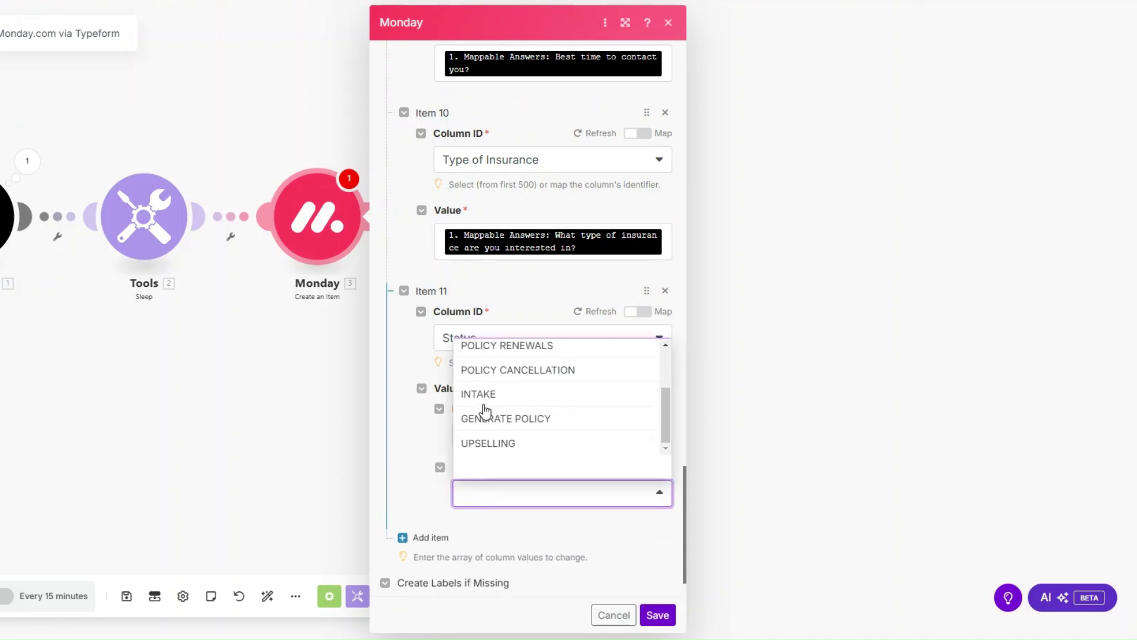
click(483, 396)
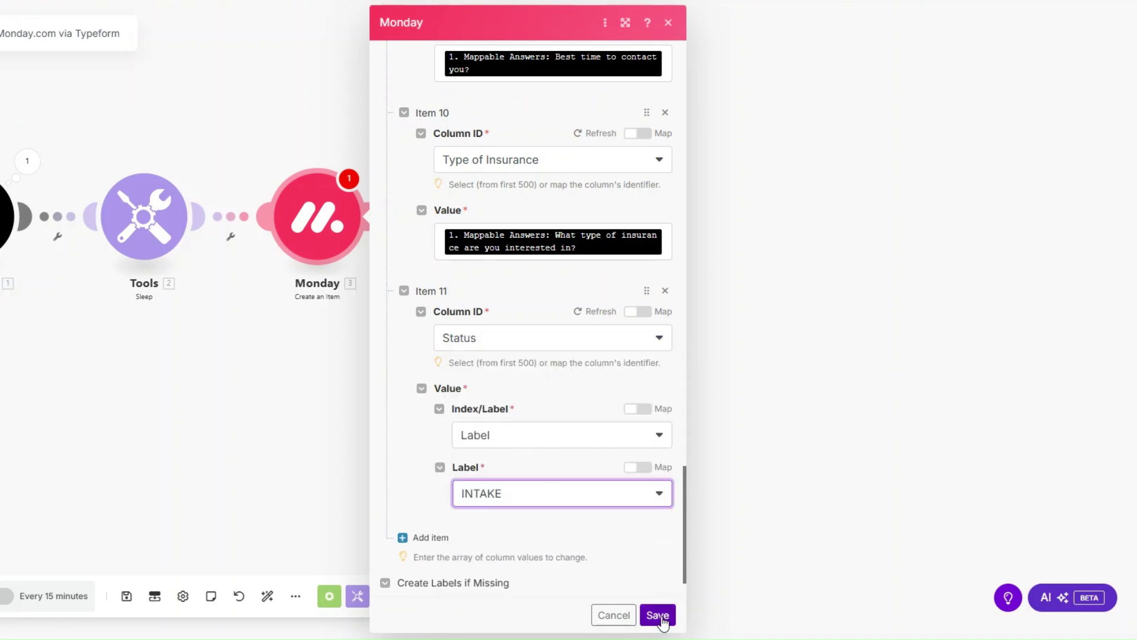
click(658, 615)
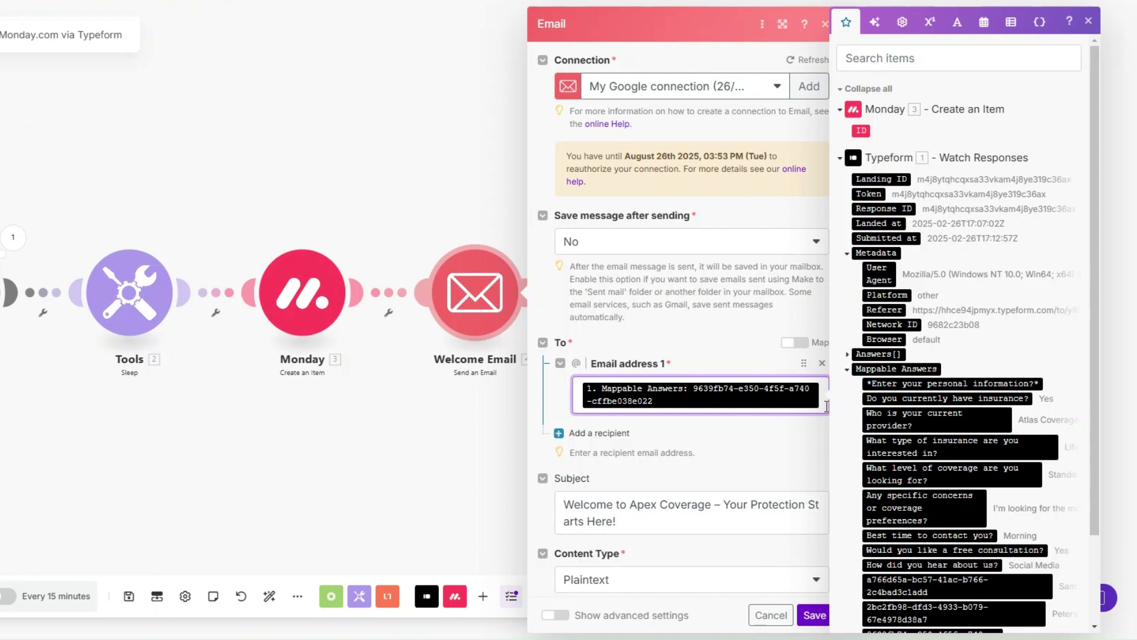
Review the Welcome Email's recipient, 'Welcome to Apex Coverage' subject and body text, then close its settings.
scroll(700, 344, down, 5)
click(626, 245)
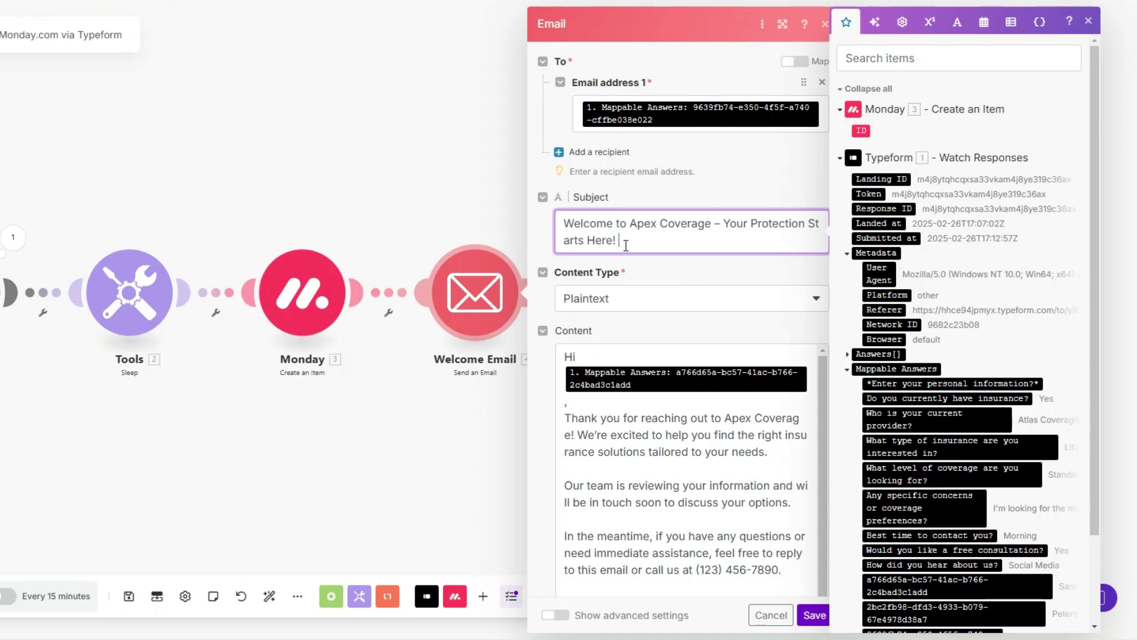
scroll(626, 245, down, 2)
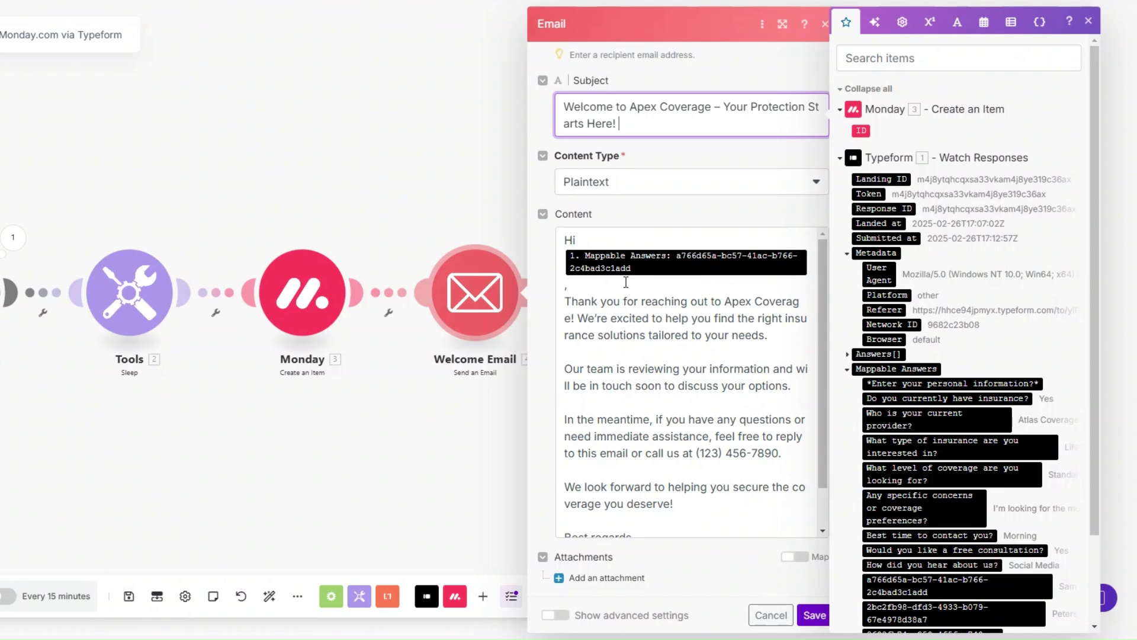
scroll(625, 282, down, 1)
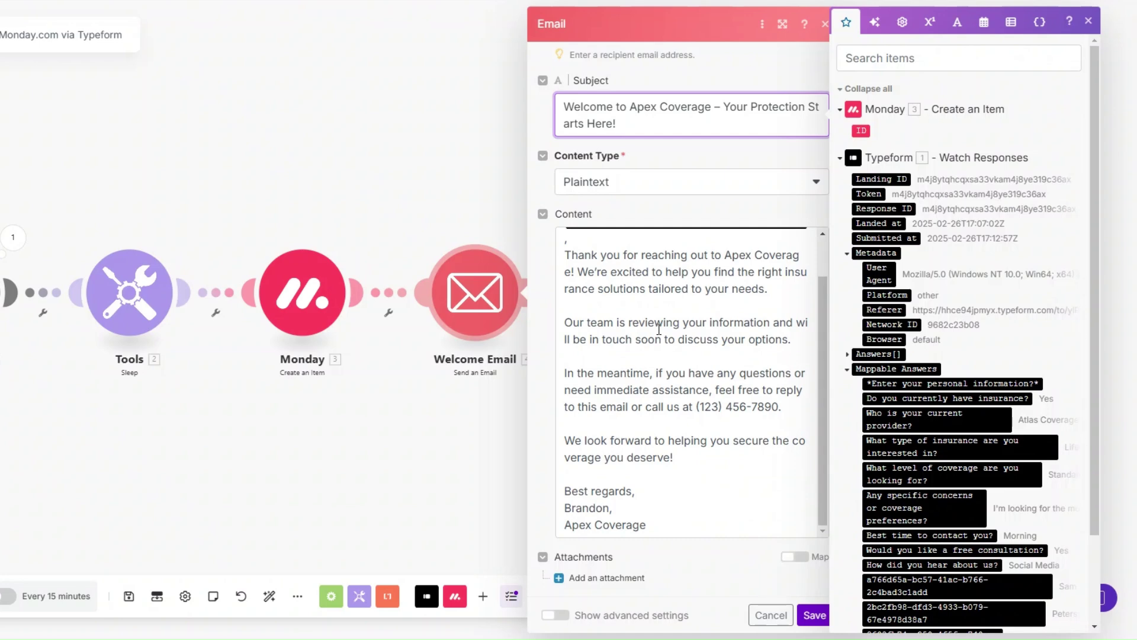
drag(697, 408, 783, 408)
click(729, 417)
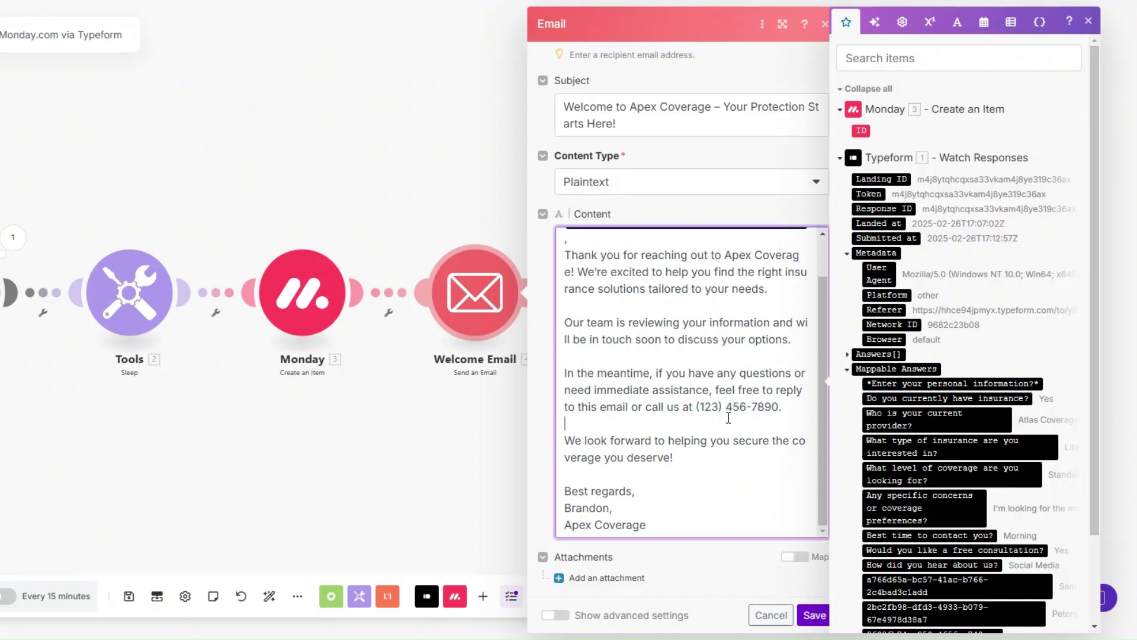
click(812, 615)
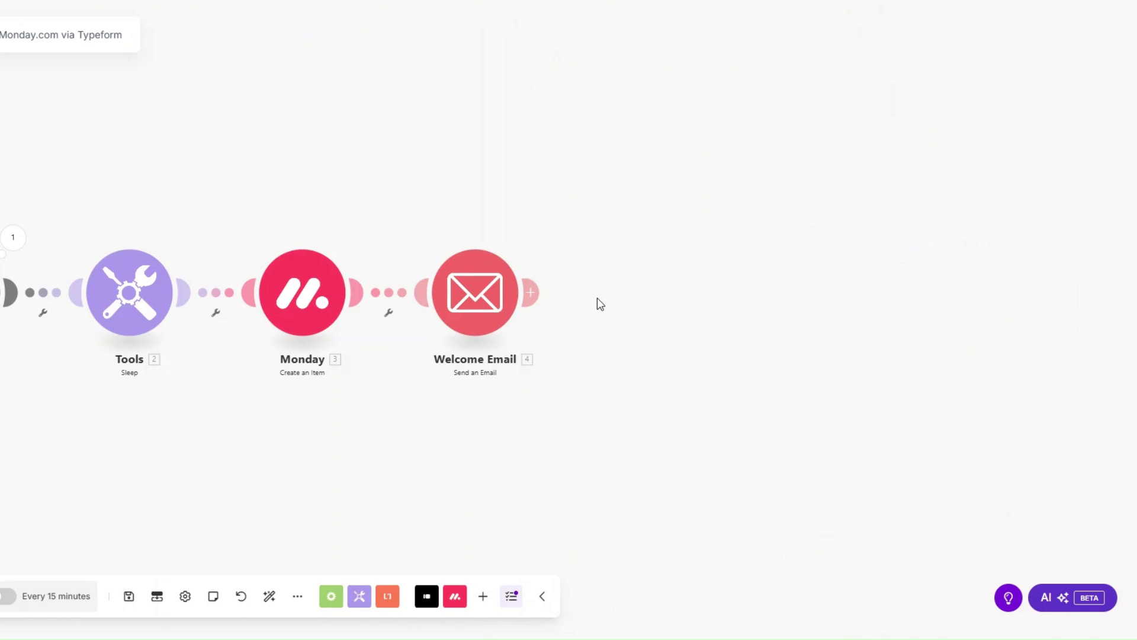
Add a Slack module after Welcome Email and try a new Slack (user) connection, cancelling it.
click(621, 302)
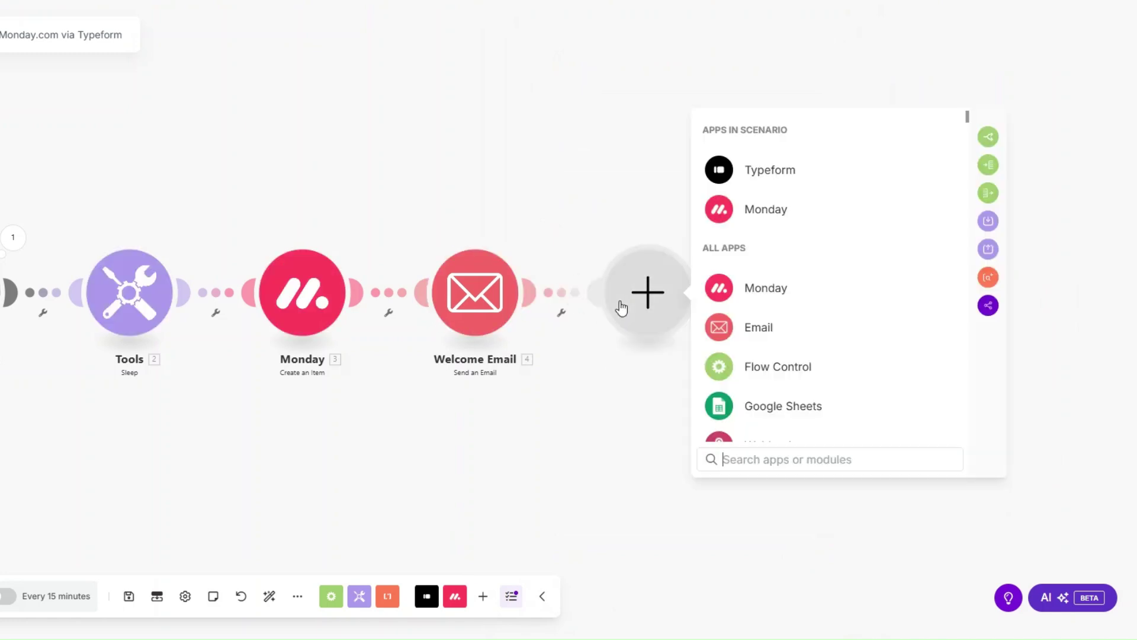
scroll(787, 372, down, 2)
text(slack)
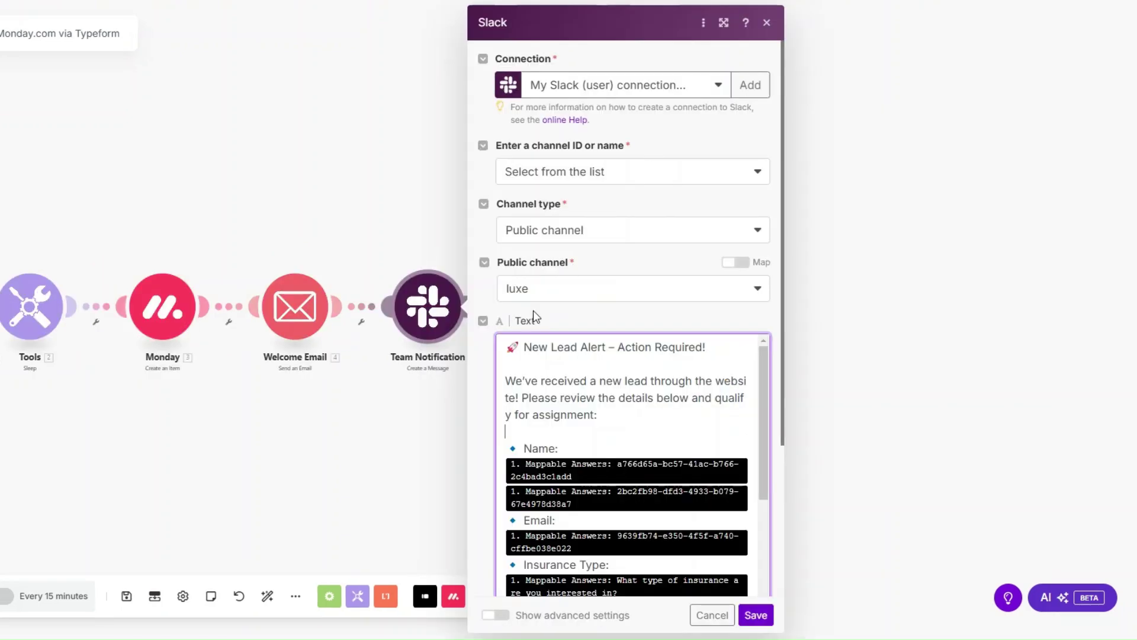
click(750, 84)
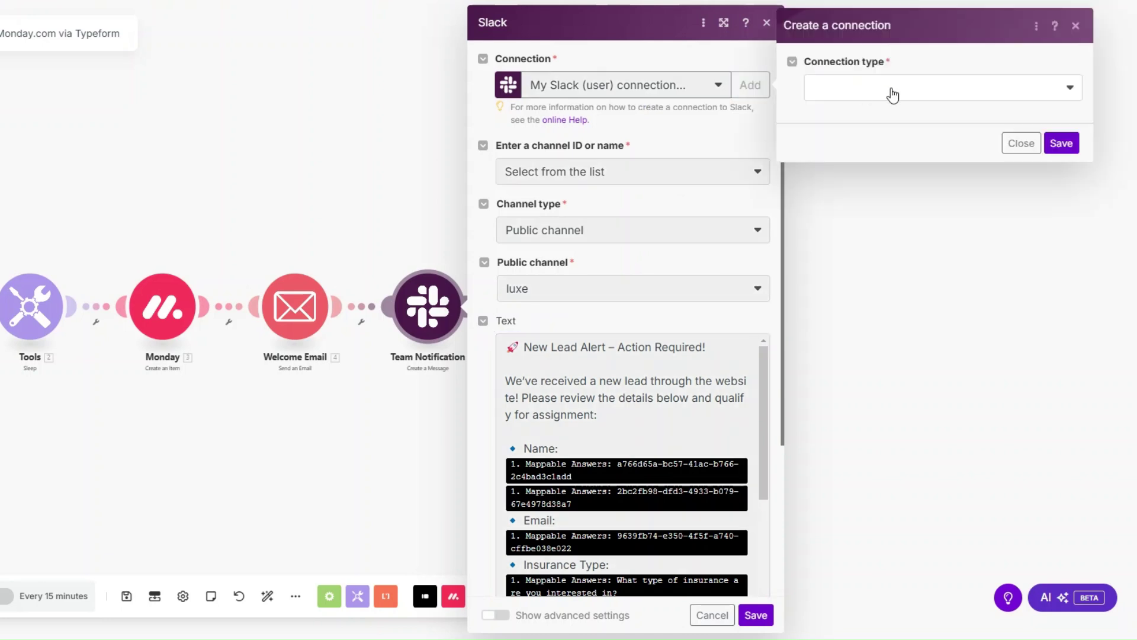
click(846, 98)
click(846, 110)
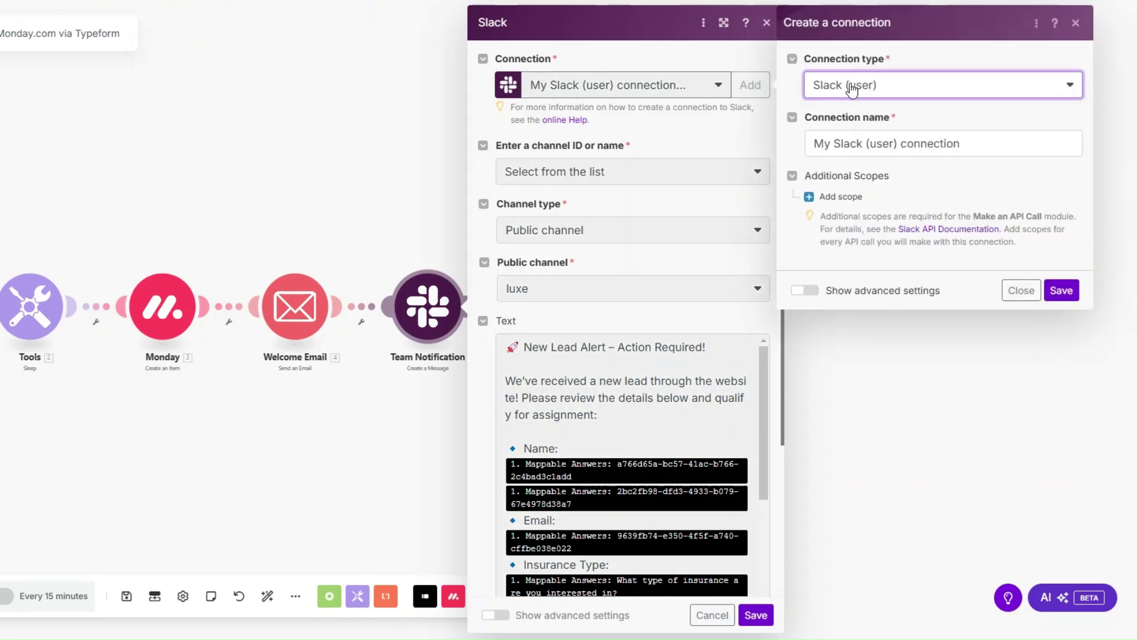
drag(961, 144, 779, 159)
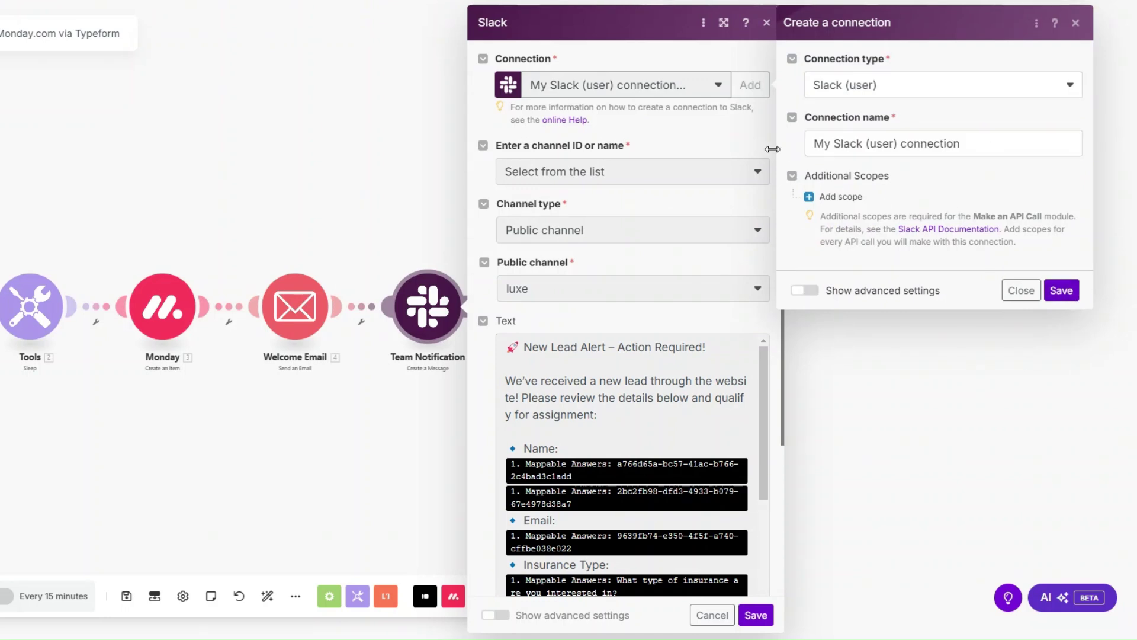
click(1022, 291)
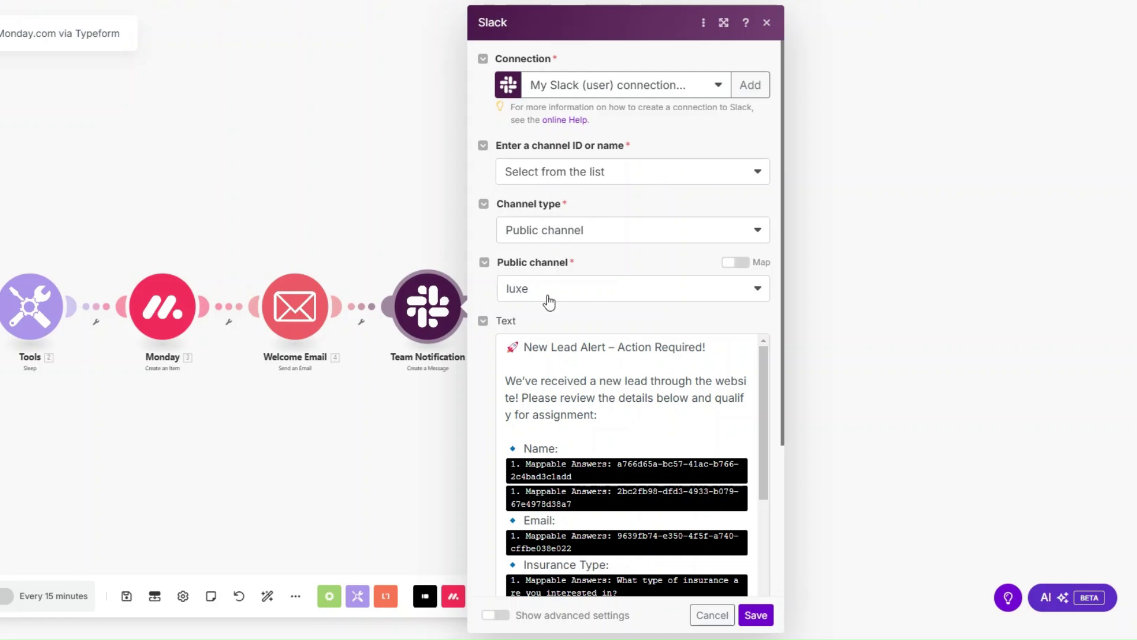
Open the Slack Text field's mapping panel and review the message's Next Steps and 2-hour follow-up lines.
click(547, 349)
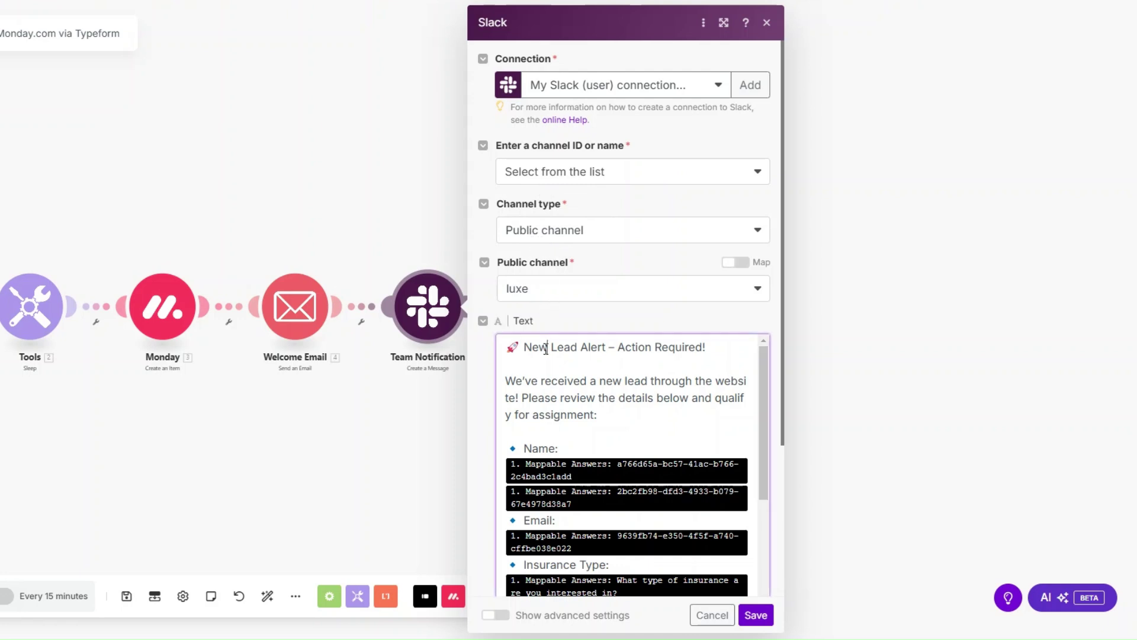
scroll(584, 252, down, 2)
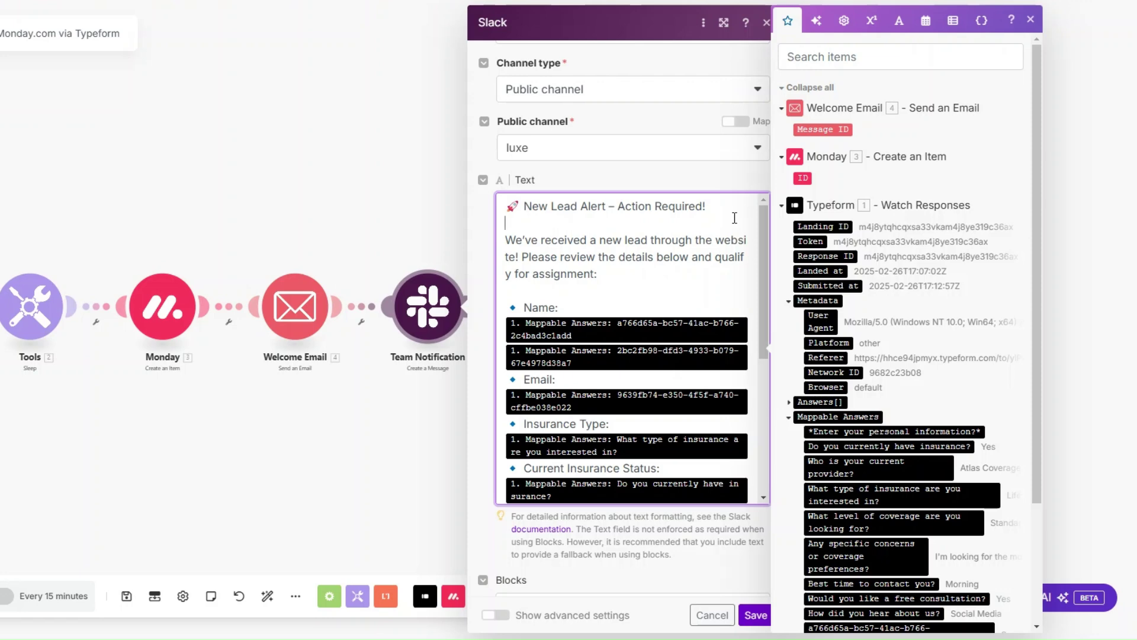
scroll(647, 225, down, 2)
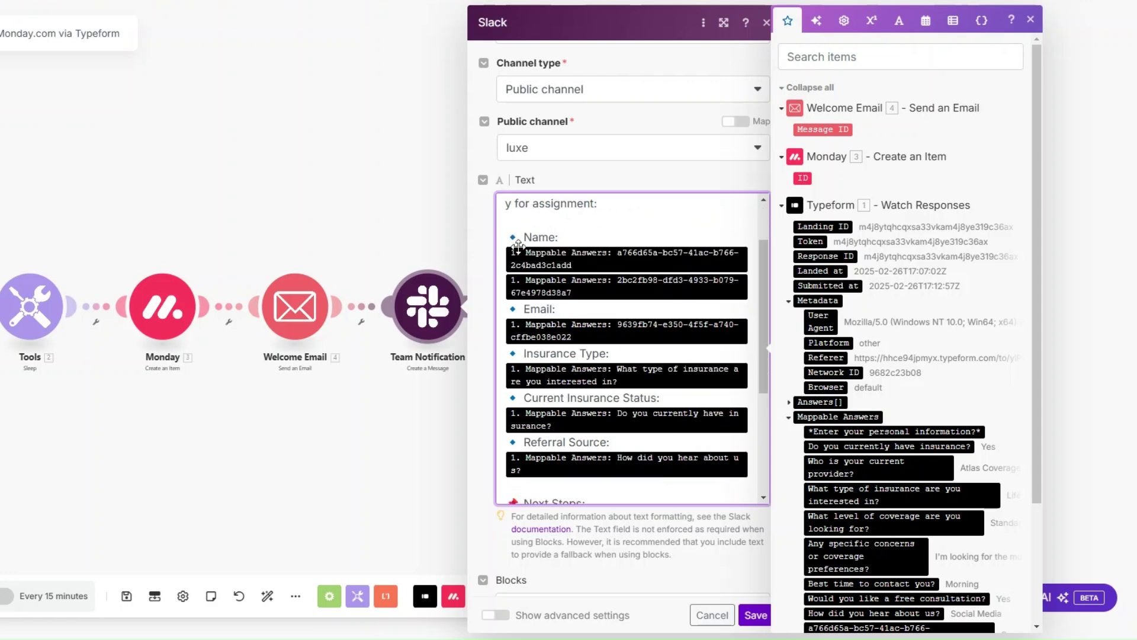
scroll(594, 292, down, 2)
scroll(595, 292, down, 2)
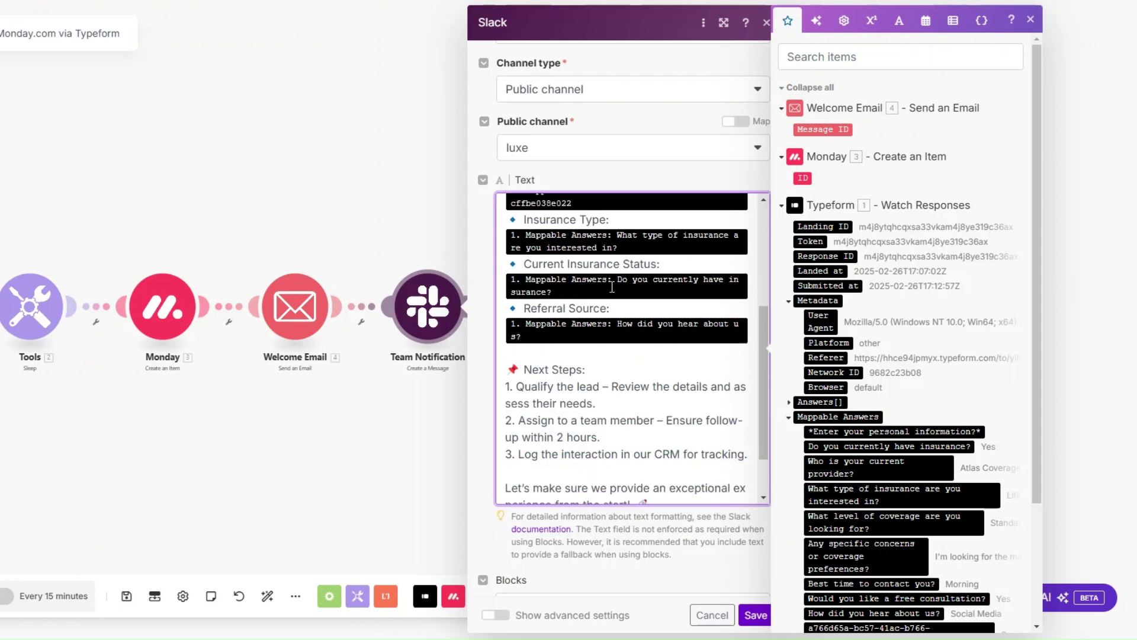
scroll(616, 265, down, 1)
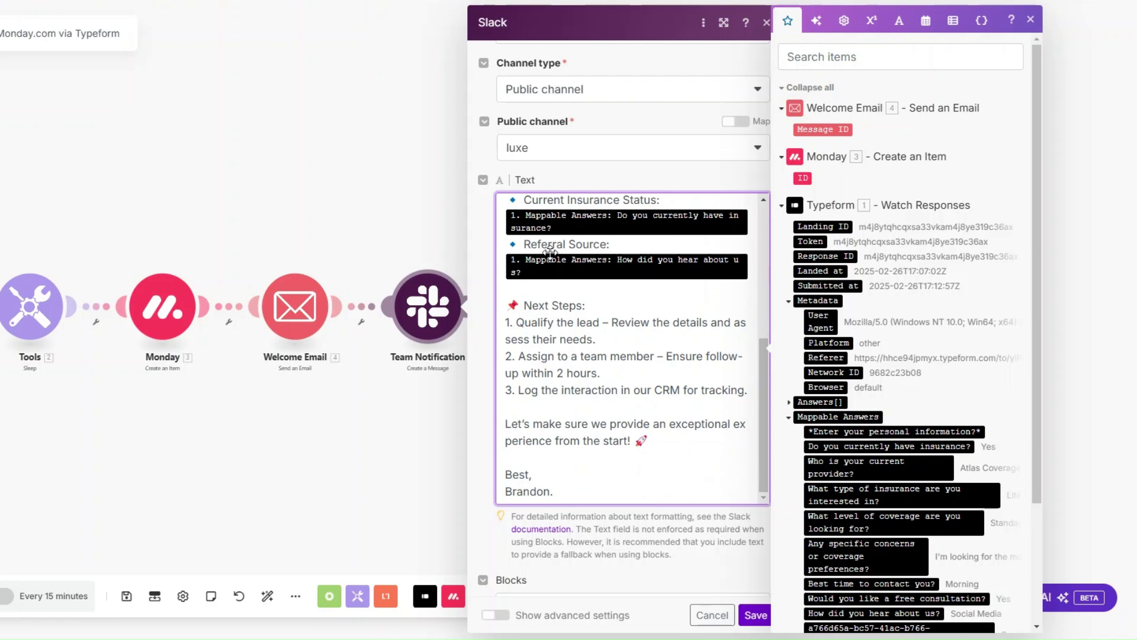
scroll(606, 252, down, 1)
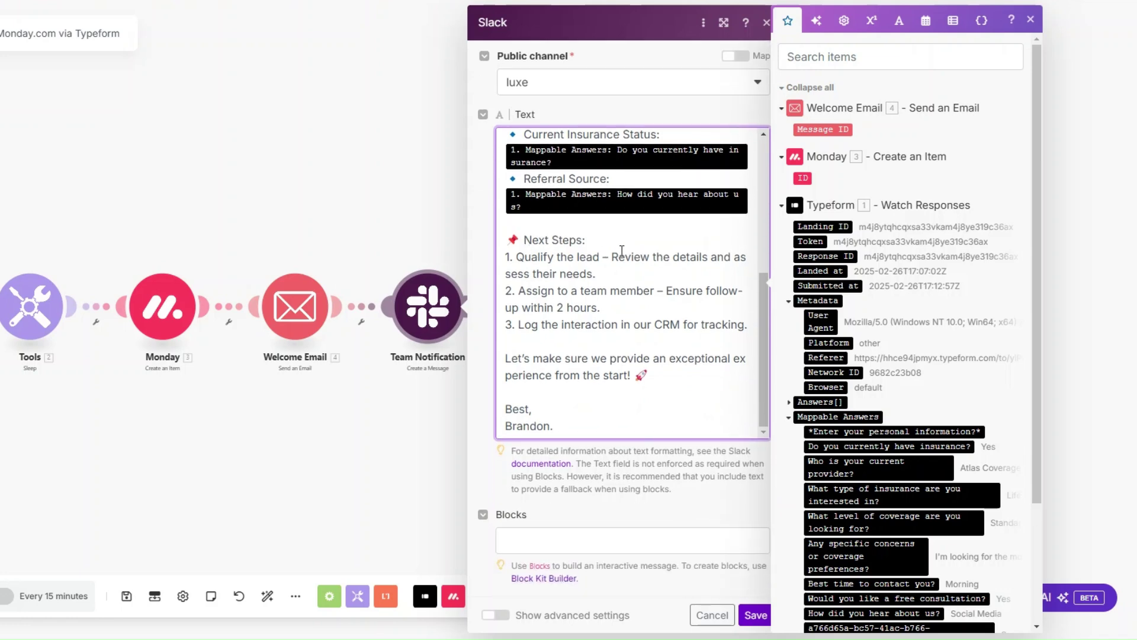
drag(622, 250, 523, 240)
click(600, 243)
drag(610, 308, 548, 310)
click(694, 279)
Save the Slack module, set the Typeform trigger to start from the submitted response, and run once.
click(754, 613)
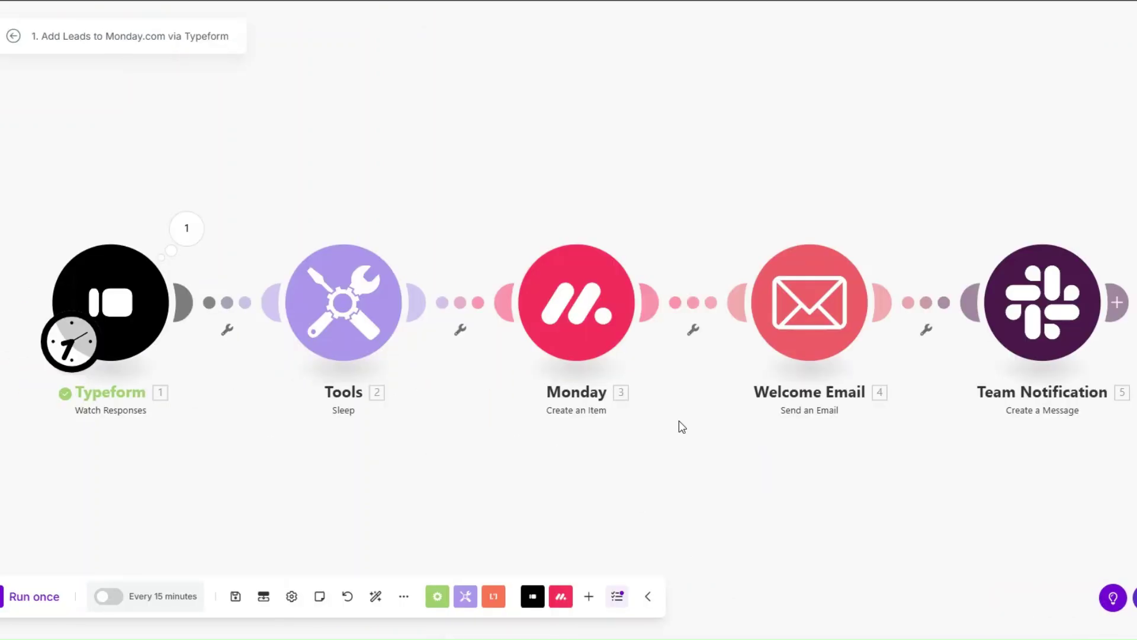
right_click(141, 327)
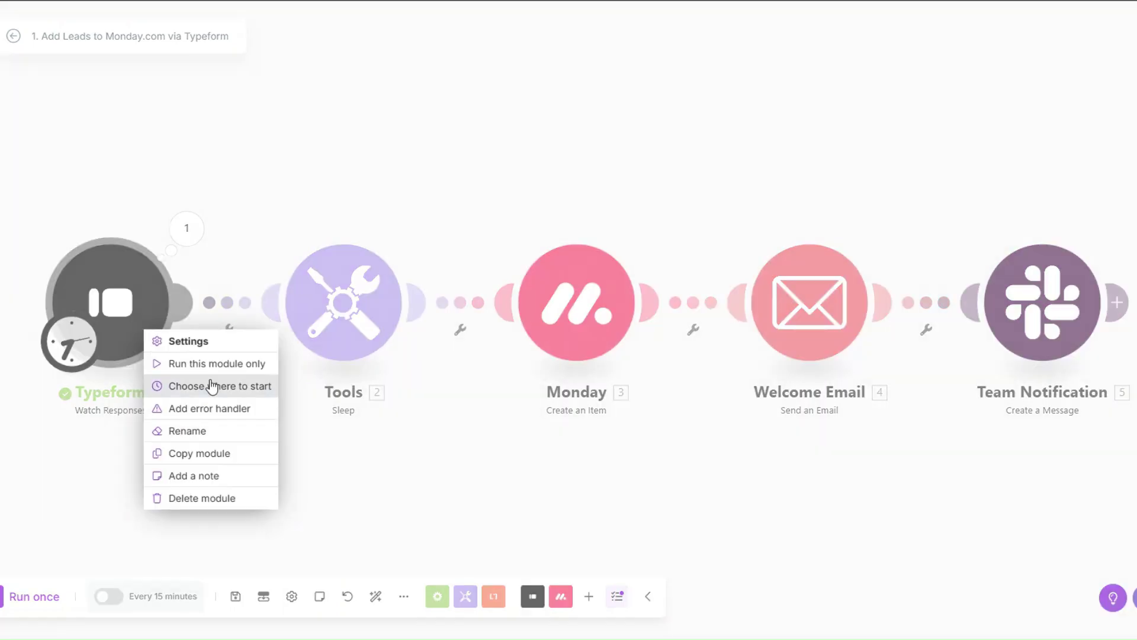
click(216, 388)
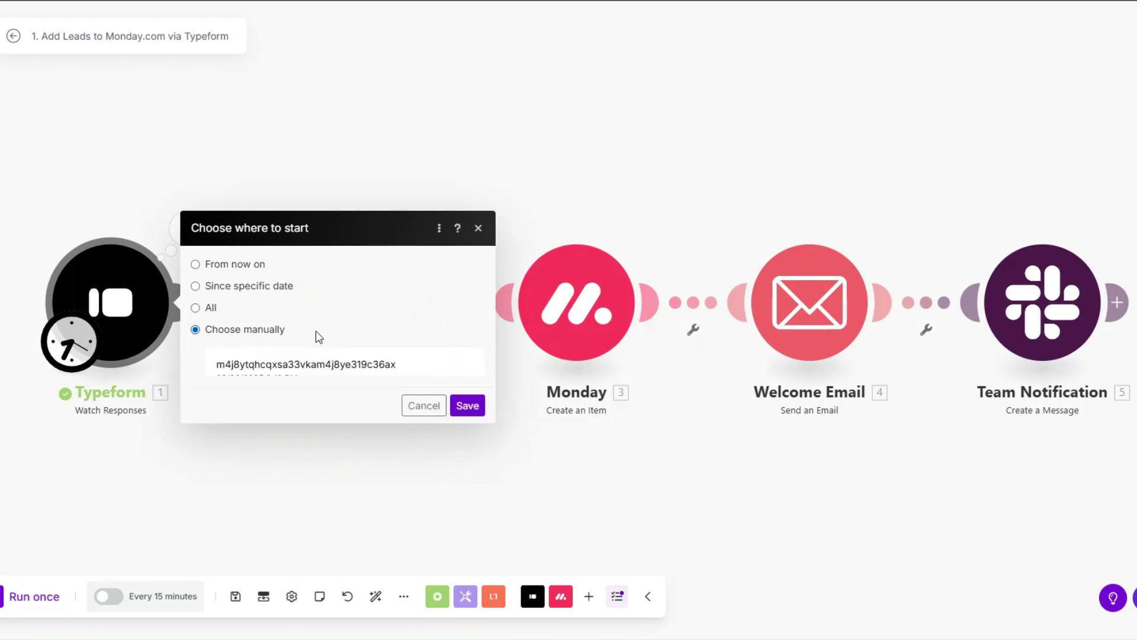
click(299, 348)
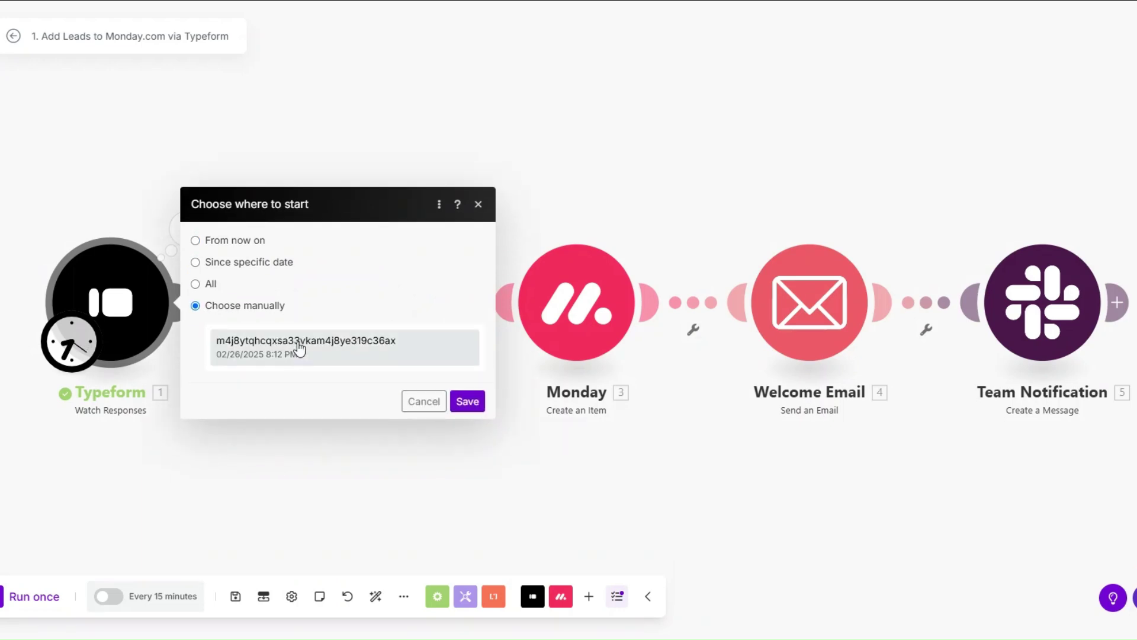
click(459, 401)
click(35, 596)
Inspect the Typeform output's Mappable Answers and the Welcome Email's sent subject and body.
scroll(237, 434, down, 1)
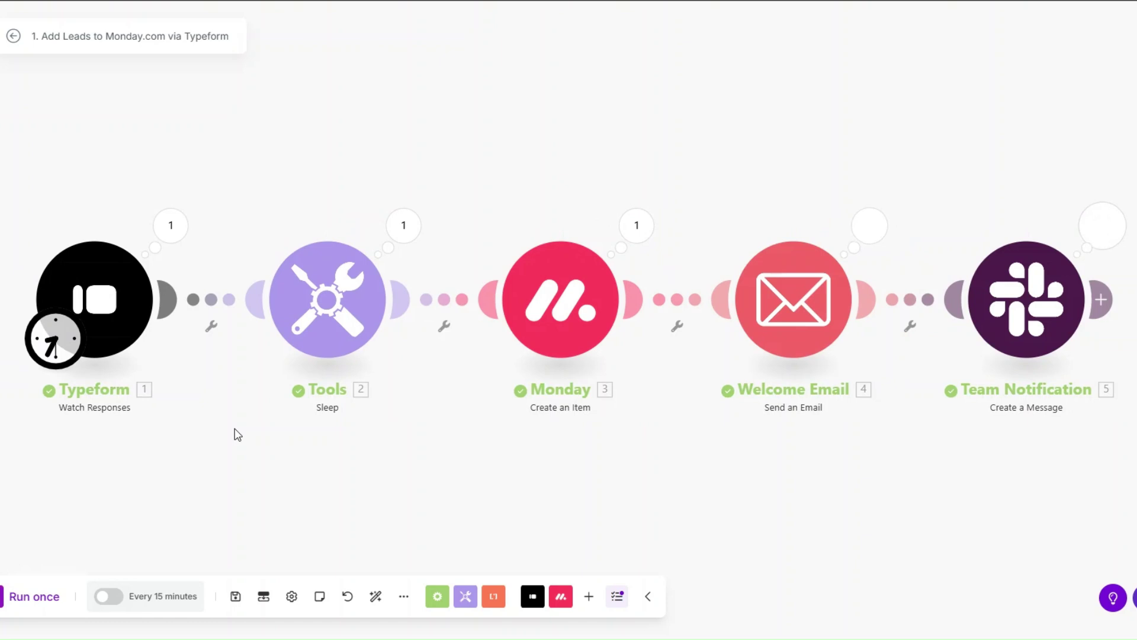
click(171, 225)
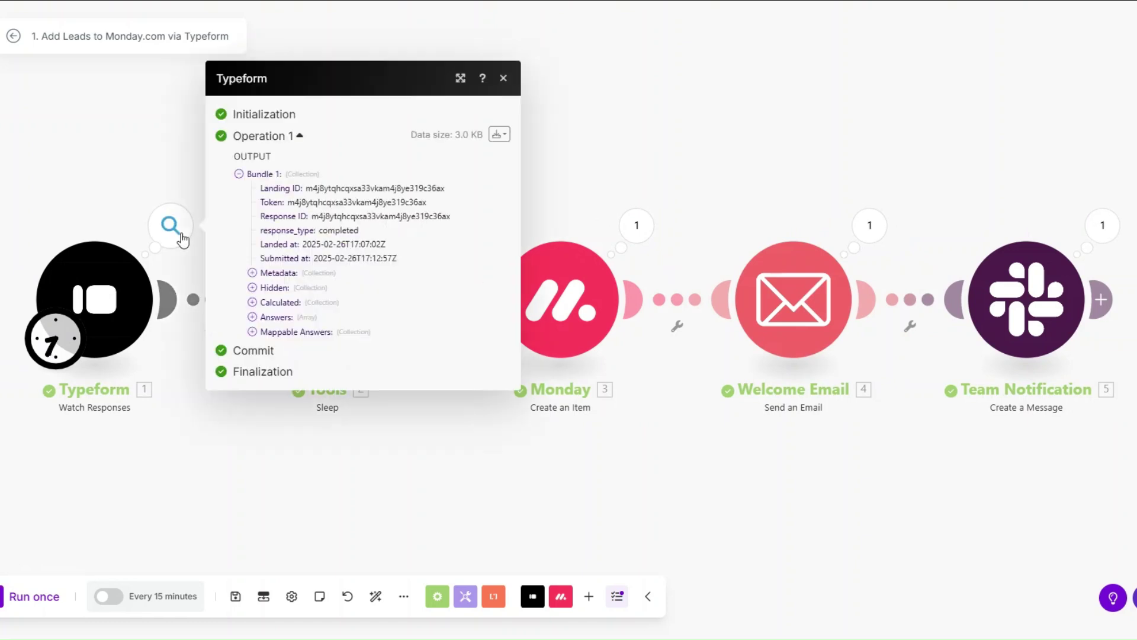
click(251, 329)
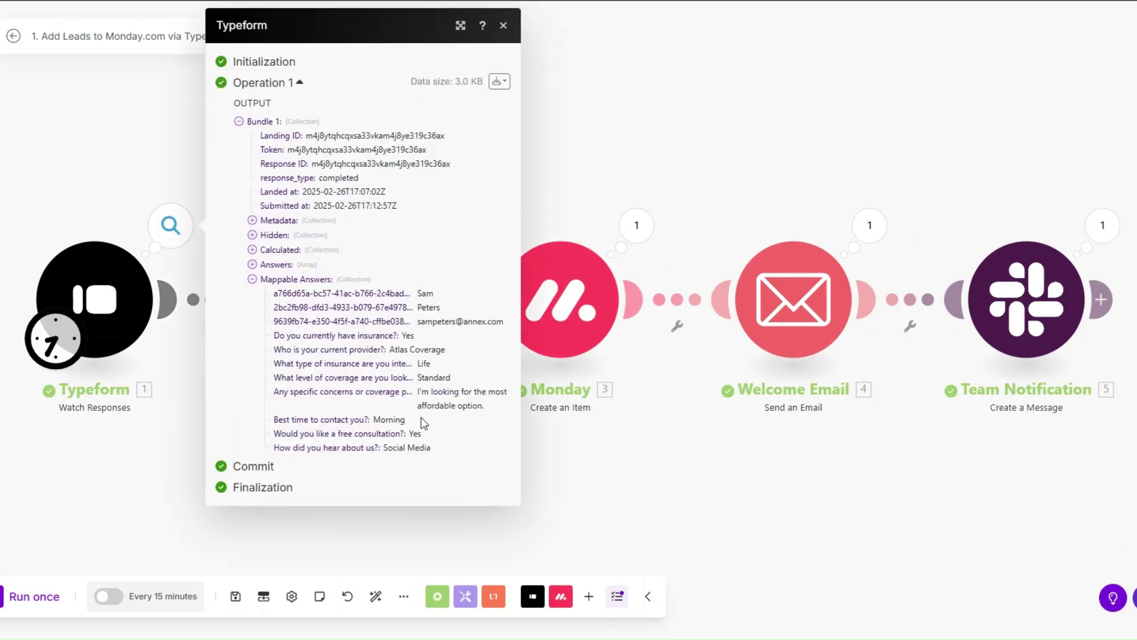
key(Escape)
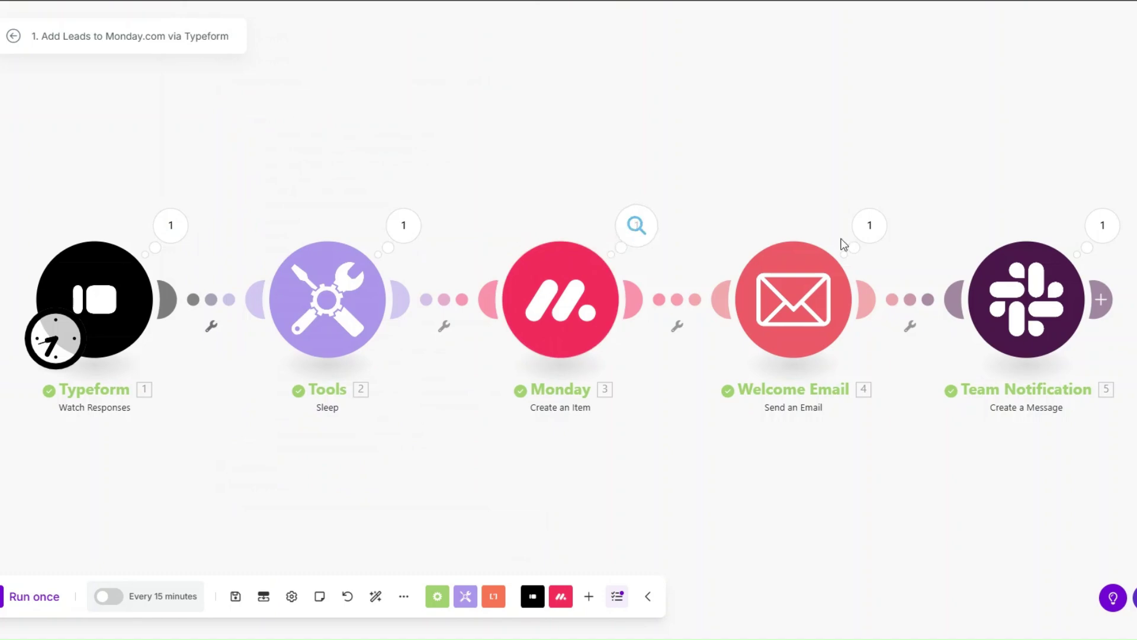
click(870, 225)
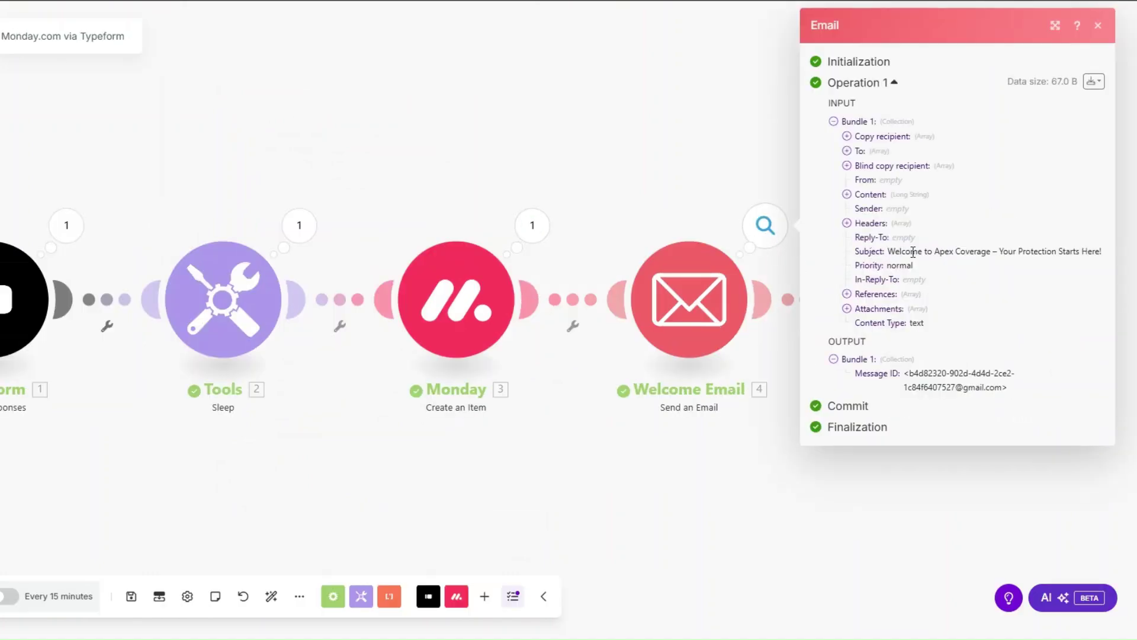
triple_click(913, 252)
click(847, 194)
drag(859, 208, 915, 432)
key(Escape)
Inspect the Slack module's output to check the posted lead-alert message text.
click(997, 226)
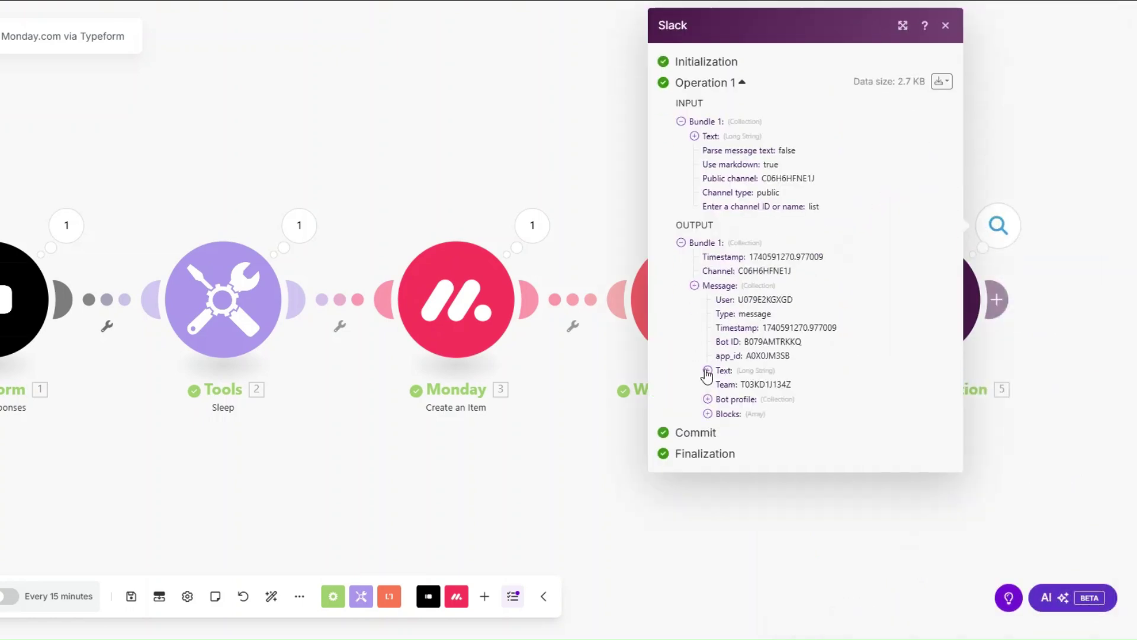
click(707, 370)
drag(726, 388, 829, 610)
scroll(829, 415, down, 3)
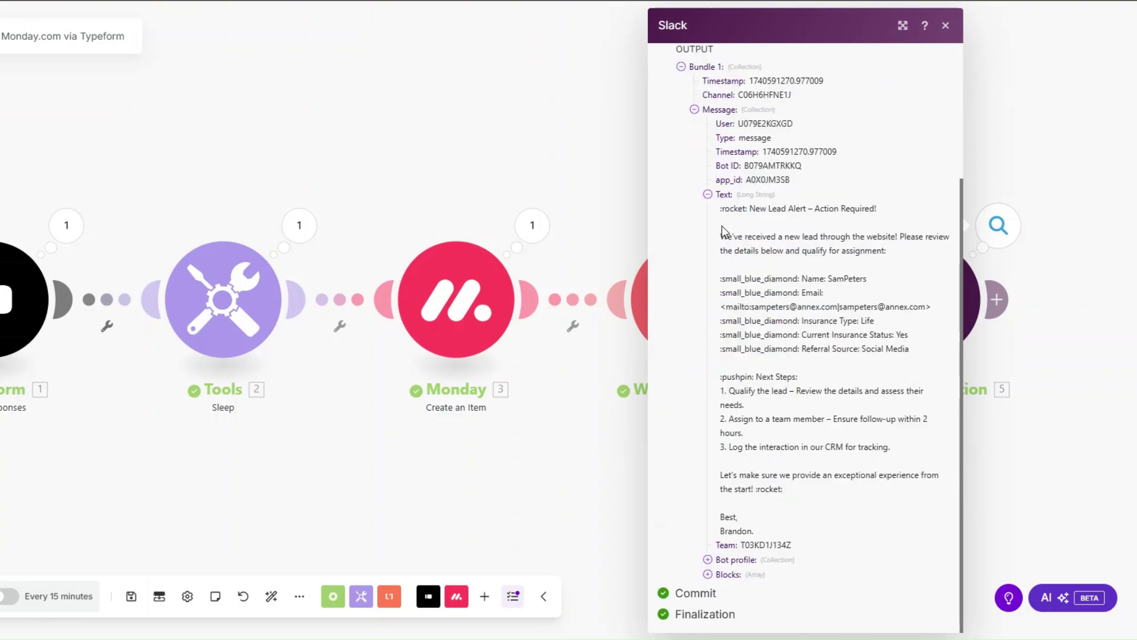
drag(720, 221, 752, 524)
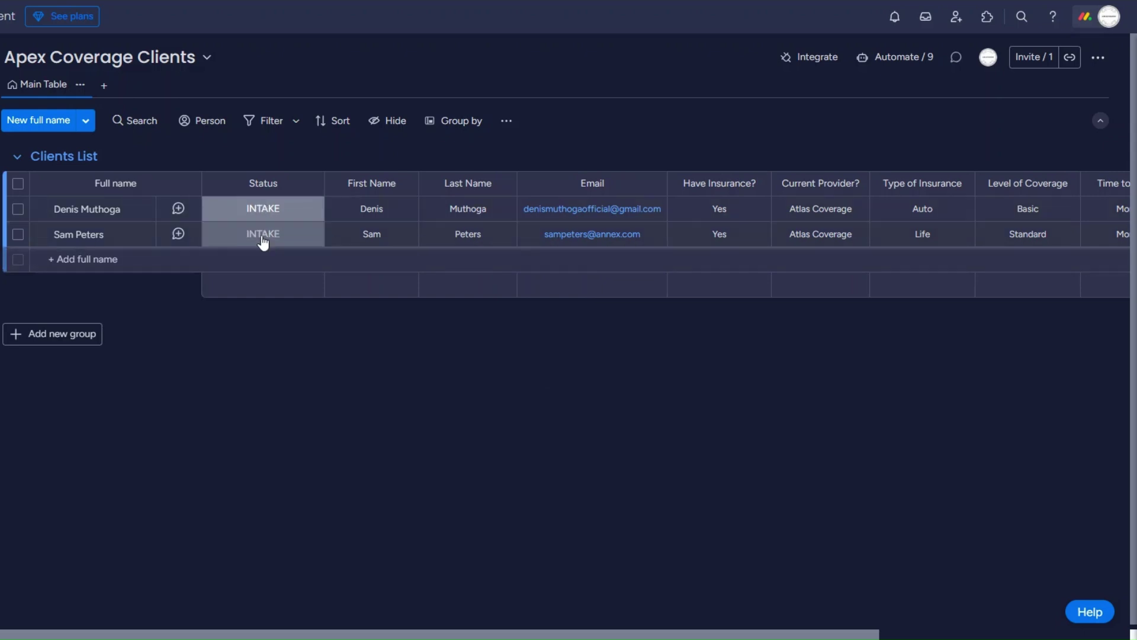
click(611, 199)
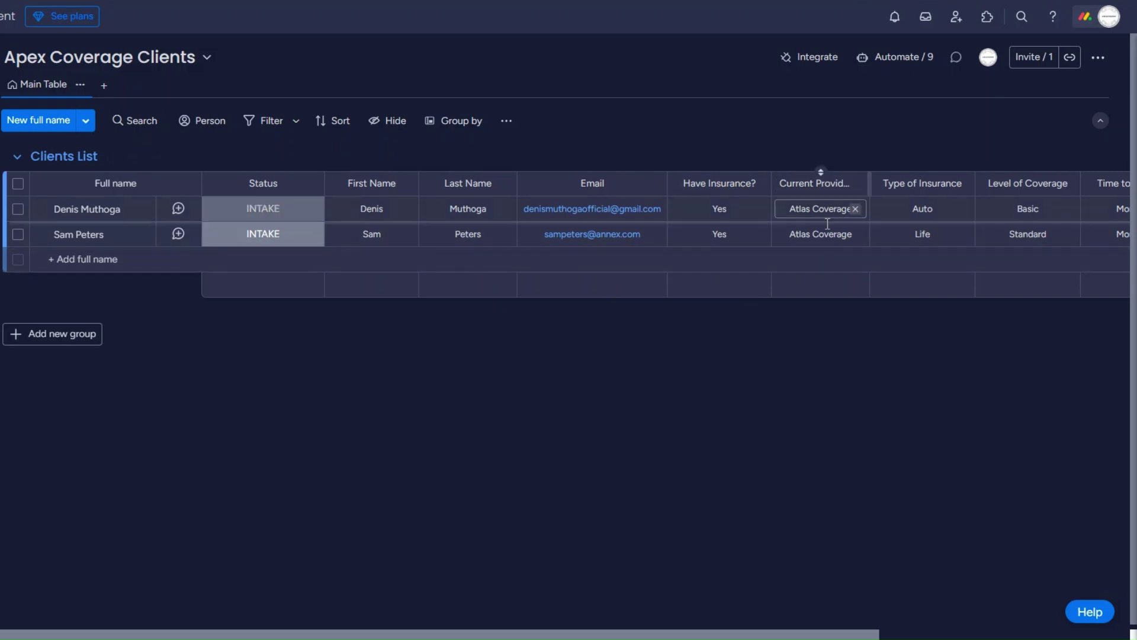
click(935, 234)
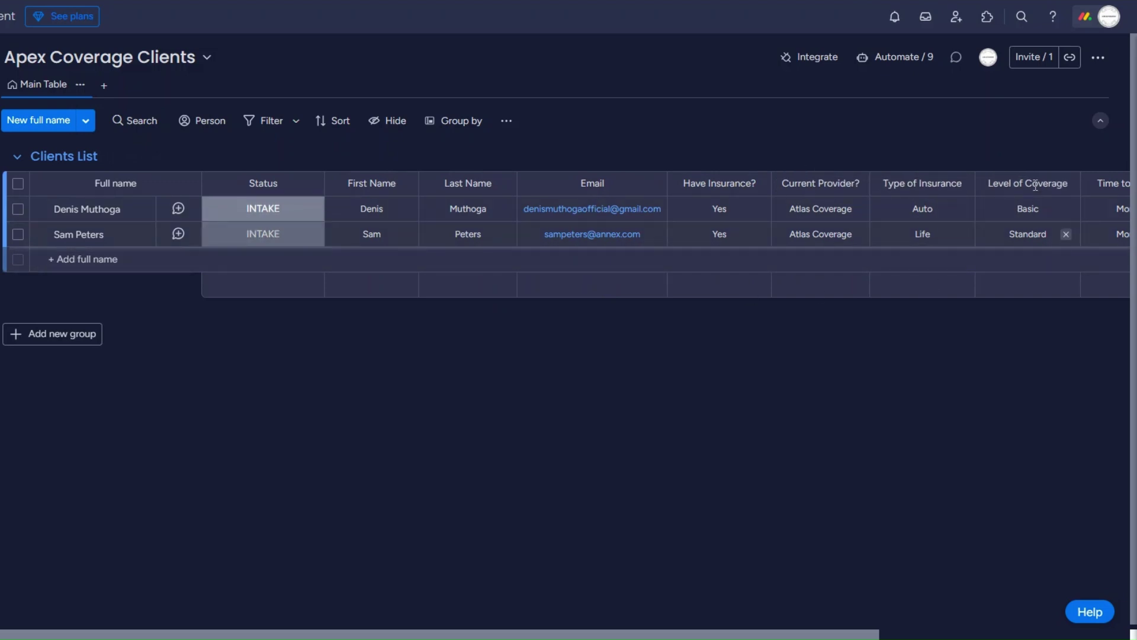
scroll(482, 595, right, 5)
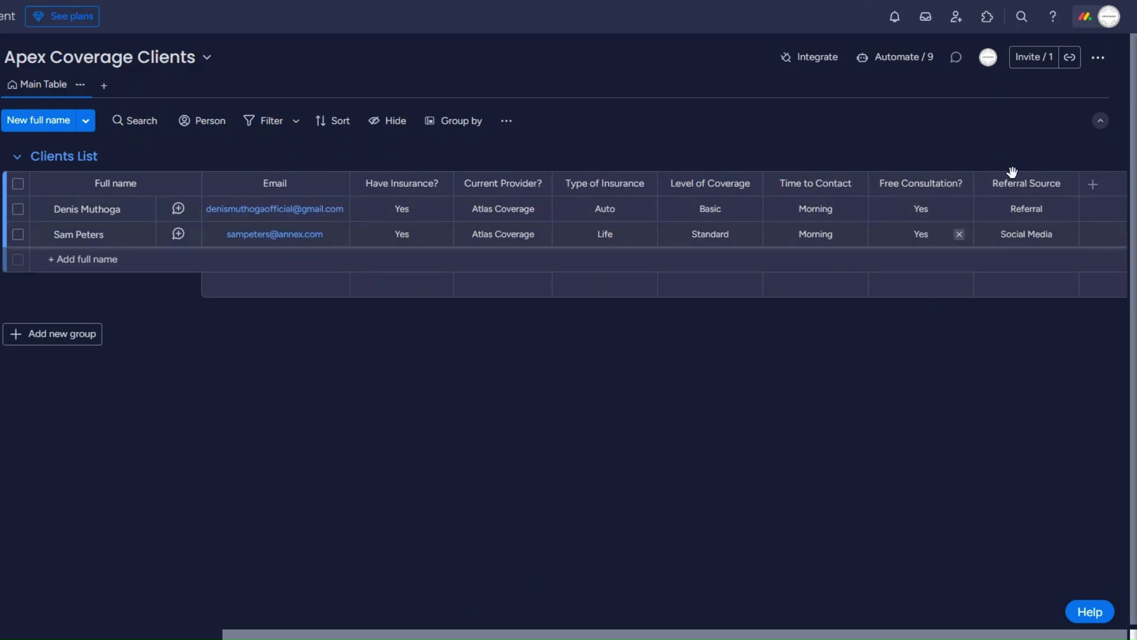
click(1026, 236)
click(1025, 215)
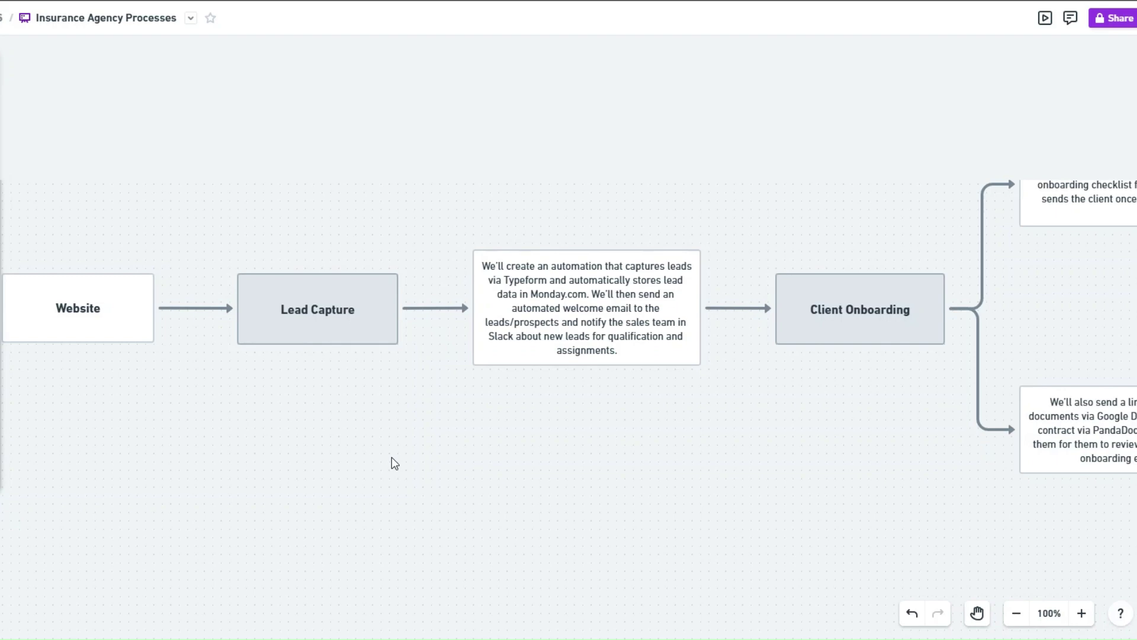
Scroll sideways across the Insurance Agency Processes flowchart in Whimsical.
scroll(395, 464, right, 10)
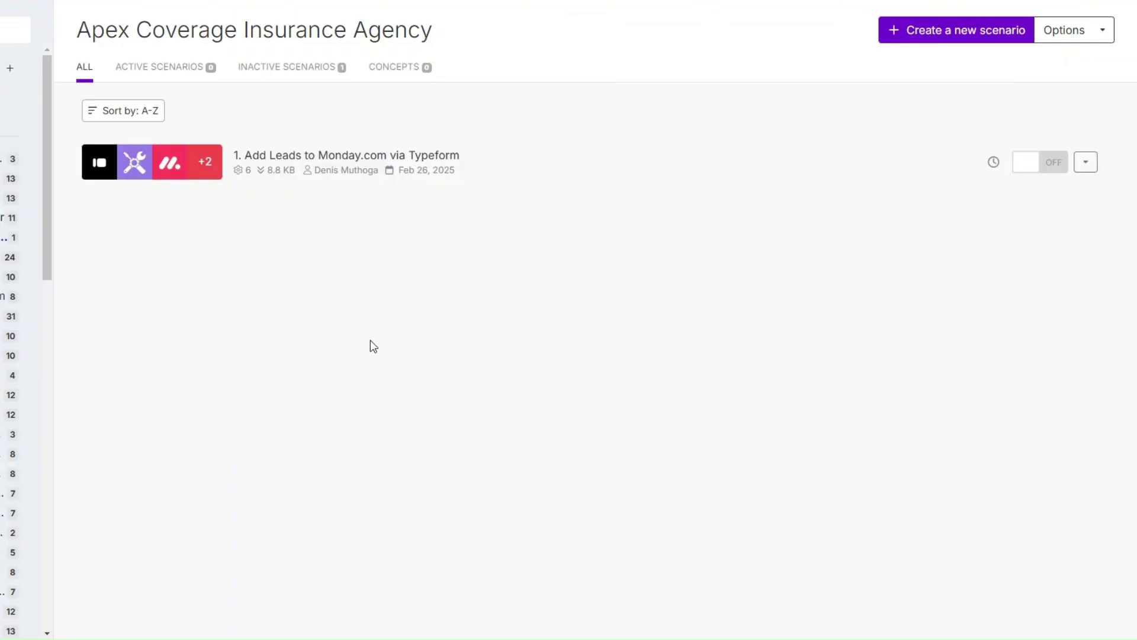
Start a new scenario whose trigger is a Webhooks Custom webhook, adding a new webhook.
click(955, 37)
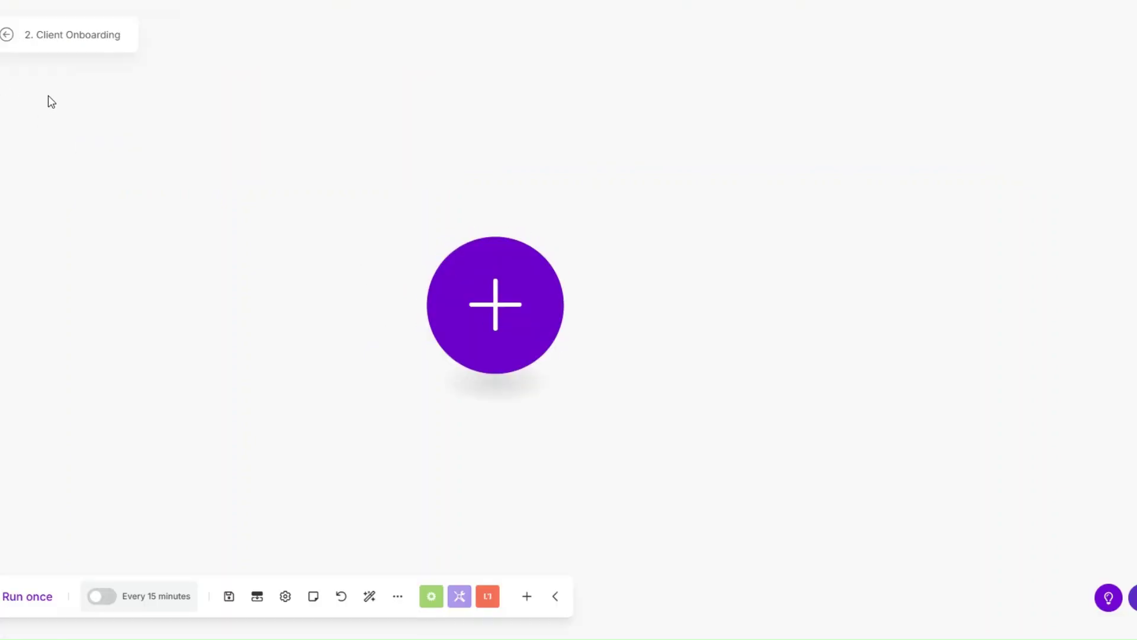
click(484, 286)
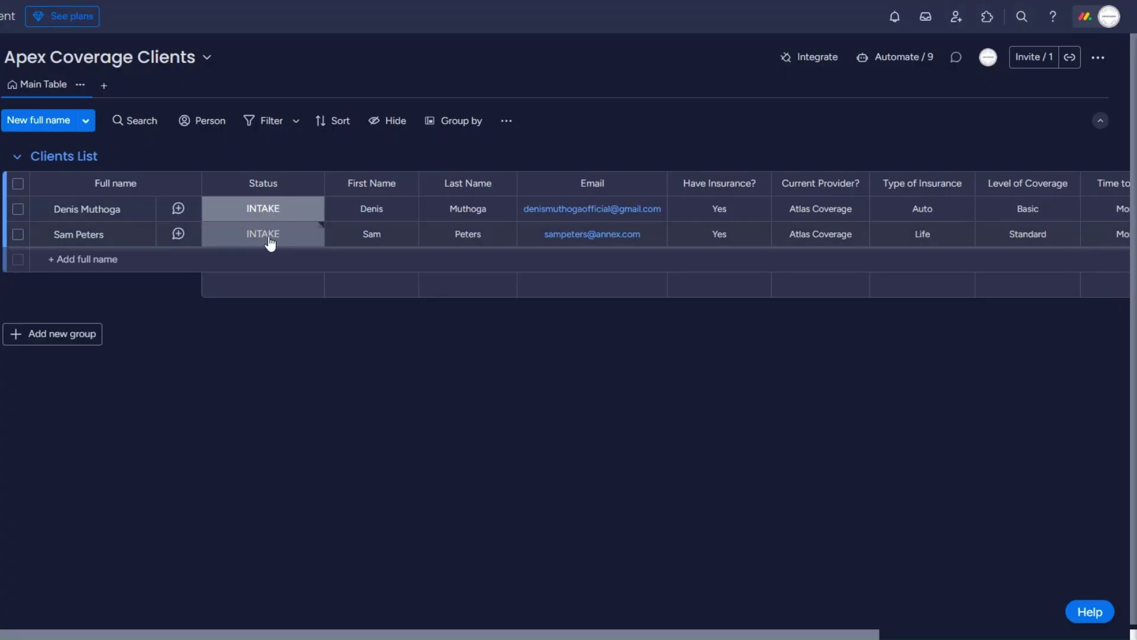
click(267, 237)
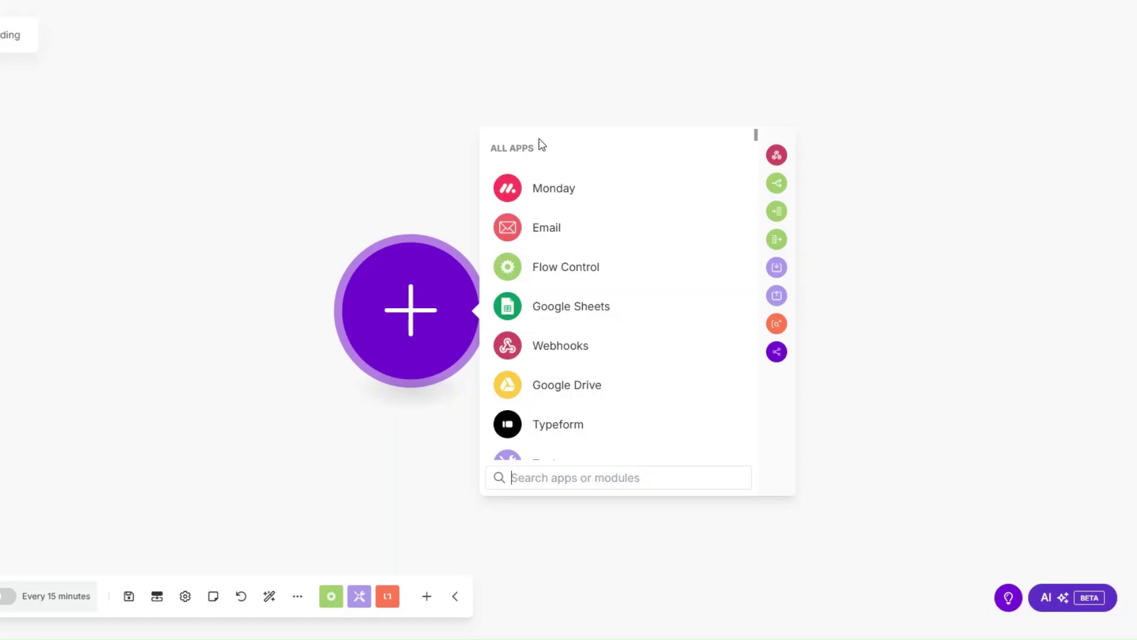
click(564, 345)
click(566, 310)
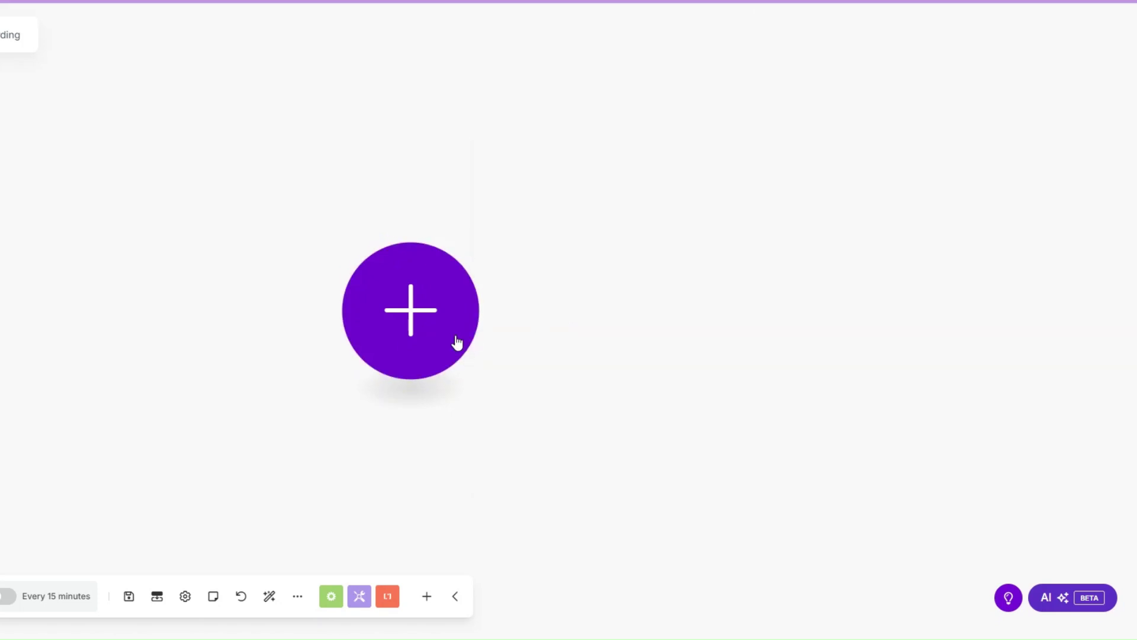
click(377, 275)
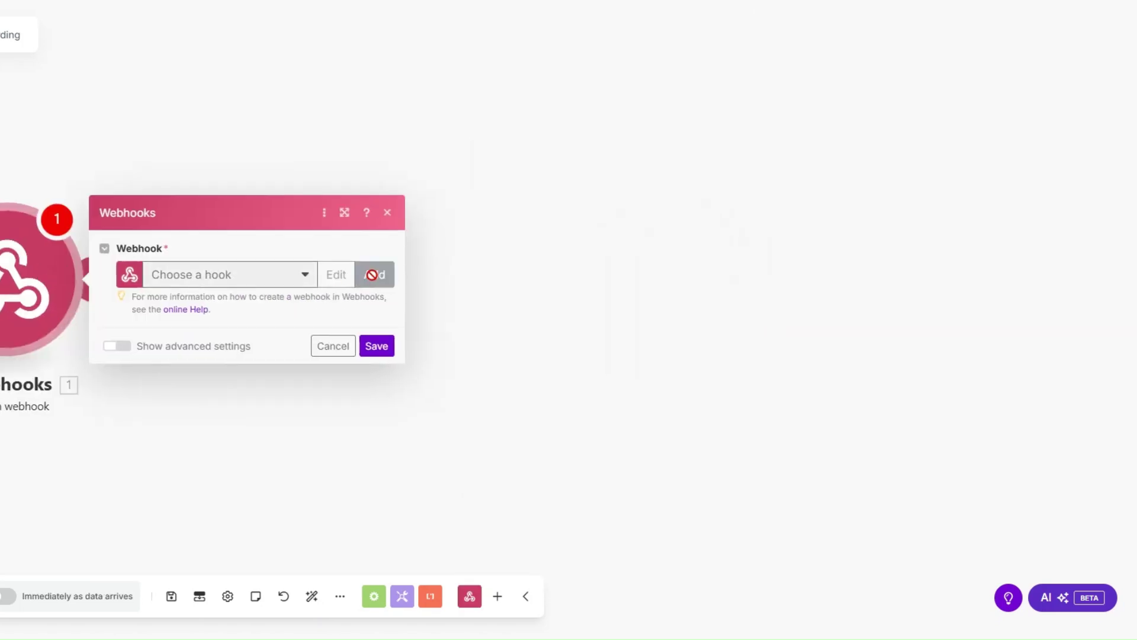
Name the webhook 'Client Onboarding', copy its address, and save the trigger.
drag(555, 218, 372, 228)
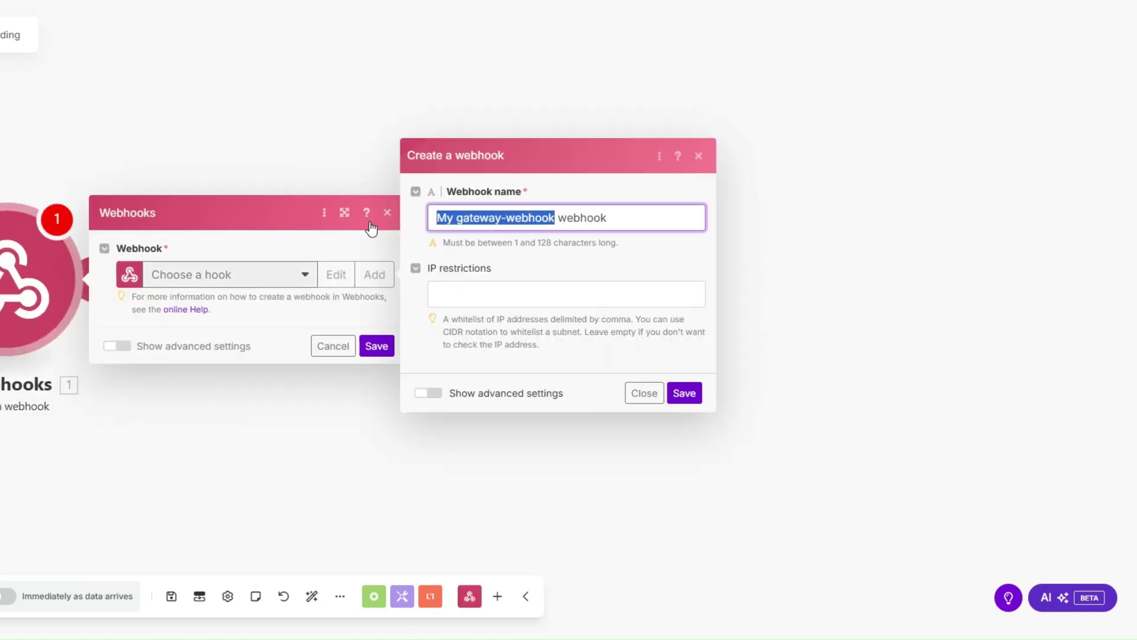
text(Client Onboarding)
click(694, 393)
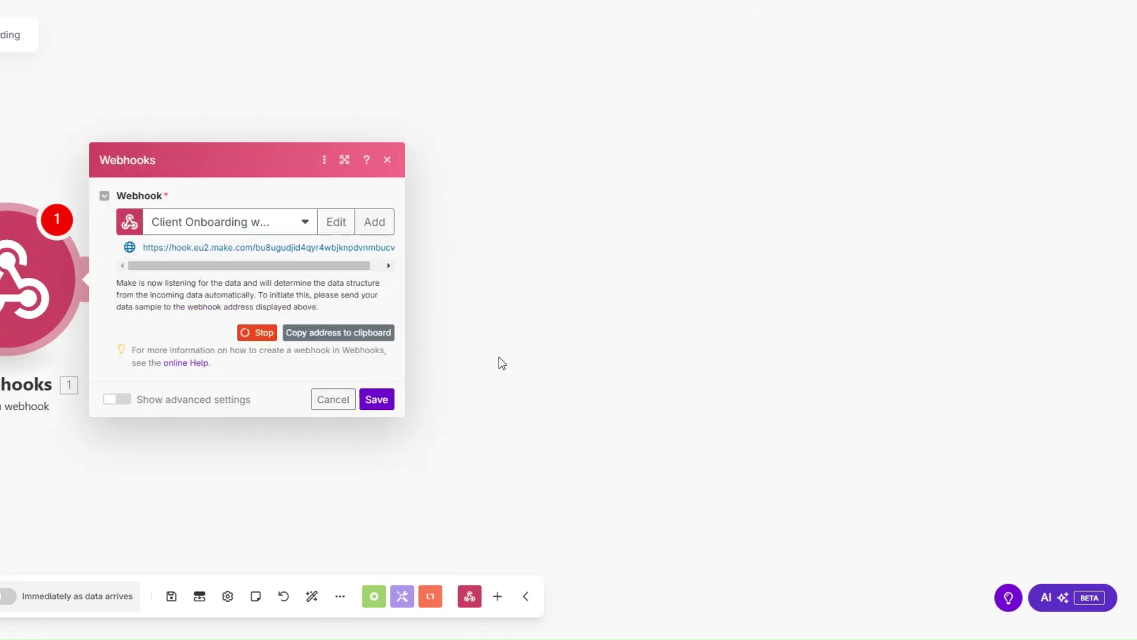
click(339, 335)
click(389, 404)
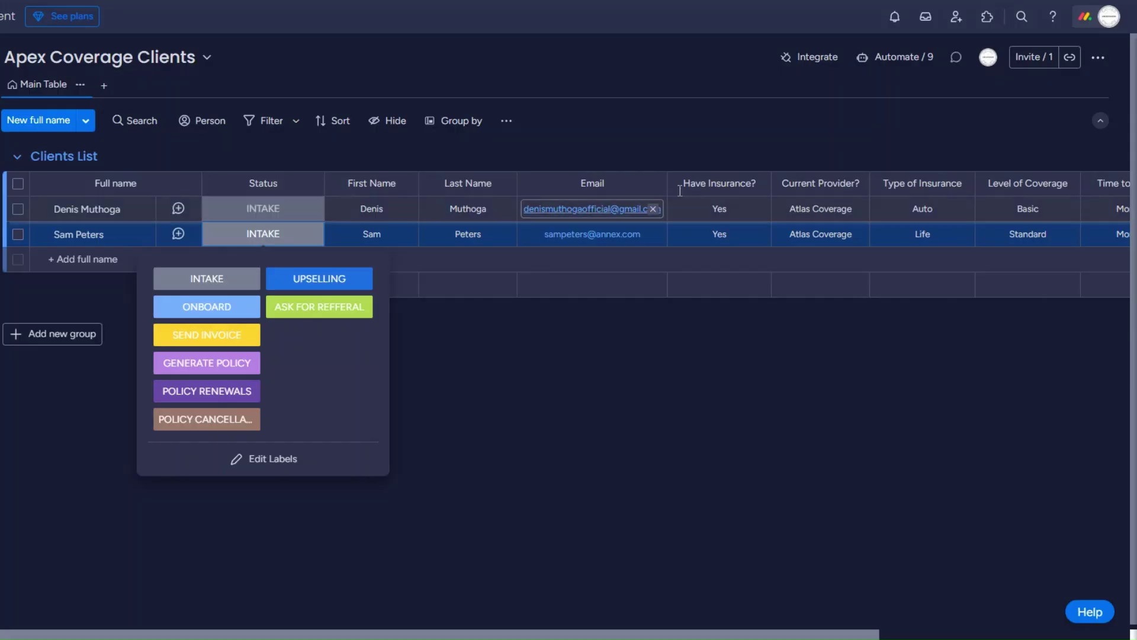
In monday's Webhooks integrations, use the status-change template with the pasted Make URL and connect.
click(809, 57)
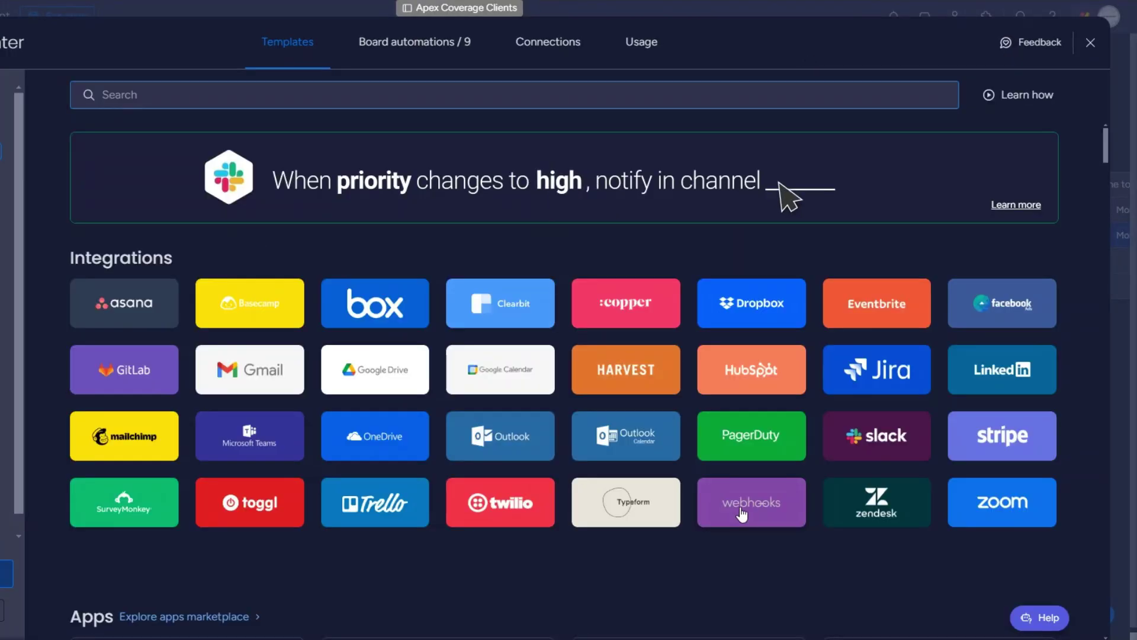
click(742, 514)
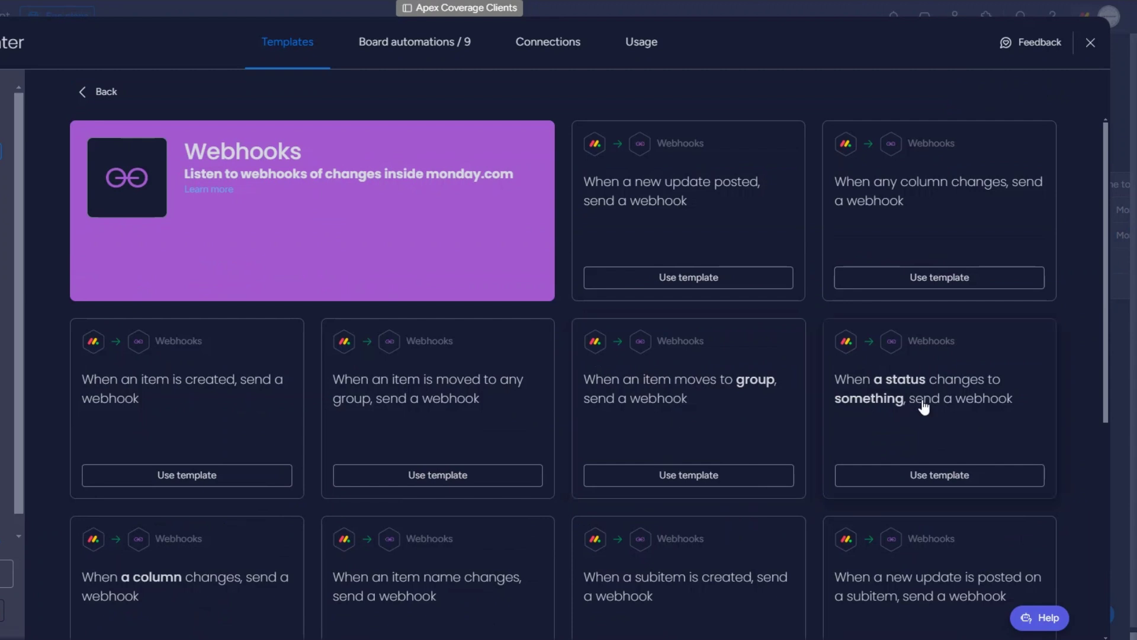
click(929, 478)
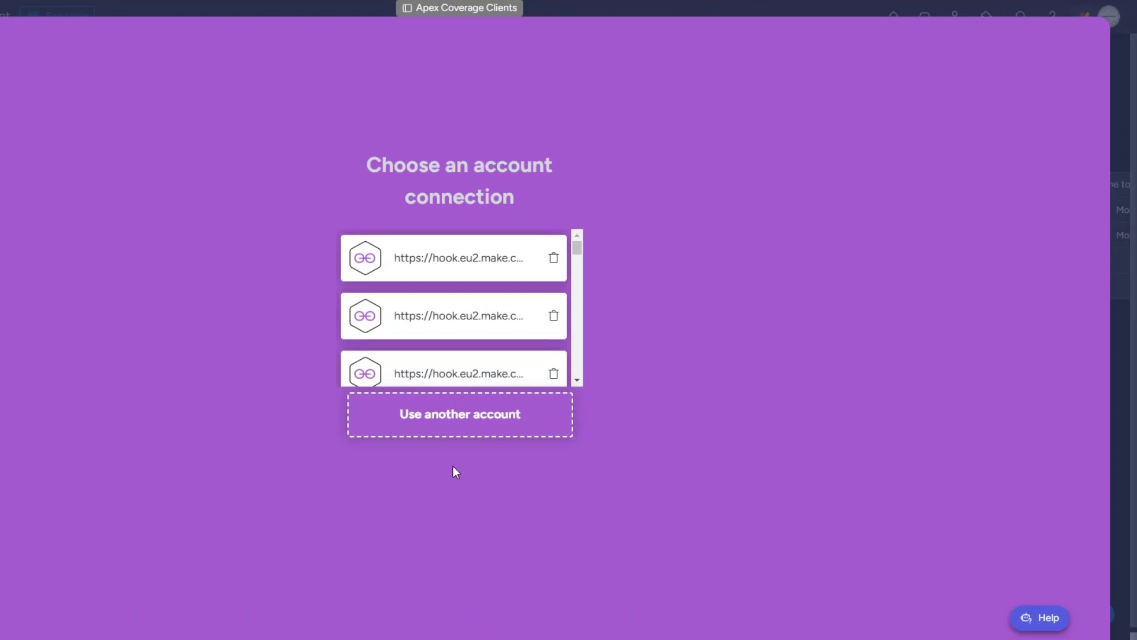
click(460, 424)
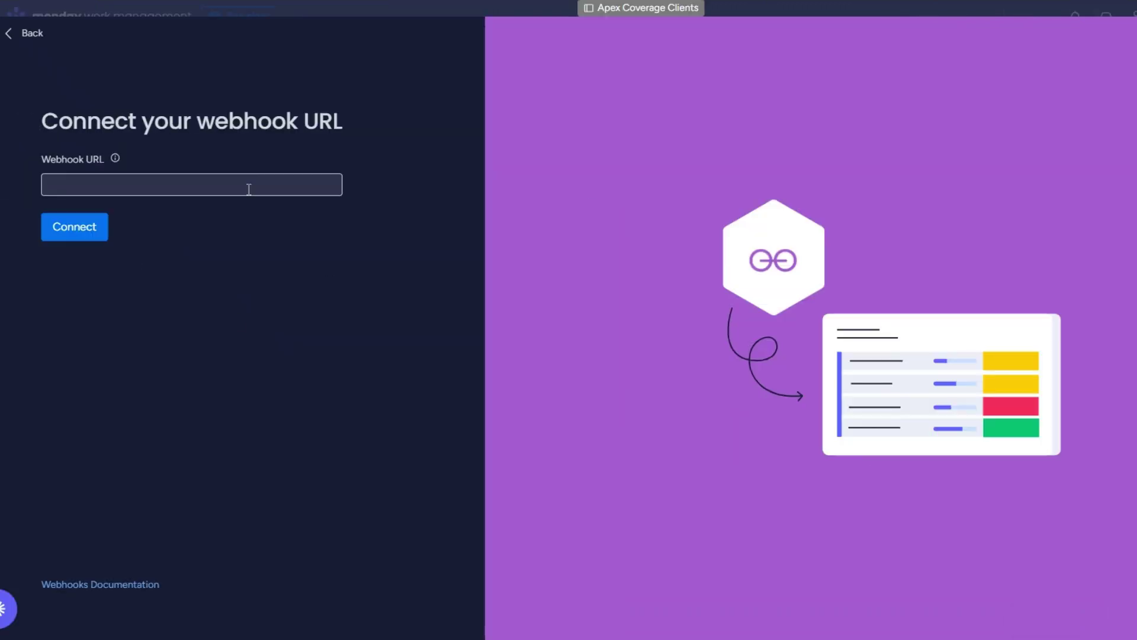
key(ctrl+v)
click(87, 233)
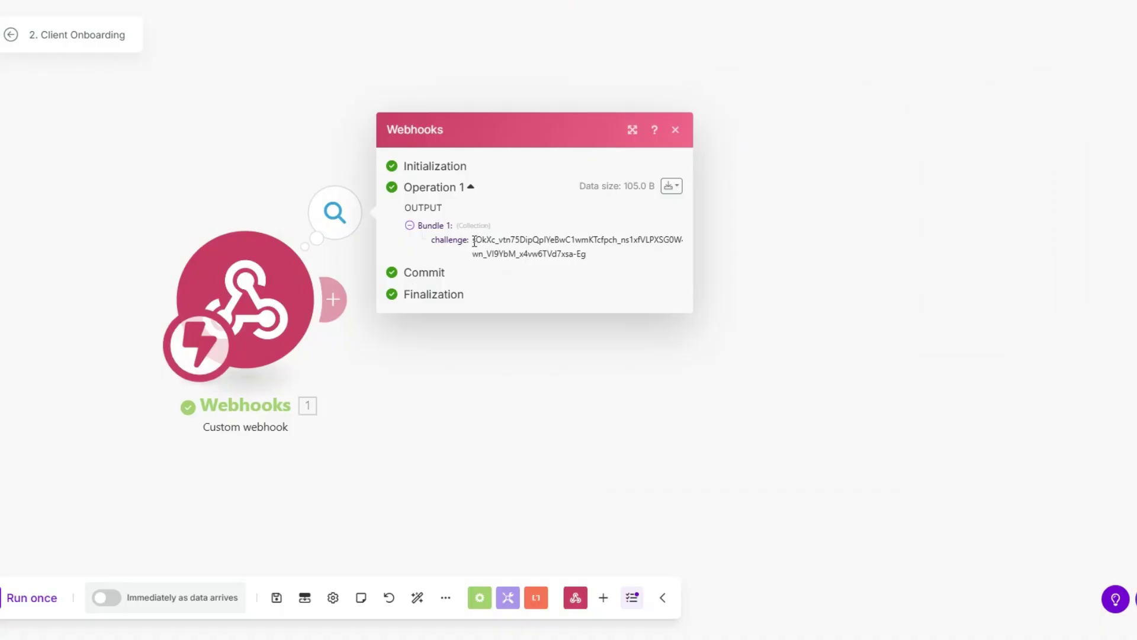
drag(474, 242, 596, 269)
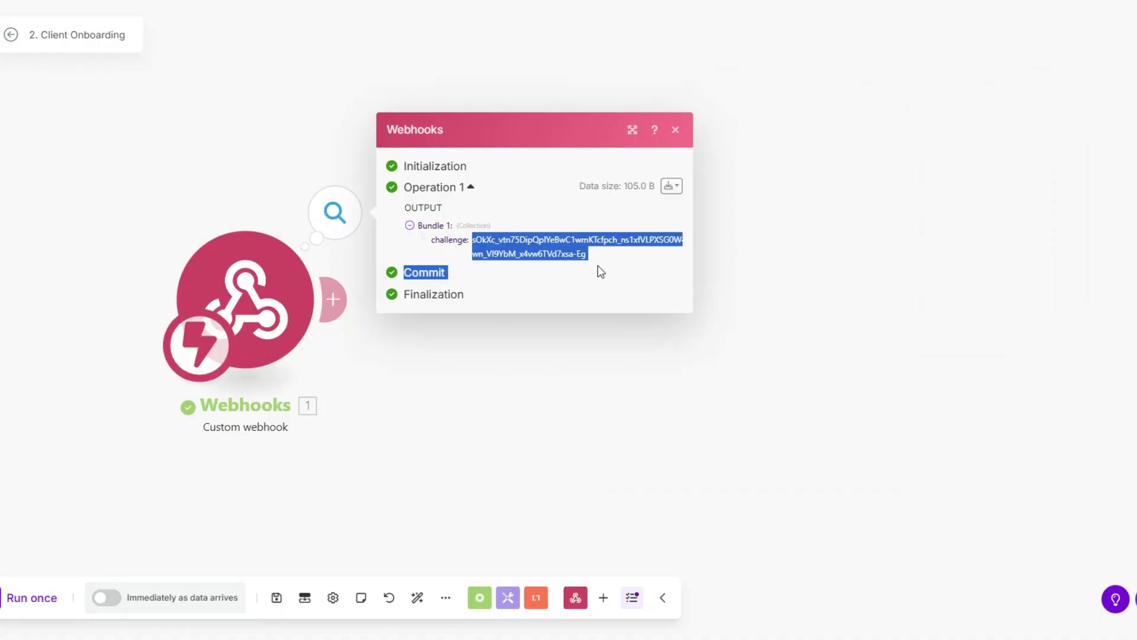
Add a Webhook response module whose body echoes the challenge value, and save it.
click(330, 305)
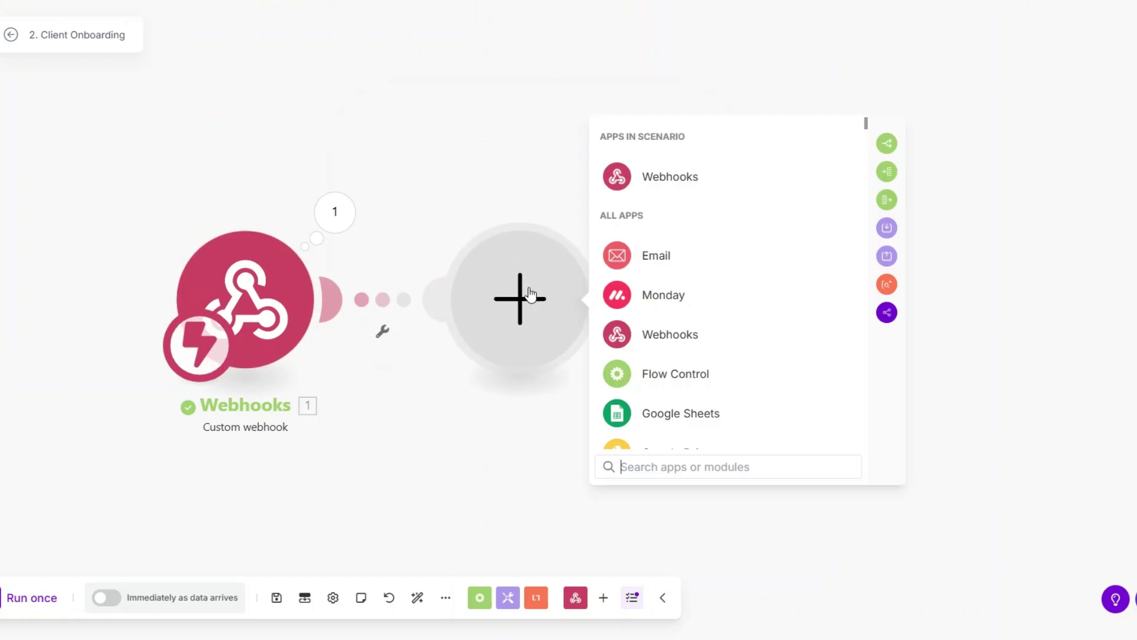
click(675, 176)
click(681, 256)
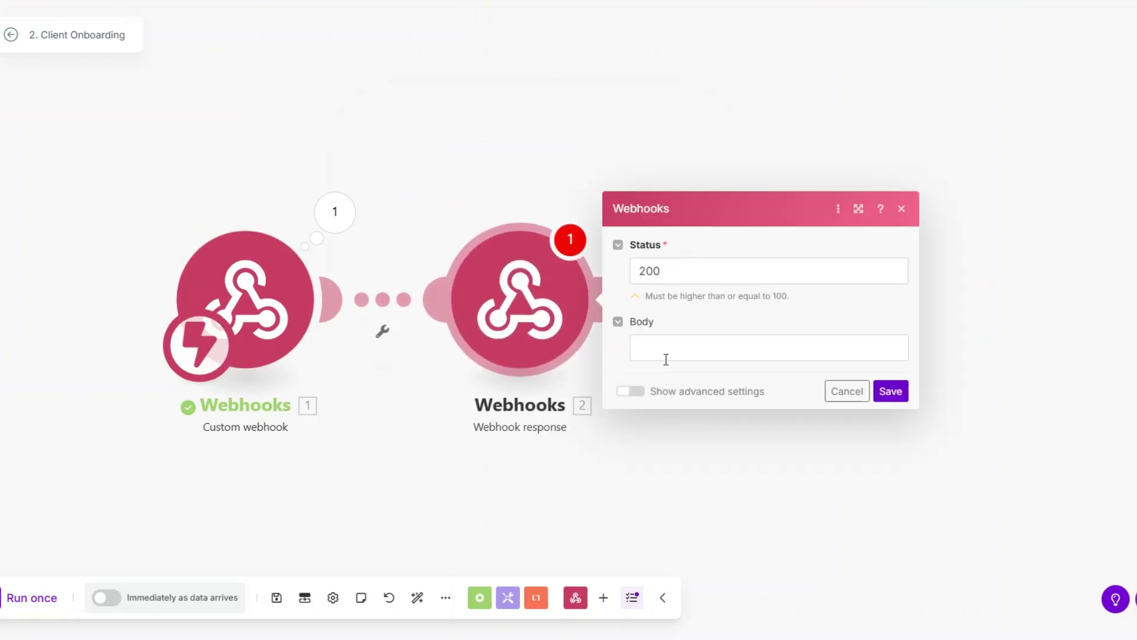
click(666, 359)
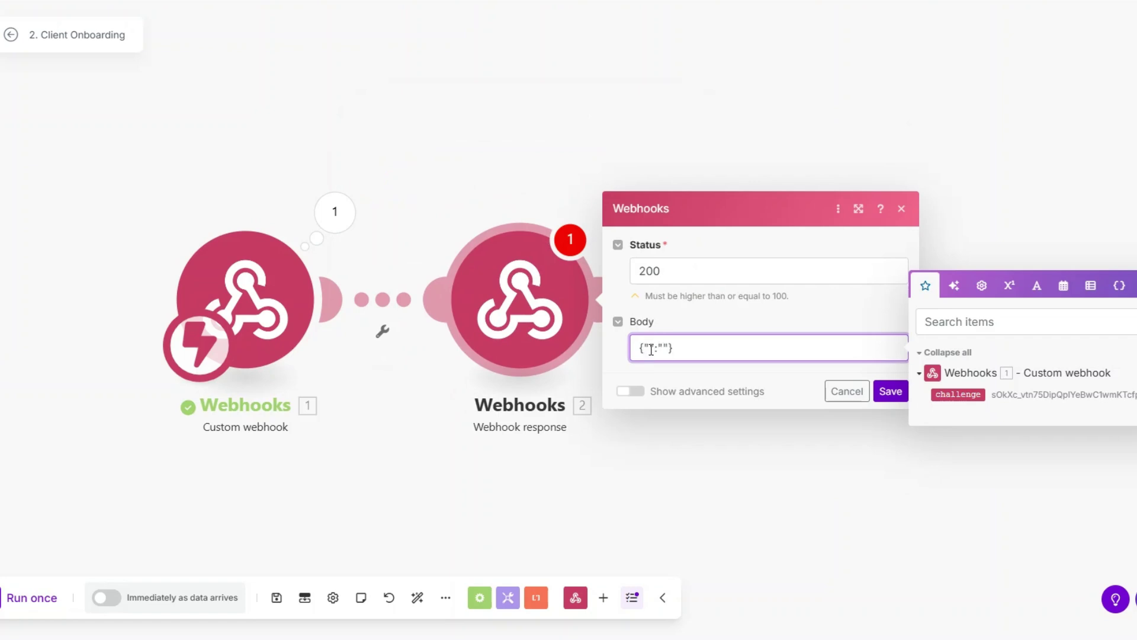
text(hallenge)
click(958, 394)
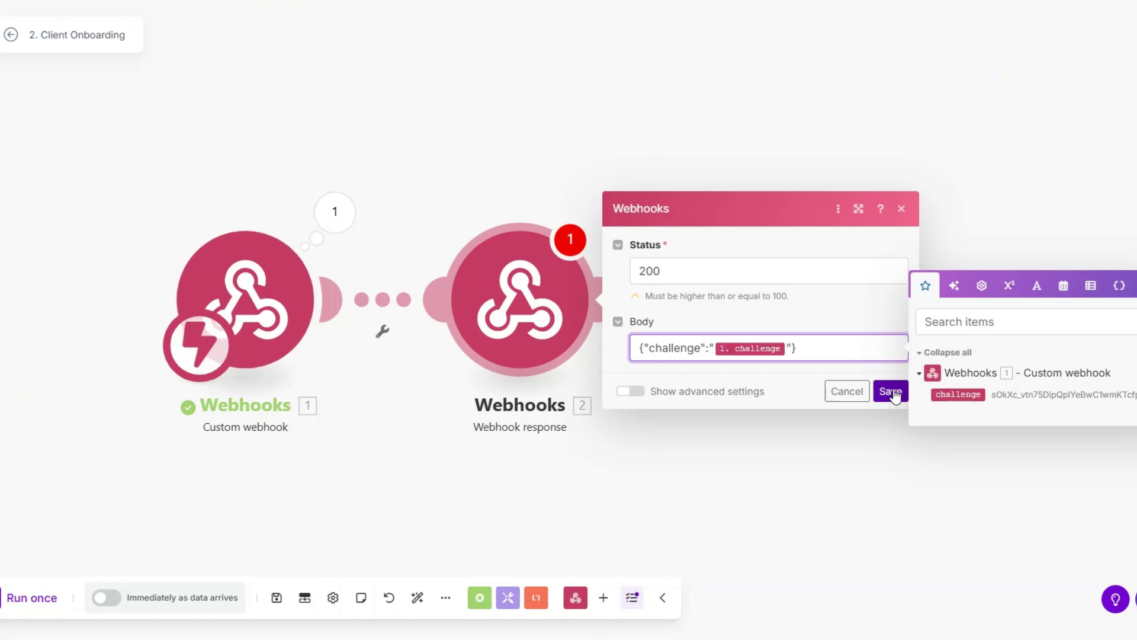
click(890, 391)
Run once while monday retries the connection, then delete the response module and run again.
click(29, 597)
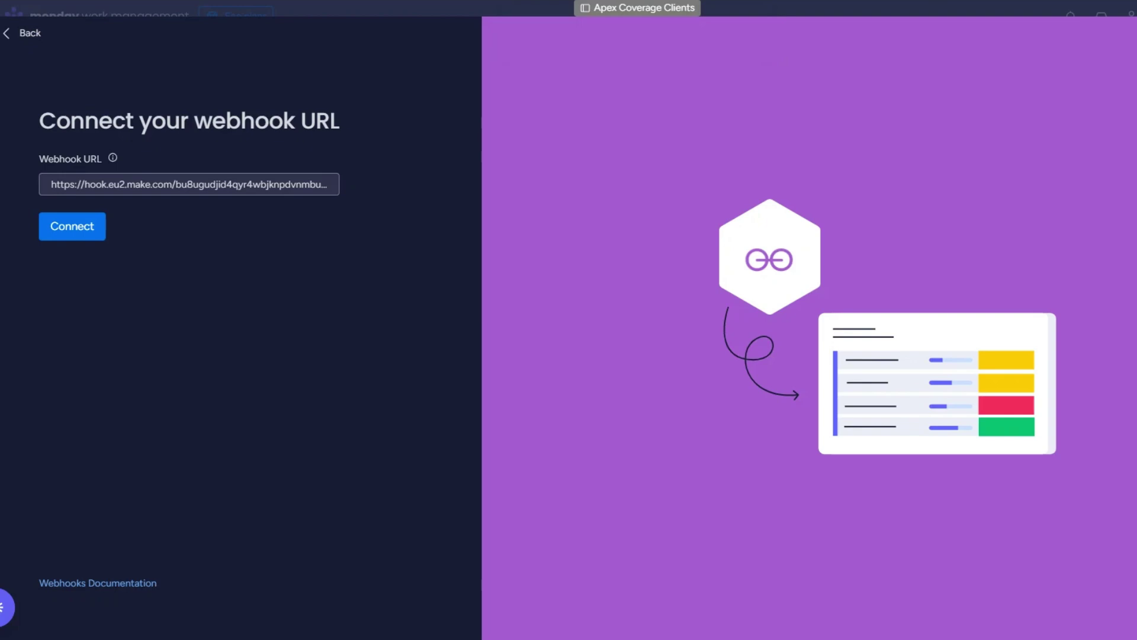
click(98, 230)
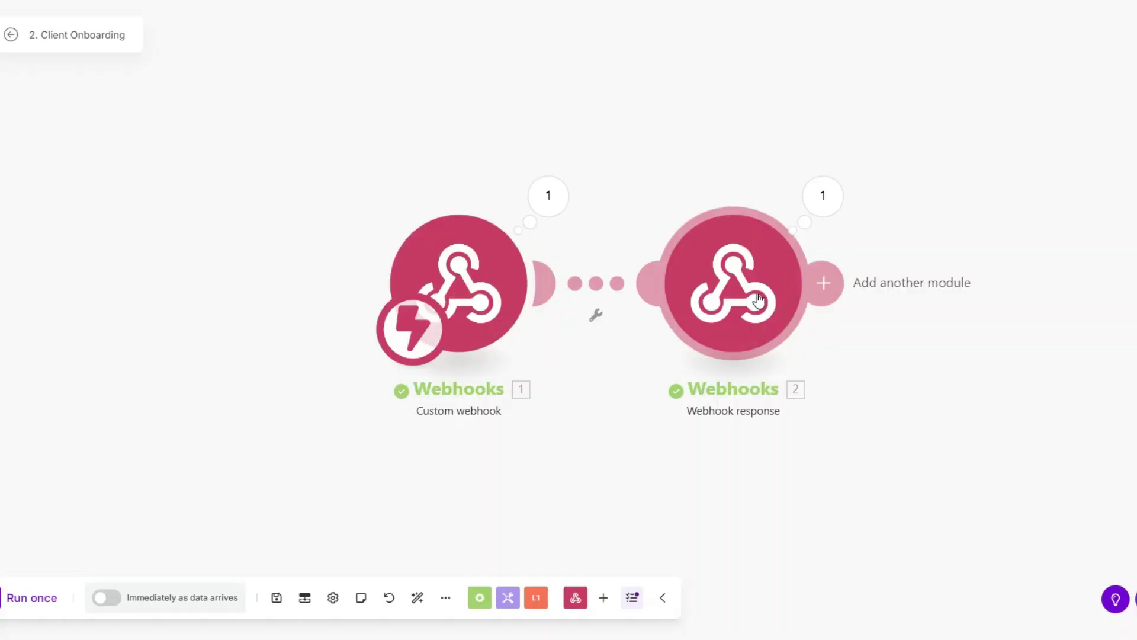
right_click(762, 299)
click(804, 466)
click(33, 599)
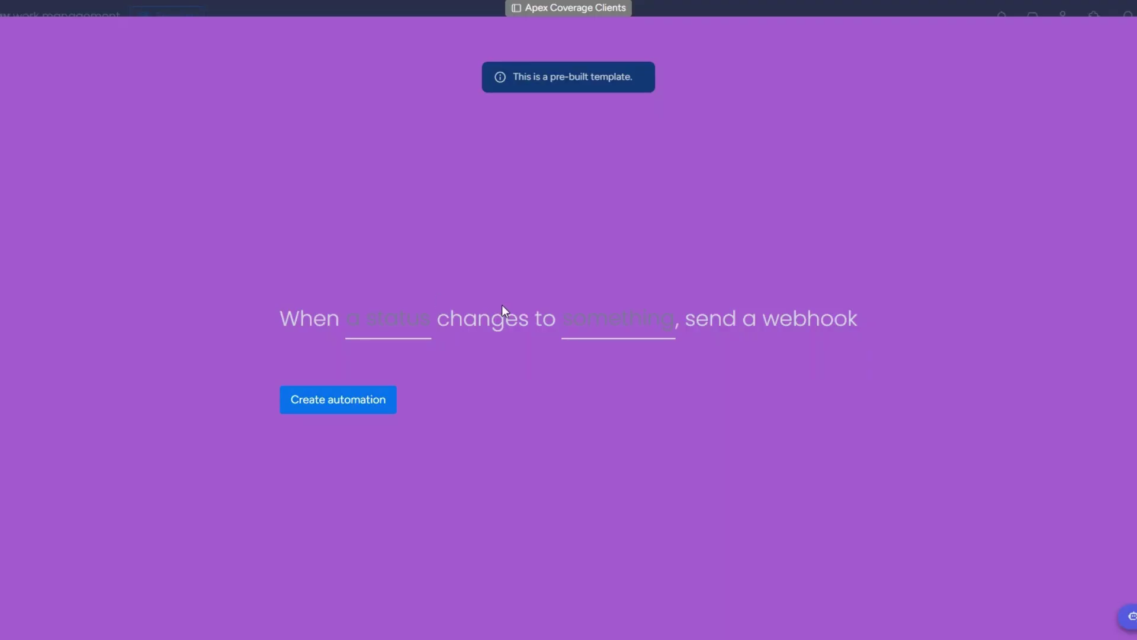
Create the monday automation that sends a webhook when Status changes to ONBOARD.
click(394, 332)
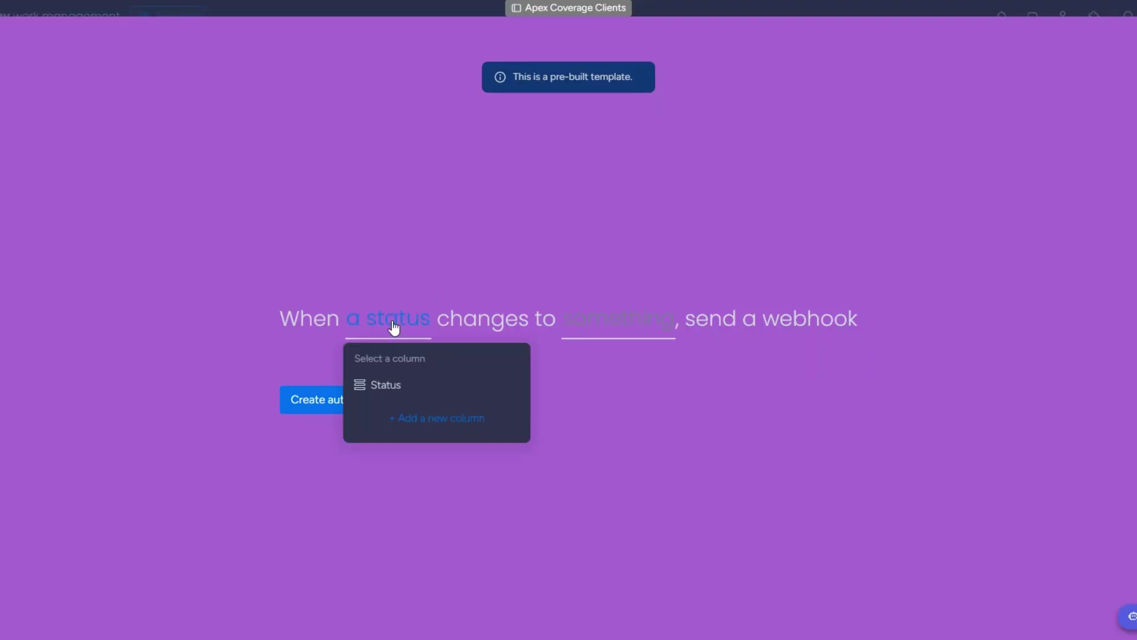
click(397, 385)
click(571, 336)
click(579, 432)
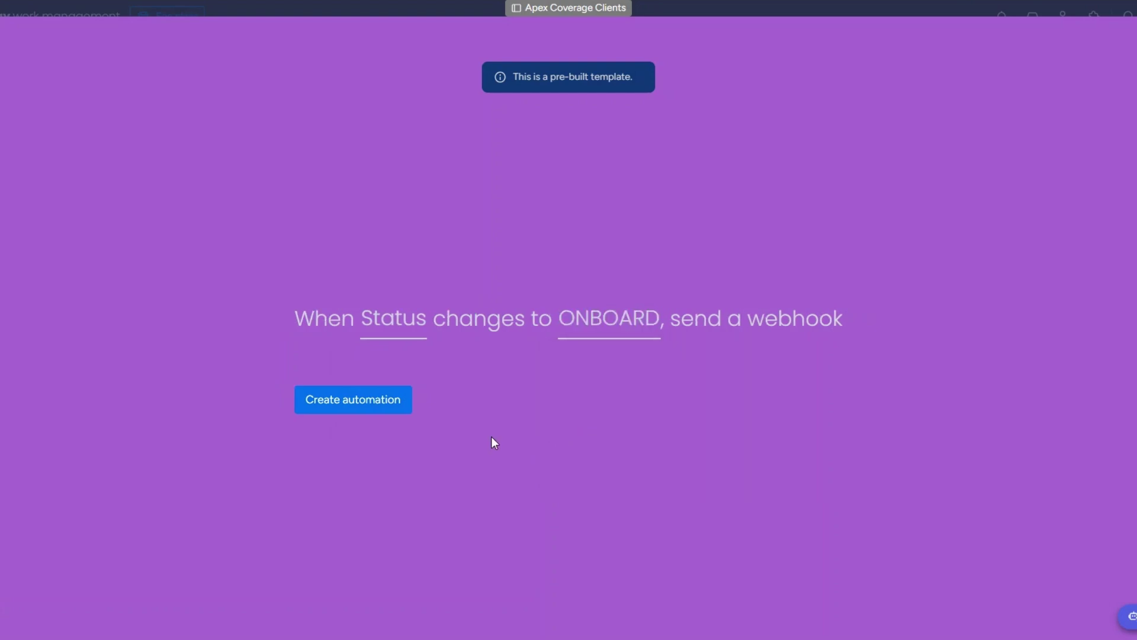
click(356, 400)
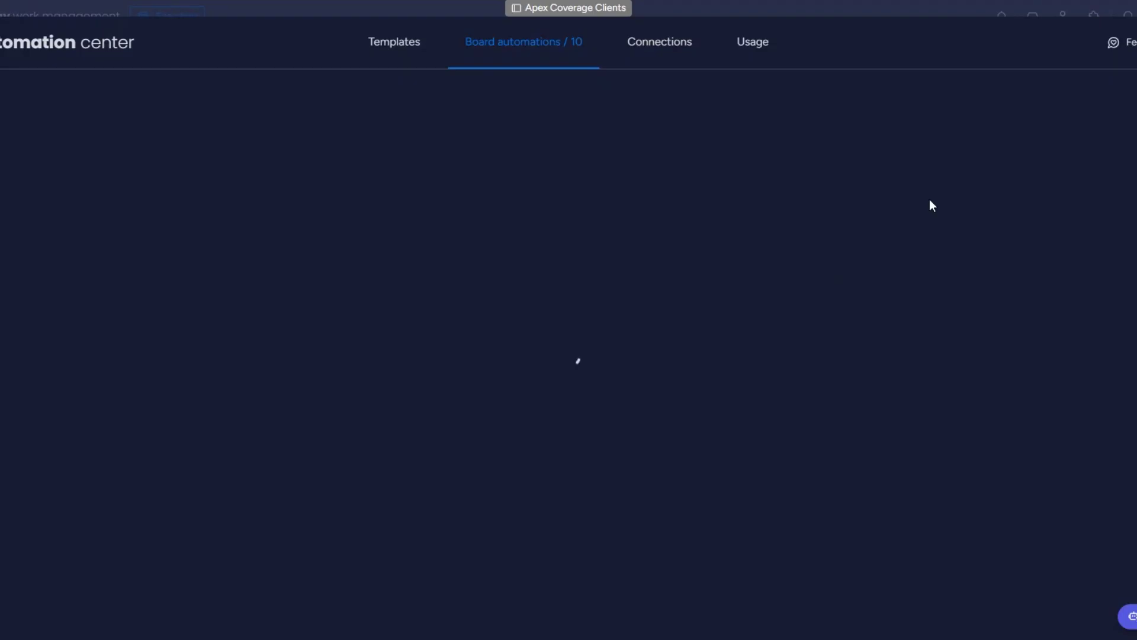
Back on the client board, set the second client's Status to ONBOARD.
click(1102, 41)
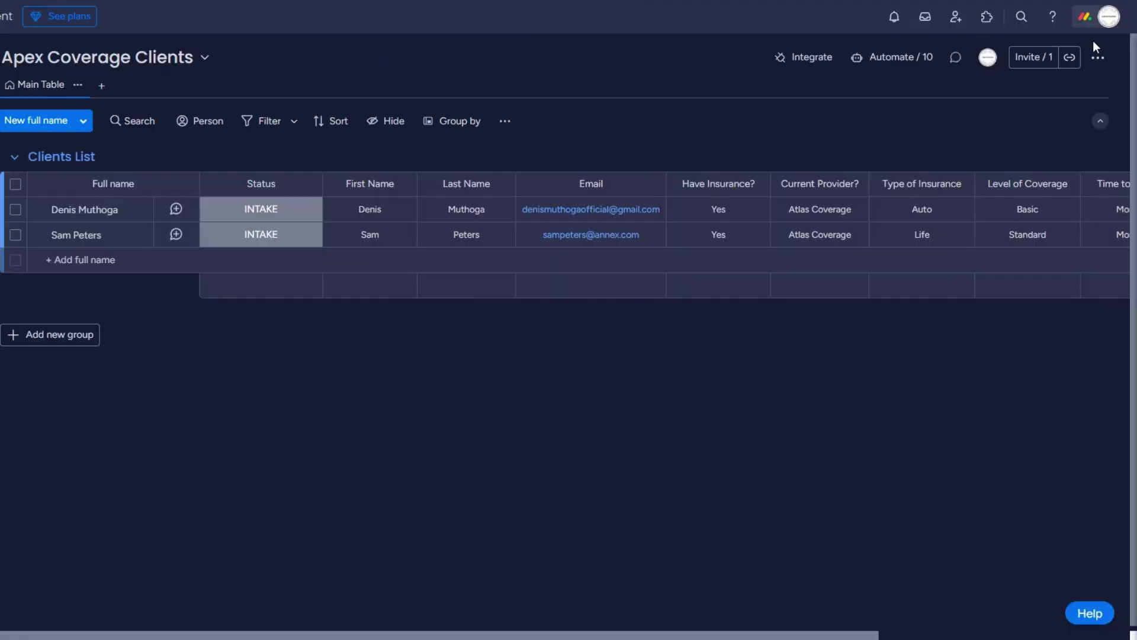
click(342, 232)
click(265, 236)
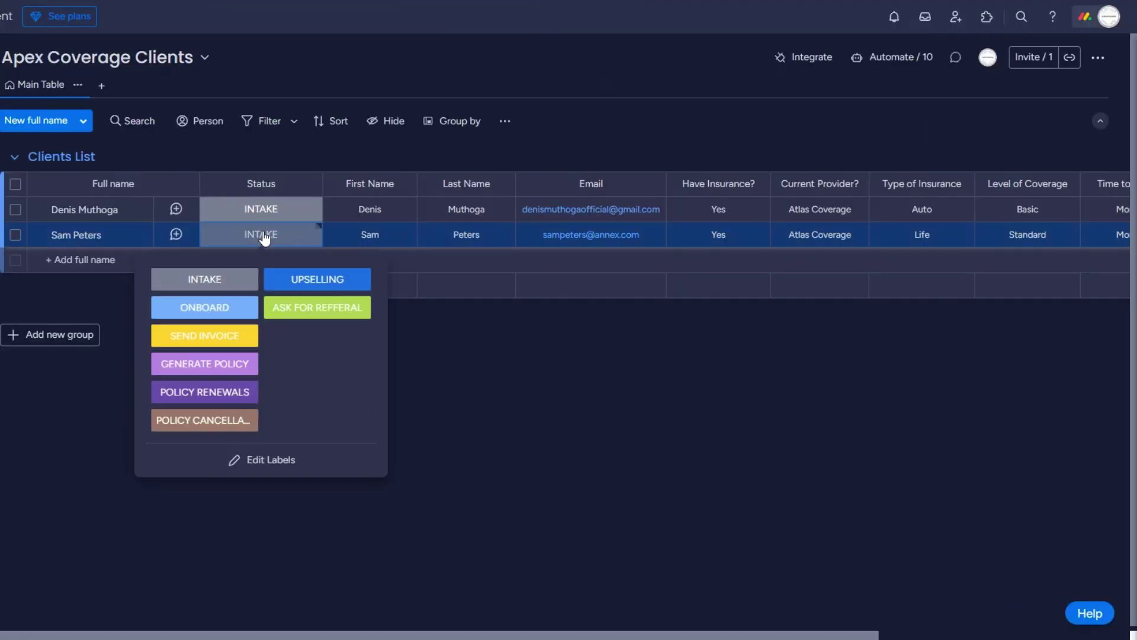
click(235, 310)
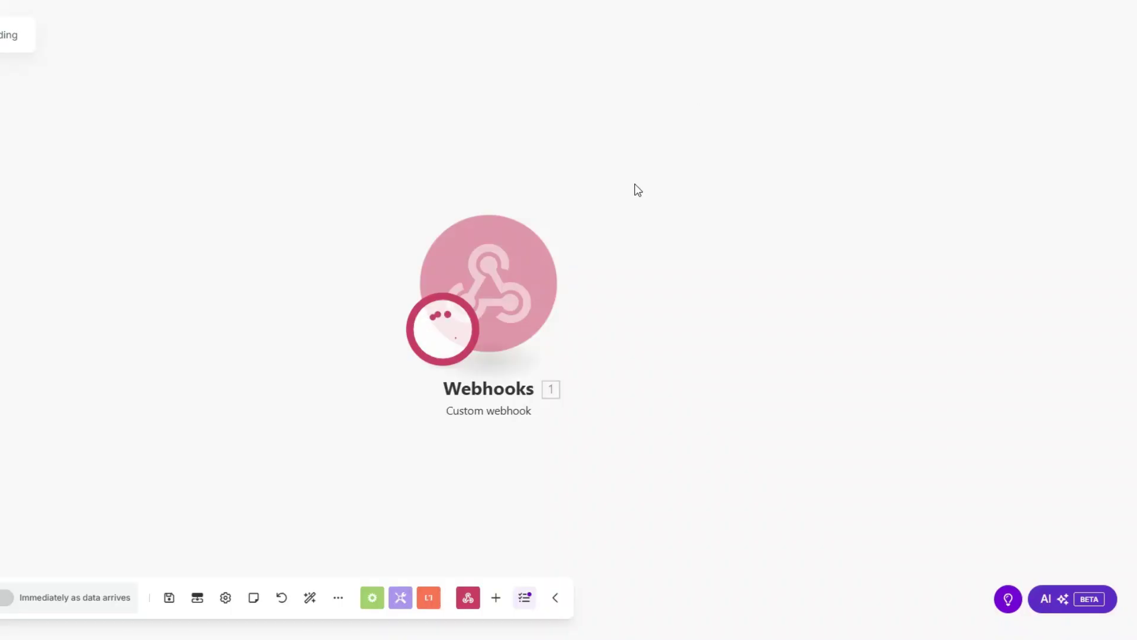
Inspect the webhook's received event data for the item name and pulseId values.
drag(510, 285, 153, 275)
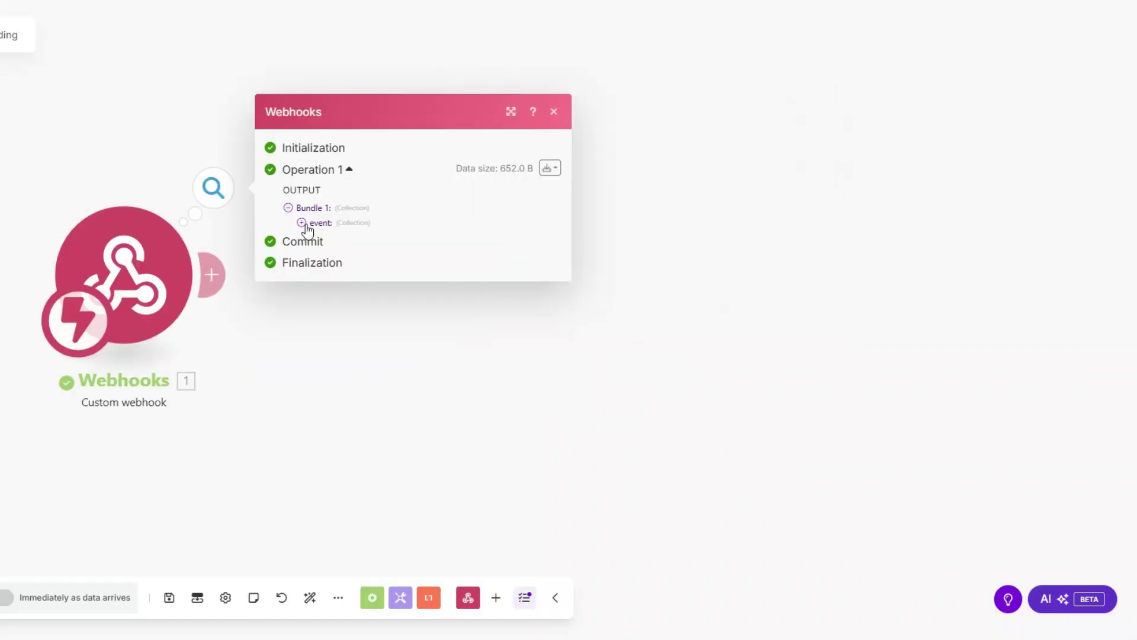
click(302, 223)
drag(376, 295, 424, 296)
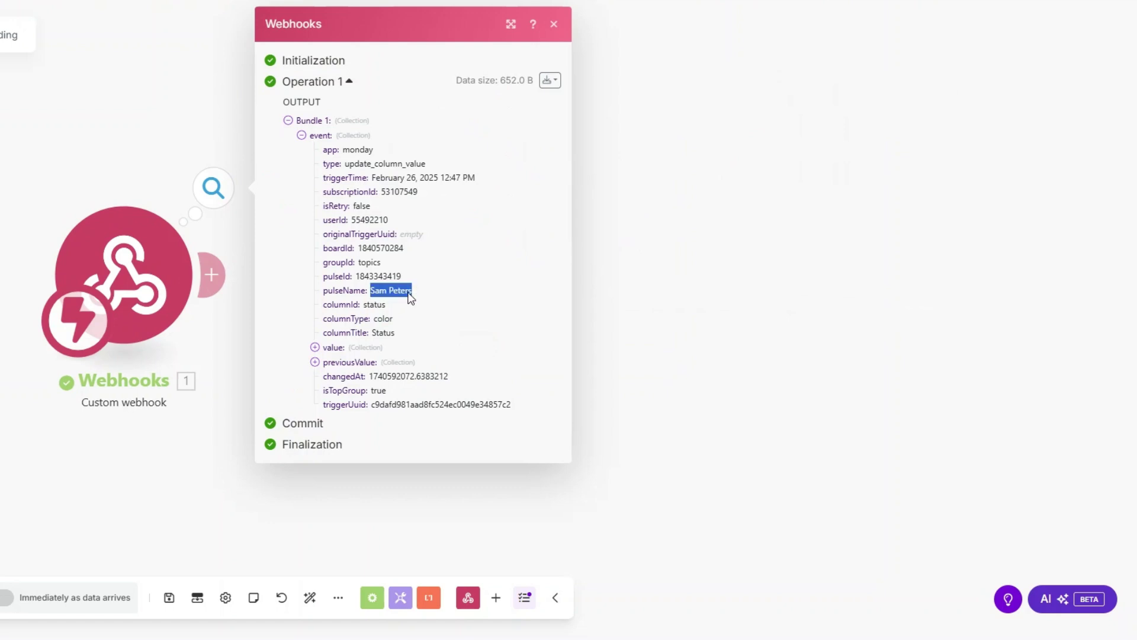
drag(355, 277, 418, 284)
key(ctrl+c)
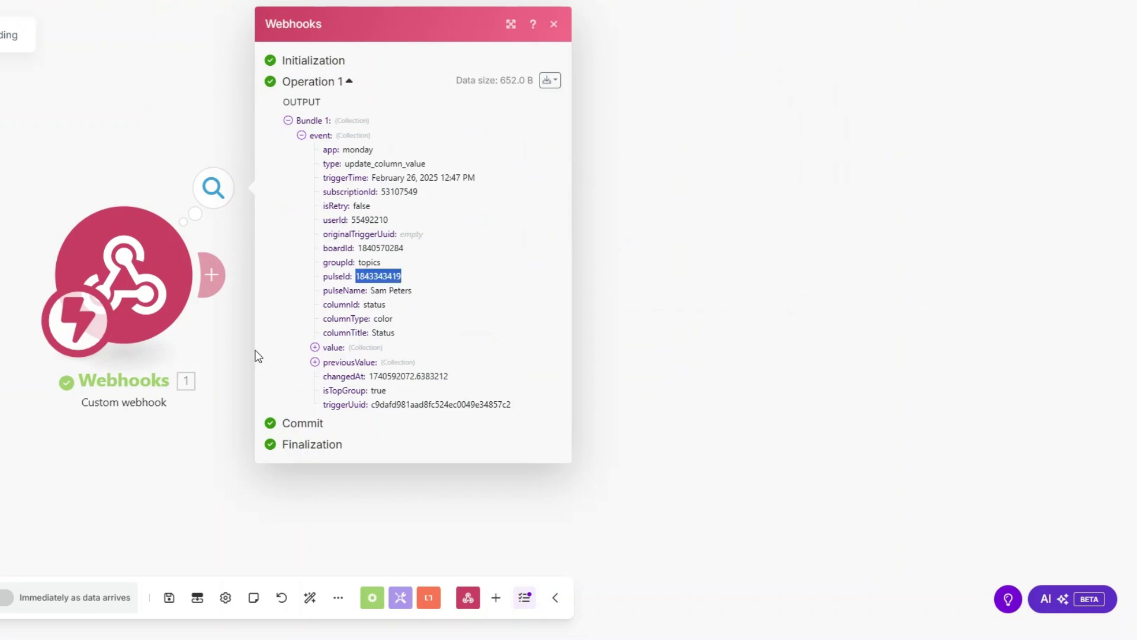
Add a Monday Get an Item step using the pulseId as item ID on the Apex Coverage Clients board.
click(214, 291)
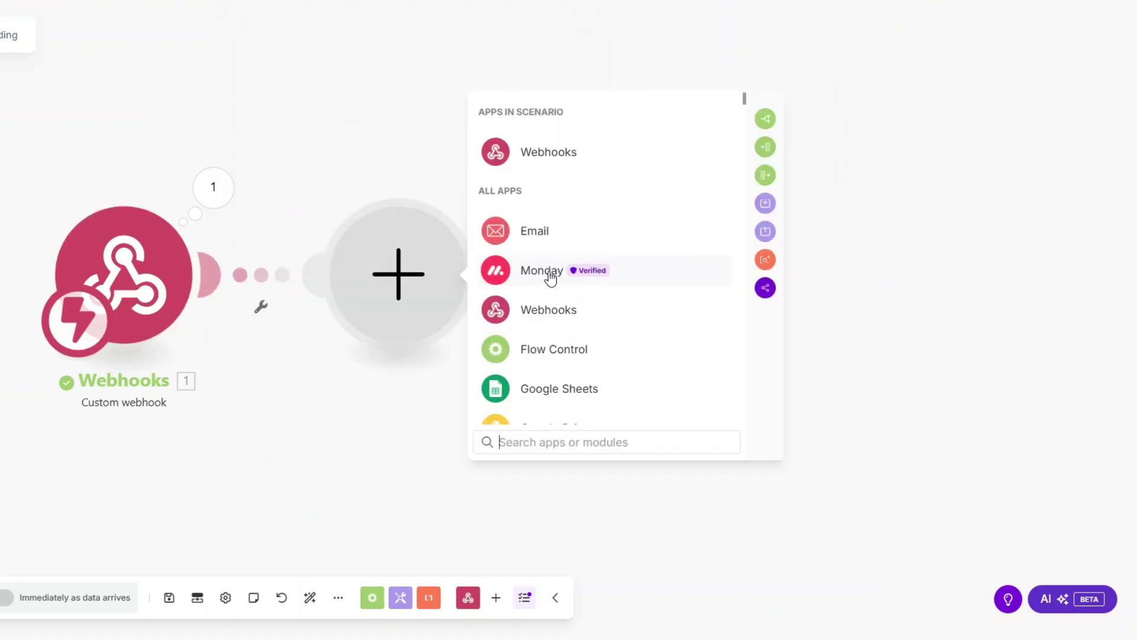
click(550, 273)
text(get)
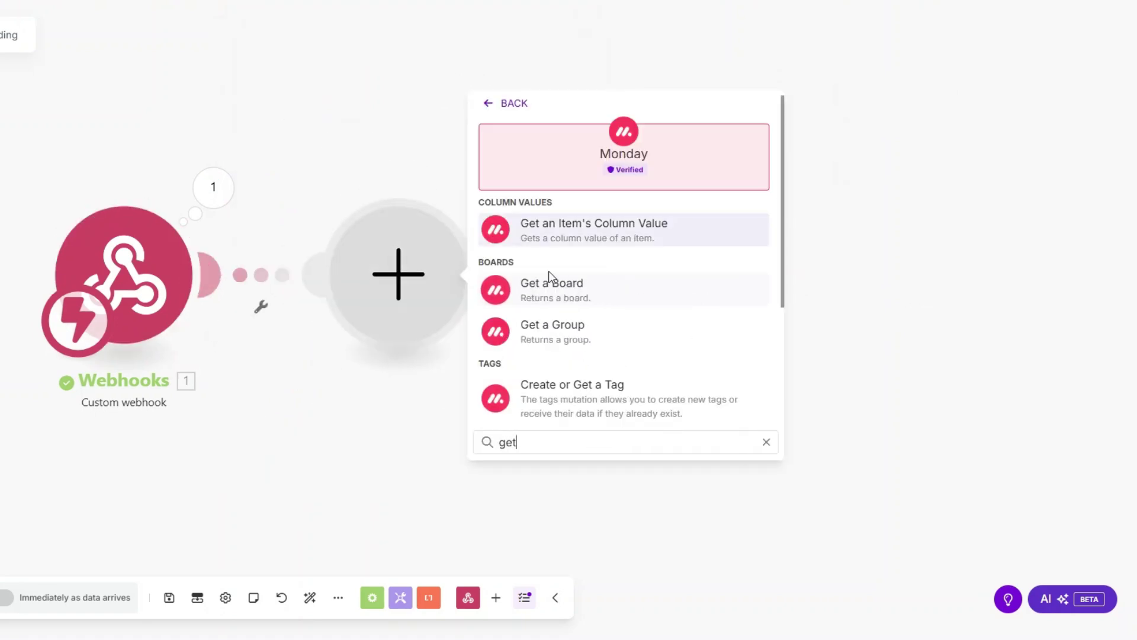
text( an)
click(549, 283)
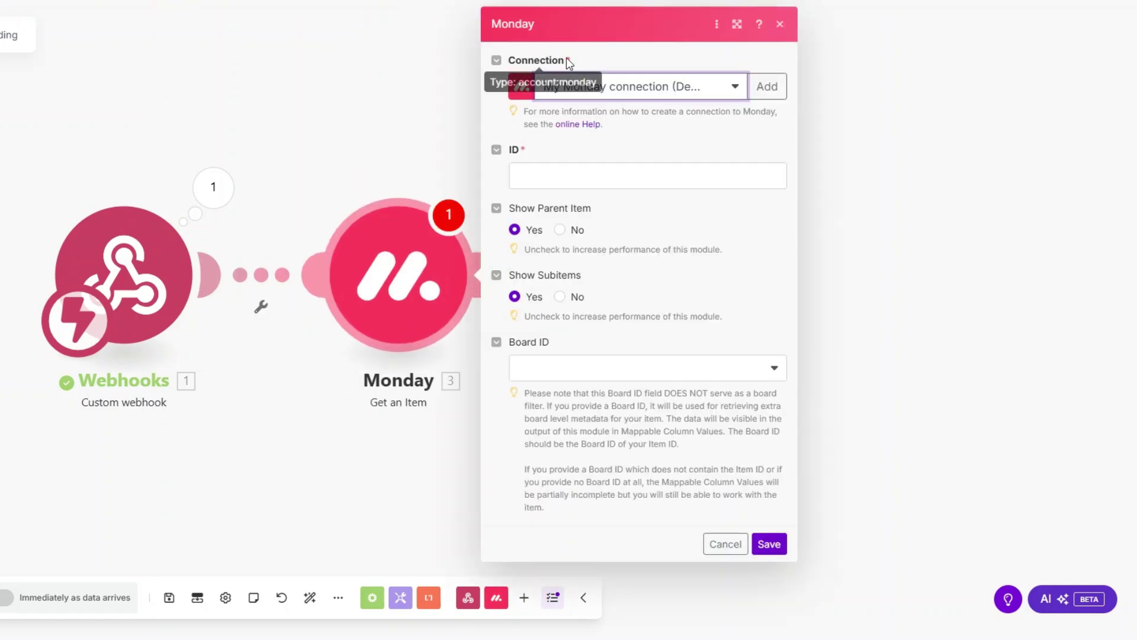
click(553, 176)
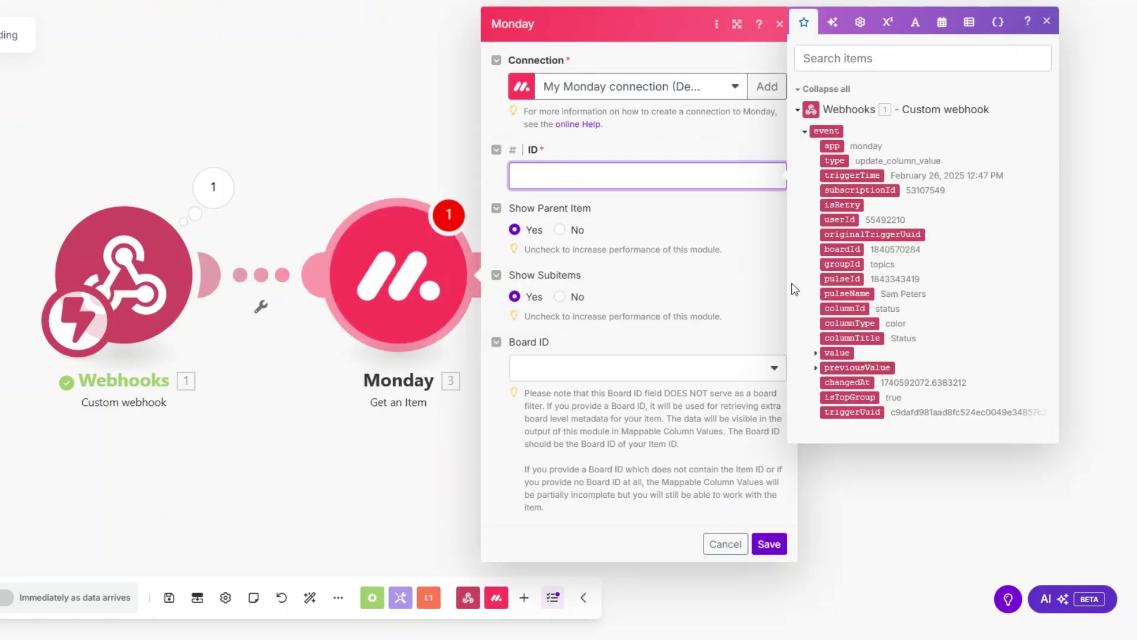
click(841, 279)
click(616, 369)
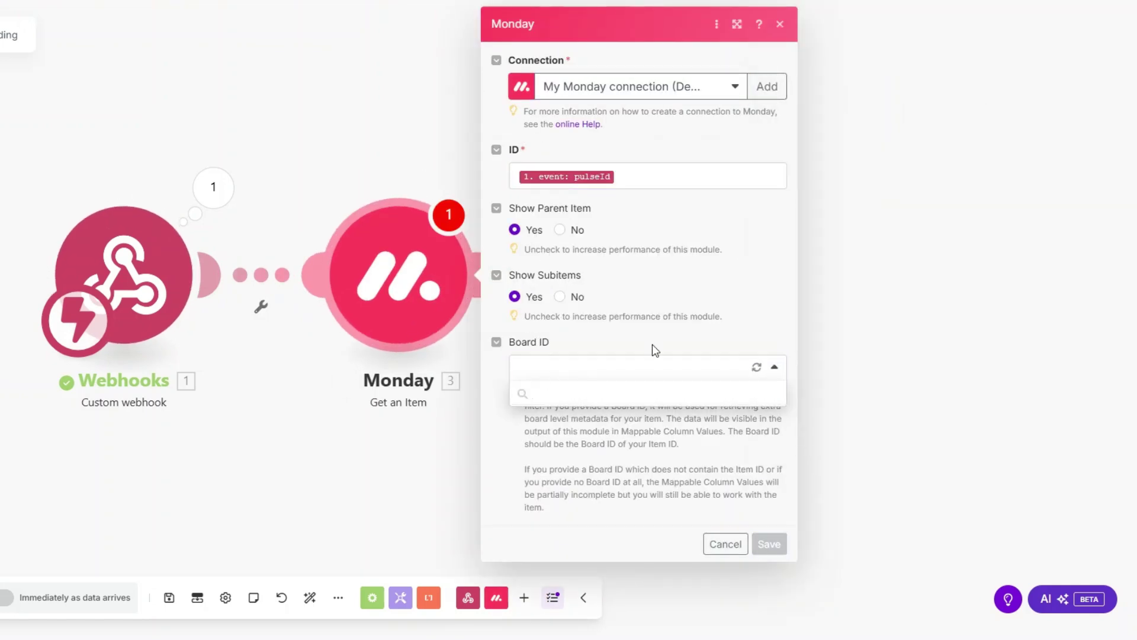
click(649, 492)
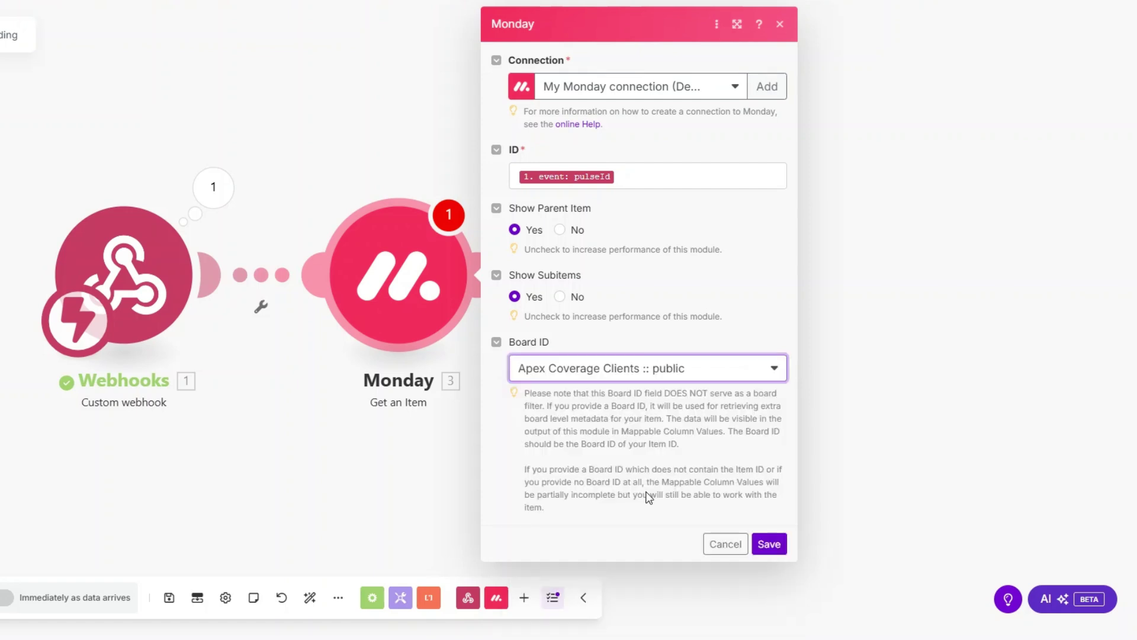
click(769, 544)
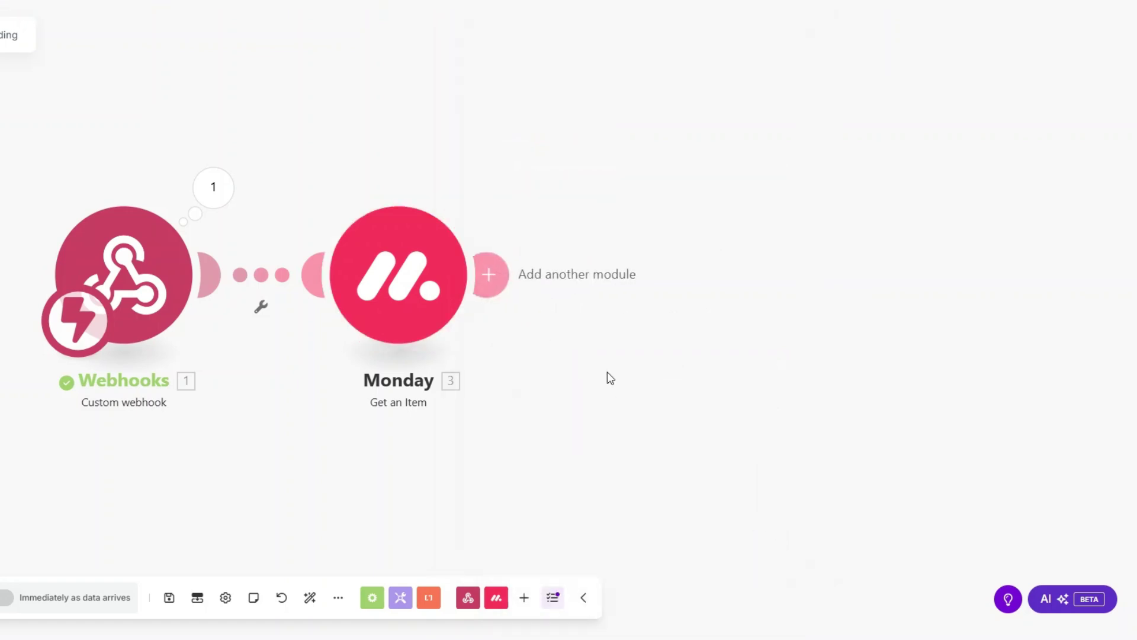
Run the Monday step alone with a sample item ID and review the client's column values.
right_click(407, 289)
click(468, 323)
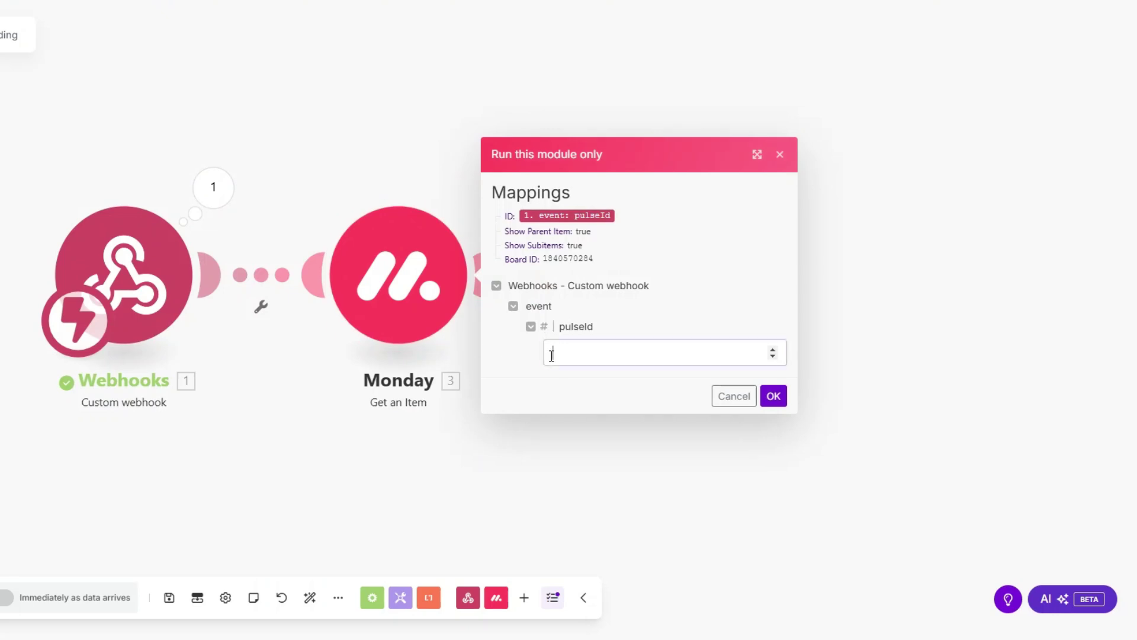
click(552, 355)
key(ctrl+v)
click(774, 396)
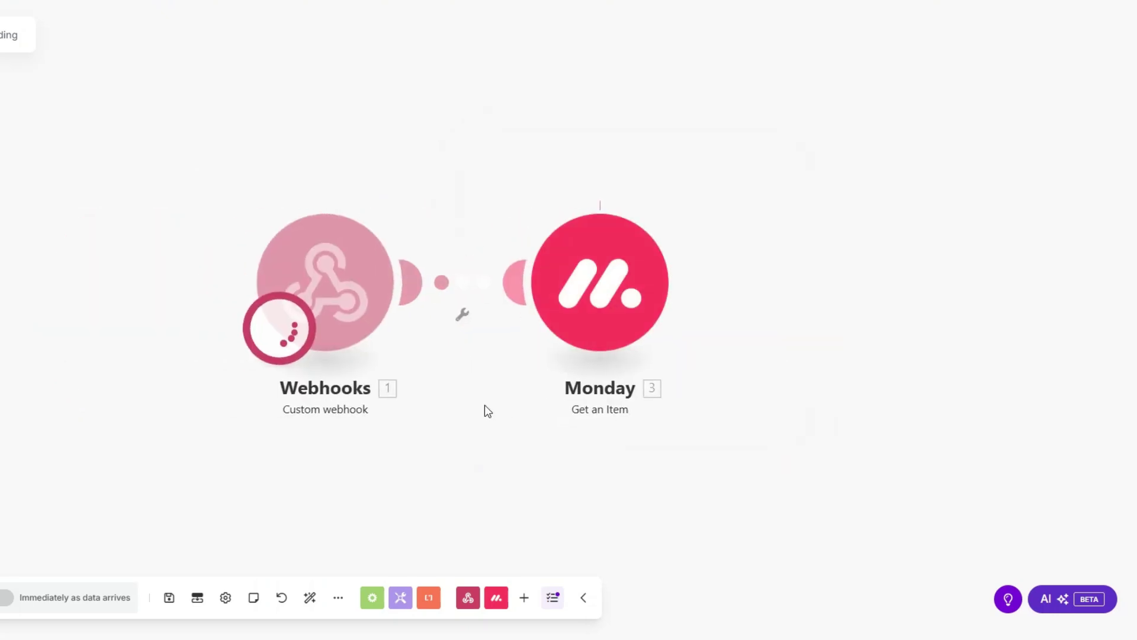
click(422, 420)
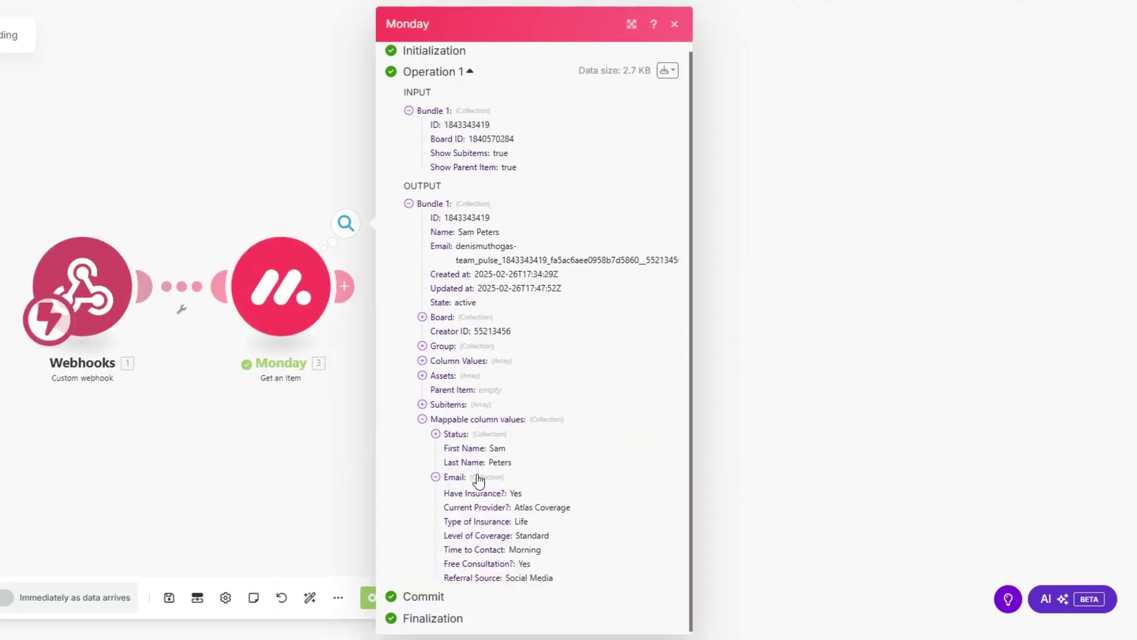
click(468, 477)
scroll(516, 439, down, 1)
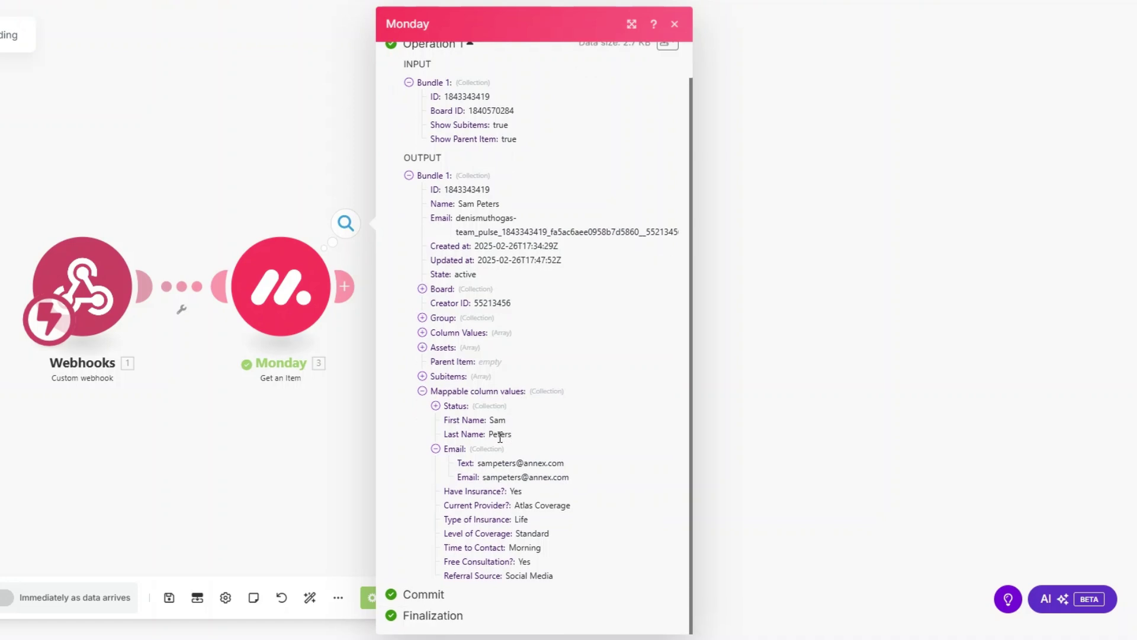
drag(508, 493, 563, 580)
click(331, 477)
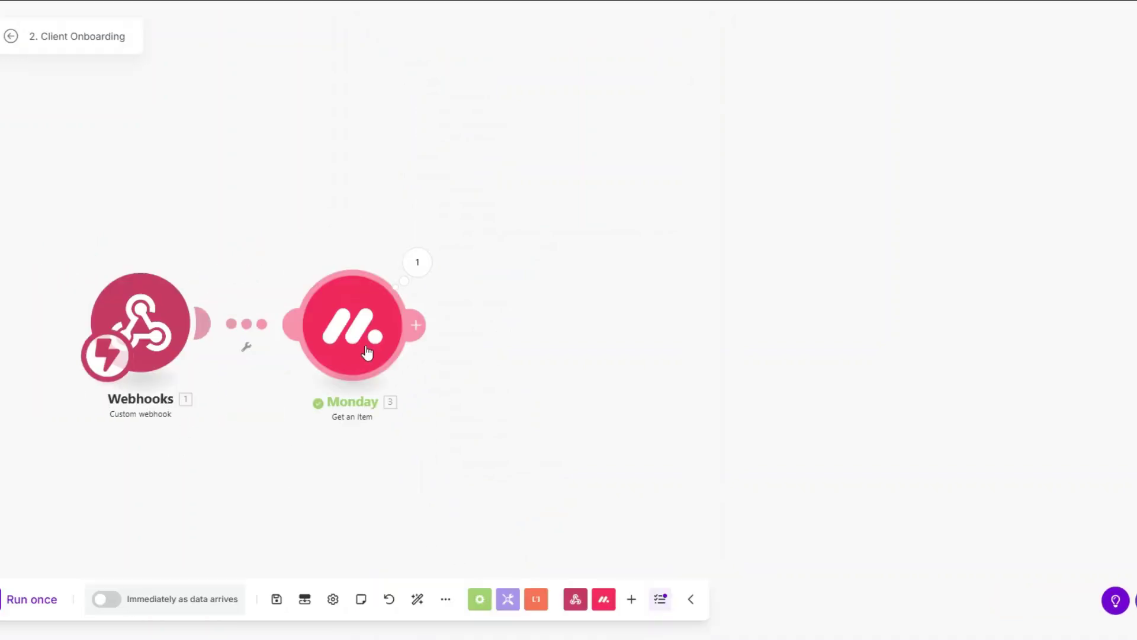
Add a Google Drive module after the Monday step.
drag(244, 409, 188, 386)
drag(291, 352, 286, 344)
click(354, 298)
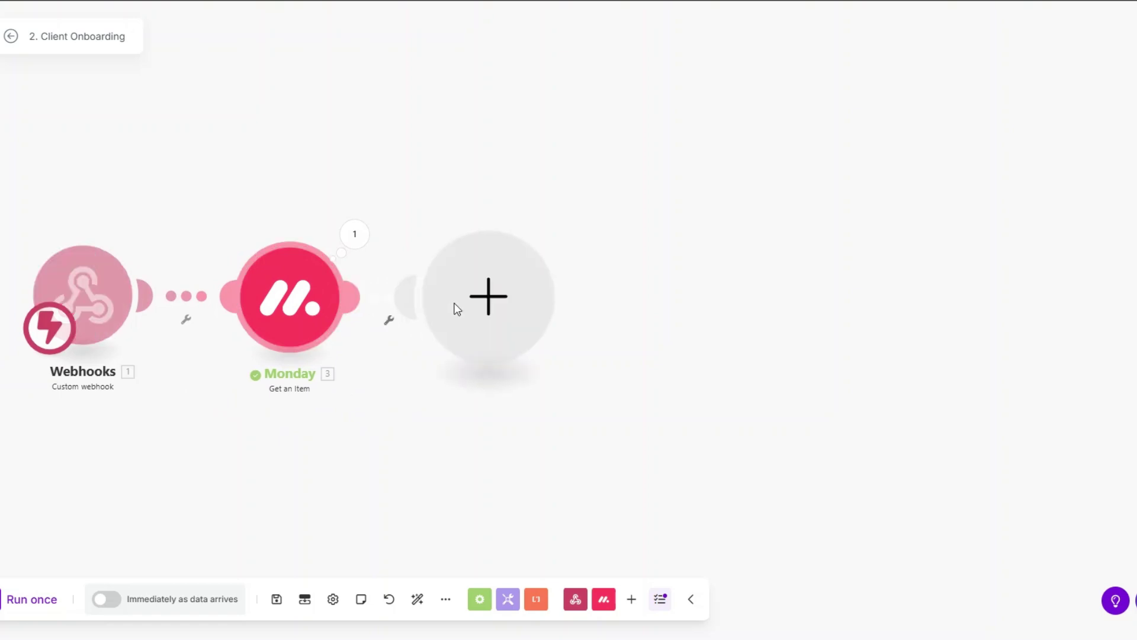
click(457, 308)
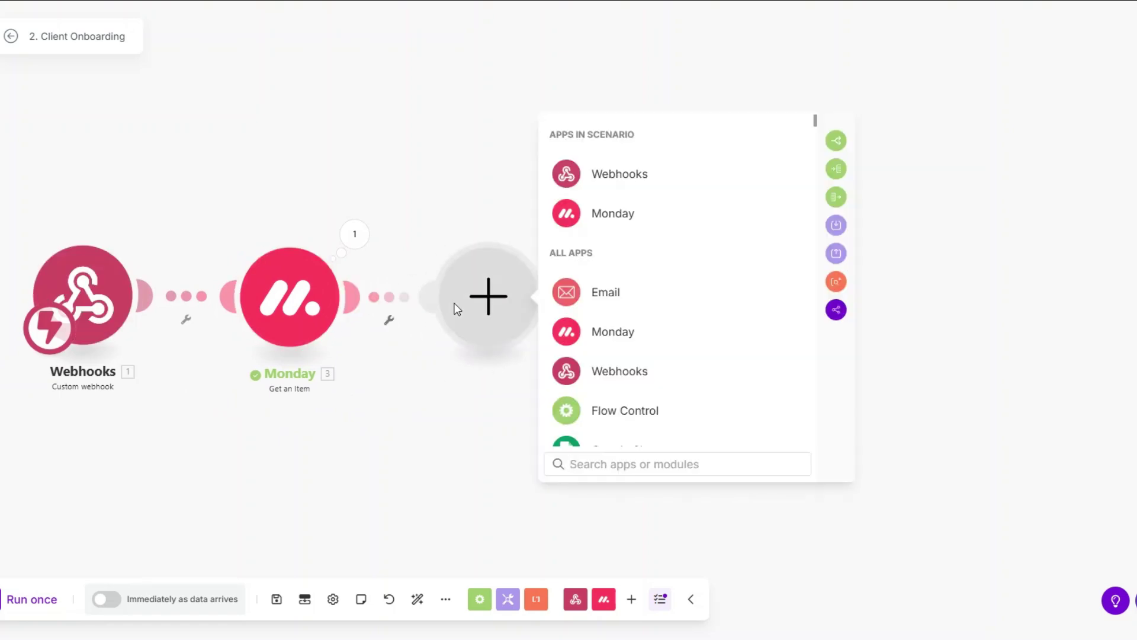
scroll(624, 303, down, 2)
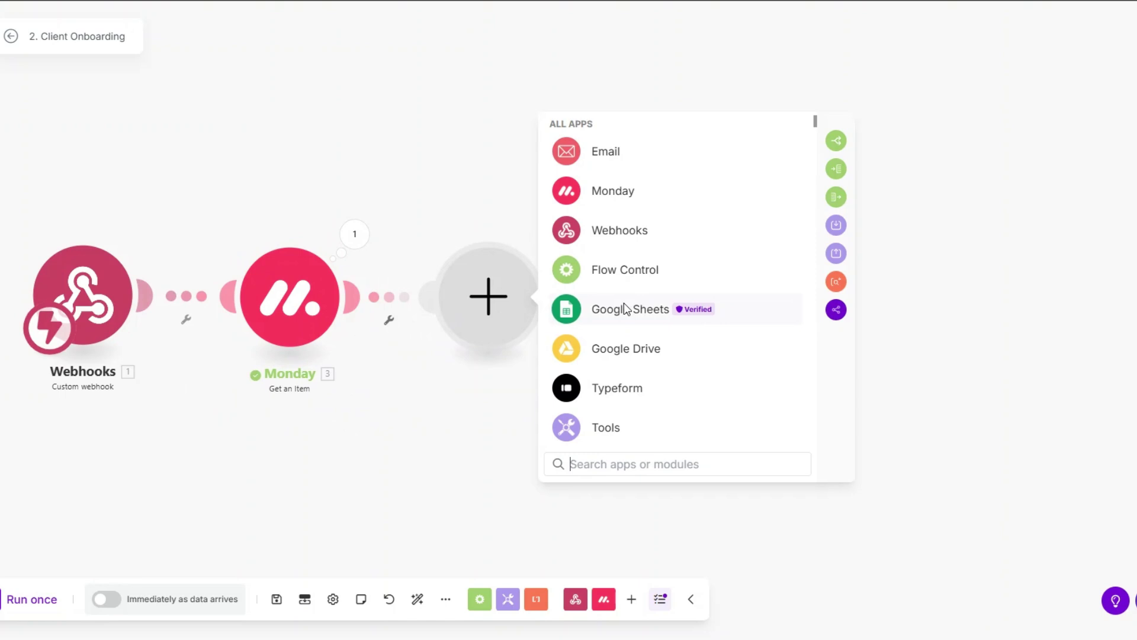
click(621, 354)
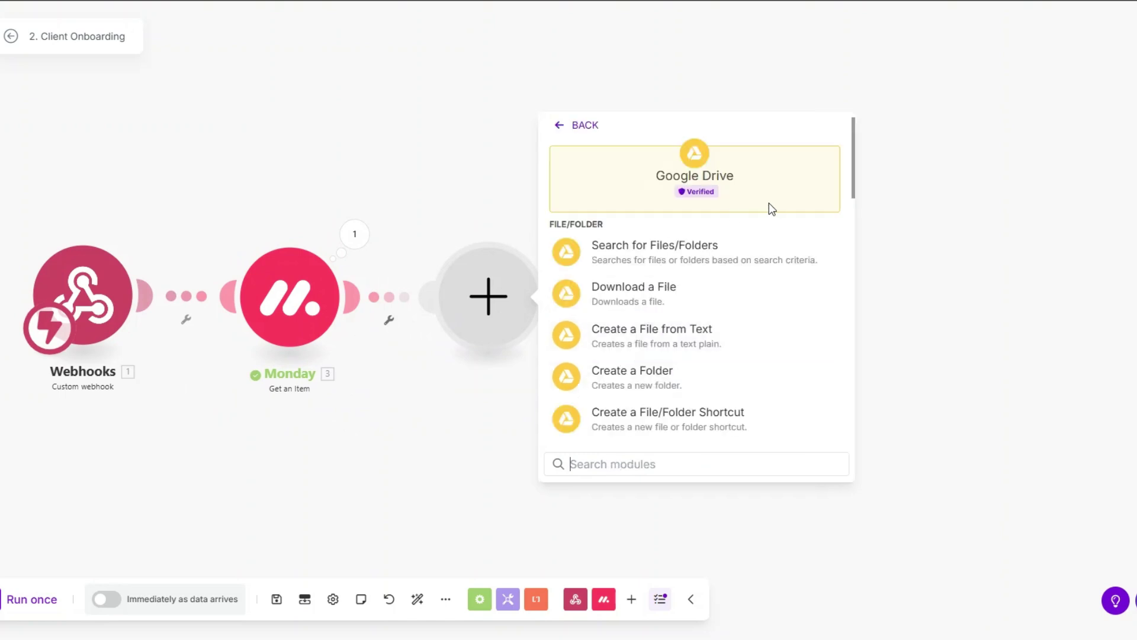
Configure Create a Folder in the Drive root / with name First Name + 's Folder.
scroll(654, 350, down, 2)
click(635, 299)
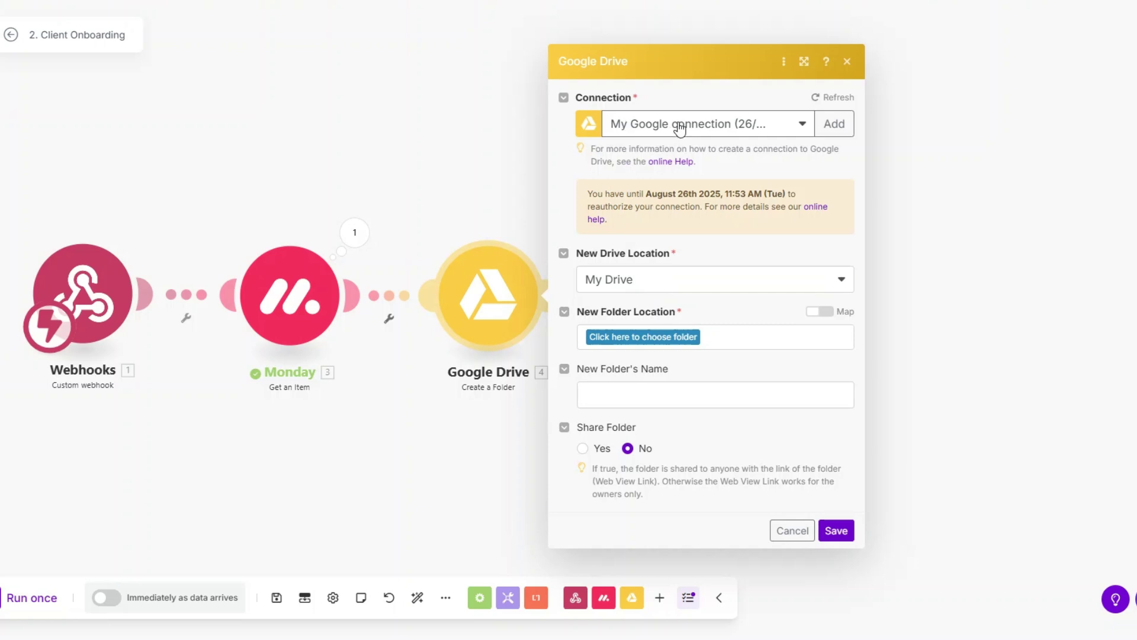
click(650, 335)
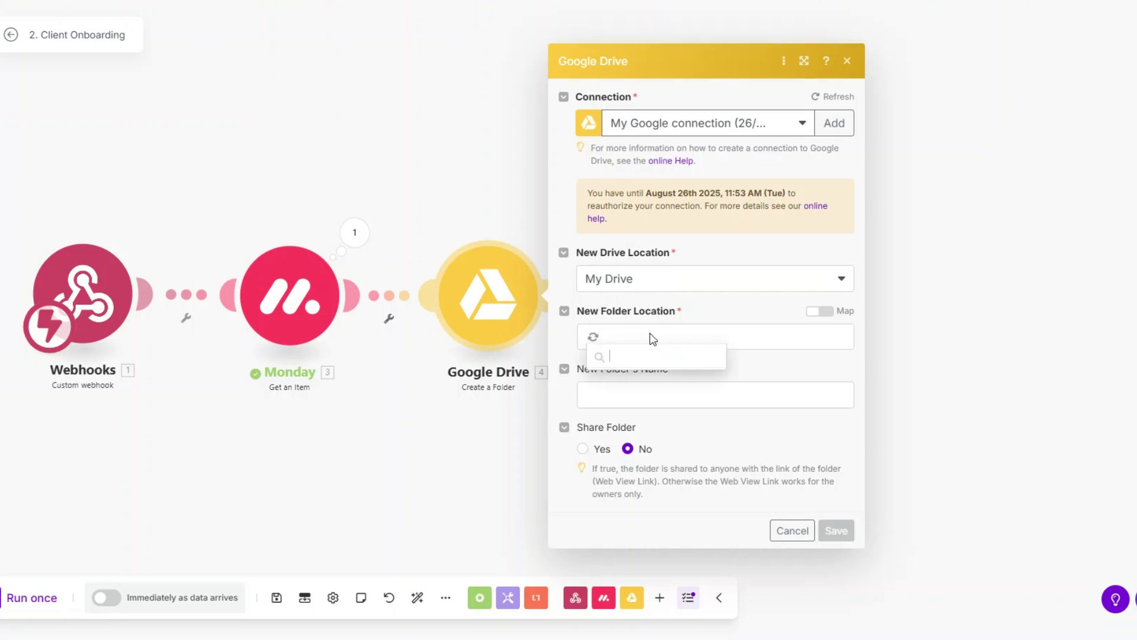
click(633, 356)
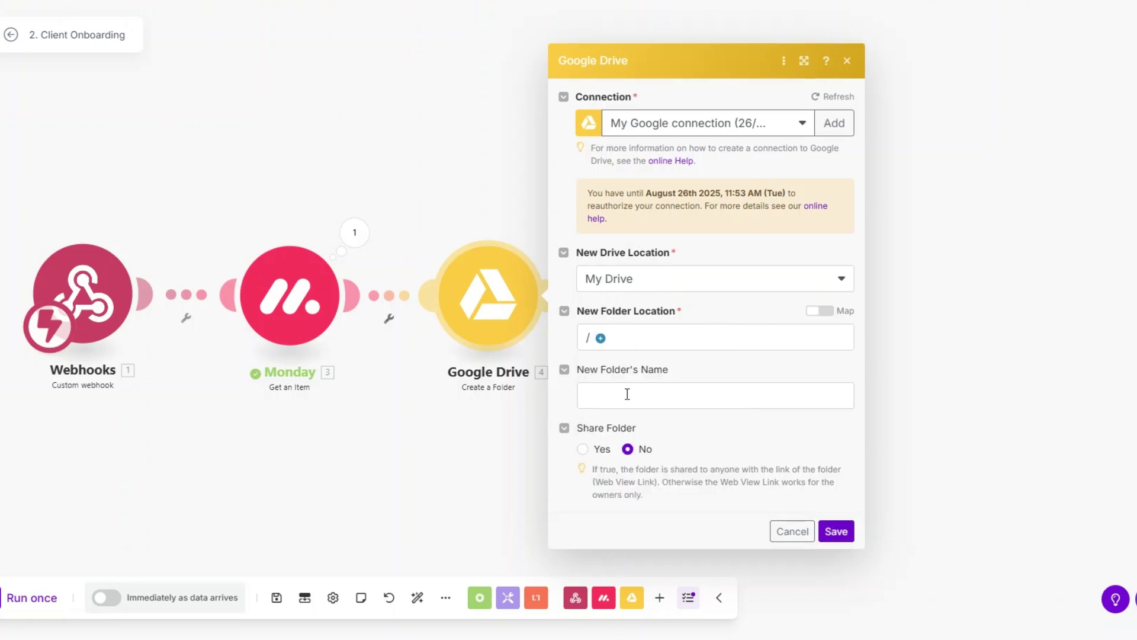
click(627, 394)
click(918, 396)
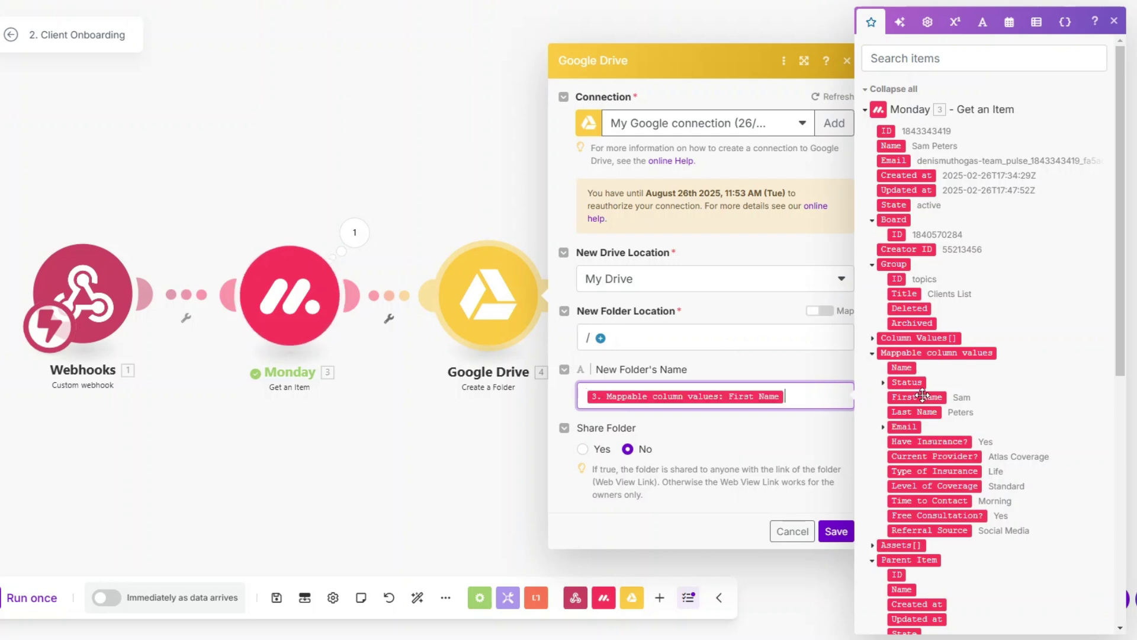
text('s Folder)
click(836, 531)
Rename the Drive step to 'Client Folder' and line it up in the scenario.
right_click(498, 325)
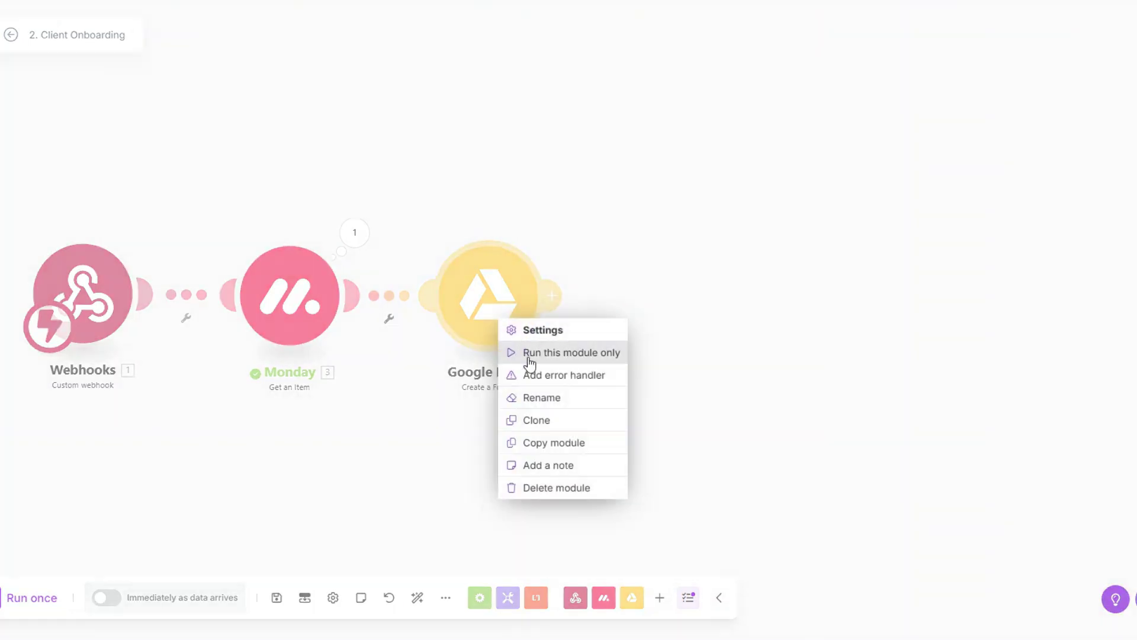
click(541, 398)
text(Client Folder)
key(Return)
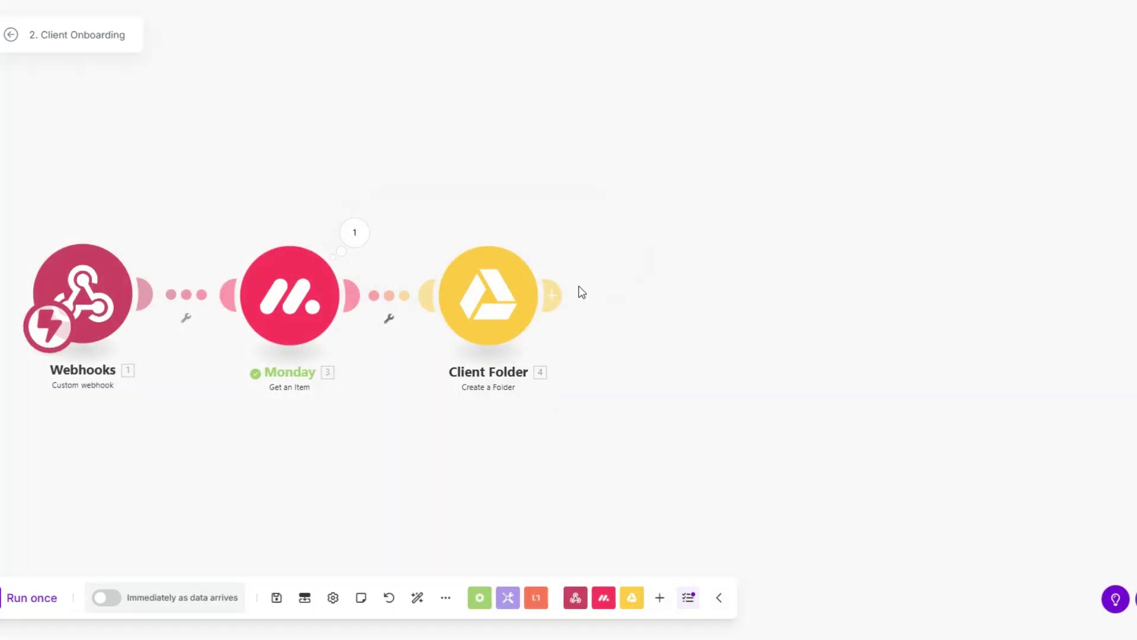
scroll(351, 386, down, 1)
drag(350, 386, 289, 385)
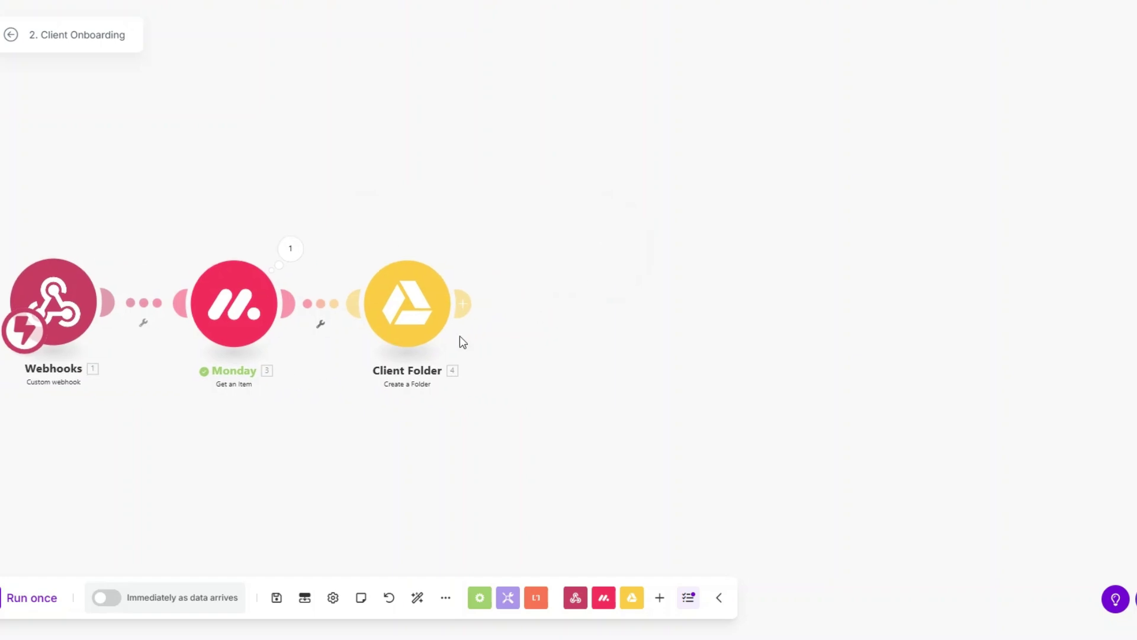
drag(434, 321, 431, 325)
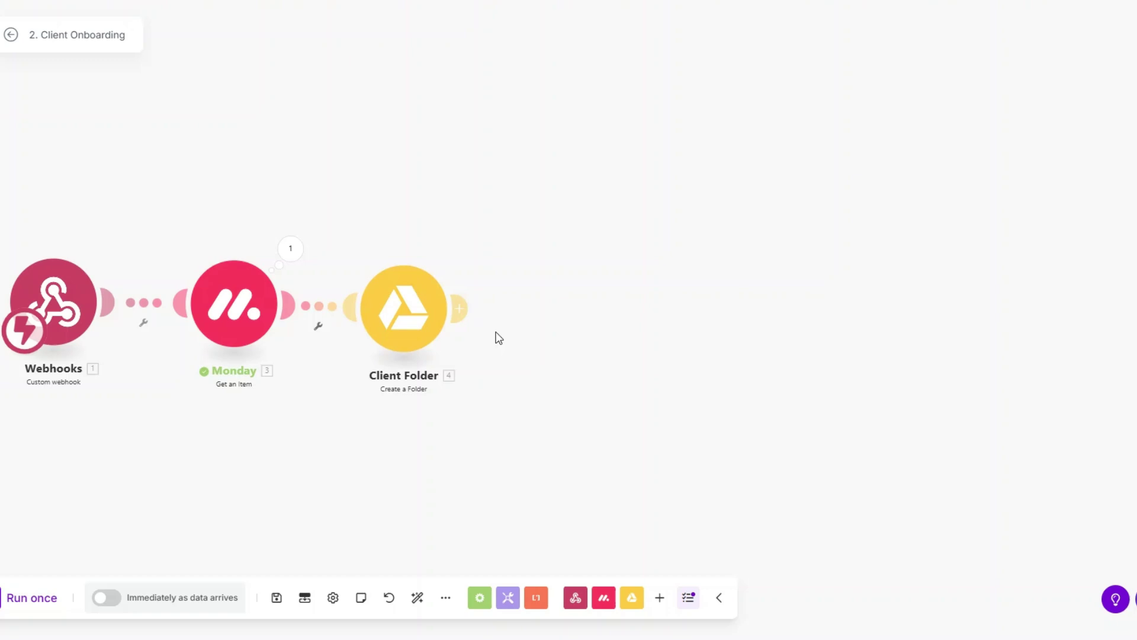
Add a Google Drive Search for Files/Folders step in the Files folder, retrieving files and folders.
click(564, 311)
click(703, 273)
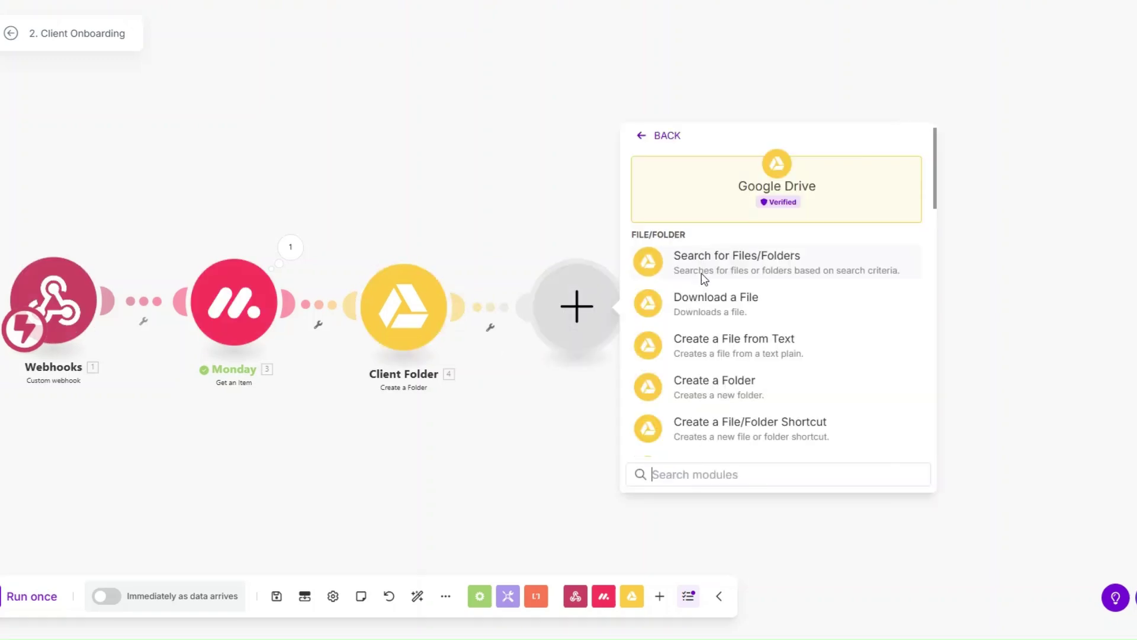
click(723, 266)
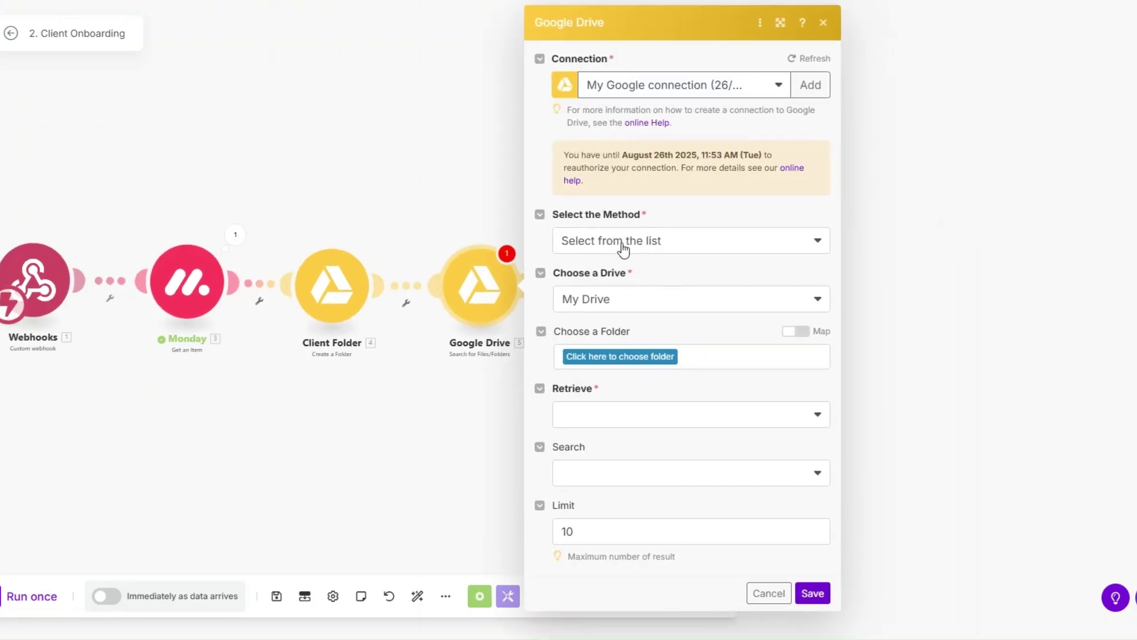
click(596, 357)
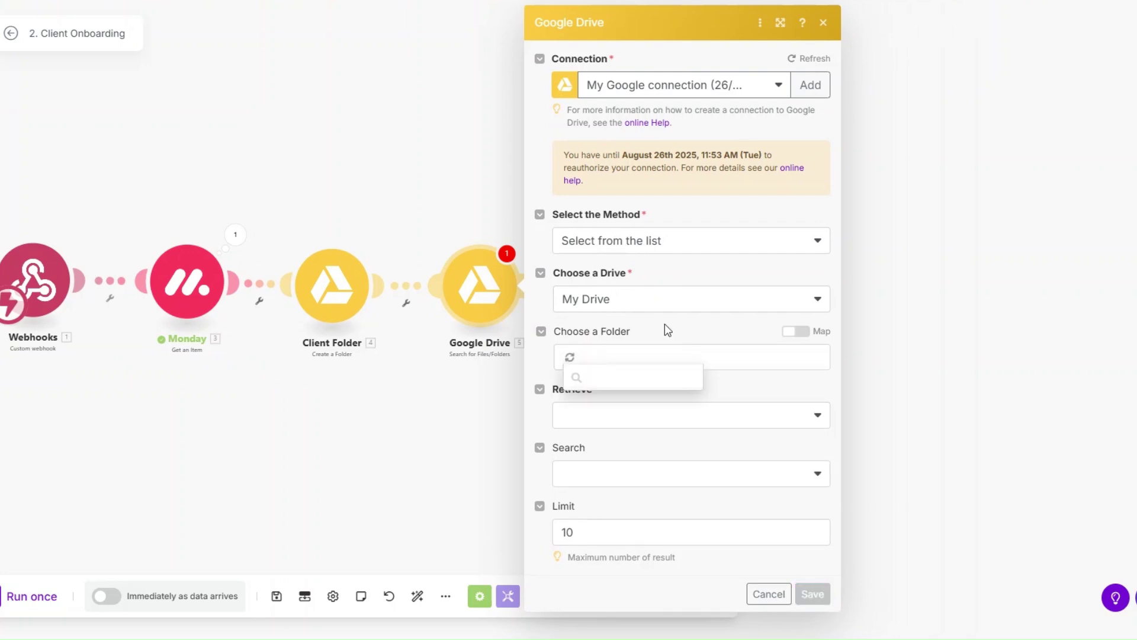
click(606, 474)
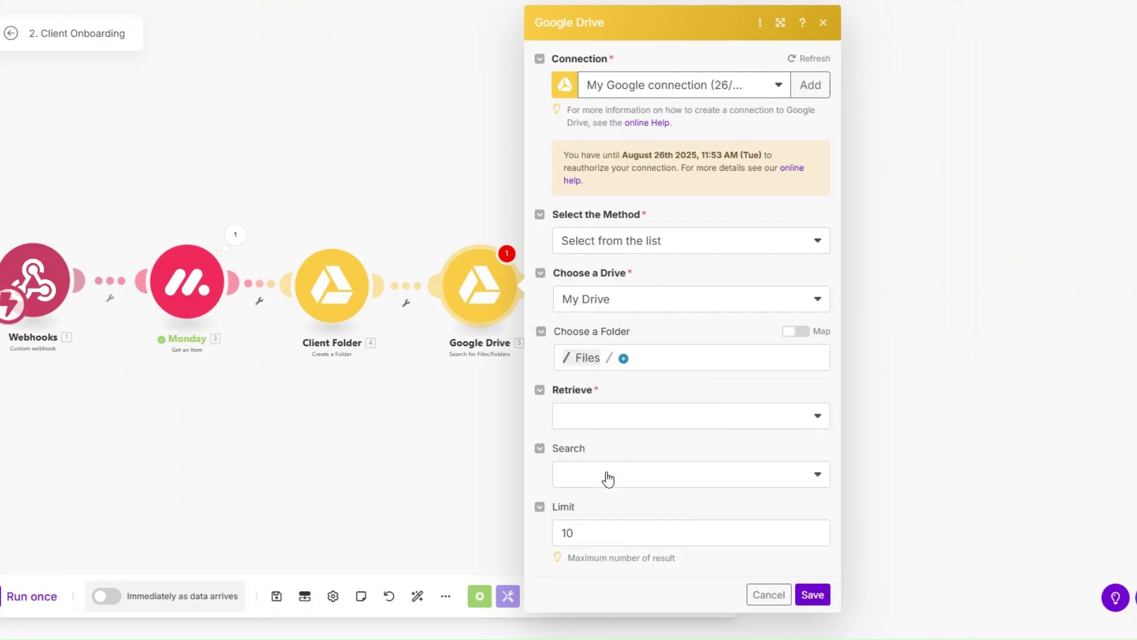
click(599, 428)
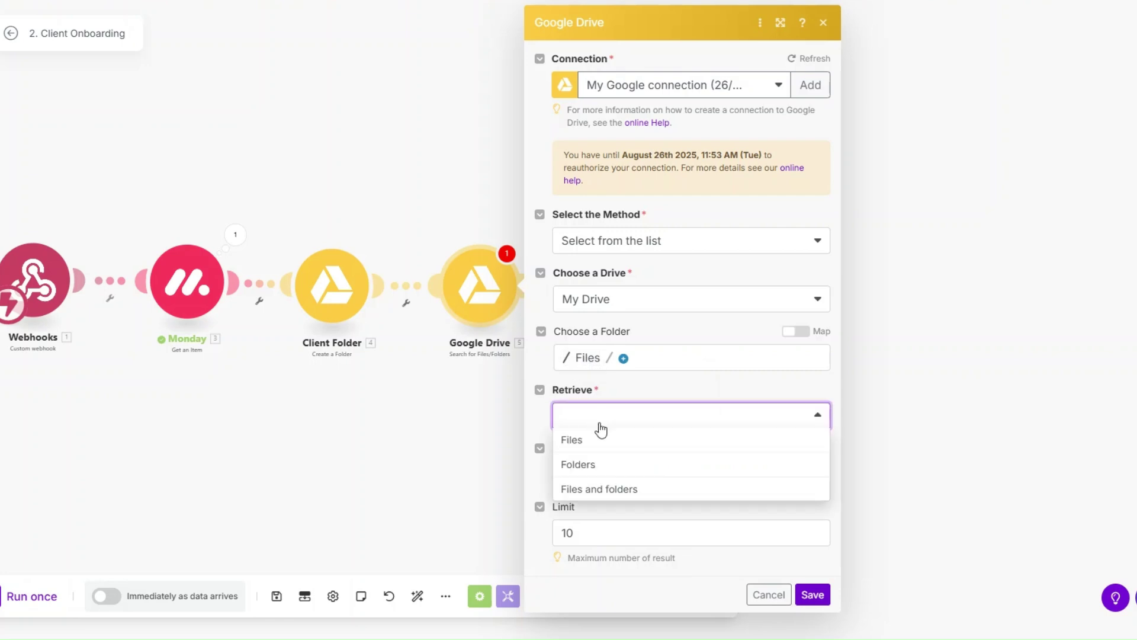
click(601, 489)
Set a fulltext search for 'onboarding checklist', adjust the maximum results, and save.
click(642, 484)
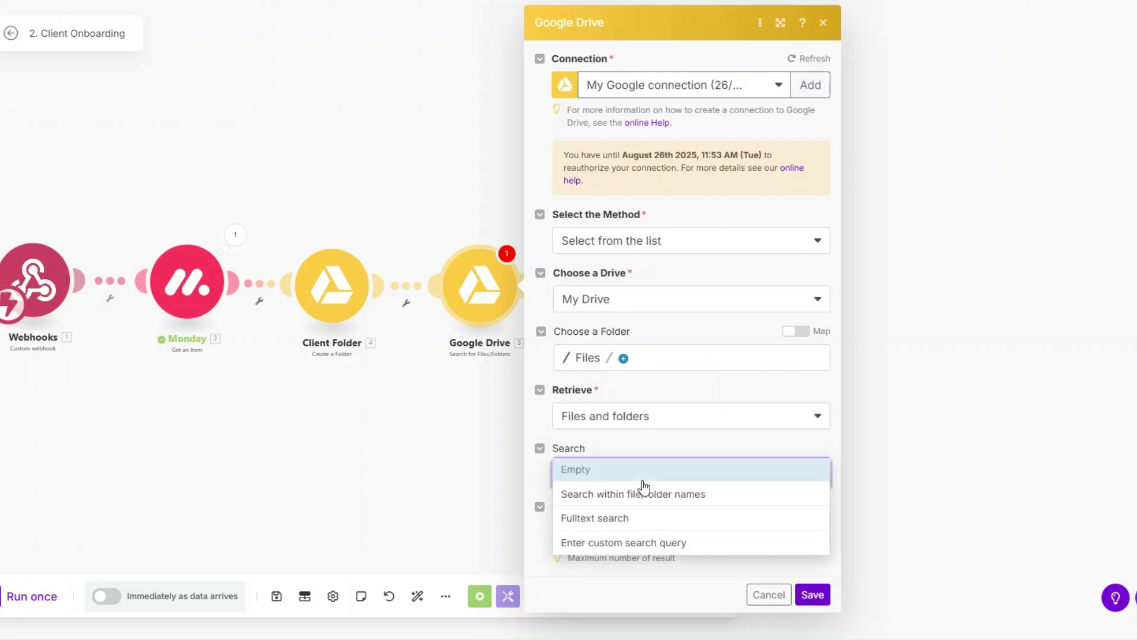
click(640, 518)
click(585, 535)
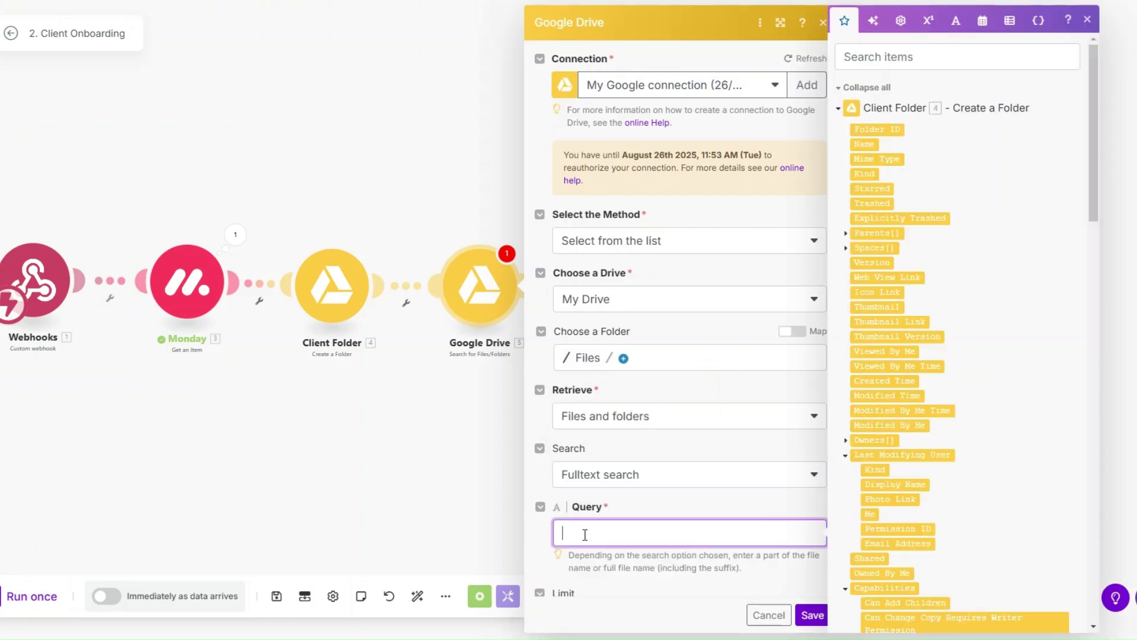
text(onboarding checklist)
scroll(585, 535, down, 1)
click(610, 556)
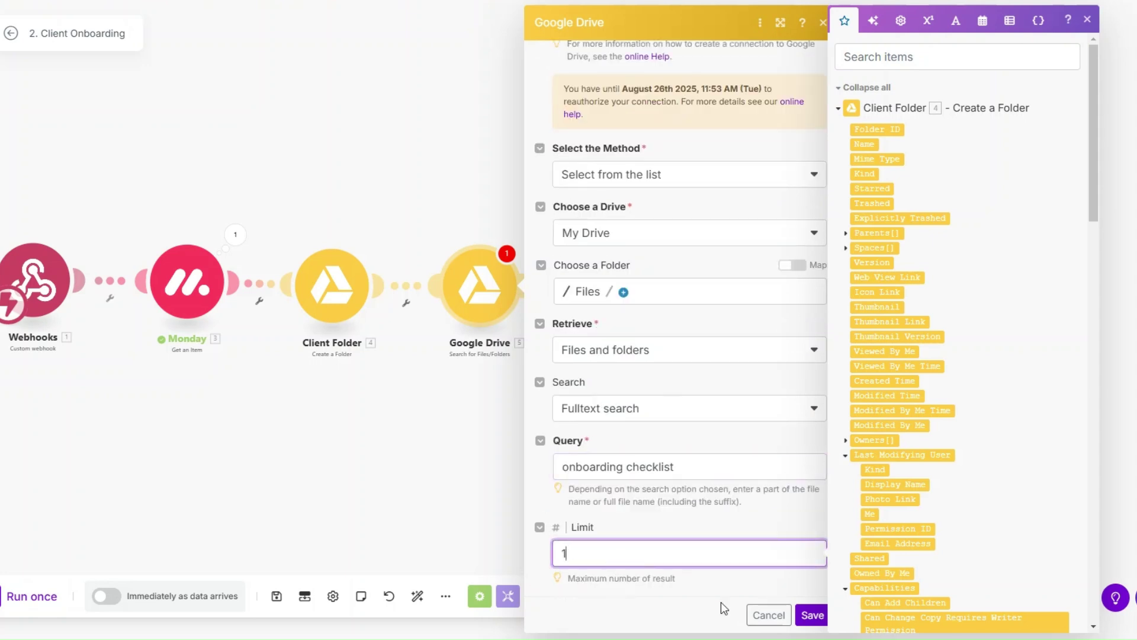
click(813, 615)
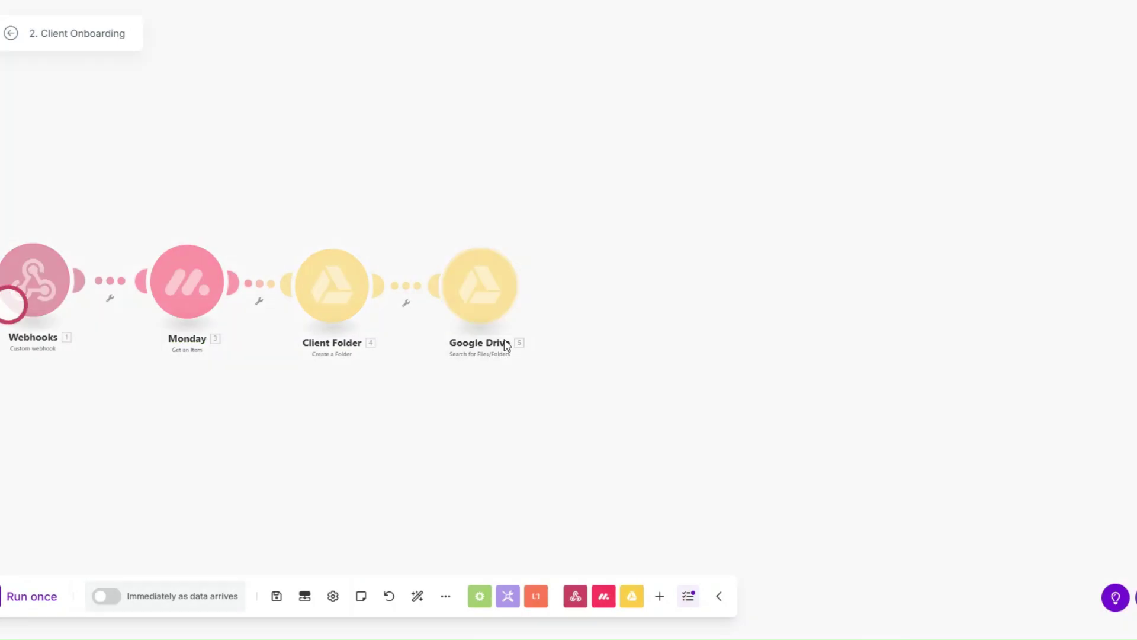
Check the search output for the found onboarding checklist file.
scroll(332, 388, down, 2)
click(890, 253)
drag(534, 415, 313, 369)
scroll(769, 422, down, 2)
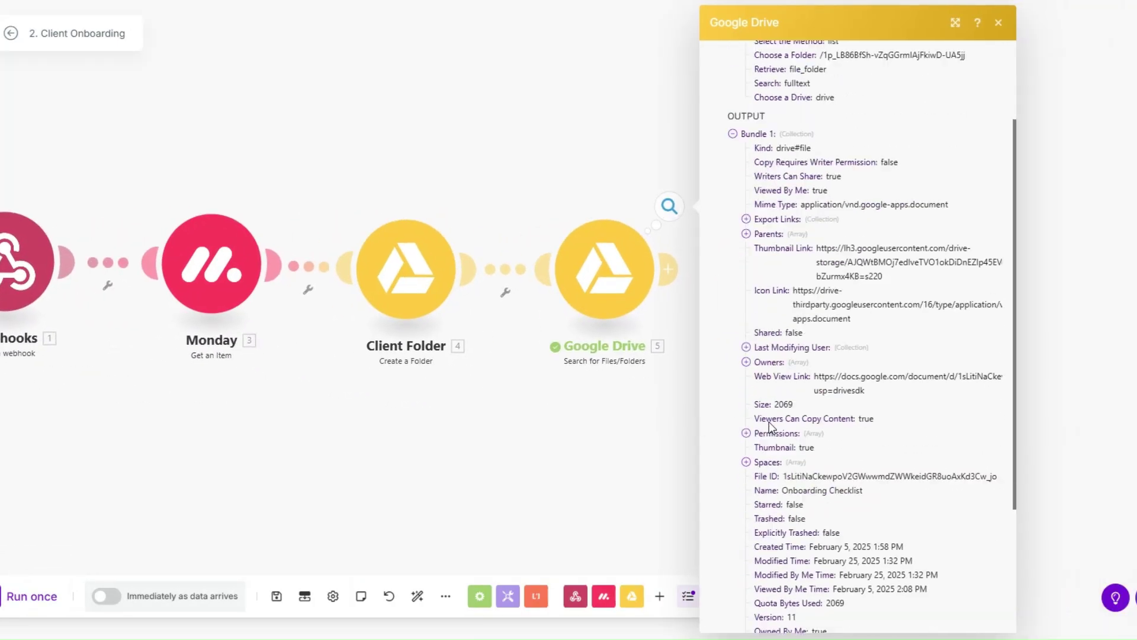
drag(782, 470, 859, 470)
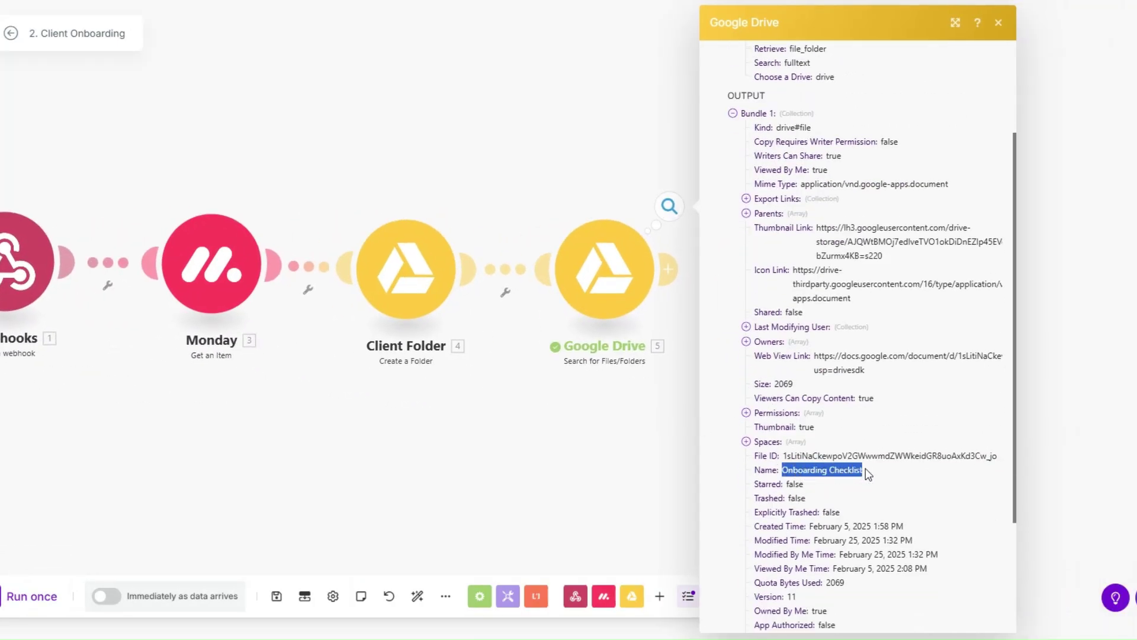
Rename the search module 'Onboarding Checklist' and start a new module after it.
right_click(612, 284)
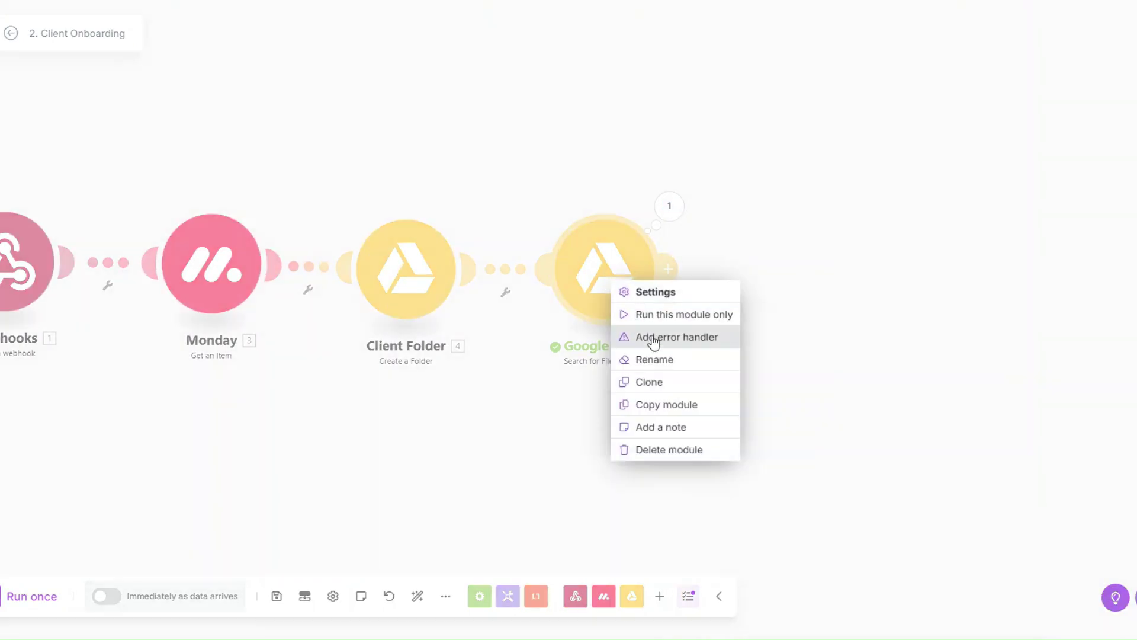
click(657, 361)
text(Onboarding Checklist)
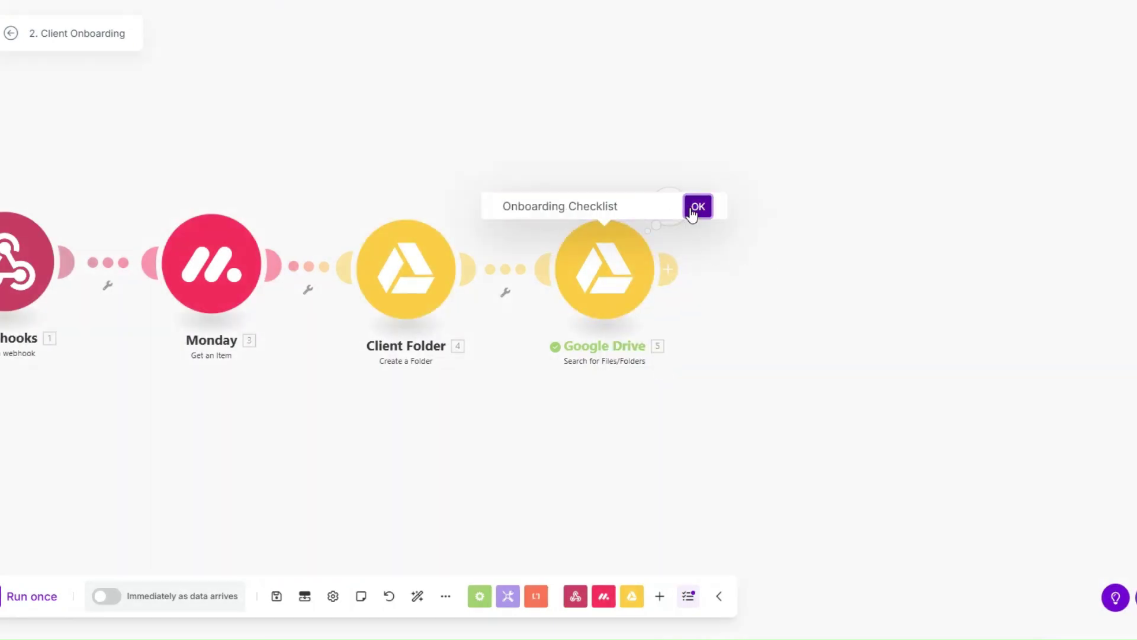
click(698, 206)
scroll(431, 431, down, 2)
drag(430, 431, 331, 444)
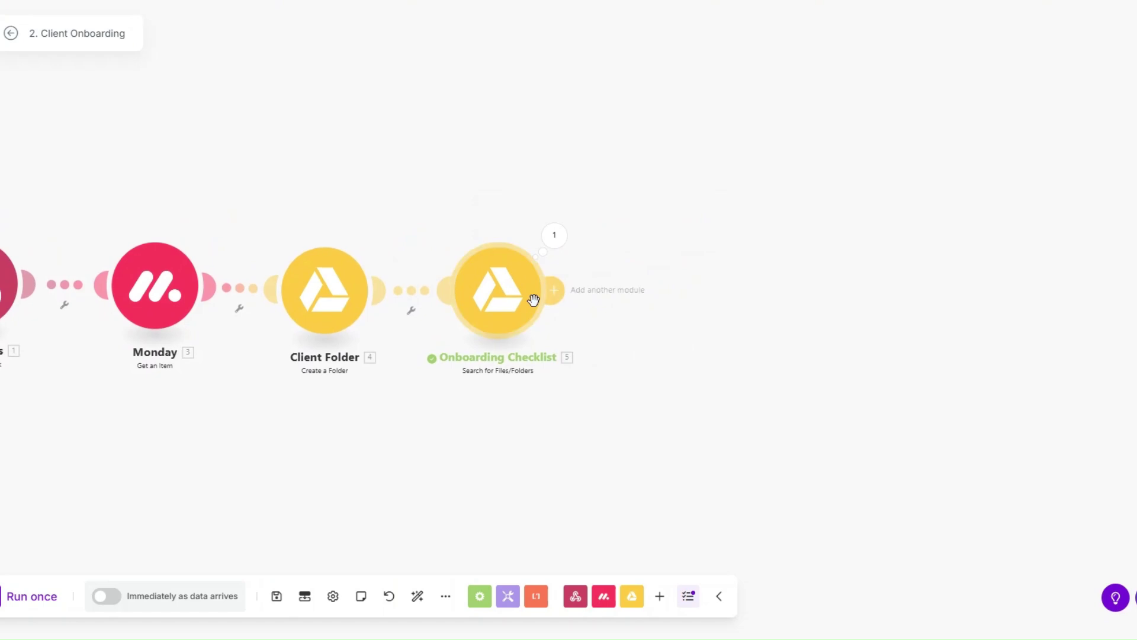
click(554, 291)
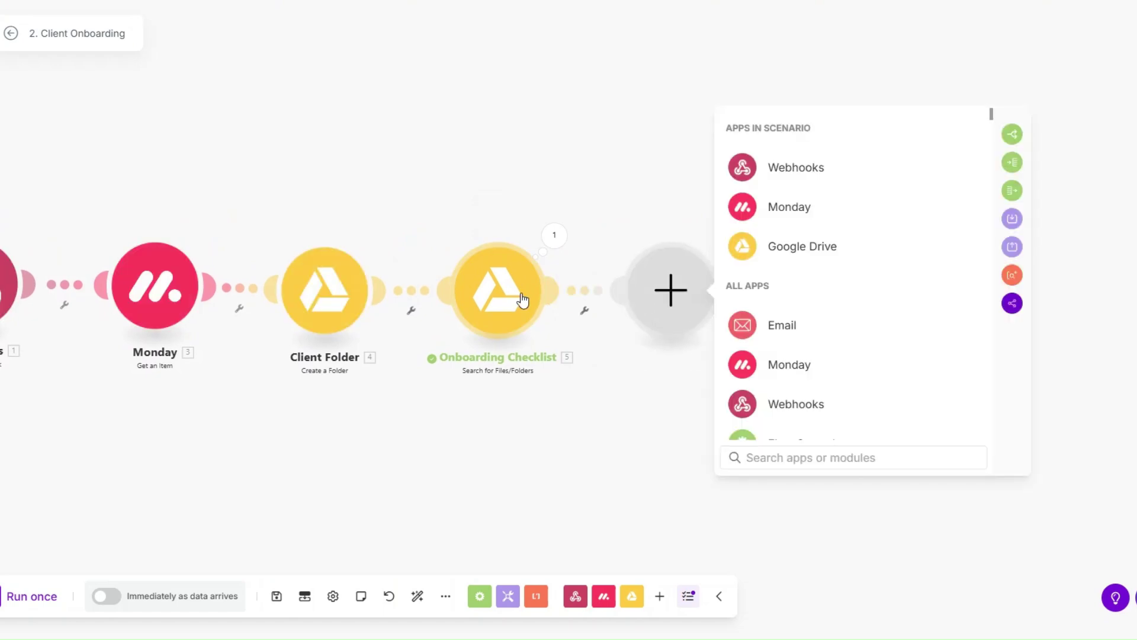
Add a Google Drive Get a Share Link step for the Onboarding Checklist file, shared with Anyone.
click(787, 252)
scroll(817, 340, down, 5)
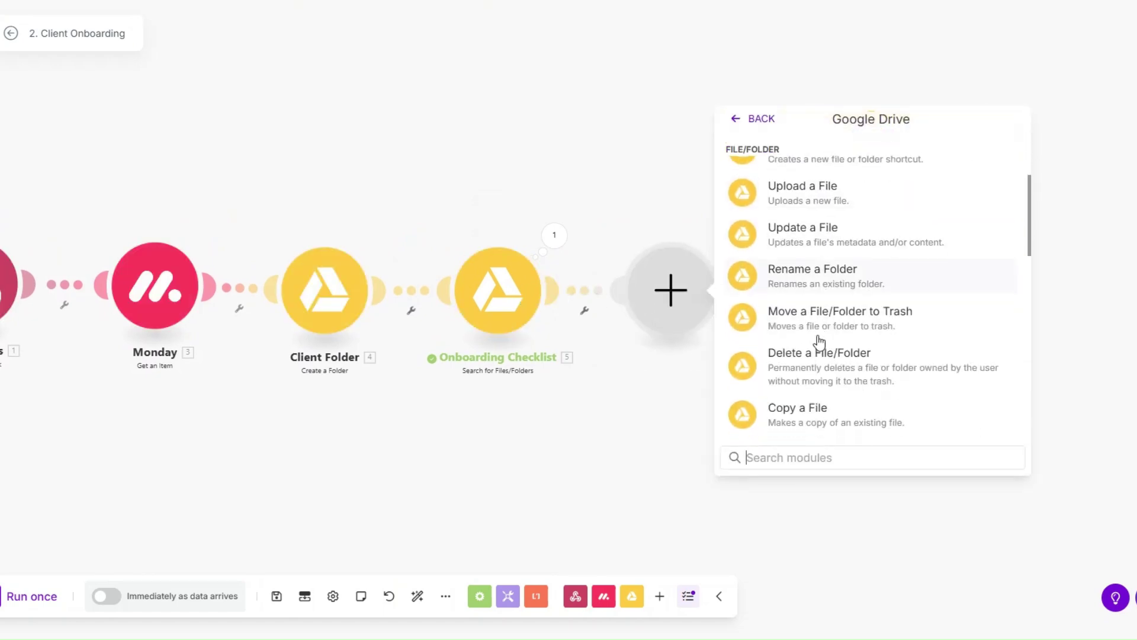
scroll(819, 342, down, 3)
click(818, 364)
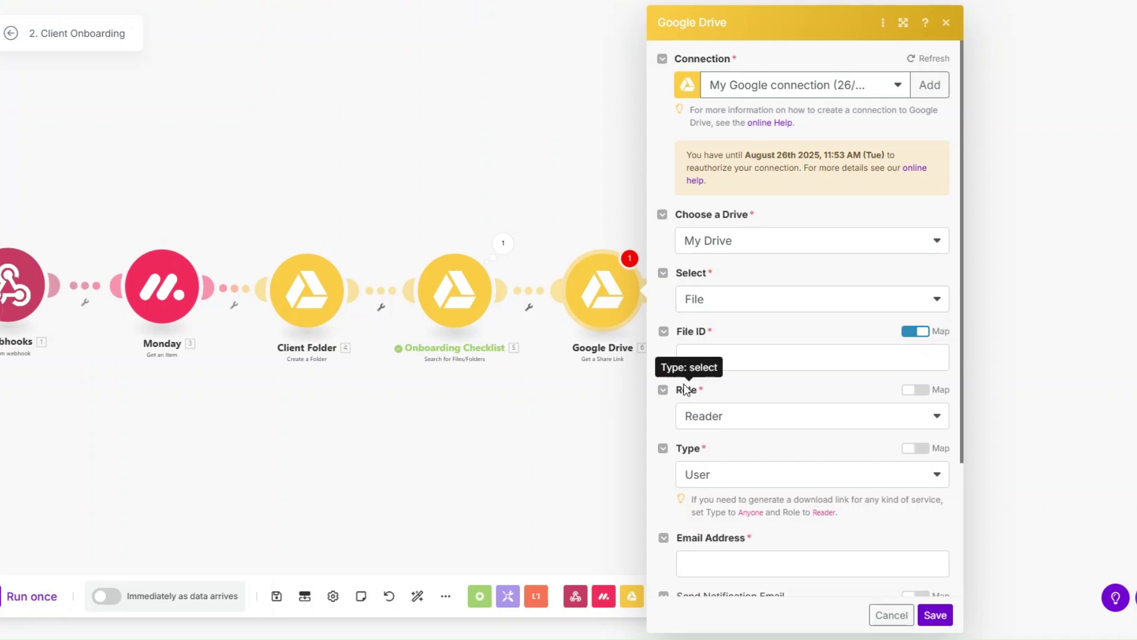
click(617, 361)
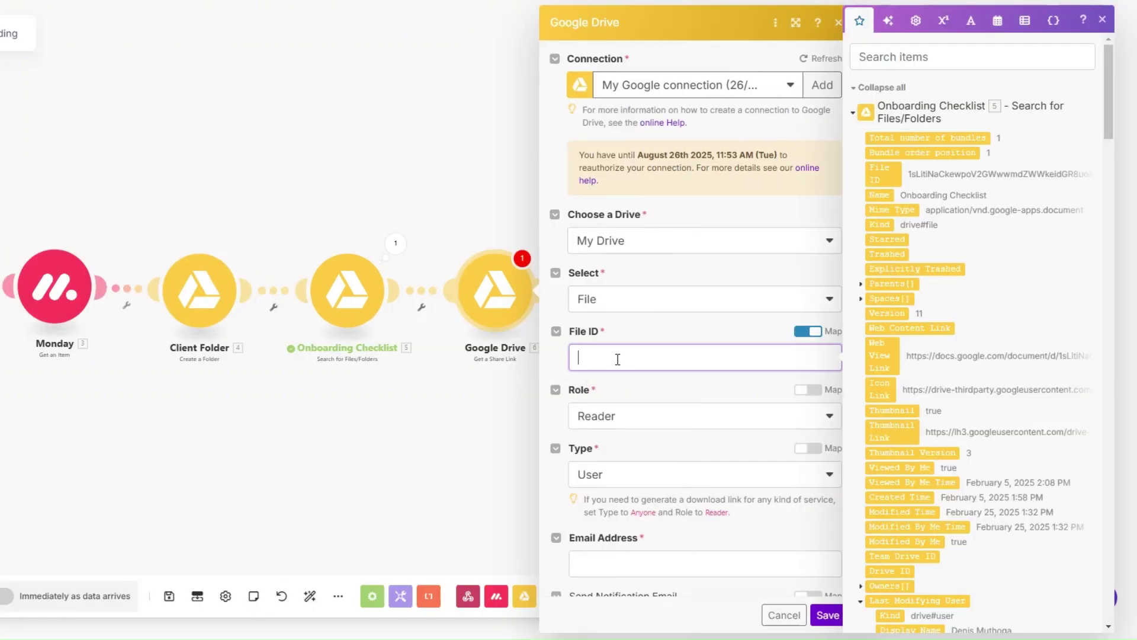
click(881, 174)
scroll(661, 389, down, 3)
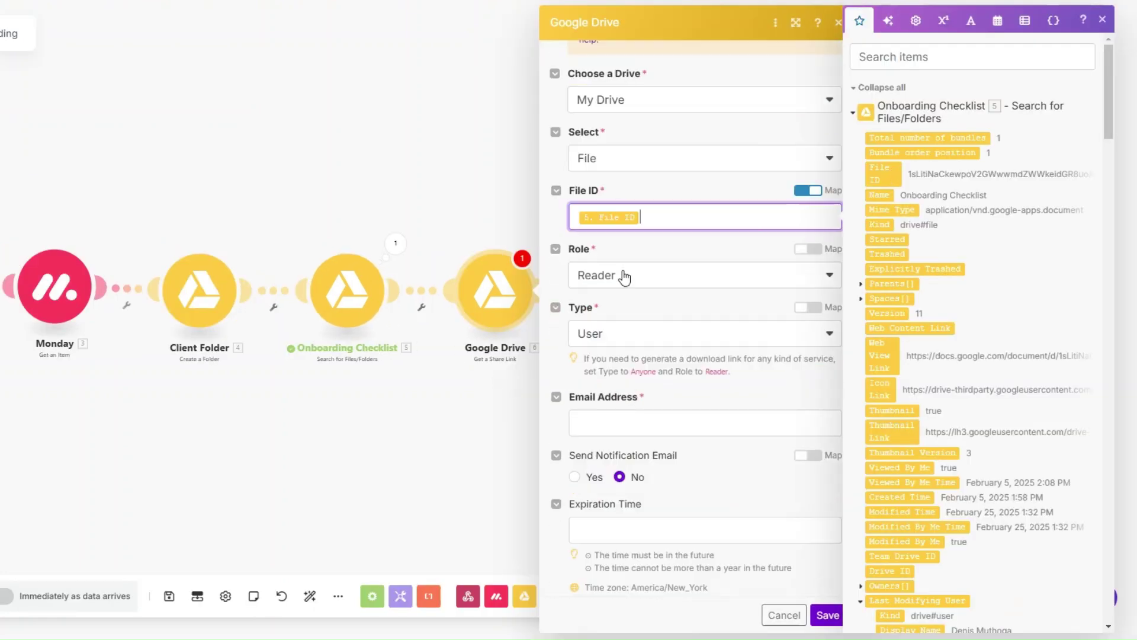
click(611, 332)
click(636, 439)
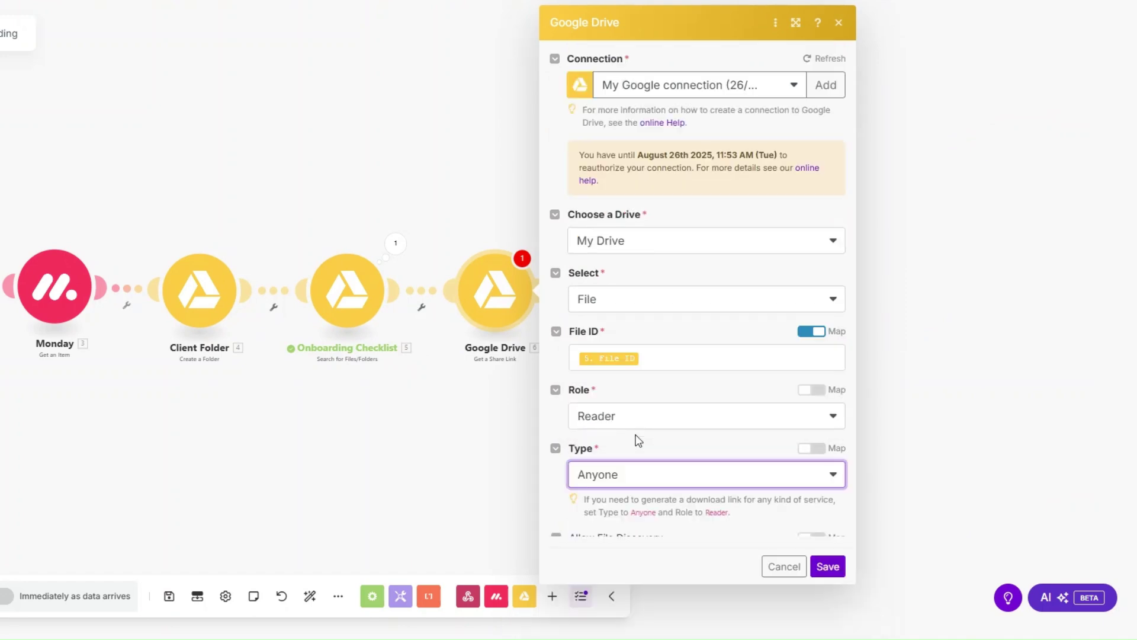
click(828, 597)
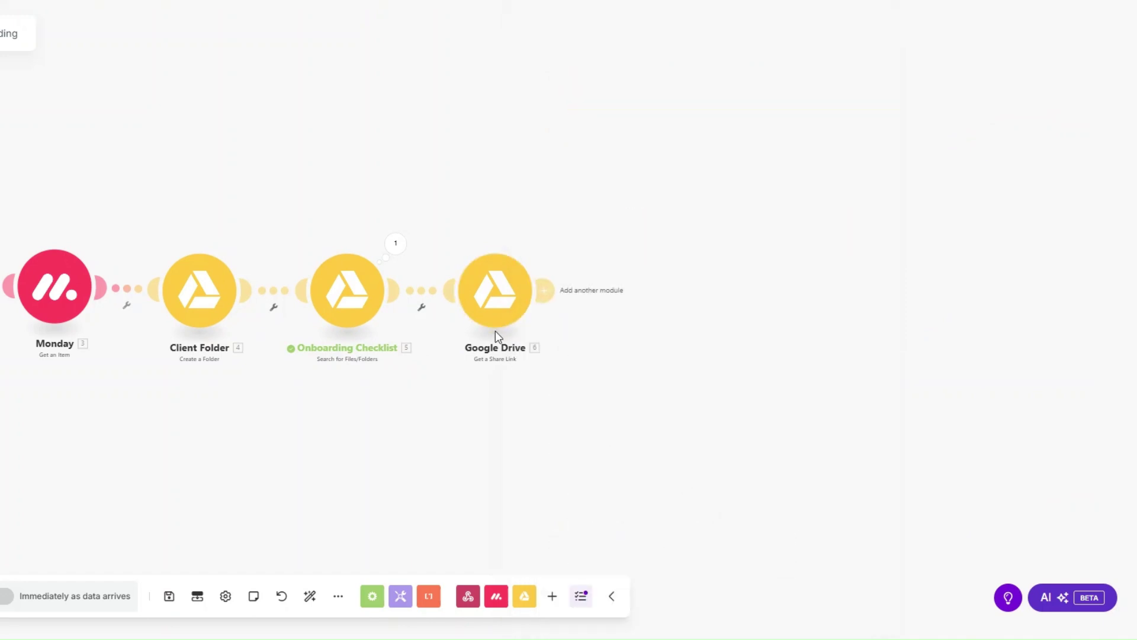
Rename the share step 'Onboarding Checklist Link' and start another module after it.
right_click(493, 299)
click(543, 377)
text(Onboarding Checklist)
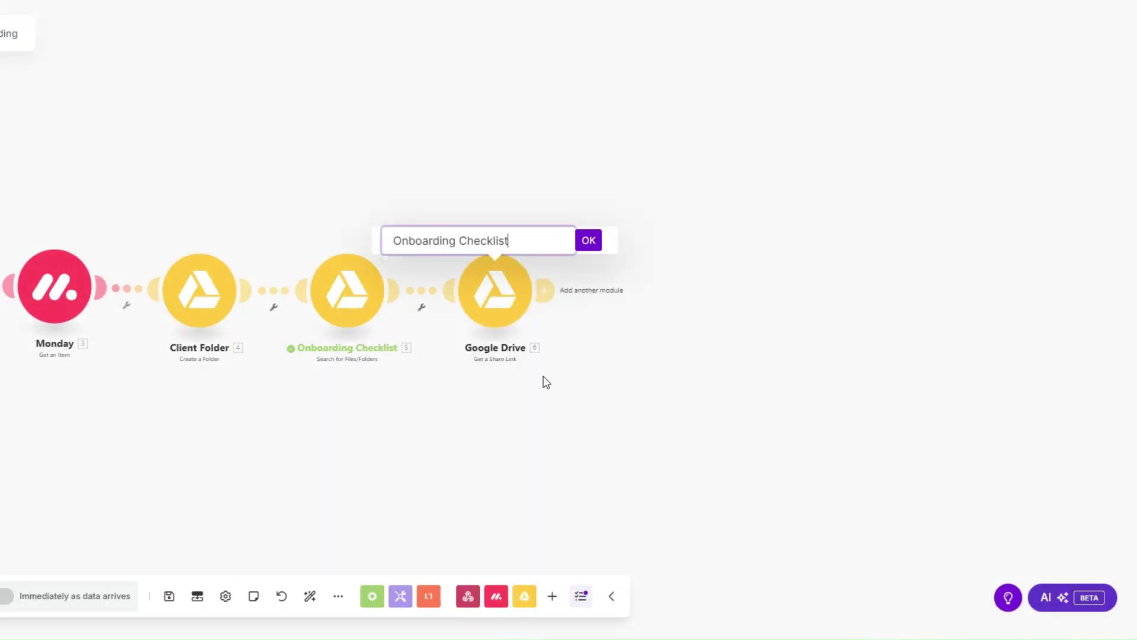
text(Link)
click(589, 241)
drag(434, 397, 455, 408)
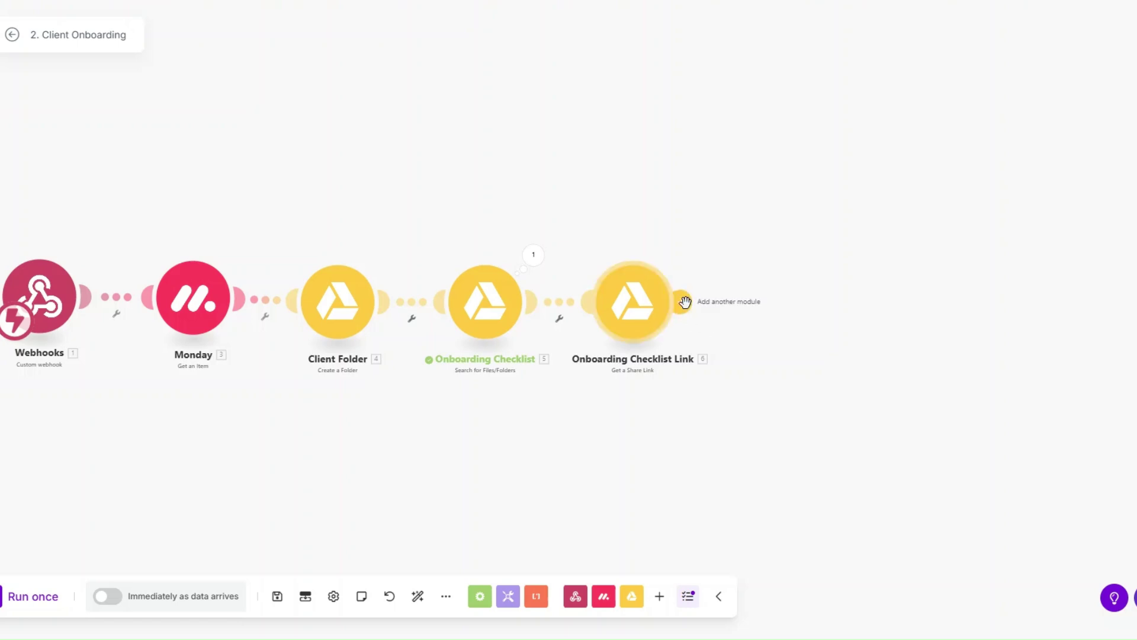
click(681, 302)
Add a PandaDoc Create a Document step, dismissing the new-connection form.
text(panda)
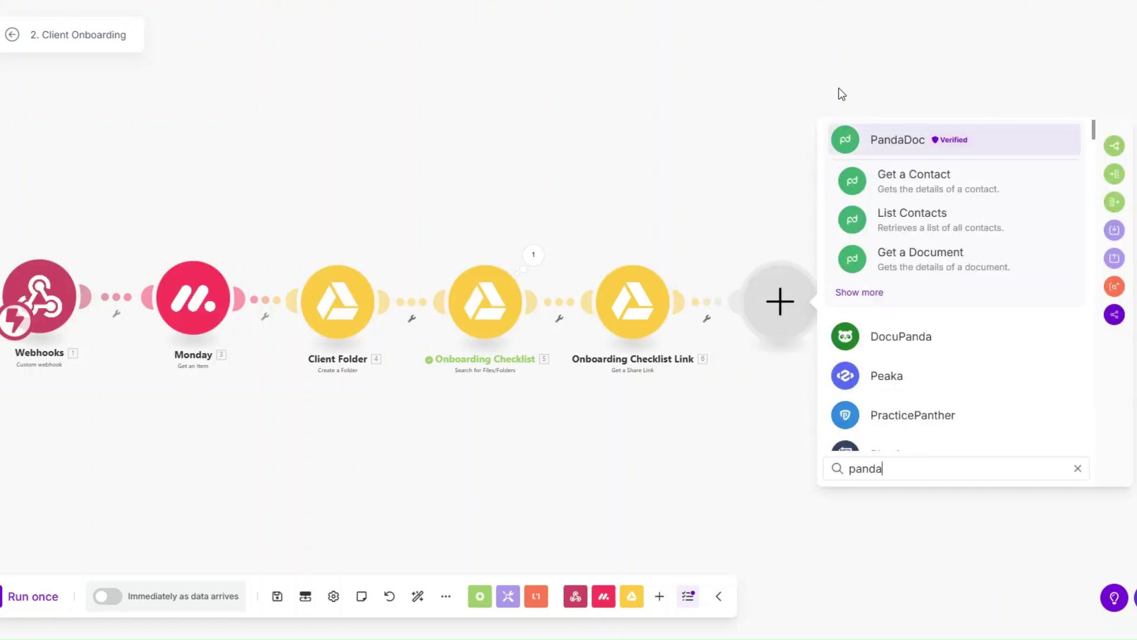
click(895, 147)
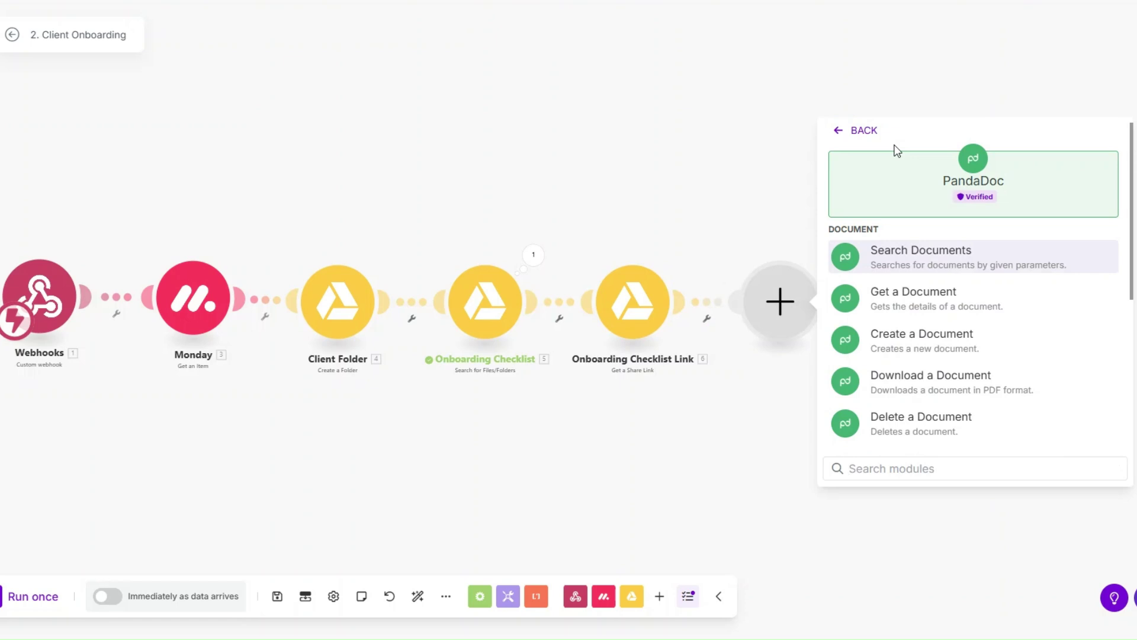
click(922, 336)
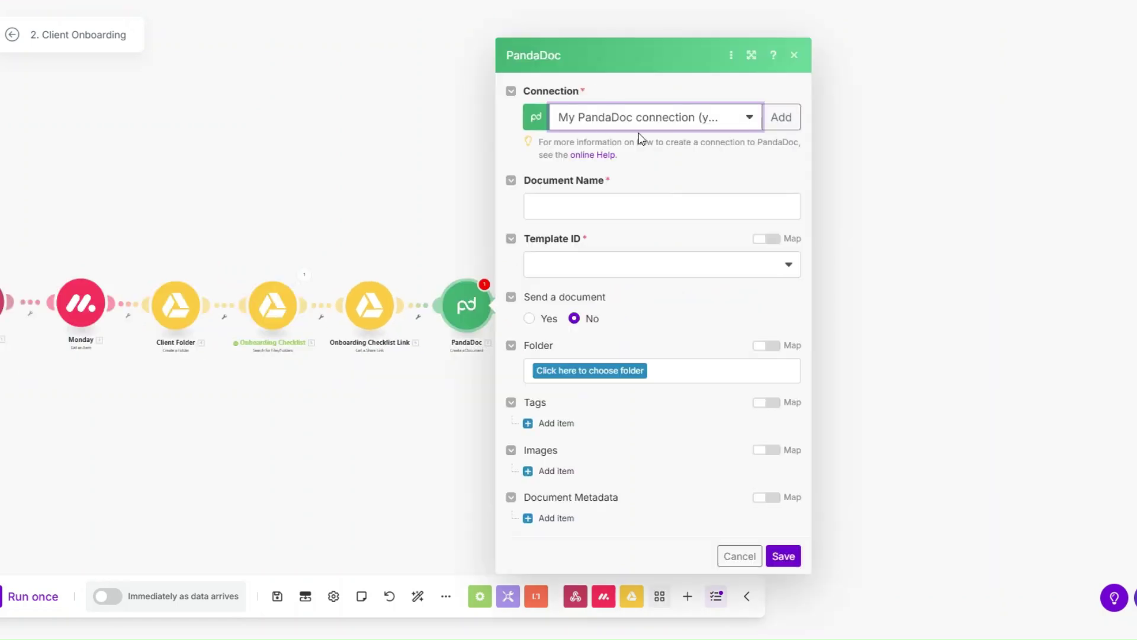
click(772, 115)
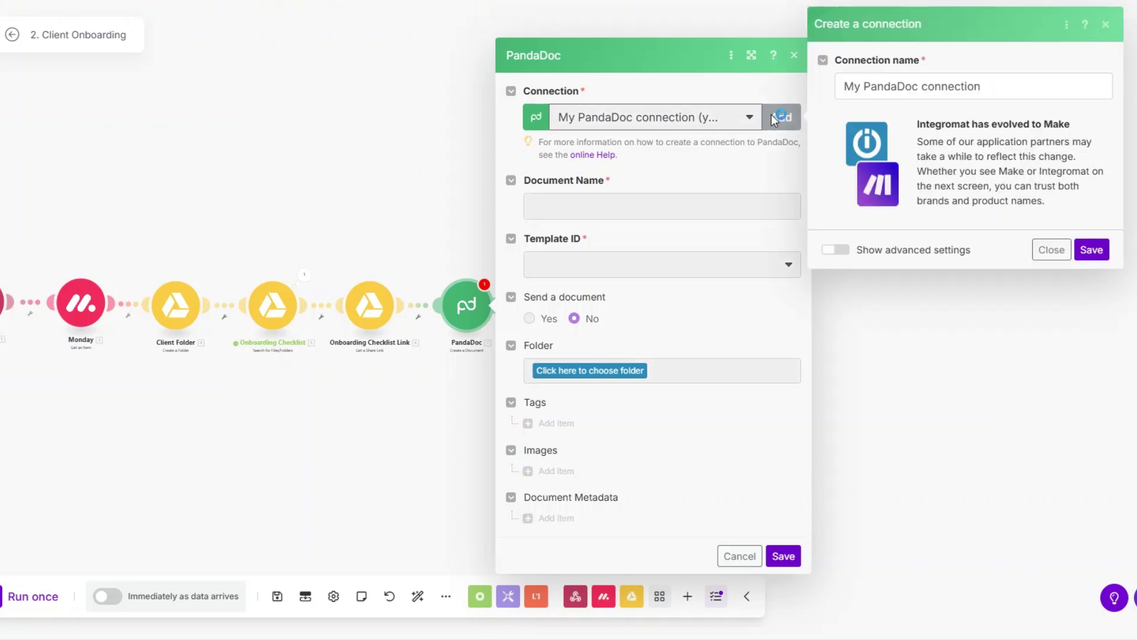
drag(989, 85, 831, 91)
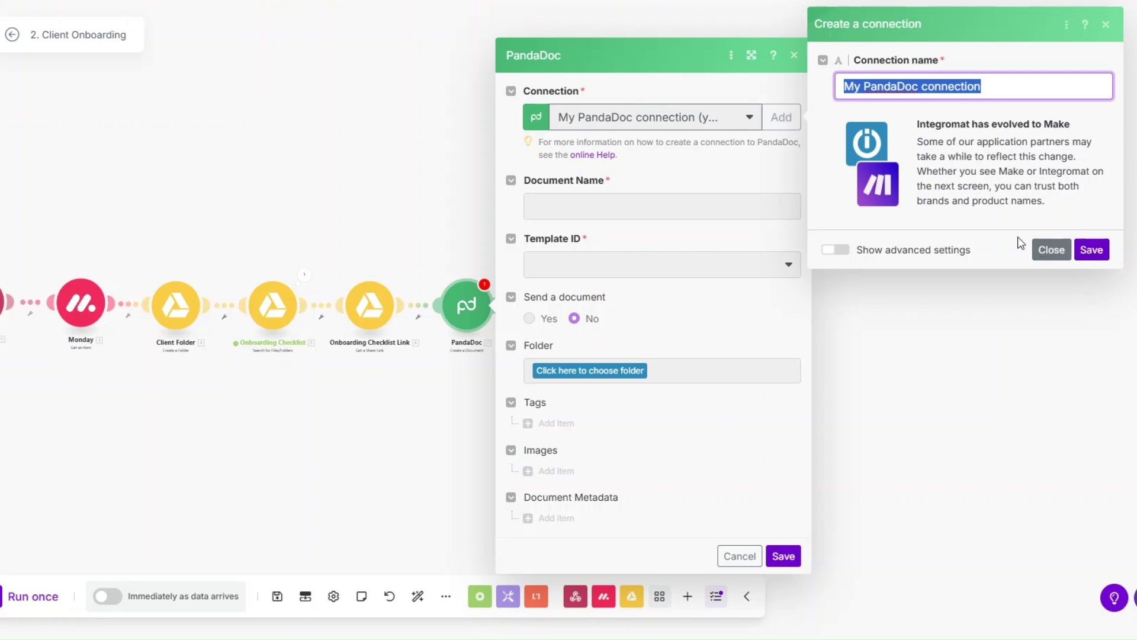
click(1045, 249)
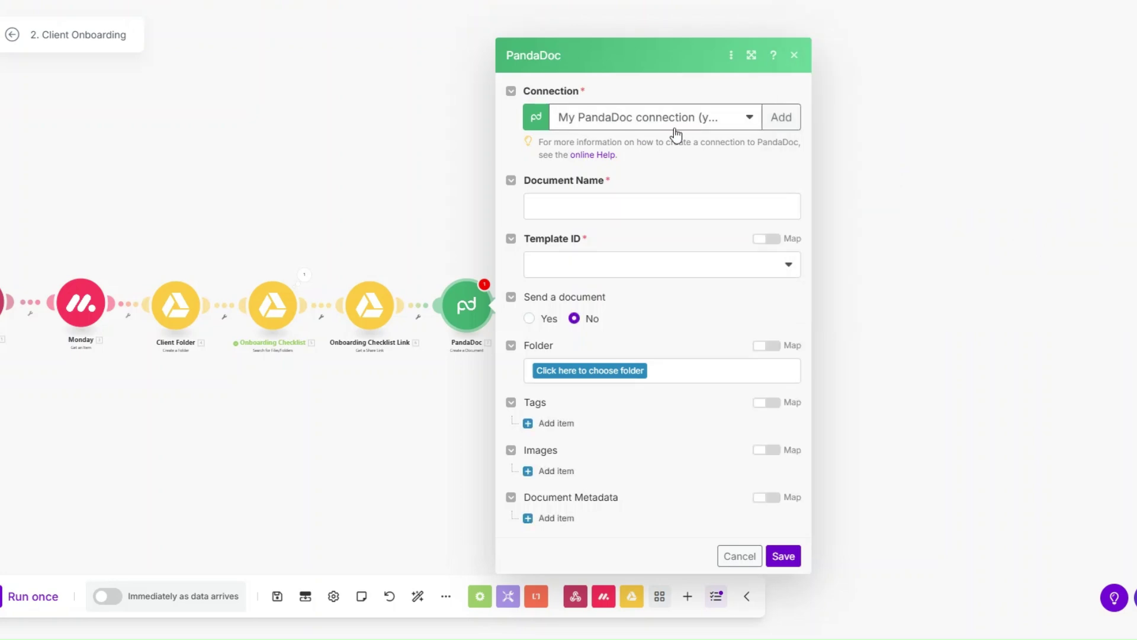
Set Document Name to the client's First Name followed by 's Contract; the template list is empty.
click(612, 204)
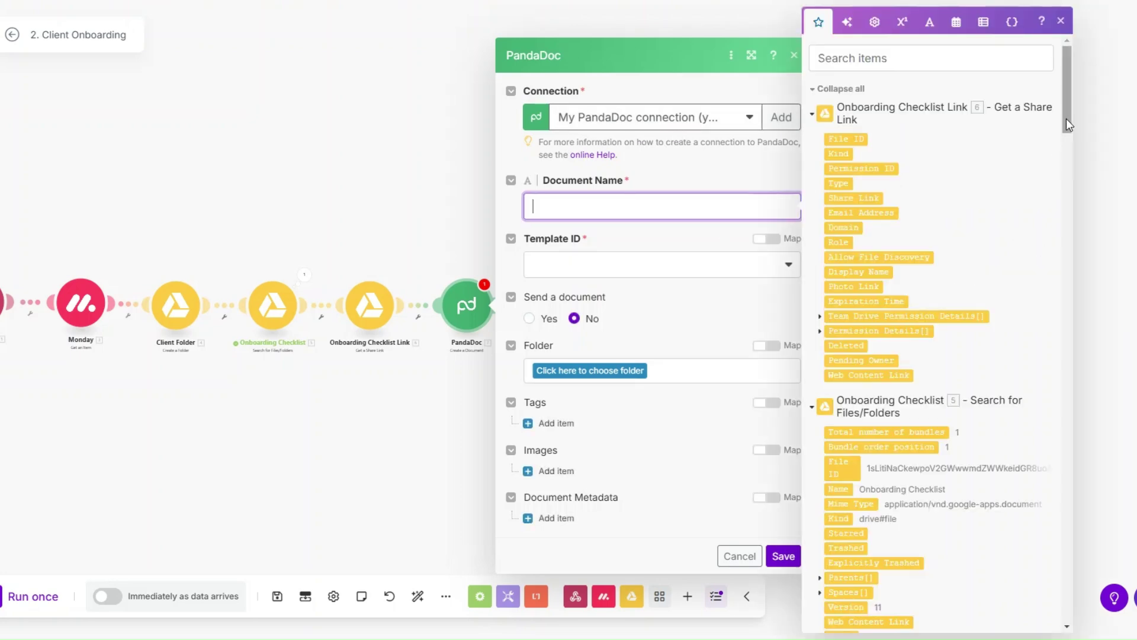
drag(1068, 125, 1058, 553)
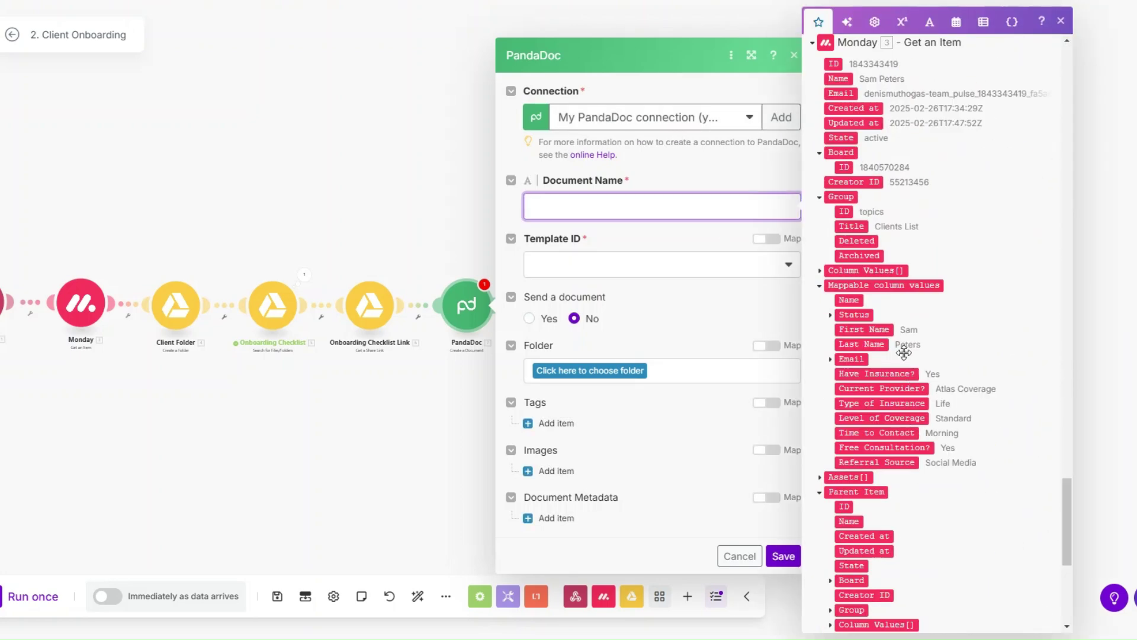
click(887, 329)
text(')
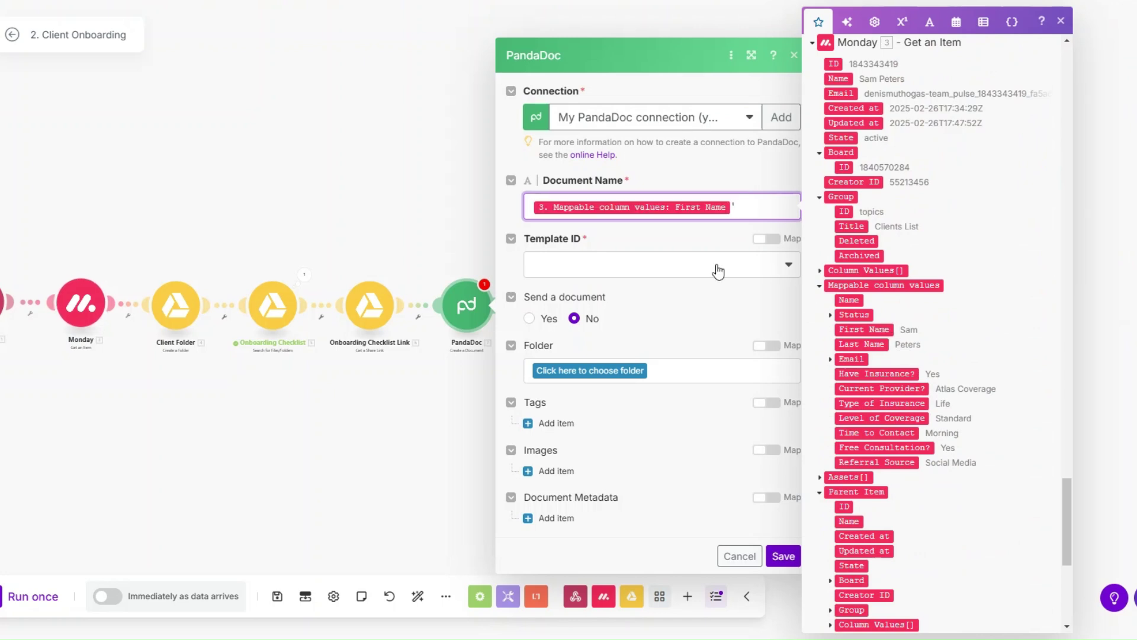
text(s Contract)
click(717, 266)
click(697, 233)
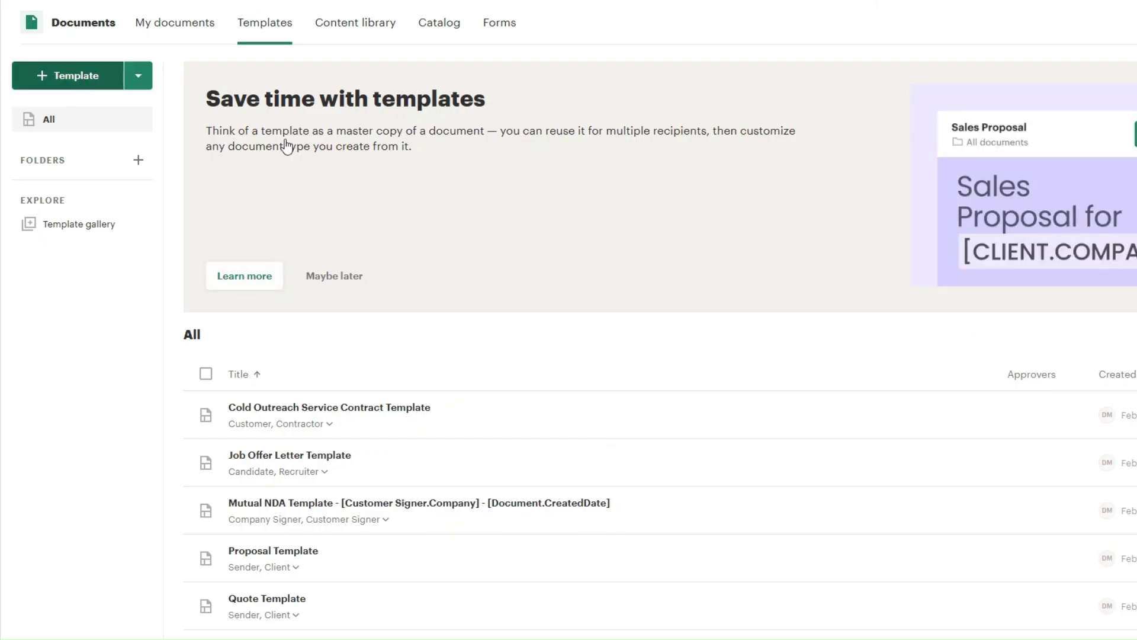
Search the Create a template dialog for 'contract' templates.
text(c)
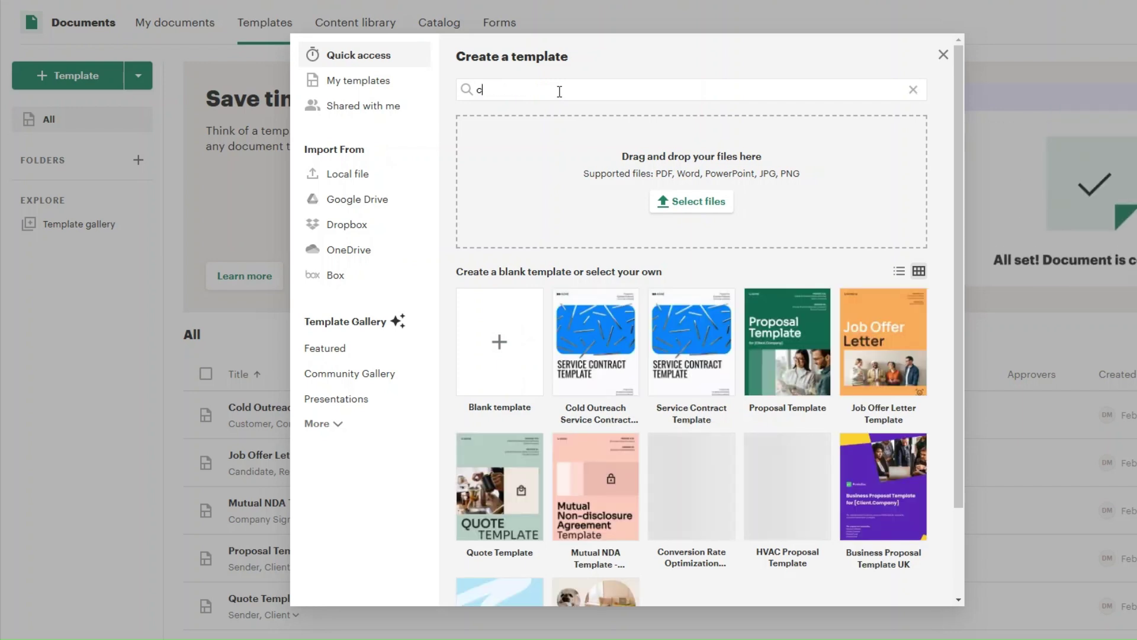
text(on)
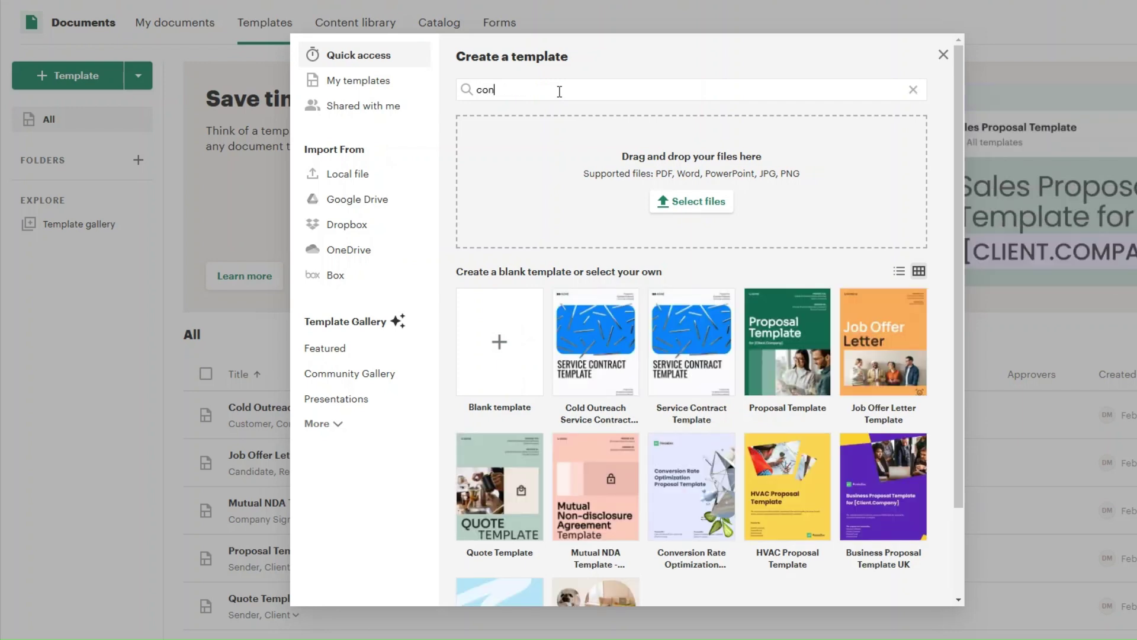
text(tract)
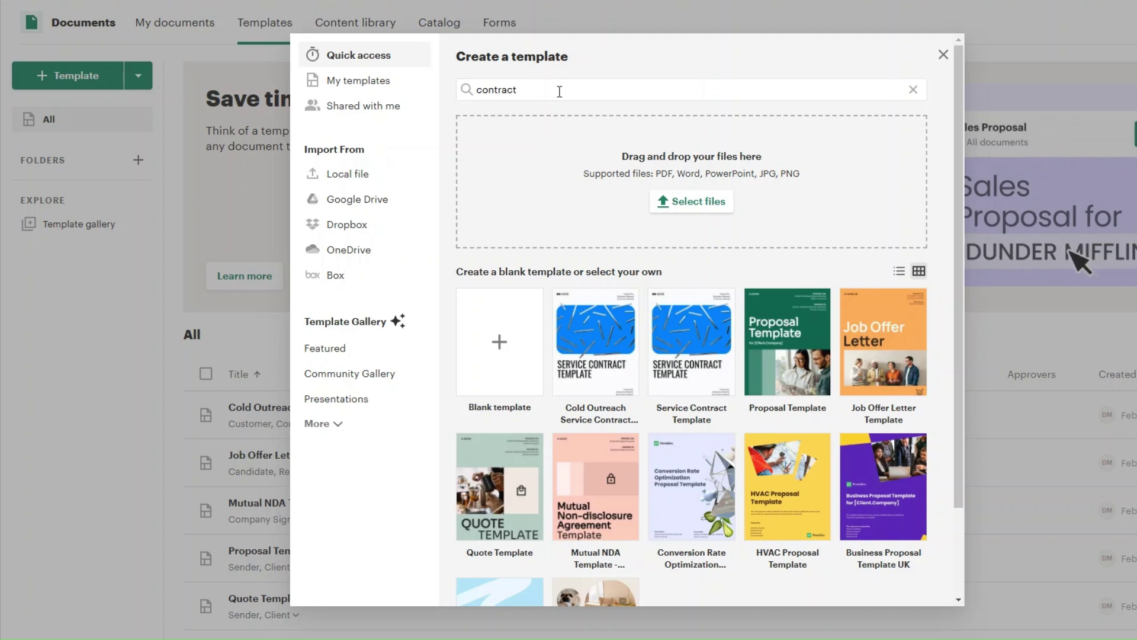
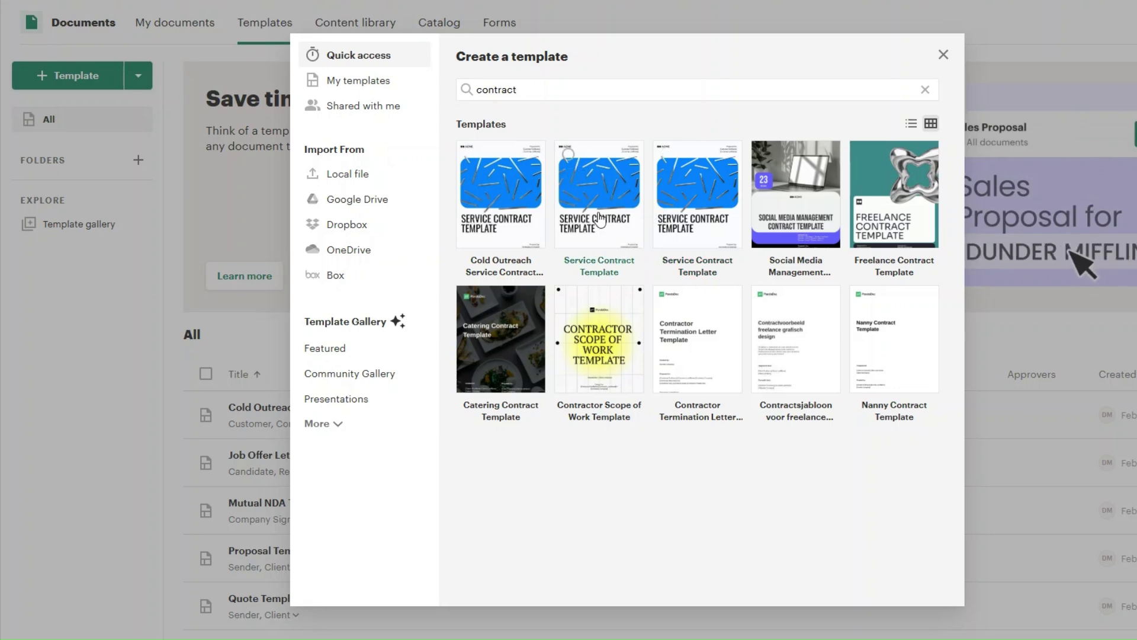
Add the Service Contract Template from the 'contract' search results as a new template.
click(568, 155)
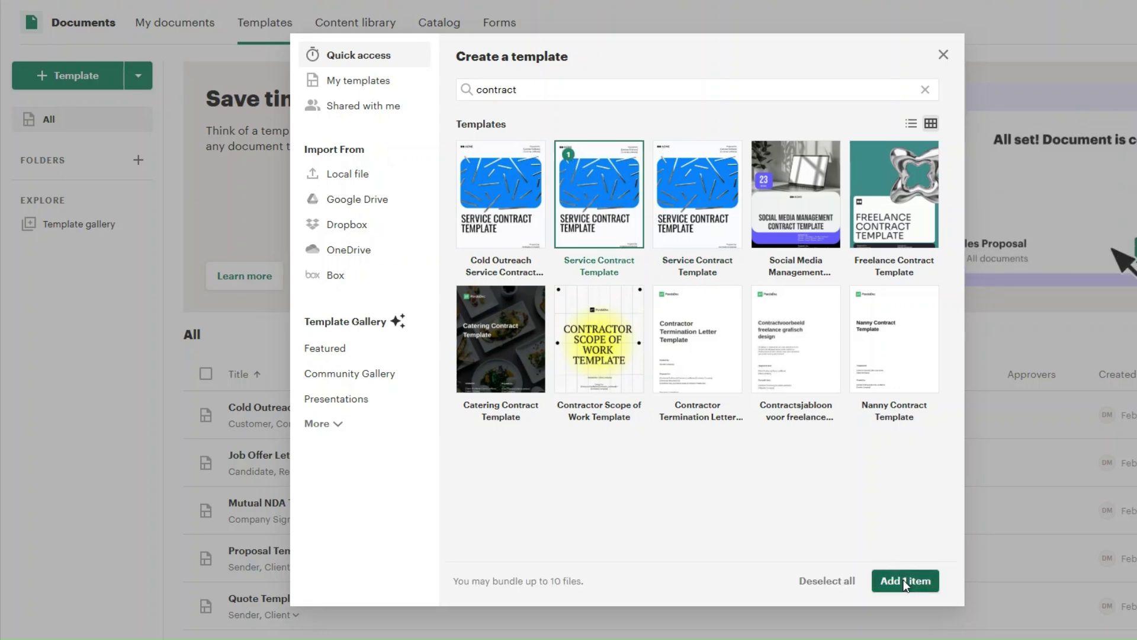
click(905, 584)
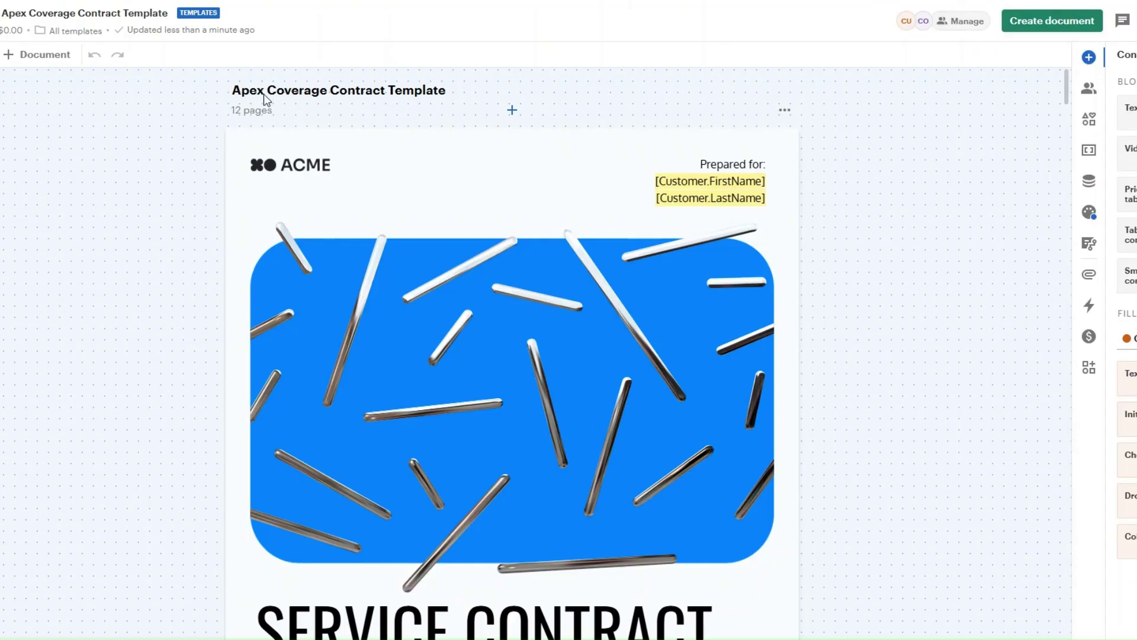
Scroll through the Apex Coverage Contract Template to review its contents.
scroll(861, 265, down, 2)
scroll(860, 265, up, 2)
scroll(859, 266, down, 12)
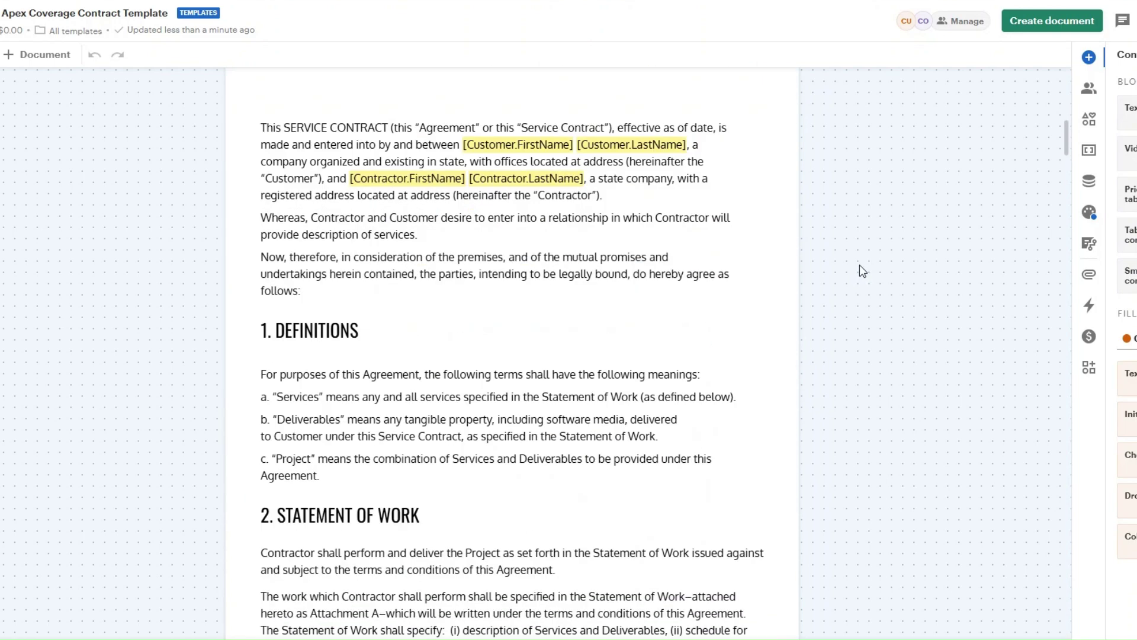
scroll(859, 264, down, 5)
scroll(859, 265, down, 4)
scroll(859, 265, down, 7)
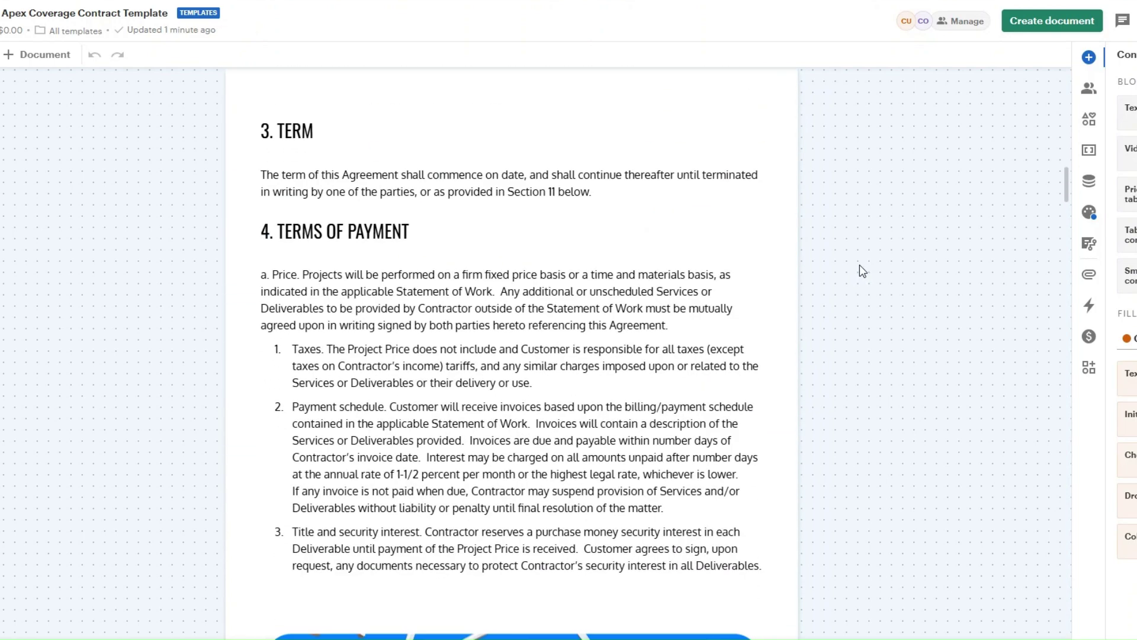
scroll(859, 265, down, 3)
scroll(859, 265, down, 20)
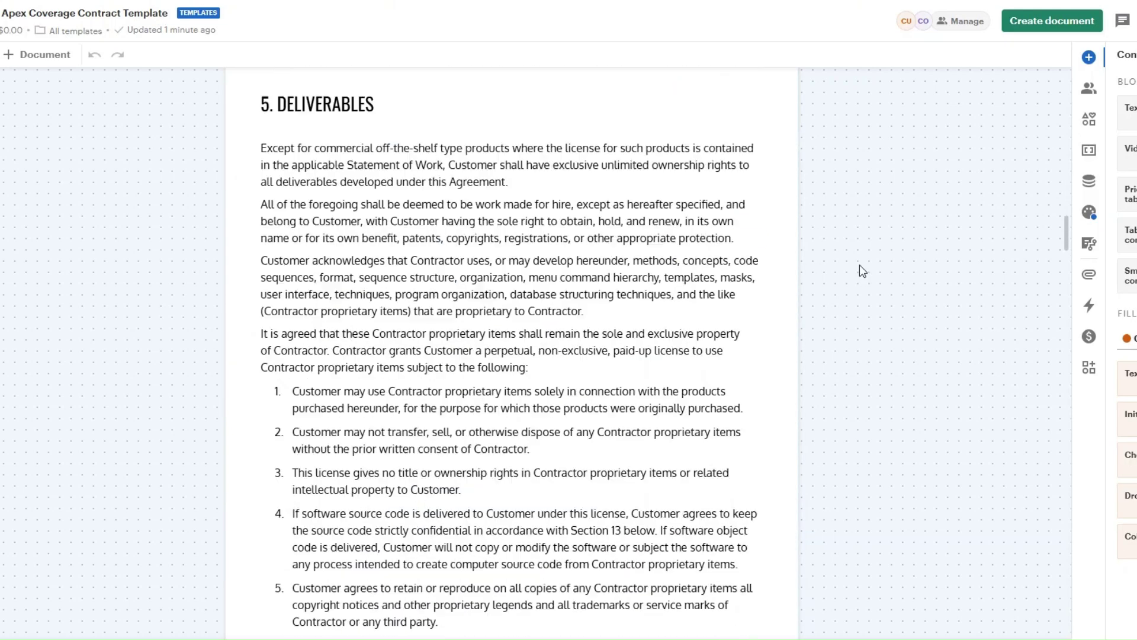
scroll(860, 271, down, 12)
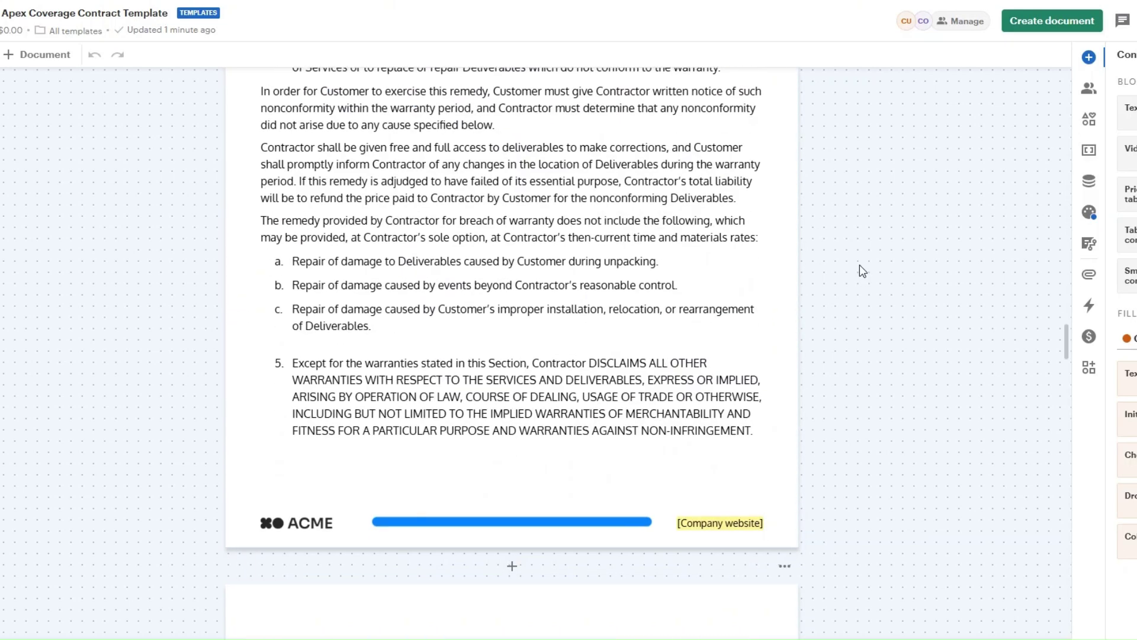
scroll(863, 271, down, 20)
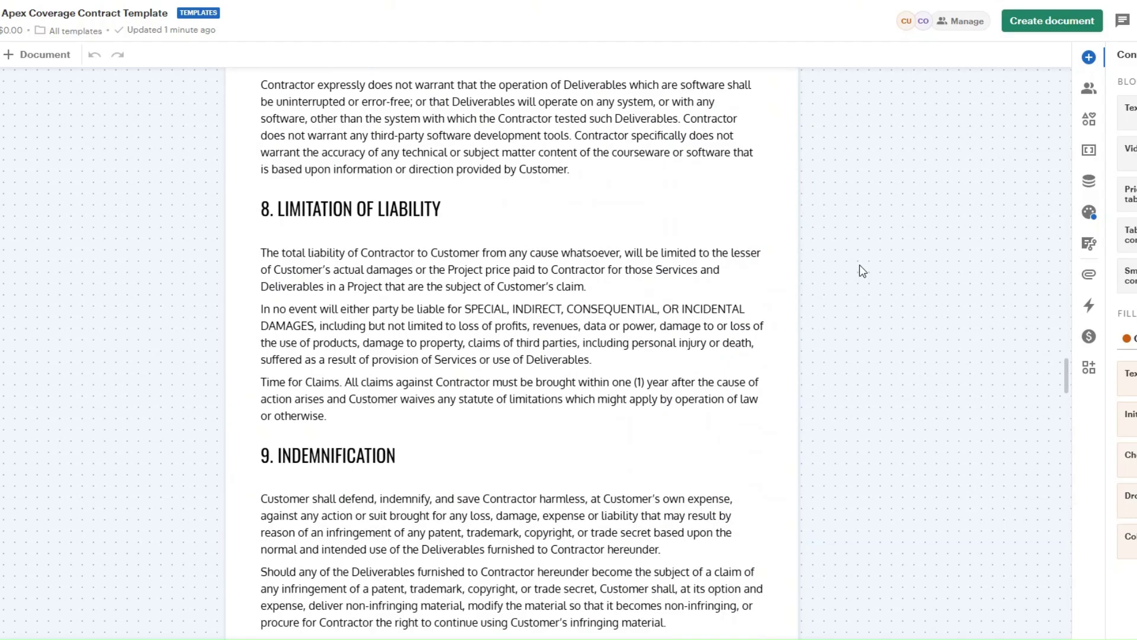
scroll(862, 271, down, 20)
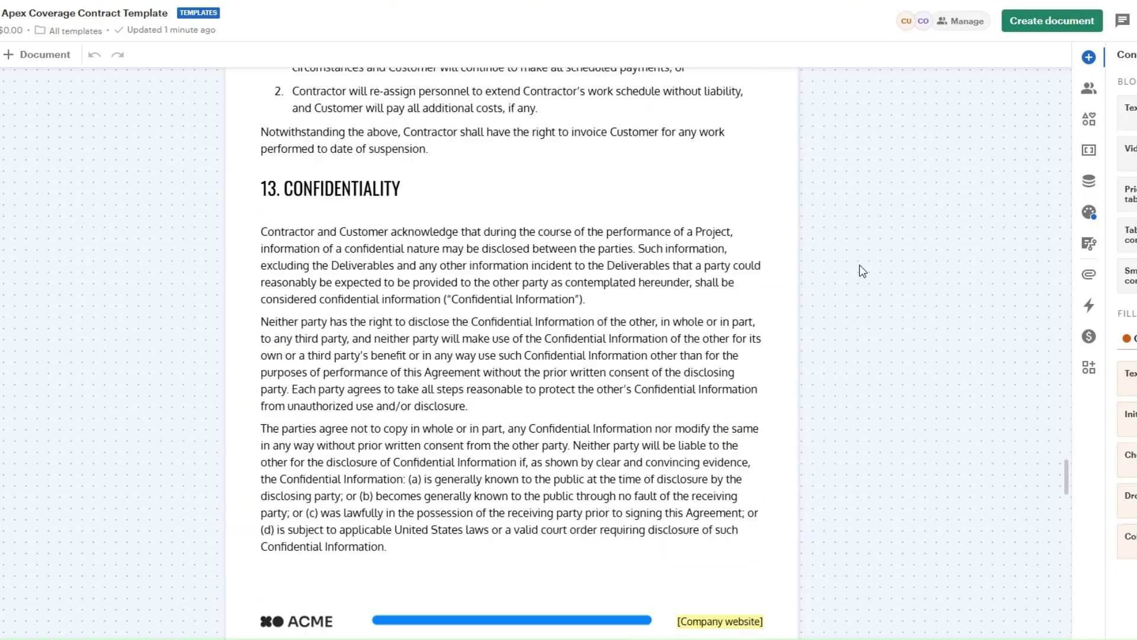
scroll(863, 271, down, 20)
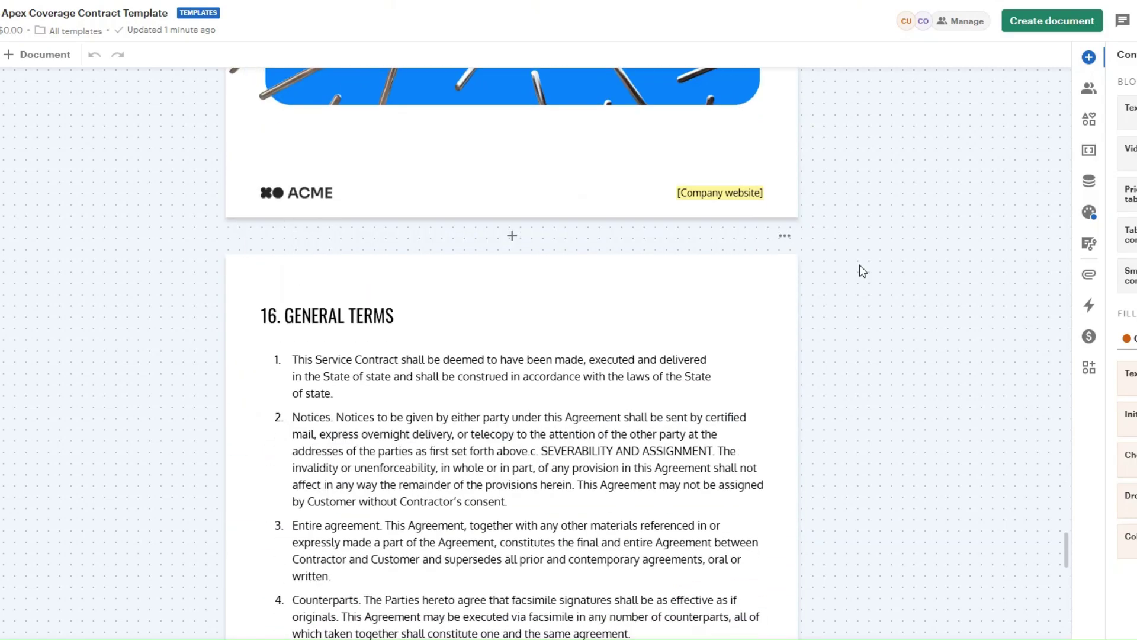
scroll(859, 271, down, 1)
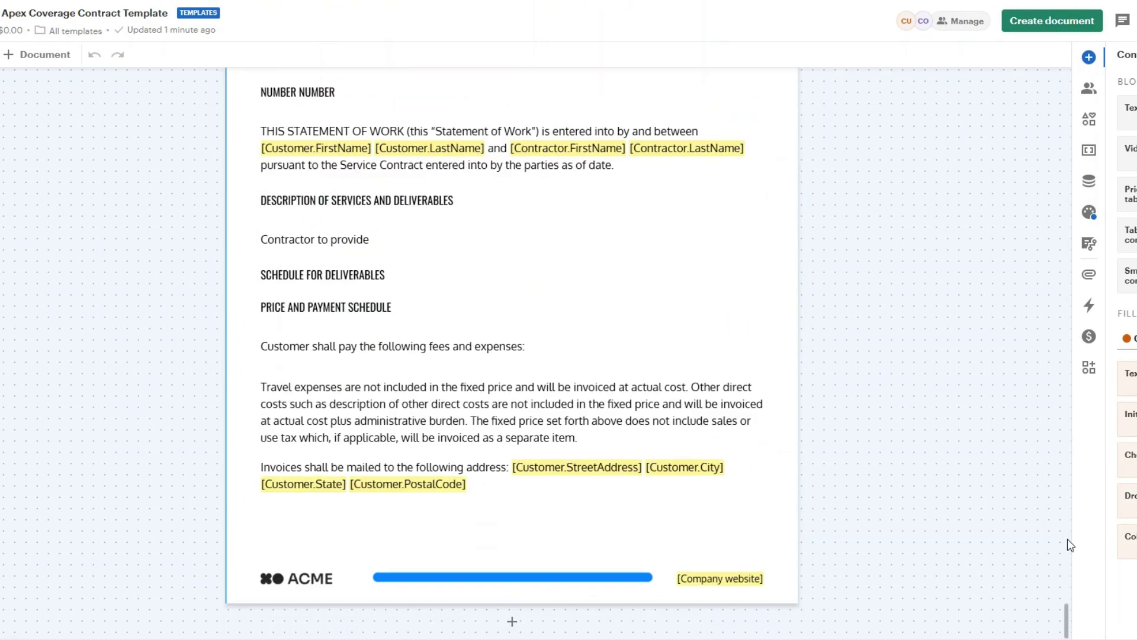
drag(1068, 538, 1067, 75)
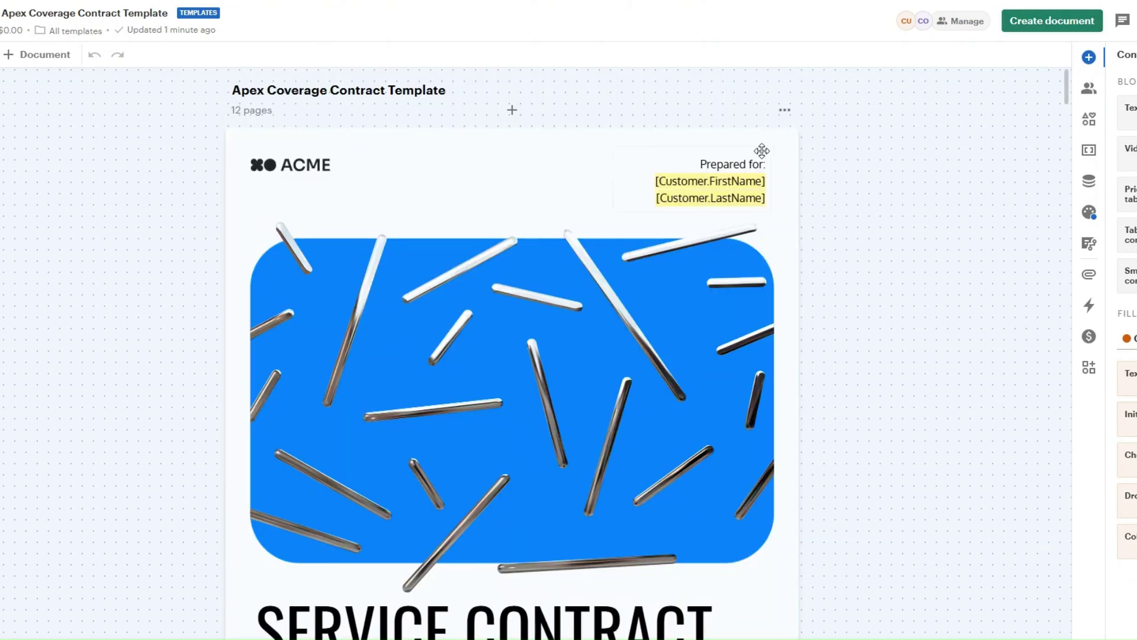
Create a draft Apex Coverage Contract document, keeping the default name and customer recipient.
click(1052, 20)
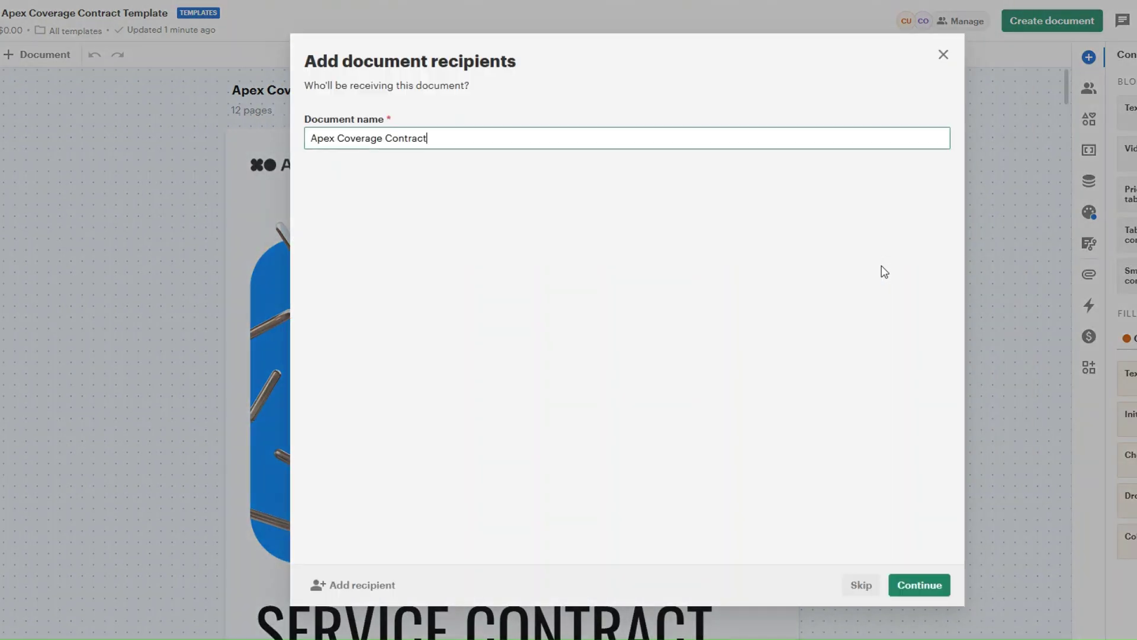
click(918, 585)
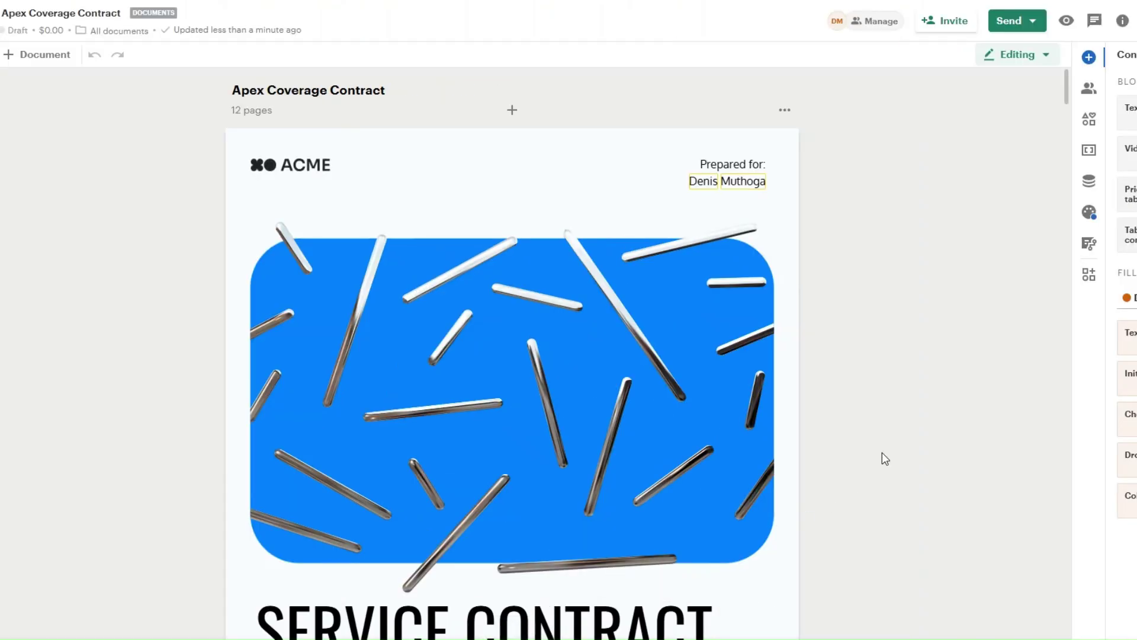
scroll(834, 382, down, 7)
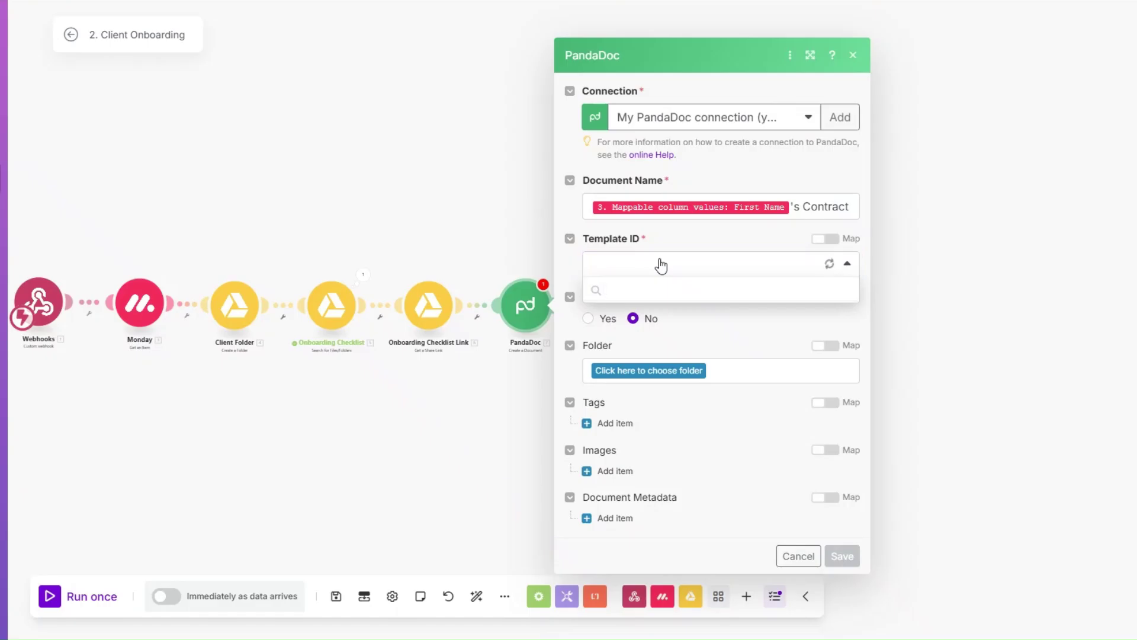
Set the module's Template ID to Apex Coverage Contract Template, review the token fields and save.
click(661, 291)
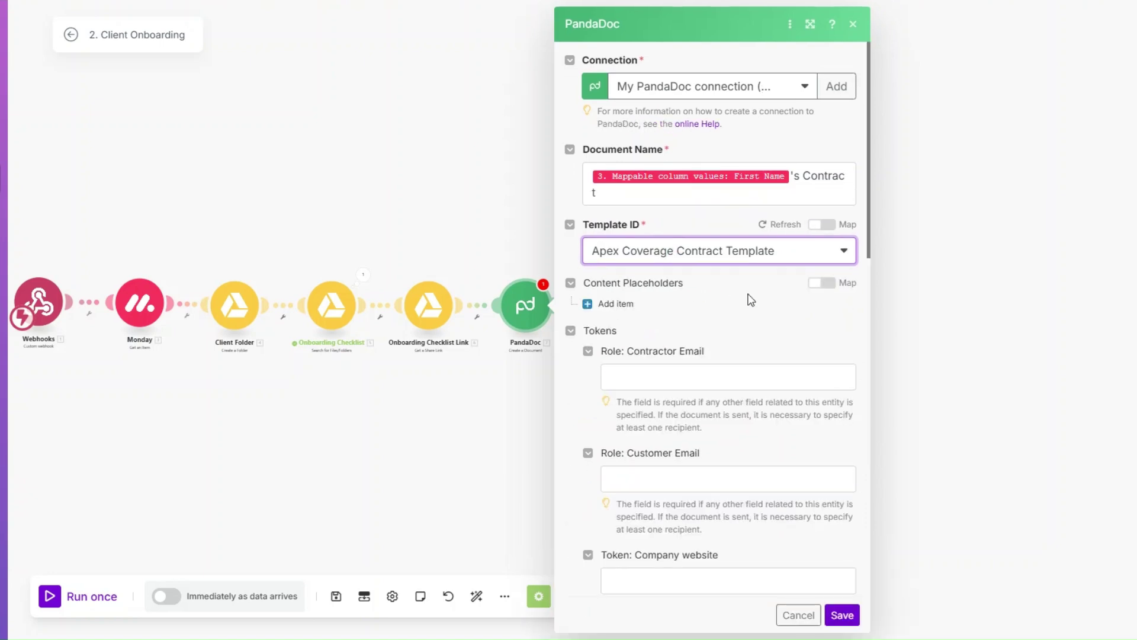
scroll(751, 303, down, 2)
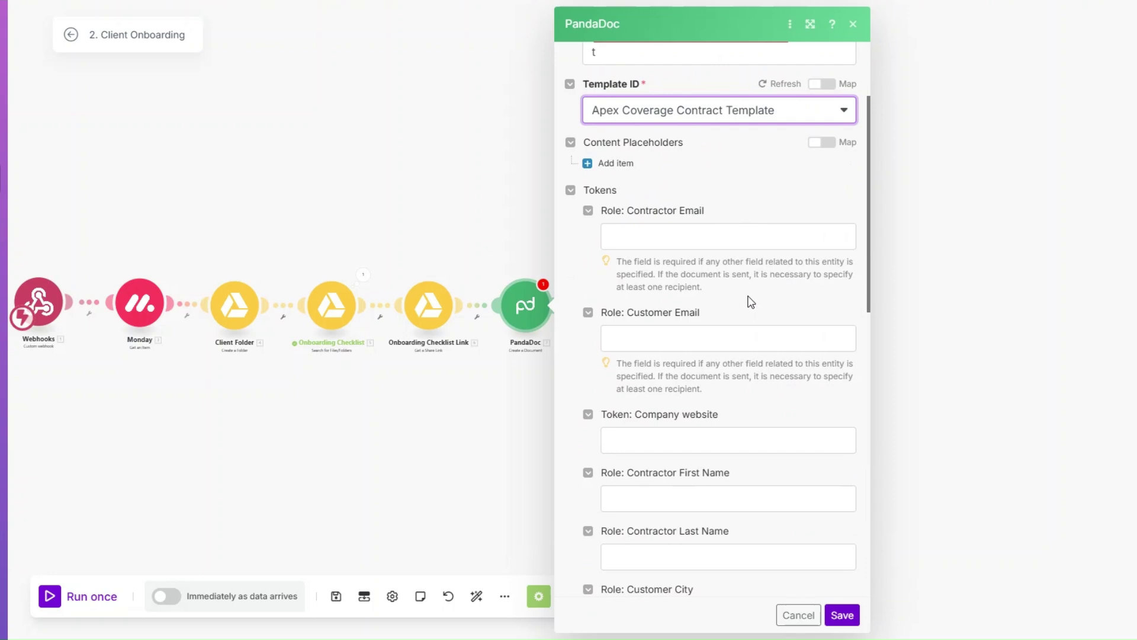
click(760, 551)
scroll(761, 538, down, 9)
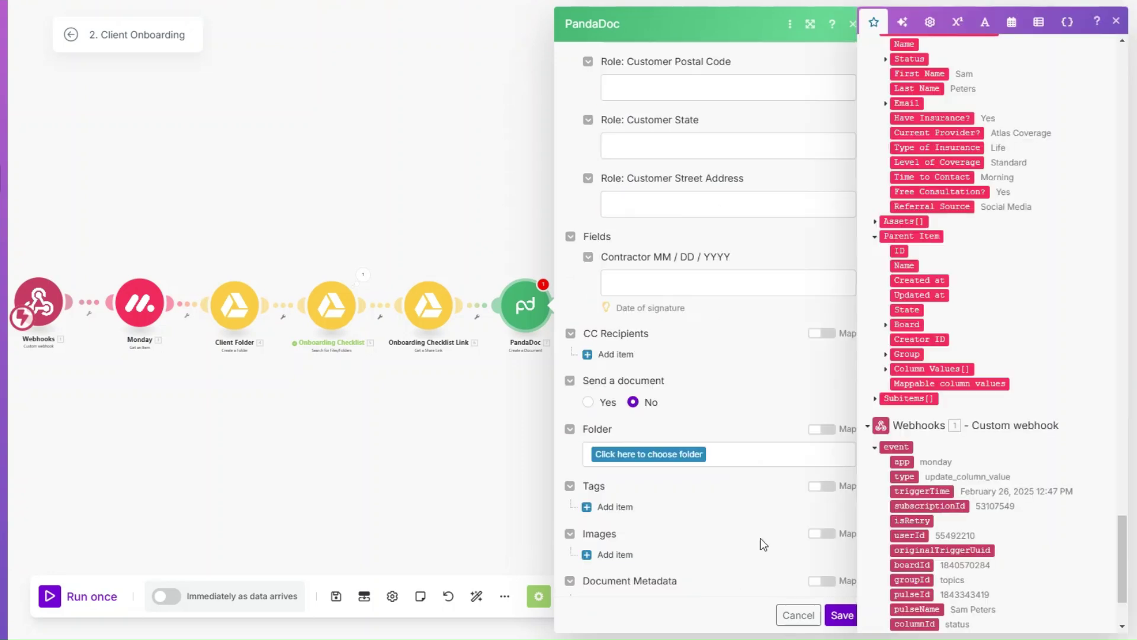
click(842, 615)
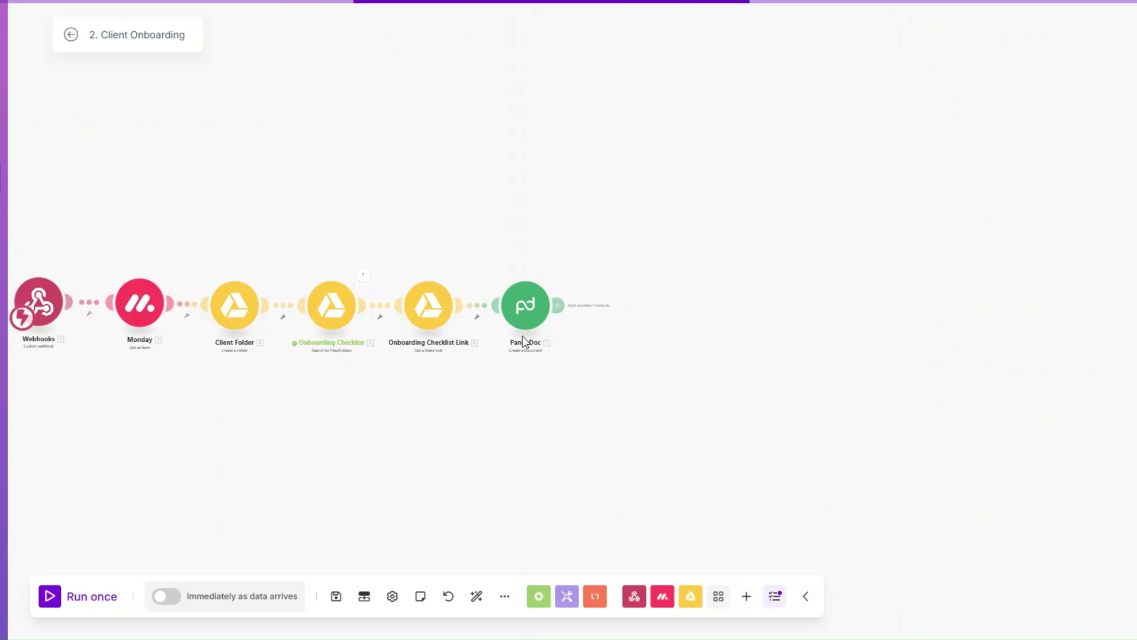
scroll(471, 422, up, 2)
right_click(546, 236)
Rename the PandaDoc module to Create Contract.
click(586, 323)
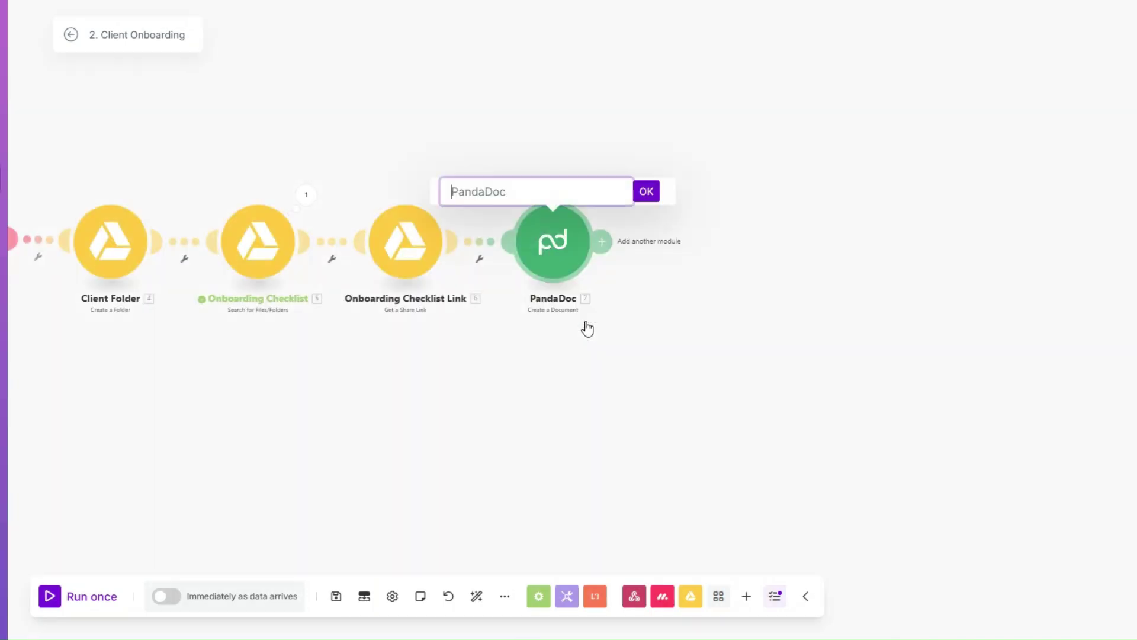
text(Create Contrac)
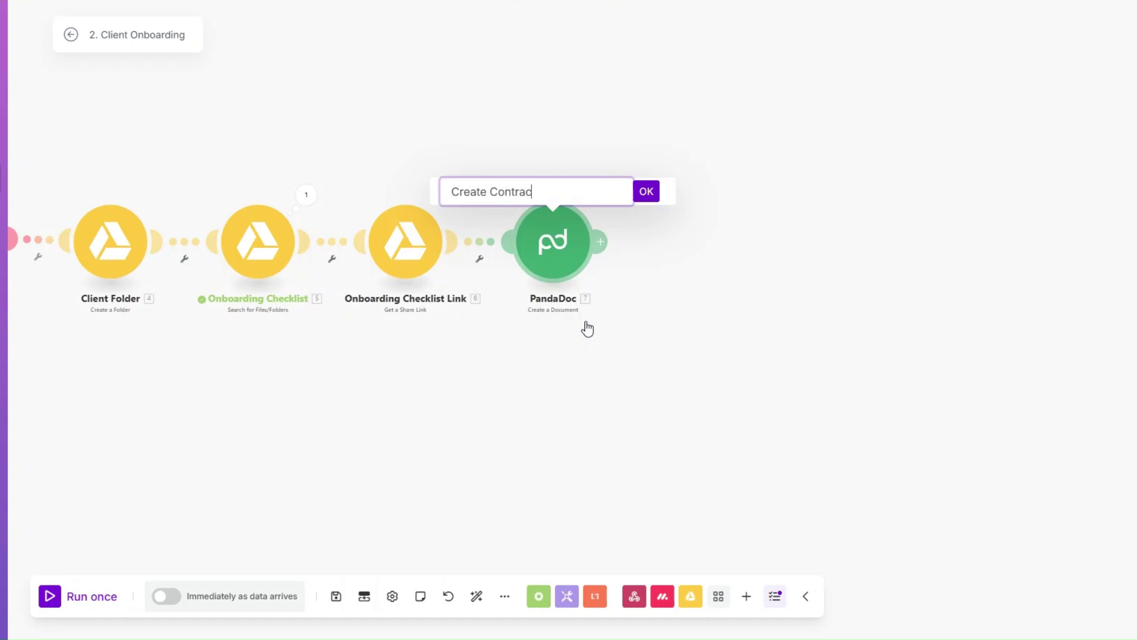
text(t)
click(647, 191)
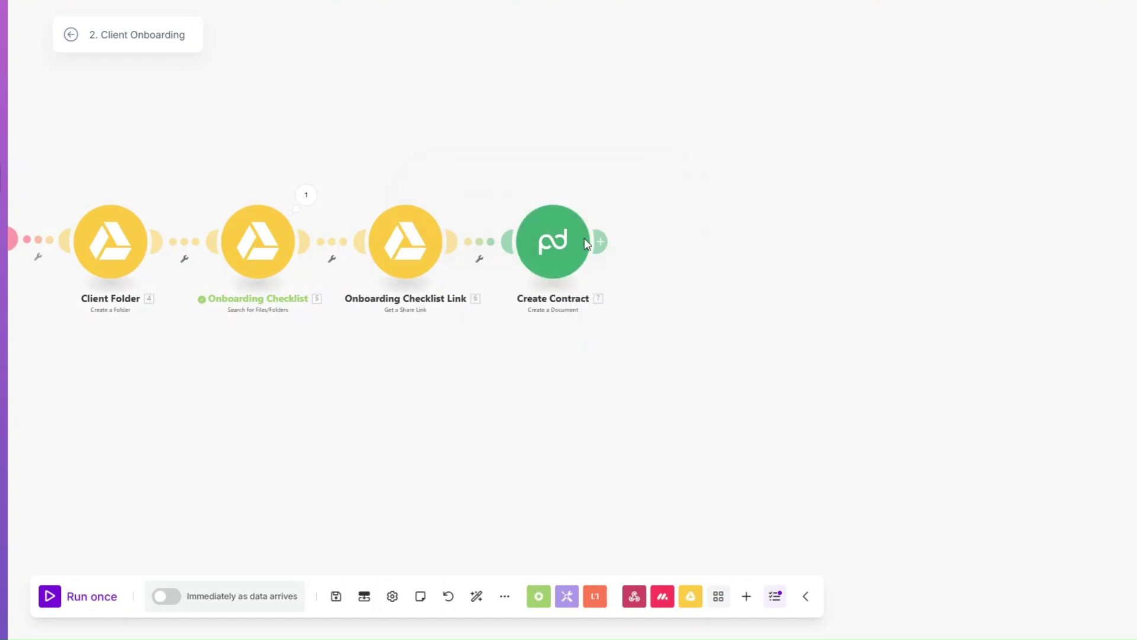
Run only the Create Contract module with a test First Name and check the generated document's name and ID.
drag(302, 415, 347, 442)
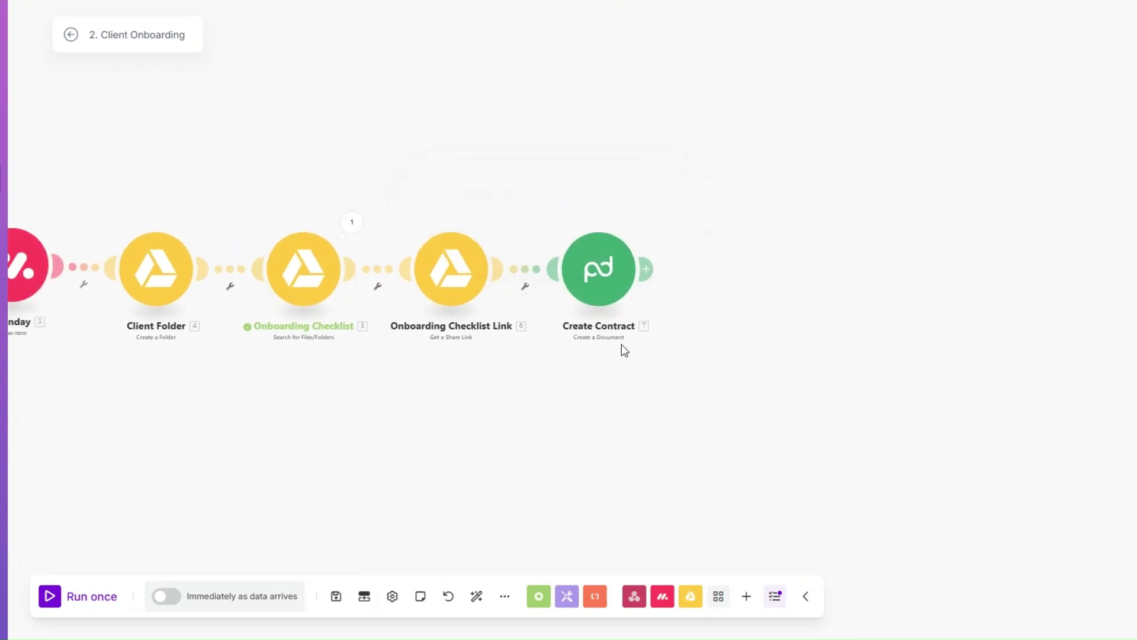
right_click(610, 268)
click(630, 310)
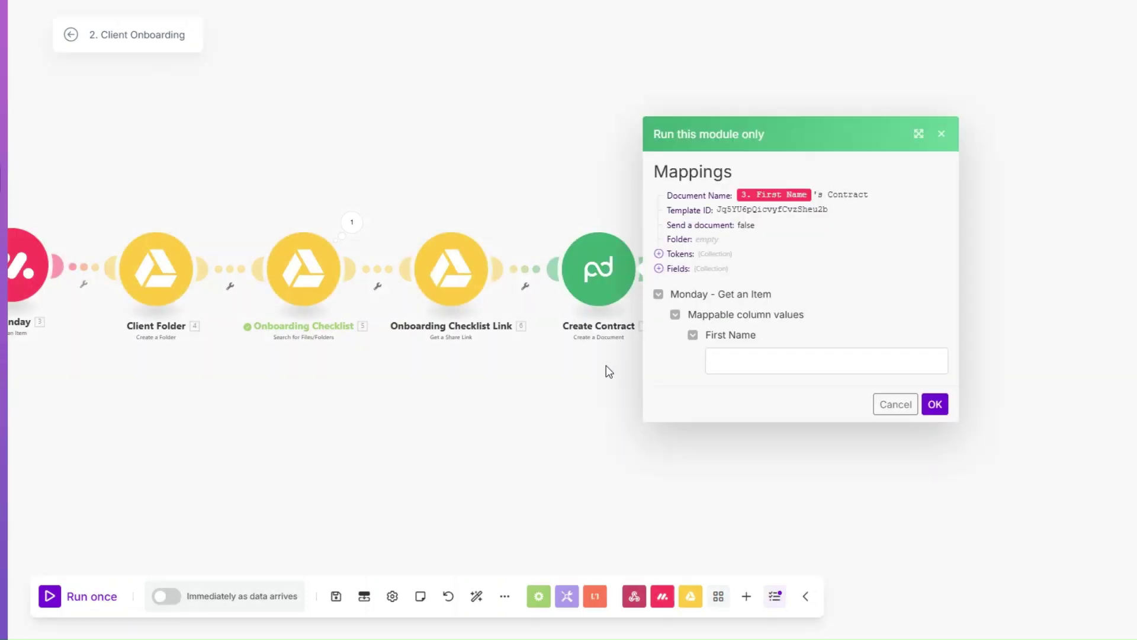
click(722, 359)
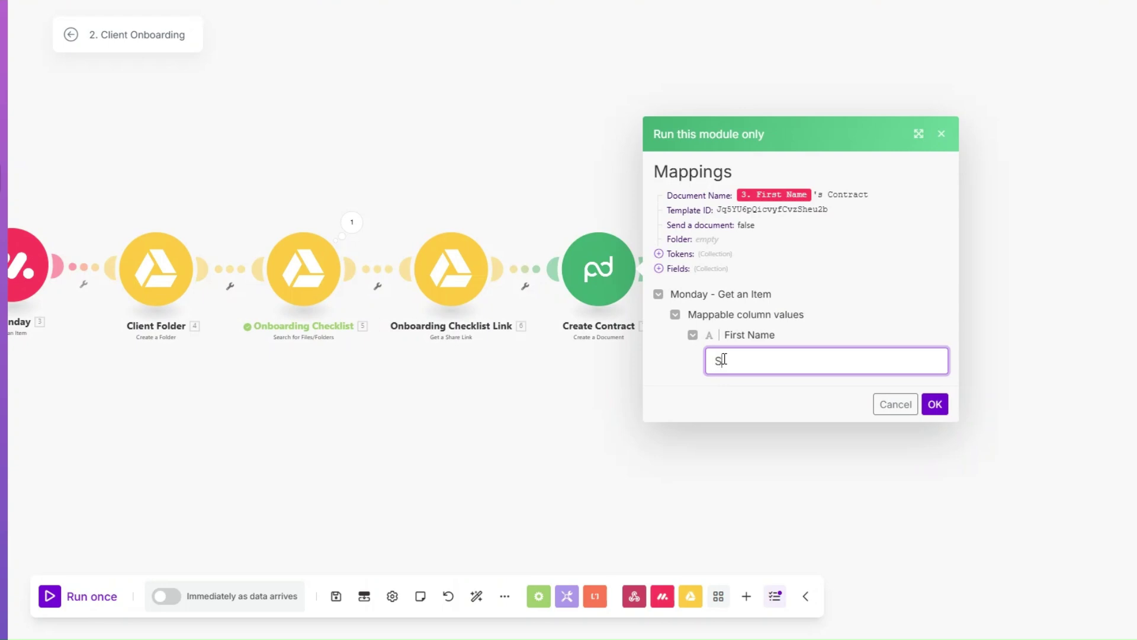
text(Sam)
click(934, 404)
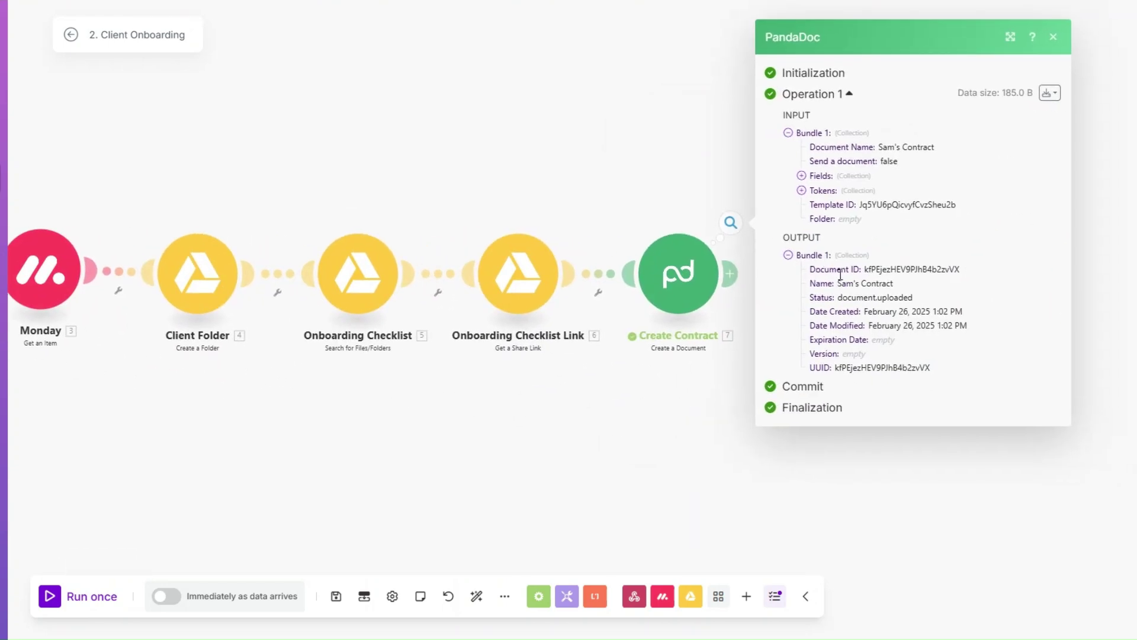
drag(838, 283, 917, 285)
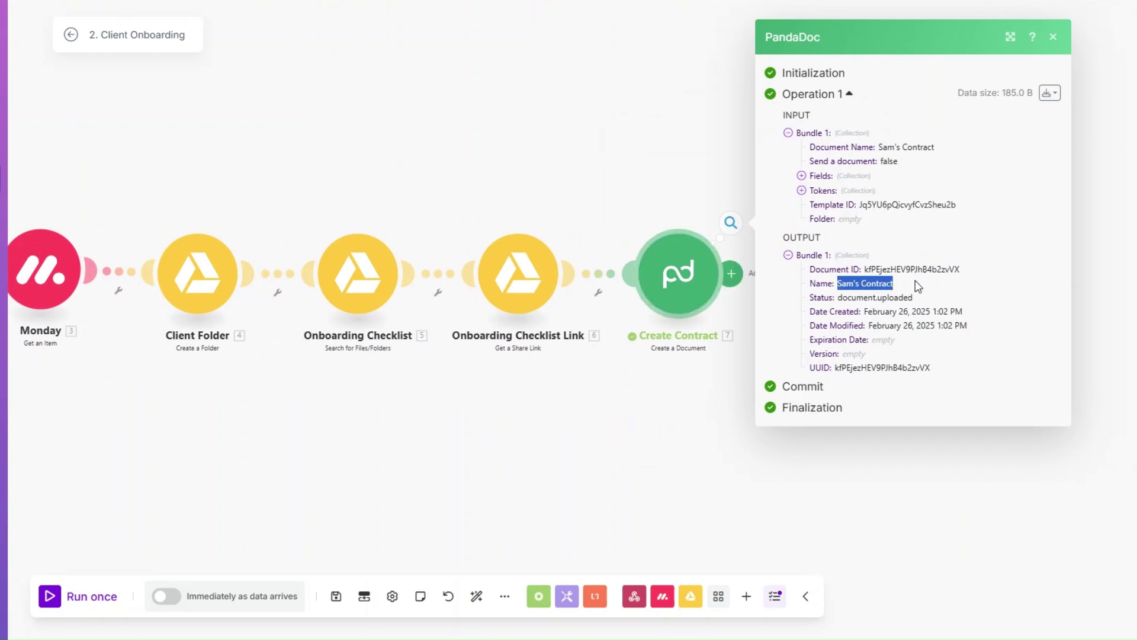
drag(864, 267, 971, 271)
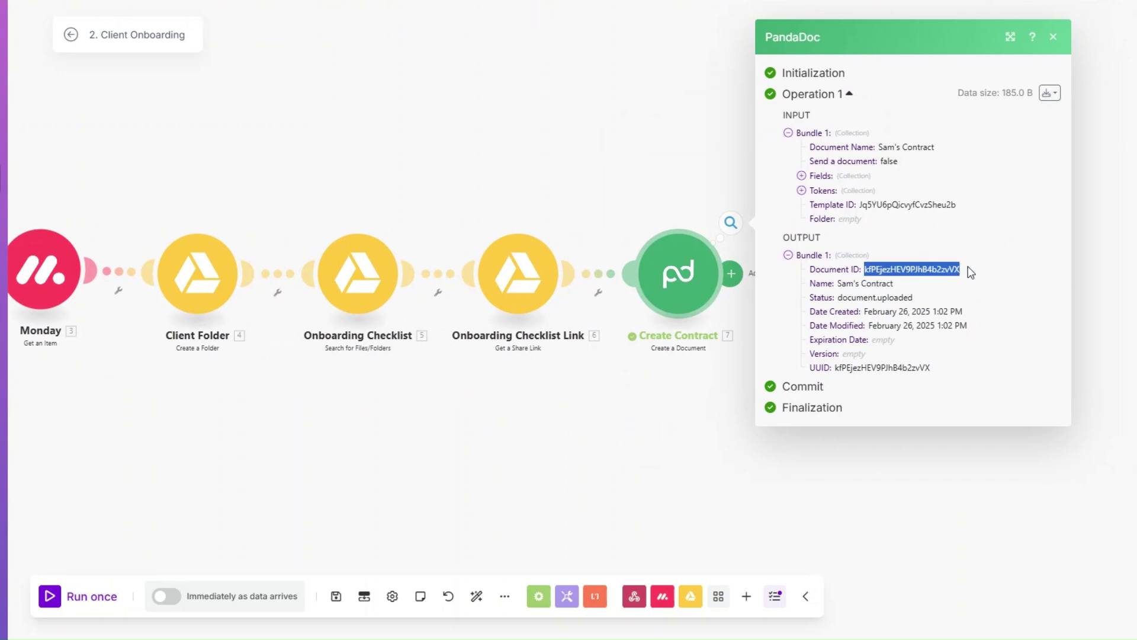
click(640, 233)
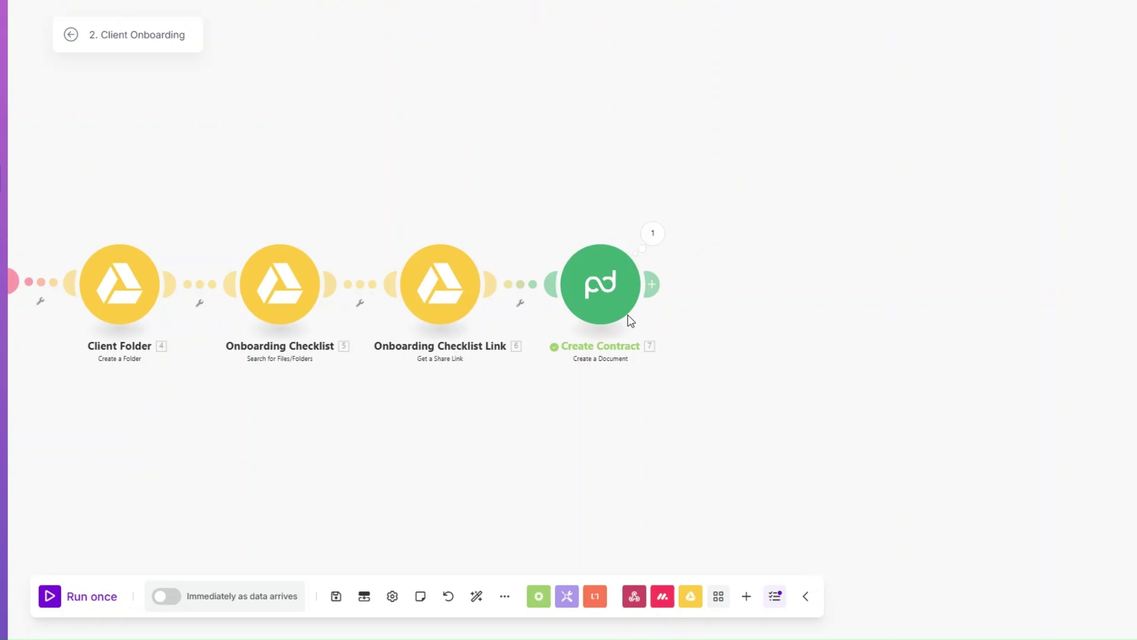
Add a PandaDoc download module after Create Contract, mapping the created Document ID.
click(652, 284)
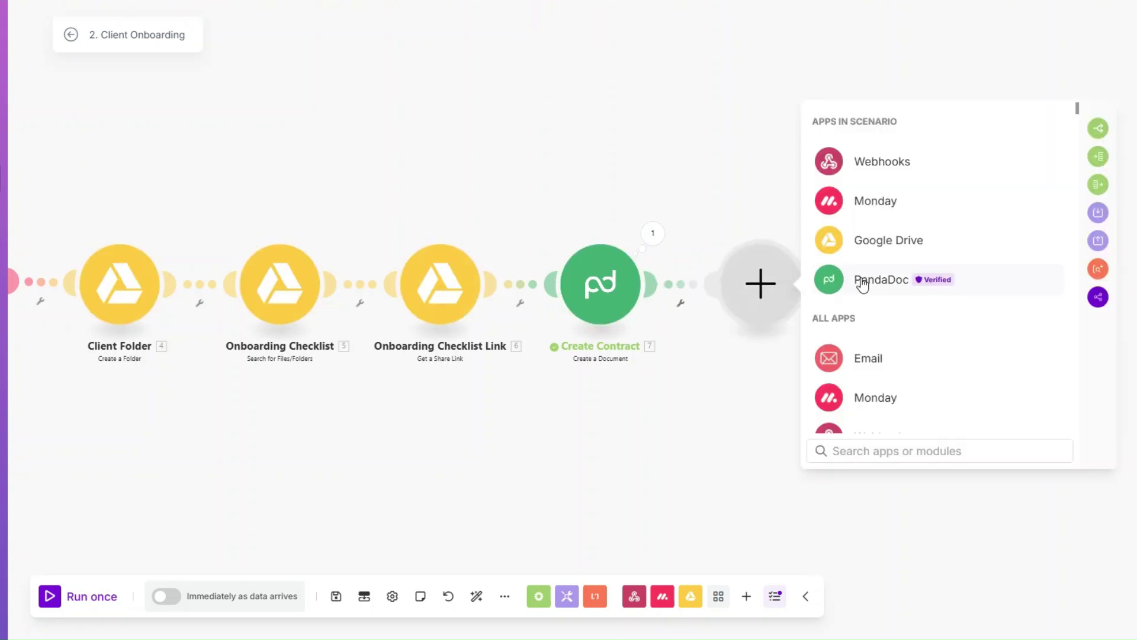
click(863, 280)
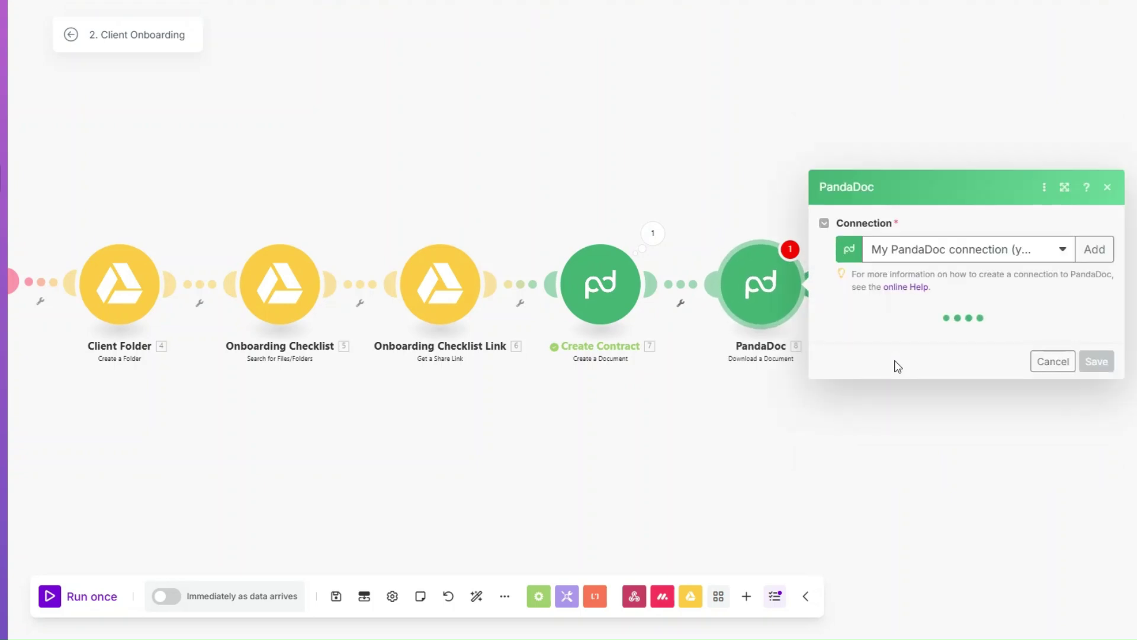
click(896, 341)
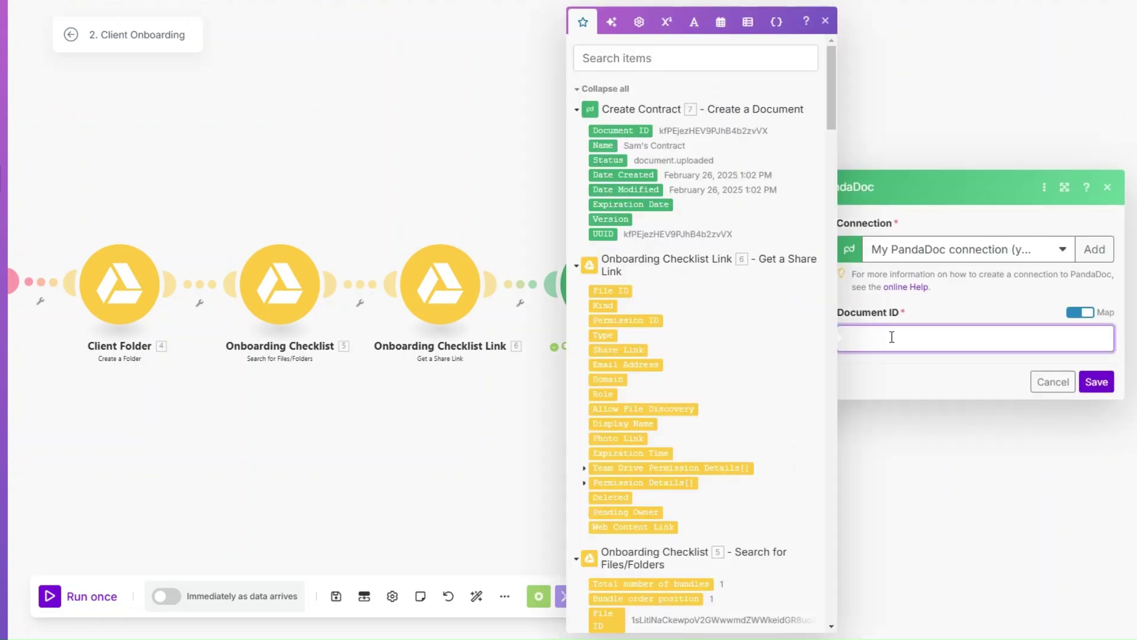
click(619, 131)
click(1097, 382)
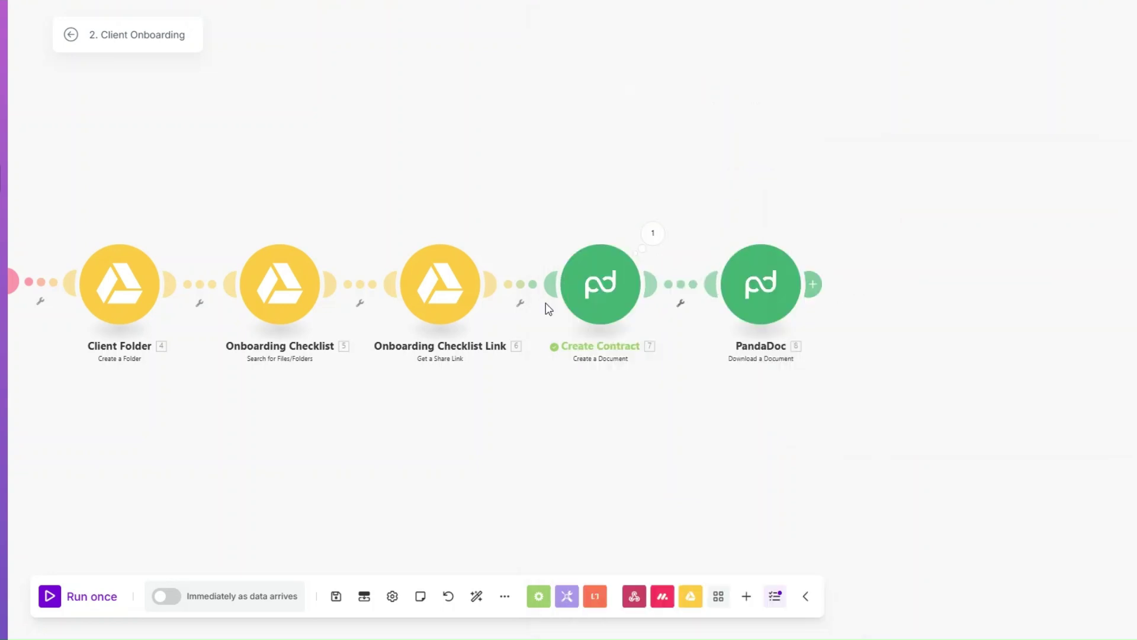
Rename the download module to Download Contract.
right_click(759, 290)
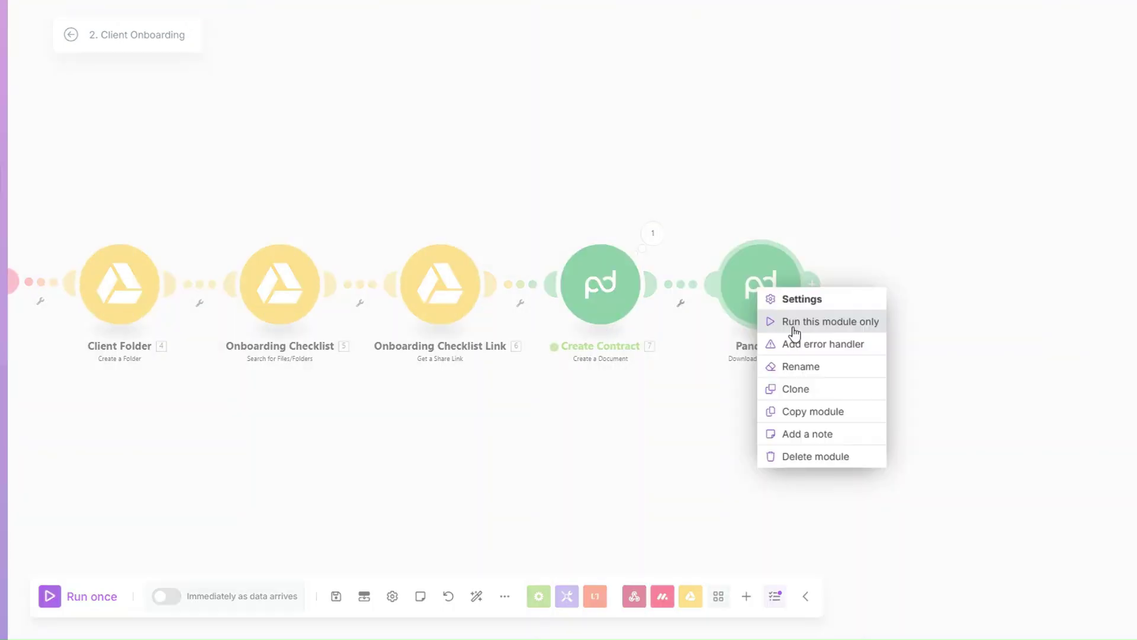
click(806, 369)
text(Do)
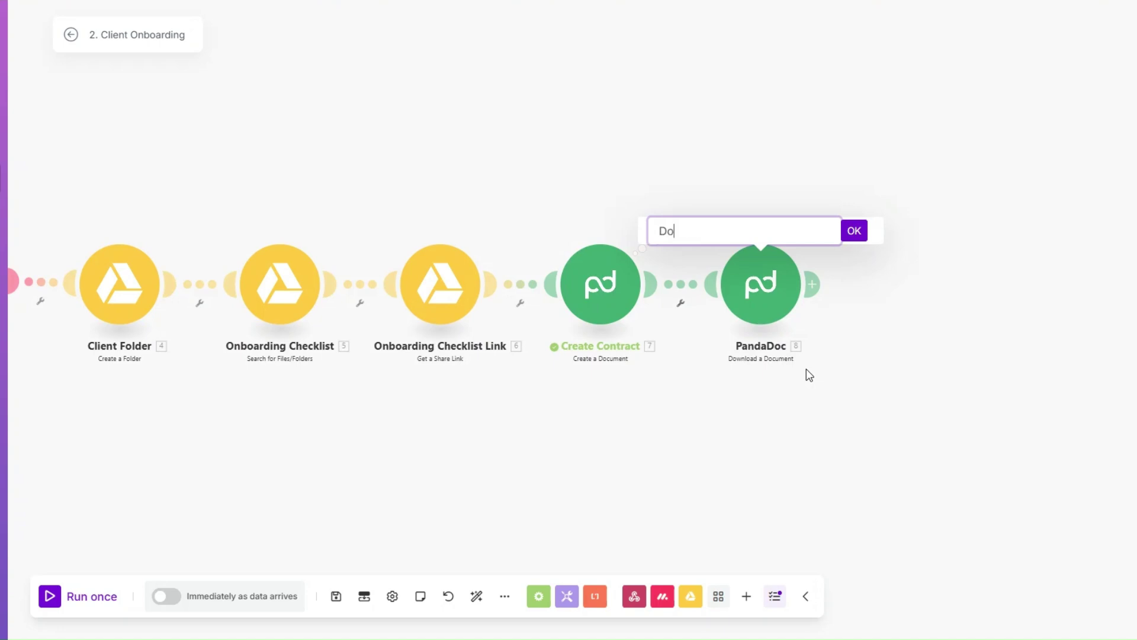
text(wnload Contract)
click(854, 230)
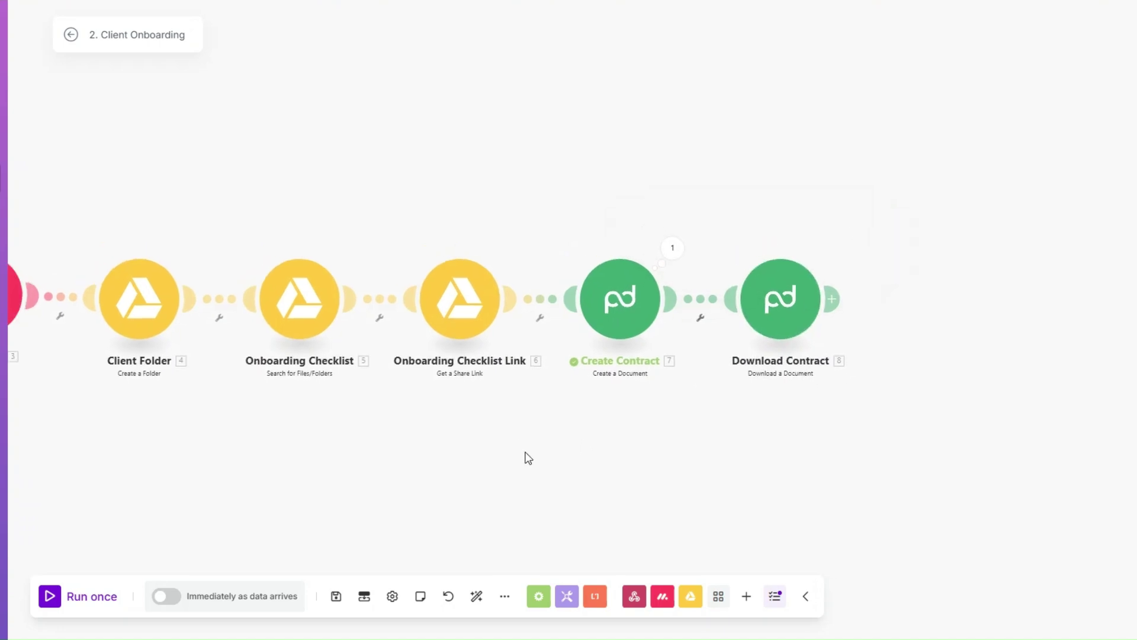
drag(312, 439, 490, 432)
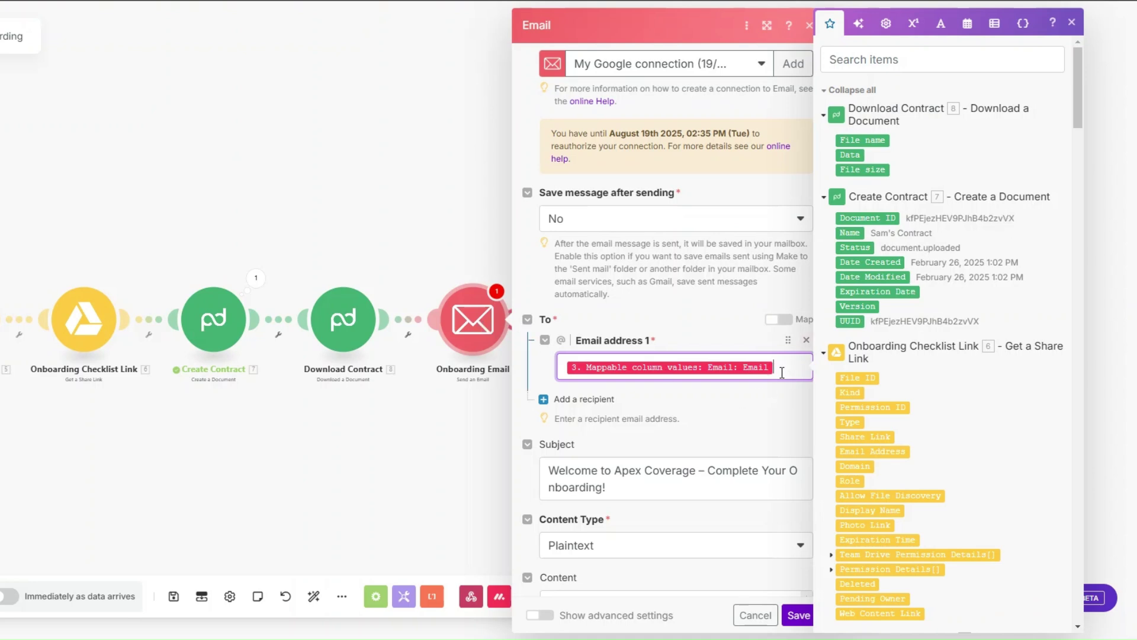
Replace the Onboarding Email body's link with Client Folder [4] Web View Link and save the module.
drag(1079, 89, 1071, 584)
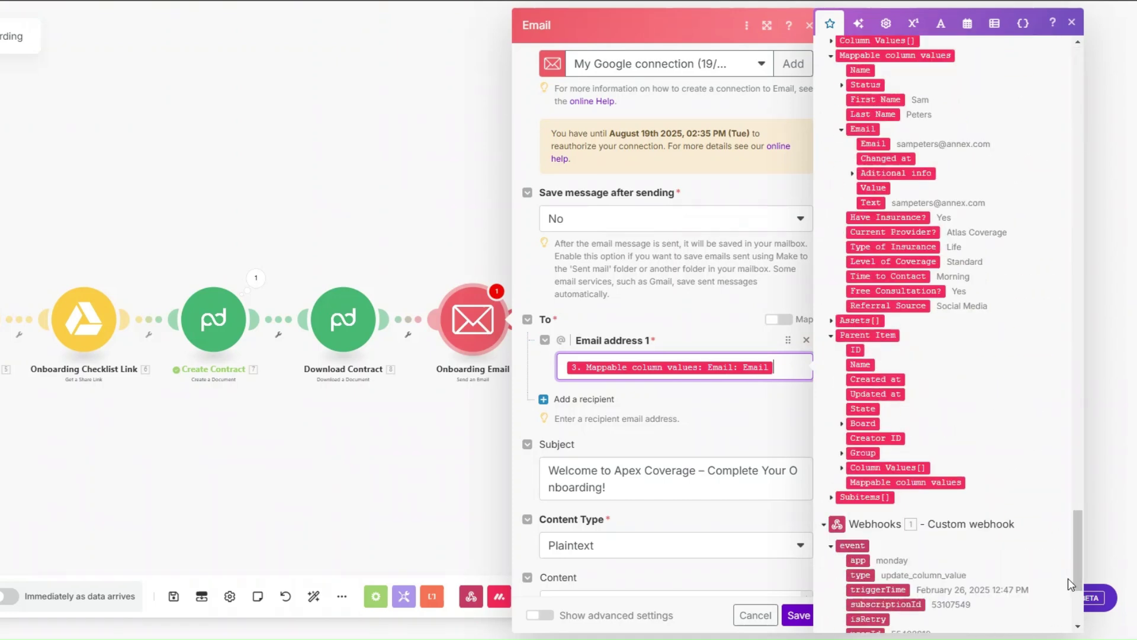
scroll(738, 258, down, 5)
click(612, 202)
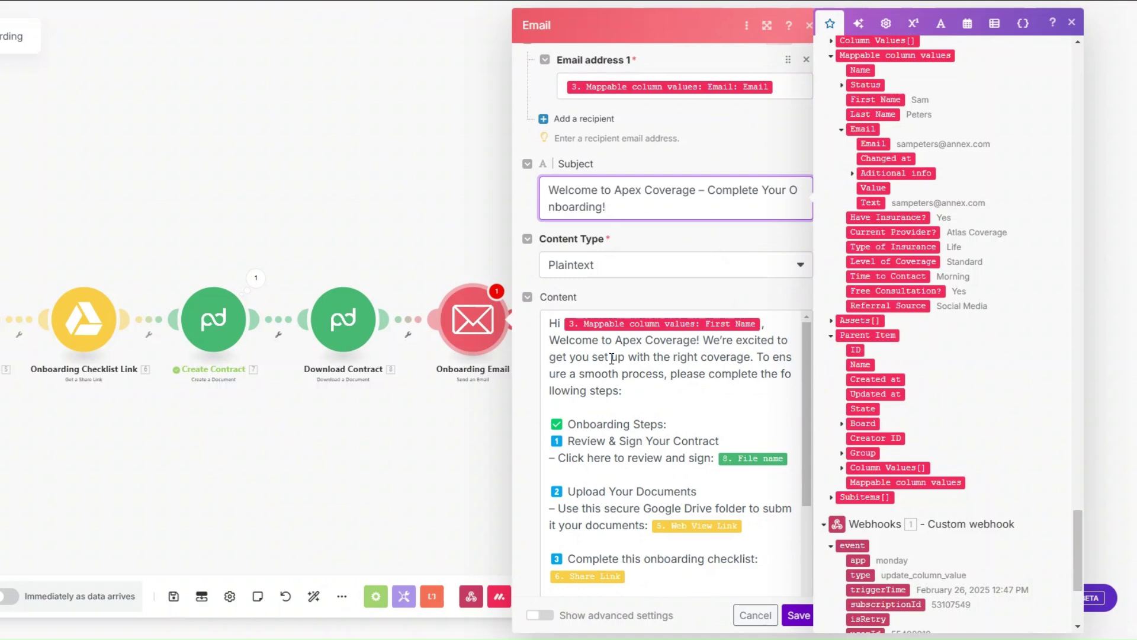
scroll(612, 351, down, 2)
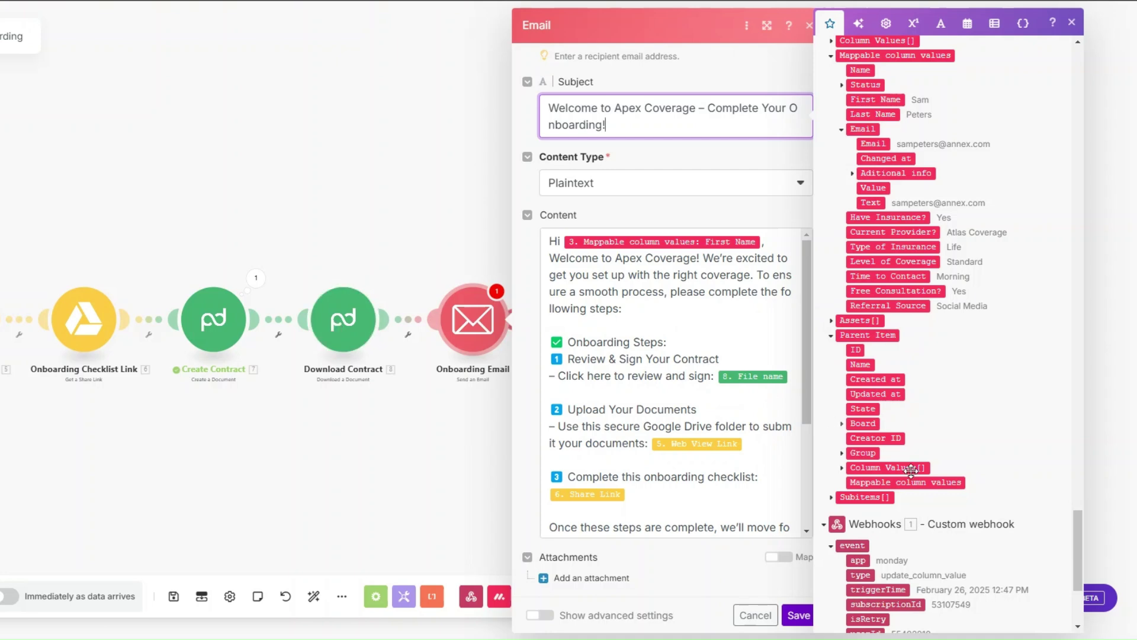
drag(1079, 548, 1059, 42)
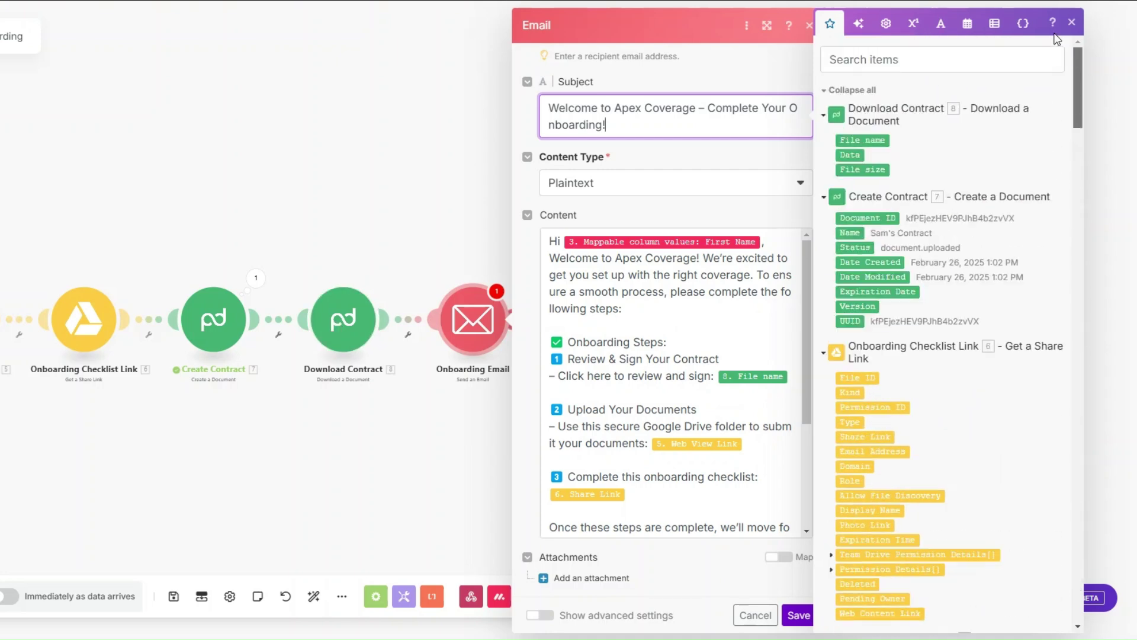
scroll(659, 315, down, 3)
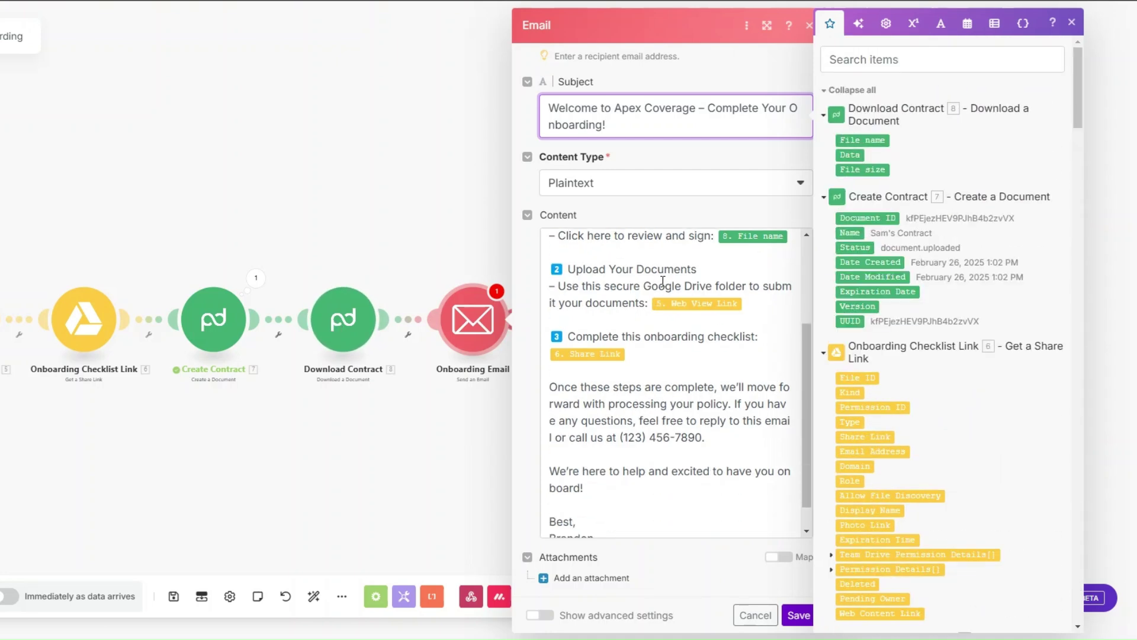
click(697, 306)
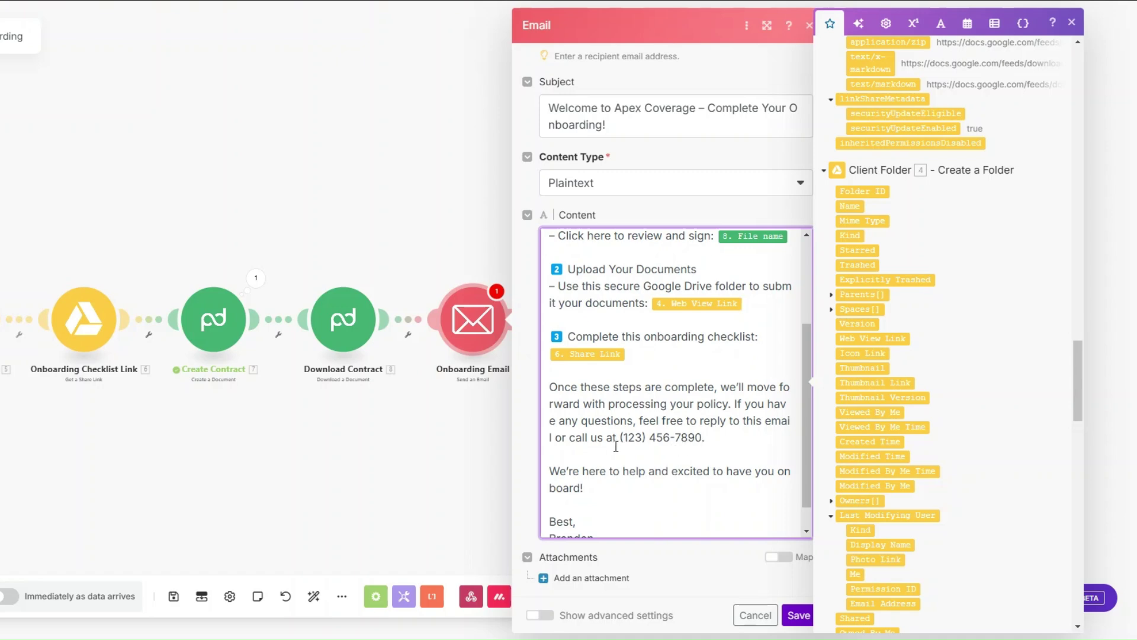
scroll(612, 448, down, 1)
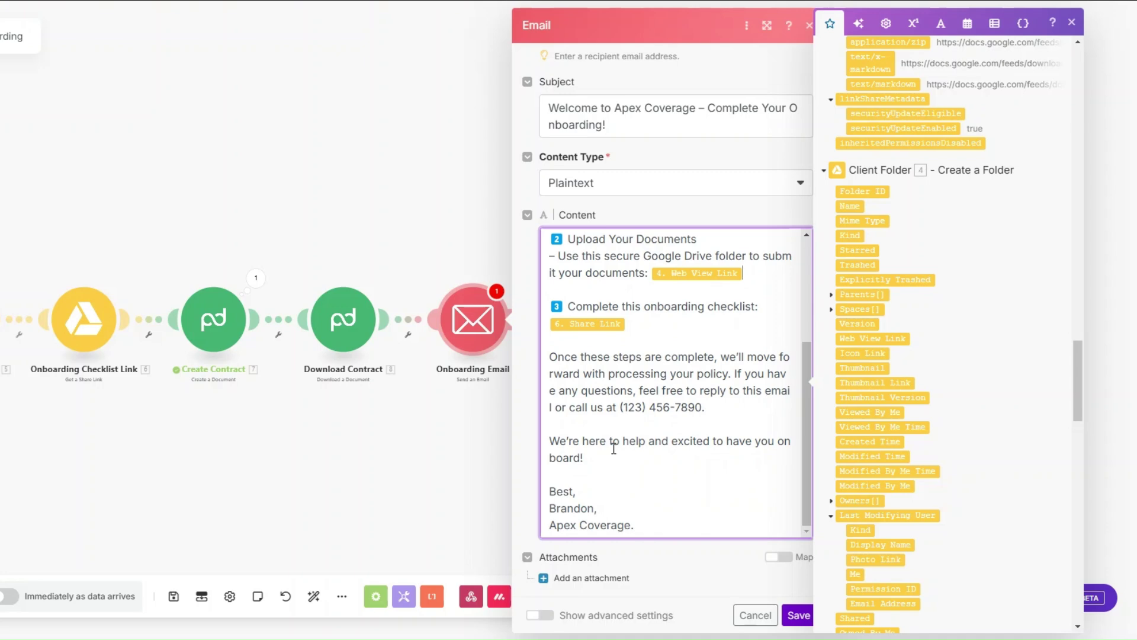
click(798, 615)
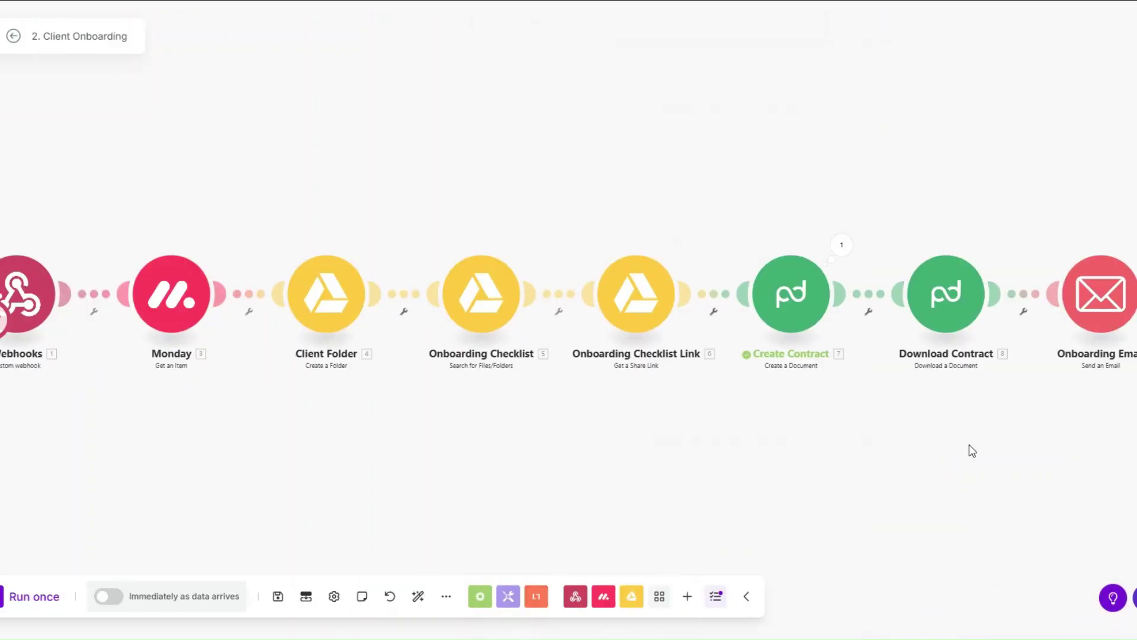
click(46, 605)
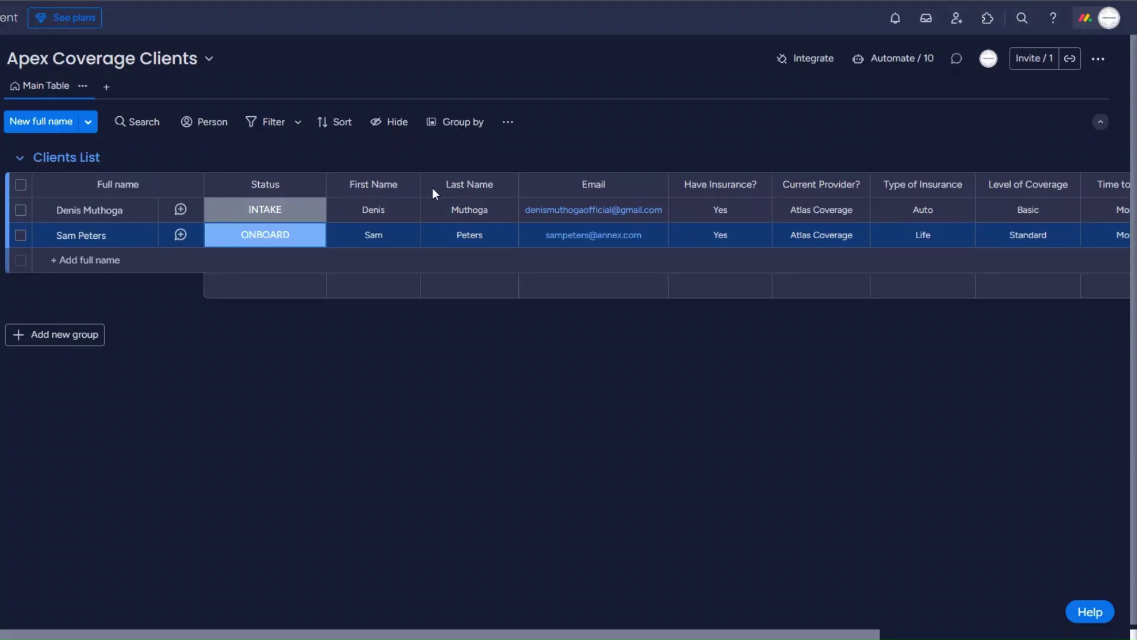
Change the first client's Status to ONBOARD to trigger the scenario run.
click(271, 216)
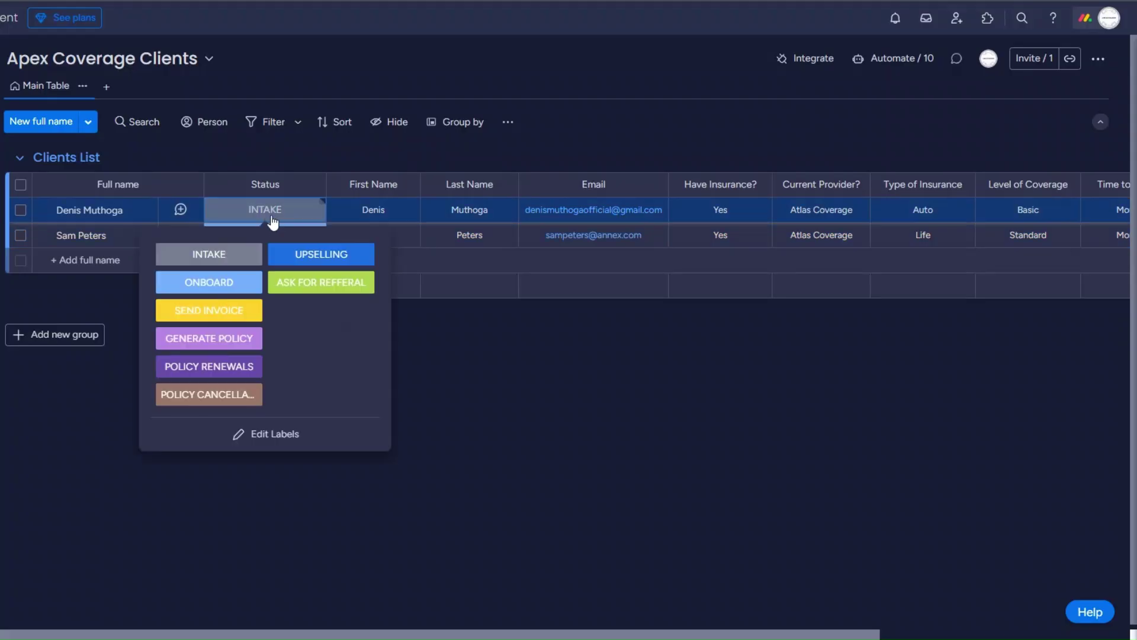
click(232, 282)
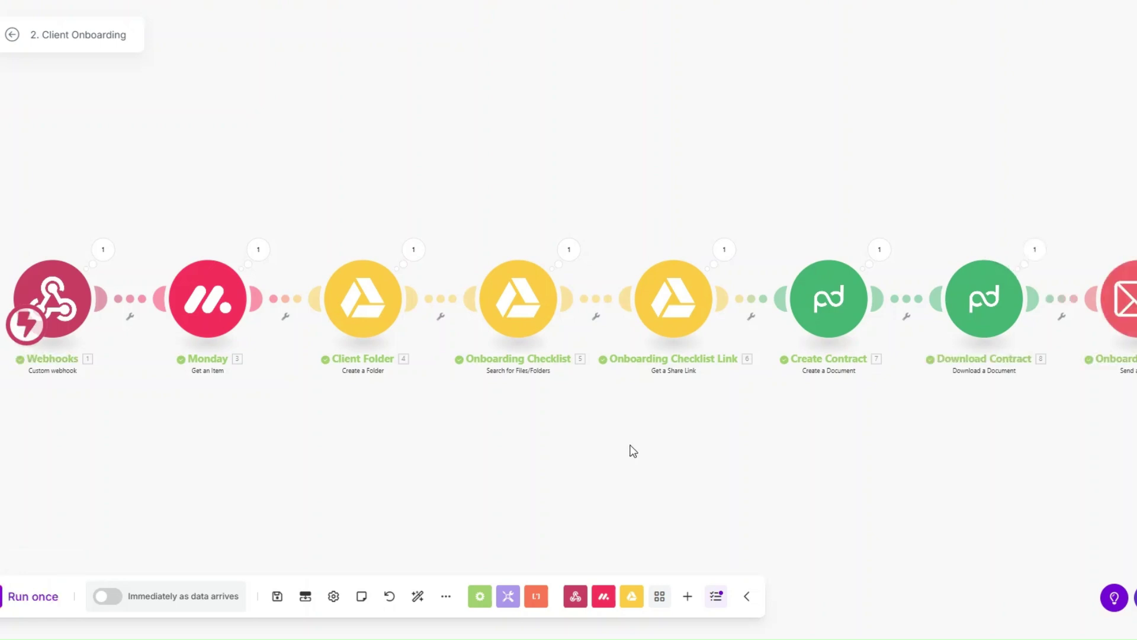
drag(630, 450, 621, 450)
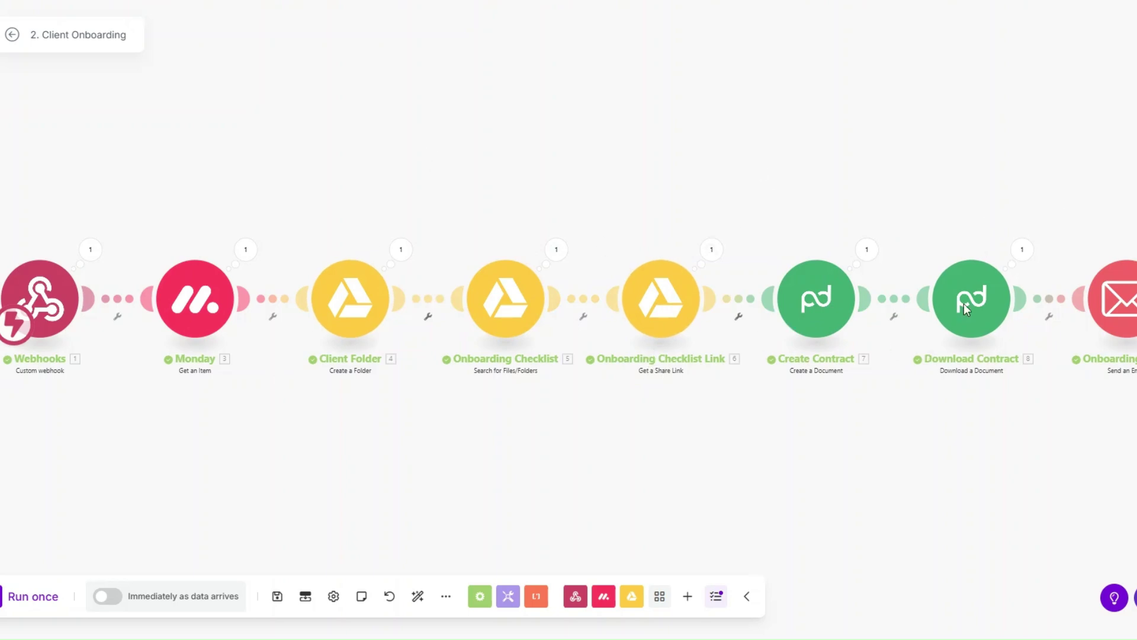
click(1136, 257)
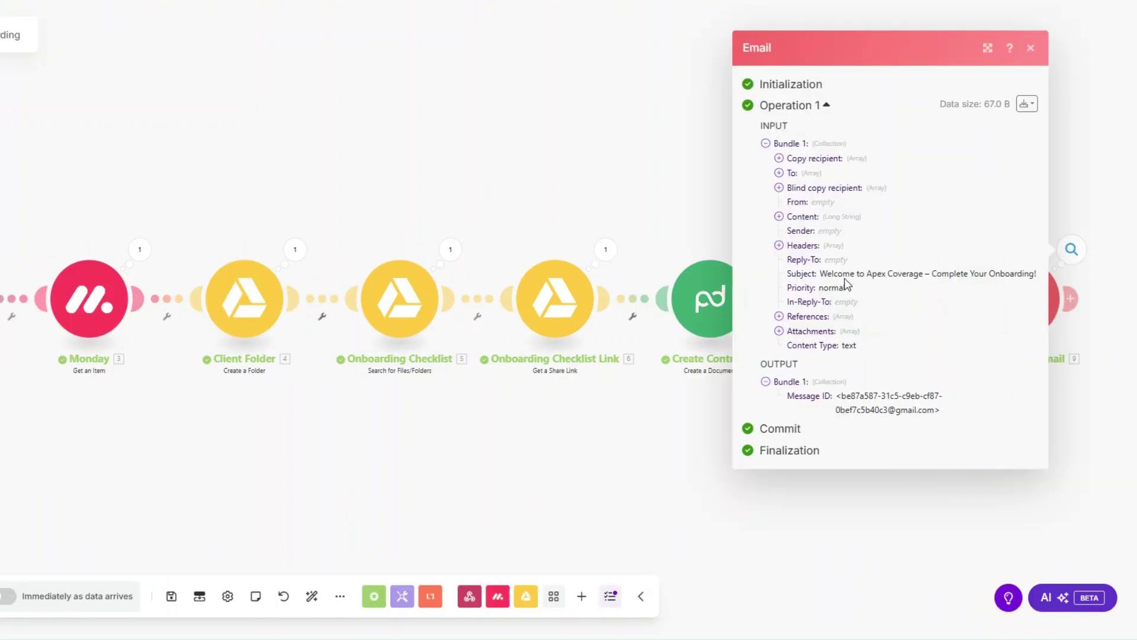
drag(823, 276, 1012, 275)
click(779, 217)
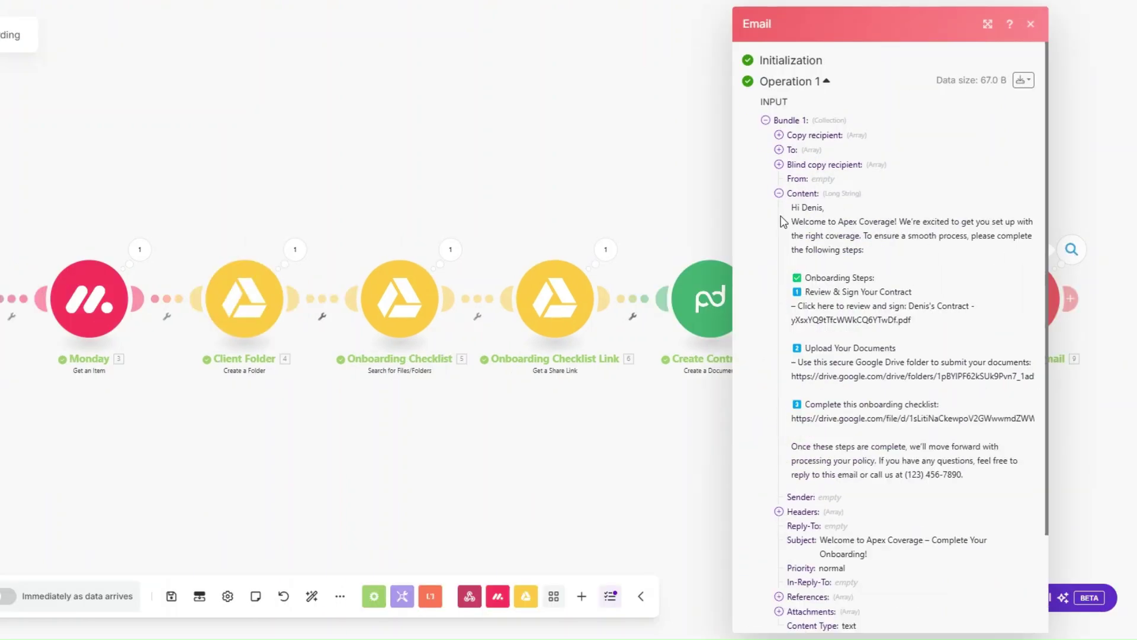
drag(797, 207, 973, 498)
click(972, 499)
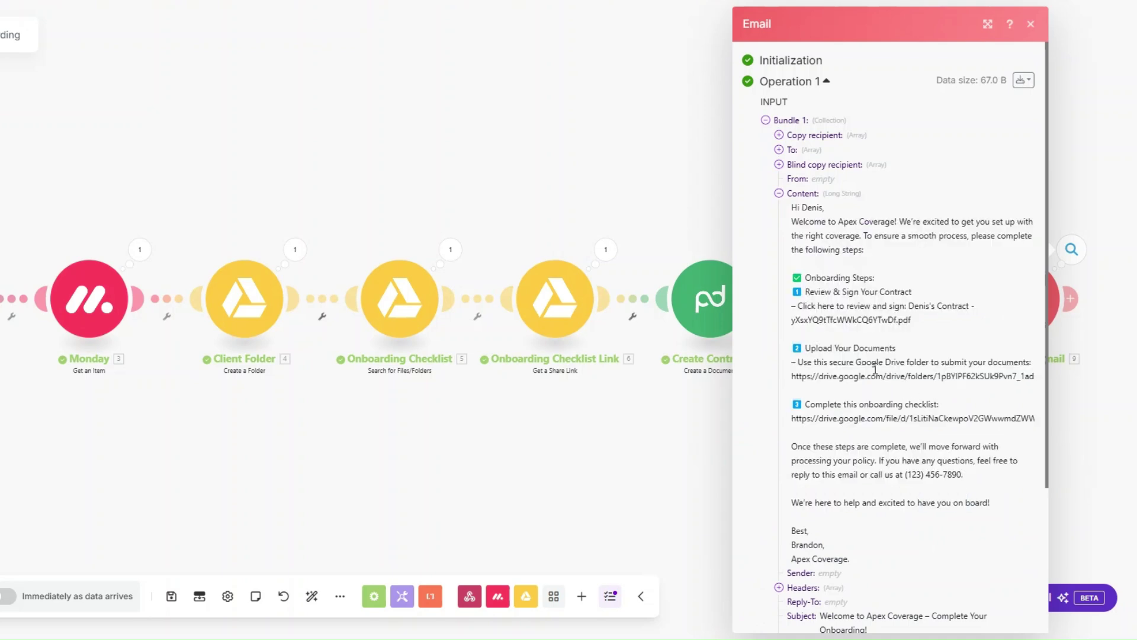
drag(795, 320, 925, 331)
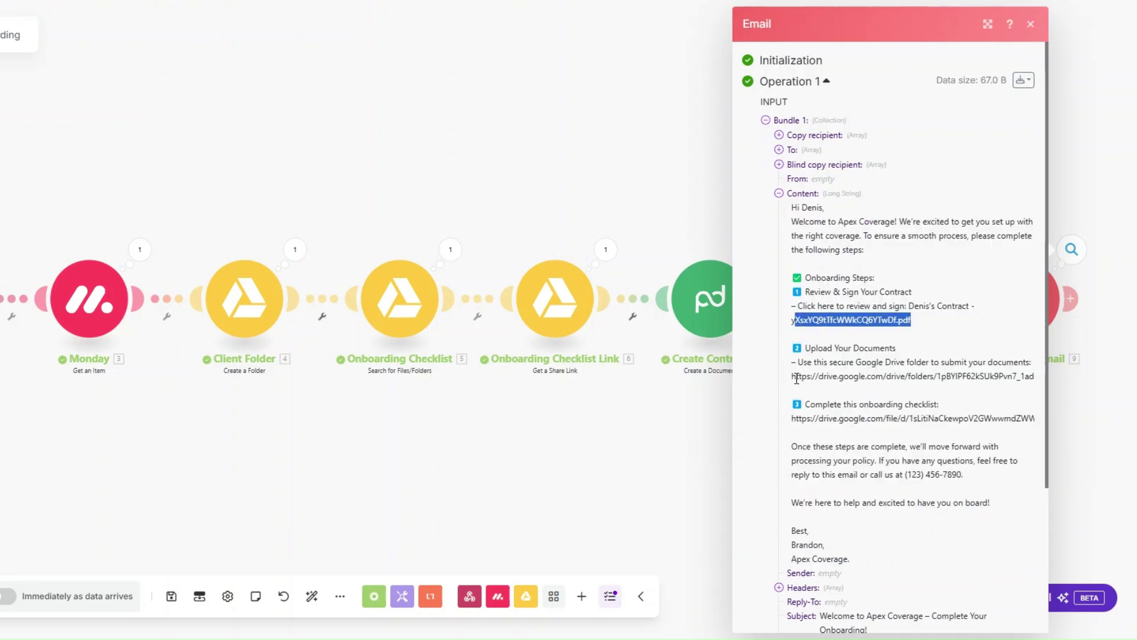
drag(795, 376, 1019, 380)
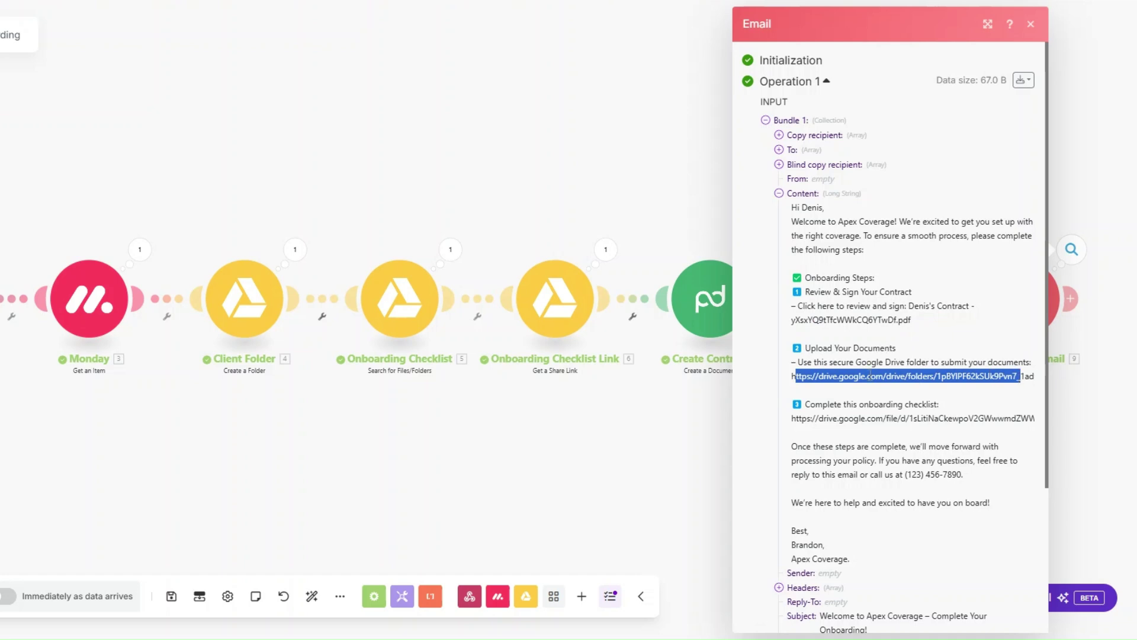
drag(795, 419, 1032, 420)
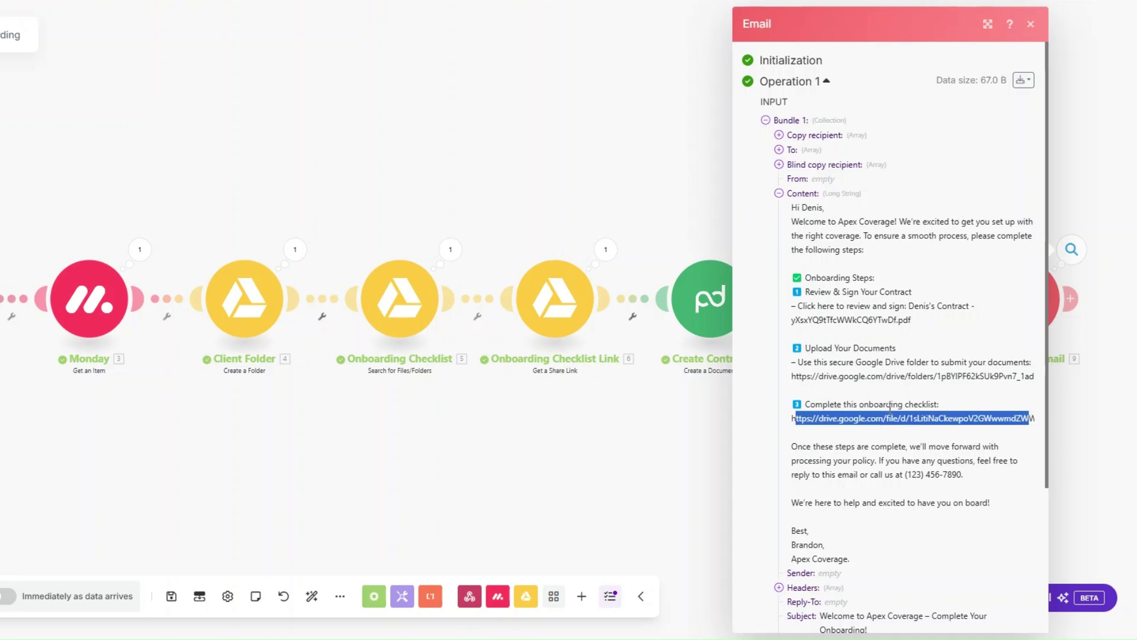
click(868, 445)
click(628, 444)
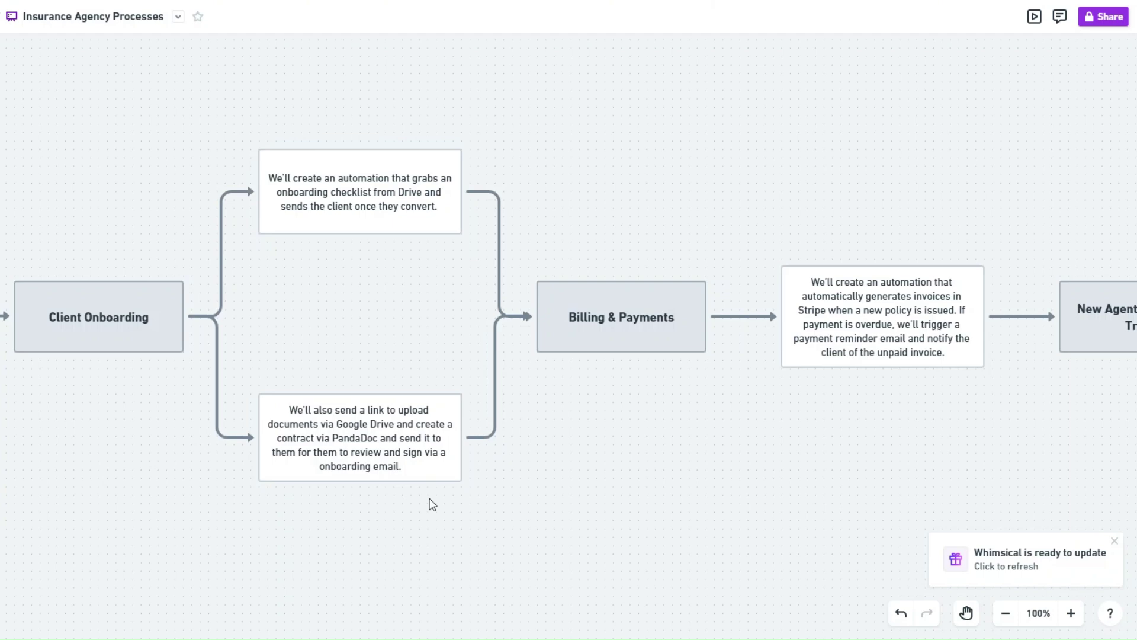
Scroll the Whimsical map right to the New Agent Onboarding & Training node.
scroll(588, 281, right, 10)
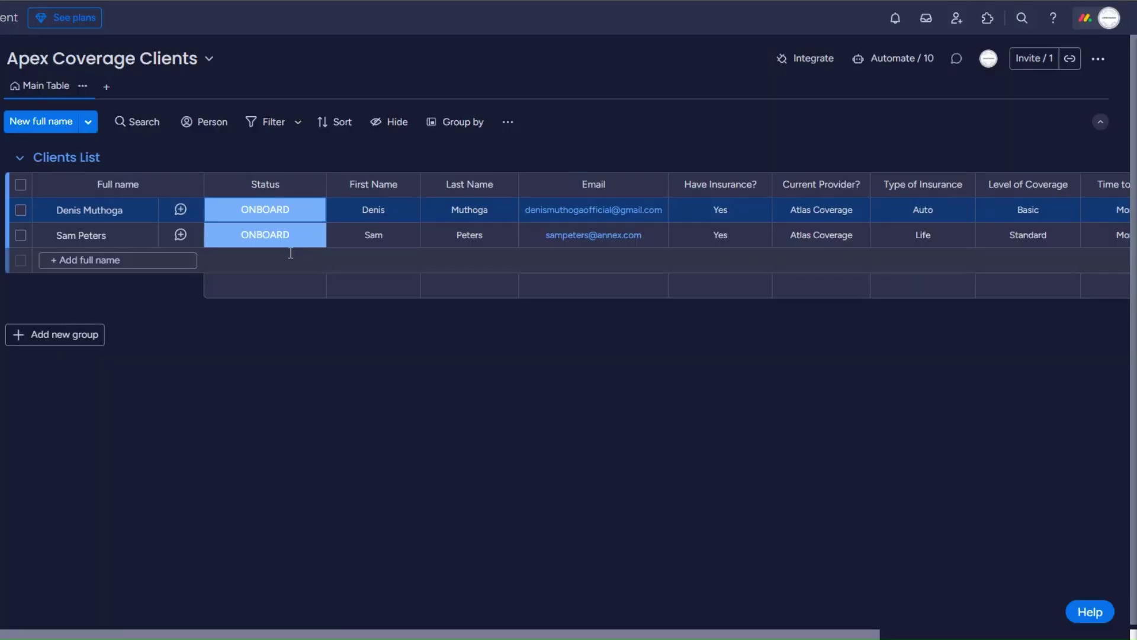
Add a Custom webhook trigger named Invoicing webhook, save it, and run the scenario once.
click(285, 243)
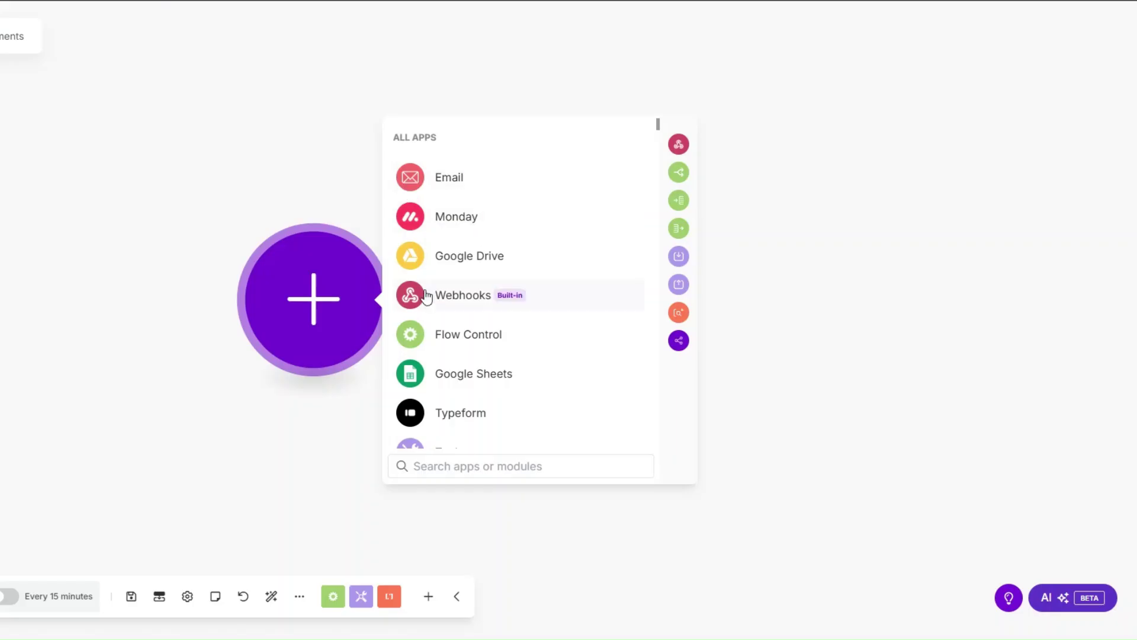
click(422, 296)
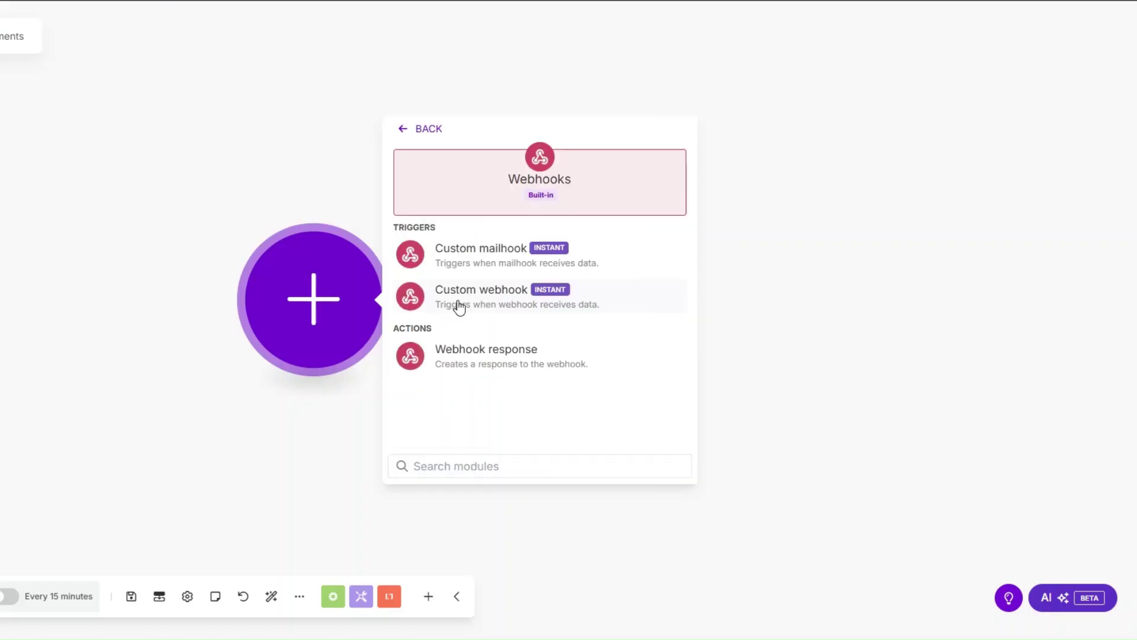
click(480, 297)
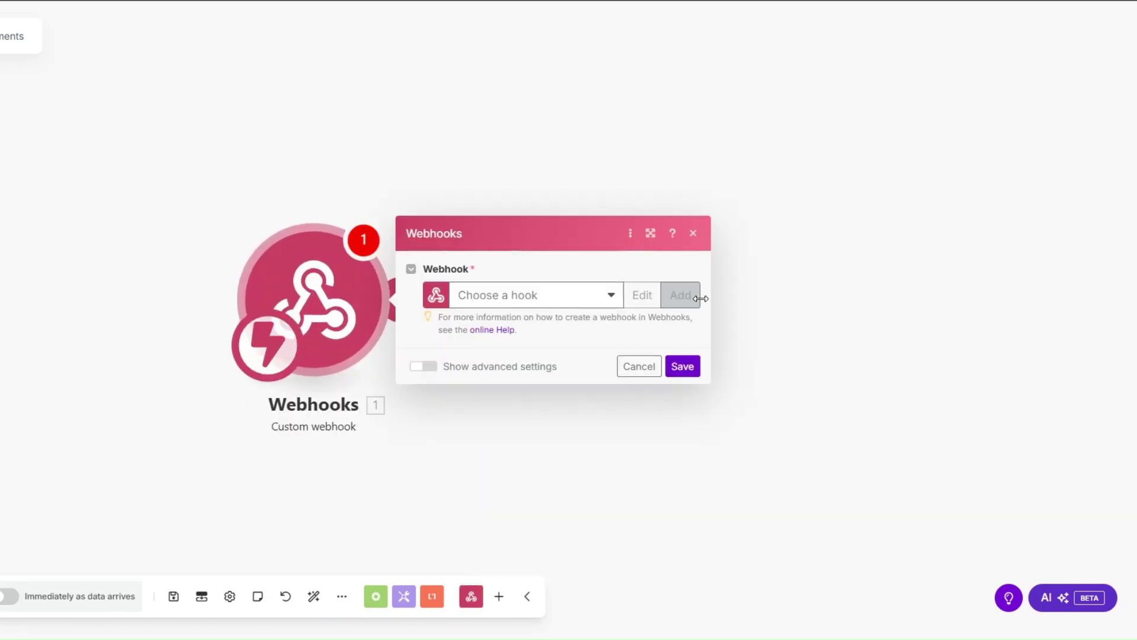
click(680, 295)
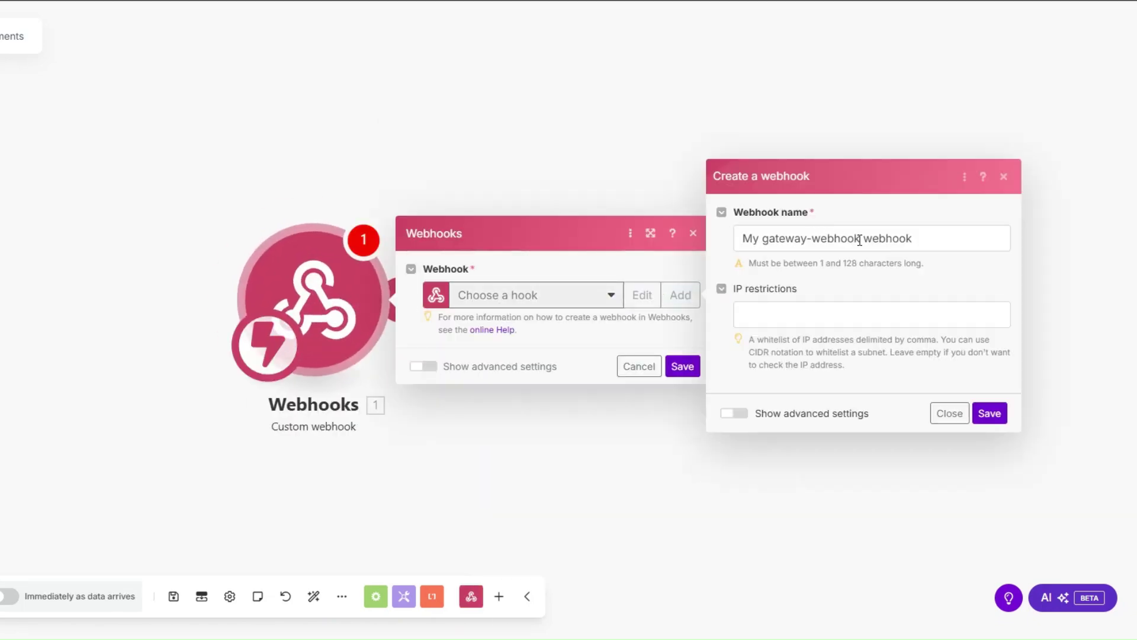
drag(859, 239, 737, 246)
text(Invoicing)
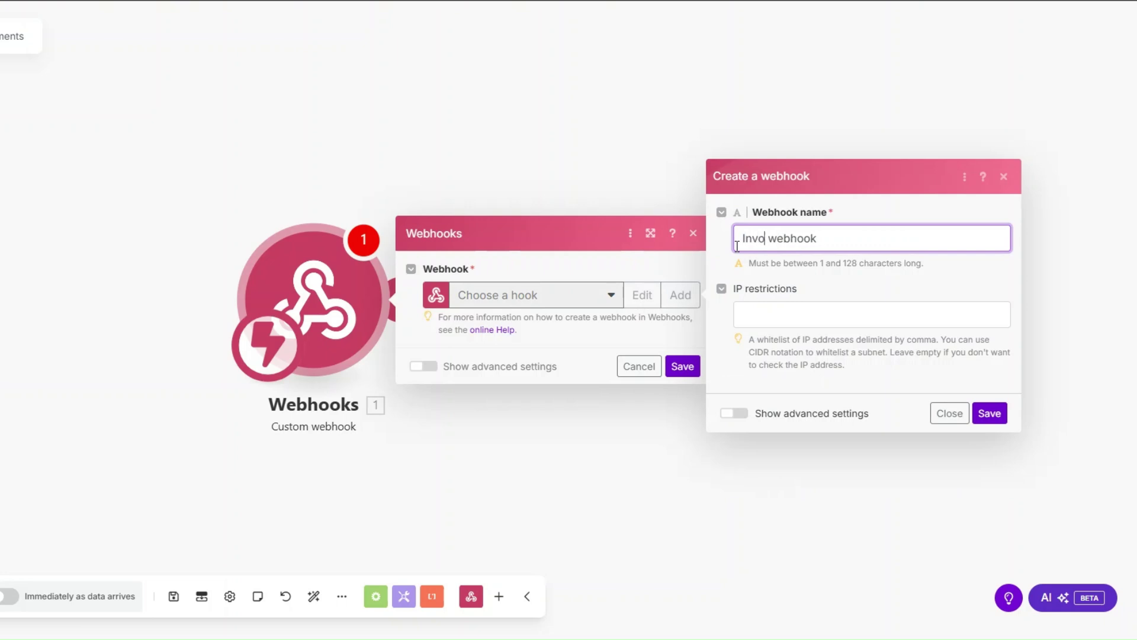
click(1001, 417)
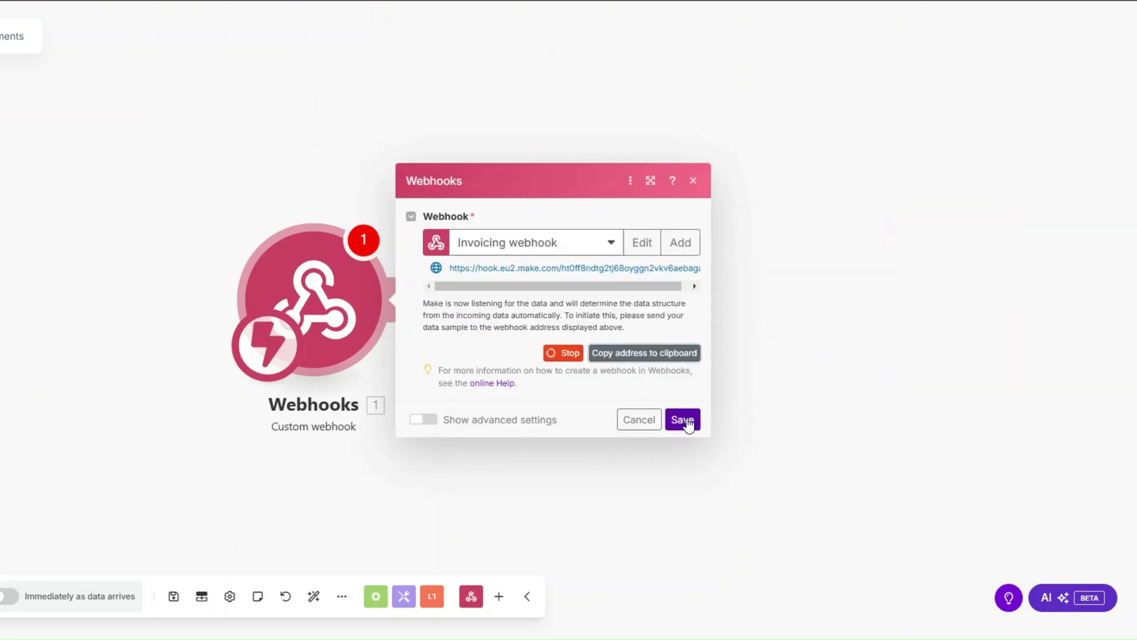
click(683, 419)
click(36, 563)
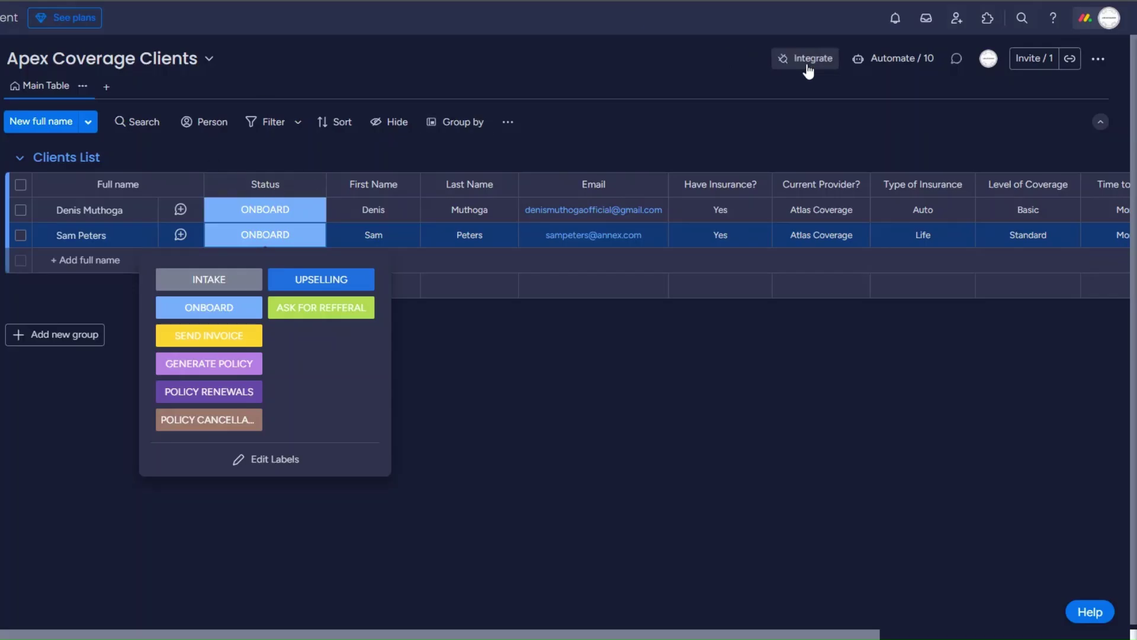
click(807, 60)
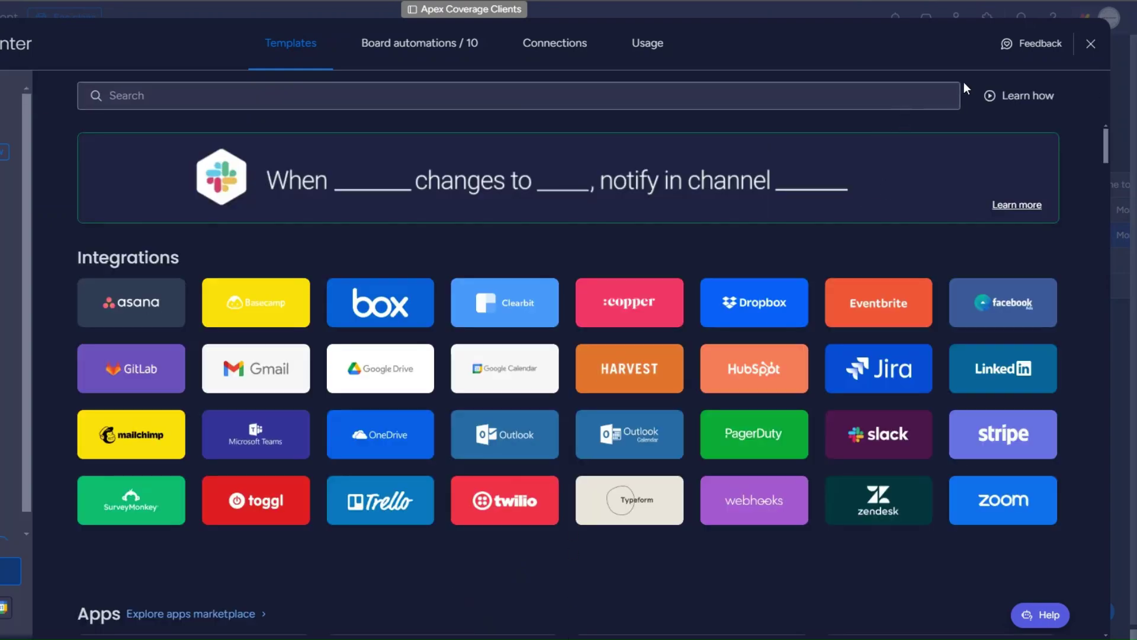
Connect a 'When a status changes to something' monday webhook using the pasted Make hook URL.
click(735, 505)
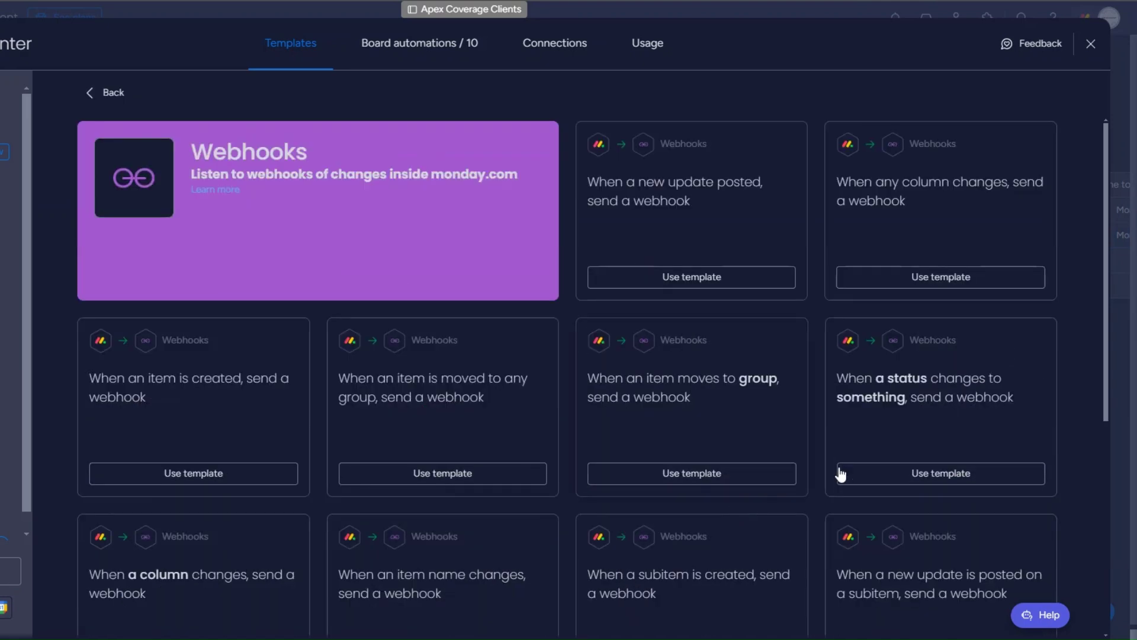
click(891, 482)
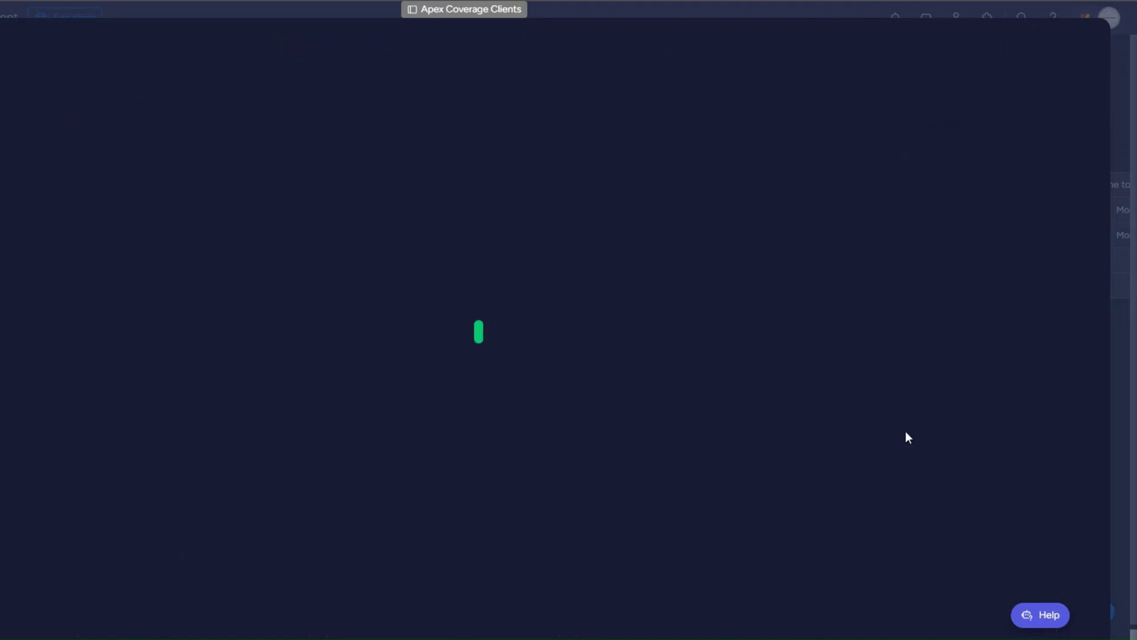
click(456, 420)
click(0, 192)
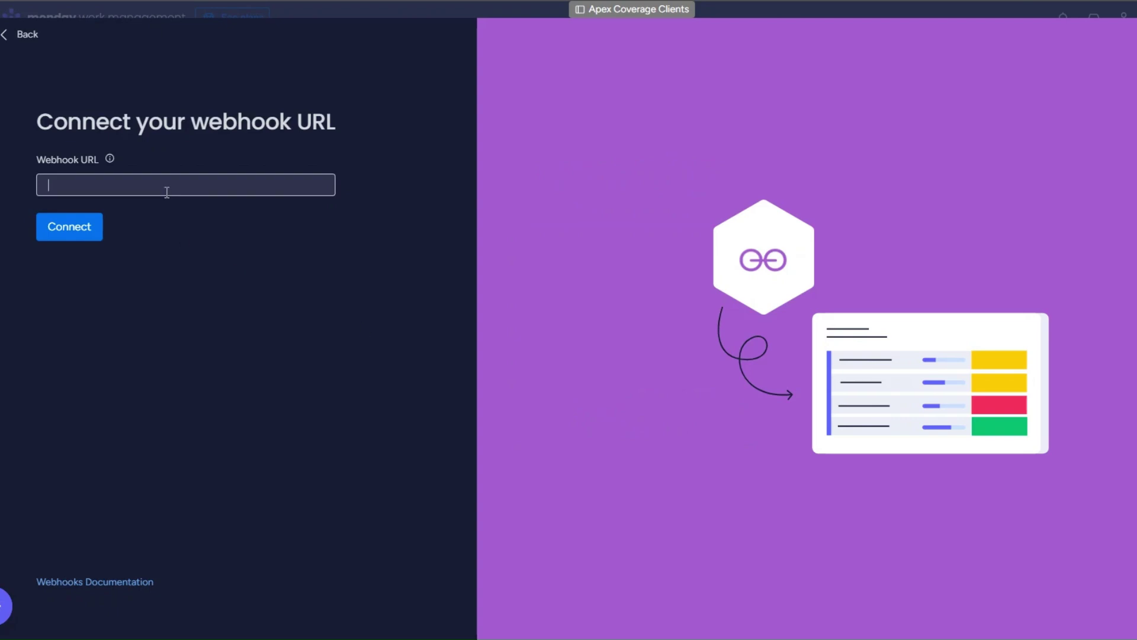
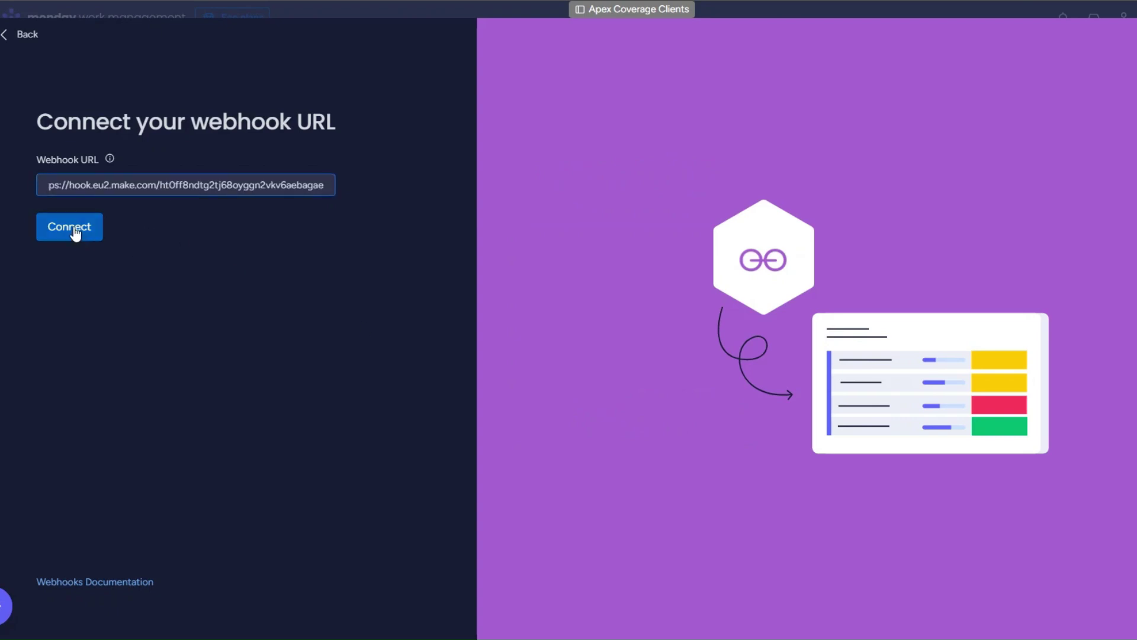
click(75, 233)
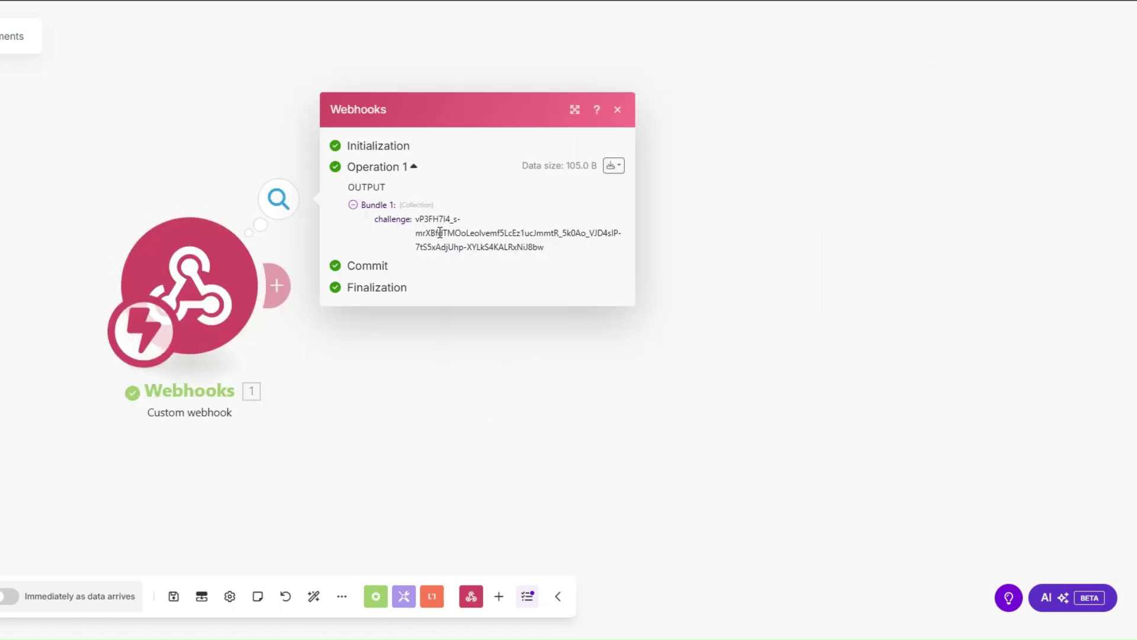
Add a Webhook response with status 200 and body {"challenge":"{{1.challenge}}"} after the trigger.
click(277, 286)
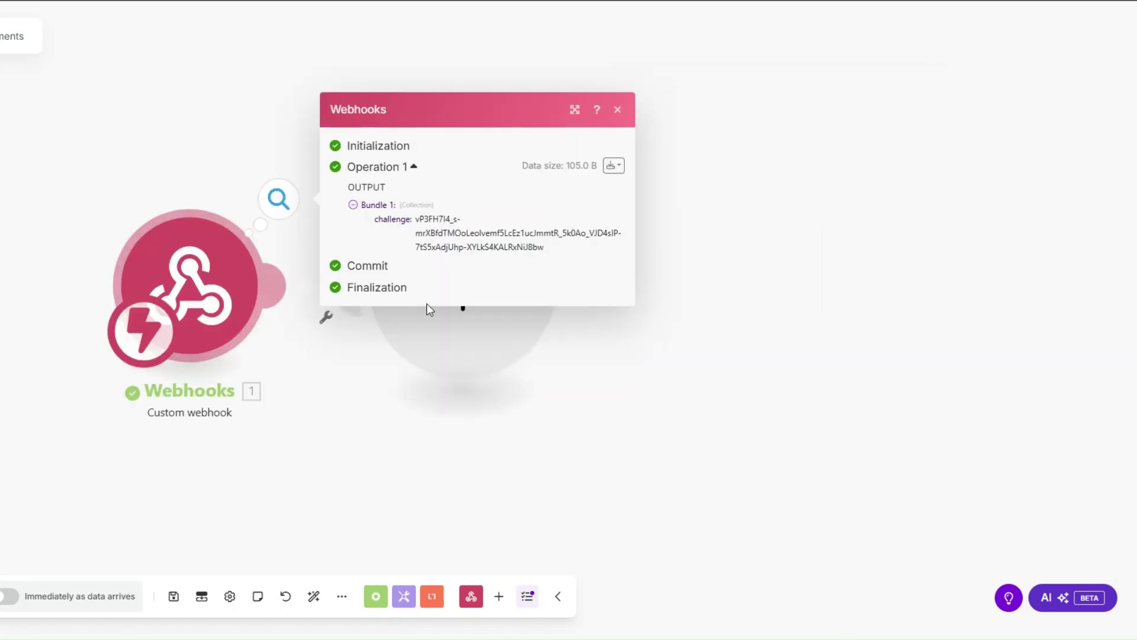
click(628, 176)
click(643, 242)
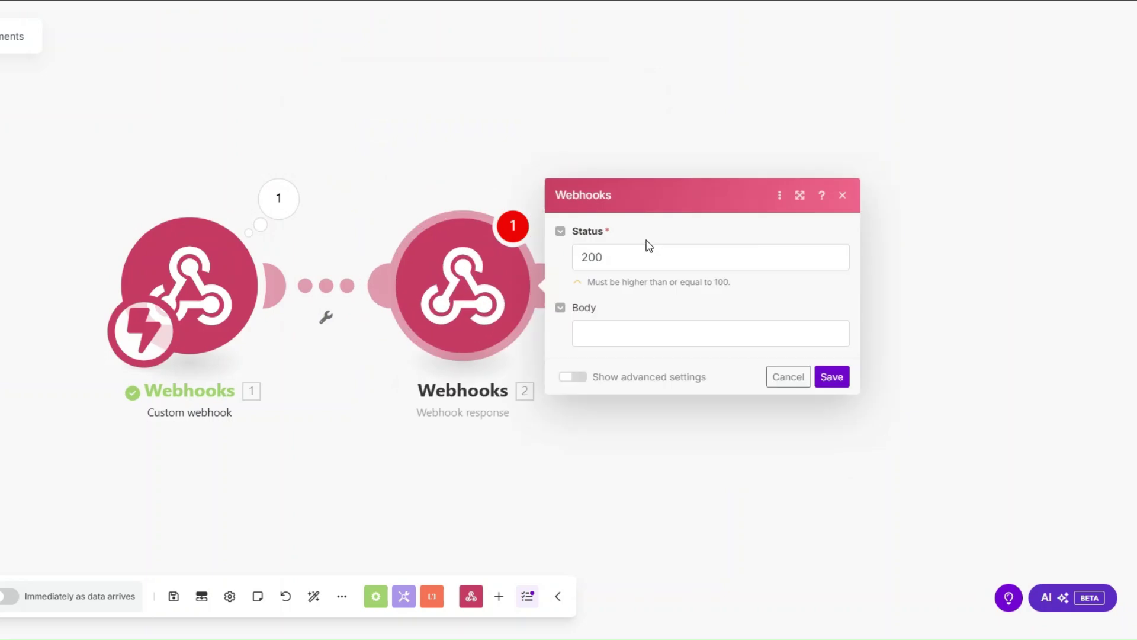
click(627, 335)
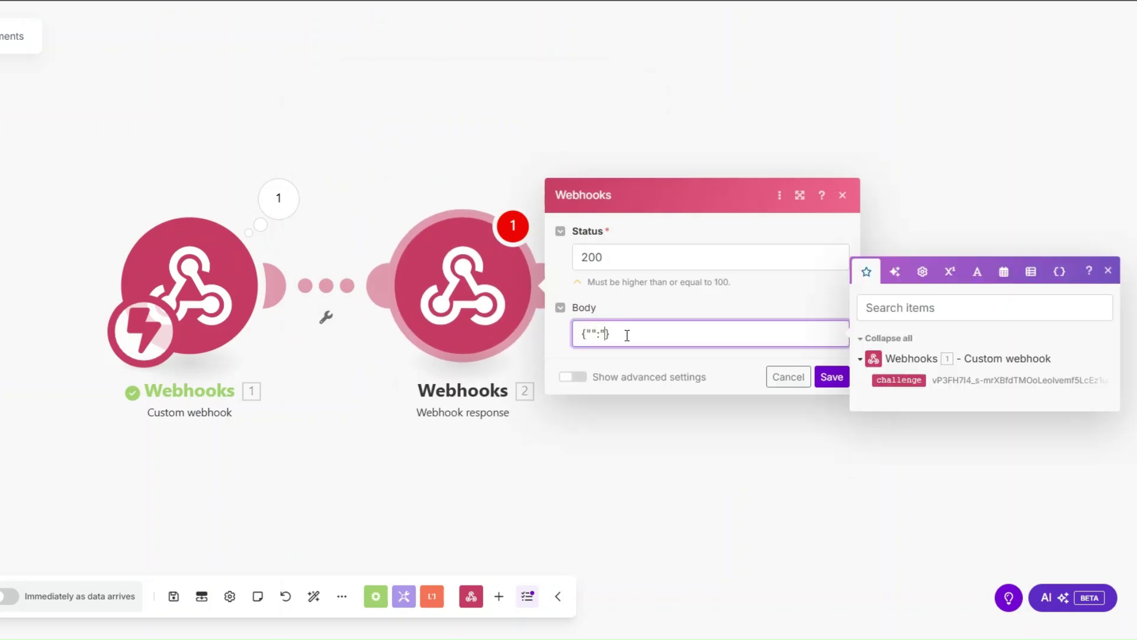
text(challenge)
drag(899, 380, 702, 334)
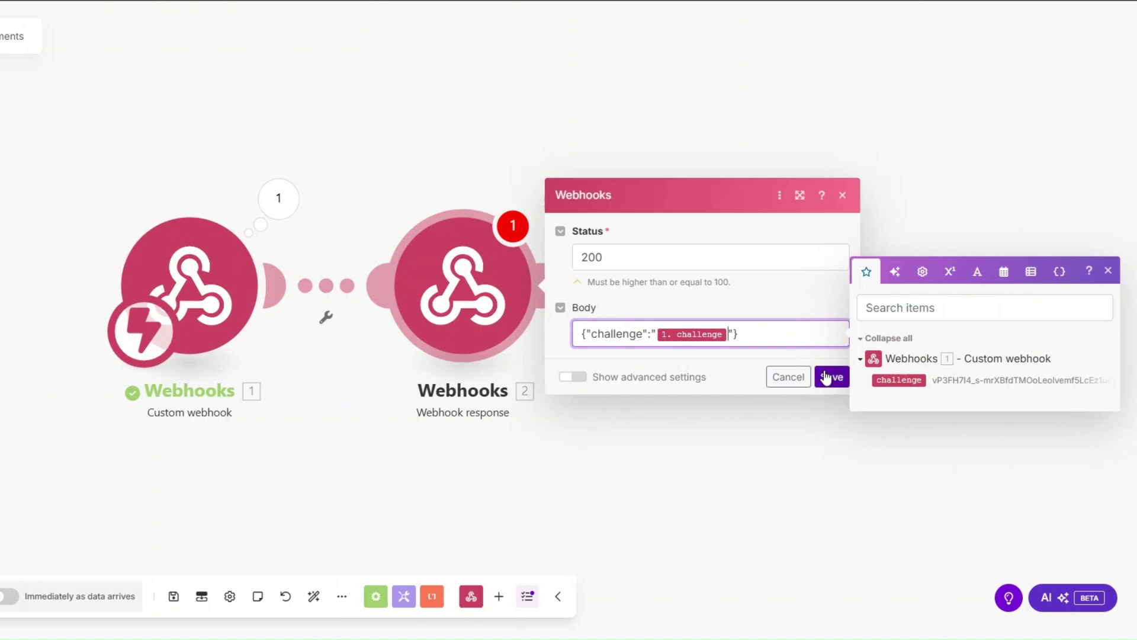
click(830, 377)
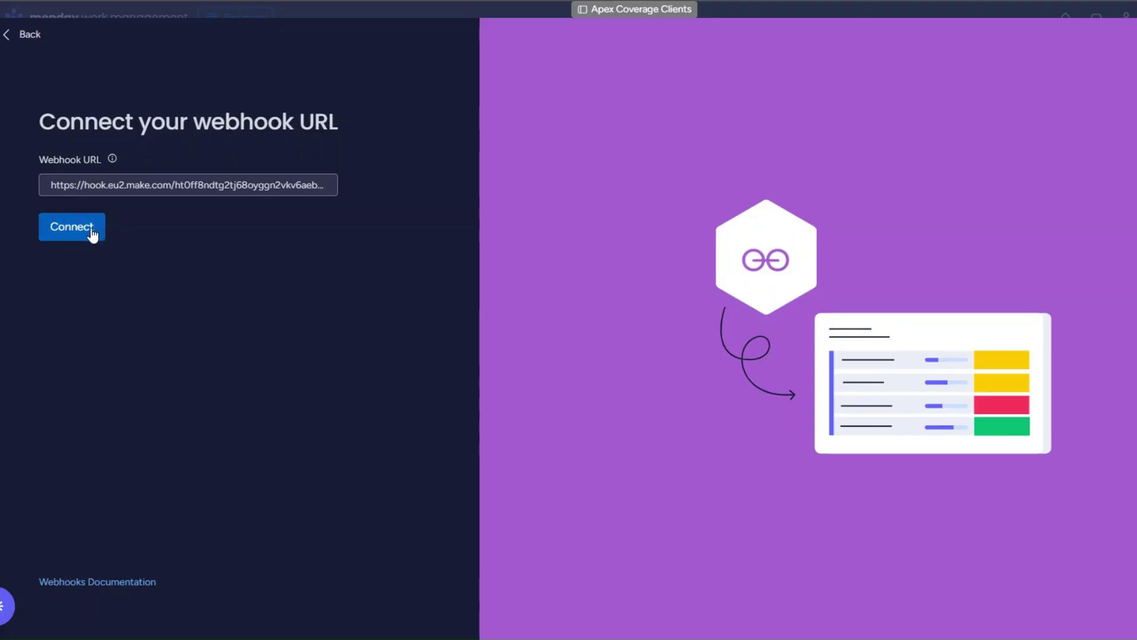
Create the monday rule 'When Status changes to SEND INVOICE, send a webhook' and return to the board.
click(92, 233)
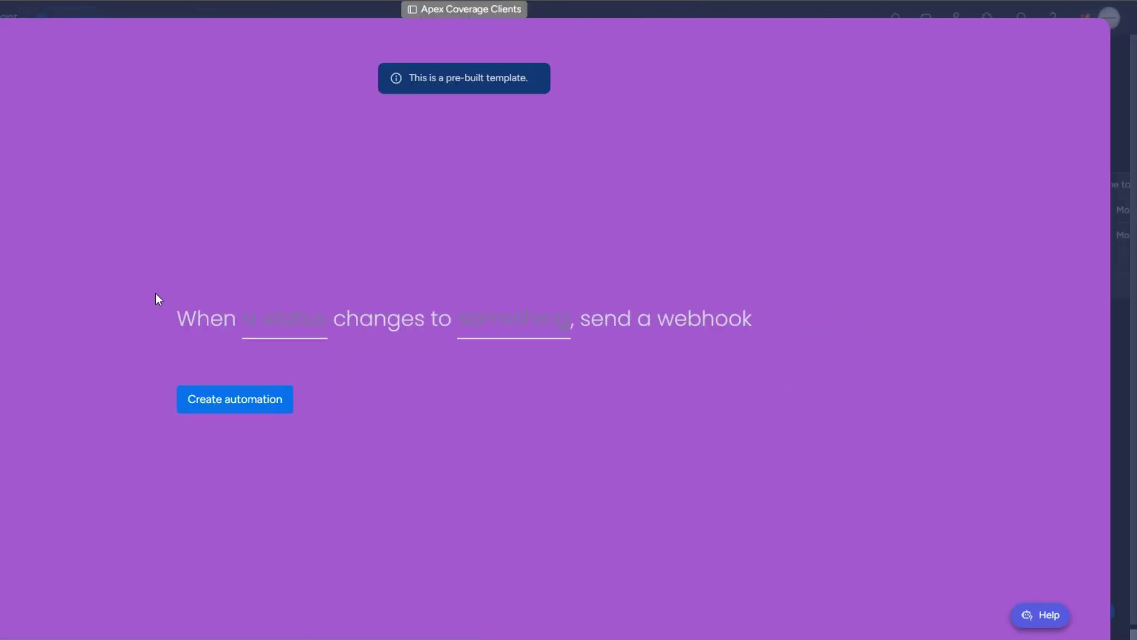
click(288, 330)
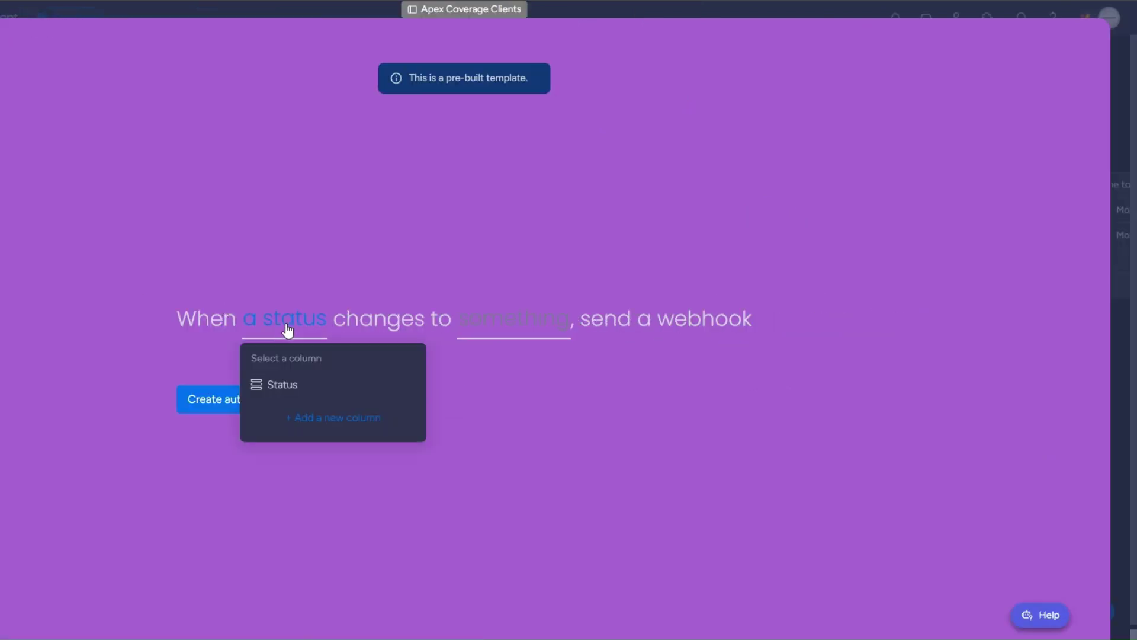
click(303, 385)
click(489, 333)
click(490, 457)
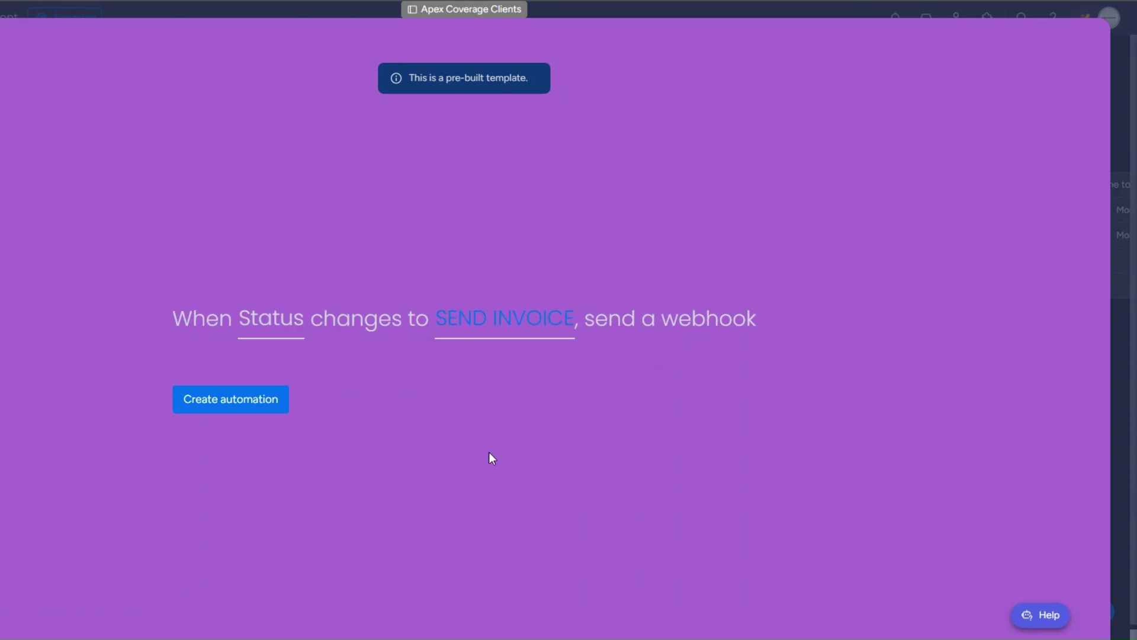
click(270, 412)
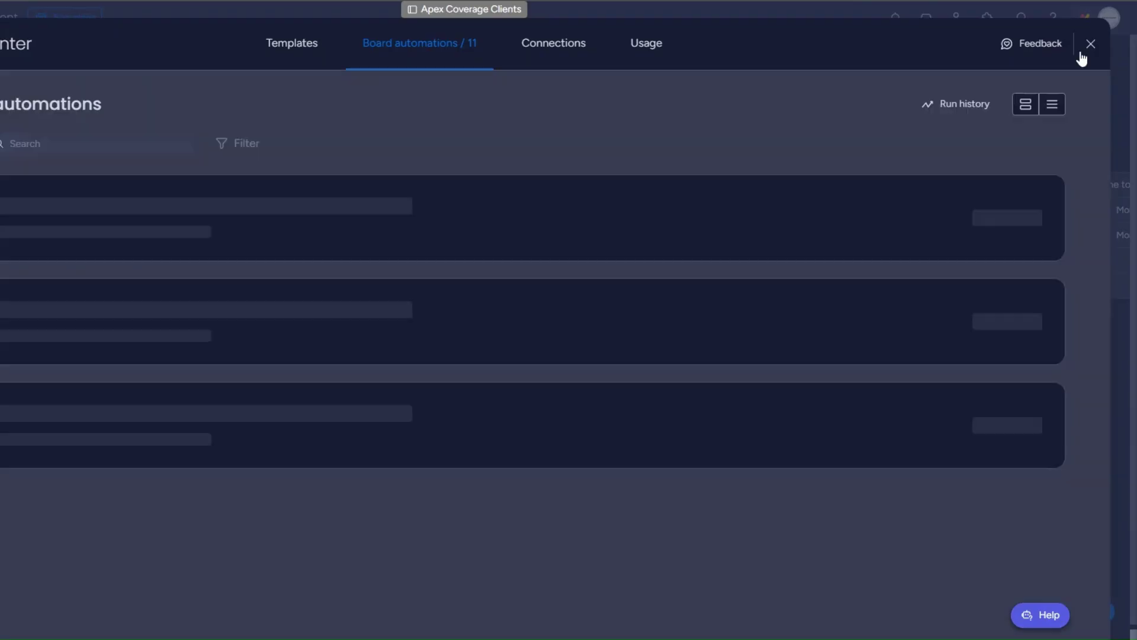
click(1090, 44)
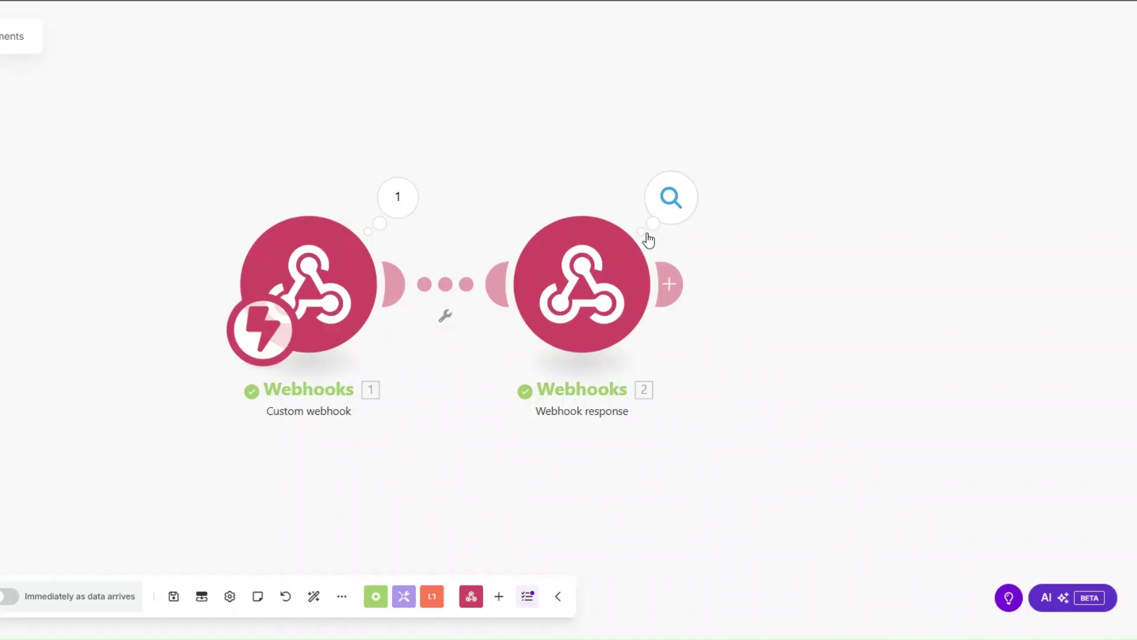
Delete the Webhook response module and set the second client's status to SEND INVOICE.
right_click(587, 273)
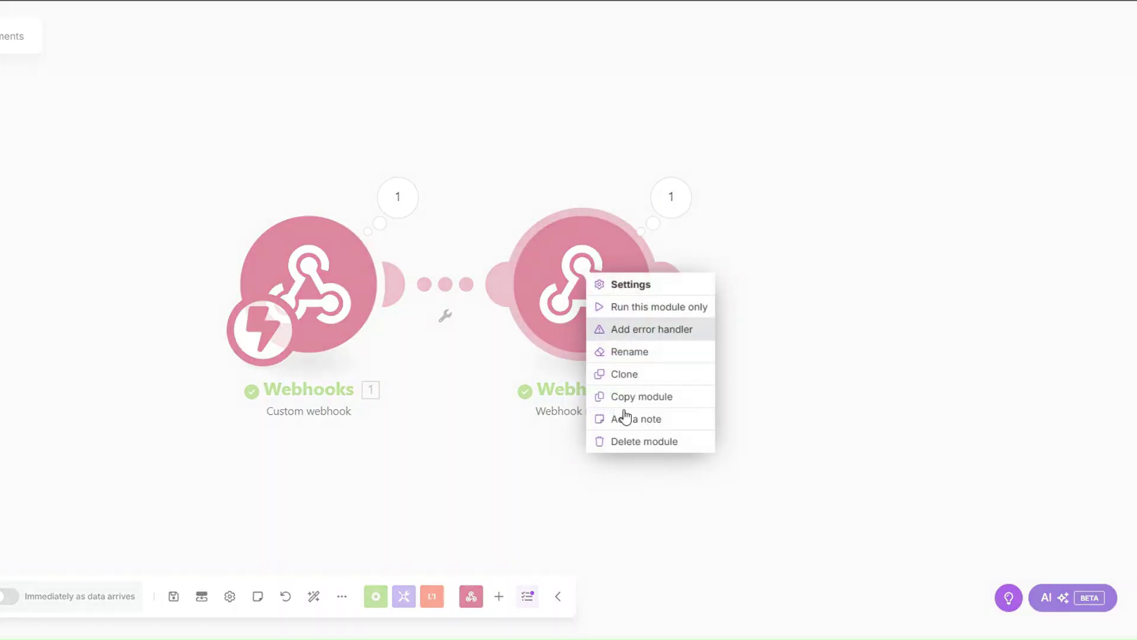
click(632, 442)
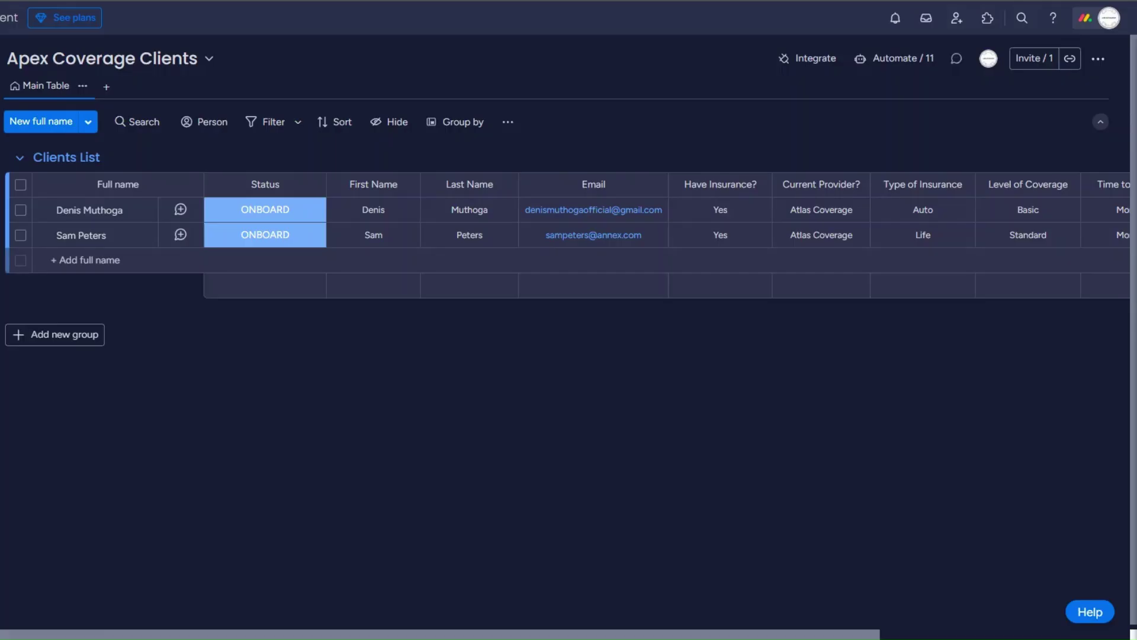
click(264, 235)
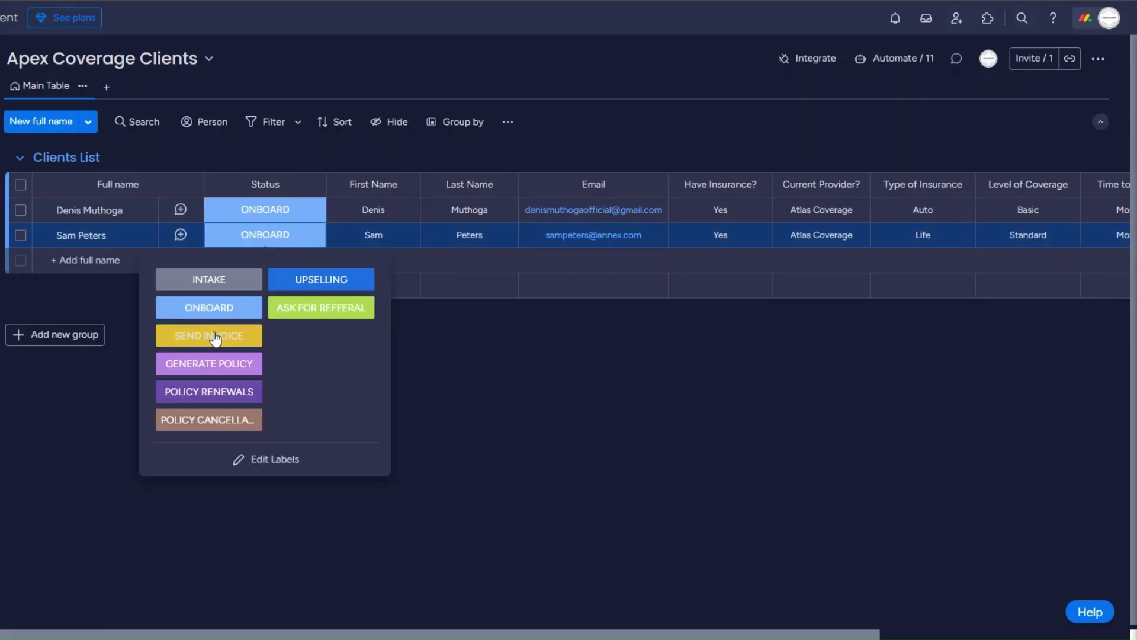
click(216, 338)
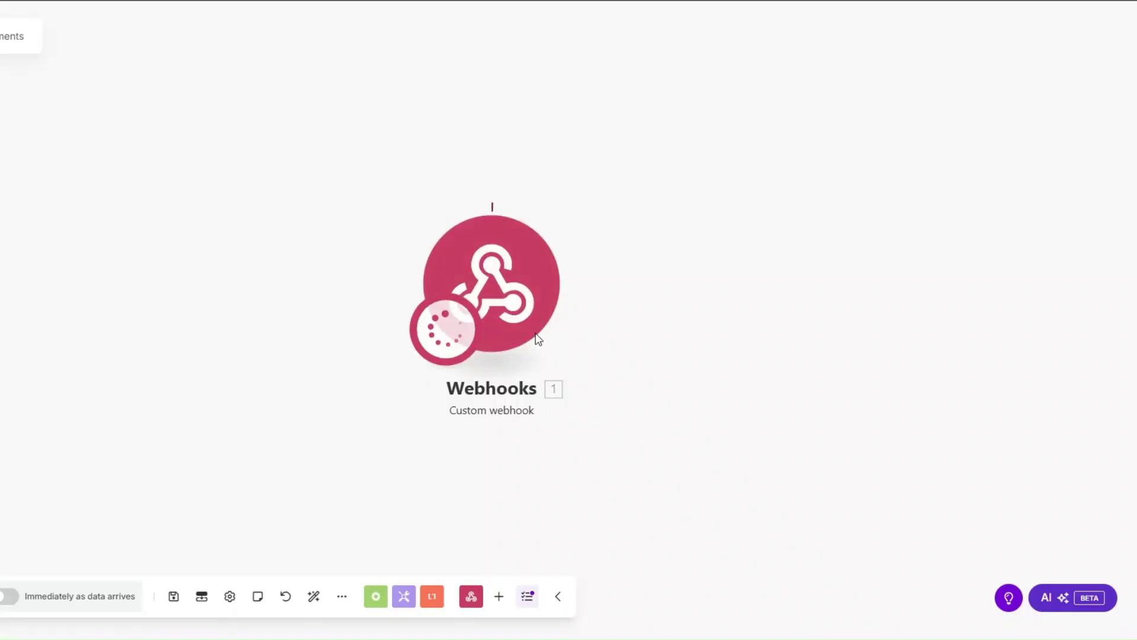
Inspect the received update_column_value event, checking its pulseName and pulseId values.
click(580, 199)
click(355, 224)
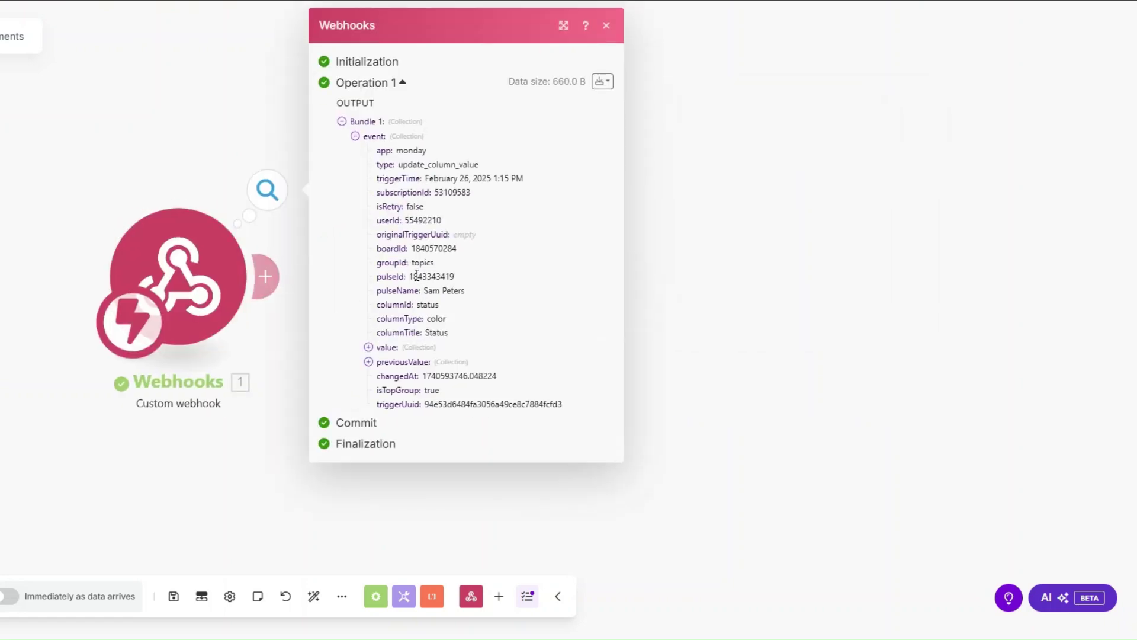
drag(425, 291, 473, 300)
drag(413, 279, 491, 283)
click(265, 276)
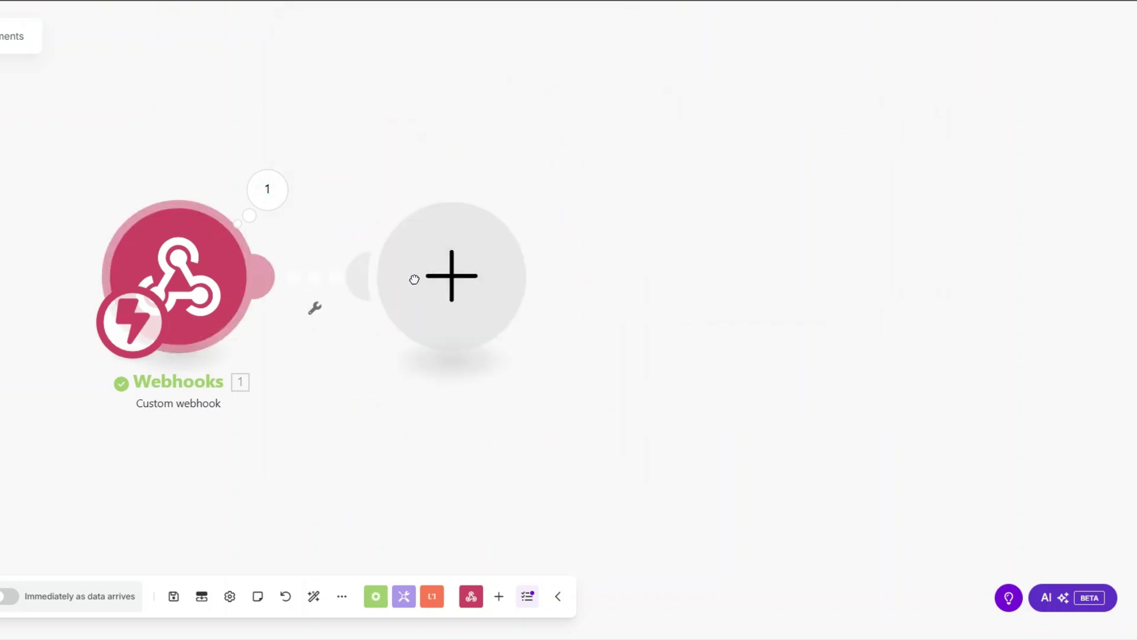
Add a Monday Get an Item module reading 1.event.pulseId from the Apex Coverage Clients board.
click(568, 271)
text(get an)
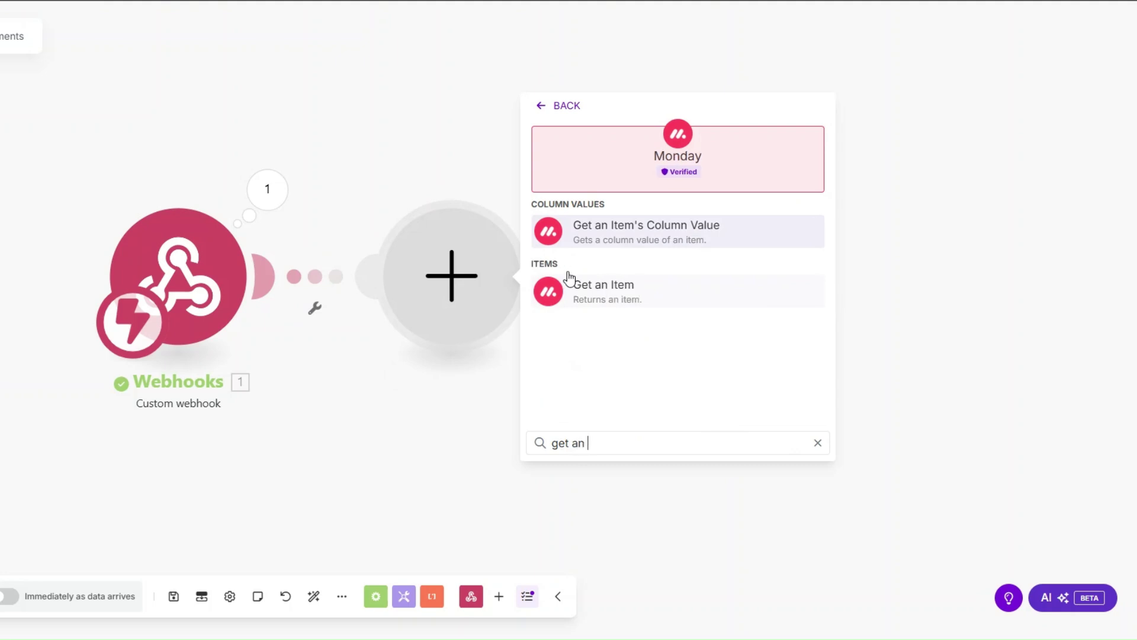
click(569, 286)
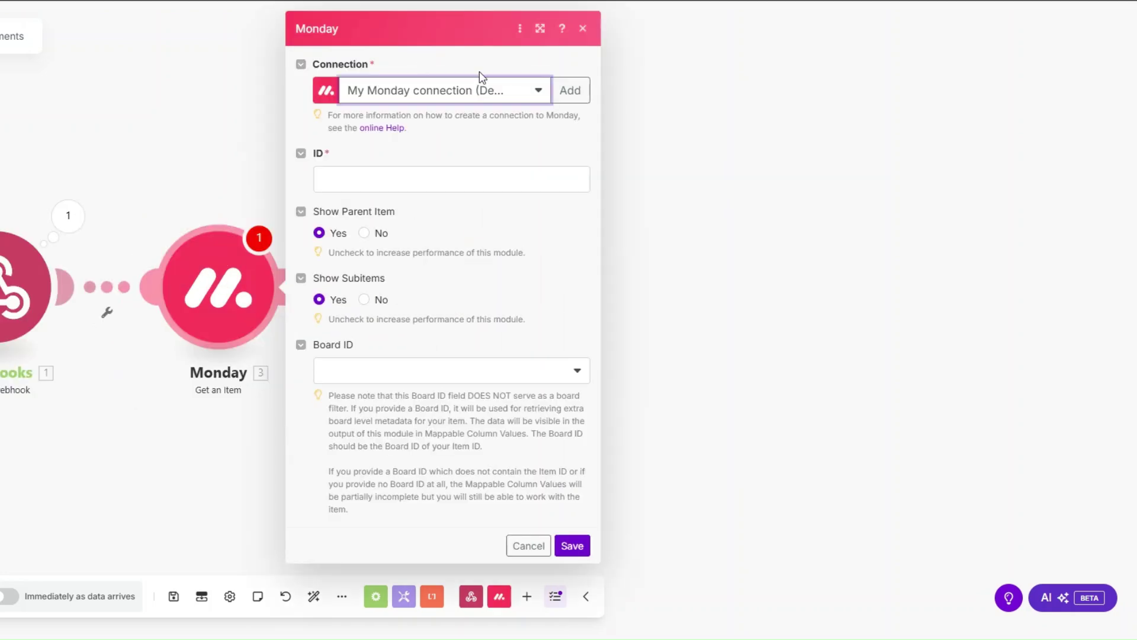
click(400, 180)
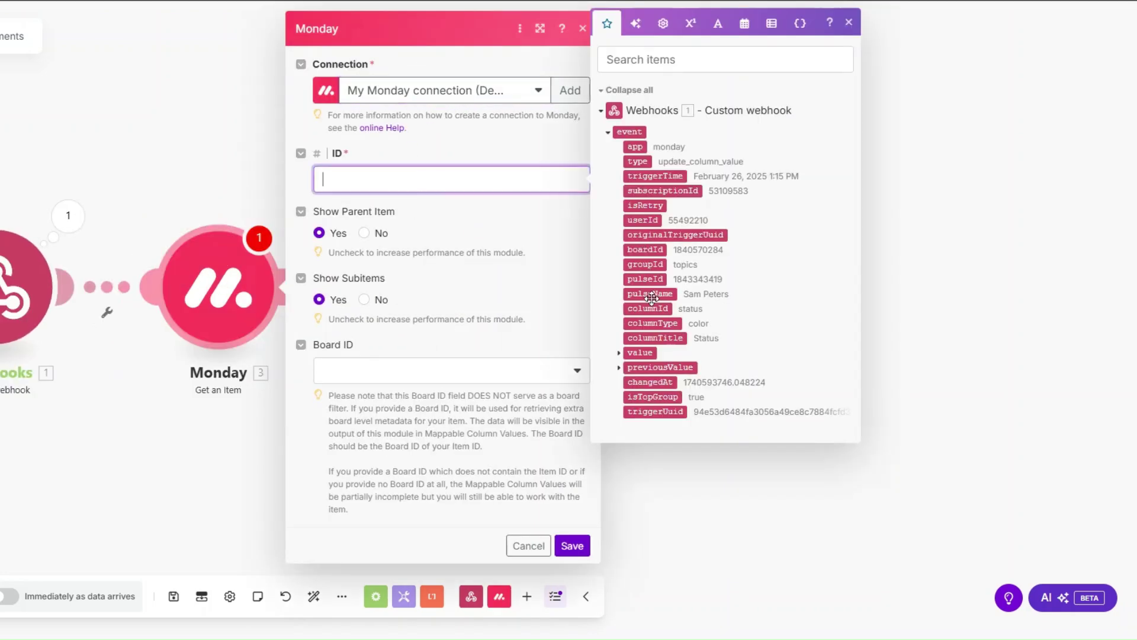
click(646, 280)
click(350, 381)
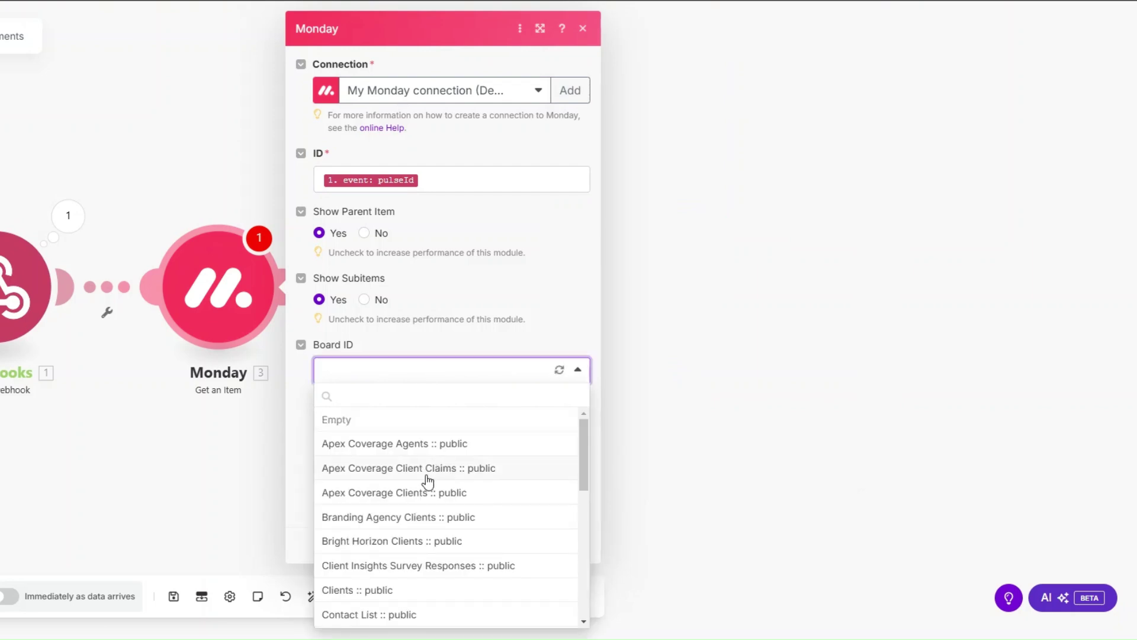
click(426, 483)
click(571, 540)
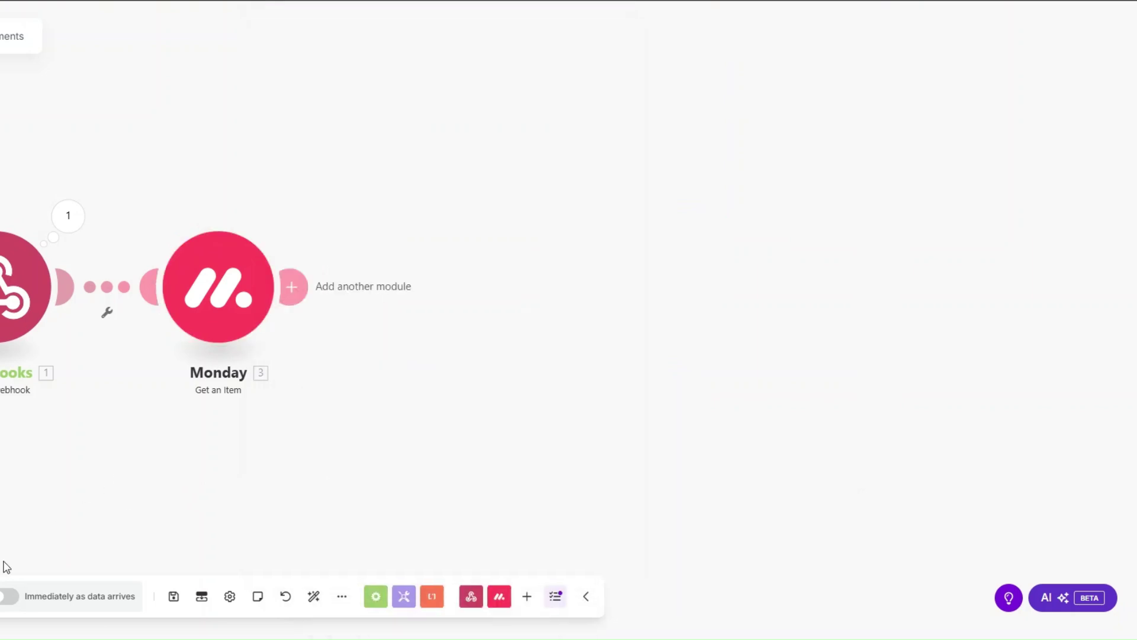
Trigger a test run by setting the second client's status to SEND INVOICE.
key(alt+Tab)
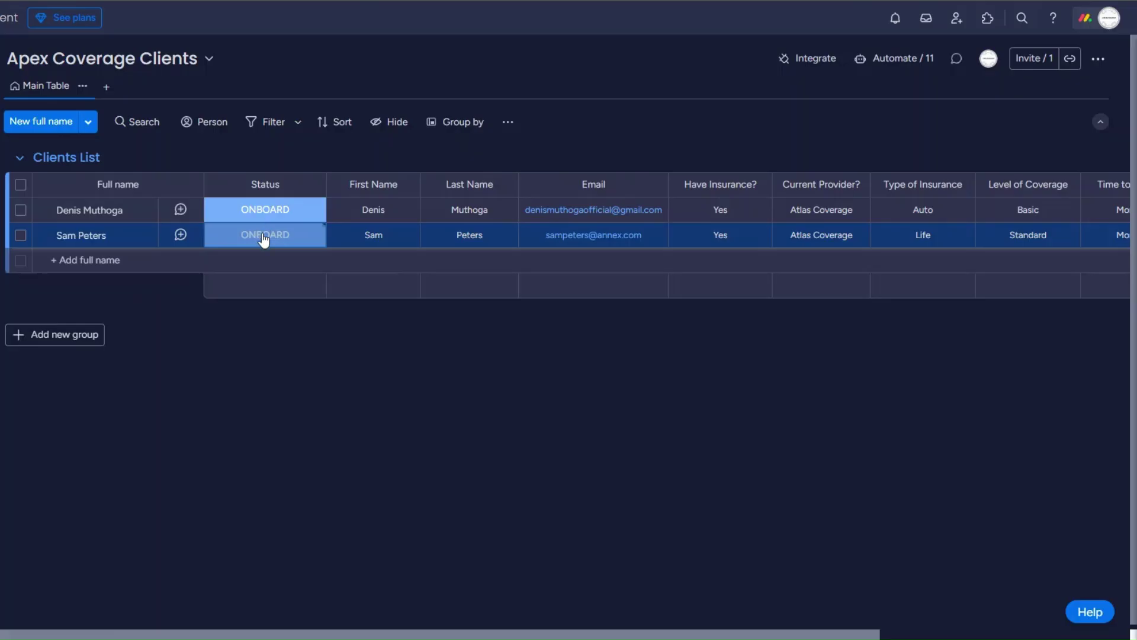
click(264, 236)
click(229, 338)
key(alt+Tab)
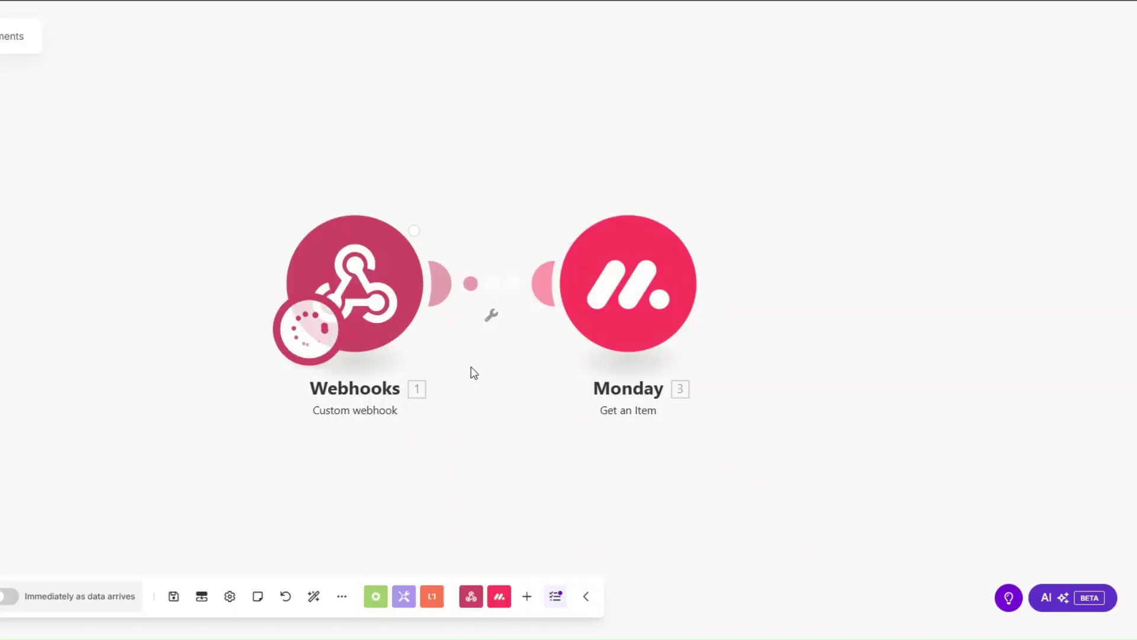
Review the Get an Item output's column values, from Email through Referral Source.
click(457, 178)
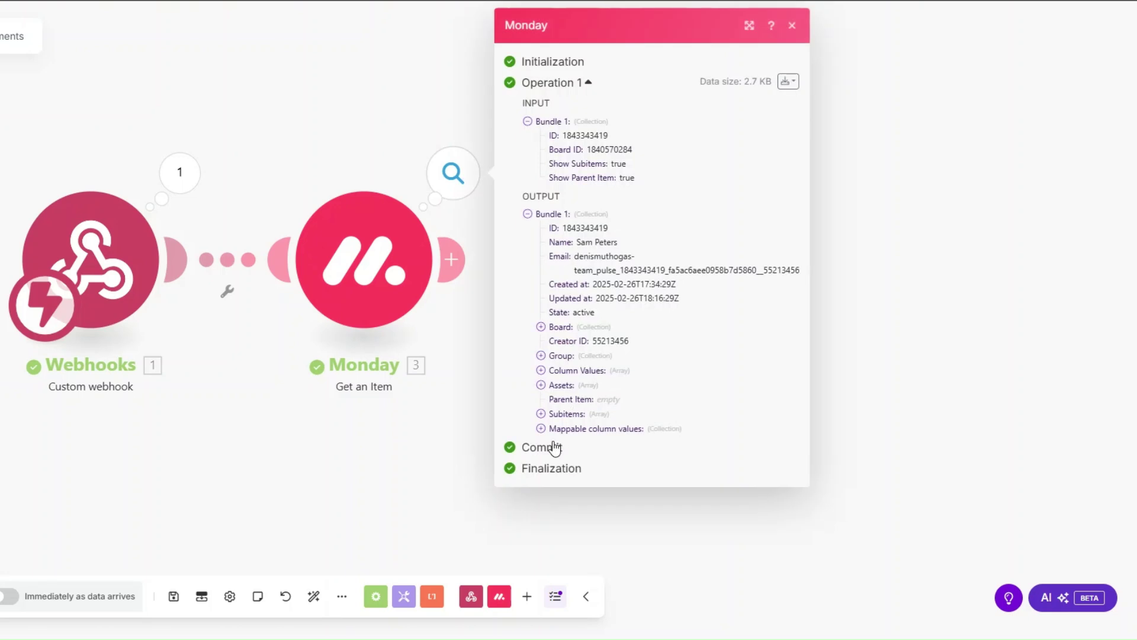
click(541, 429)
click(554, 476)
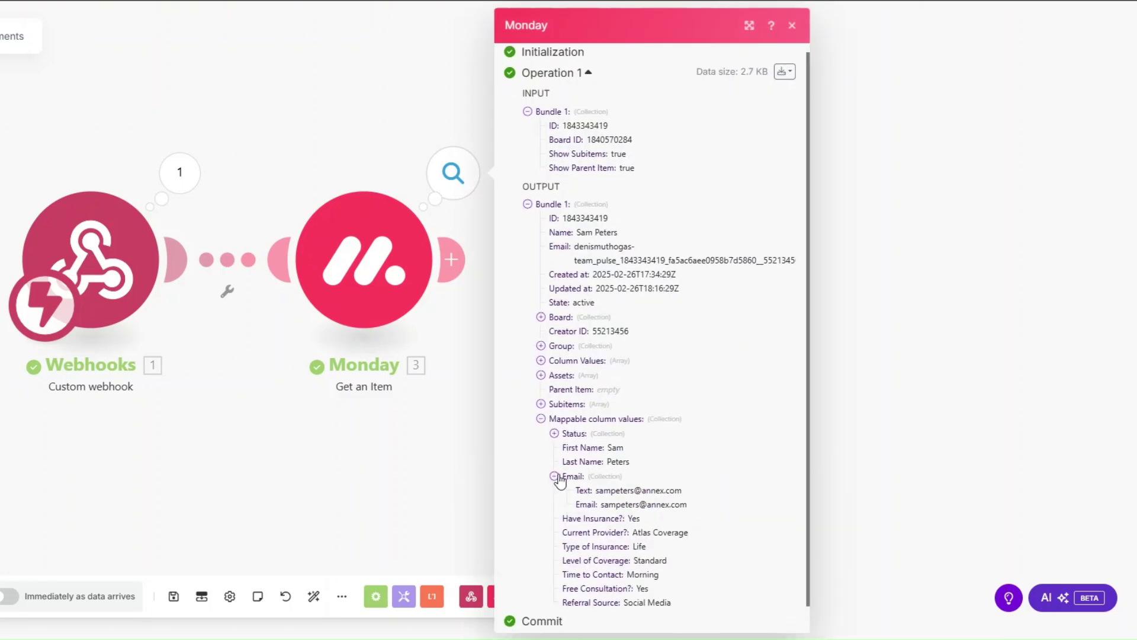
scroll(612, 387, down, 1)
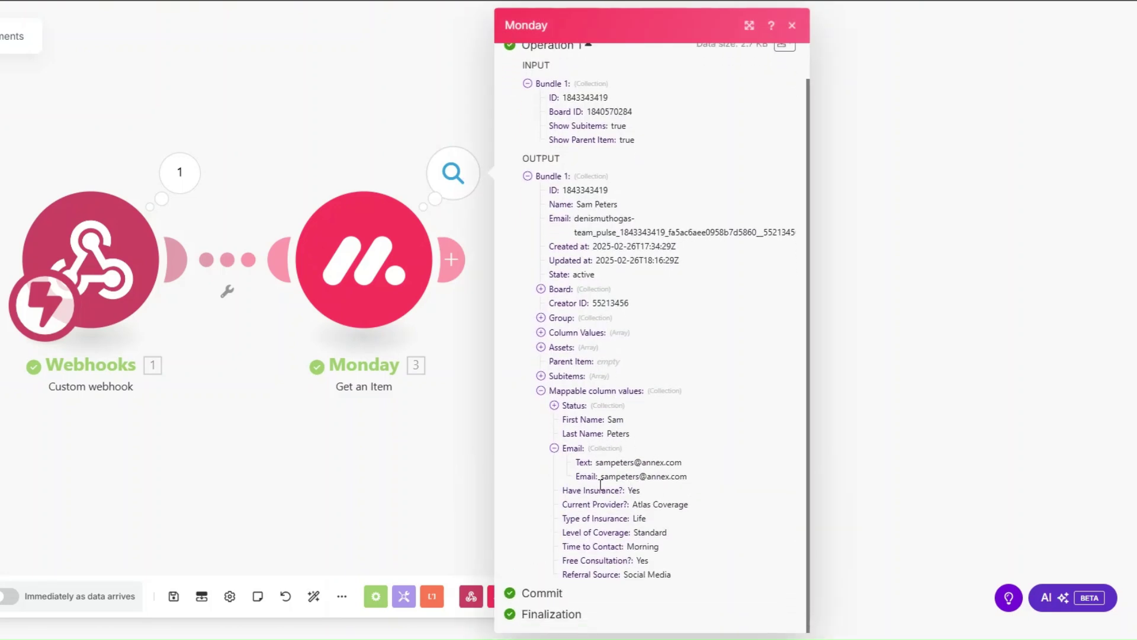
drag(601, 484, 671, 576)
click(274, 421)
drag(274, 421, 89, 370)
scroll(134, 415, down, 2)
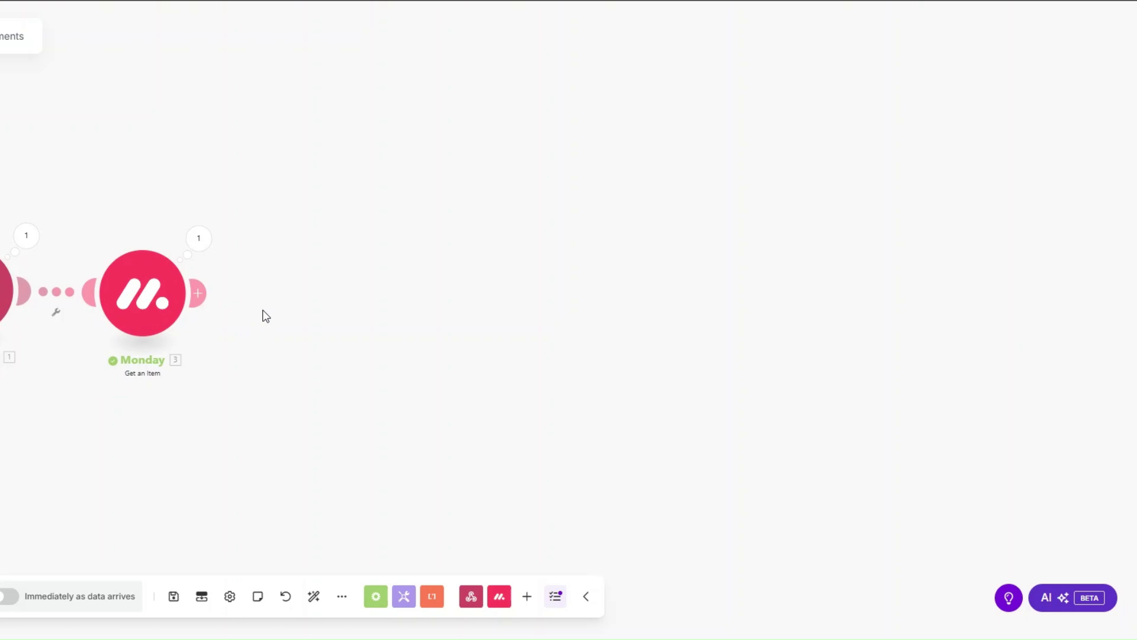
click(198, 293)
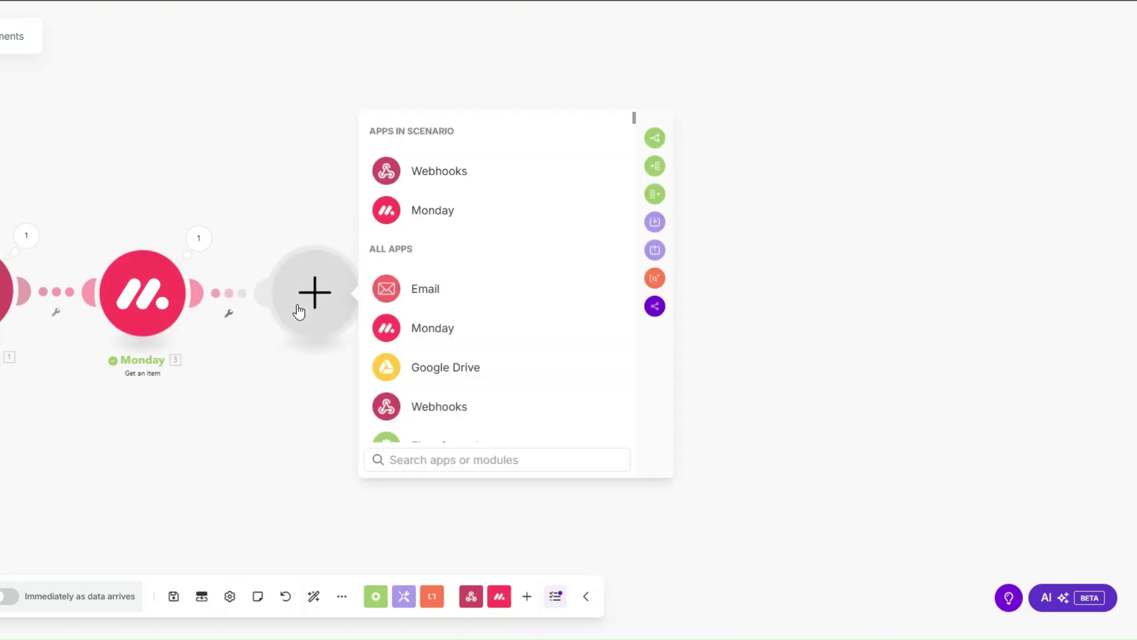
text(stri)
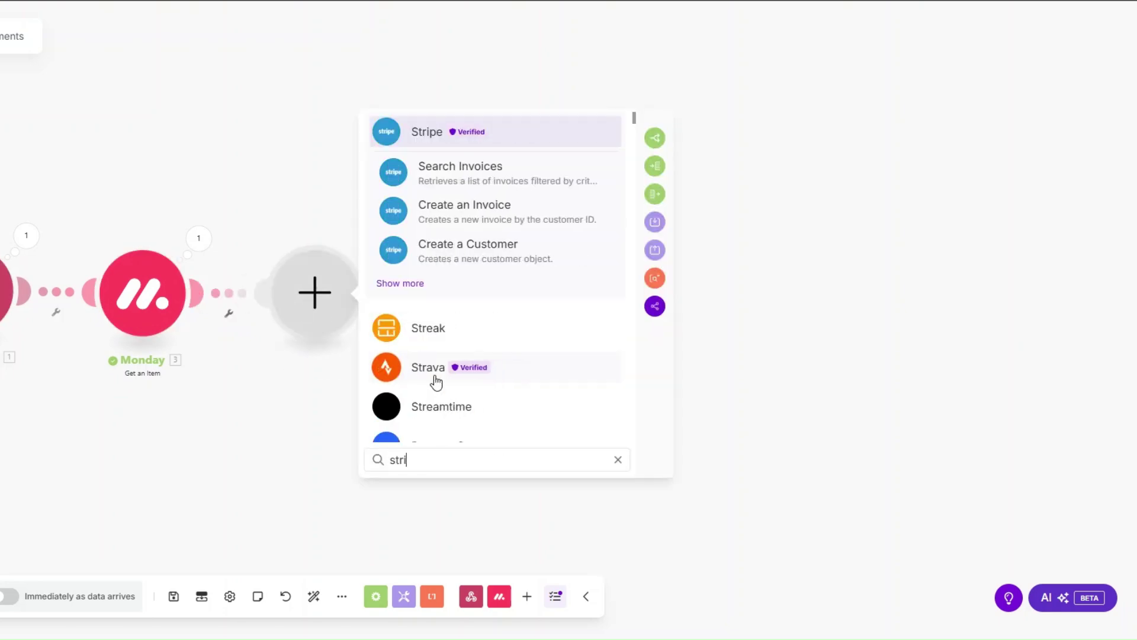
text(pe)
Add a Stripe Create a Customer module with description 'Insurance services'.
click(500, 134)
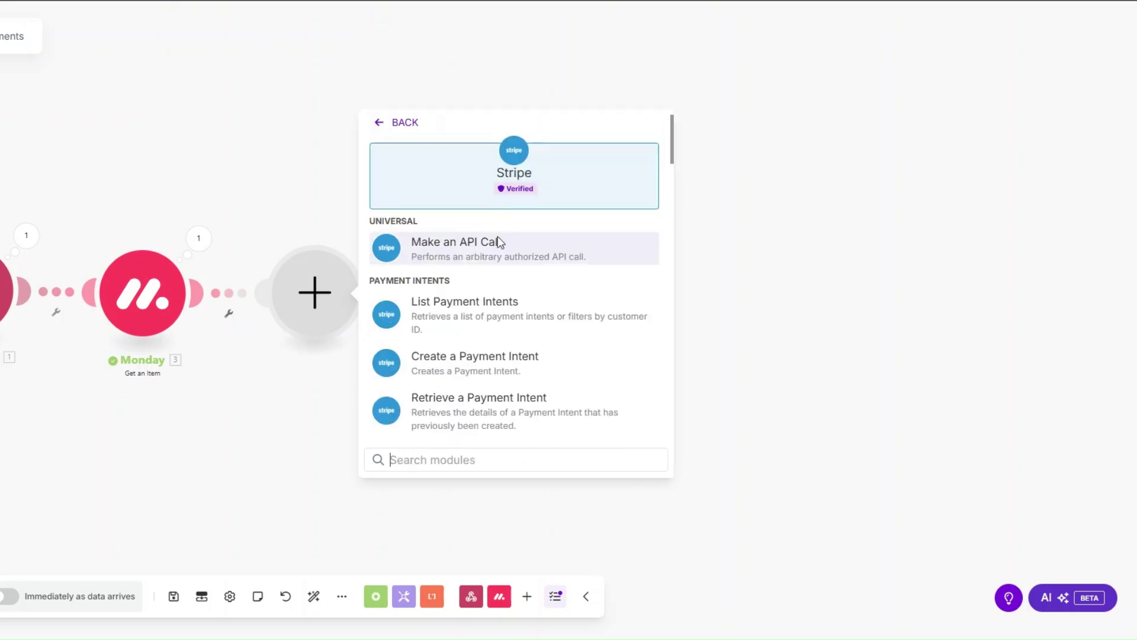
scroll(500, 273, down, 3)
scroll(501, 297, down, 5)
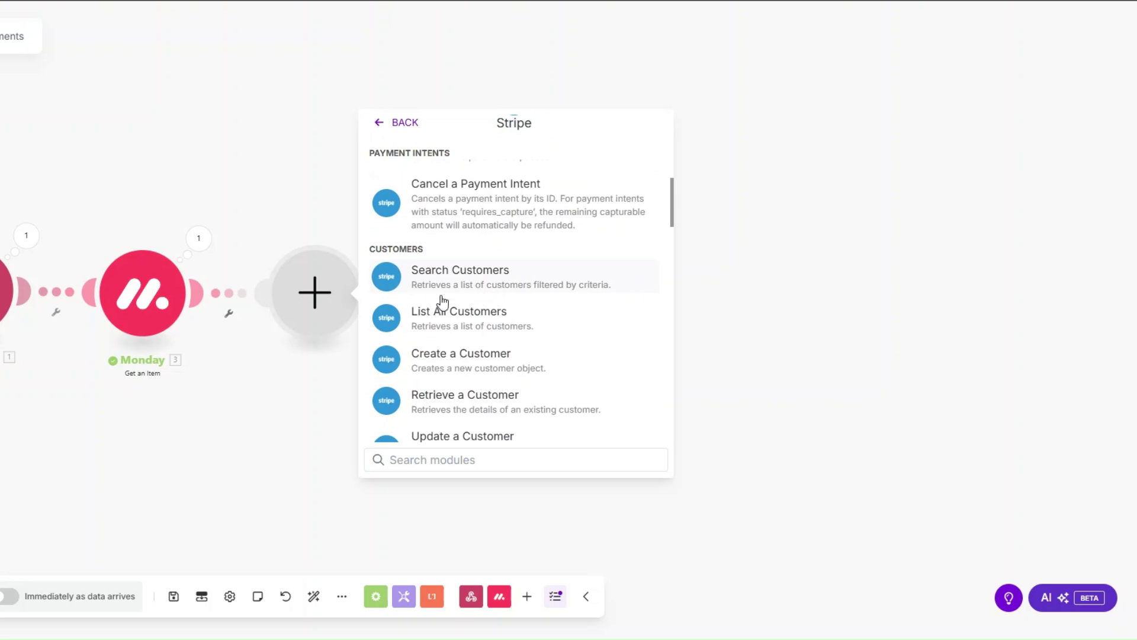
click(441, 361)
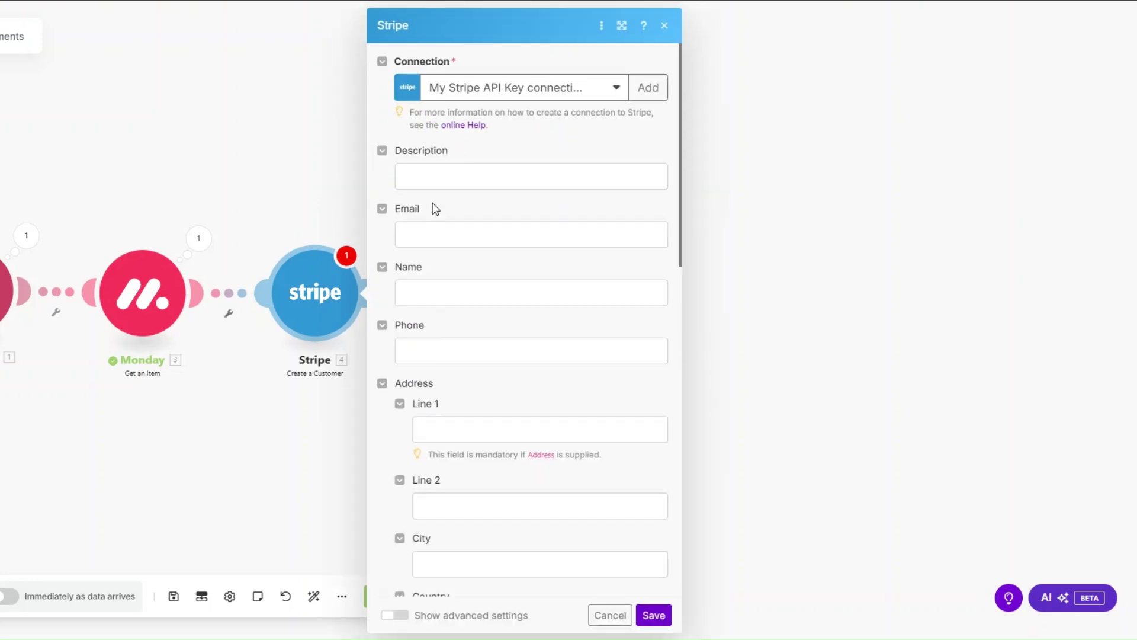
click(438, 178)
text(Insurance services)
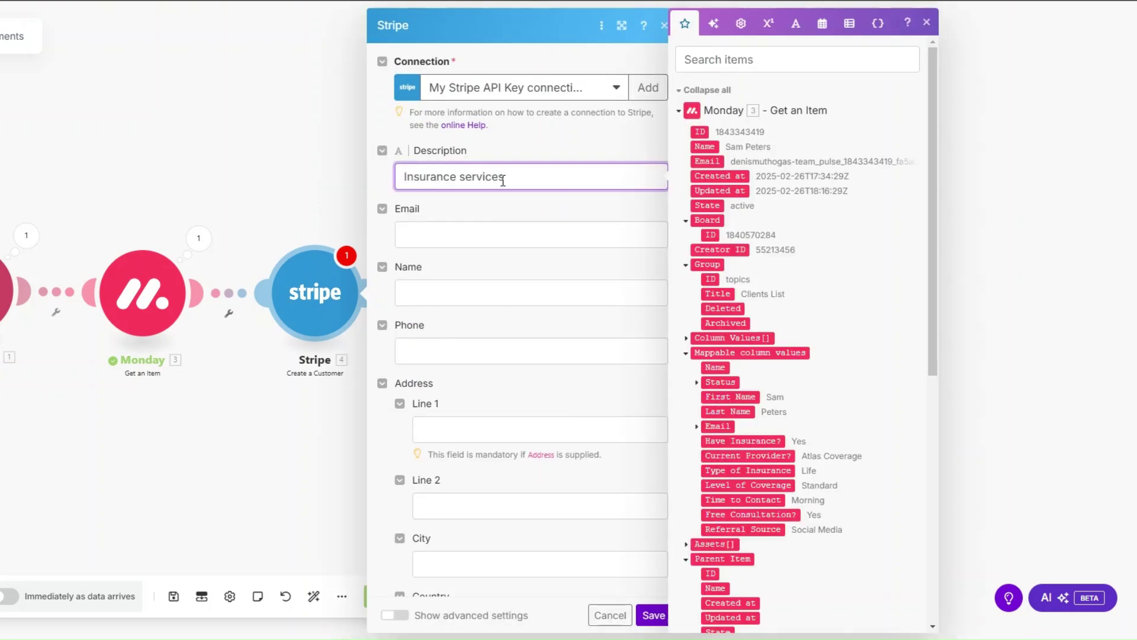
Map the Monday Email and First Name into the customer's email and name, and save.
click(499, 233)
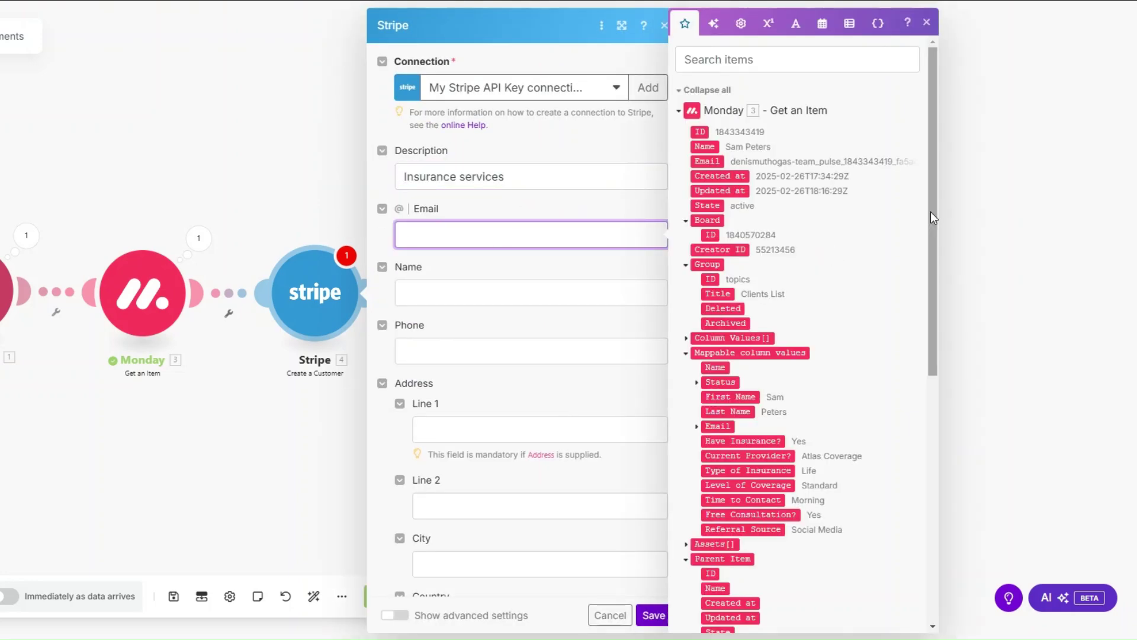
drag(930, 212, 923, 312)
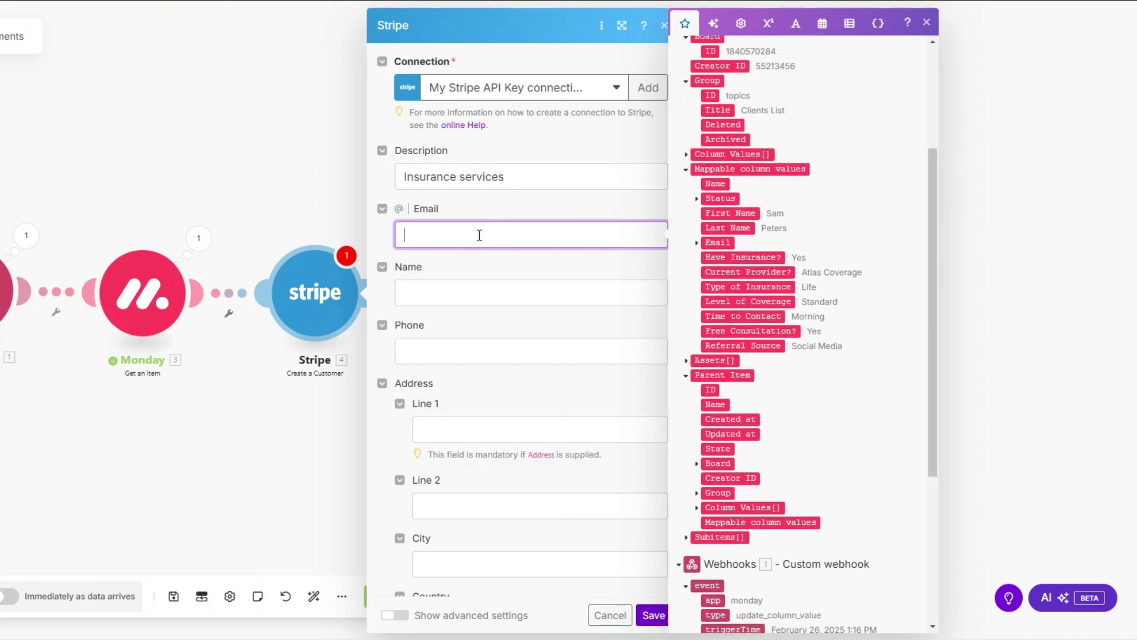
click(697, 242)
click(726, 257)
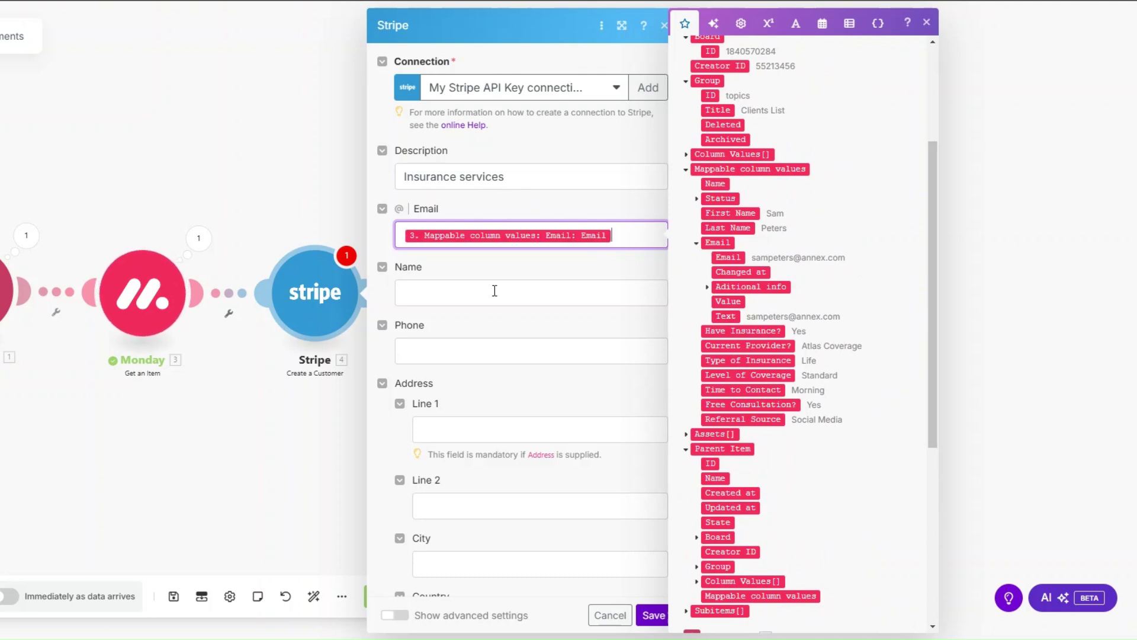
click(494, 290)
click(730, 213)
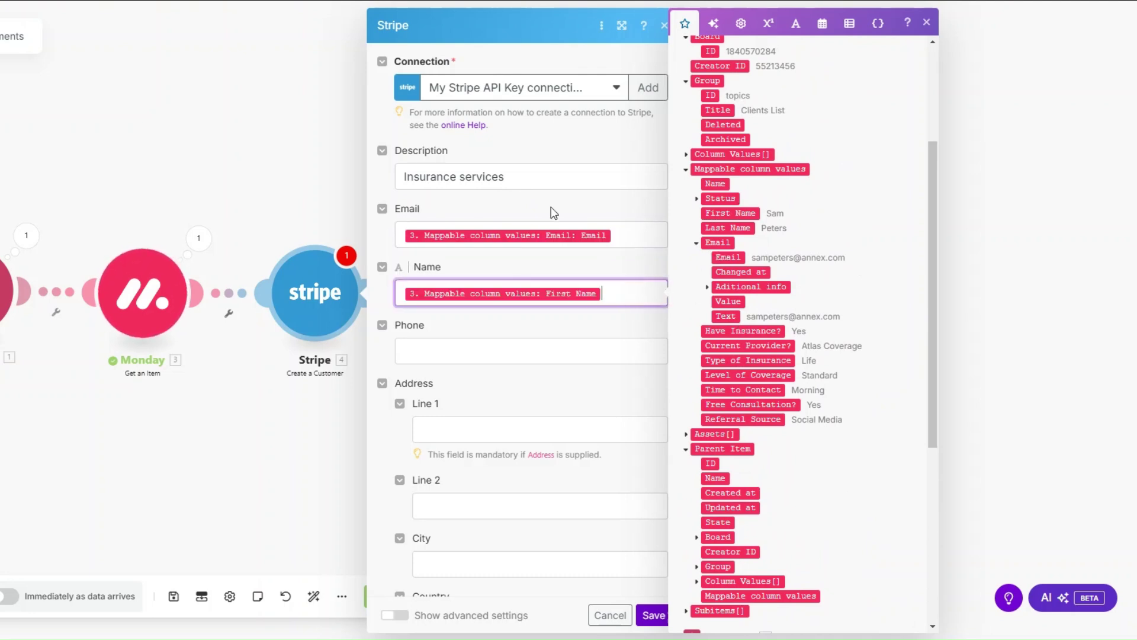
scroll(533, 225, down, 3)
click(477, 211)
scroll(489, 220, down, 3)
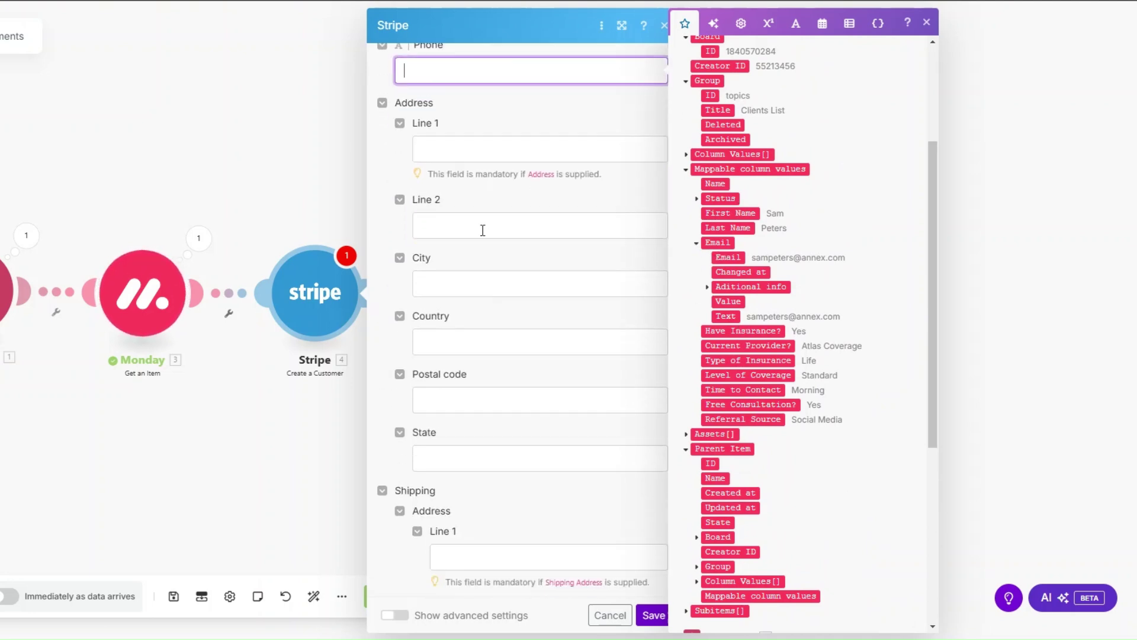
scroll(533, 302, down, 6)
scroll(539, 243, down, 5)
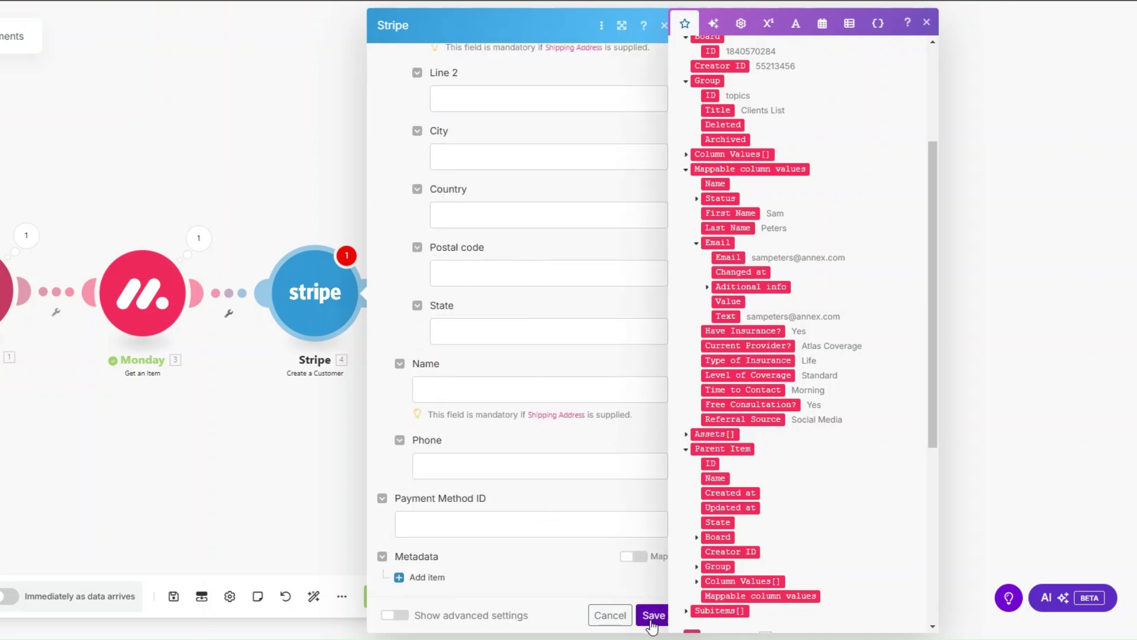
click(654, 615)
click(356, 300)
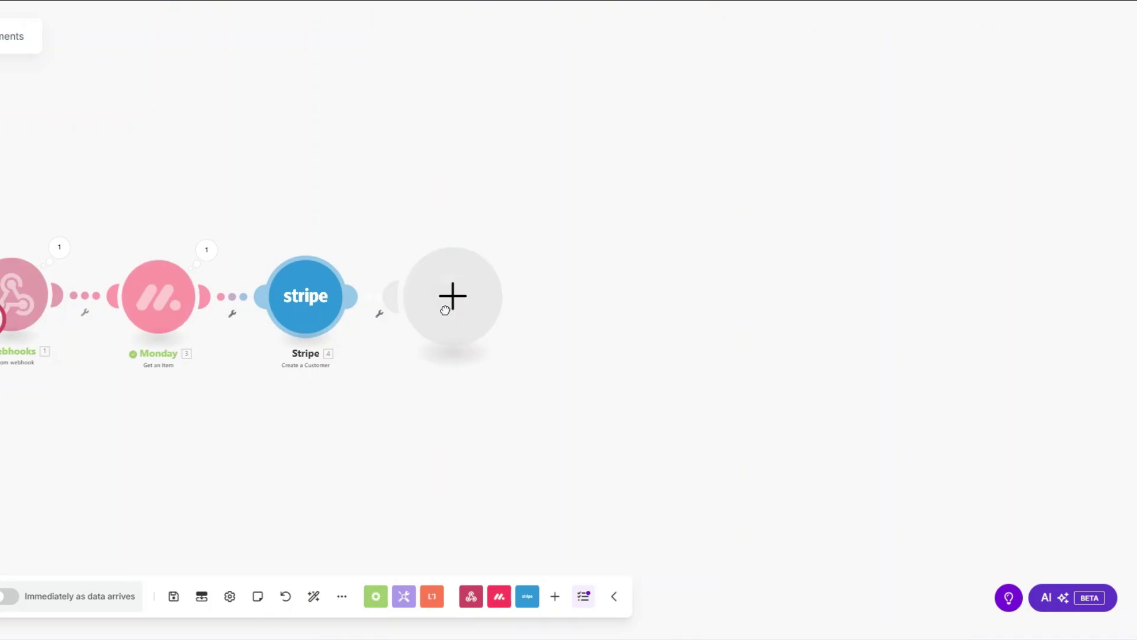
Add a Stripe Create an Invoice Item module using the step 4 Customer ID.
click(580, 255)
scroll(612, 382, down, 3)
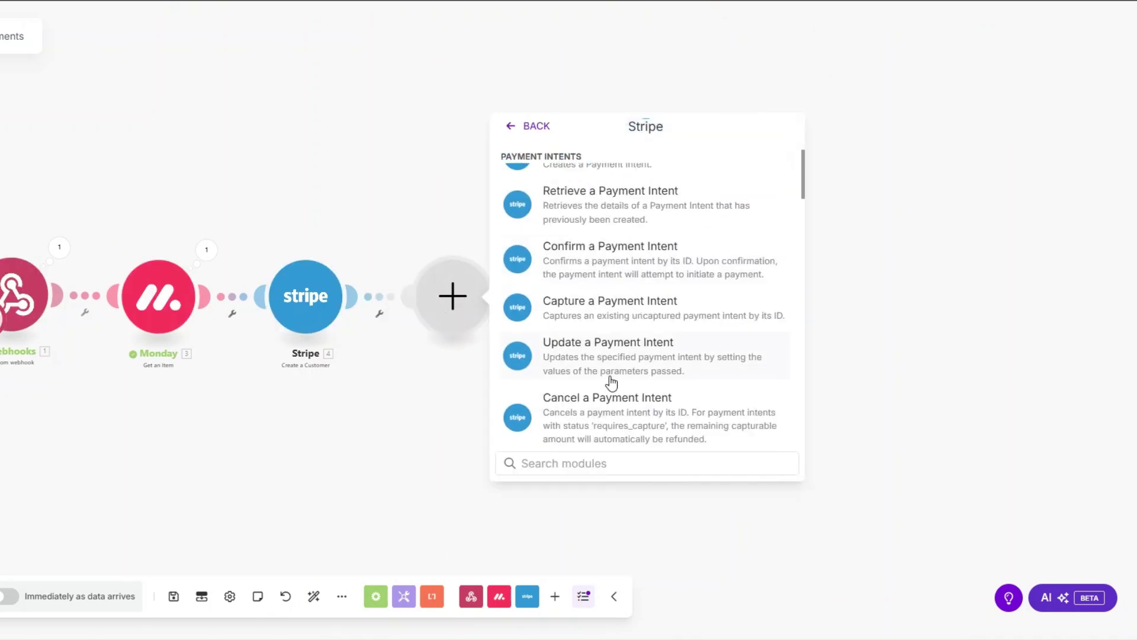
text(invoice)
scroll(611, 382, down, 5)
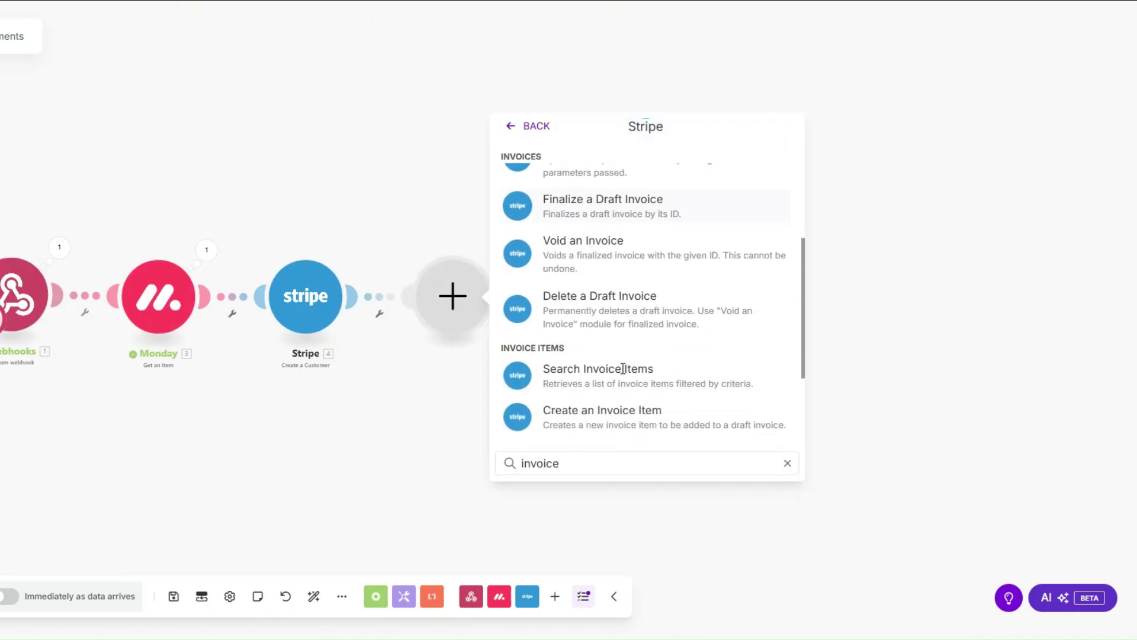
click(618, 417)
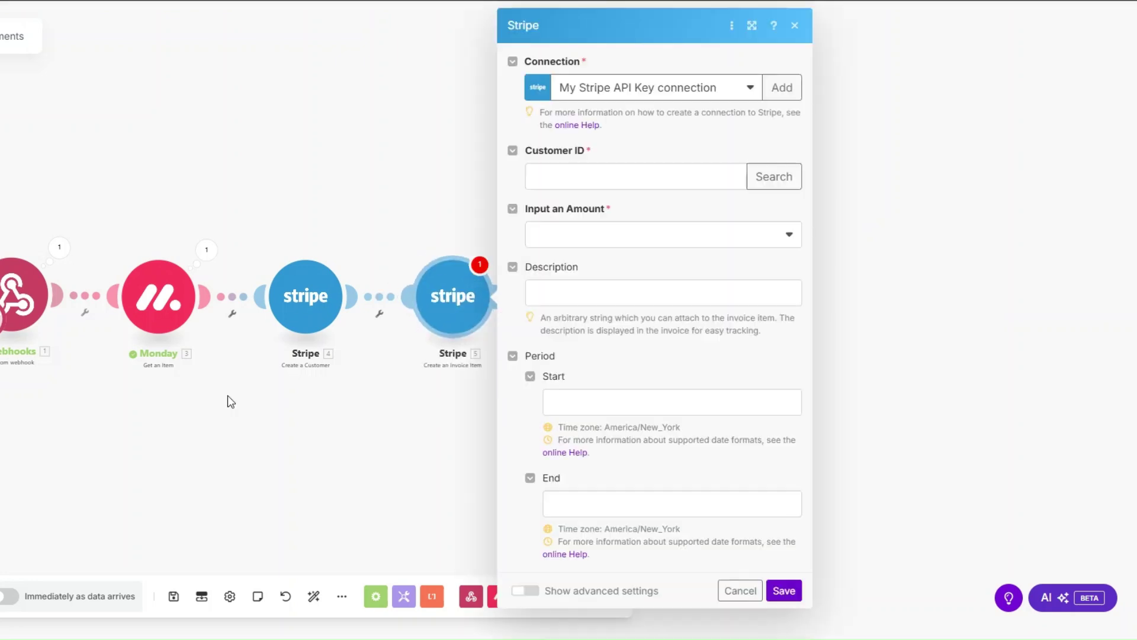
click(395, 180)
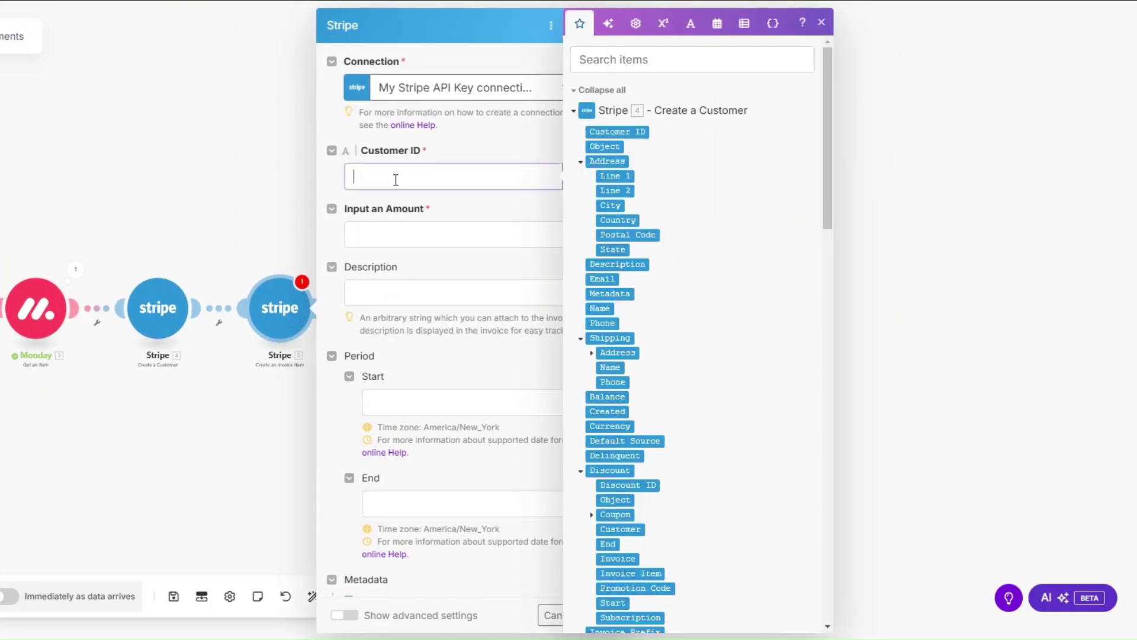
click(616, 129)
Set the amount By a Total Amount of 200000 usd, described 'Insurance services', and save.
click(425, 237)
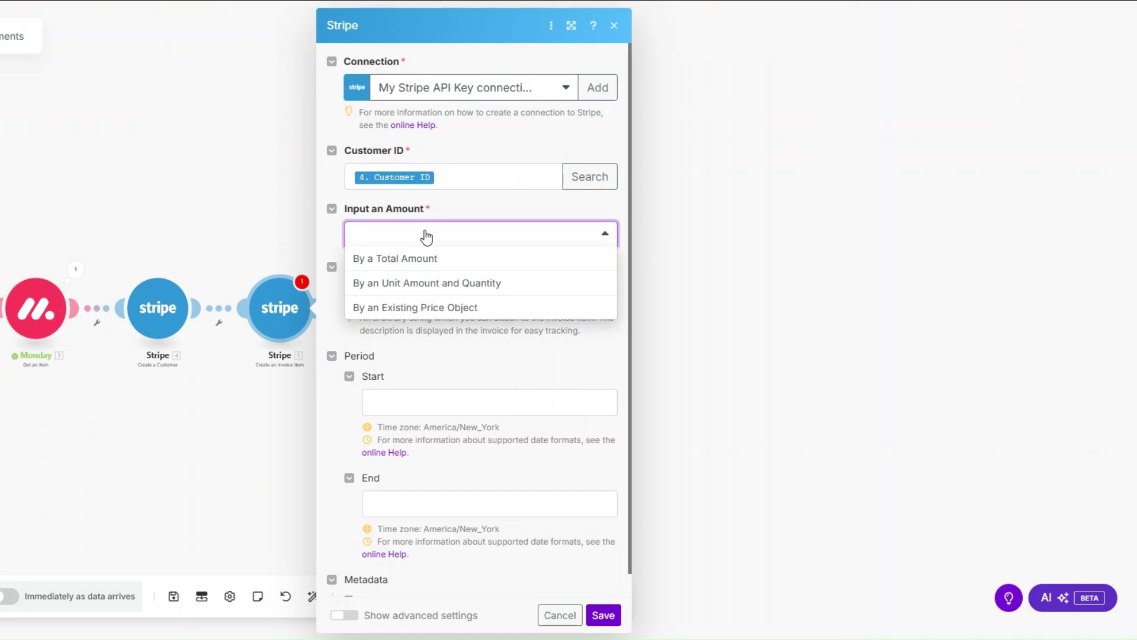
click(386, 261)
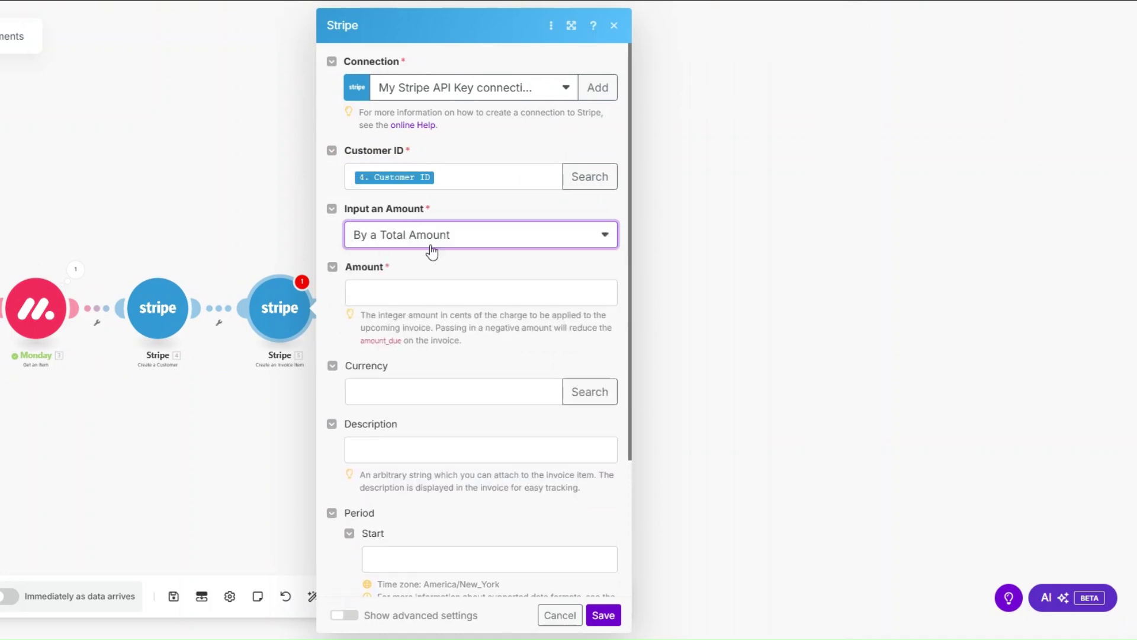
click(437, 292)
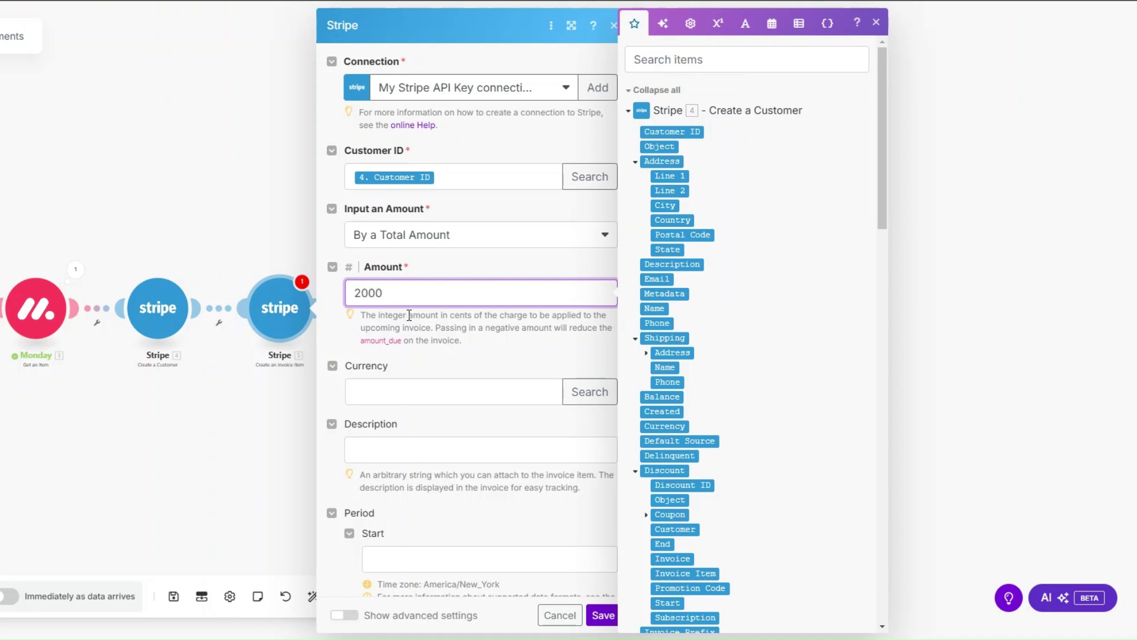
drag(409, 316, 473, 316)
click(438, 298)
click(392, 383)
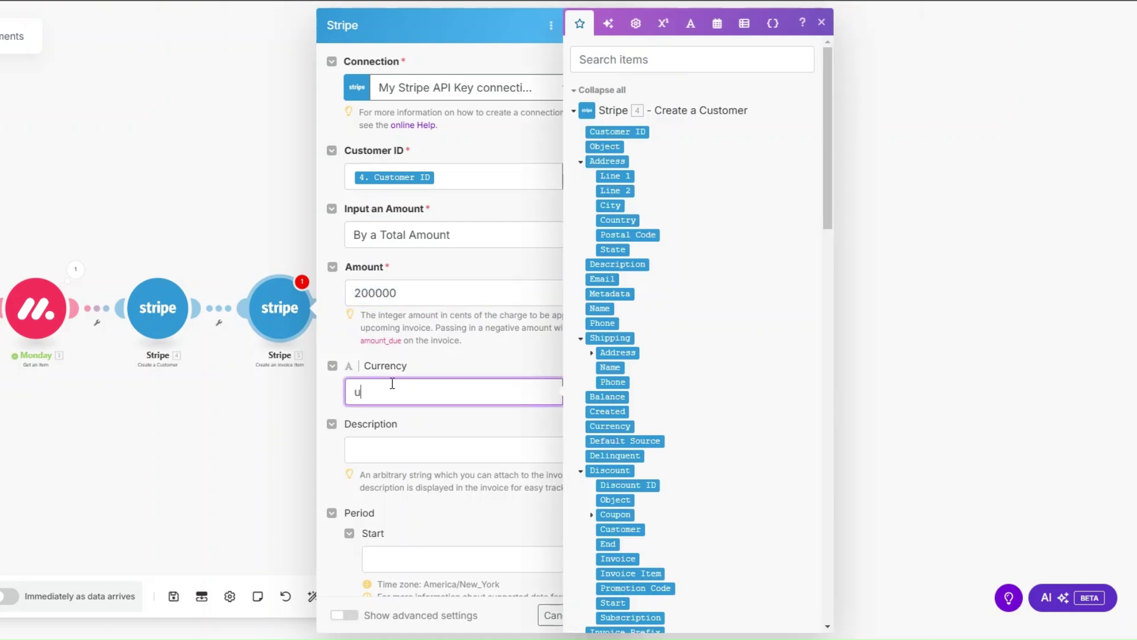
click(405, 453)
text(Insurance services)
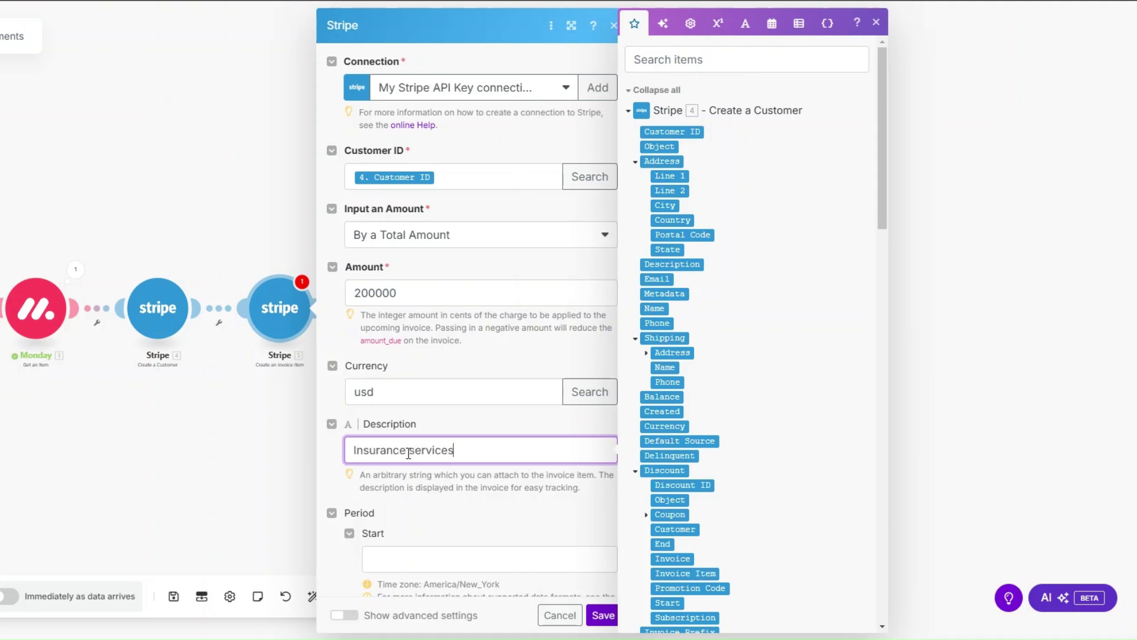
scroll(484, 297, down, 3)
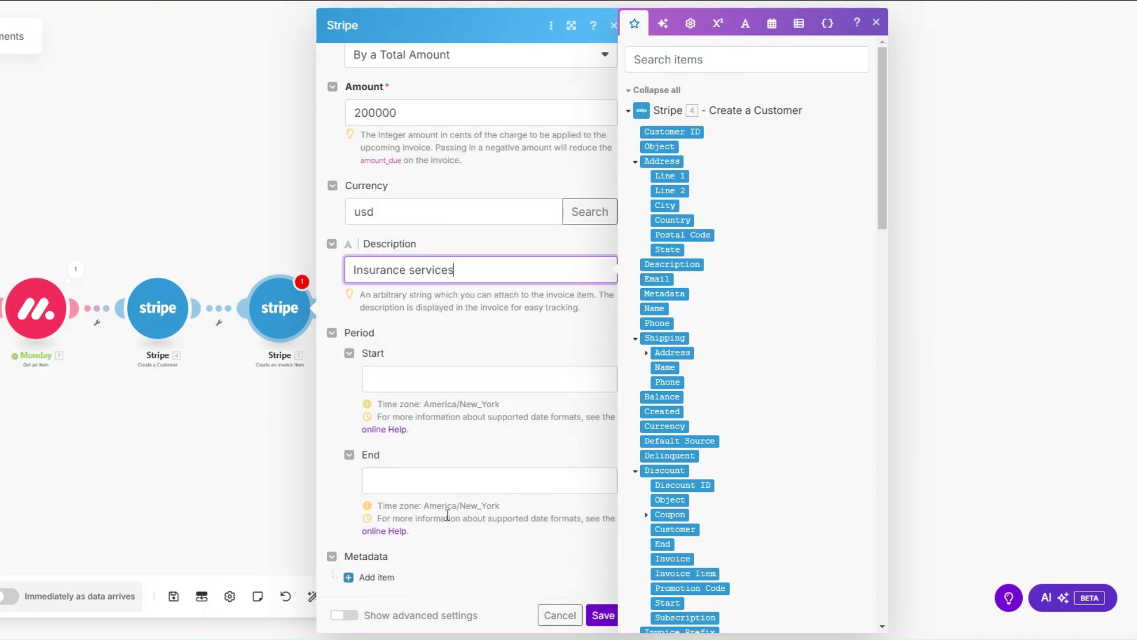
click(603, 615)
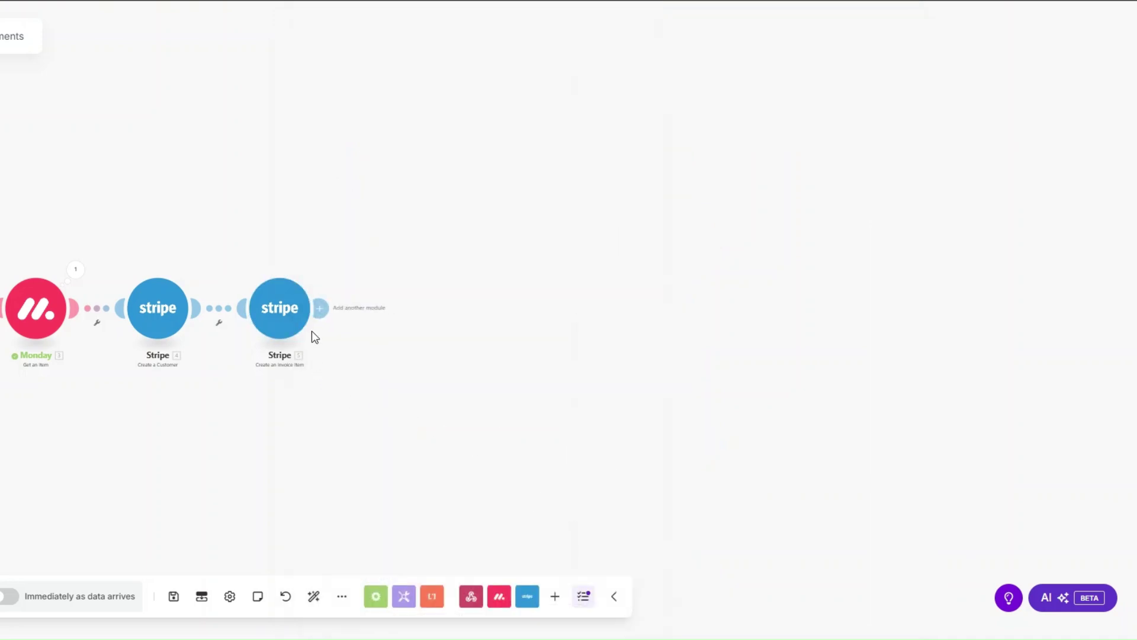
Add a Stripe Create an Invoice module mapped to the step 4 Customer ID.
click(319, 309)
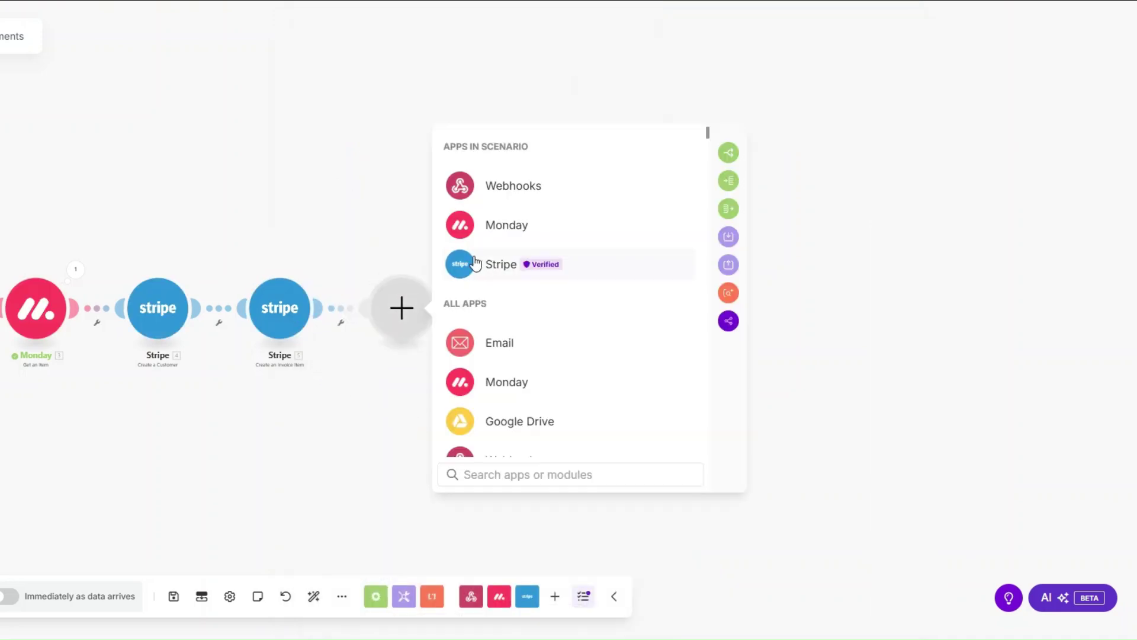
click(475, 263)
text(in)
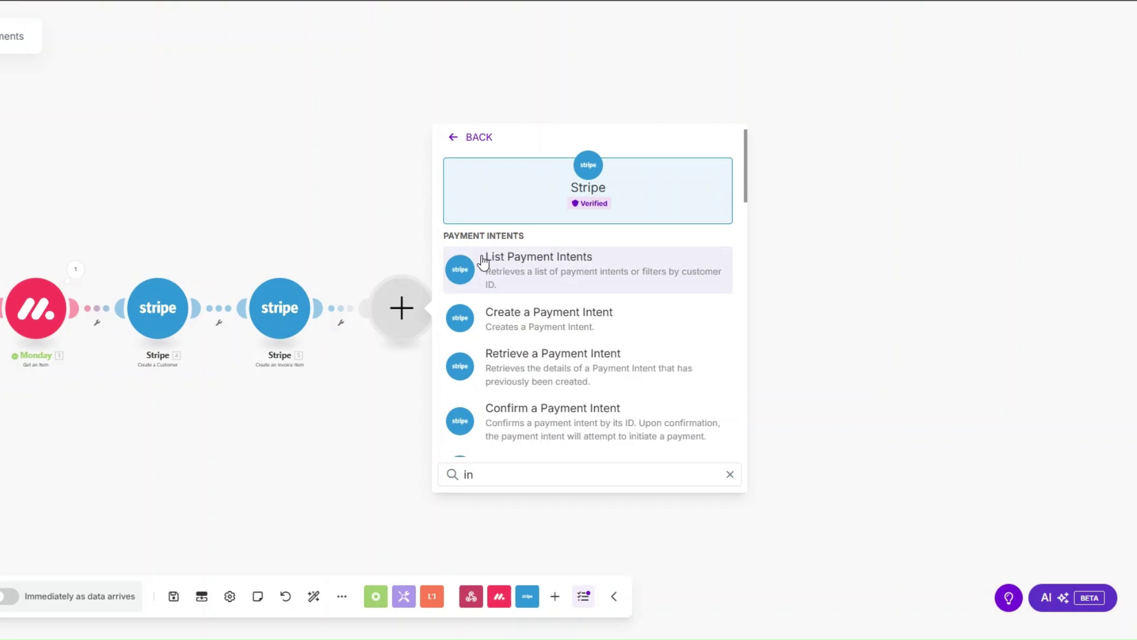
text(voice)
scroll(521, 296, down, 1)
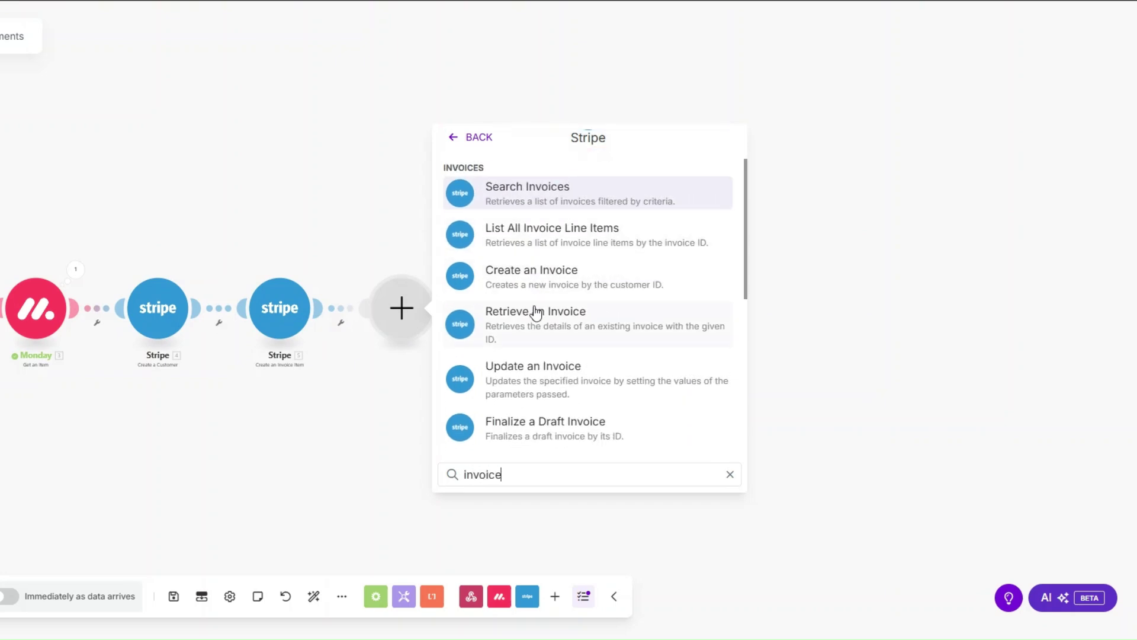
click(536, 272)
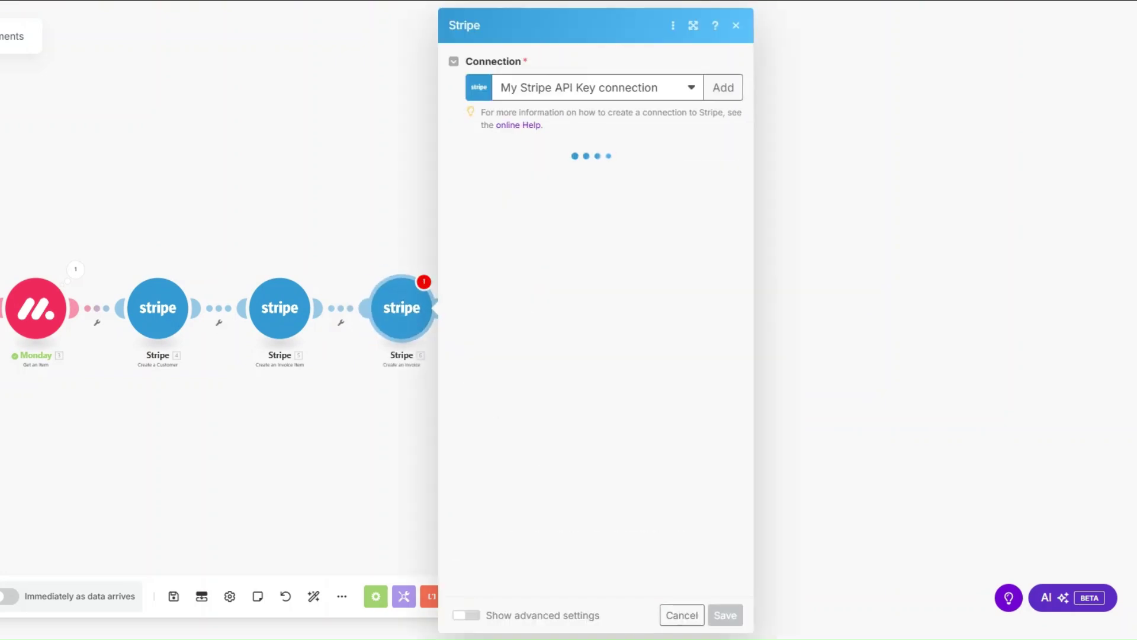
click(550, 181)
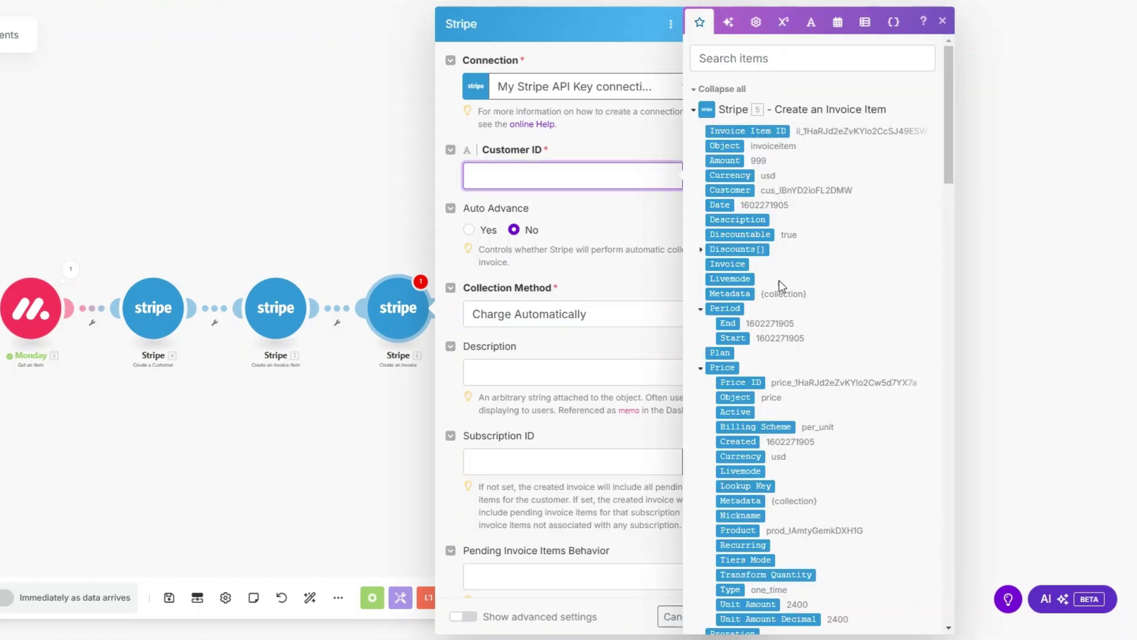
scroll(779, 279, down, 8)
click(737, 263)
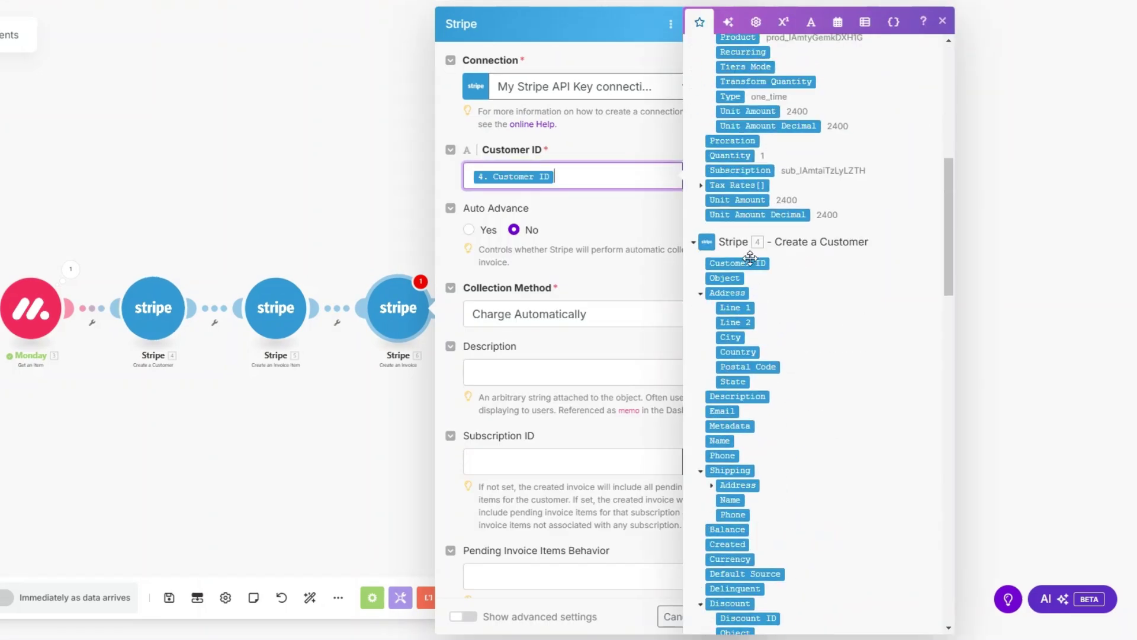
click(605, 218)
Set collection to Send Invoice, due in 3 days, described 'Insurance services', and save.
click(559, 318)
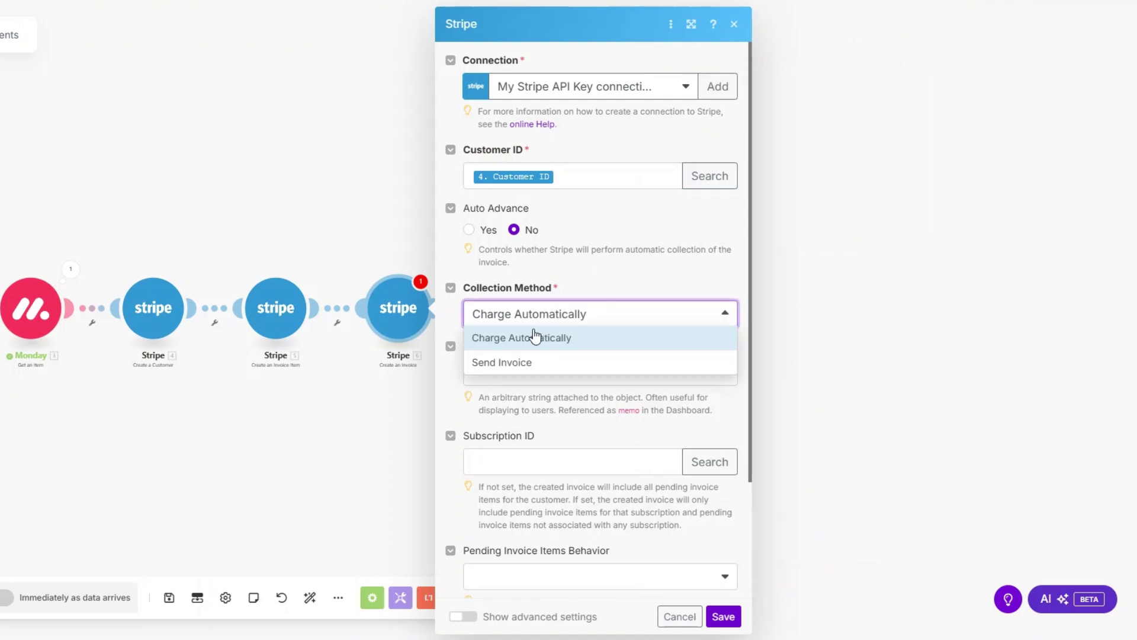
click(524, 368)
scroll(569, 282, down, 4)
click(514, 156)
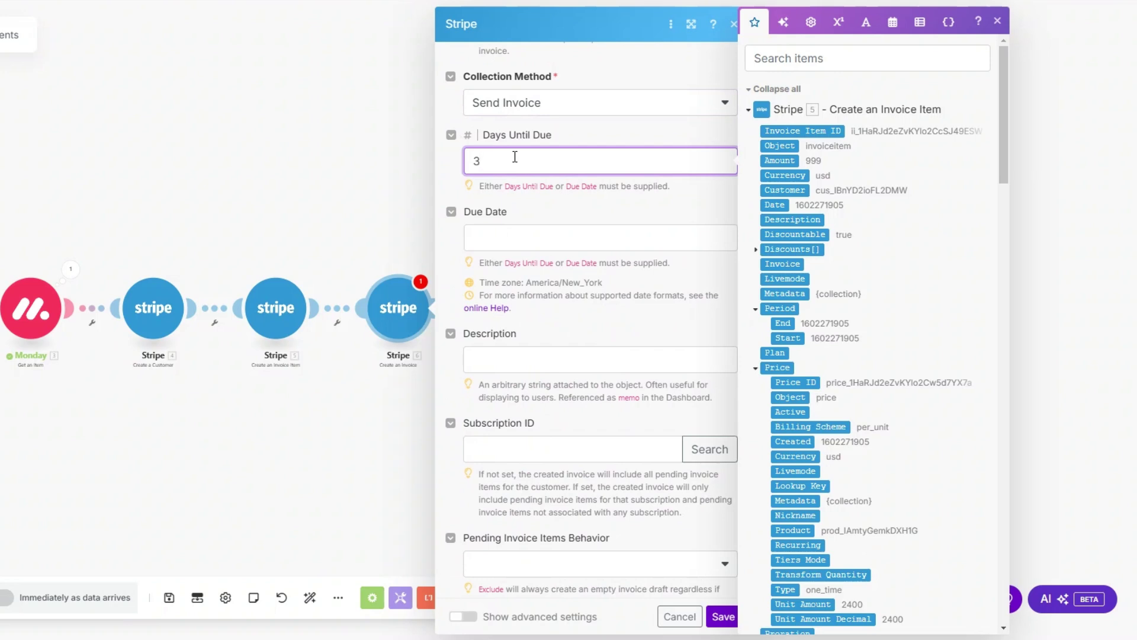
click(543, 363)
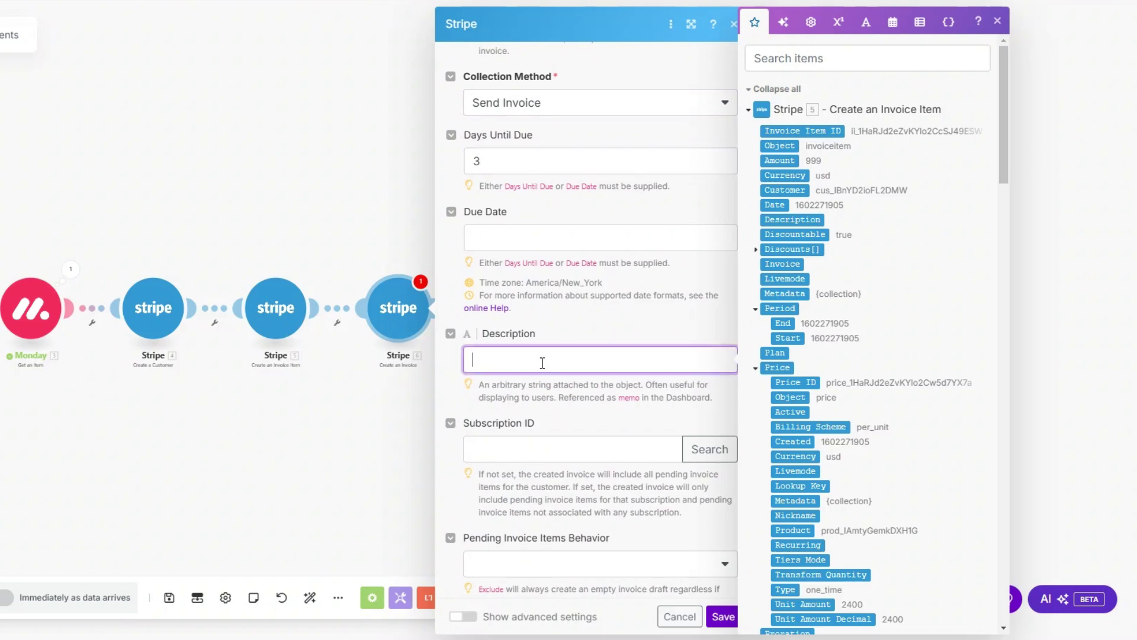
text(Insurance services)
scroll(542, 363, down, 2)
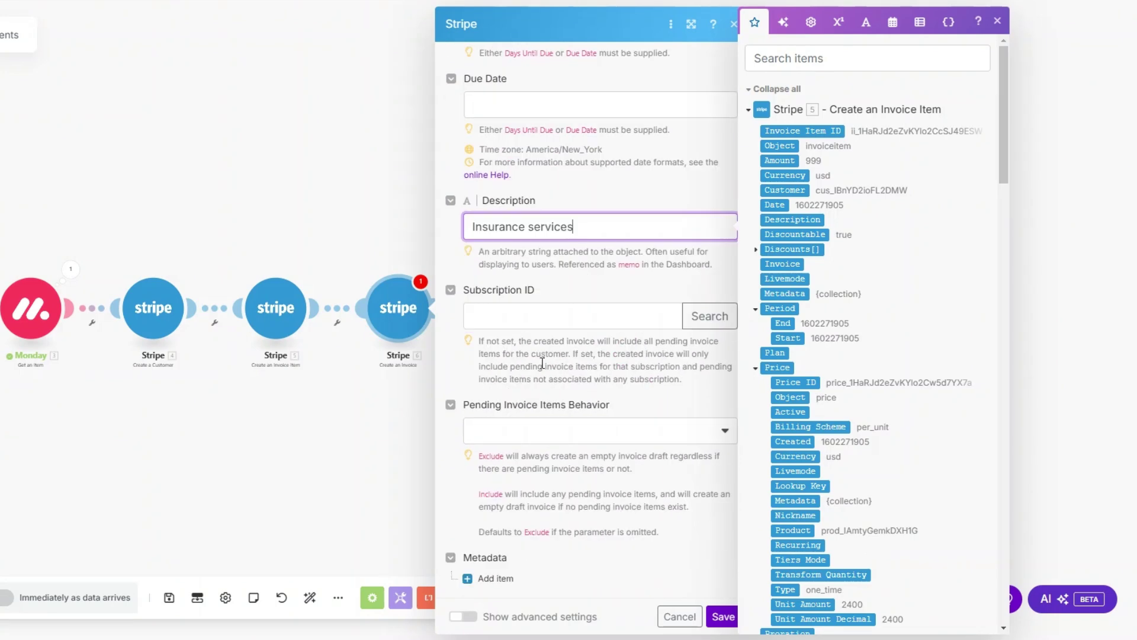
click(720, 614)
click(438, 307)
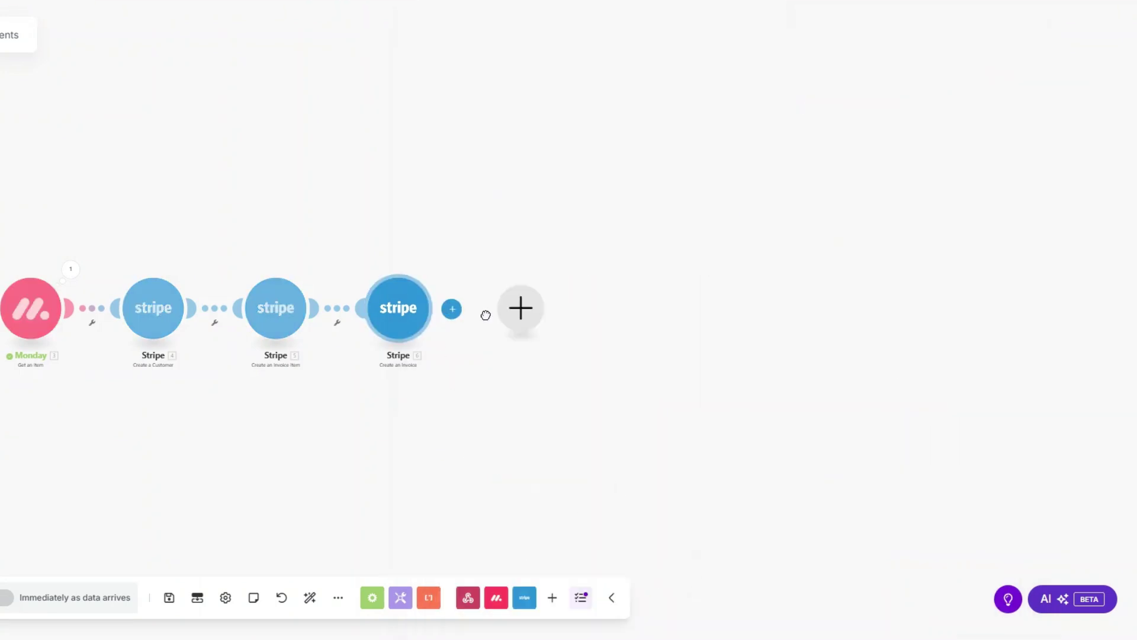
Add a Stripe Finalize a Draft Invoice step using the step 6 Invoice ID.
click(617, 266)
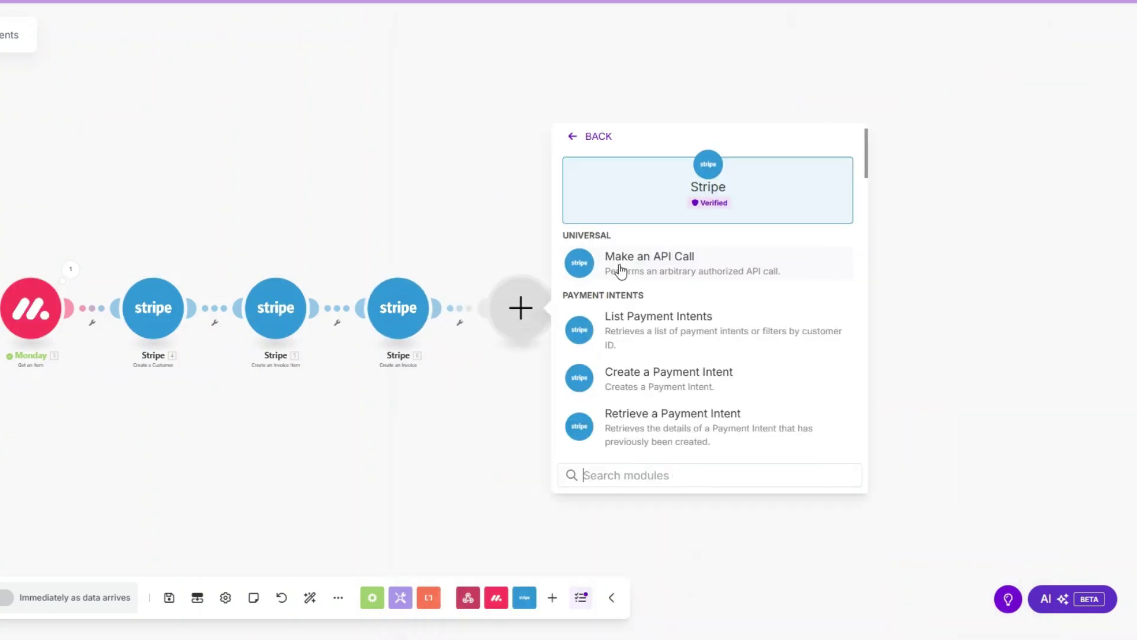
text(fina)
click(633, 330)
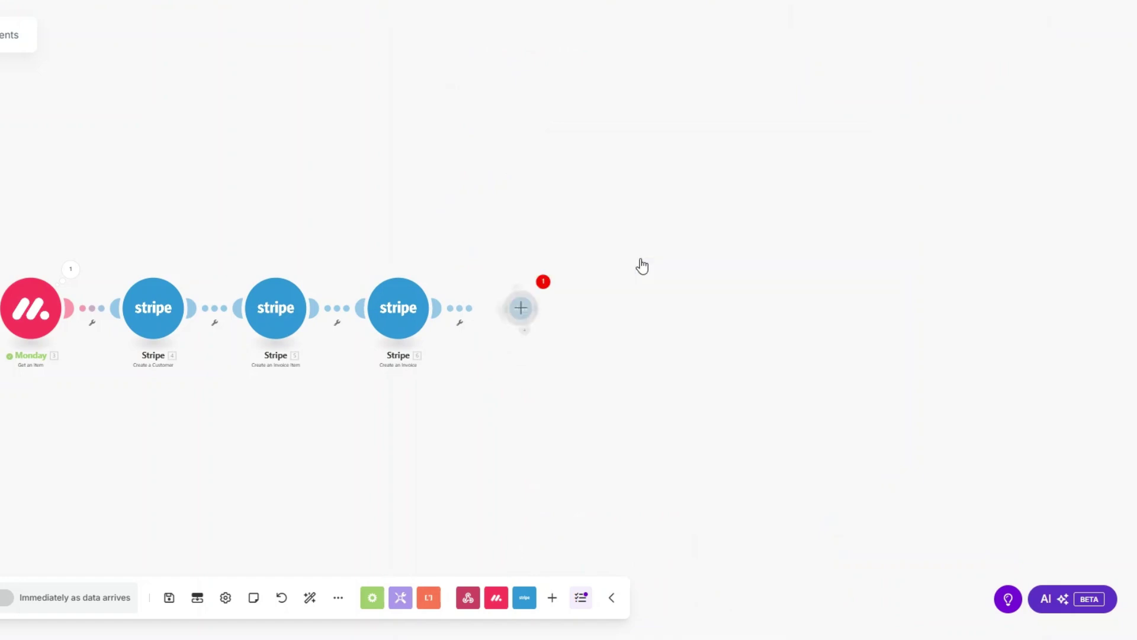
click(642, 360)
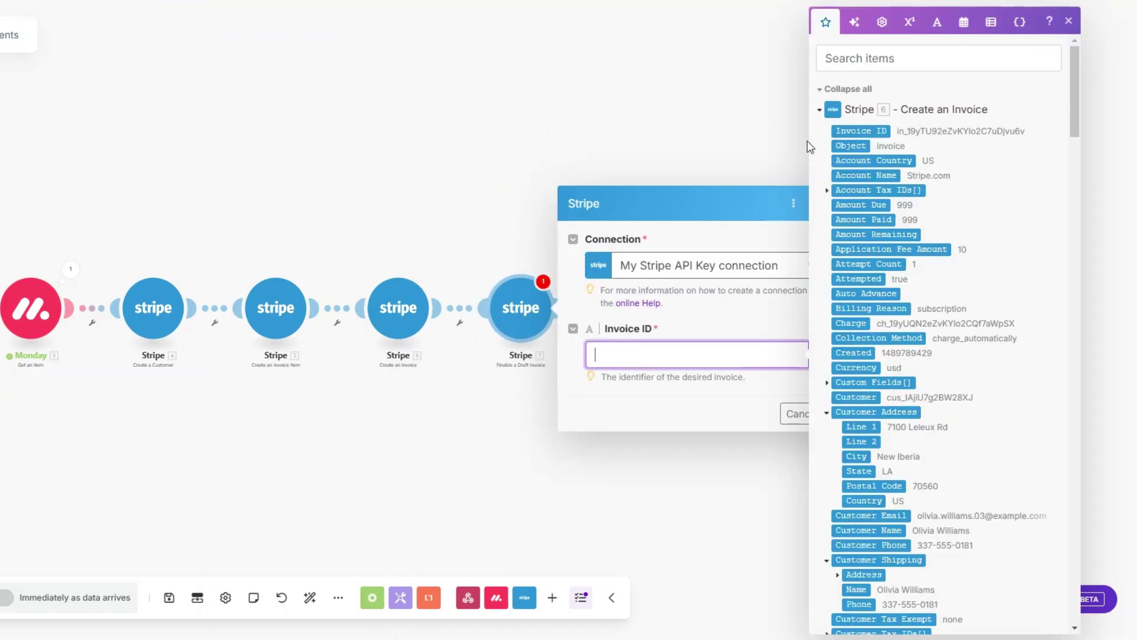
click(860, 139)
click(811, 403)
click(841, 414)
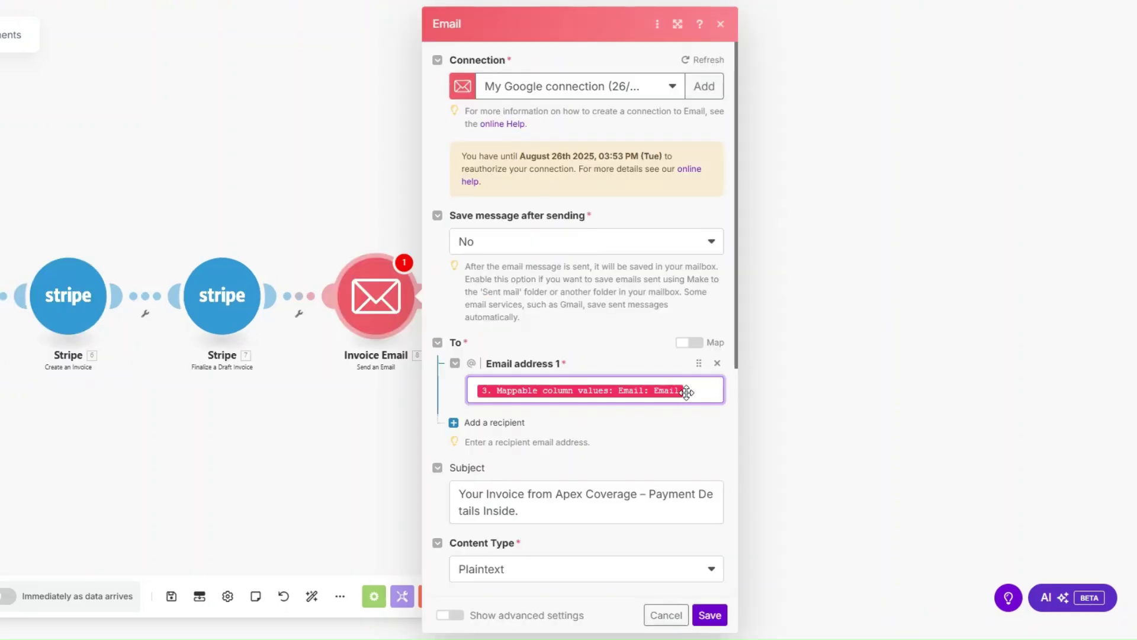
Review the Invoice Email's To, Subject and payment-details message, then save it.
click(687, 392)
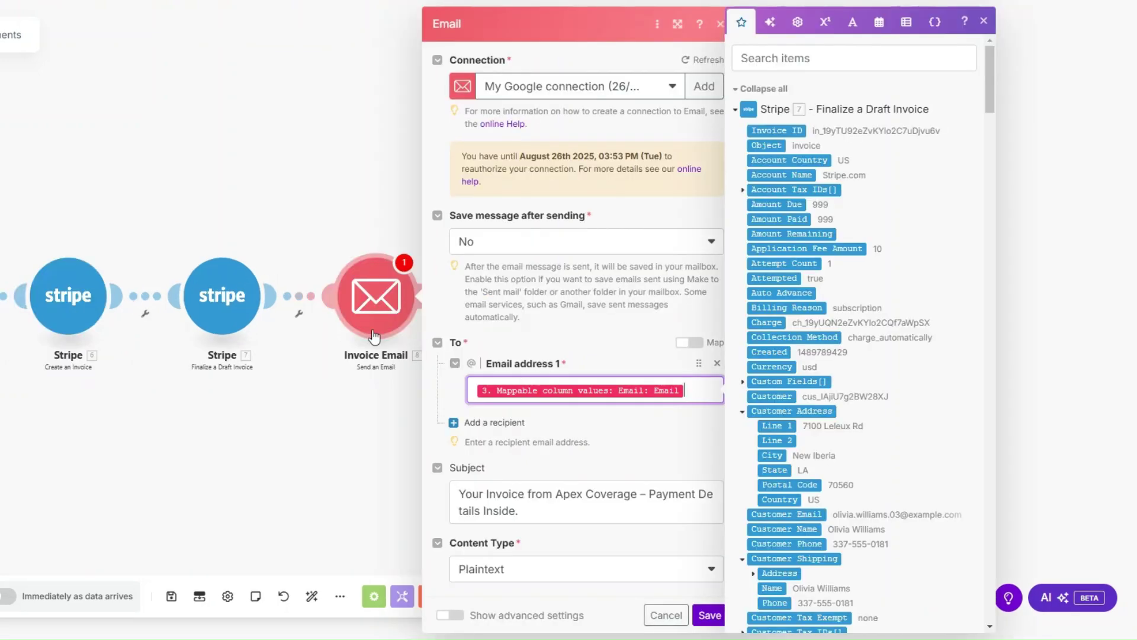
scroll(675, 252, down, 3)
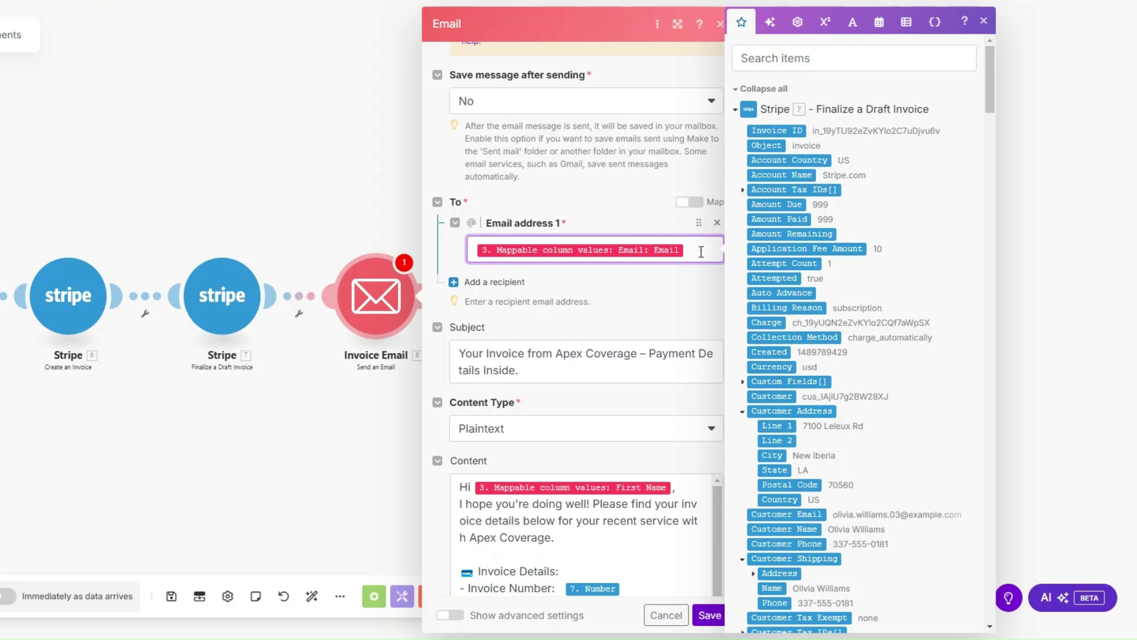
scroll(700, 251, down, 3)
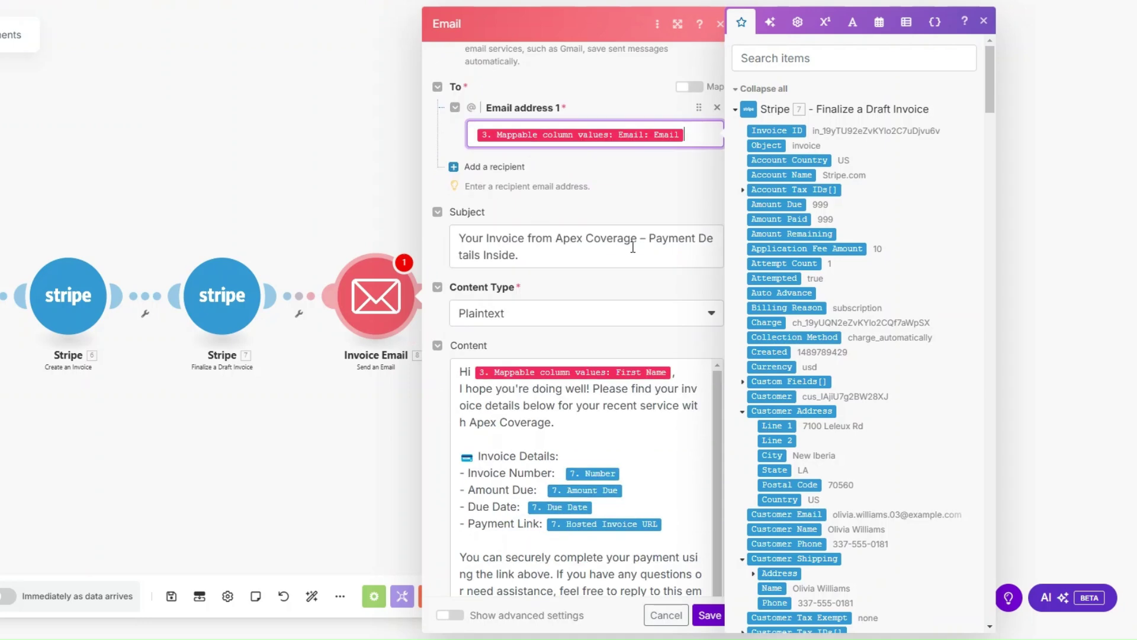
click(580, 235)
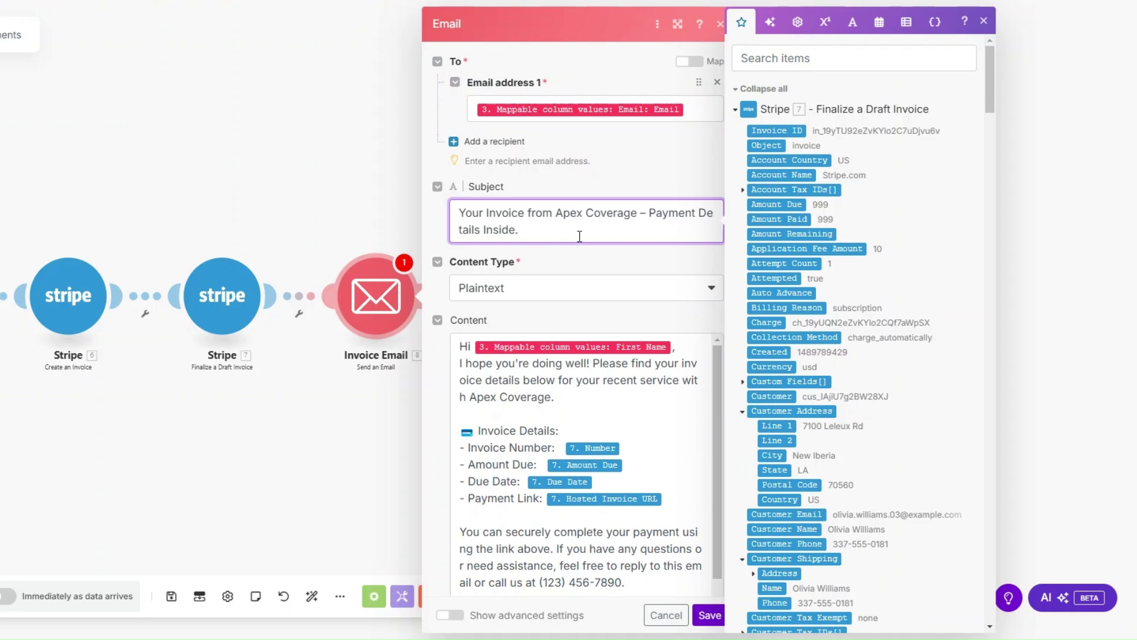
scroll(535, 289, down, 2)
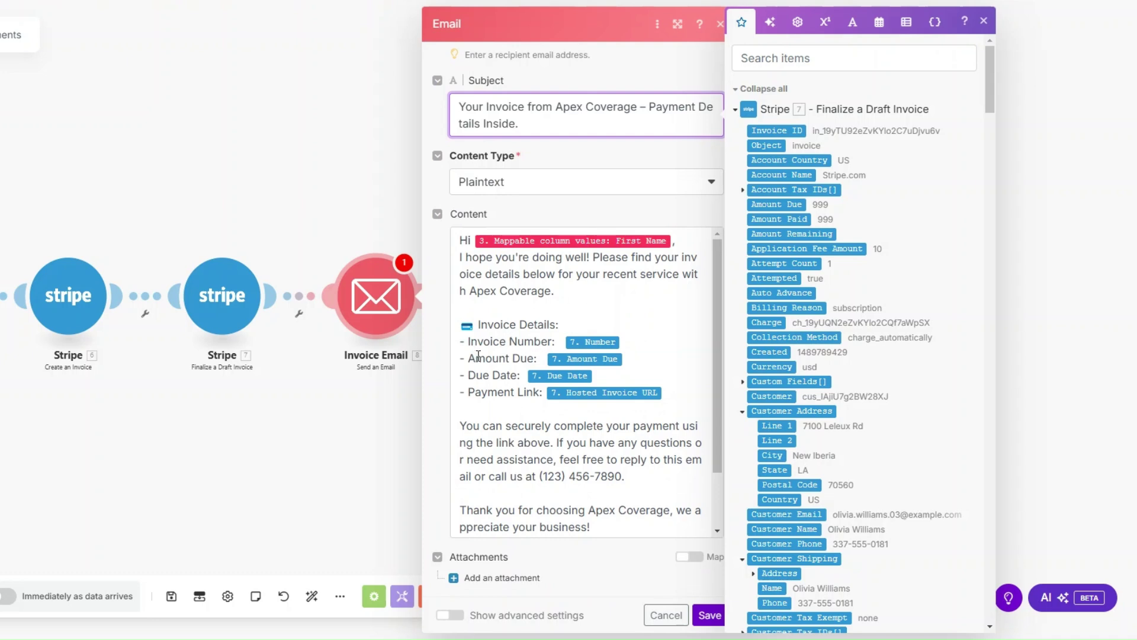
scroll(538, 364, down, 2)
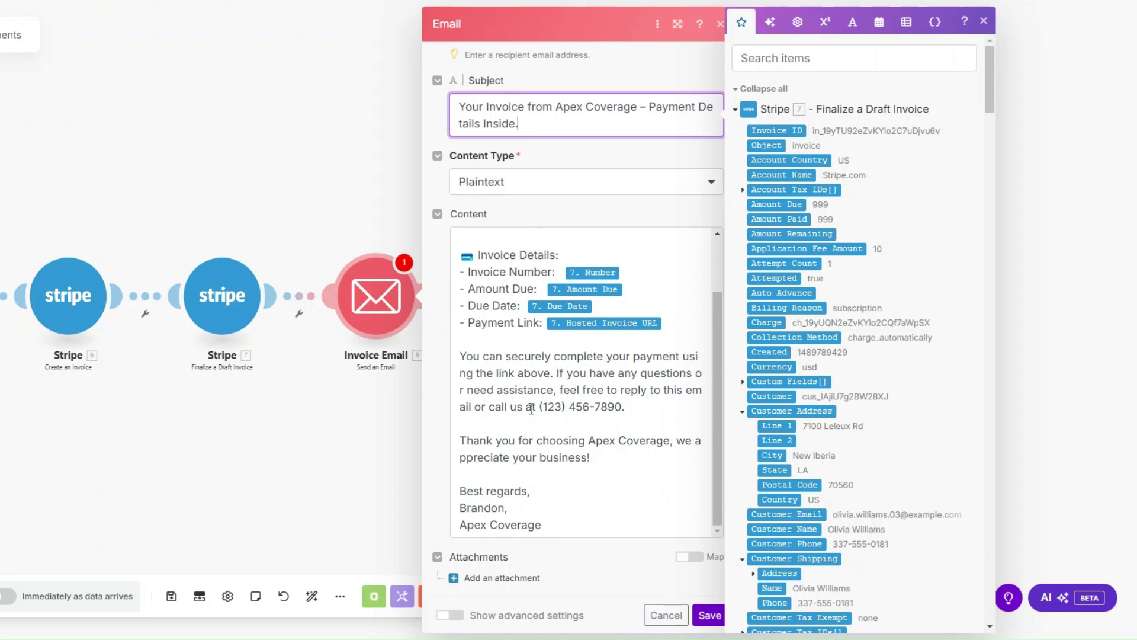
drag(526, 407, 632, 409)
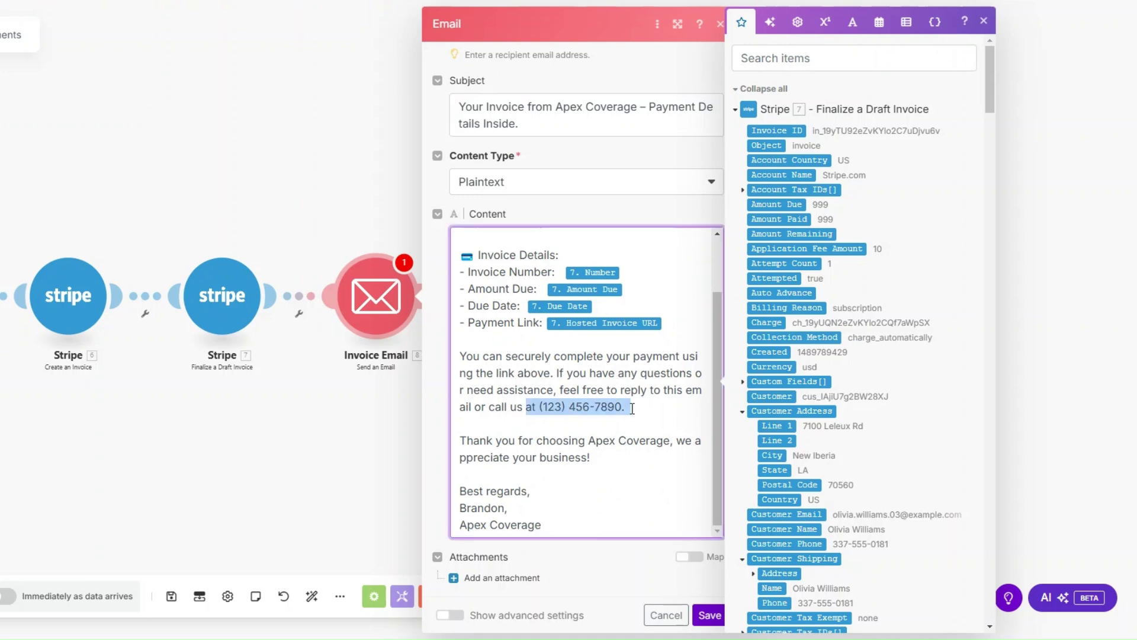
click(709, 615)
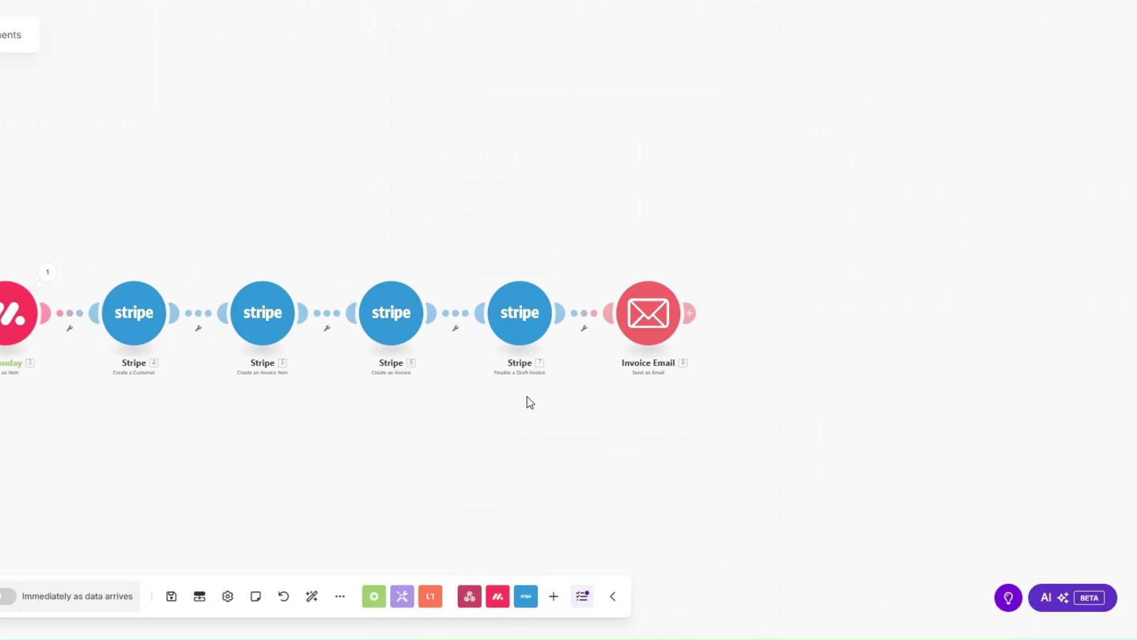
Add a Tools Set variable step after Invoice Email.
scroll(536, 393, down, 2)
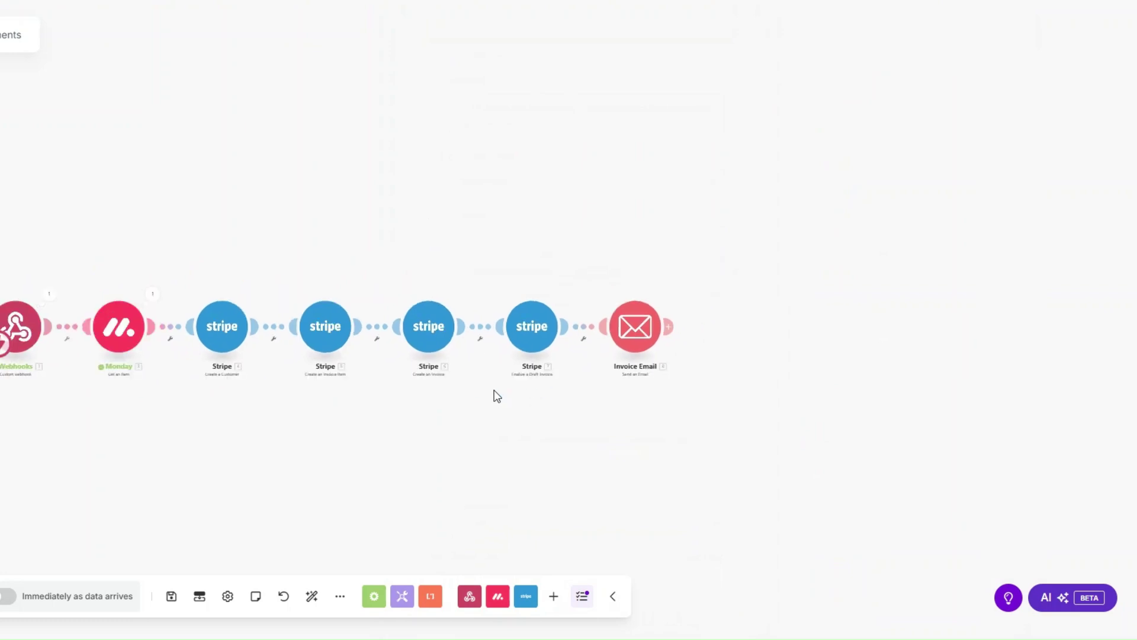
drag(495, 393, 370, 356)
click(546, 290)
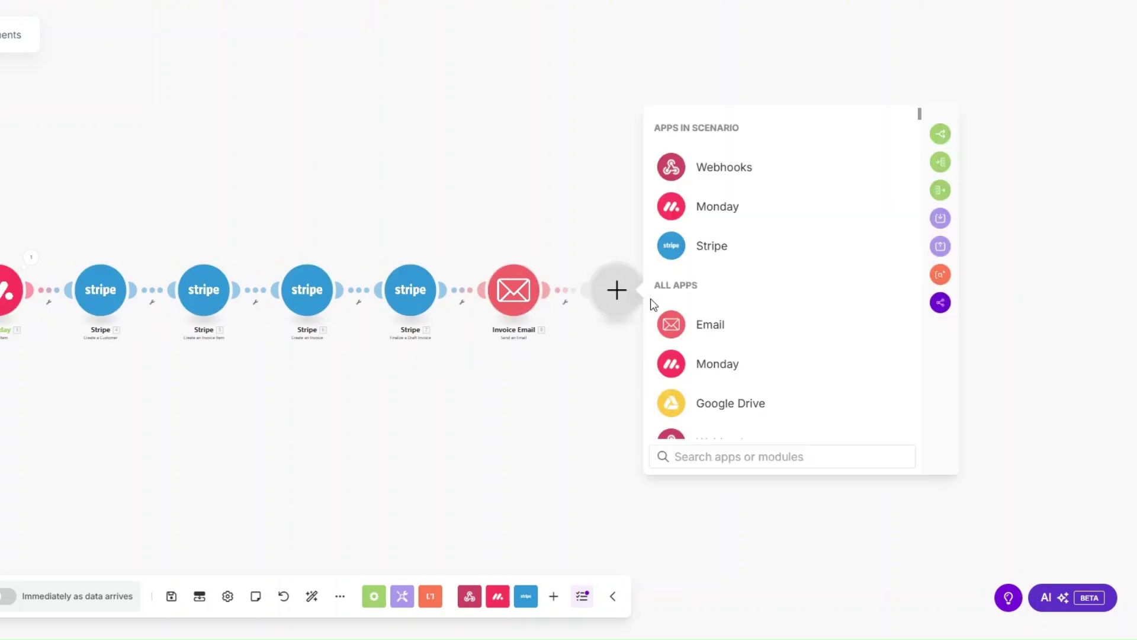
scroll(716, 326, down, 3)
click(713, 389)
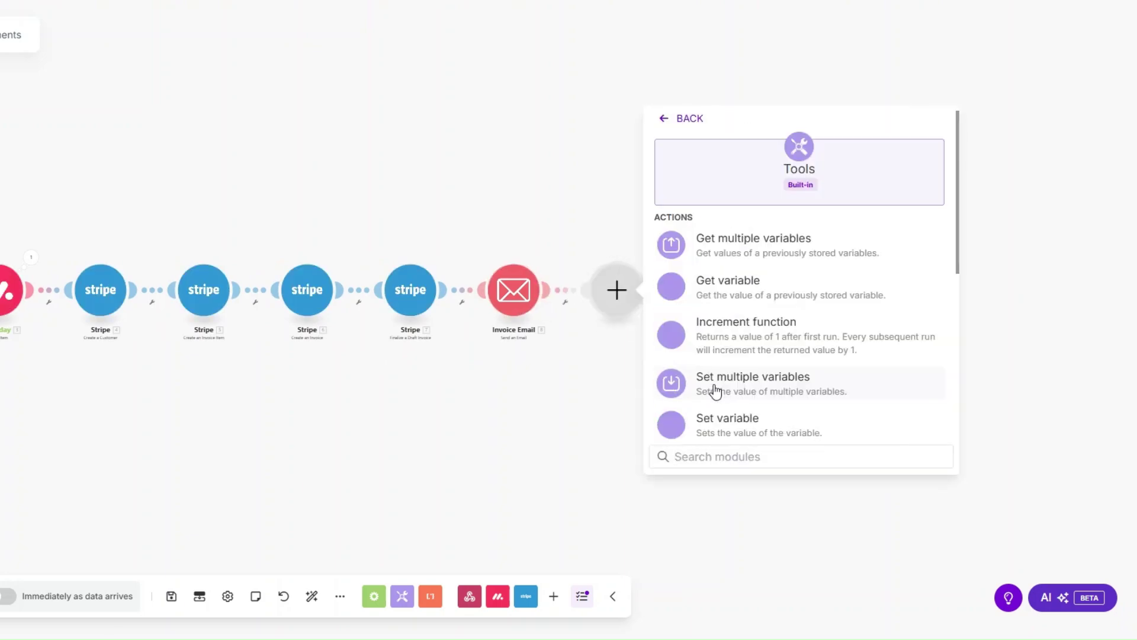
click(724, 429)
Name the variable Date, give it the value now, and save.
click(708, 270)
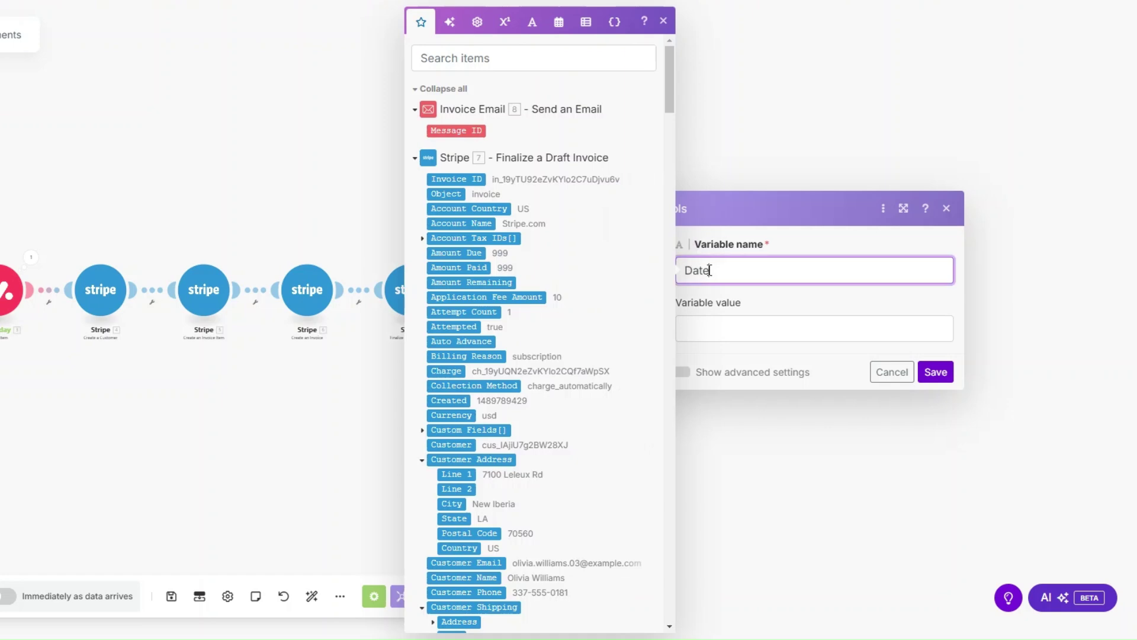
text(Date)
click(721, 327)
click(560, 24)
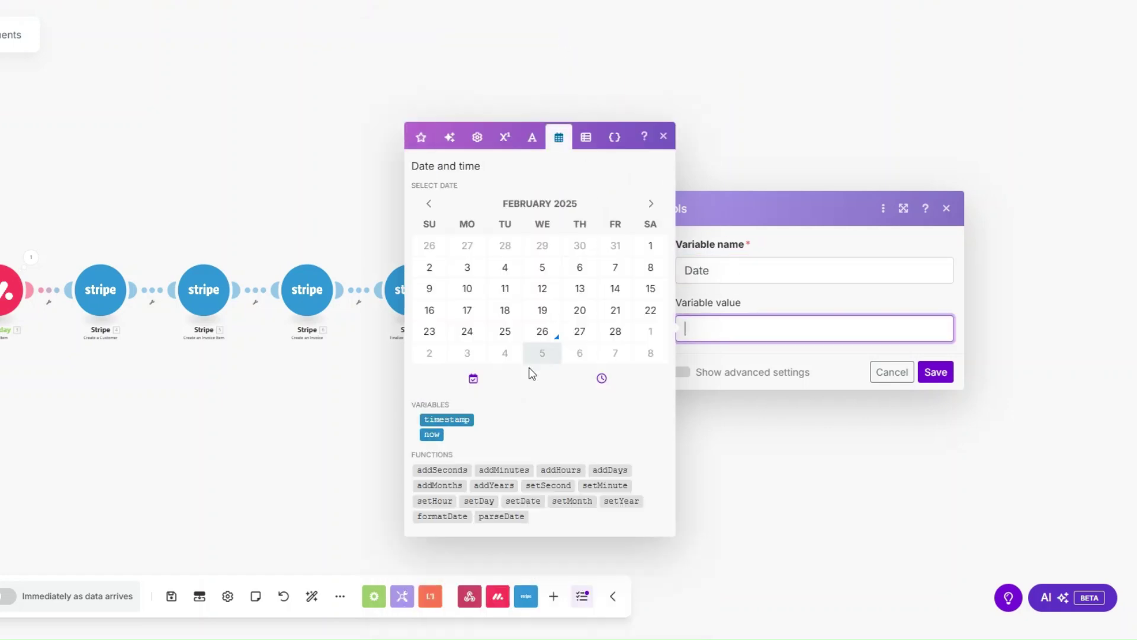
click(433, 434)
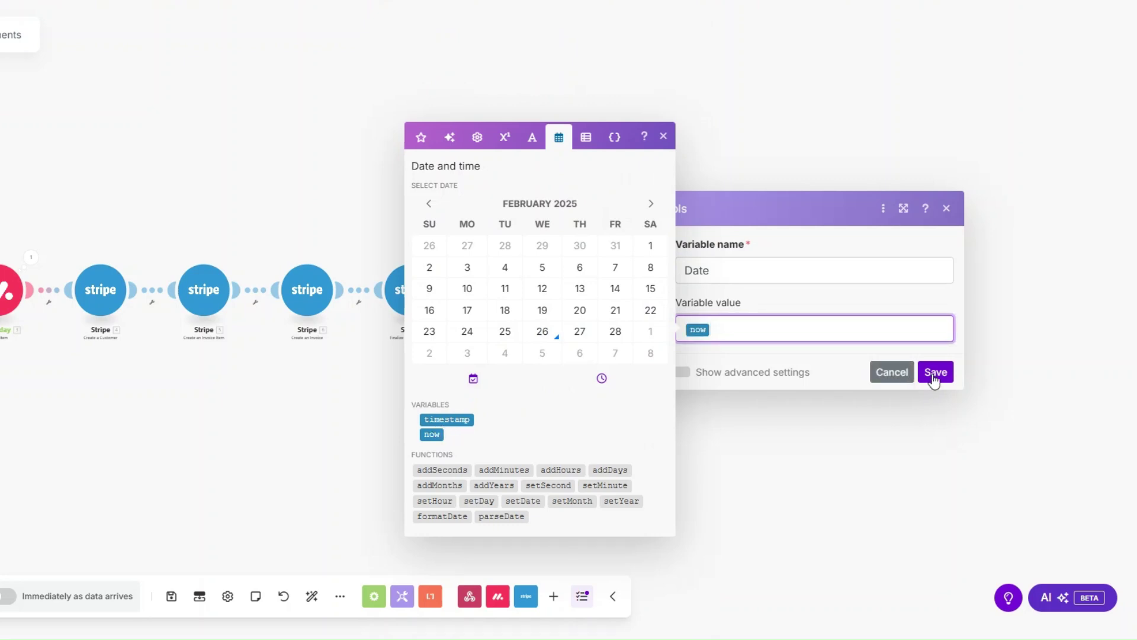
click(934, 374)
scroll(515, 400, down, 1)
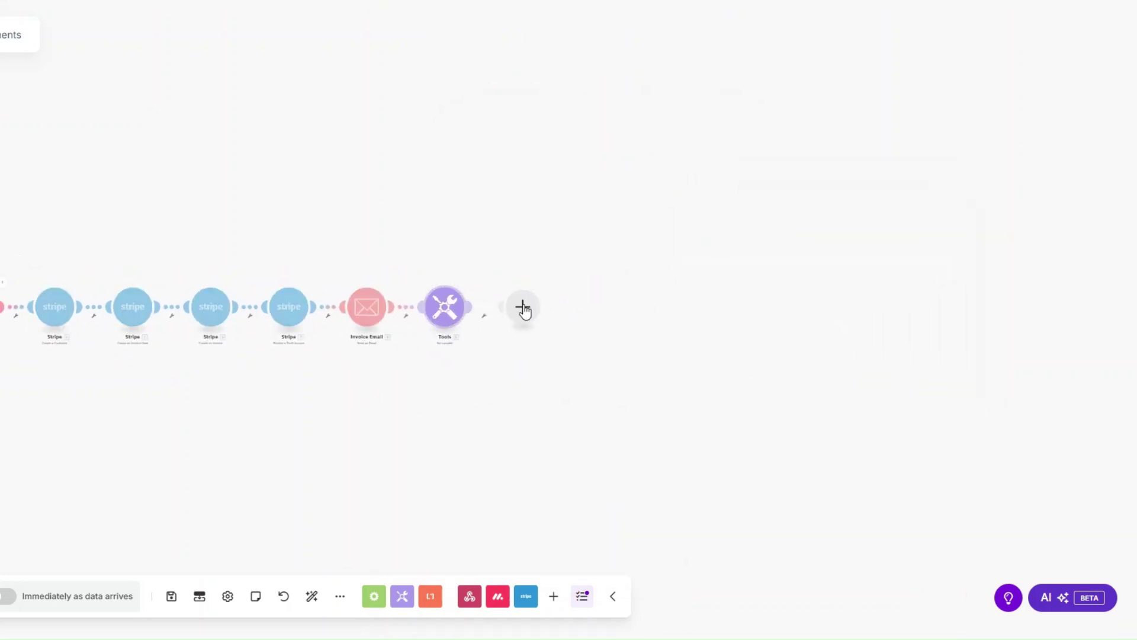
click(523, 307)
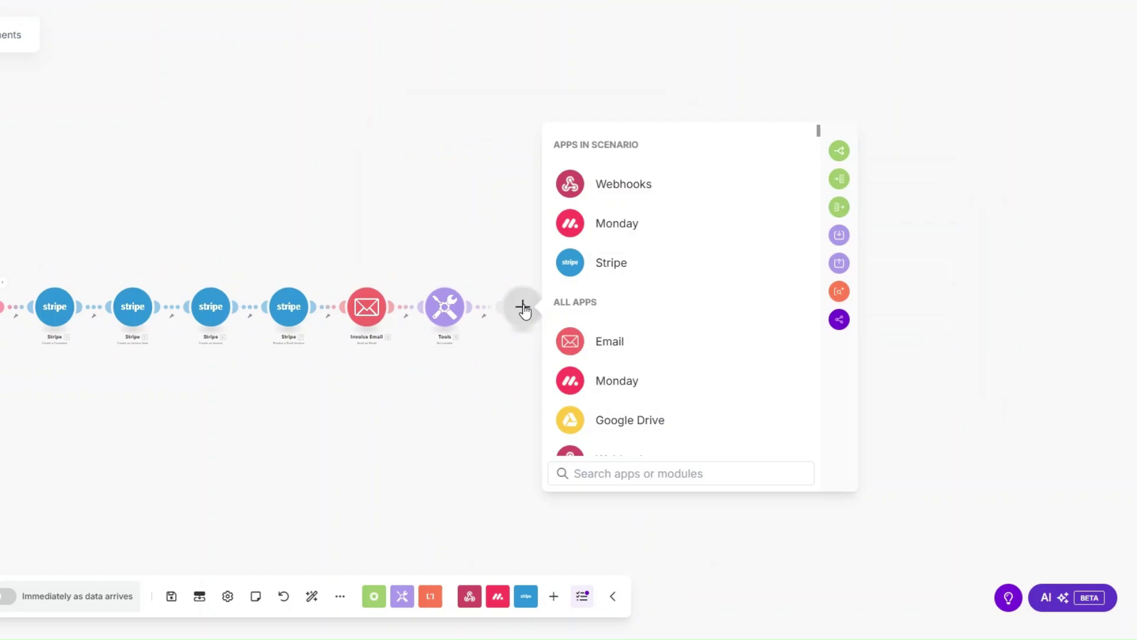
Add a Stripe Search Invoices step filtered by the step 4 Customer ID.
click(612, 262)
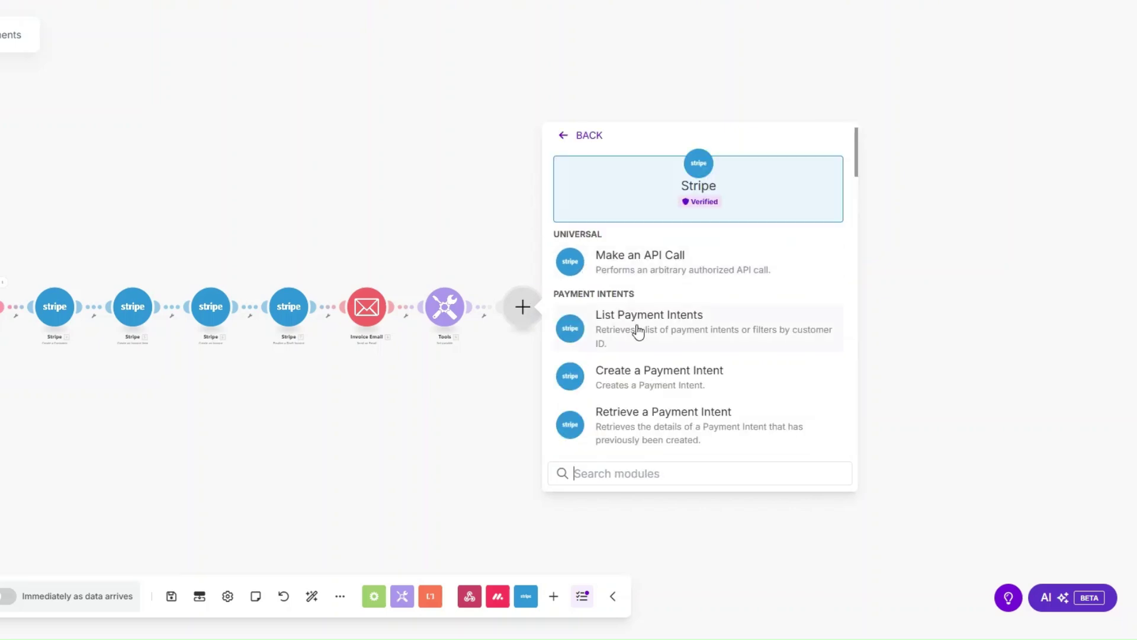
text(seac)
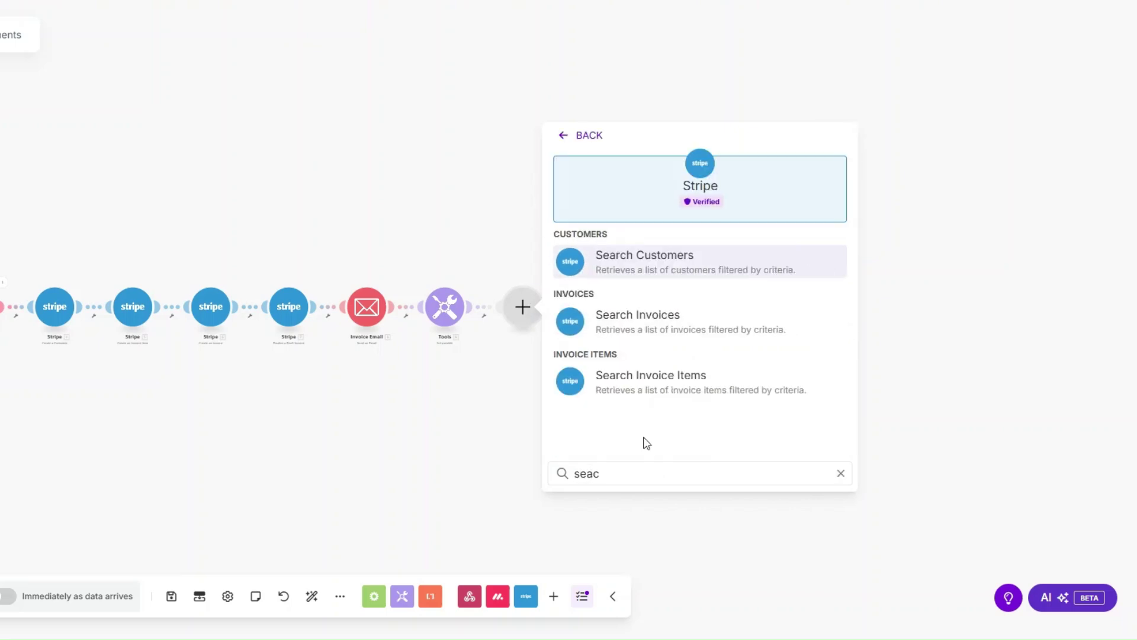
click(615, 324)
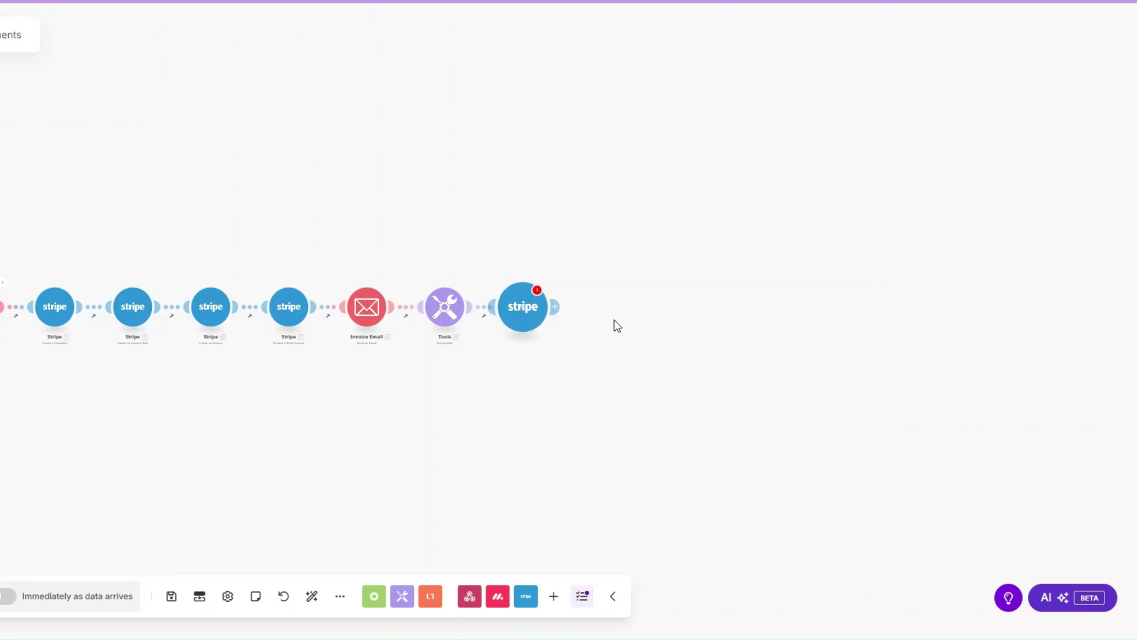
click(628, 176)
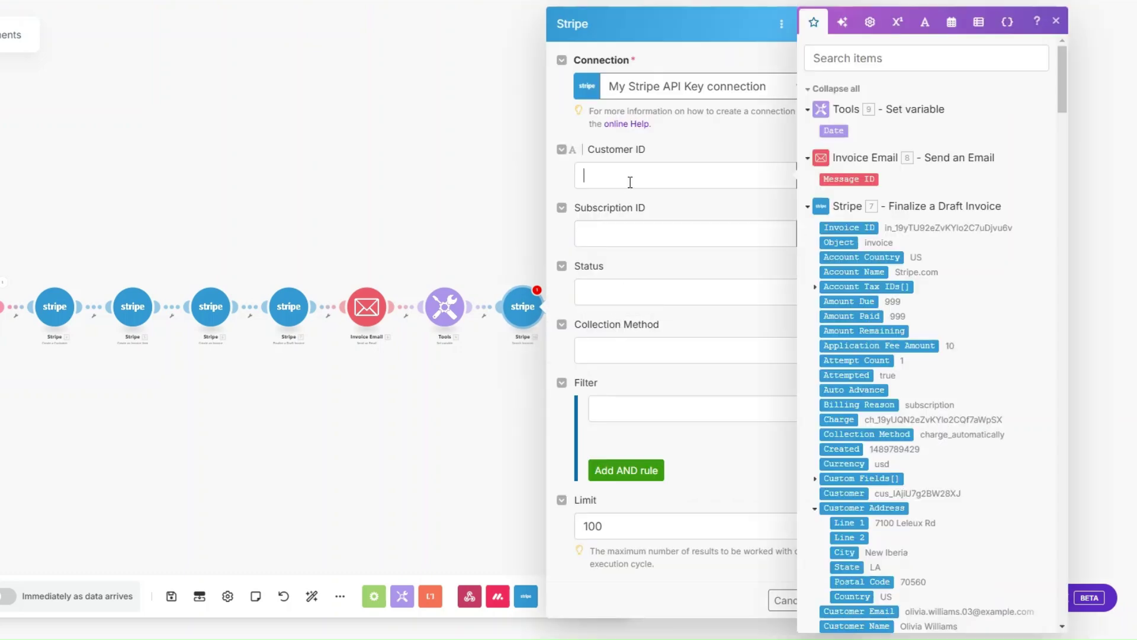
drag(1061, 99, 1061, 453)
click(851, 186)
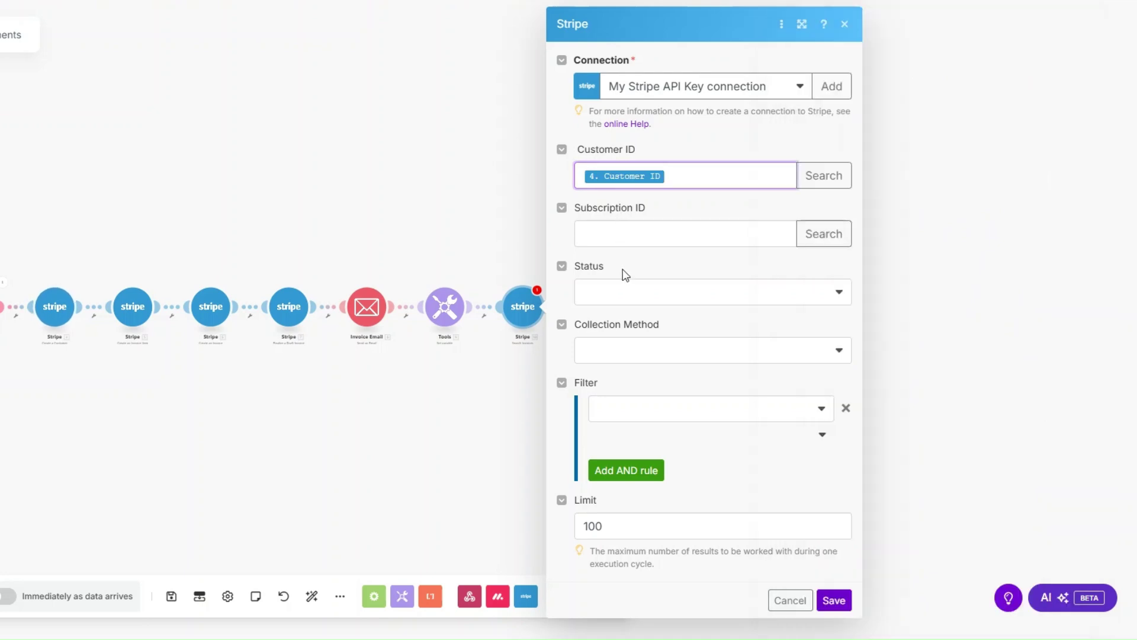
Limit it to 1 Open, Charge Automatically invoice and save the step.
click(635, 297)
click(627, 362)
click(627, 356)
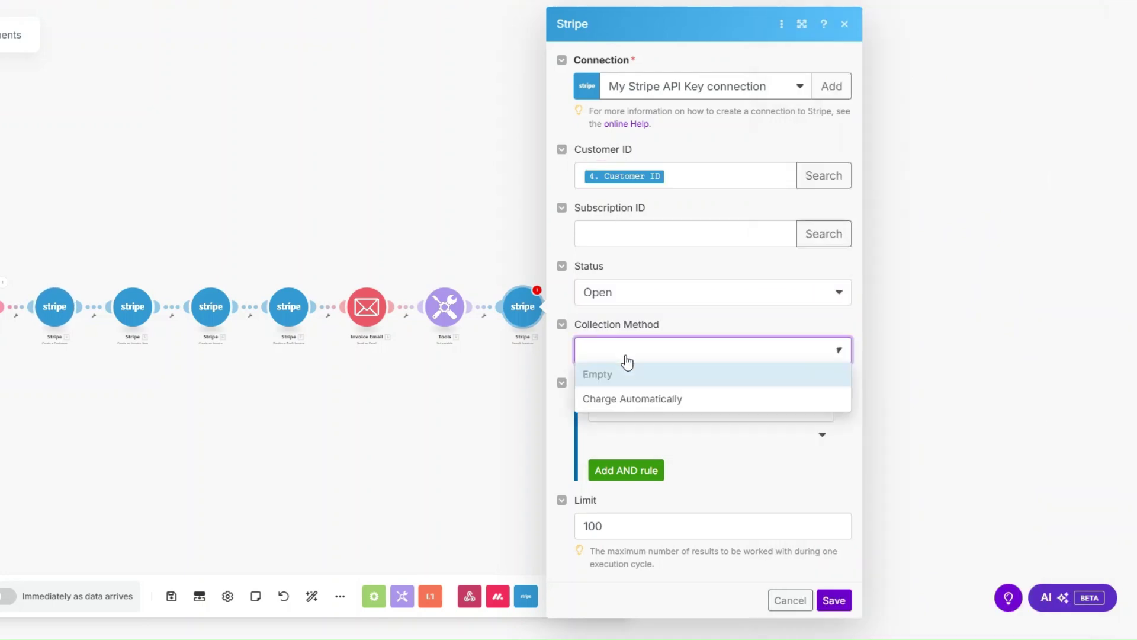
click(631, 399)
click(639, 525)
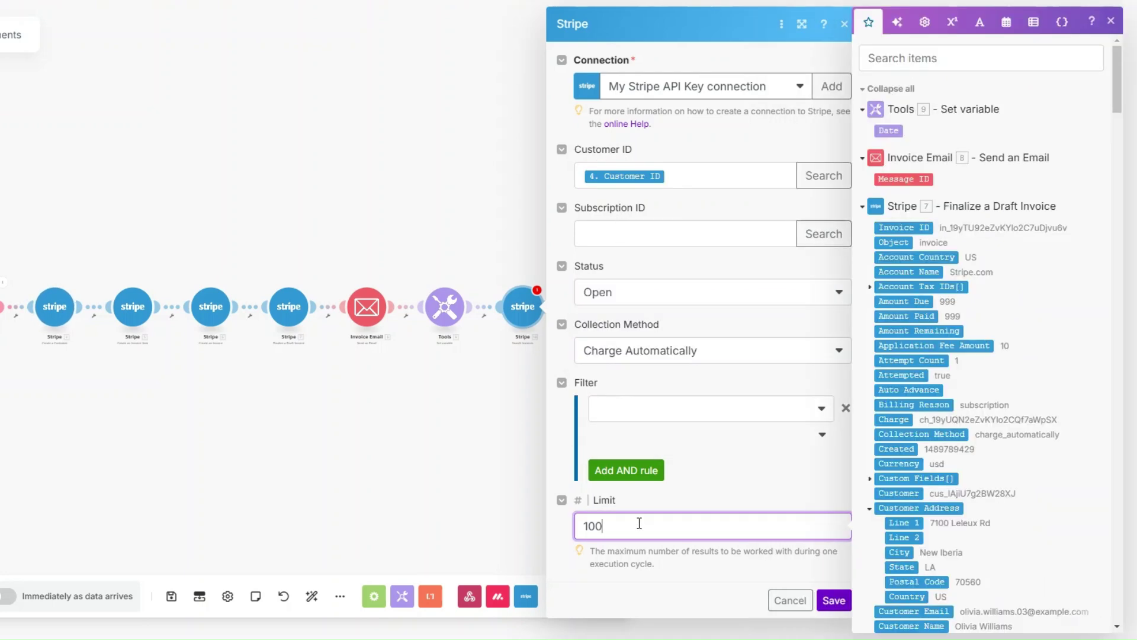
key(BackSpace)
key(BackSpace)
click(830, 600)
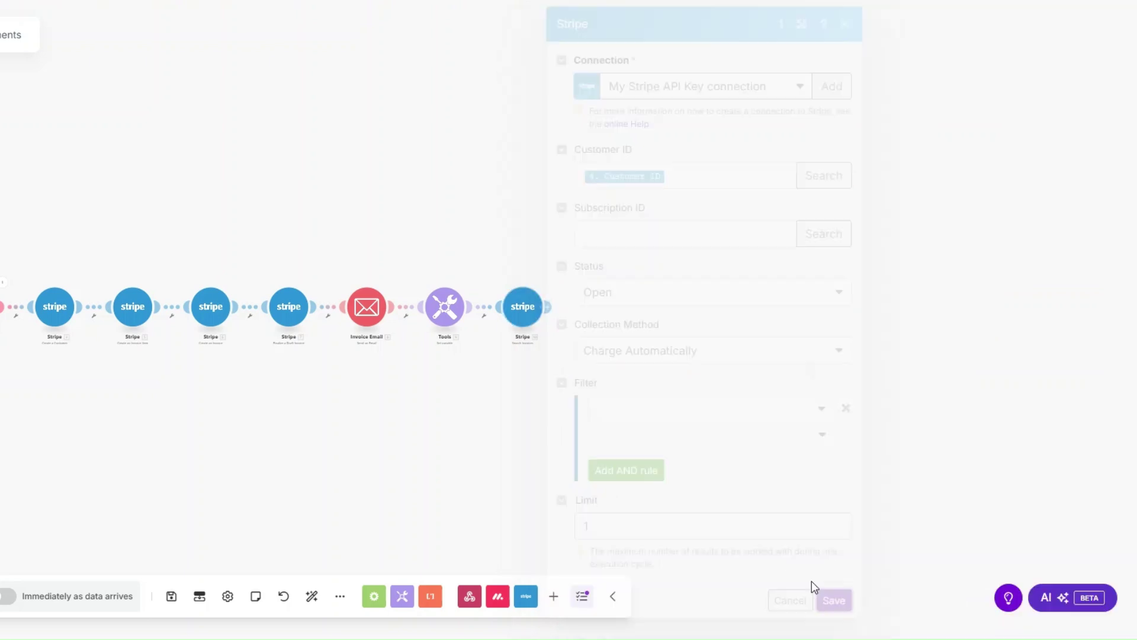
click(485, 320)
Add a 'Due Date?' filter requiring 9. Date to equal 7. Due Date (Datetime Equal to).
click(488, 331)
click(549, 235)
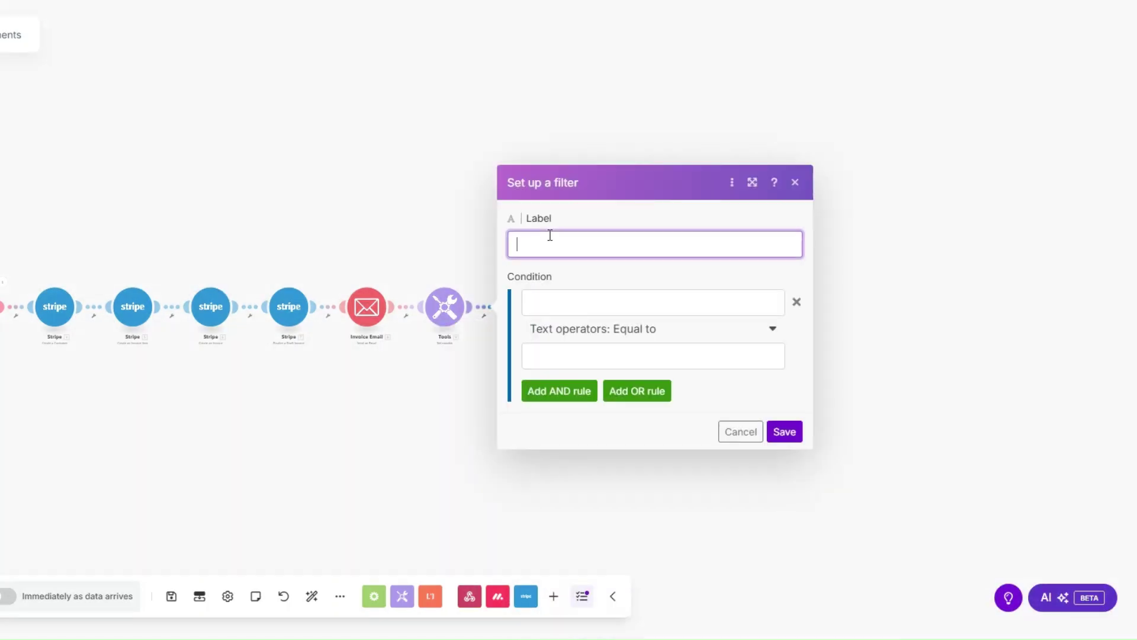
text(Due Date?)
click(560, 301)
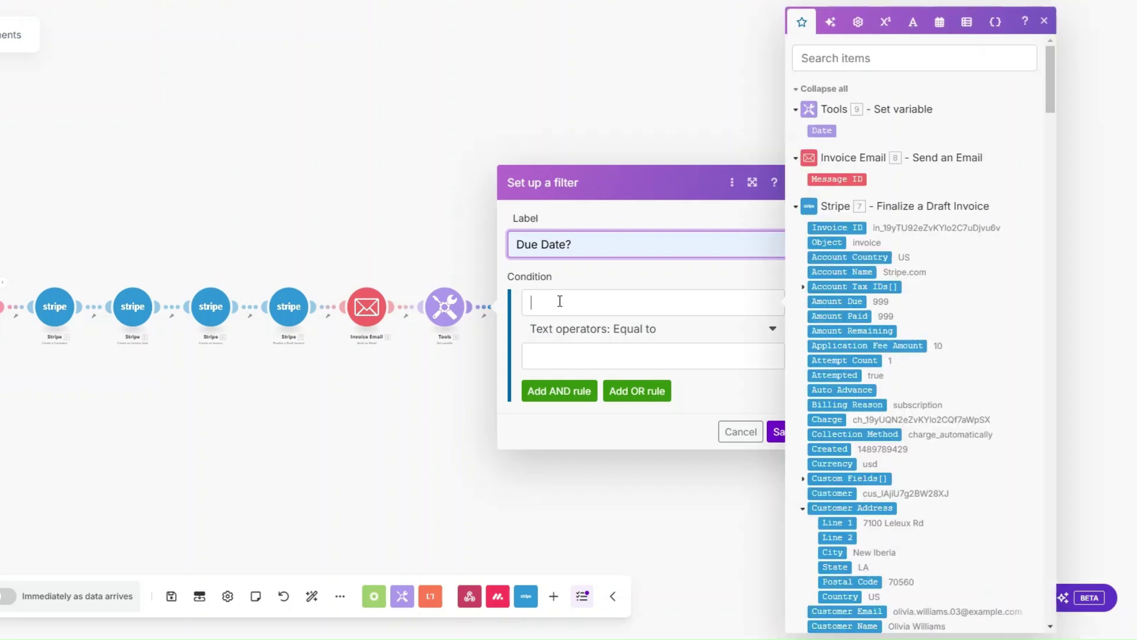
click(822, 130)
click(640, 337)
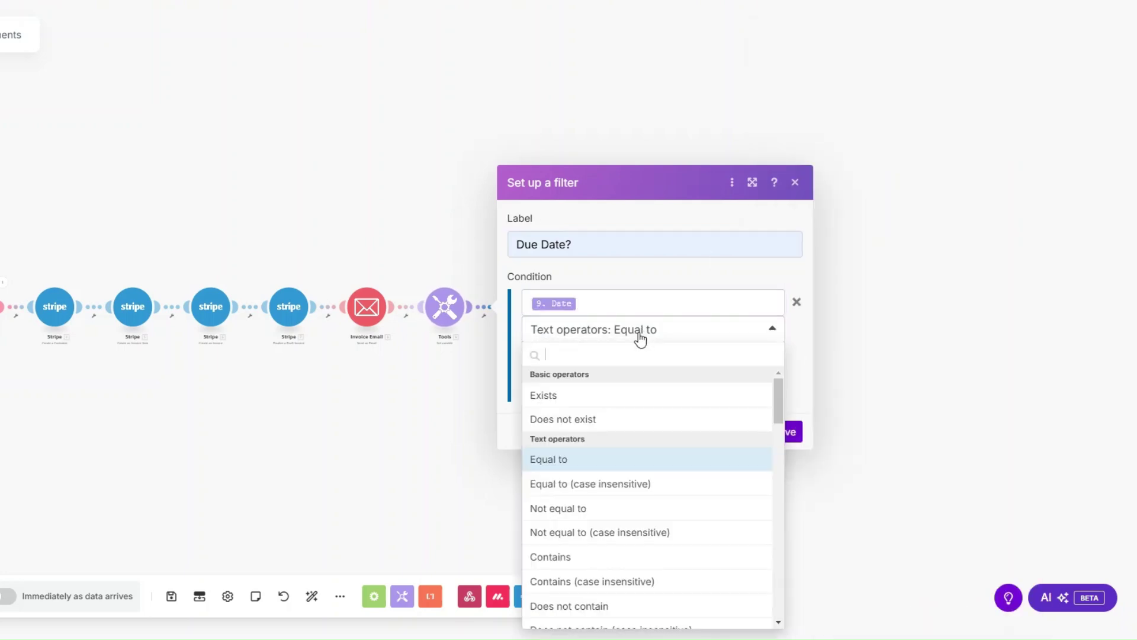
scroll(656, 438, down, 12)
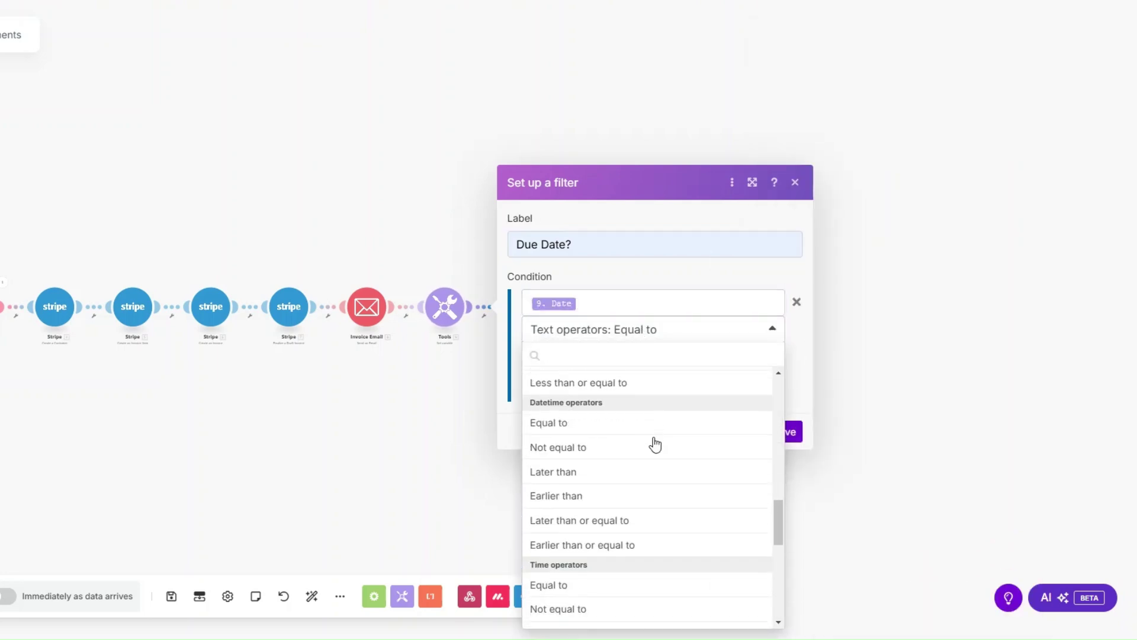
click(642, 424)
scroll(865, 348, down, 5)
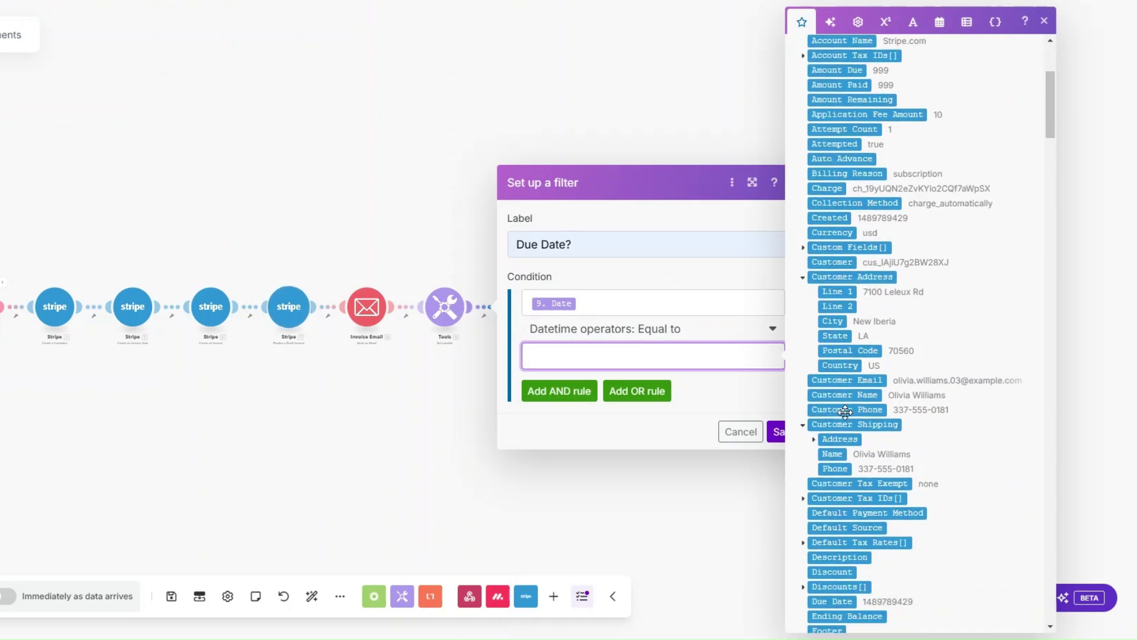
scroll(845, 410, down, 2)
click(832, 547)
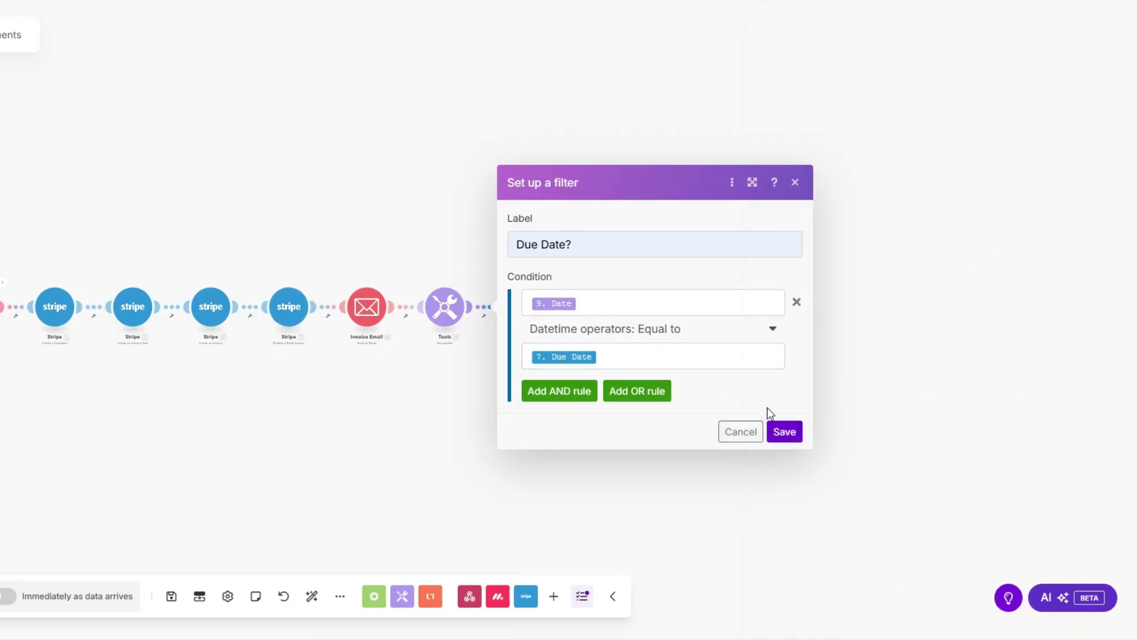
click(776, 430)
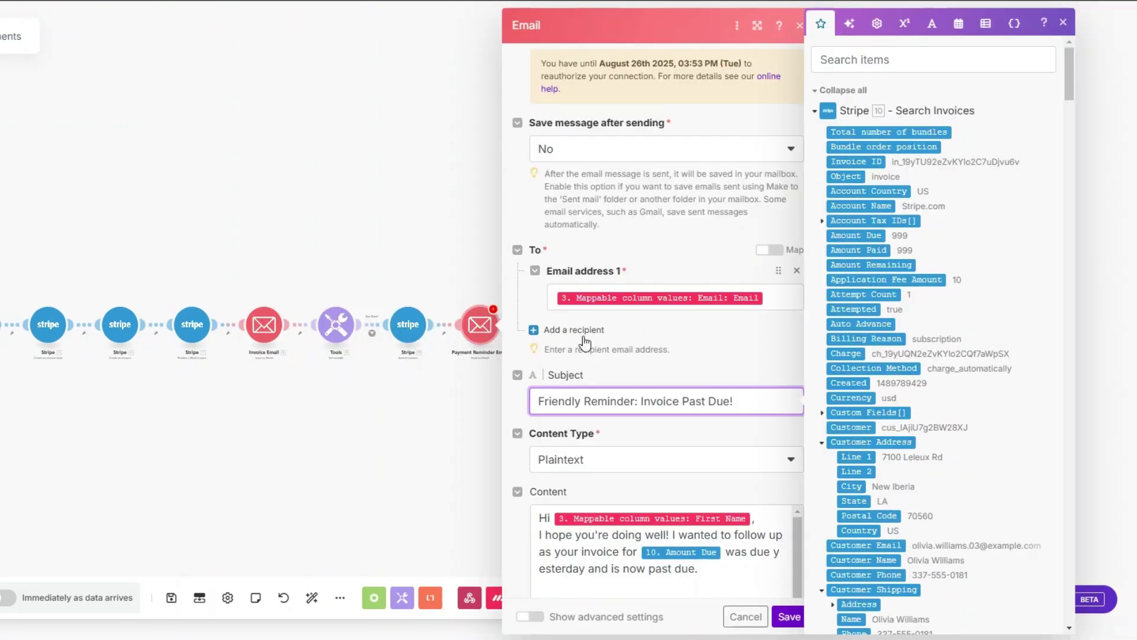
Check the recipient address and 'Friendly Reminder: Invoice Past Due!' subject, then save the email.
click(628, 290)
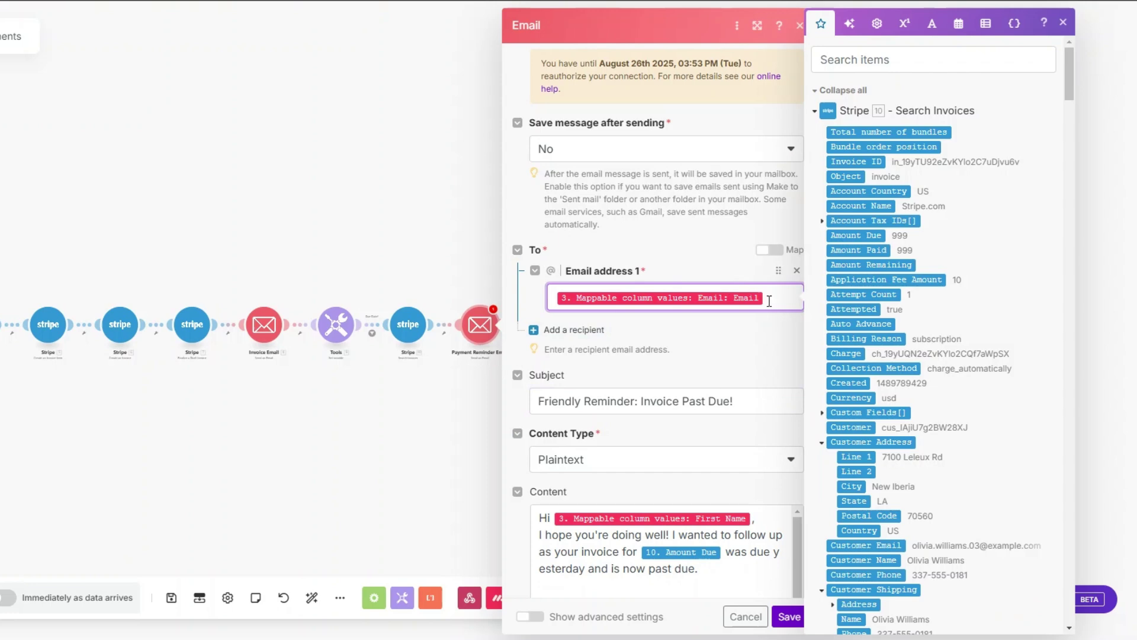
scroll(767, 301, down, 3)
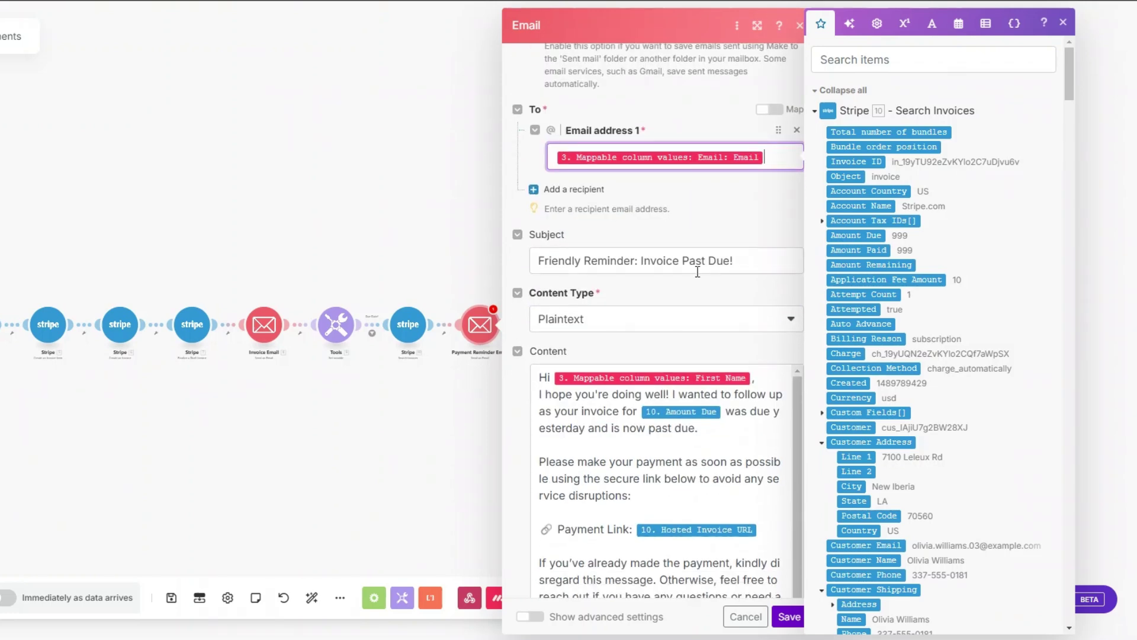
click(753, 270)
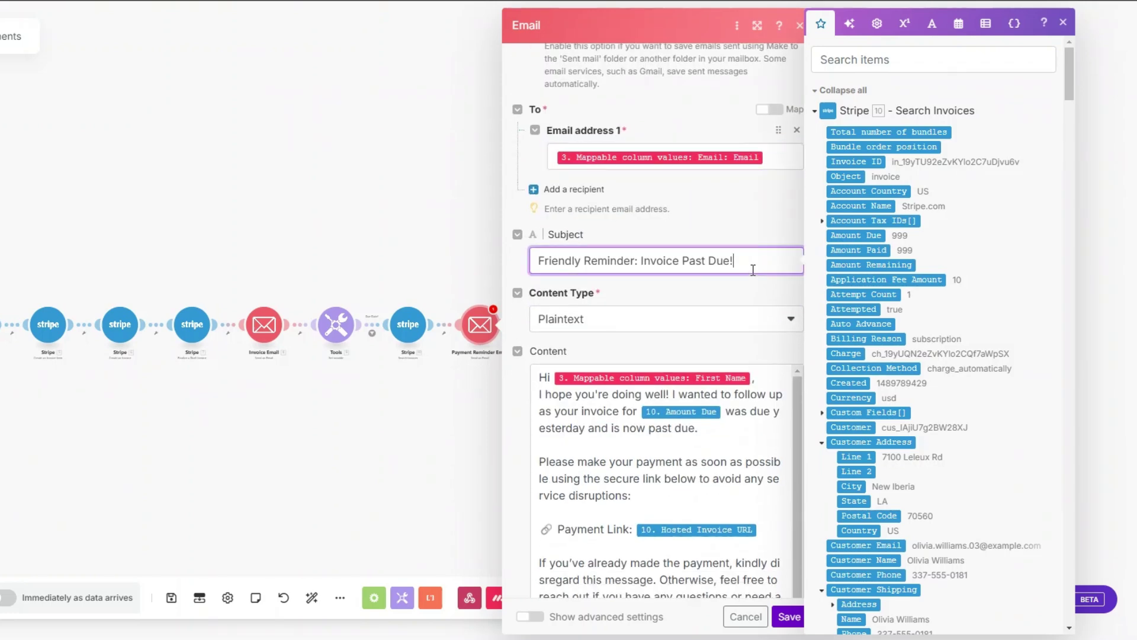
scroll(753, 268, down, 3)
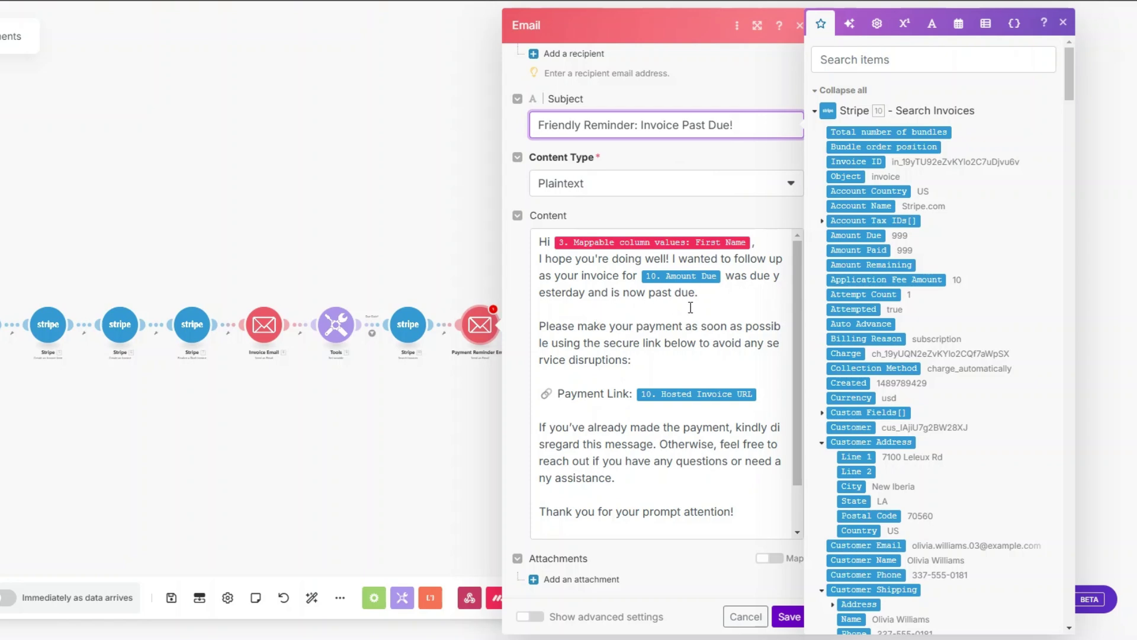
scroll(680, 264, down, 1)
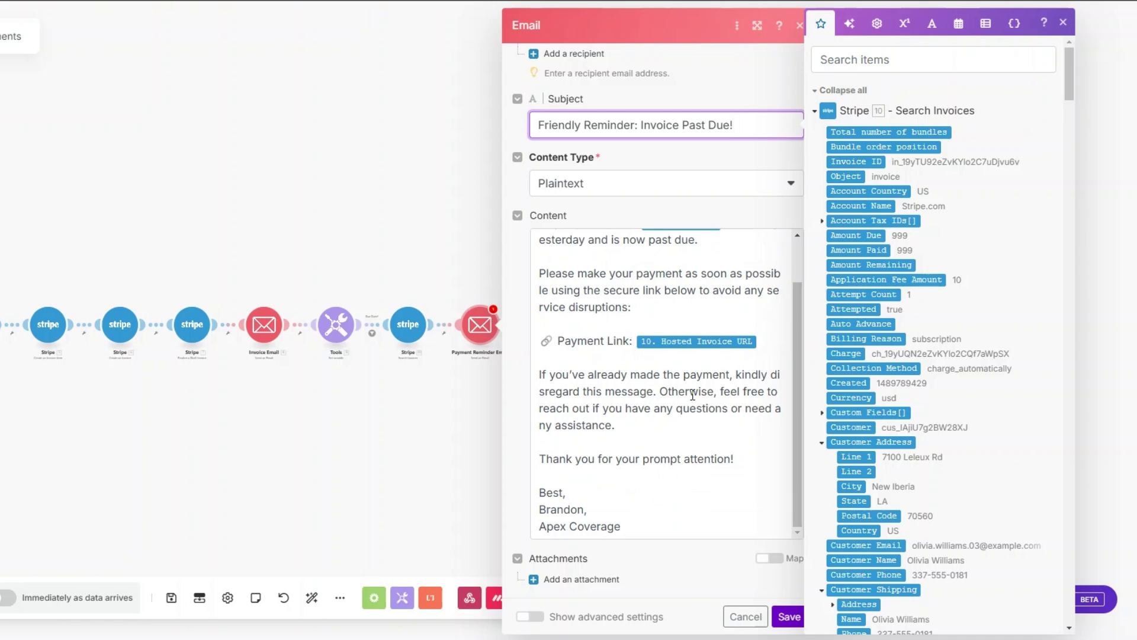
click(791, 617)
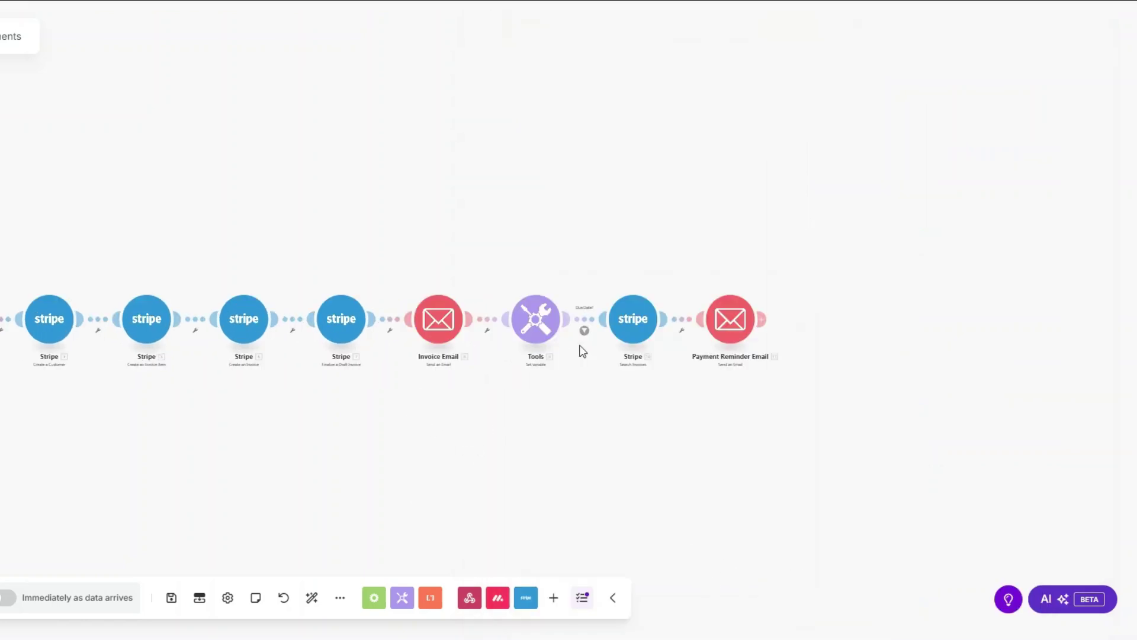
click(684, 336)
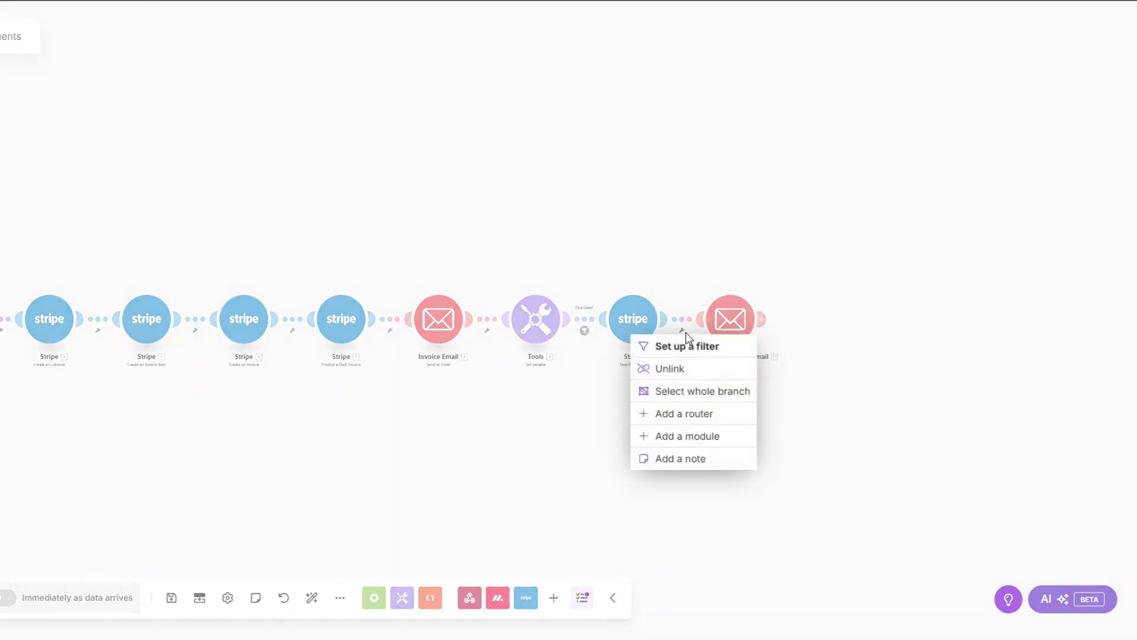
Create a 'Payment Reminder?' filter requiring Amount Due to exist, with an AND condition added.
click(696, 349)
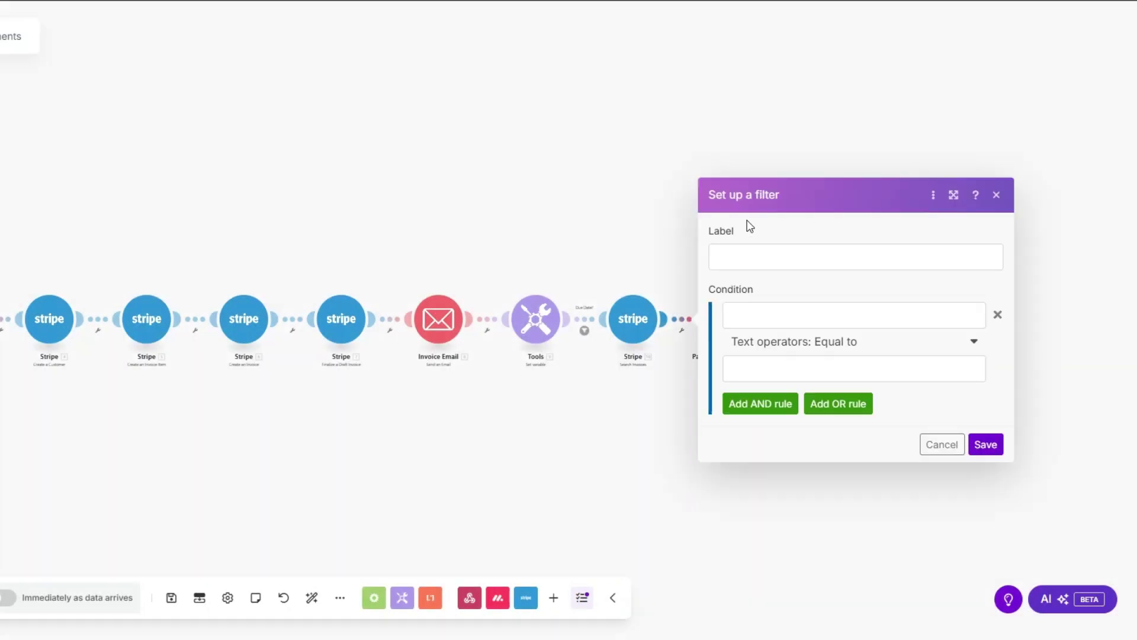
click(750, 255)
text(Payment Reminder?)
click(774, 318)
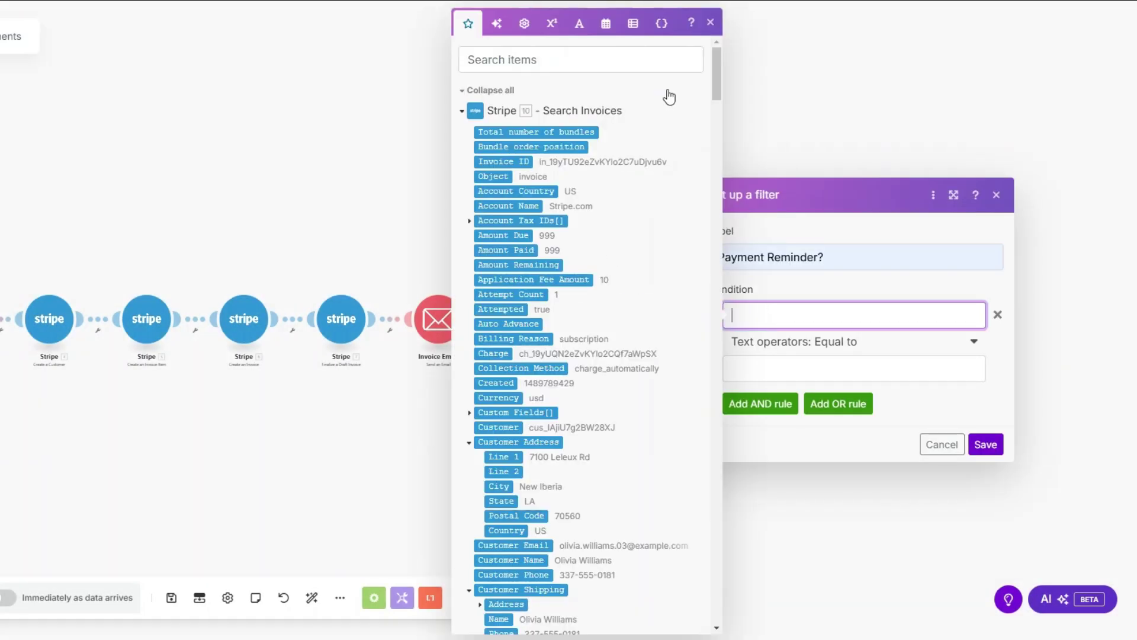
click(499, 238)
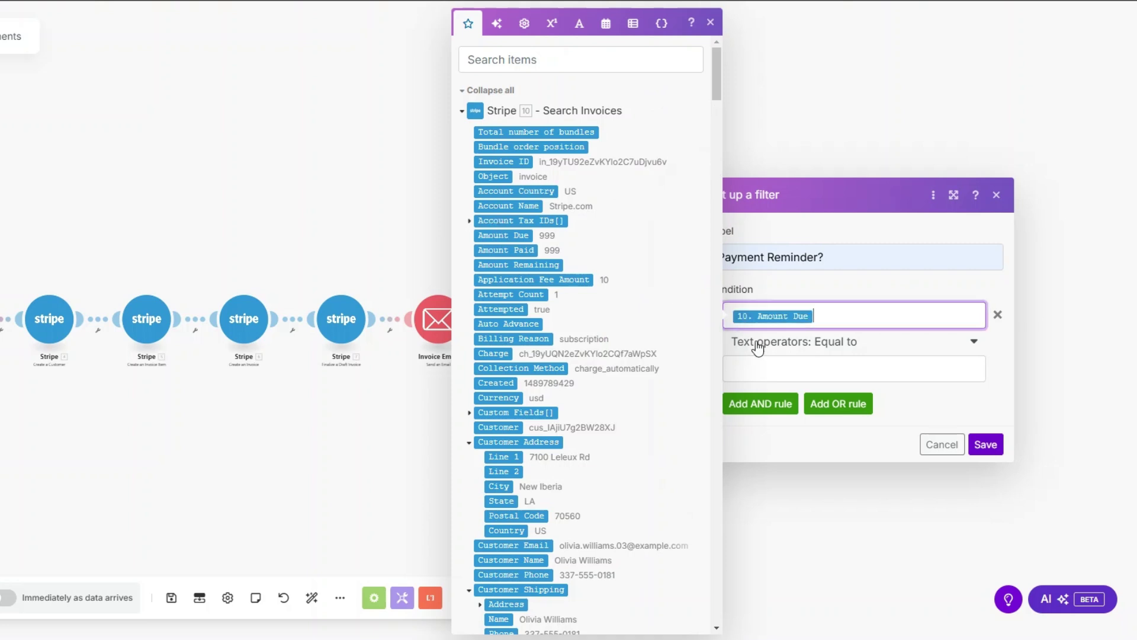
click(757, 345)
click(754, 406)
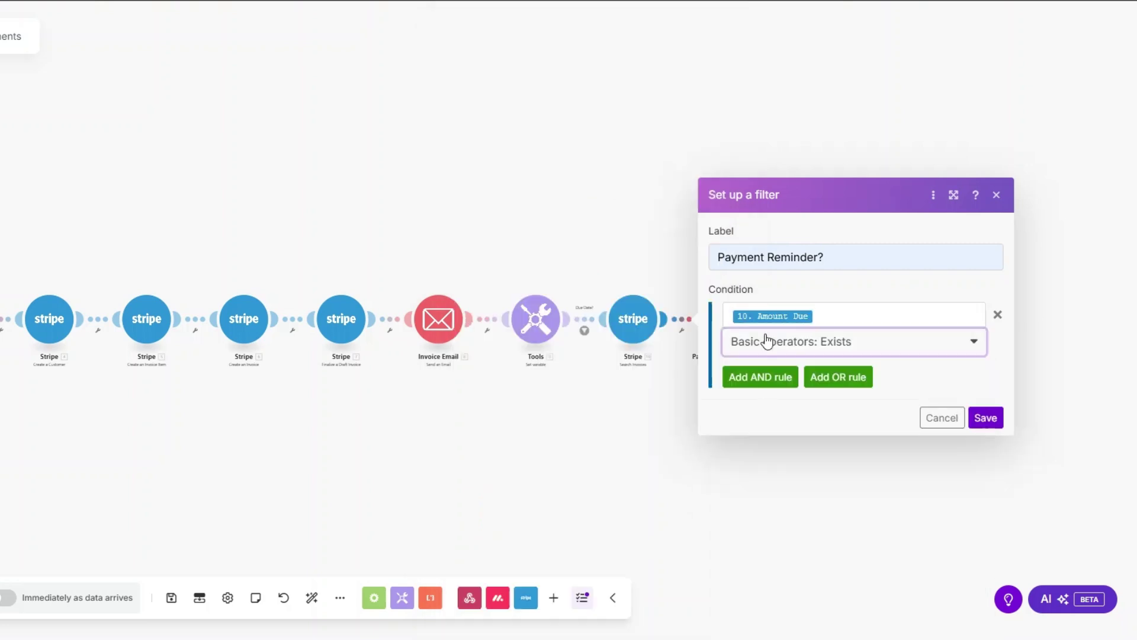
click(763, 376)
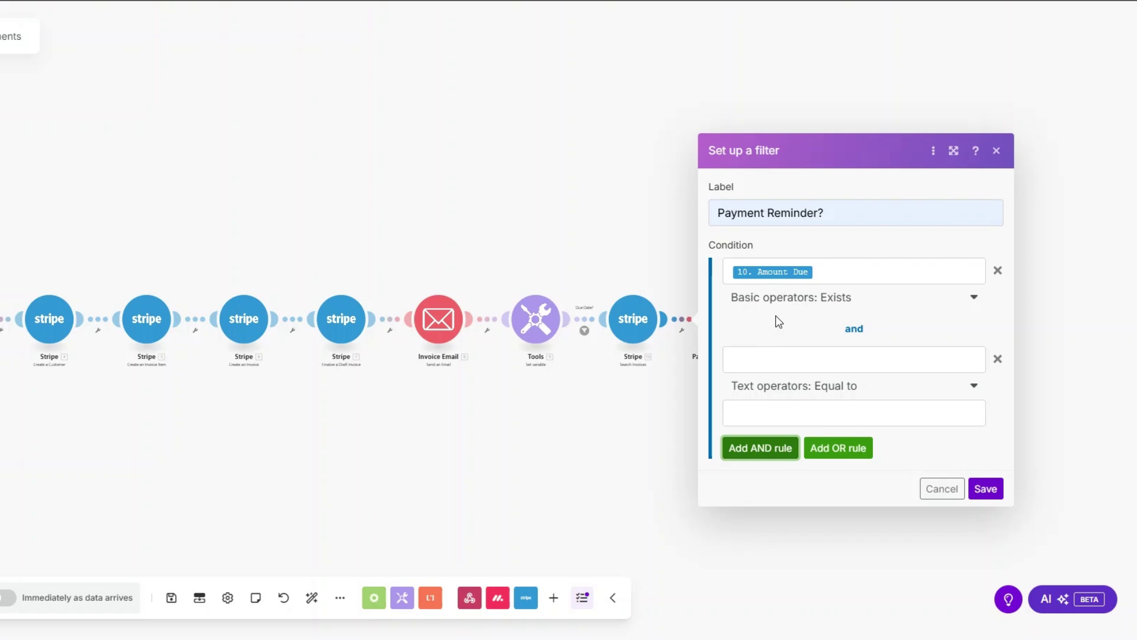
Make the second condition require 9. Date to be Datetime Equal to an addDays value.
click(779, 359)
scroll(632, 351, down, 5)
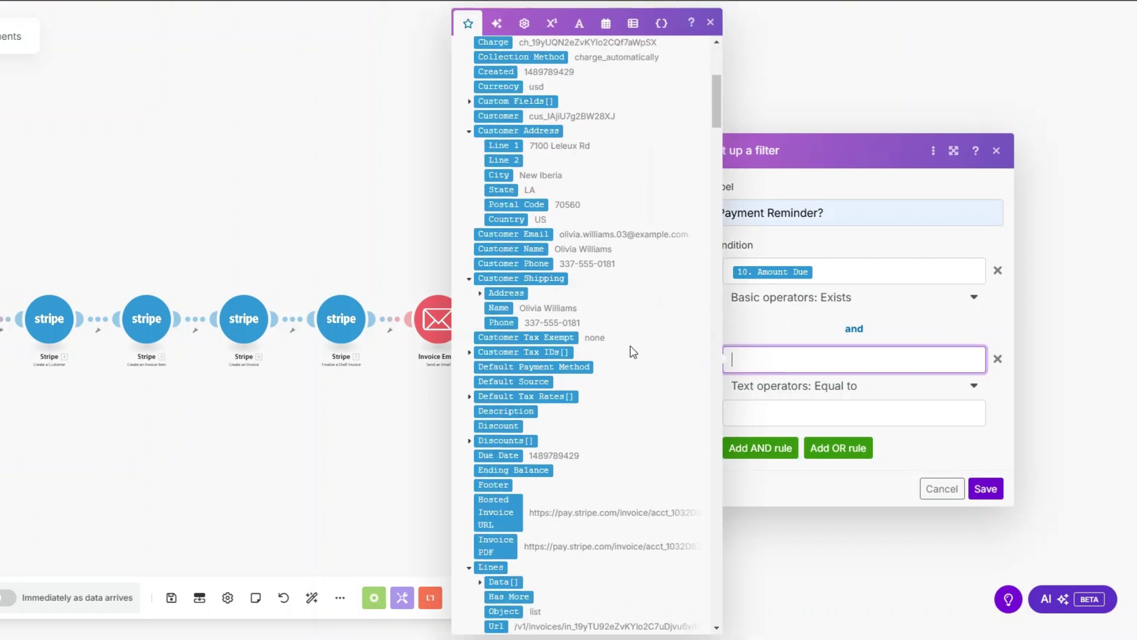
scroll(631, 346, down, 15)
click(494, 248)
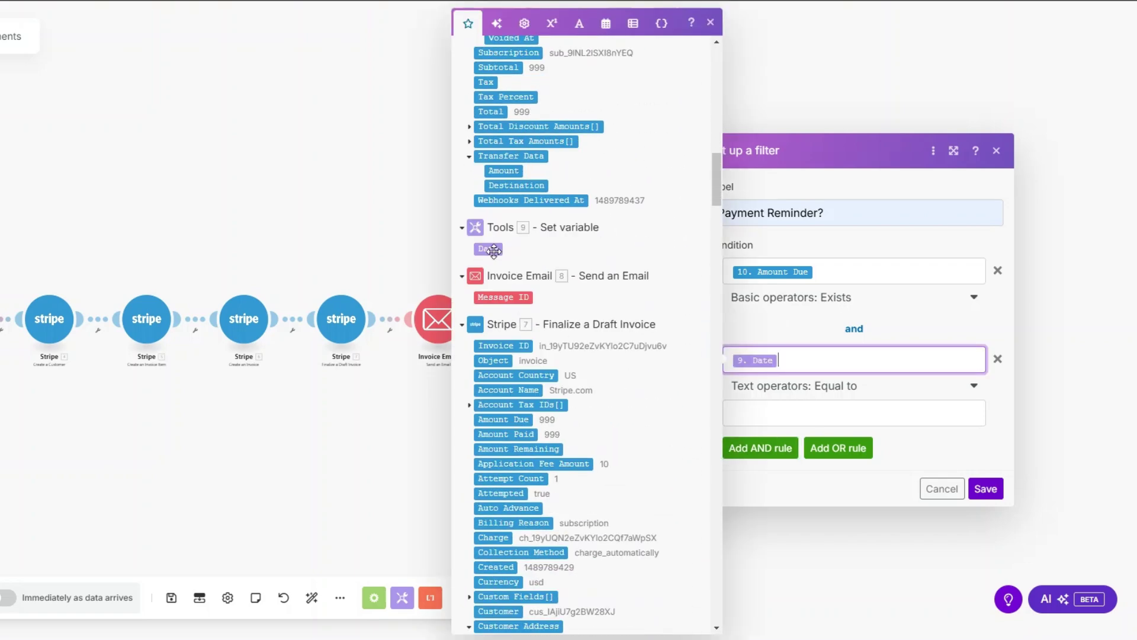
click(806, 388)
scroll(846, 472, down, 5)
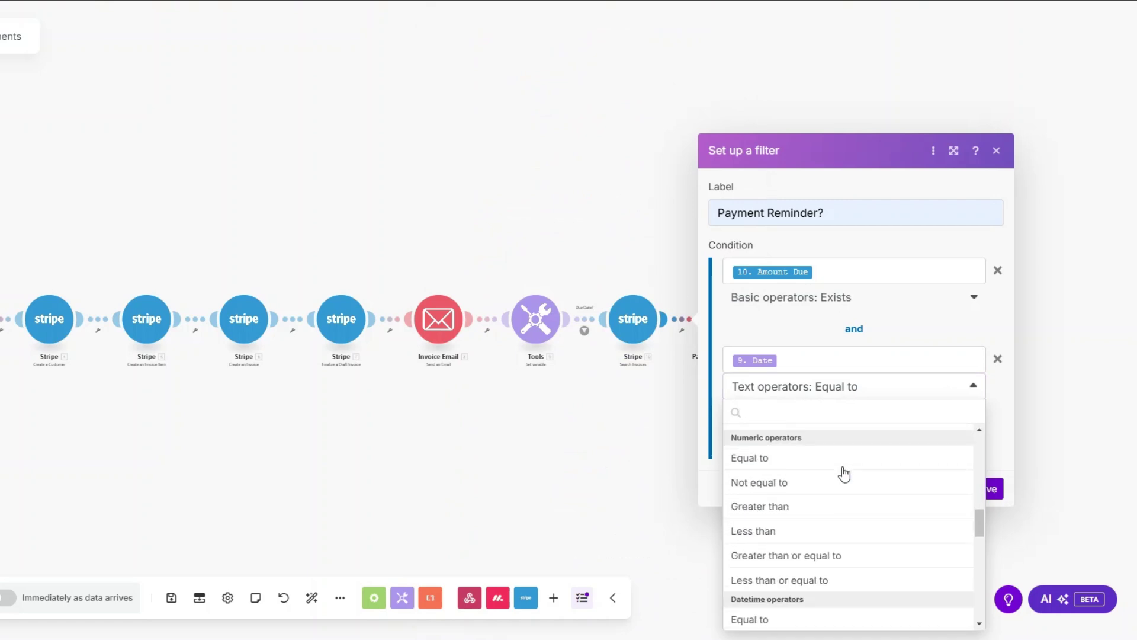
scroll(840, 599, down, 2)
click(817, 545)
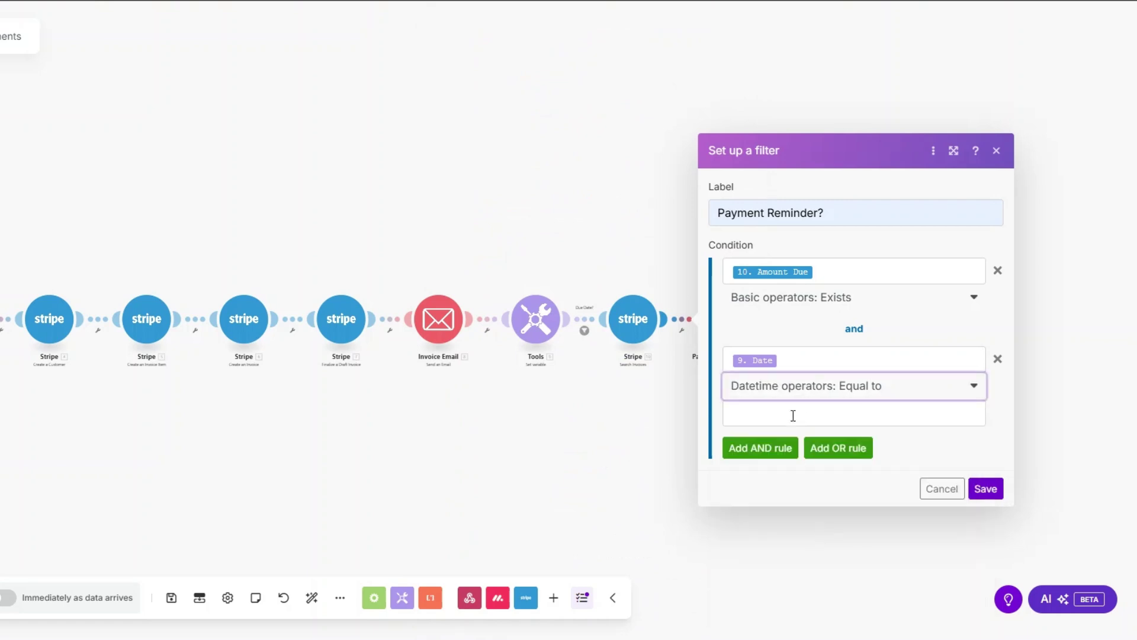
click(794, 415)
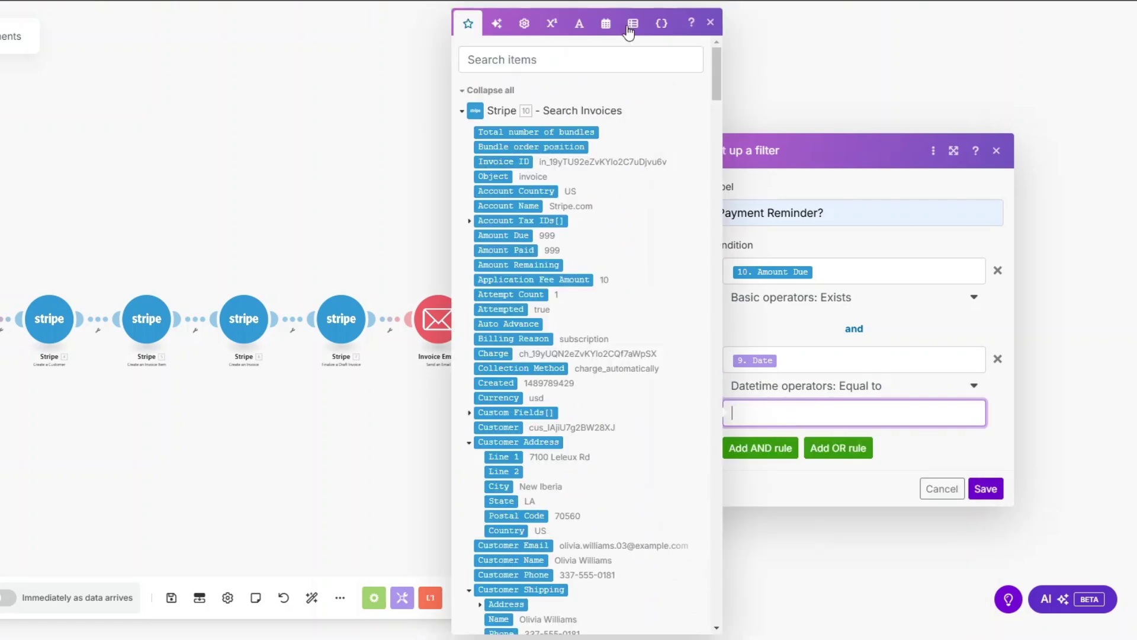
click(606, 24)
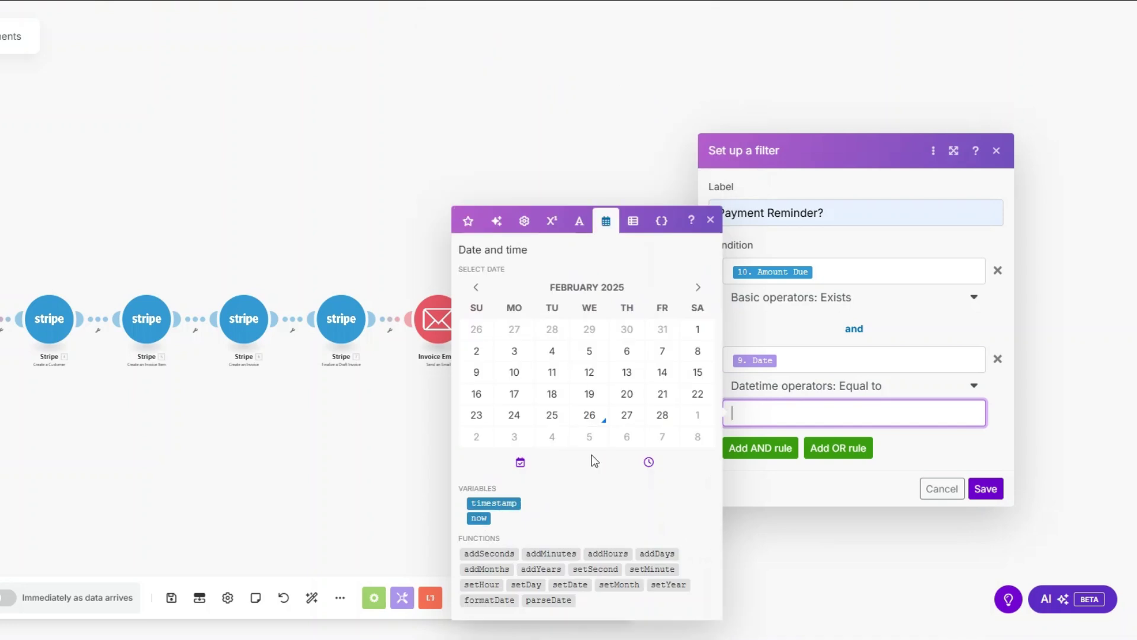
click(657, 554)
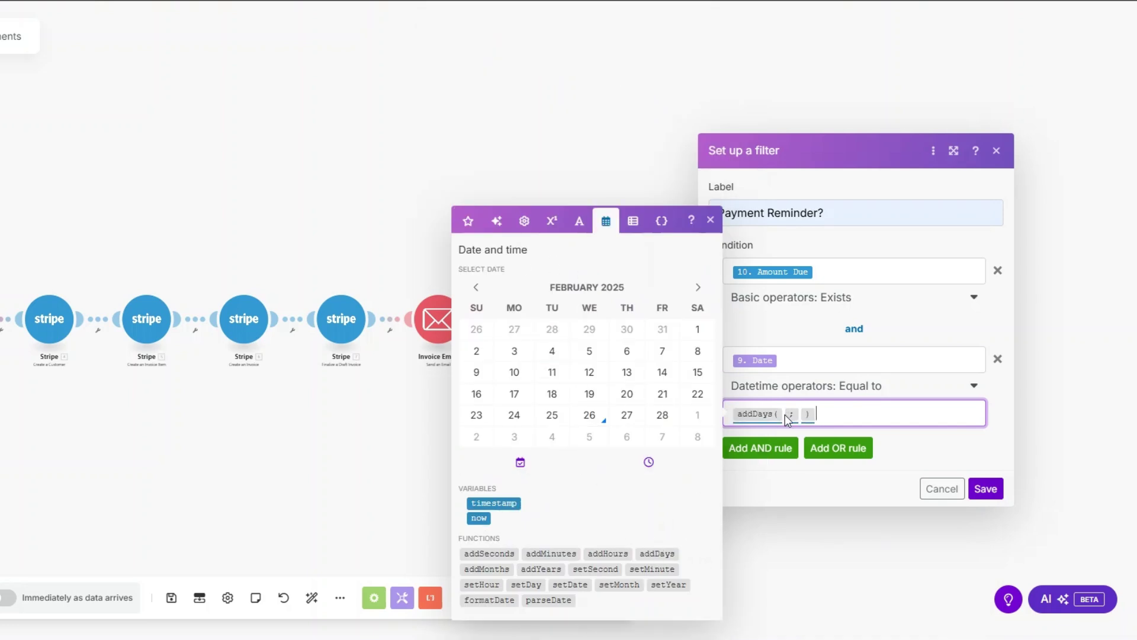
Fill addDays with 10. Due Date, save the filter, auto-align, and run once.
click(468, 221)
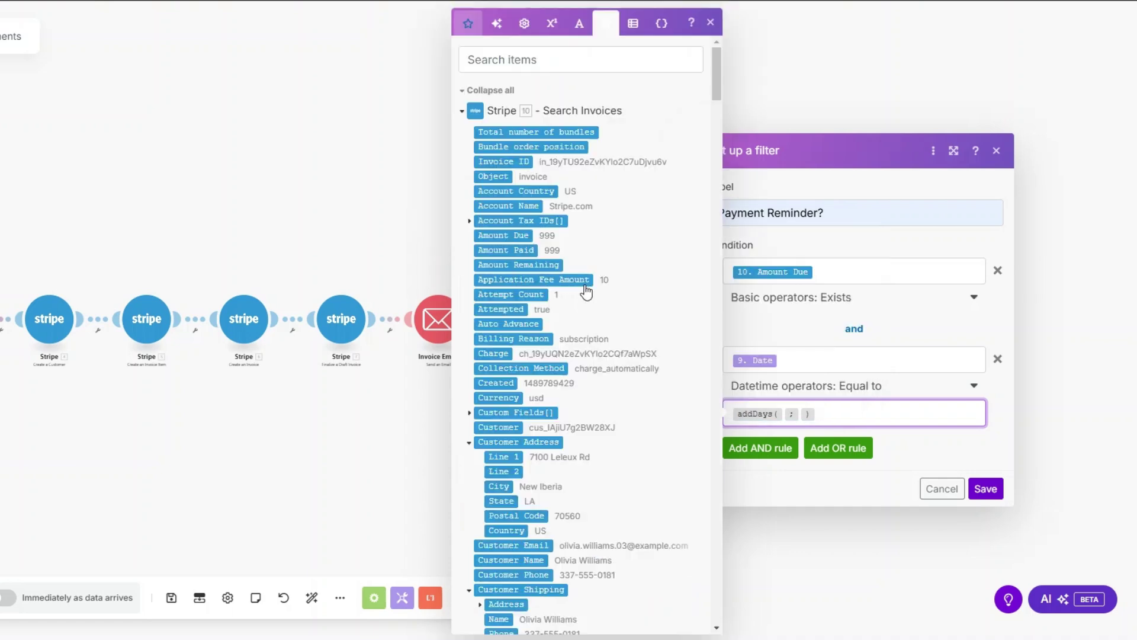
scroll(586, 291, down, 6)
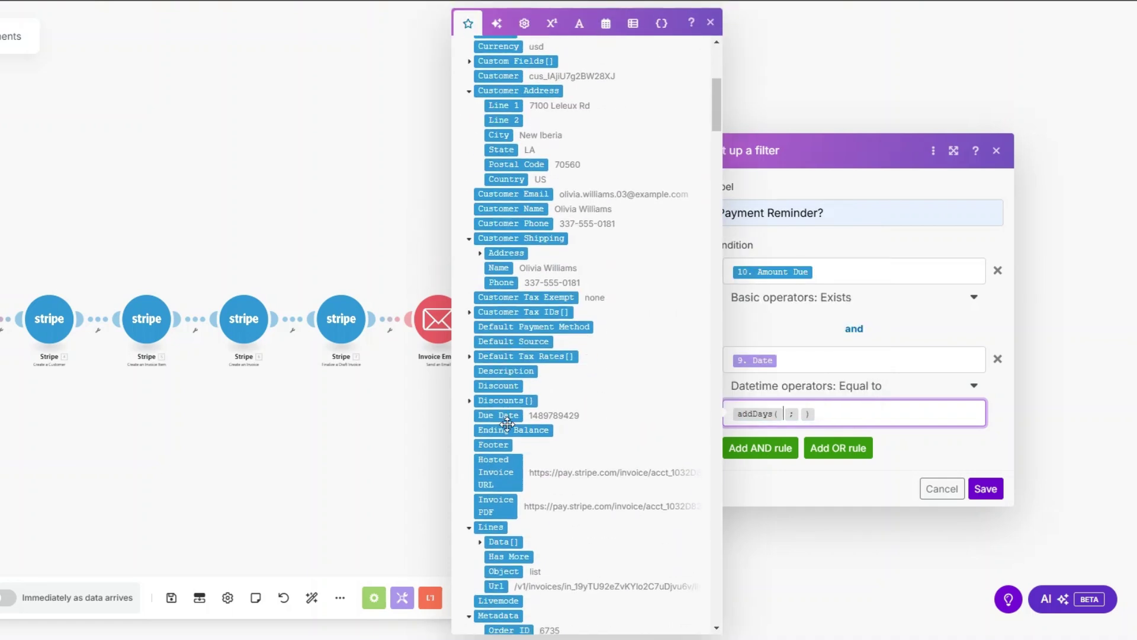
click(508, 415)
click(874, 414)
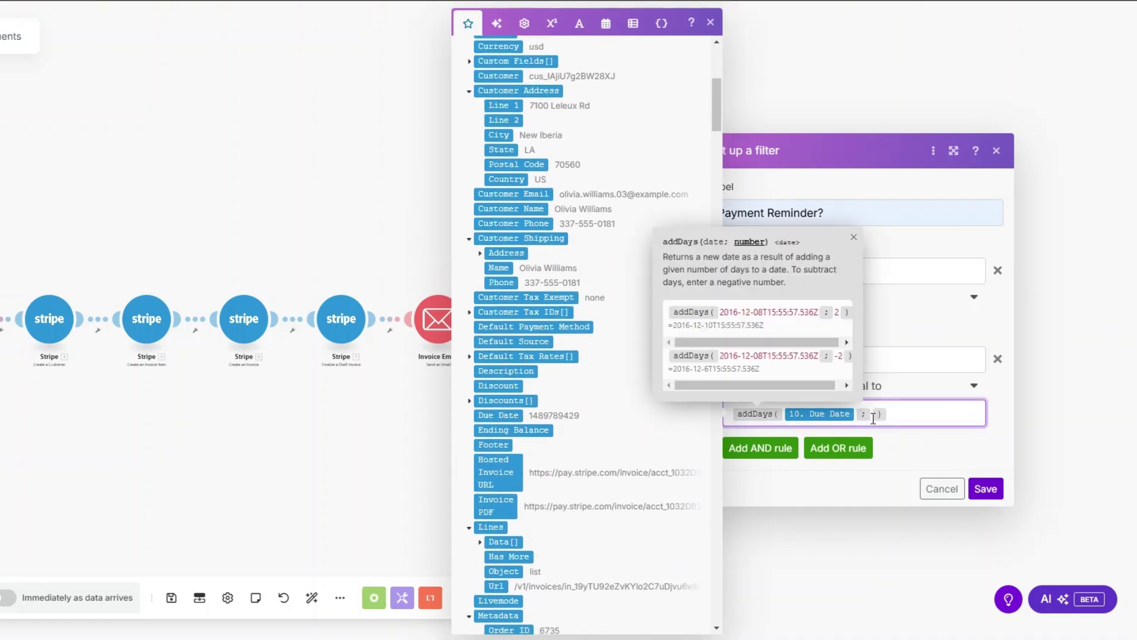
click(986, 488)
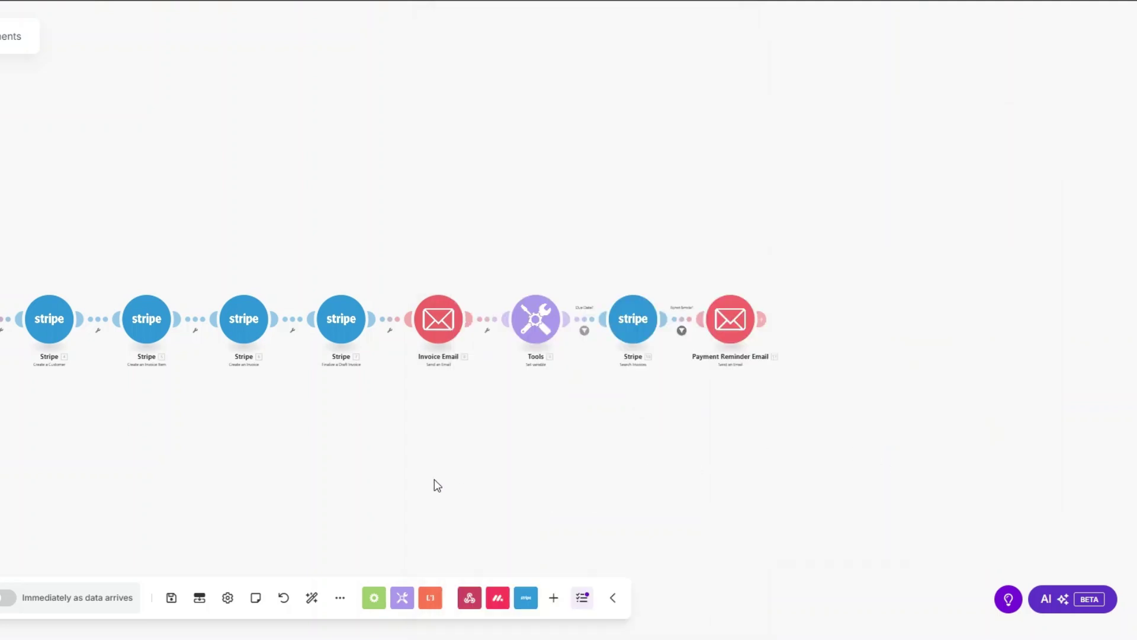
click(312, 597)
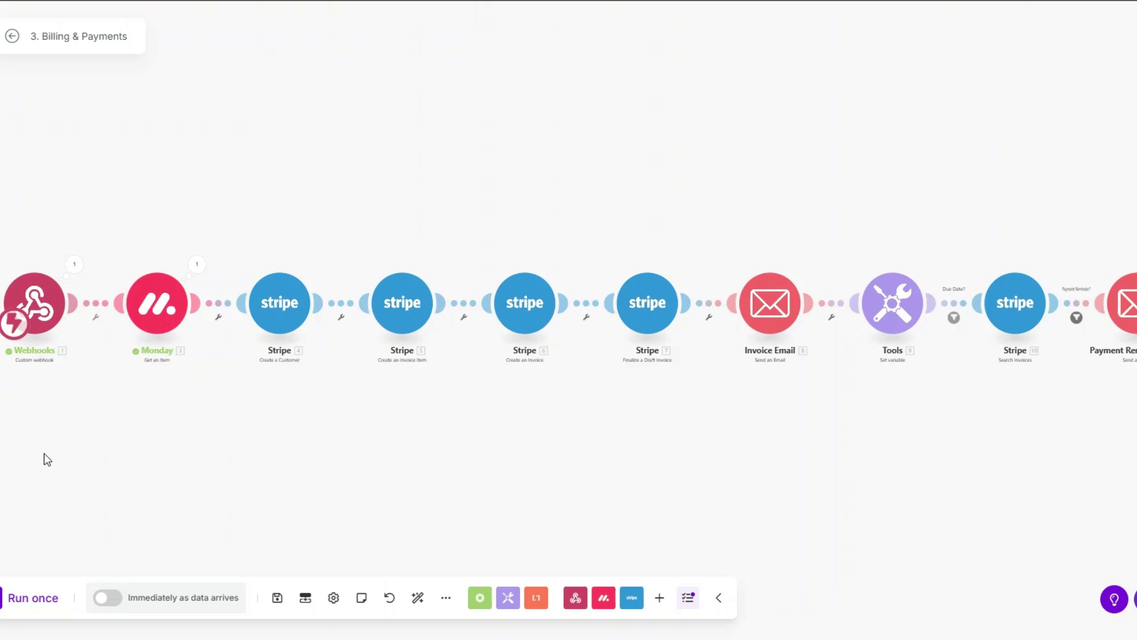
click(32, 597)
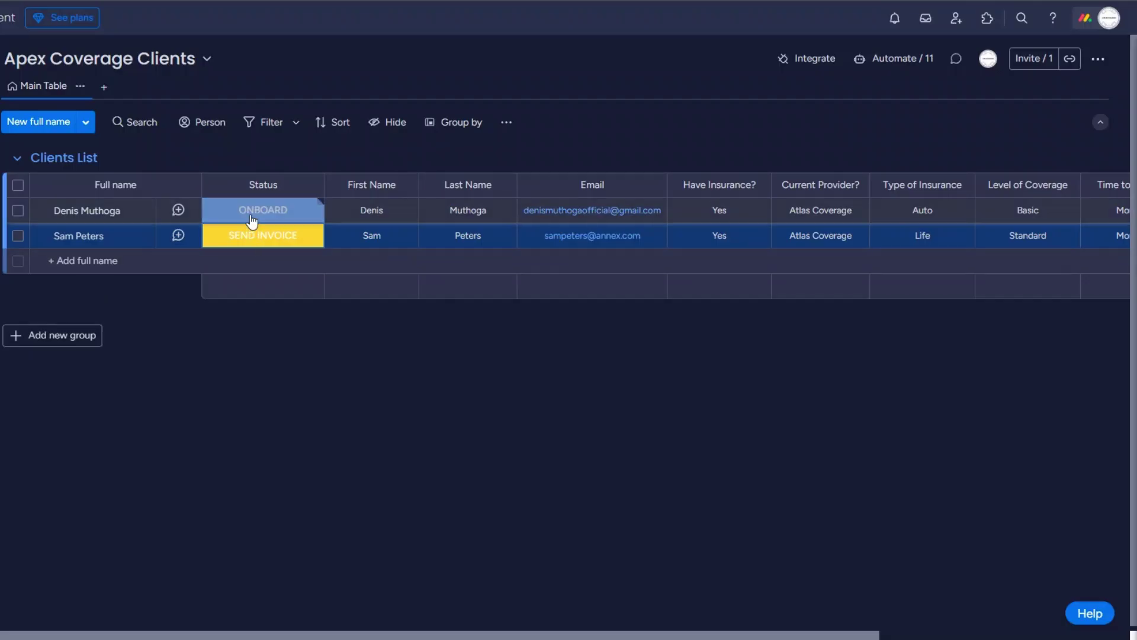
Change the first client's Status from ONBOARD to SEND INVOICE.
click(252, 218)
click(188, 313)
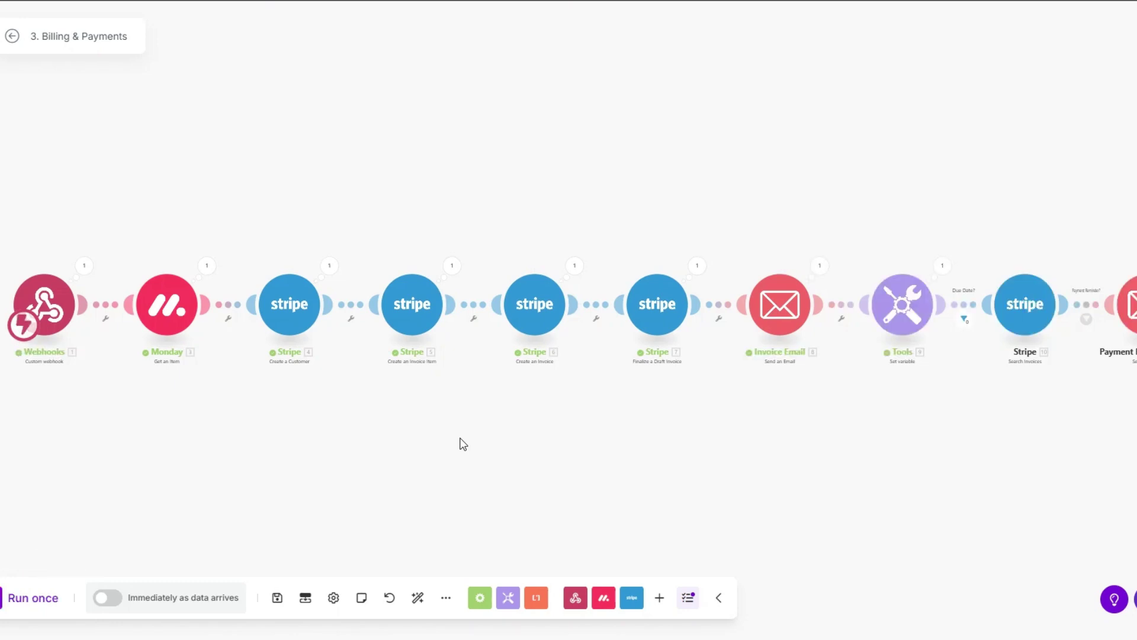
Inspect the Invoice Email module's run output showing one successful operation.
drag(463, 444, 447, 439)
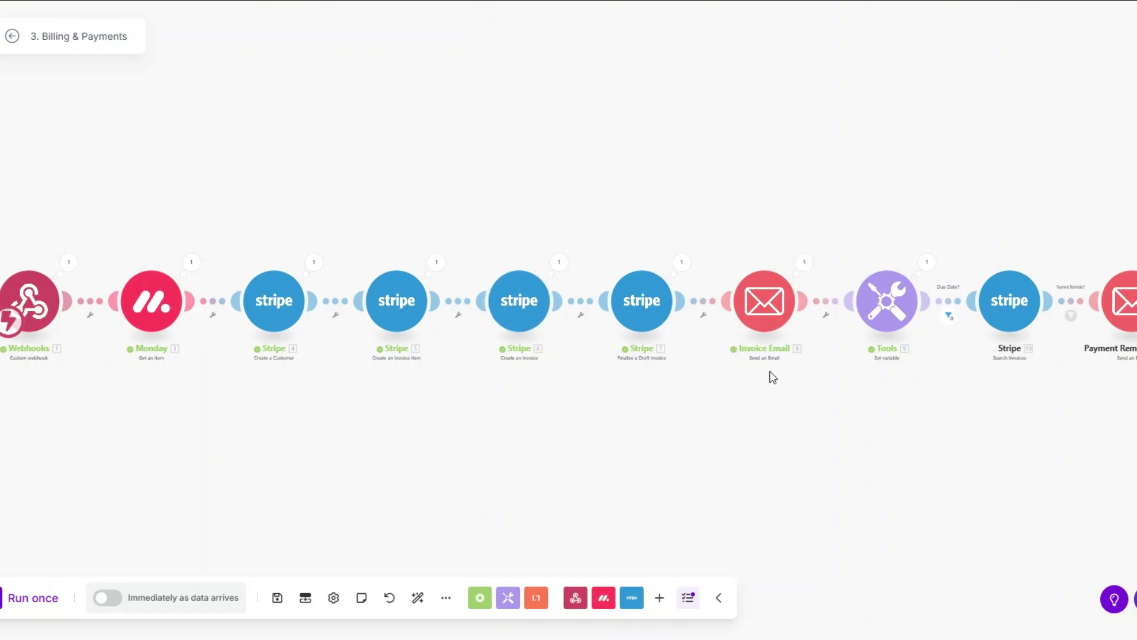
click(804, 265)
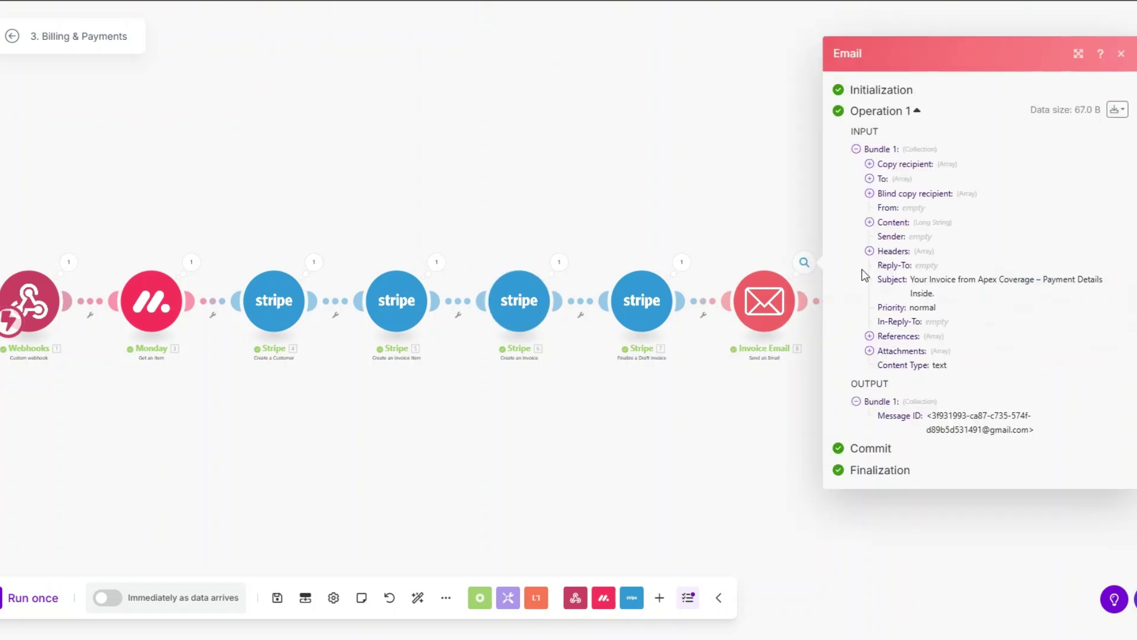
click(766, 415)
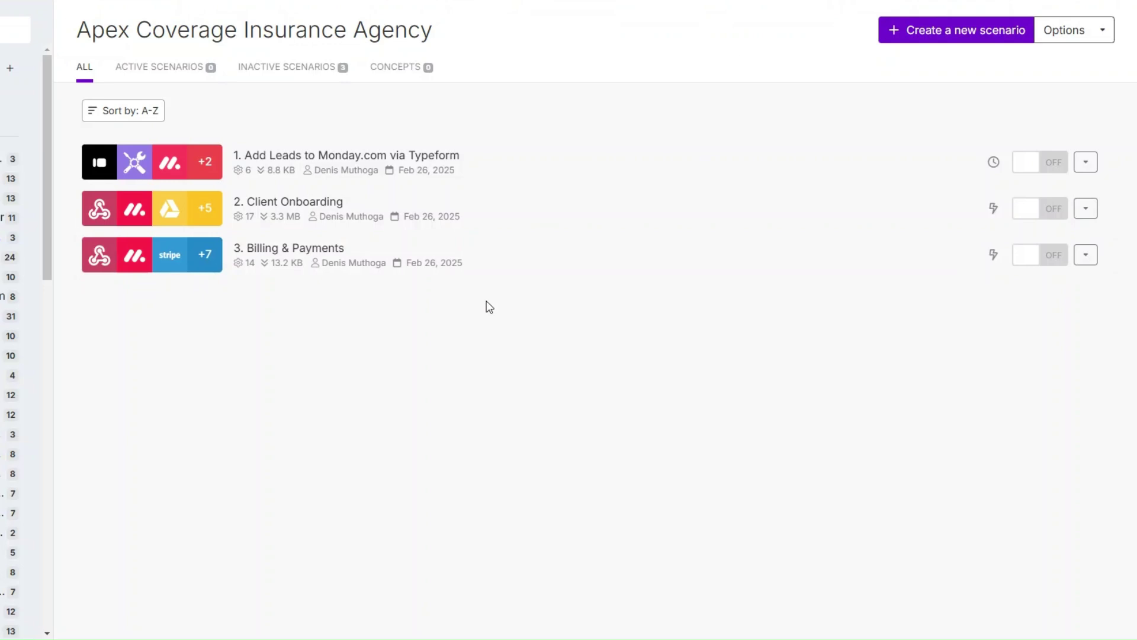
Create the new scenario '4. New Agent Onboarding & Training'.
click(948, 42)
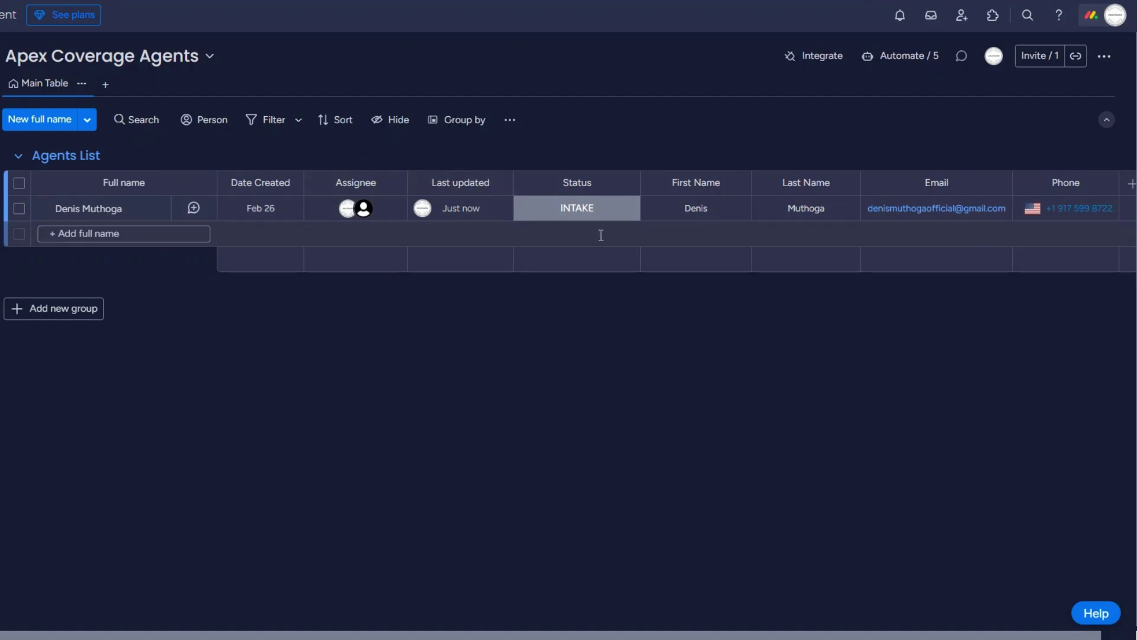
click(579, 211)
click(592, 208)
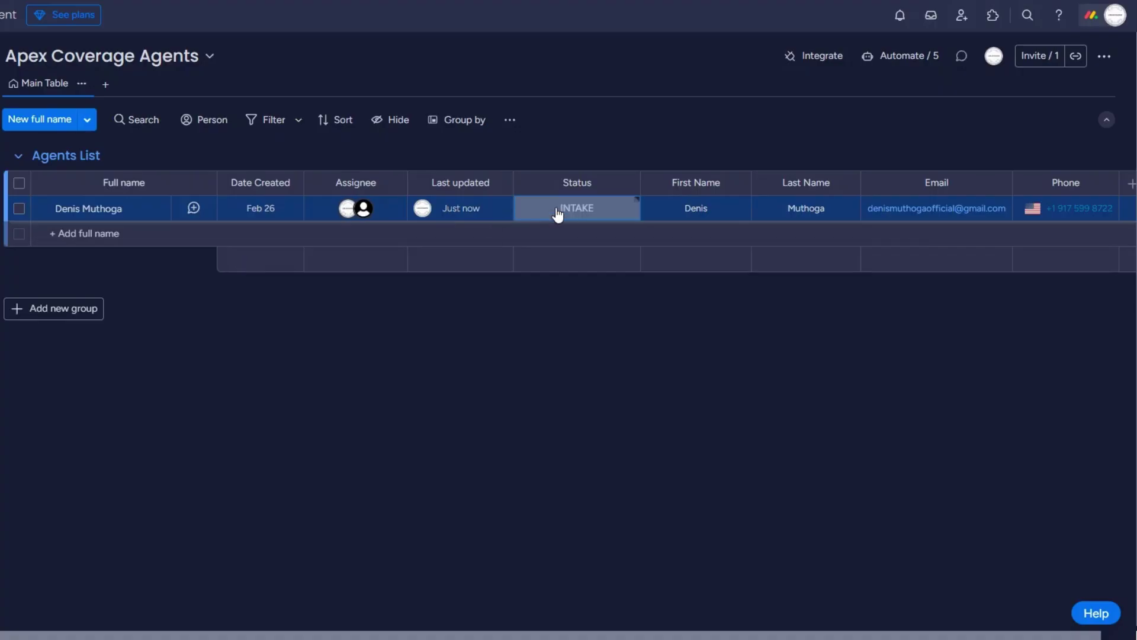
click(558, 212)
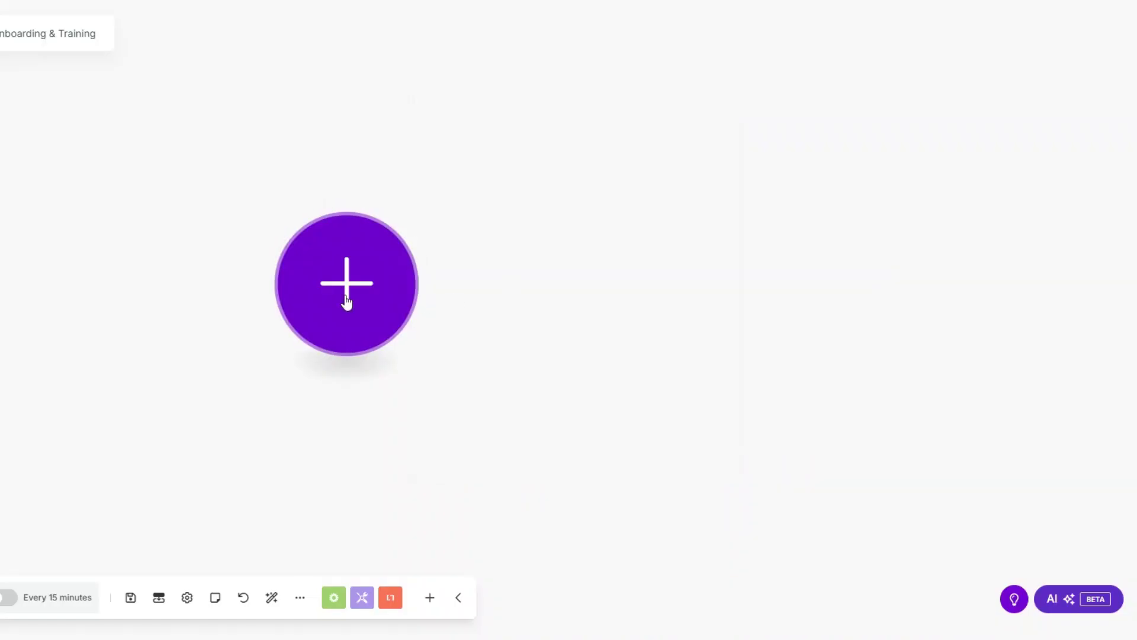
Add a custom webhook trigger named 'Onboarding webhook' and save it.
click(421, 269)
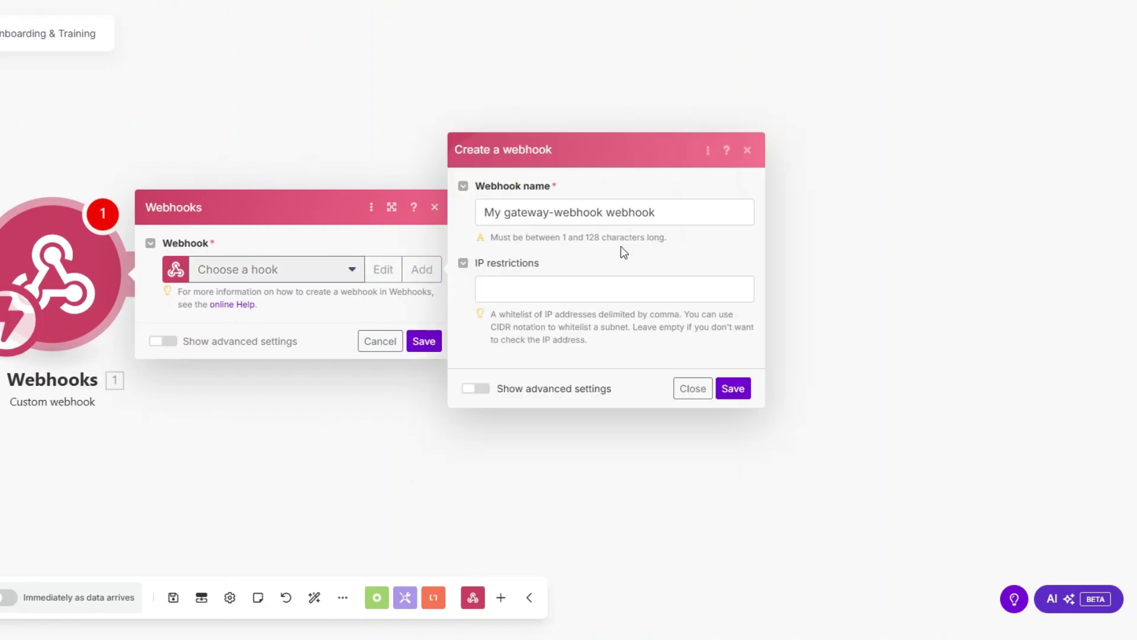
drag(604, 212, 436, 224)
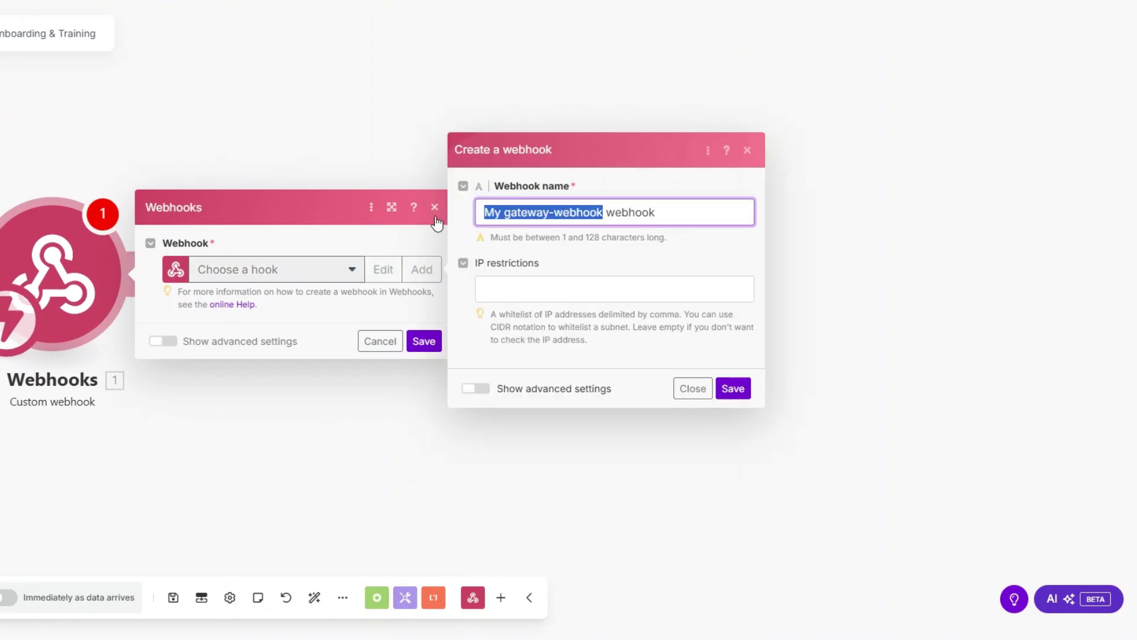
text(Onbor)
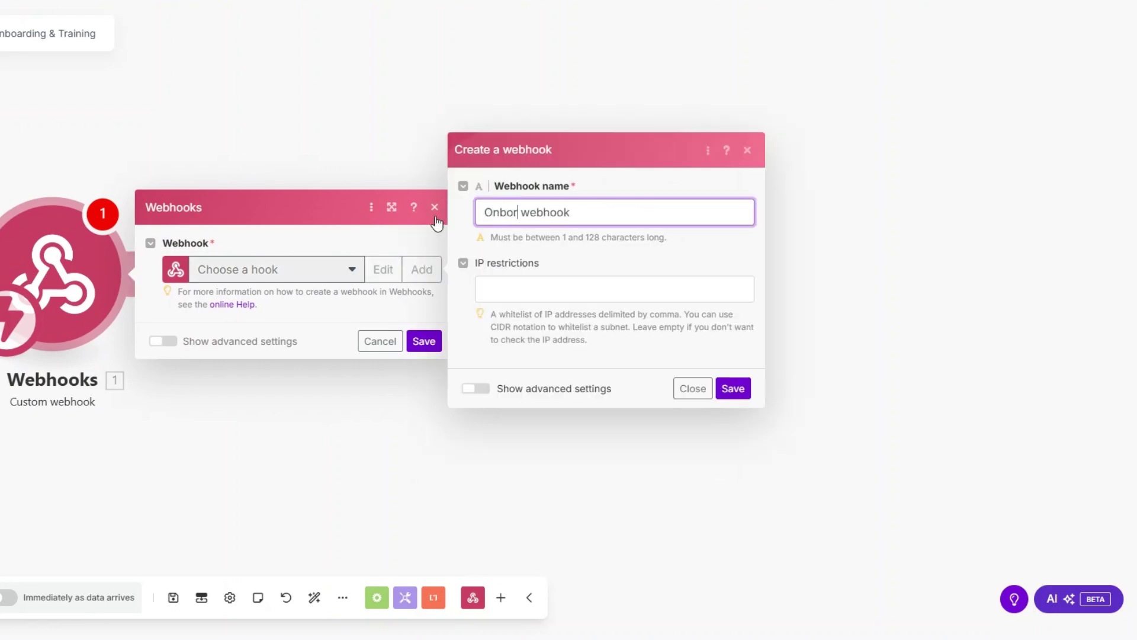
key(BackSpace)
text(arding)
click(732, 389)
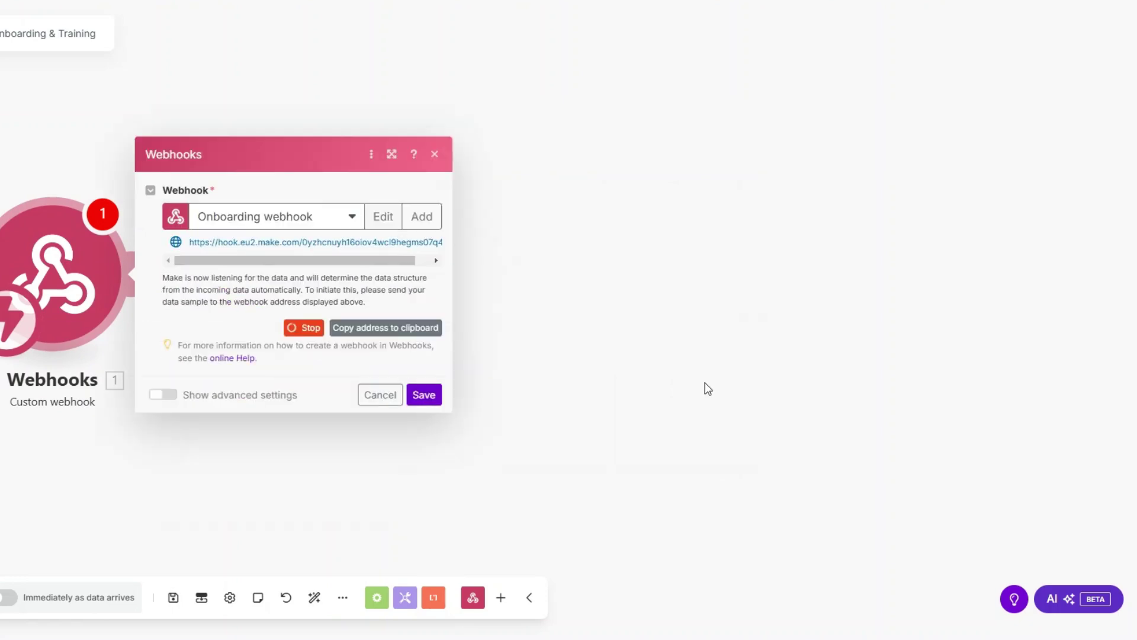
click(428, 396)
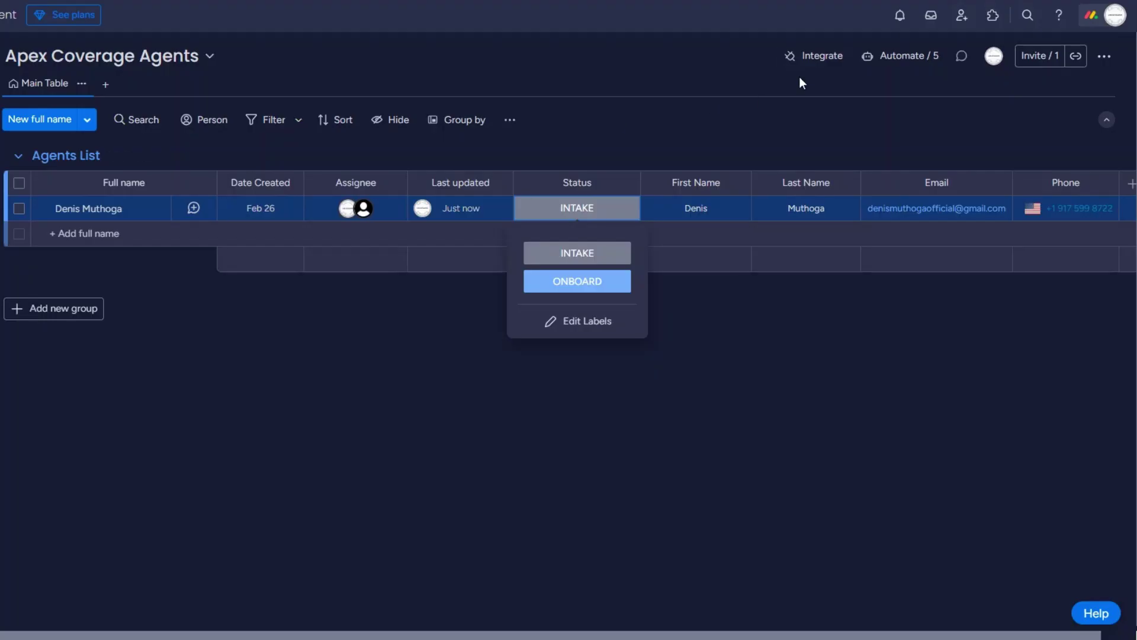
click(814, 56)
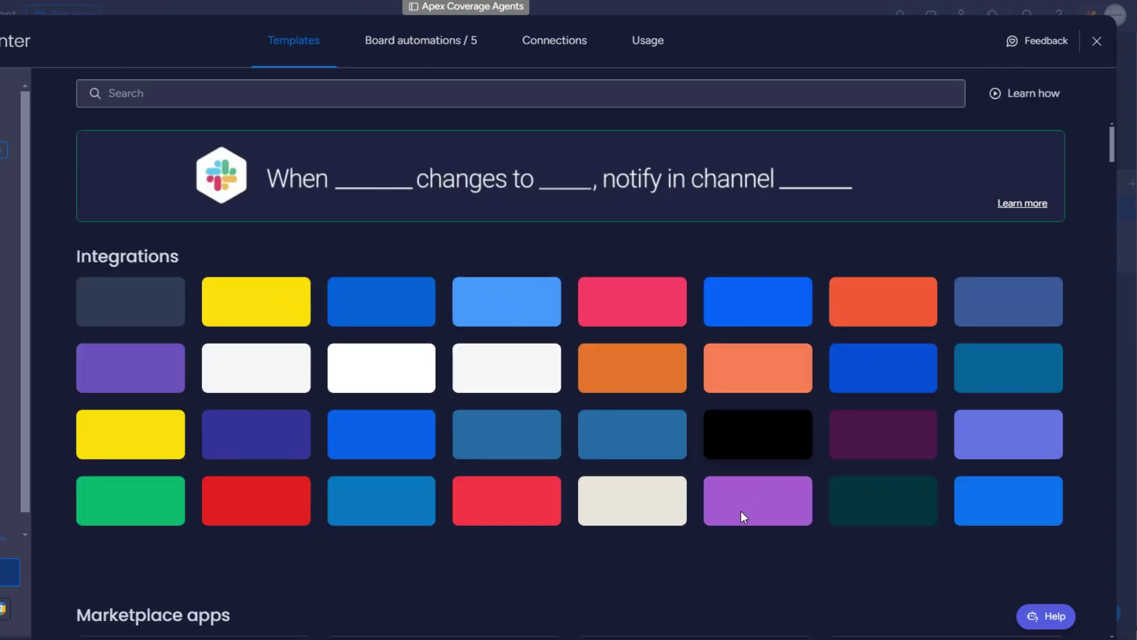
Apply the 'When a status changes to something' webhook template using the pasted Make URL.
click(741, 512)
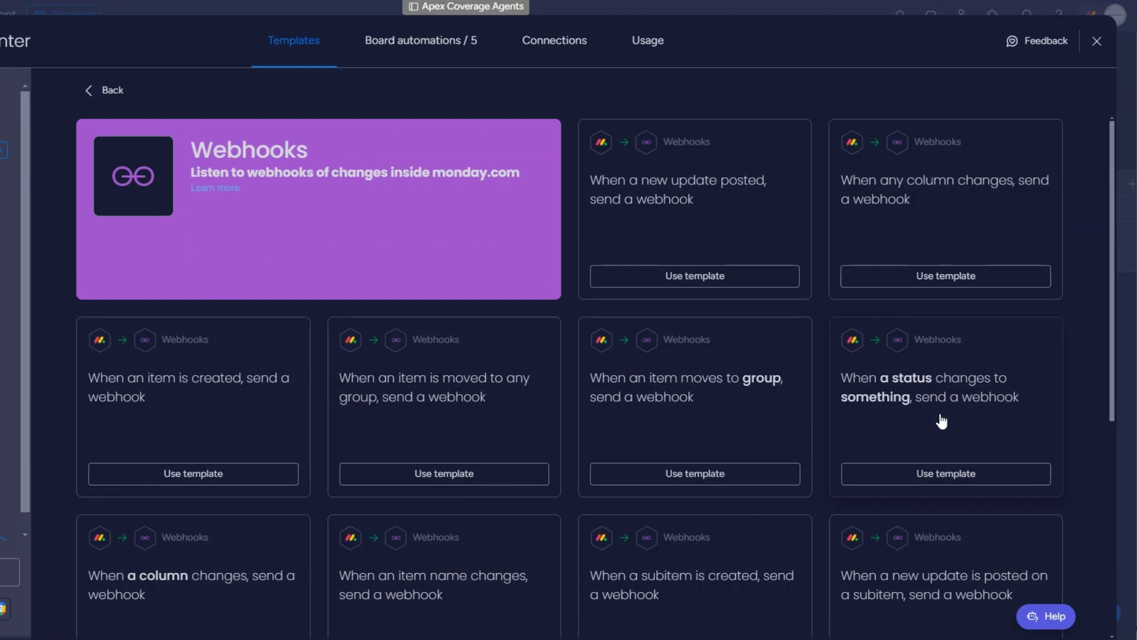
click(941, 474)
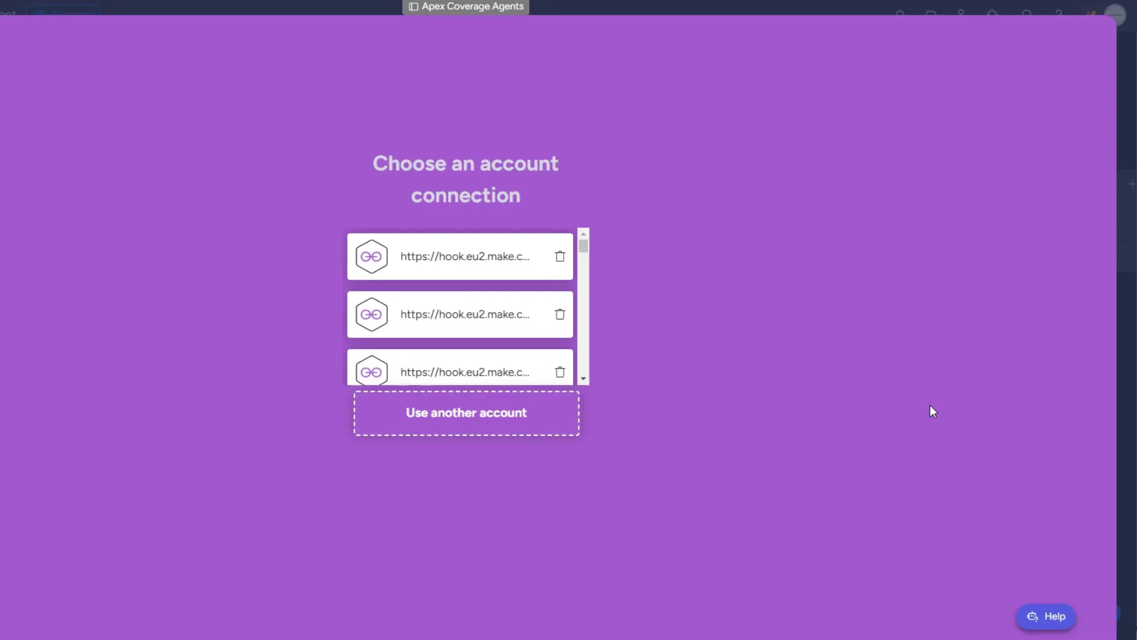
click(533, 413)
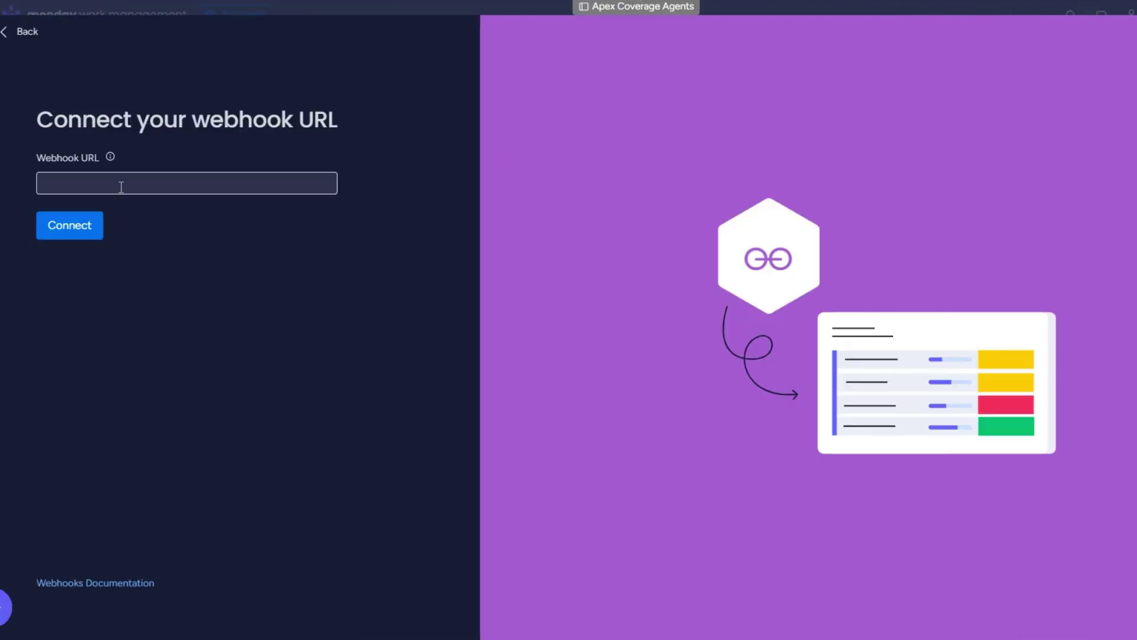
key(ctrl+v)
click(62, 228)
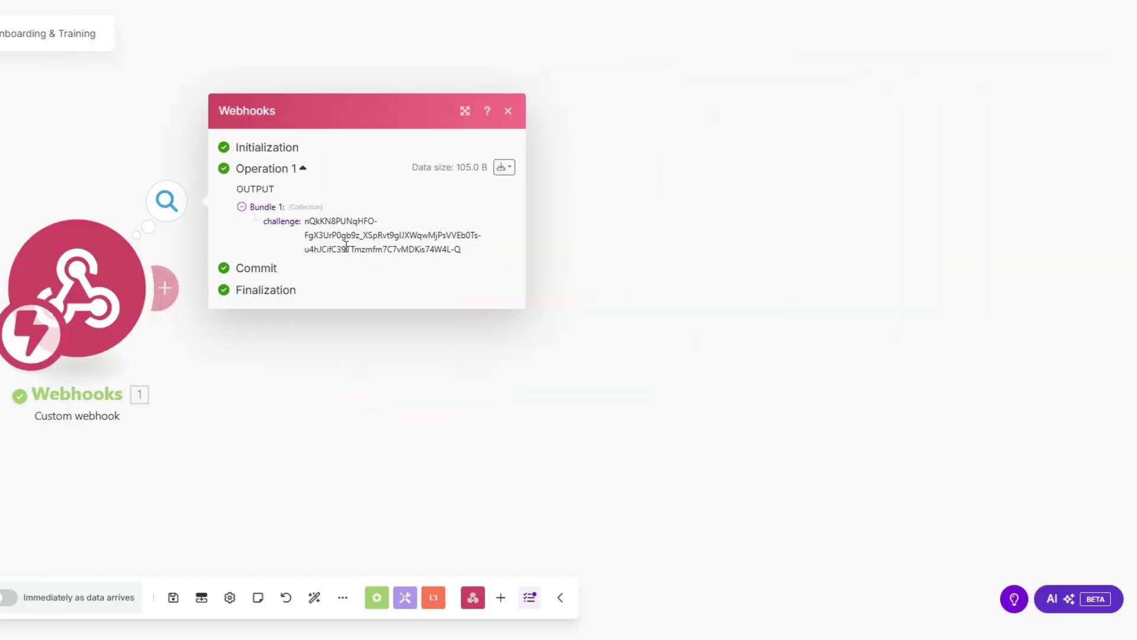
Add a Webhook response module with body {"challenge": challenge} and save it.
click(368, 330)
click(360, 296)
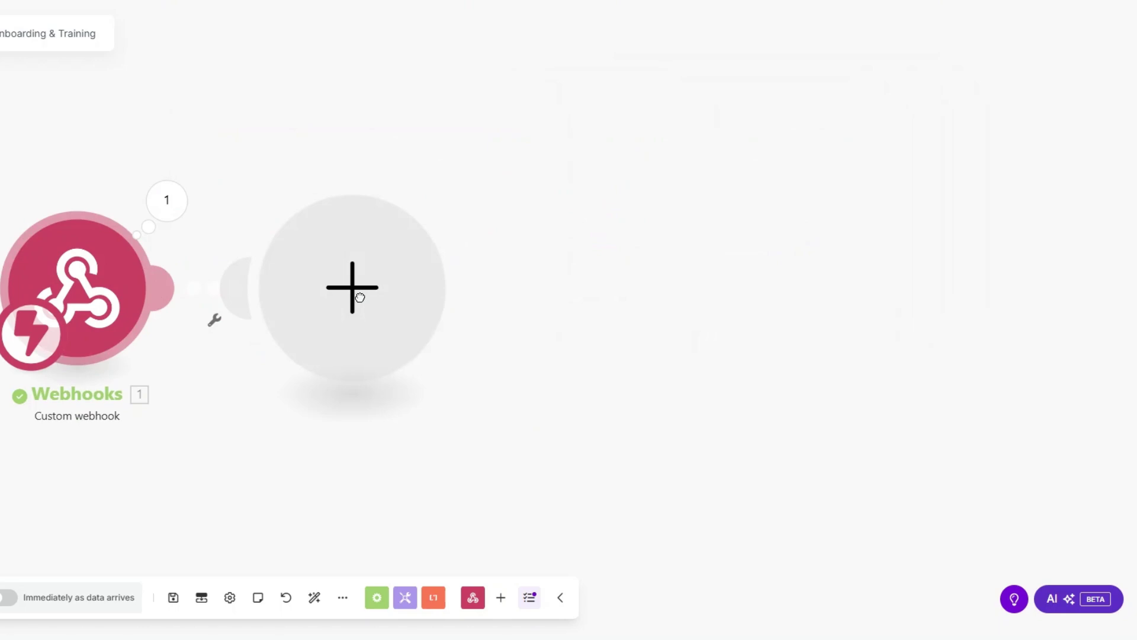
click(531, 161)
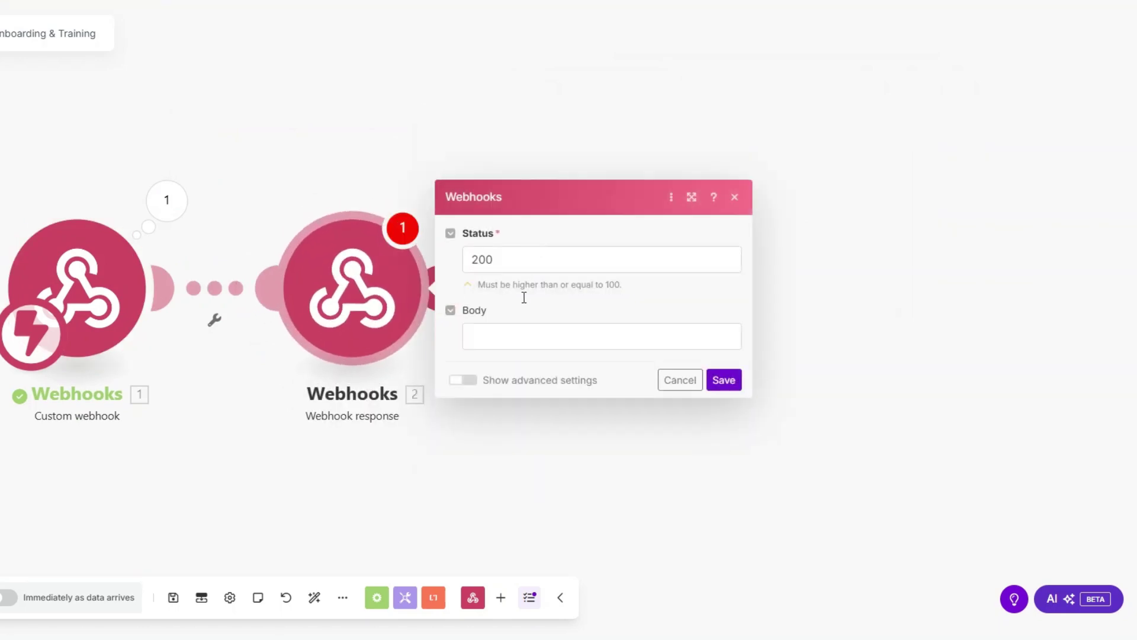
click(517, 334)
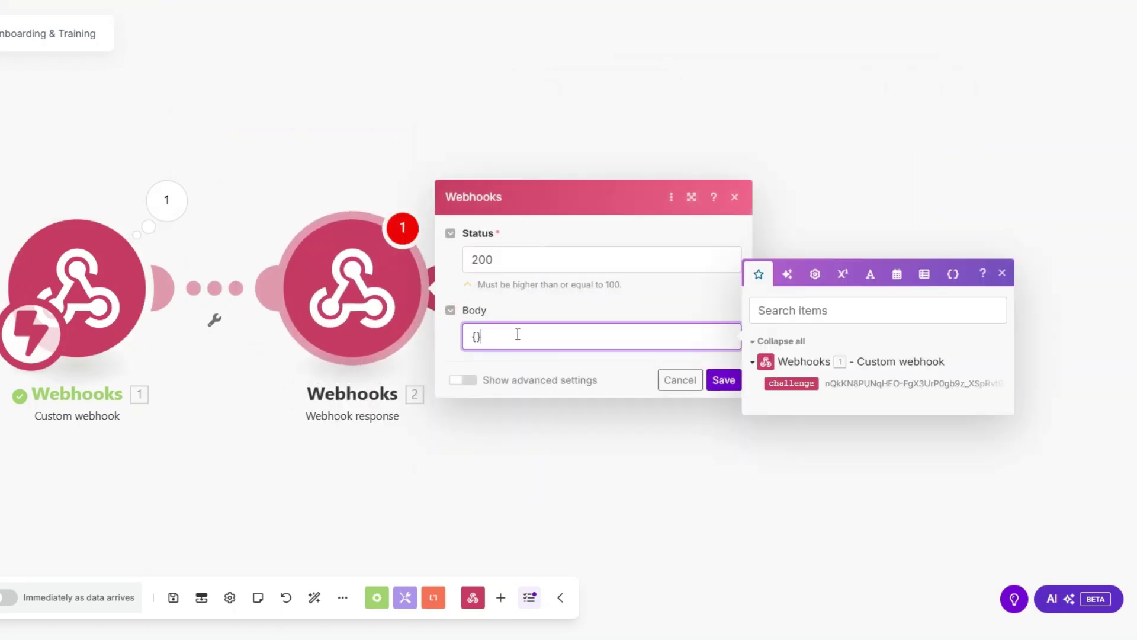
text({"")
text(:"")
text(challenge)
click(791, 383)
click(724, 380)
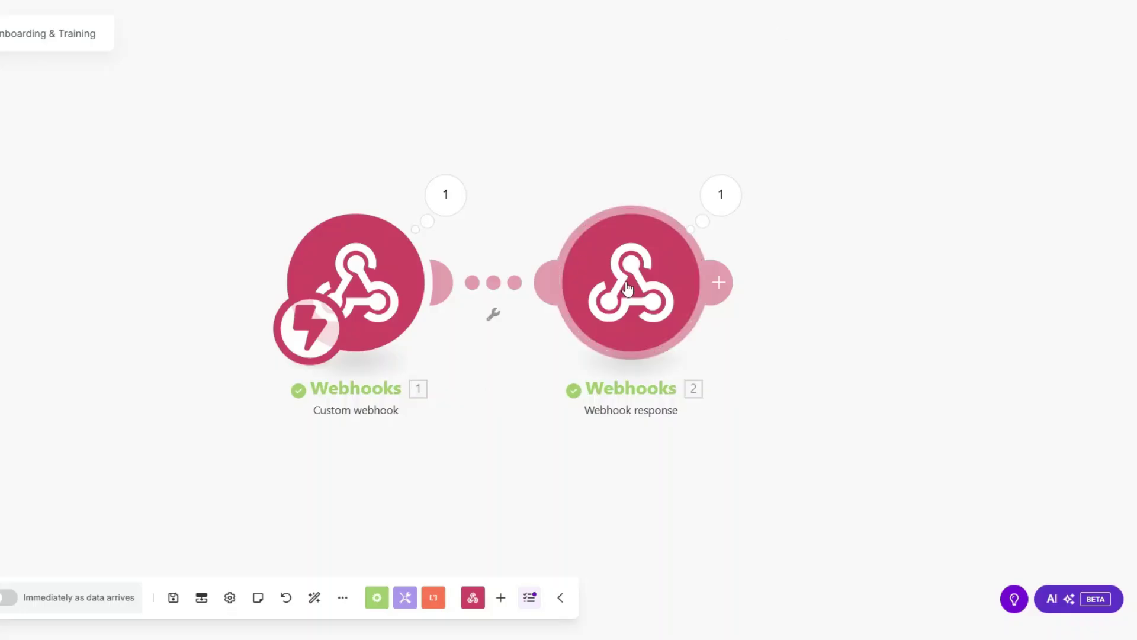
Delete the webhook response module and have monday's automation watch the Status column.
right_click(631, 288)
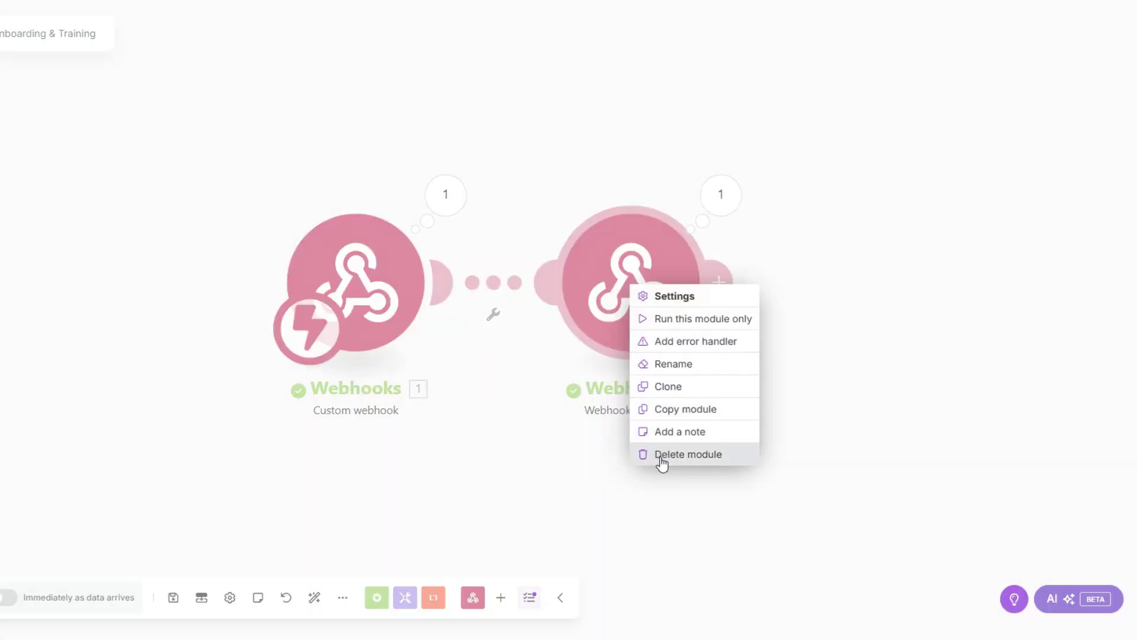
click(661, 455)
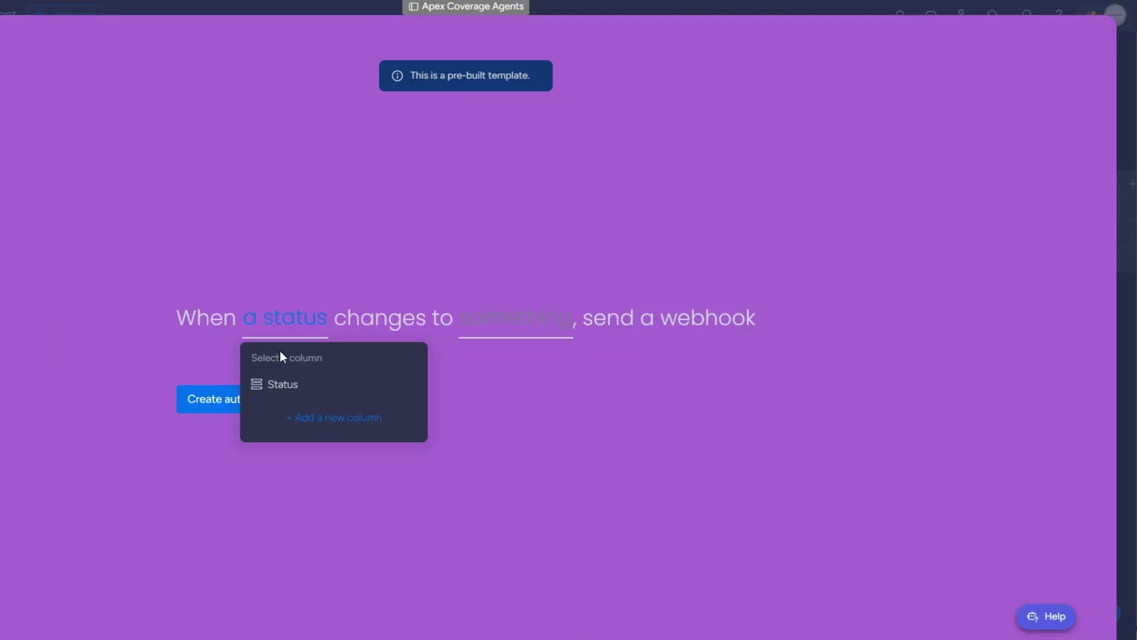
click(284, 384)
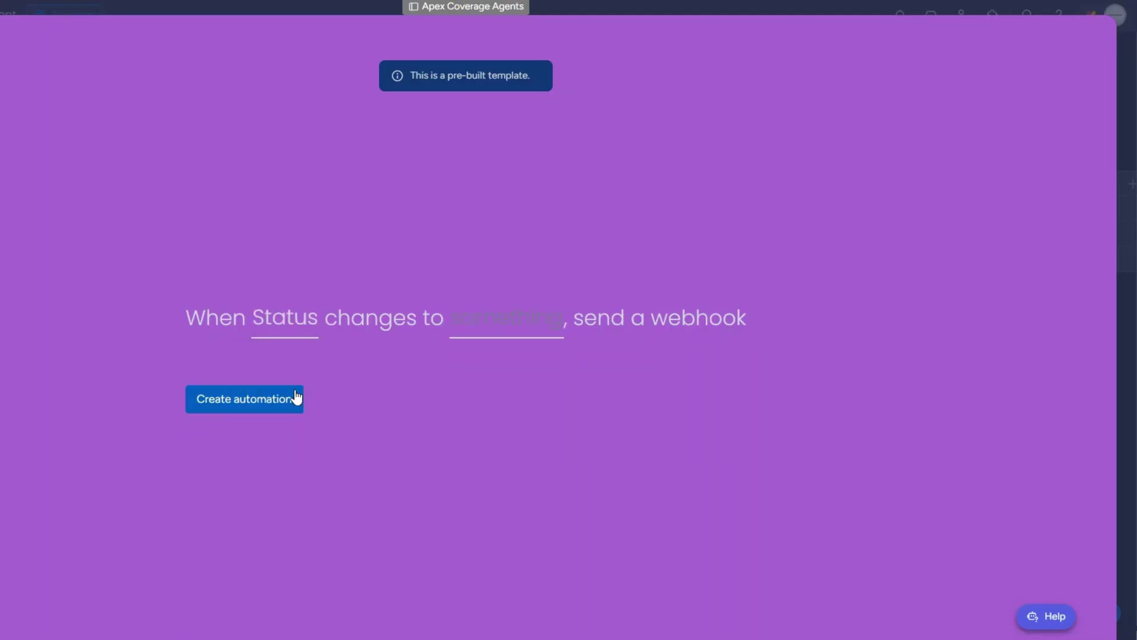
Set the trigger value to ONBOARD, create the webhook automation, and return to the board.
click(487, 336)
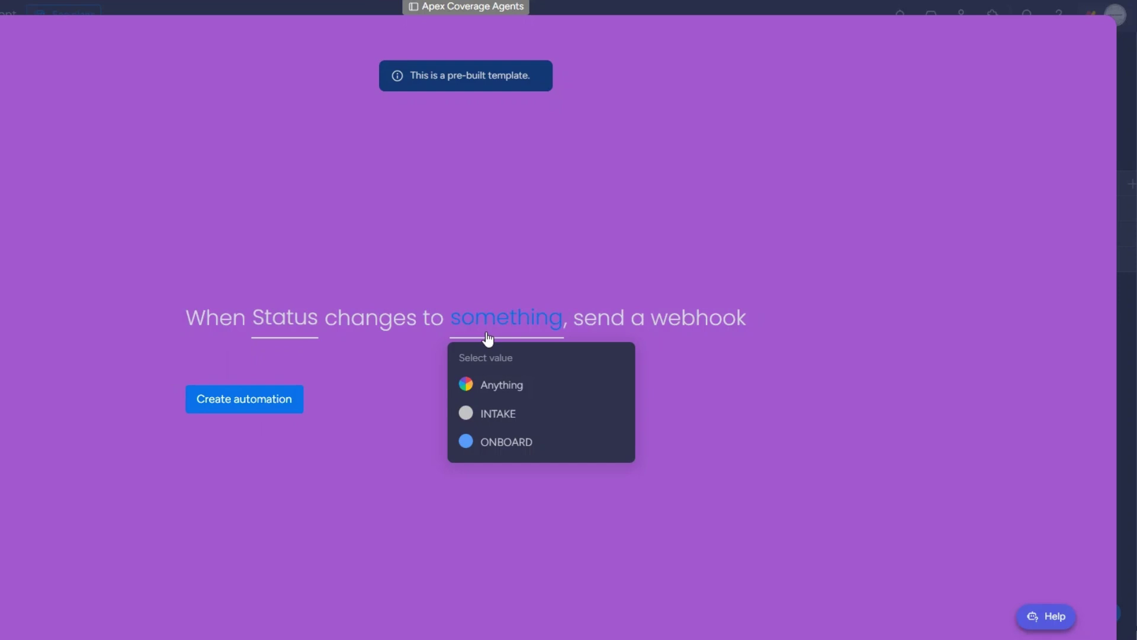
click(507, 442)
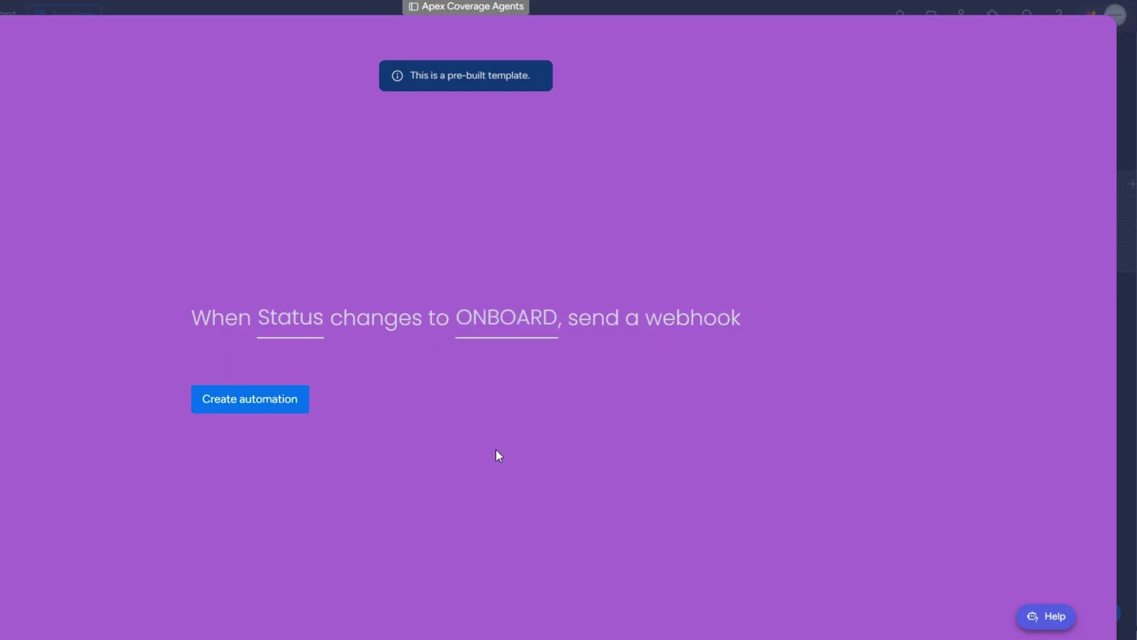
click(265, 406)
click(1083, 44)
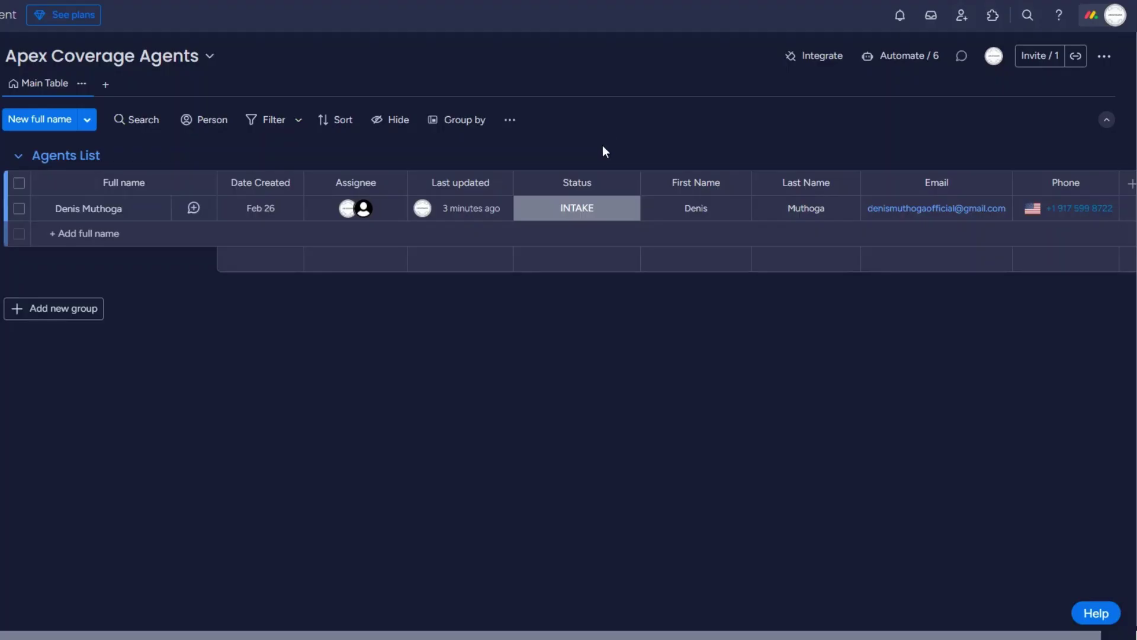
click(592, 209)
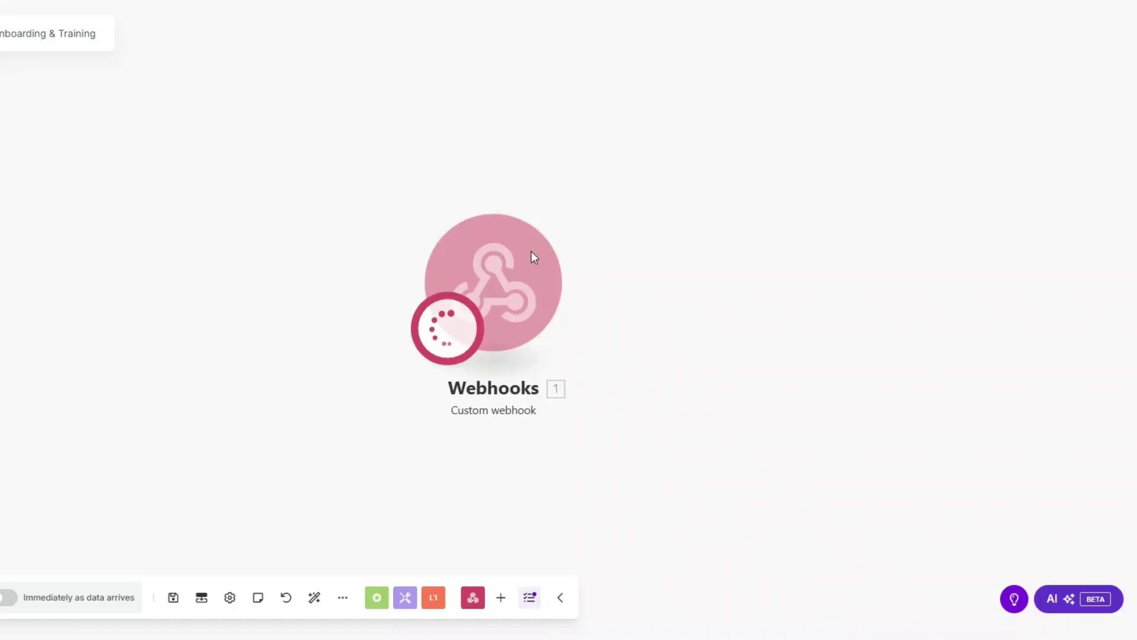
Inspect the webhook output's event data, noting the item name and pulseId.
drag(502, 294, 144, 302)
click(309, 235)
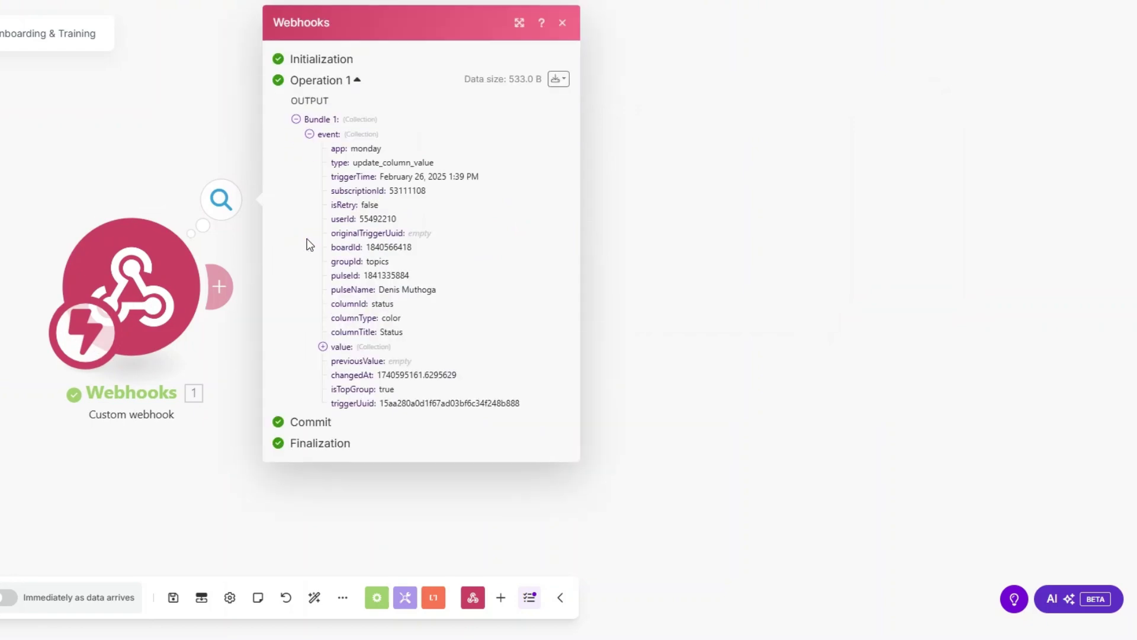
drag(380, 290, 440, 286)
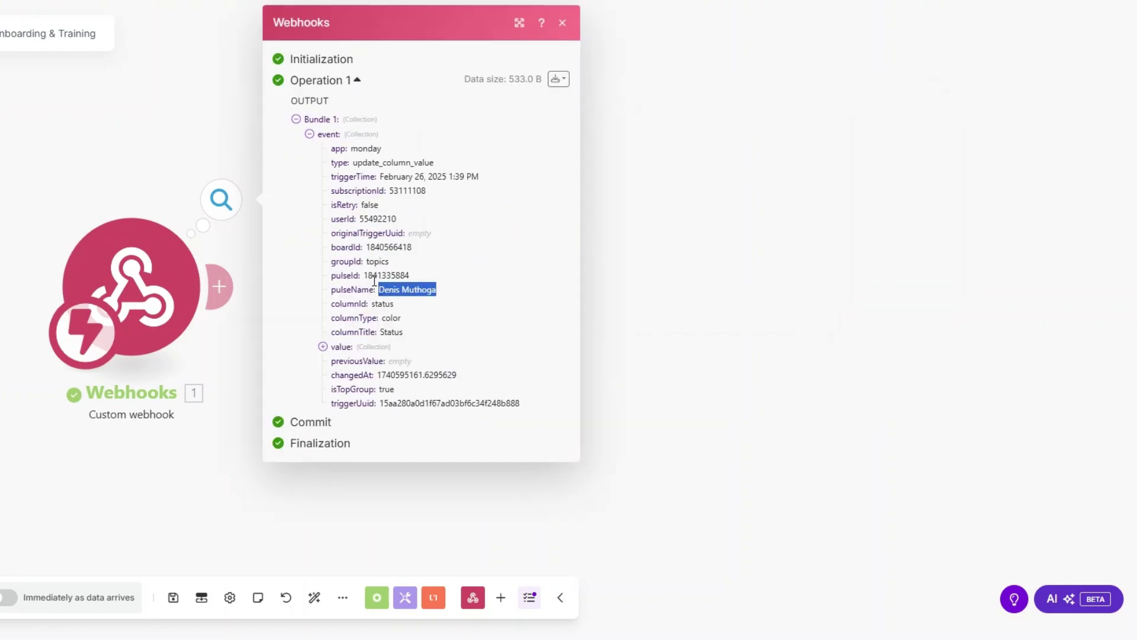
drag(364, 276, 432, 275)
key(ctrl+c)
click(605, 304)
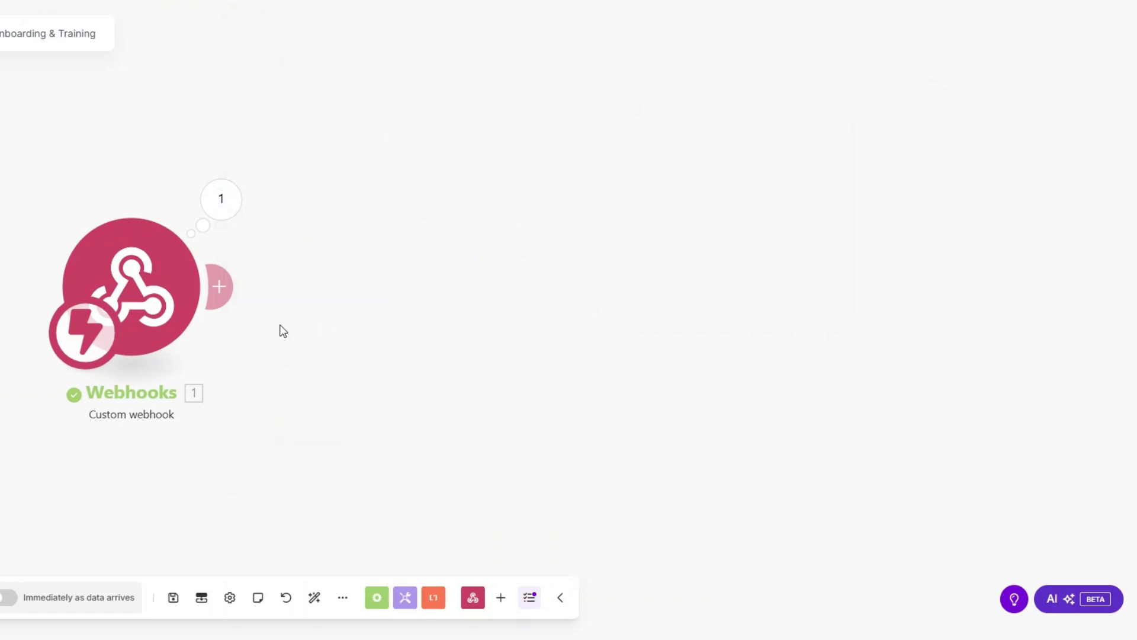
Add a Monday 'Get an Item' module after the webhook trigger.
mouse_move(232, 319)
click(398, 295)
click(584, 279)
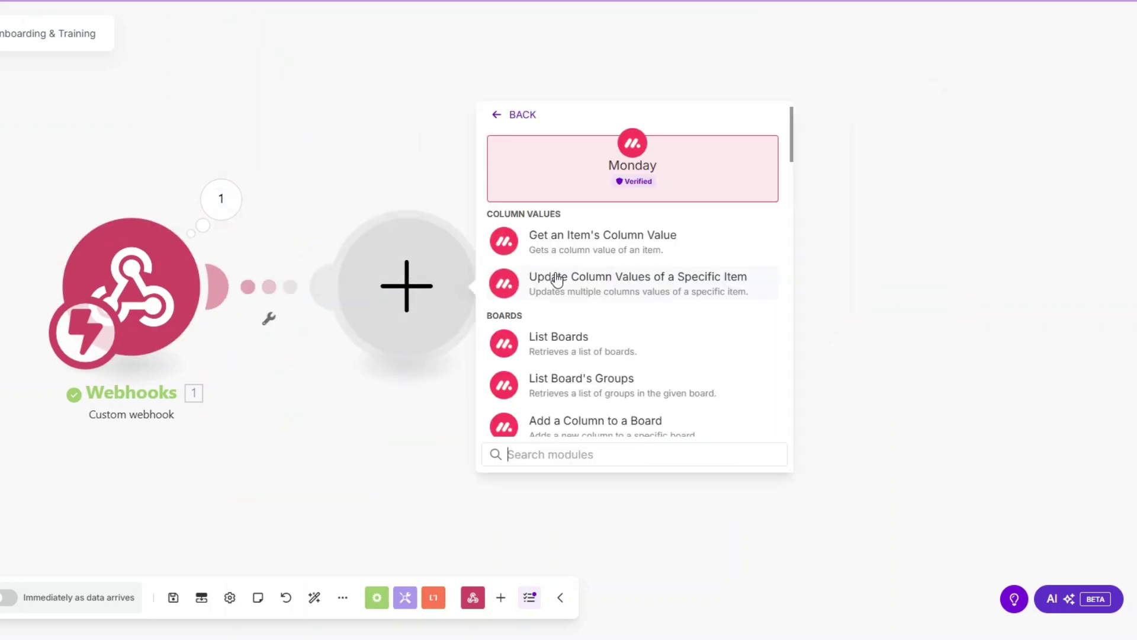
text(get a)
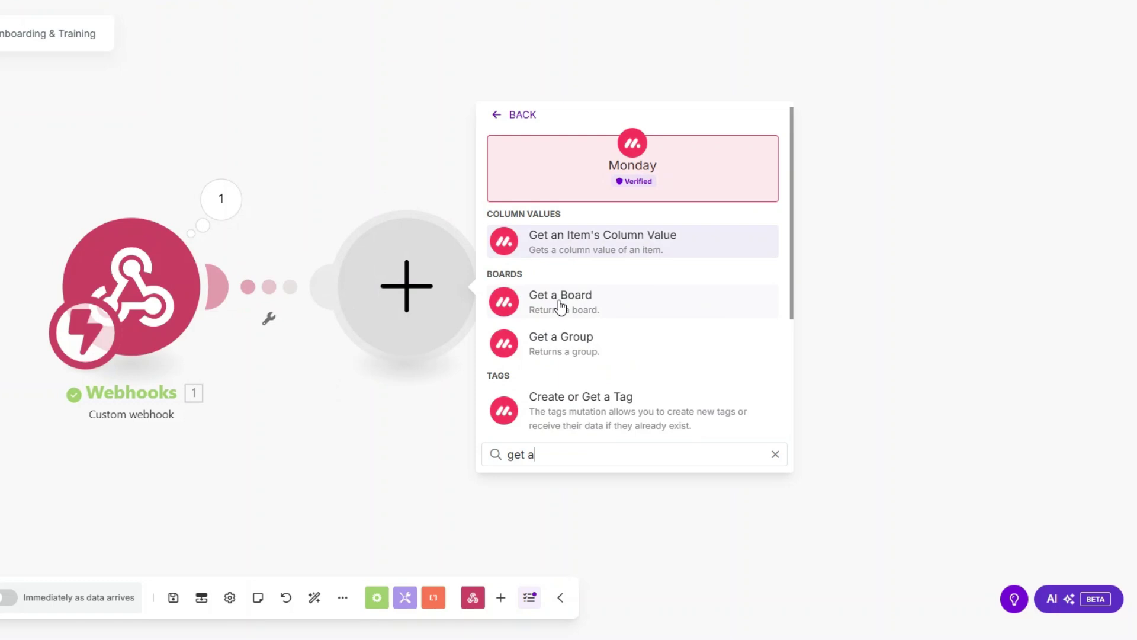
text(n)
click(560, 299)
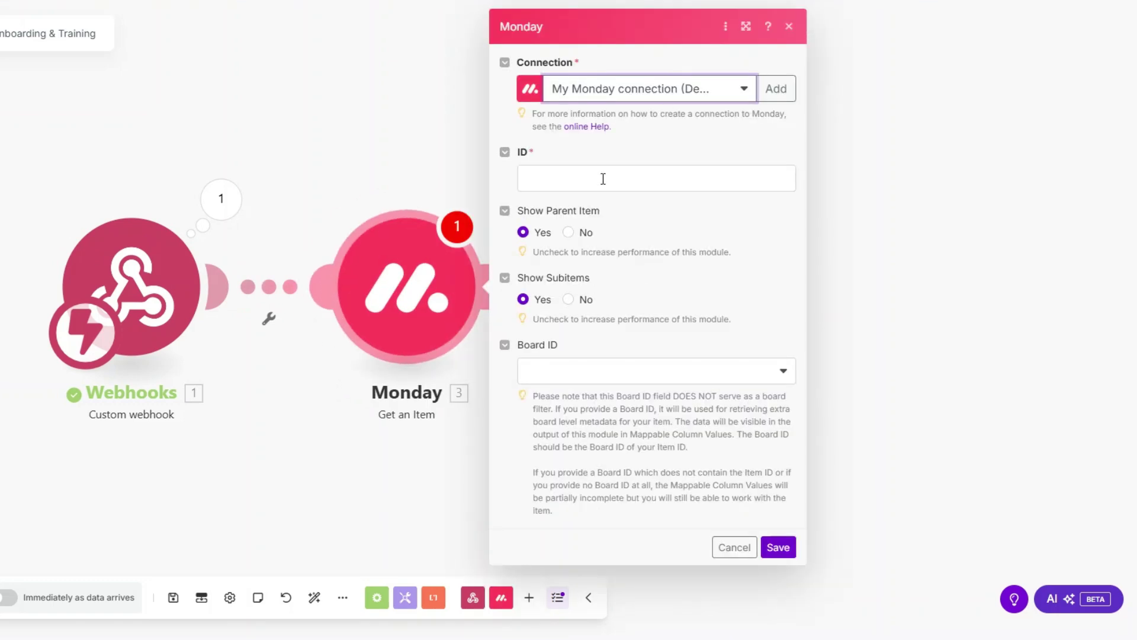
Map the webhook's pulseId into Item ID, choose the Apex Coverage Agents board, and save.
click(603, 179)
click(851, 278)
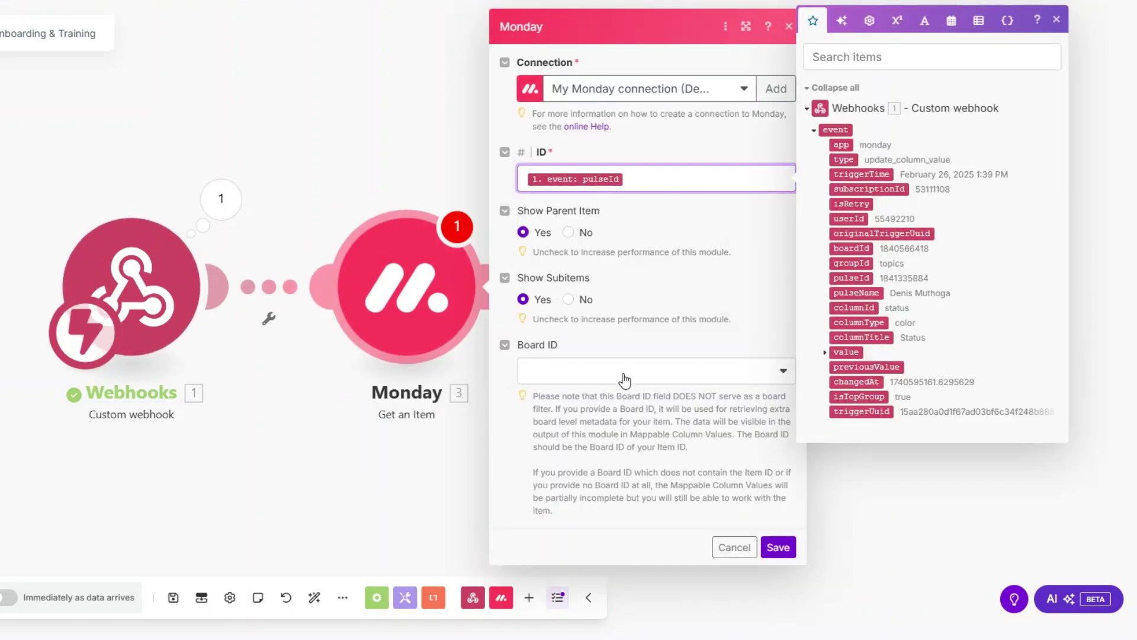
click(625, 372)
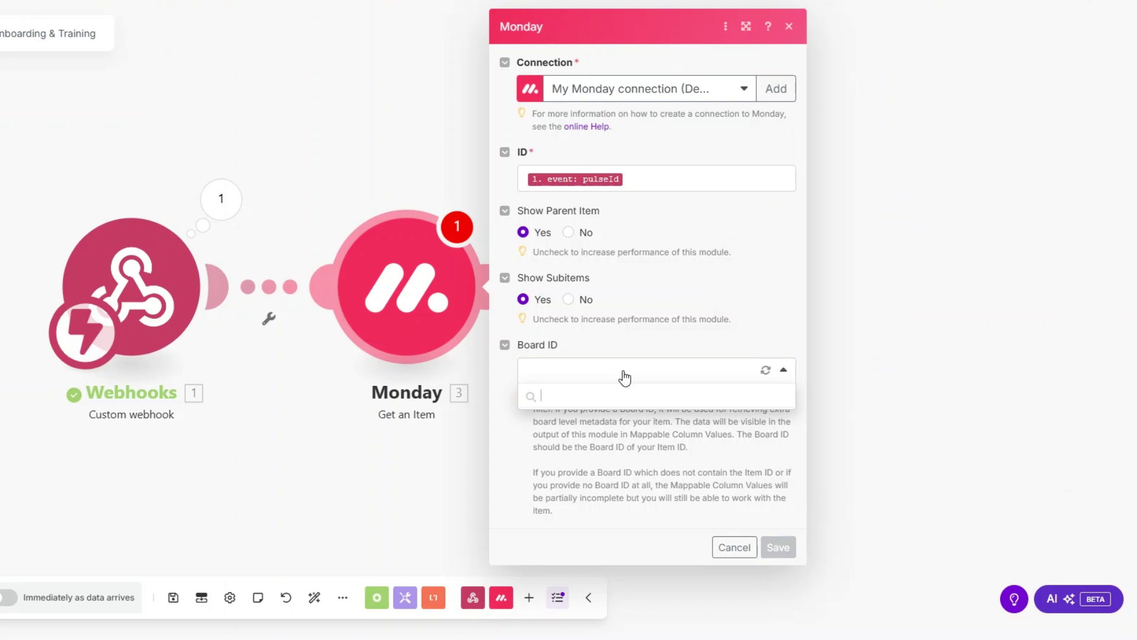
click(624, 450)
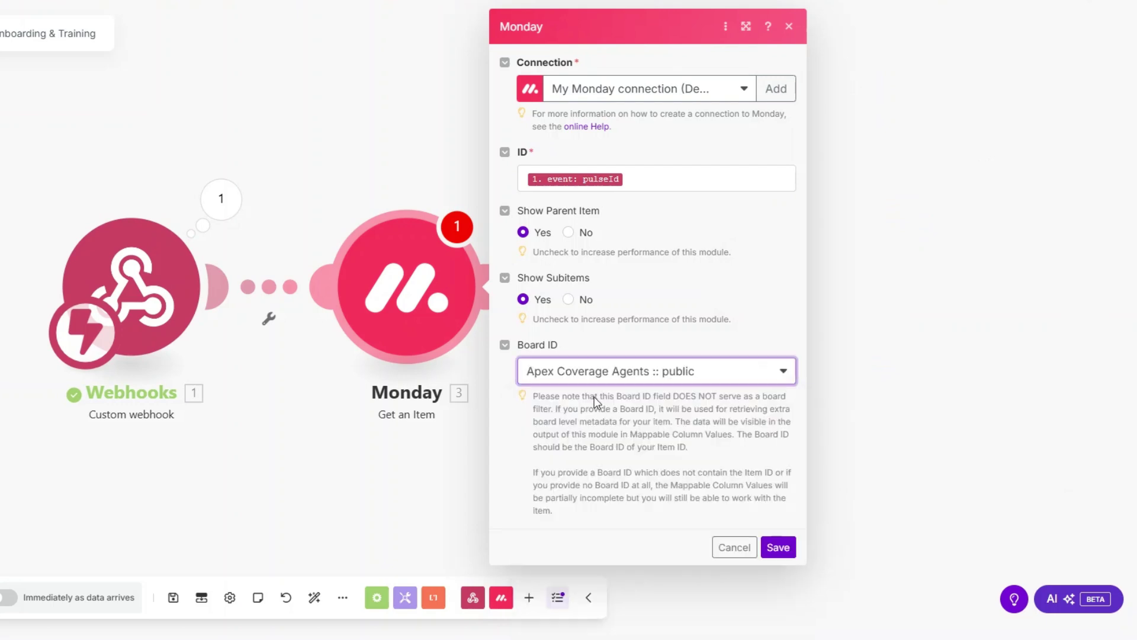
click(778, 547)
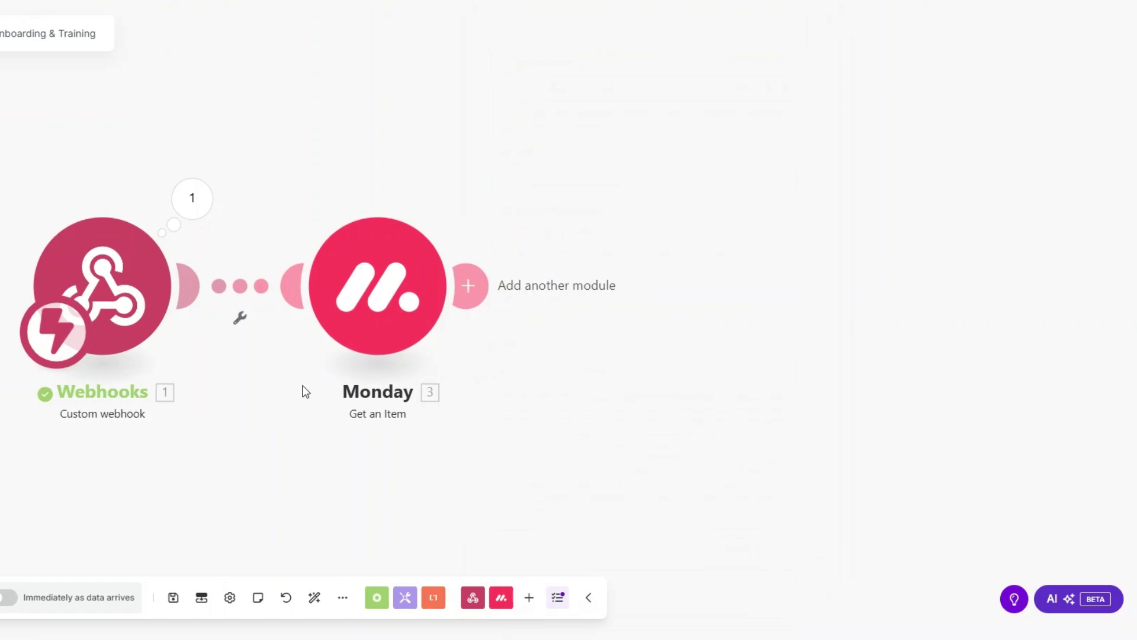
right_click(259, 310)
click(303, 341)
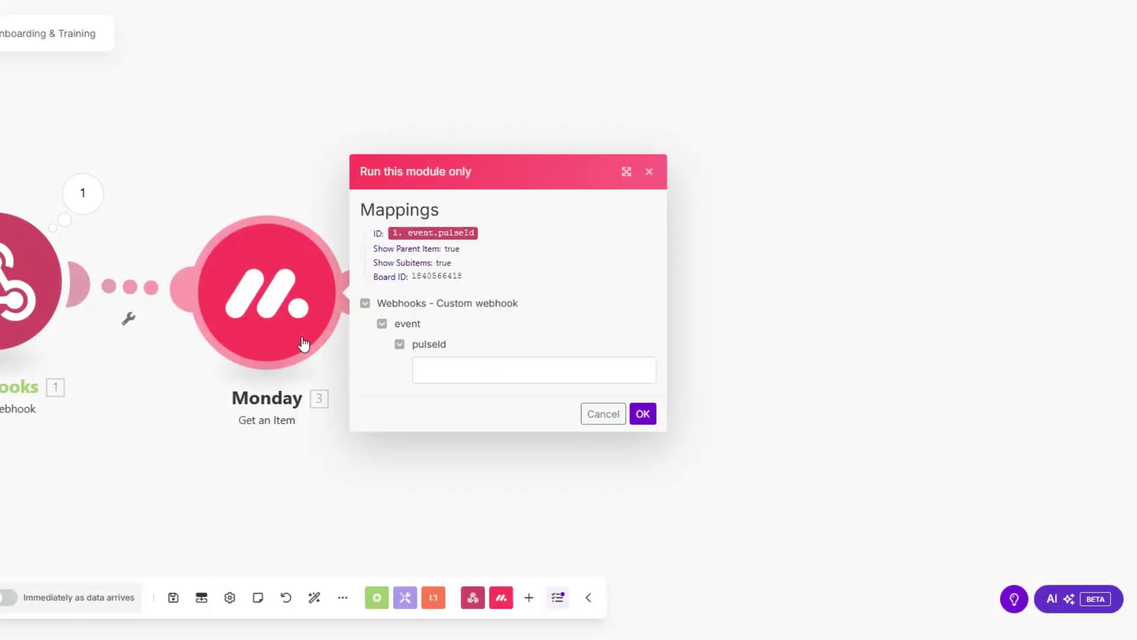
click(437, 370)
key(ctrl+v)
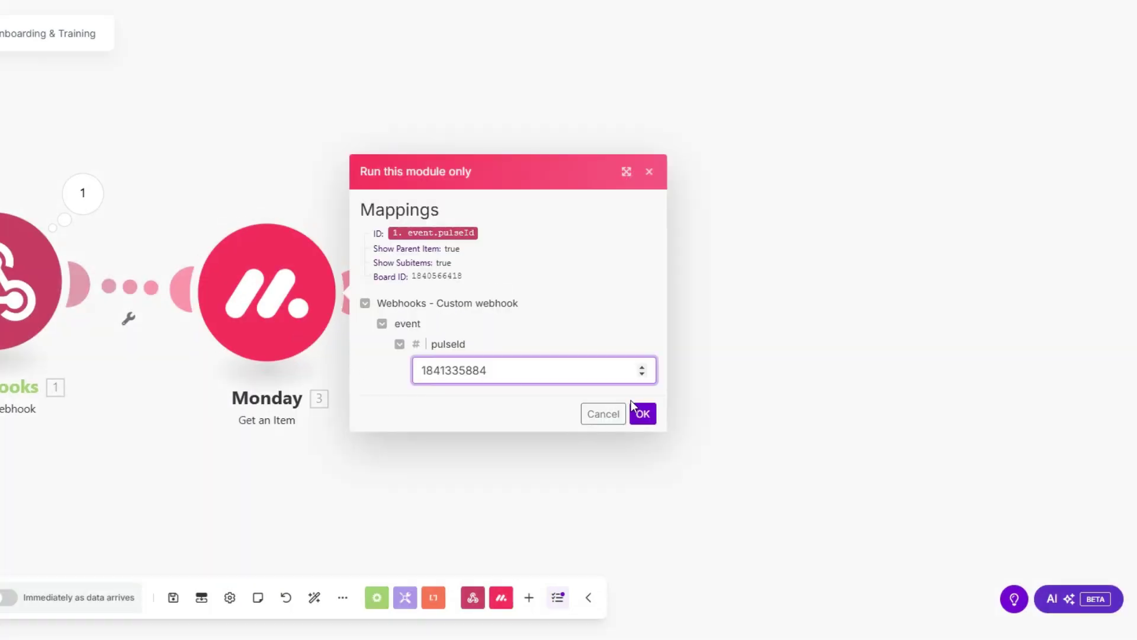
click(632, 403)
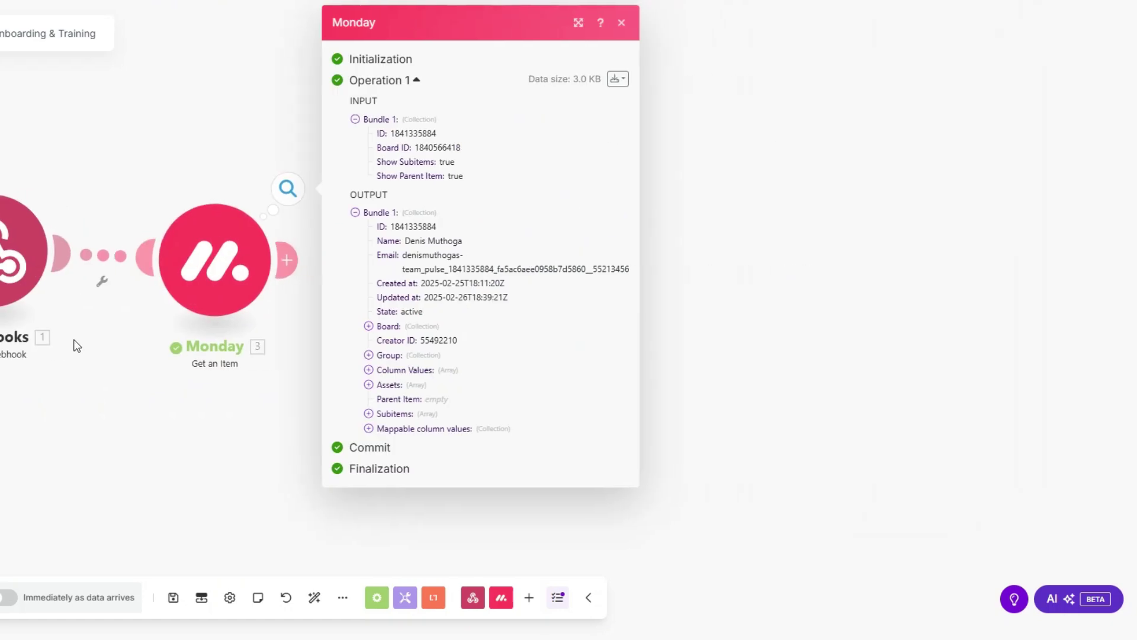
click(367, 428)
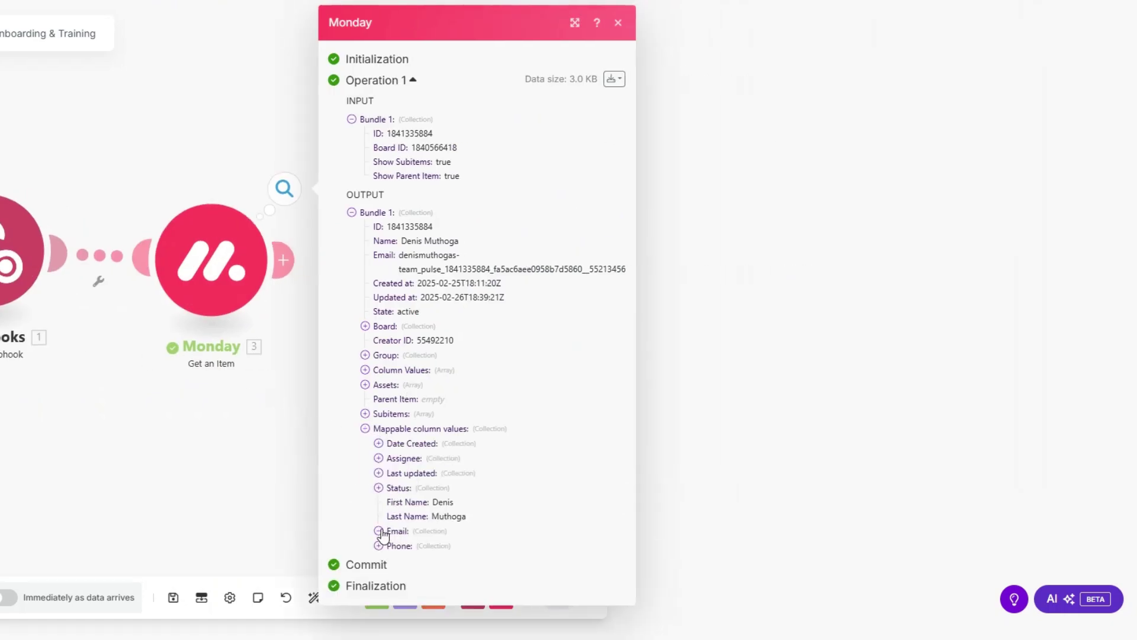
click(378, 531)
click(378, 578)
scroll(419, 452, down, 2)
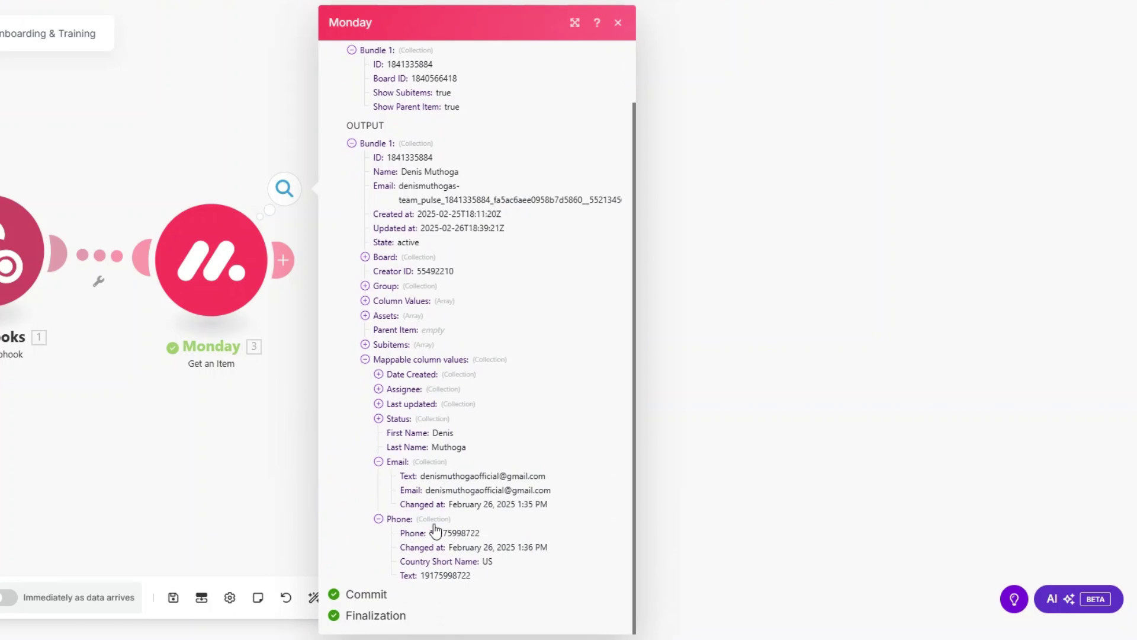
click(125, 401)
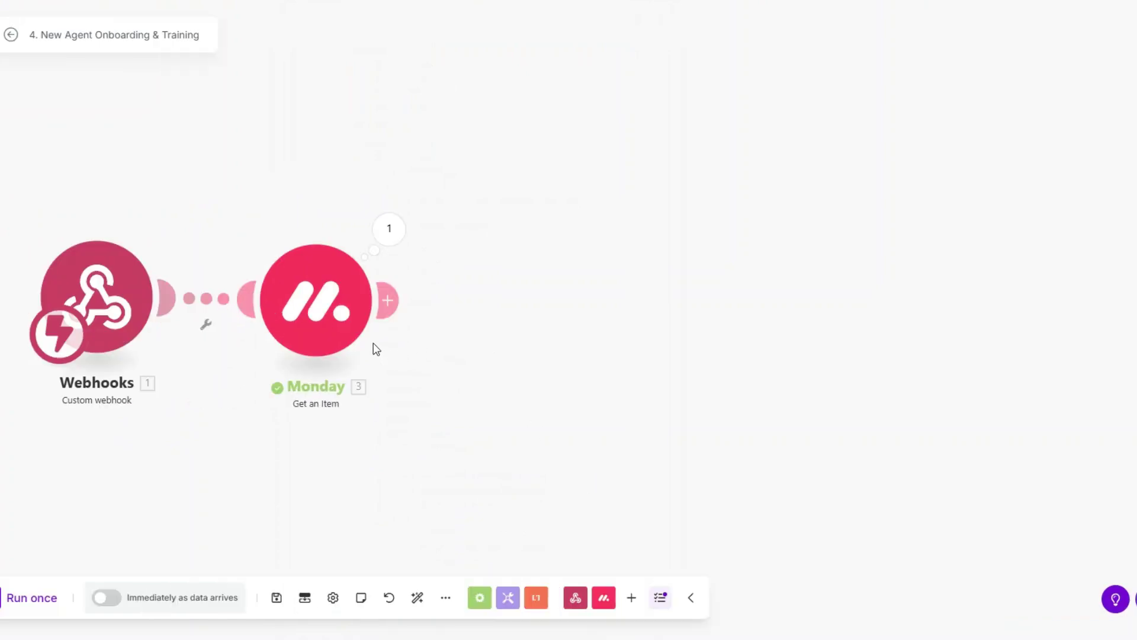
Add a Calendly 'Create a Scheduling Link' module with maximum event count 1 and the Onboarding Call event type.
click(433, 307)
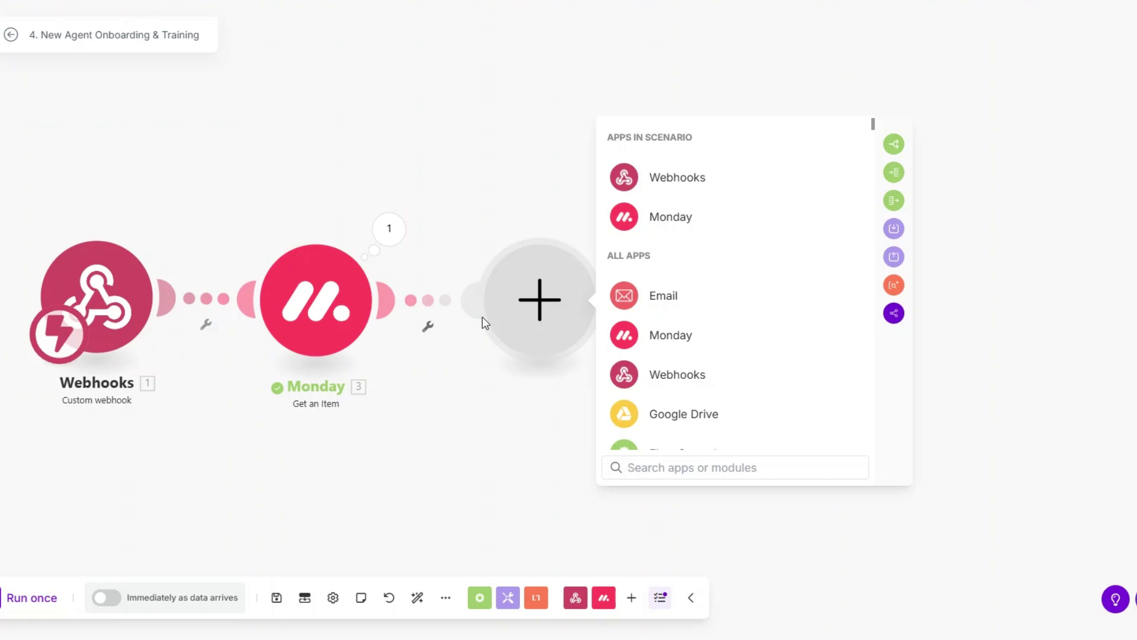
scroll(681, 358, down, 6)
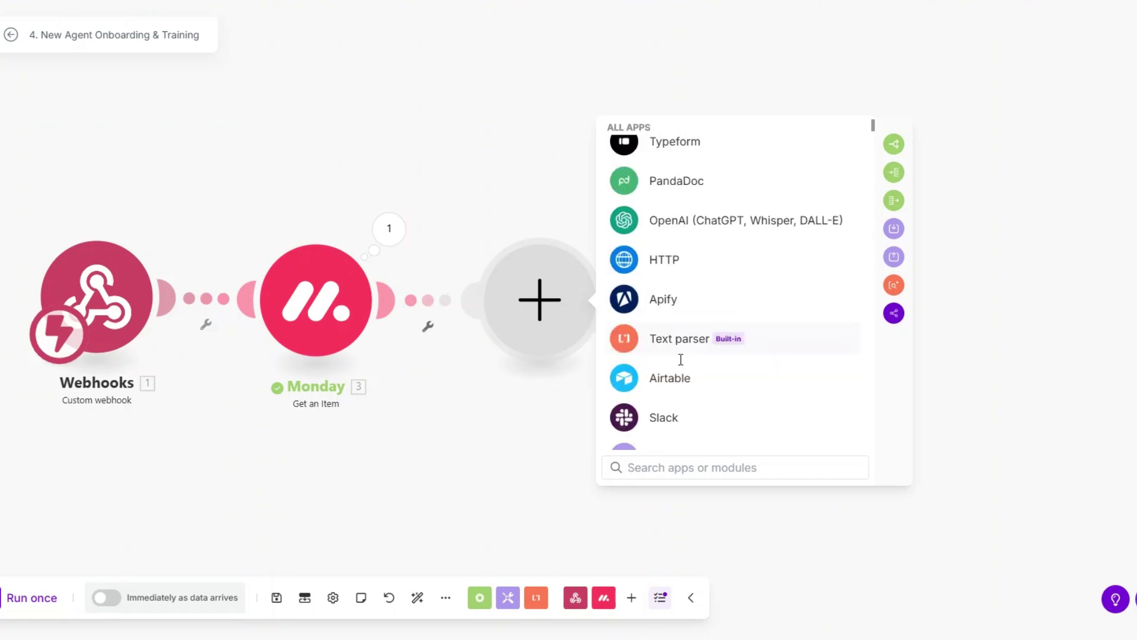
click(679, 398)
scroll(680, 341, down, 2)
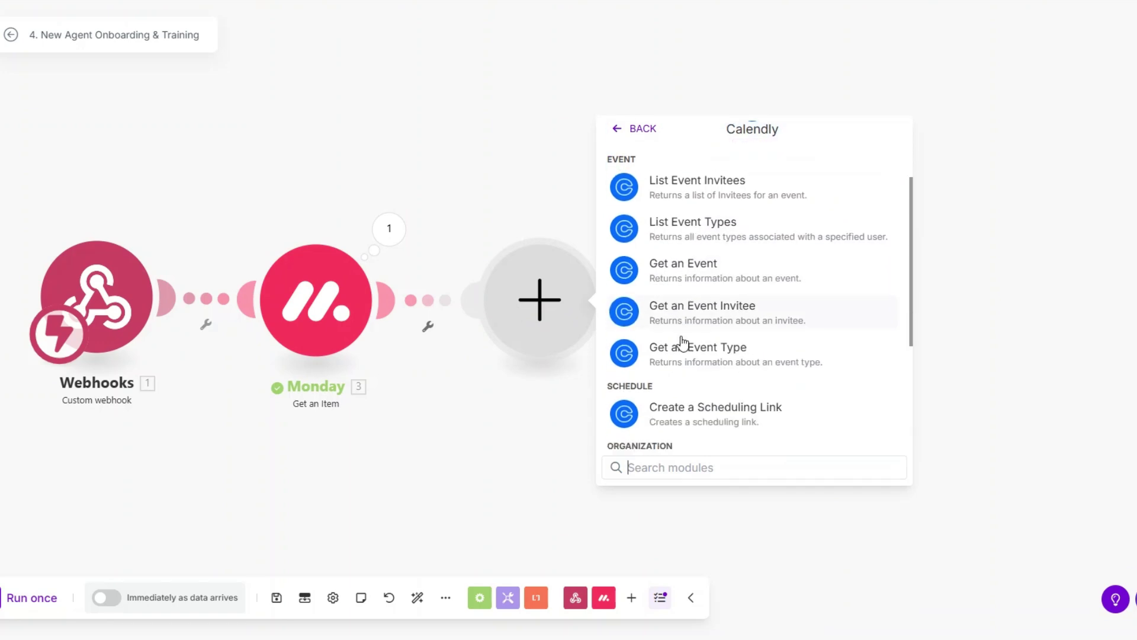
click(683, 306)
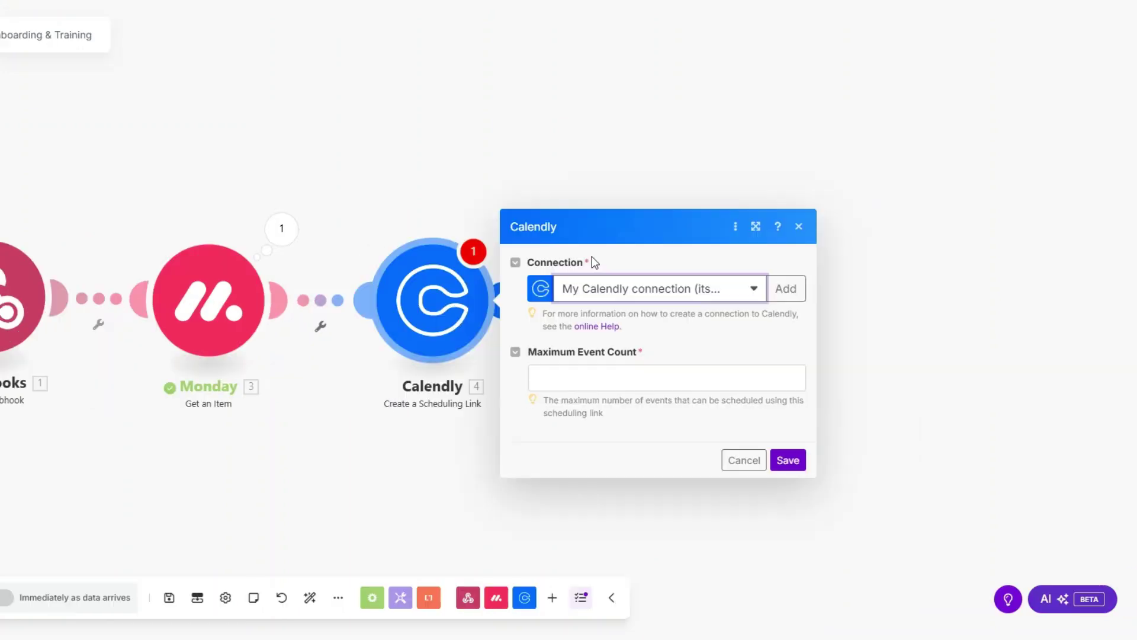
click(602, 309)
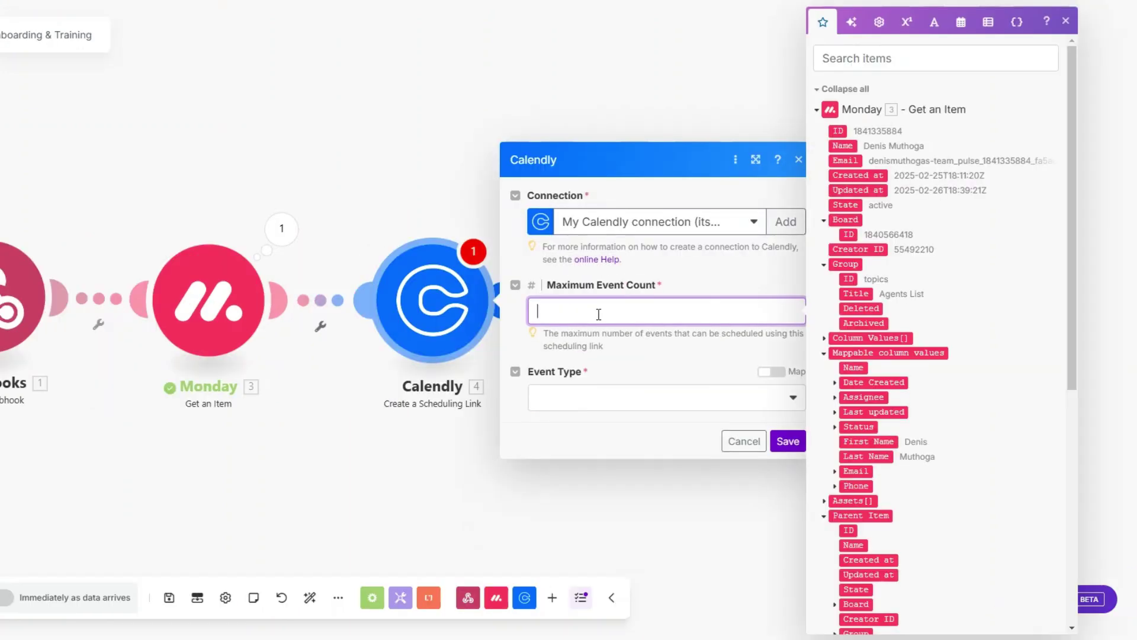
click(593, 398)
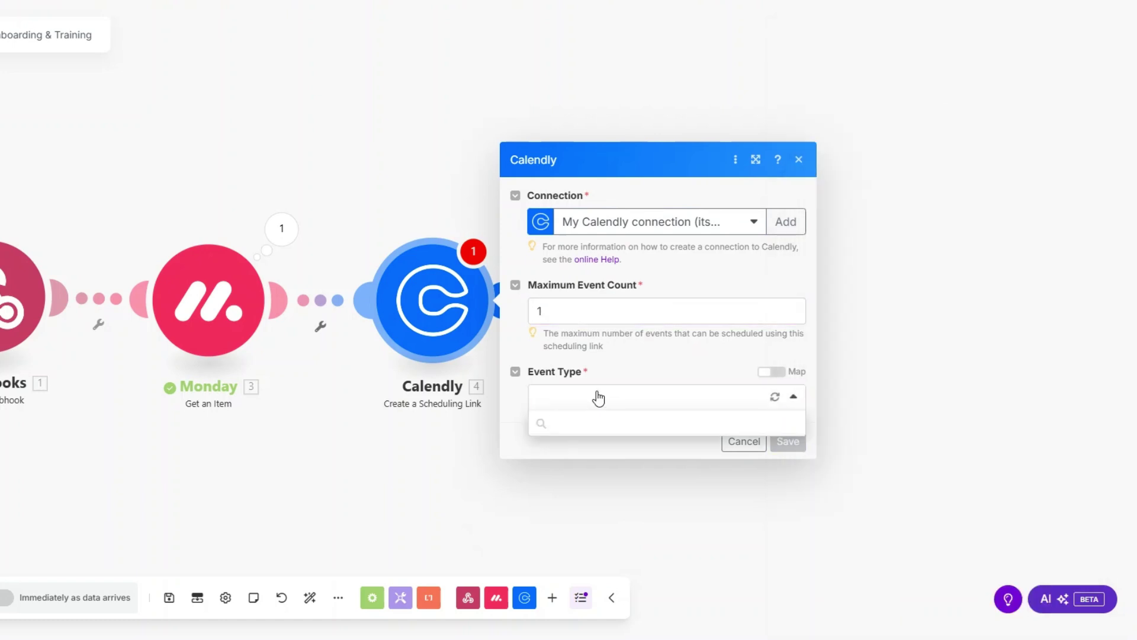
click(597, 471)
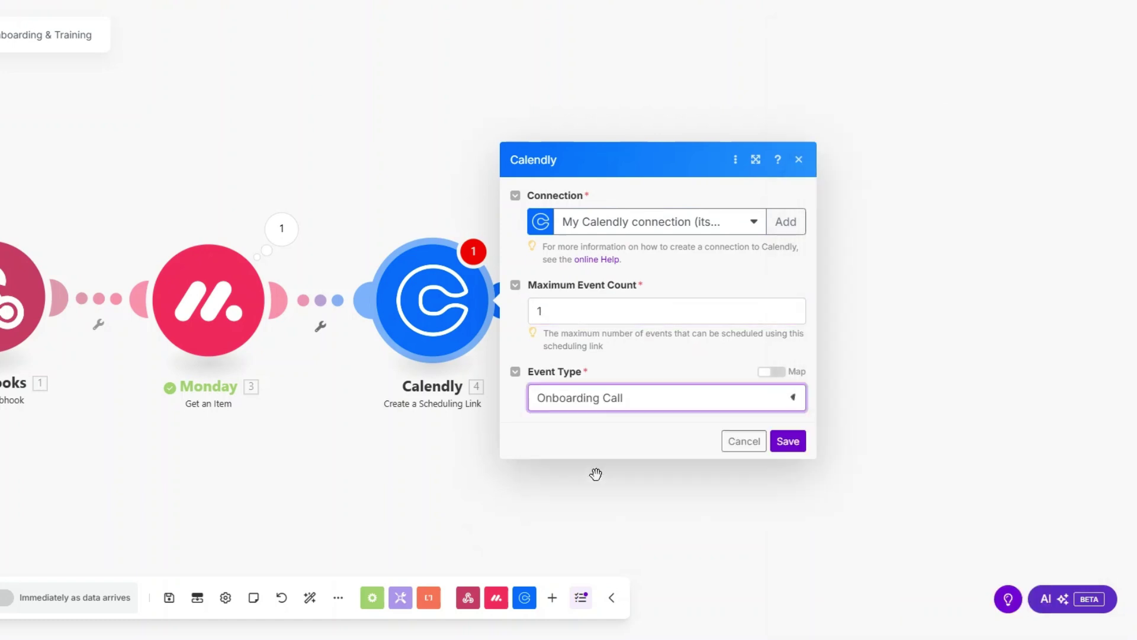
click(787, 445)
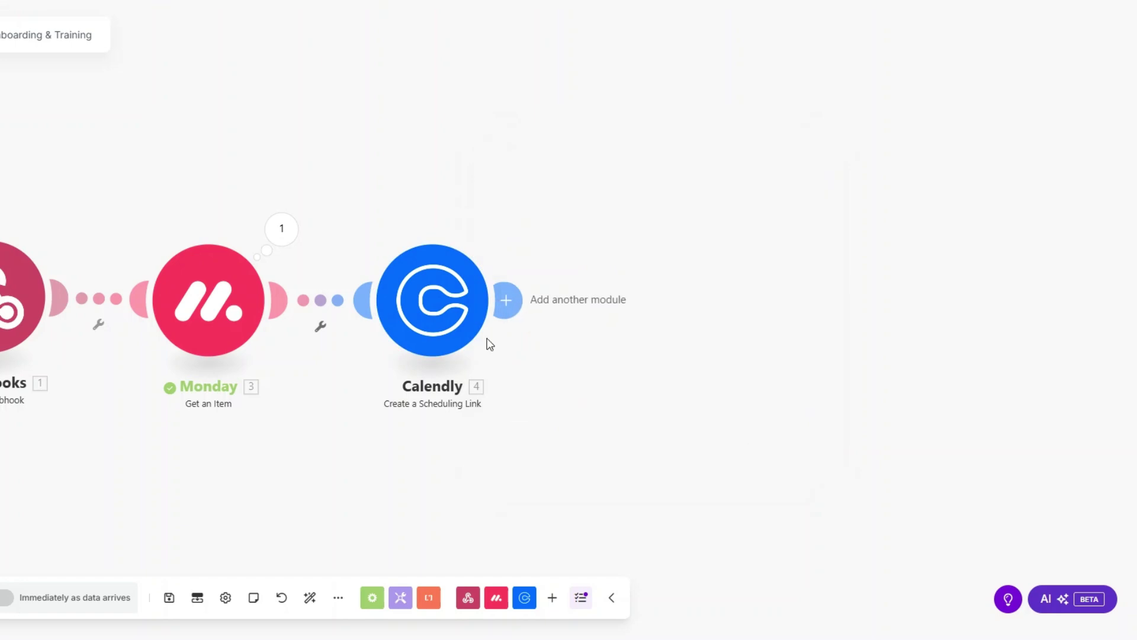
Rename the Calendly module to 'Onboarding Call'.
right_click(434, 326)
click(490, 402)
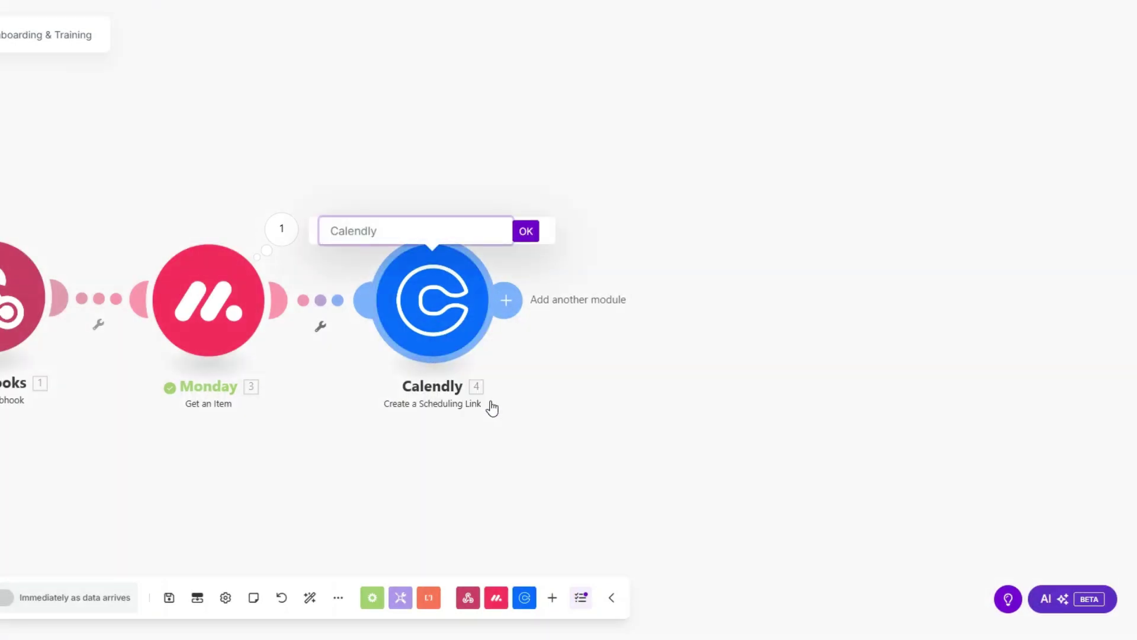
text(Onboarding Call)
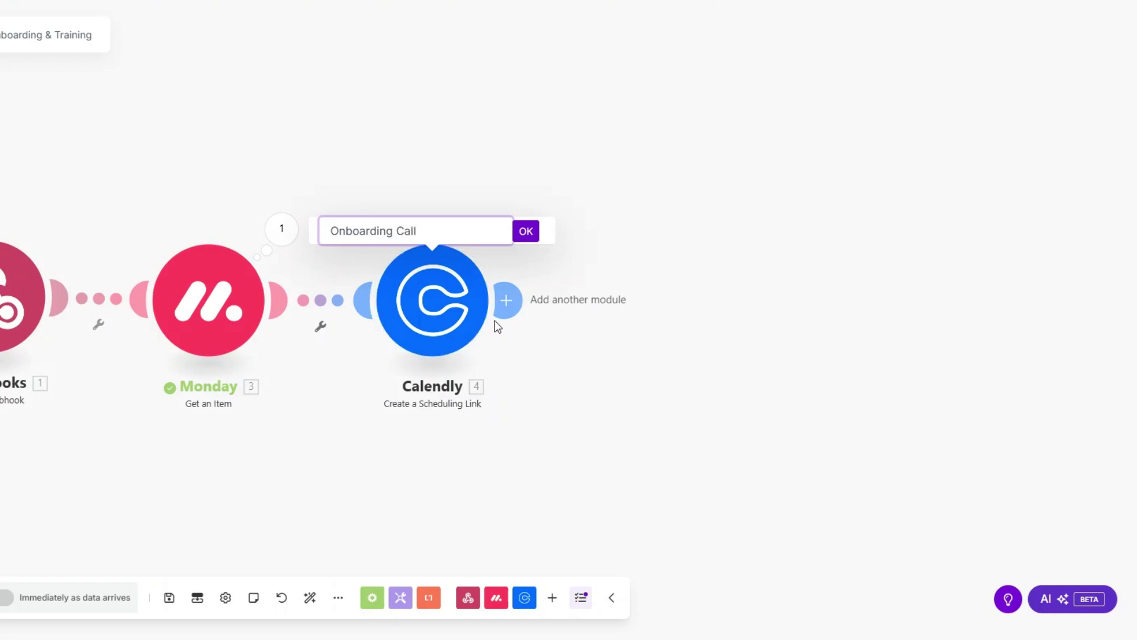
click(532, 232)
scroll(255, 452, down, 2)
drag(496, 338, 374, 316)
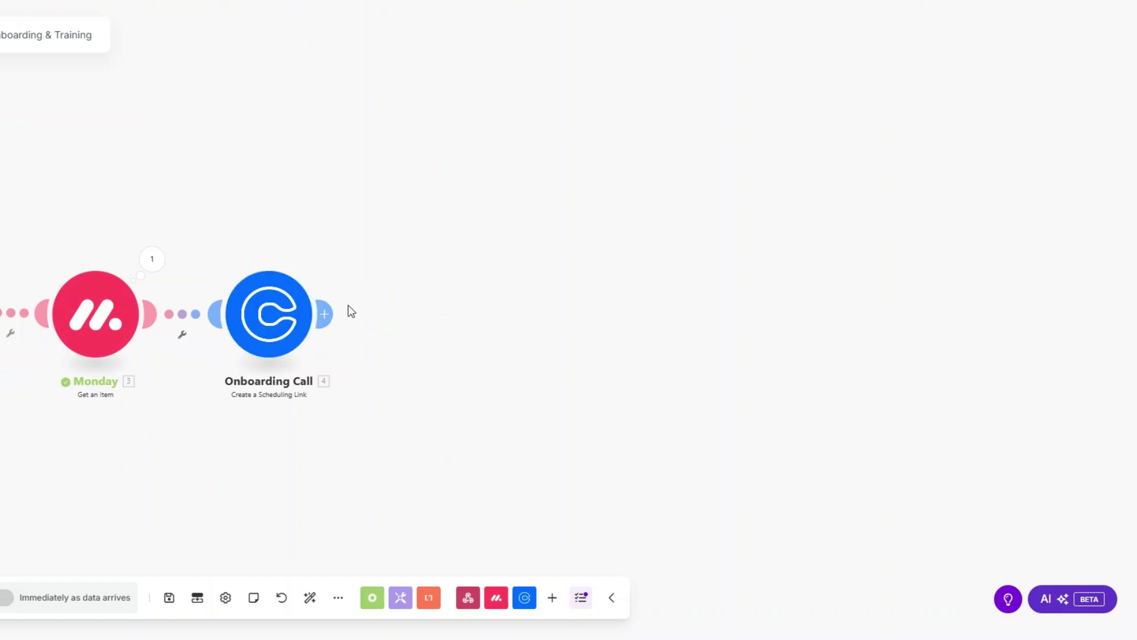
click(324, 313)
Add a Google Drive 'Search for Files/Folders' module after Onboarding Call.
click(450, 317)
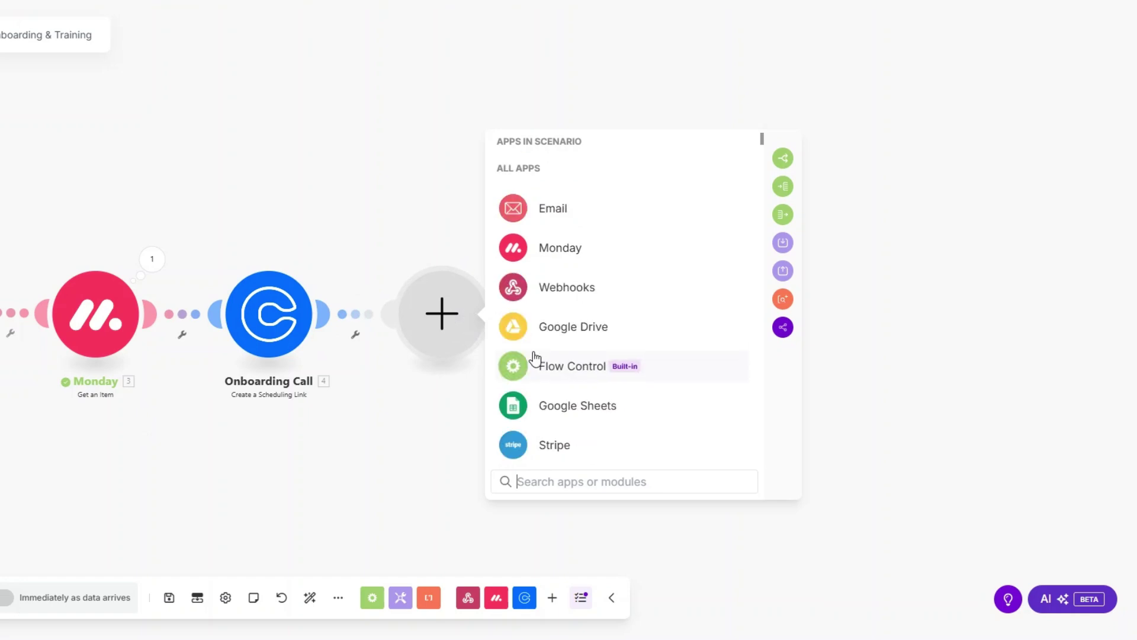
click(551, 327)
click(587, 270)
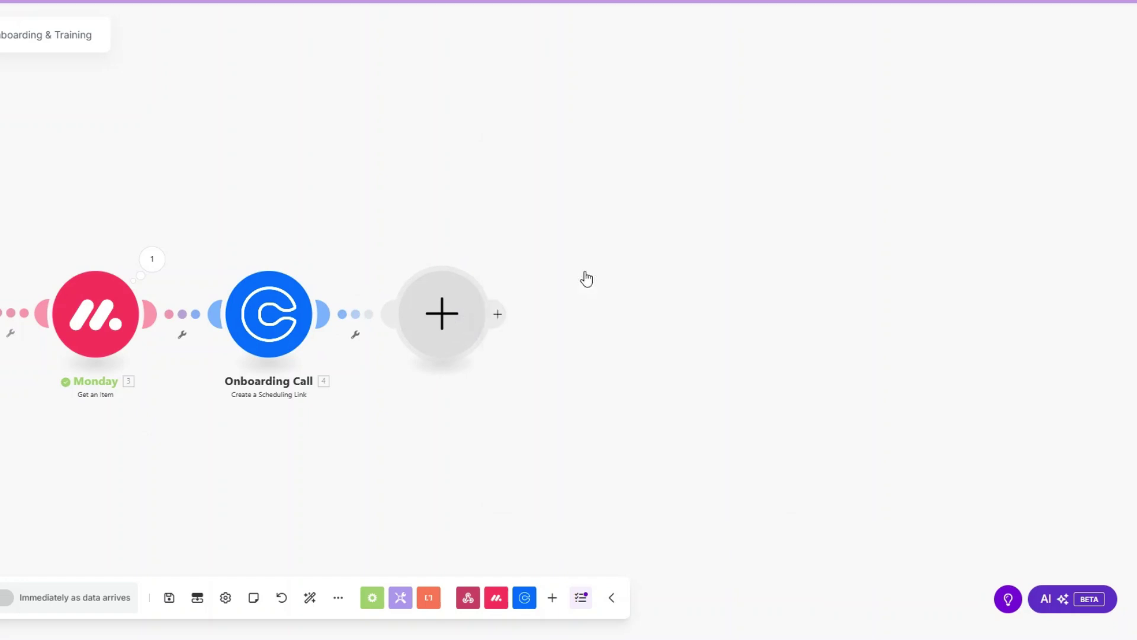
click(358, 425)
scroll(354, 420, down, 3)
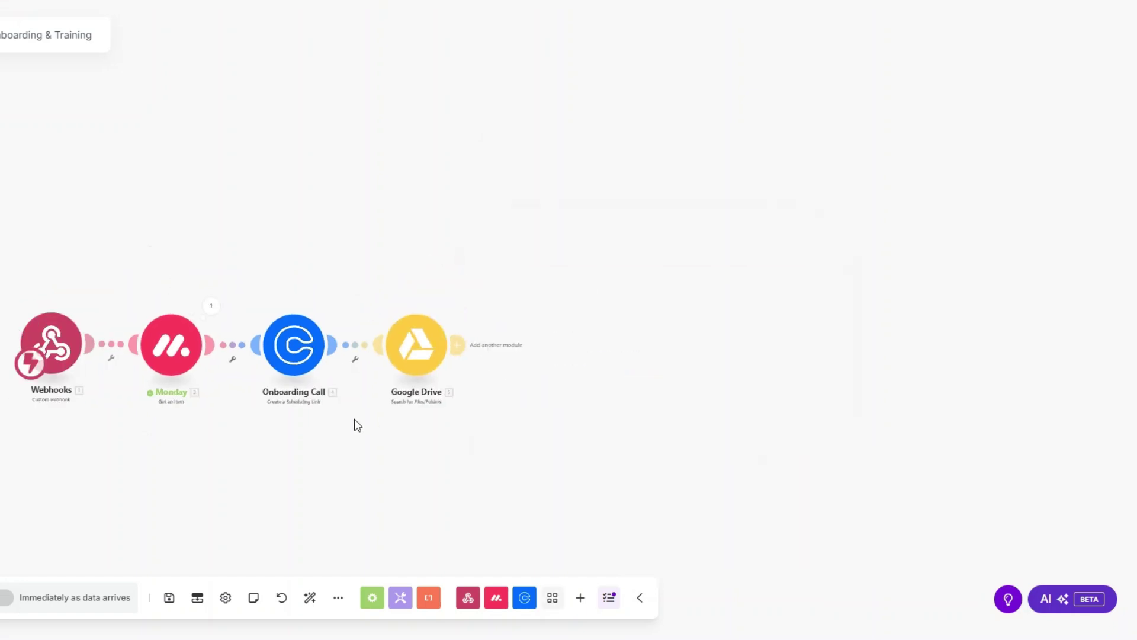
click(421, 363)
Search the Employee Documents folder for files and folders using full-text search.
scroll(320, 409, down, 2)
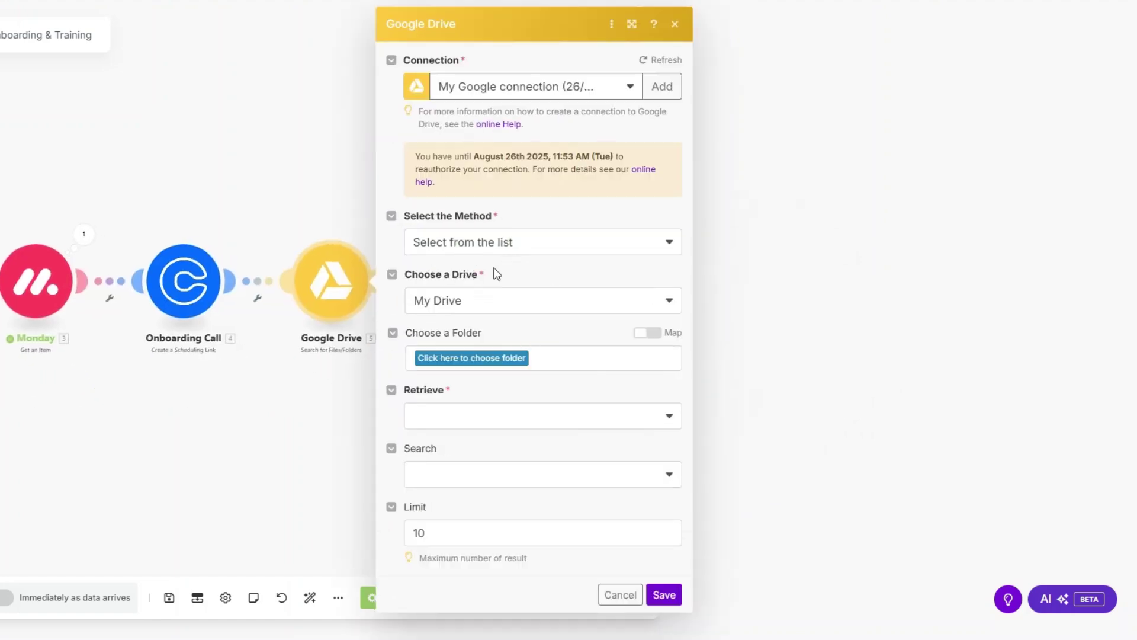
click(475, 360)
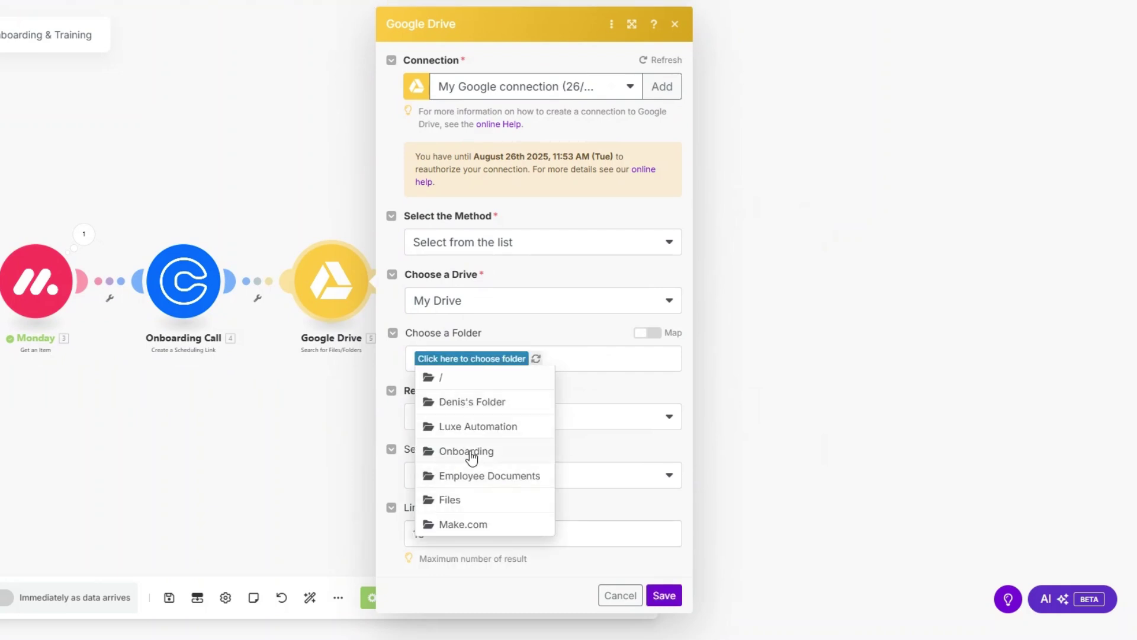
click(475, 476)
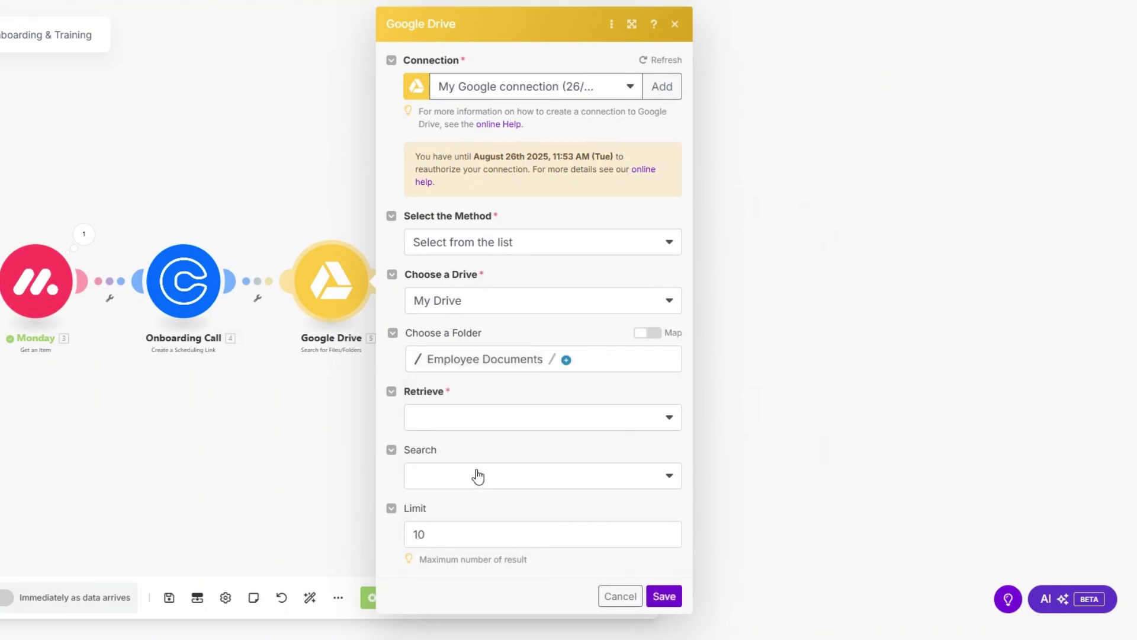
click(465, 413)
click(457, 490)
click(456, 485)
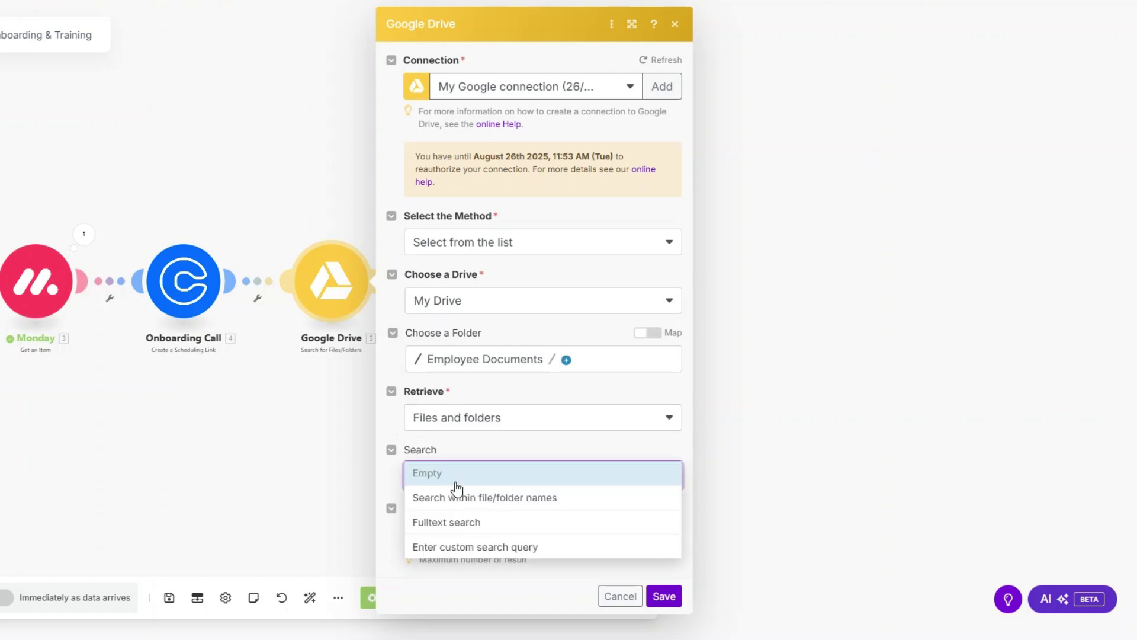
click(456, 529)
scroll(478, 415, down, 1)
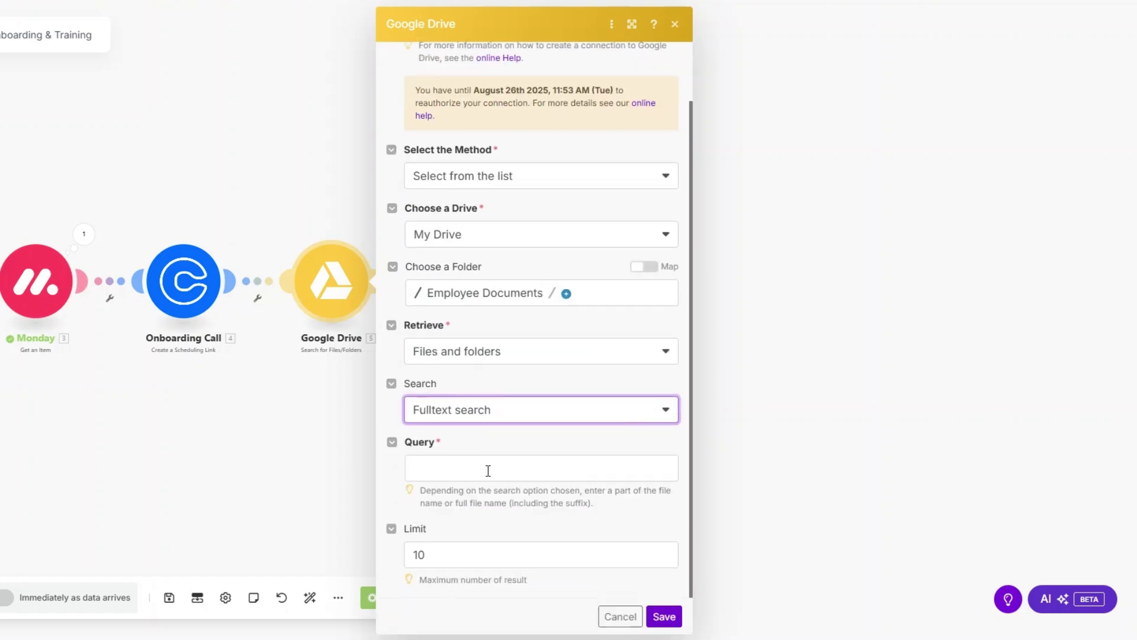
Set the search query to 'Onboarding Checklist', clear the default limit of 10, and save.
click(489, 470)
text(Onbo)
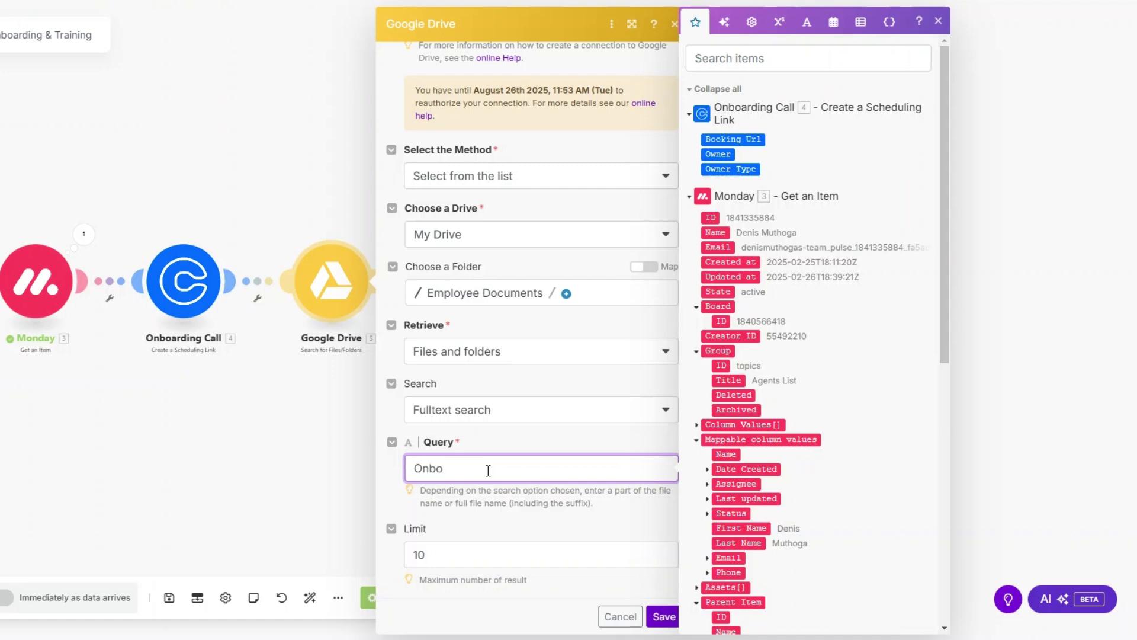
text(arding Checklist)
click(474, 553)
key(BackSpace)
key(BackSpace)
click(663, 616)
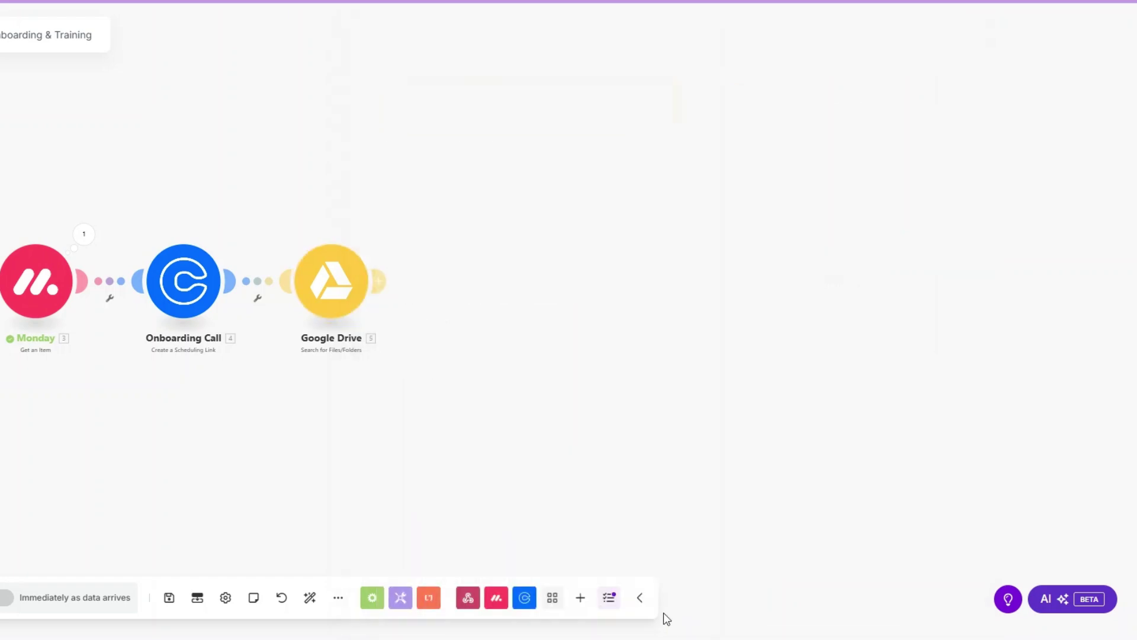
Test-run the Google Drive module alone and confirm it finds the Onboarding Checklist file.
right_click(328, 288)
click(355, 323)
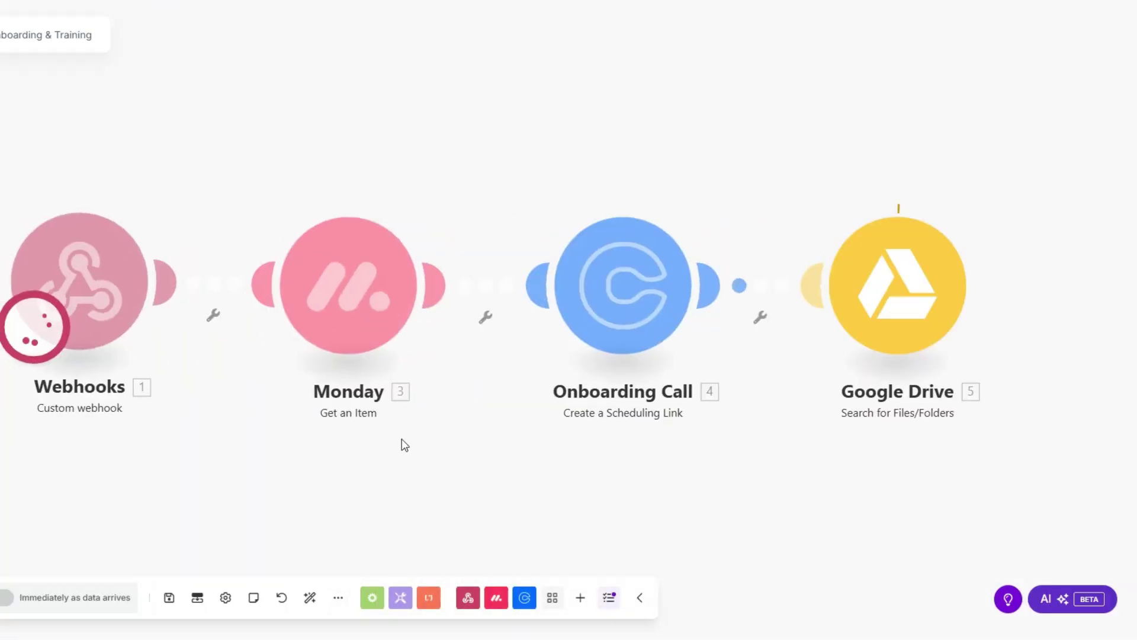
scroll(628, 450, down, 5)
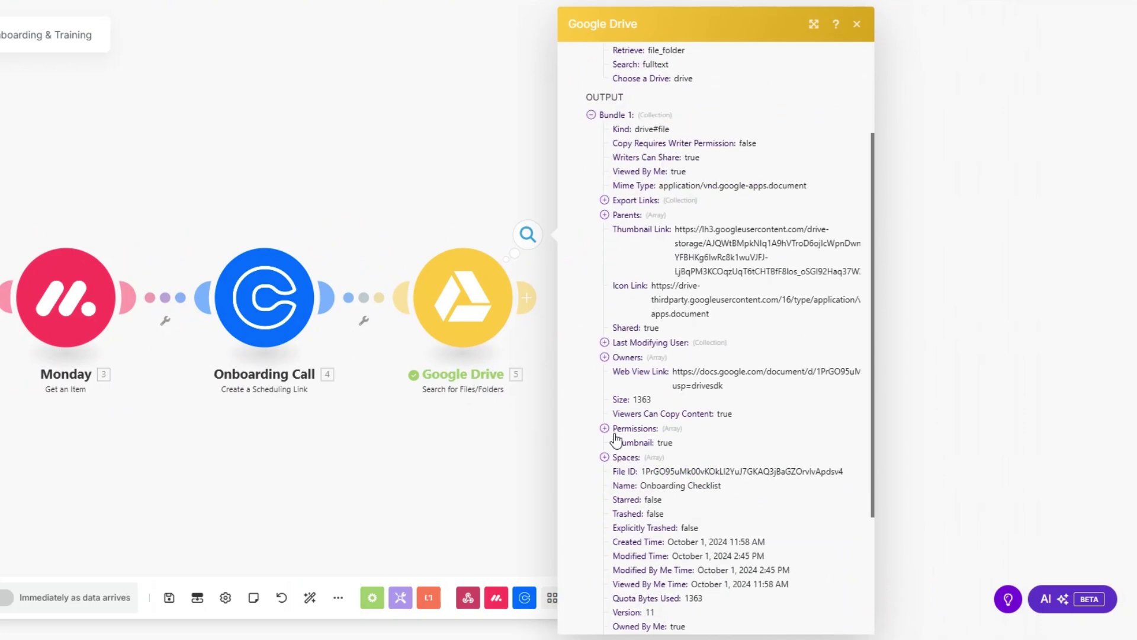
drag(645, 486, 734, 493)
key(ctrl+c)
click(460, 451)
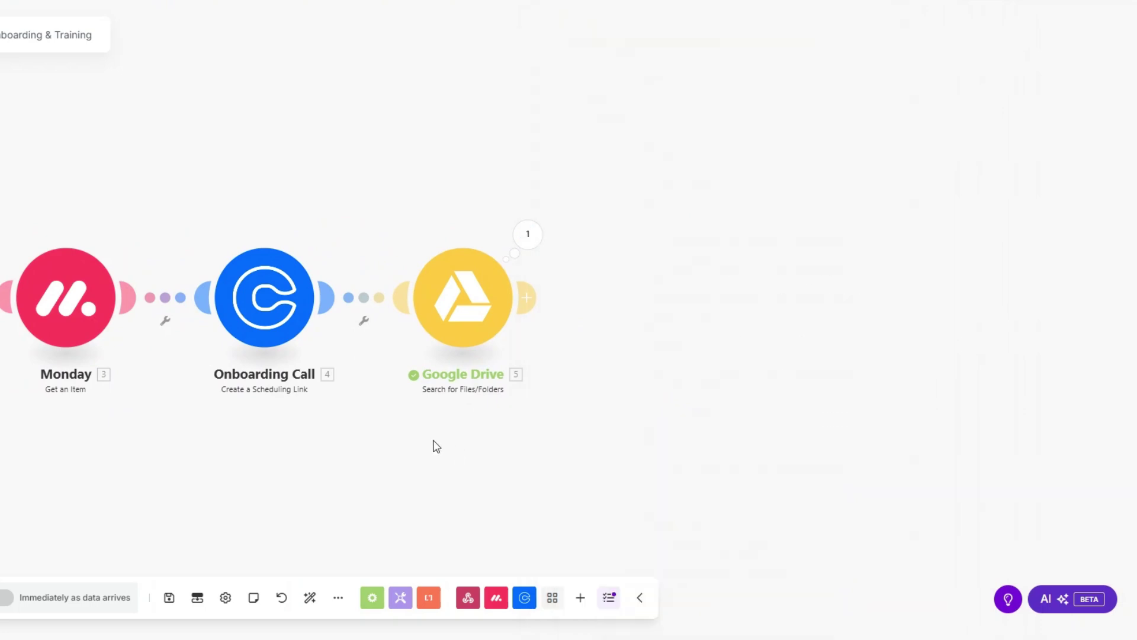
Rename the Google Drive search step to 'Onboarding Checklist'.
right_click(501, 338)
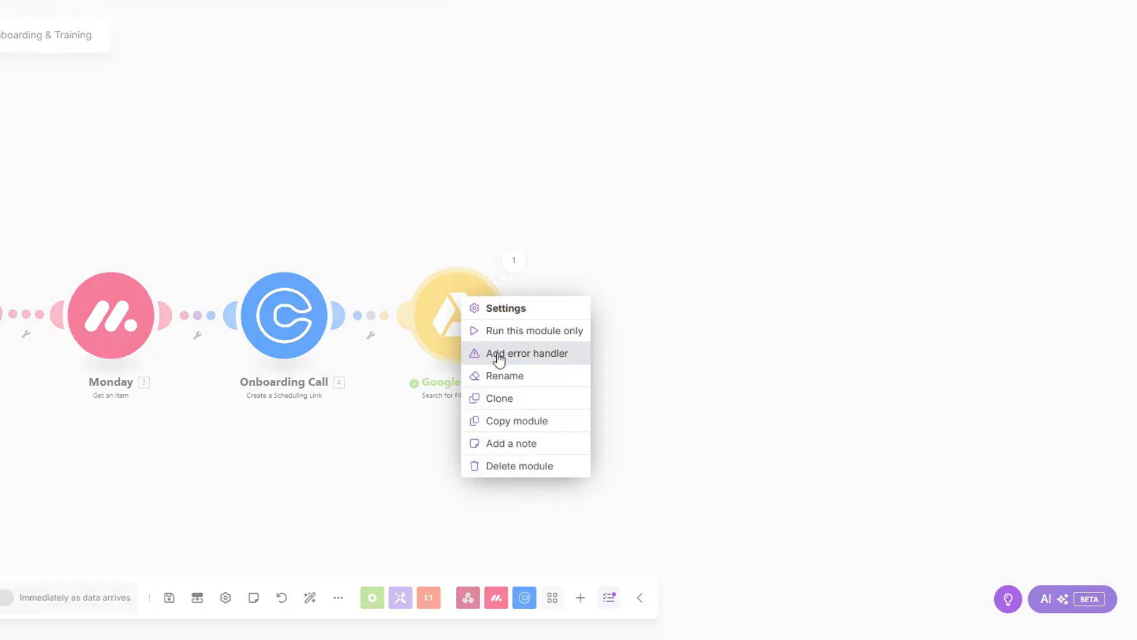
click(505, 376)
key(ctrl+v)
click(551, 259)
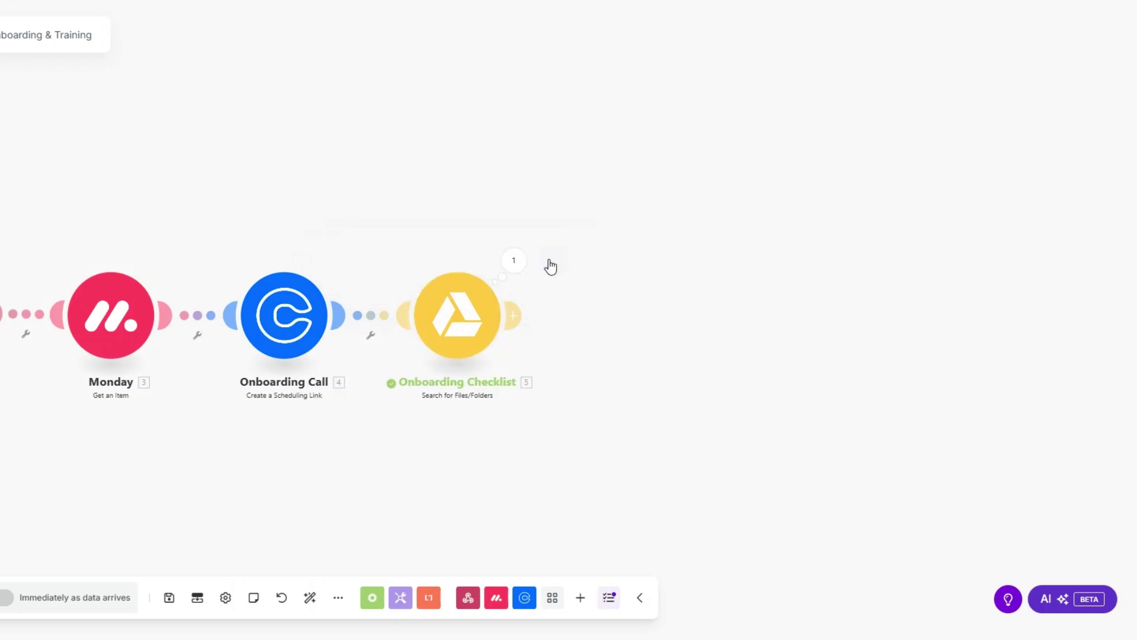
click(513, 315)
Add a Google Drive 'Get a Share Link' module after the checklist search.
click(605, 312)
click(764, 310)
scroll(760, 367, down, 5)
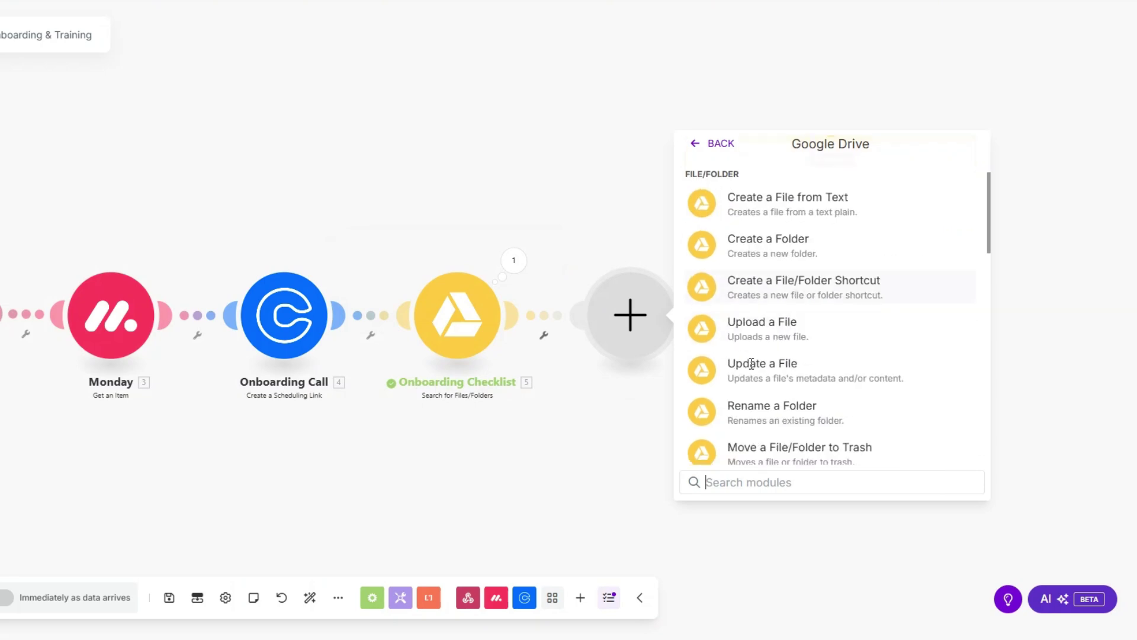
scroll(757, 390, down, 3)
click(755, 389)
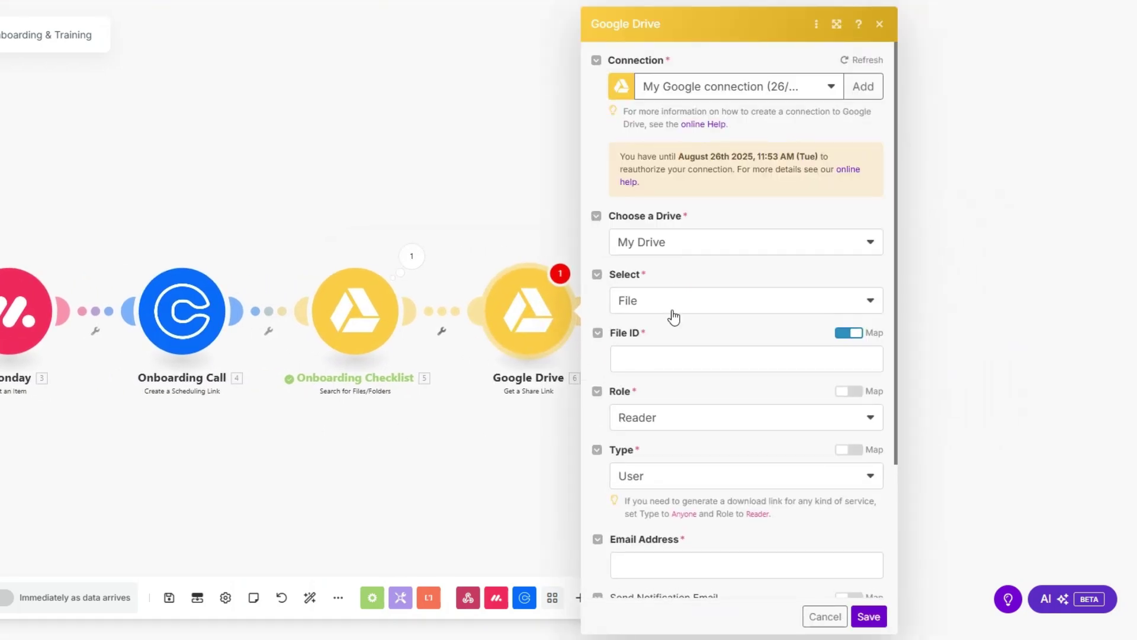
Map File ID to the found checklist's File ID, share with Anyone, and save.
click(661, 360)
click(375, 174)
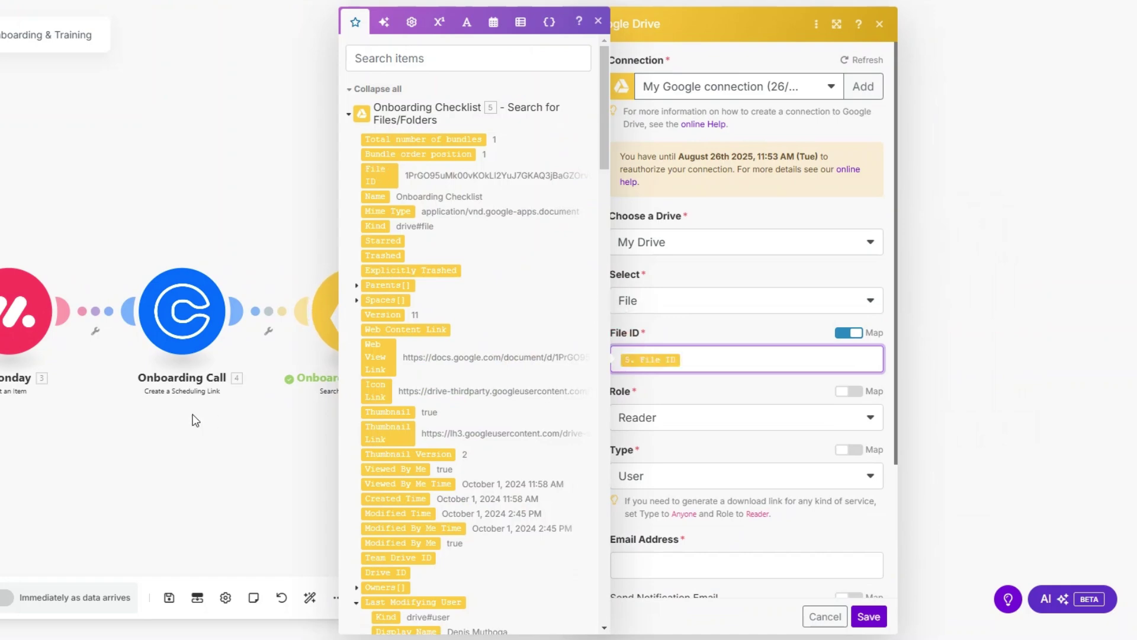
scroll(579, 414, down, 3)
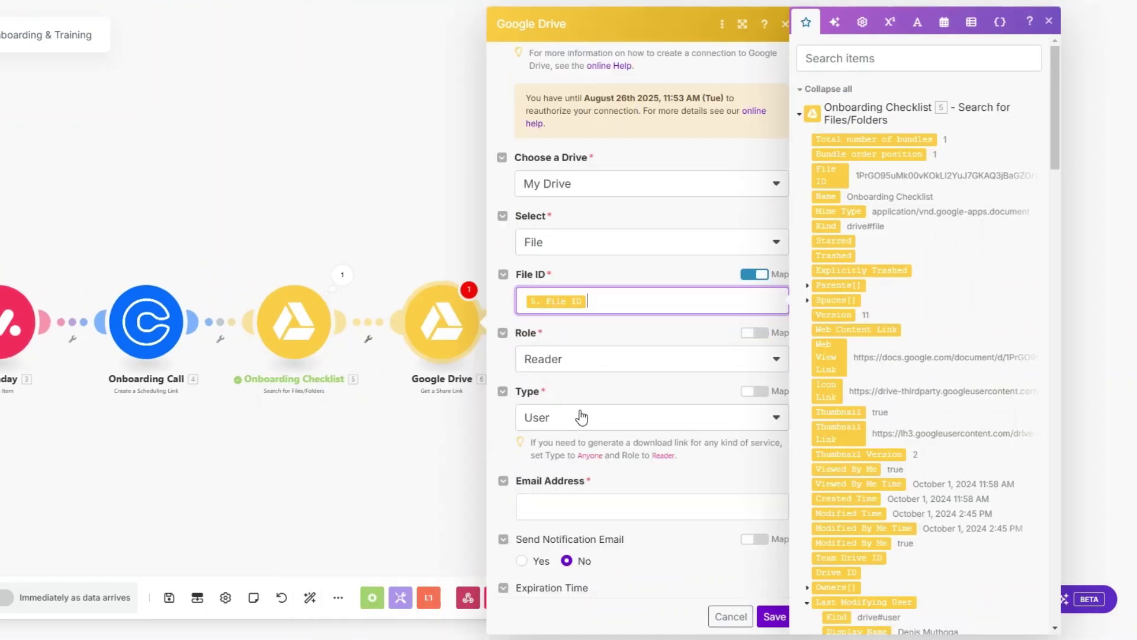
click(569, 305)
click(573, 395)
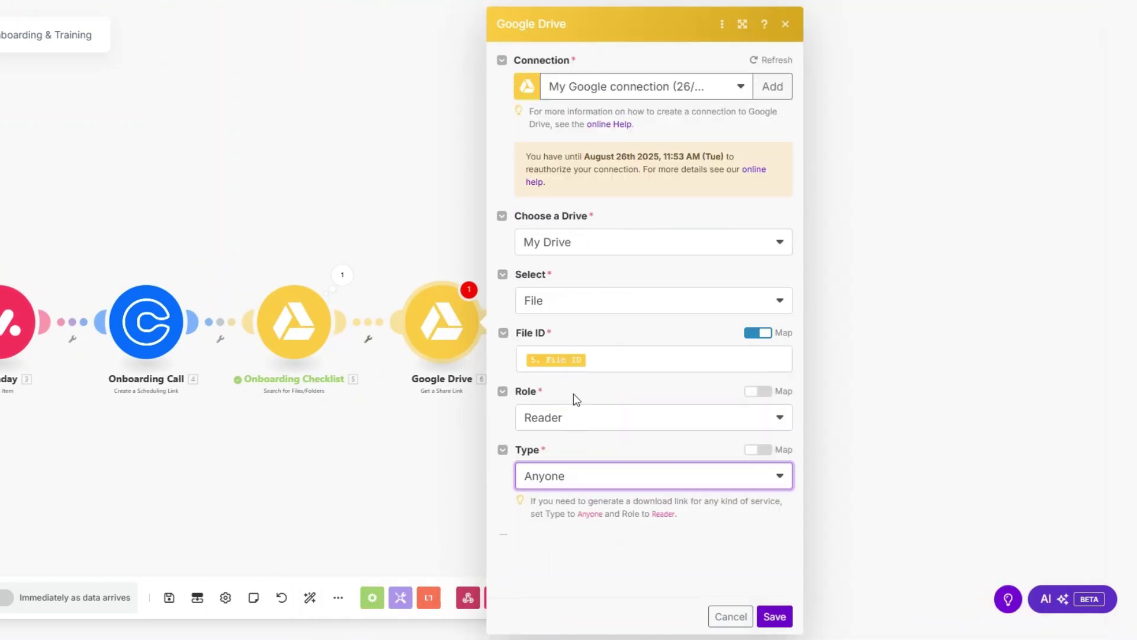
click(775, 610)
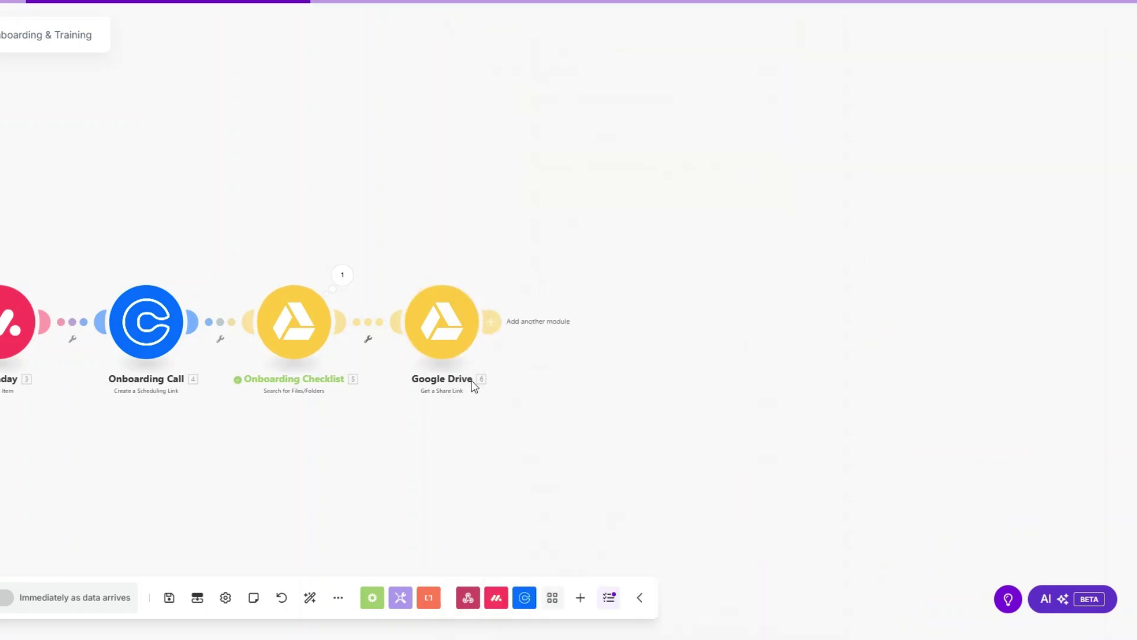
Rename the share link step to 'Onboarding Checklist Link'.
right_click(474, 384)
click(495, 419)
key(ctrl+v)
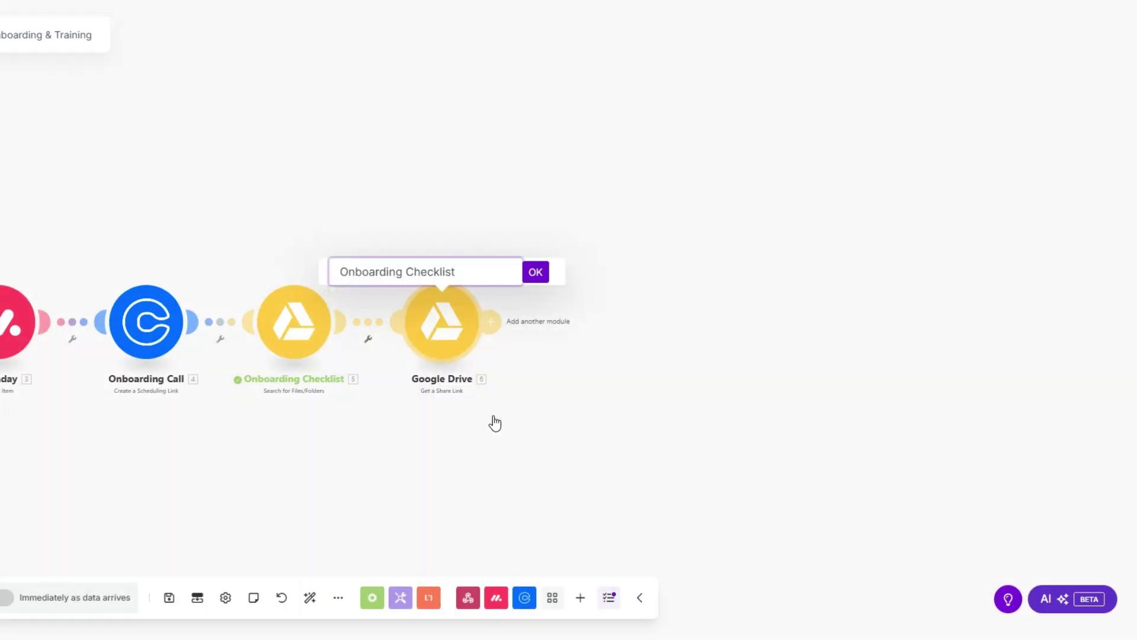
text(Link)
click(536, 273)
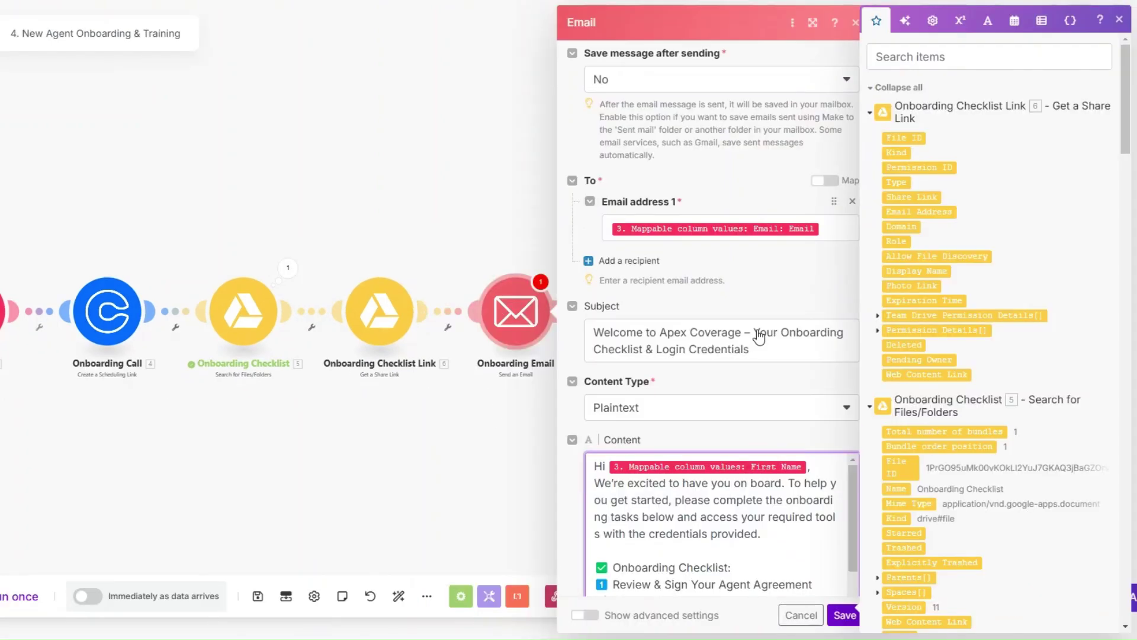
Review the Onboarding Email's welcome subject line.
scroll(664, 337, down, 3)
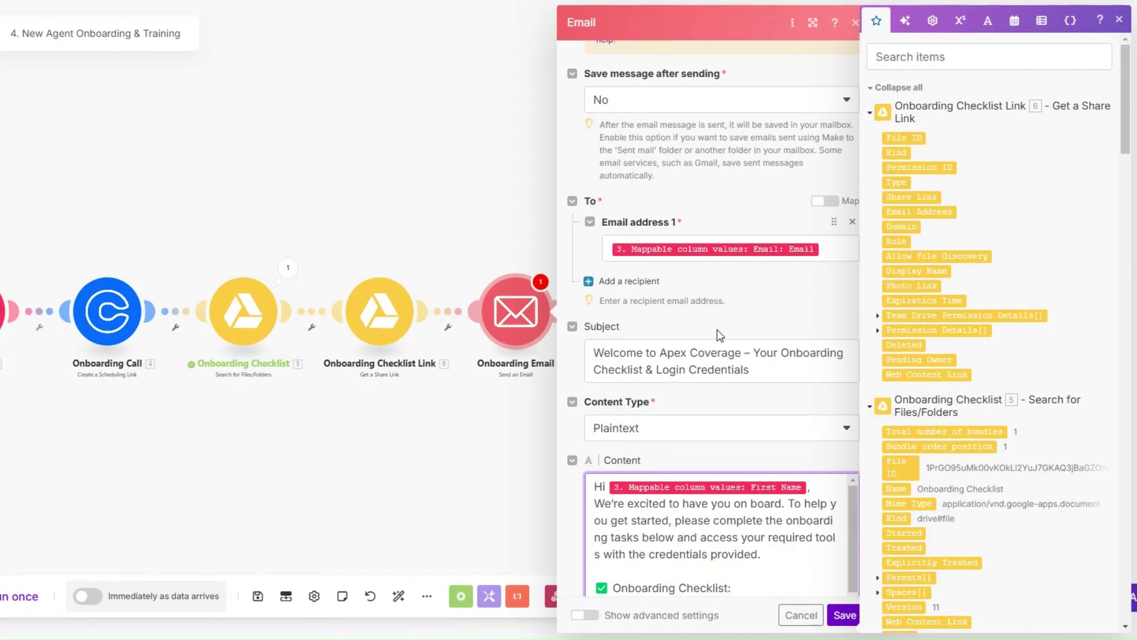
click(836, 252)
scroll(835, 252, down, 4)
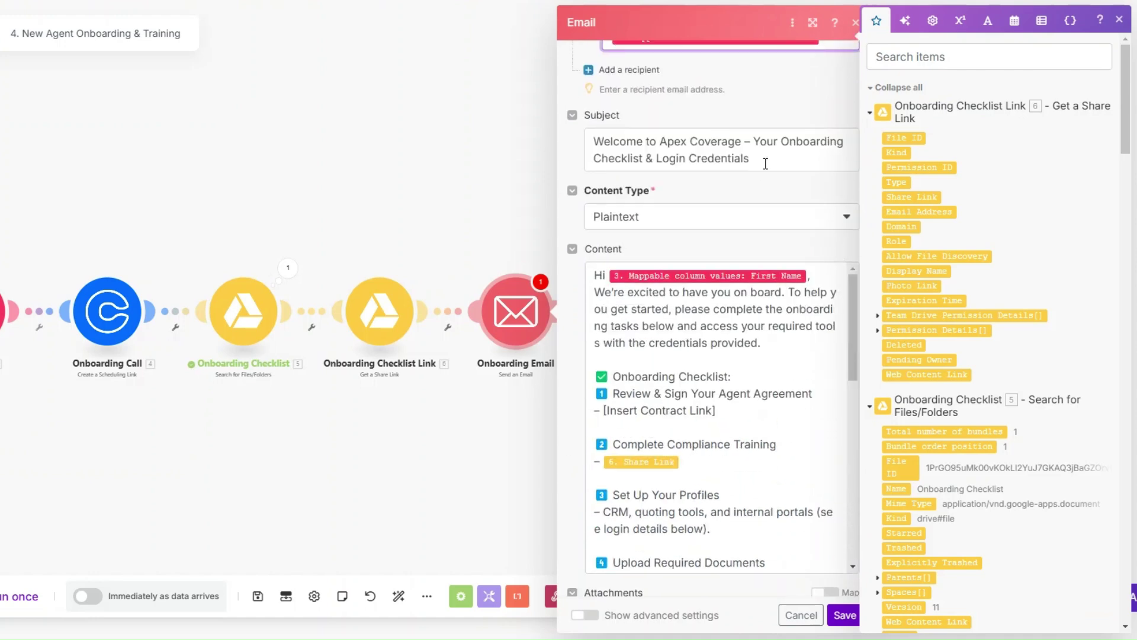
click(765, 157)
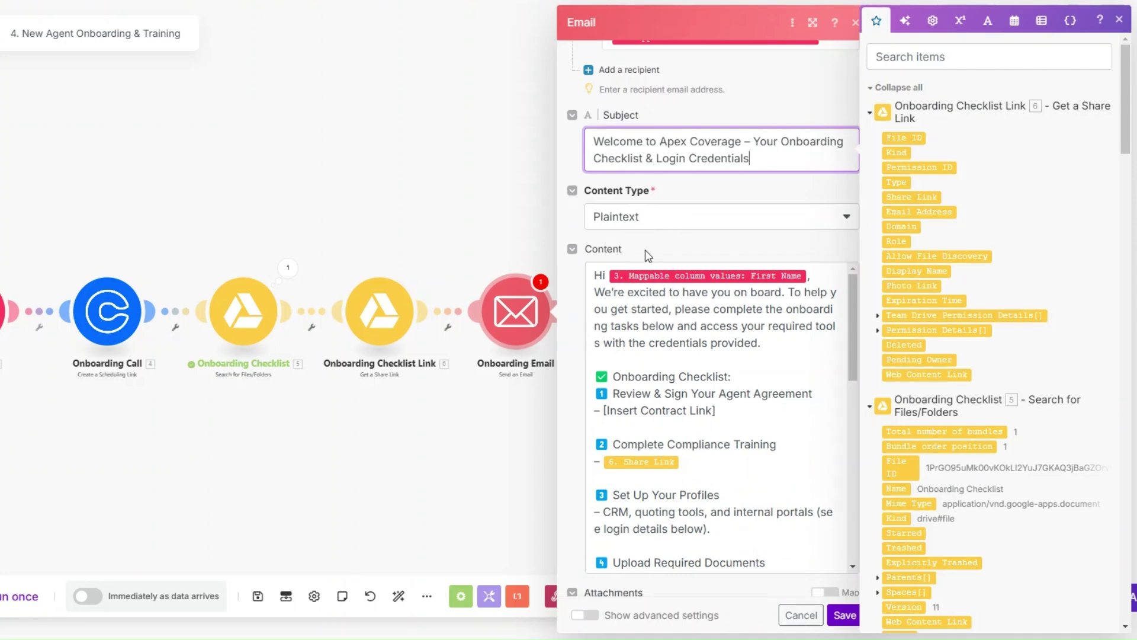
scroll(677, 222, down, 1)
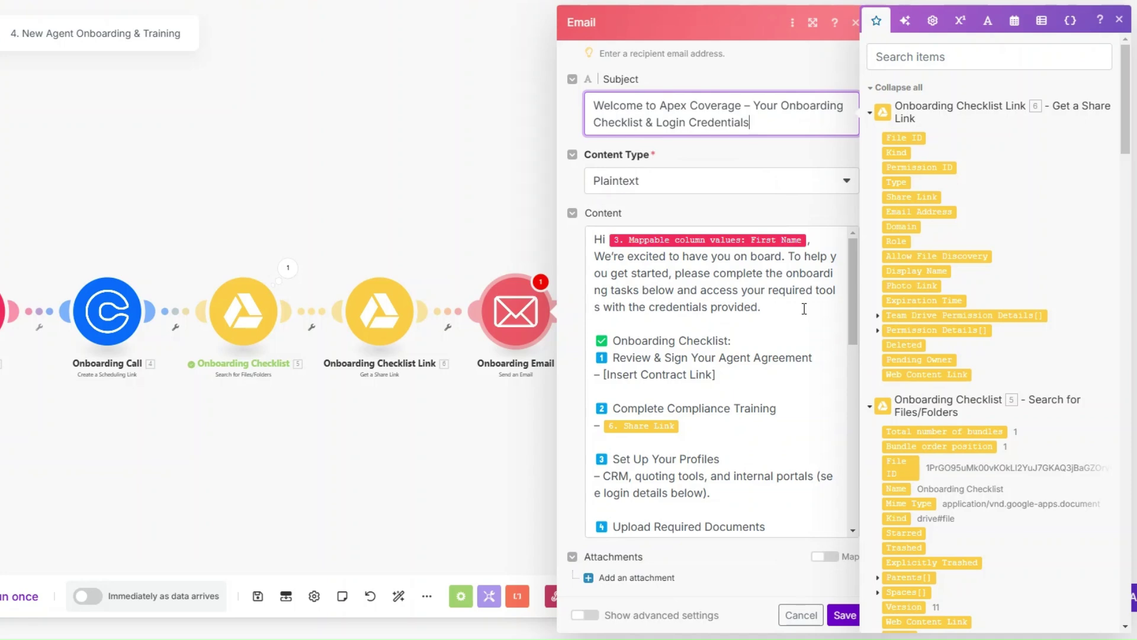
scroll(693, 272, down, 2)
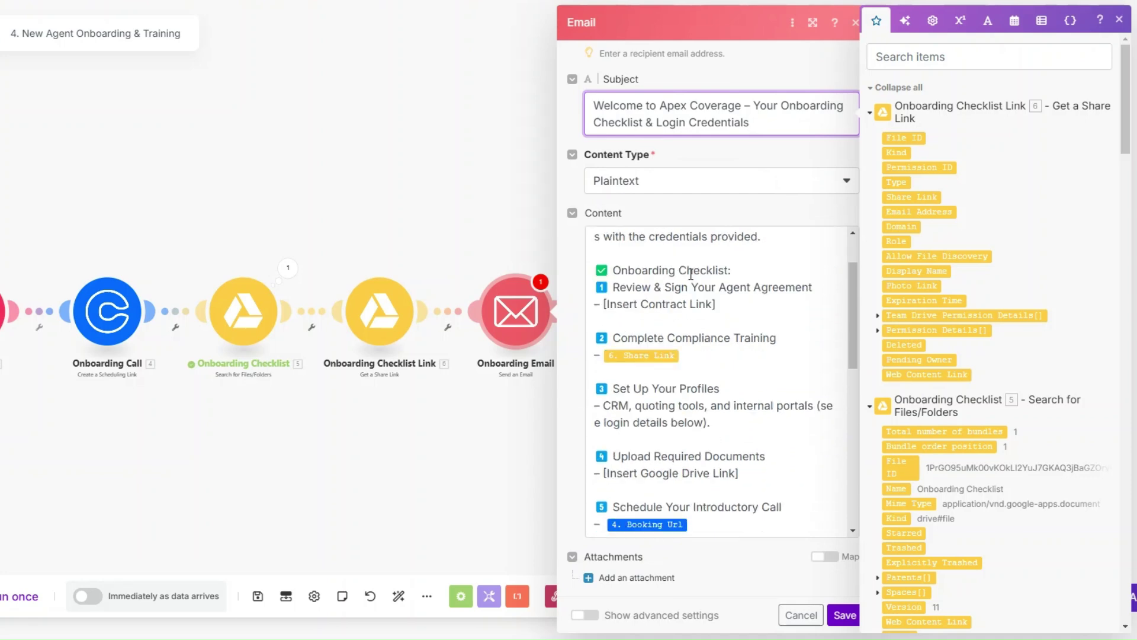
Review the body's Insert Contract Link and Insert Google Drive Link placeholders.
drag(712, 304, 607, 303)
scroll(690, 305, down, 4)
scroll(732, 299, up, 2)
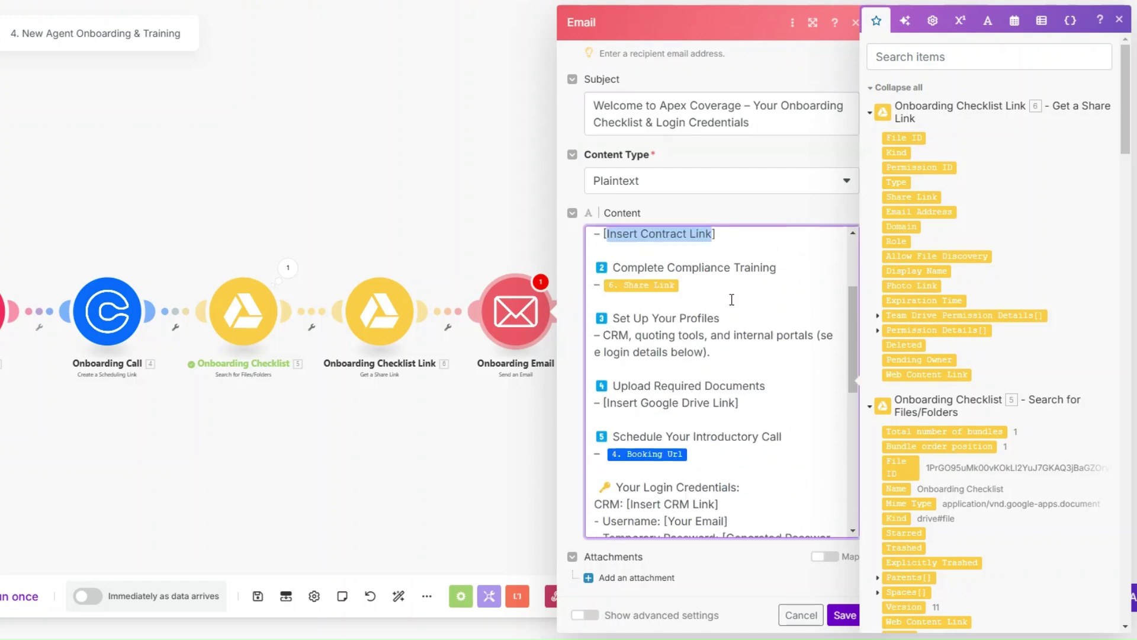
click(713, 288)
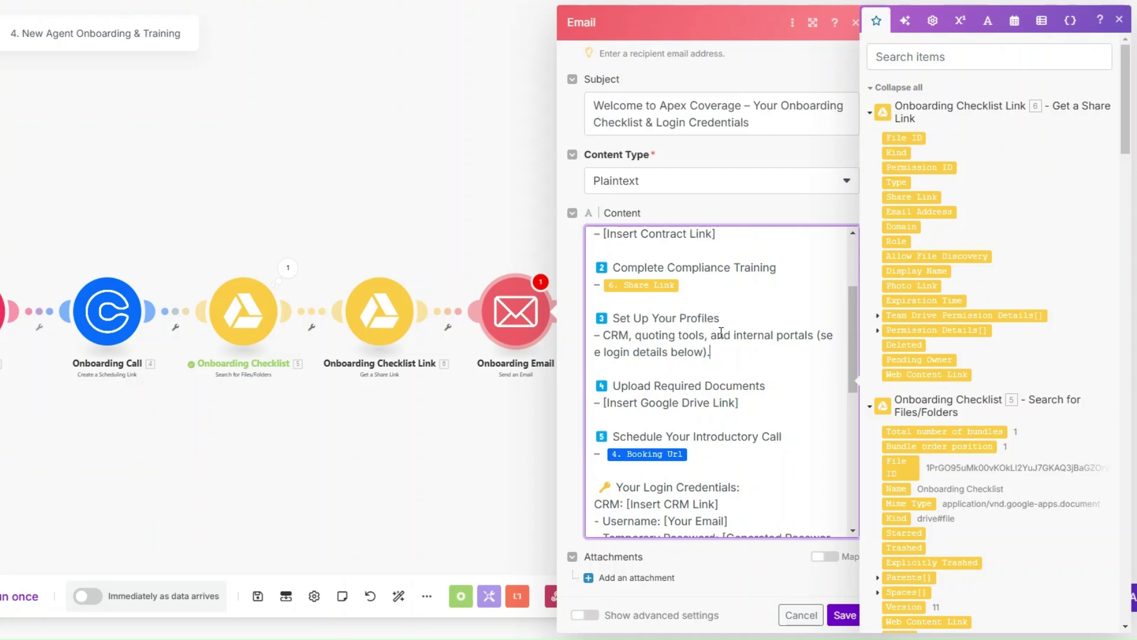
scroll(721, 334, down, 2)
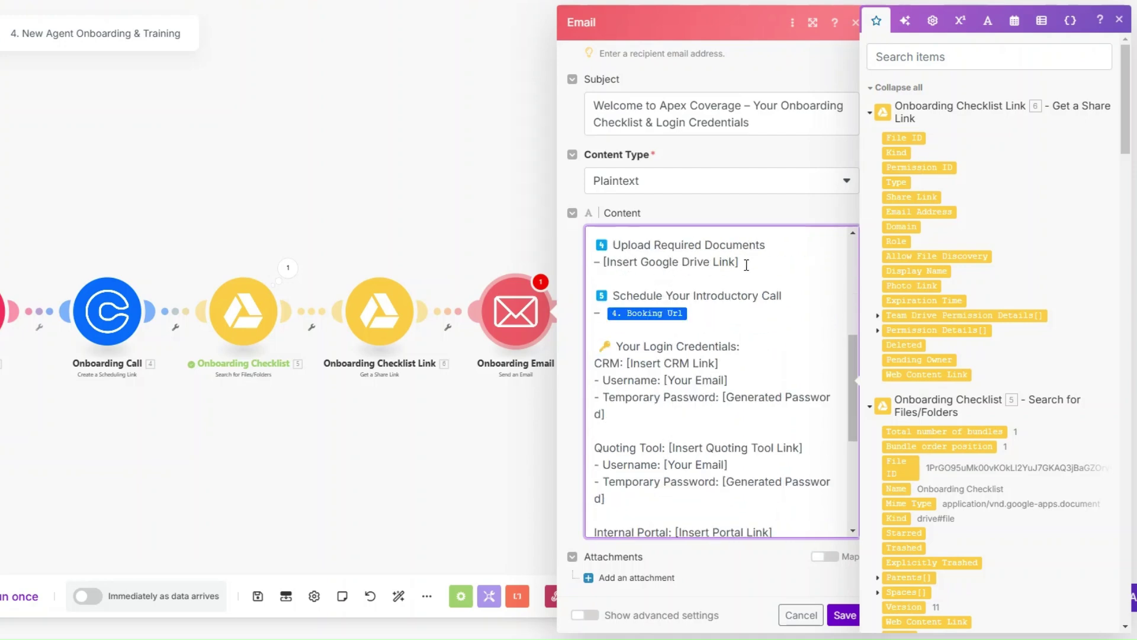
drag(746, 265, 606, 267)
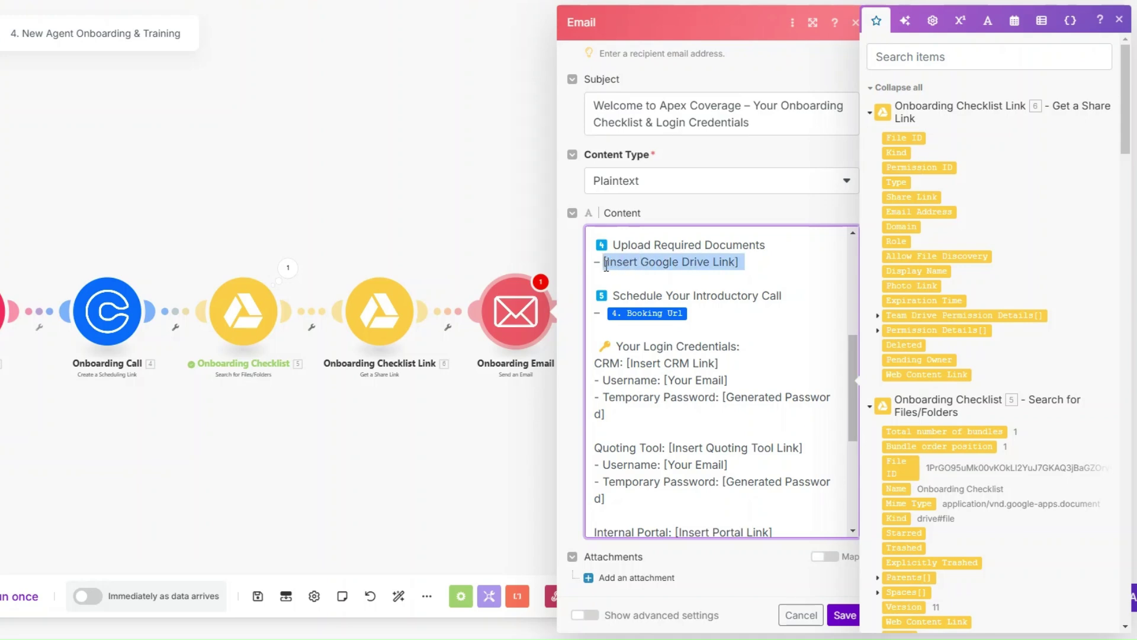
click(711, 323)
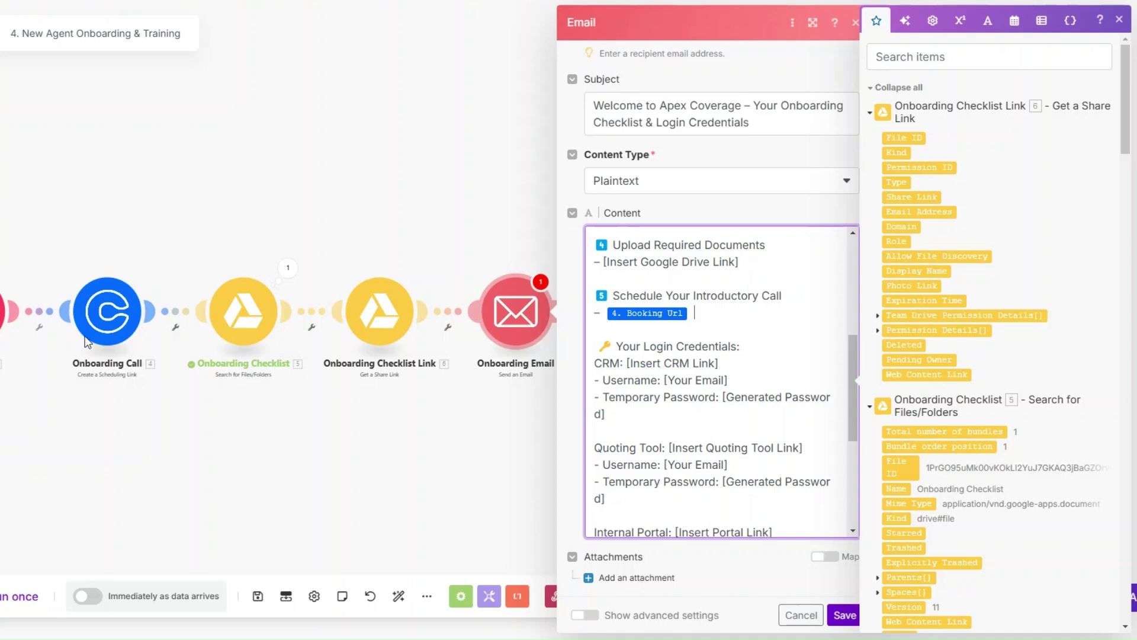
Review the Your Login Credentials section and save the Onboarding Email.
scroll(600, 274, down, 1)
drag(600, 274, 748, 274)
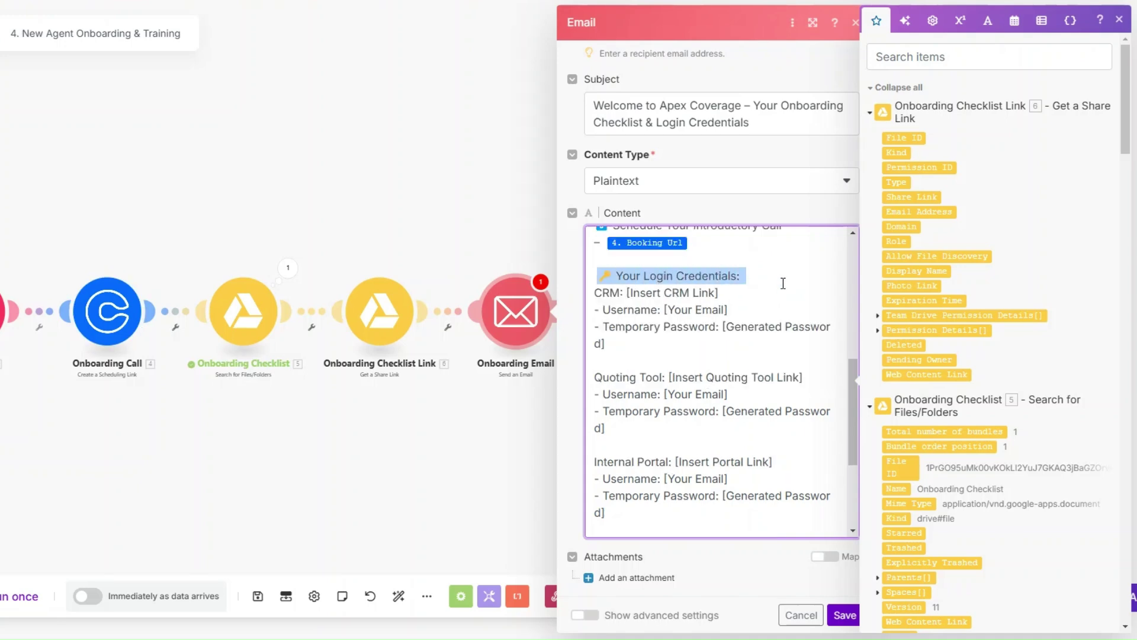
click(783, 283)
scroll(683, 301, down, 1)
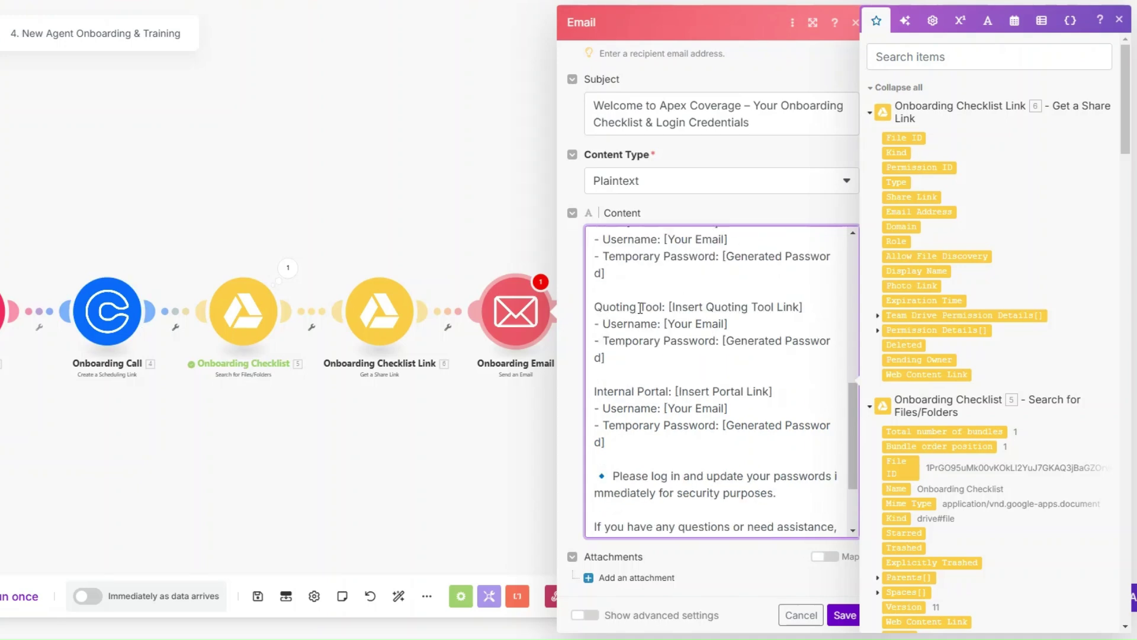
scroll(640, 308, down, 1)
scroll(753, 384, down, 1)
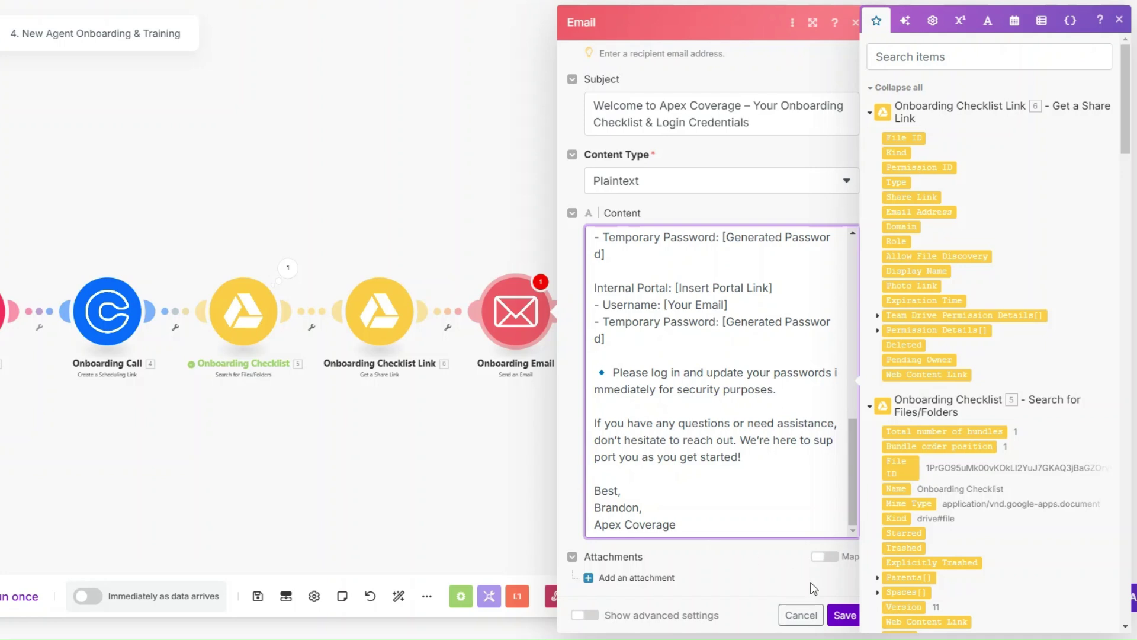
click(844, 615)
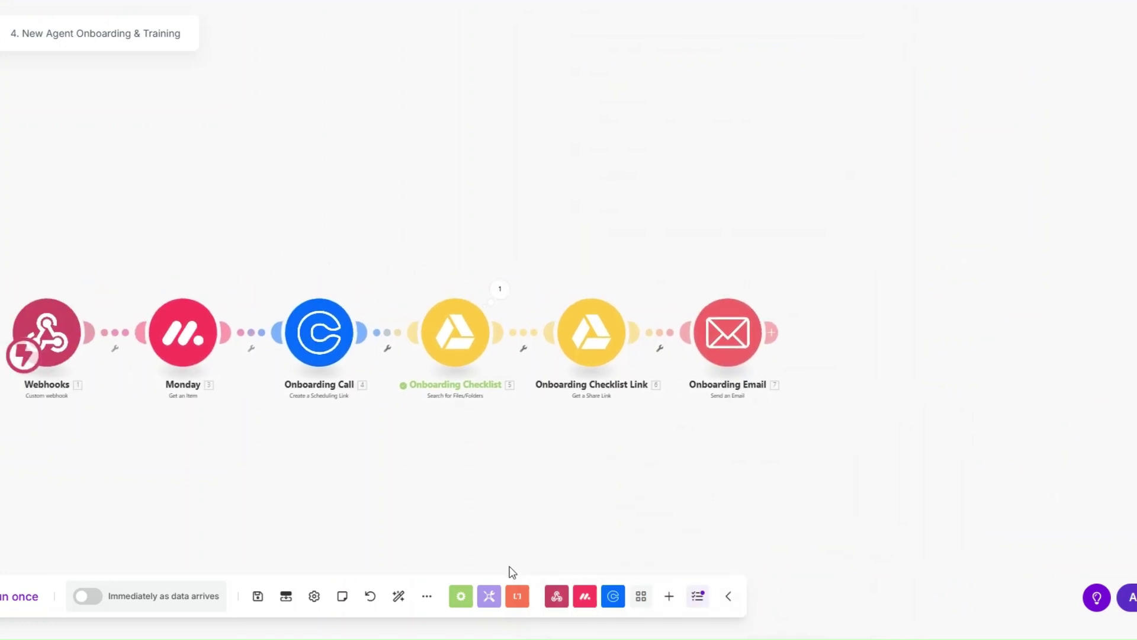
Run the scenario once, then switch the agent's monday.com status to ONBOARD.
click(11, 598)
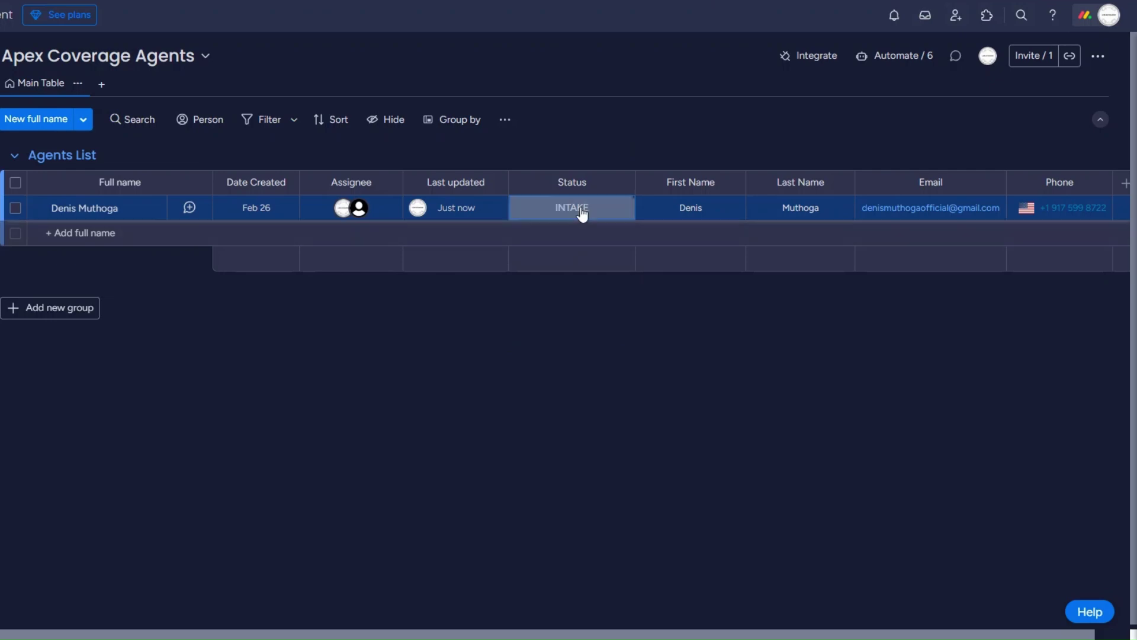
click(578, 212)
click(588, 285)
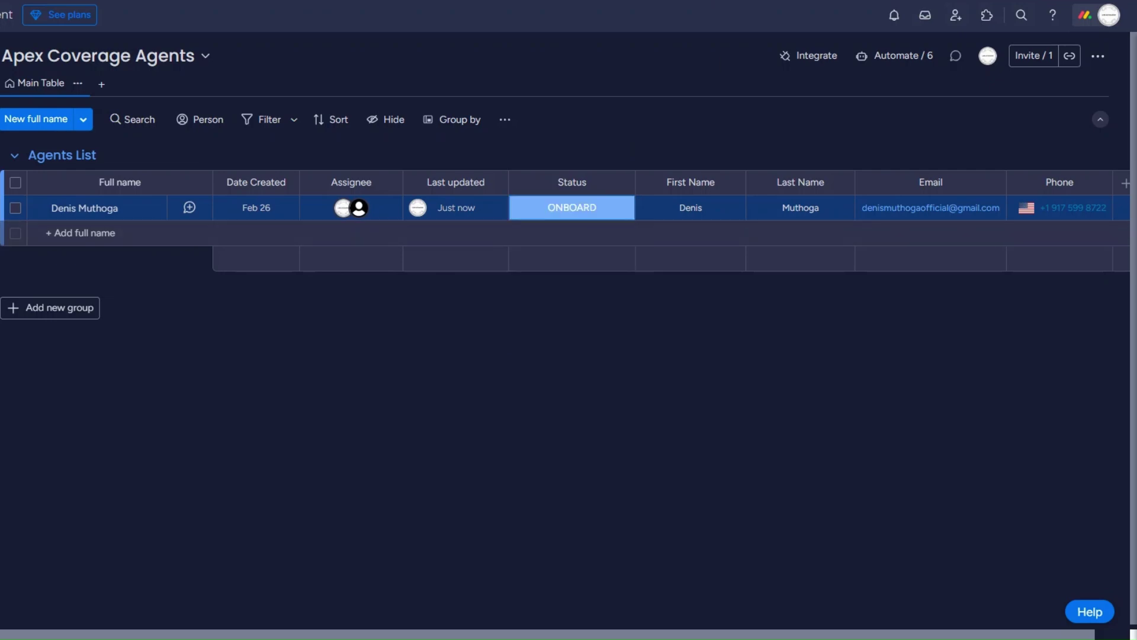
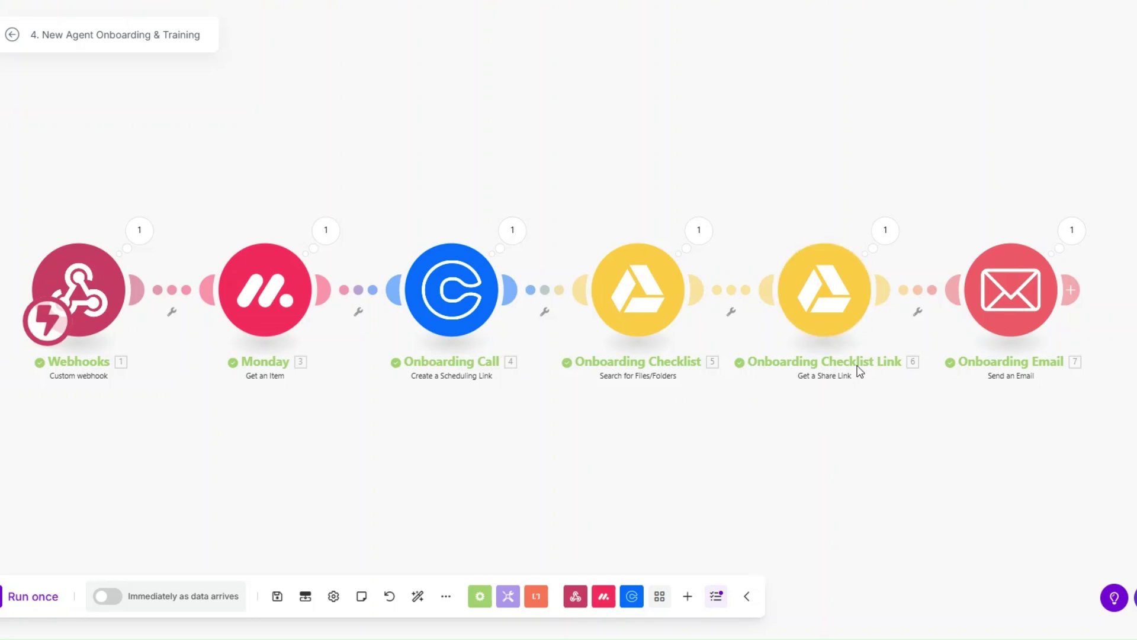
Inspect the Onboarding Email run's output and body content, then exit to the Apex Coverage scenarios folder.
click(1072, 233)
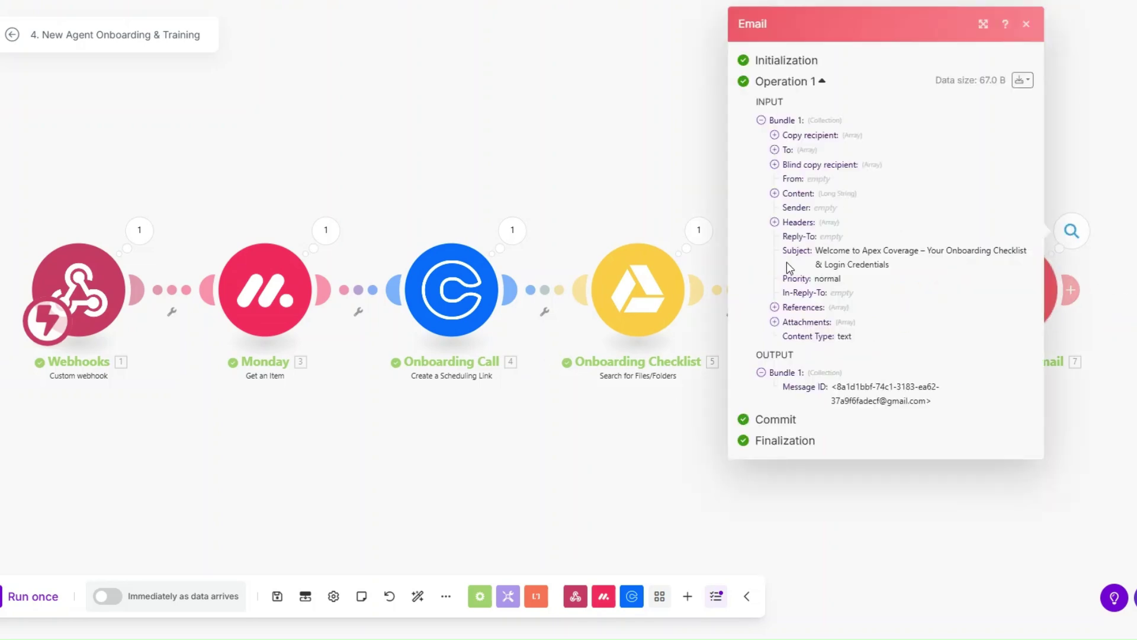
click(775, 193)
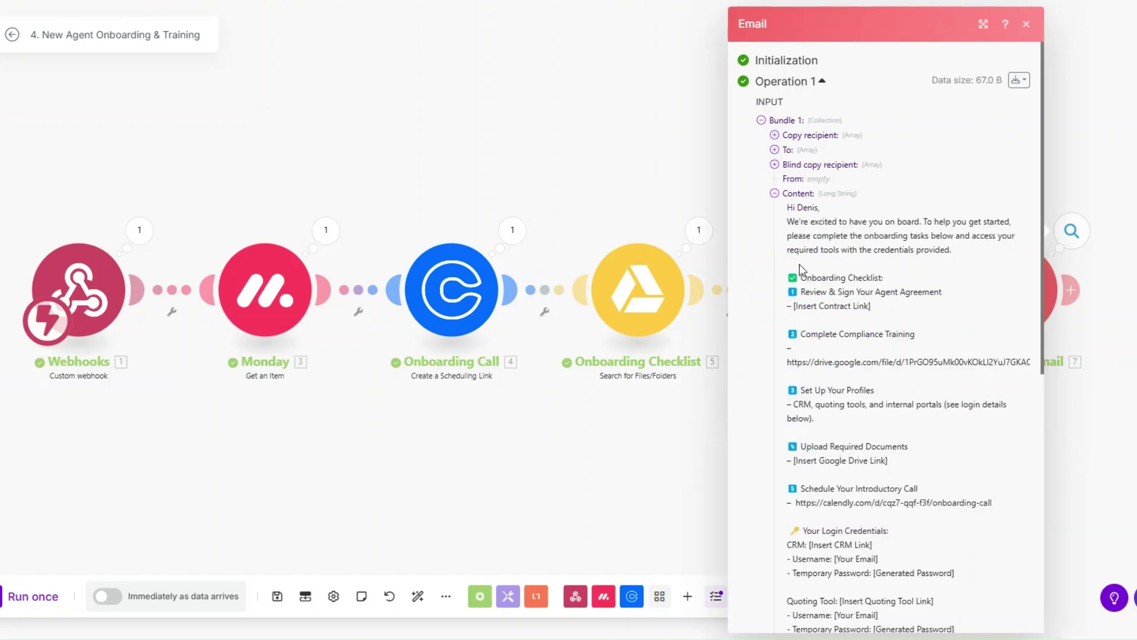
drag(803, 291, 855, 612)
click(330, 422)
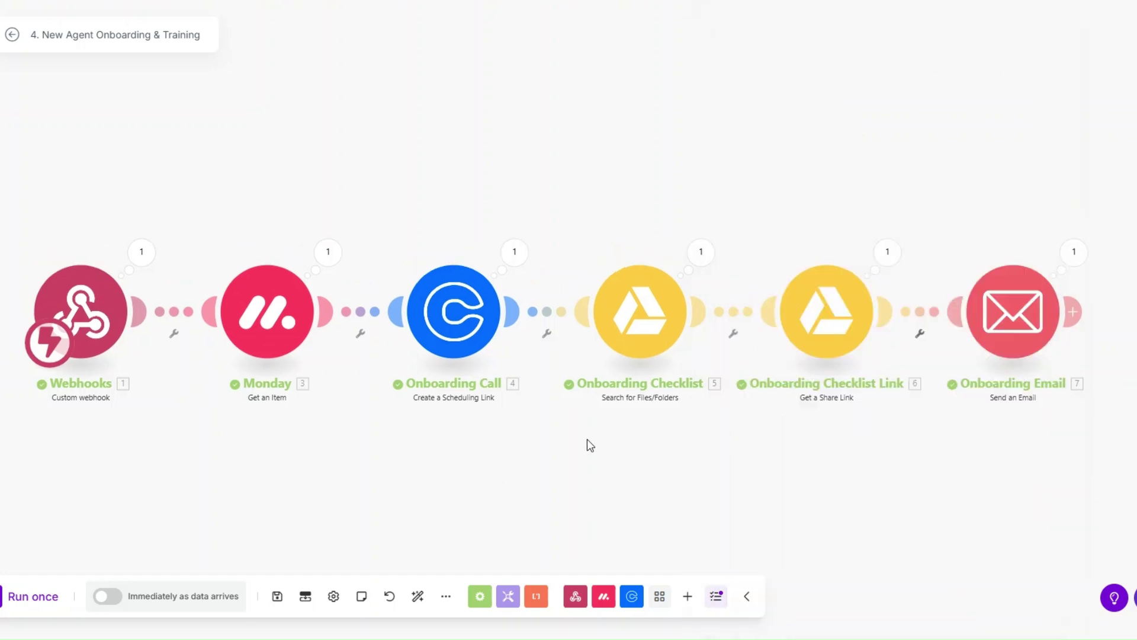
click(838, 3)
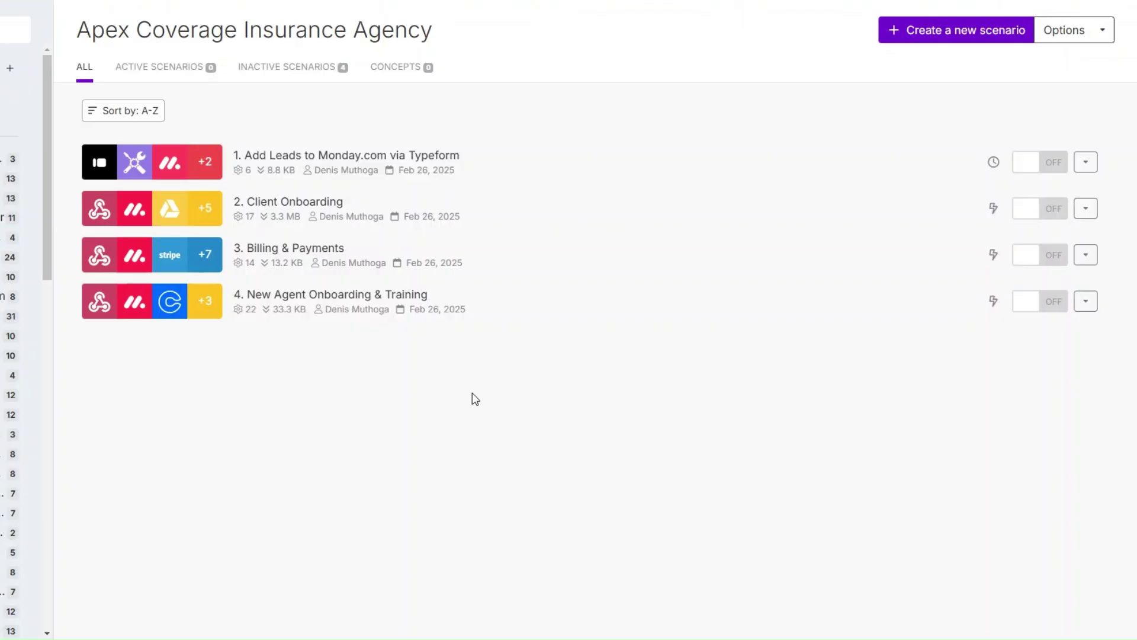
Create a new scenario named '5. Claims Processing' and shift its canvas left.
click(922, 39)
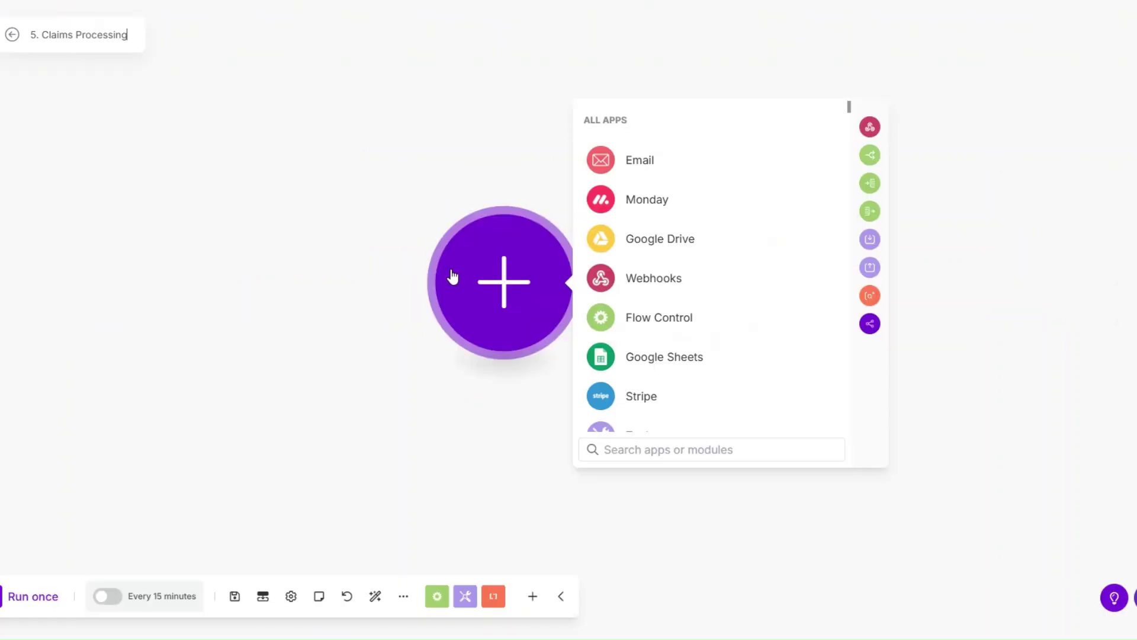
drag(457, 278, 399, 282)
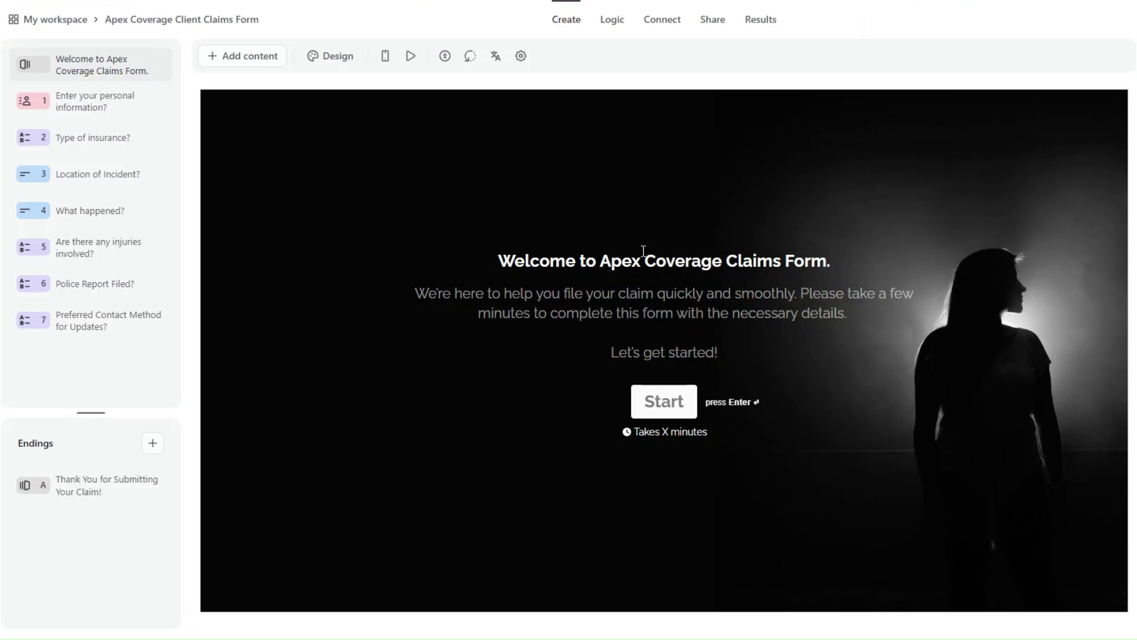
Review claims form questions: insurance type, incident location, what happened, police report, contact method.
click(129, 109)
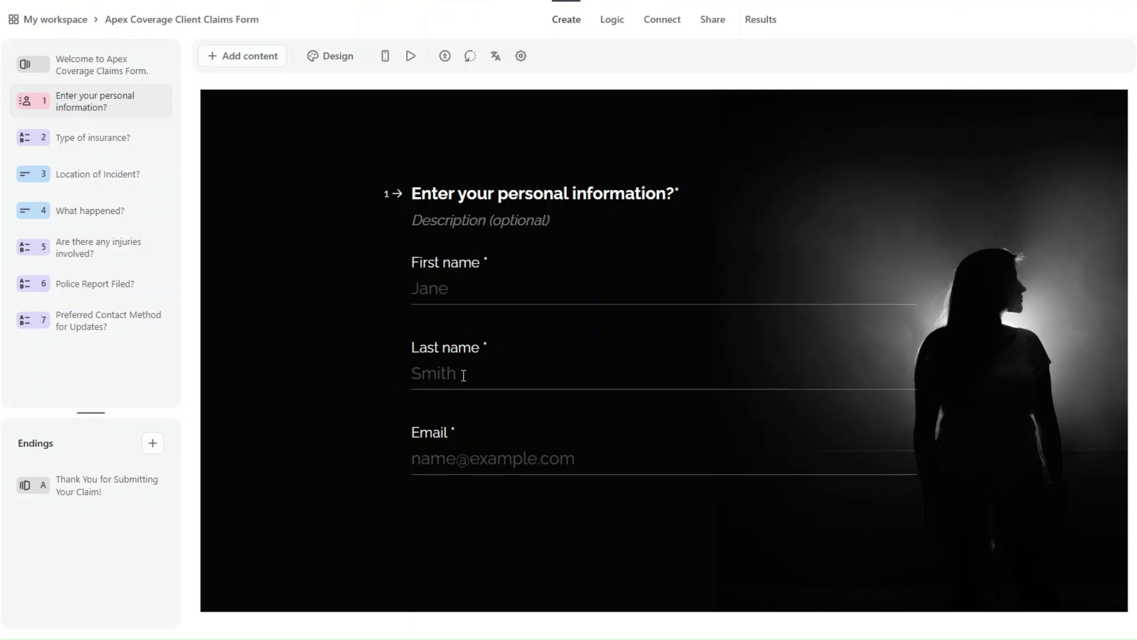
click(119, 140)
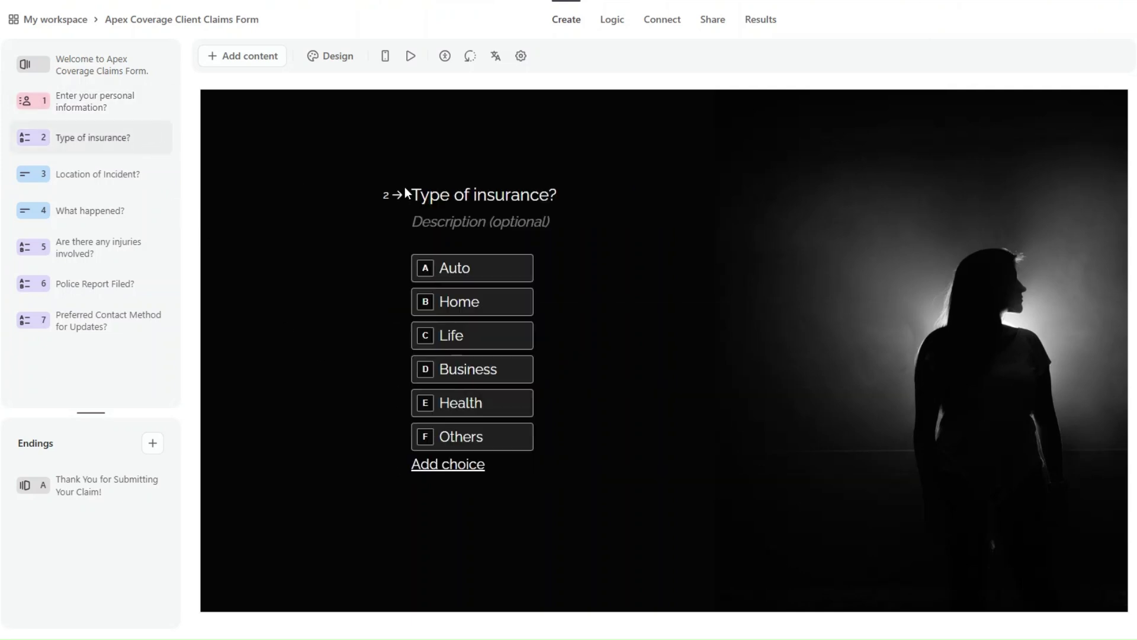
click(98, 179)
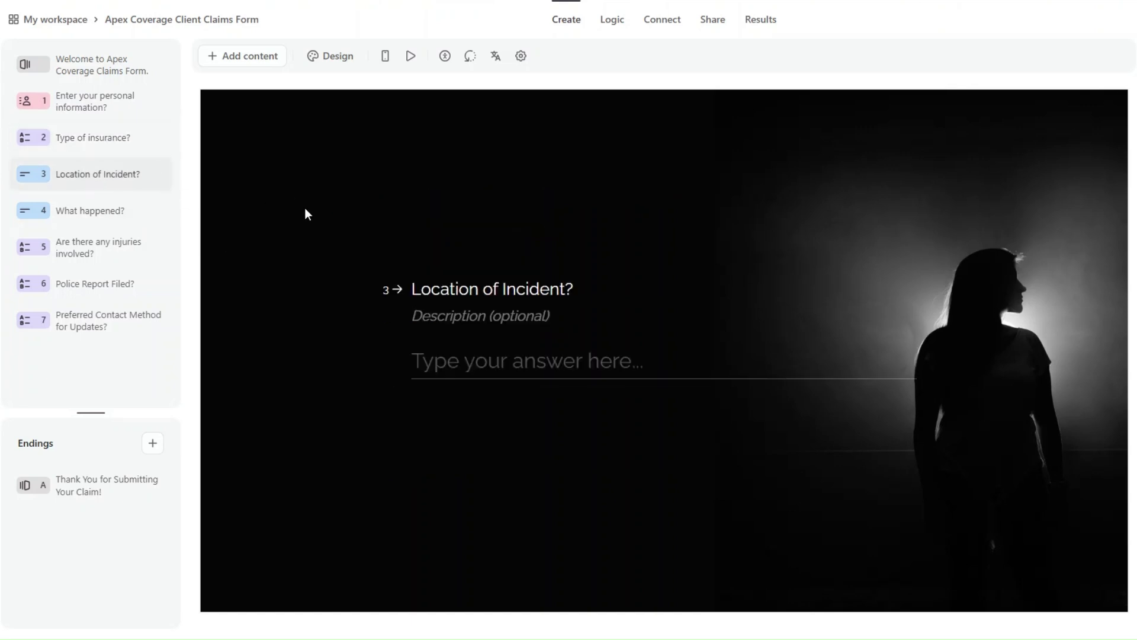
click(86, 221)
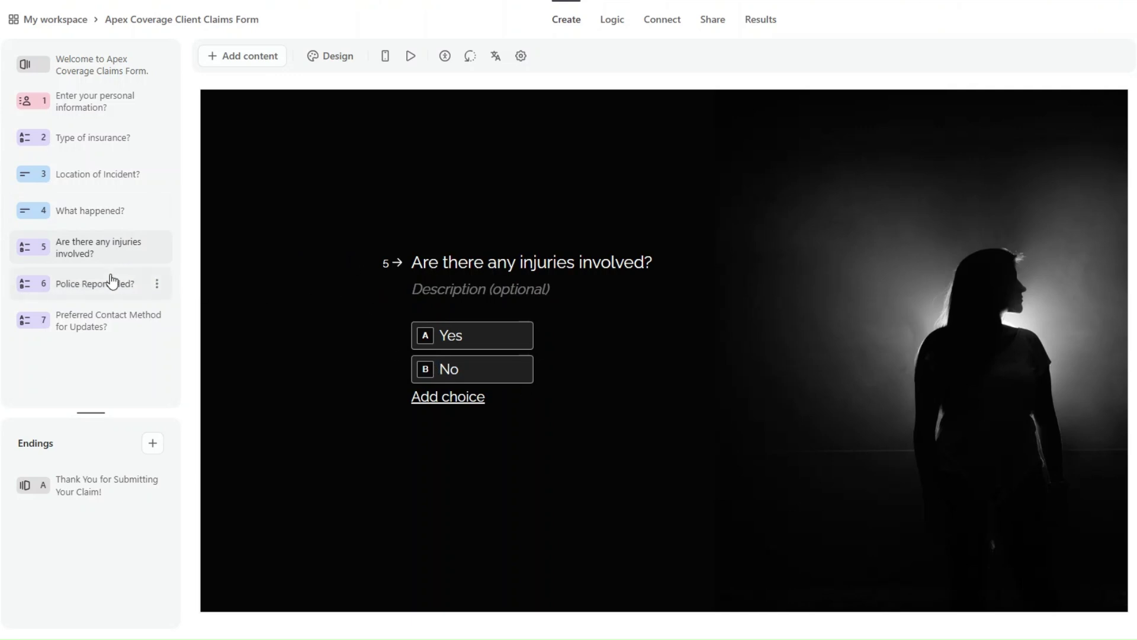
click(95, 284)
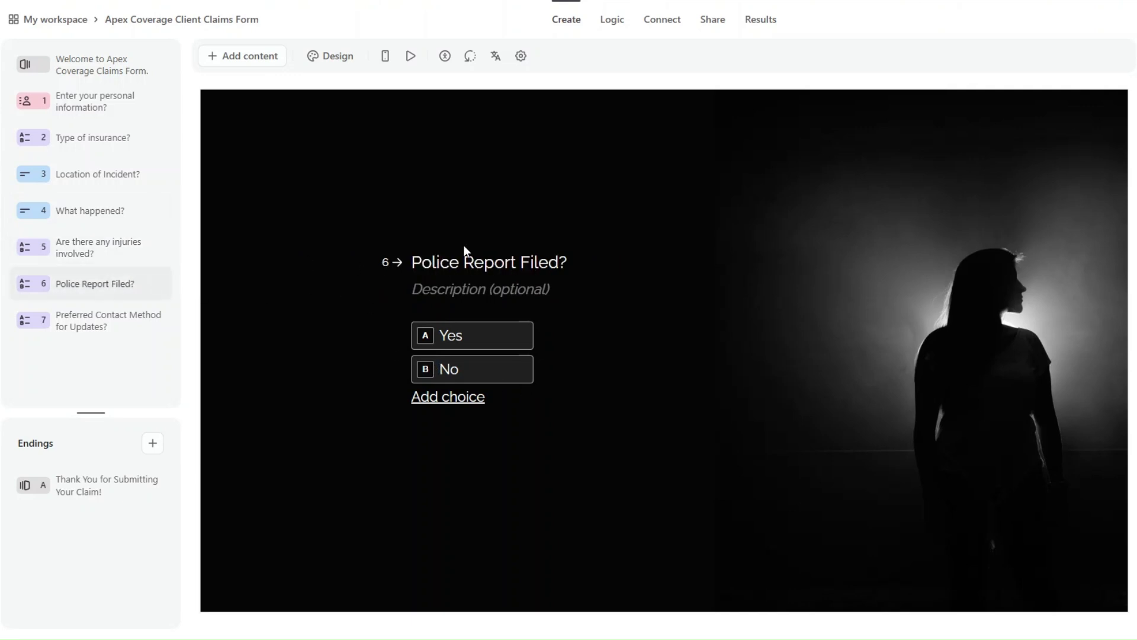
click(83, 327)
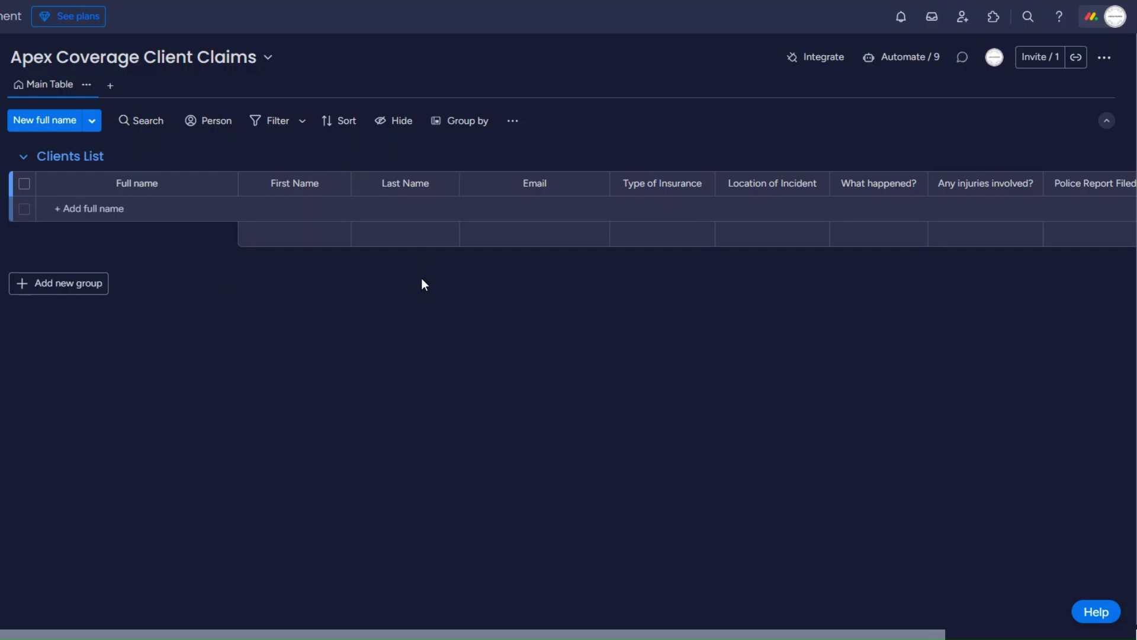
Scroll the claims board right and widen the What happened? column.
scroll(533, 386, right, 4)
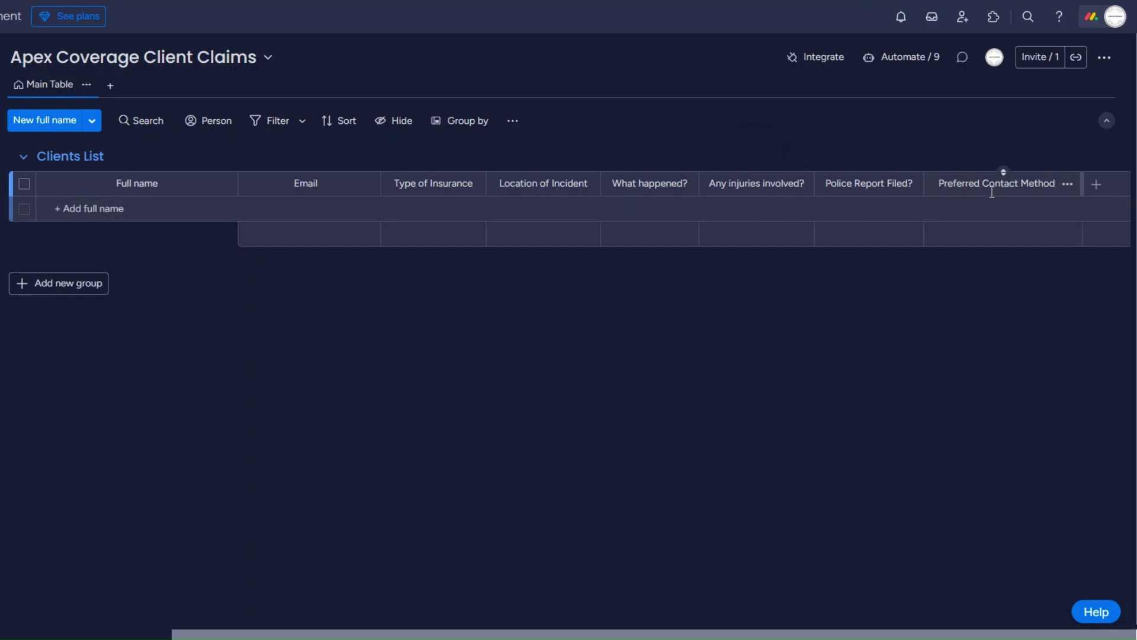
drag(699, 183, 767, 273)
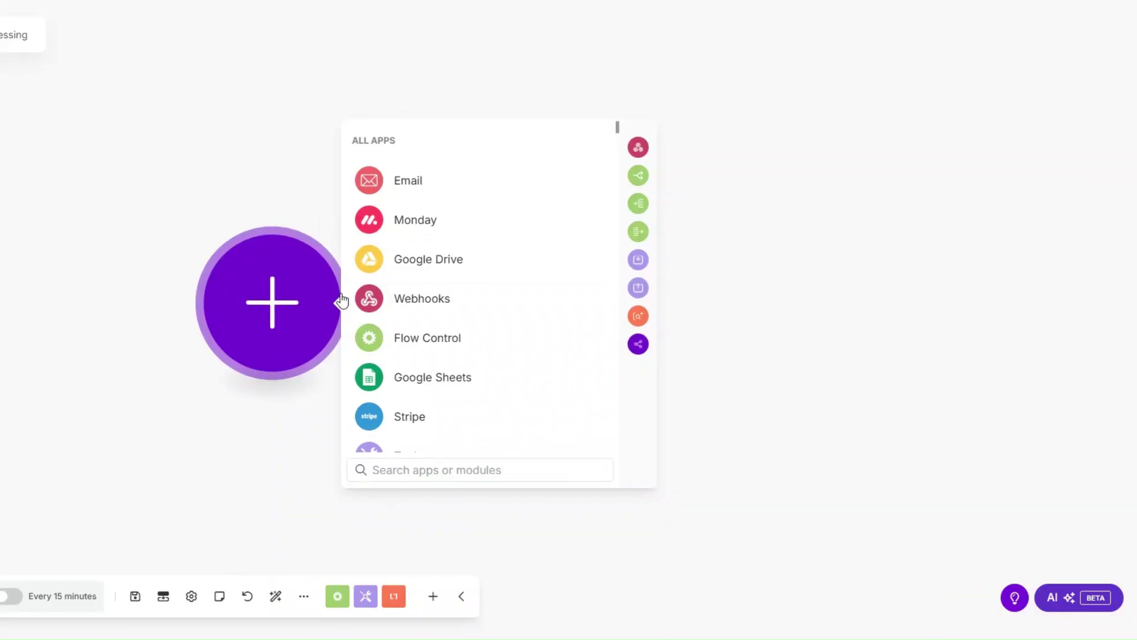
Add a Typeform Watch Responses trigger for the Apex Coverage Client Claims Form and save it.
scroll(413, 306, down, 2)
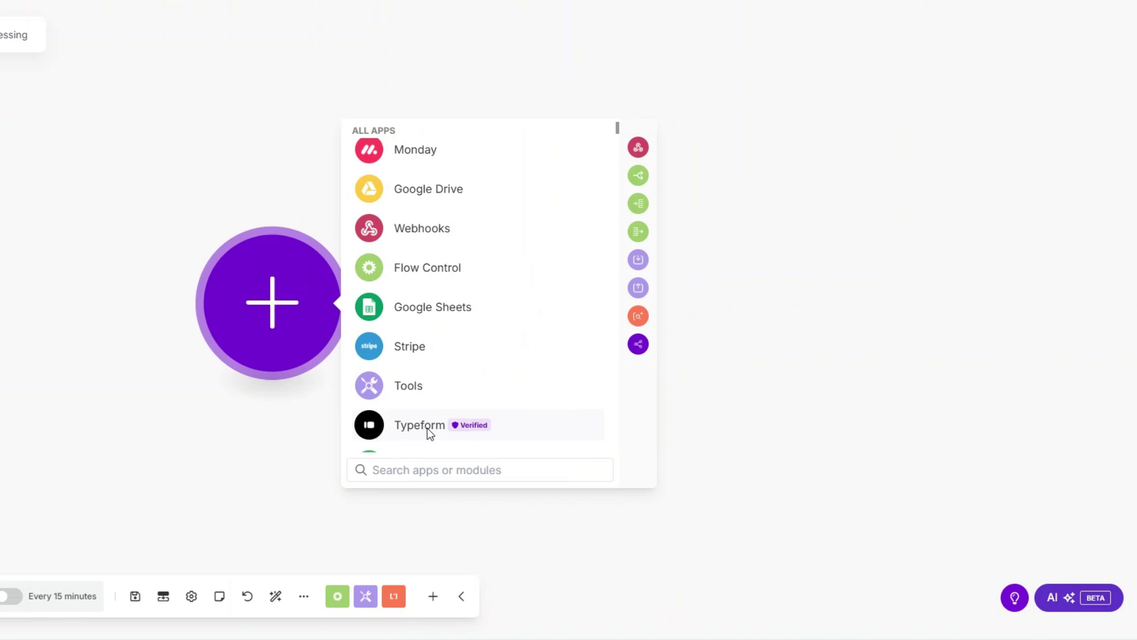
click(429, 427)
click(431, 319)
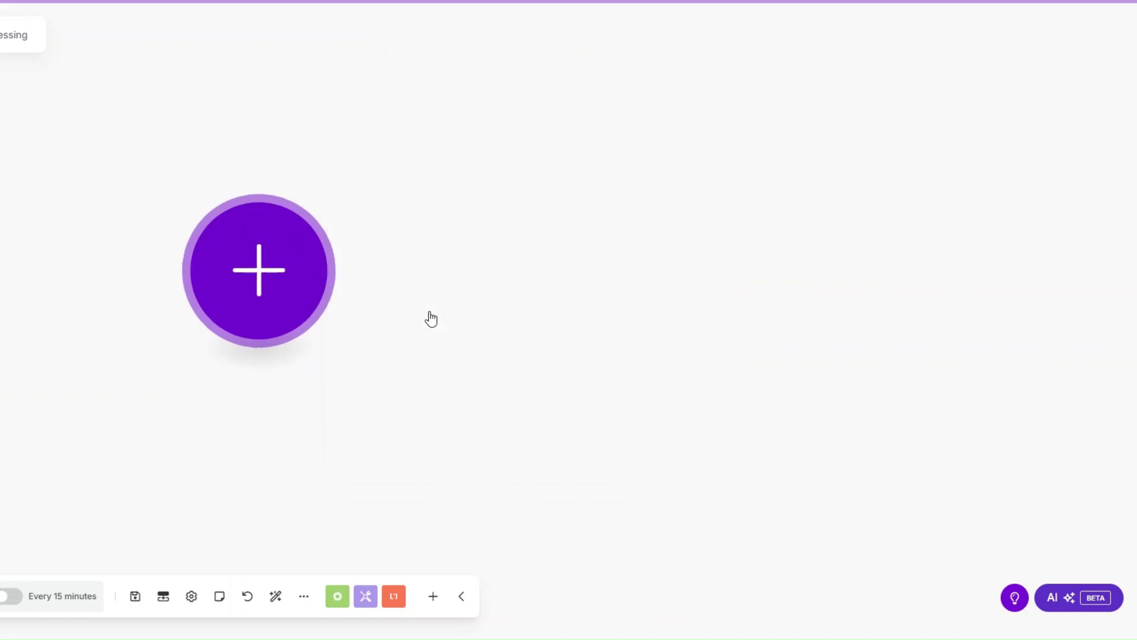
click(399, 290)
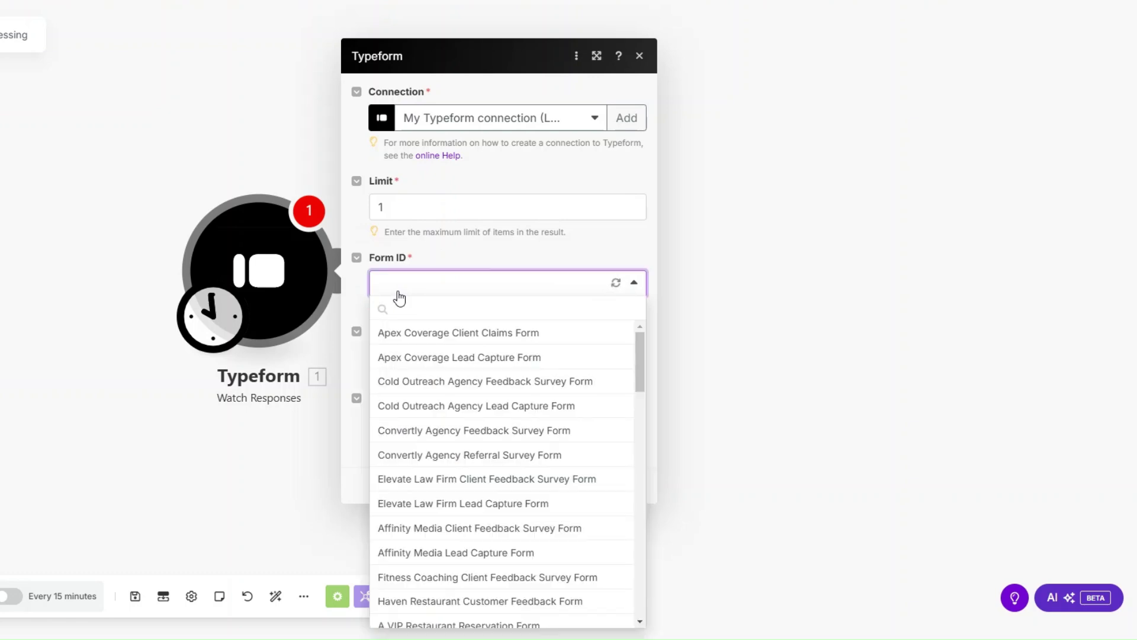
click(470, 333)
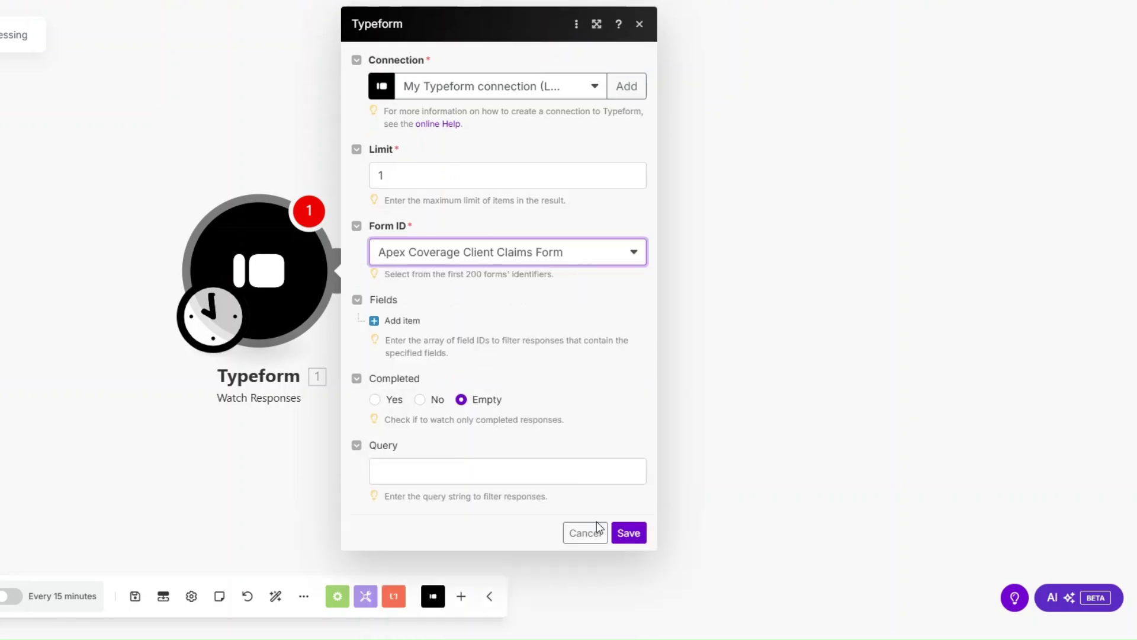
click(629, 533)
click(481, 329)
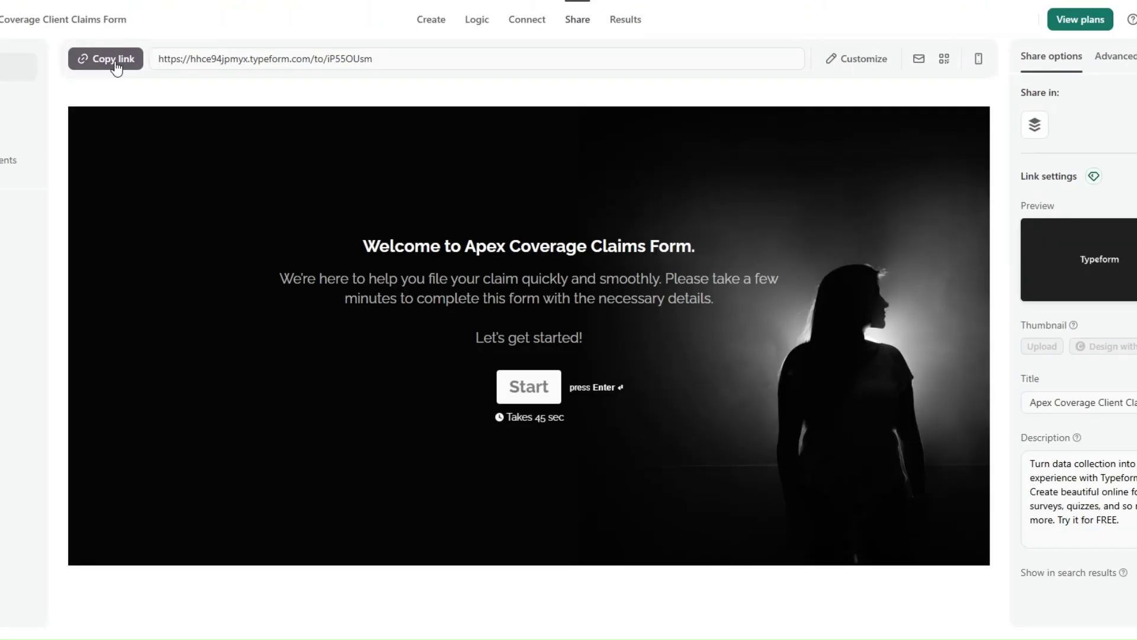
Fill the claims form with personal details, Home insurance, incident location and 'My burnt down'.
click(105, 58)
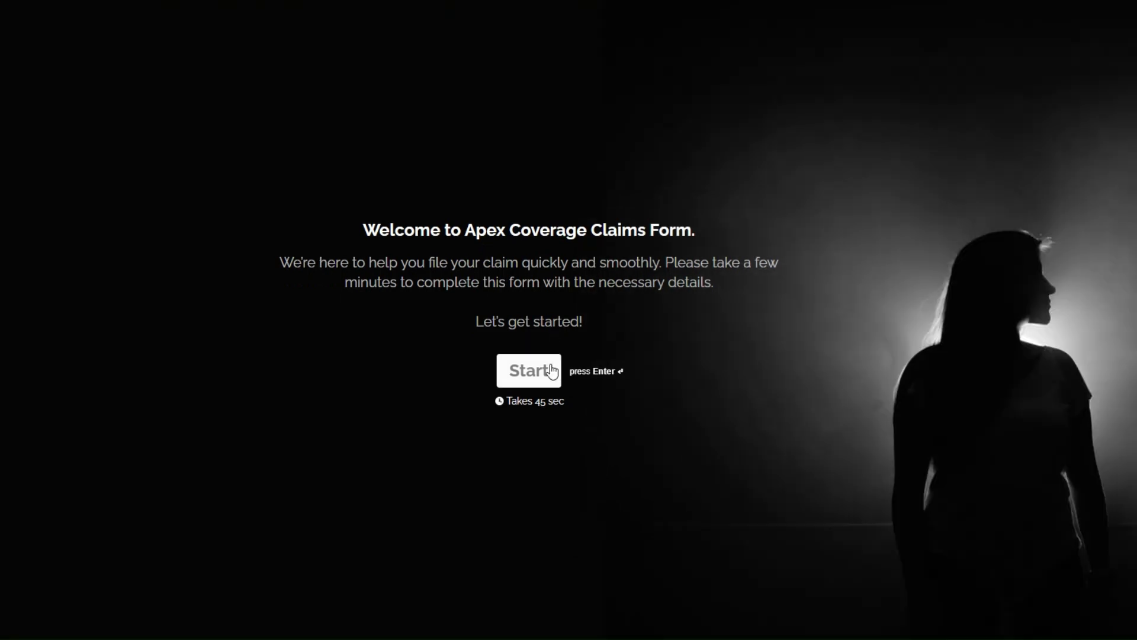
click(546, 382)
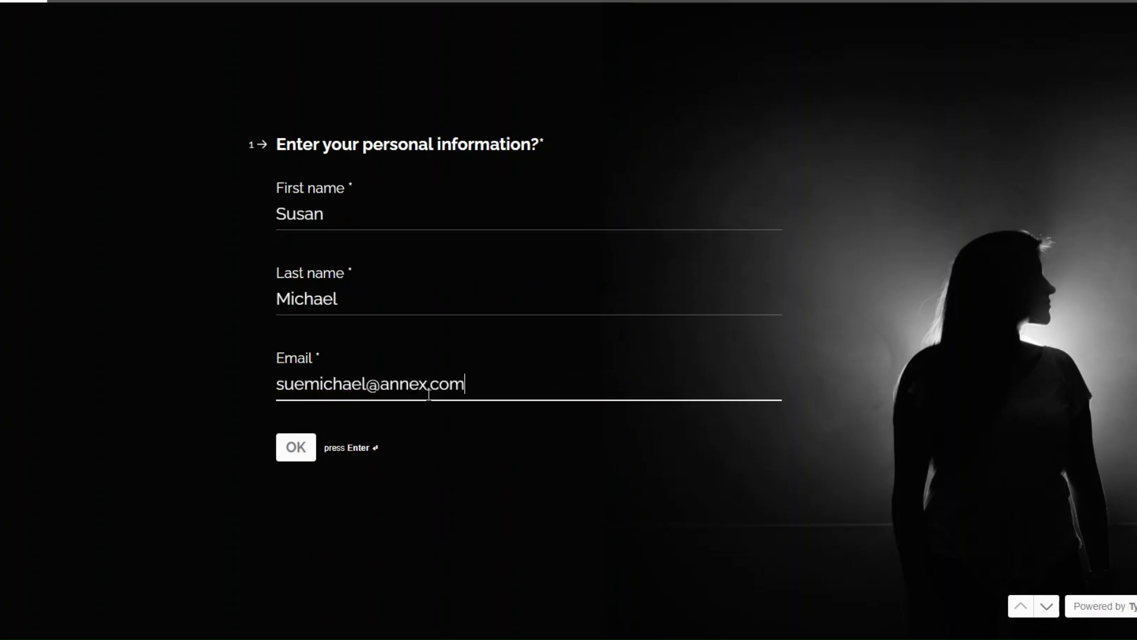
click(299, 445)
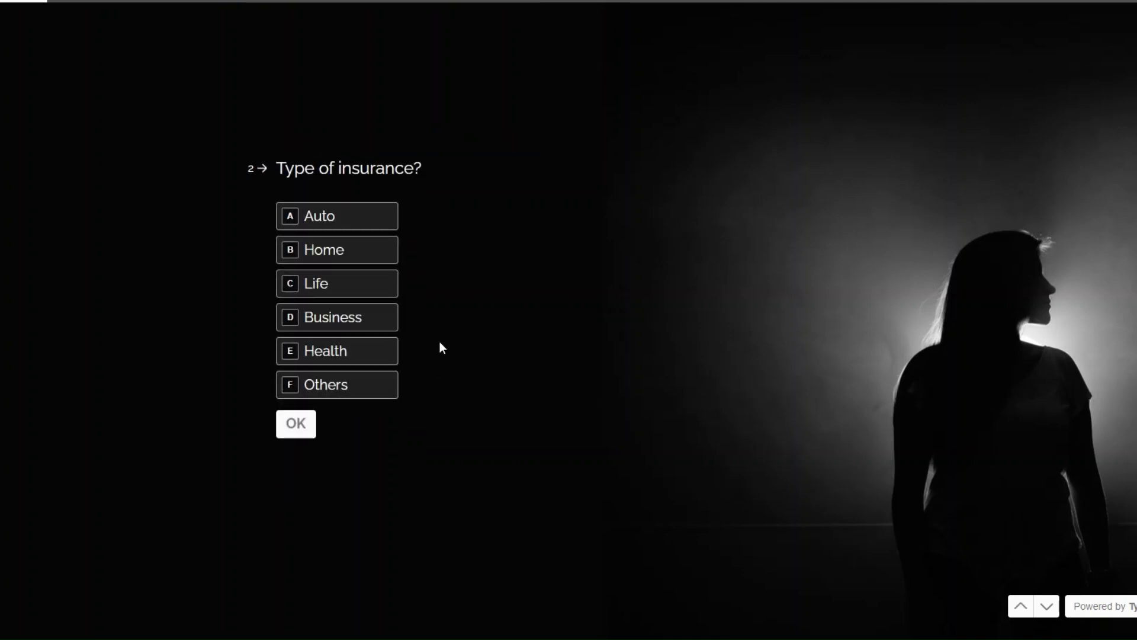
click(347, 257)
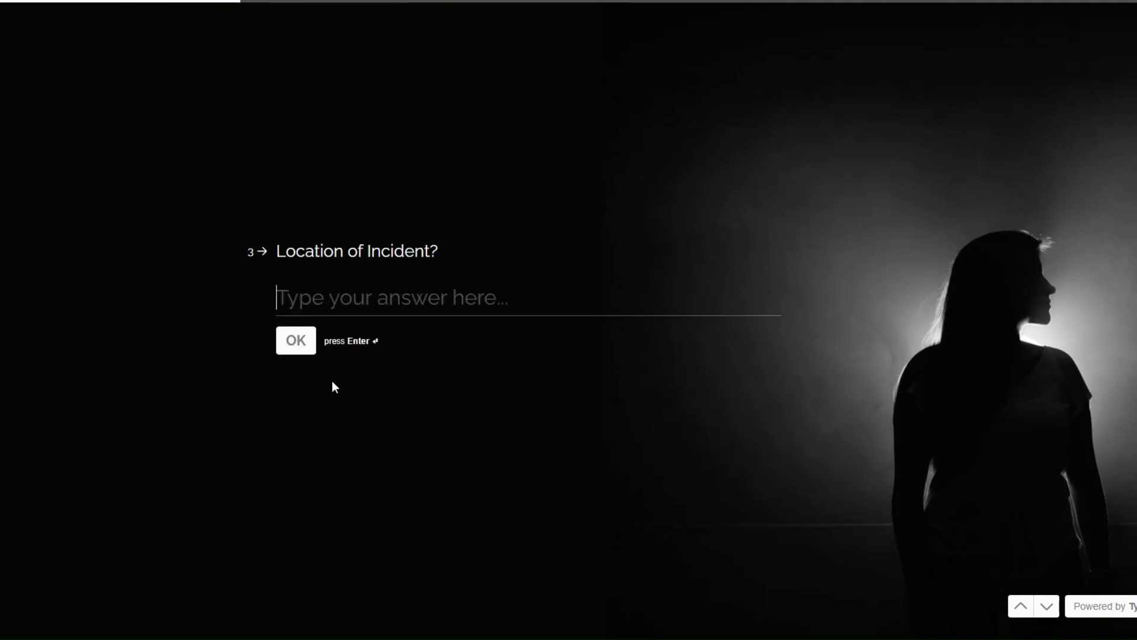
text(Home)
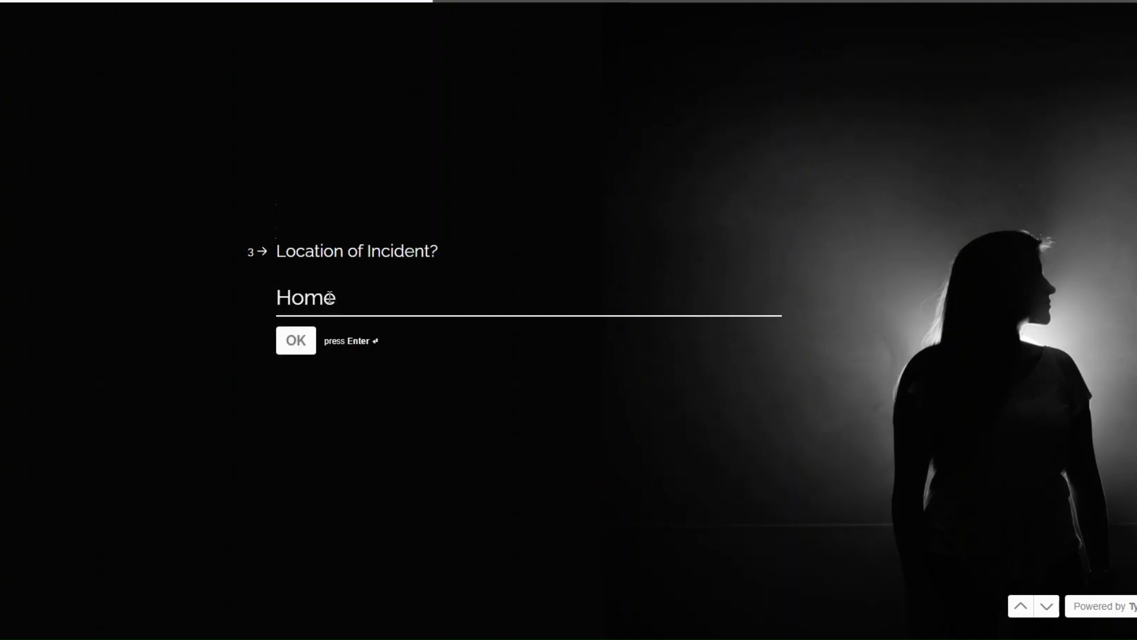
click(294, 346)
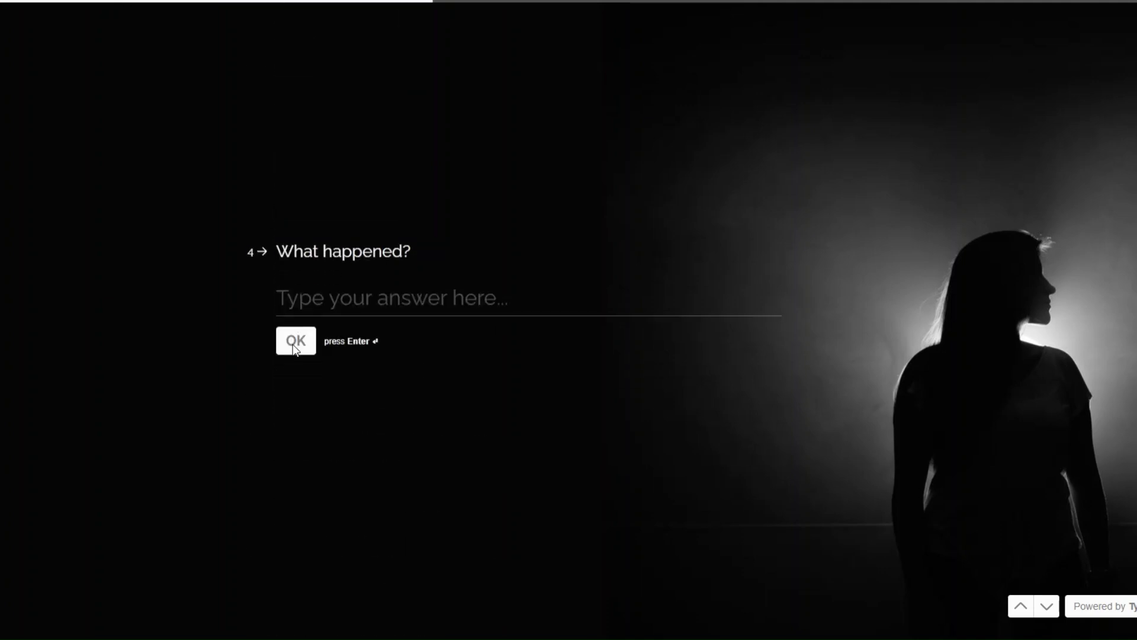
text(M)
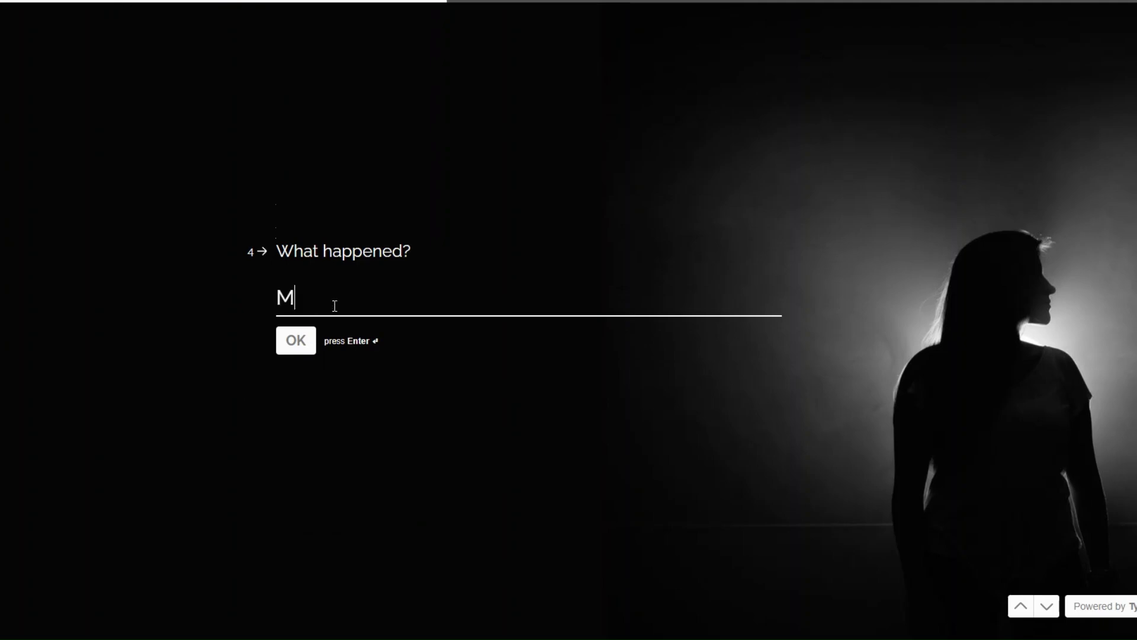
text(y bur)
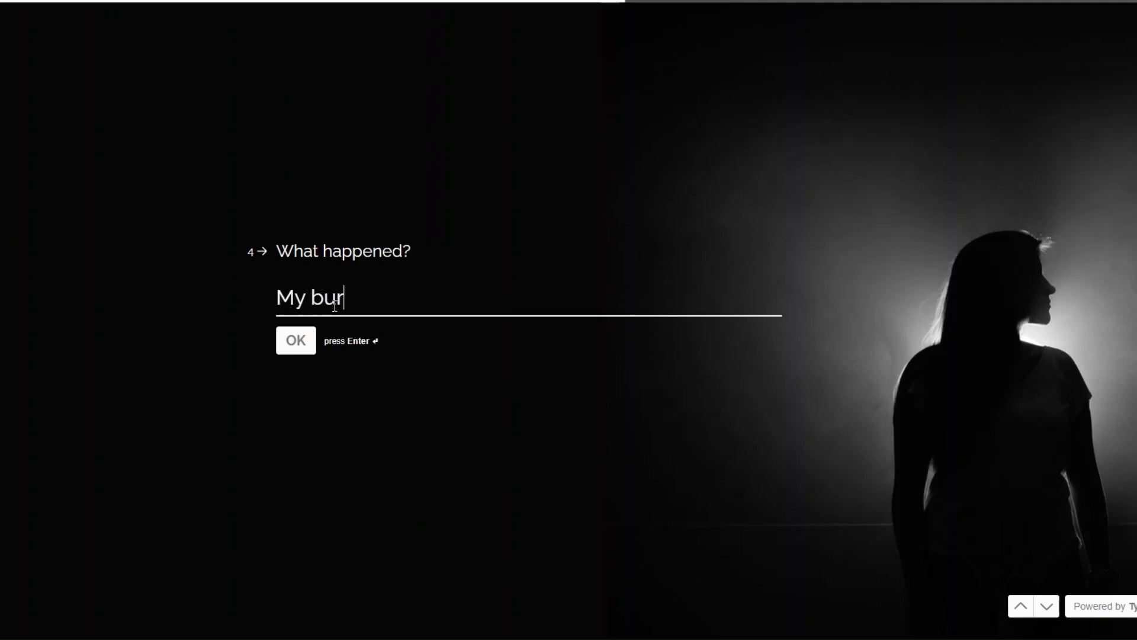
text(nt down)
click(318, 342)
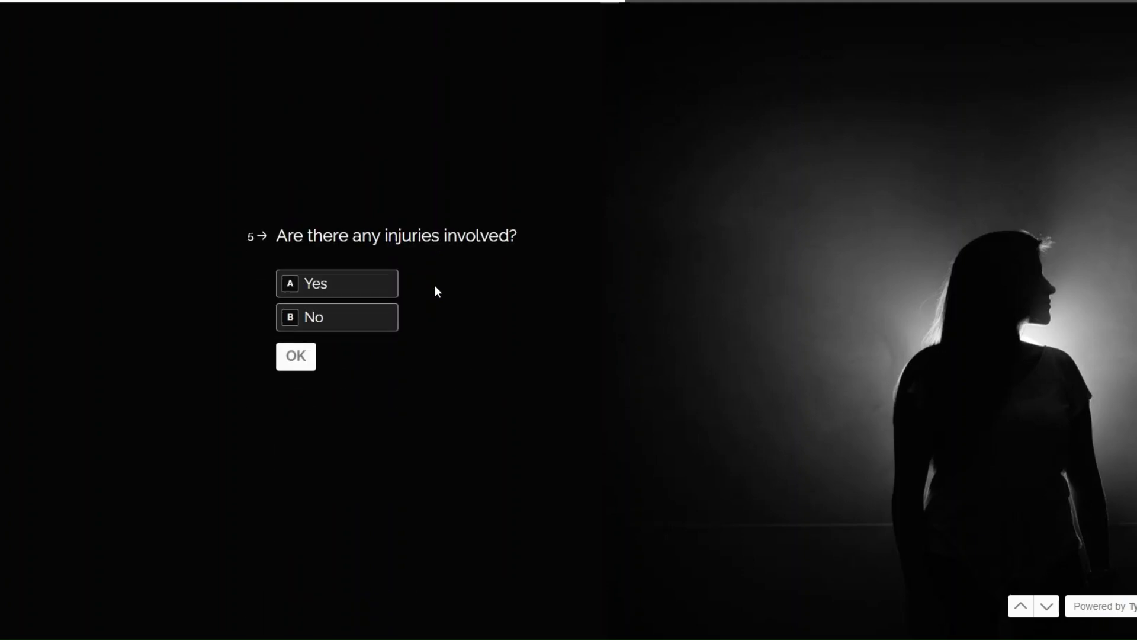
Answer No injuries, Yes police report, Phone contact, then run only the Typeform module.
click(357, 319)
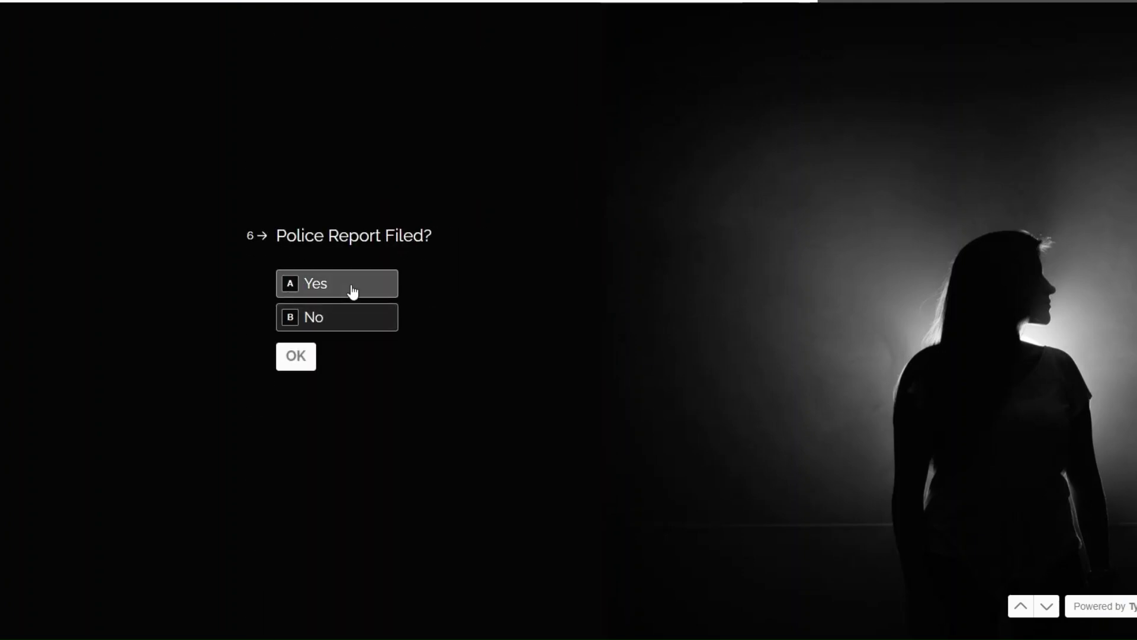
click(356, 289)
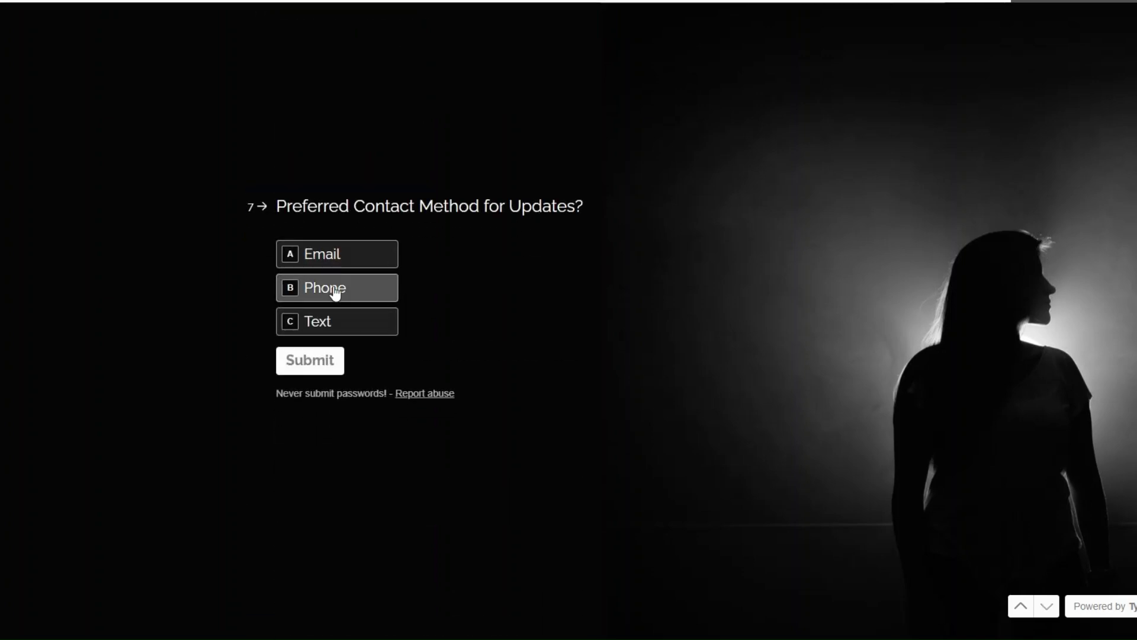
click(330, 292)
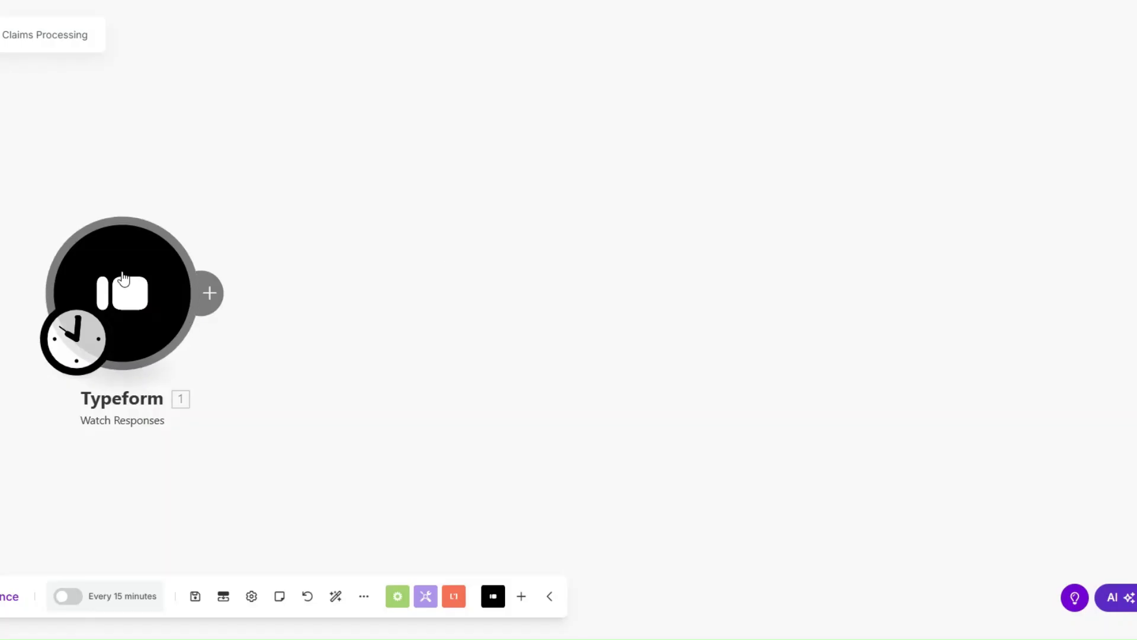
right_click(121, 279)
click(170, 311)
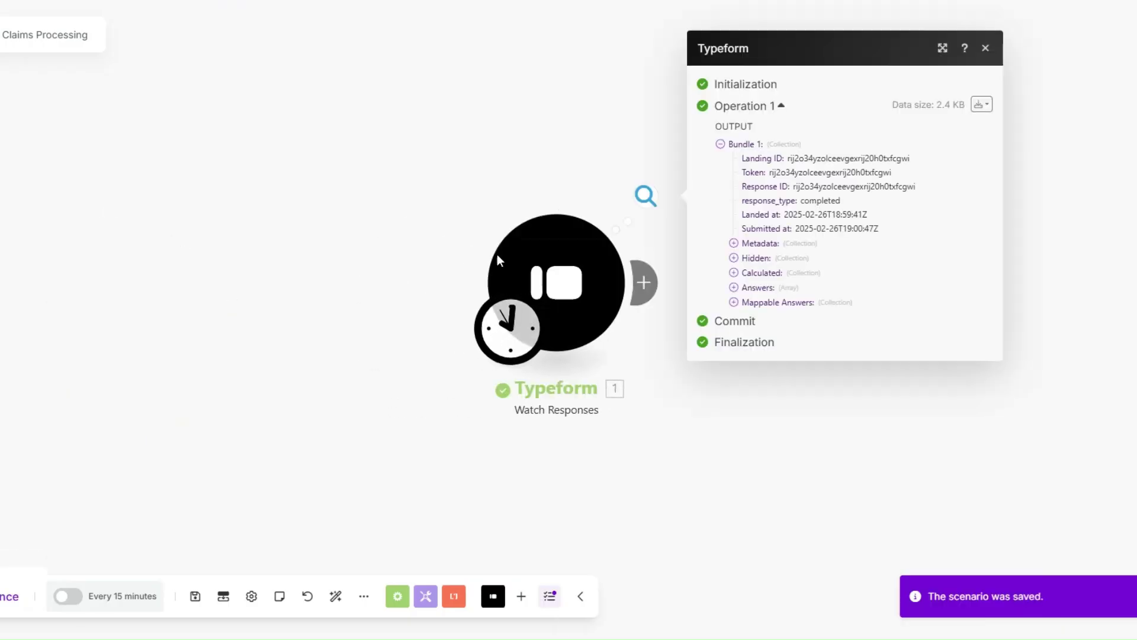
Review the trigger's mappable answers, then add a Tools Sleep step with a 3-second delay.
click(492, 304)
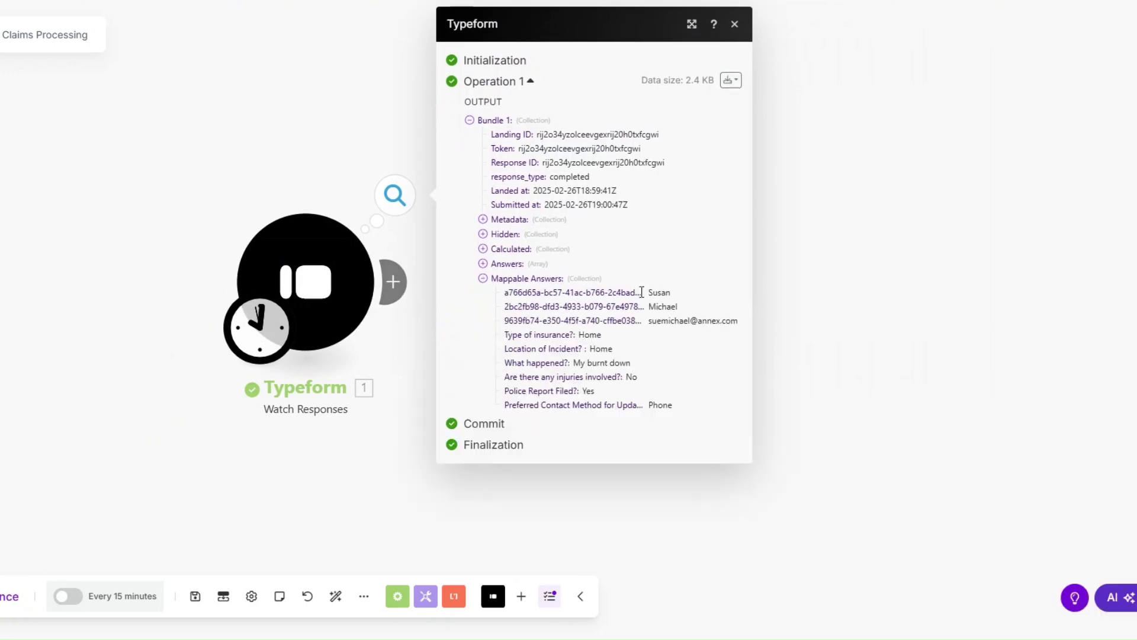
drag(646, 292, 594, 391)
click(365, 356)
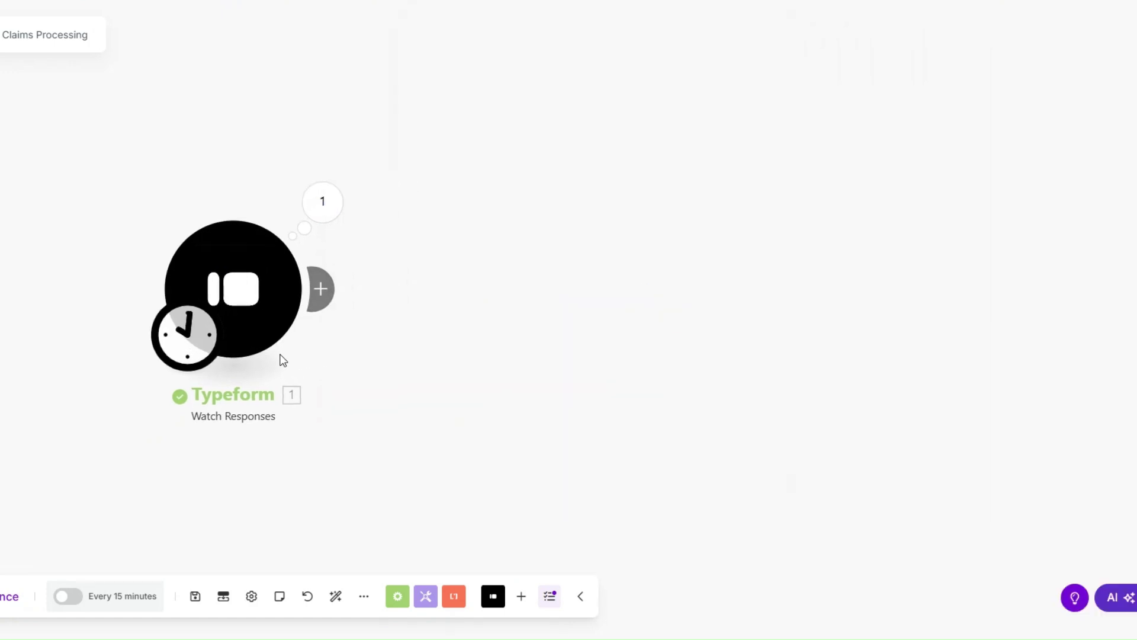
click(279, 290)
scroll(600, 290, down, 4)
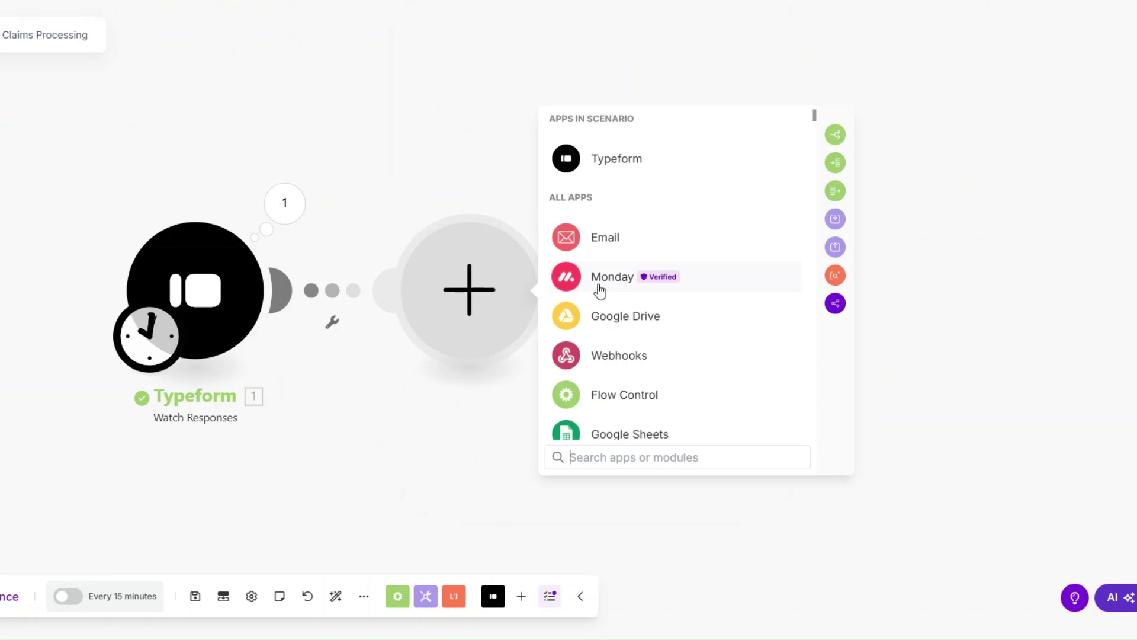
click(610, 318)
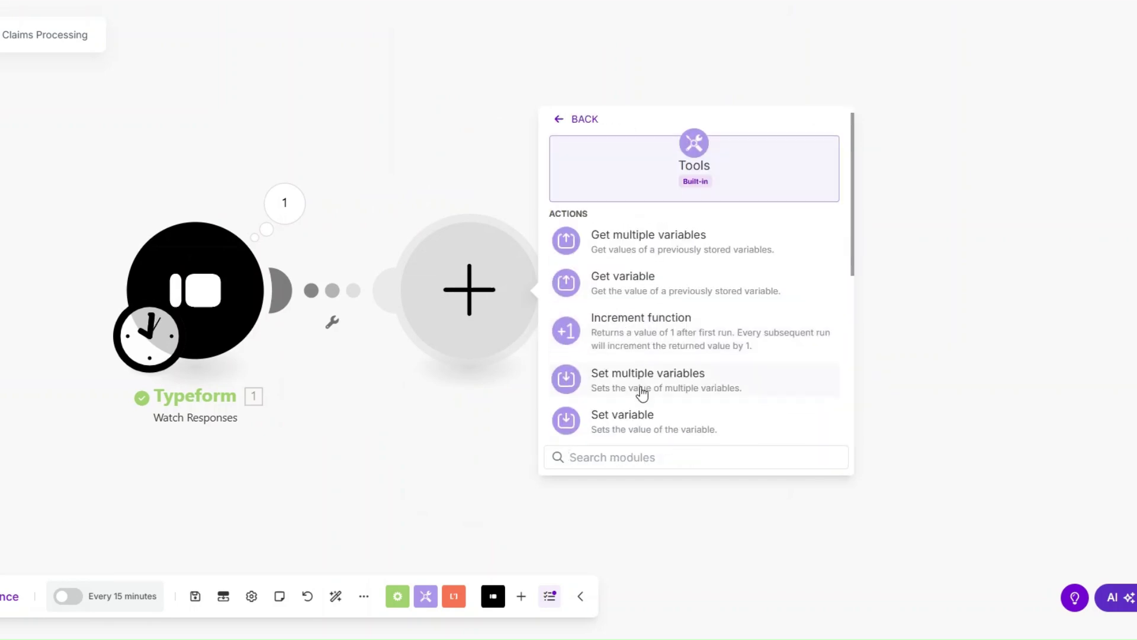
scroll(637, 367, down, 1)
click(625, 322)
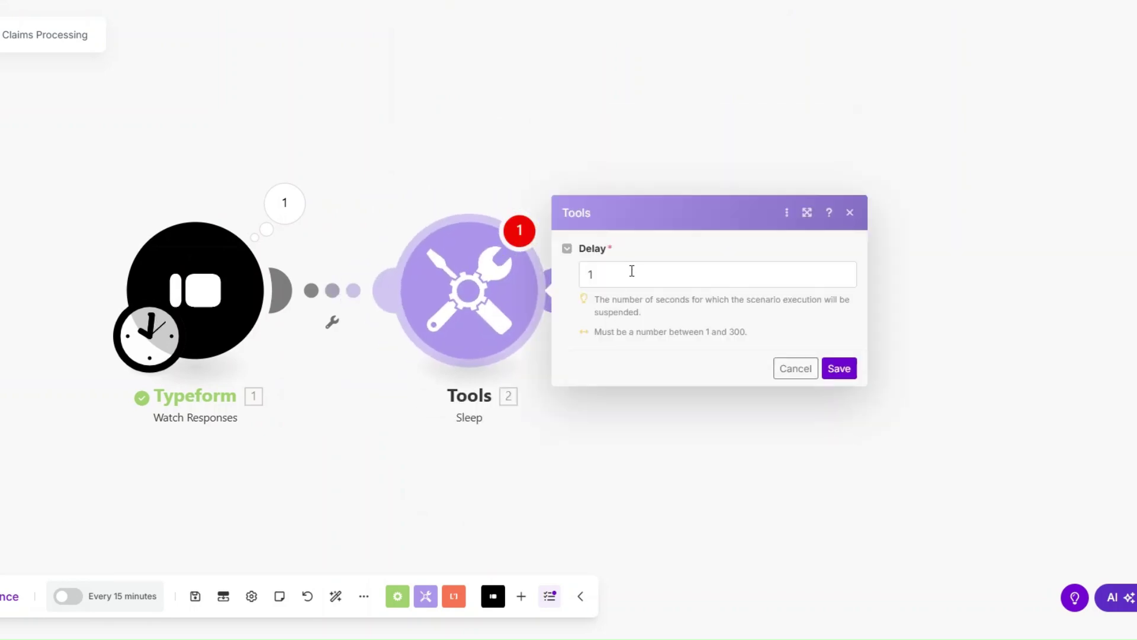
drag(630, 270, 574, 276)
text(3)
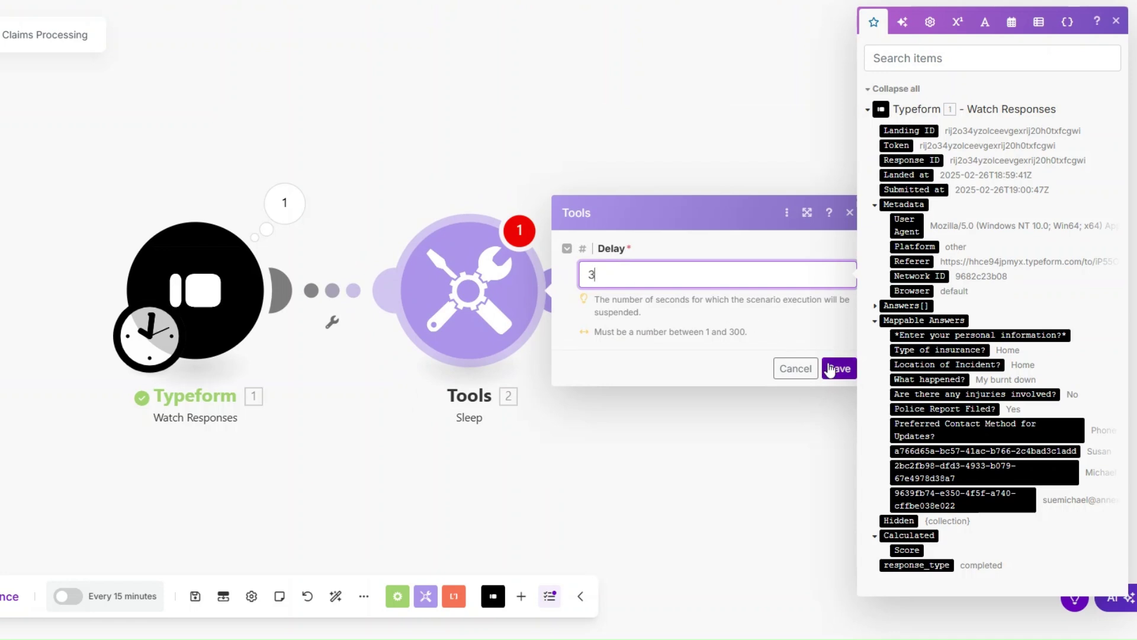
click(838, 369)
Add a Monday Create an Item module with first and last name mapped as Item Name.
scroll(310, 330, down, 2)
drag(350, 366, 268, 336)
click(357, 297)
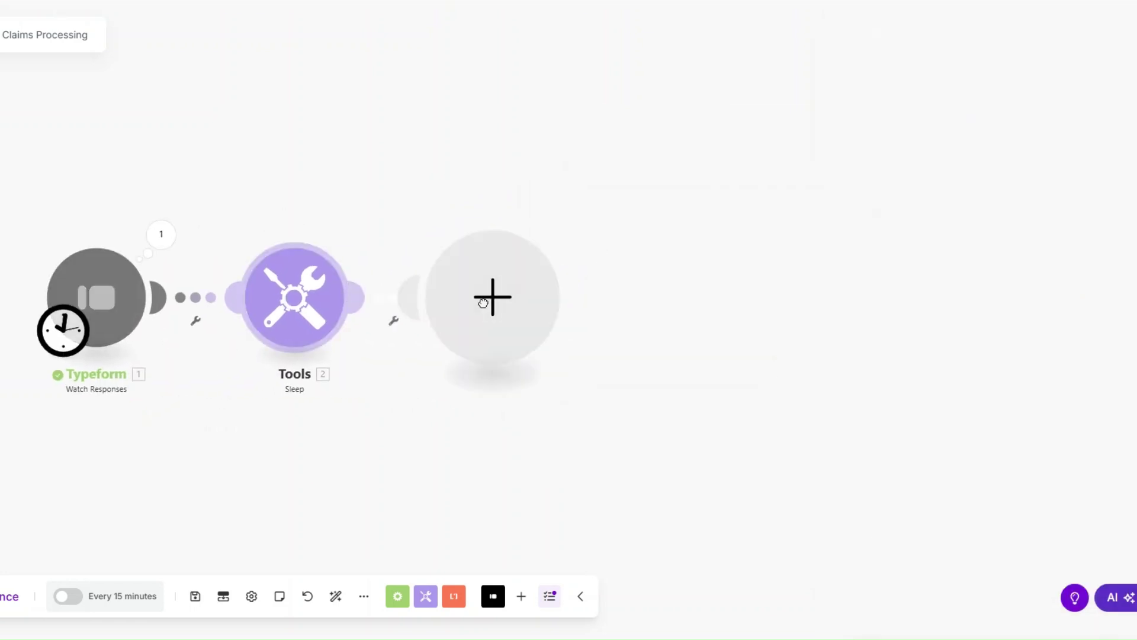
scroll(592, 285, down, 1)
click(616, 239)
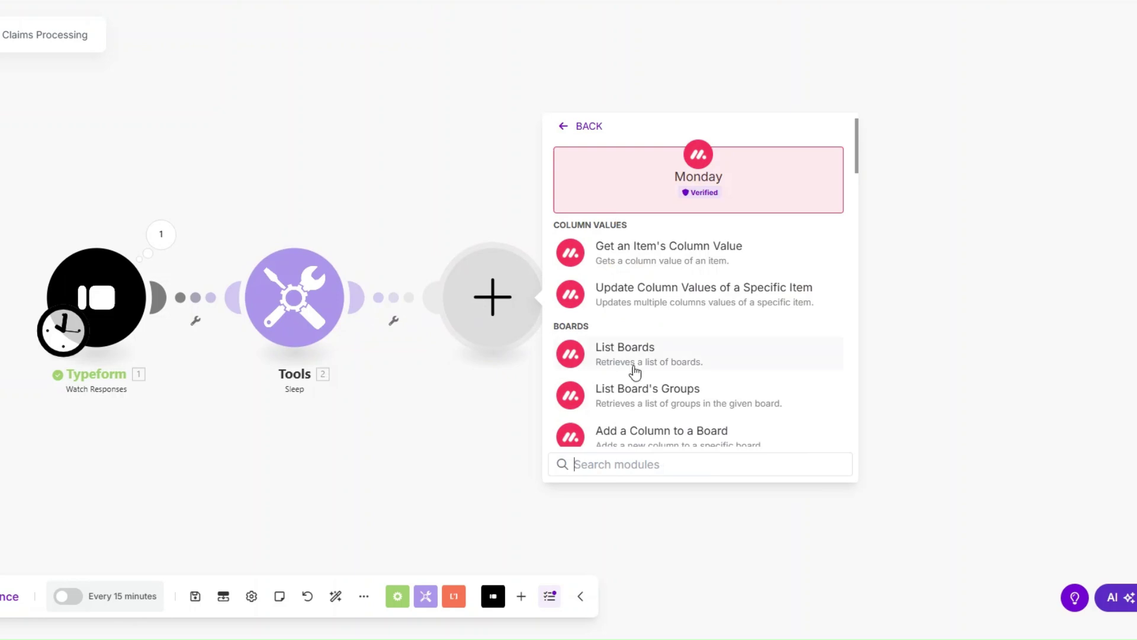
text(create)
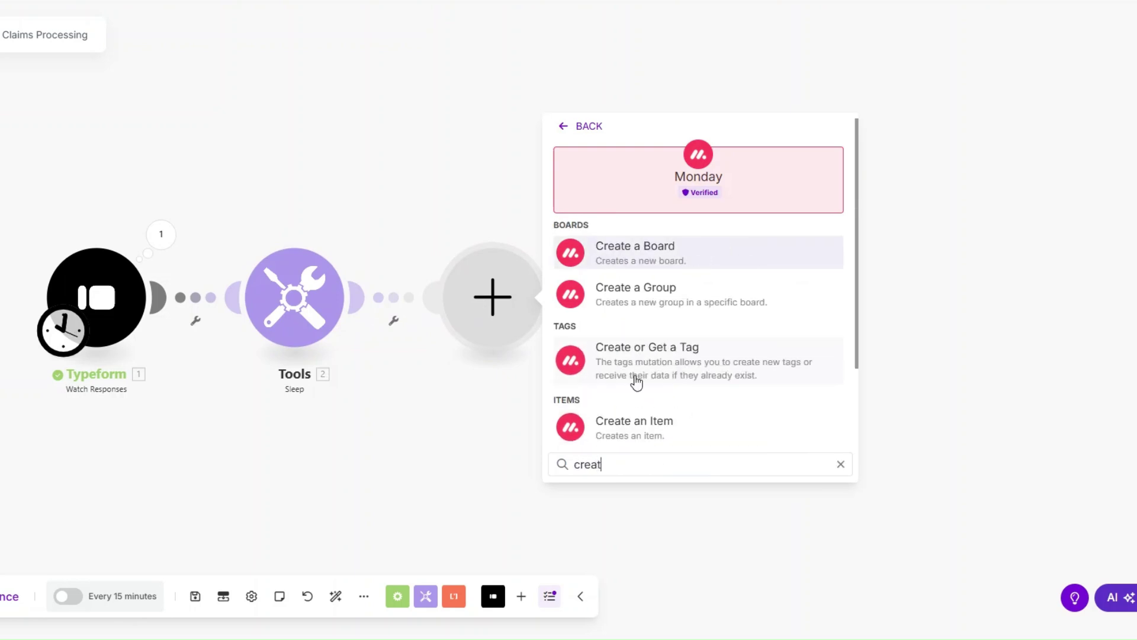
click(647, 421)
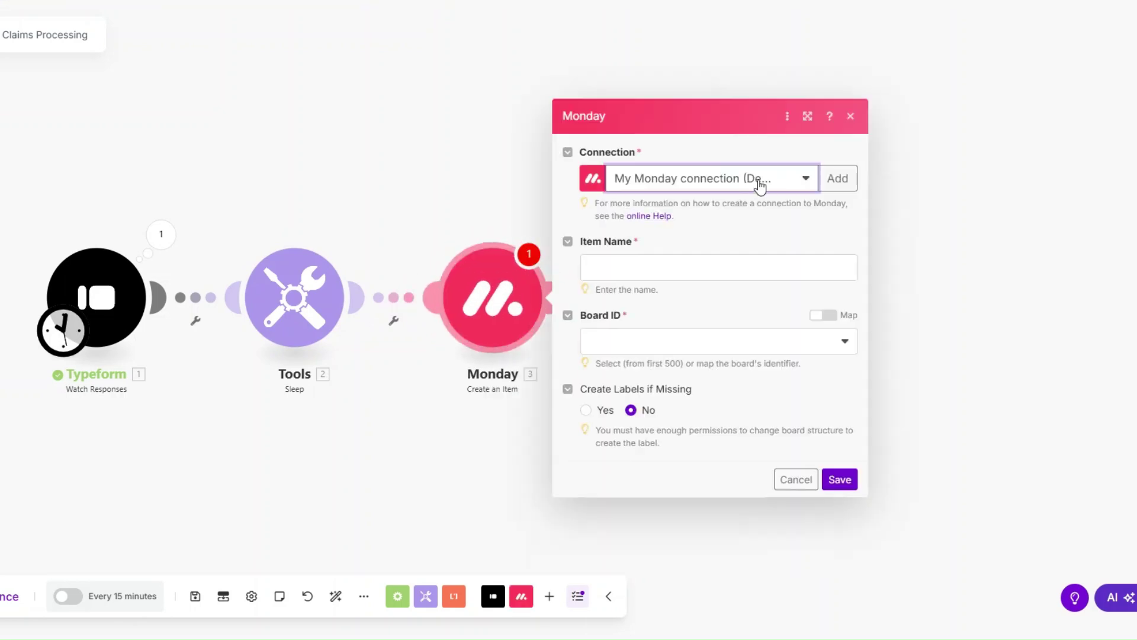
click(665, 271)
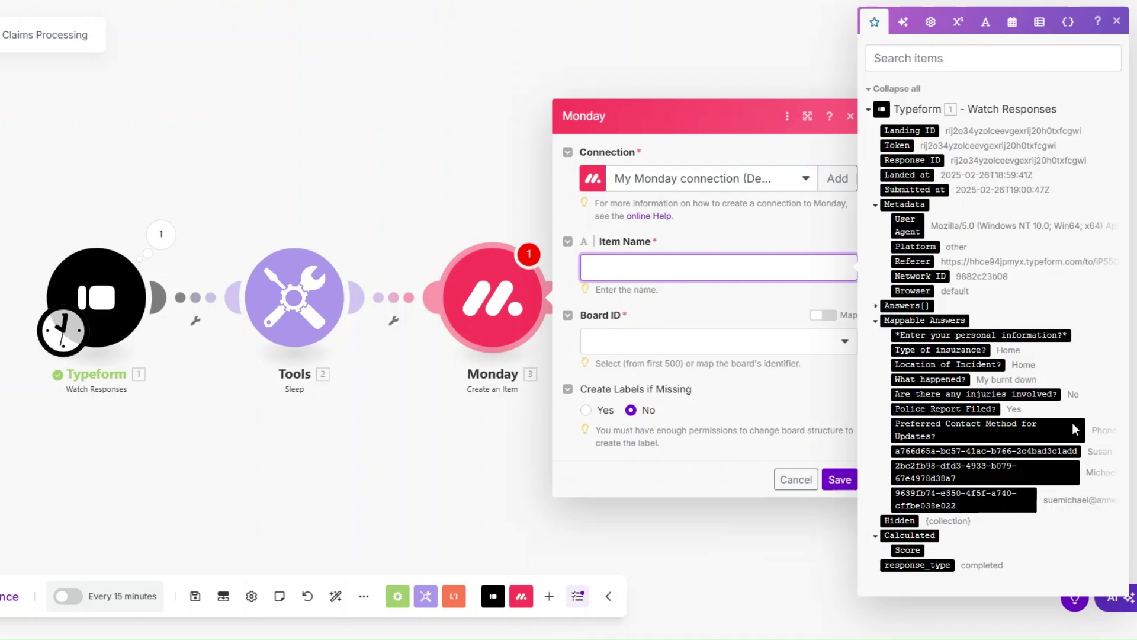
click(954, 451)
click(955, 471)
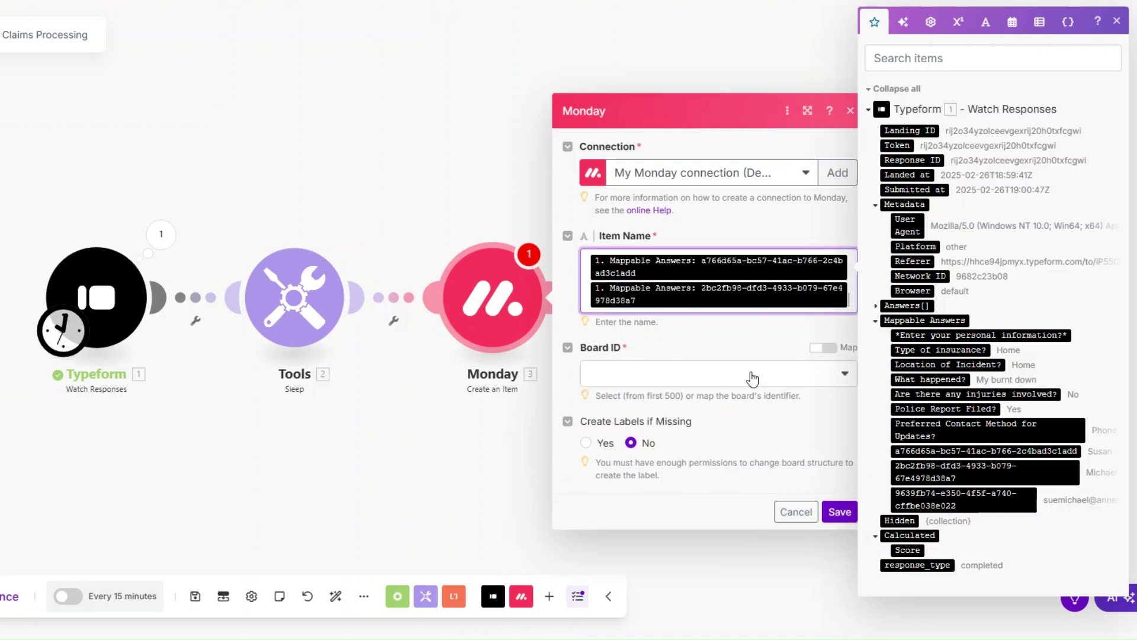
Target the Apex Coverage Client Claims board and its Clients List group.
click(682, 369)
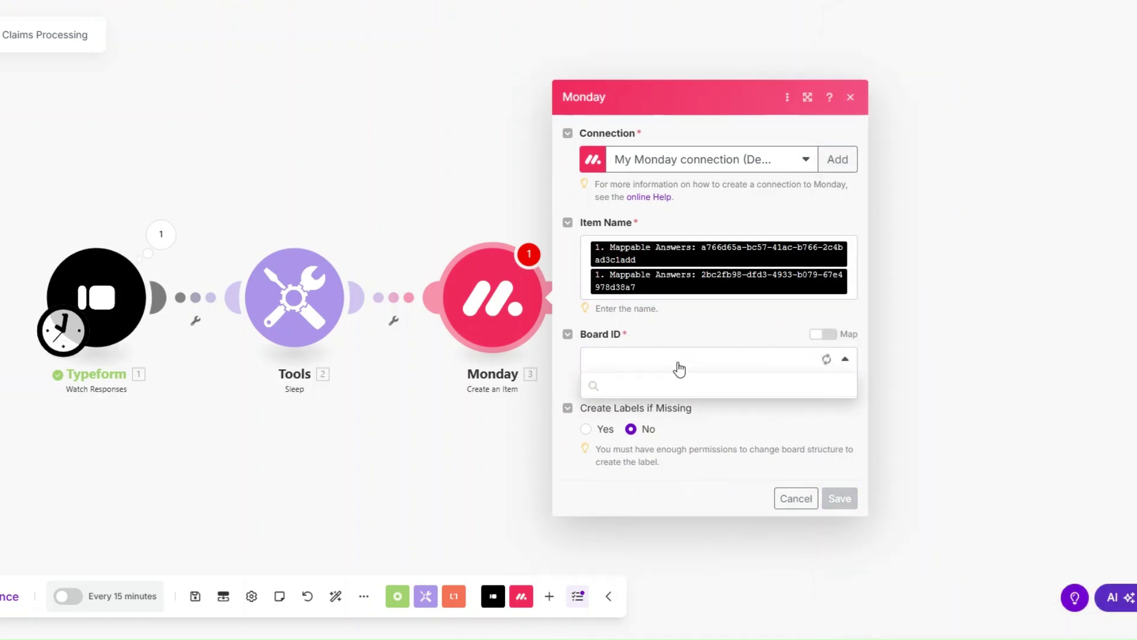
click(700, 433)
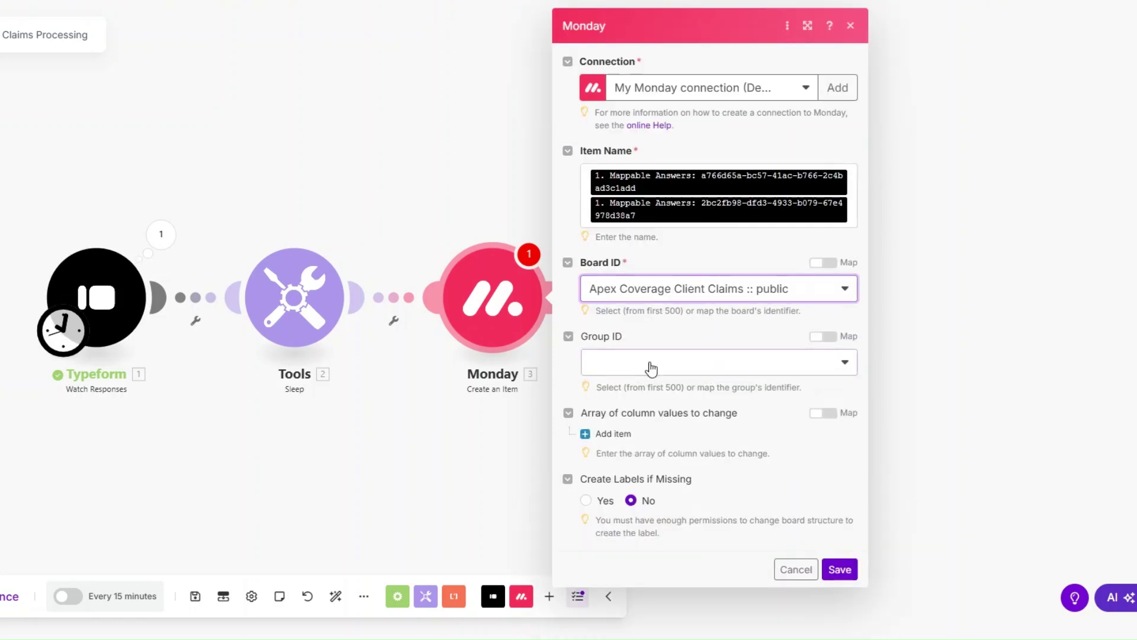
click(652, 366)
click(656, 417)
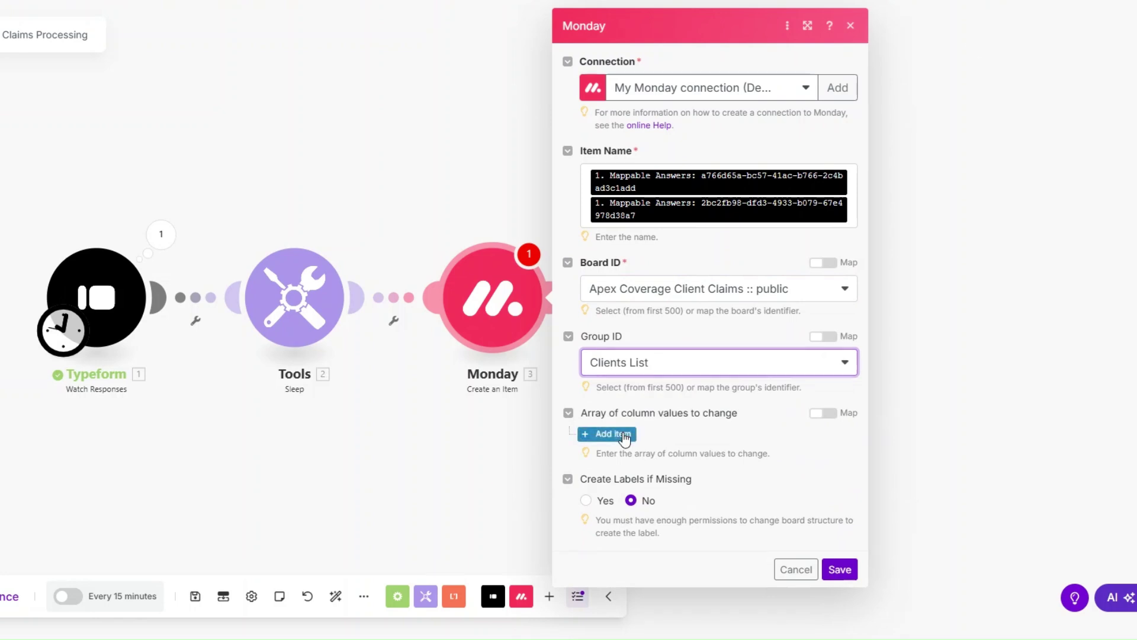
Map the injuries answer into the Any injuries involved? column.
click(599, 433)
scroll(663, 318, up, 1)
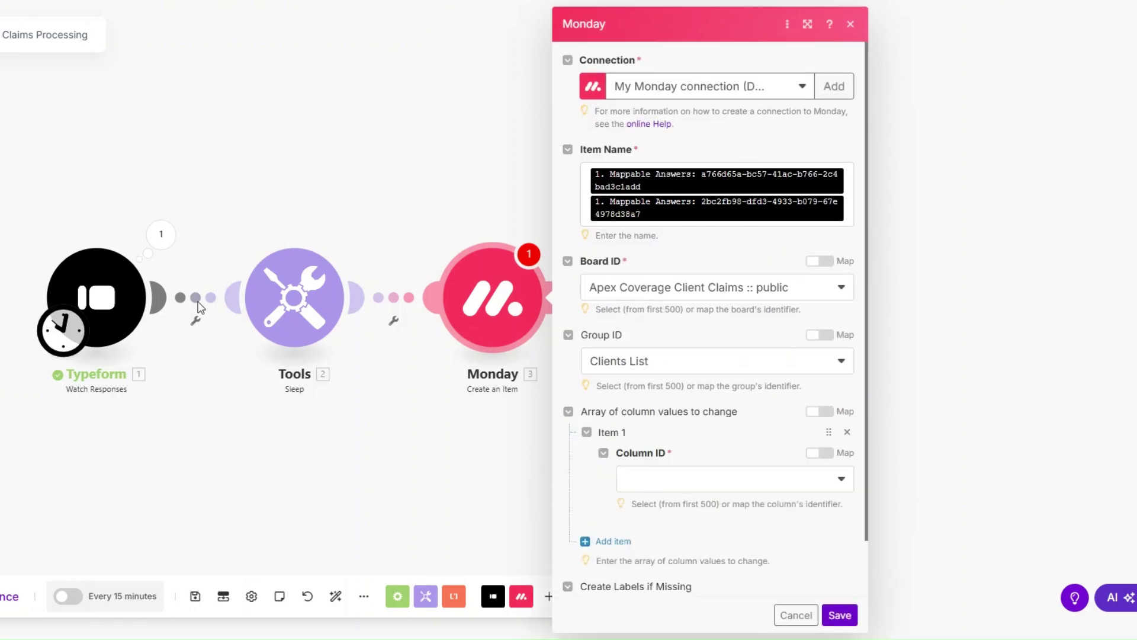
click(648, 477)
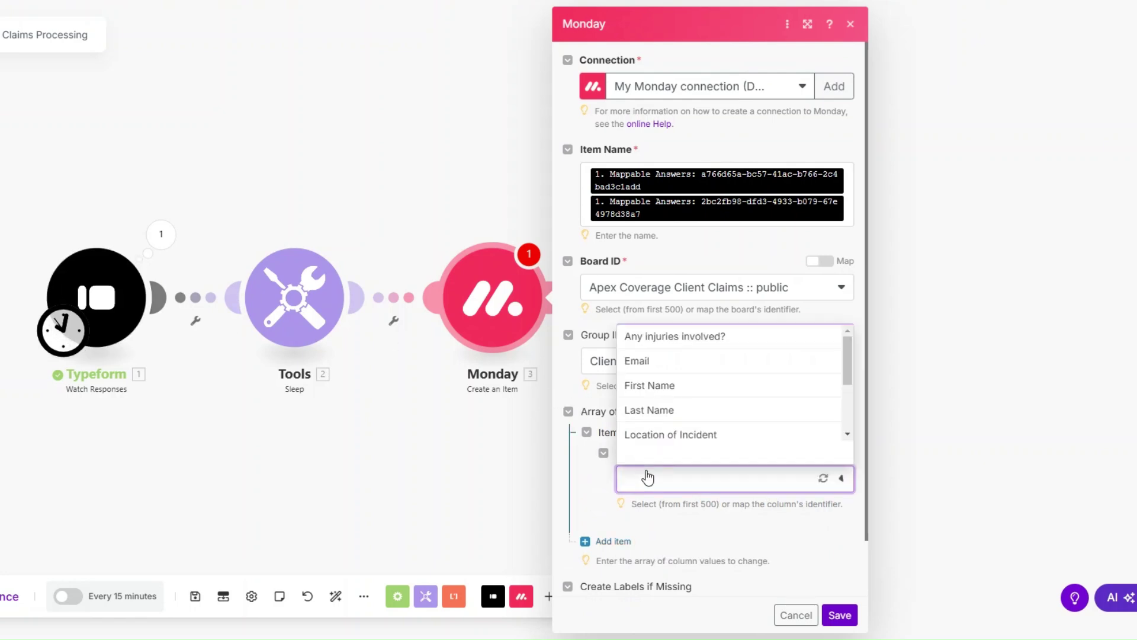
click(650, 336)
scroll(658, 342, down, 2)
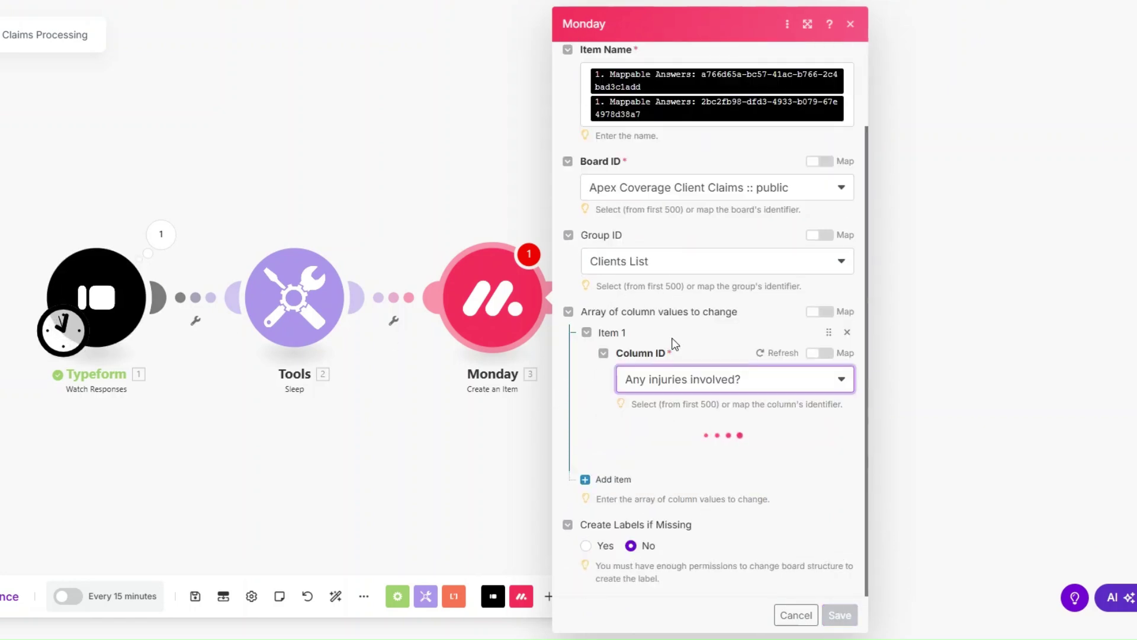
click(691, 465)
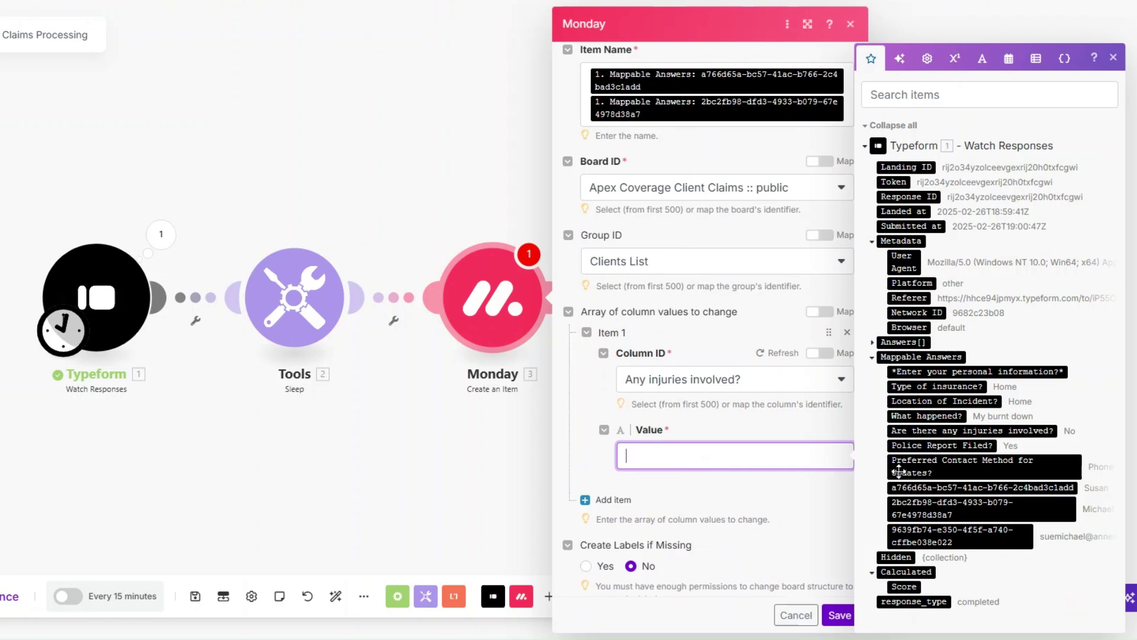
click(917, 431)
Map the email answer into the Email column and its Text value.
click(610, 511)
scroll(670, 404, down, 2)
click(686, 421)
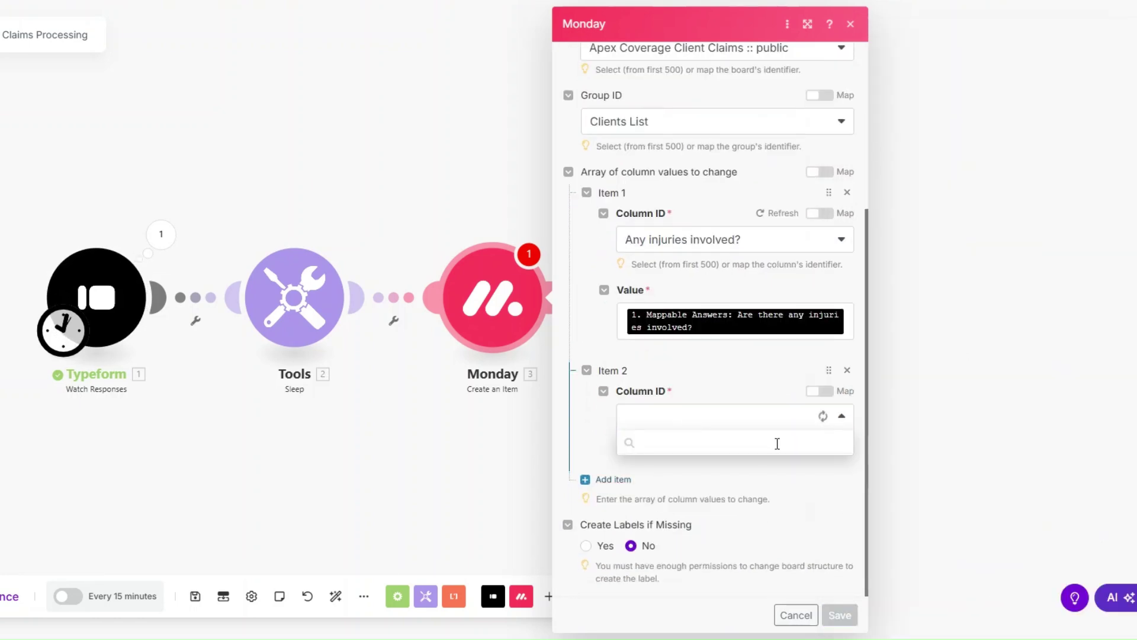
click(768, 465)
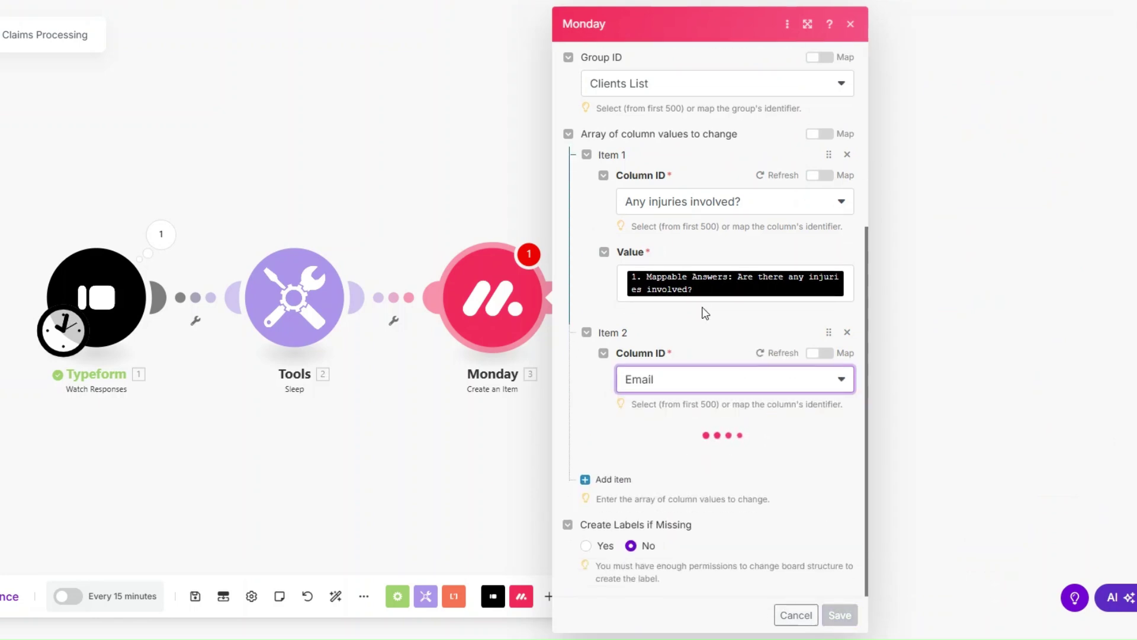
click(705, 475)
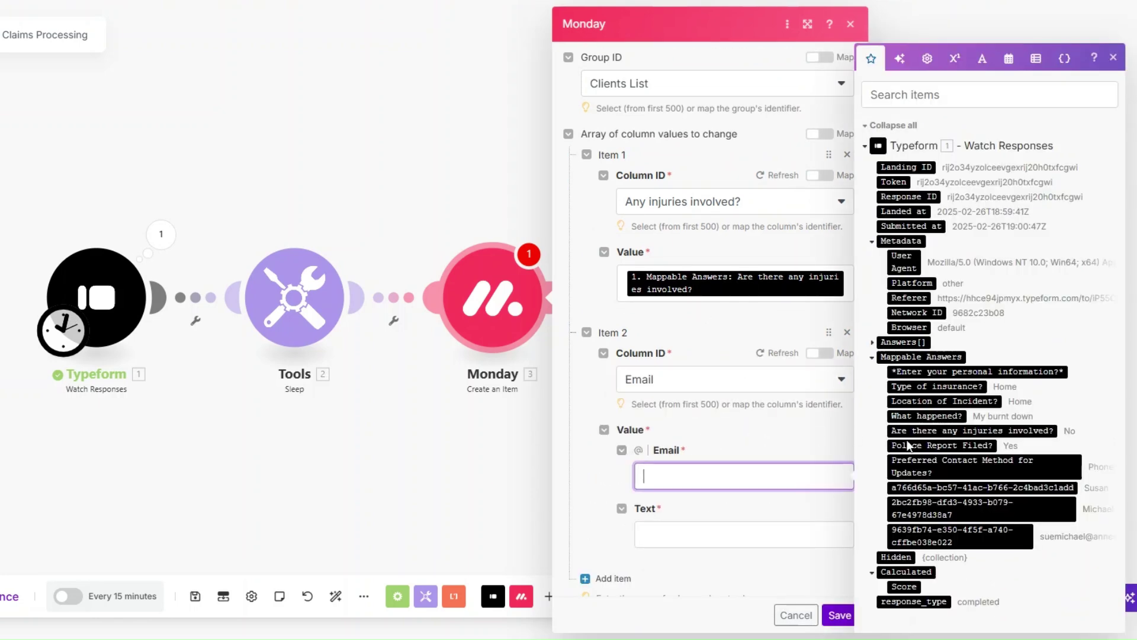
click(967, 538)
click(738, 540)
Add a First Name column value mapped to the first-name answer.
click(966, 538)
scroll(632, 289, down, 2)
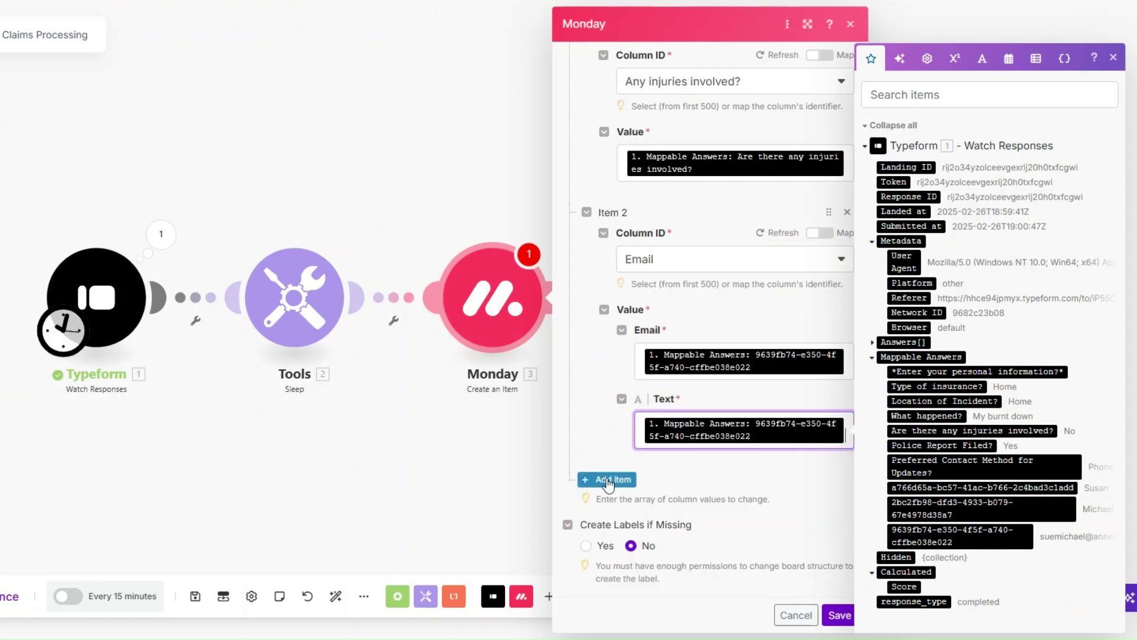
click(609, 479)
scroll(662, 356, down, 2)
click(695, 409)
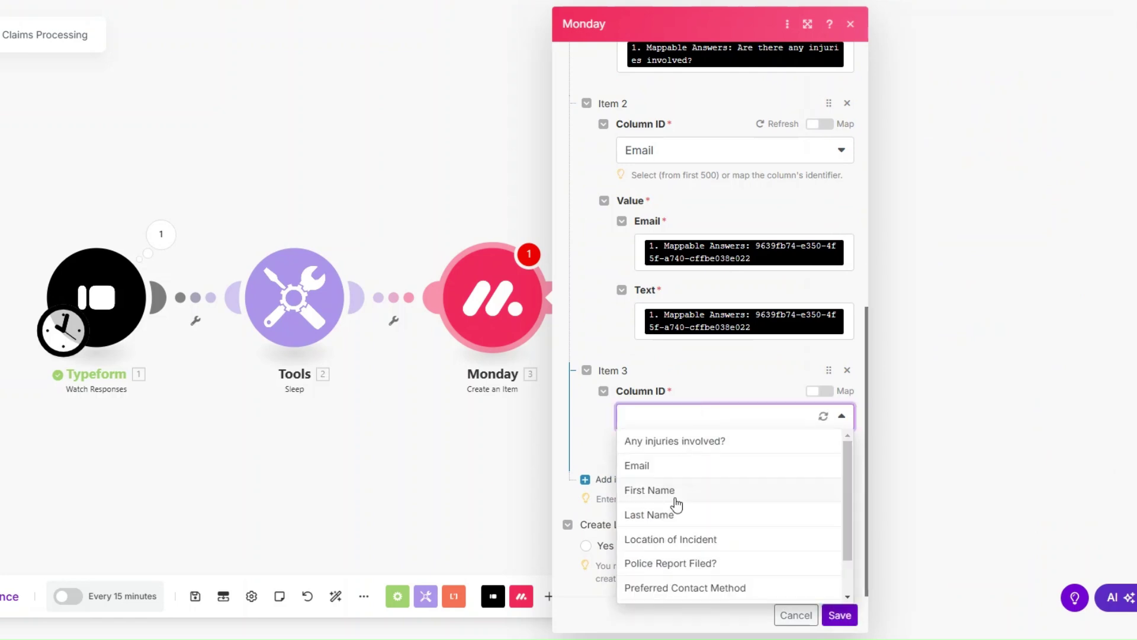
click(673, 503)
click(711, 460)
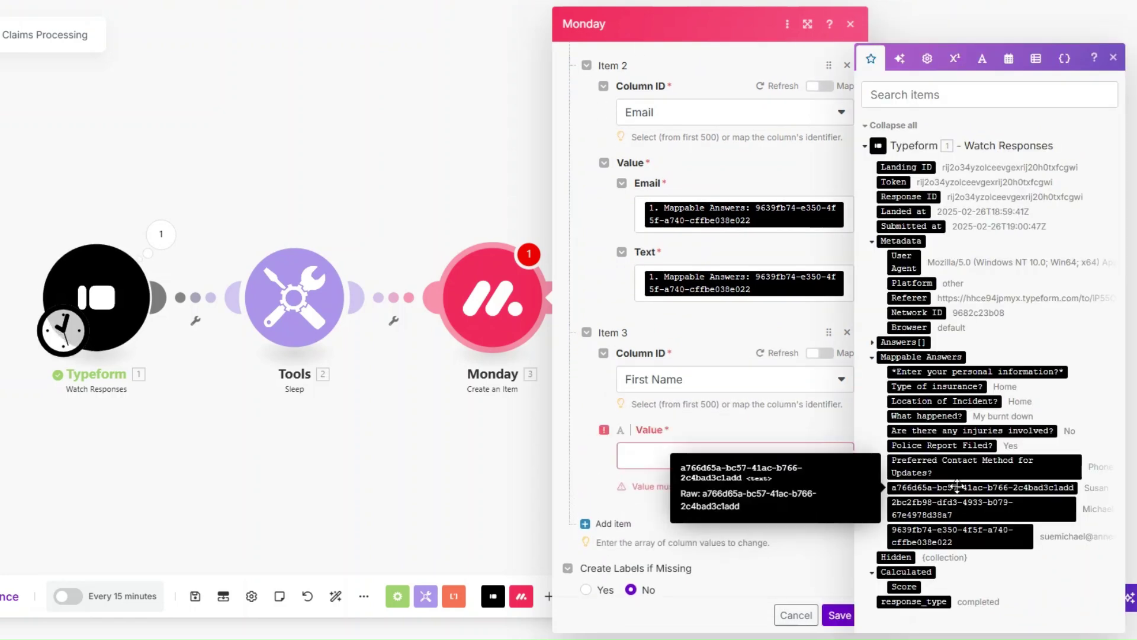
click(982, 487)
Add a Last Name column value mapped to the last-name answer.
scroll(671, 398, down, 1)
click(609, 479)
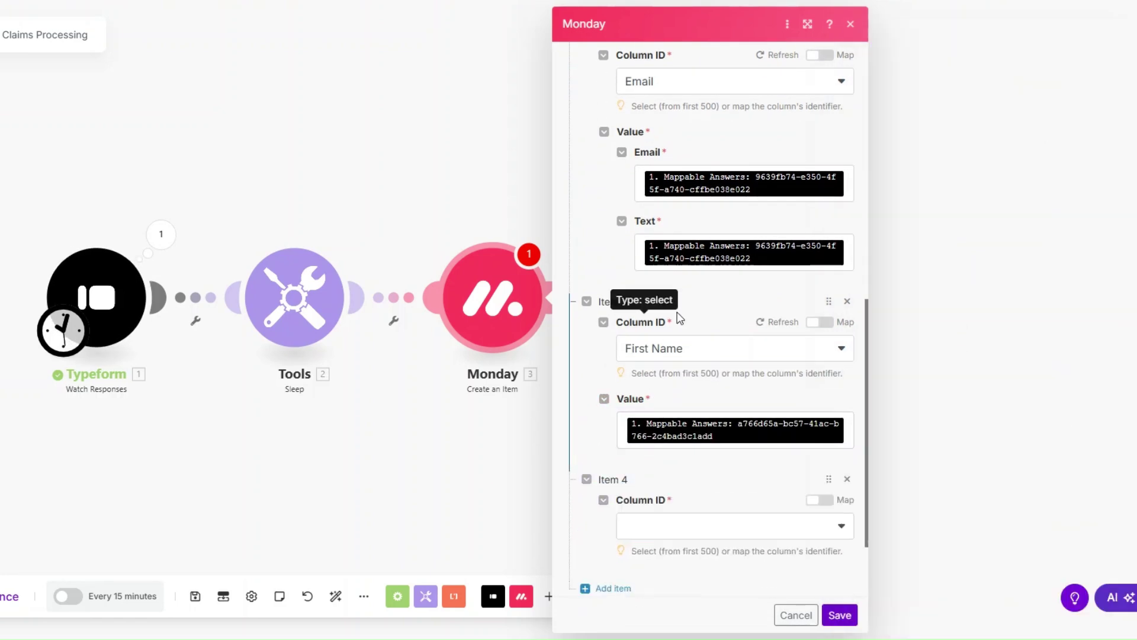
scroll(713, 460, down, 2)
click(671, 406)
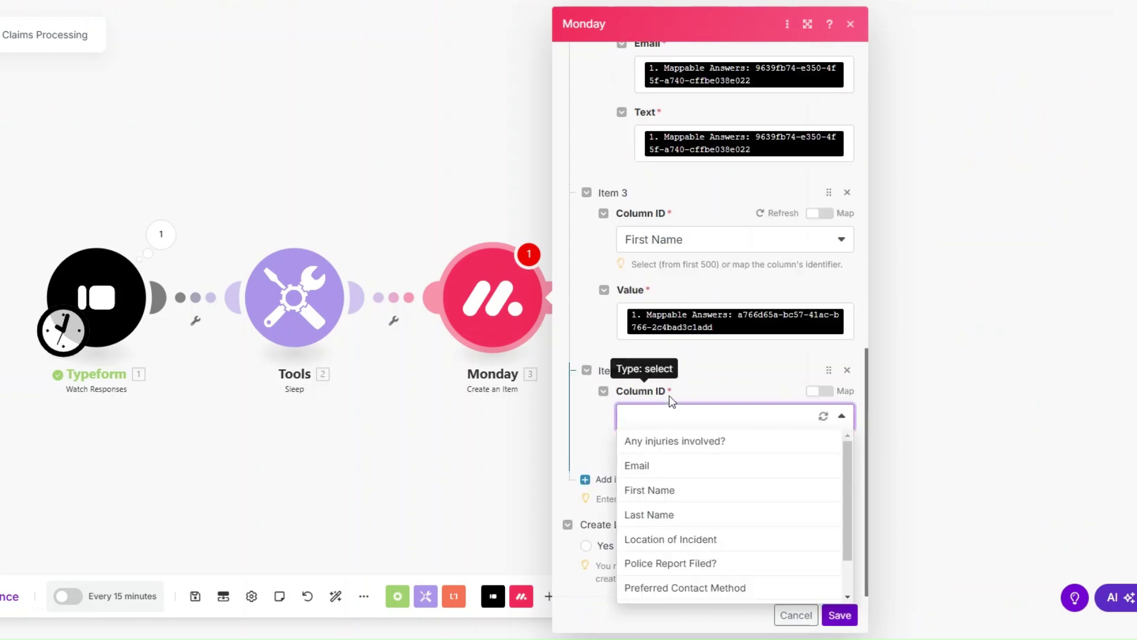
click(687, 516)
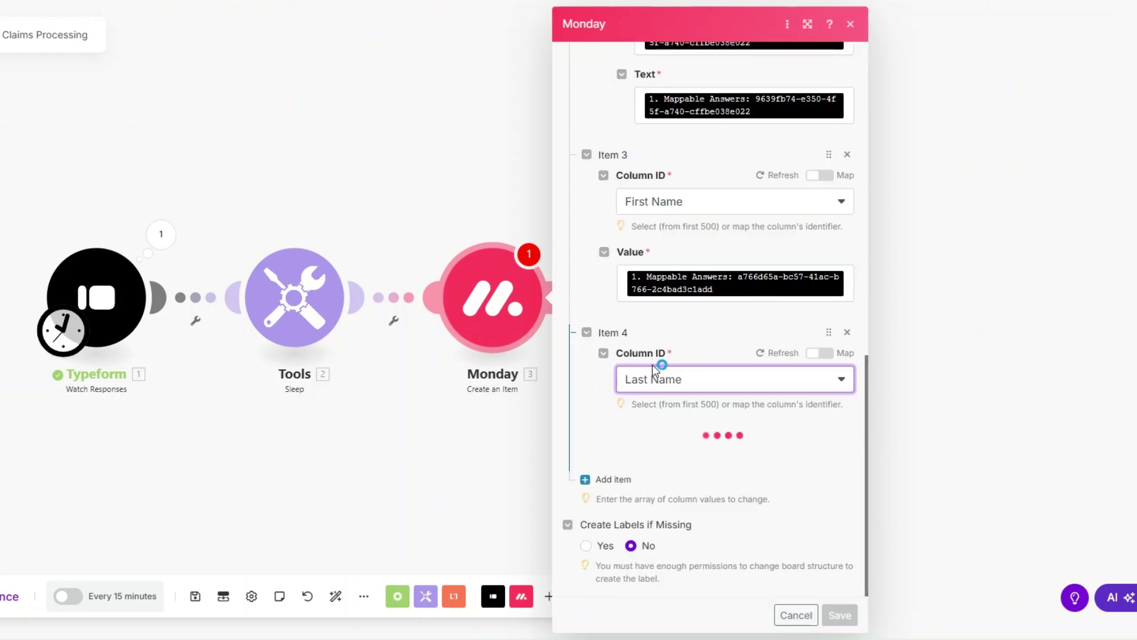
click(833, 444)
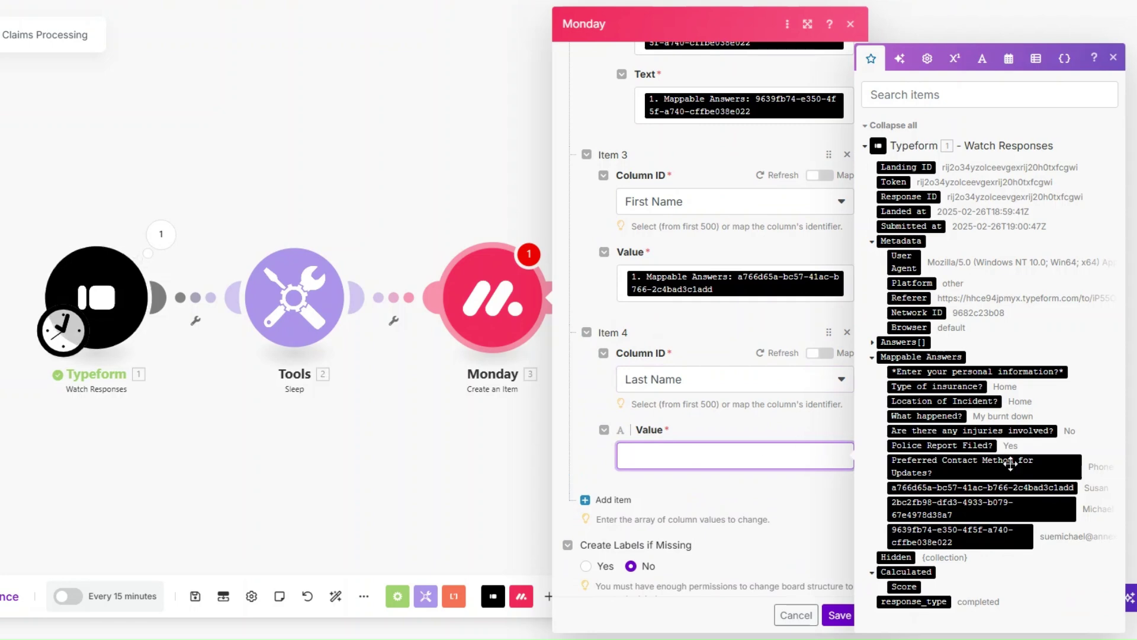
click(1013, 508)
Add a Location of Incident column value mapped to the Location of Incident? answer.
click(614, 478)
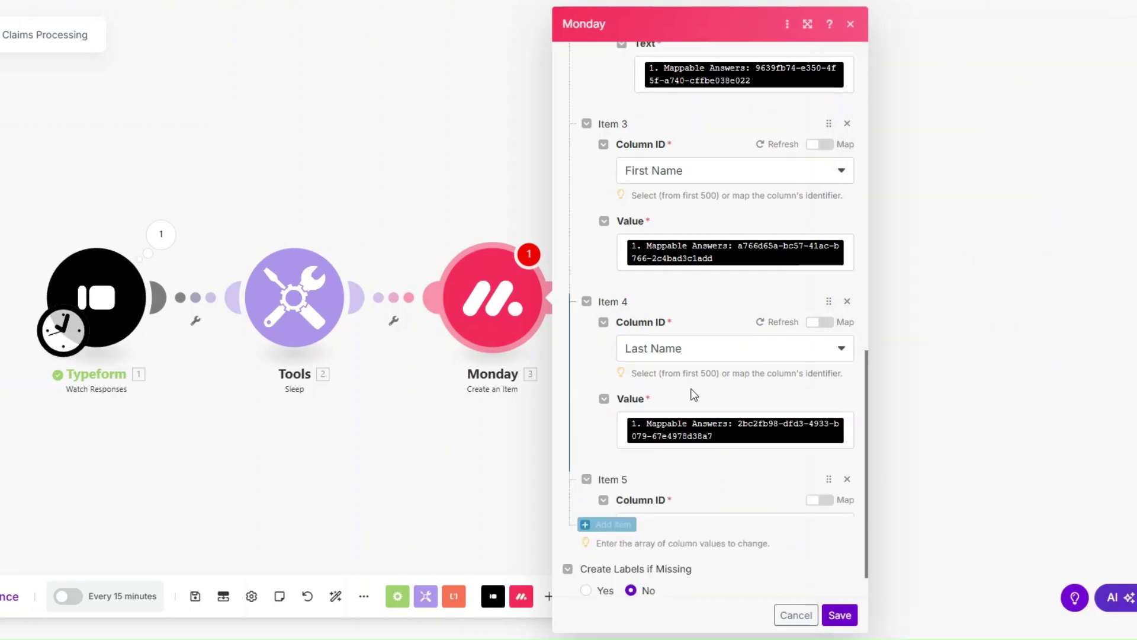
scroll(699, 395, down, 2)
click(711, 416)
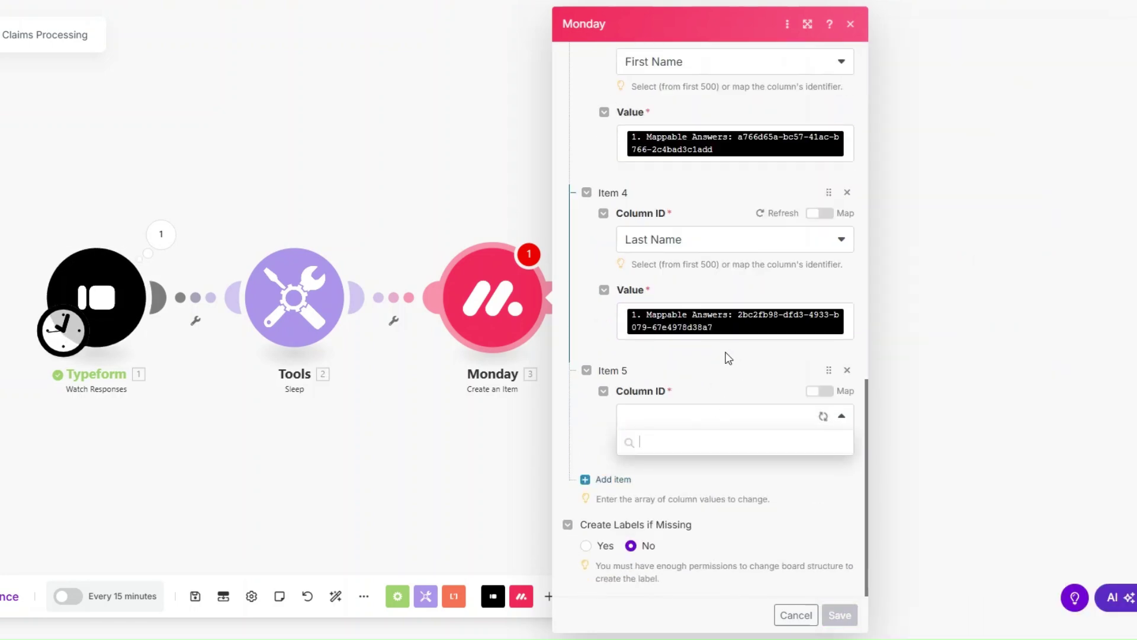
click(705, 540)
scroll(693, 300, down, 1)
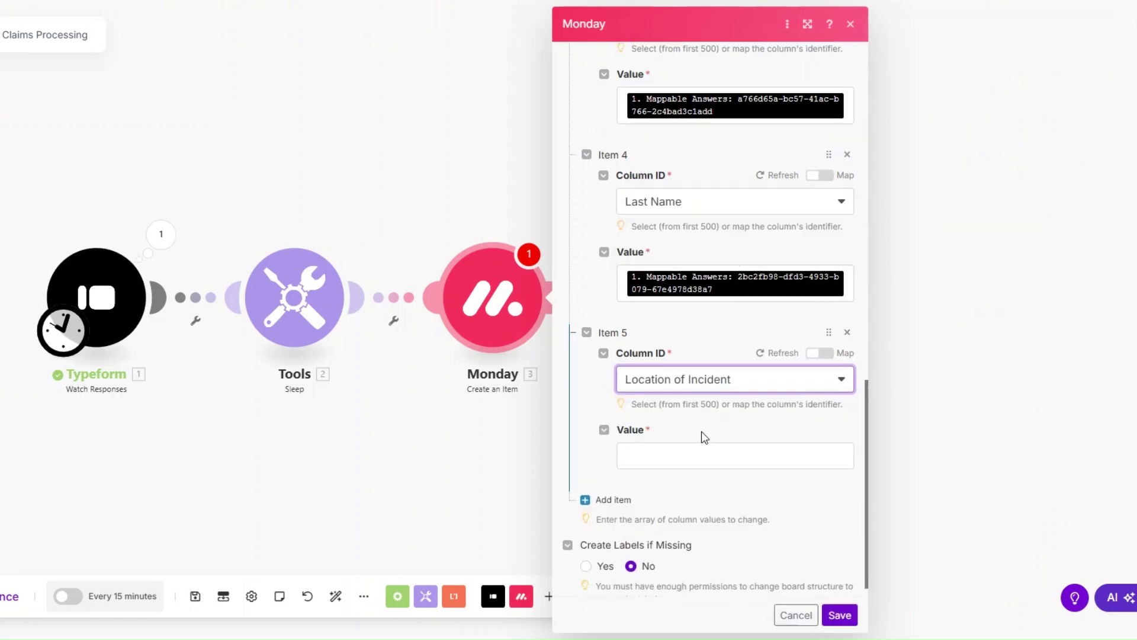
click(708, 455)
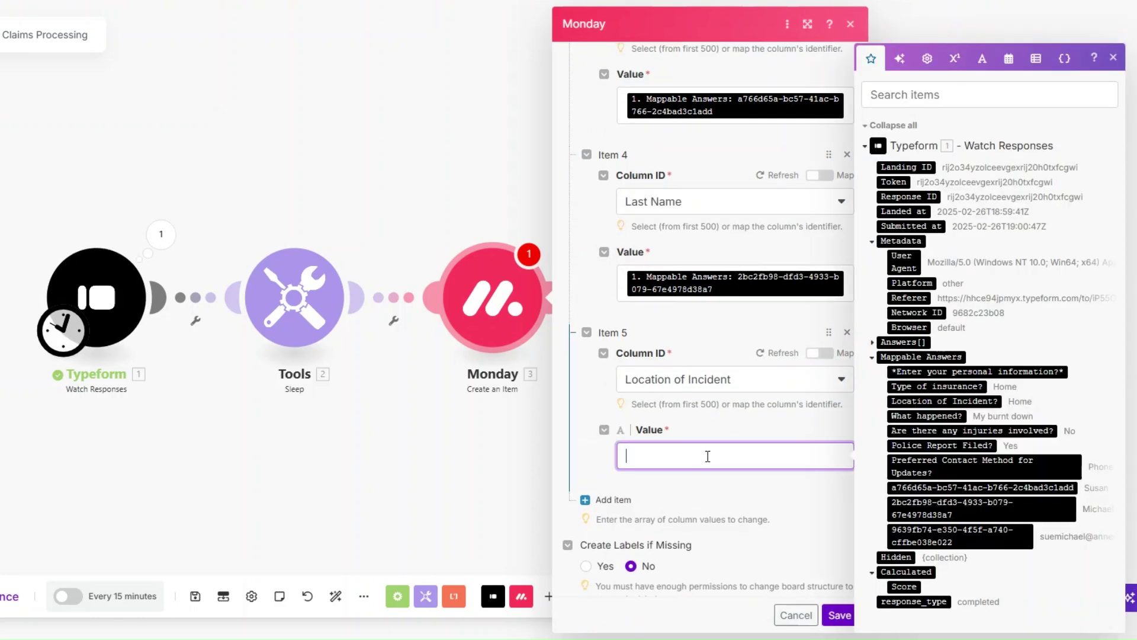
click(910, 401)
Add a sixth column entry set to Police Report Filed?
click(603, 510)
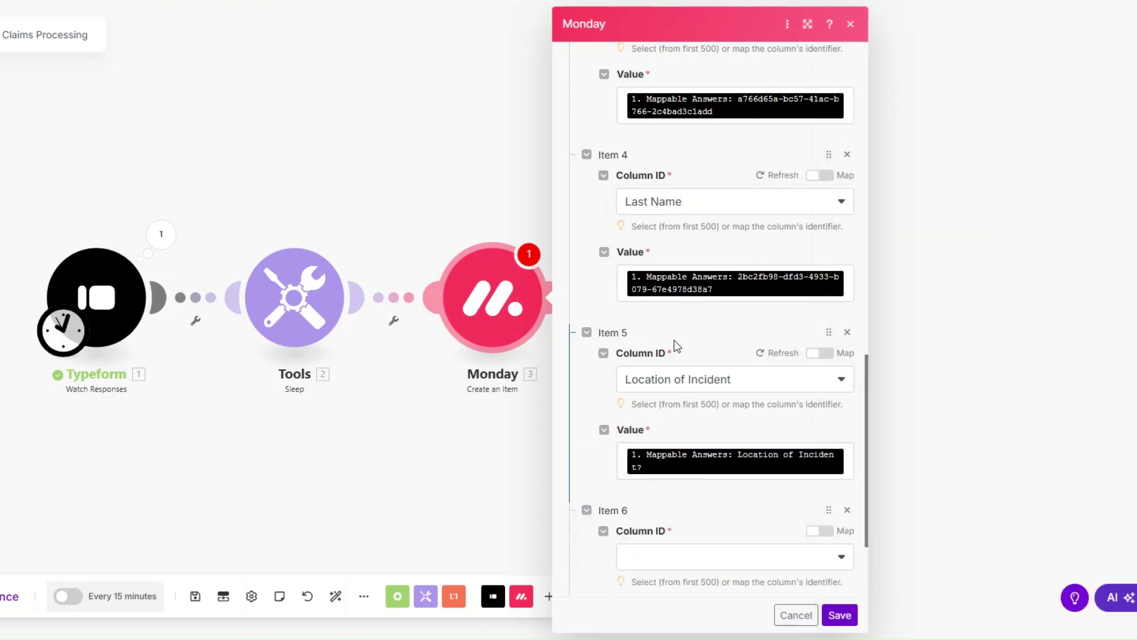
scroll(680, 436, down, 3)
click(683, 424)
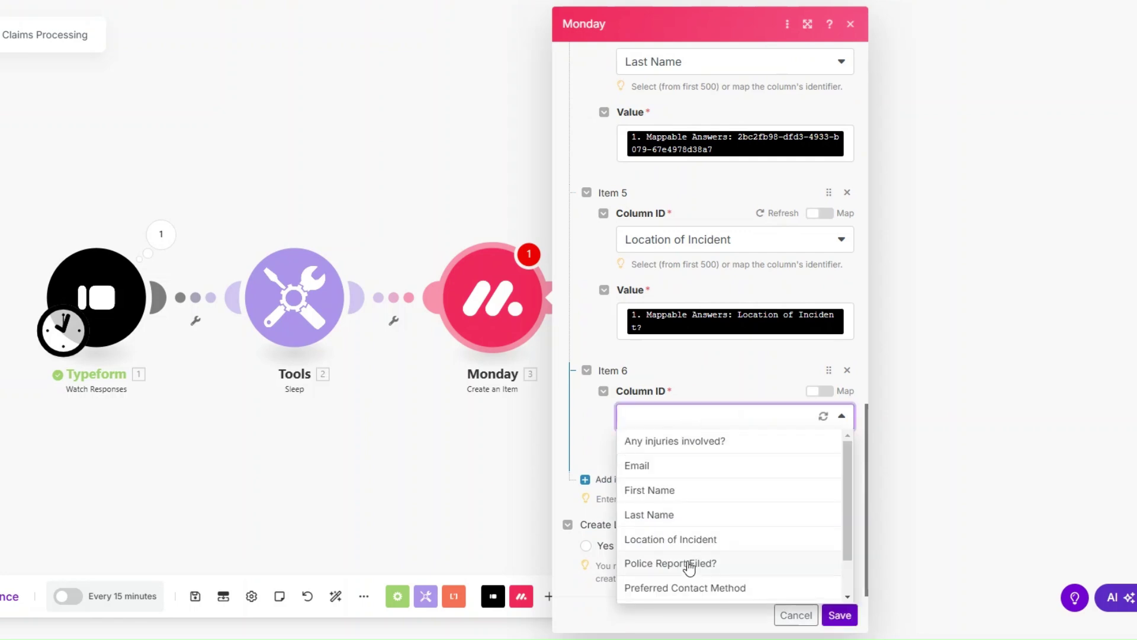
click(689, 563)
Map the police report answer, then add Preferred Contact Method mapped to its answer.
click(687, 455)
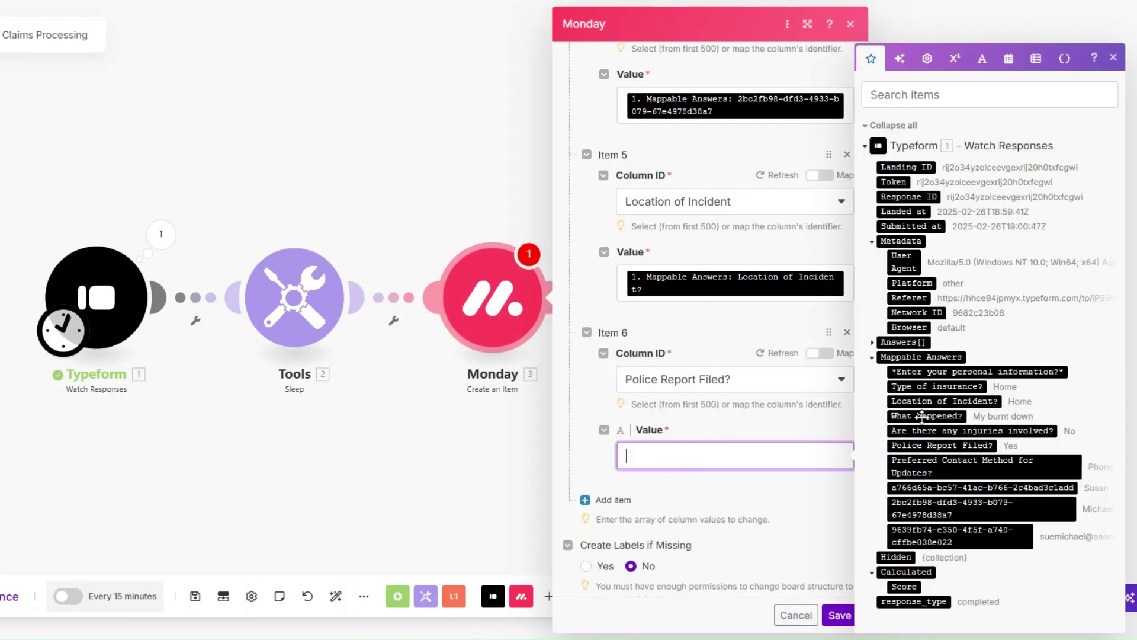
click(948, 441)
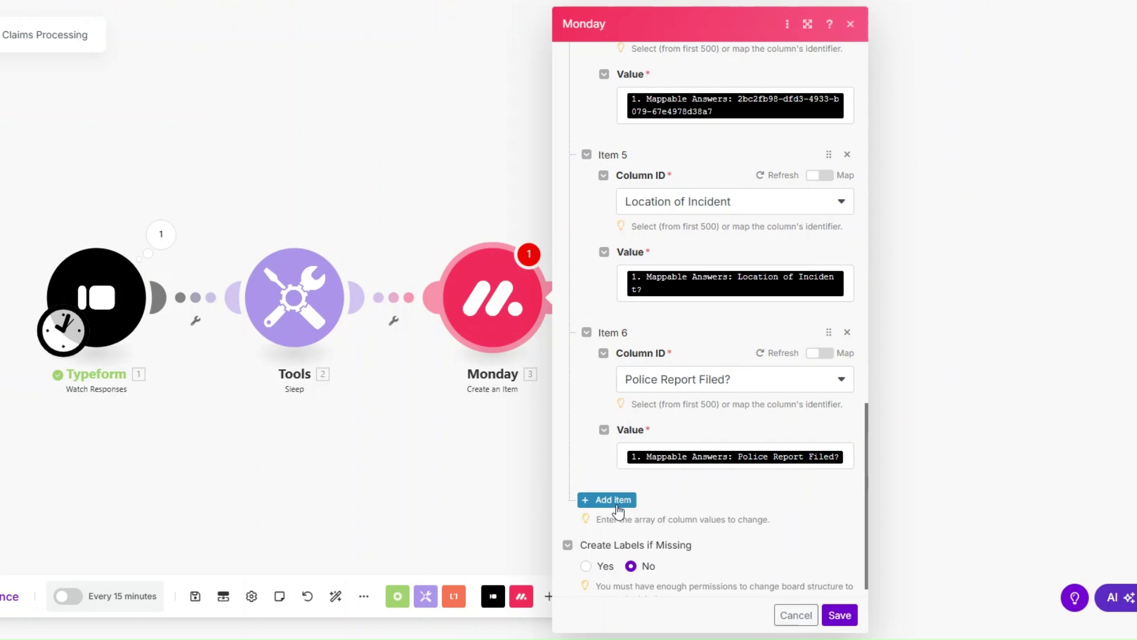
click(601, 500)
click(678, 545)
scroll(698, 293, down, 2)
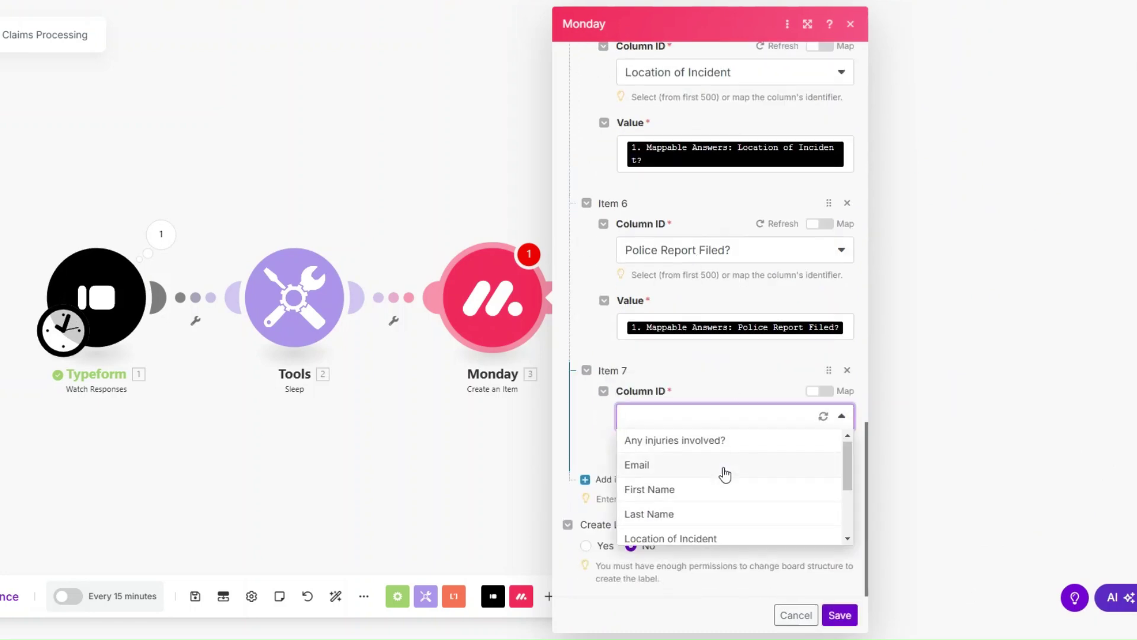
scroll(721, 472, down, 2)
click(725, 484)
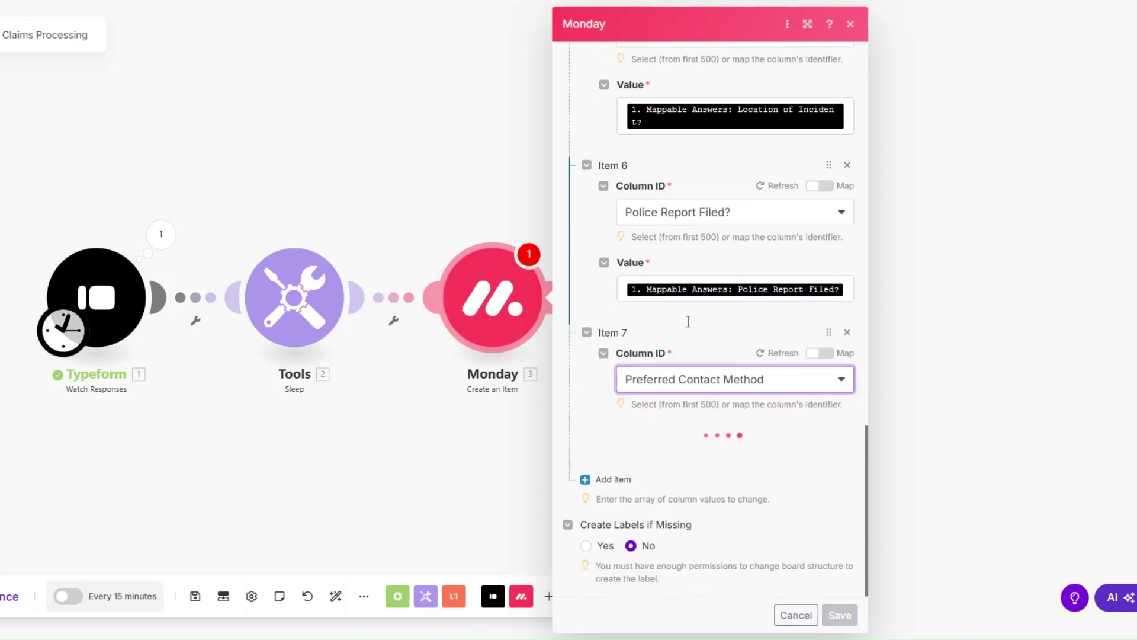
click(709, 450)
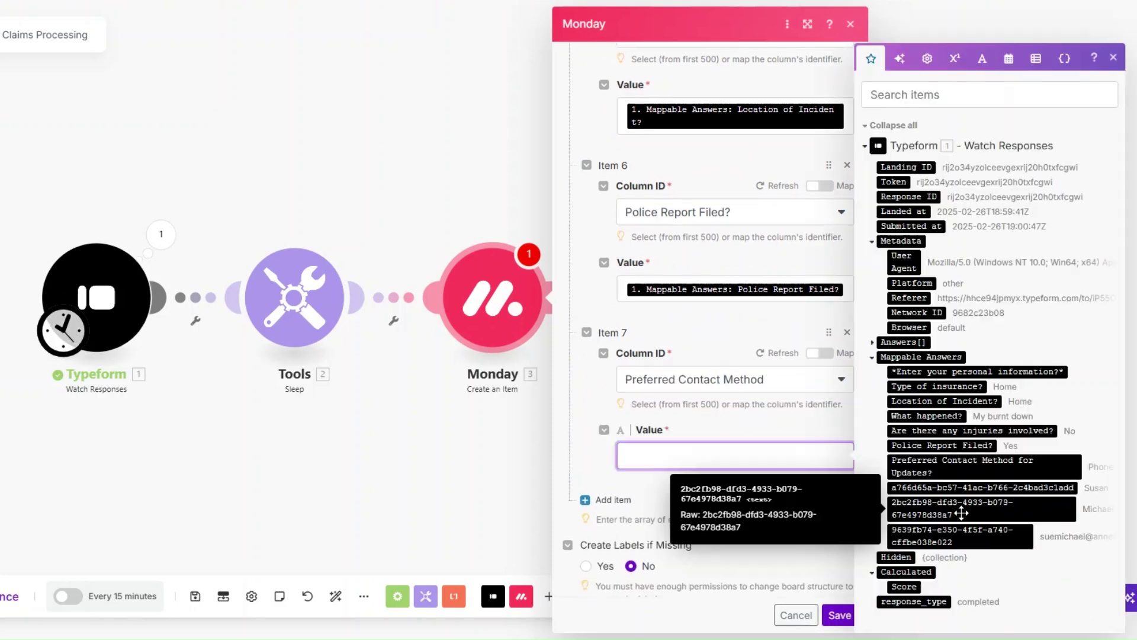
click(951, 471)
Set the eighth entry to Type of Insurance, mapped to the Type of insurance? answer.
scroll(692, 288, down, 3)
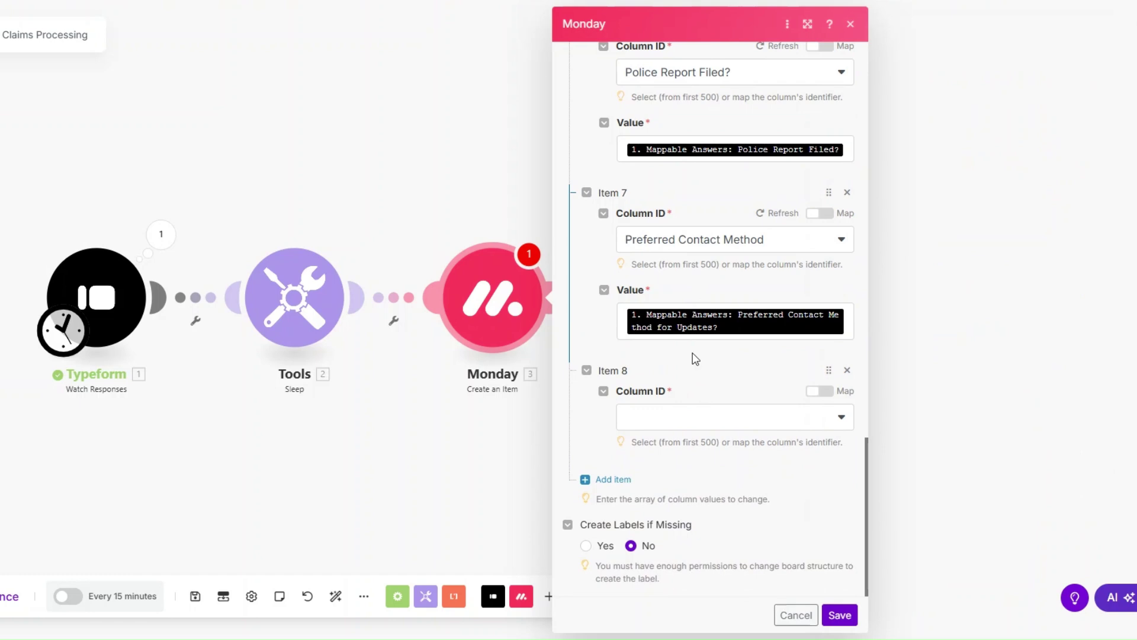
click(697, 422)
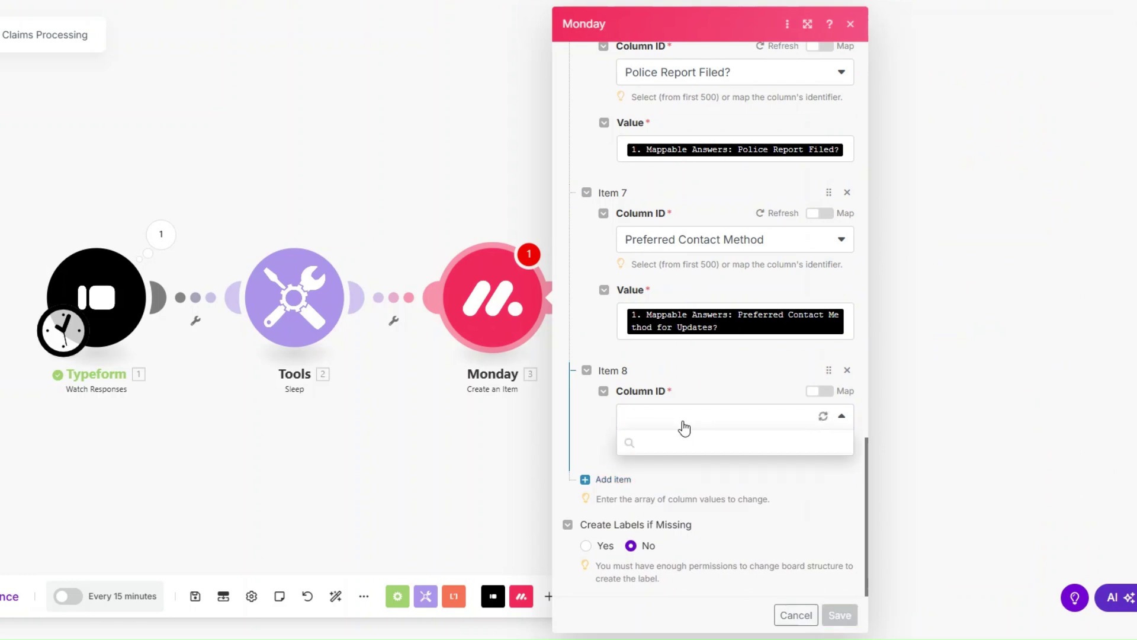
scroll(681, 468, down, 2)
click(687, 569)
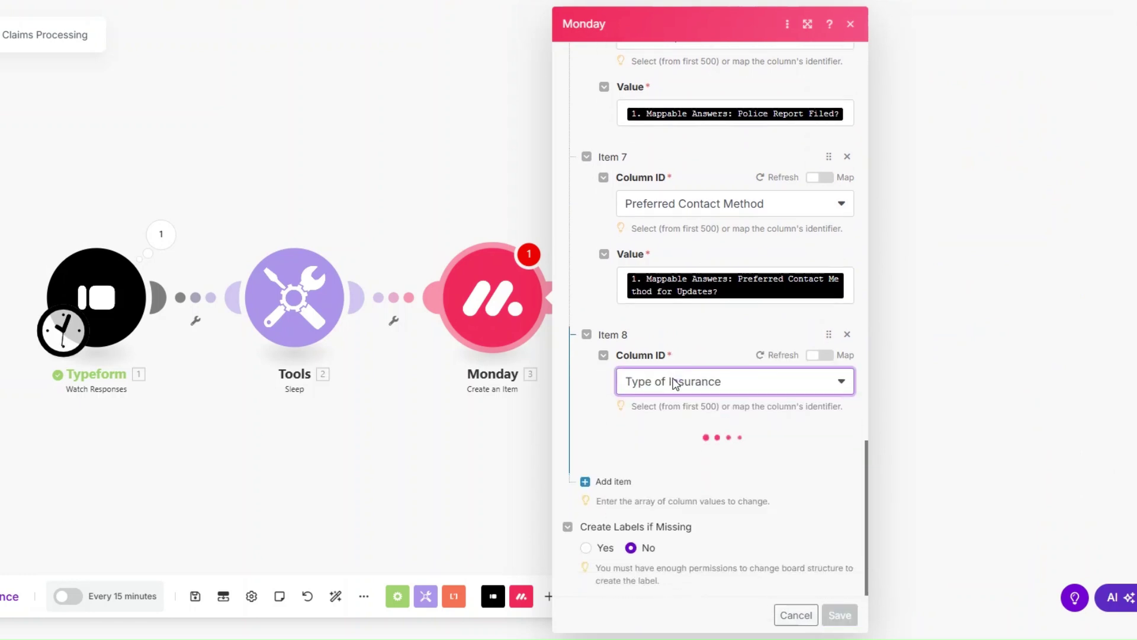
click(781, 446)
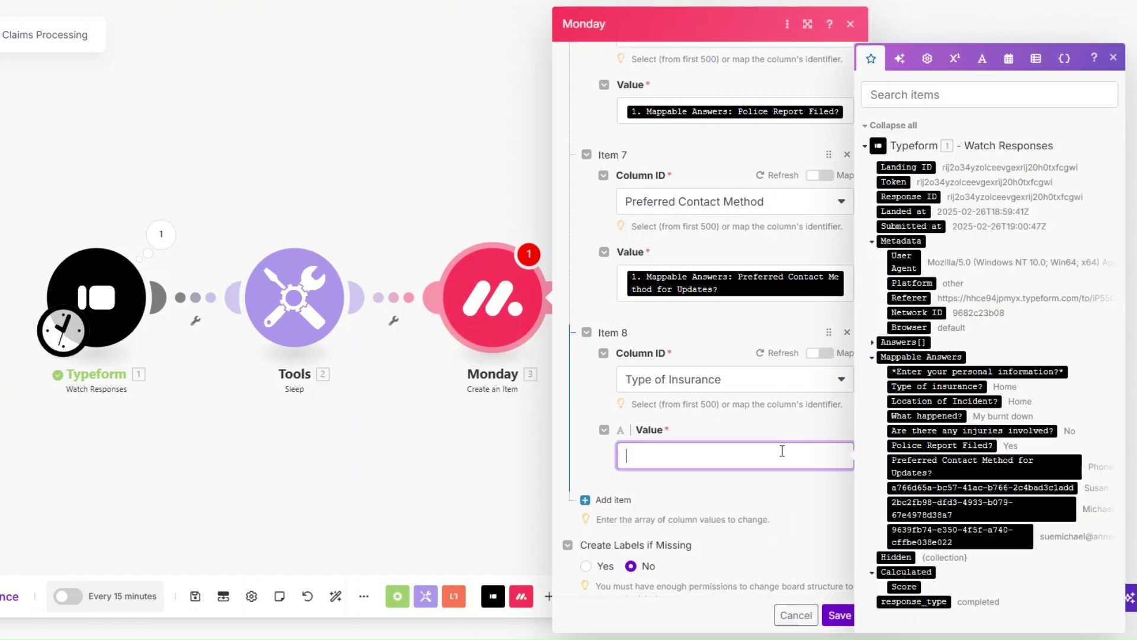
click(900, 386)
Add a What happened? column mapped to its answer and save the Monday module.
click(614, 500)
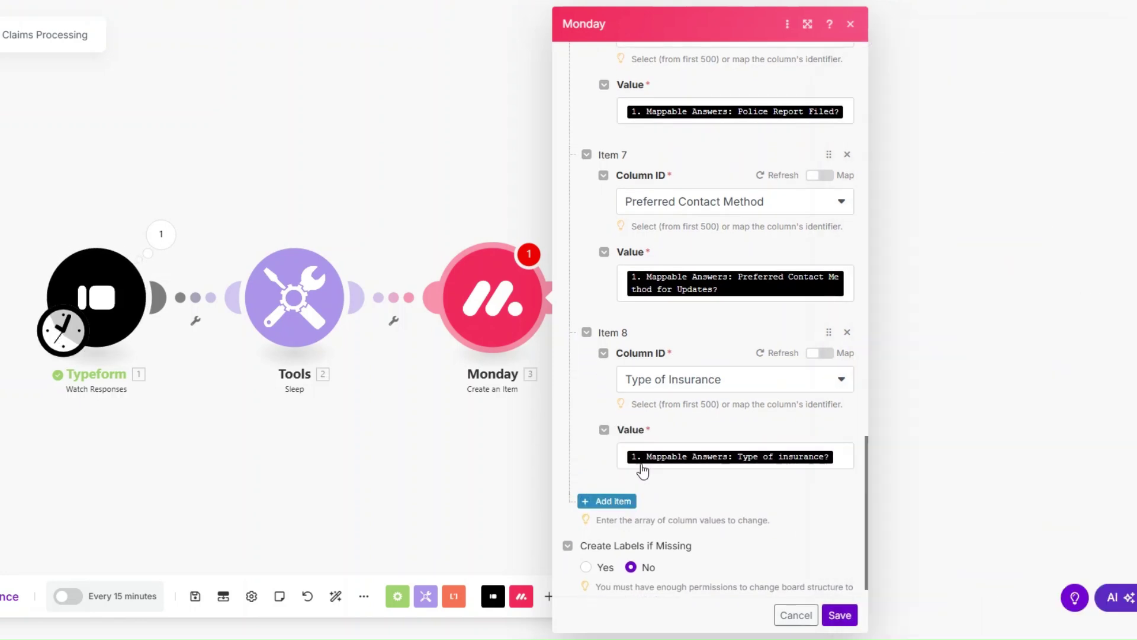
click(666, 417)
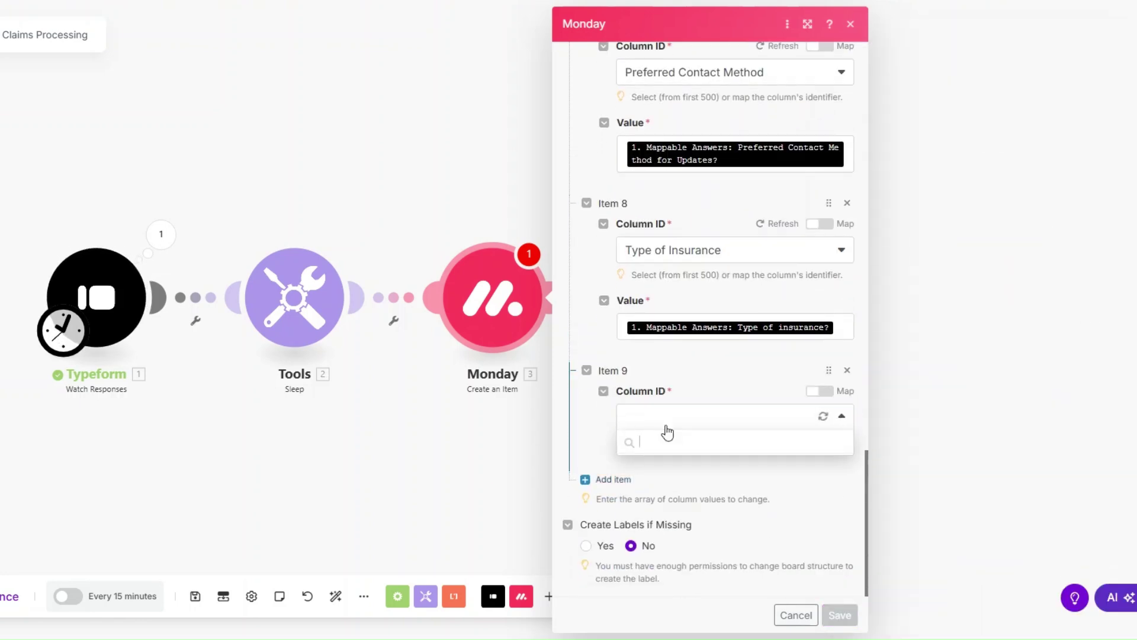
scroll(690, 501, down, 2)
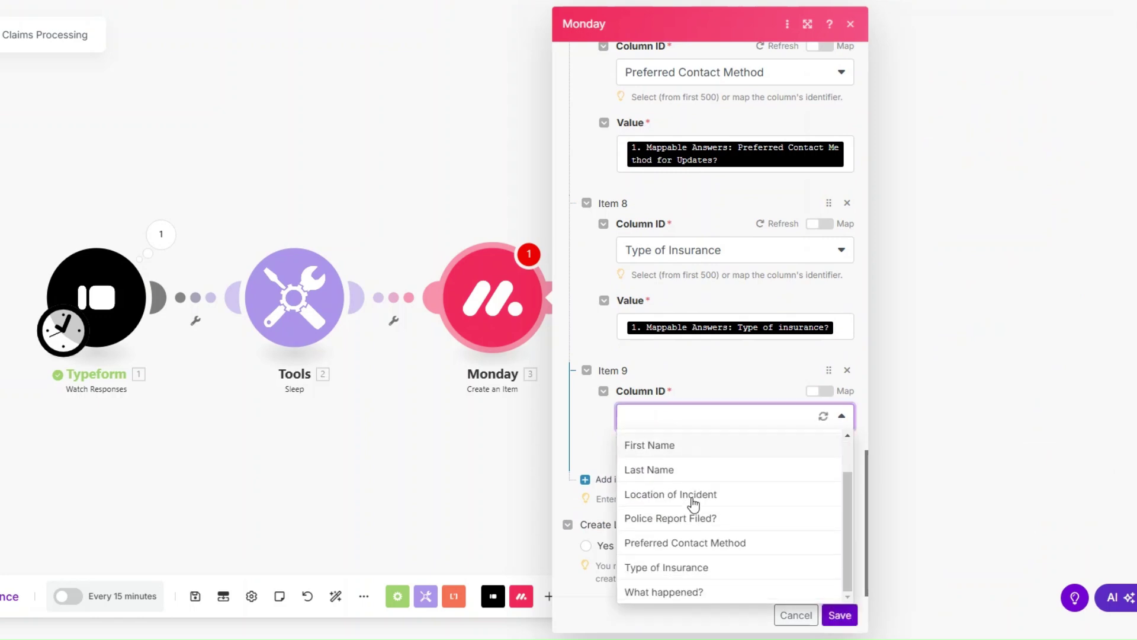
click(698, 593)
scroll(680, 436, down, 1)
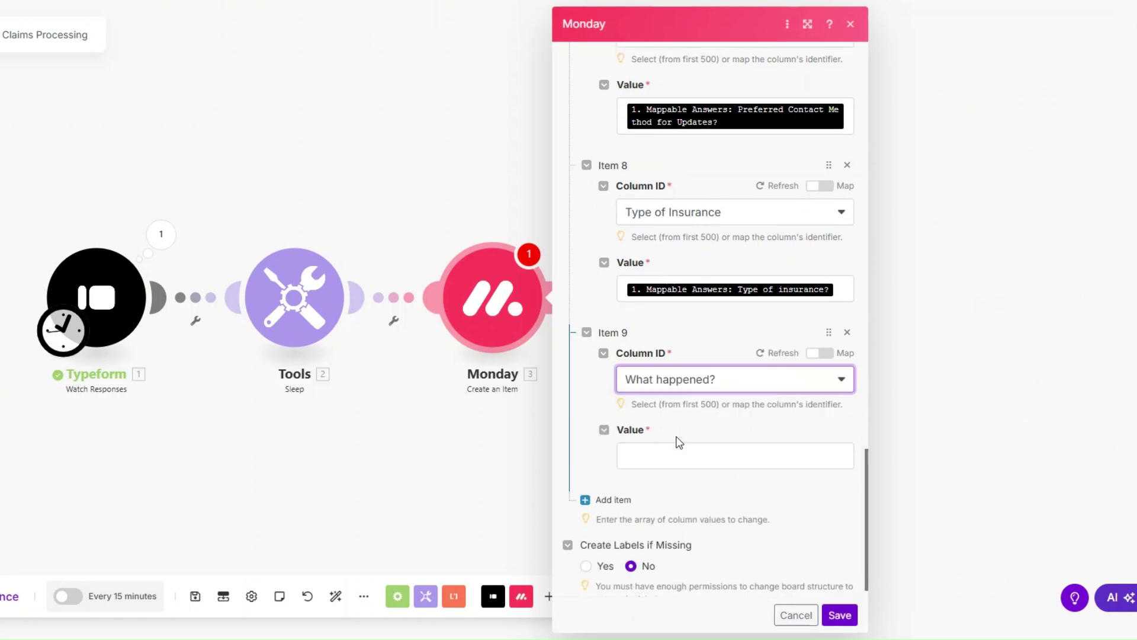
click(703, 451)
click(926, 416)
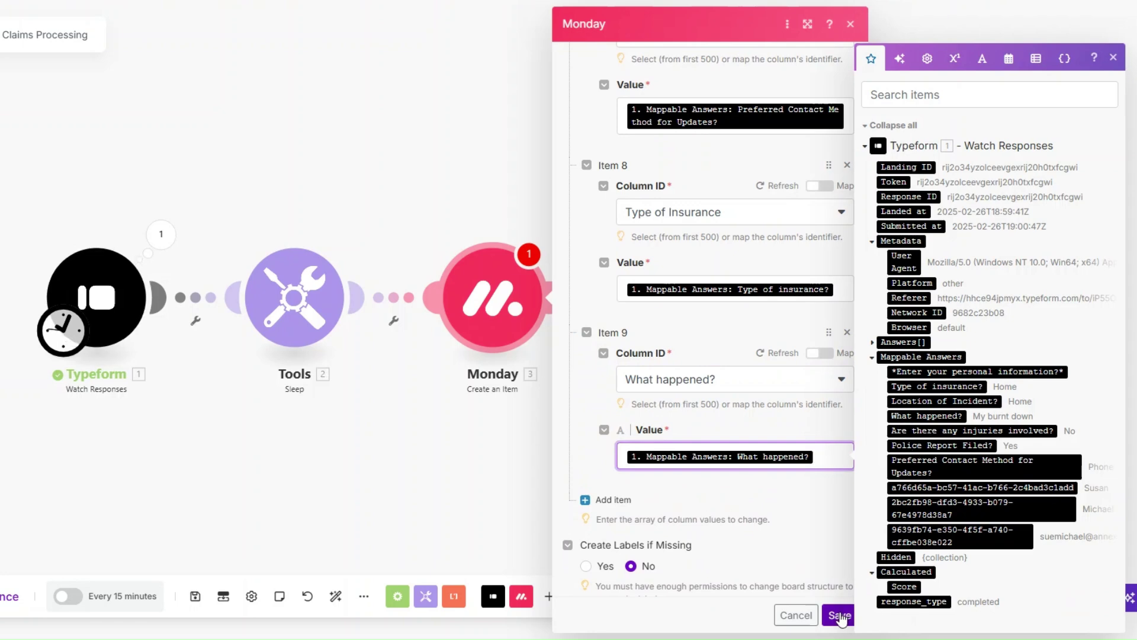
click(840, 616)
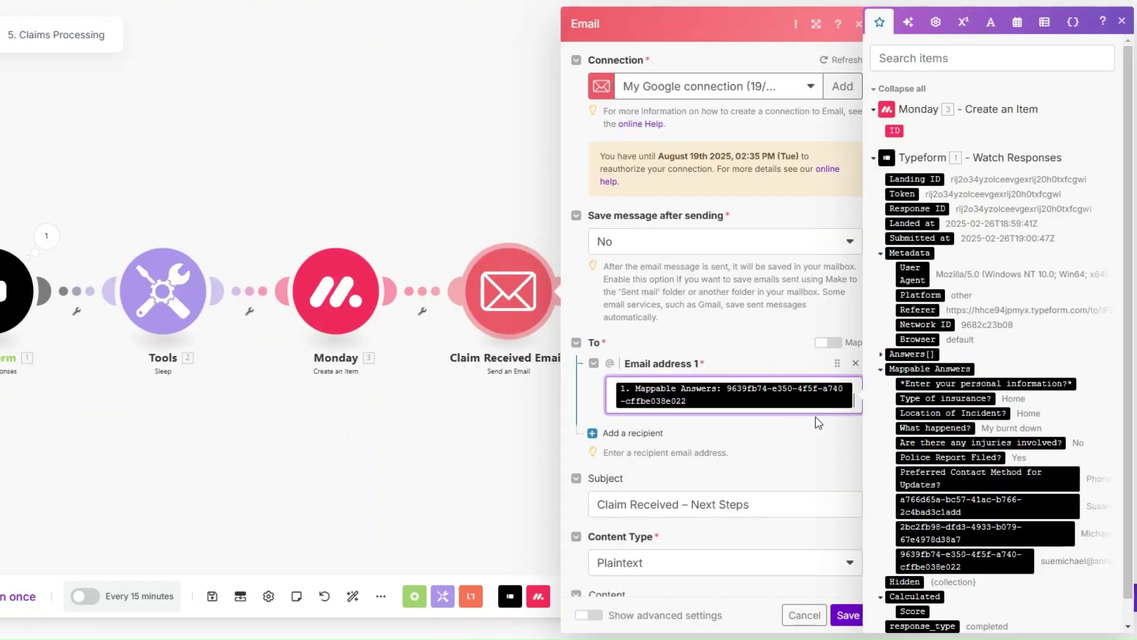
Review the 'Claim Received – Next Steps' email subject and body, save it, and auto-align the modules.
scroll(742, 310, down, 4)
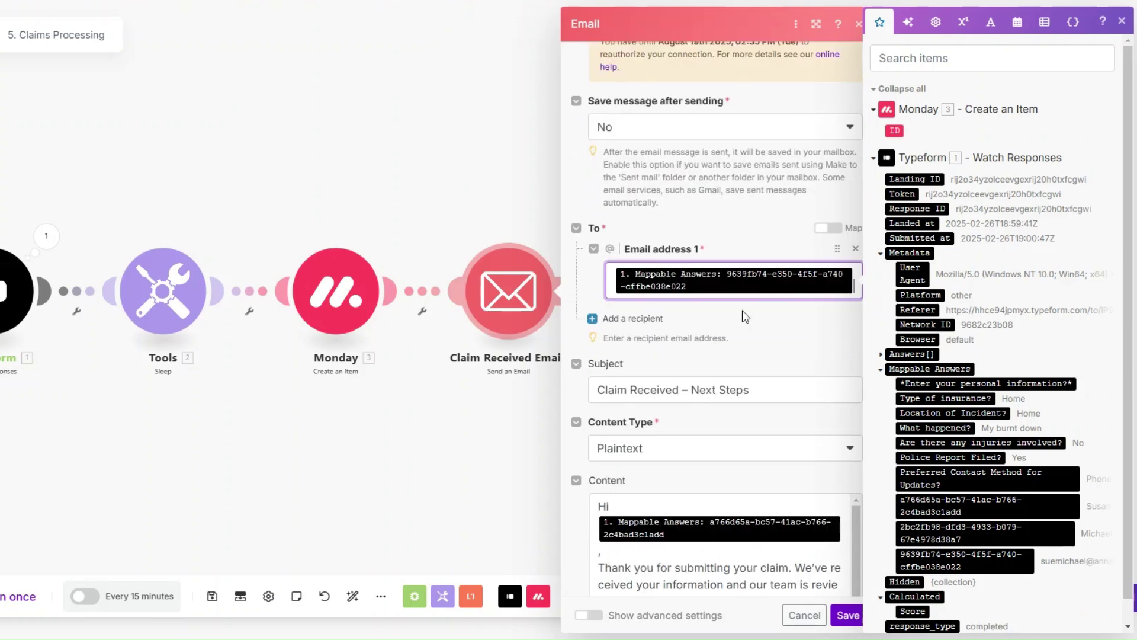
click(763, 290)
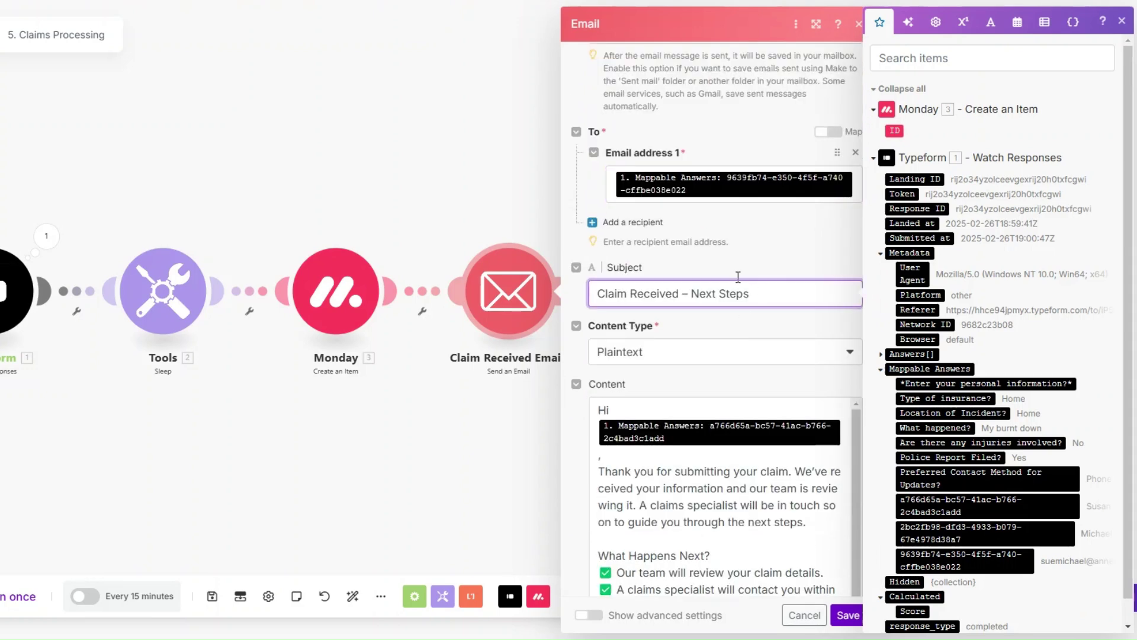
scroll(720, 256, down, 3)
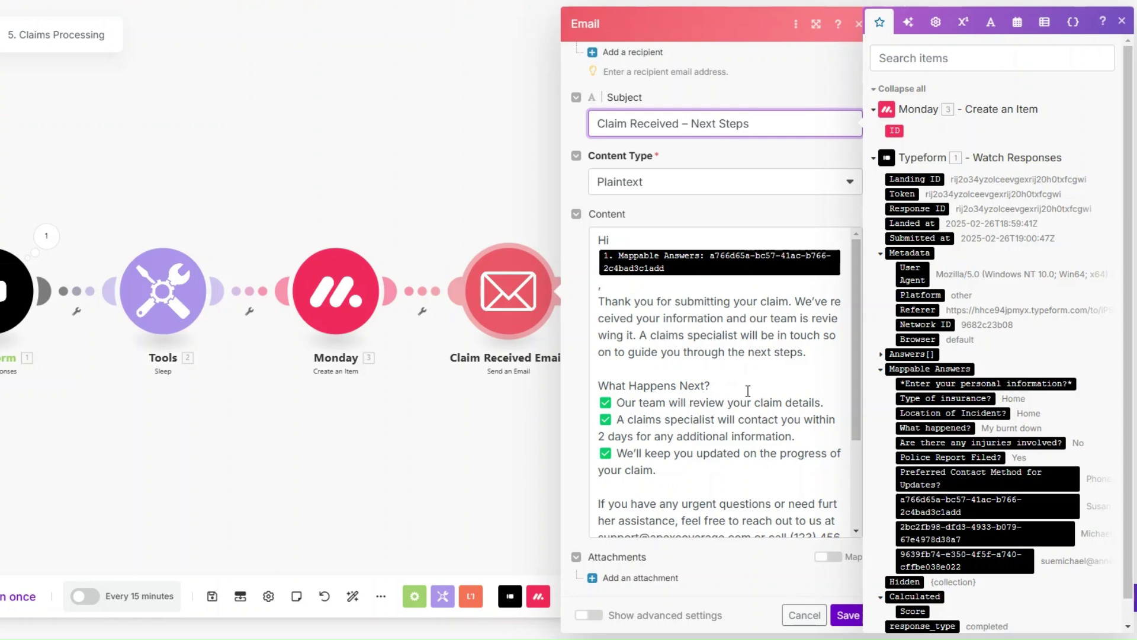
scroll(749, 391, down, 5)
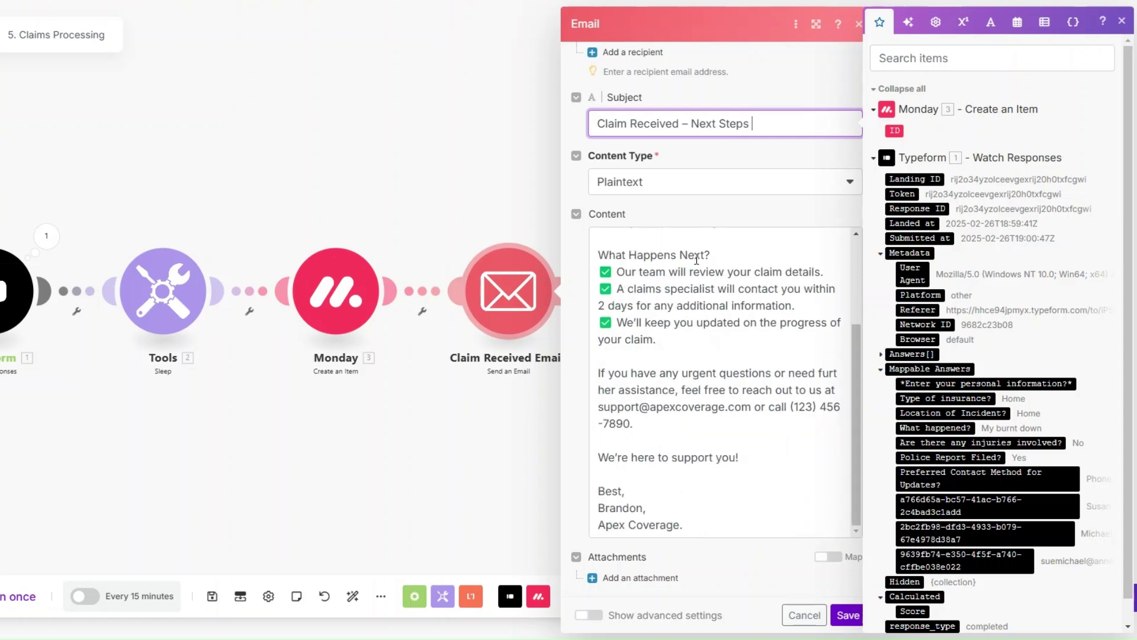
triple_click(734, 255)
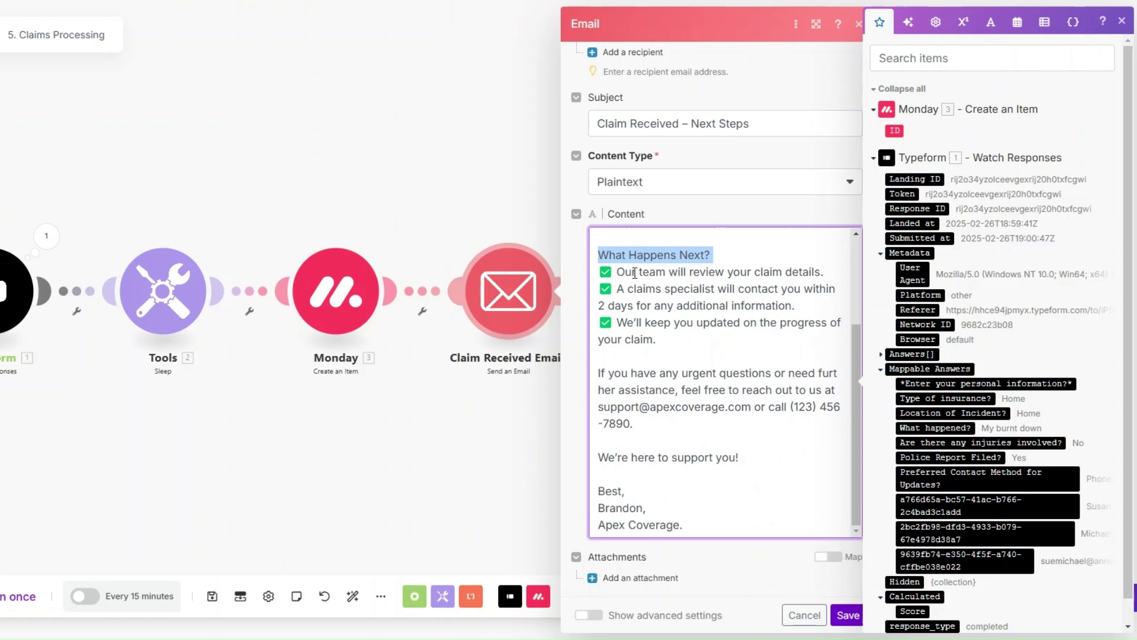
drag(603, 406, 794, 421)
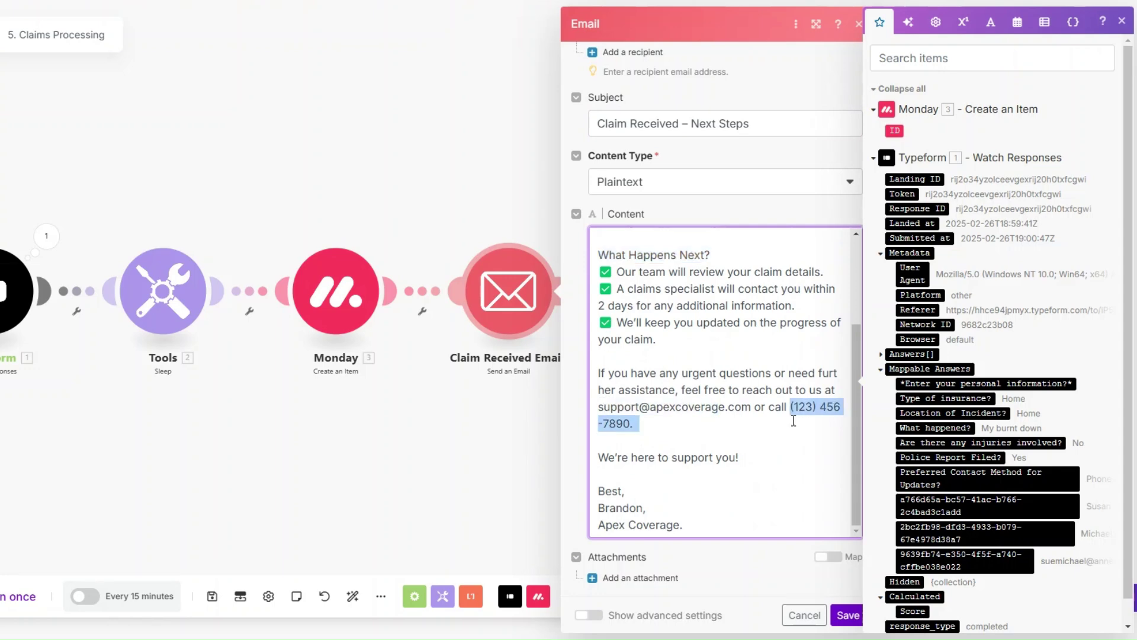
click(847, 614)
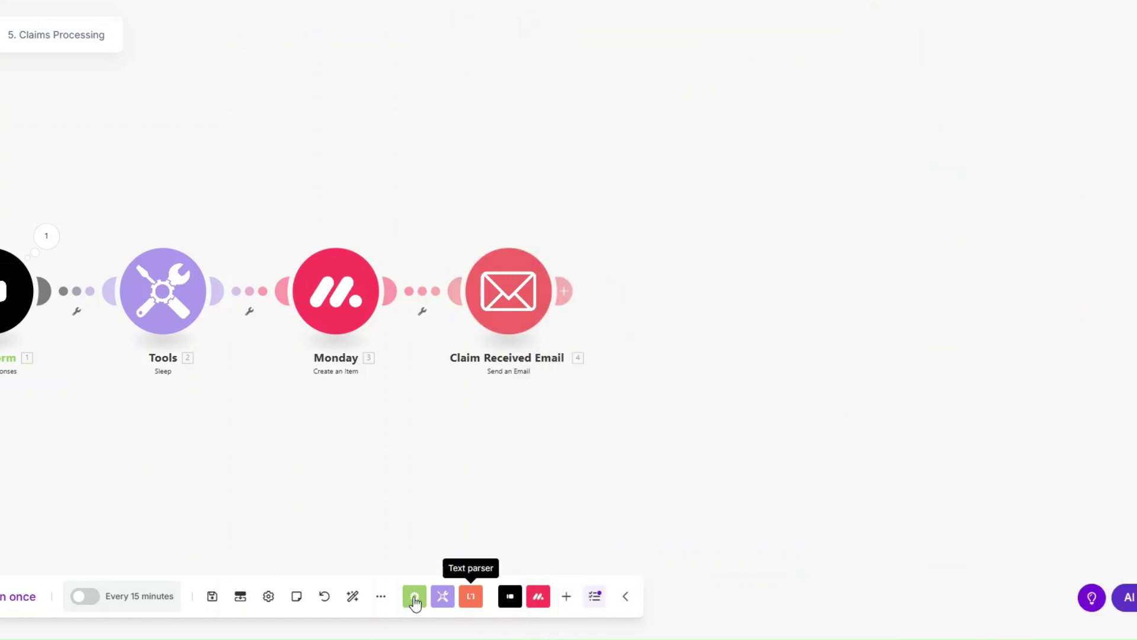
click(353, 596)
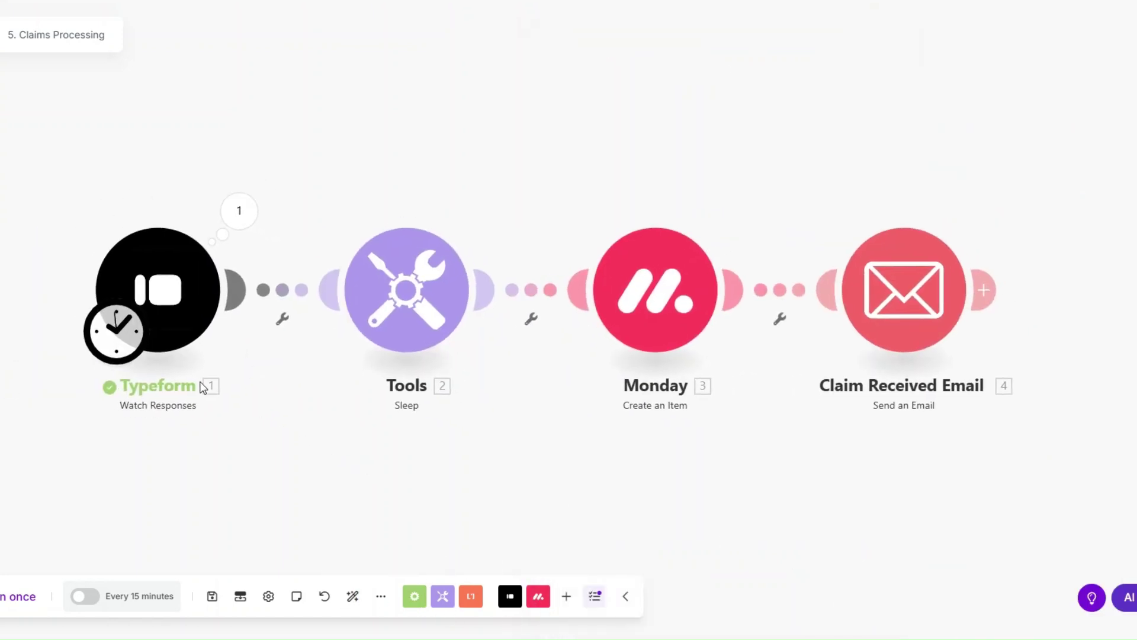
Set the Typeform trigger to start from a manually chosen response.
click(239, 212)
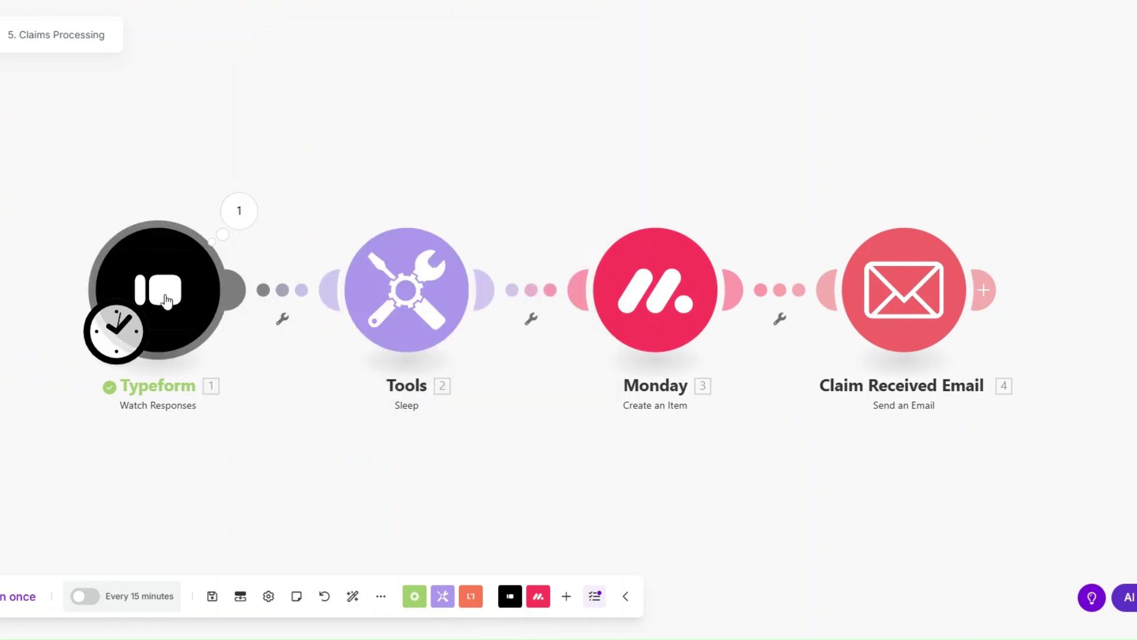
right_click(162, 317)
click(203, 353)
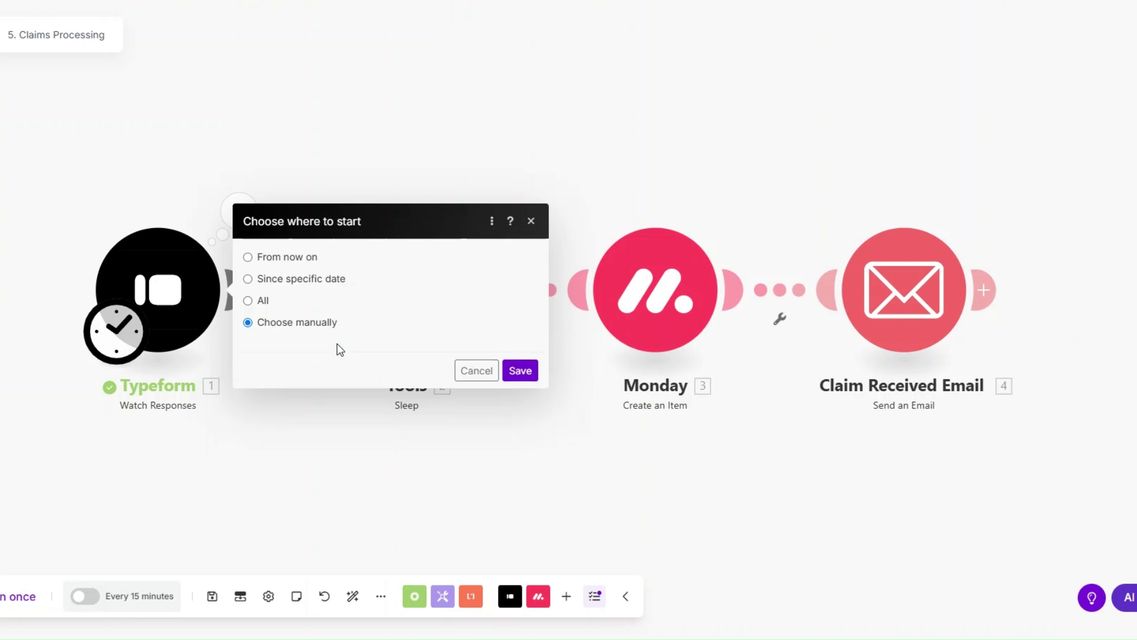
click(521, 391)
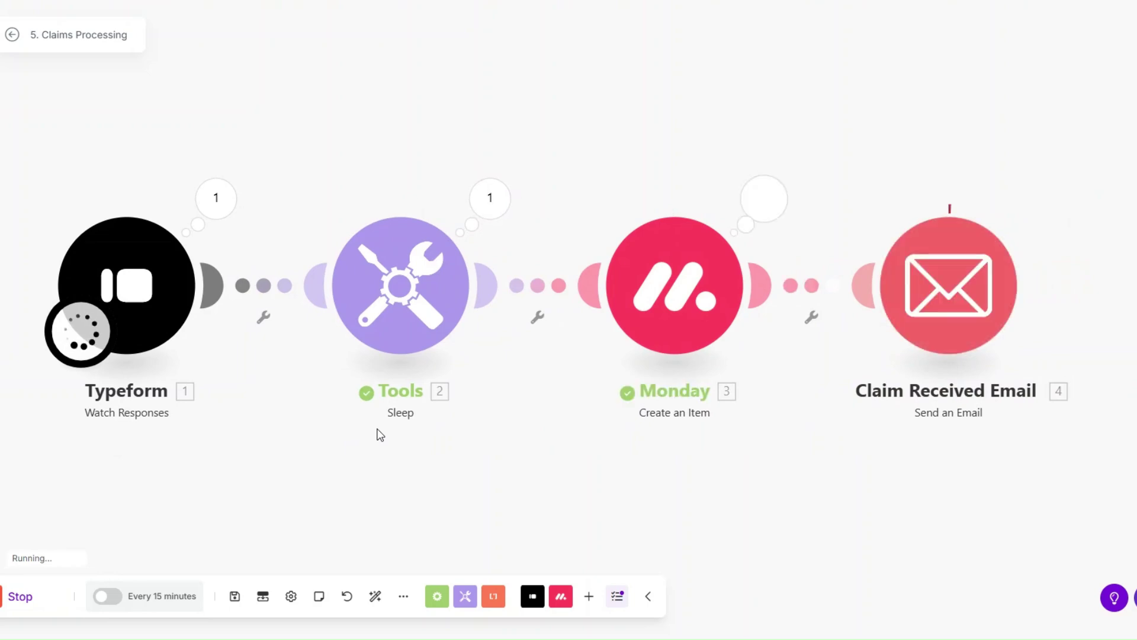
Check the Typeform module's run output, including the submitted Mappable Answers.
click(205, 206)
click(302, 310)
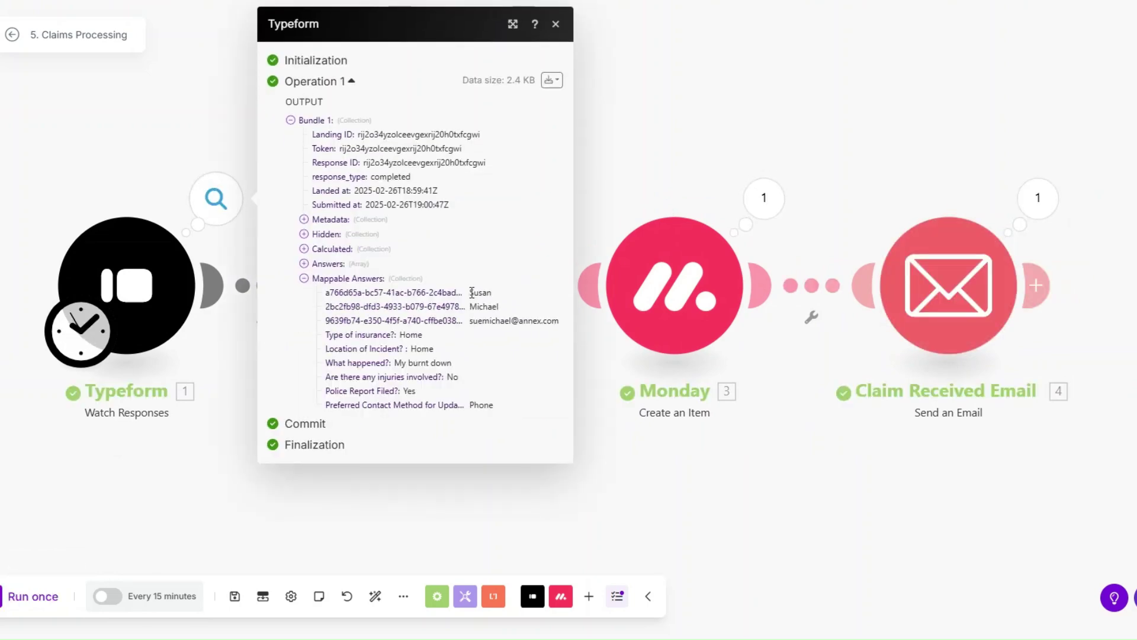
drag(472, 293, 498, 414)
click(592, 460)
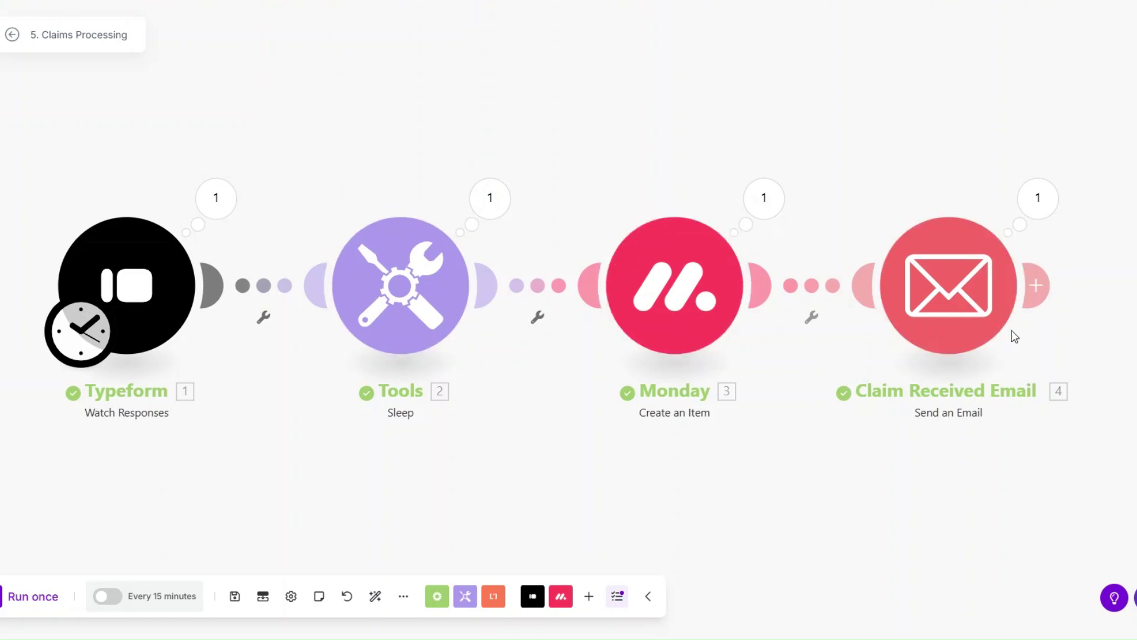
Review the email module's run details, checking the sent subject and body.
click(1038, 198)
drag(769, 251, 904, 247)
click(728, 193)
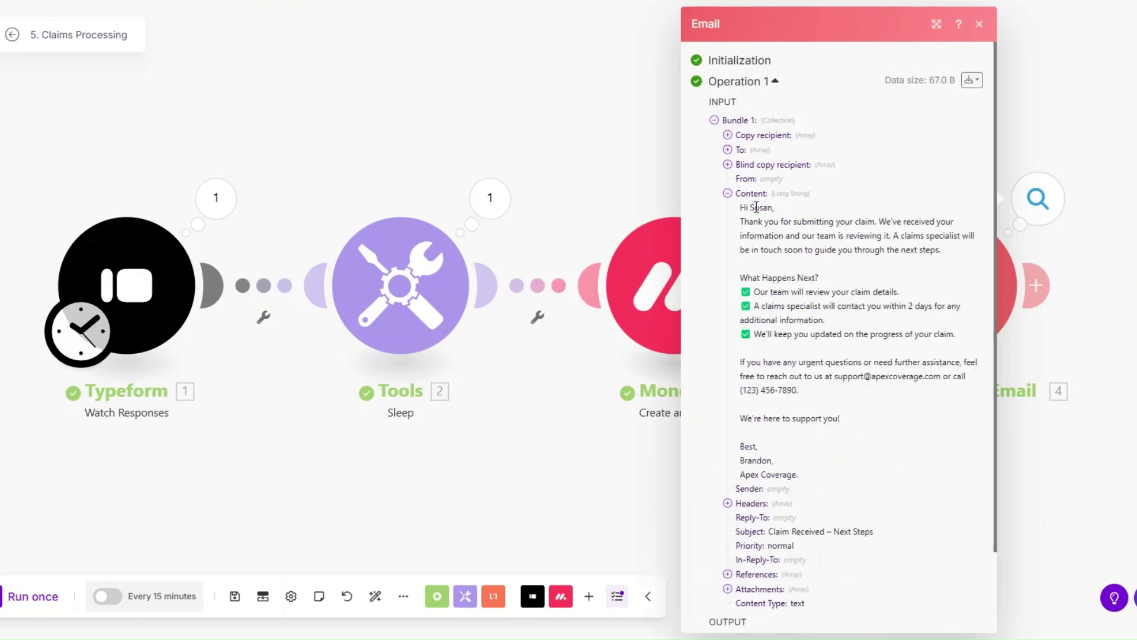
drag(741, 207, 848, 467)
click(617, 460)
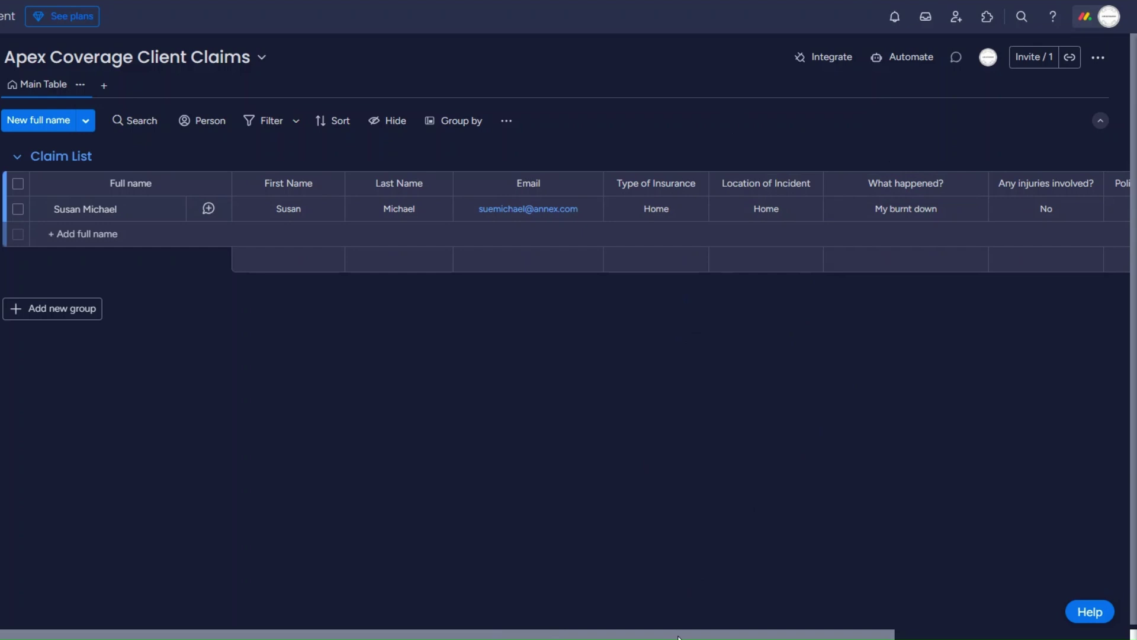
Review the claim's remaining board columns, then start a new Make scenario.
drag(720, 635, 1018, 584)
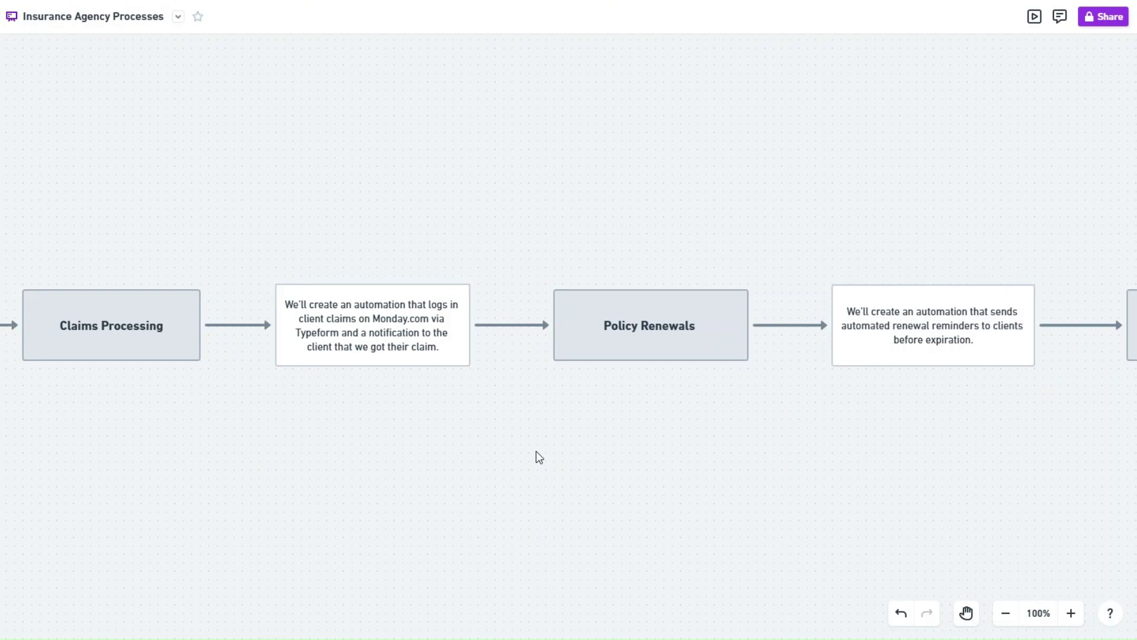
scroll(589, 282, right, 10)
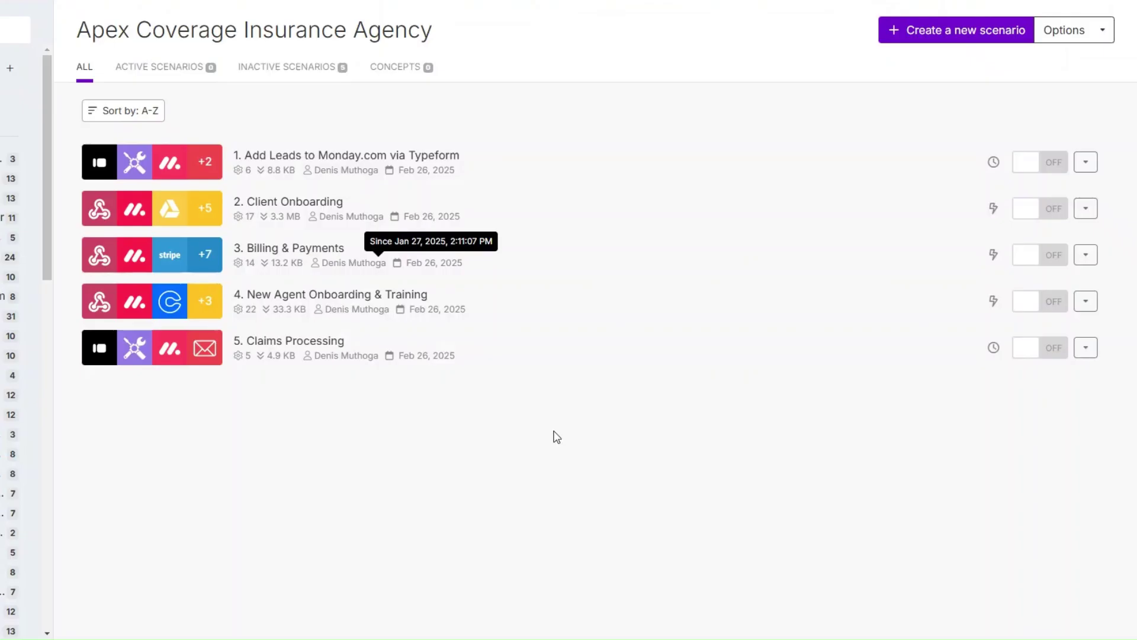
click(964, 35)
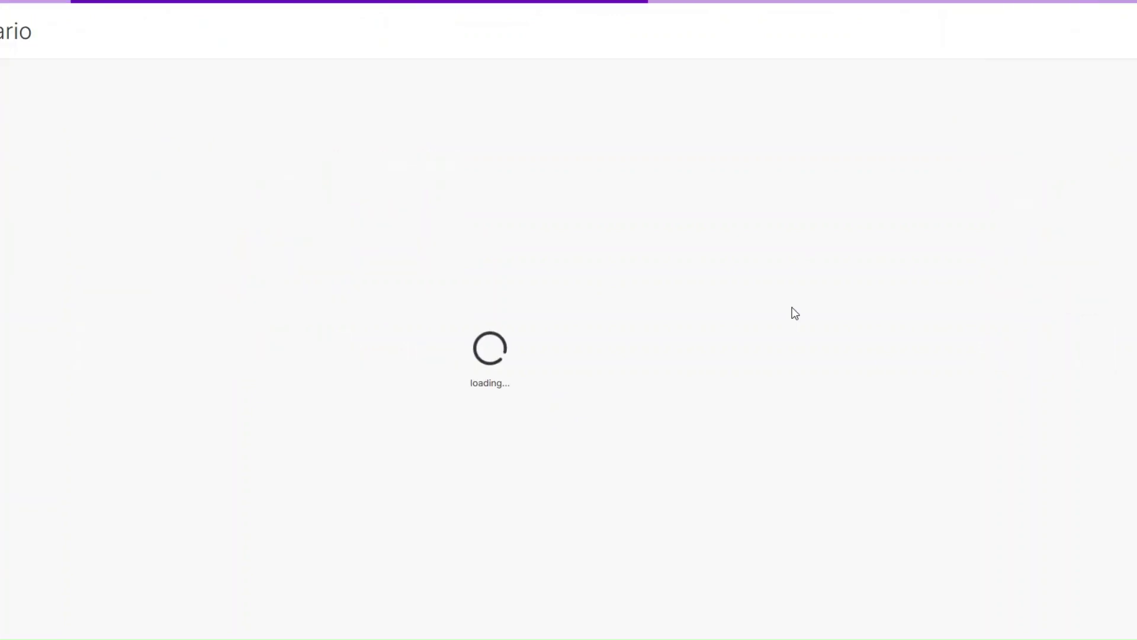
Add a Custom webhook trigger with a new 'Policy Renewals webhook' hook and copy its address.
click(444, 288)
click(472, 284)
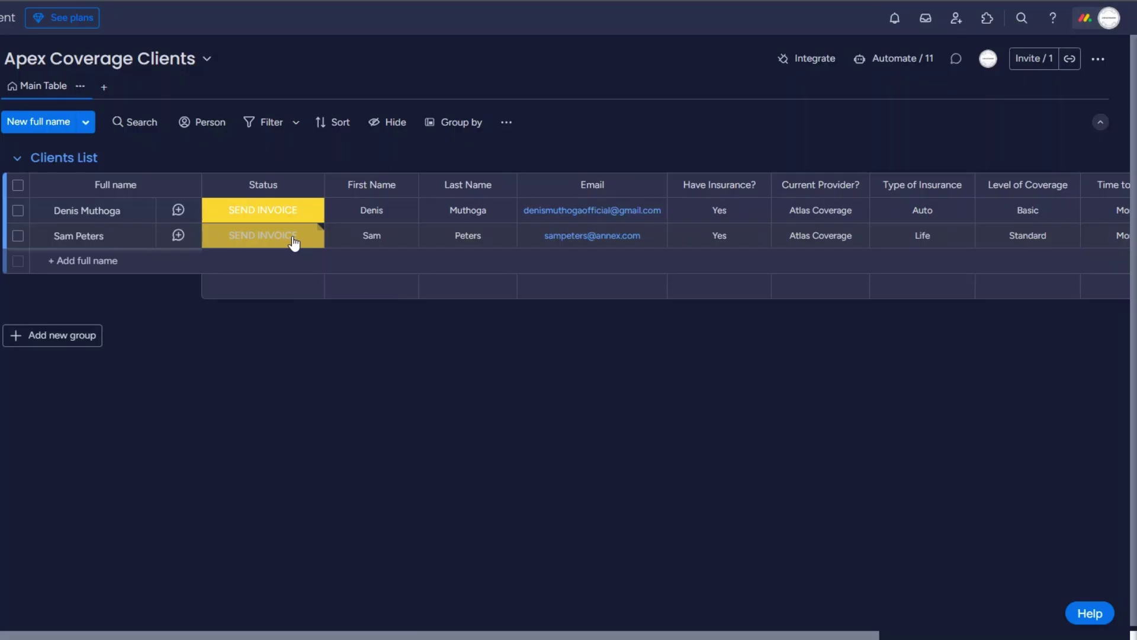
click(297, 240)
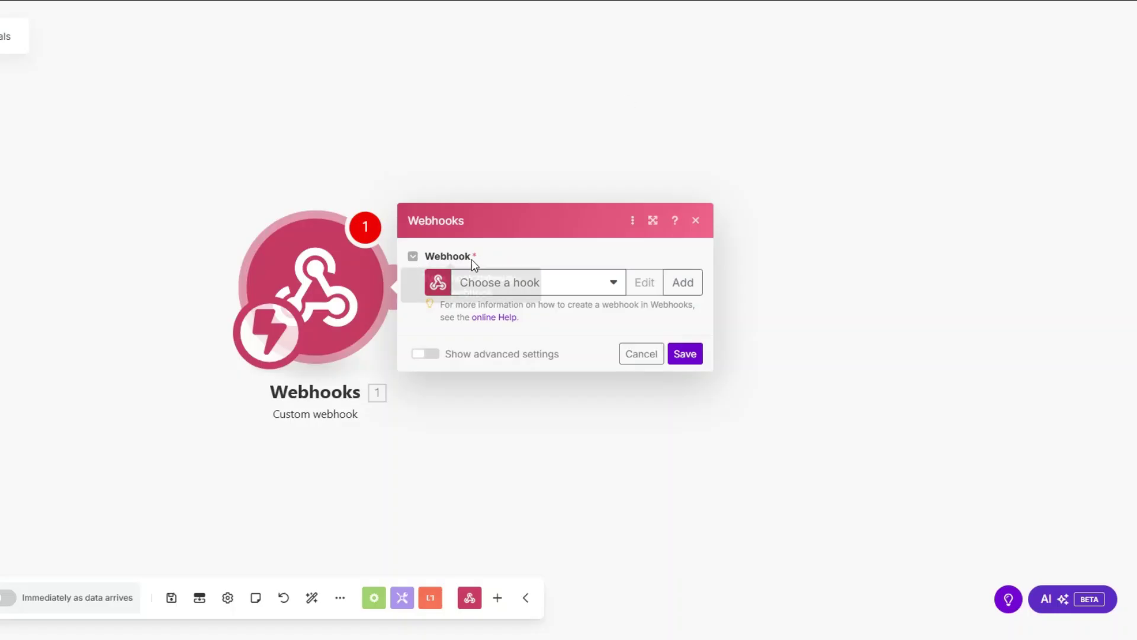
click(682, 282)
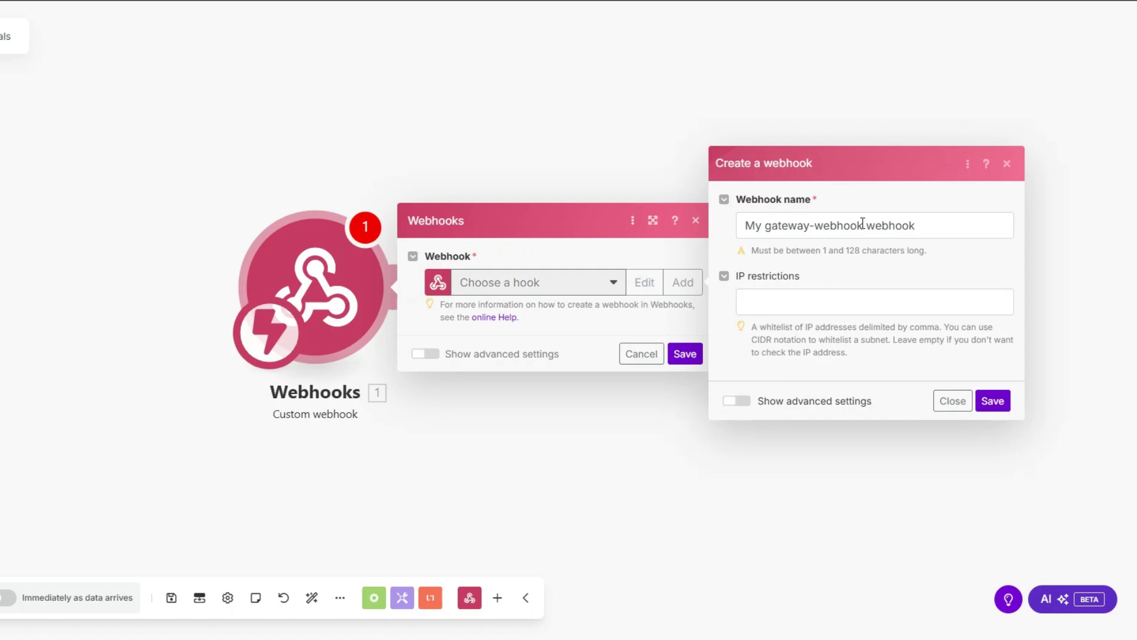
drag(863, 225, 710, 231)
text(Policy Renewals)
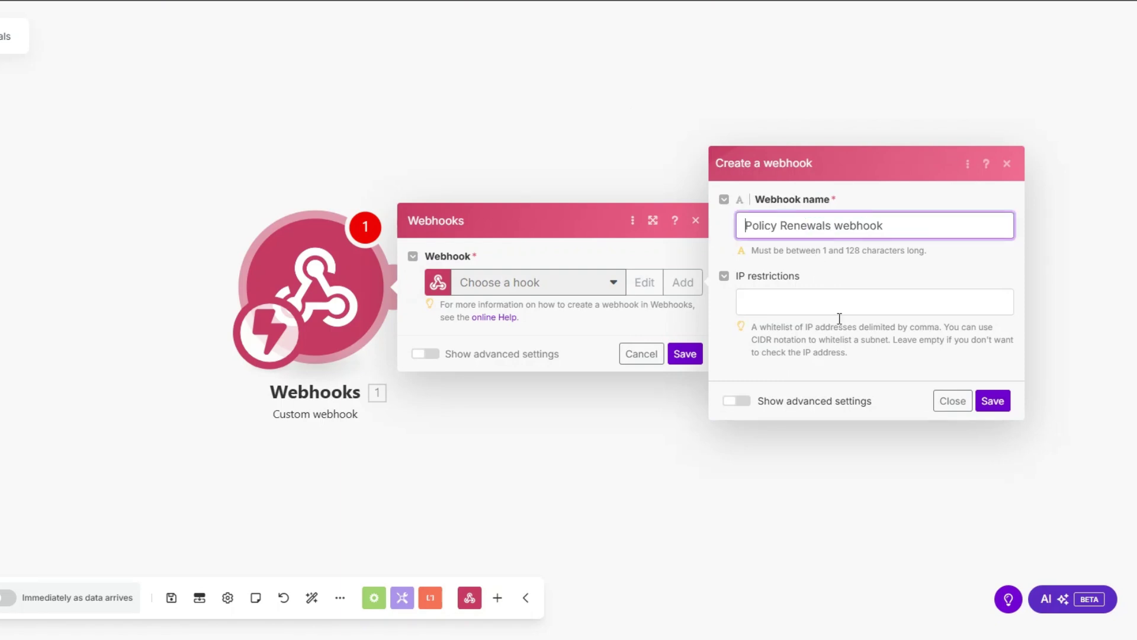
click(993, 400)
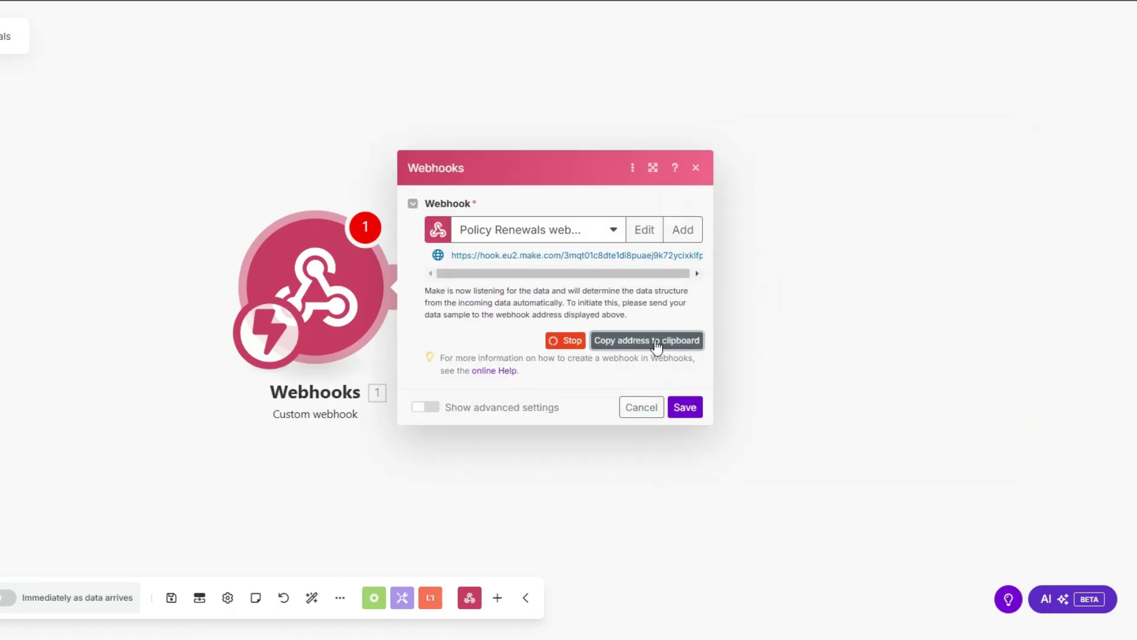
click(681, 407)
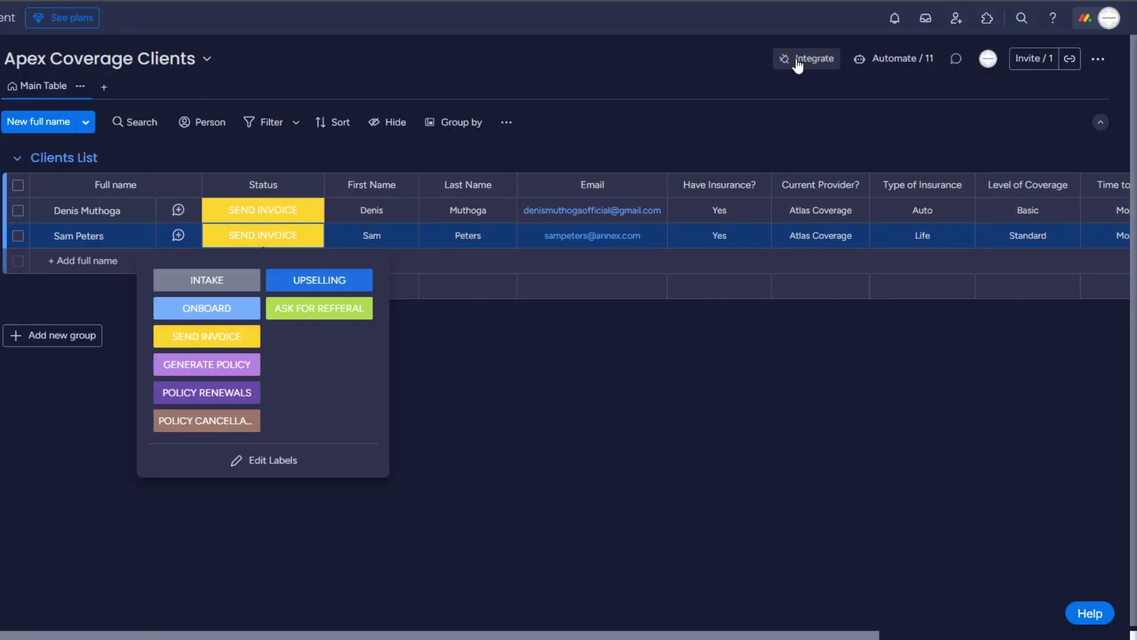
click(797, 59)
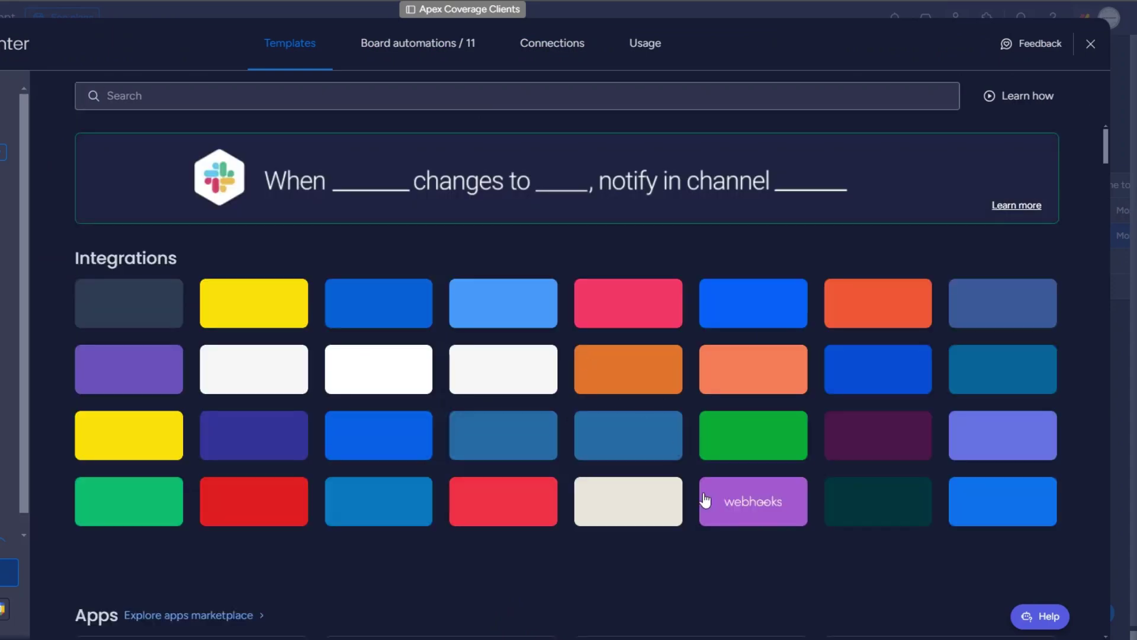
Connect monday.com's 'When a status changes to something' webhook template to the Make URL.
click(743, 512)
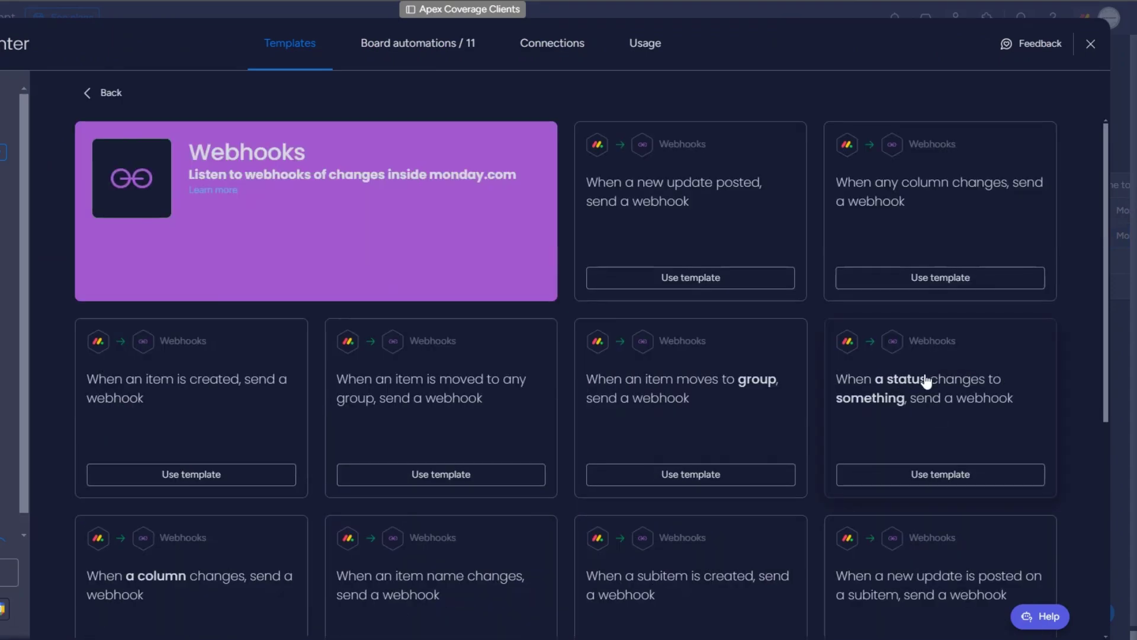
click(545, 332)
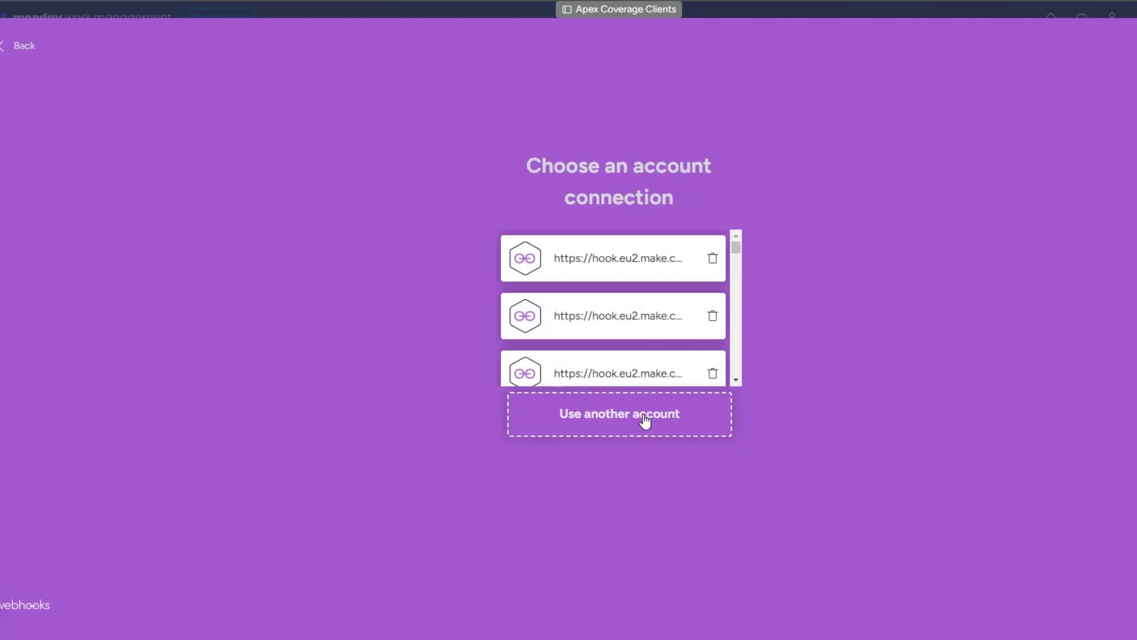
click(645, 418)
click(186, 186)
key(ctrl+v)
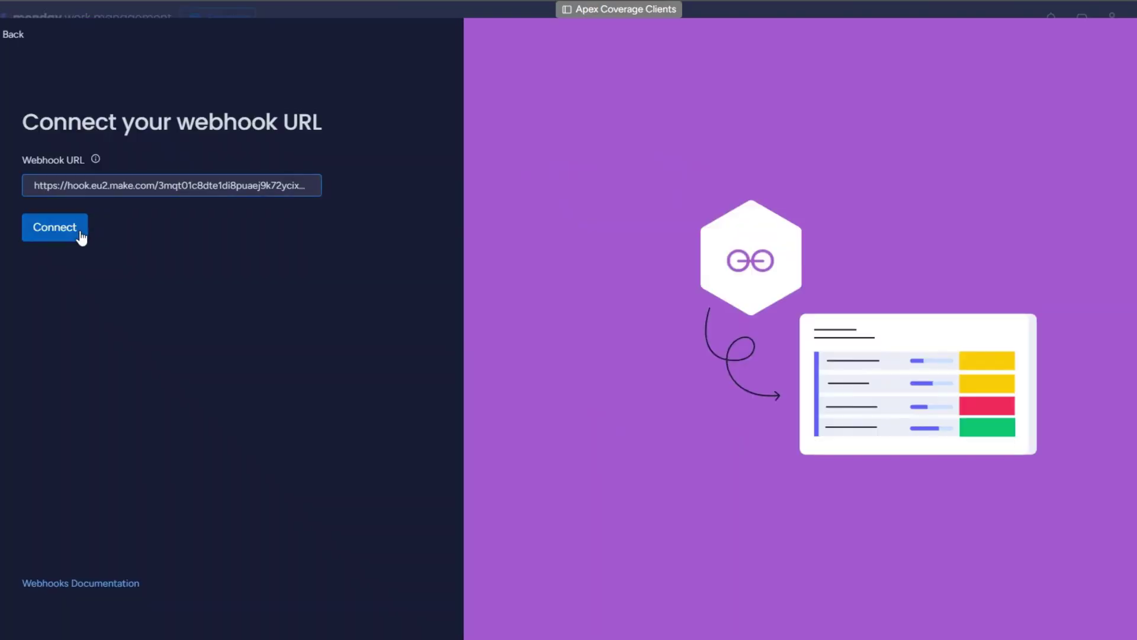
click(81, 237)
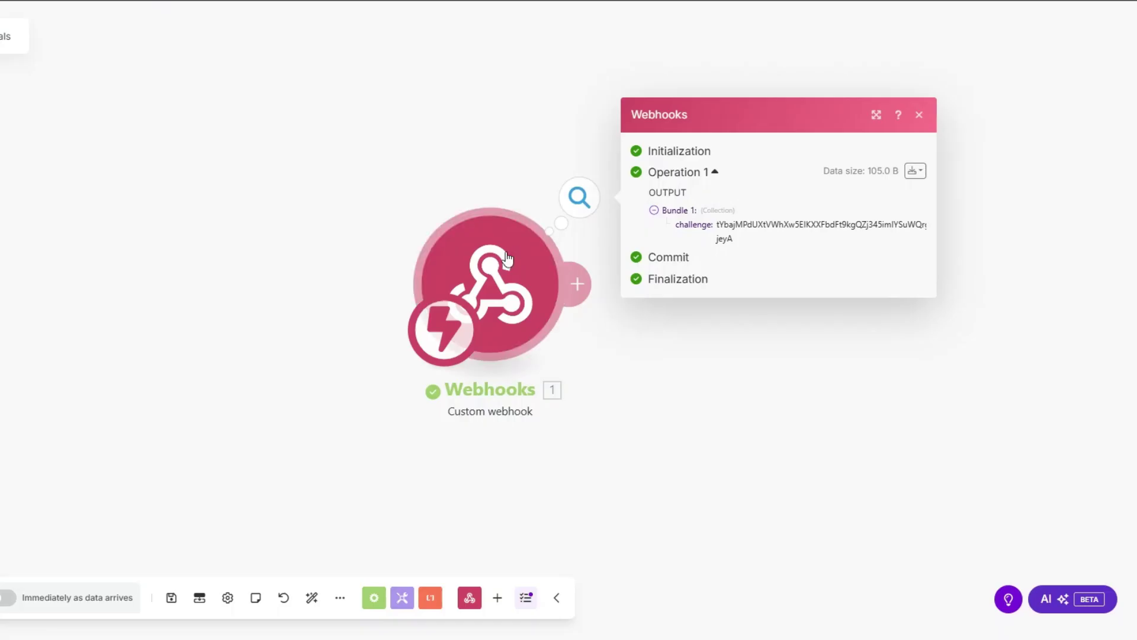
drag(513, 259, 249, 241)
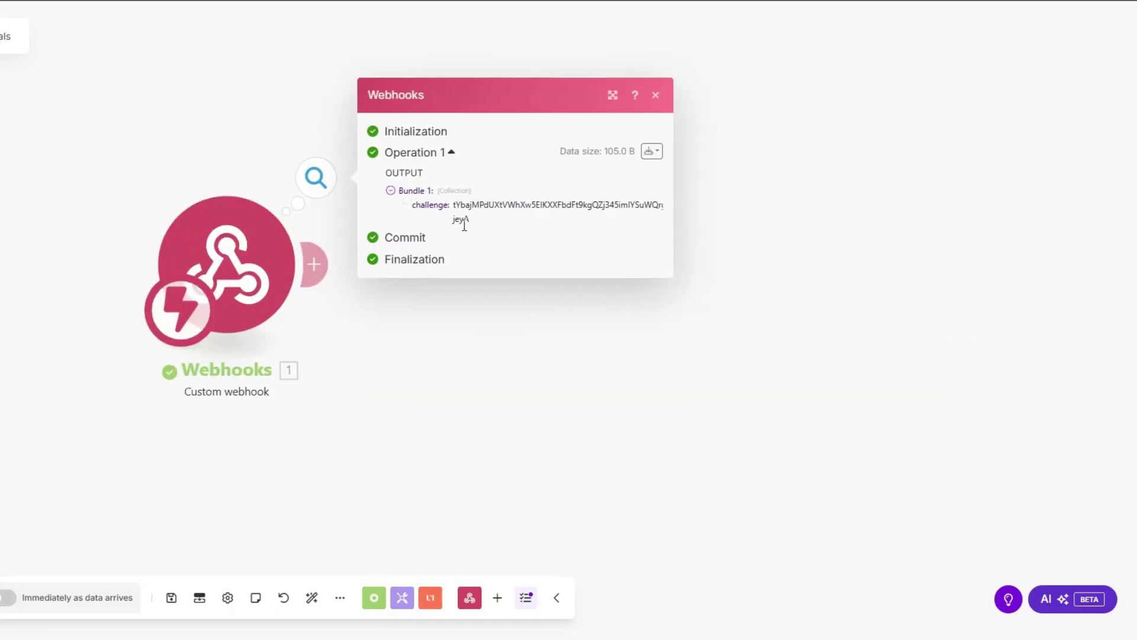
Add a Webhook response module whose body returns the challenge value.
click(315, 264)
click(680, 147)
click(687, 222)
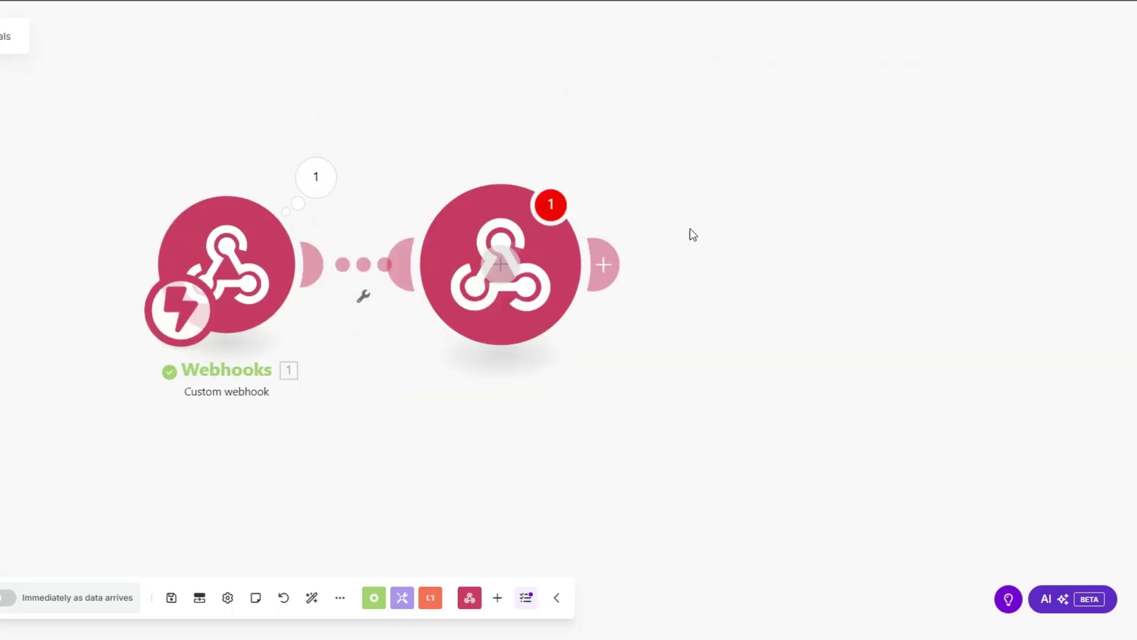
click(642, 319)
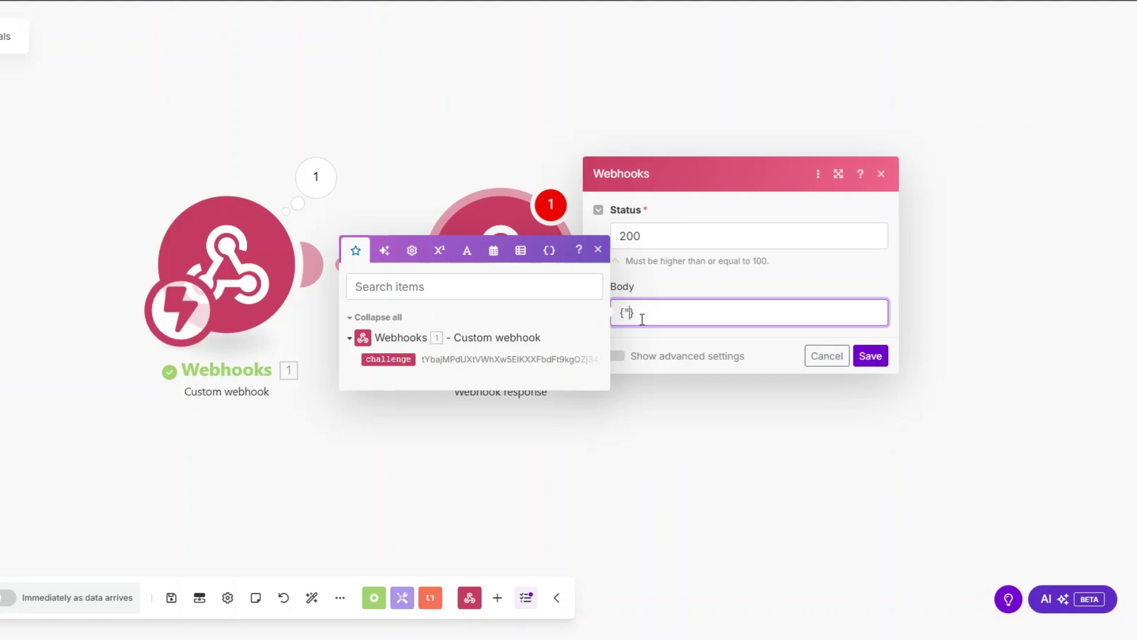
text({"":"")
text(challenge":)
click(388, 359)
click(870, 356)
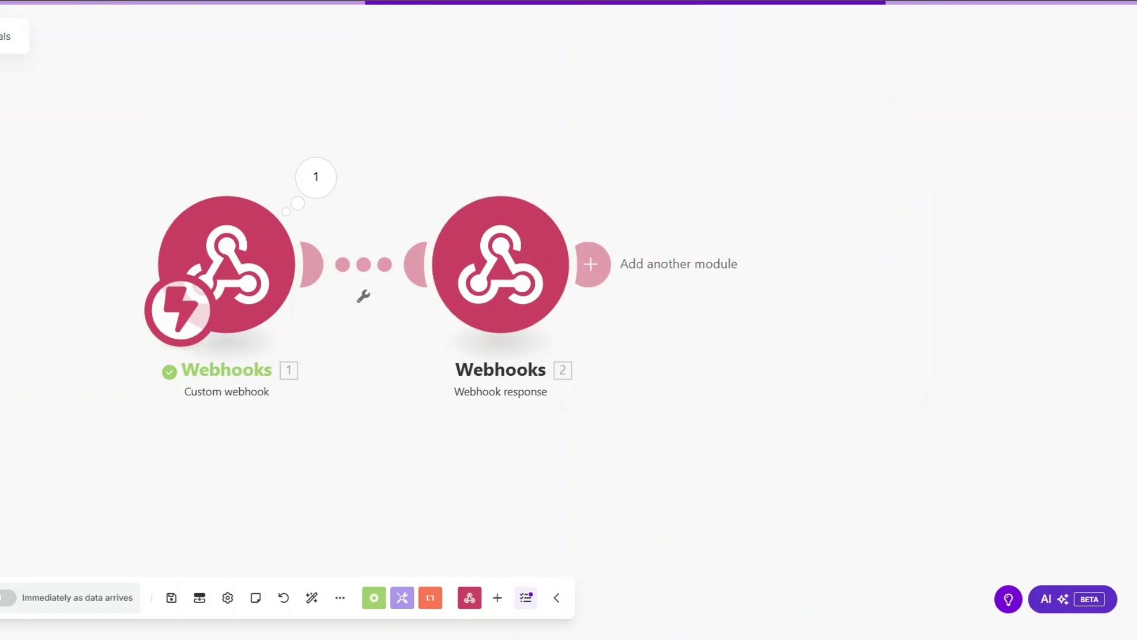
Connect the webhook URL in monday.com, then delete the Webhook response module.
scroll(329, 393, down, 1)
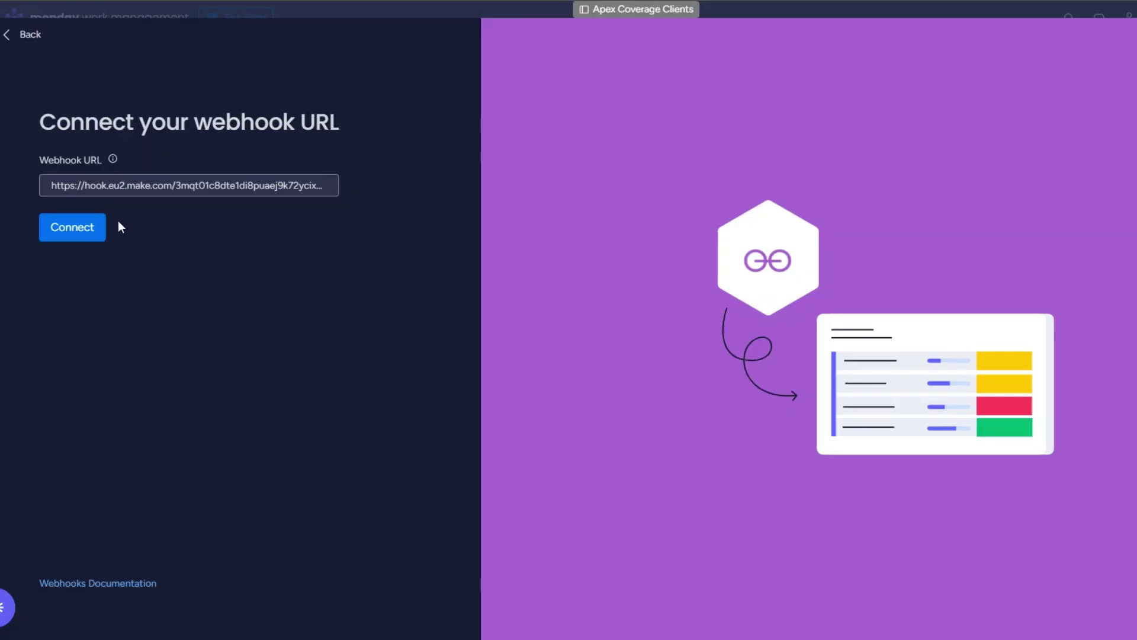
click(94, 232)
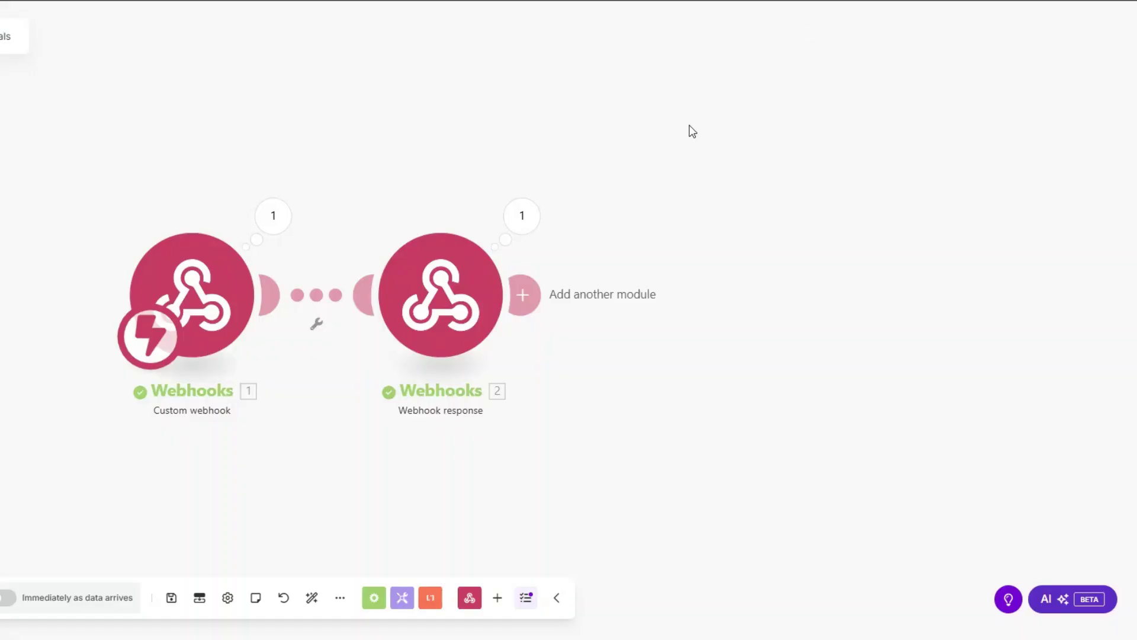
right_click(453, 304)
click(508, 471)
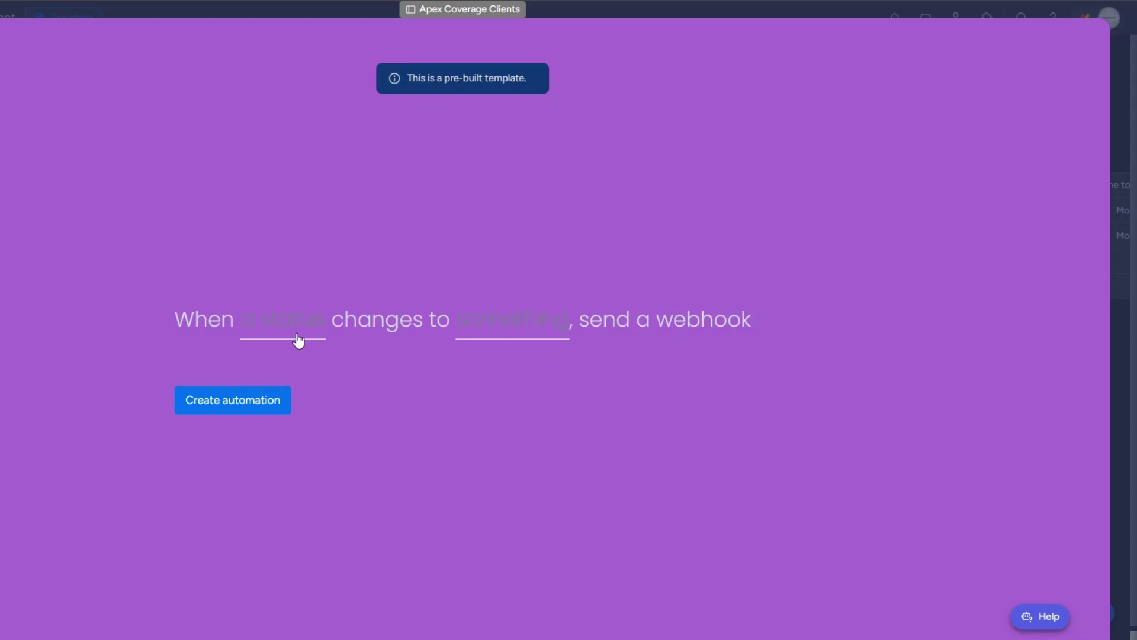
Create an automation sending a webhook when Status changes to POLICY RENEWALS.
click(283, 320)
click(304, 391)
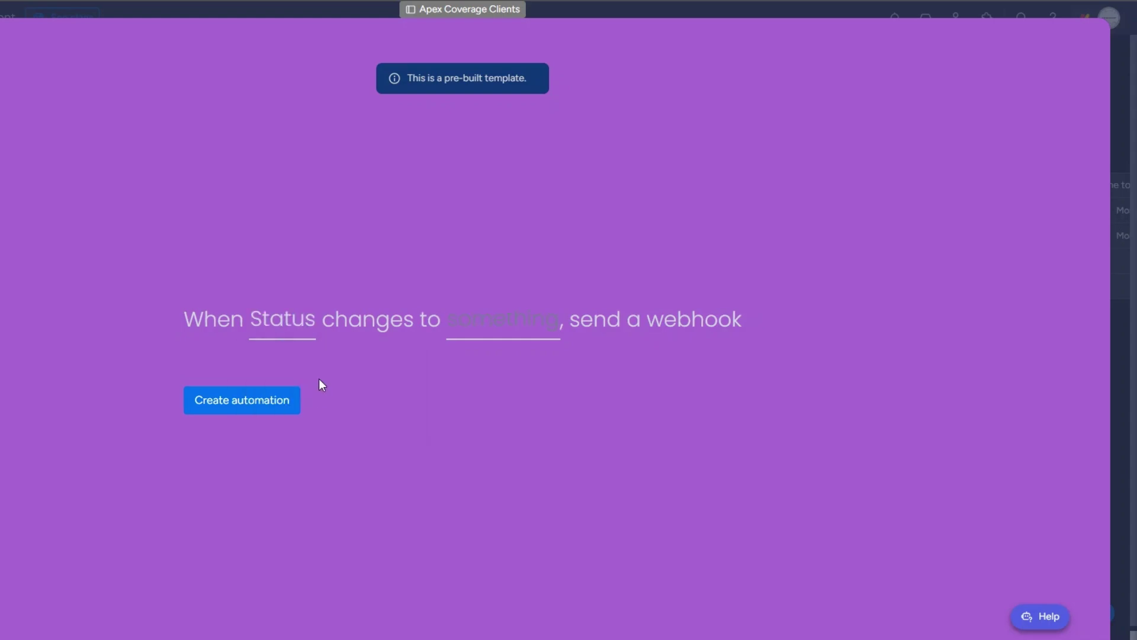
click(494, 325)
scroll(510, 435, down, 2)
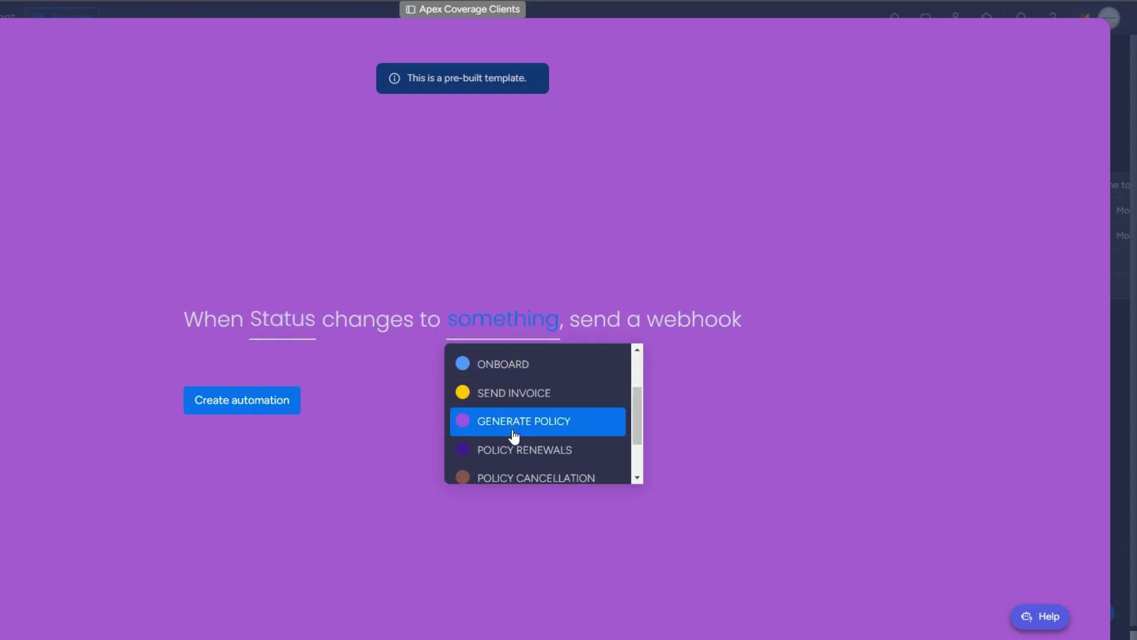
click(495, 457)
click(254, 406)
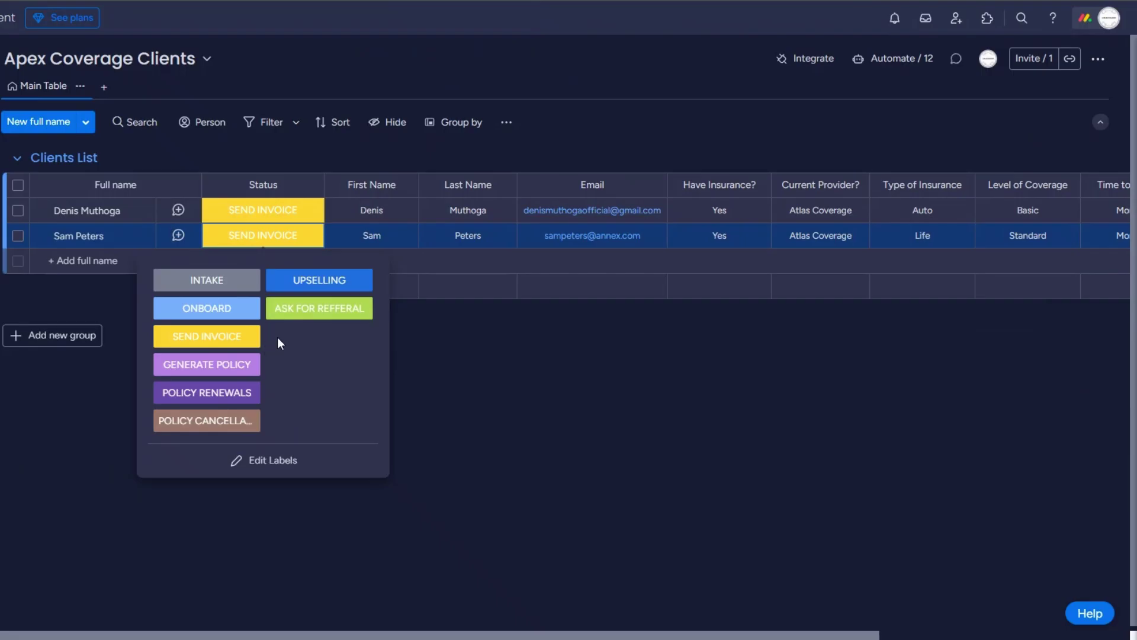
click(369, 325)
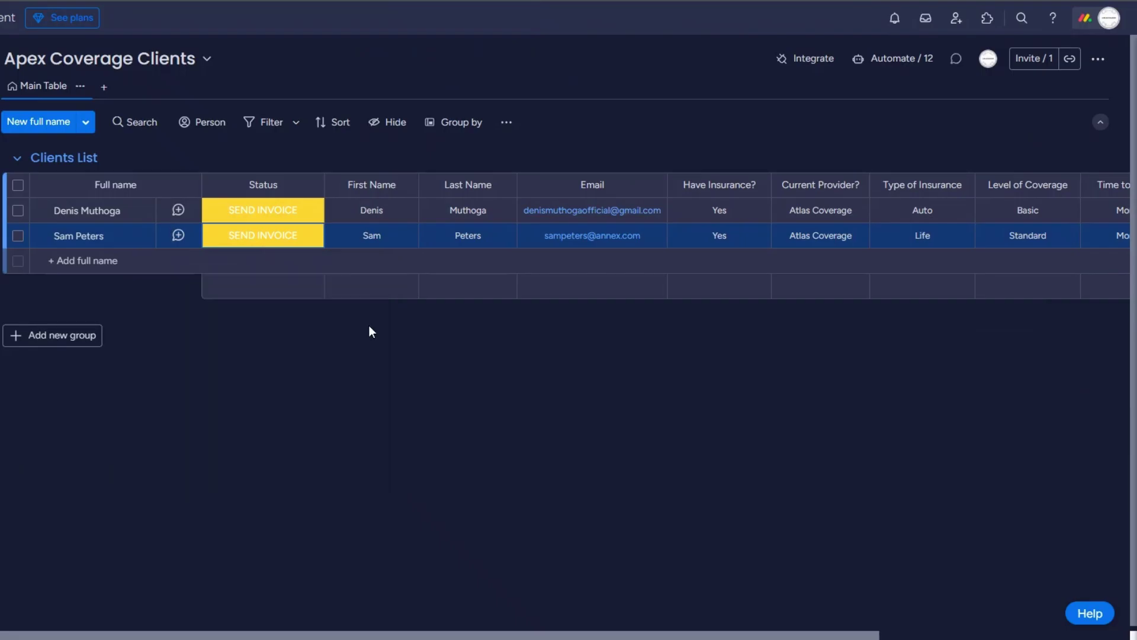
click(292, 243)
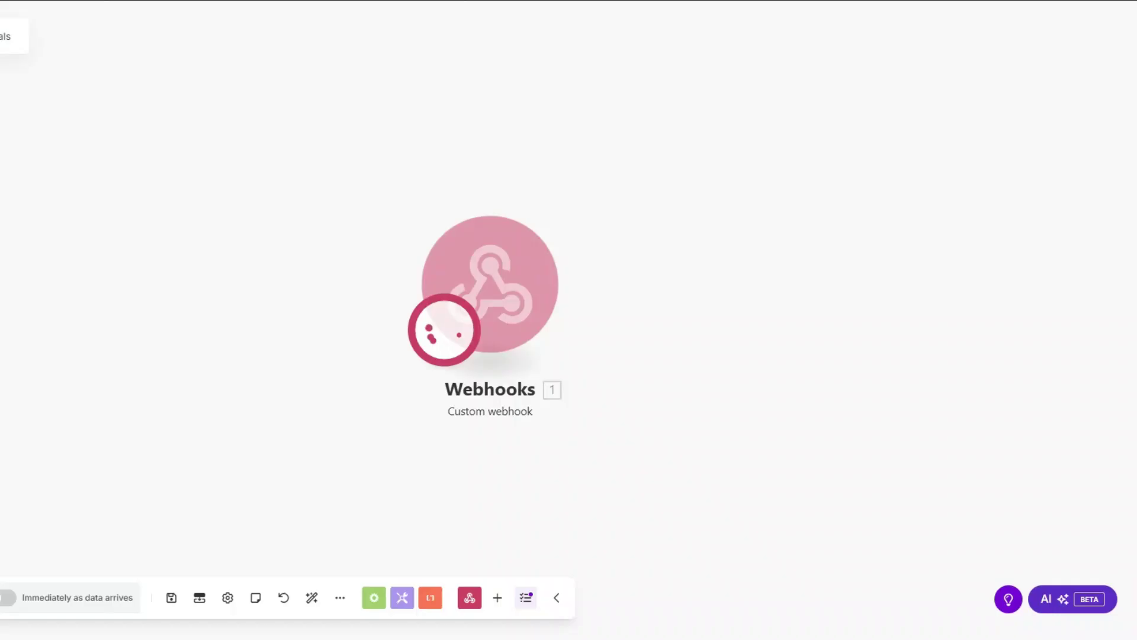
Inspect the webhook output's event fields and copy the pulseId value.
drag(506, 290, 169, 264)
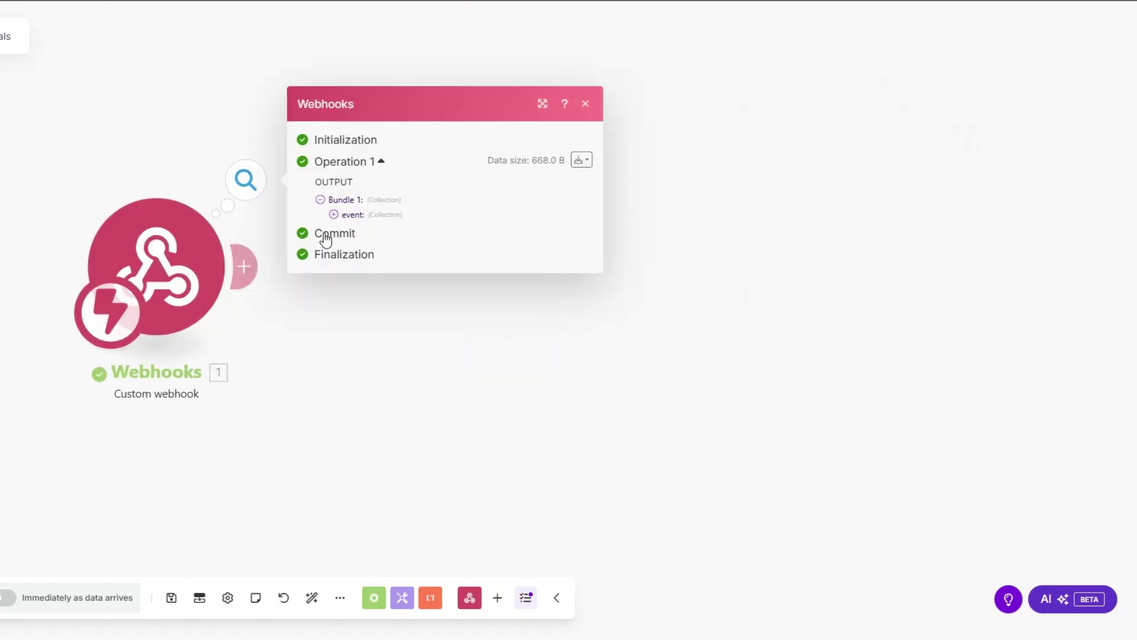
click(336, 215)
drag(404, 293, 449, 299)
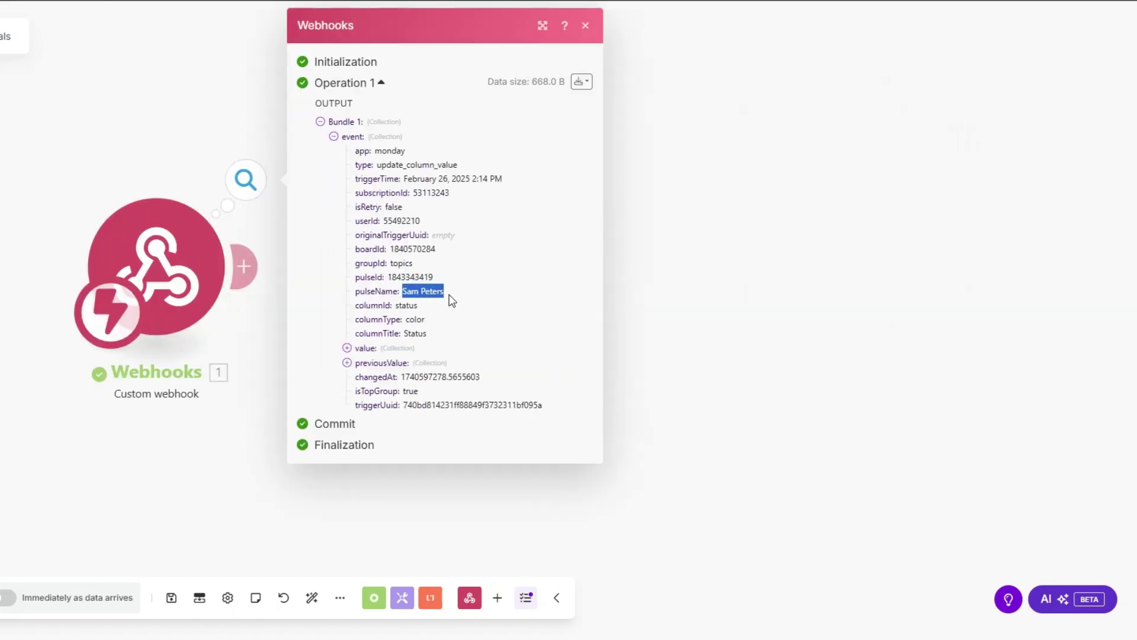
drag(390, 276, 453, 282)
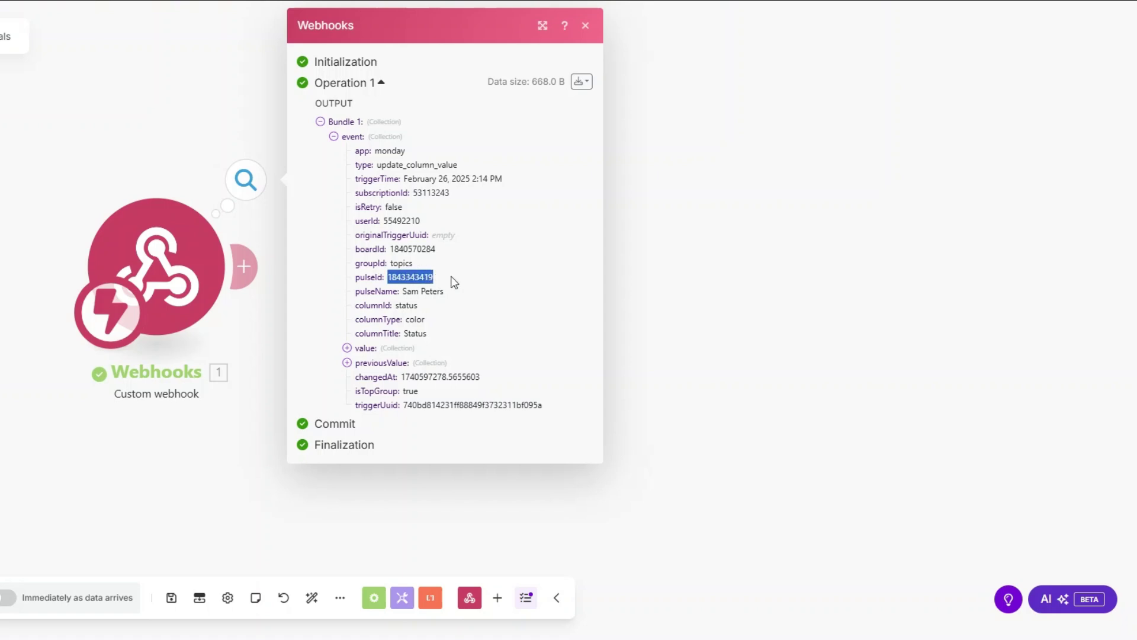
key(Escape)
Add a Monday Get an Item module with ID pulseId on board Apex Coverage Clients.
click(244, 266)
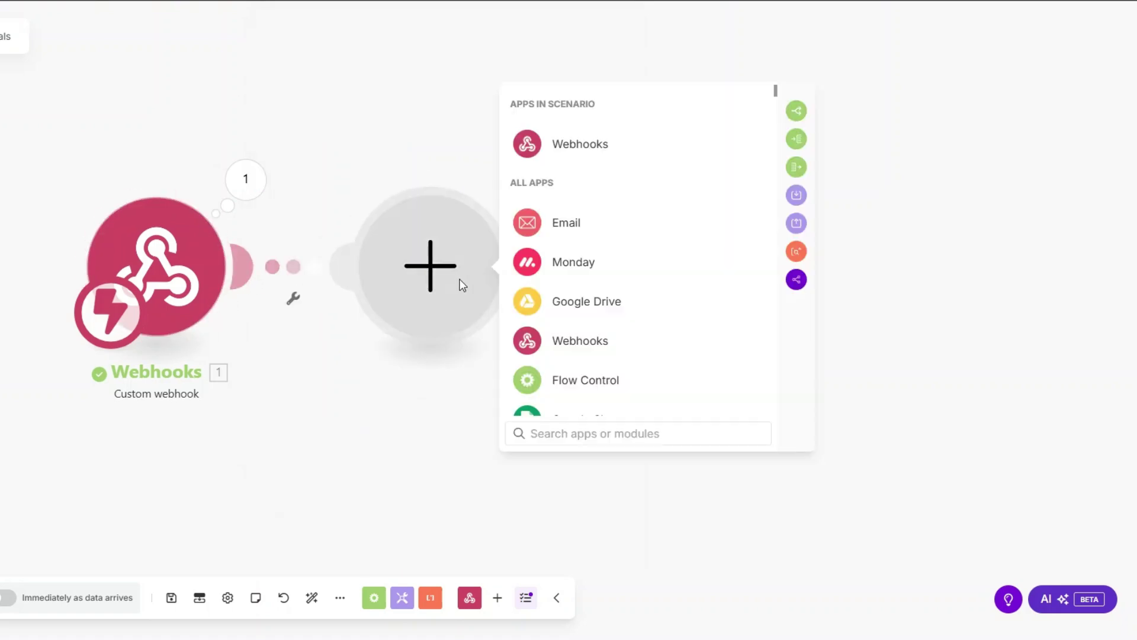
click(564, 264)
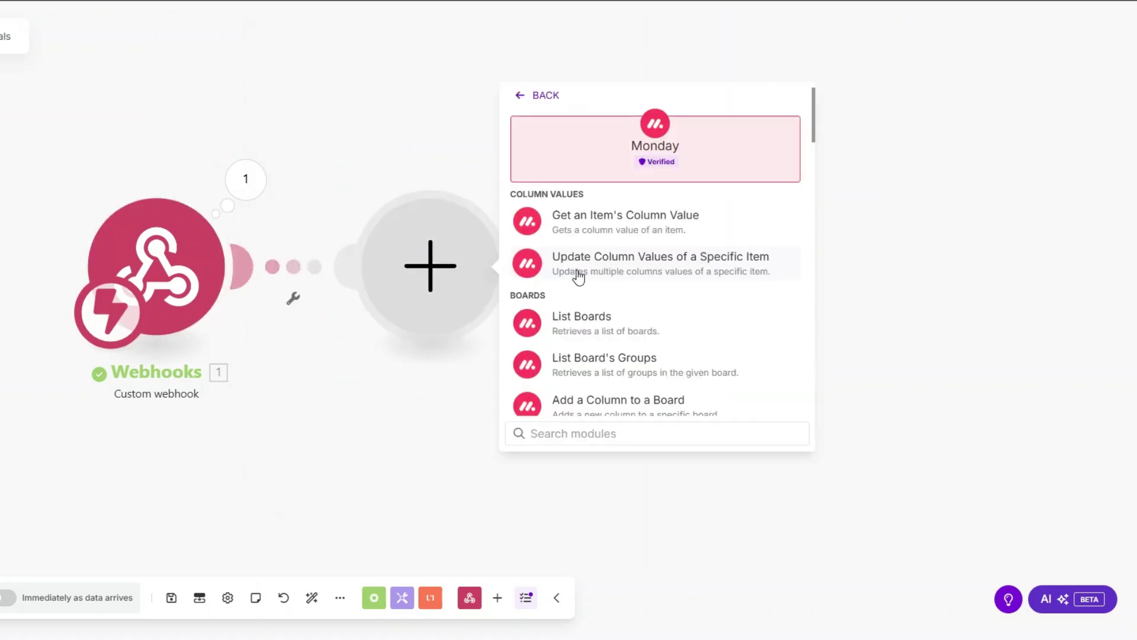
text(get an)
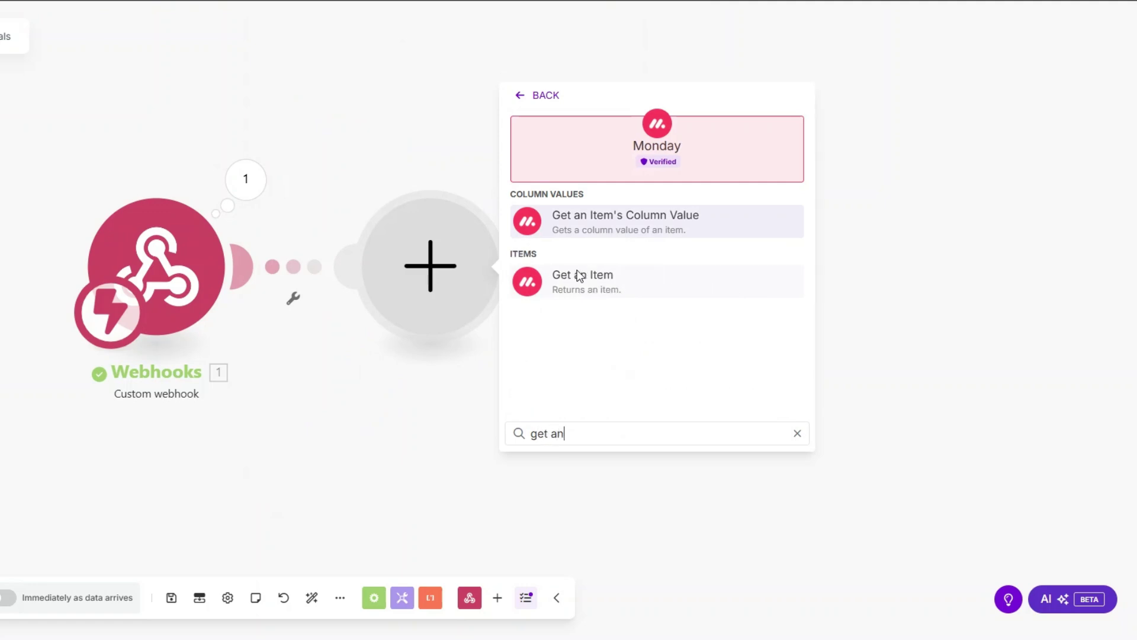
click(591, 278)
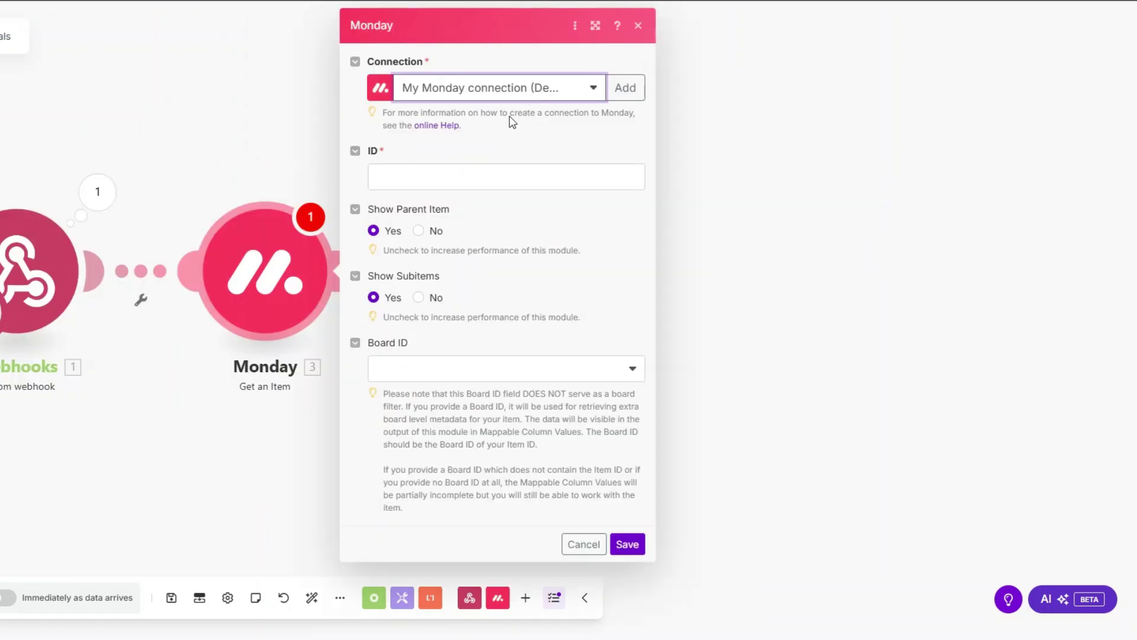
click(472, 178)
text(1. event: pulseId)
click(464, 372)
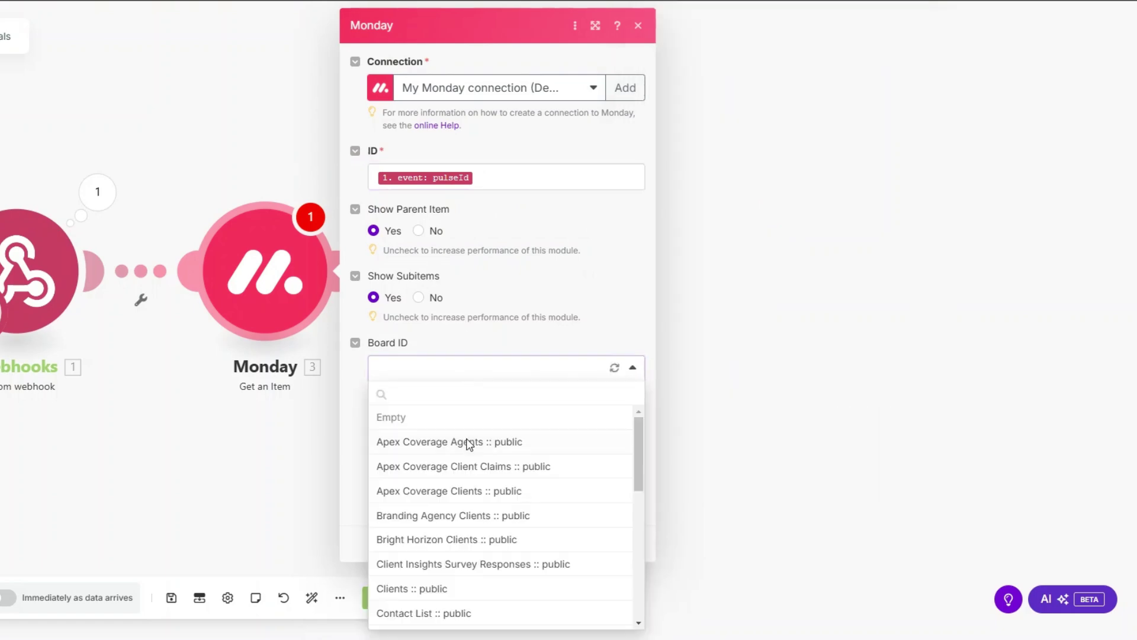
click(481, 491)
click(619, 543)
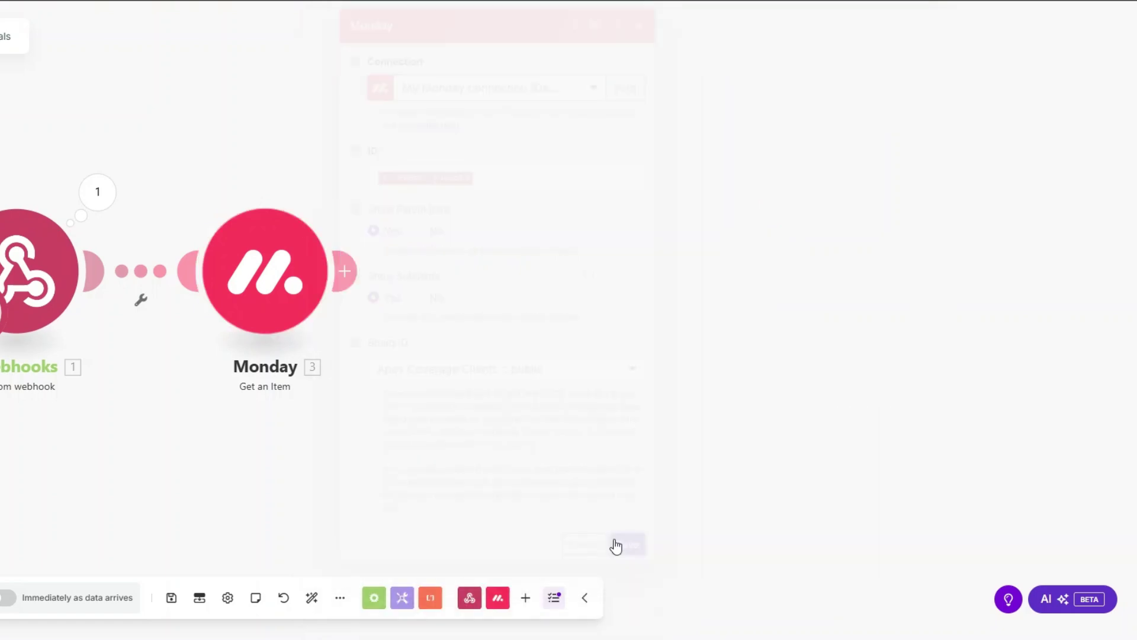
Run only the Monday module with the pulseId and review the returned client details.
right_click(282, 305)
click(329, 338)
key(ctrl+v)
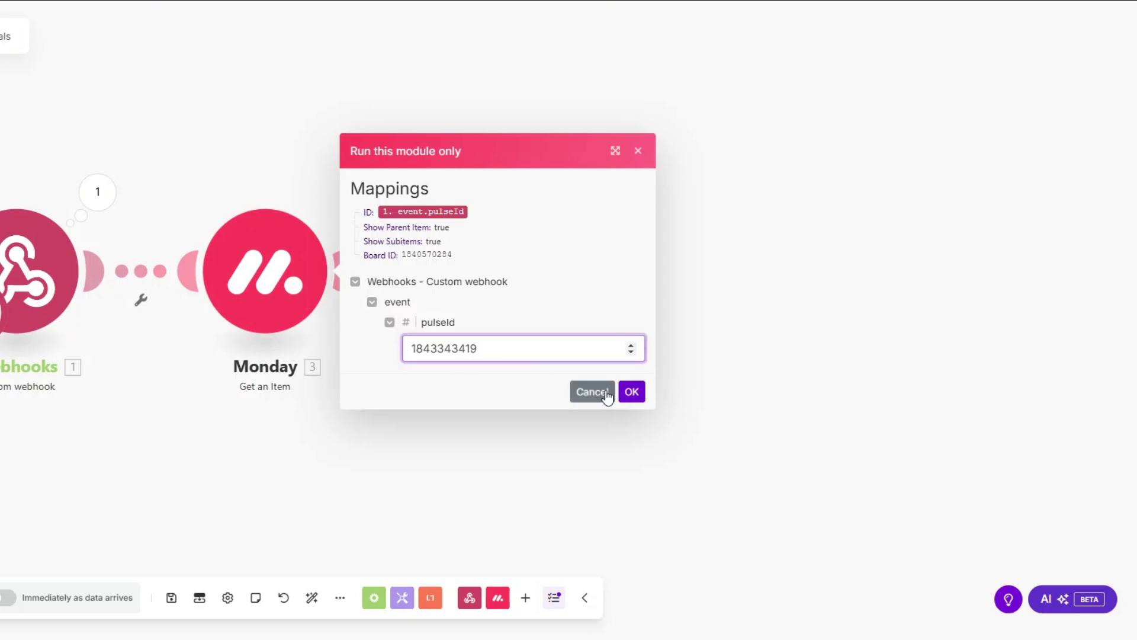
click(632, 392)
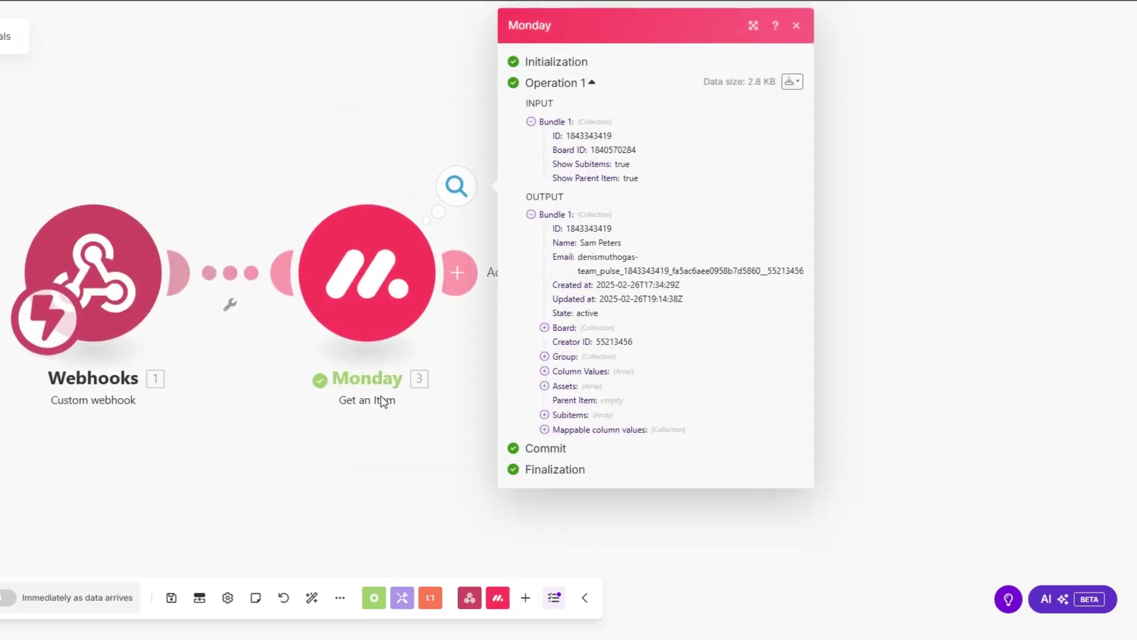
click(545, 424)
click(558, 480)
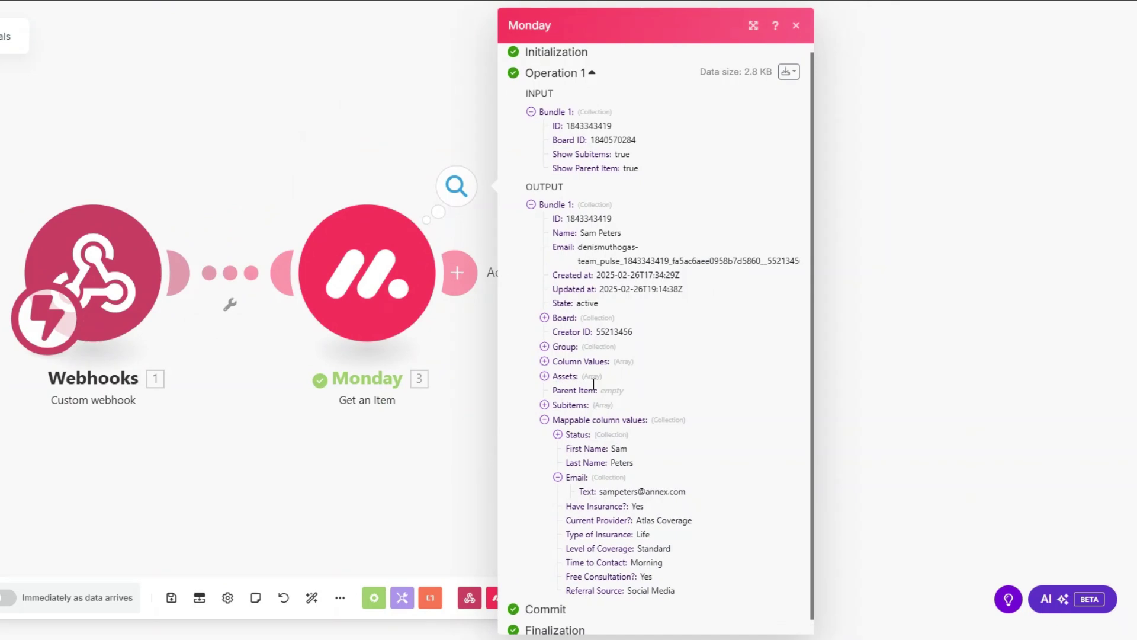
scroll(592, 427, down, 1)
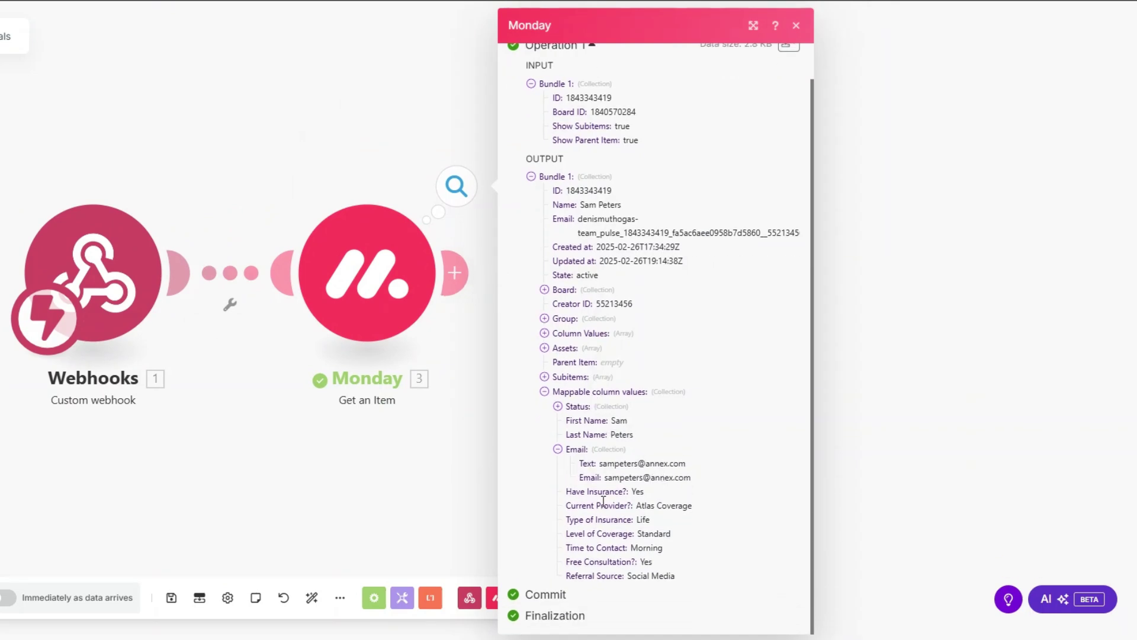
drag(603, 501, 687, 583)
click(366, 474)
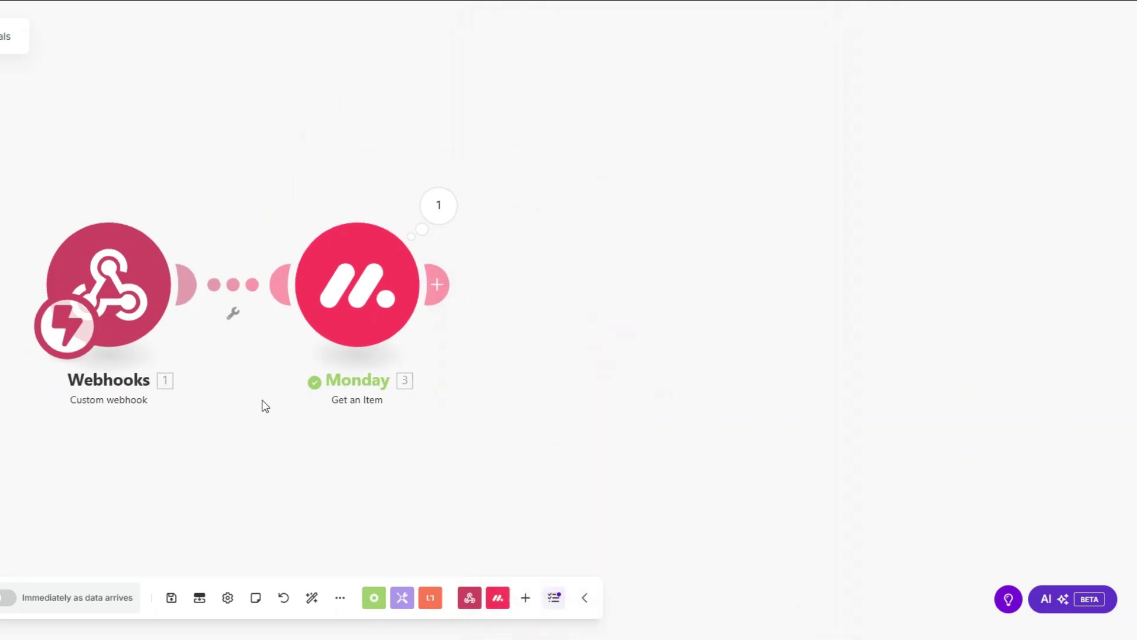
drag(265, 407, 147, 414)
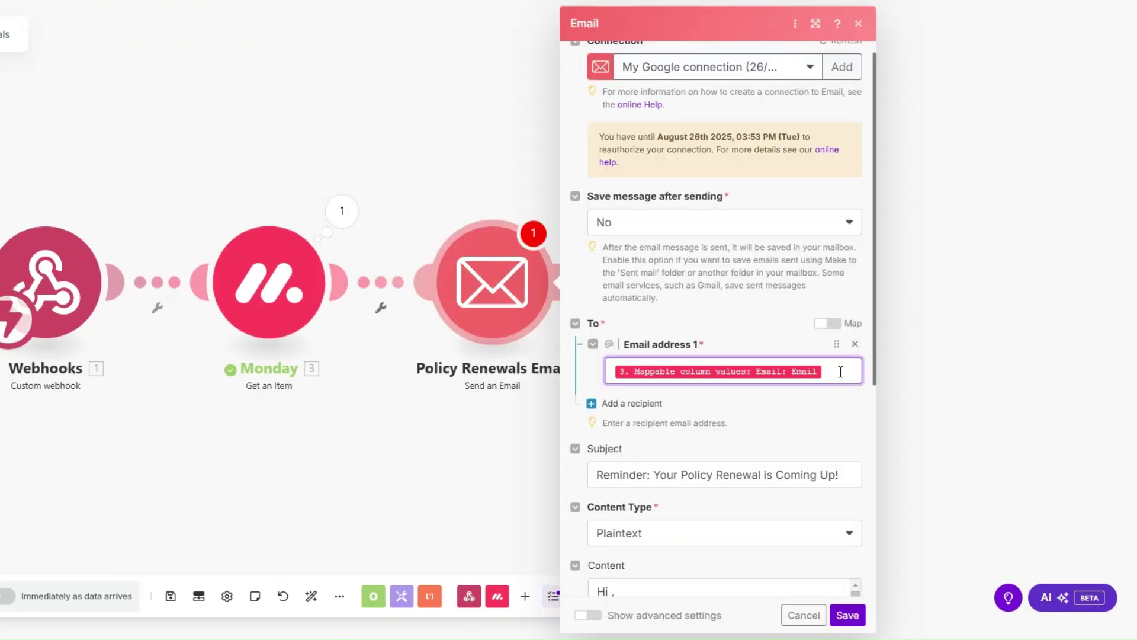
Check the email recipient and subject, and insert the client's First Name after the greeting.
click(840, 371)
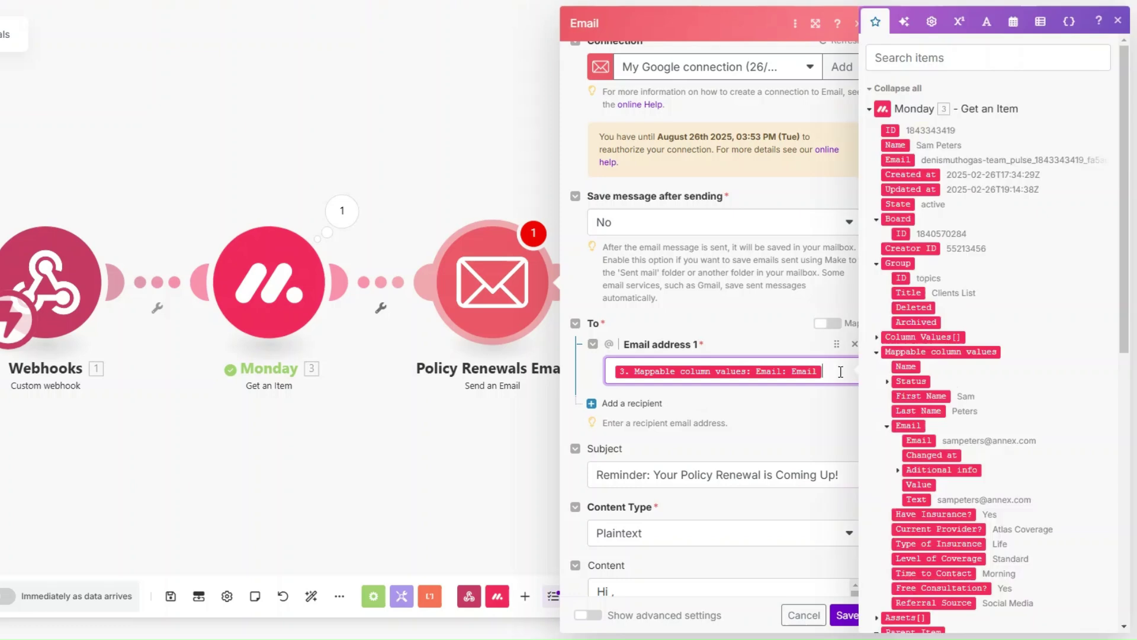
scroll(747, 305, down, 1)
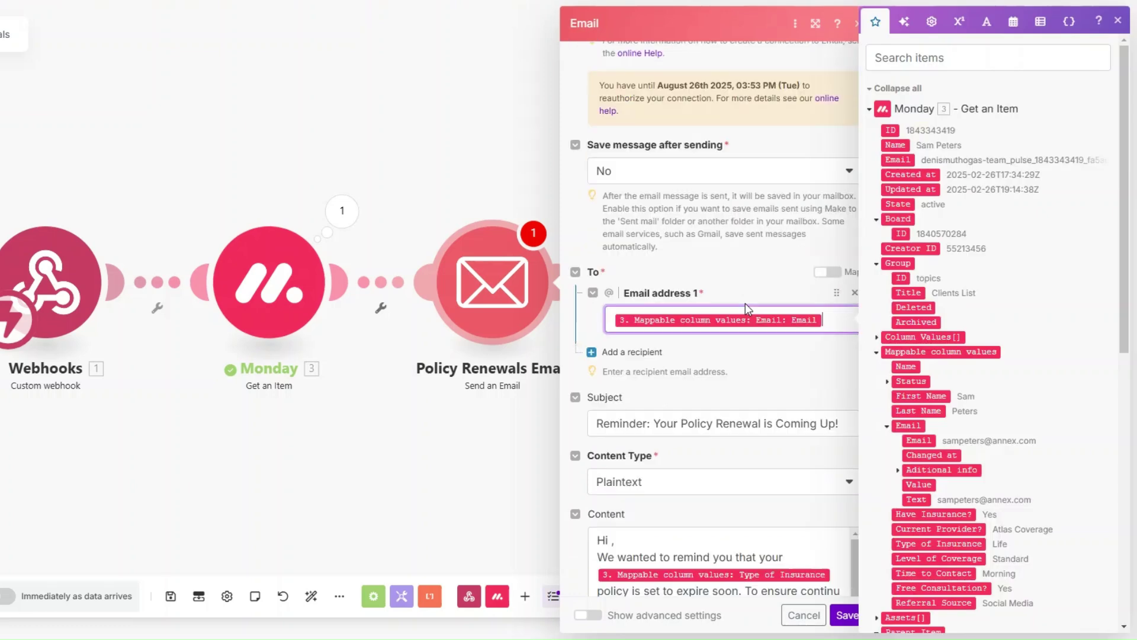
scroll(826, 294, down, 2)
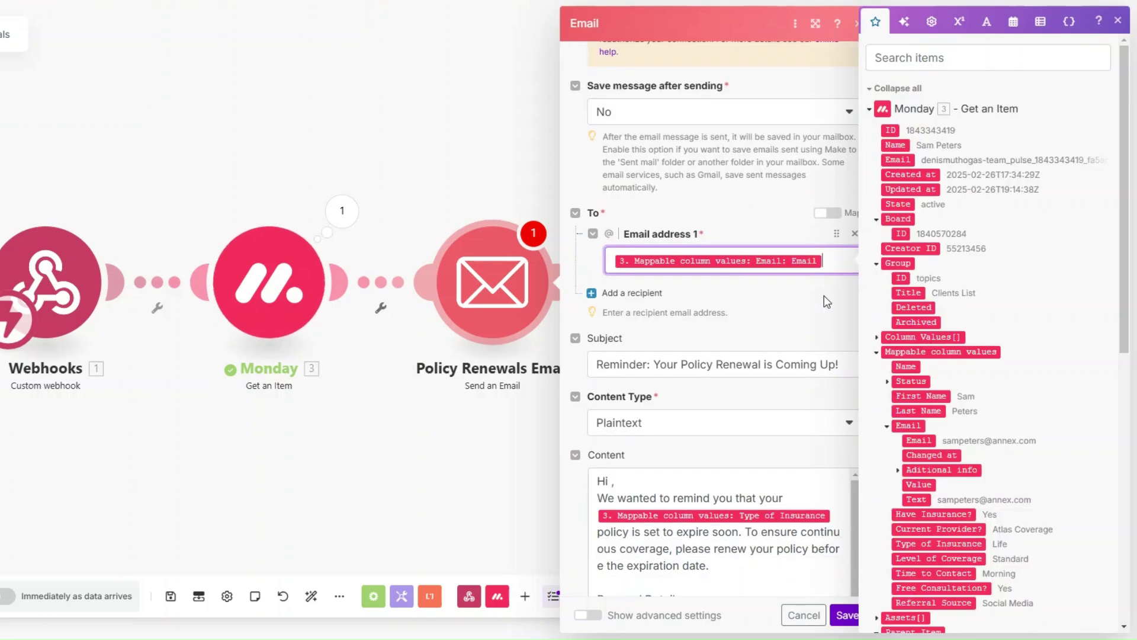
click(844, 269)
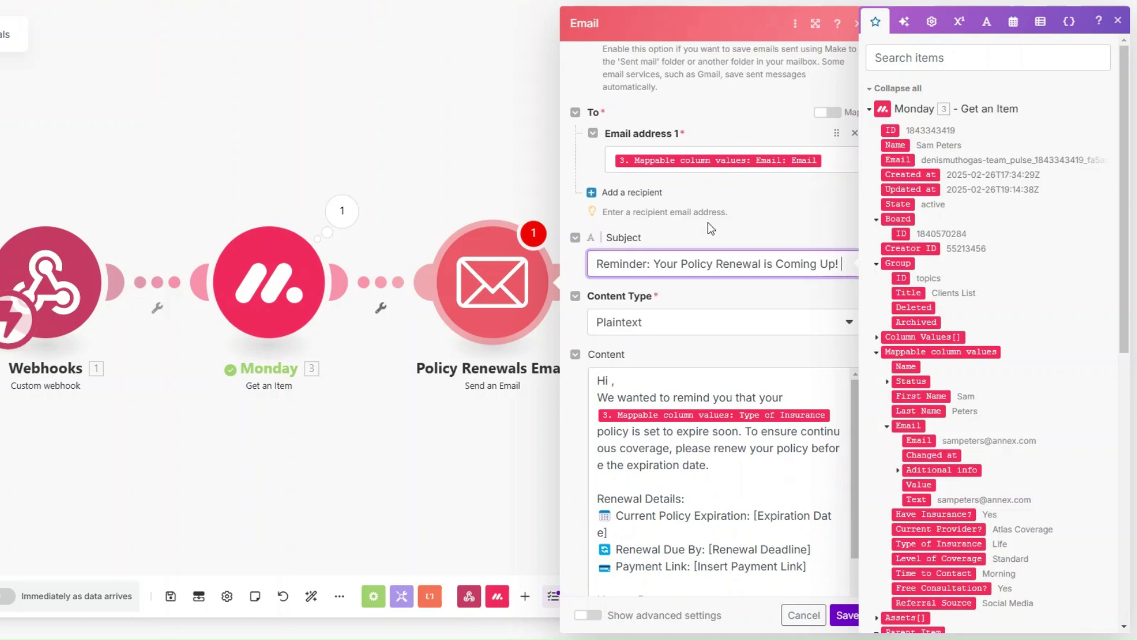
scroll(709, 223, down, 2)
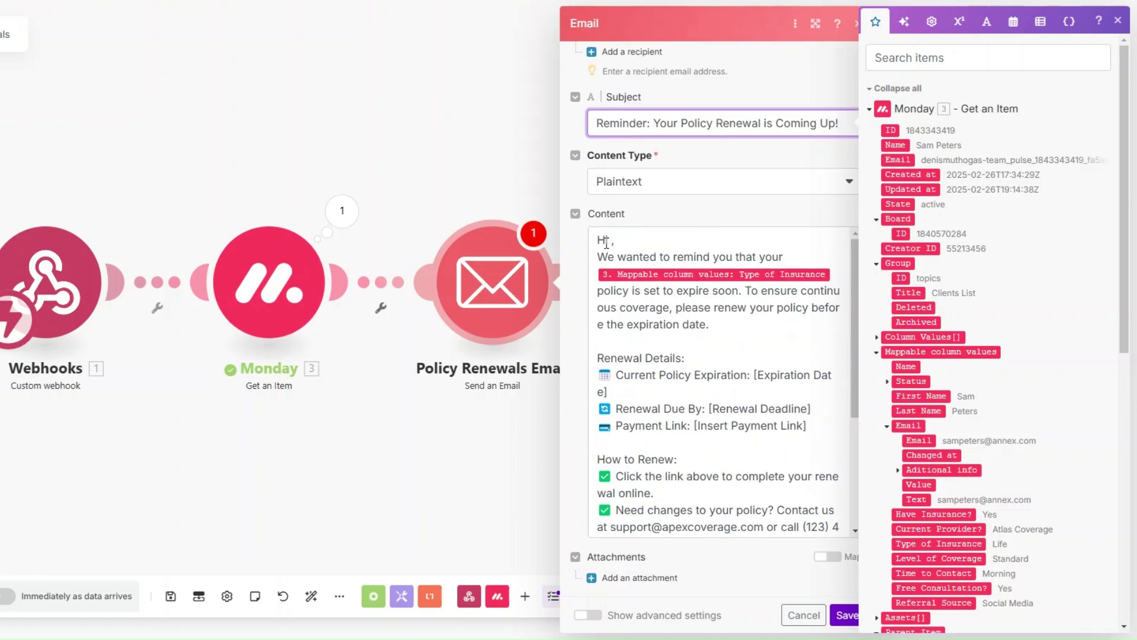
click(613, 242)
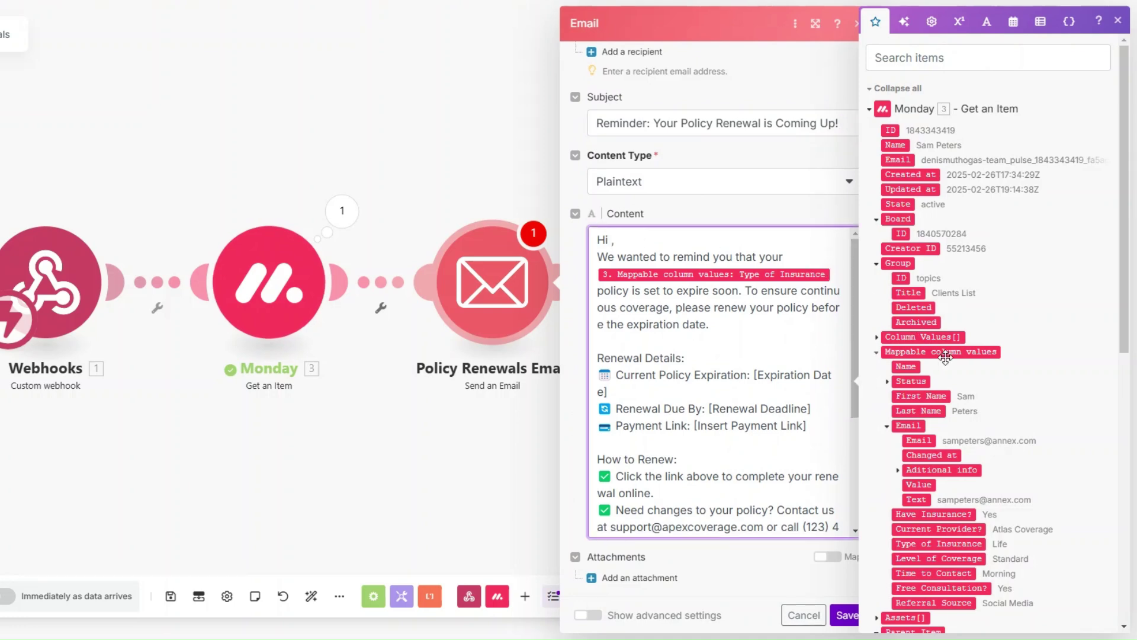
click(917, 399)
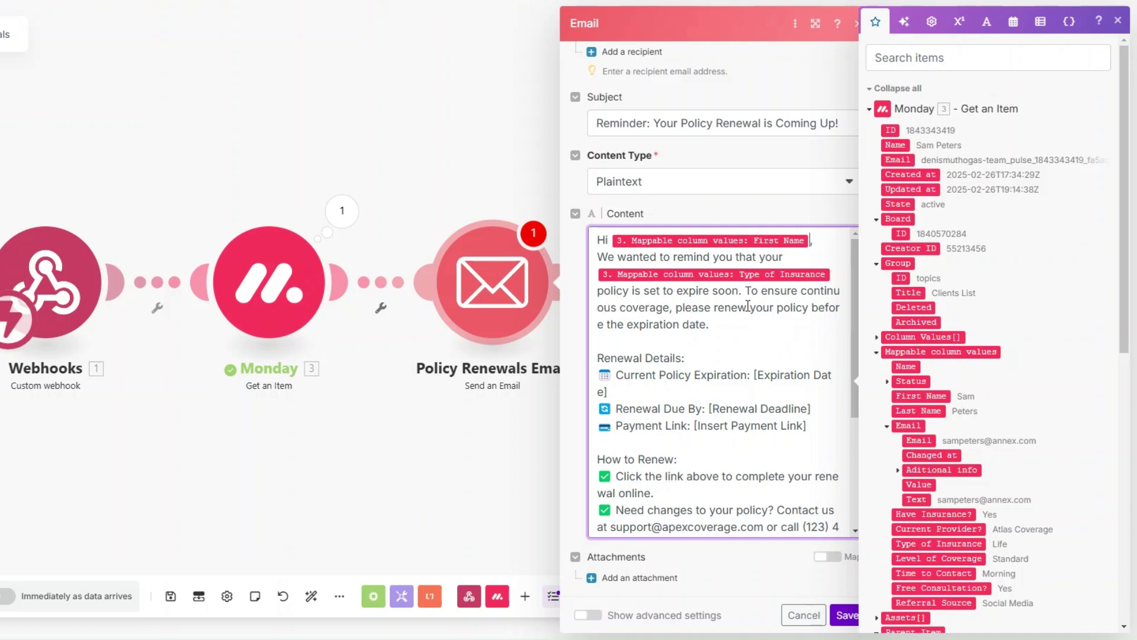
Review the Renewal Details and closing lines of the email message.
scroll(723, 325, down, 1)
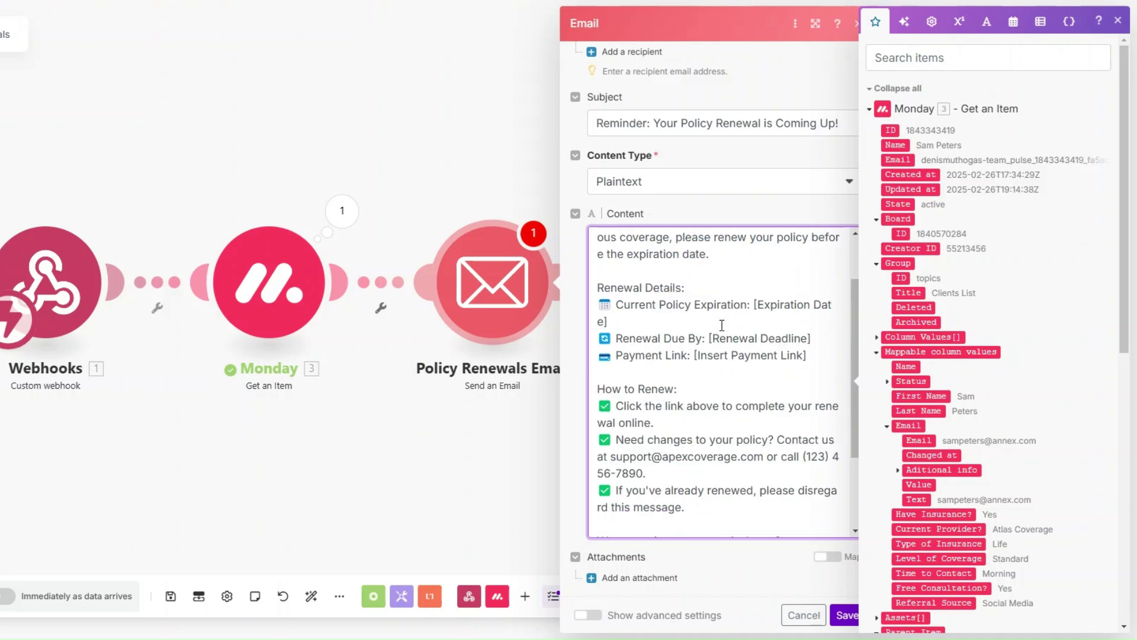
drag(607, 288, 819, 361)
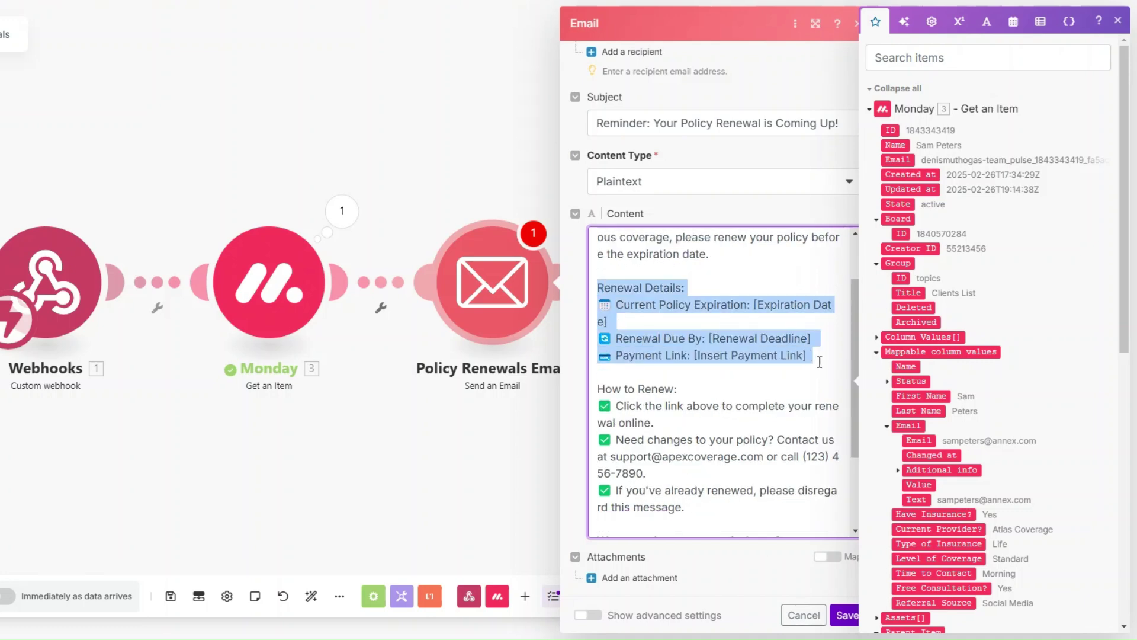
click(677, 308)
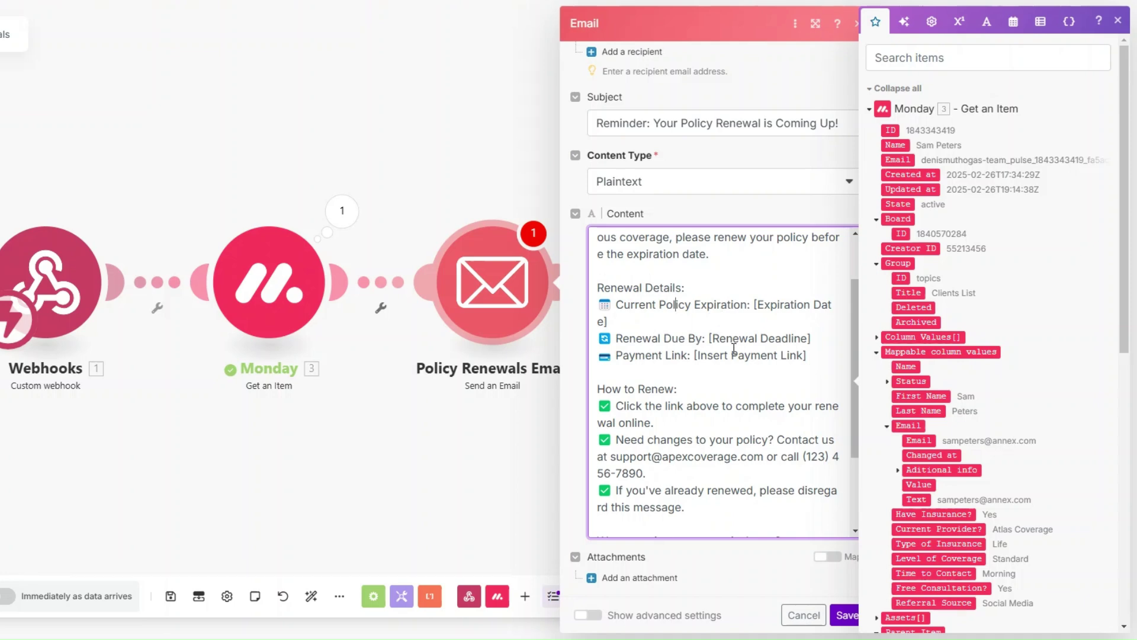
scroll(687, 308, down, 2)
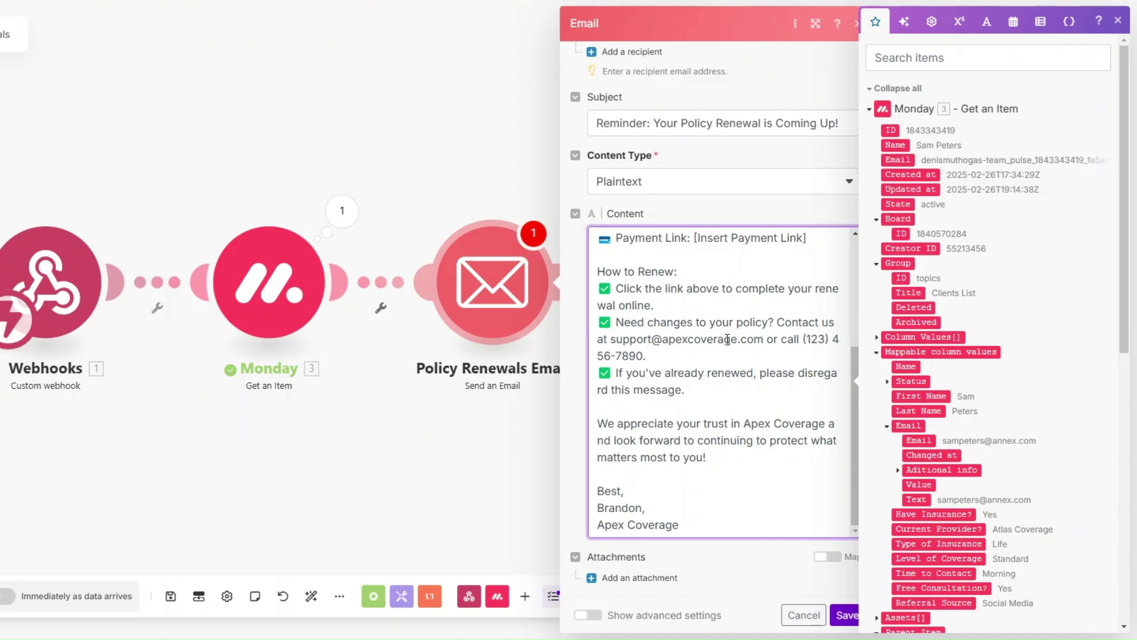
click(673, 355)
Close the Policy Renewals Email settings and start a Run once test.
click(804, 582)
click(514, 557)
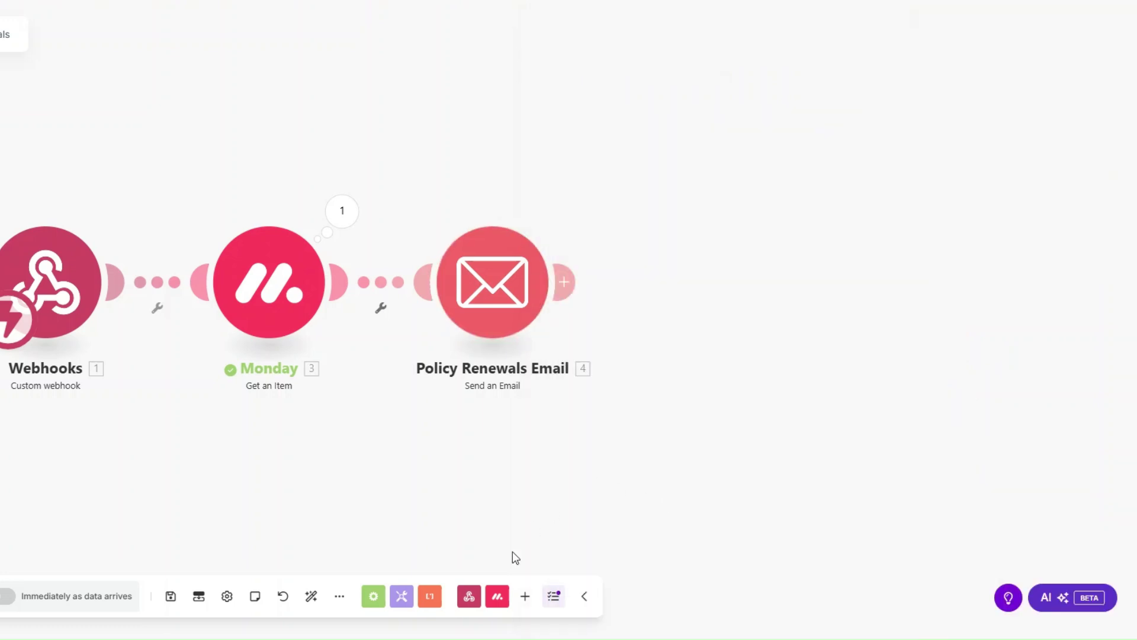
click(0, 596)
drag(299, 418, 237, 413)
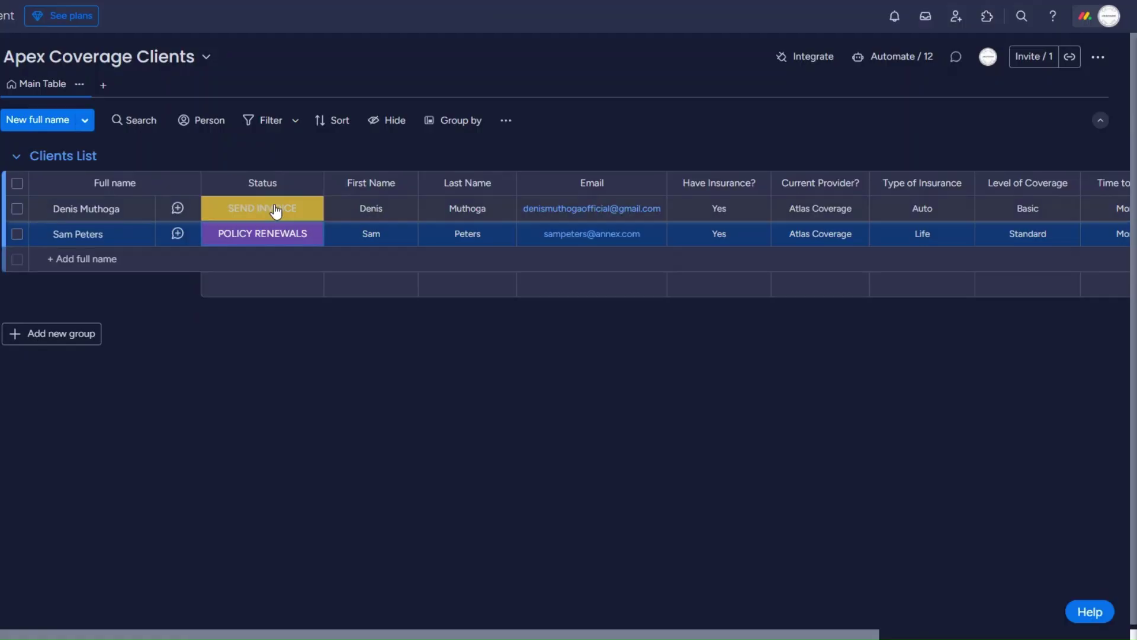
Change the first client's Status to POLICY RENEWALS.
click(276, 210)
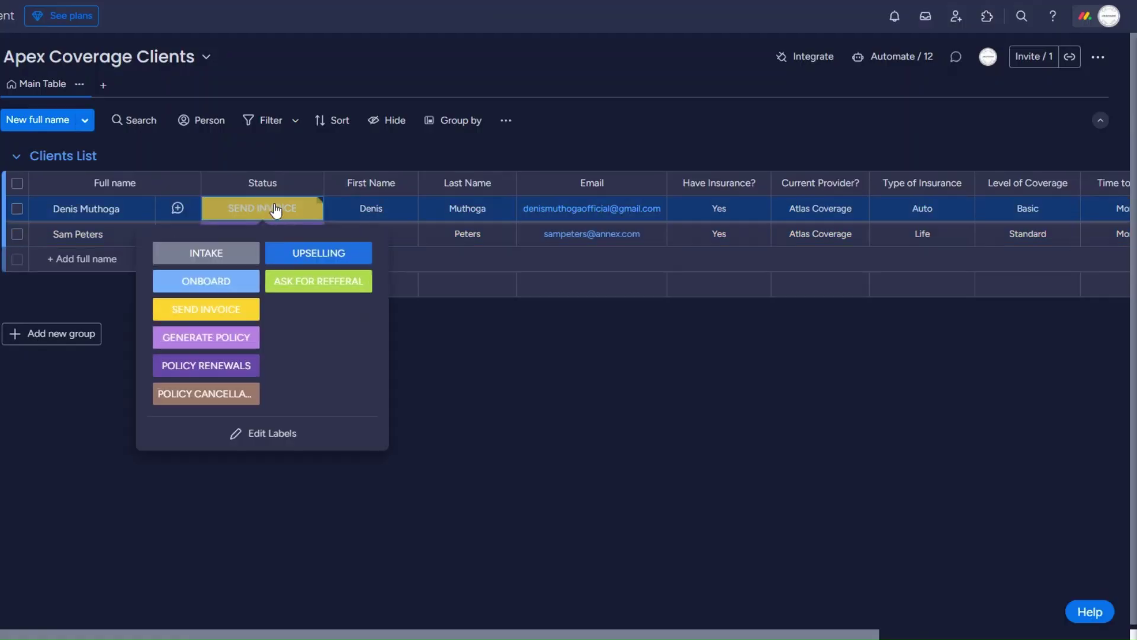
click(220, 363)
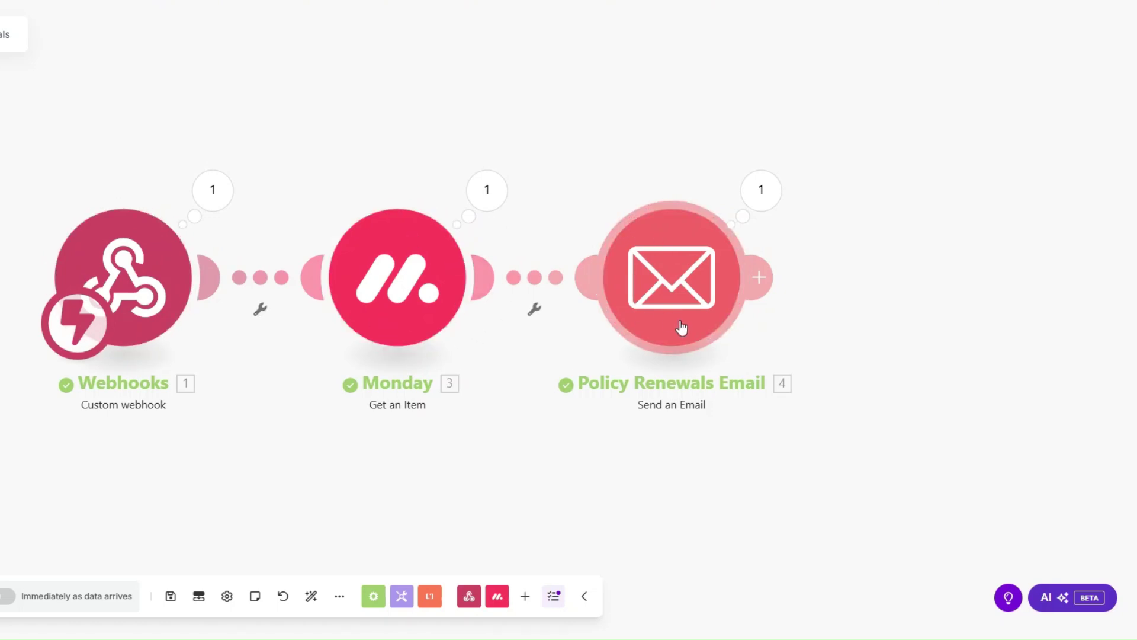
click(761, 190)
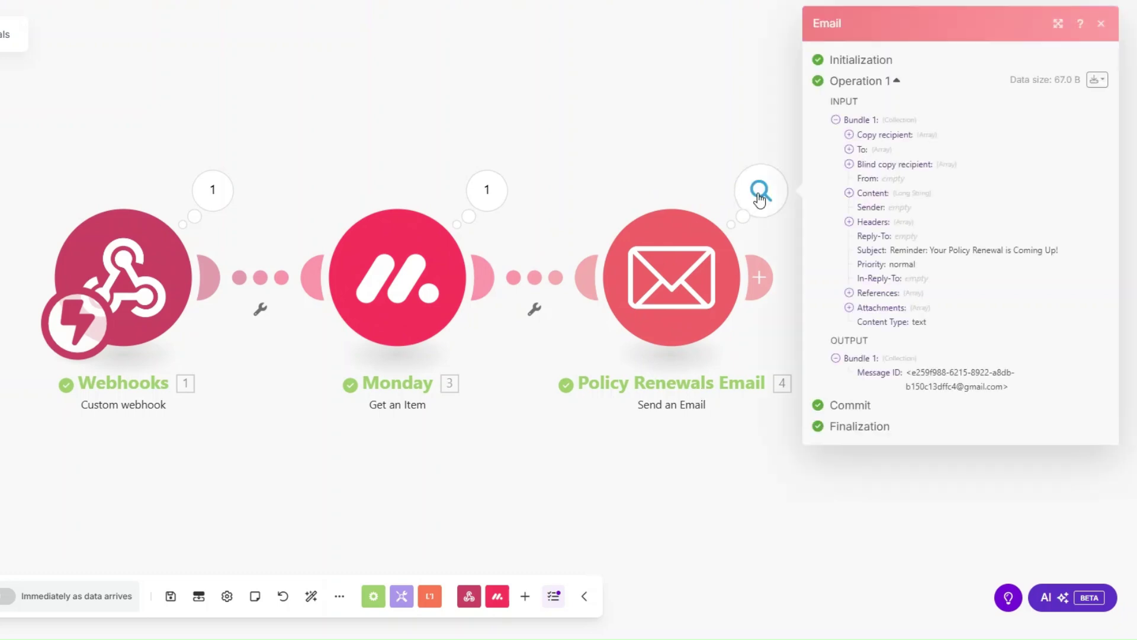
triple_click(895, 254)
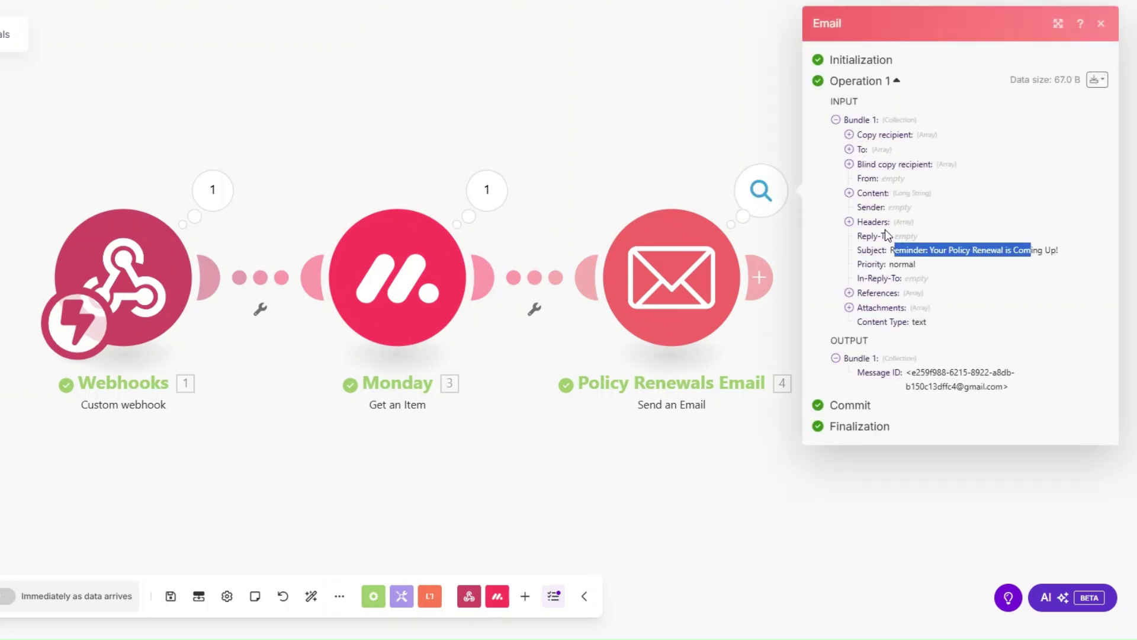
click(849, 192)
drag(867, 221, 927, 448)
click(709, 509)
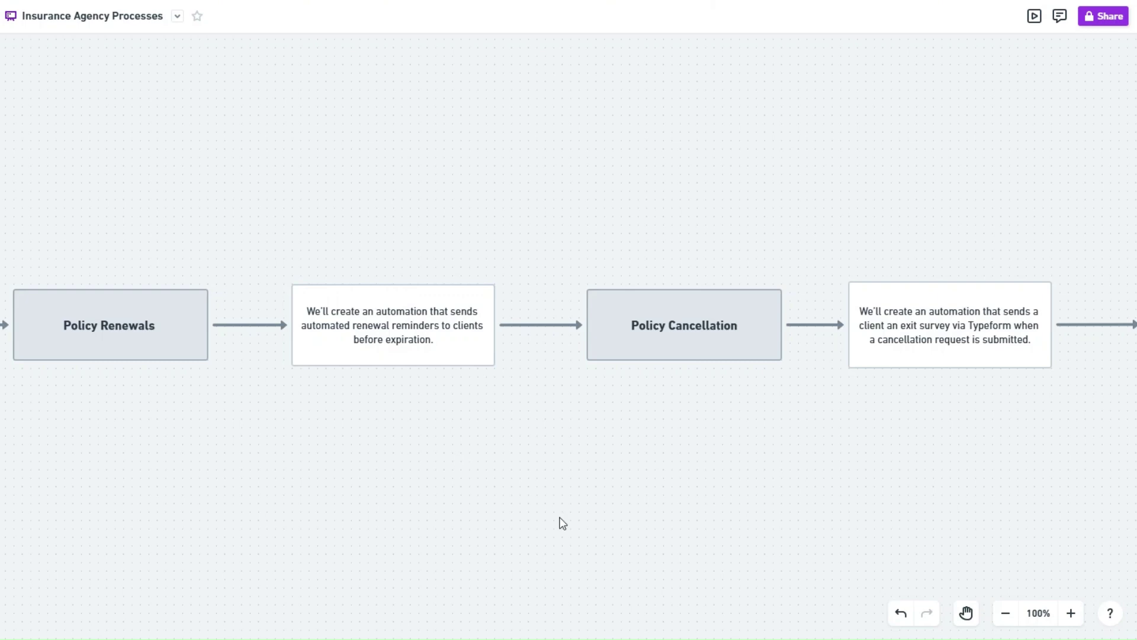
scroll(607, 446, right, 10)
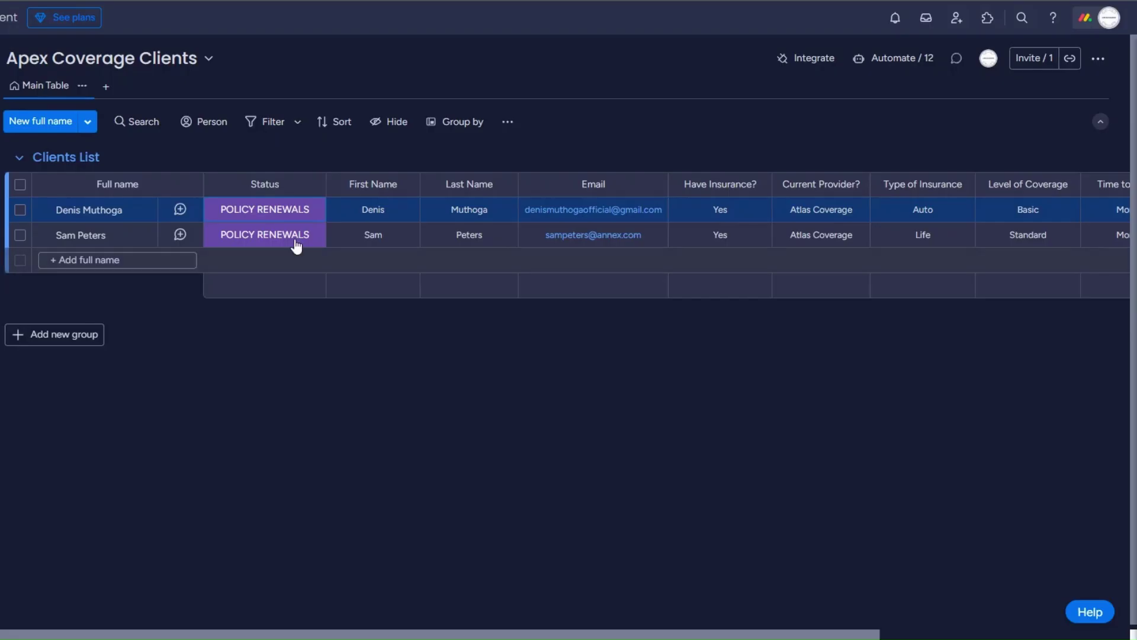
Add a Custom webhook trigger with a new 'Policy Cancellation' webhook and copy its address.
click(294, 242)
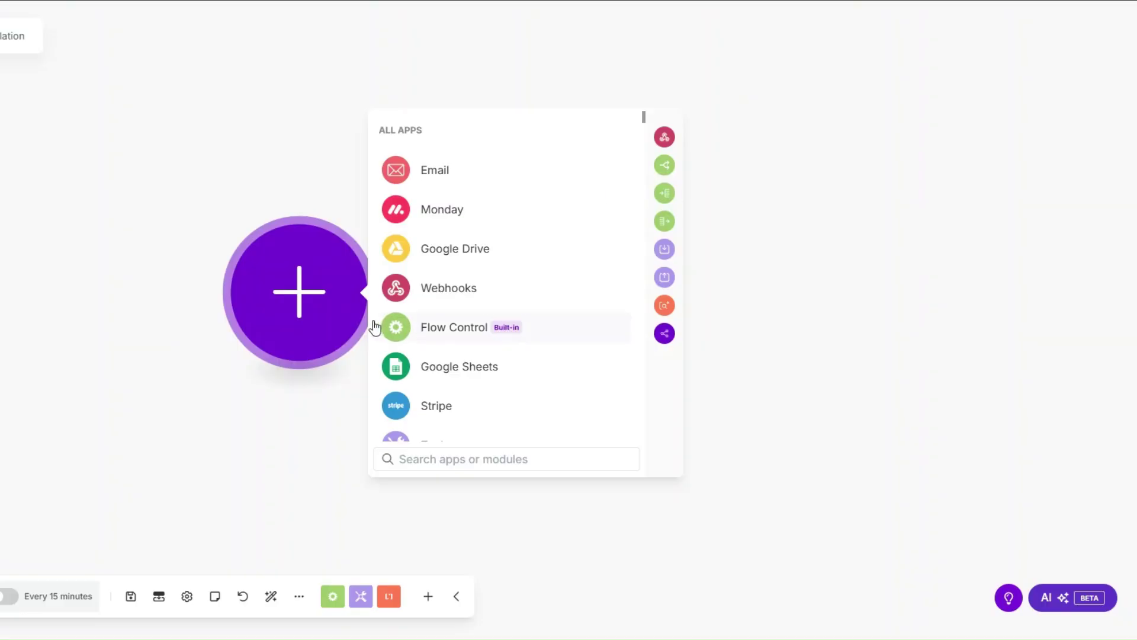
click(437, 289)
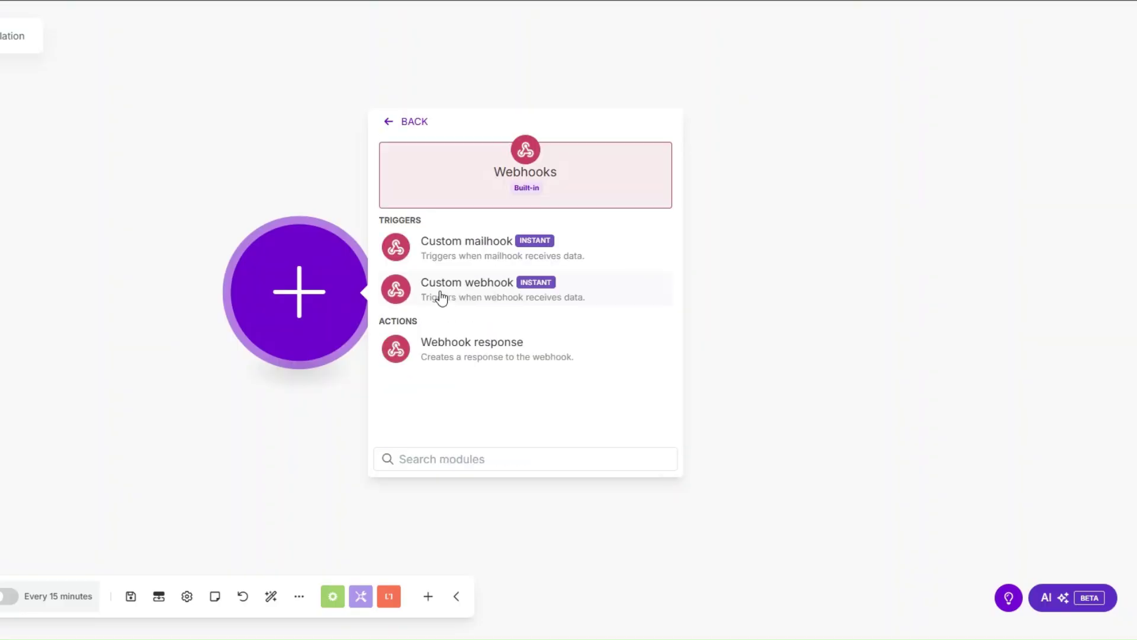
click(459, 293)
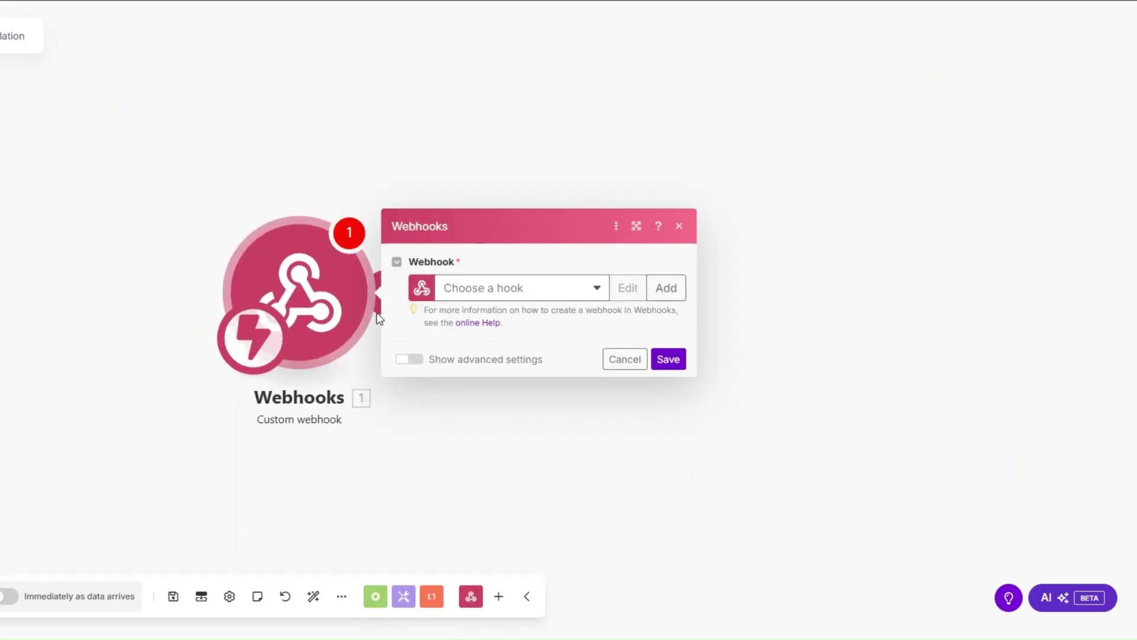
click(511, 284)
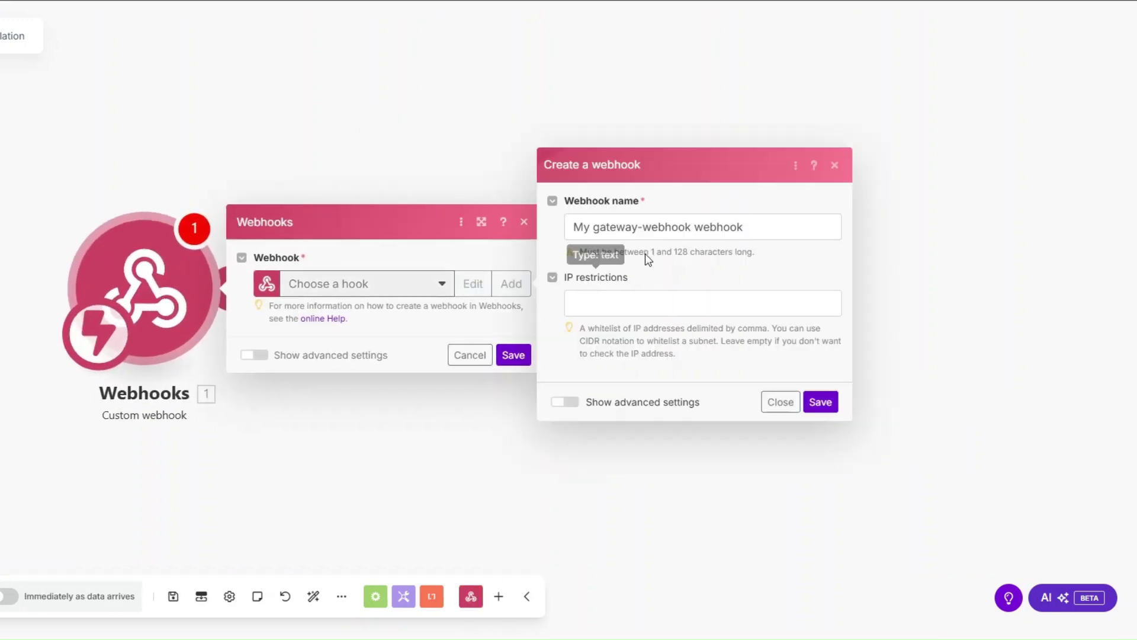
drag(692, 230, 544, 238)
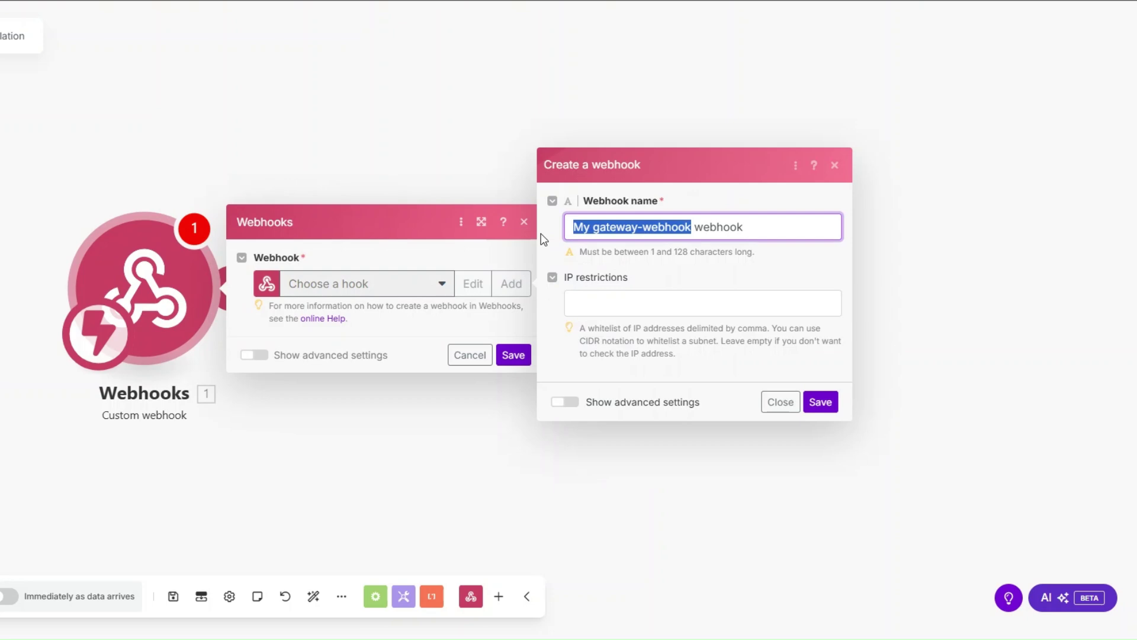
text(Policy Cancellation)
click(821, 402)
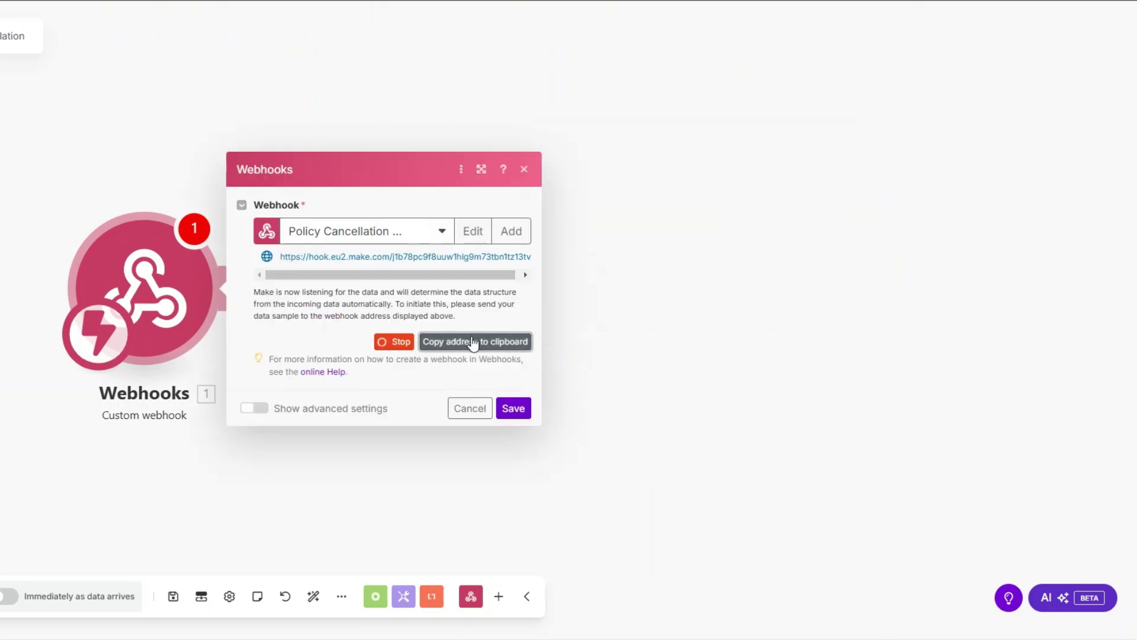
click(514, 408)
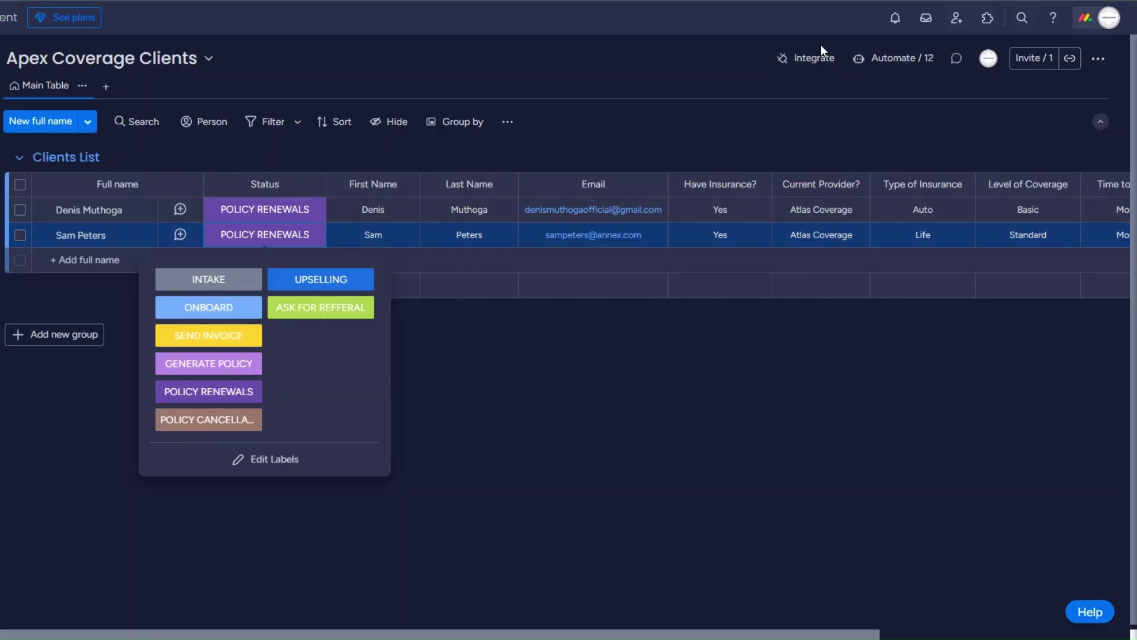
click(764, 123)
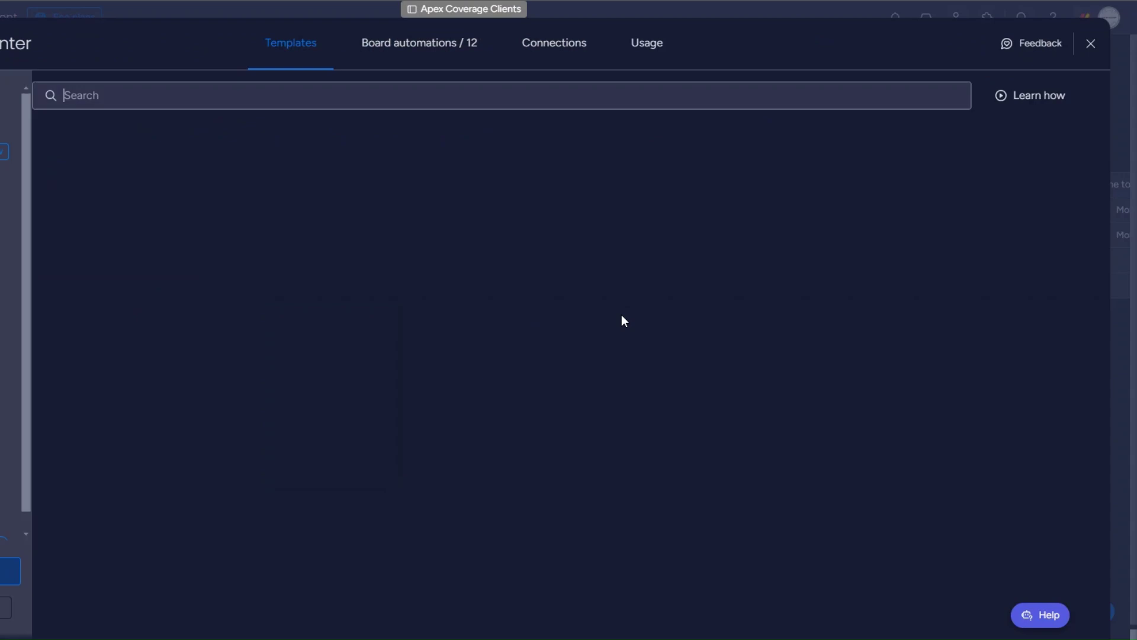
Paste the Make webhook URL into monday.com's status-change webhook template and connect it.
click(746, 516)
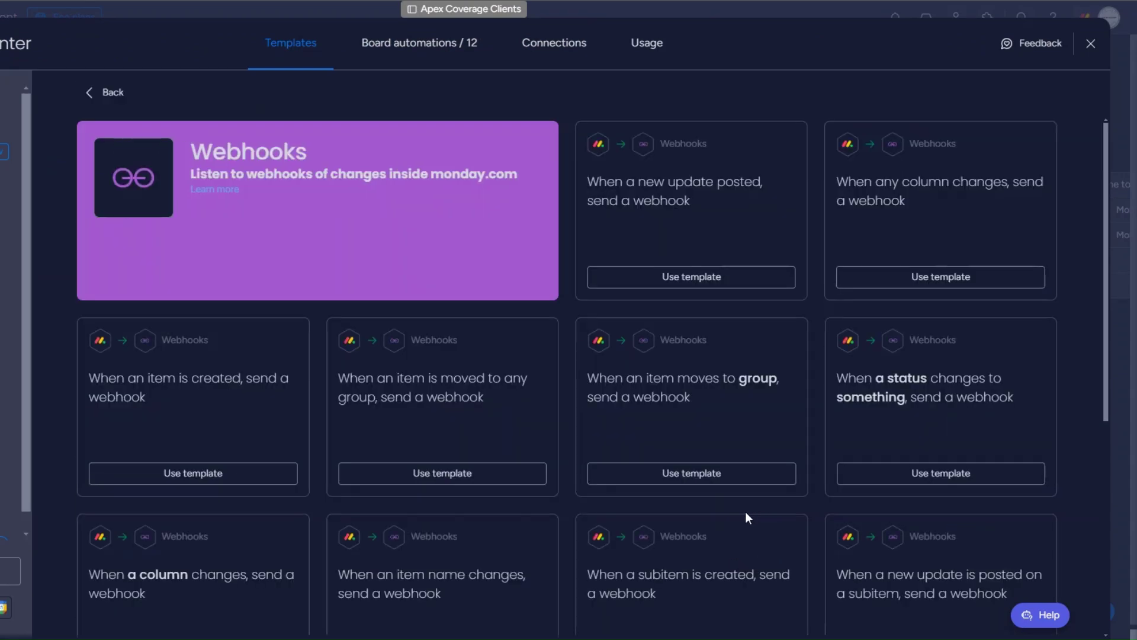
click(917, 375)
click(462, 411)
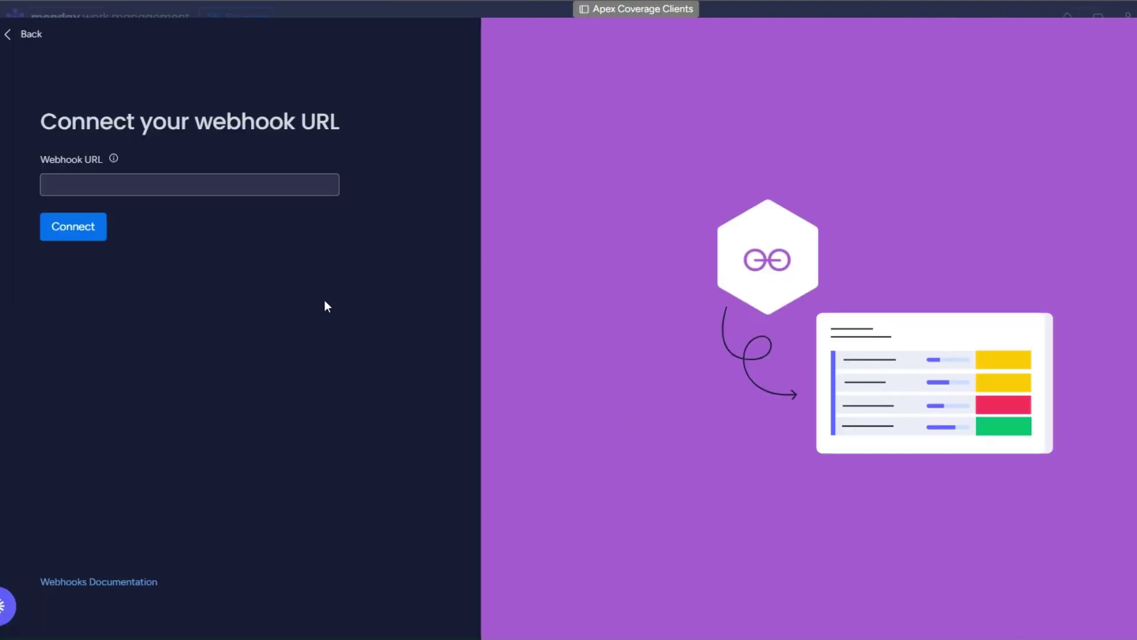
click(218, 185)
key(ctrl+v)
click(95, 232)
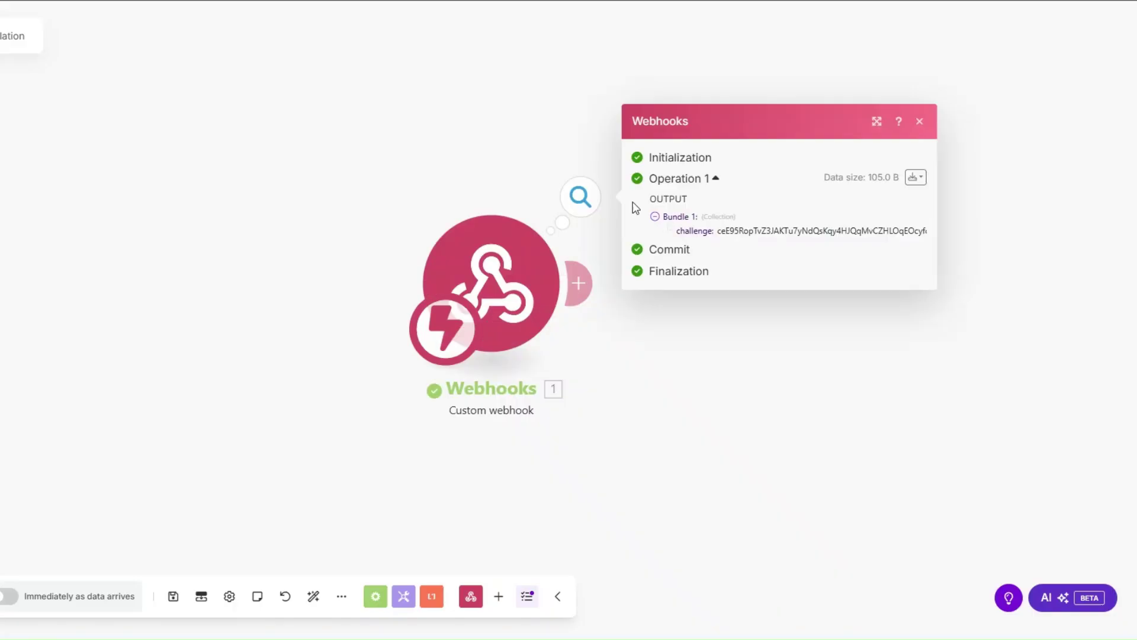
Add a Webhook response module whose body returns the webhook's challenge value.
drag(400, 307, 121, 306)
click(248, 283)
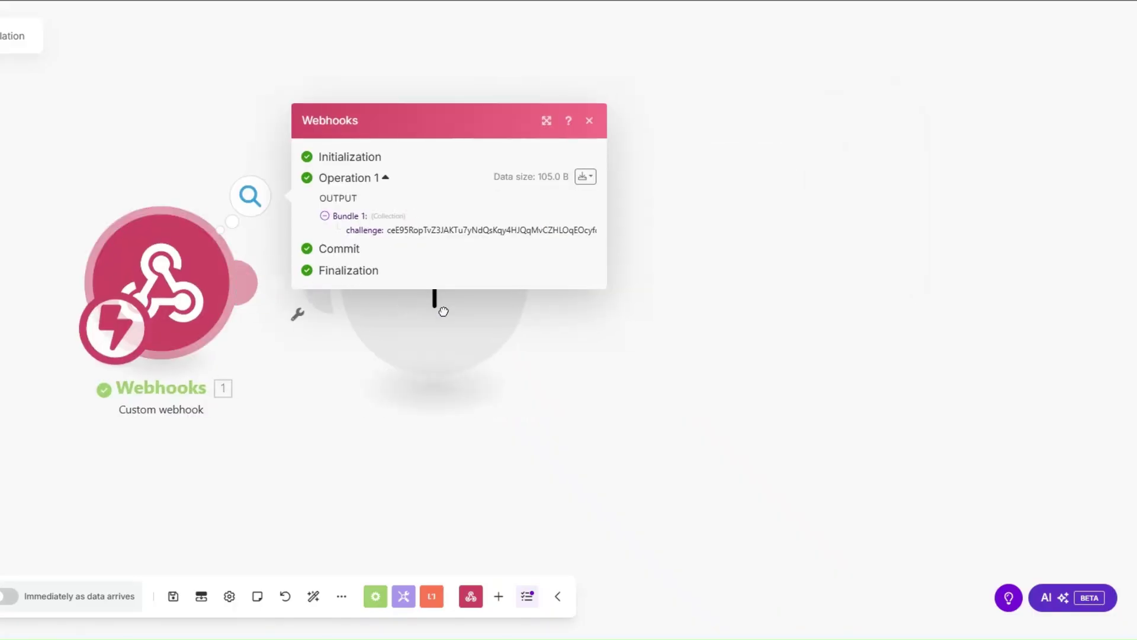
click(584, 160)
click(619, 237)
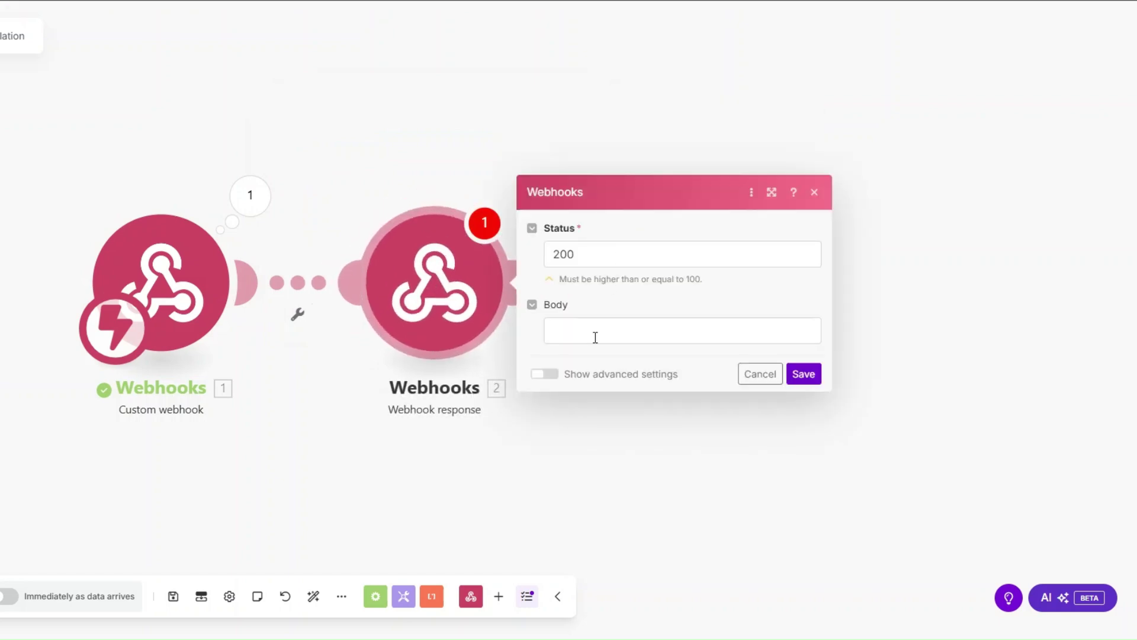
click(595, 337)
text({)
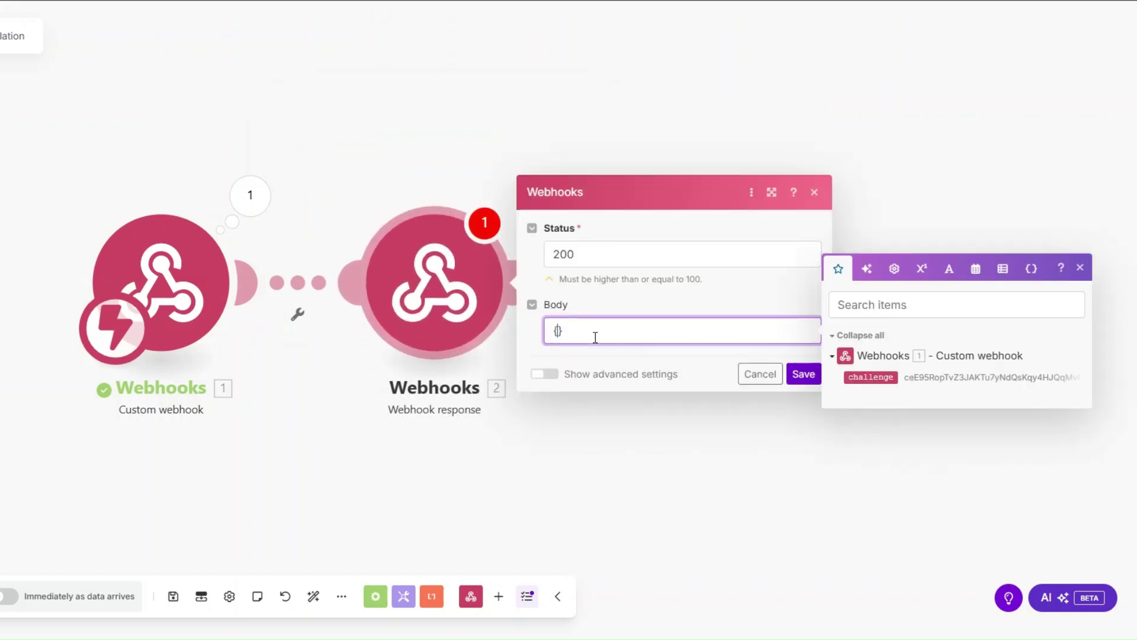
text("":"")
key(Left)
key(Left)
key(Left)
key(Left)
key(Left)
text(challenge)
key(Right)
key(Right)
key(Right)
click(870, 377)
click(804, 374)
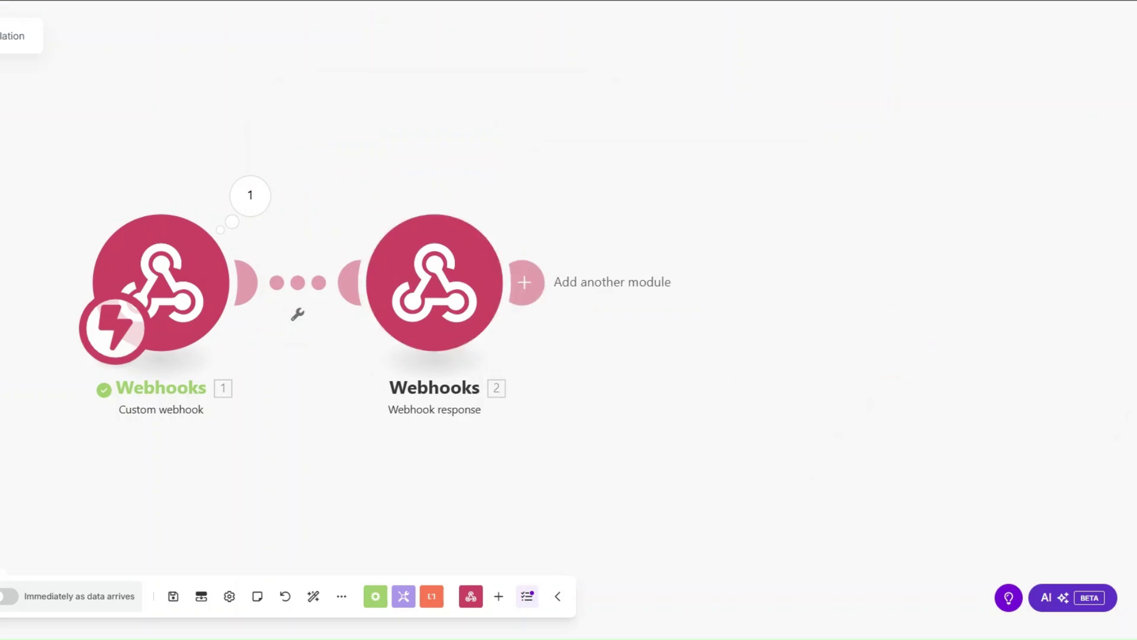
Run the scenario once to answer monday.com's challenge, then delete the Webhook response module.
click(0, 596)
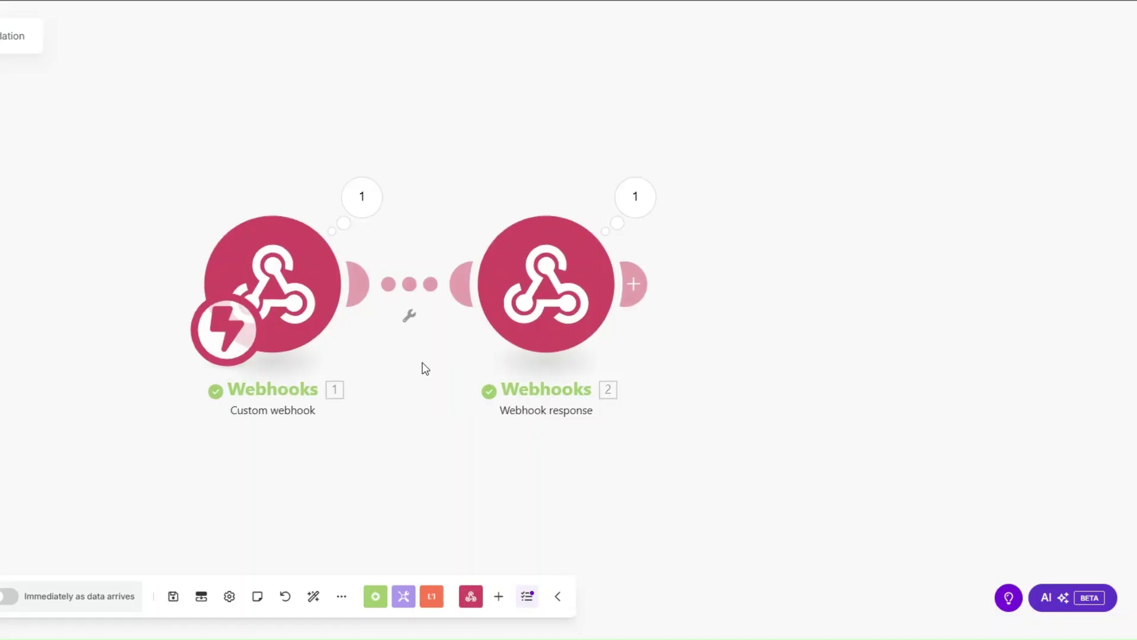
right_click(515, 312)
click(452, 452)
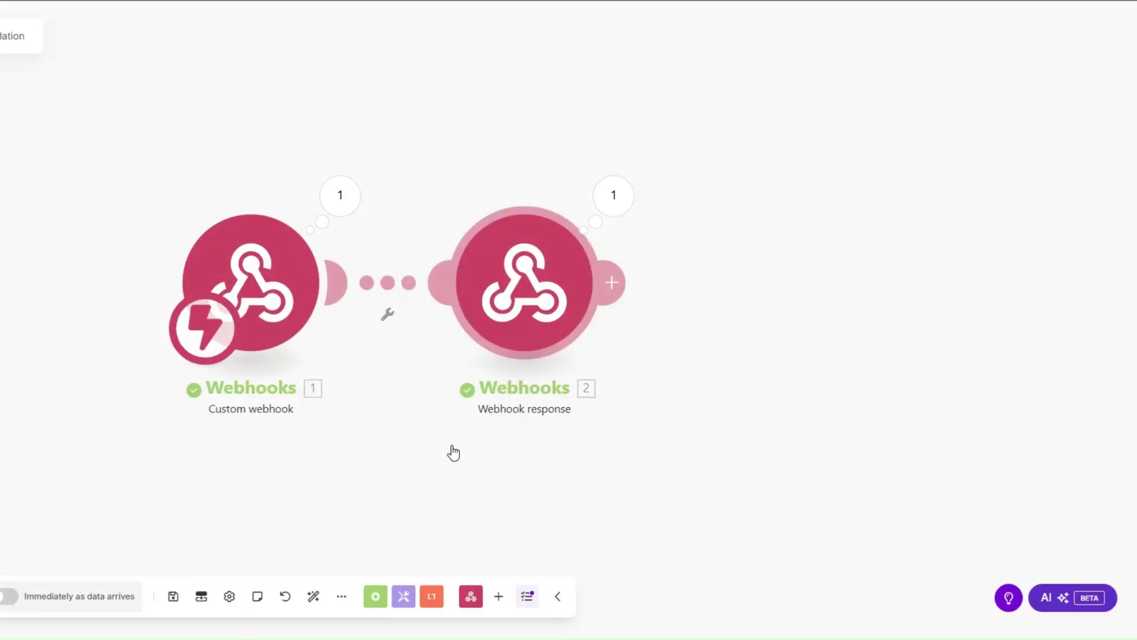
right_click(531, 308)
click(564, 477)
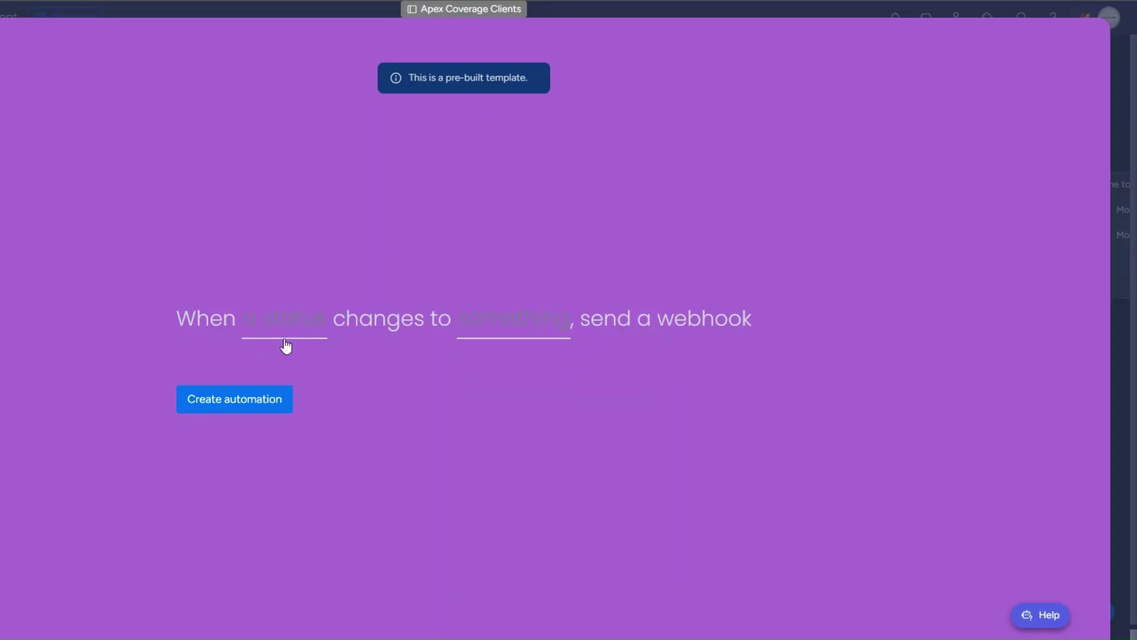
Set the webhook trigger to fire when Status changes to POLICY CANCELLATION.
click(290, 319)
click(295, 388)
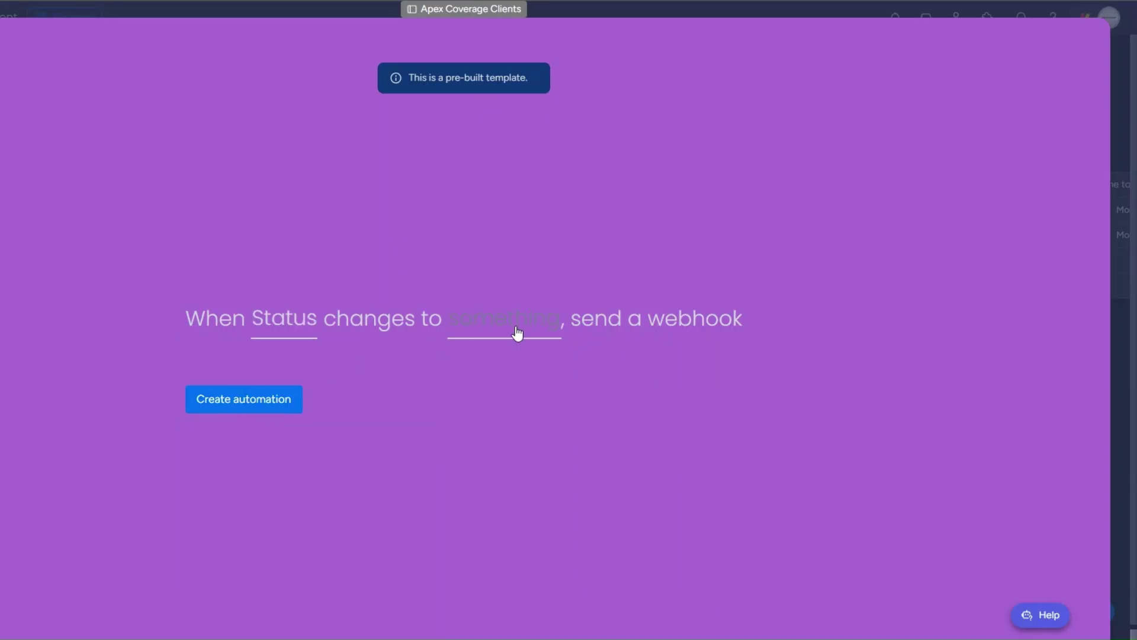
click(521, 329)
scroll(505, 441, down, 3)
click(522, 411)
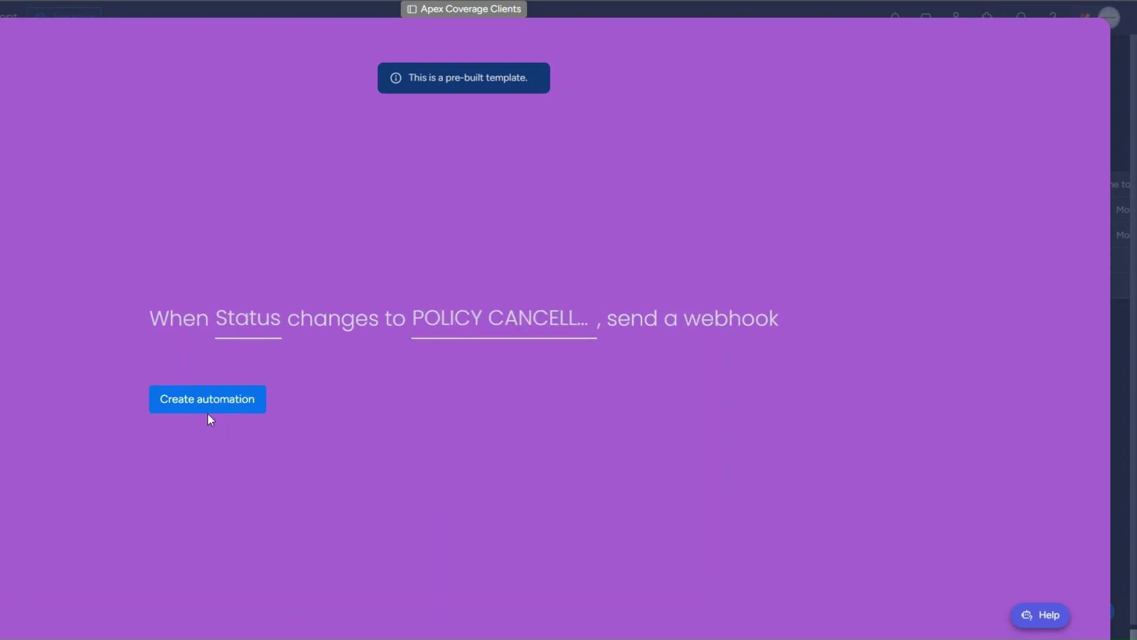
Create the automation and change the second client's Status to POLICY CANCELLATION.
click(209, 406)
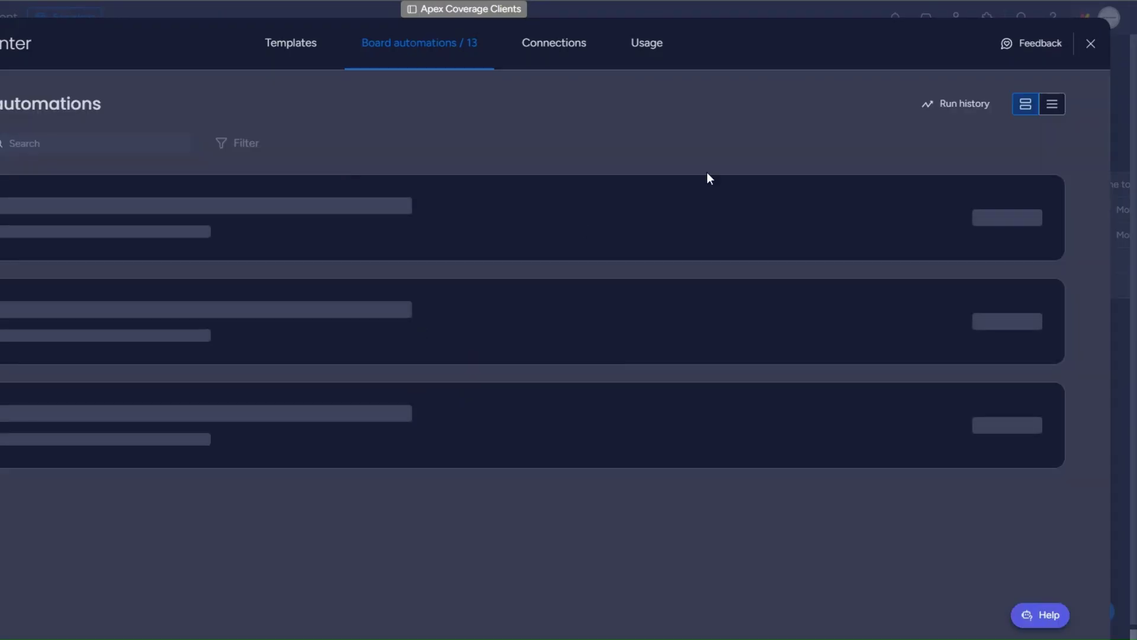
click(264, 240)
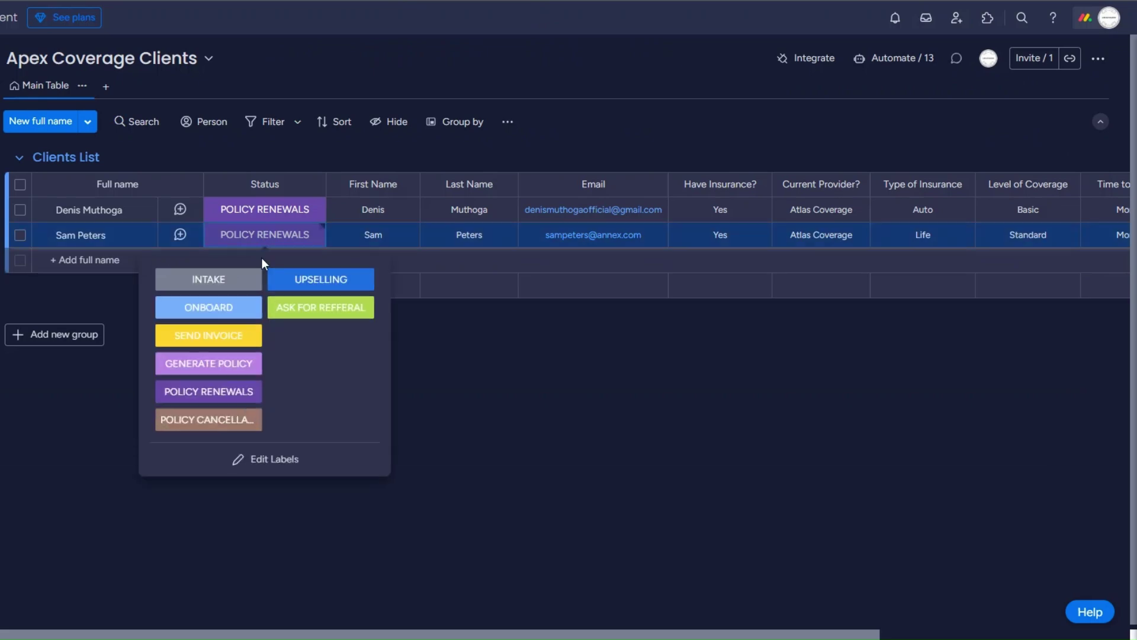
click(221, 418)
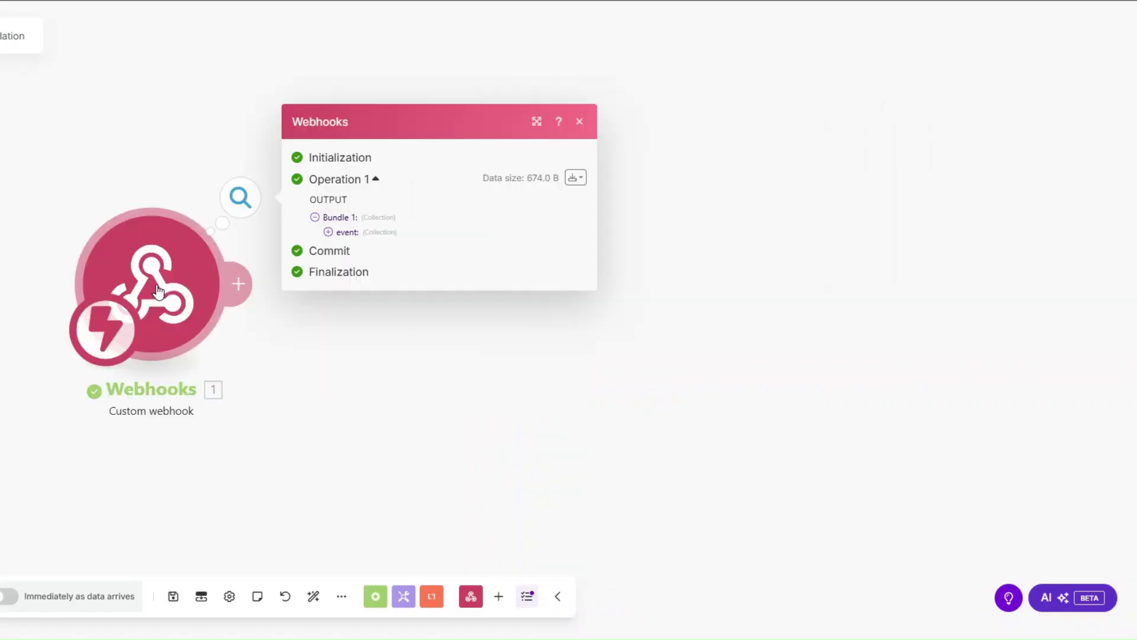
Inspect the webhook's received event data, noting the pulseName and pulseId values.
click(328, 232)
drag(398, 294, 454, 297)
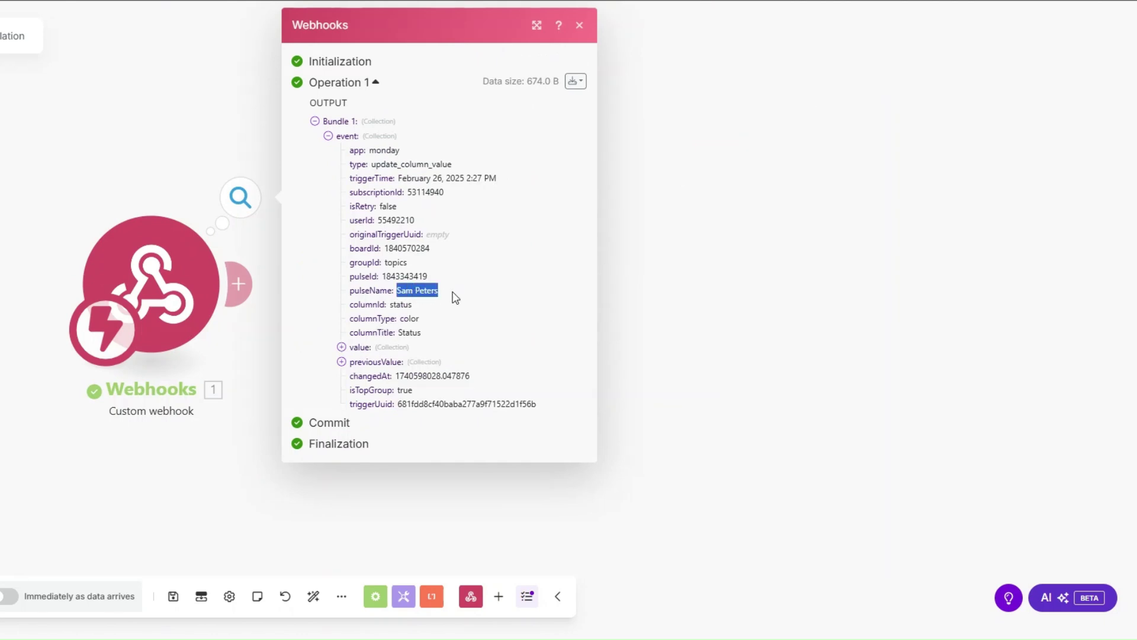
drag(382, 277, 439, 284)
key(ctrl+c)
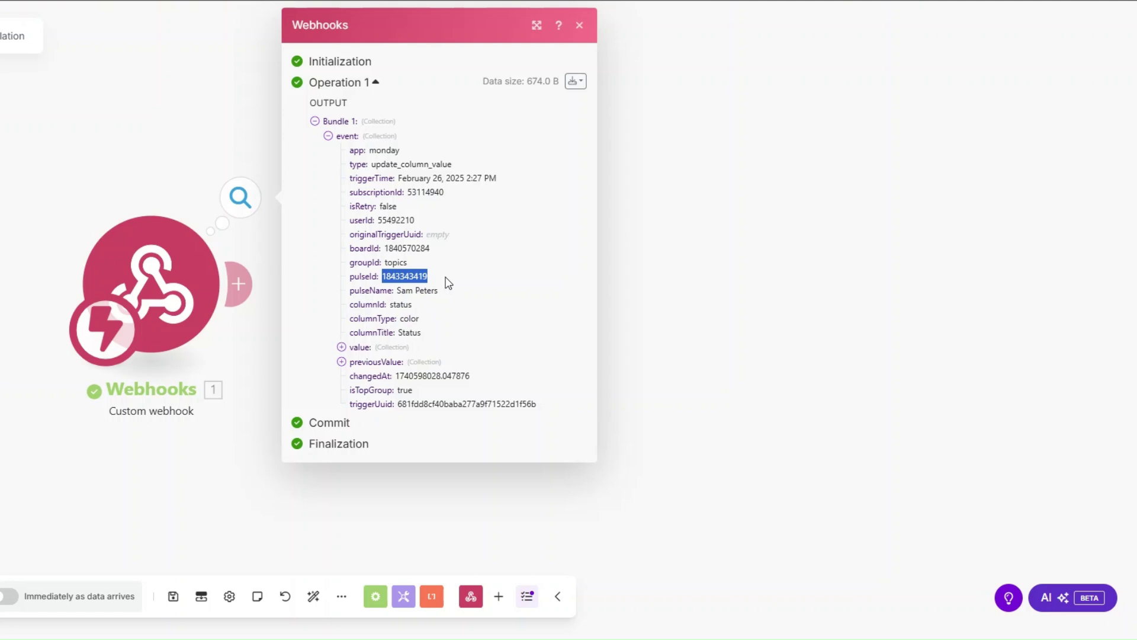
Add a Monday Get an Item module mapping pulseId to the ID, on the Apex Coverage Clients board.
click(238, 284)
click(533, 280)
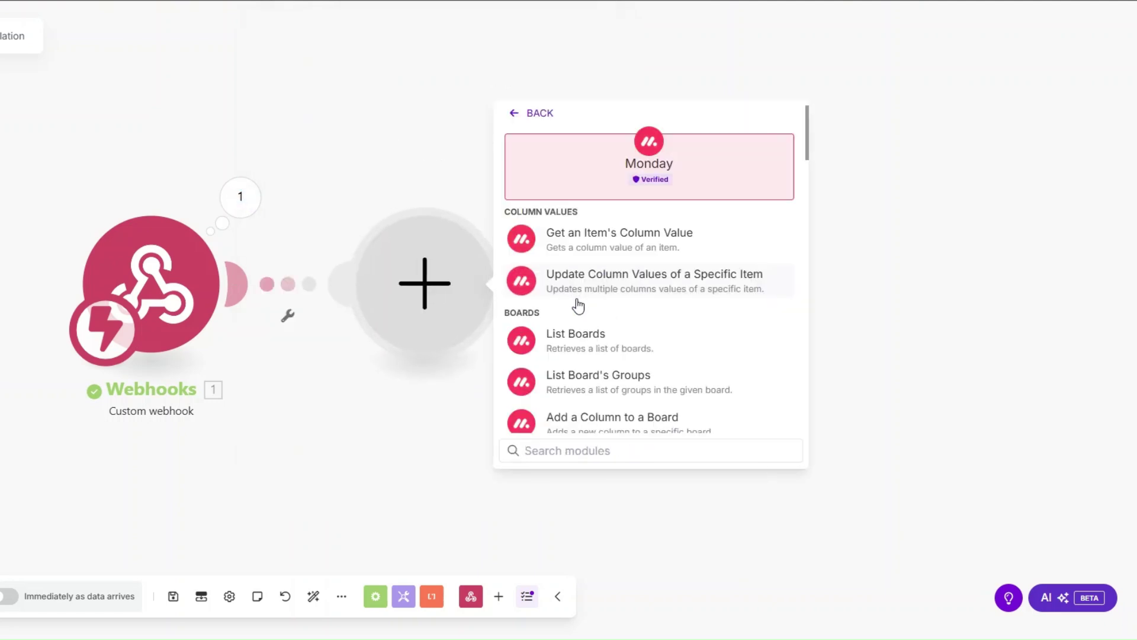
text(get a)
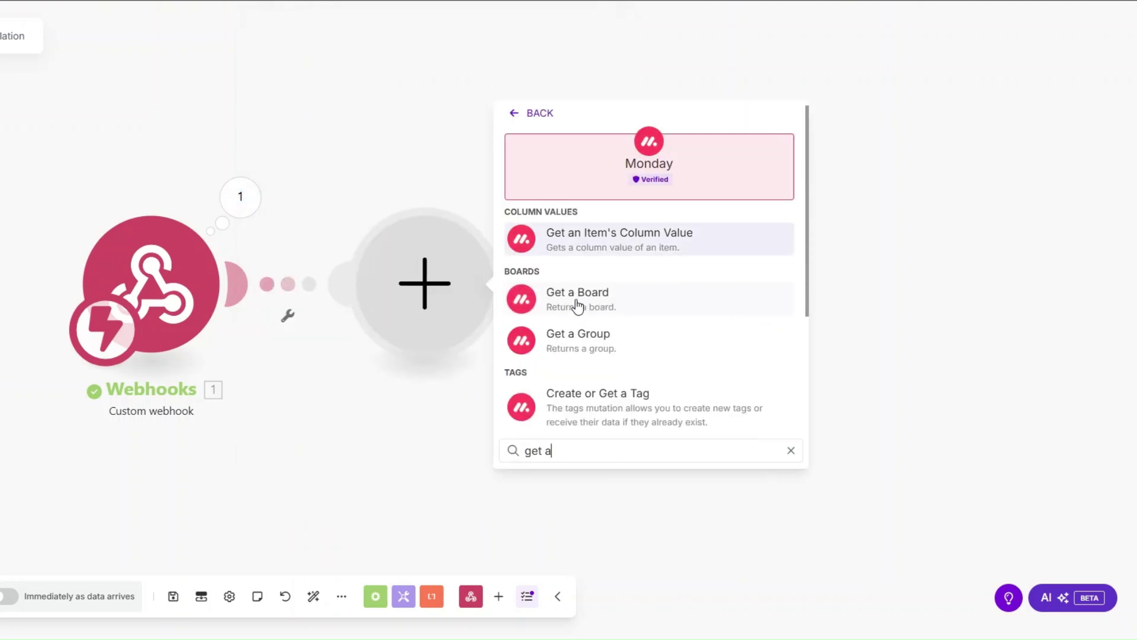
text(n)
click(576, 299)
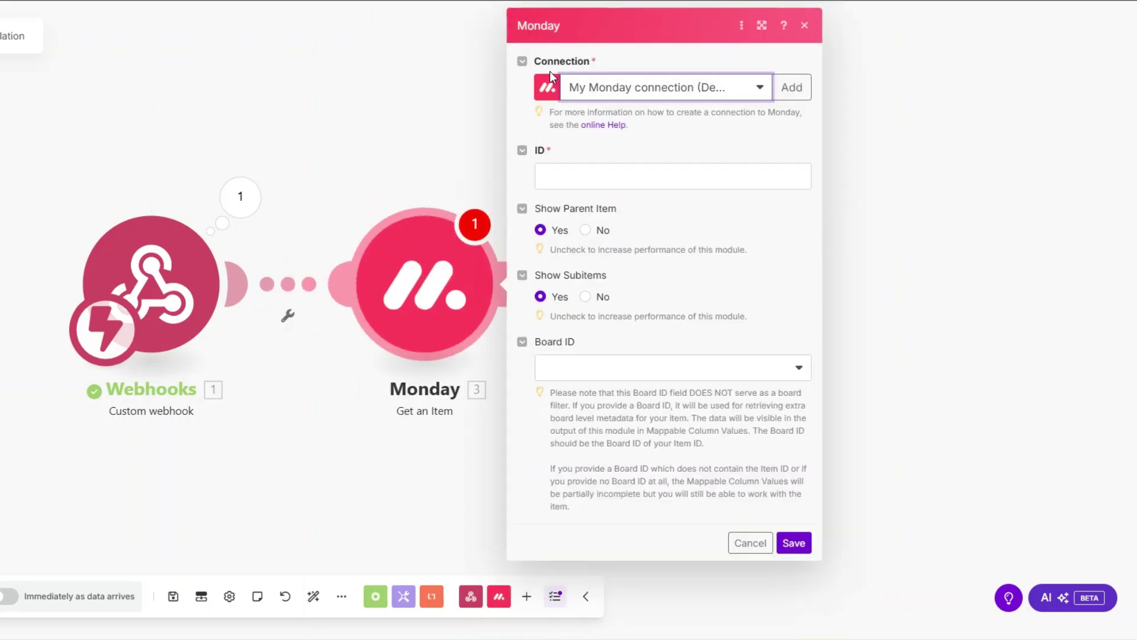
click(628, 173)
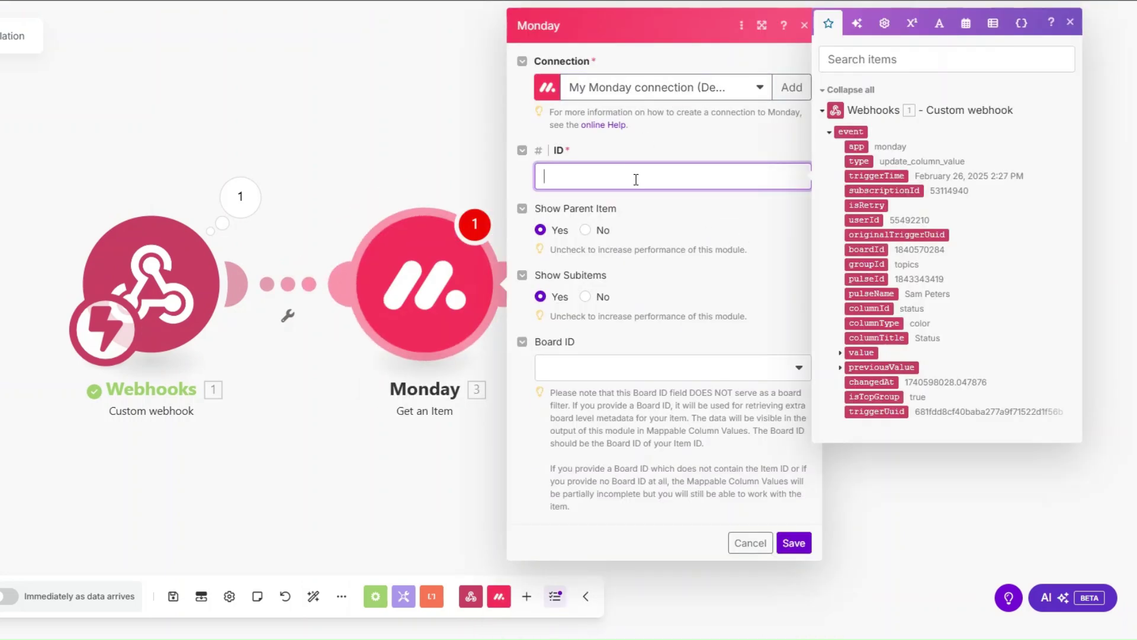
click(862, 278)
click(580, 367)
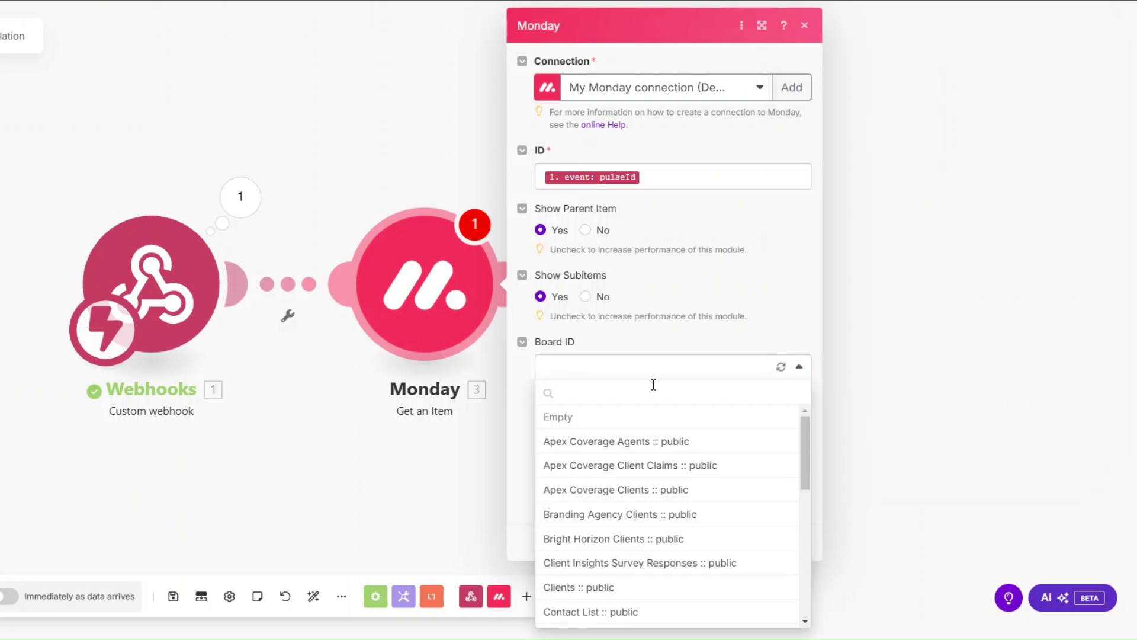
click(641, 488)
click(794, 543)
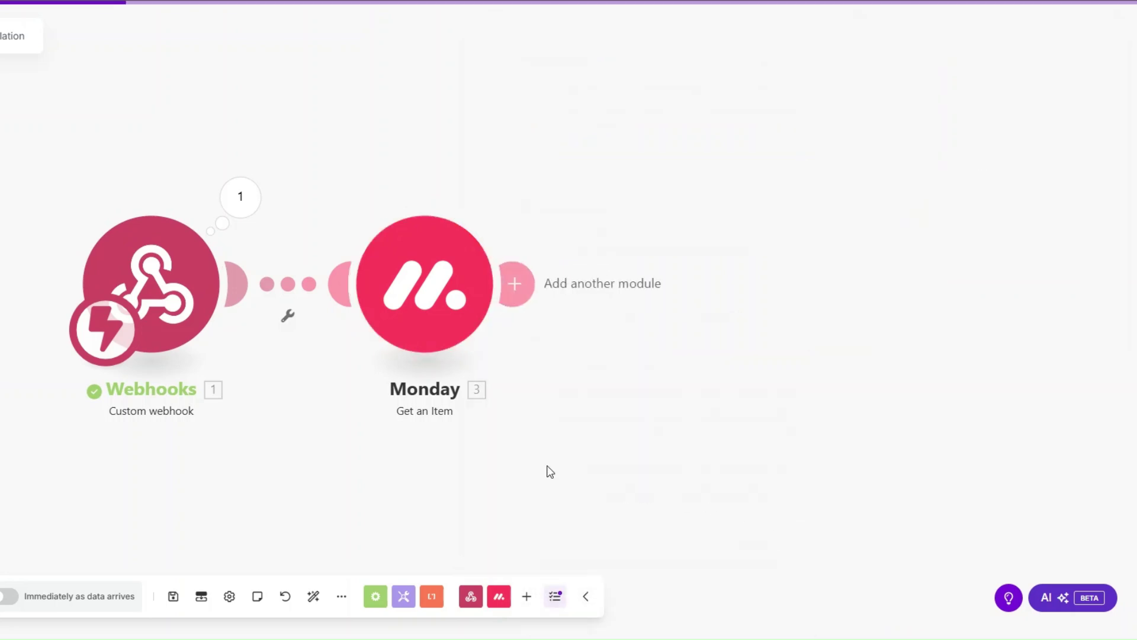
Run only the Monday module with the test item ID and inspect its column values and email.
right_click(408, 290)
click(462, 326)
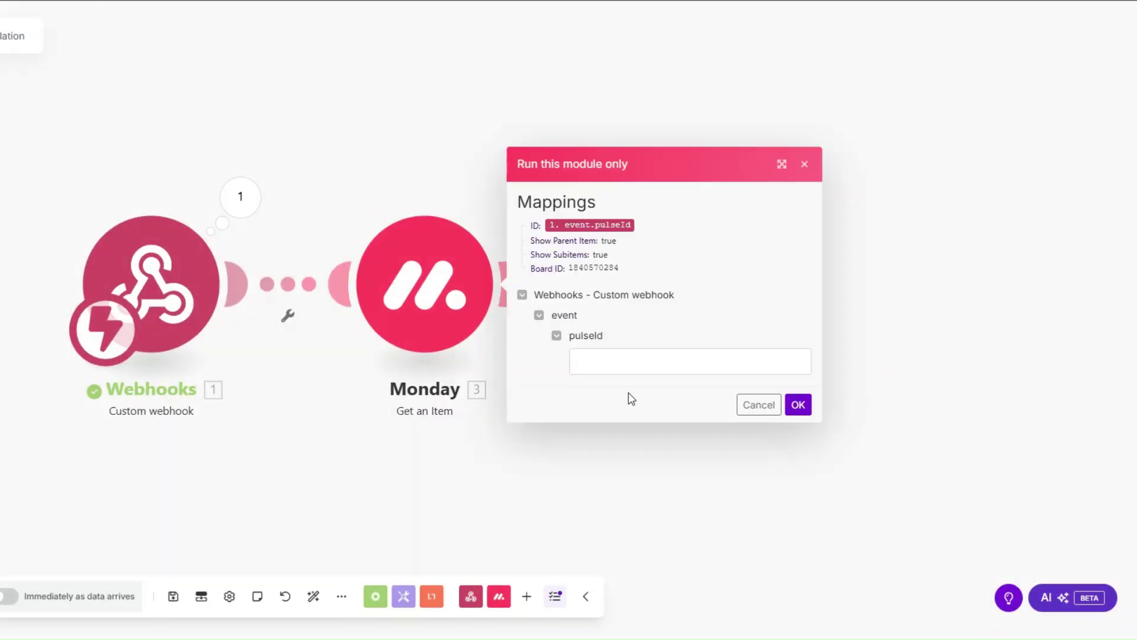
click(619, 365)
key(ctrl+v)
click(798, 404)
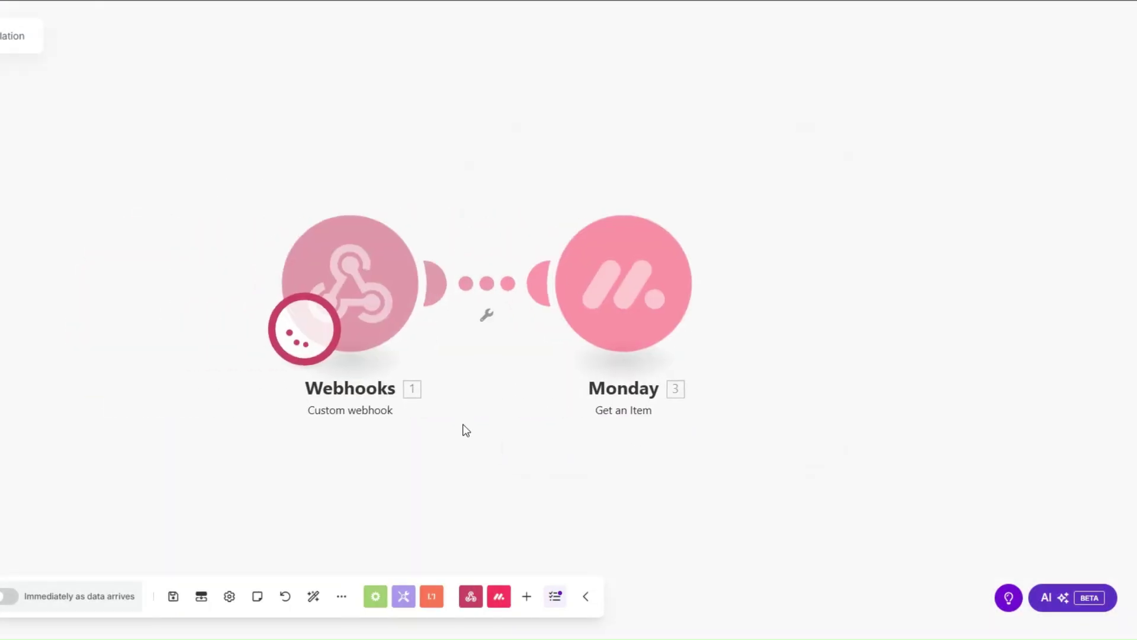
click(508, 429)
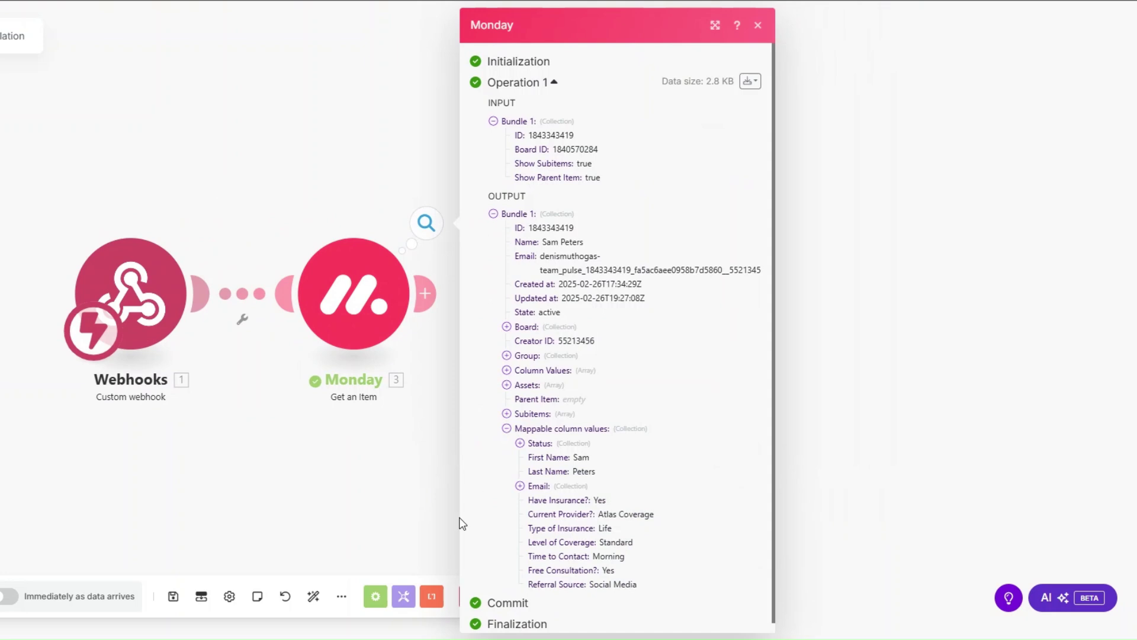
click(520, 487)
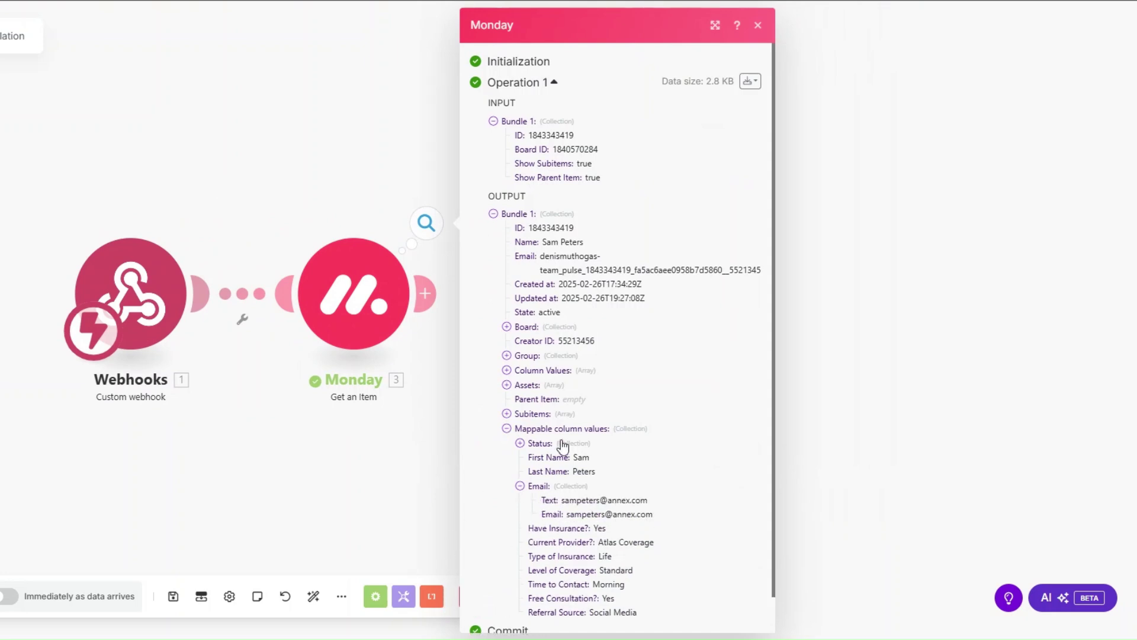
scroll(561, 446, down, 1)
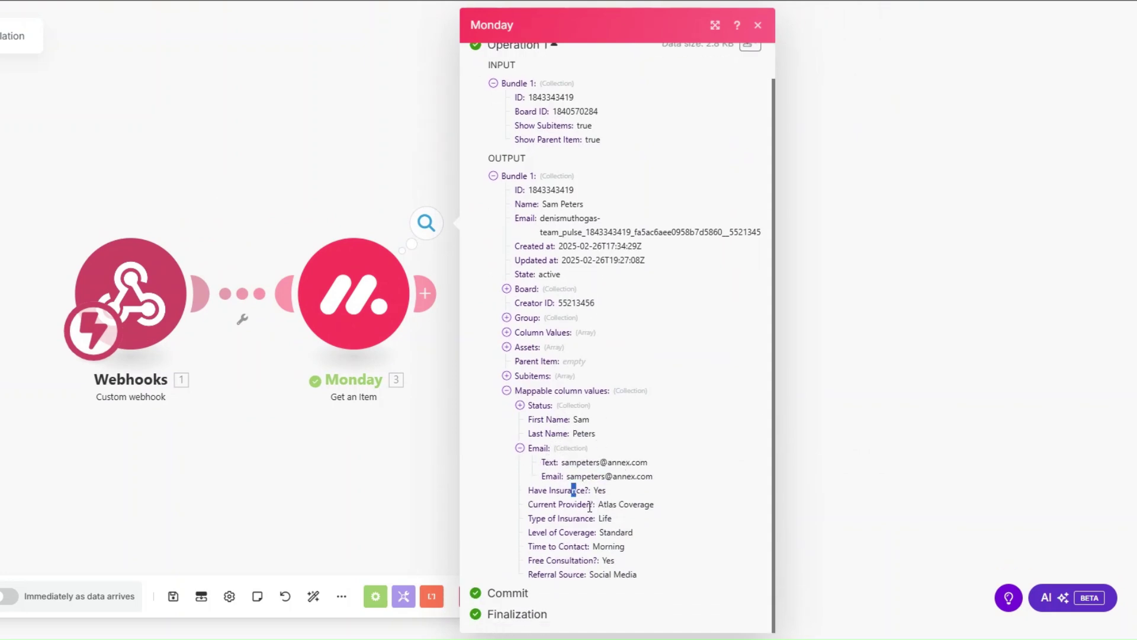
drag(574, 490, 647, 578)
click(401, 478)
Review the cancellation form's questions, from personal information through the follow-up call question.
drag(260, 419, 237, 422)
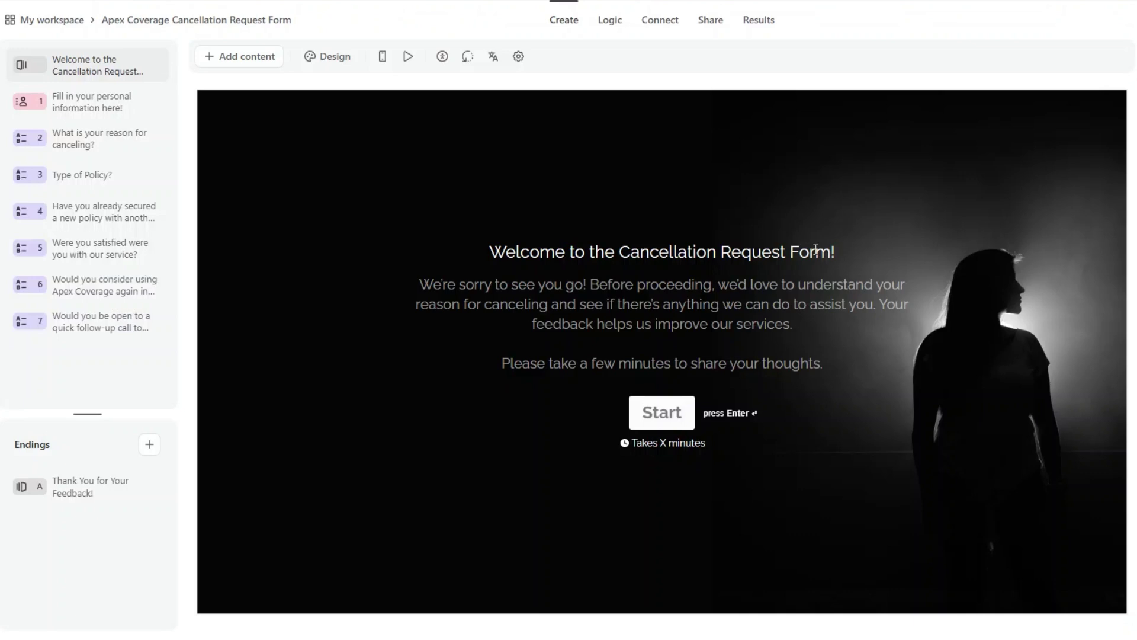
click(114, 104)
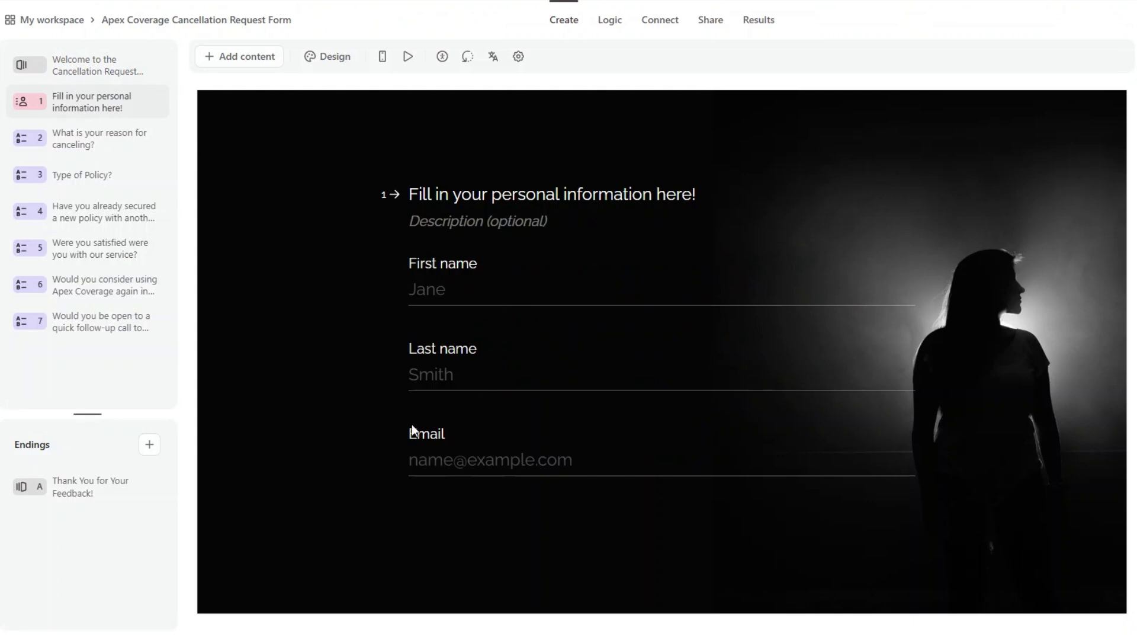
click(113, 134)
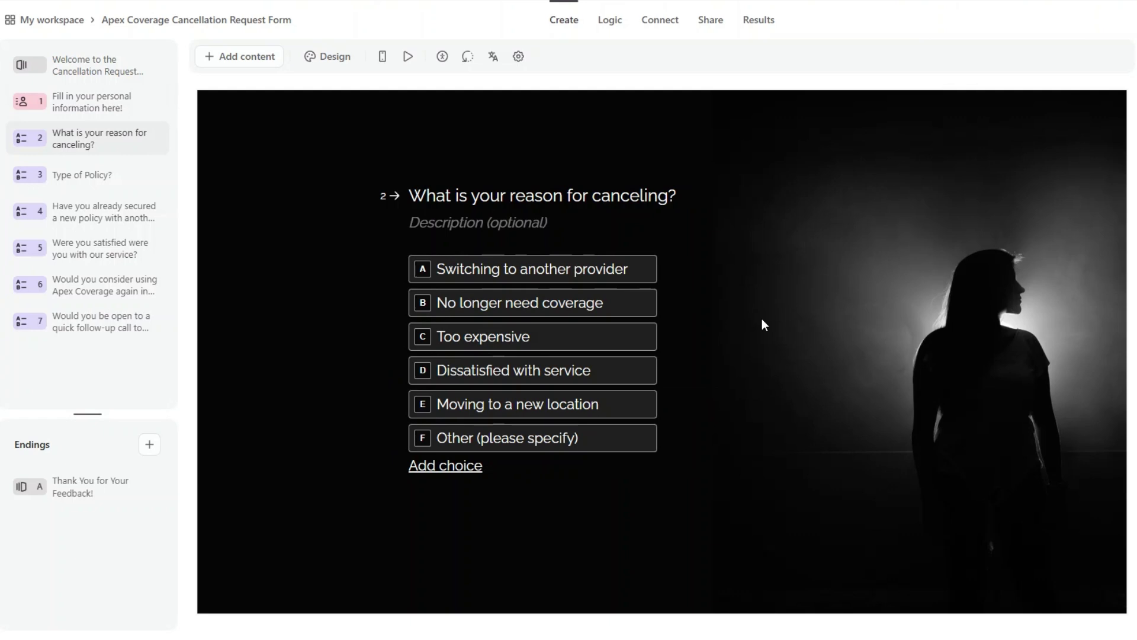
mouse_move(681, 432)
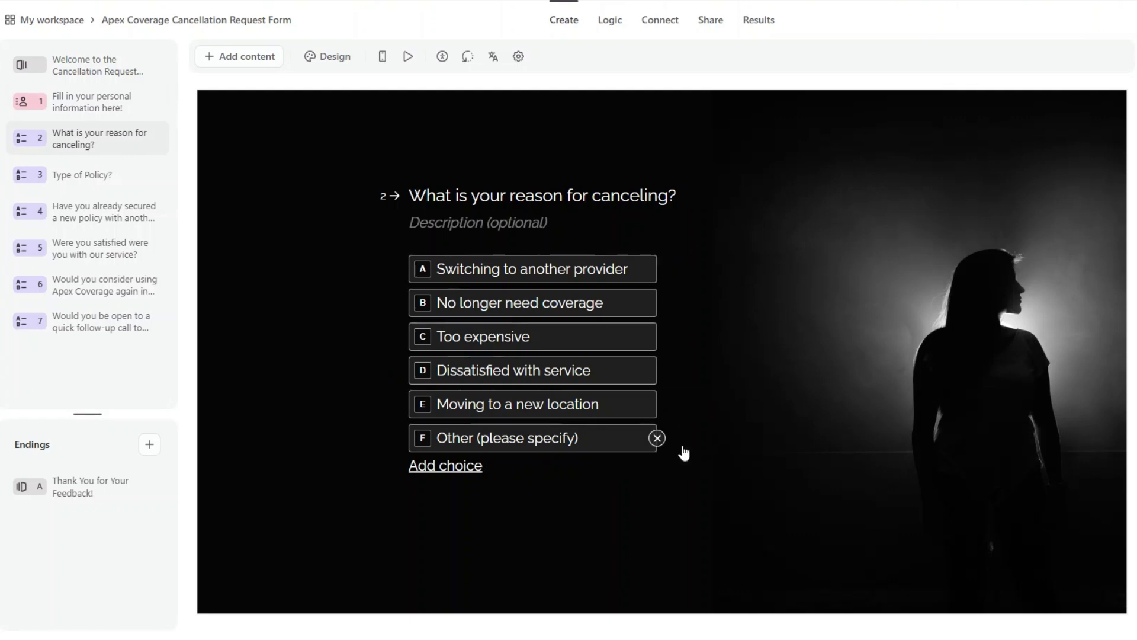
click(91, 176)
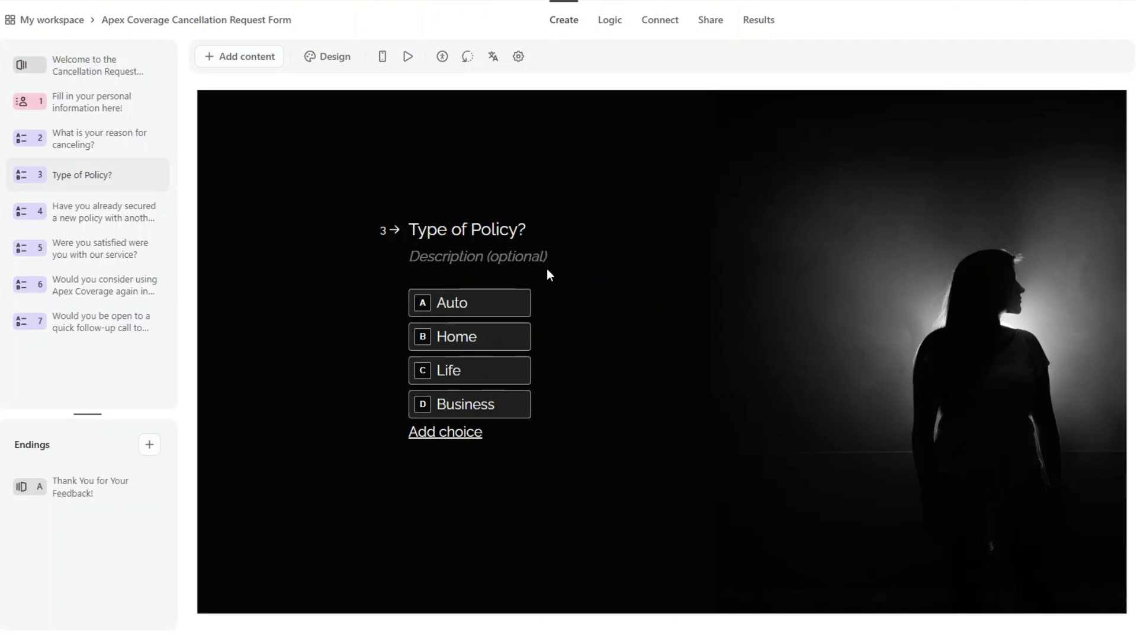
click(109, 211)
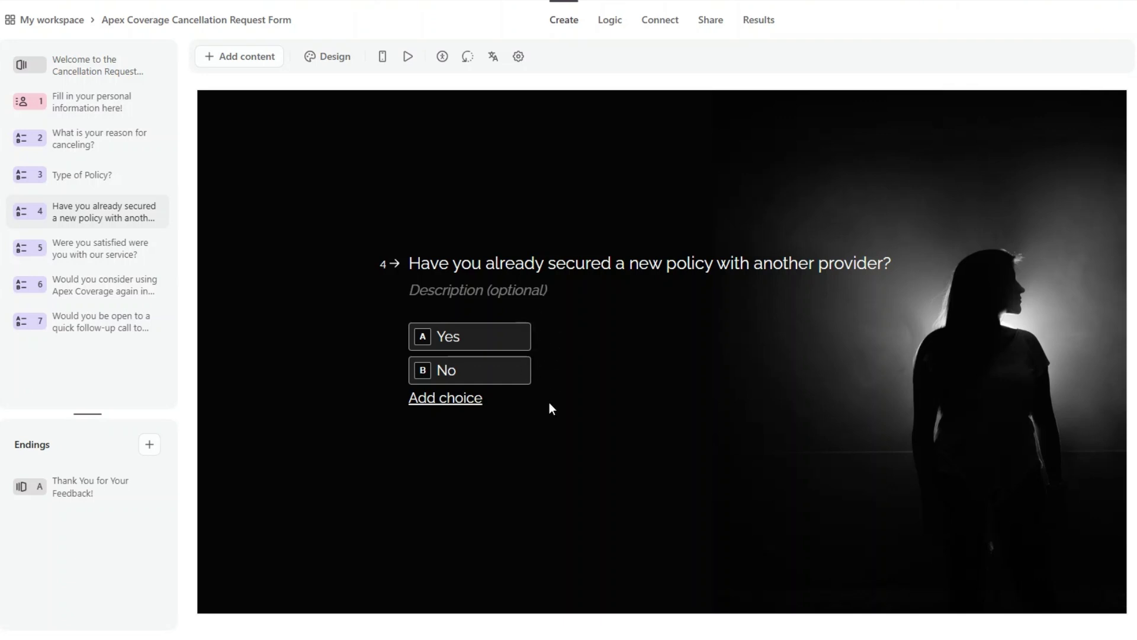
click(109, 249)
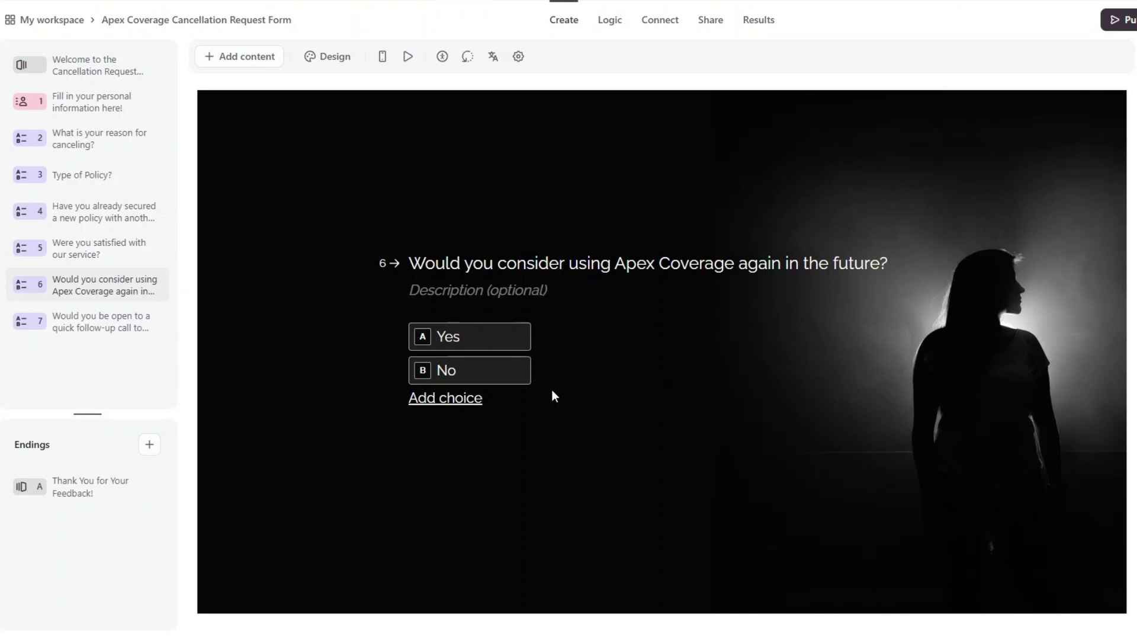
click(101, 325)
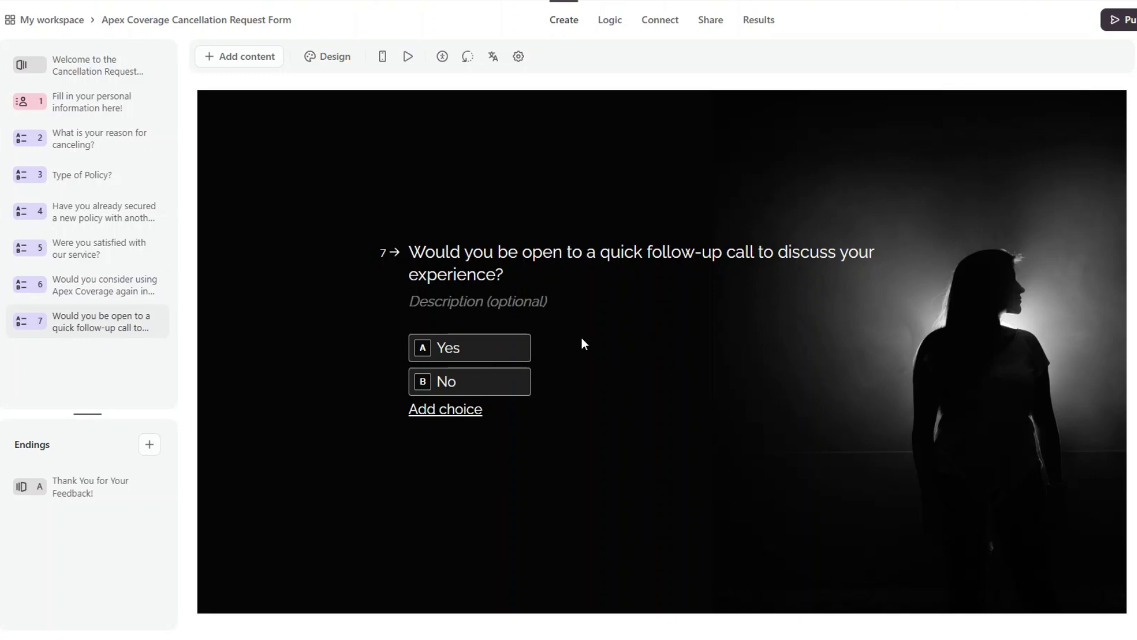
Publish the form and select its ID GxjMNNo9 at the end of the share link.
click(1119, 22)
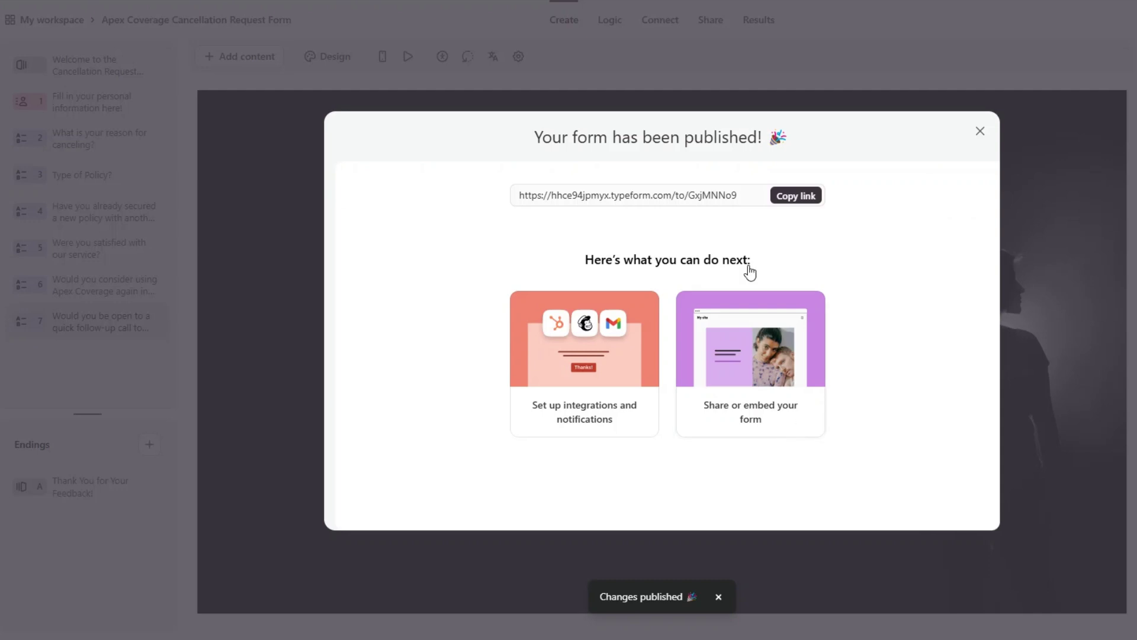
click(744, 196)
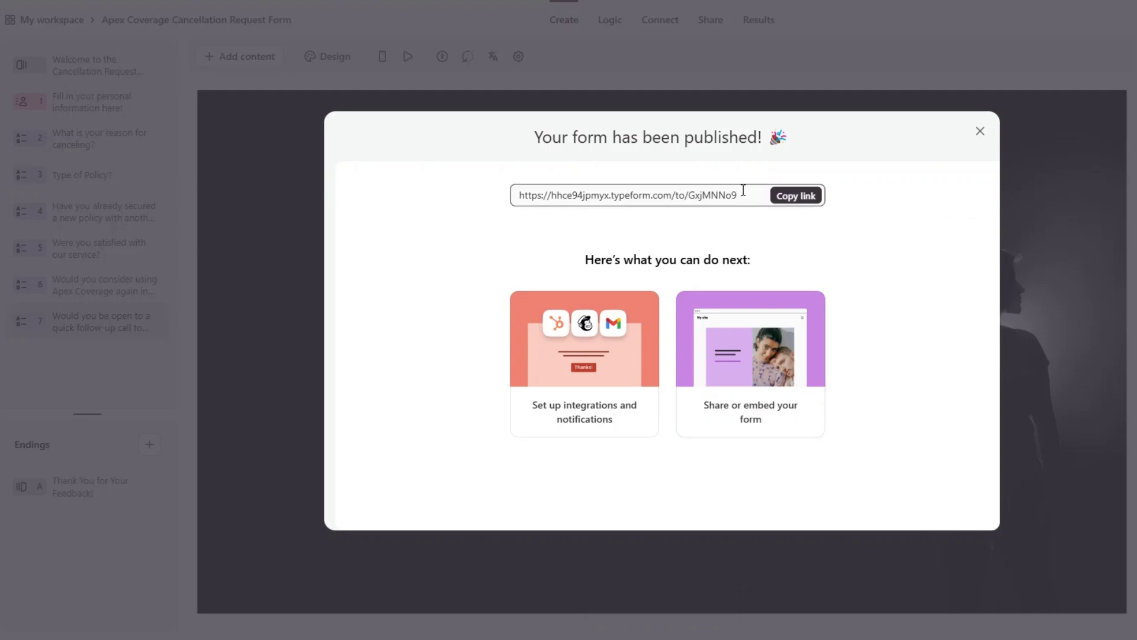
drag(744, 195, 689, 195)
key(ctrl+c)
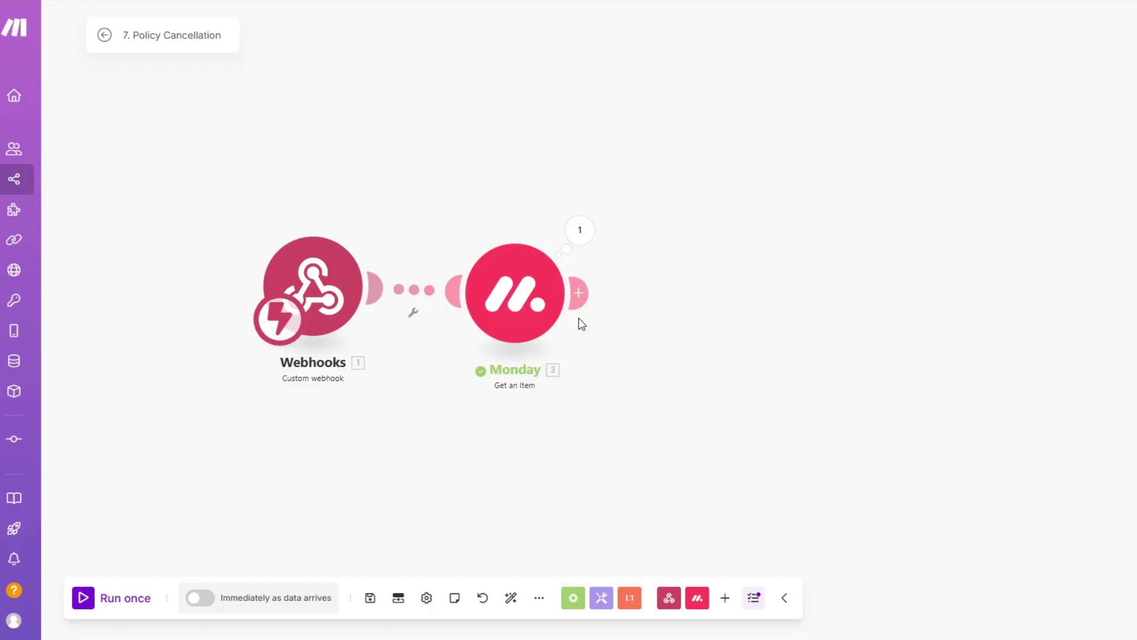
click(576, 294)
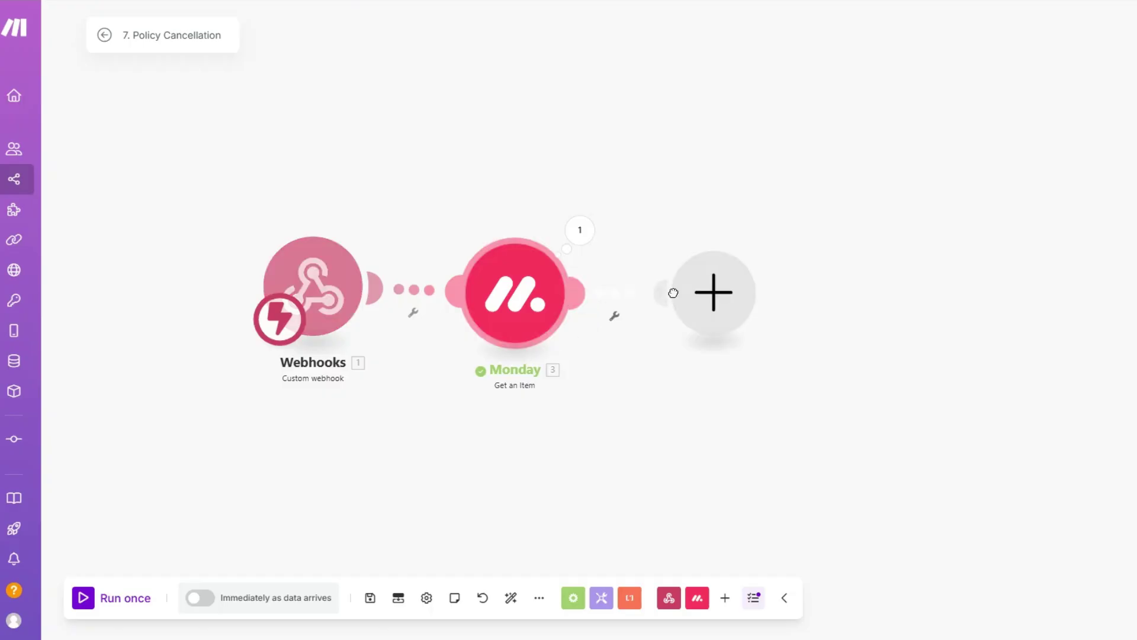
click(673, 293)
Add a Typeform Get a Form module with the pasted form ID GxjMNNo9 and save it.
scroll(818, 299, down, 5)
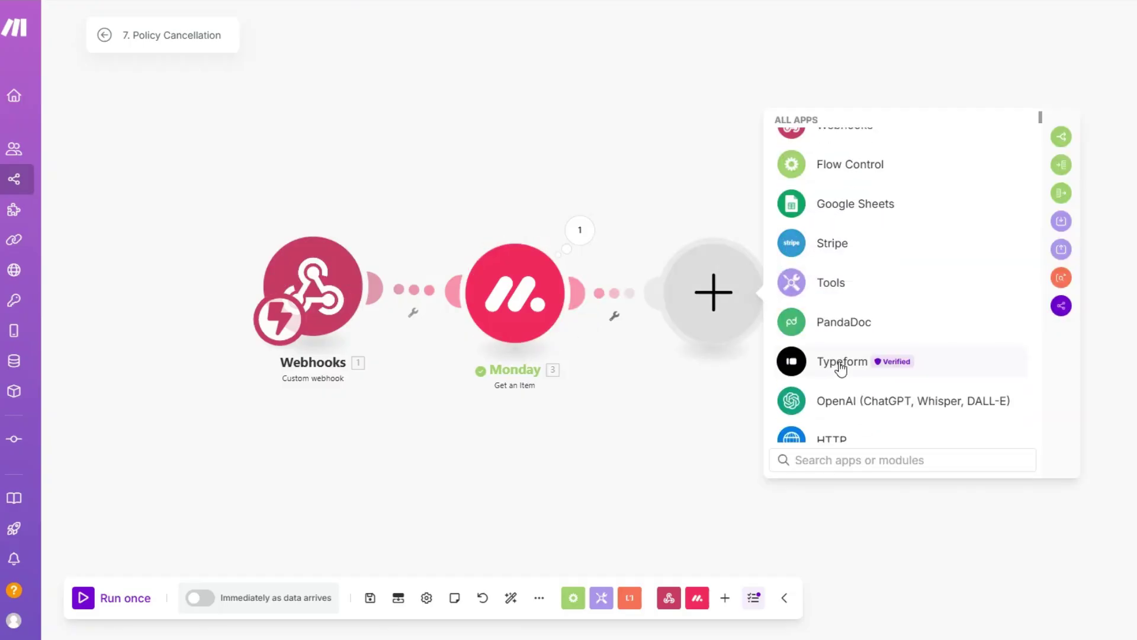
click(842, 367)
click(843, 388)
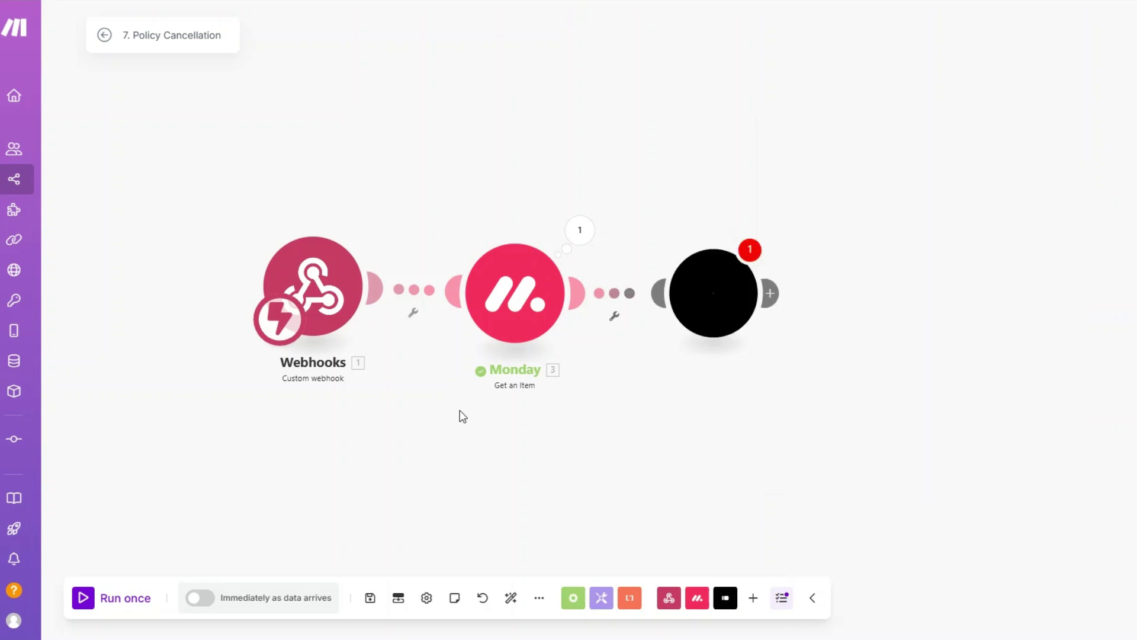
click(528, 318)
key(ctrl+v)
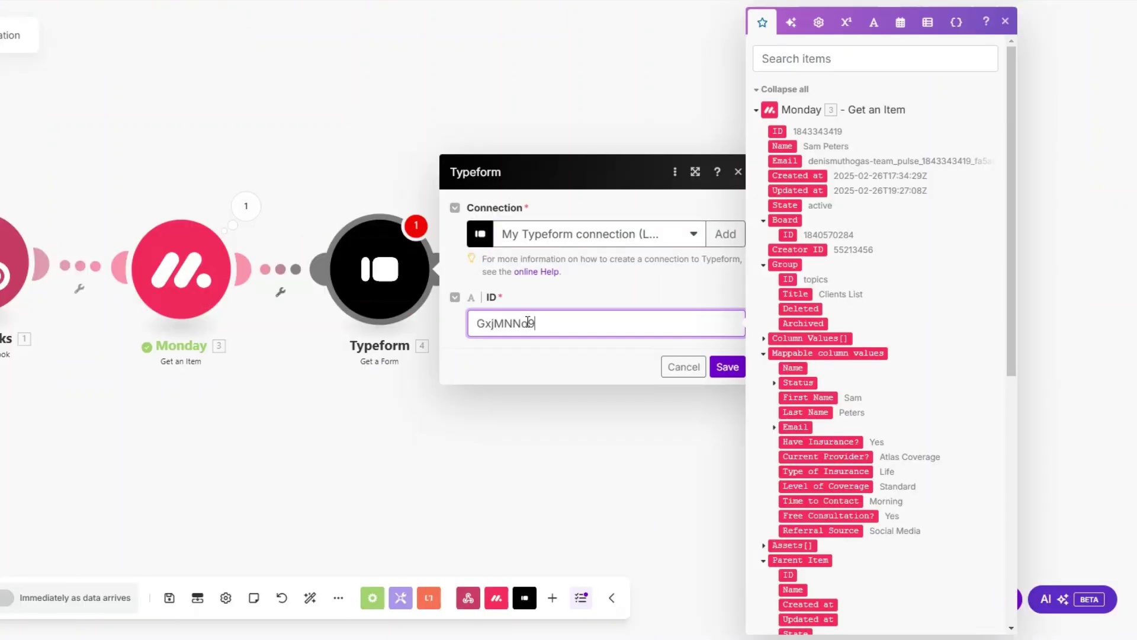
click(722, 369)
Run only the Typeform module and check the form's Display URL in its output.
right_click(375, 271)
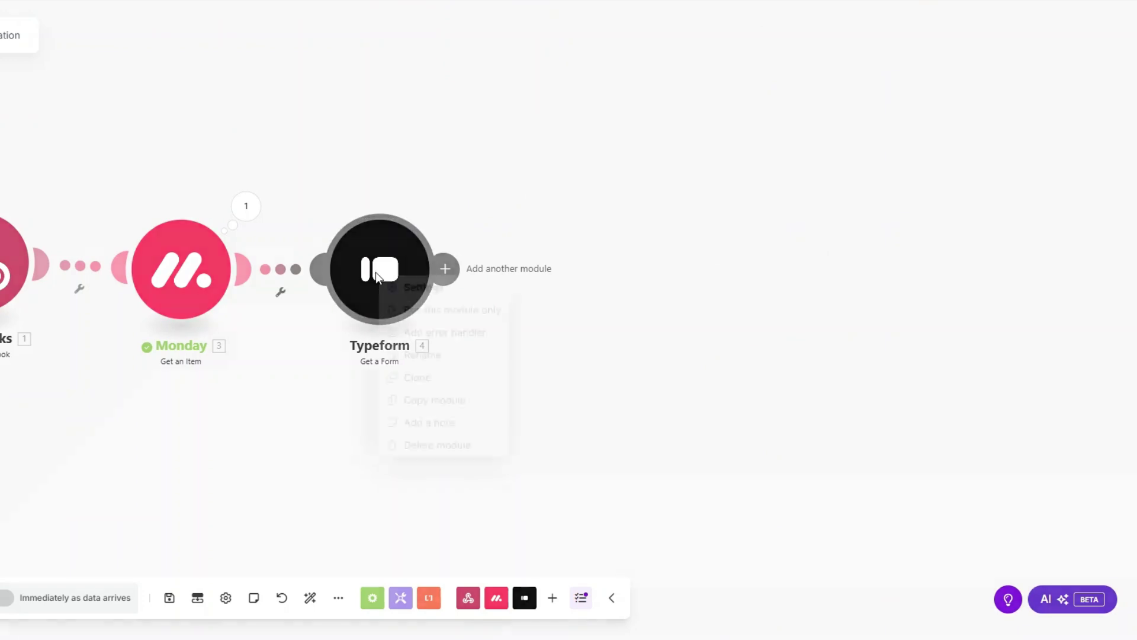
click(411, 310)
click(856, 198)
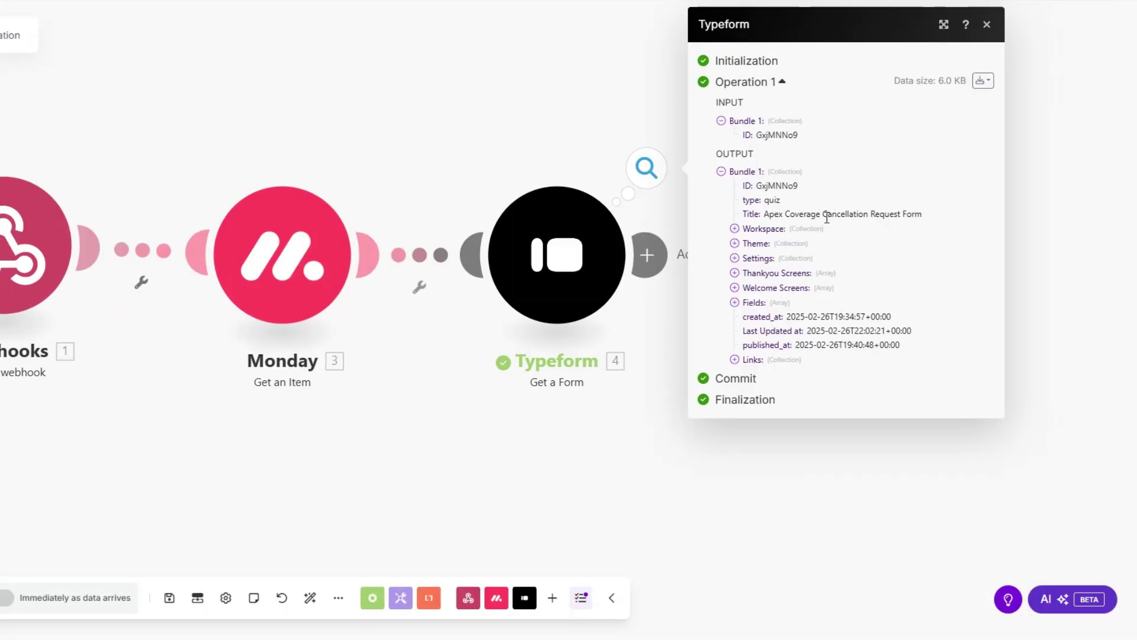
click(735, 359)
drag(793, 373, 977, 374)
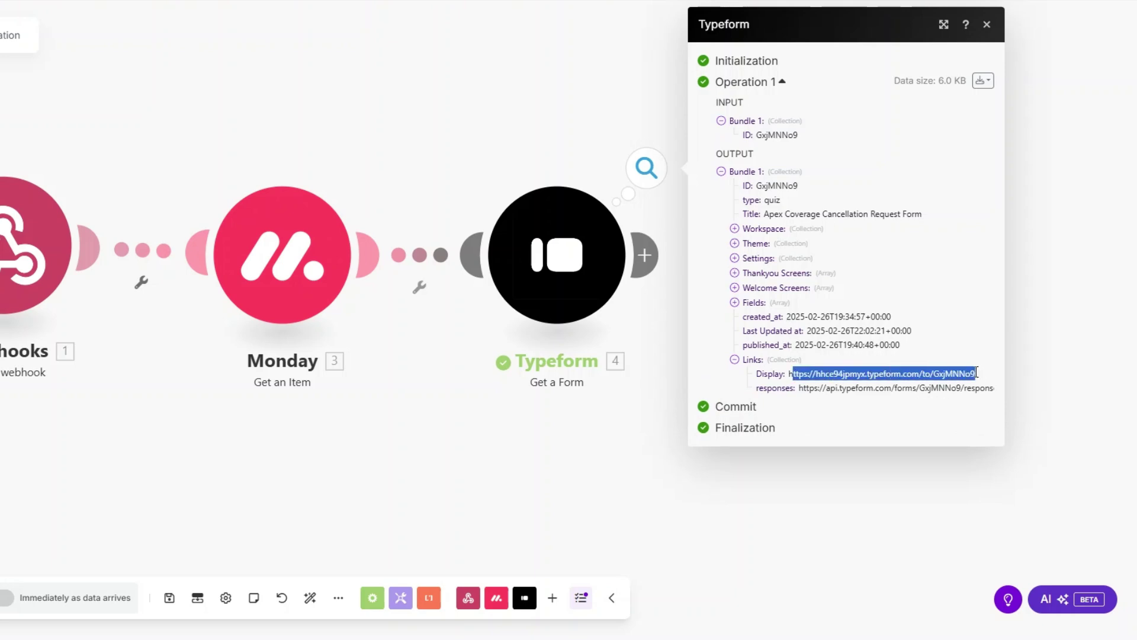
click(491, 420)
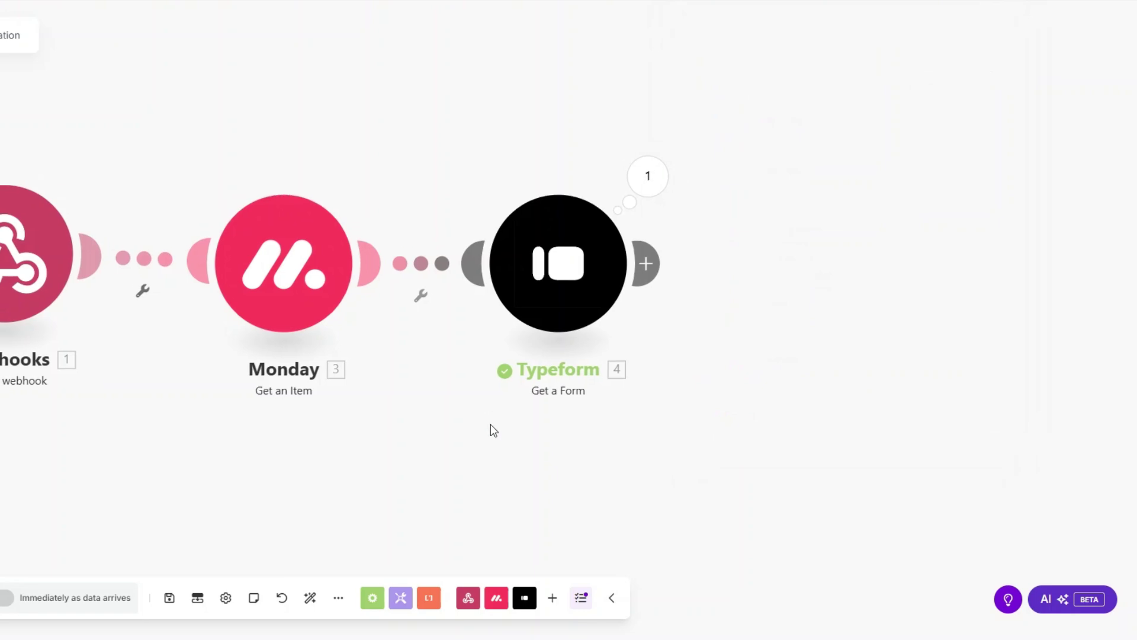
Rename the Typeform step to Cancellation Request Form.
right_click(558, 274)
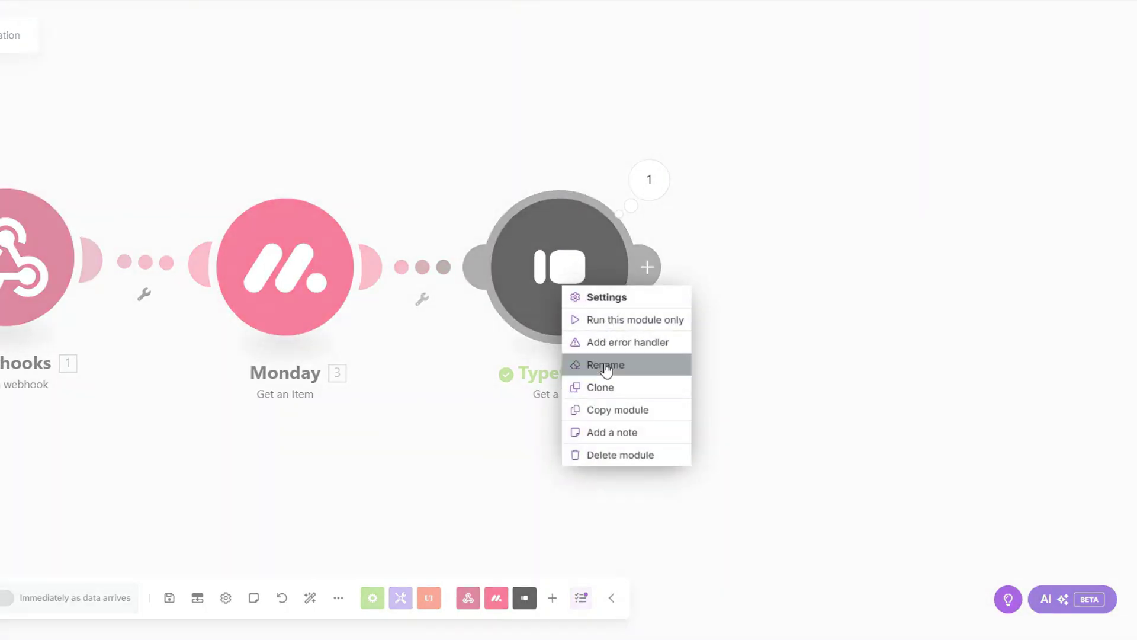
click(606, 364)
text(Cancellation Request Form)
Confirm the Cancellation Request Form name and check the email subject 'Share Your Feedback – Exit Survey'.
click(654, 185)
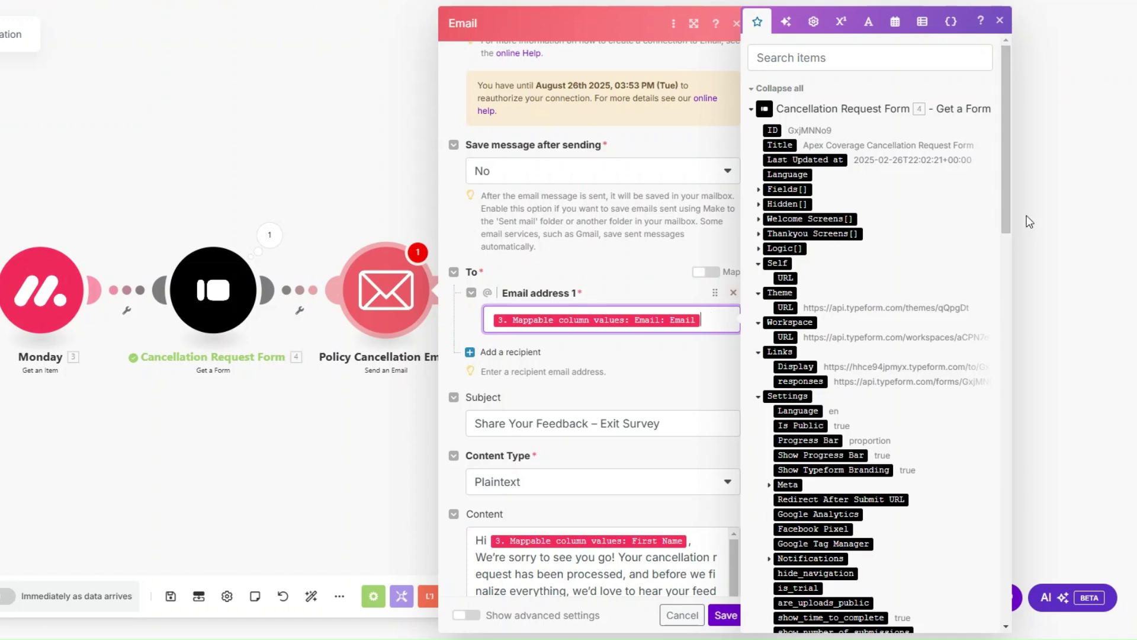
drag(1008, 213, 1021, 529)
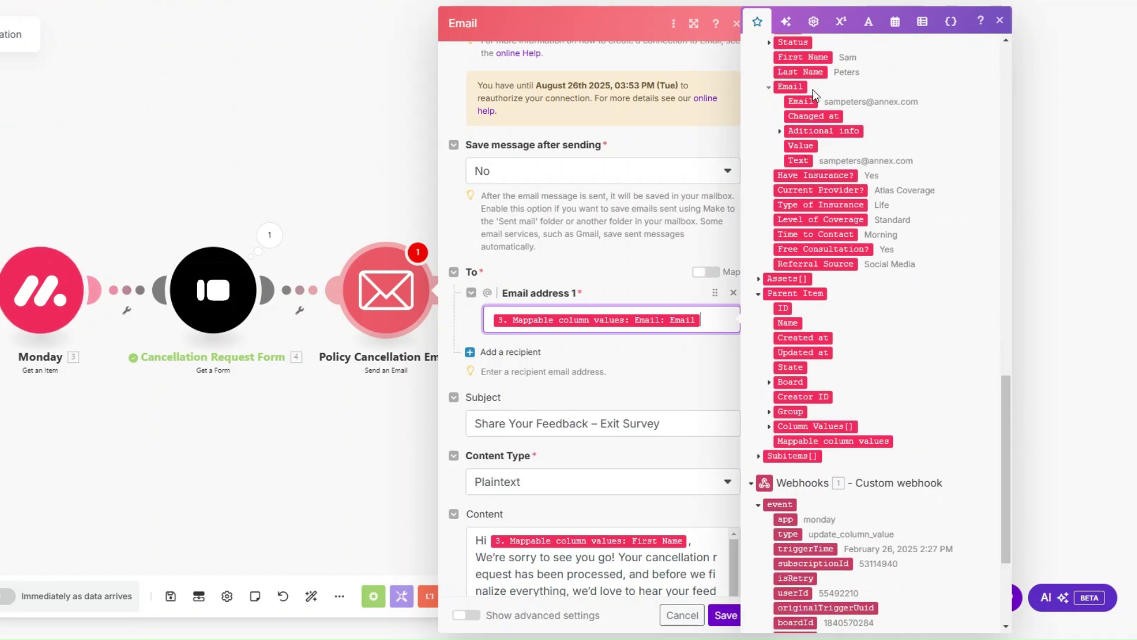
scroll(614, 251, down, 5)
click(663, 142)
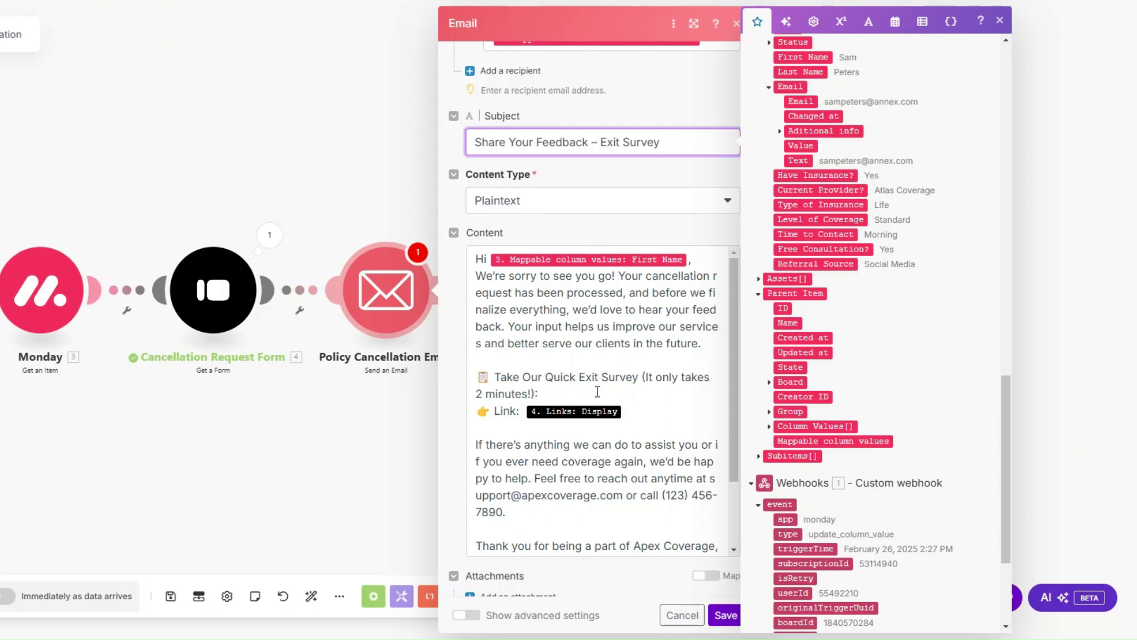
Edit the exit-survey email body, save the Policy Cancellation Email step, and run the scenario once.
click(617, 328)
scroll(616, 328, down, 3)
click(647, 328)
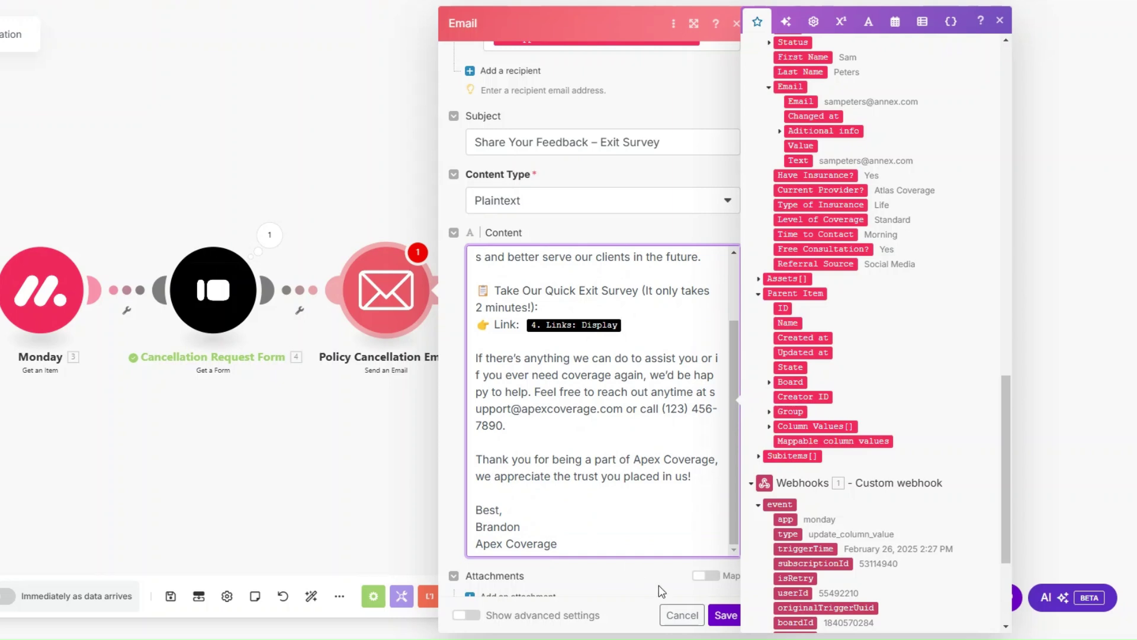
click(724, 615)
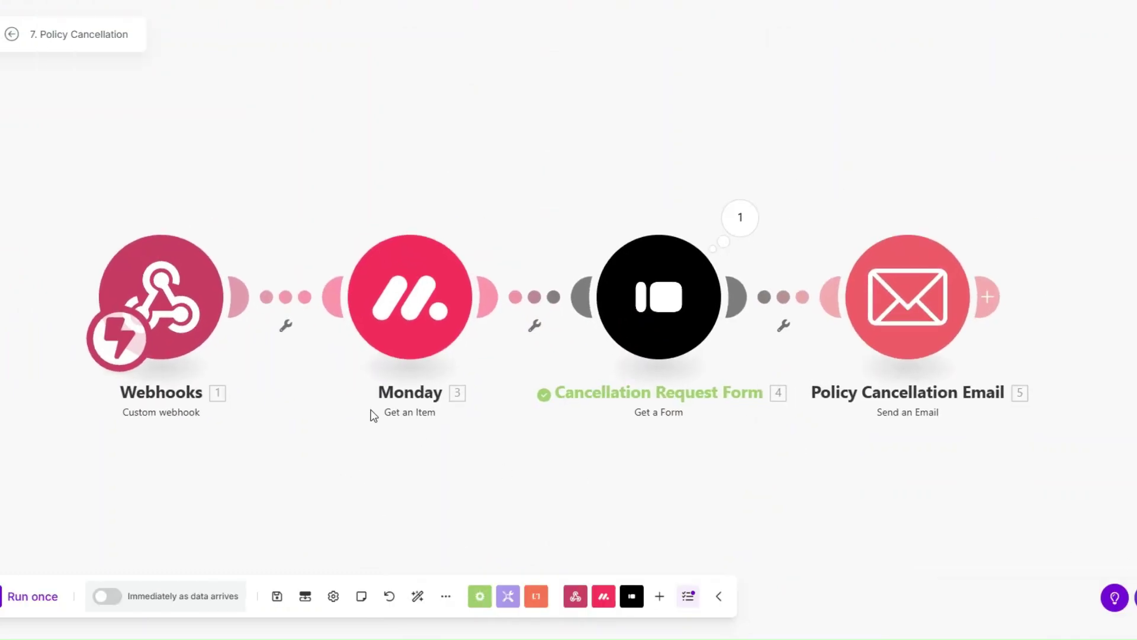
click(33, 596)
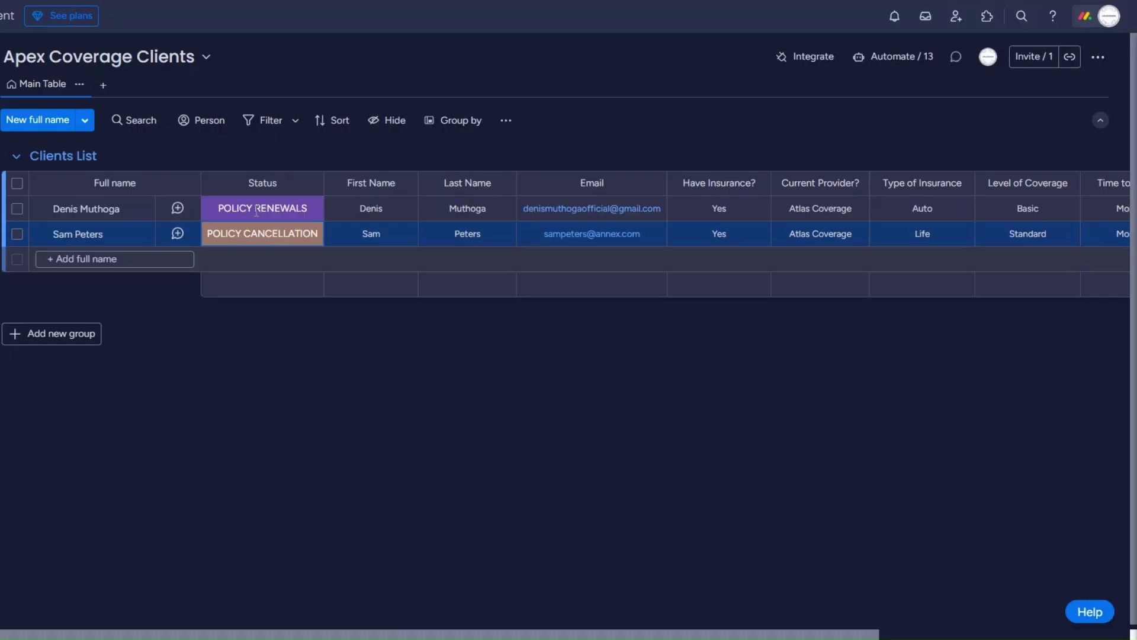
Set the first client's Status on the Clients board to POLICY CANCELLATION.
click(257, 214)
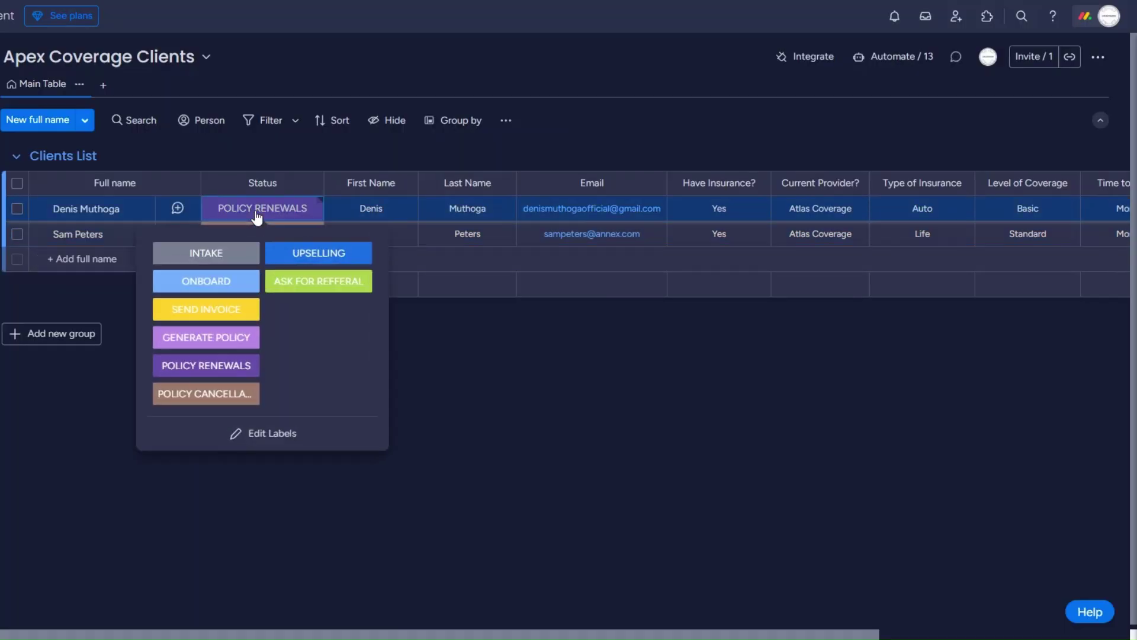
click(208, 394)
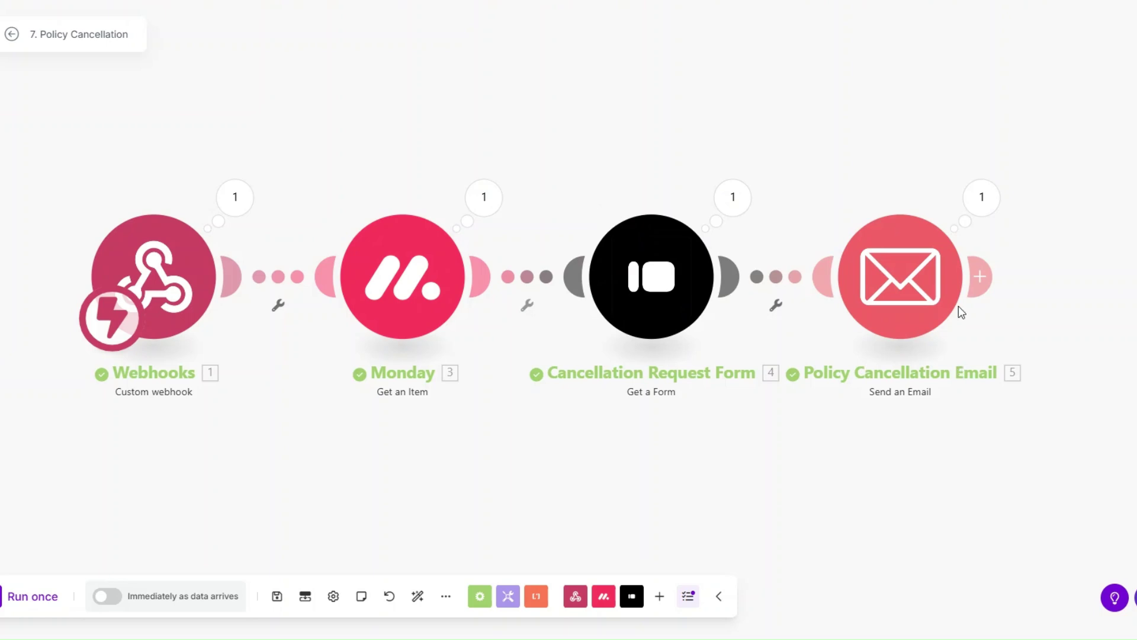
Inspect the email run output: subject 'Share Your Feedback – Exit Survey' and the form link in the body.
click(981, 197)
drag(716, 250, 866, 261)
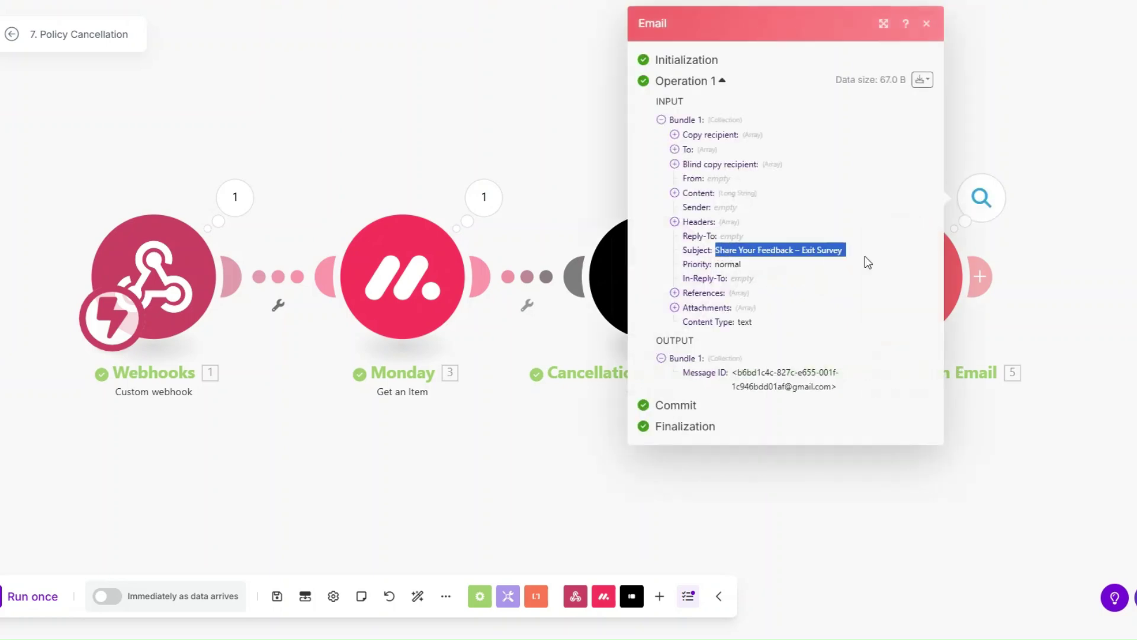
click(675, 193)
drag(695, 249, 713, 385)
click(752, 320)
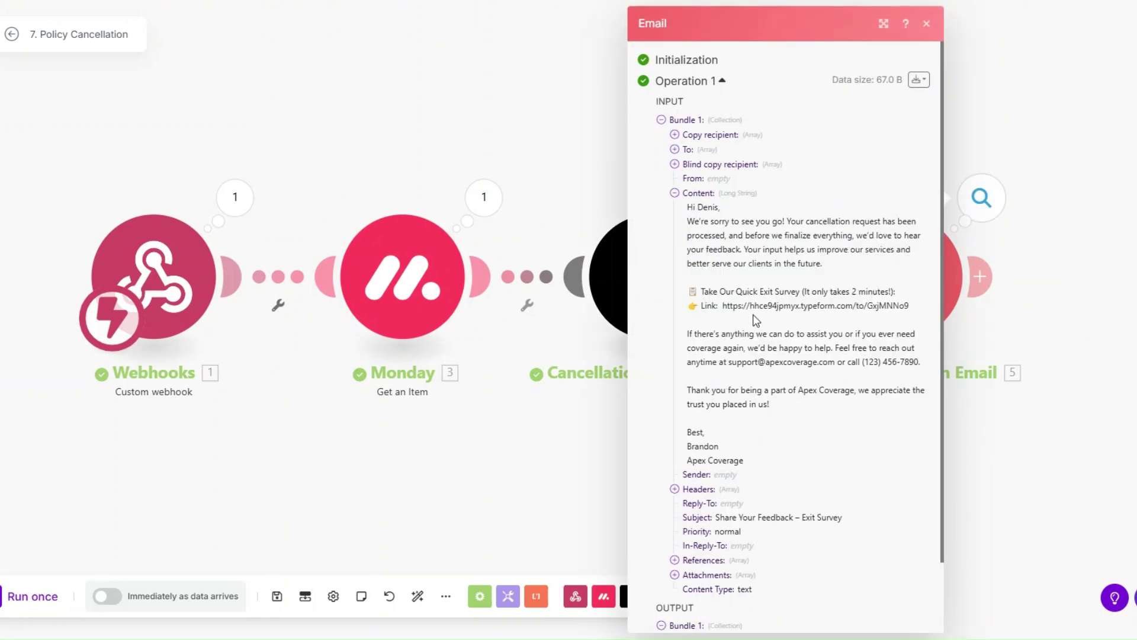
click(578, 453)
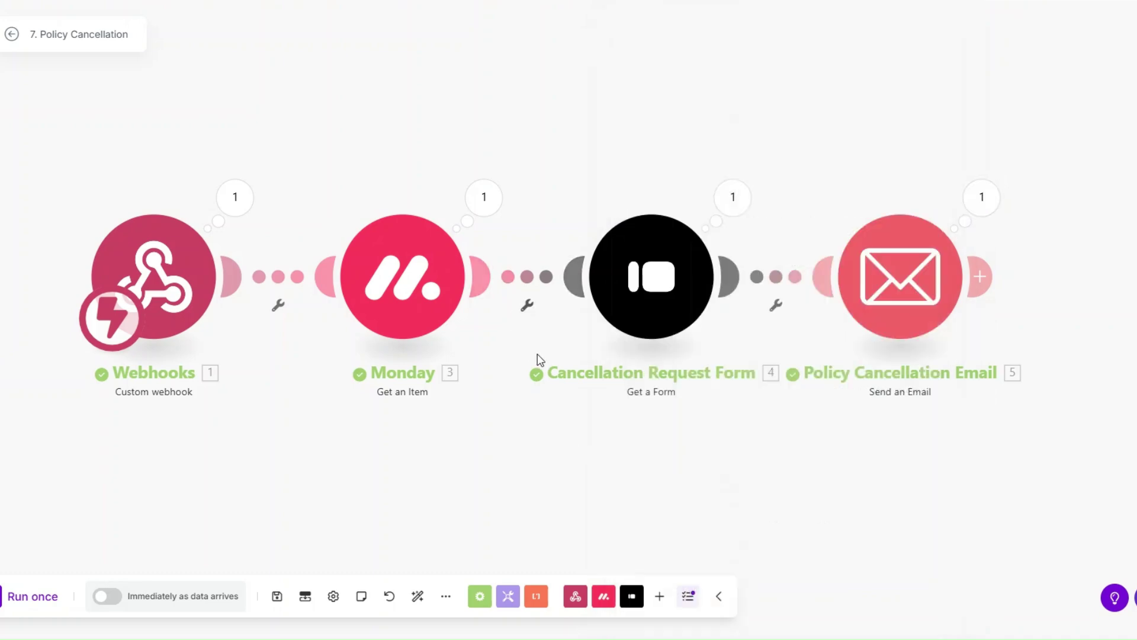
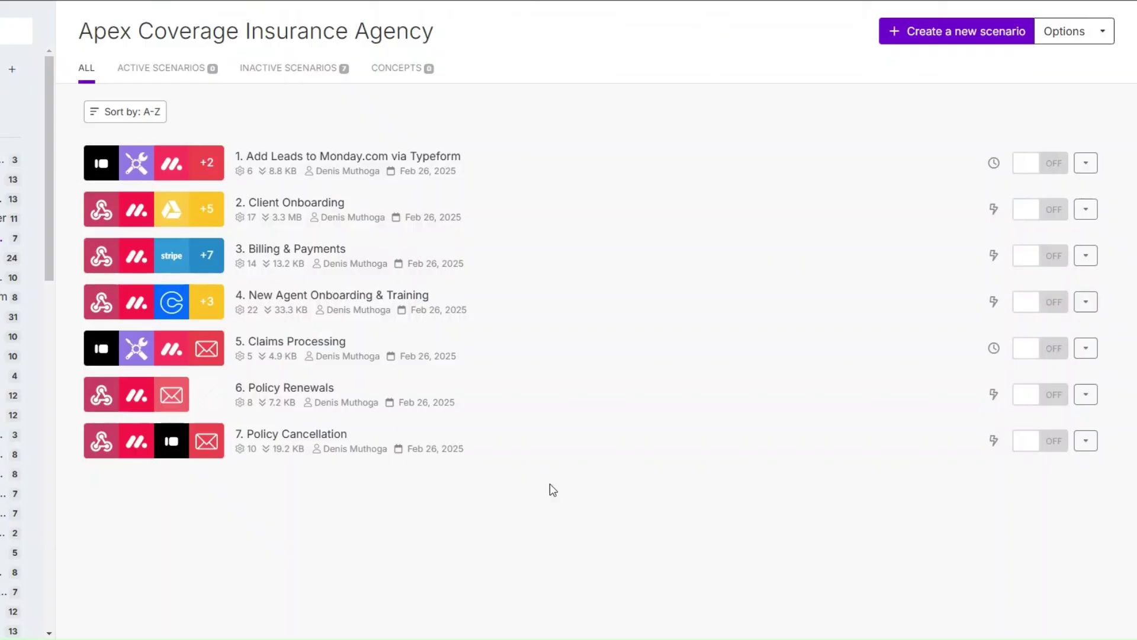
Start a new Make scenario with a Webhooks custom webhook as its trigger.
click(940, 35)
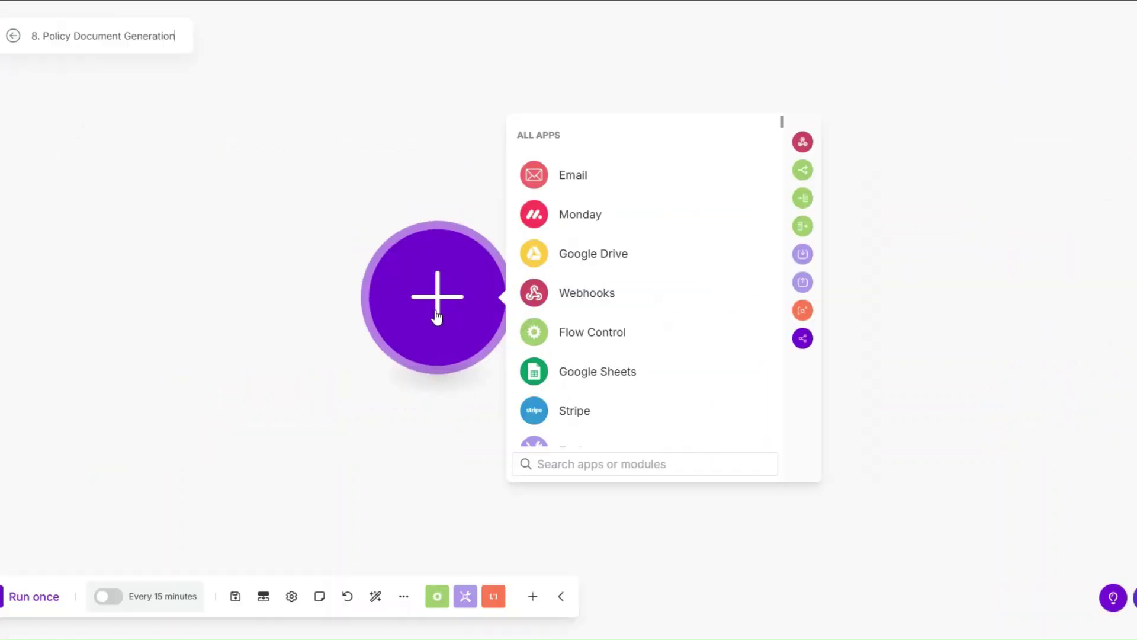
click(441, 297)
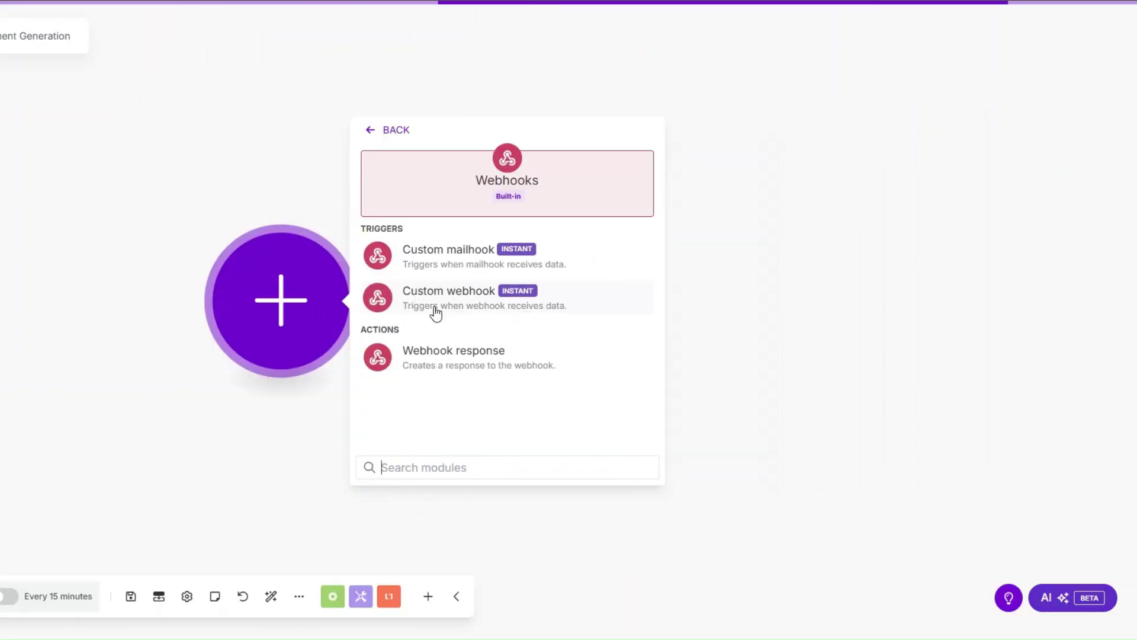
click(436, 303)
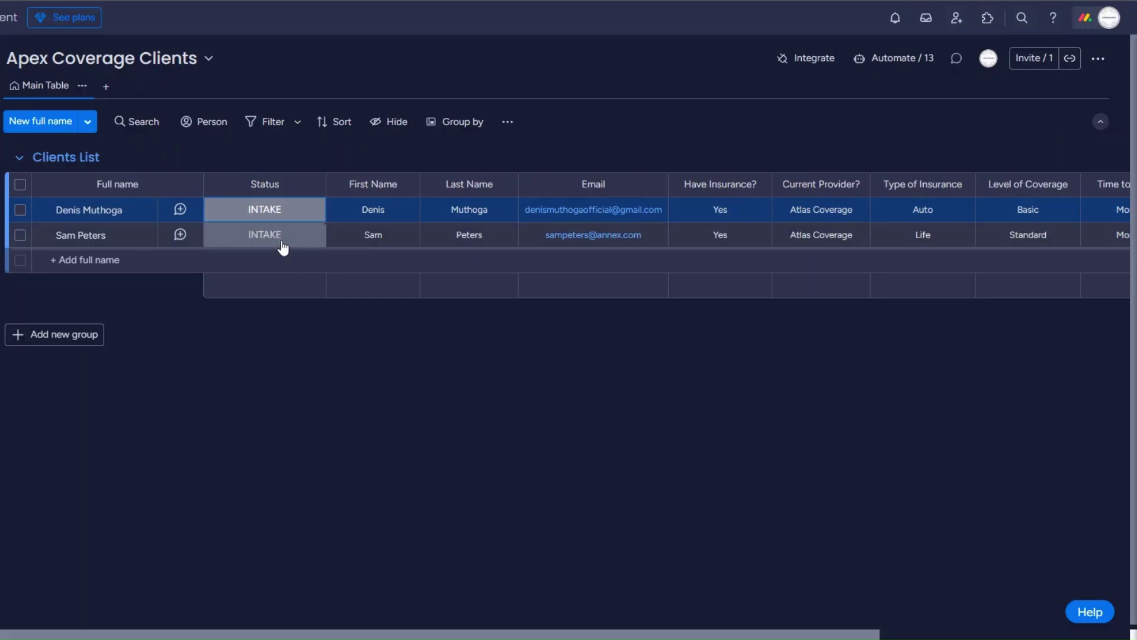
click(283, 244)
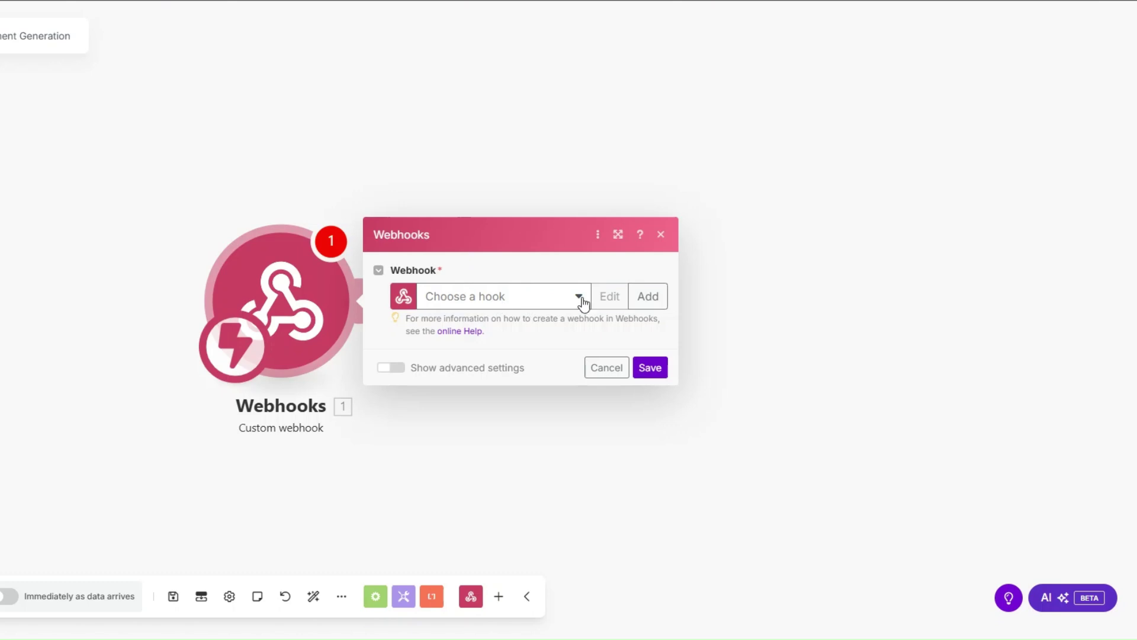
Create a new hook named 'Policy Document webhook' and save the trigger settings.
click(648, 297)
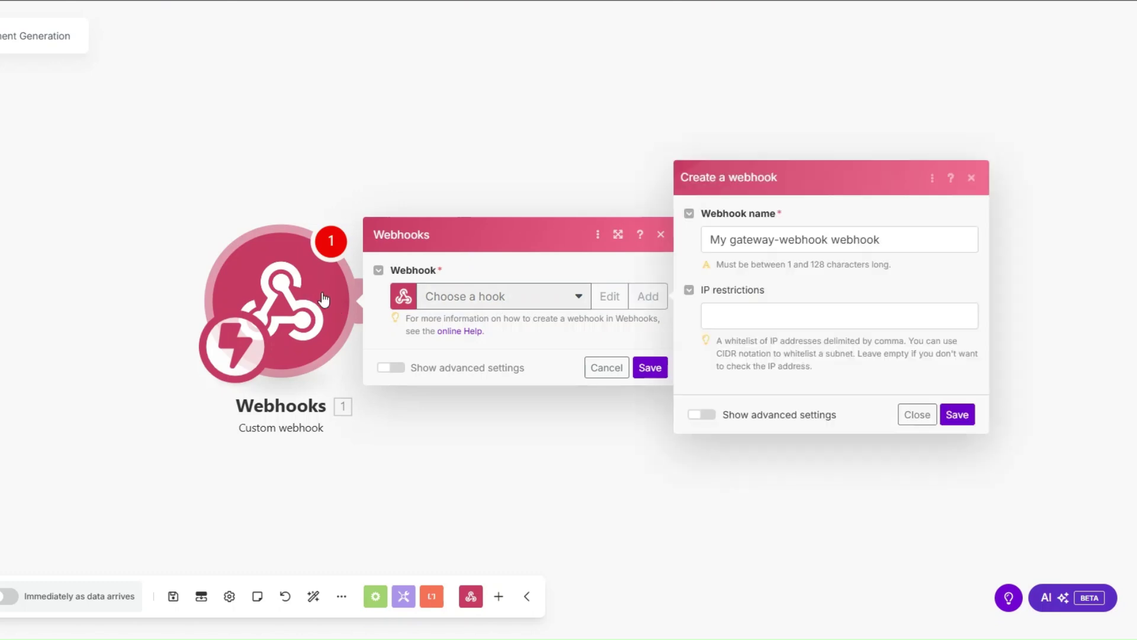
drag(829, 239, 671, 252)
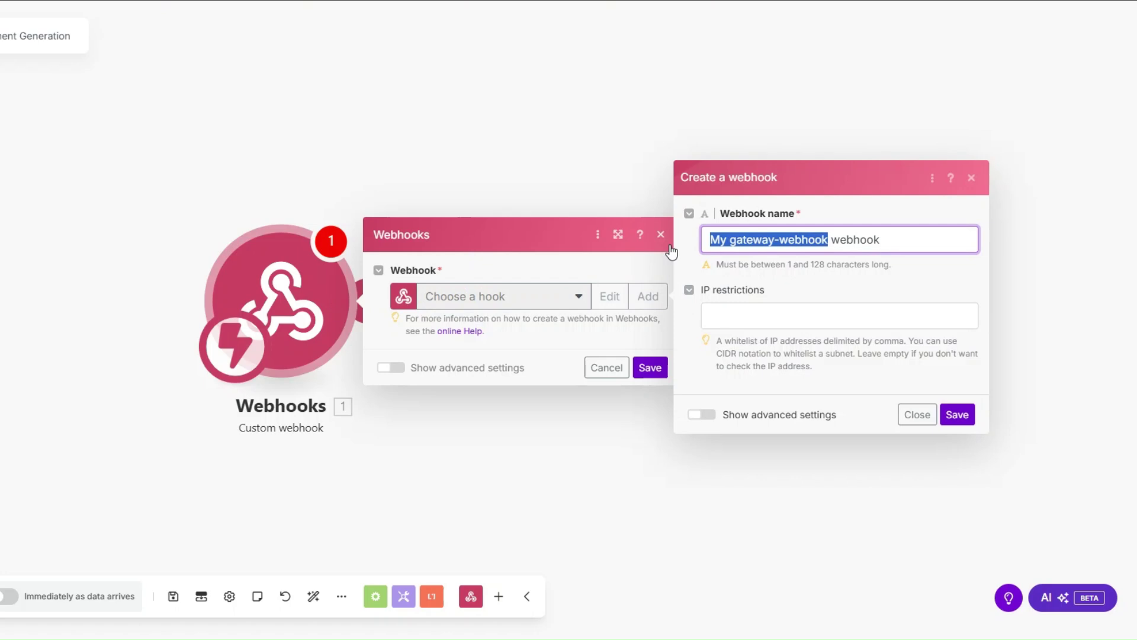
text(Policy Do)
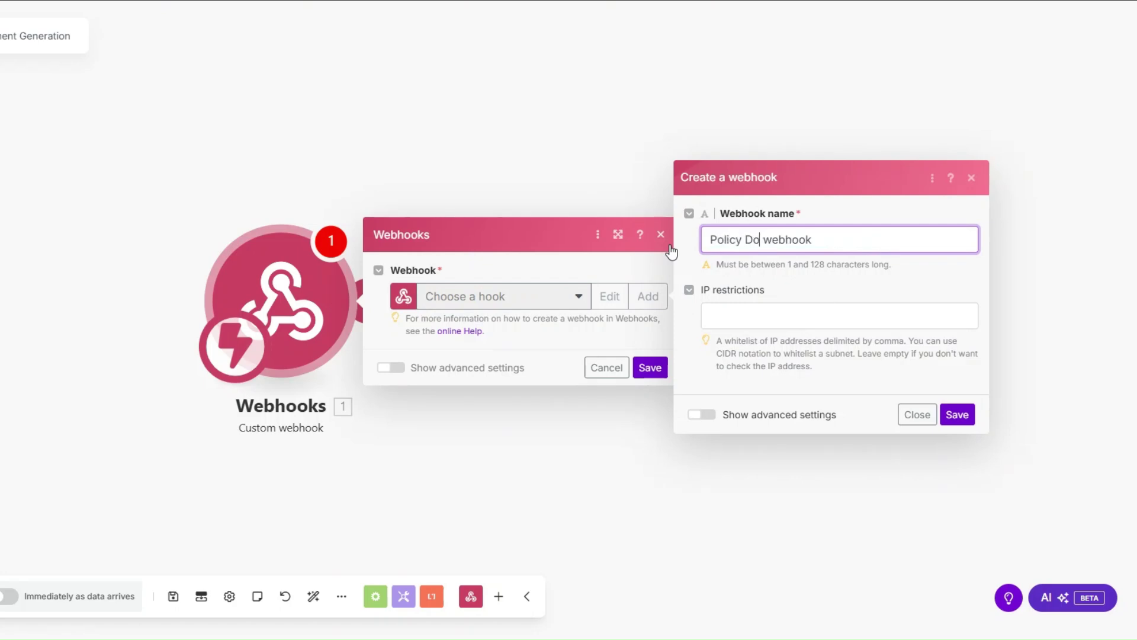
text(cument)
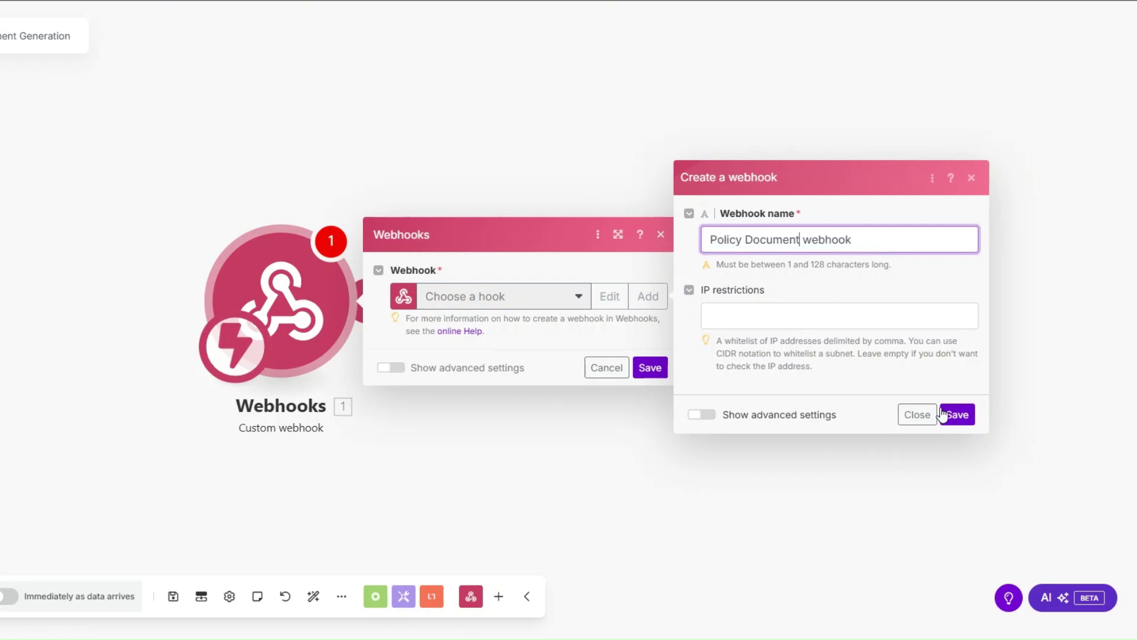
click(948, 413)
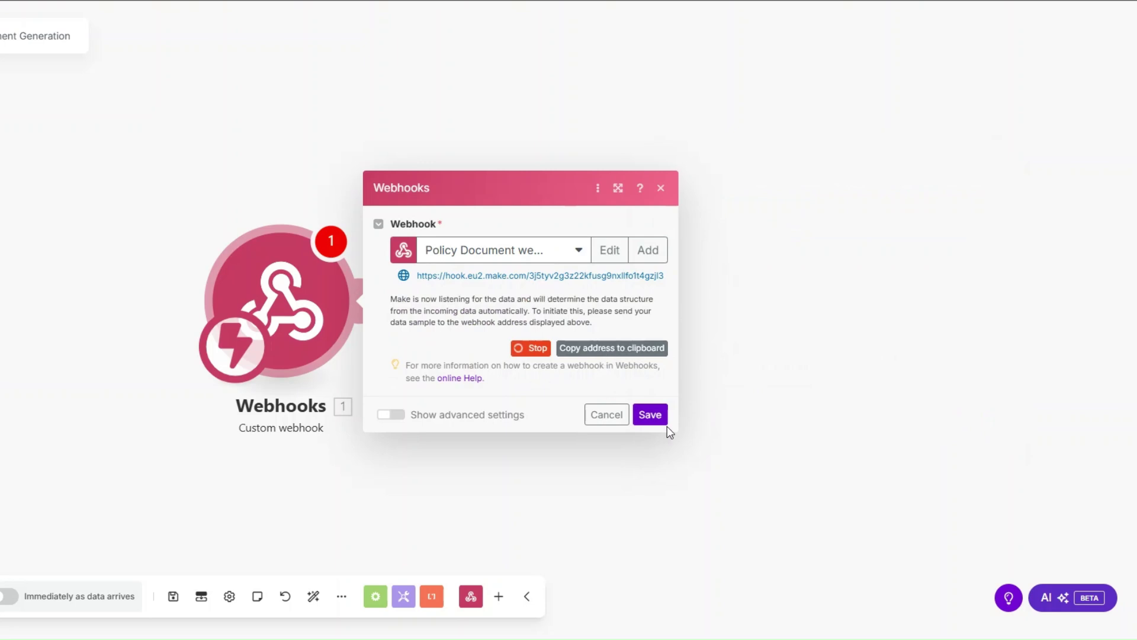
click(649, 414)
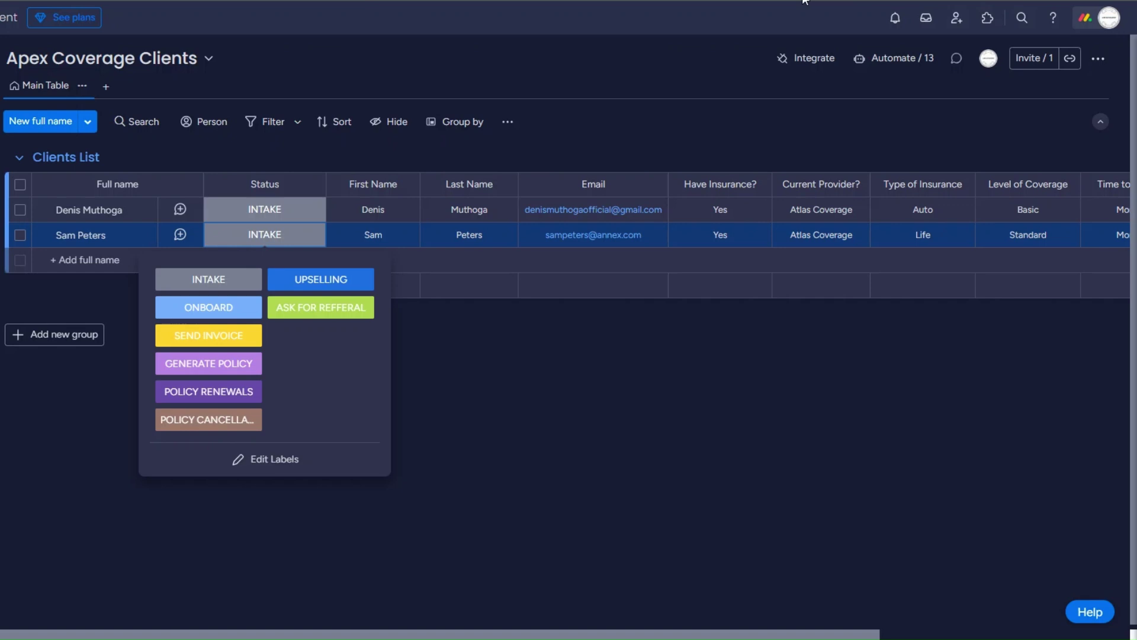
Add monday.com's 'When a status changes, send a webhook' integration with the pasted Make URL and connect.
click(826, 62)
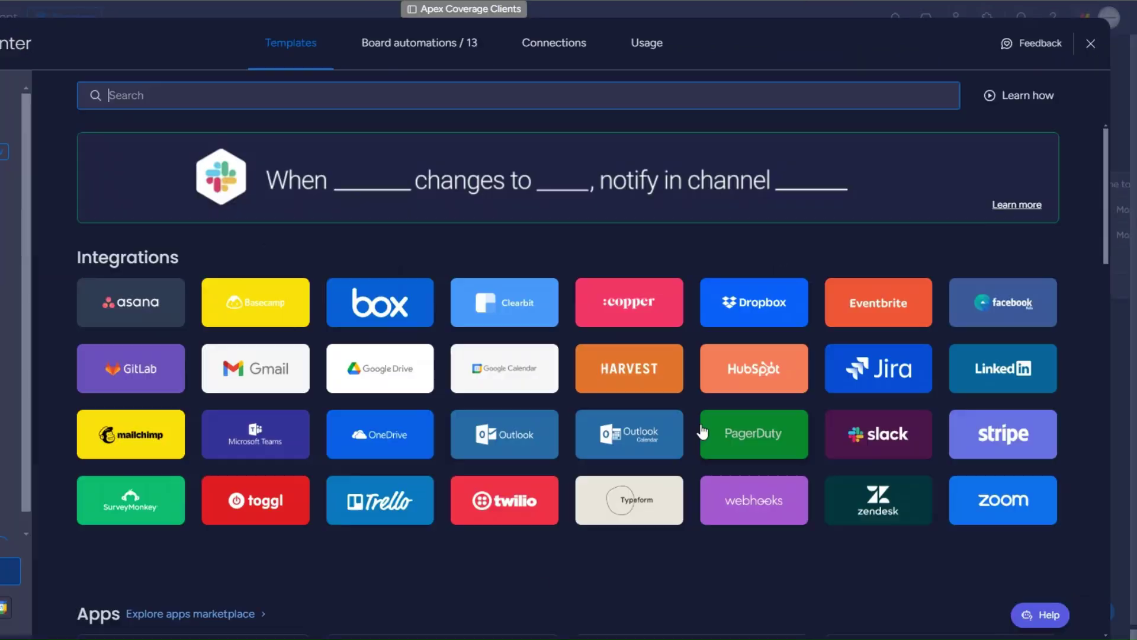
click(755, 504)
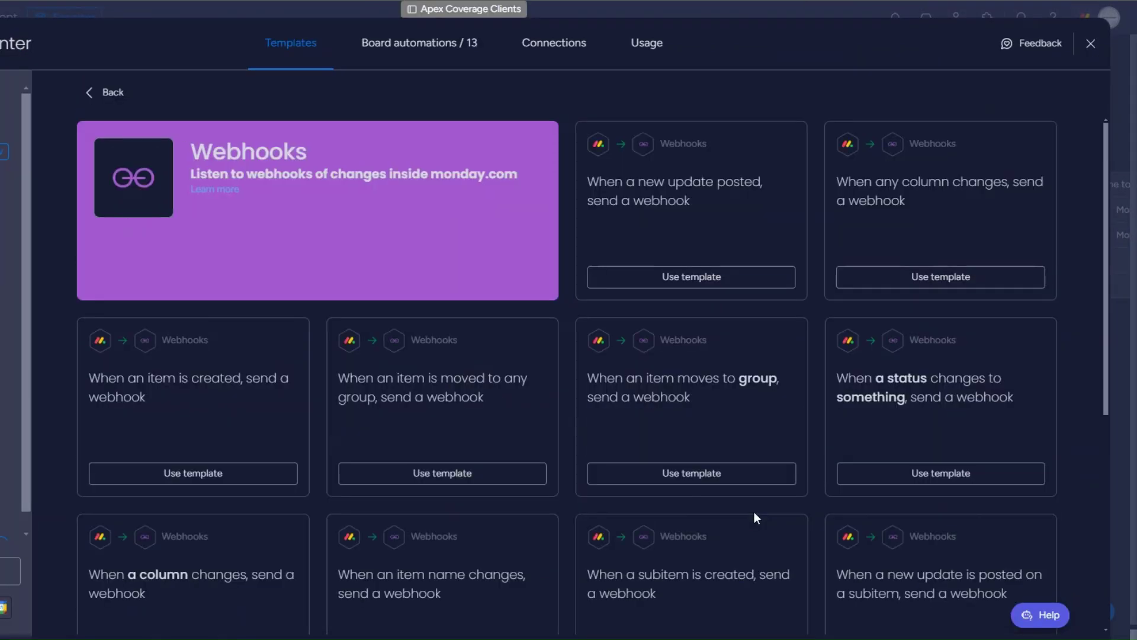
click(905, 472)
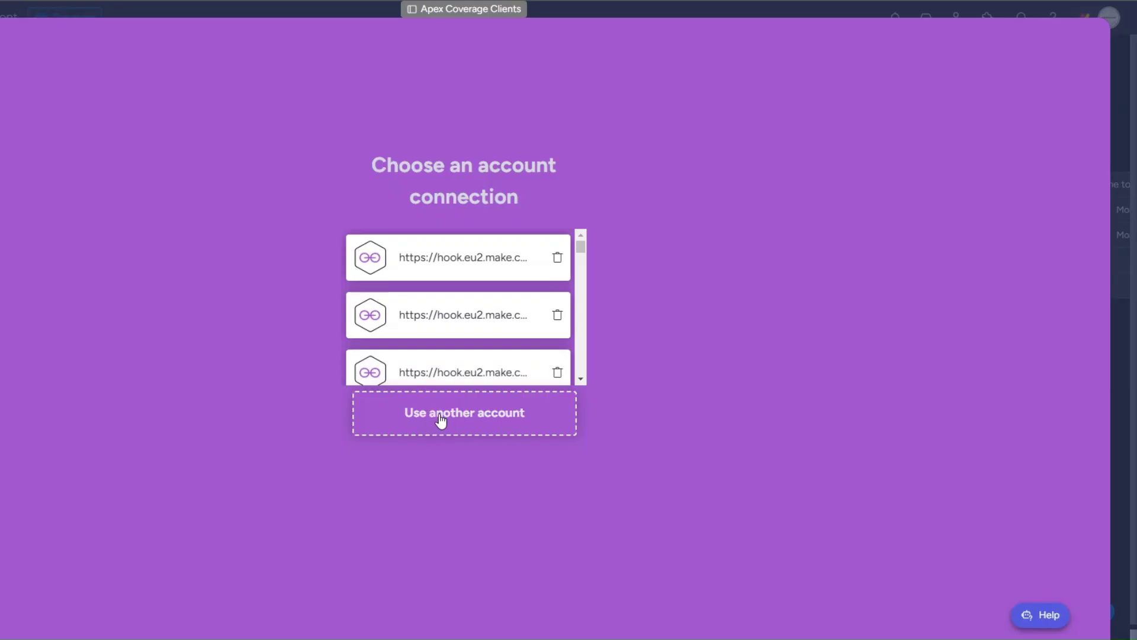
click(440, 416)
click(56, 186)
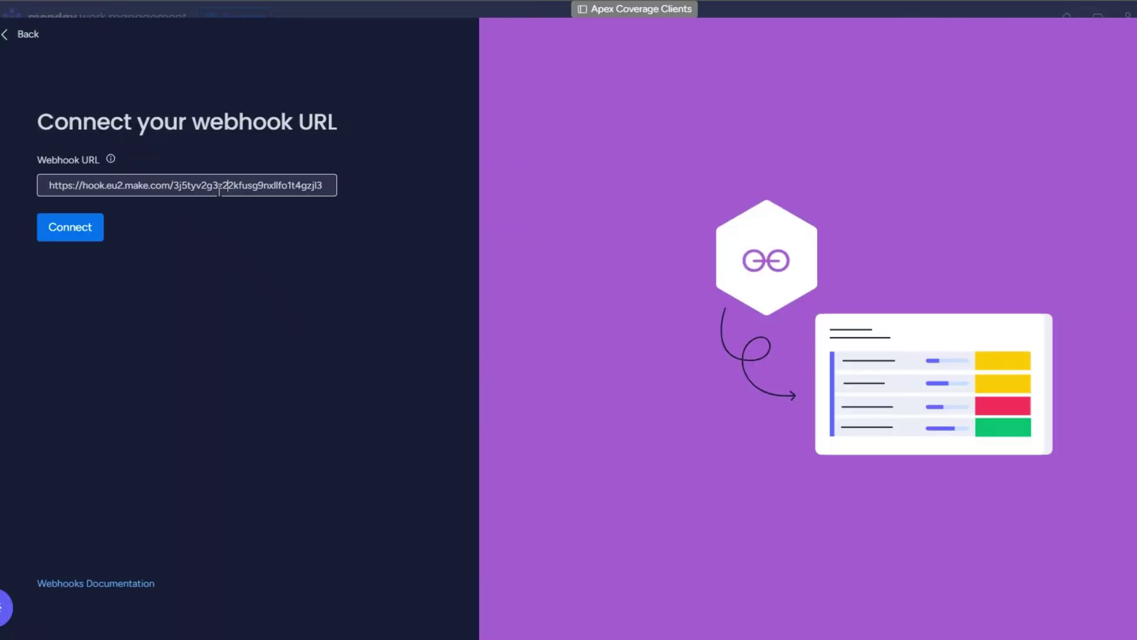
click(75, 234)
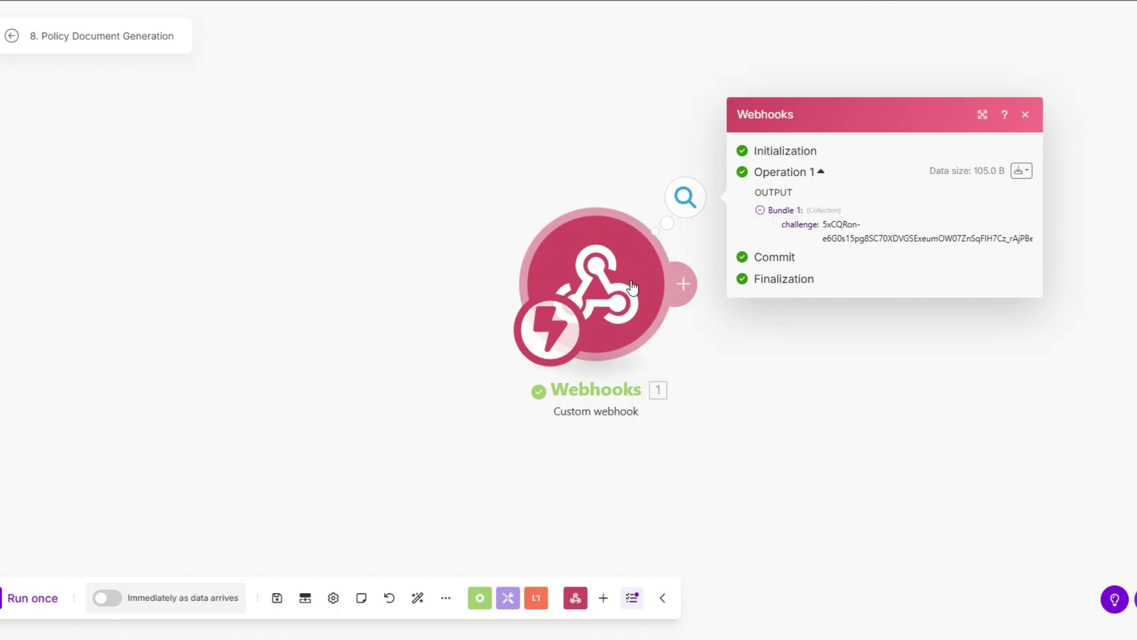
drag(685, 268, 313, 269)
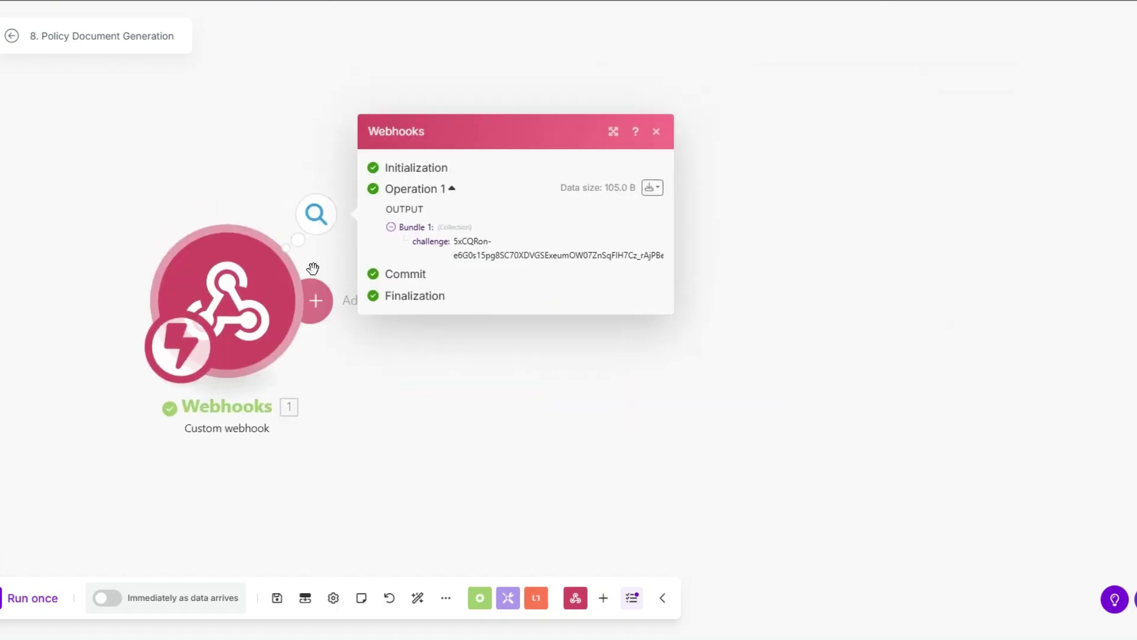
click(315, 300)
Add a Webhook response returning {"challenge": <mapped challenge>}, save it, and run the scenario once.
click(646, 177)
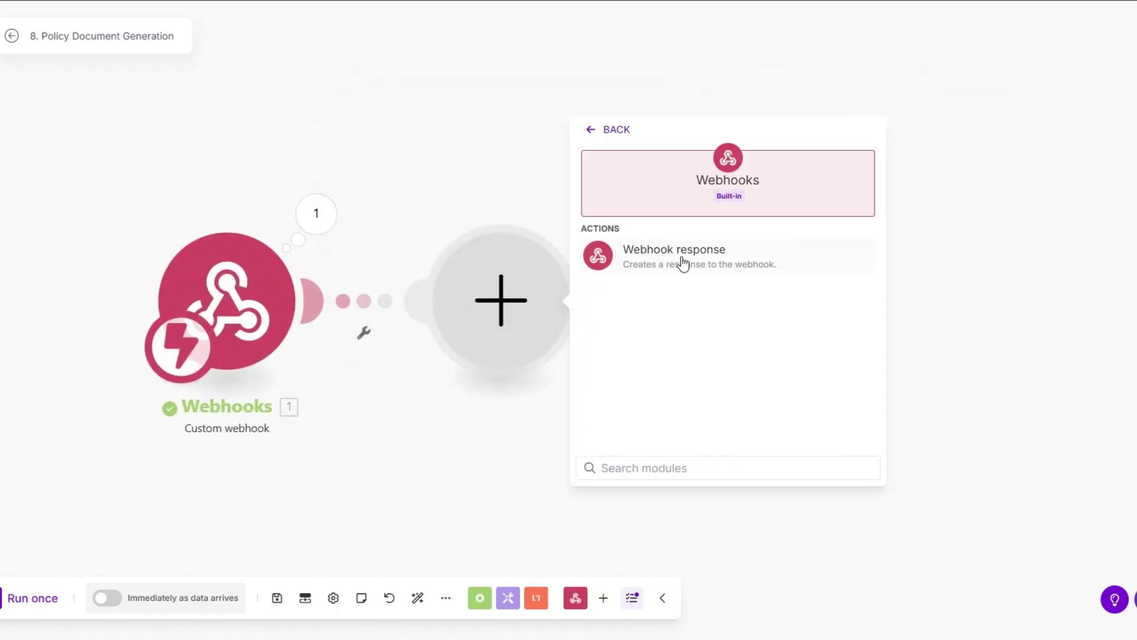
click(679, 256)
click(632, 364)
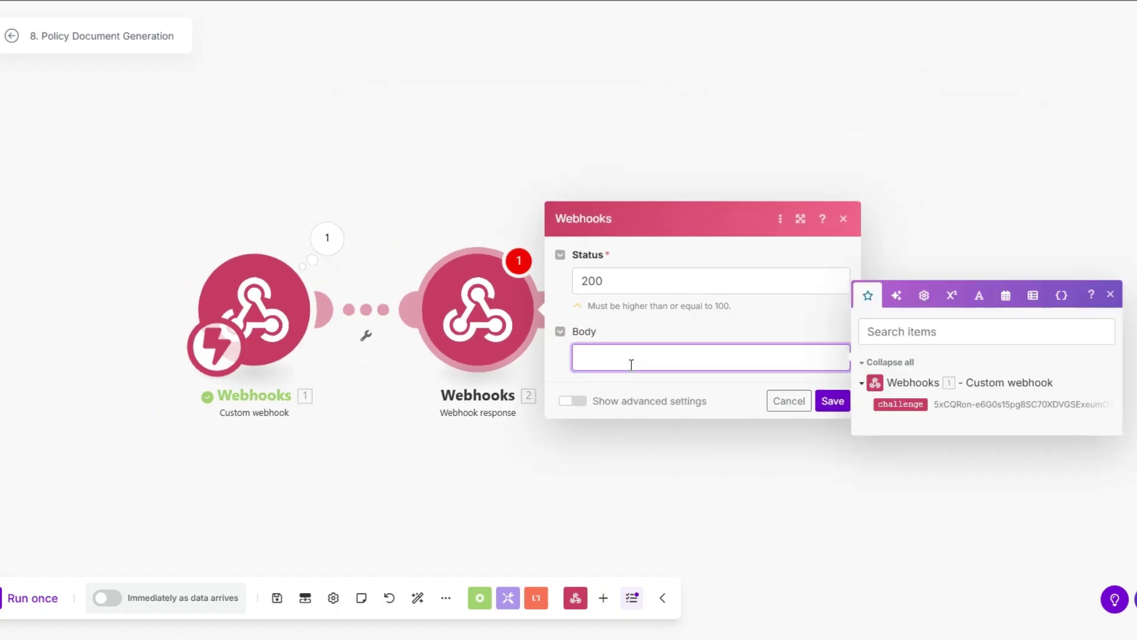
text({"")
text(challenge")
click(900, 404)
click(833, 401)
click(55, 602)
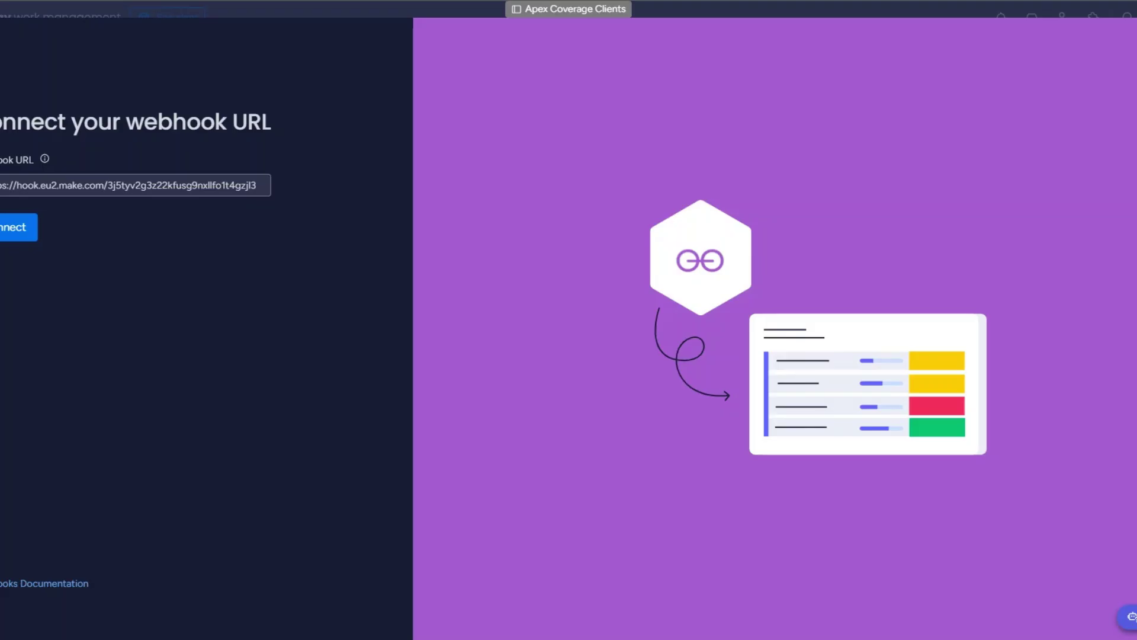
Retry the monday.com connection, delete the Webhook response module, and run the scenario again.
click(91, 226)
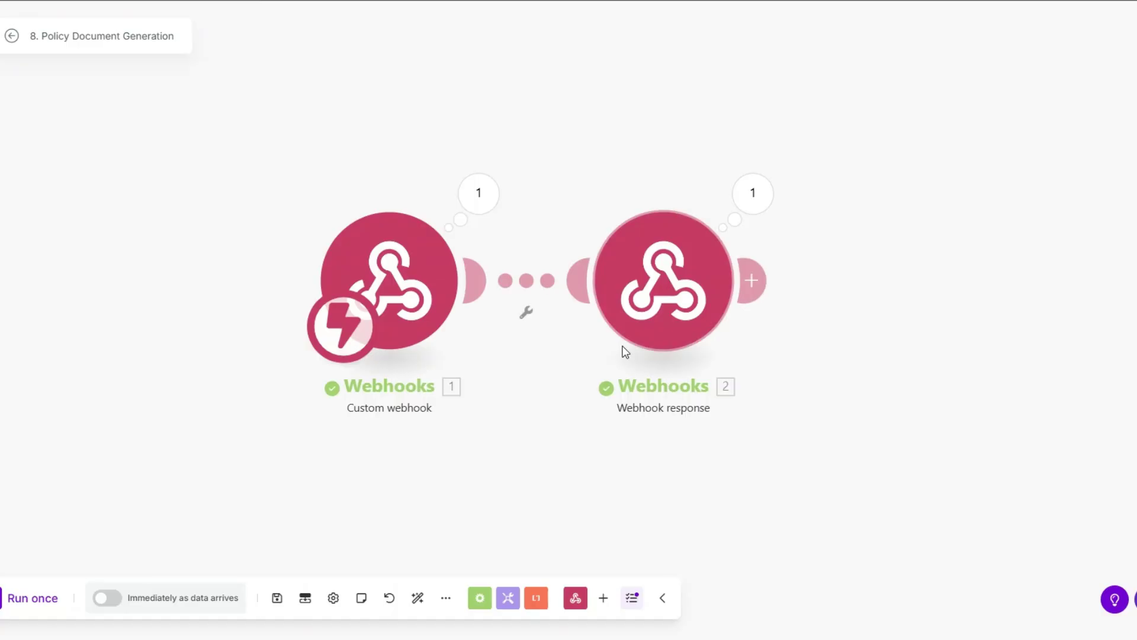
right_click(664, 282)
click(725, 453)
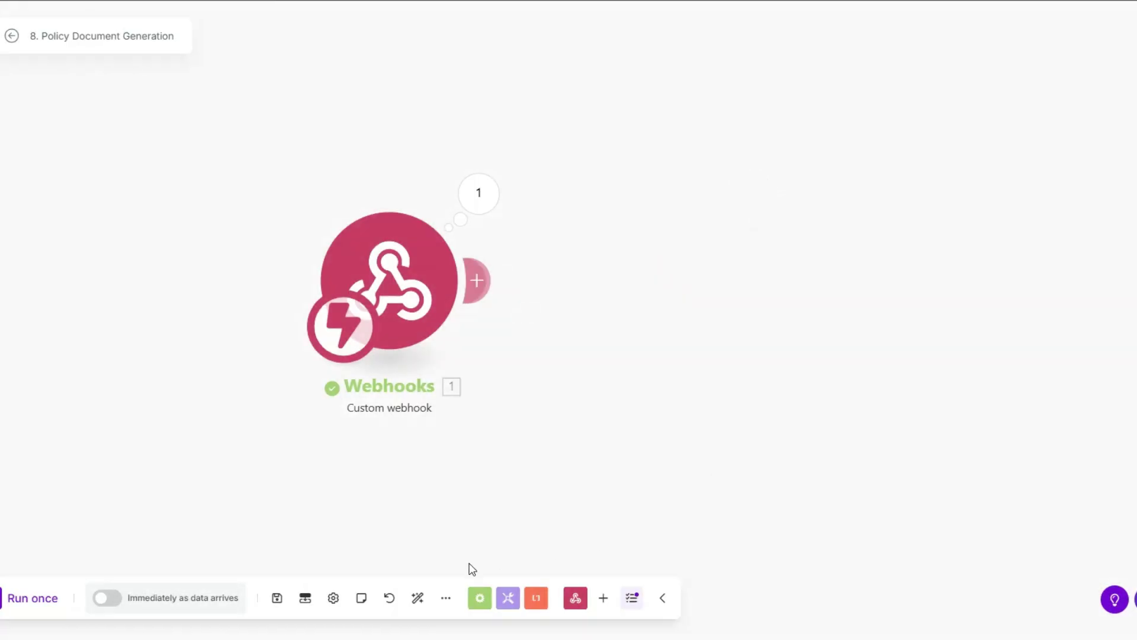
click(30, 599)
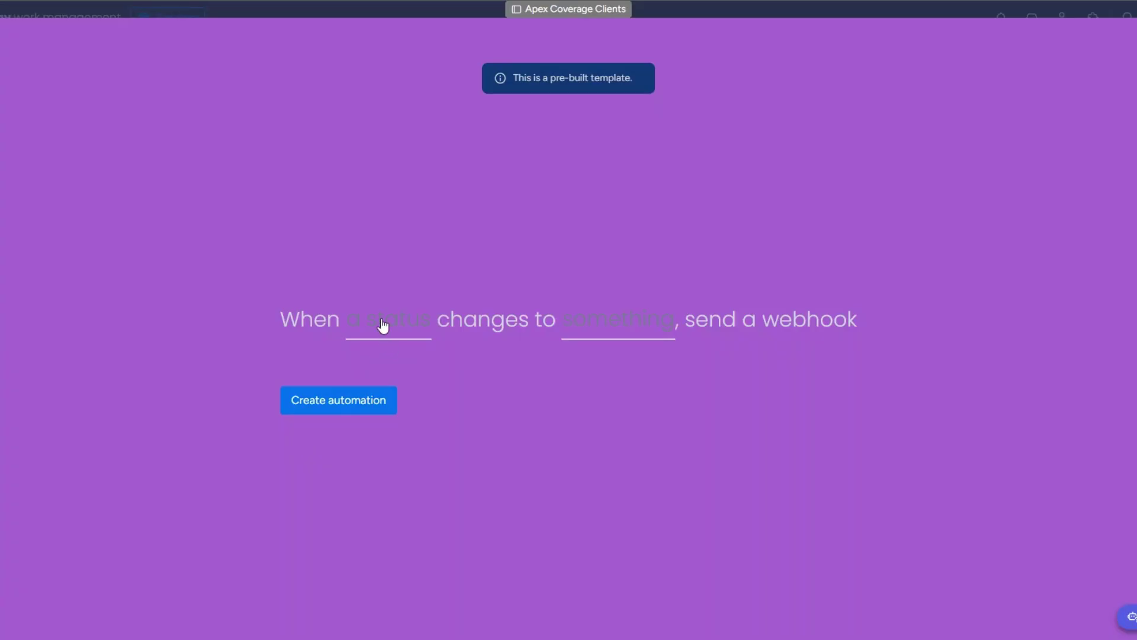
Create the webhook automation firing when the Status column changes to GENERATE POLICY.
click(384, 335)
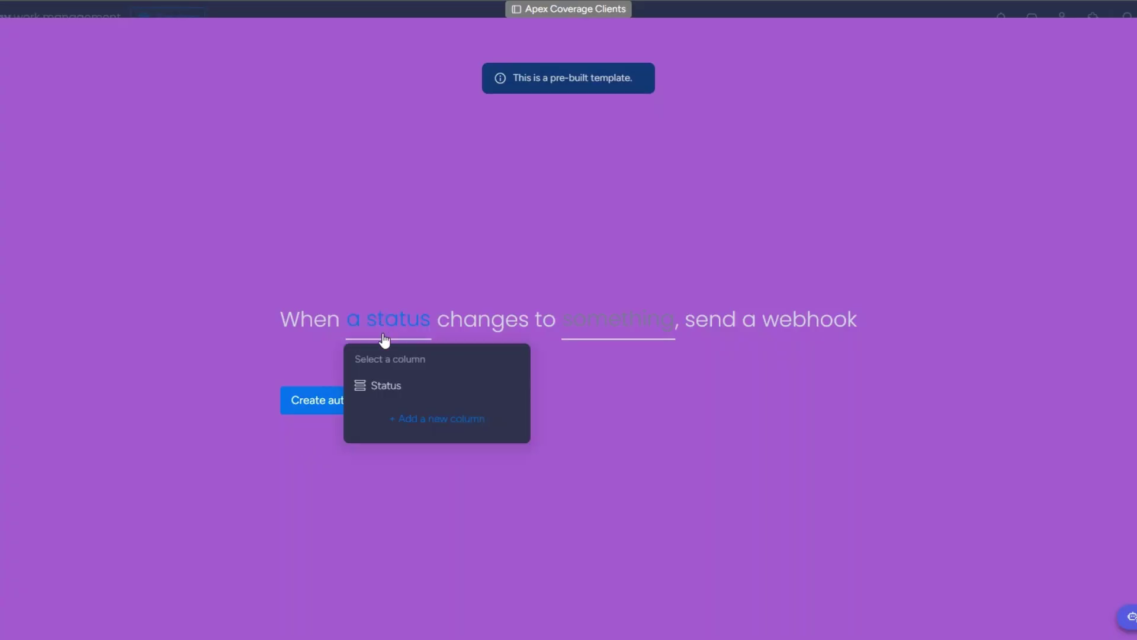
click(388, 386)
click(602, 329)
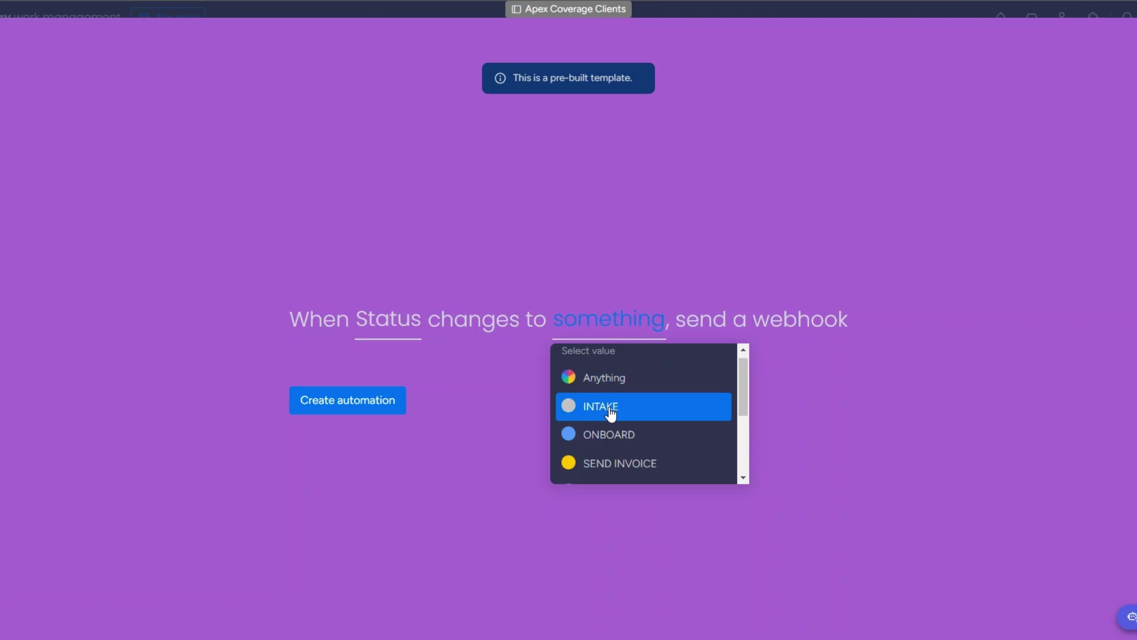
scroll(610, 413, down, 5)
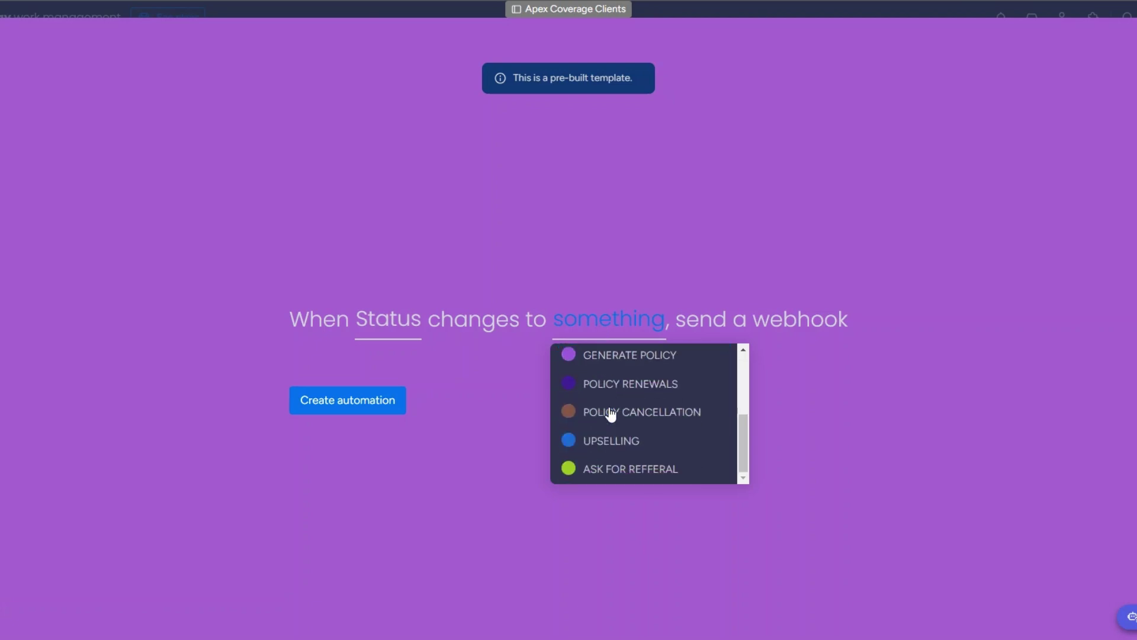
click(607, 355)
click(373, 409)
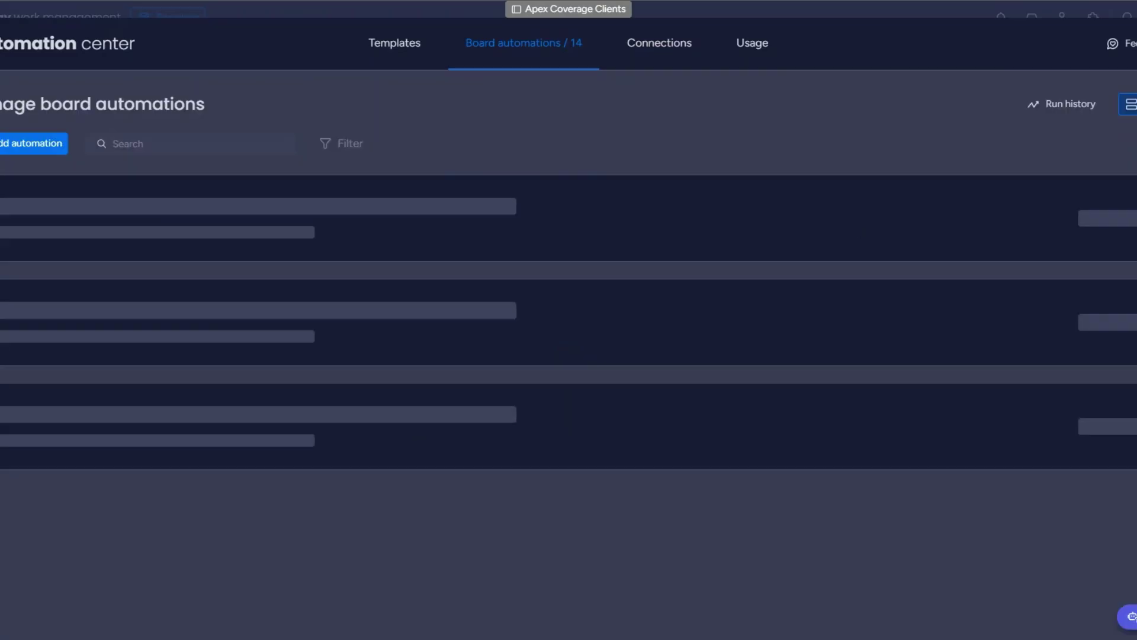
click(1100, 48)
Set the second client's Status to GENERATE POLICY on the board.
click(279, 235)
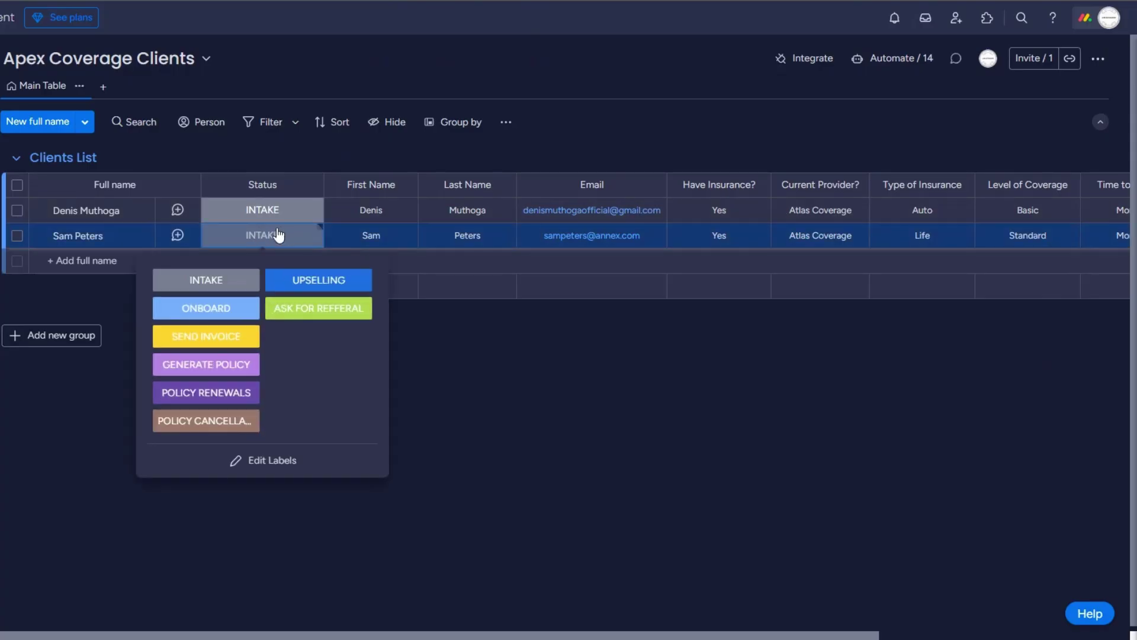
click(208, 378)
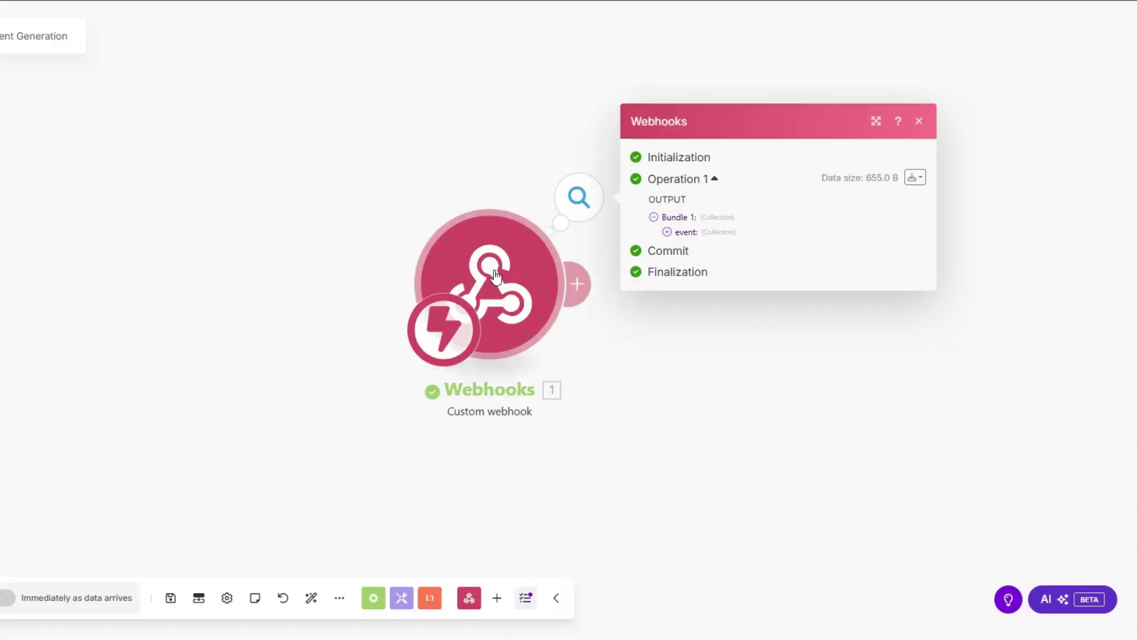
drag(622, 231, 247, 230)
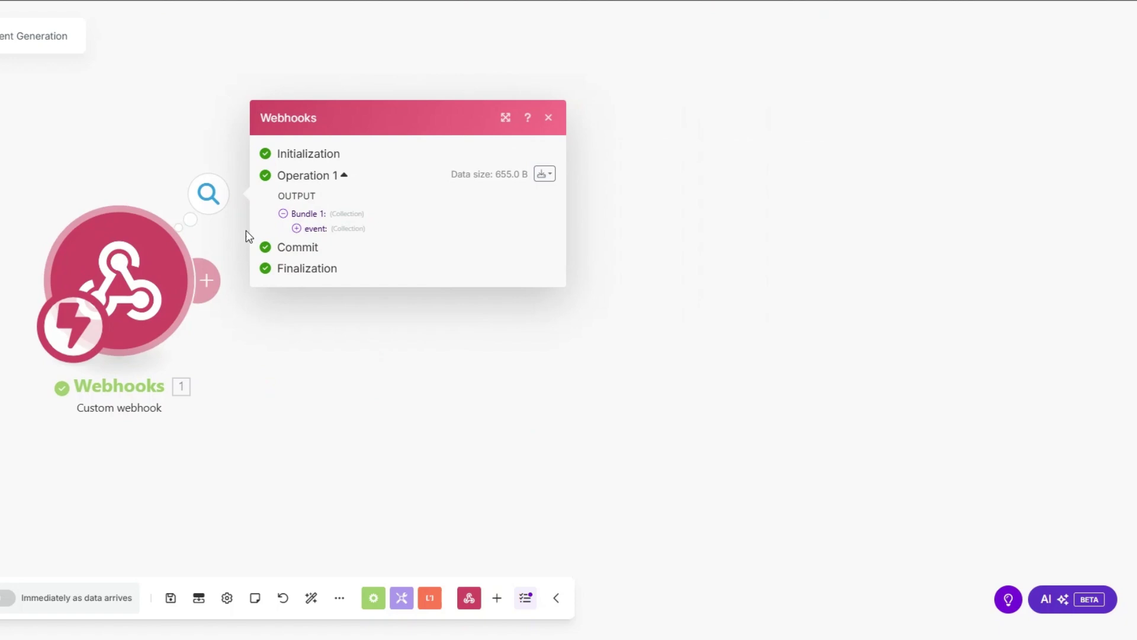
Expand the webhook event output to locate the item's name and pulseId.
click(296, 229)
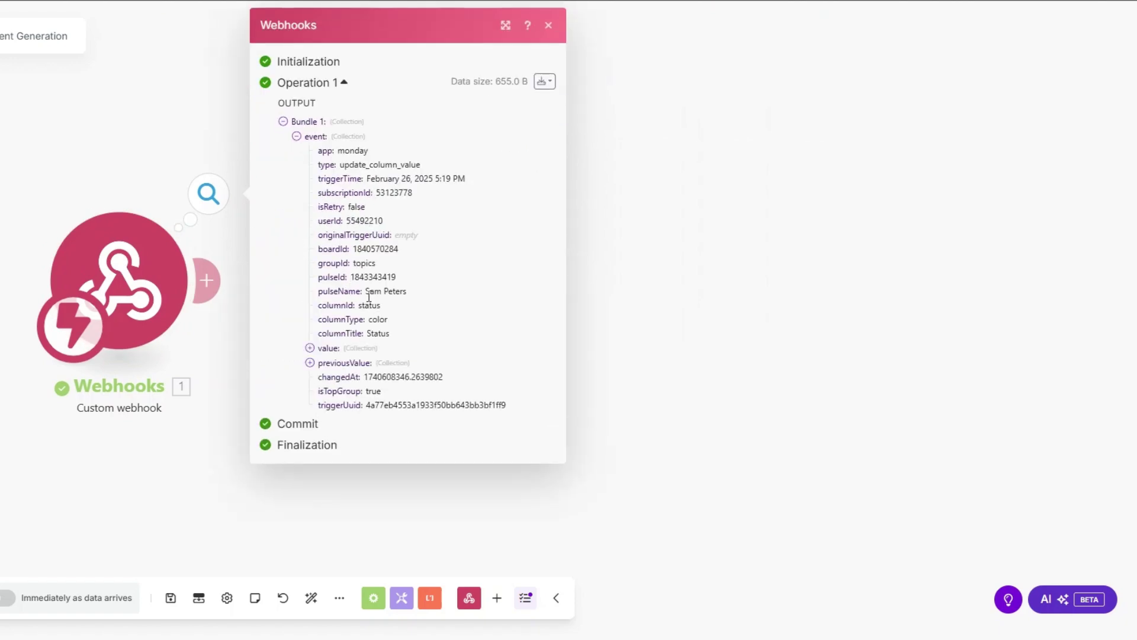
drag(365, 292, 408, 292)
drag(350, 277, 416, 283)
key(ctrl+c)
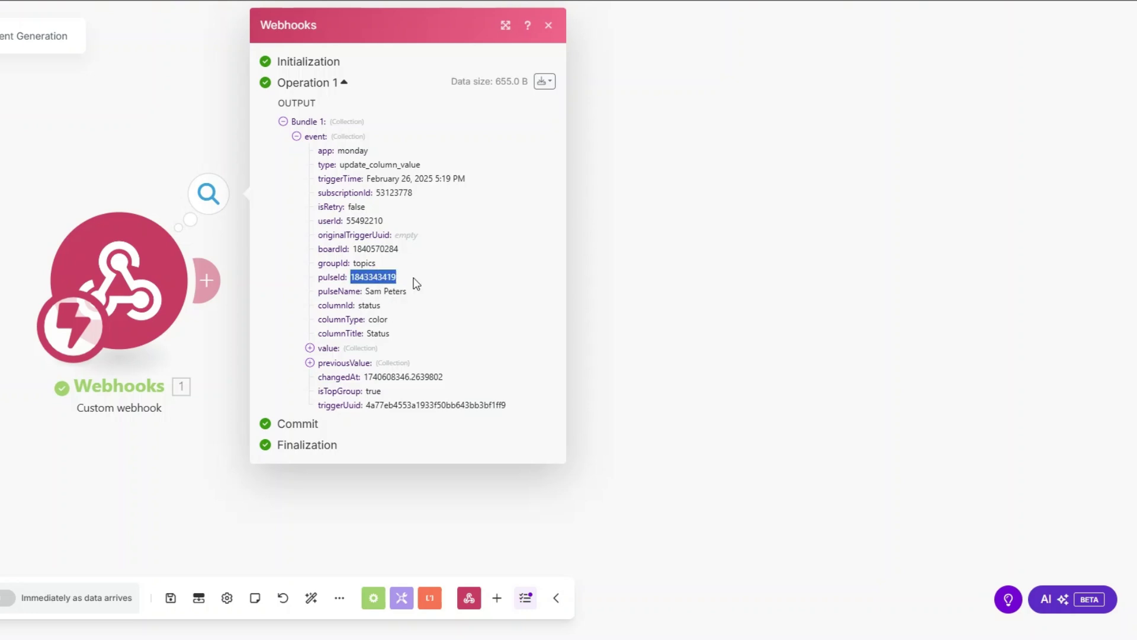
Add a Monday Get an Item module with ID mapped to event pulseId and board Apex Coverage Clients.
click(642, 312)
click(207, 280)
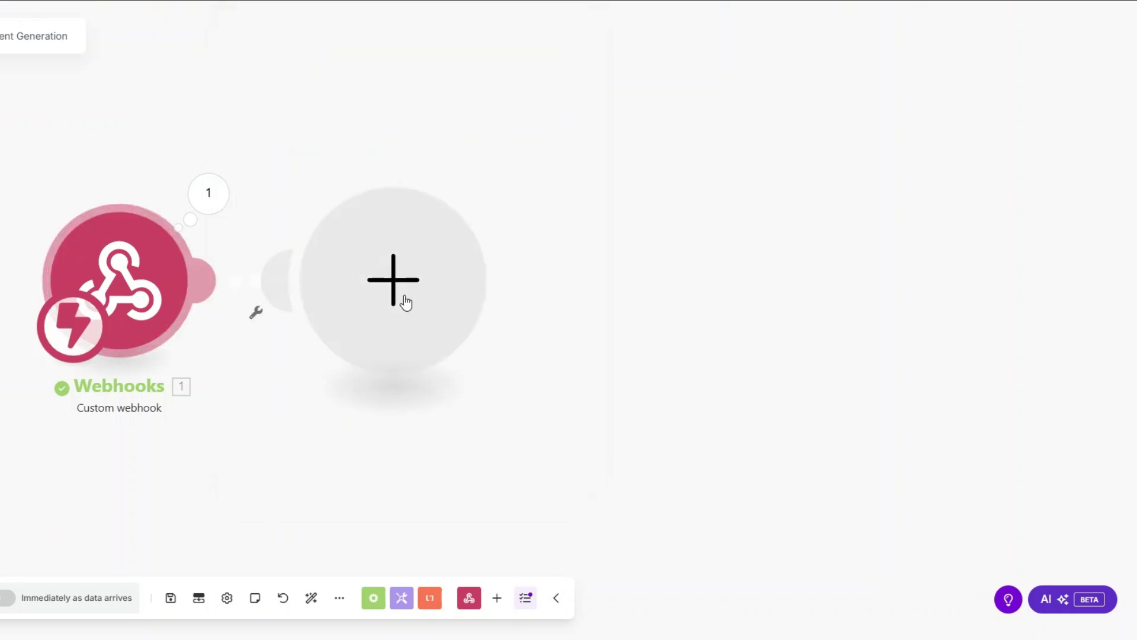
click(550, 273)
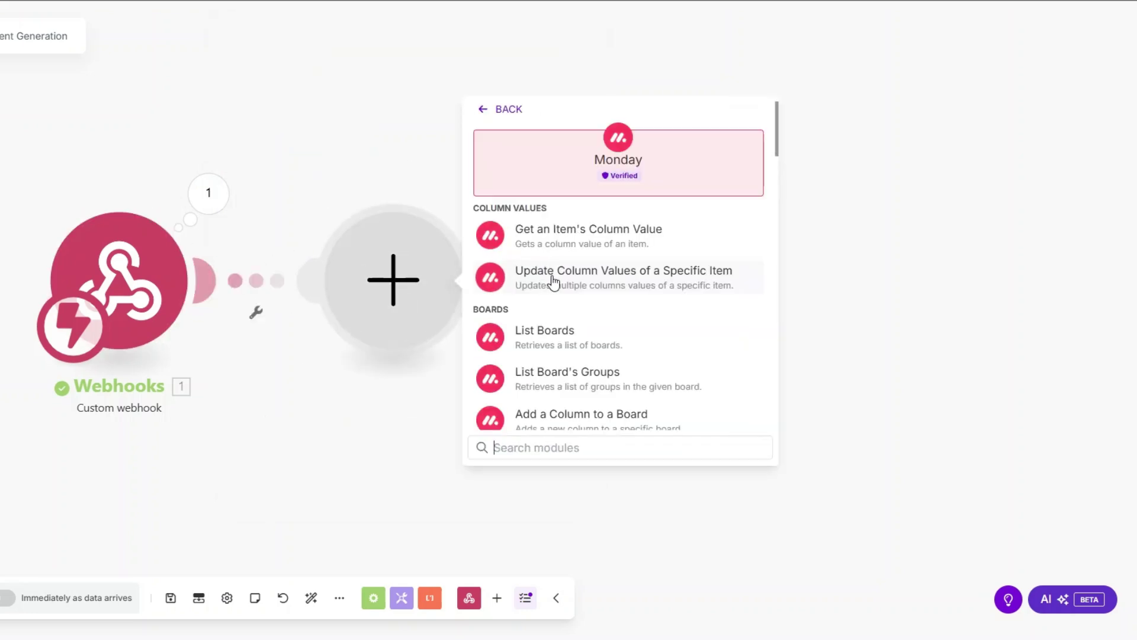
text(get an)
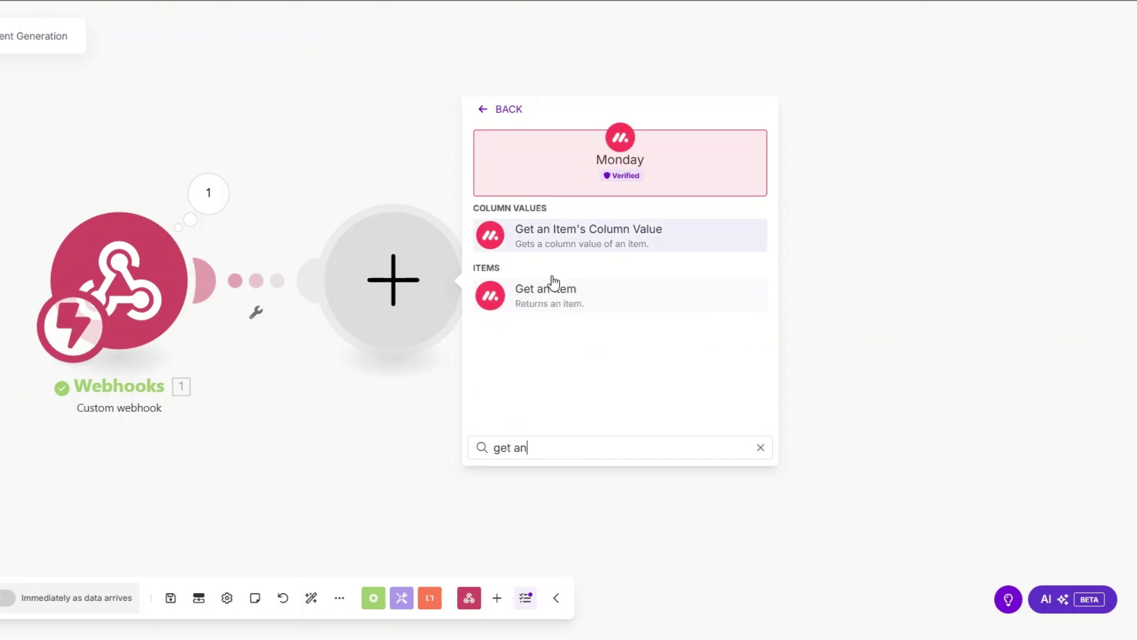
click(551, 286)
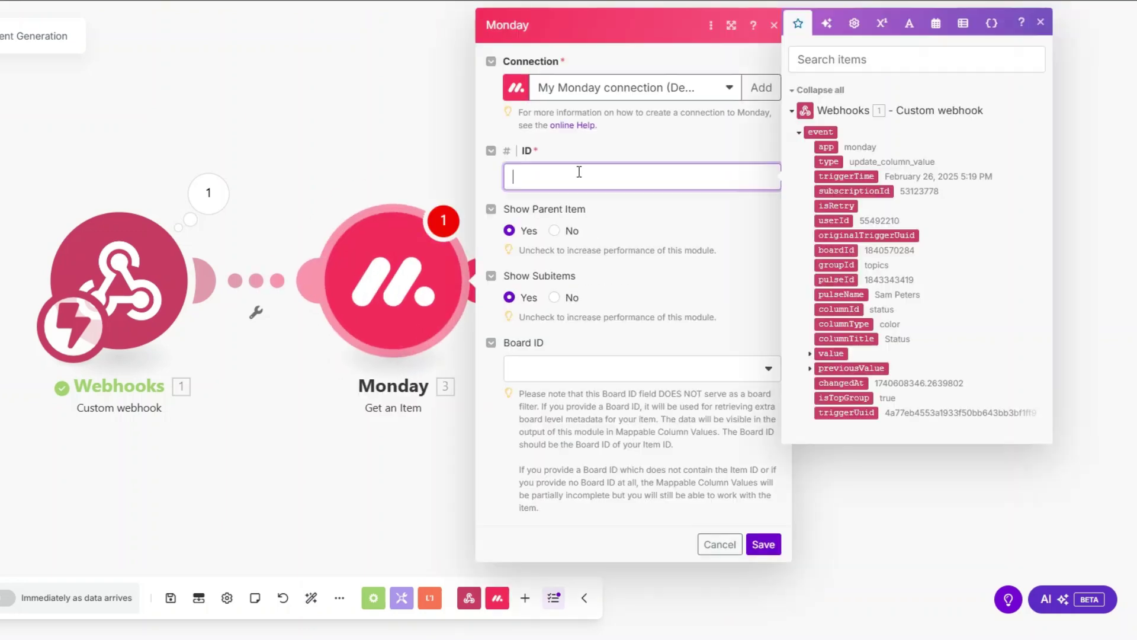
click(840, 274)
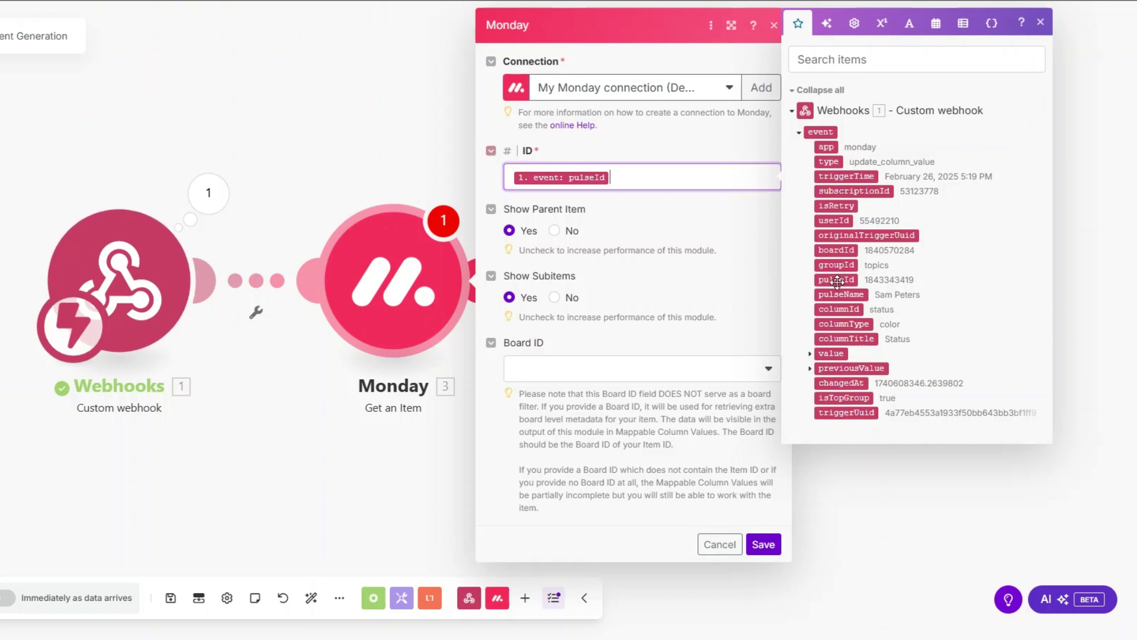
click(640, 377)
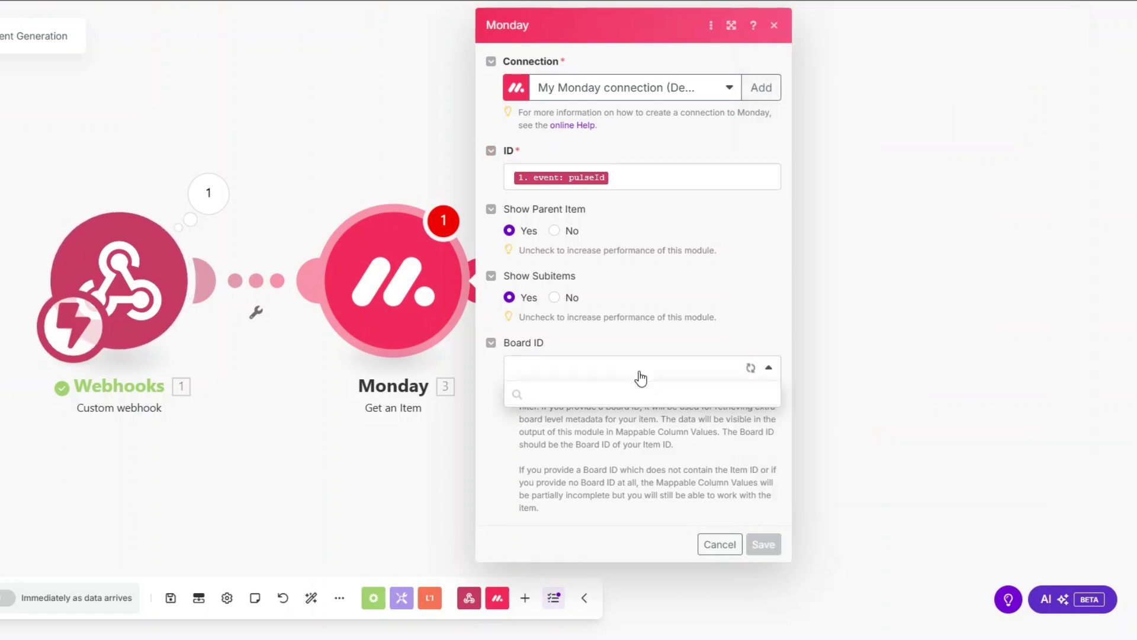
click(631, 488)
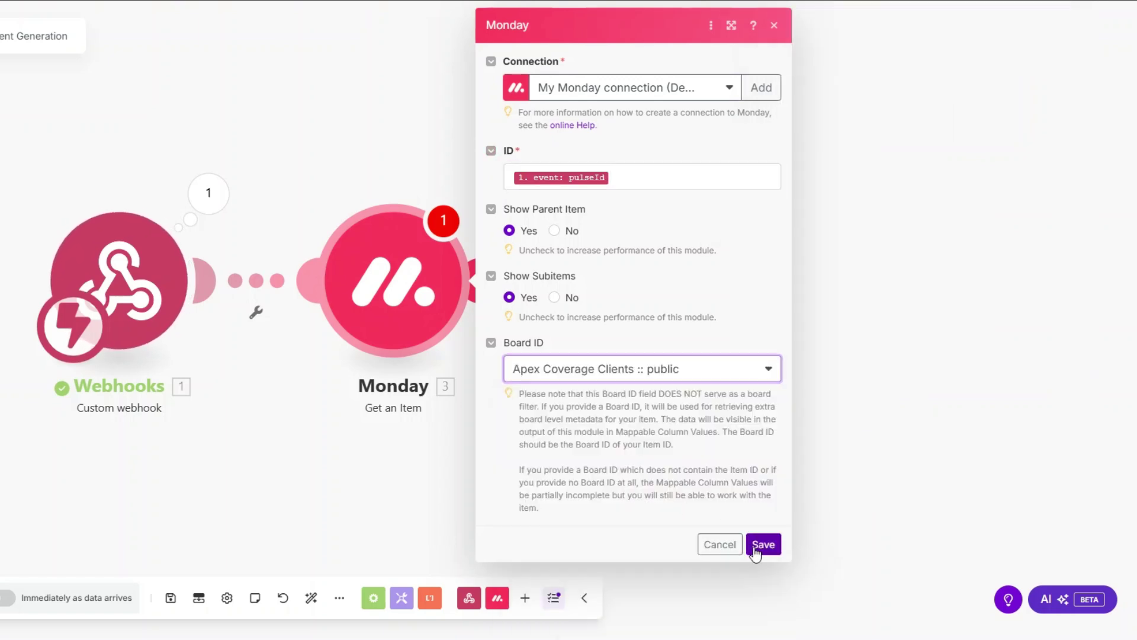
click(761, 546)
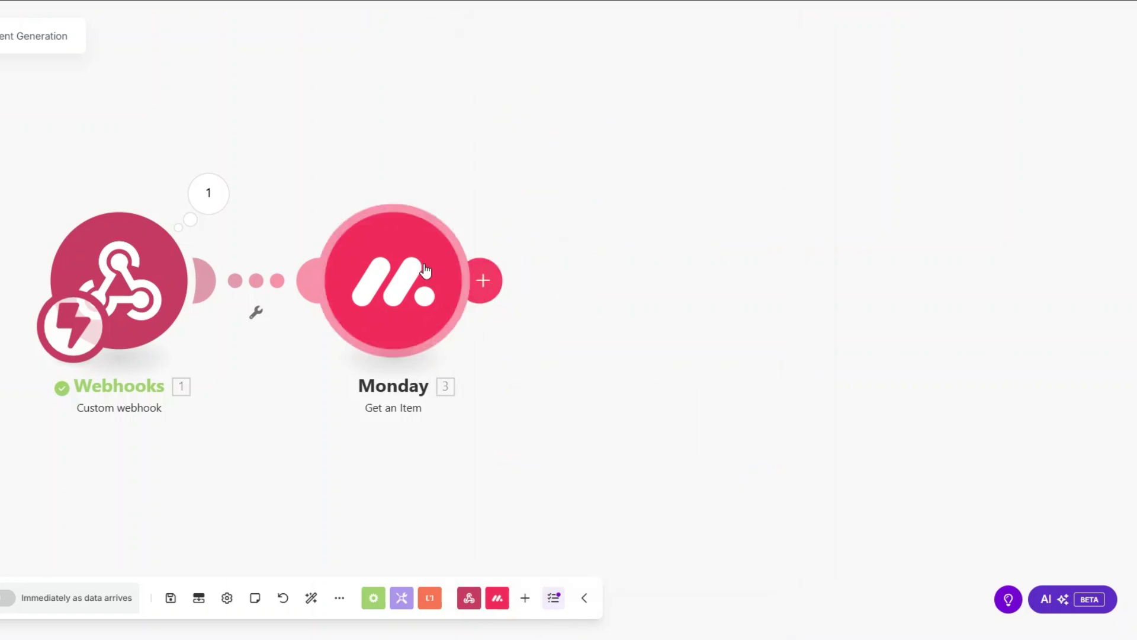
right_click(418, 265)
click(475, 310)
Test-run Get an Item alone with the pasted pulseId and review the client's email and insurance values.
click(550, 350)
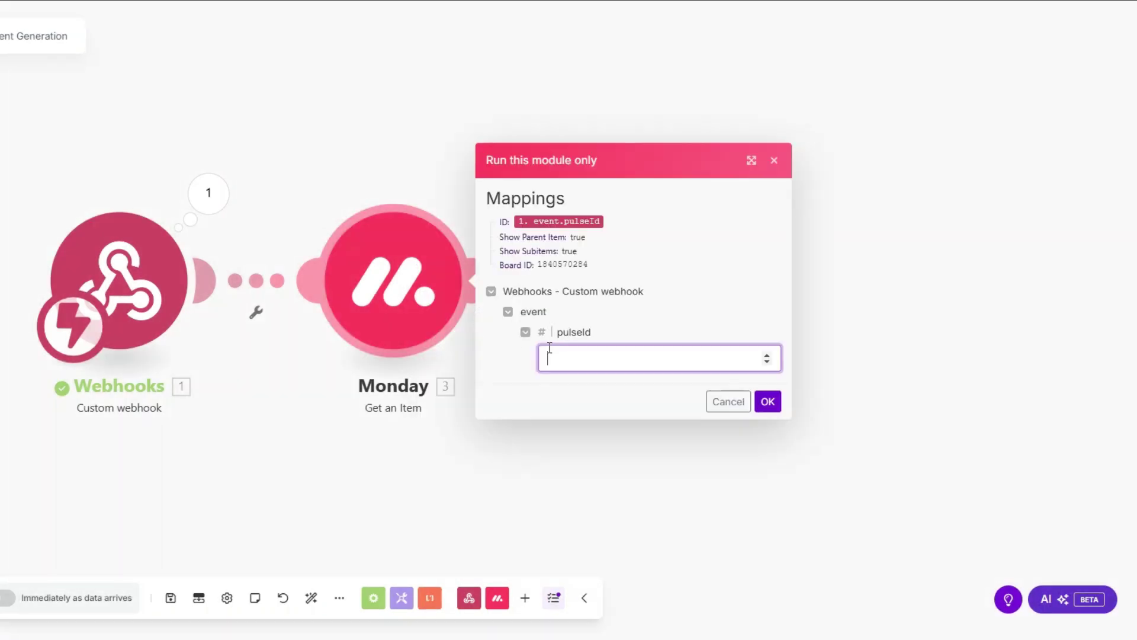
key(ctrl+v)
click(767, 401)
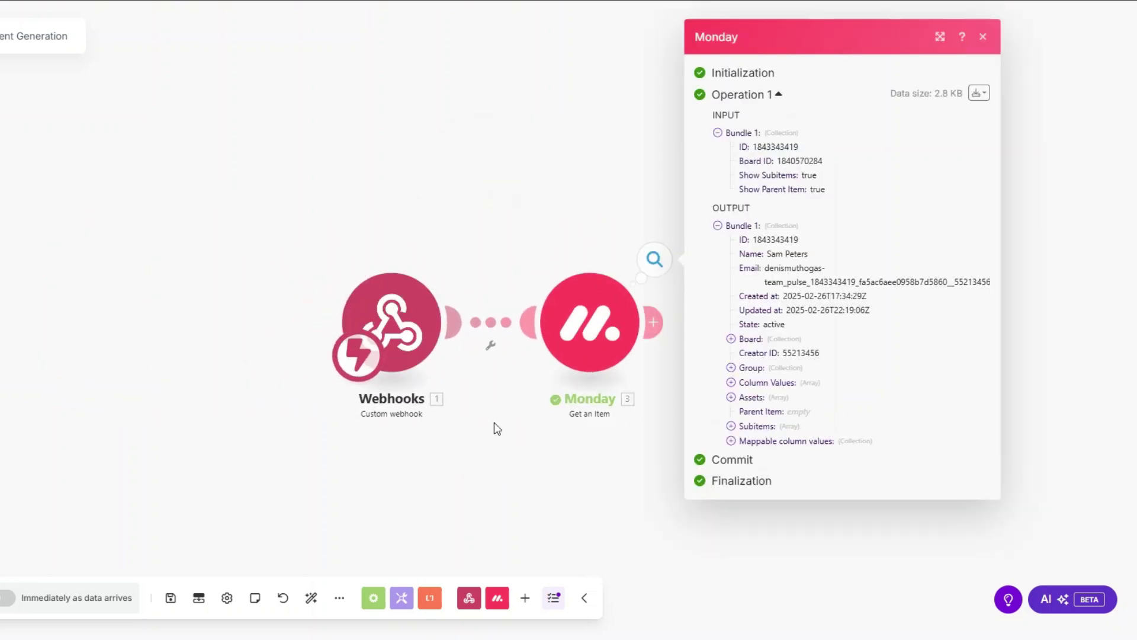
click(470, 430)
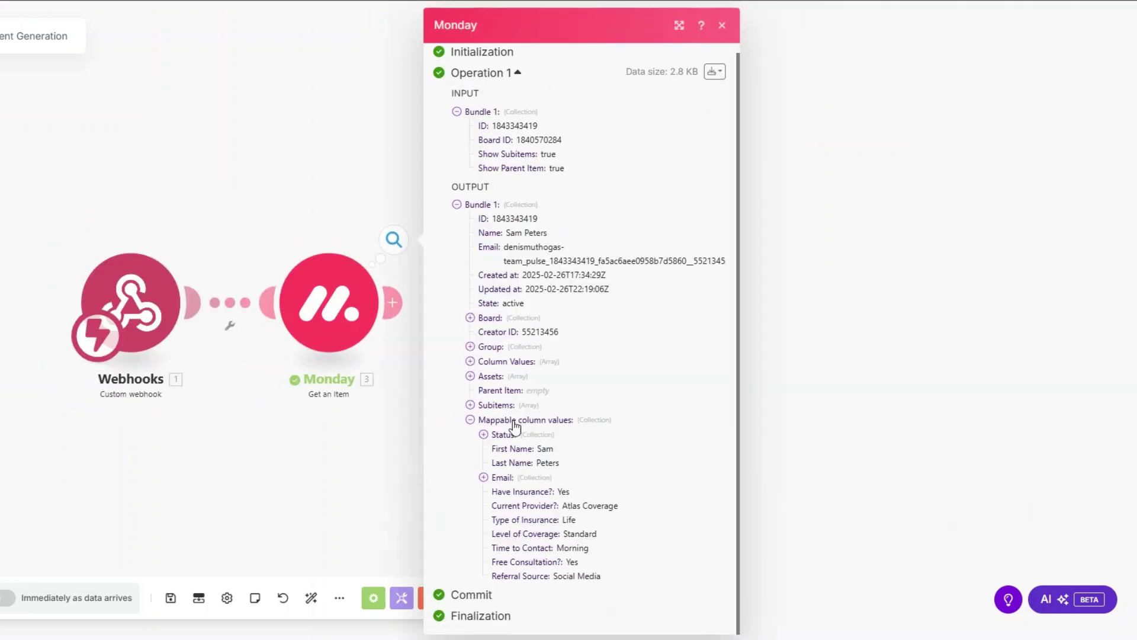
click(484, 478)
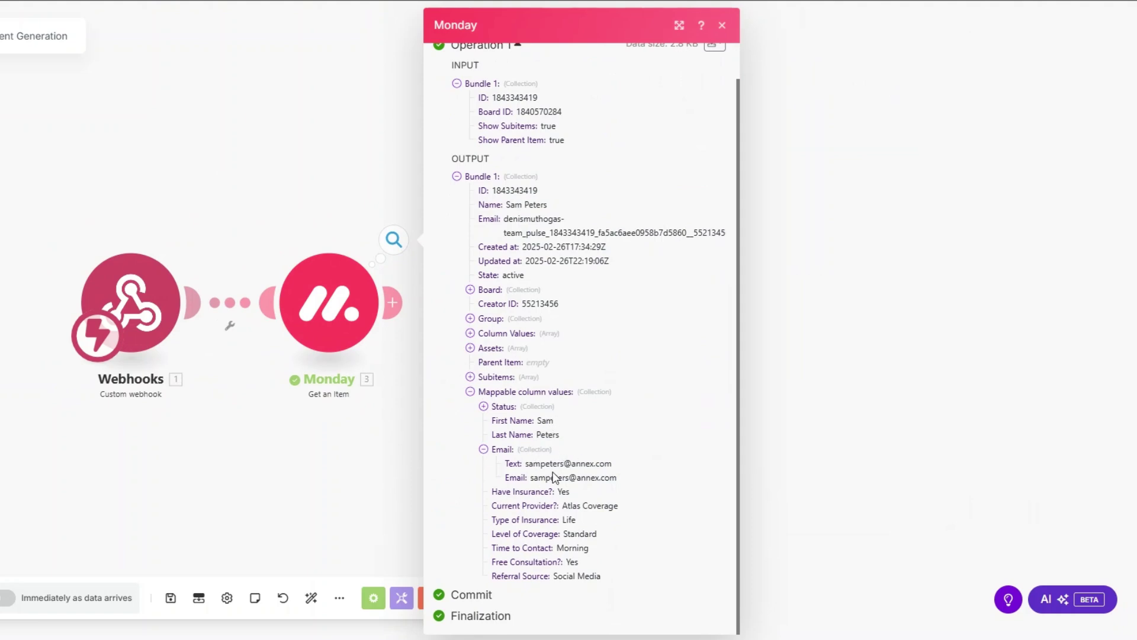
drag(560, 493, 470, 595)
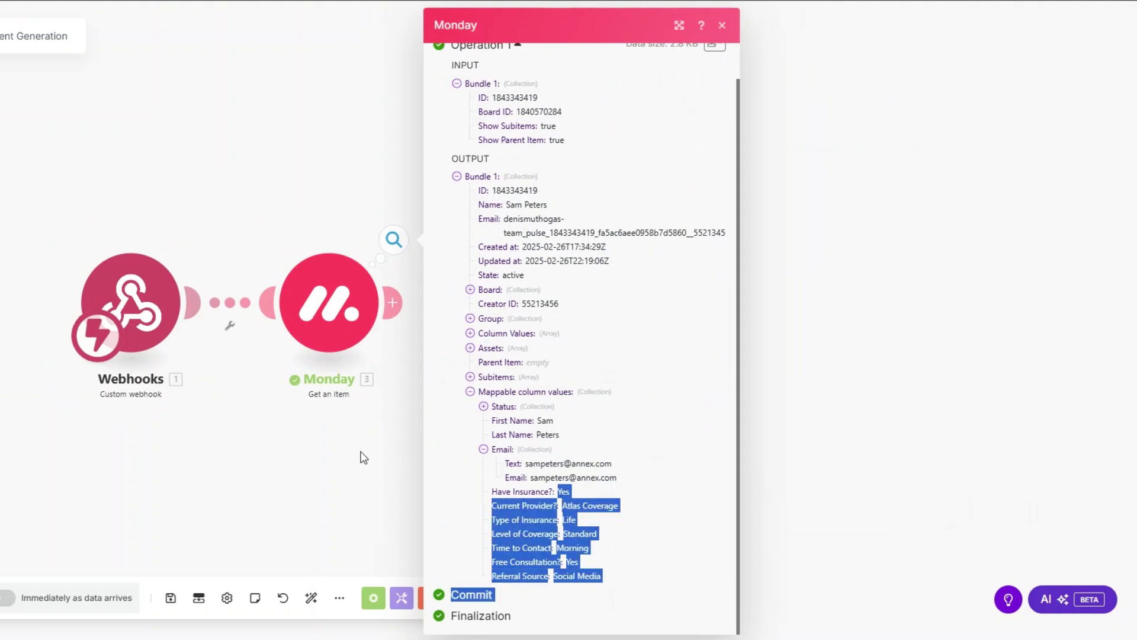
click(361, 457)
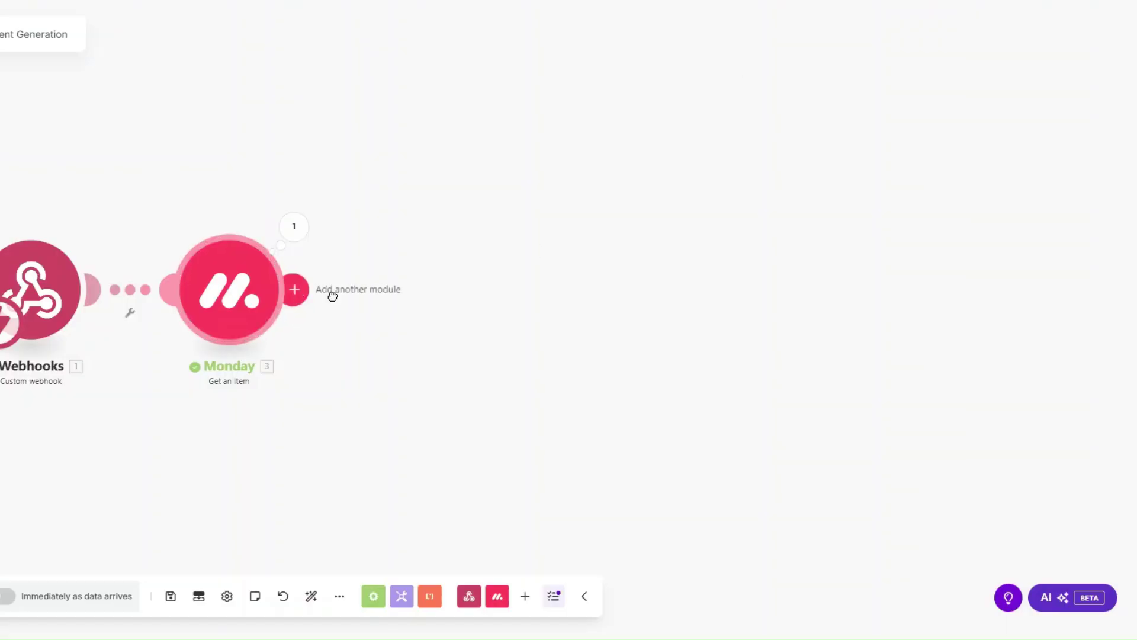
click(330, 294)
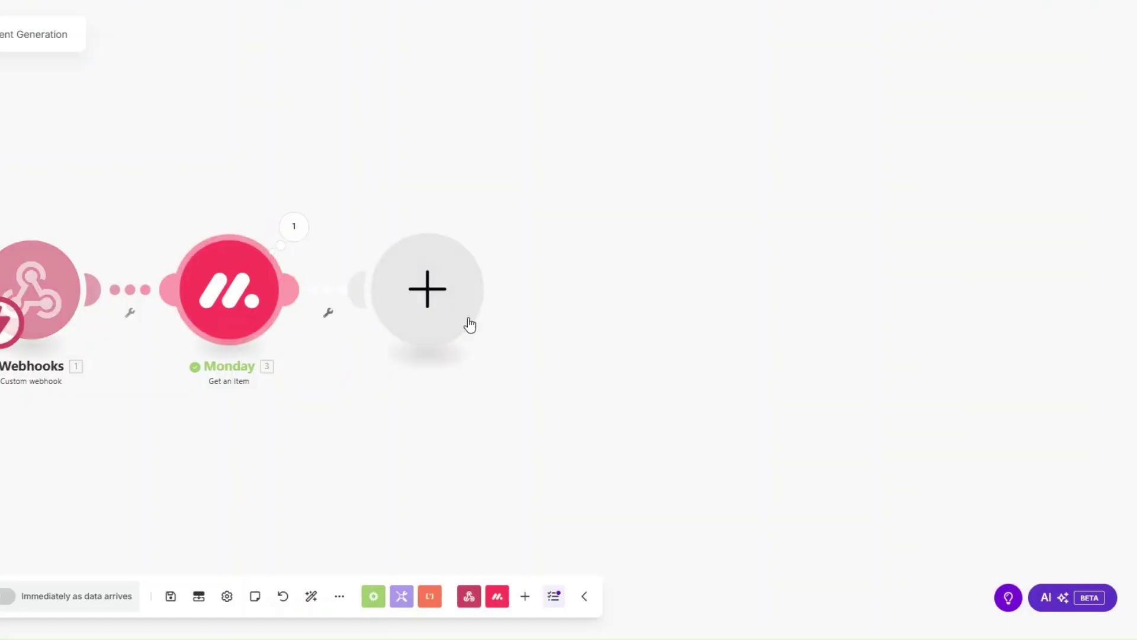
text(pand)
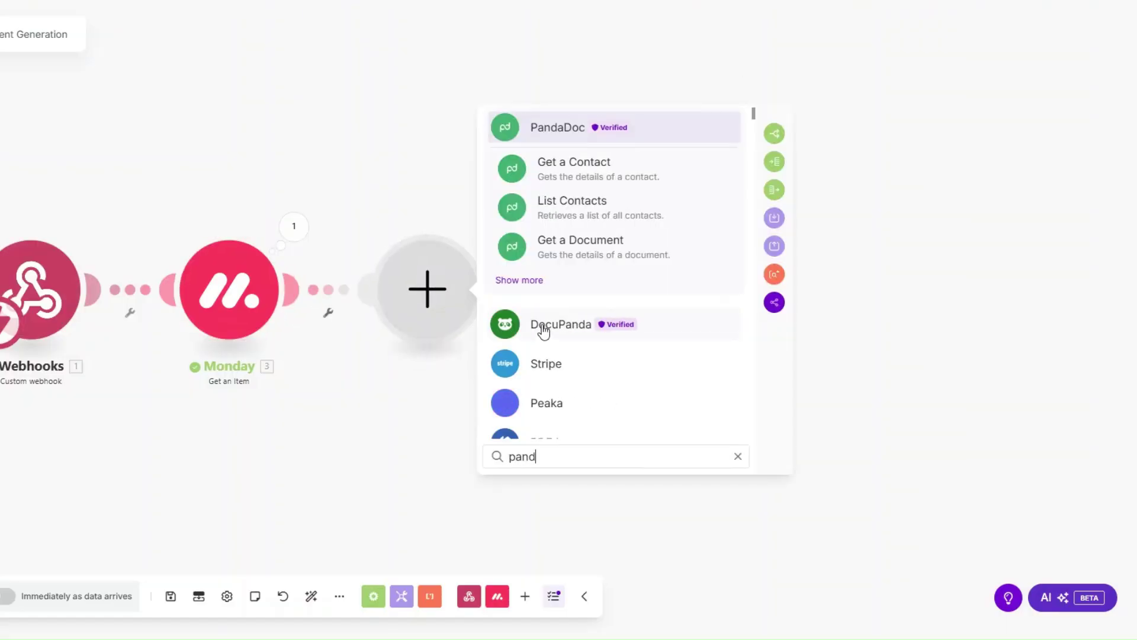
Add PandaDoc Create a Document with Document Name set to mapped First Name followed by 's Policy.
click(551, 122)
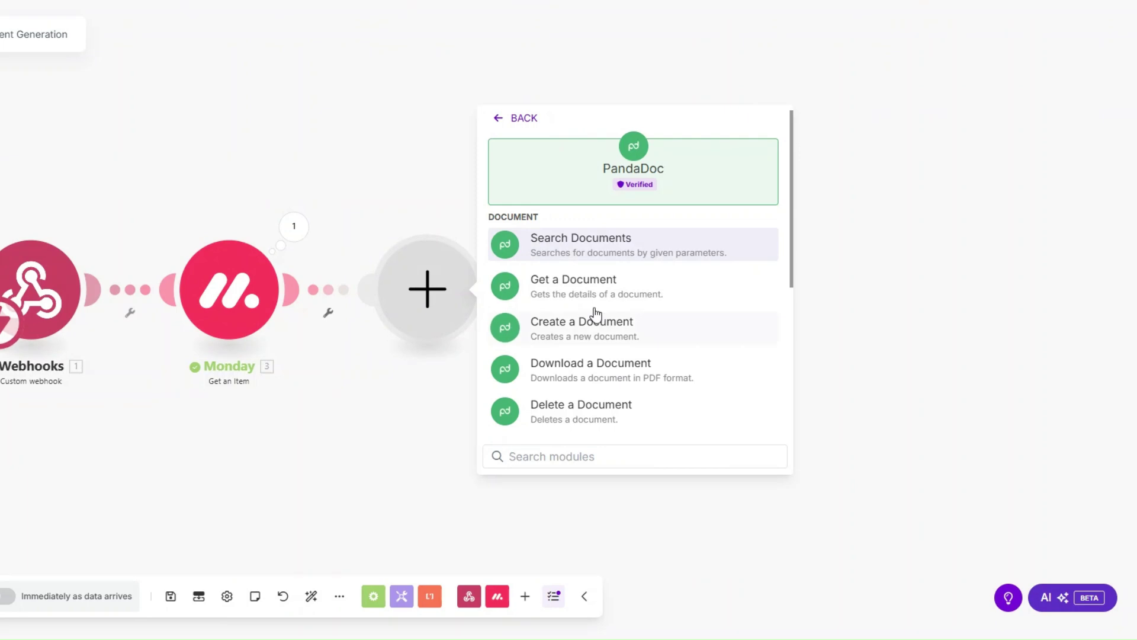
click(597, 327)
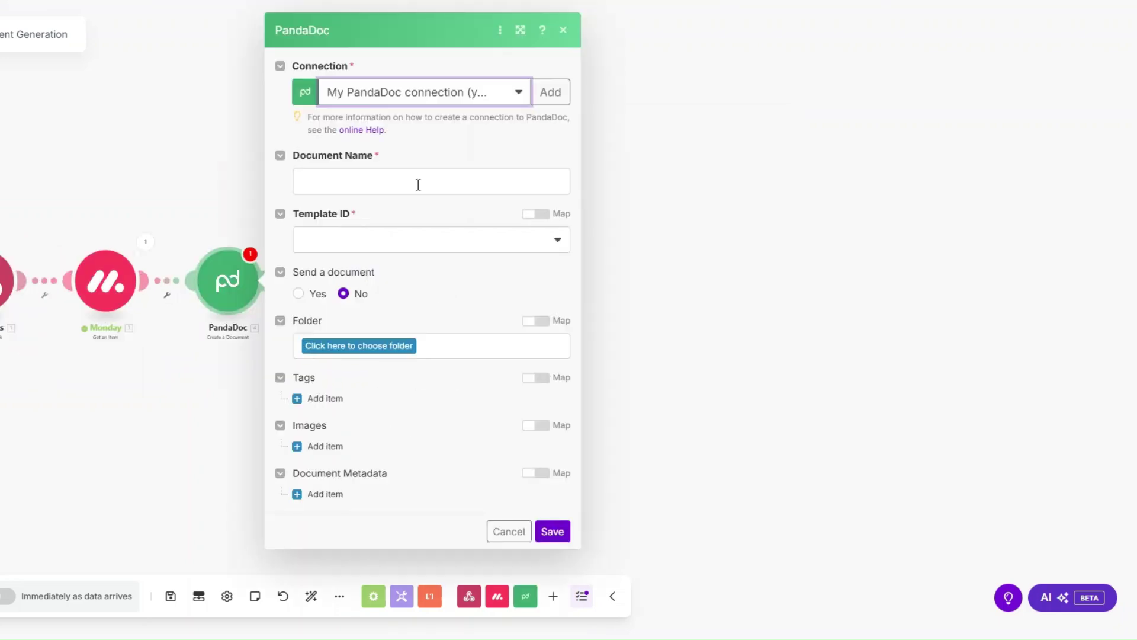
click(418, 181)
scroll(715, 340, down, 2)
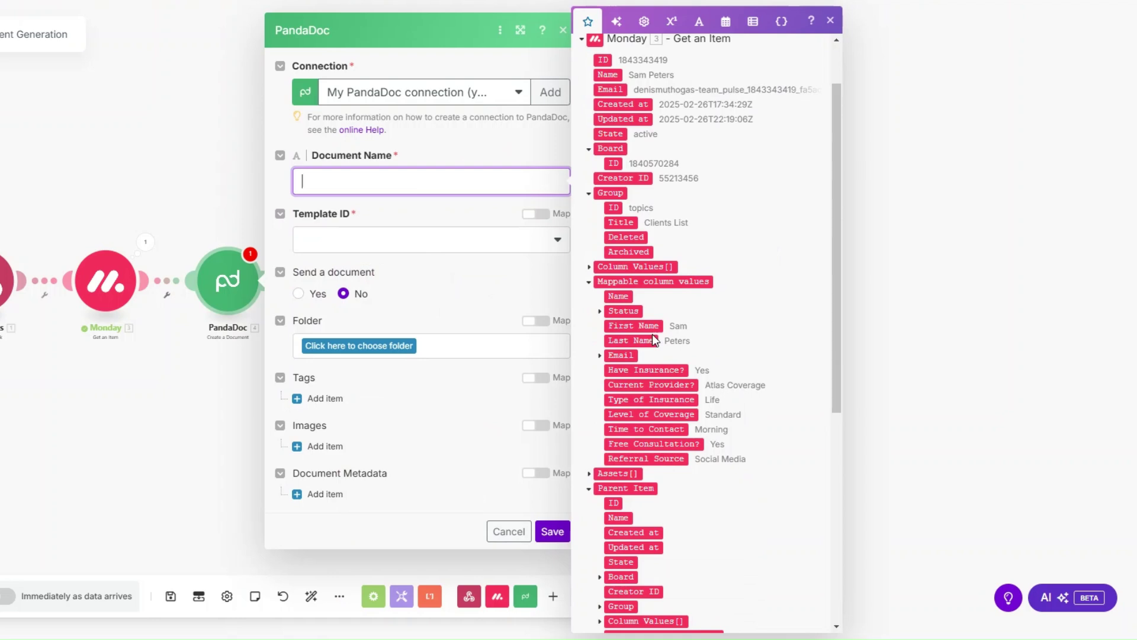
click(634, 326)
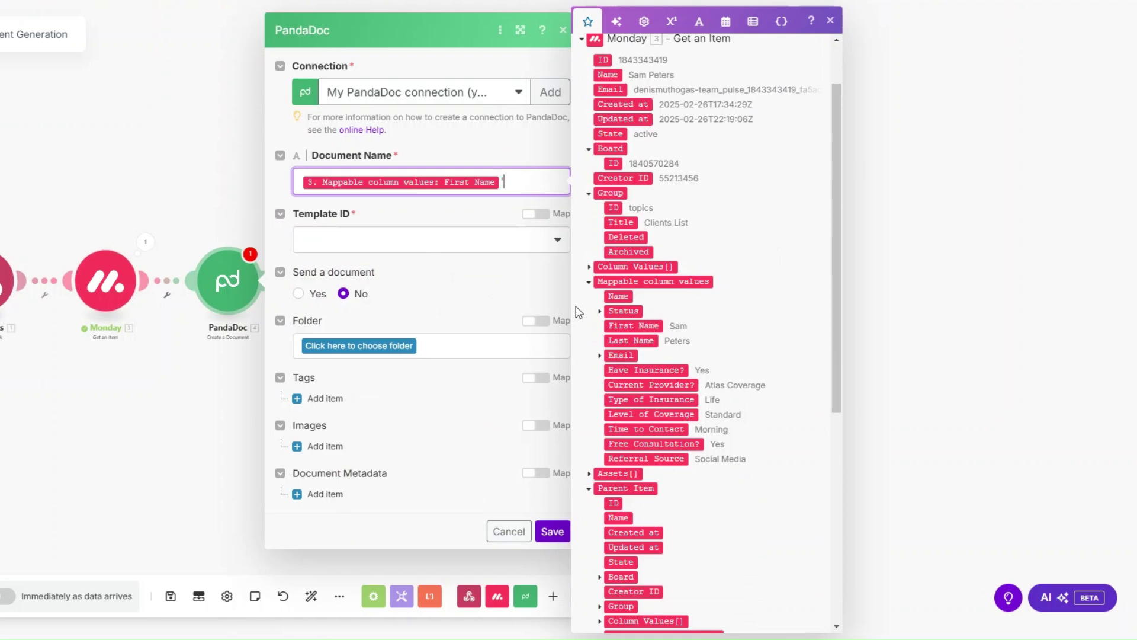
text('s Policy)
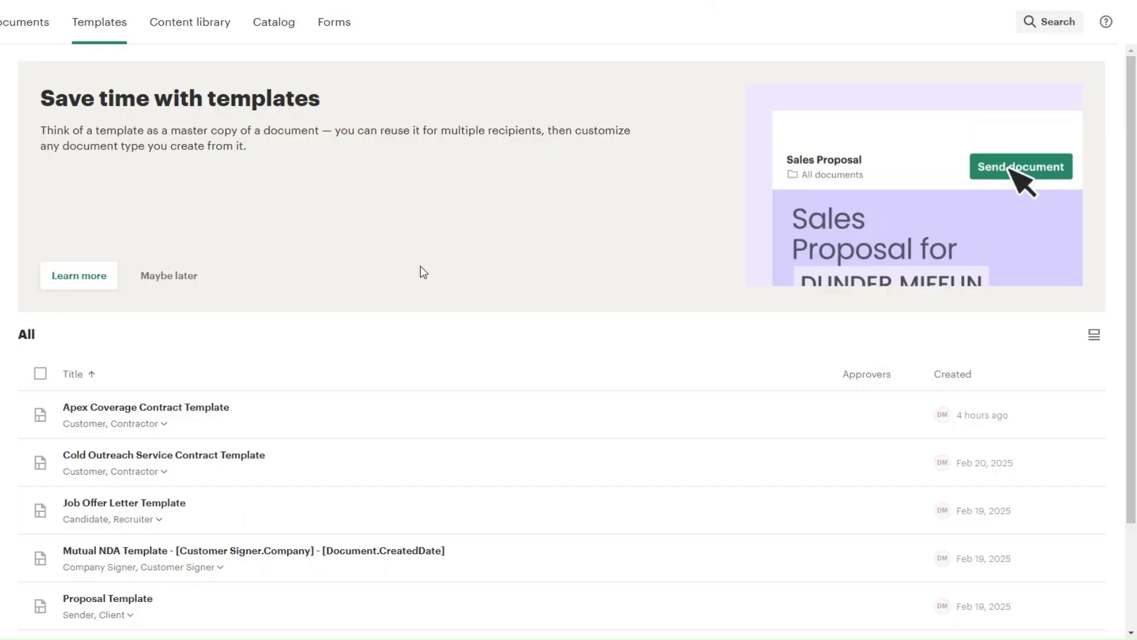
In PandaDoc, search 'policy' and create a draft 'Apex Coverage Policy' document from the Apex Coverage Policy Template.
click(77, 75)
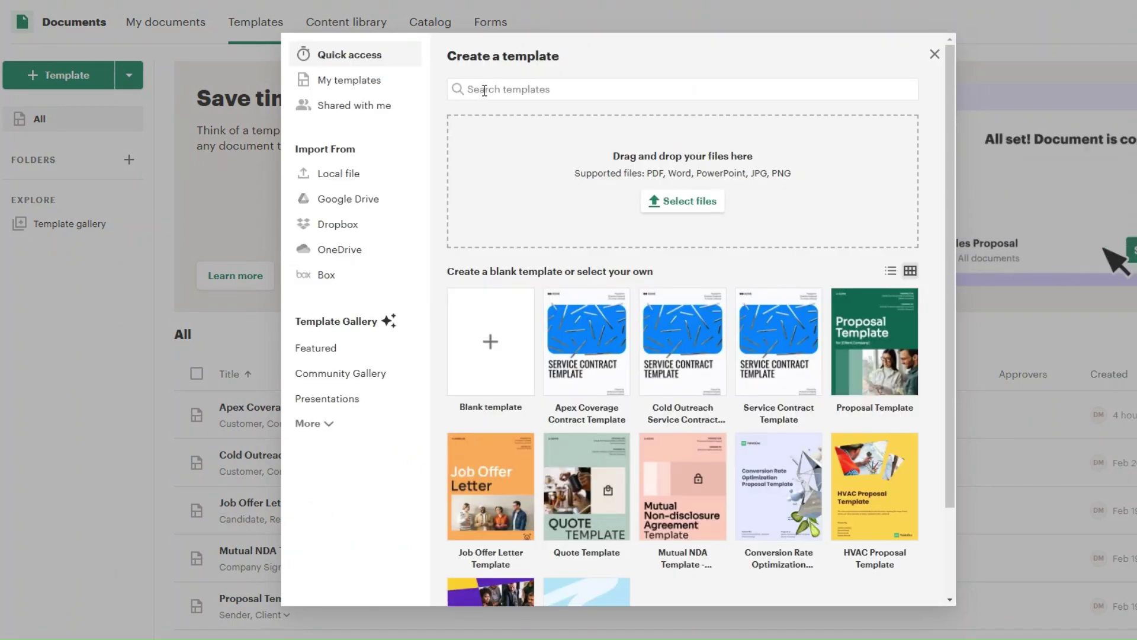
click(484, 90)
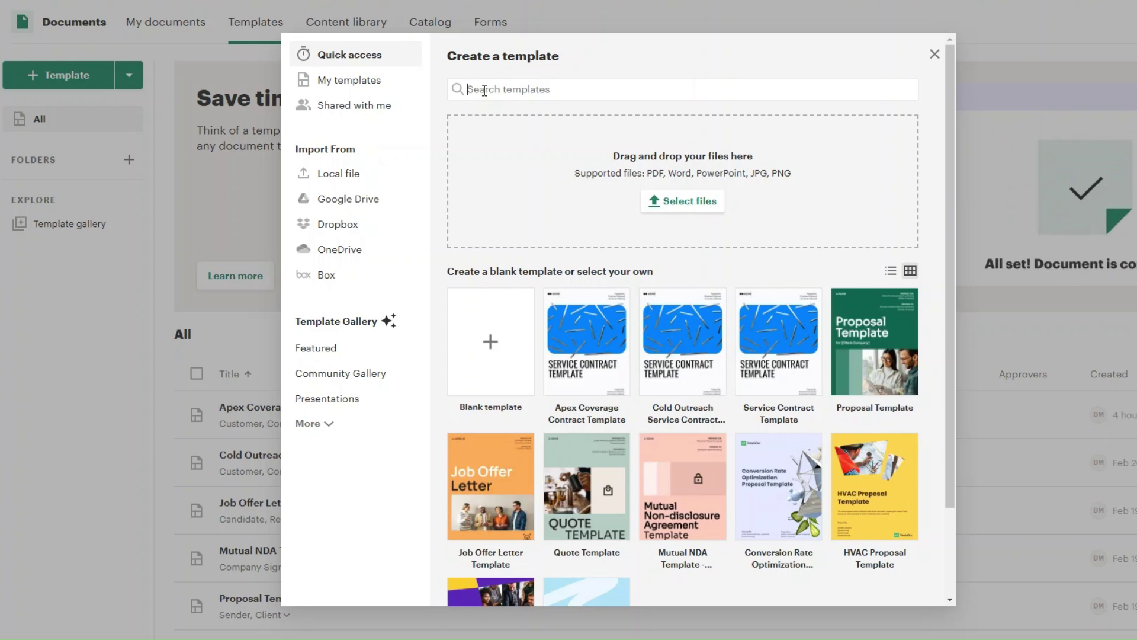
text(policy Template)
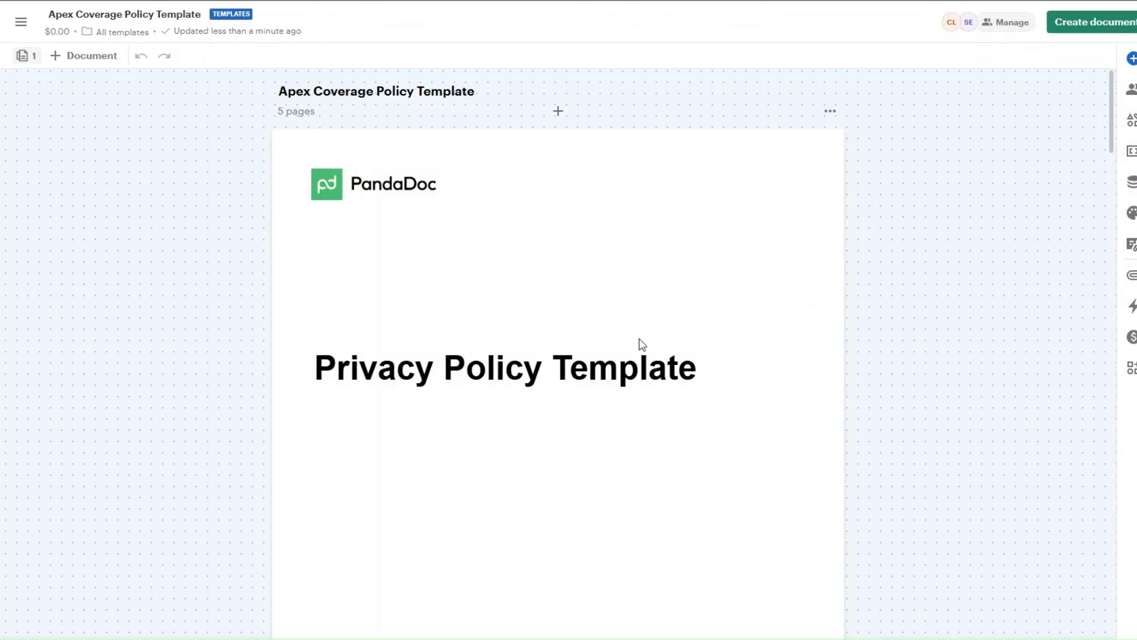
scroll(787, 368, down, 4)
scroll(788, 369, down, 11)
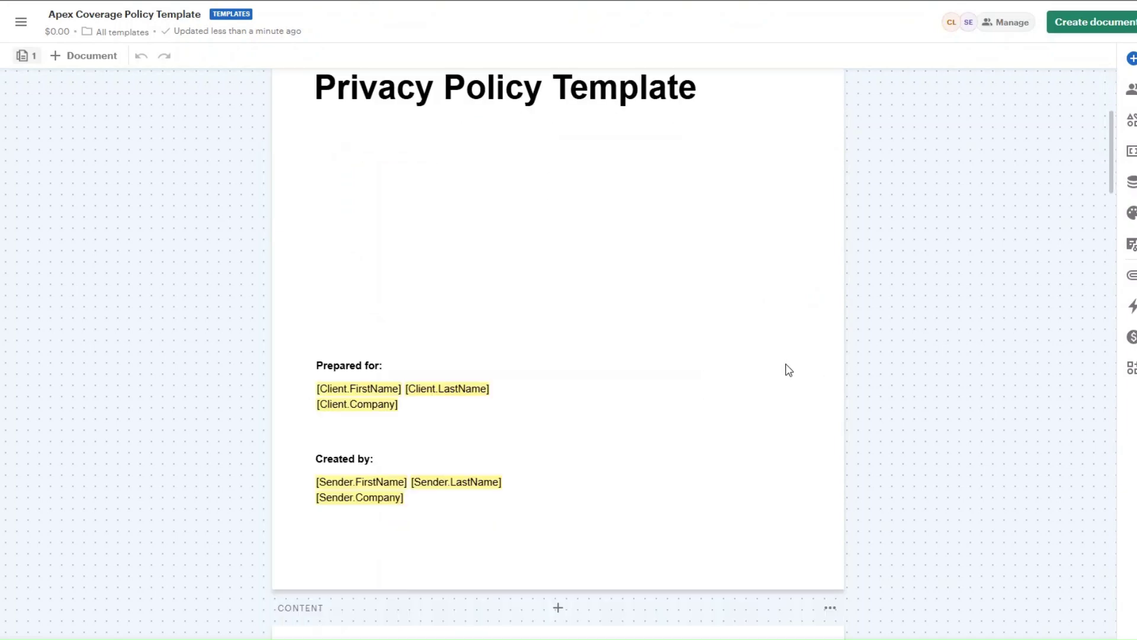
scroll(787, 371, down, 19)
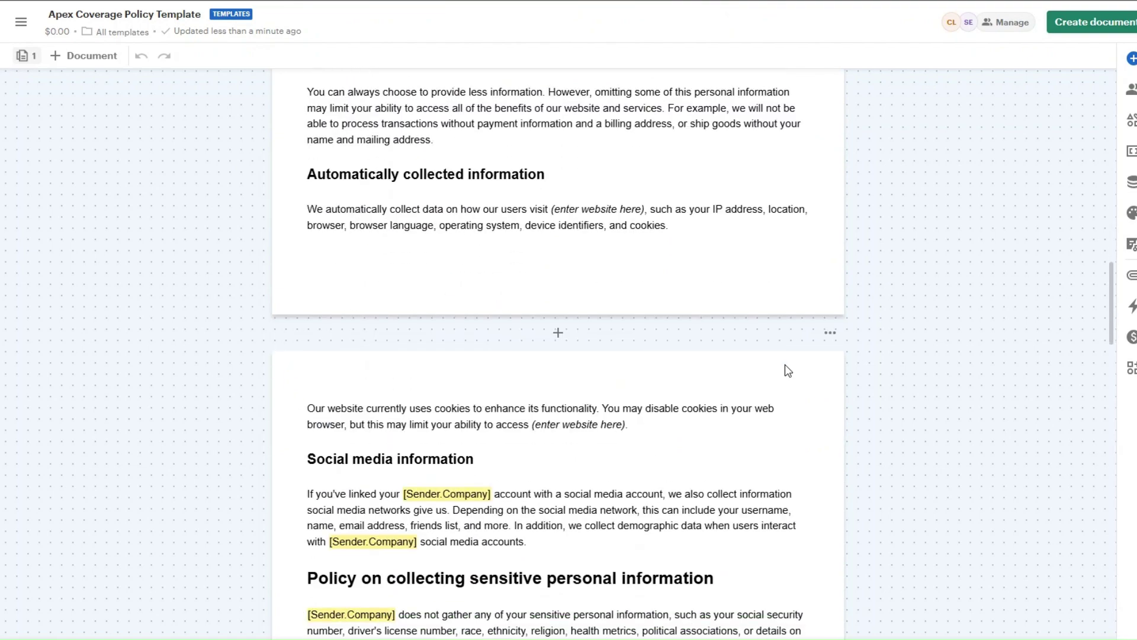
scroll(786, 372, down, 18)
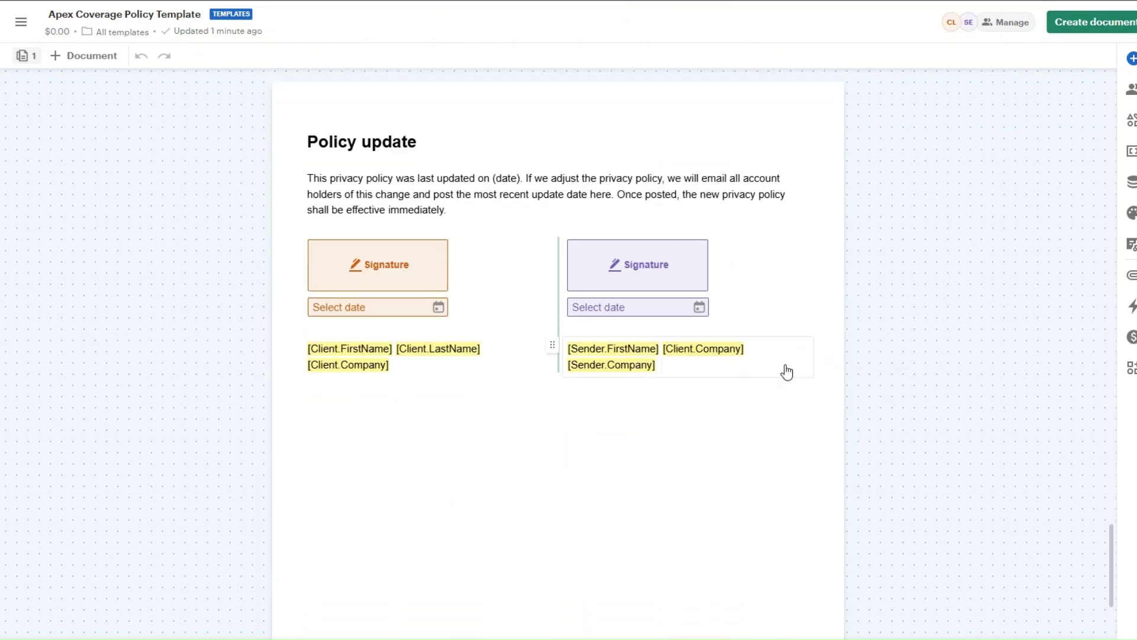
scroll(835, 401, down, 4)
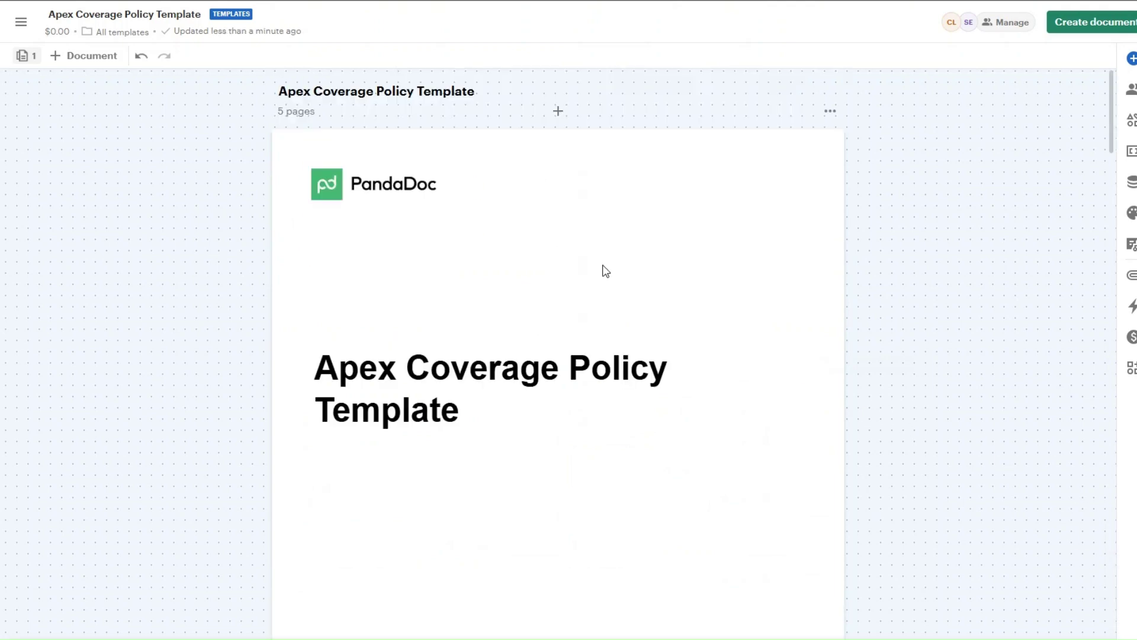
click(1078, 23)
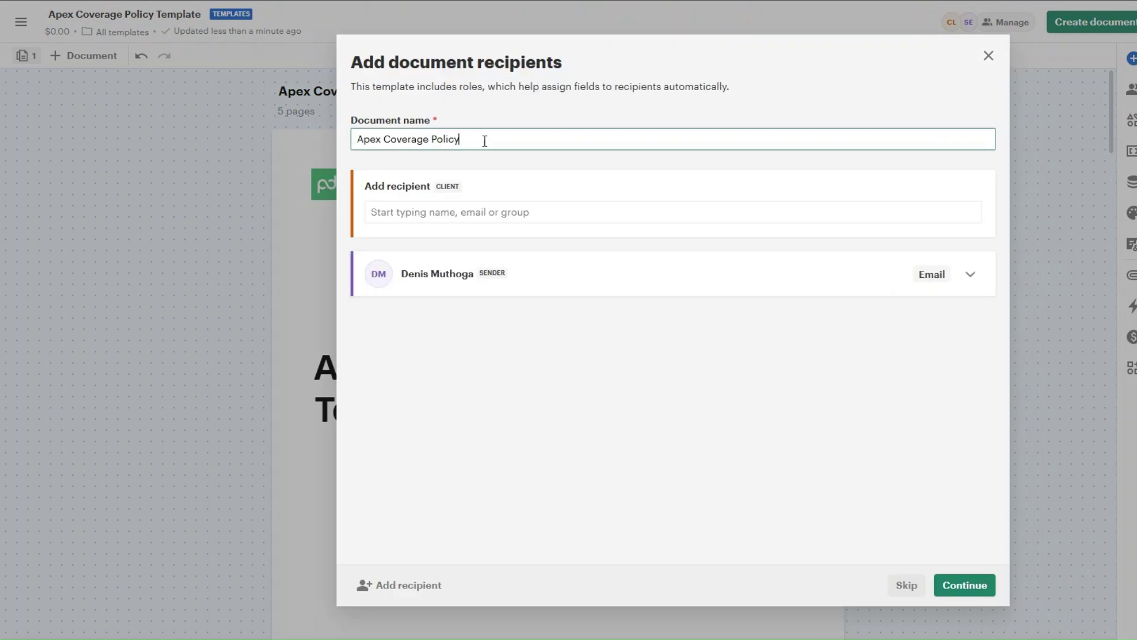
click(963, 583)
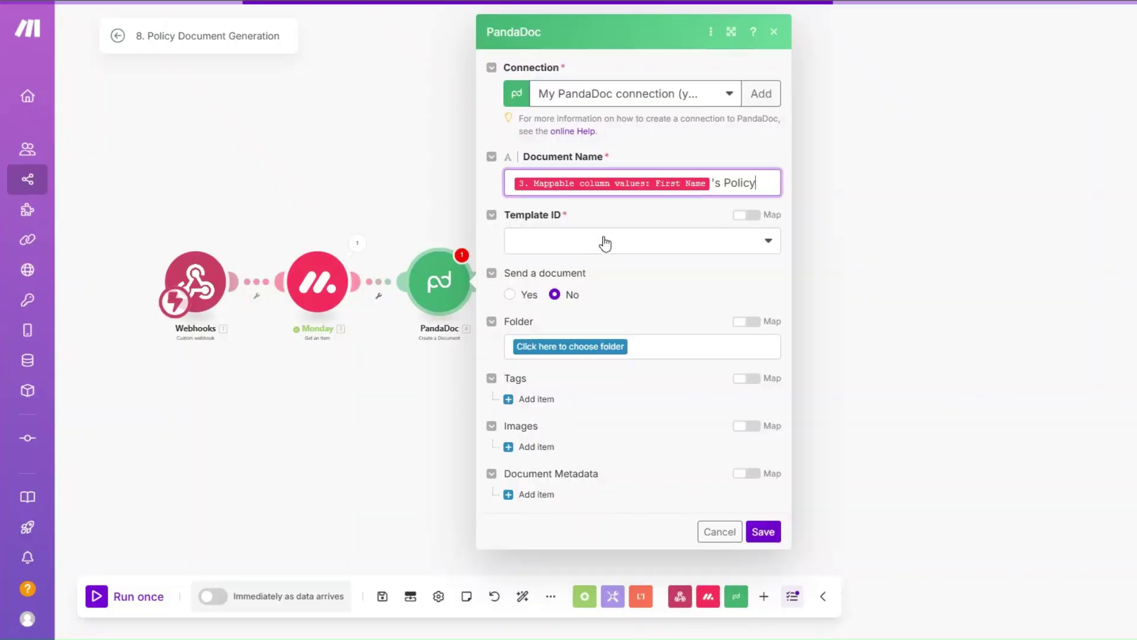
click(605, 243)
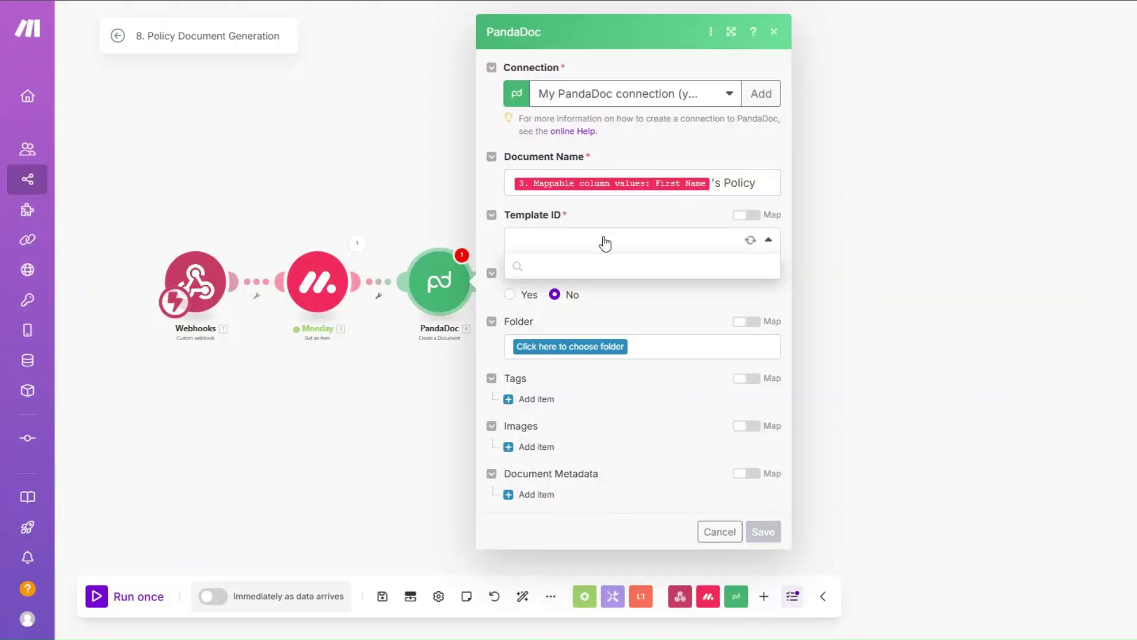
Select the Apex Coverage Policy Template as the PandaDoc Template ID and save the step.
click(599, 263)
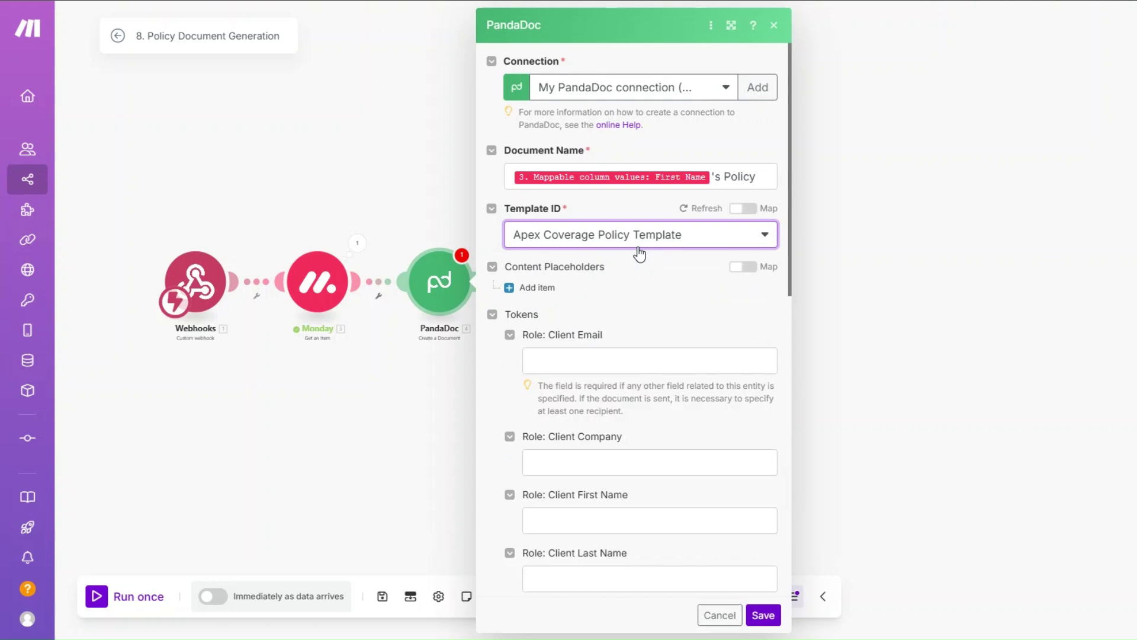
scroll(640, 253, down, 2)
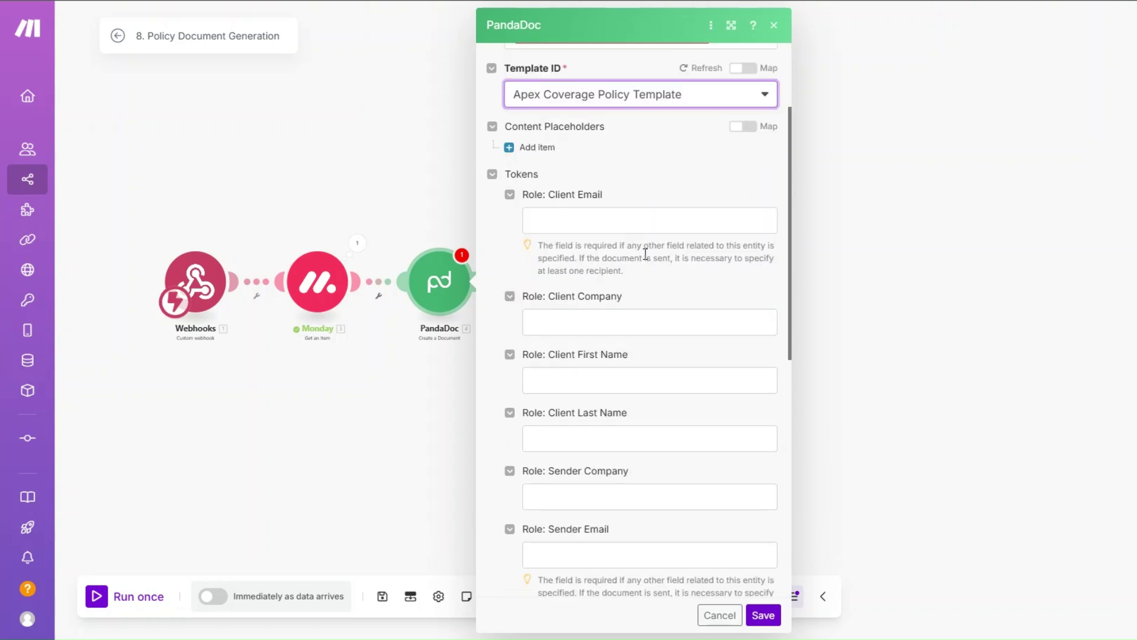
scroll(640, 211, down, 2)
scroll(640, 204, up, 1)
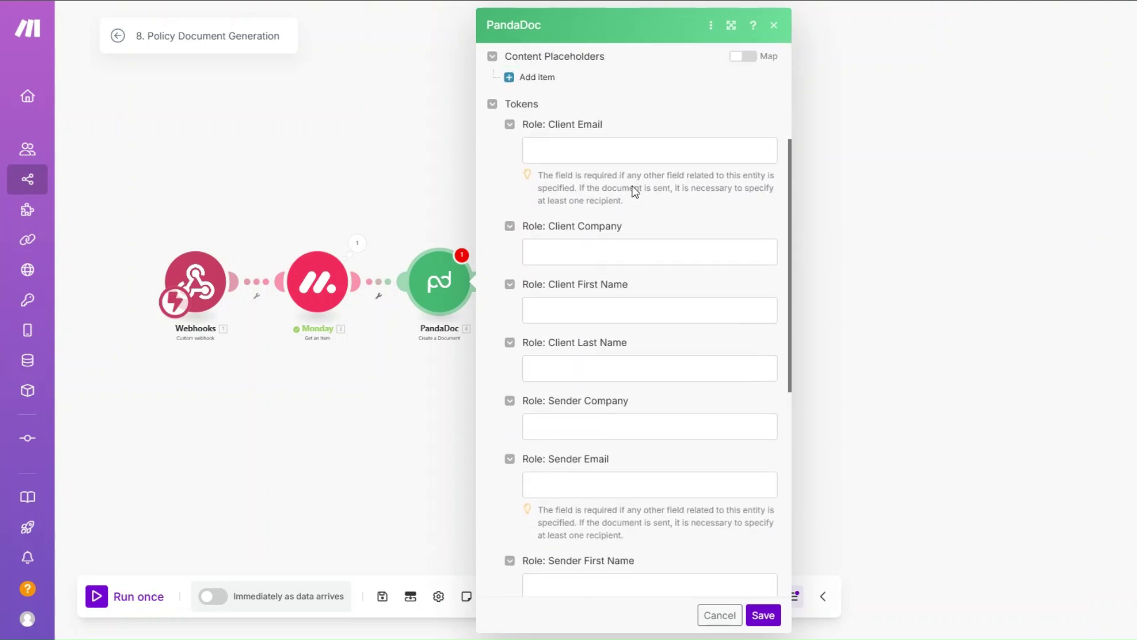
scroll(629, 258, down, 2)
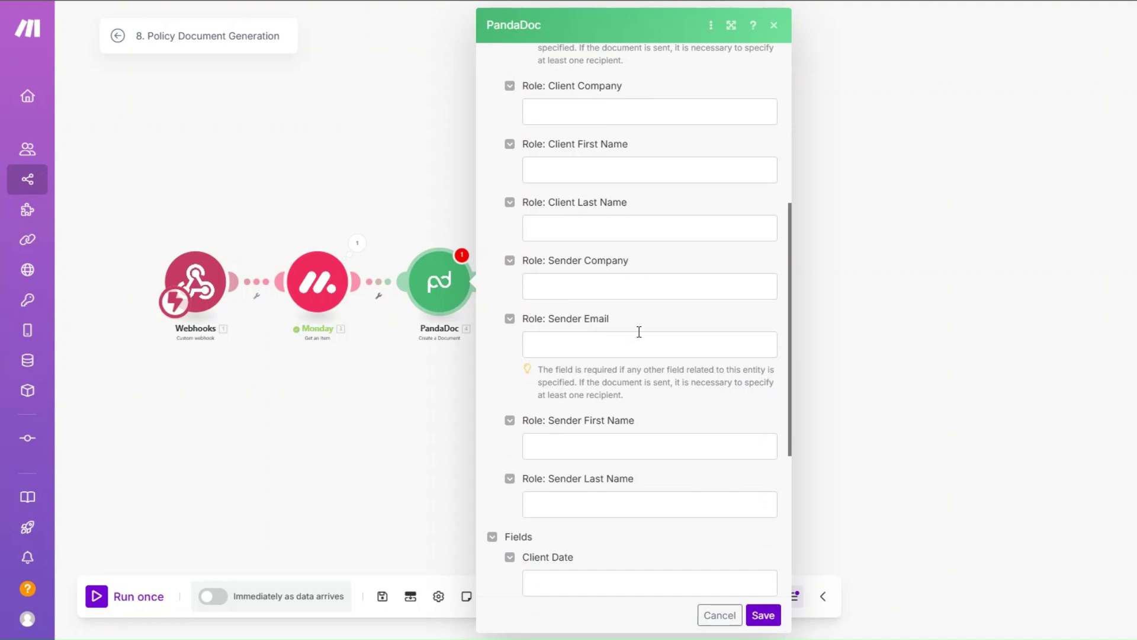
scroll(637, 326, down, 3)
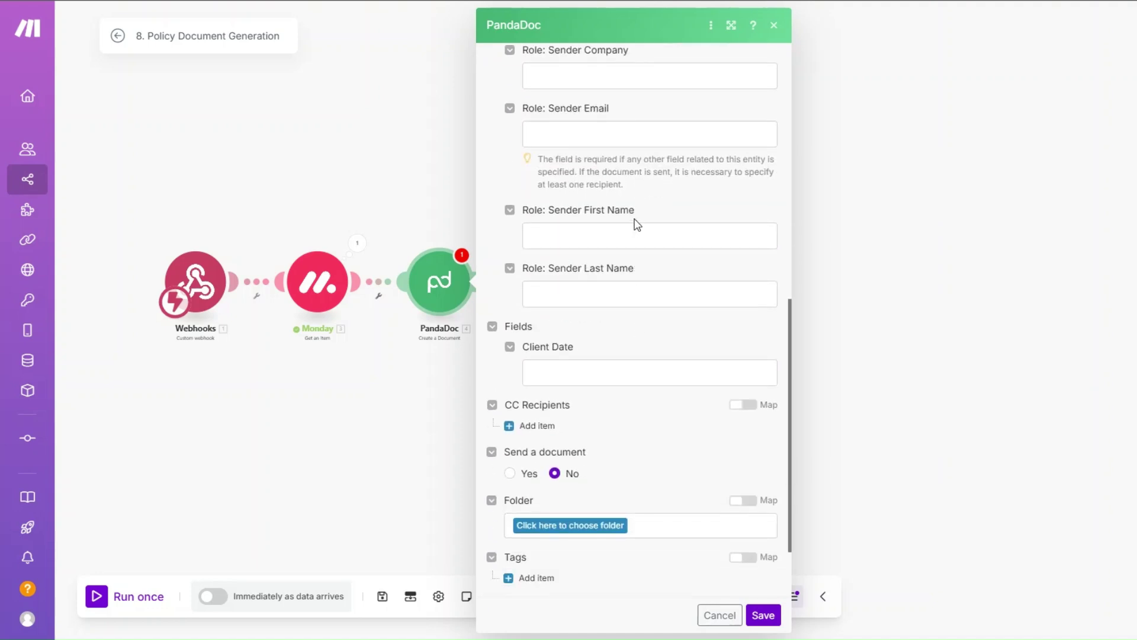
scroll(637, 305, down, 2)
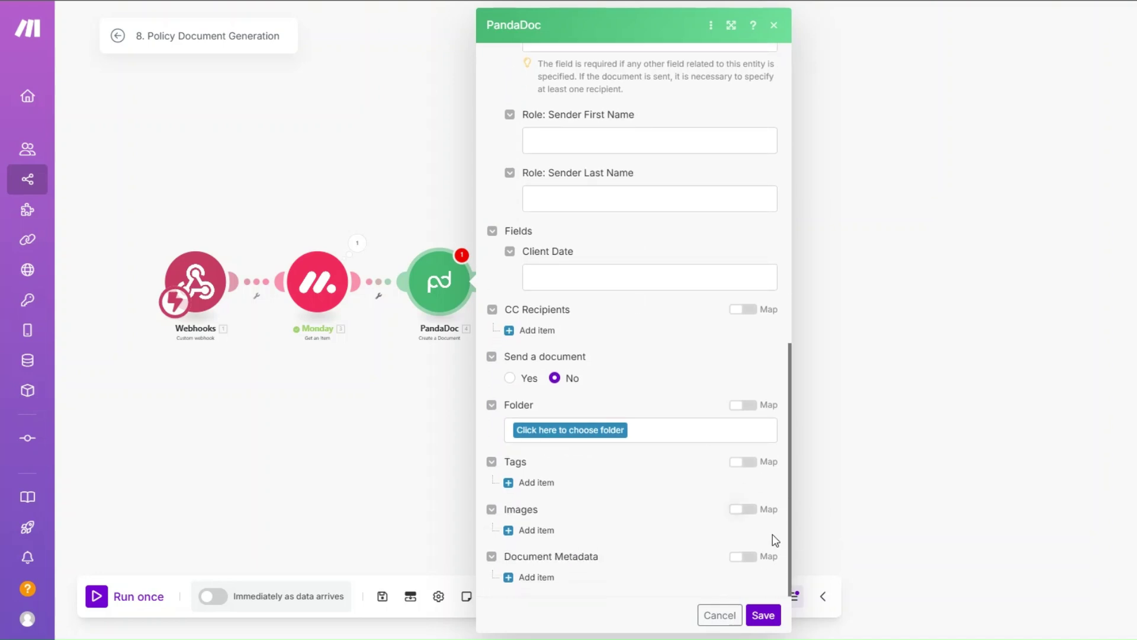
click(763, 615)
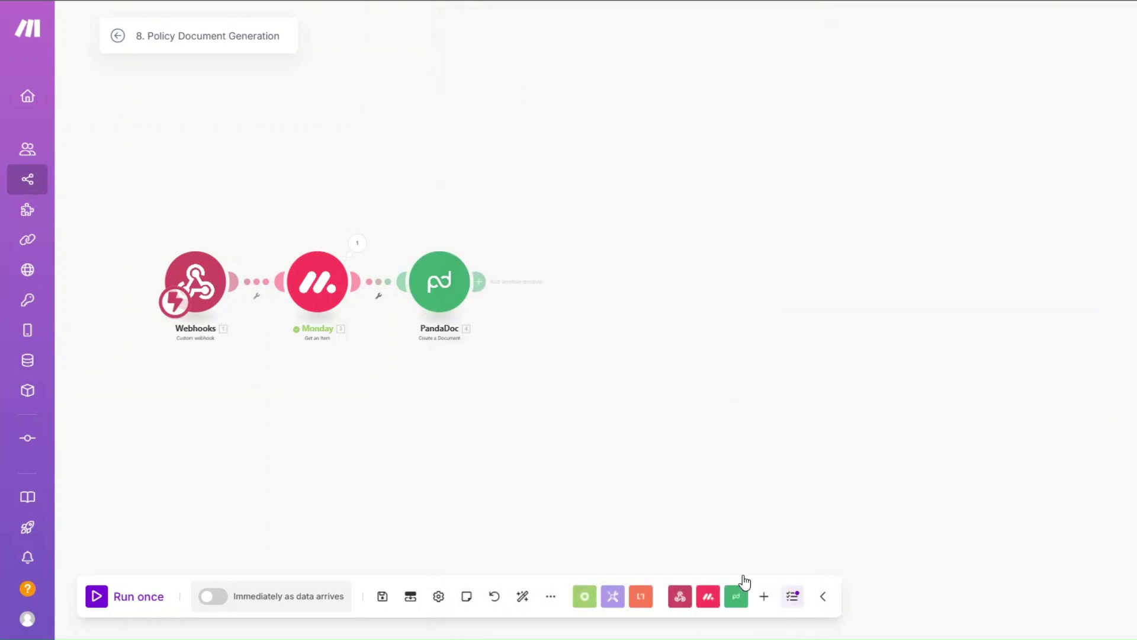
Rename the PandaDoc step to 'Create Policy Document'.
right_click(439, 299)
click(480, 375)
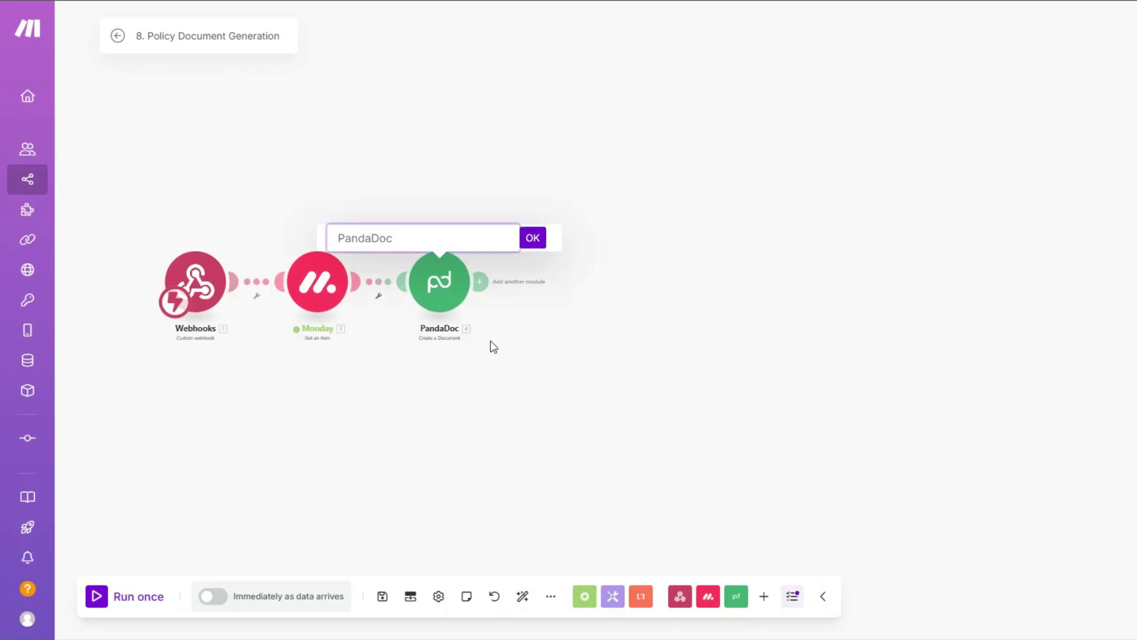
text(Create Policy Document)
key(Return)
Run Create Policy Document alone with a sample first name as the test input.
right_click(439, 286)
click(504, 322)
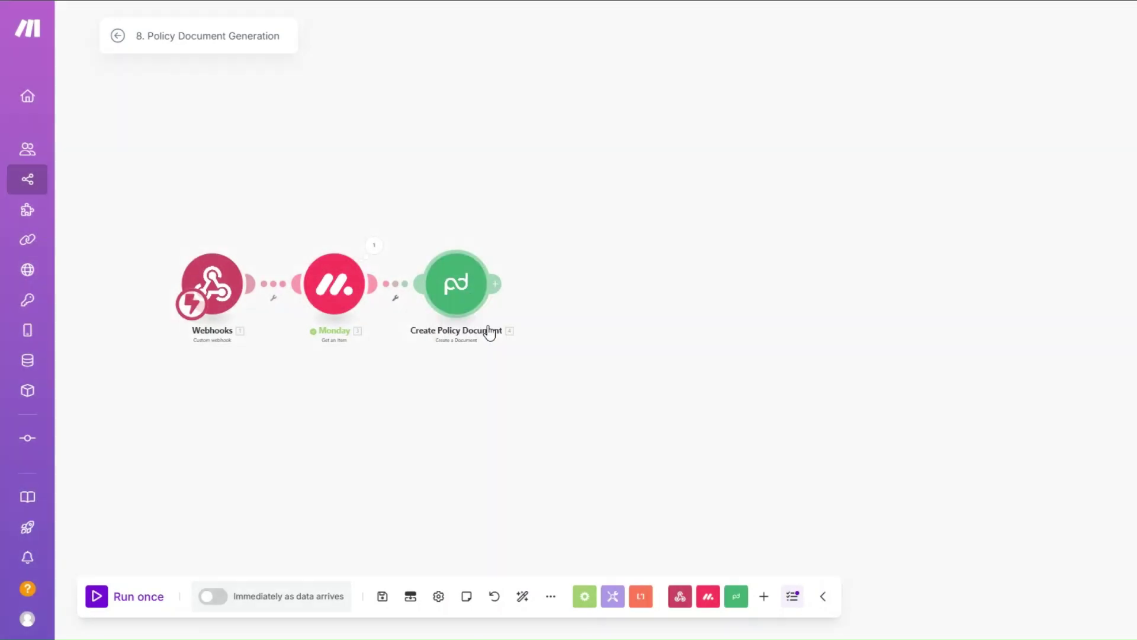
text(Liam)
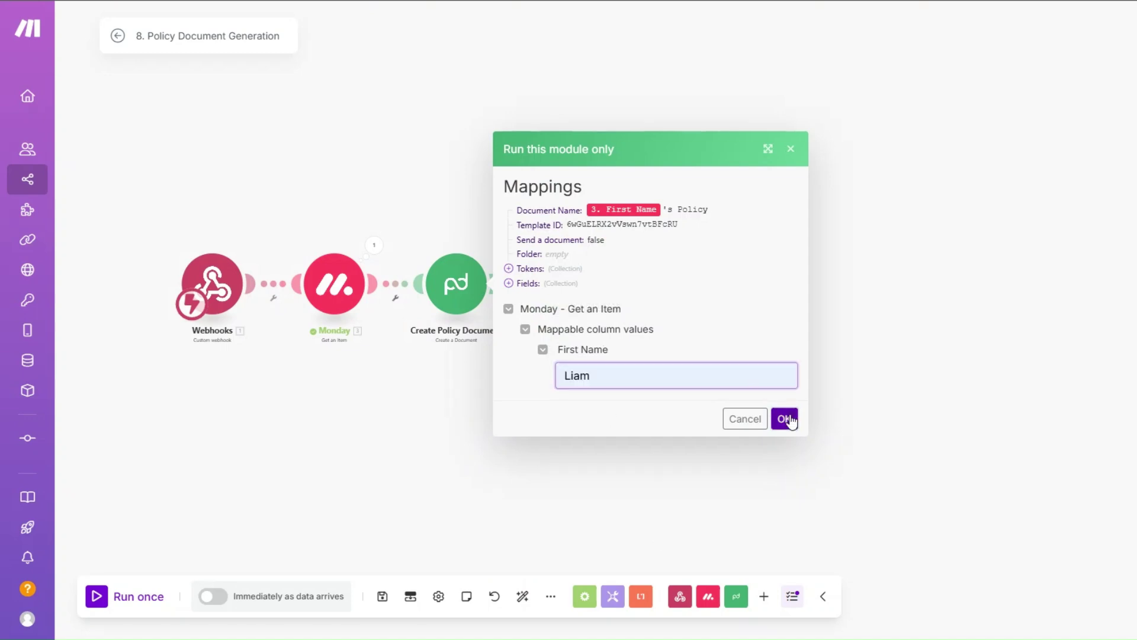
click(785, 419)
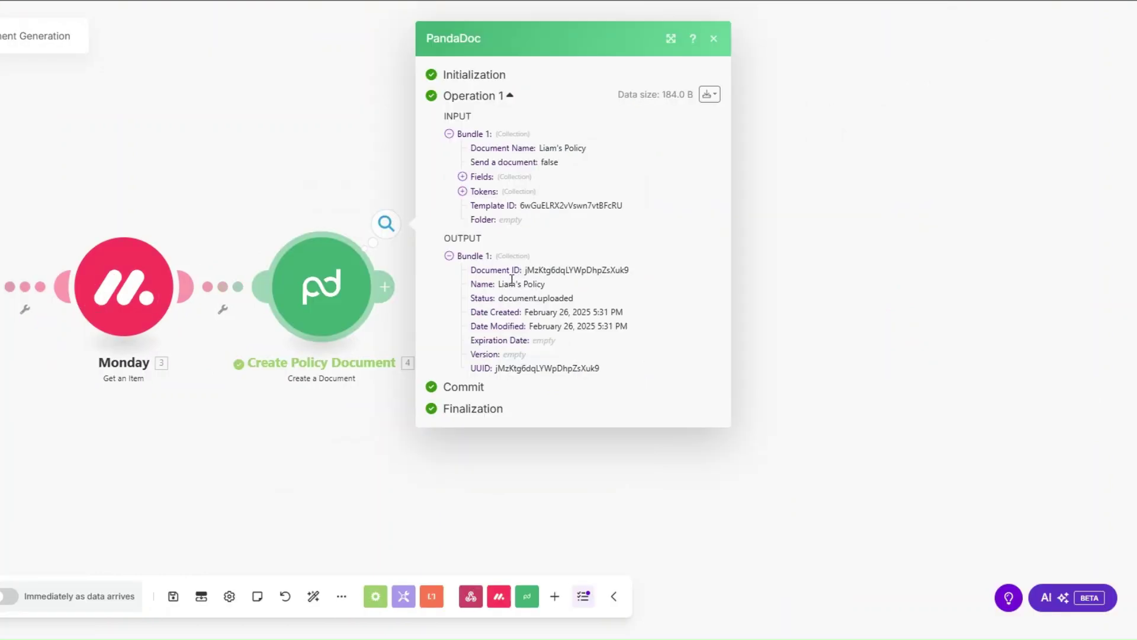
Check the test output for the generated document's name and ID.
drag(507, 287, 561, 291)
drag(525, 269, 645, 275)
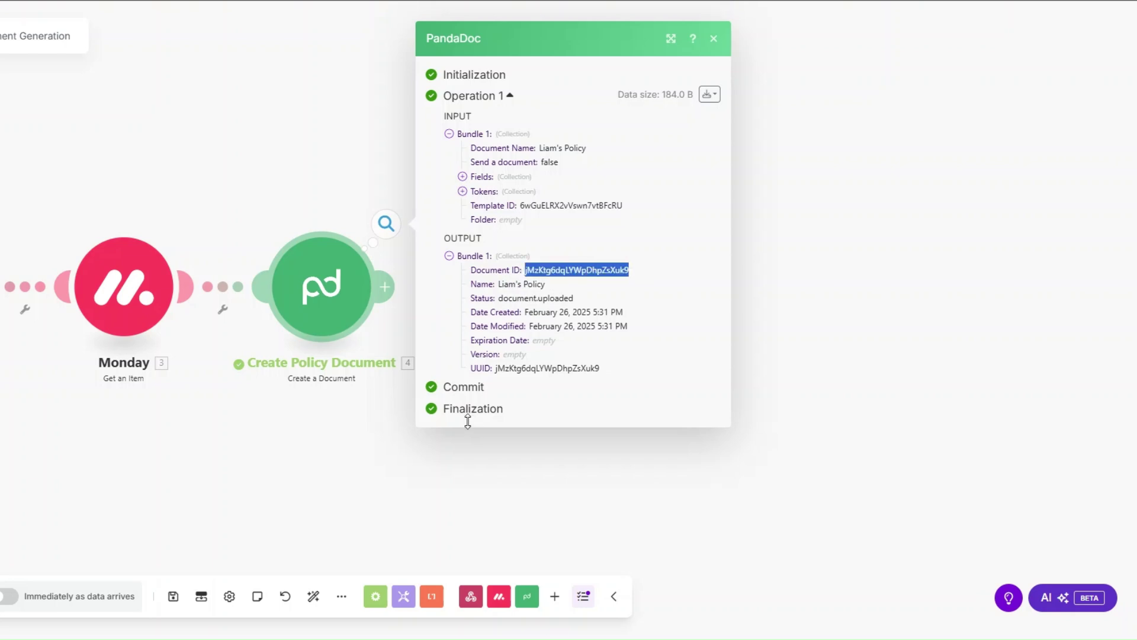
click(363, 415)
Add a PandaDoc Download a Document step with Document ID mapped from Create Policy Document.
click(468, 289)
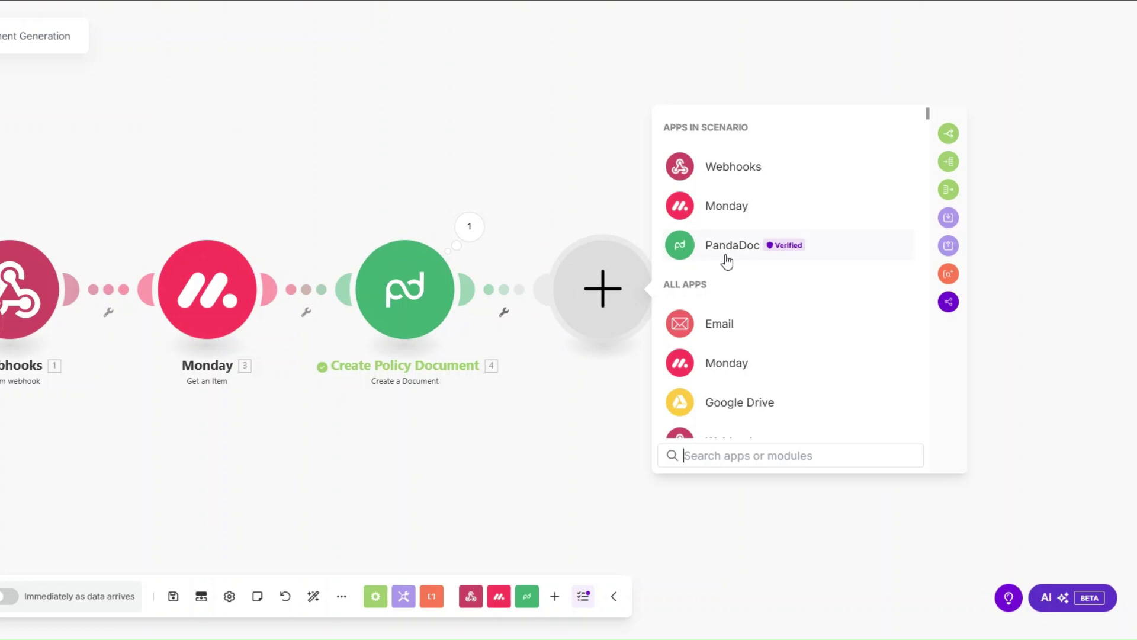
click(728, 258)
click(730, 369)
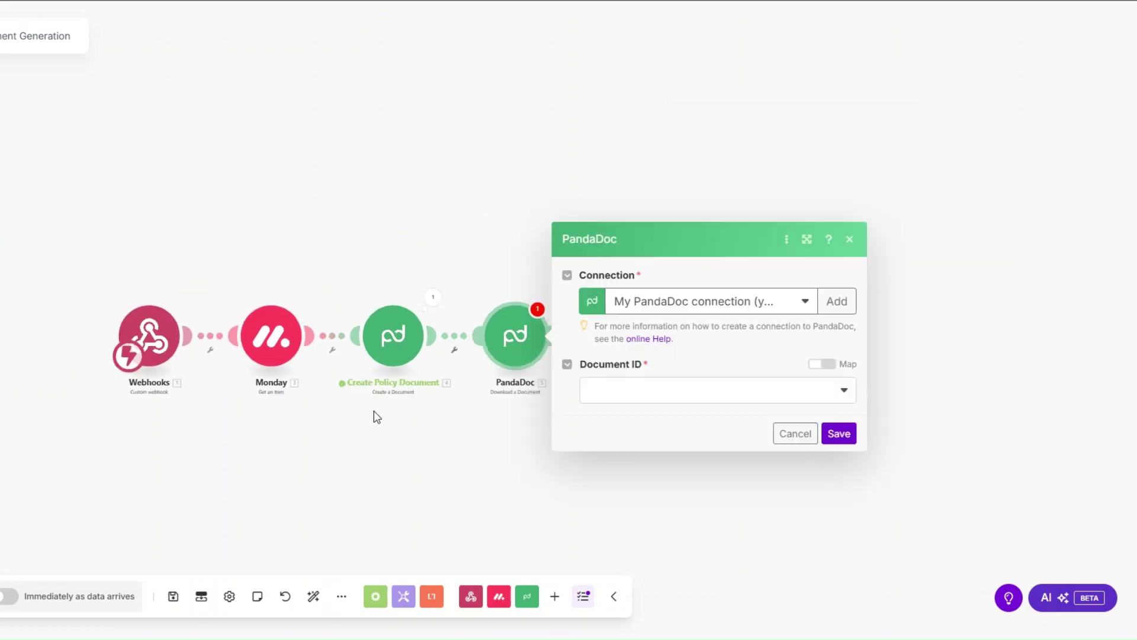
drag(374, 410, 140, 373)
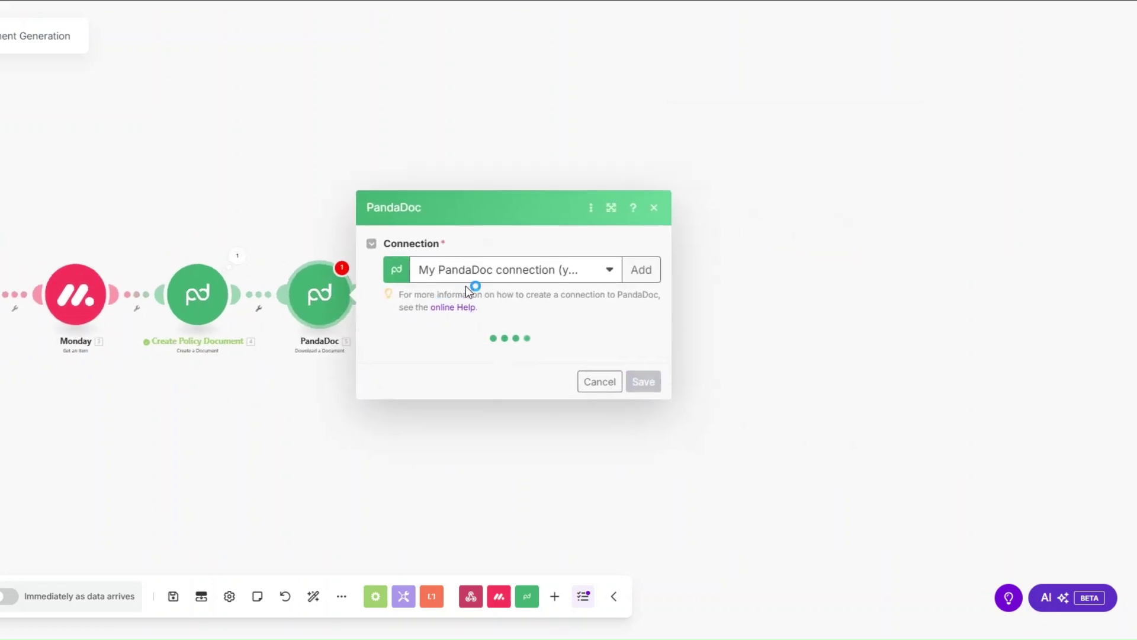
click(469, 346)
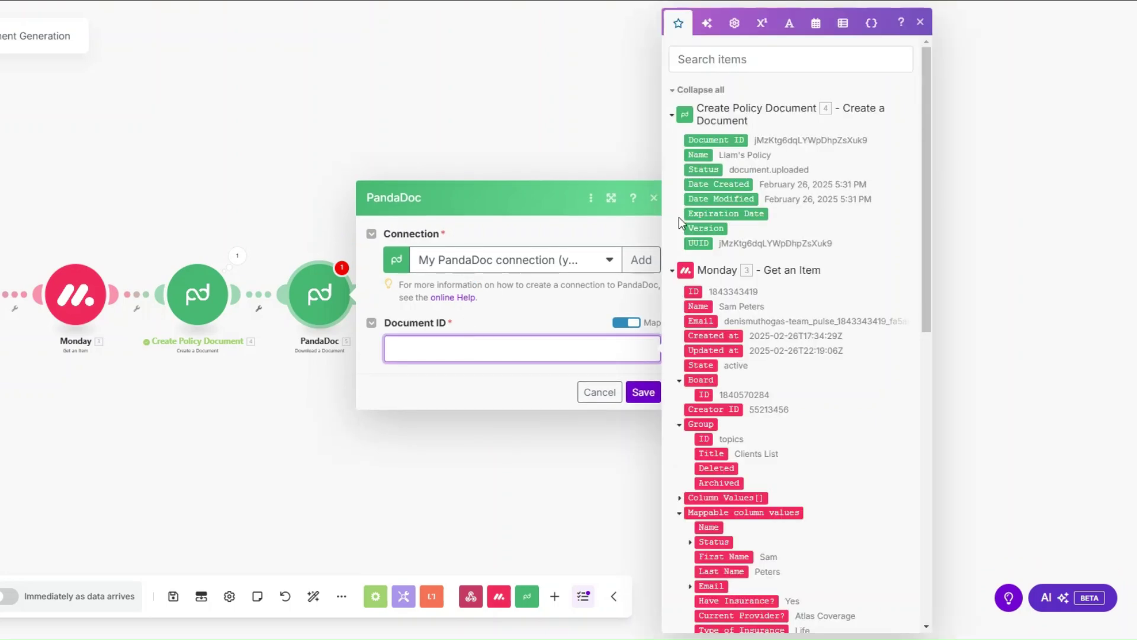
click(714, 140)
click(643, 392)
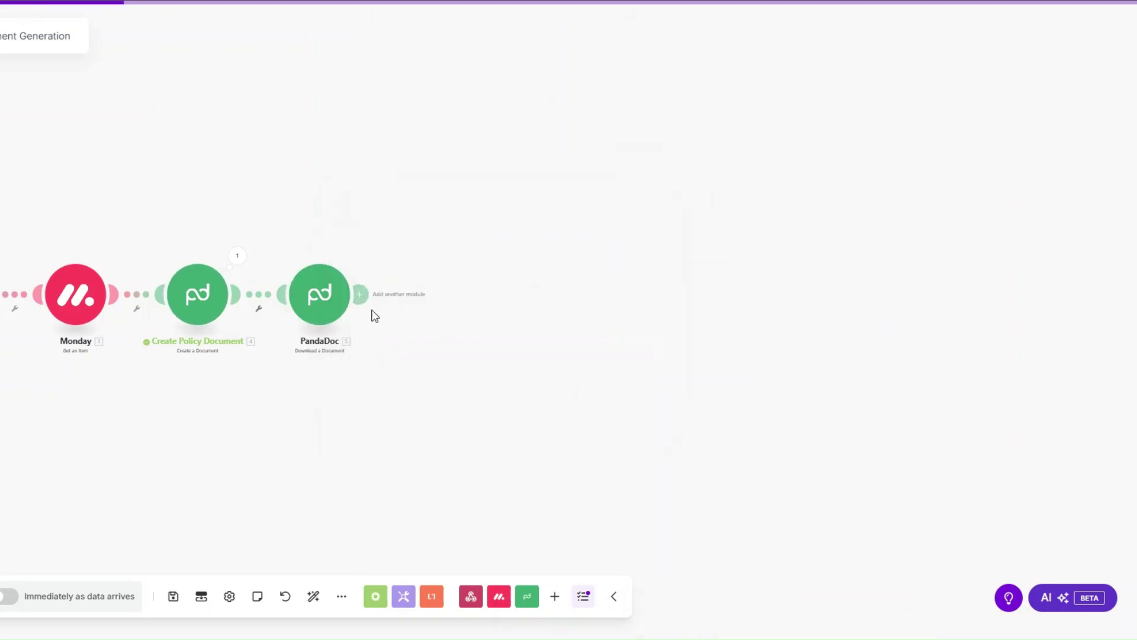
Rename the download step to 'Download Document'.
right_click(326, 300)
click(373, 381)
text(Download Document)
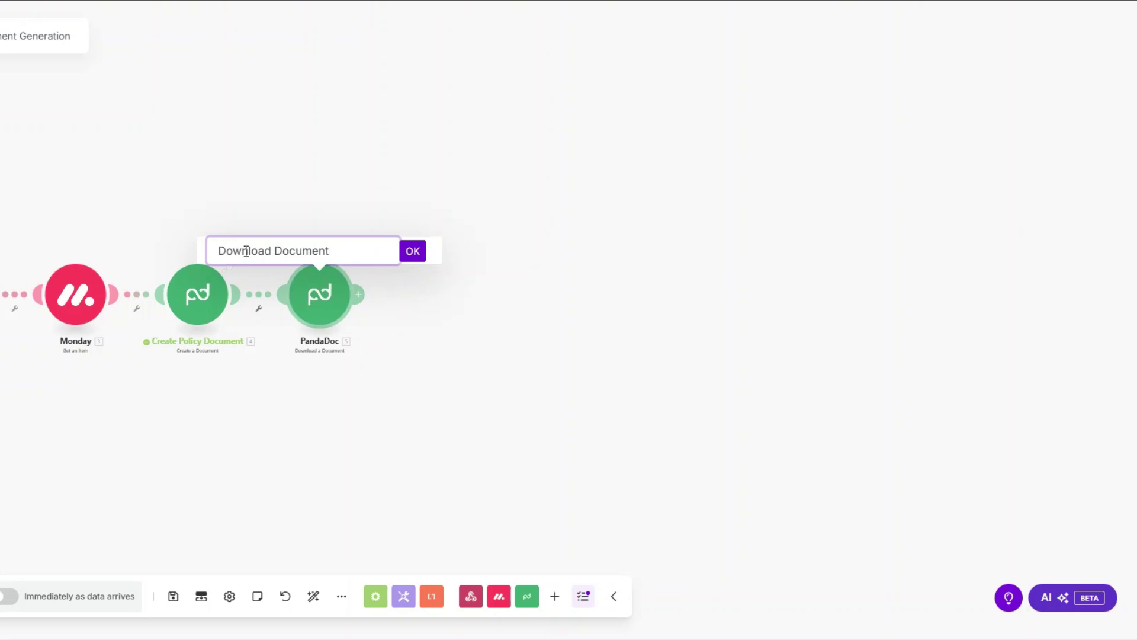
click(413, 252)
drag(309, 363, 387, 362)
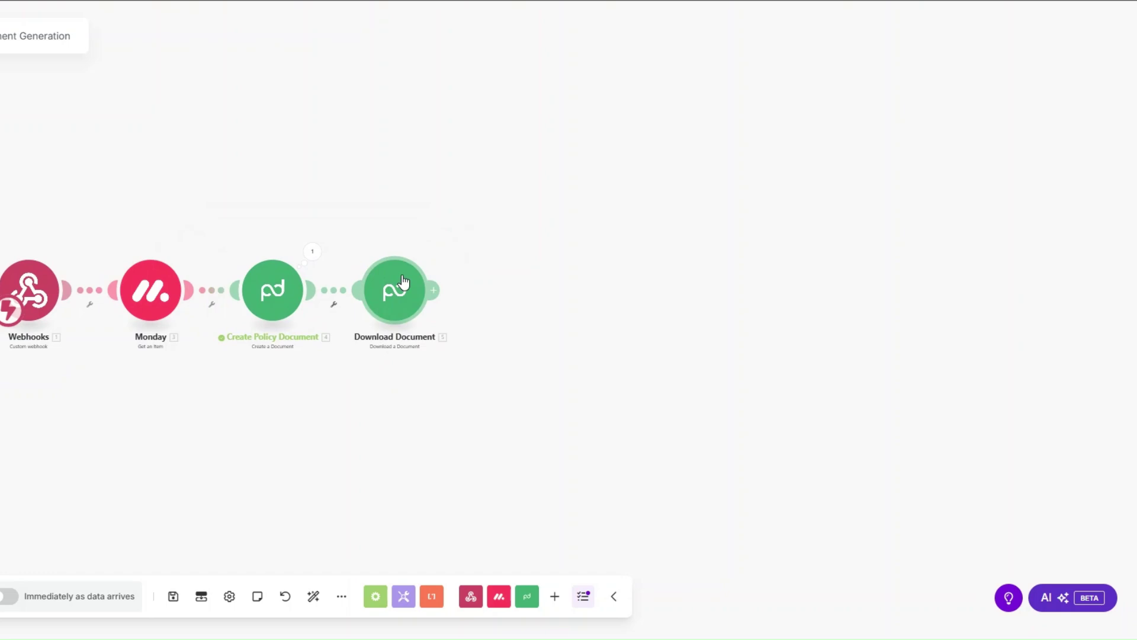
click(433, 290)
Add a Google Drive 'Upload a File' module after Download Document.
click(687, 286)
scroll(627, 302, down, 2)
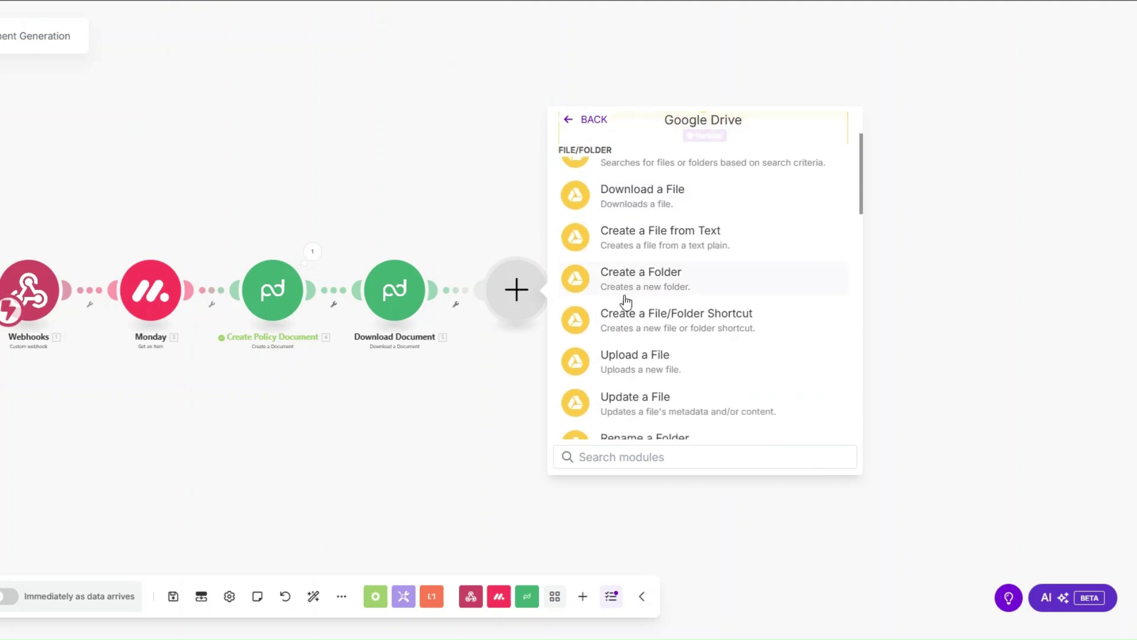
scroll(626, 302, down, 2)
click(638, 243)
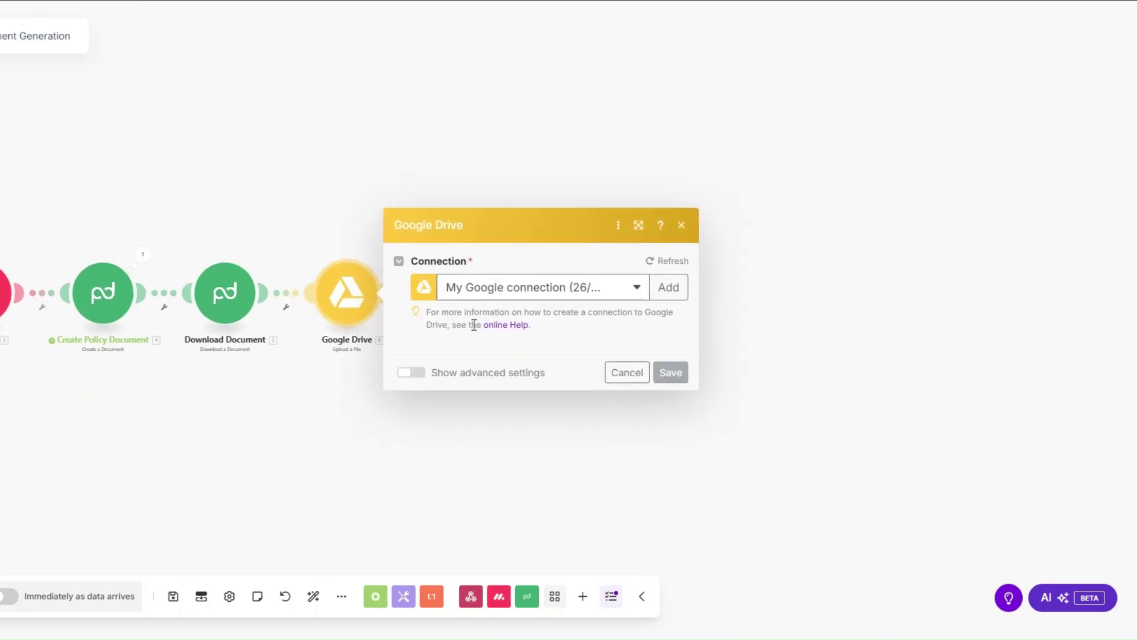
Set the upload destination to a My Drive folder picked from the list, and save.
click(483, 323)
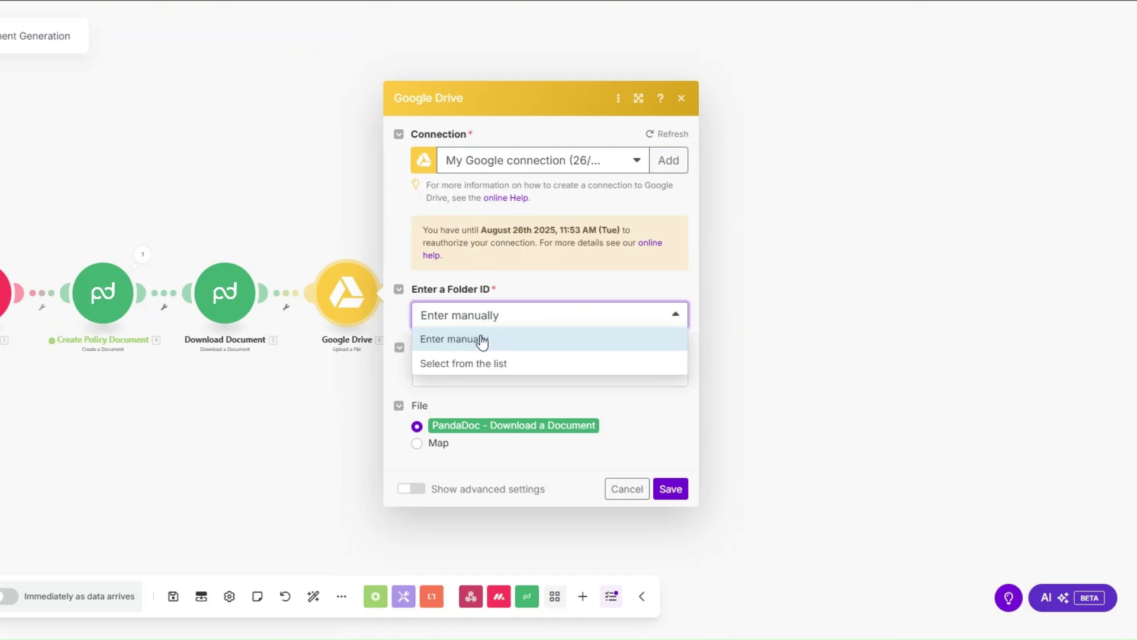
click(482, 359)
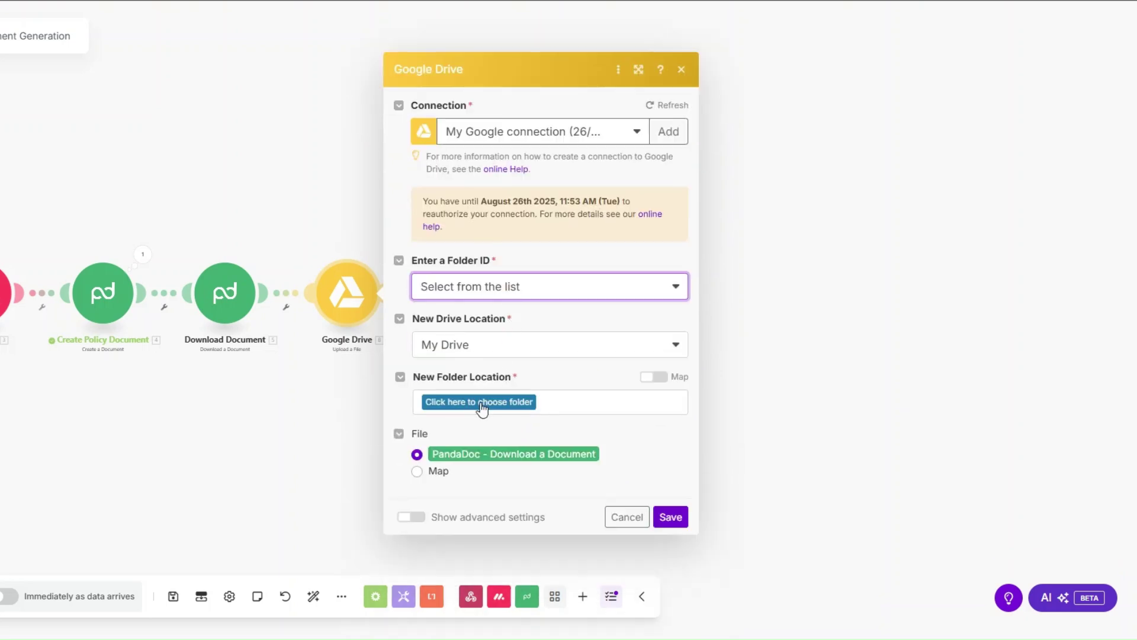
click(481, 402)
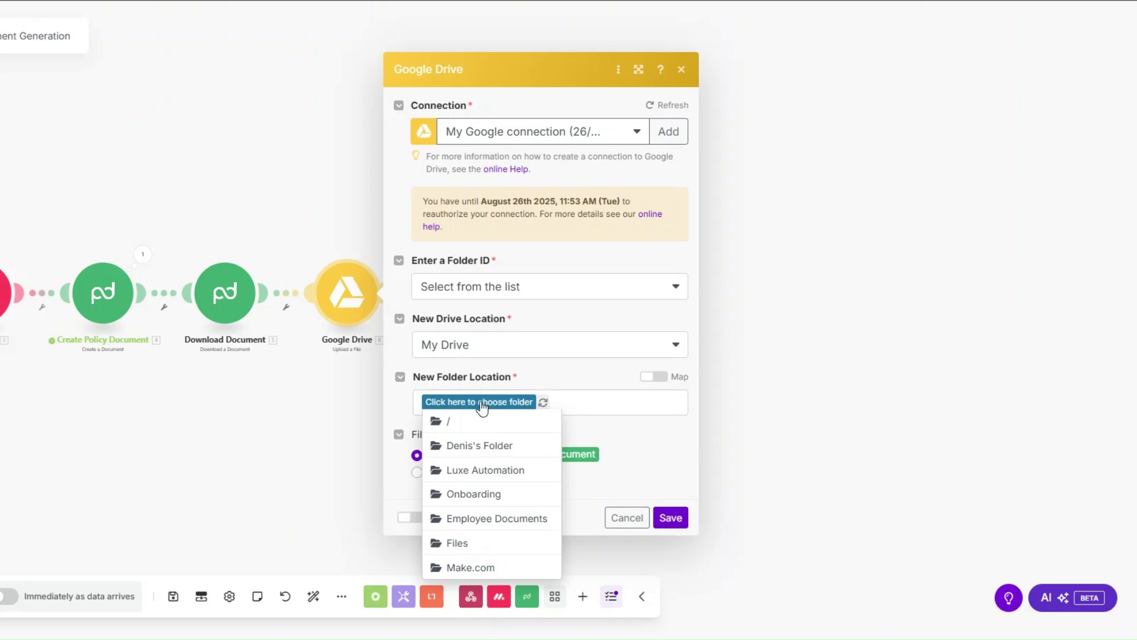
click(487, 444)
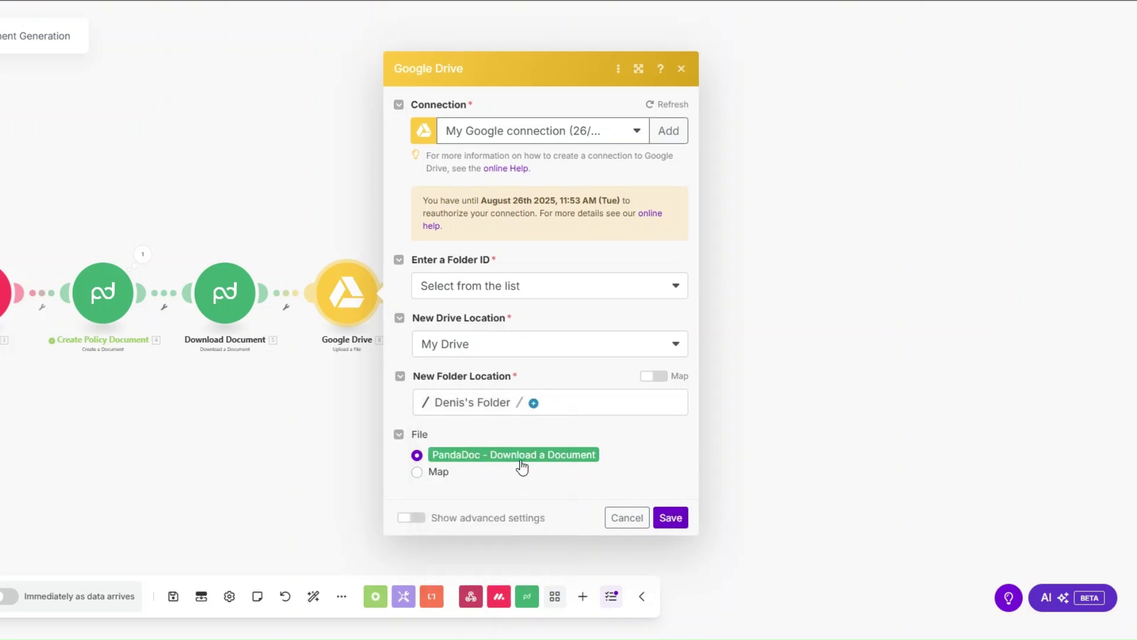
click(671, 518)
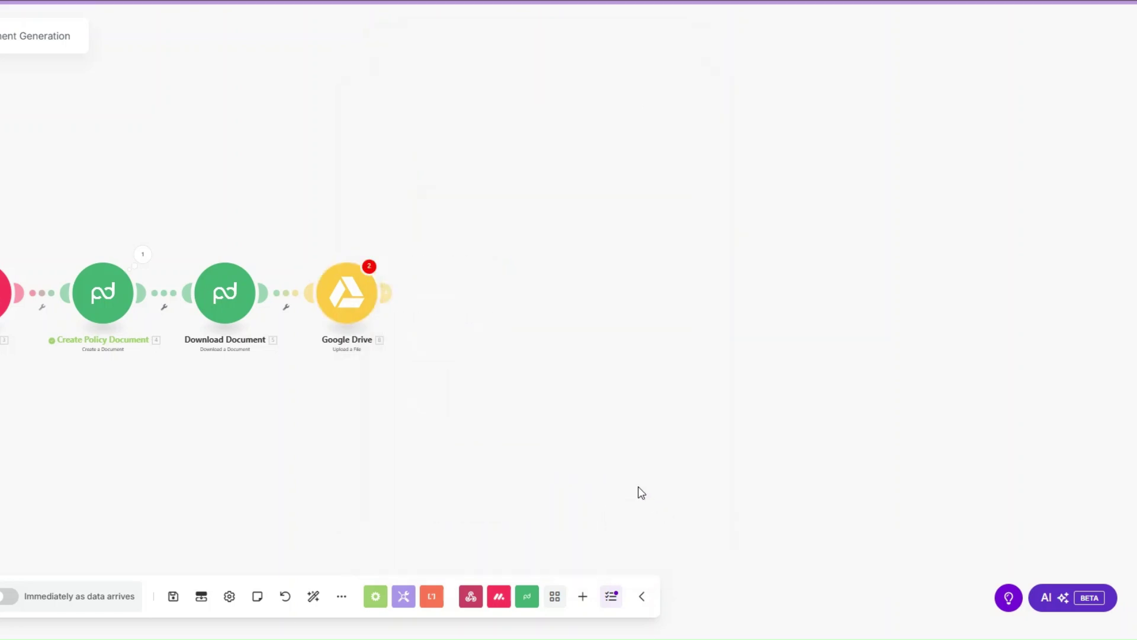
click(363, 310)
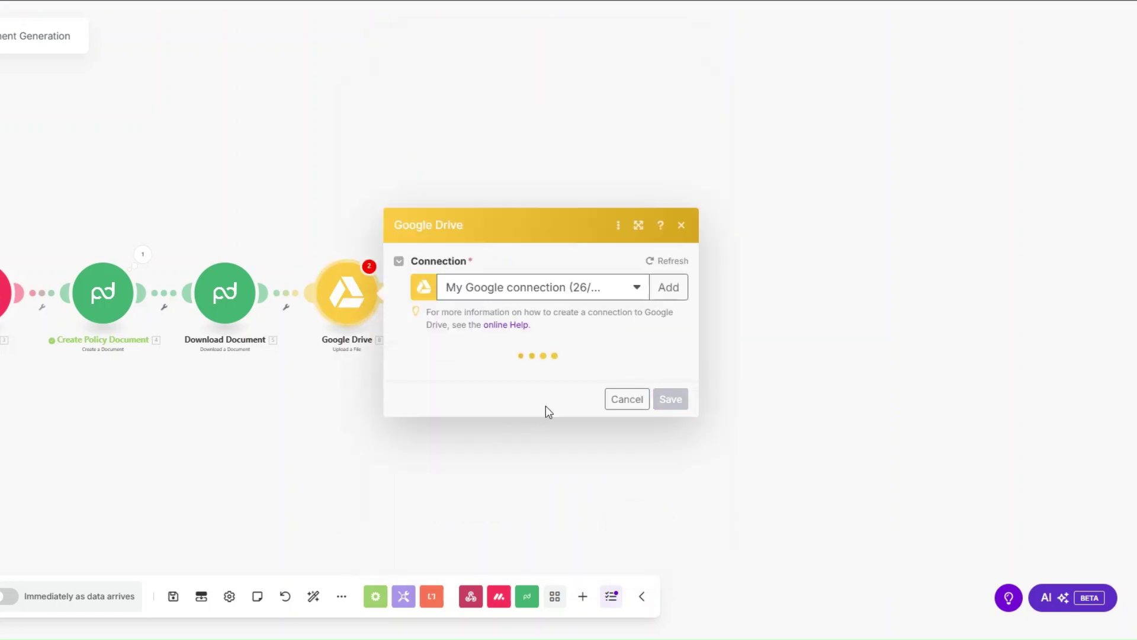
Close the Drive settings and review the Policy Document Email's To and insurance-type Subject.
click(672, 519)
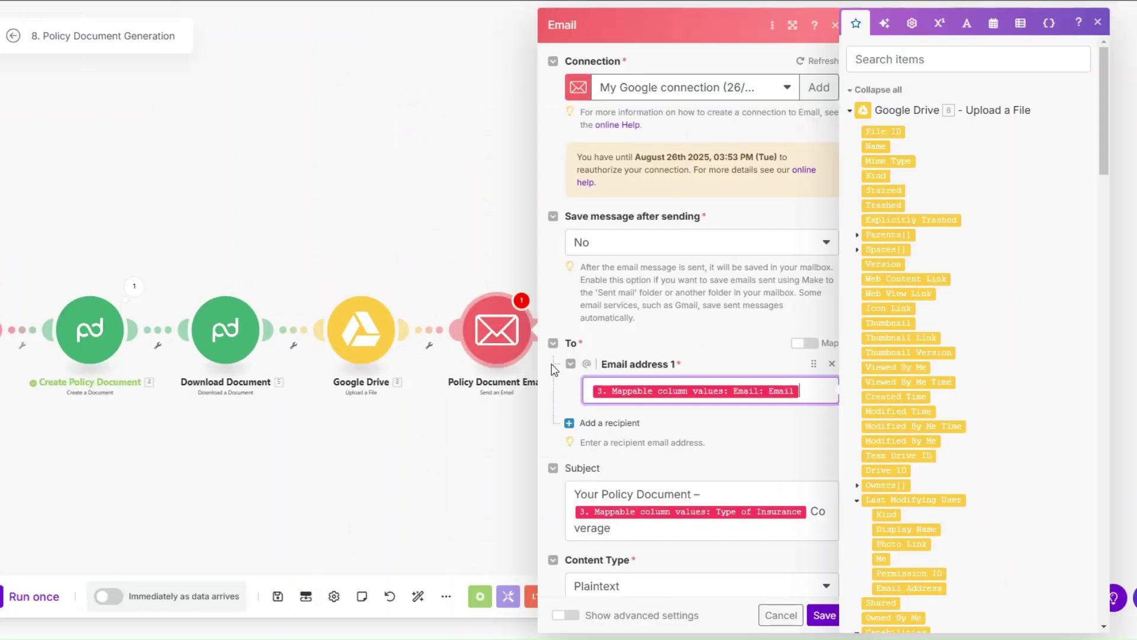
scroll(762, 261, down, 3)
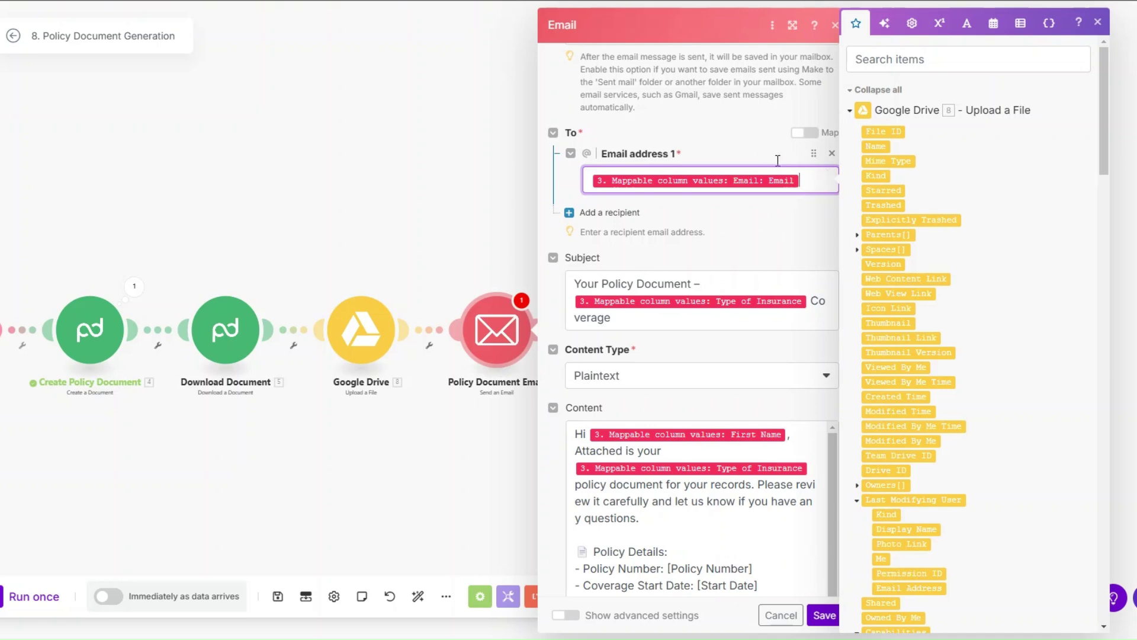
scroll(762, 149, down, 2)
click(666, 178)
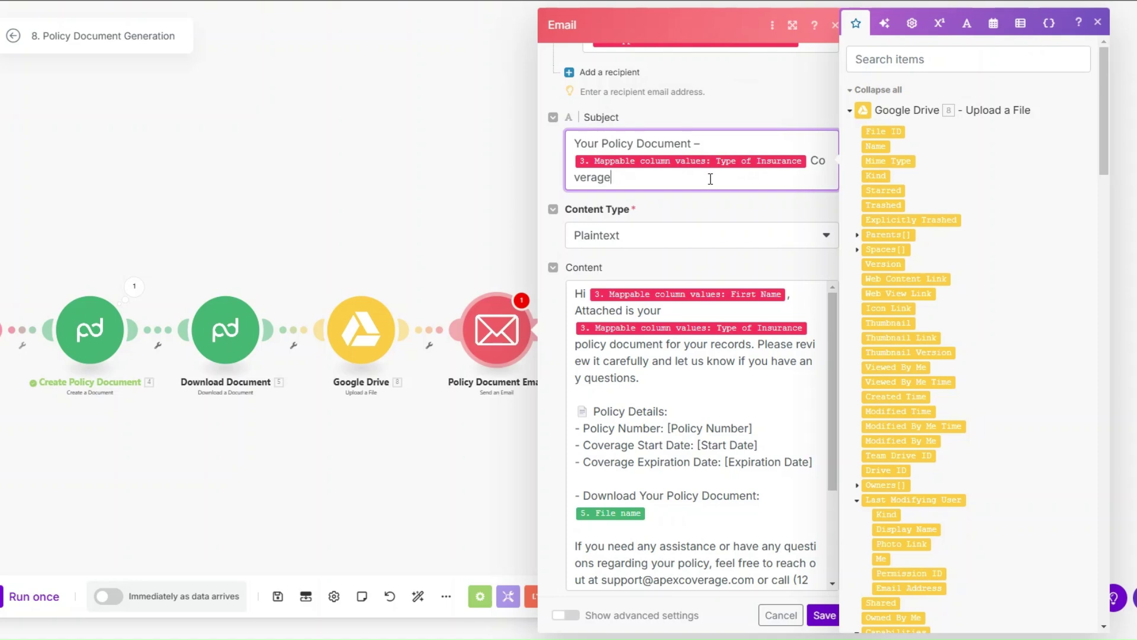
scroll(654, 174, down, 1)
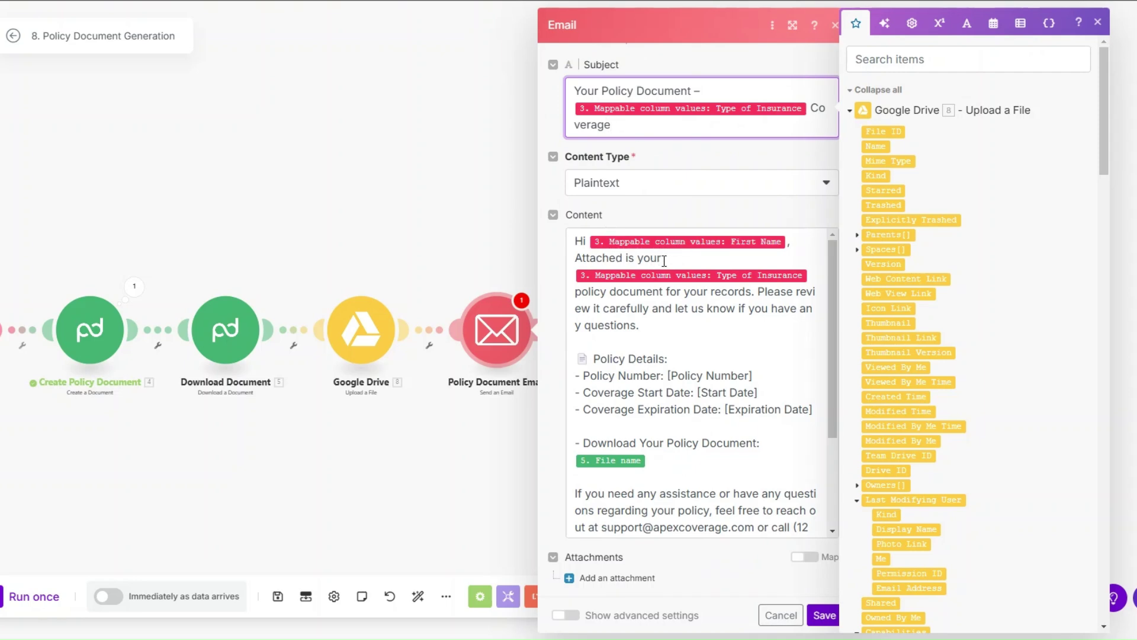
mouse_move(698, 280)
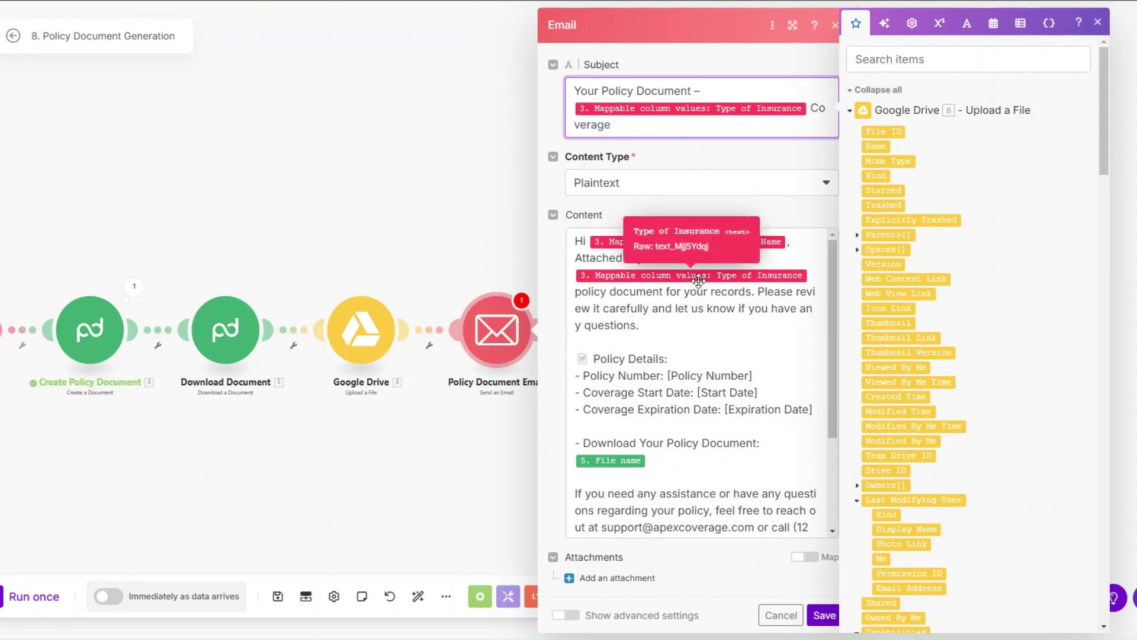
scroll(887, 263, down, 15)
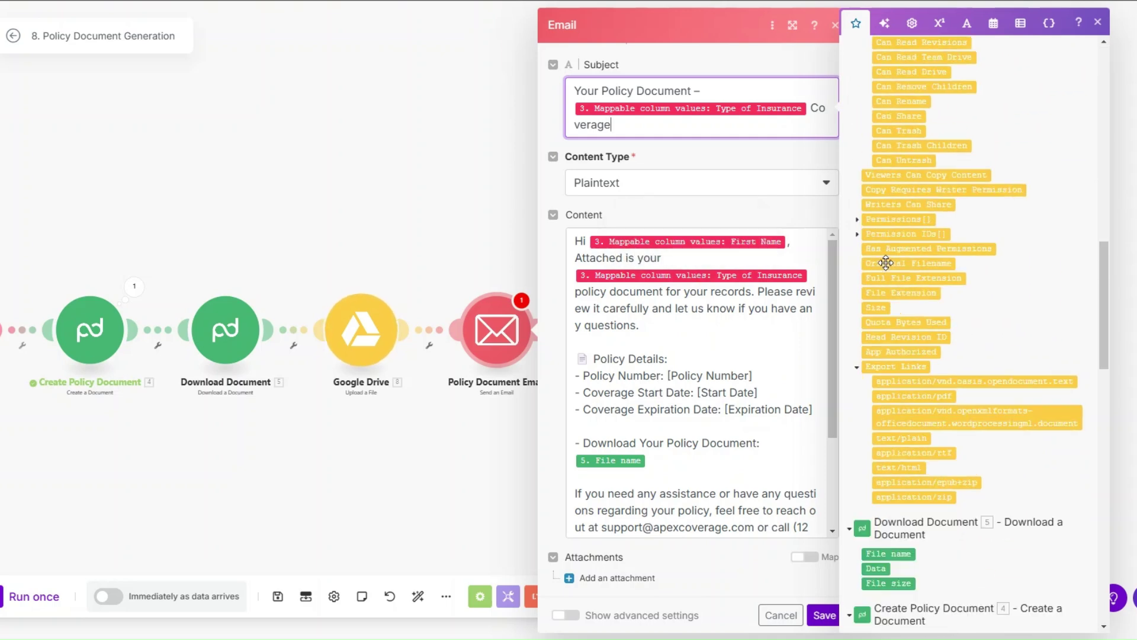
scroll(887, 265, down, 5)
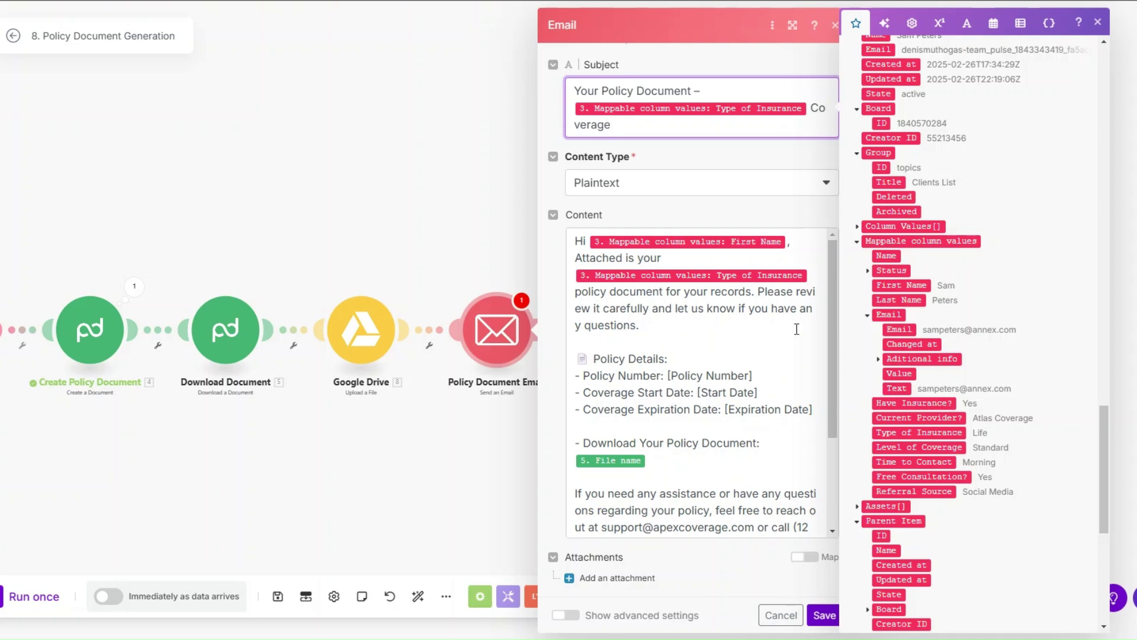
scroll(770, 323, down, 3)
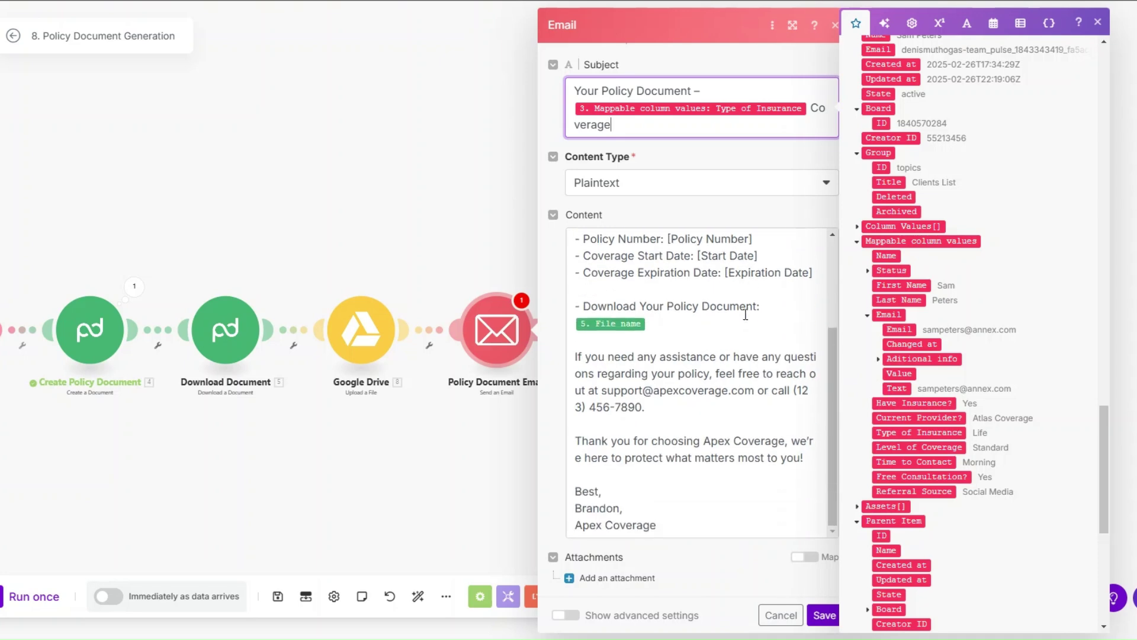
scroll(735, 314, up, 1)
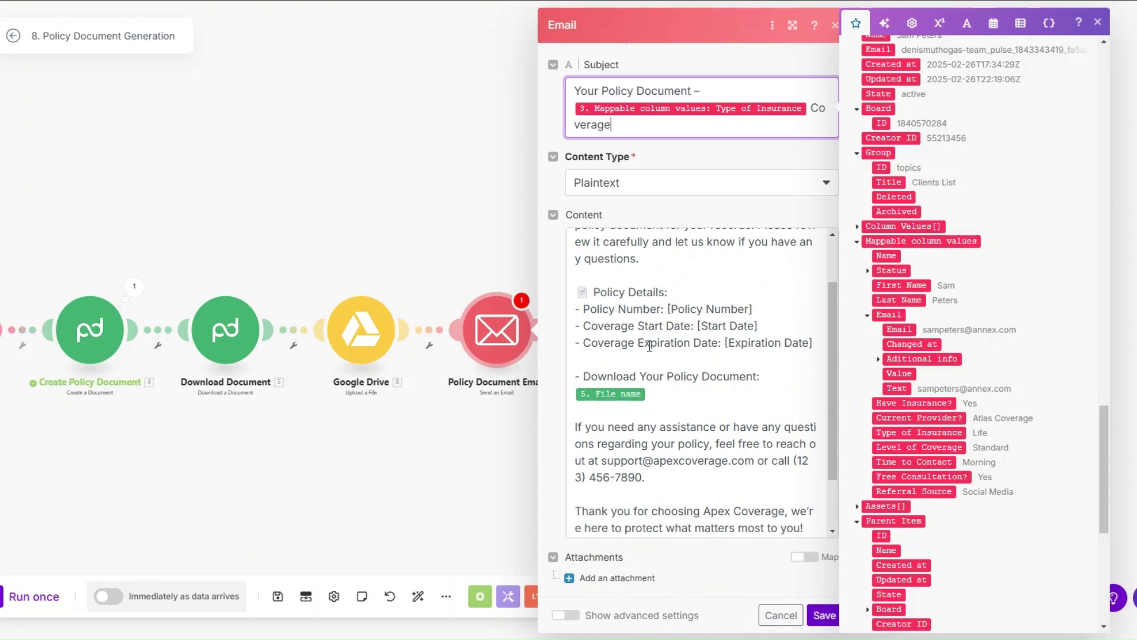
scroll(748, 332, down, 2)
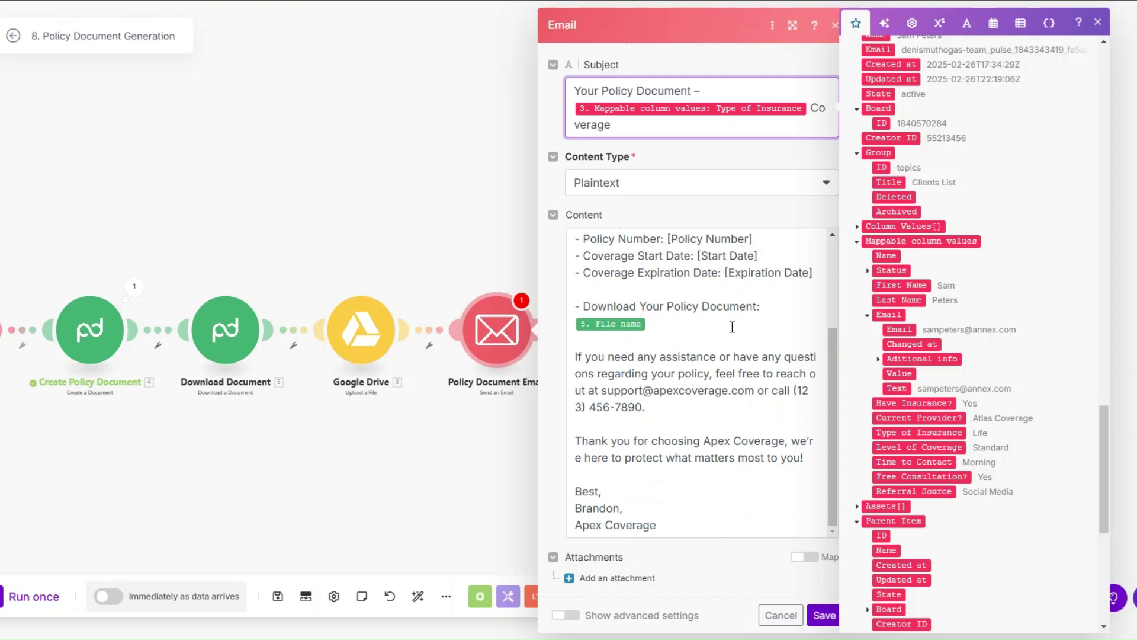
Check the body's support email address and phone number, then save the email module.
click(693, 328)
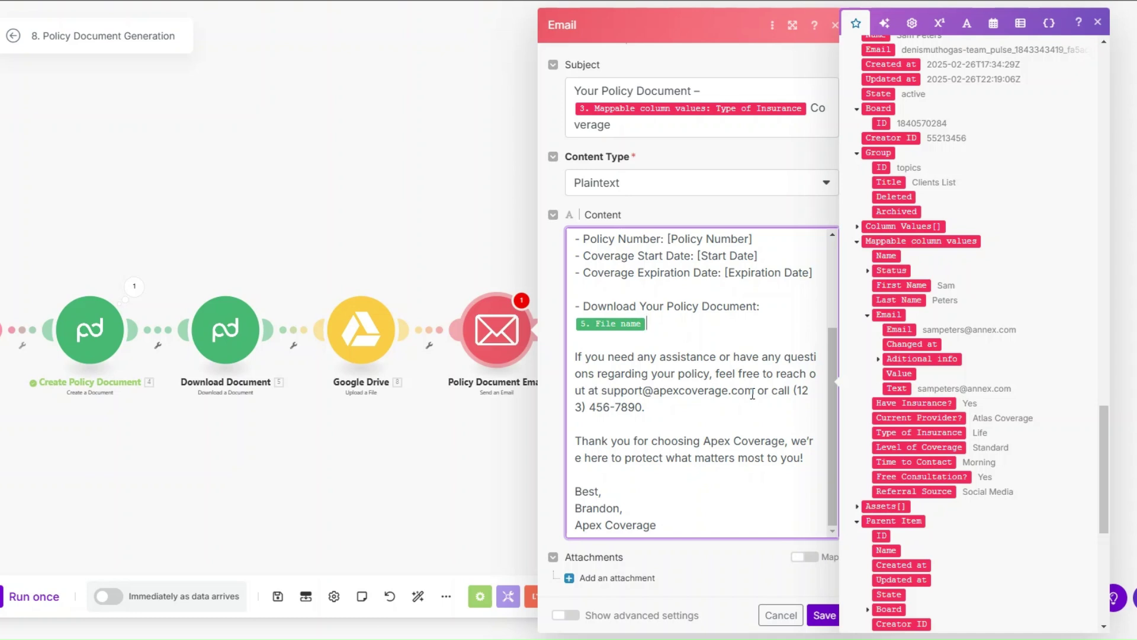
drag(752, 394, 602, 389)
drag(794, 391, 797, 405)
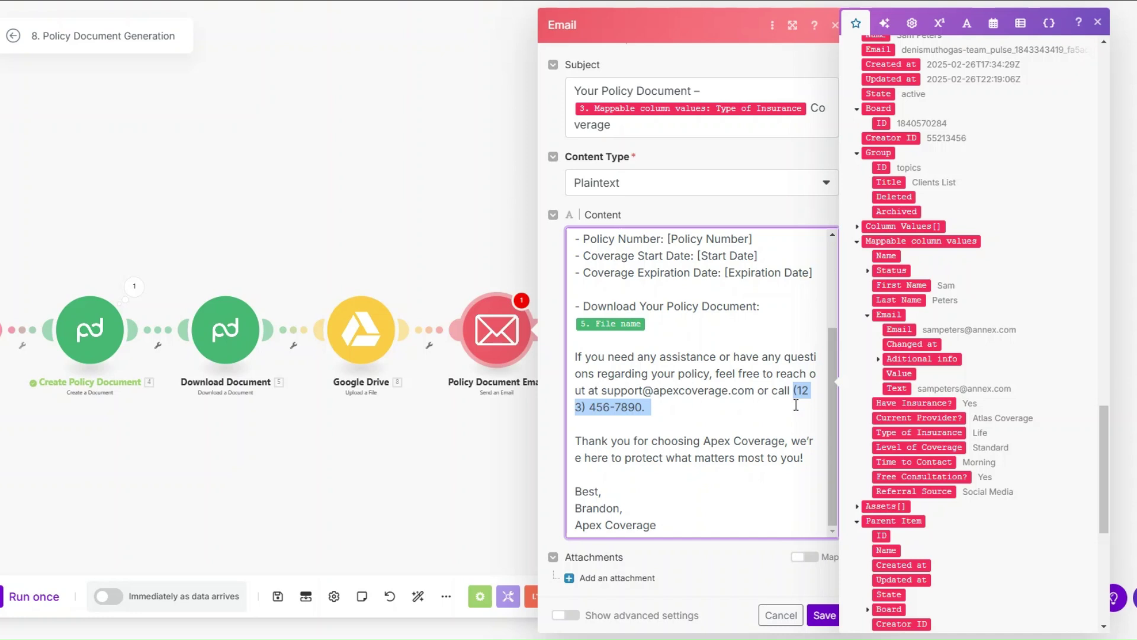
click(823, 615)
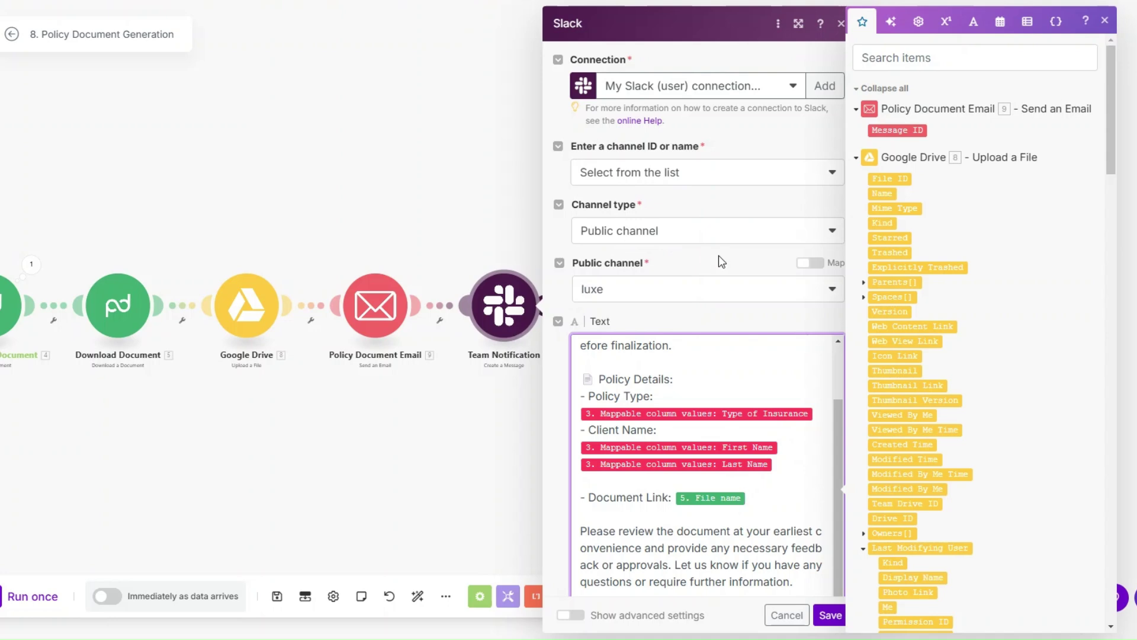
Review the luxe-channel Slack text's Policy Details, Client Name and document link, then save.
scroll(681, 415, up, 2)
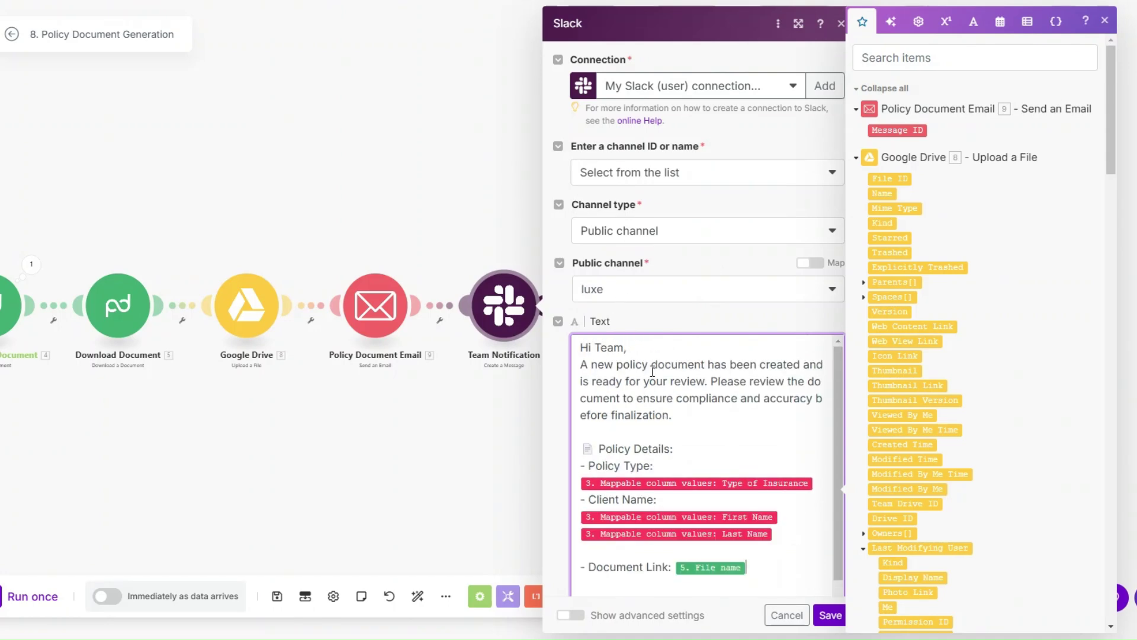
scroll(702, 269, down, 2)
scroll(702, 269, down, 2)
scroll(694, 301, up, 1)
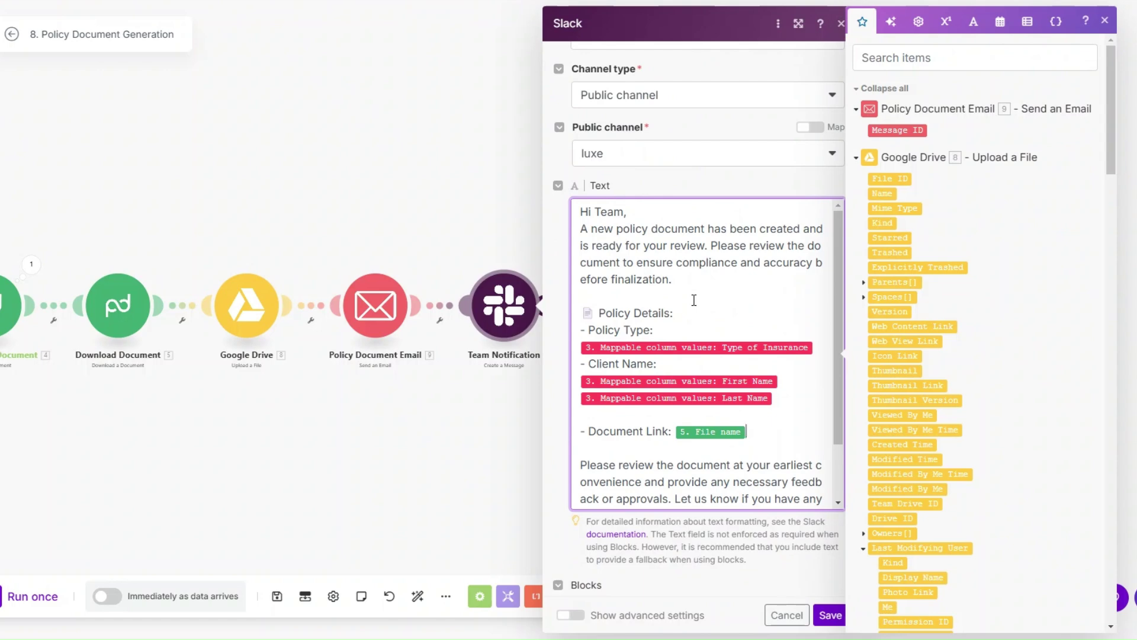
drag(688, 313, 578, 314)
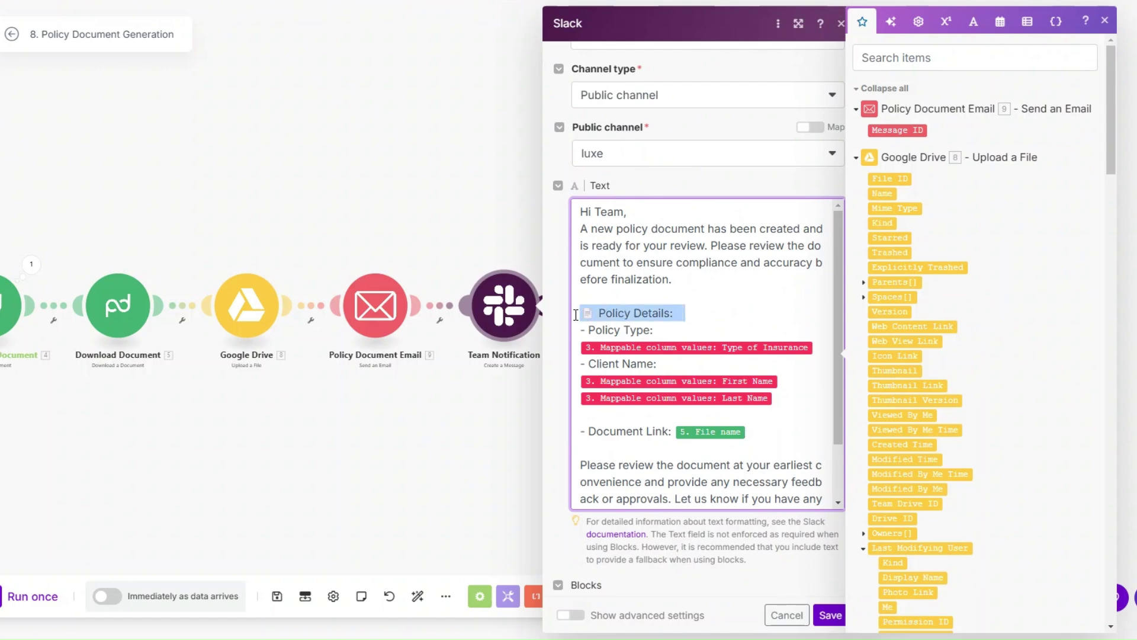
click(669, 365)
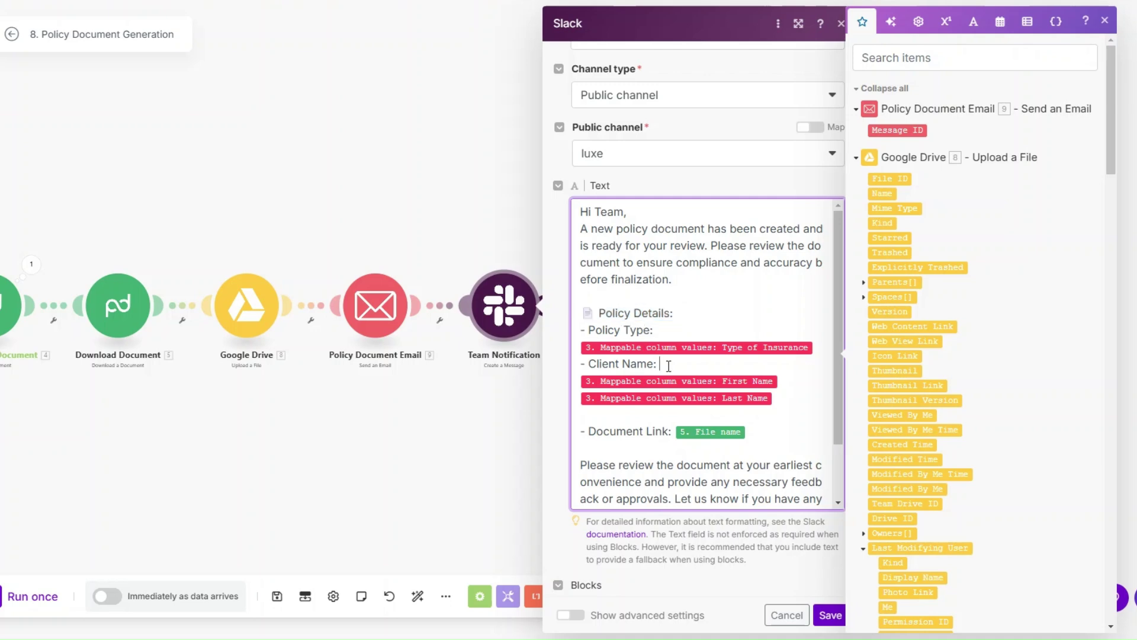
scroll(669, 365, down, 2)
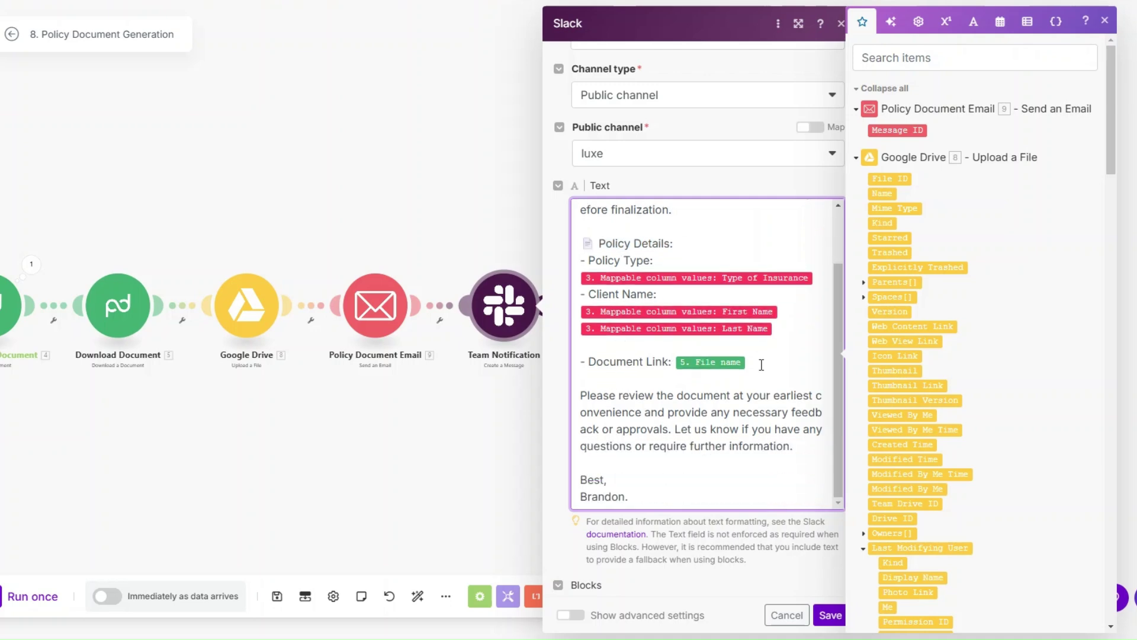
scroll(762, 364, down, 1)
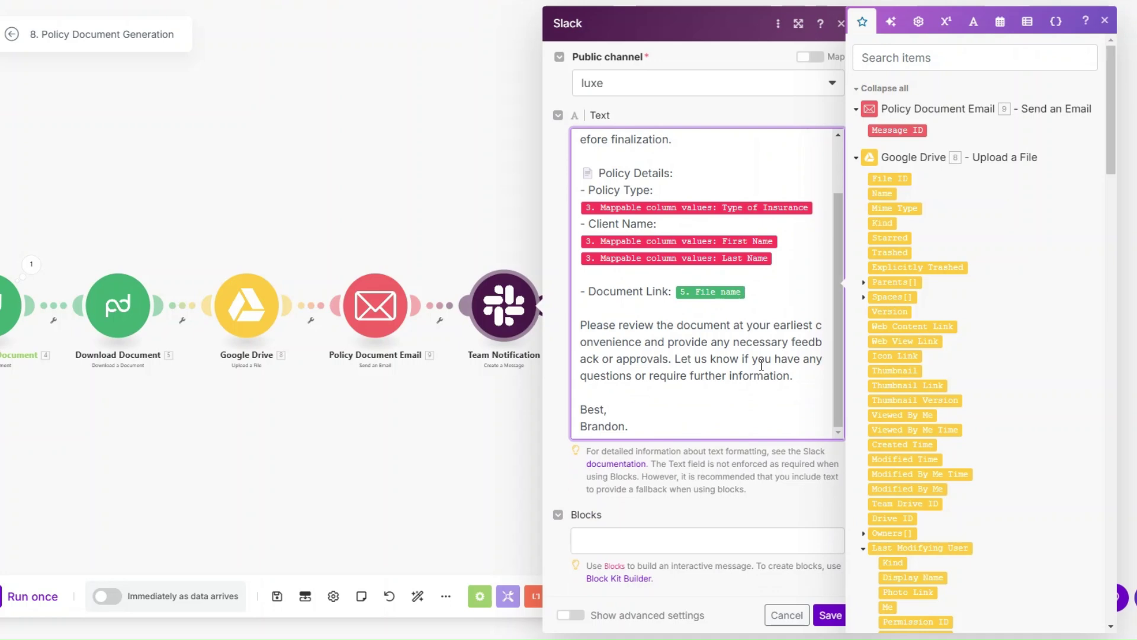
click(831, 615)
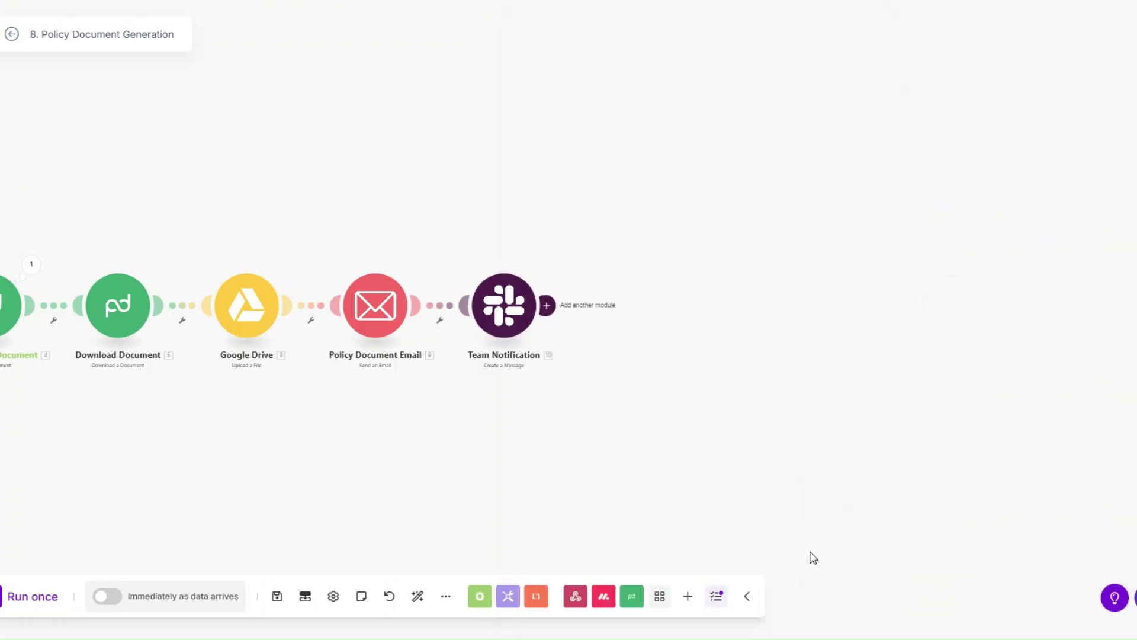
Rename the Google Drive module to 'Upload Policy Document'.
drag(271, 411, 587, 420)
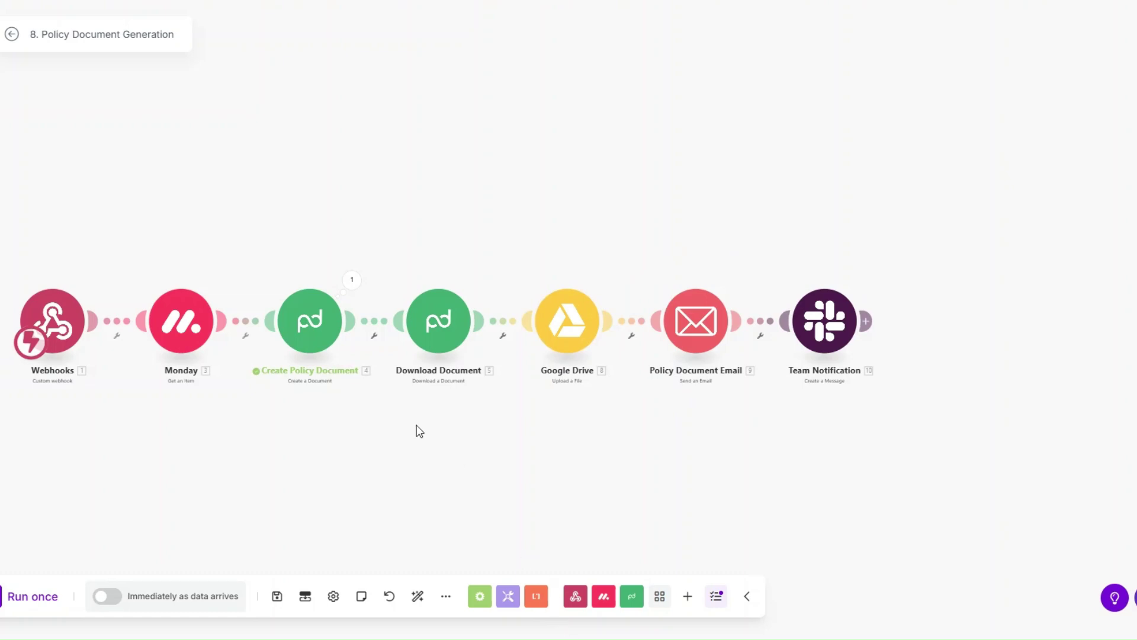
right_click(545, 318)
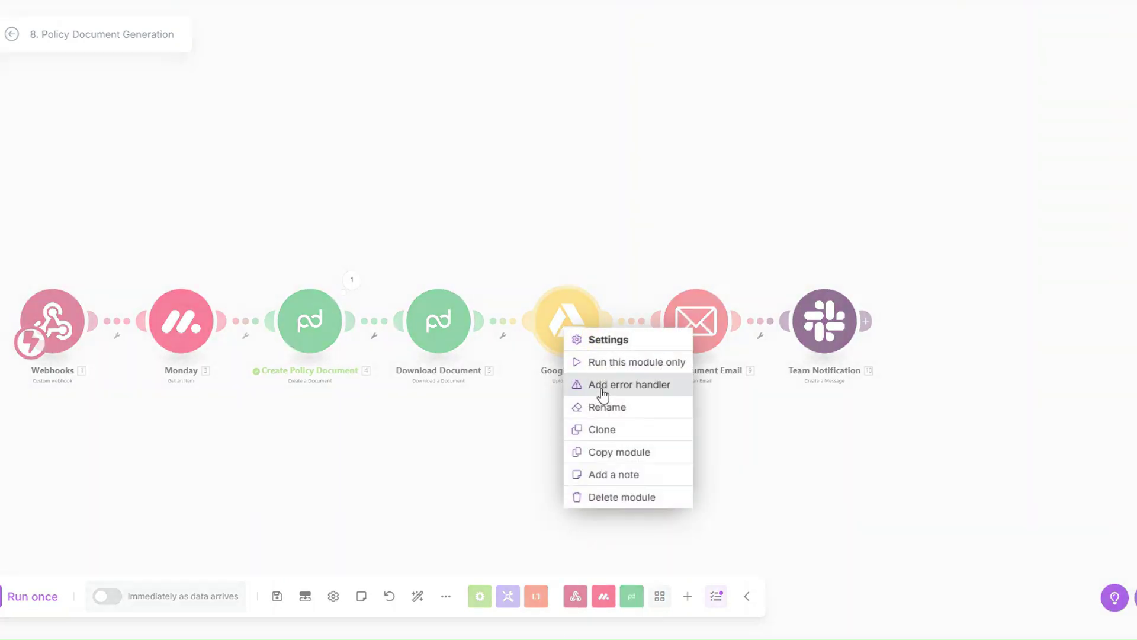
click(606, 407)
text(Up)
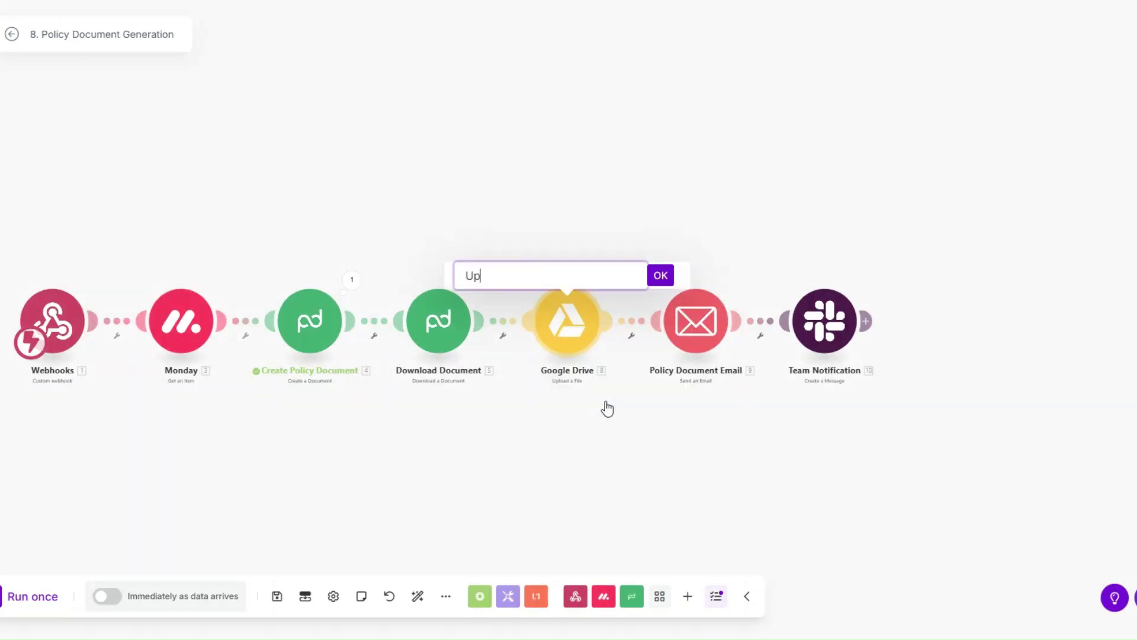
text(load Policy Document)
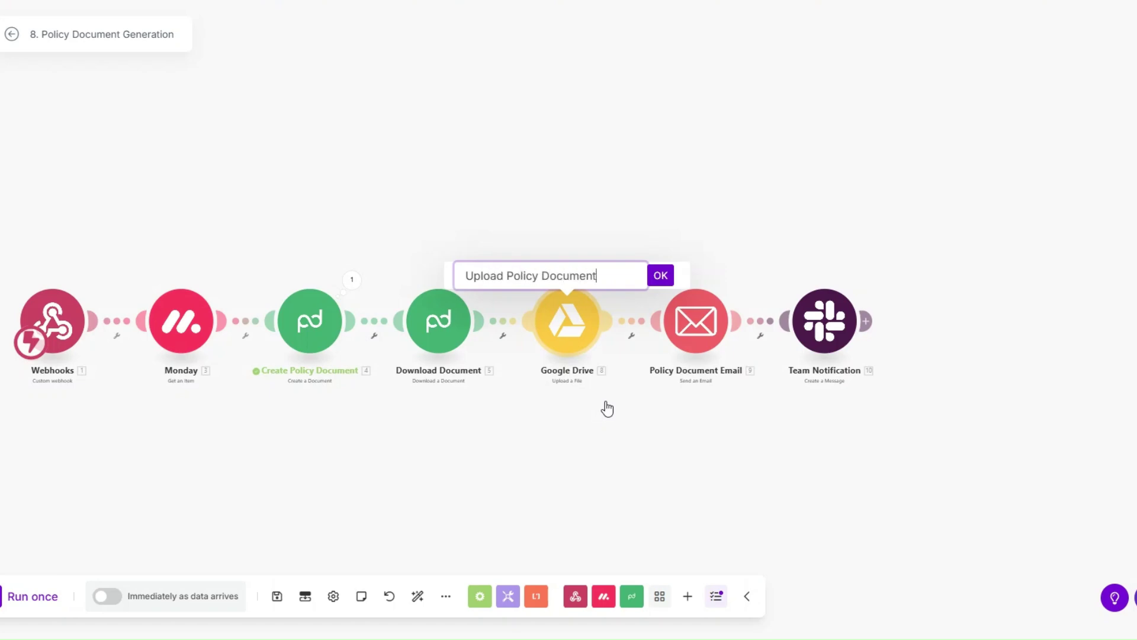
key(Return)
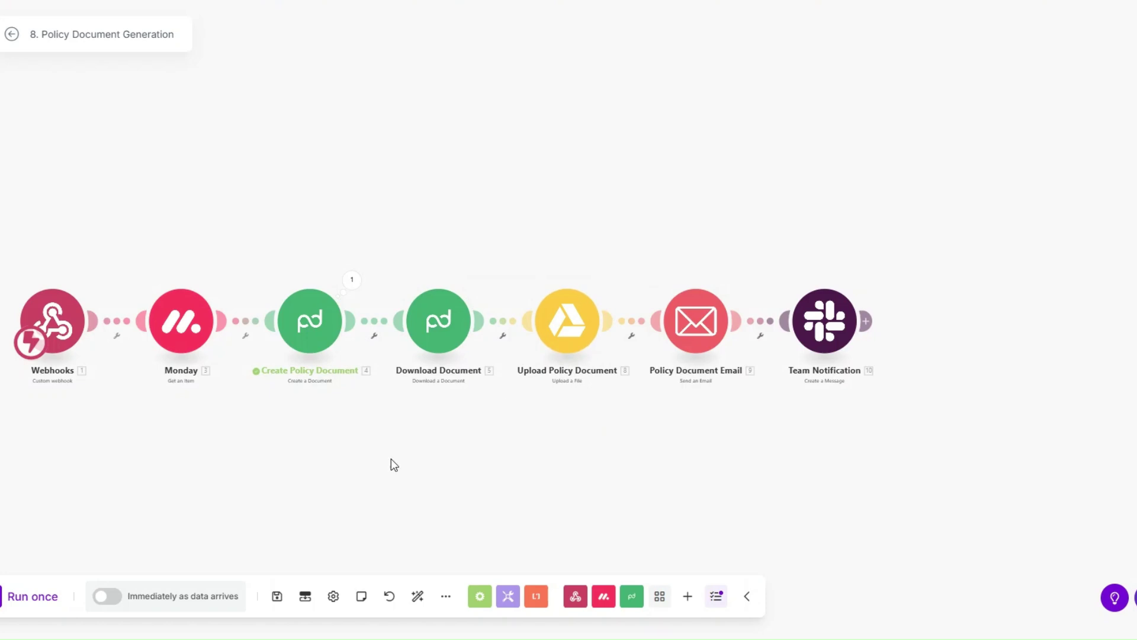
Zoom the scenario view in and start a Run once waiting for data.
scroll(243, 429, up, 2)
drag(241, 428, 322, 446)
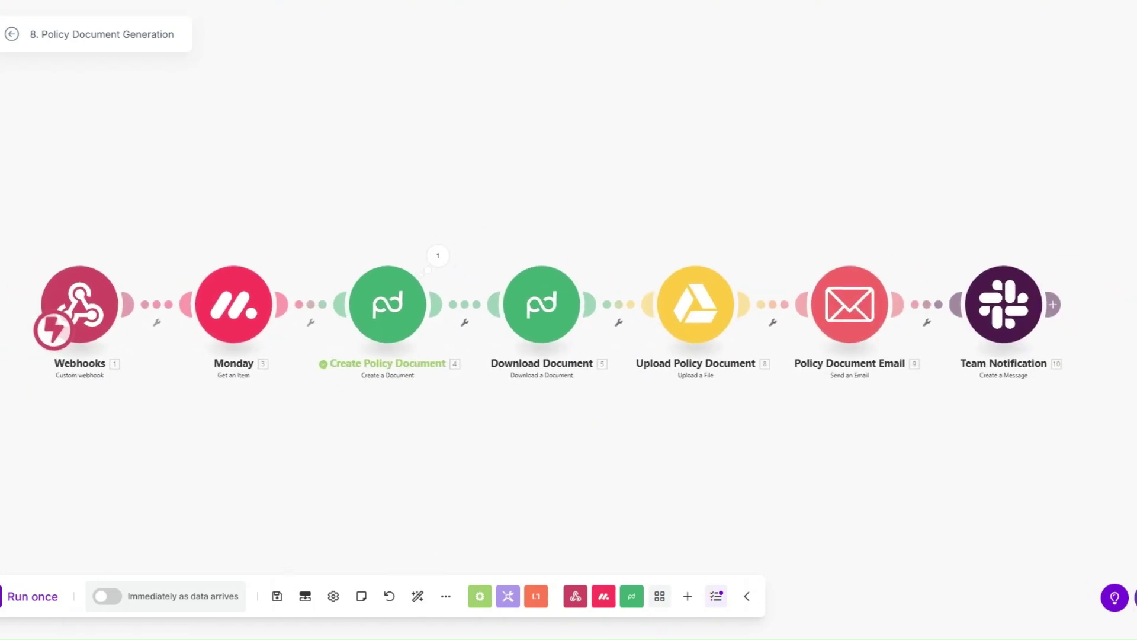
click(47, 604)
scroll(237, 503, up, 1)
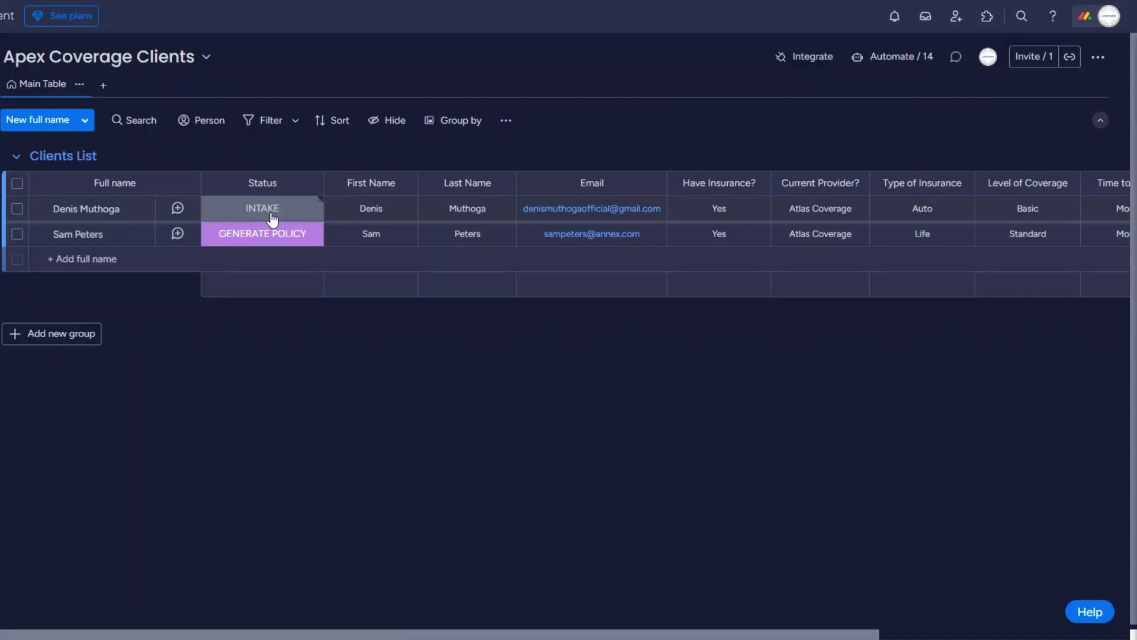
Change the first client's status from INTAKE to GENERATE POLICY.
click(273, 220)
click(244, 339)
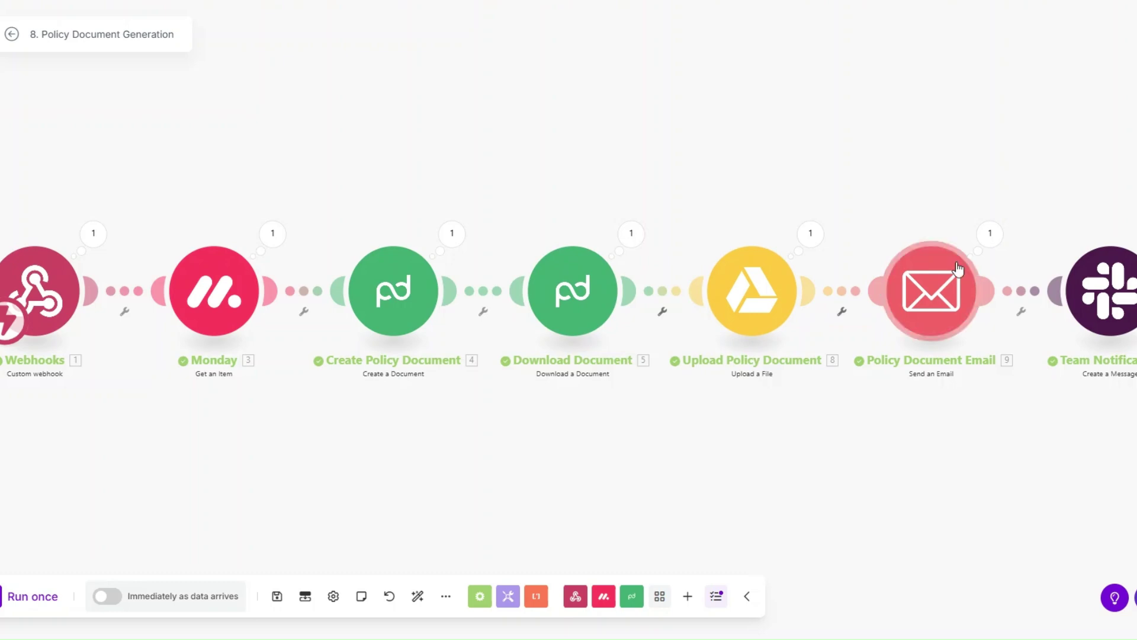
Inspect the sent email's subject, body and PDF file name in the Email output.
click(990, 234)
drag(738, 259, 892, 261)
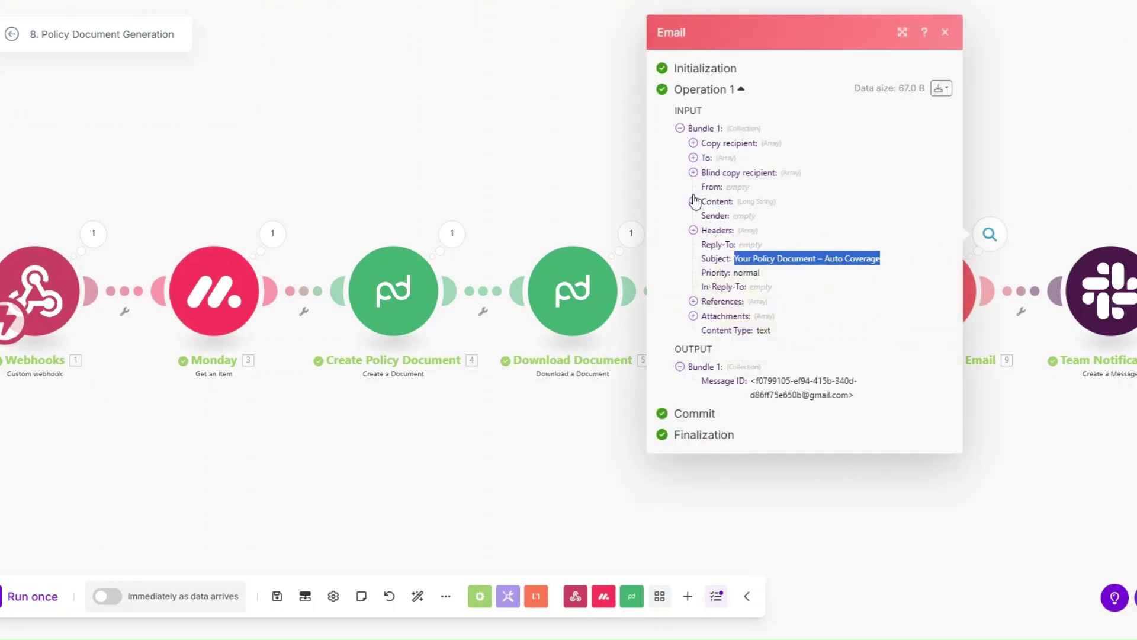
click(693, 201)
drag(706, 207, 827, 471)
click(778, 353)
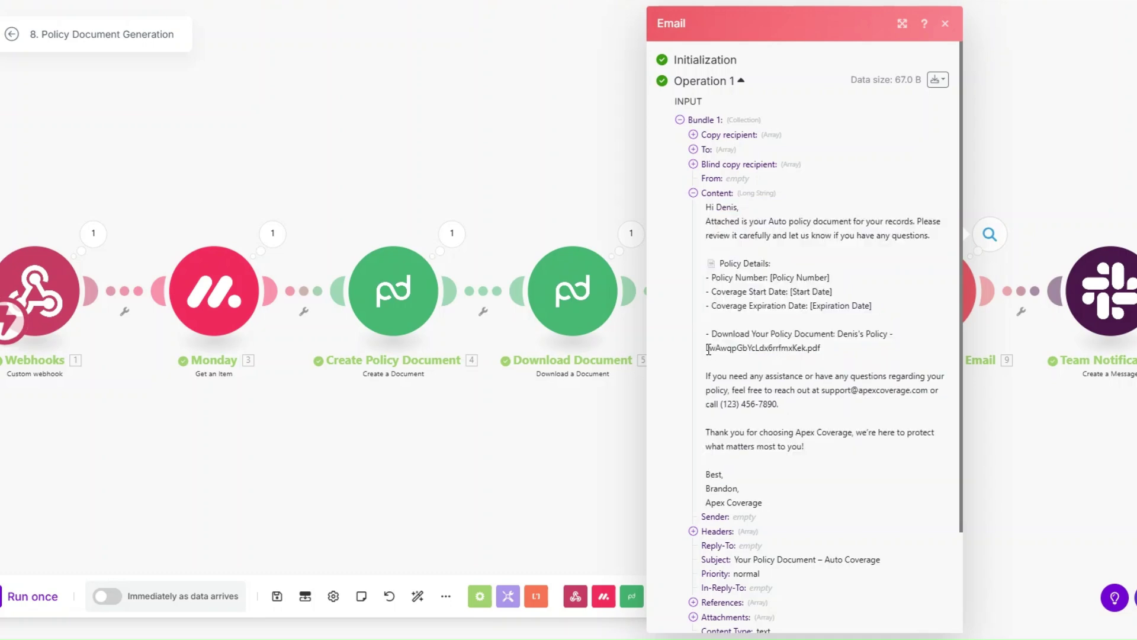
drag(707, 349, 835, 354)
click(1028, 449)
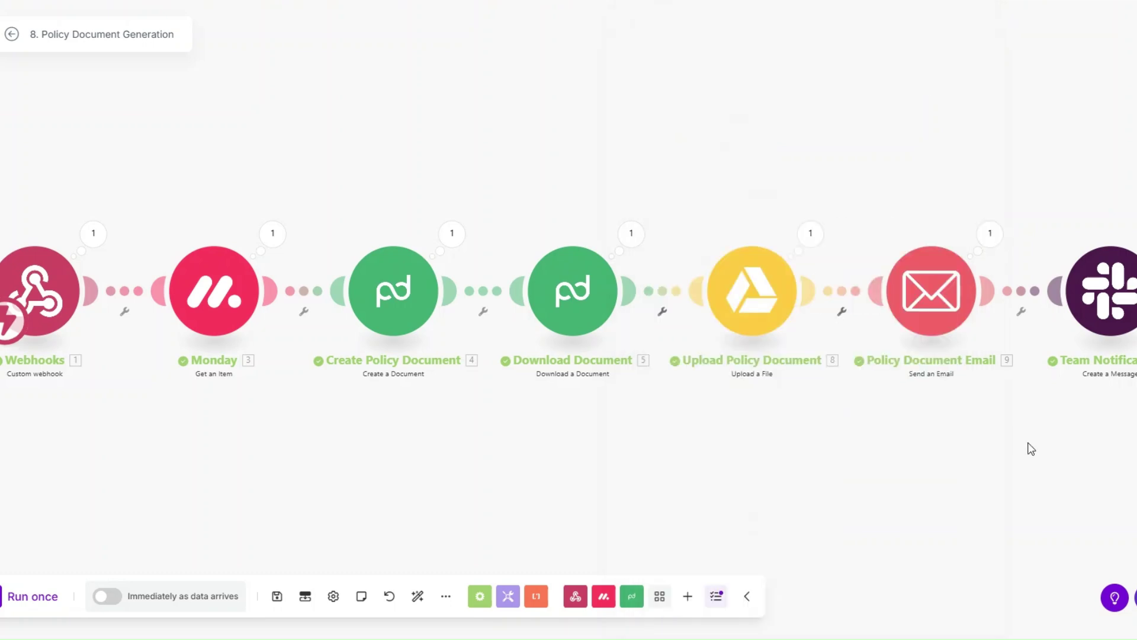
Inspect the Slack output's message text, then return to the Scenarios list.
click(1135, 253)
click(873, 344)
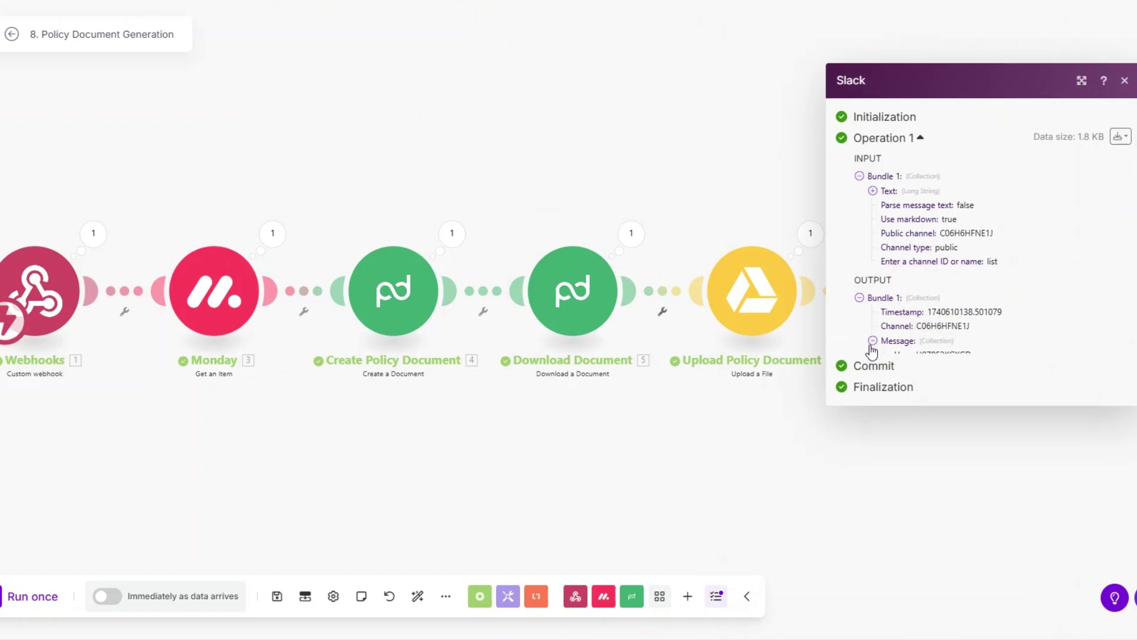
click(888, 371)
drag(899, 382, 992, 598)
click(569, 473)
drag(569, 478, 566, 489)
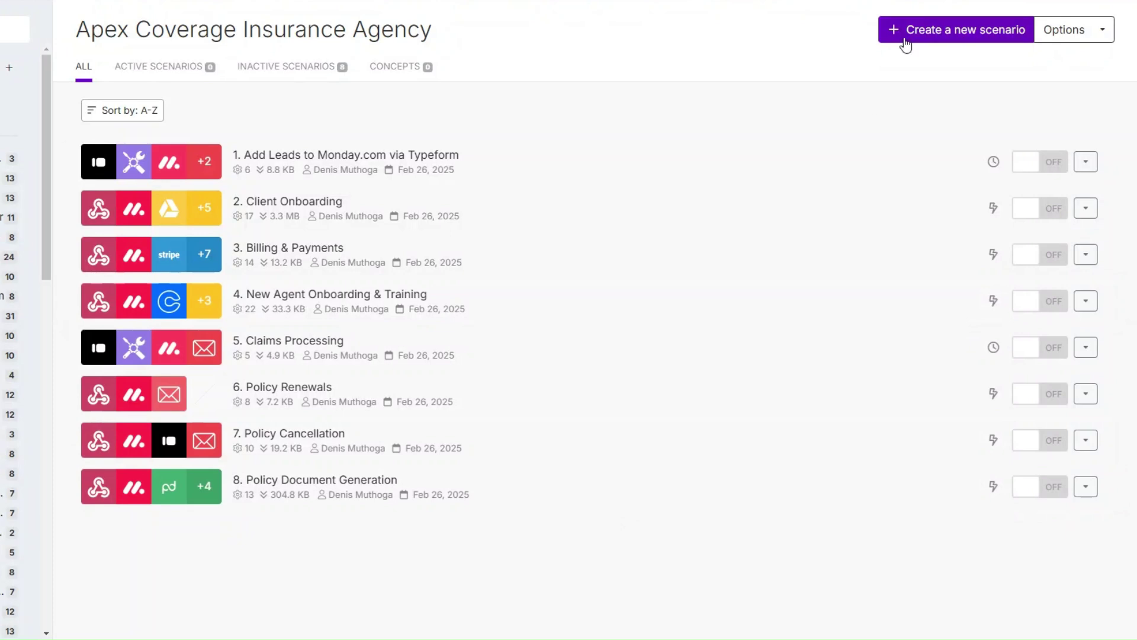
click(905, 39)
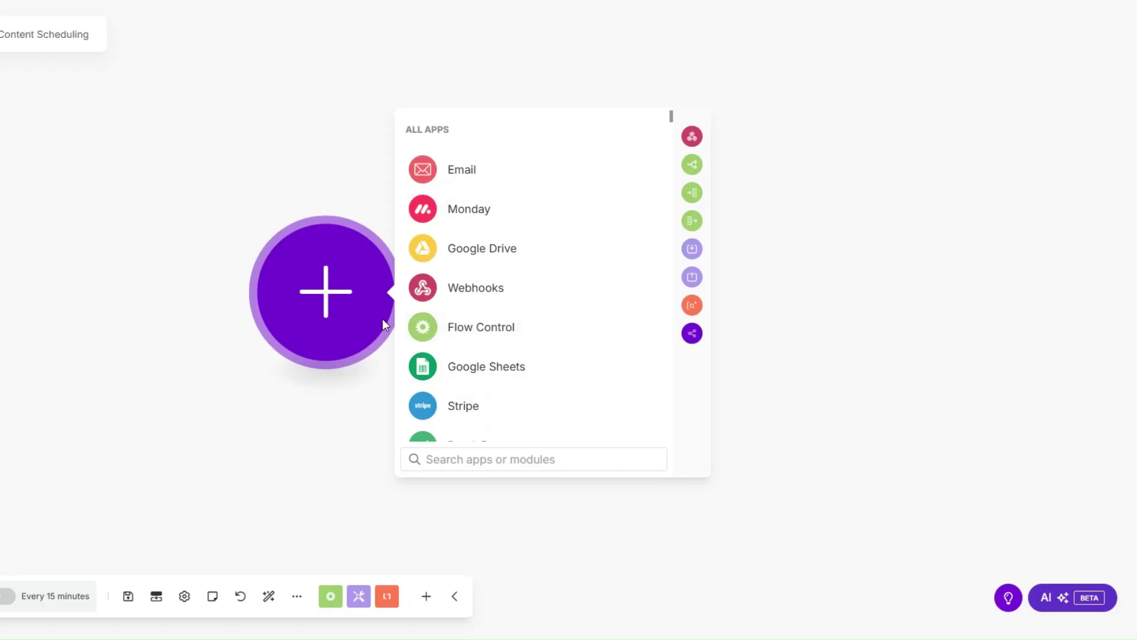
click(430, 251)
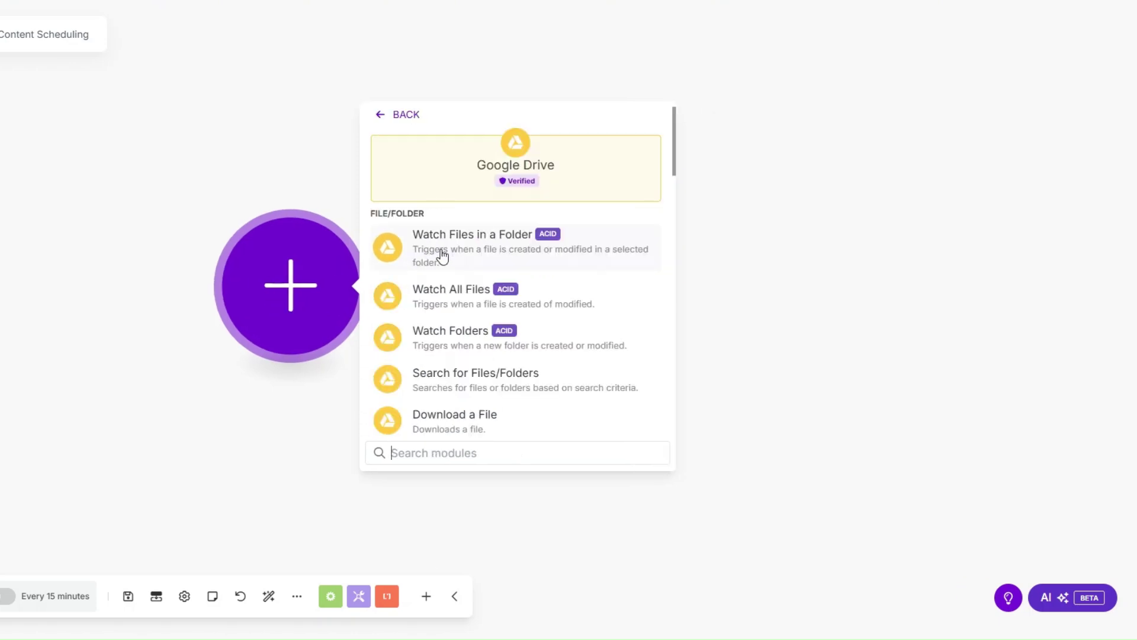
click(441, 255)
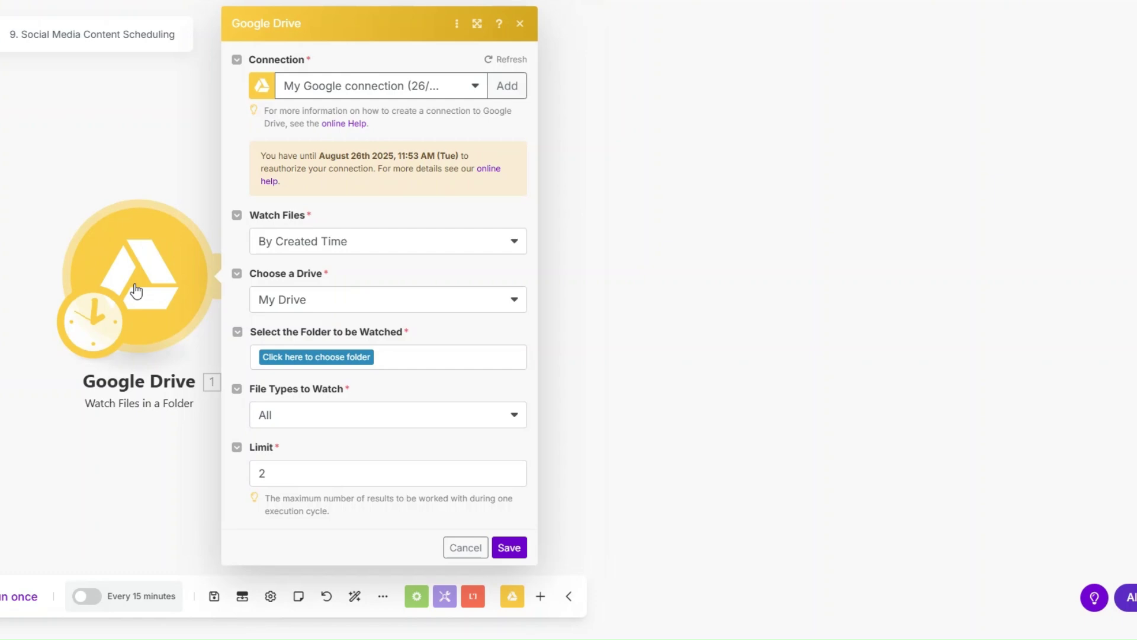
Watch the Luxe Automation folder for All file types with a limit of 1, and save.
click(298, 357)
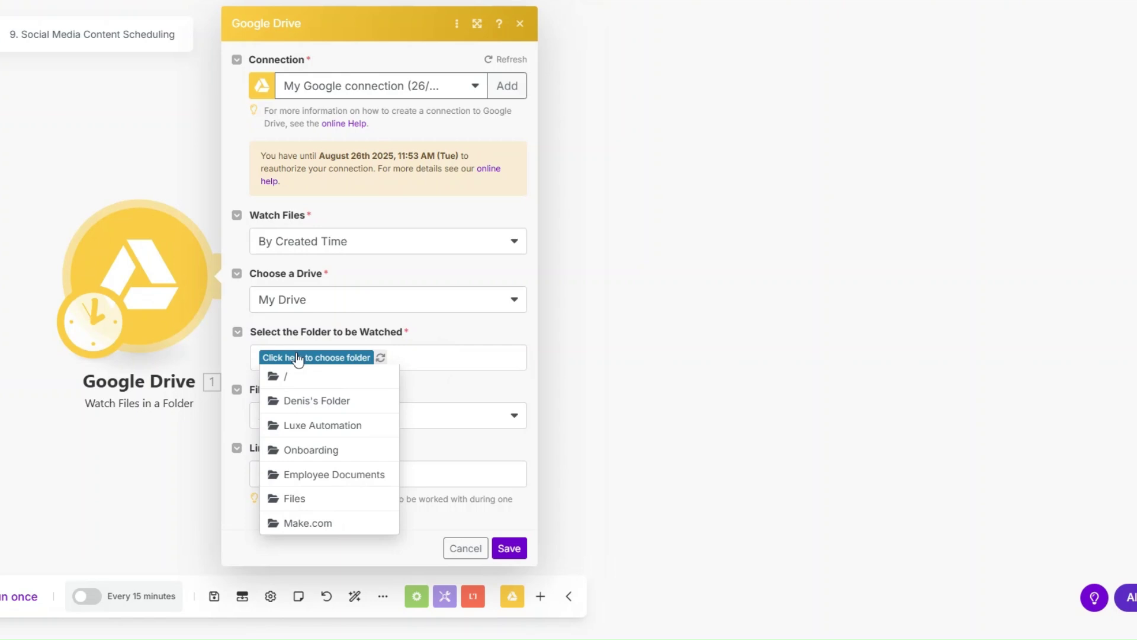
click(296, 428)
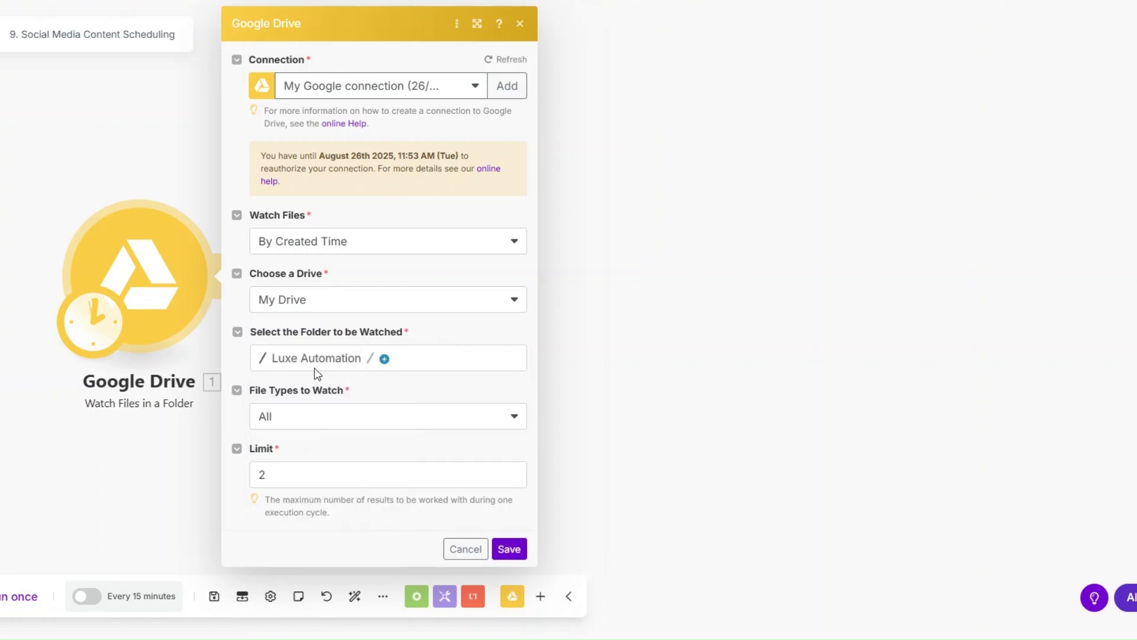
click(286, 428)
click(286, 439)
click(282, 481)
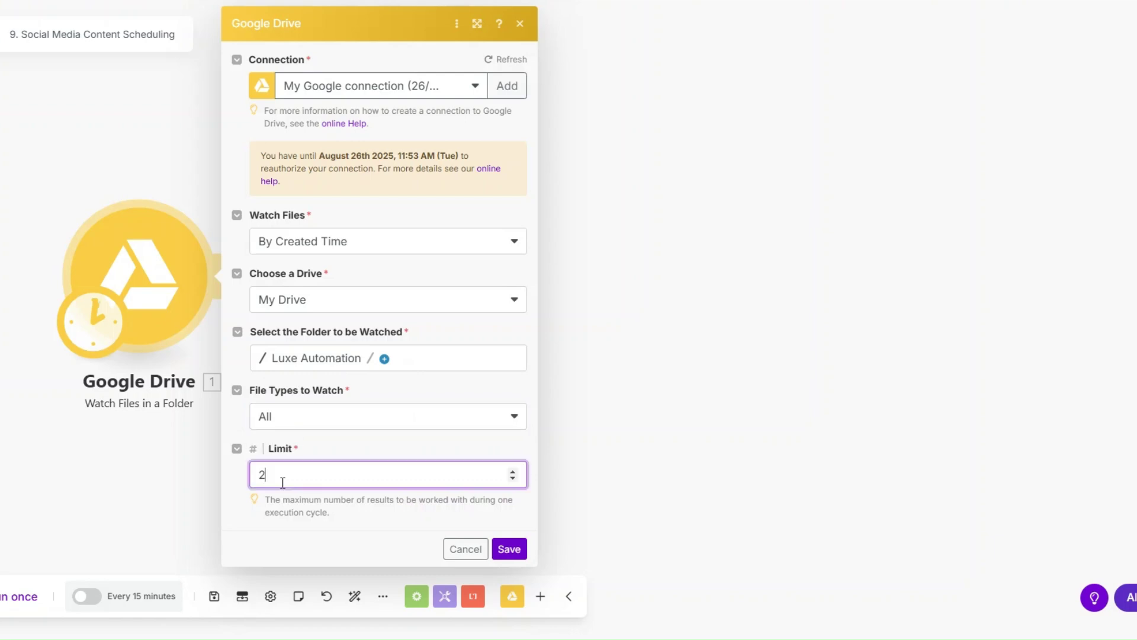
key(BackSpace)
text(1)
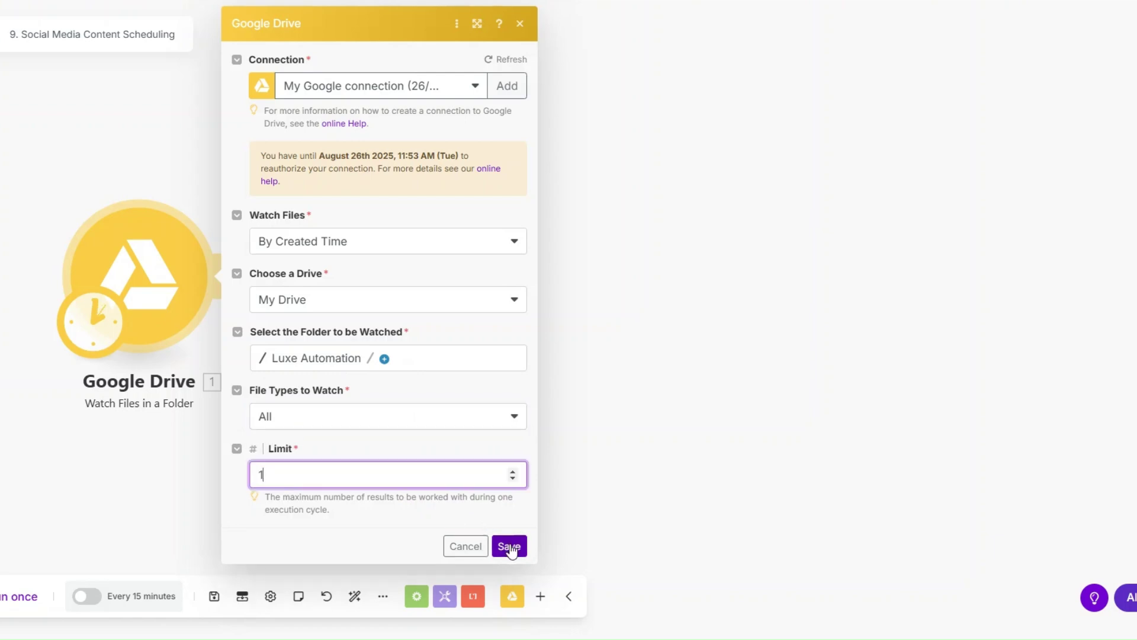
click(509, 547)
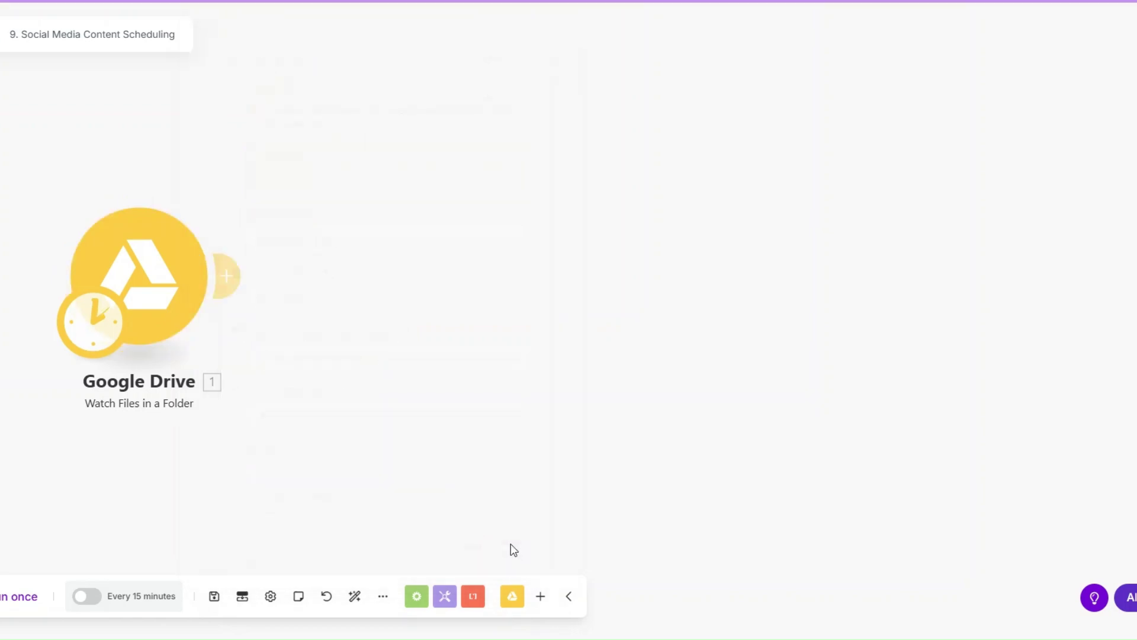
Run only the Drive trigger and confirm it returns Images.jpg.
right_click(179, 303)
click(216, 334)
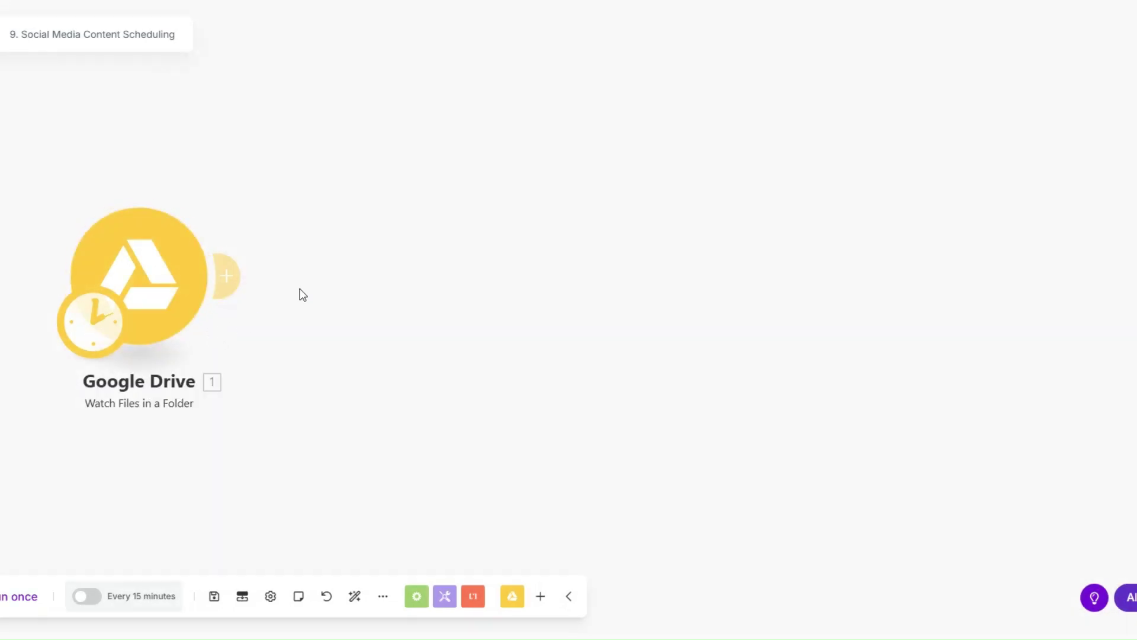
scroll(753, 456, down, 2)
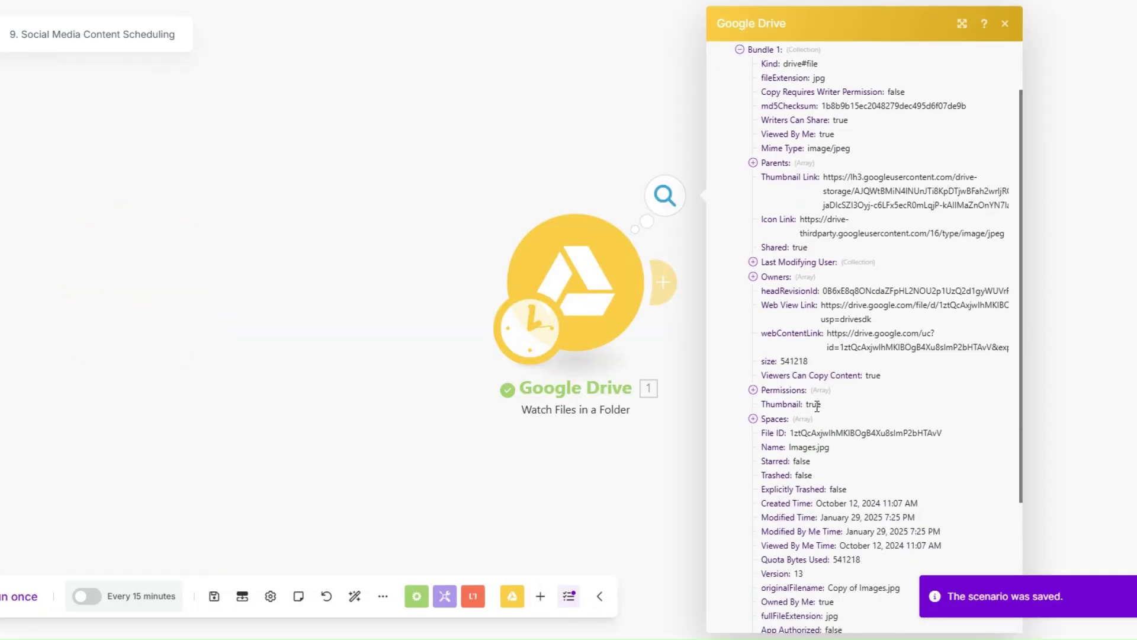
drag(785, 448, 846, 449)
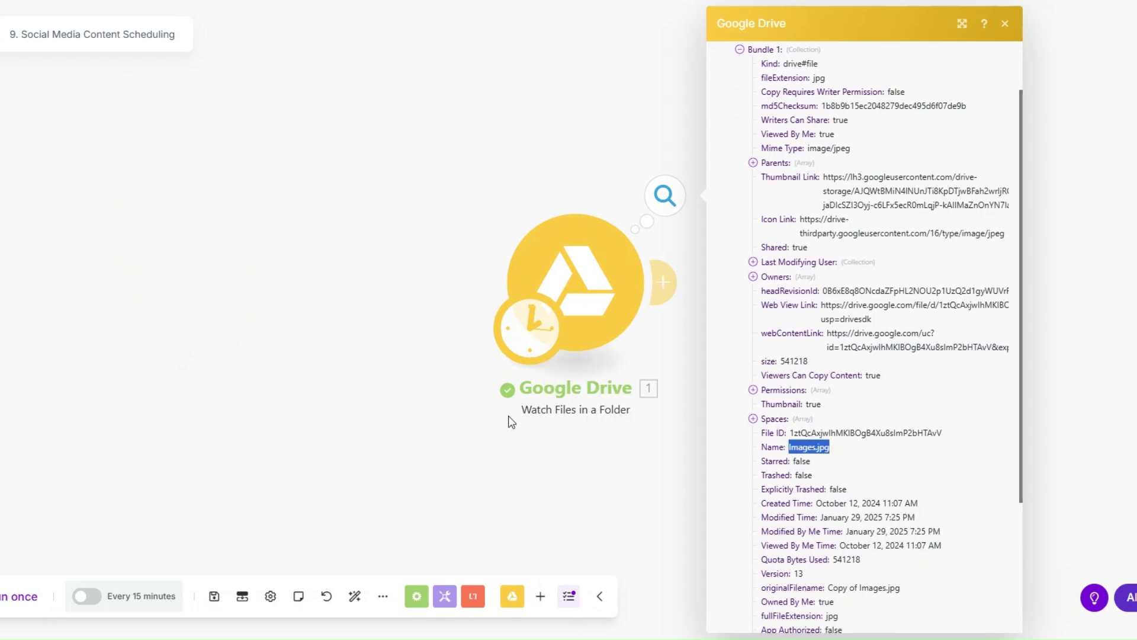
drag(508, 421, 26, 403)
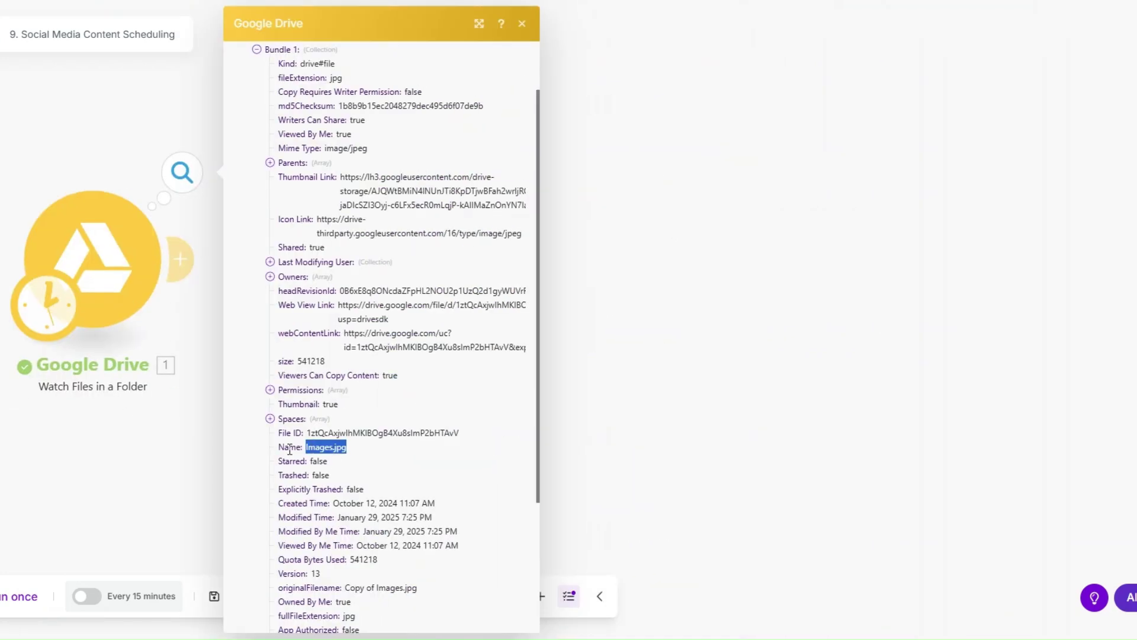
click(185, 322)
click(184, 266)
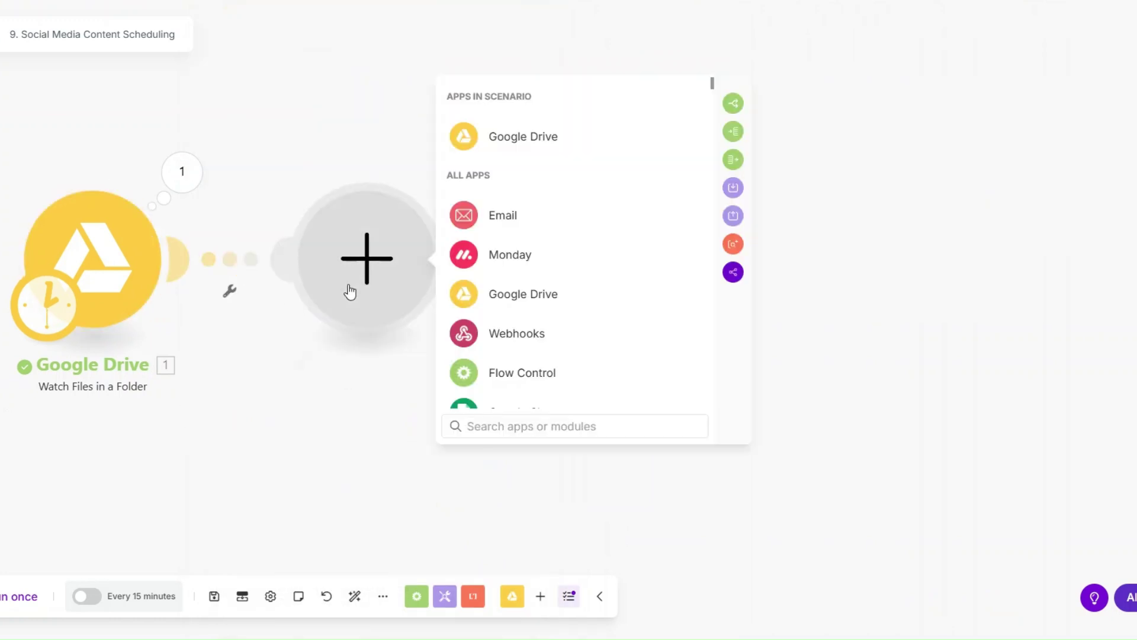
Add a Google Drive 'Get a Share Link' module.
click(492, 149)
scroll(537, 282, down, 5)
scroll(536, 275, down, 2)
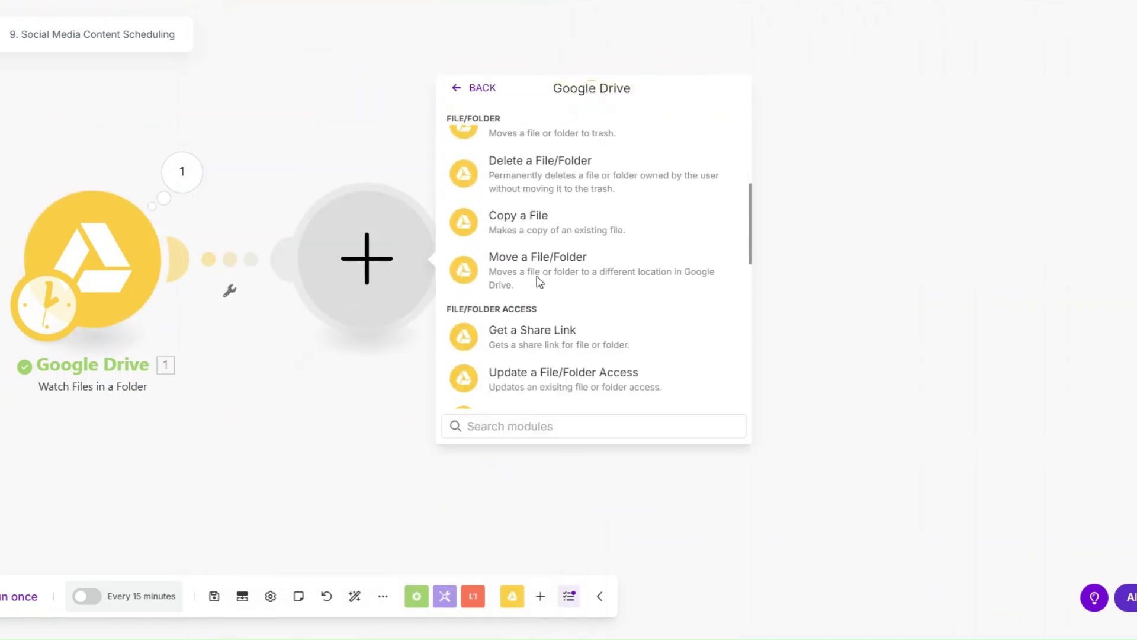
click(542, 333)
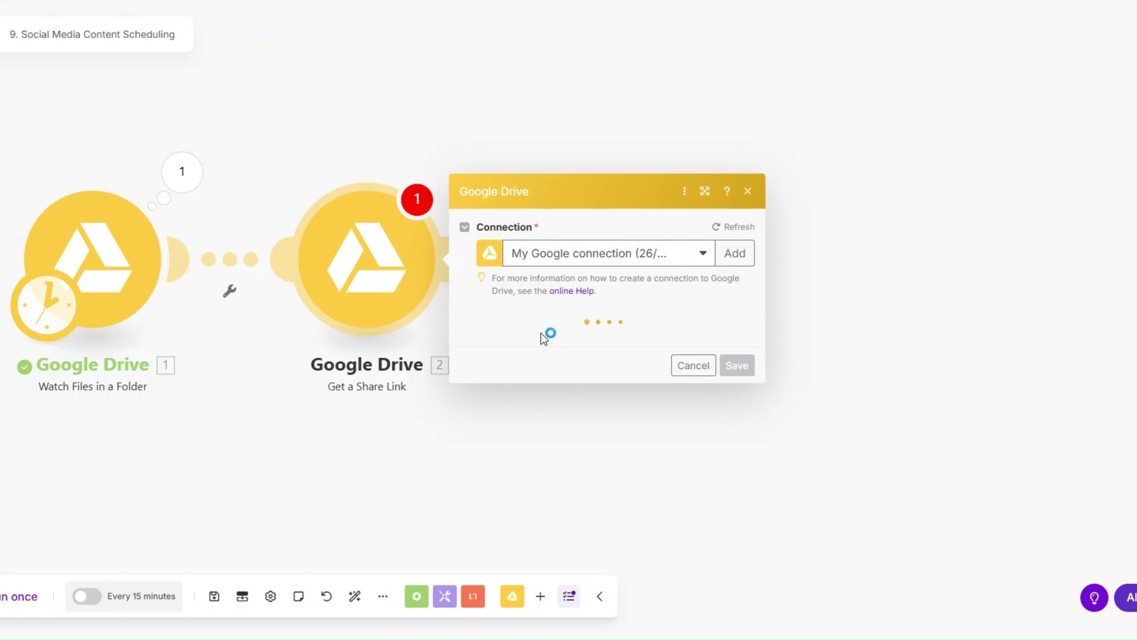
Map the File ID from module 1, set sharing Type to Anyone, and save.
click(531, 364)
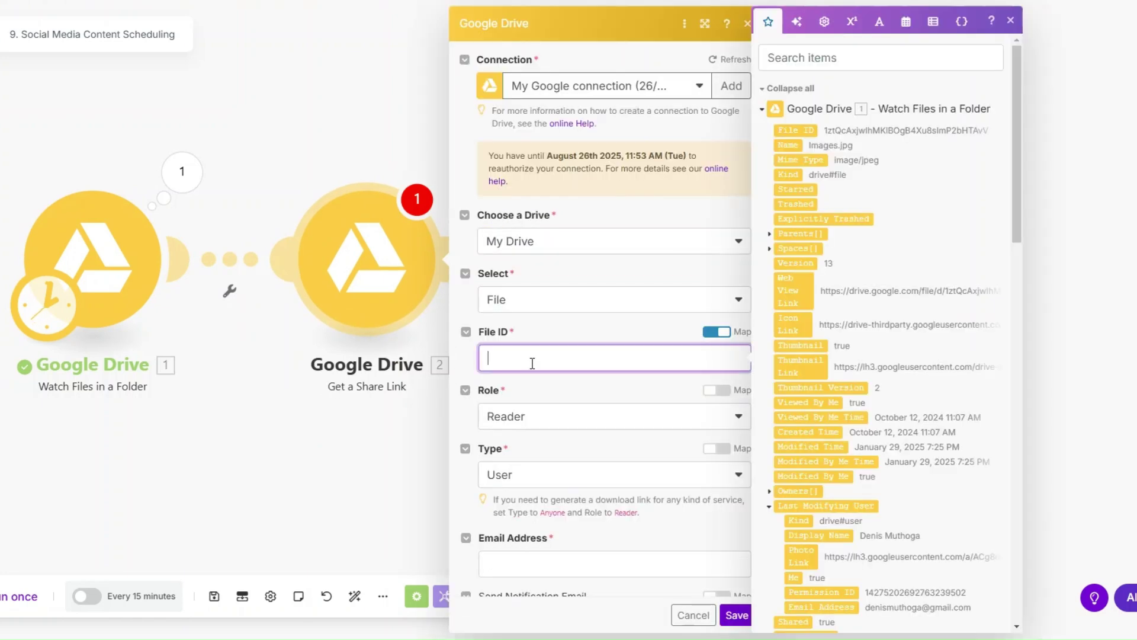
click(793, 132)
scroll(590, 250, down, 1)
scroll(588, 249, down, 2)
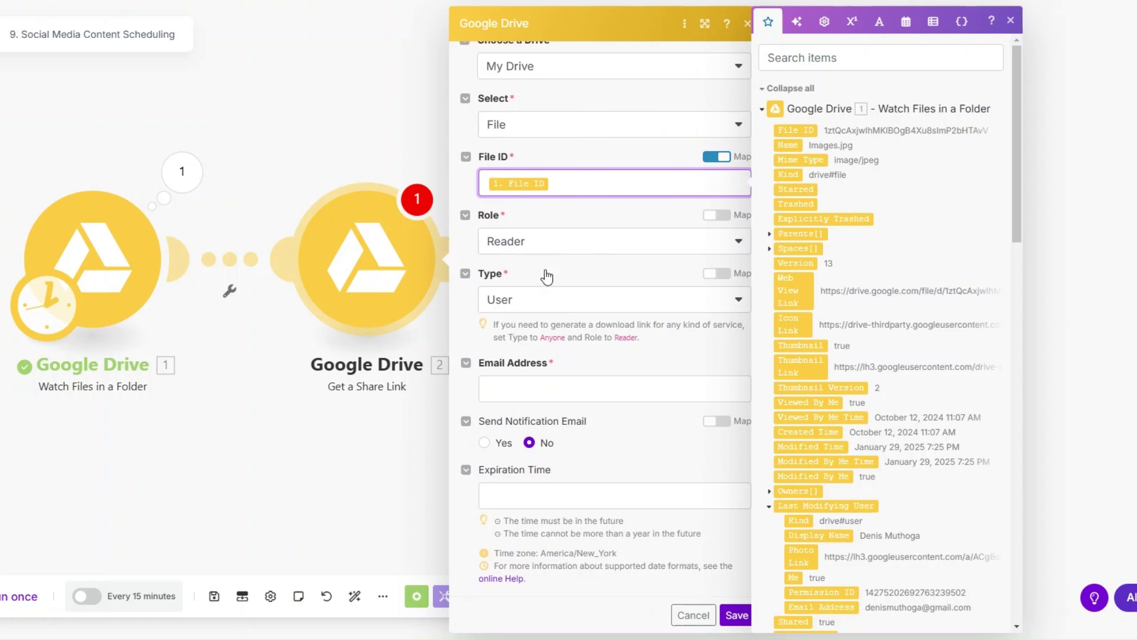
click(520, 305)
click(537, 396)
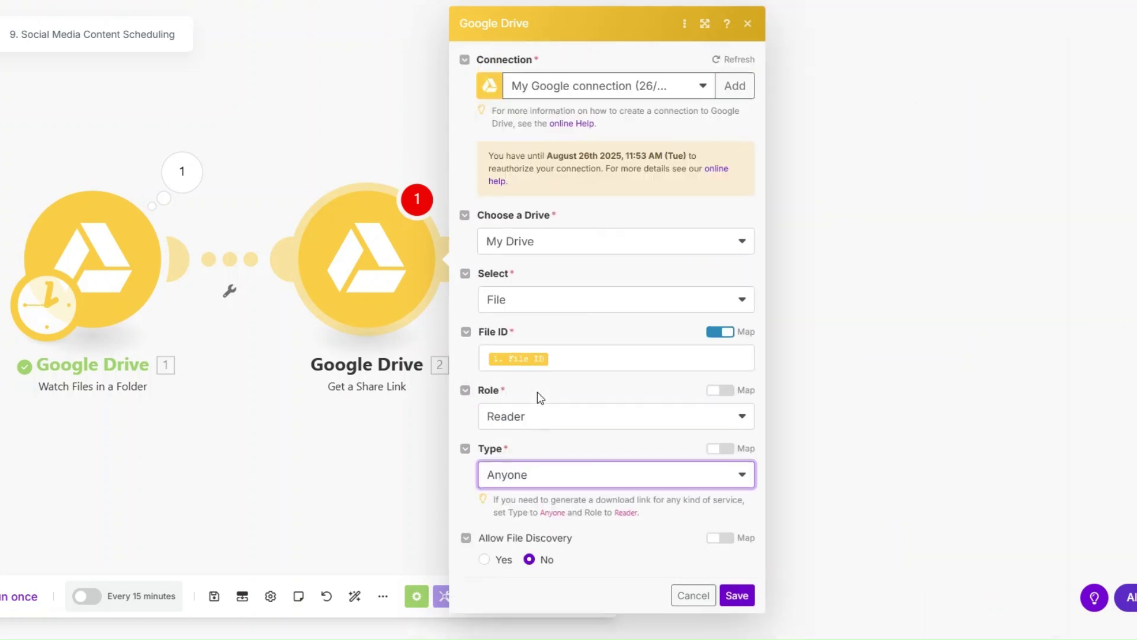
click(740, 595)
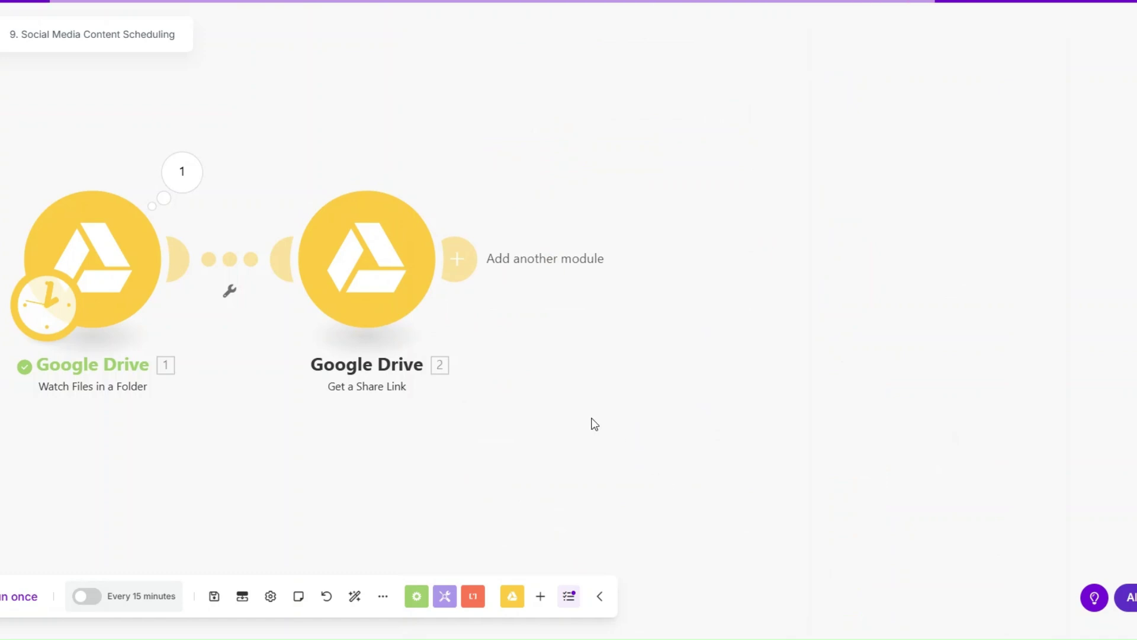
click(461, 267)
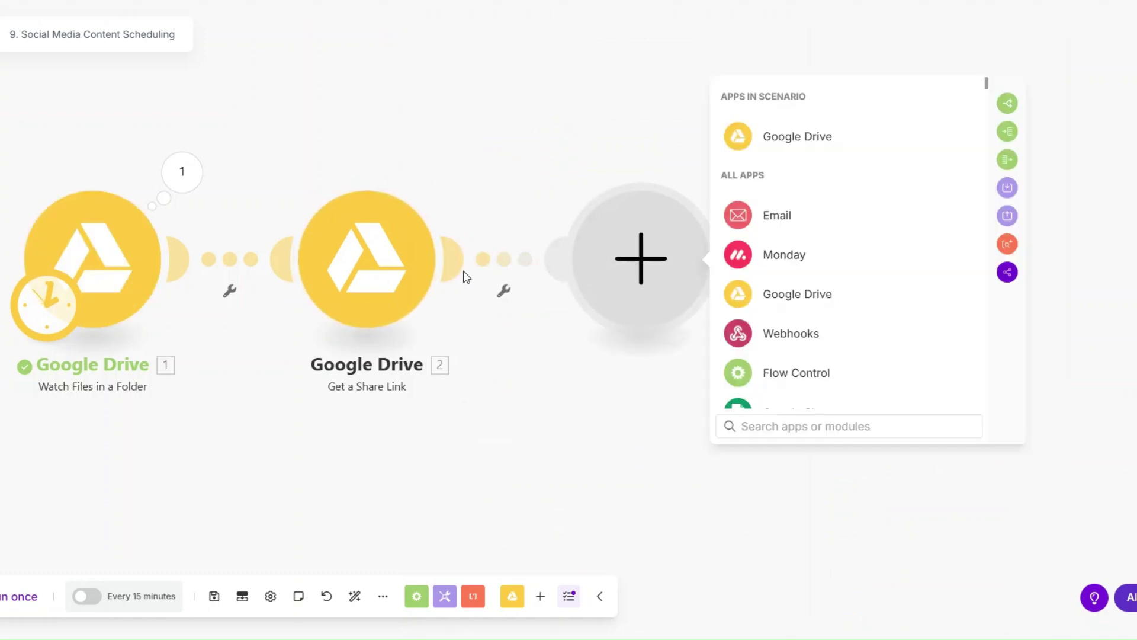
scroll(782, 315, down, 2)
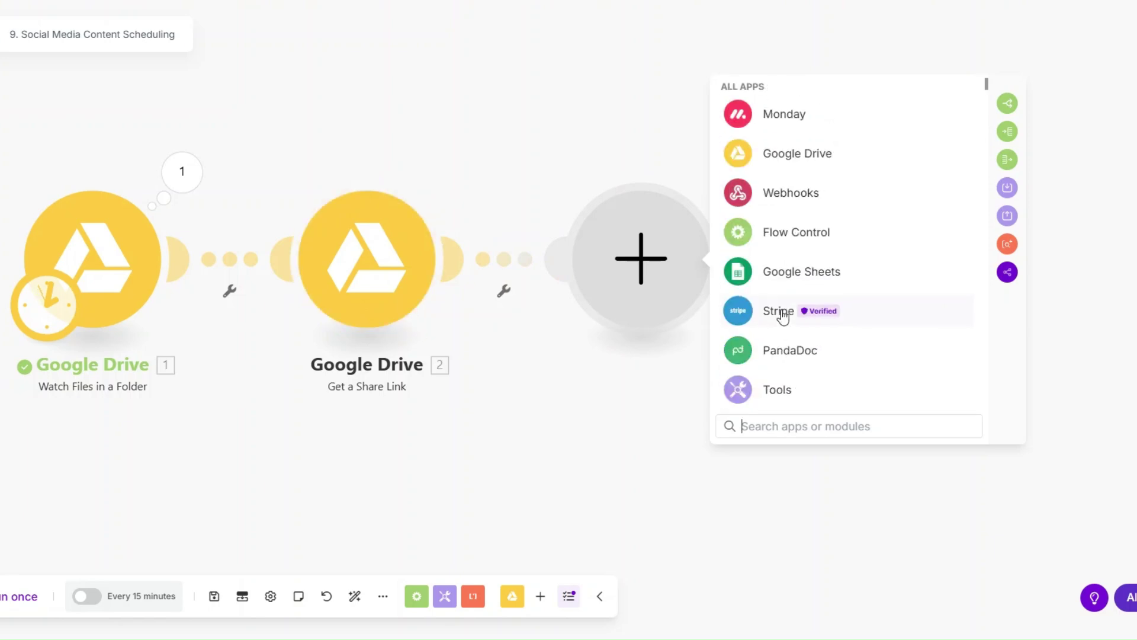
scroll(782, 315, down, 3)
Add an HTTP 'Get a file' module downloading the Share Link URL, and save.
click(780, 296)
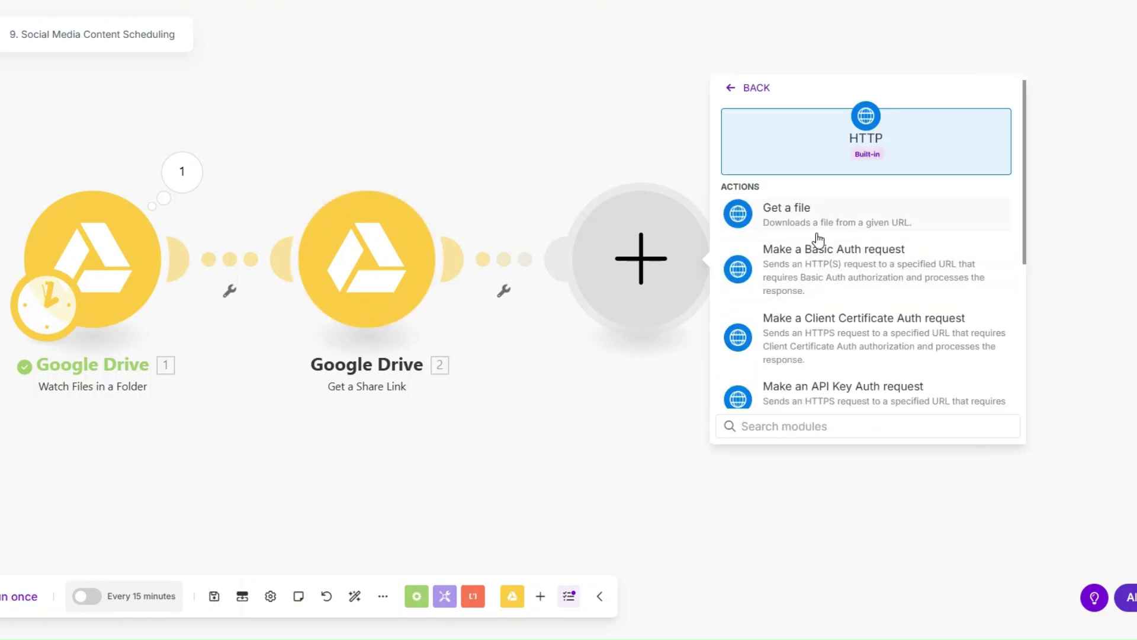
click(809, 216)
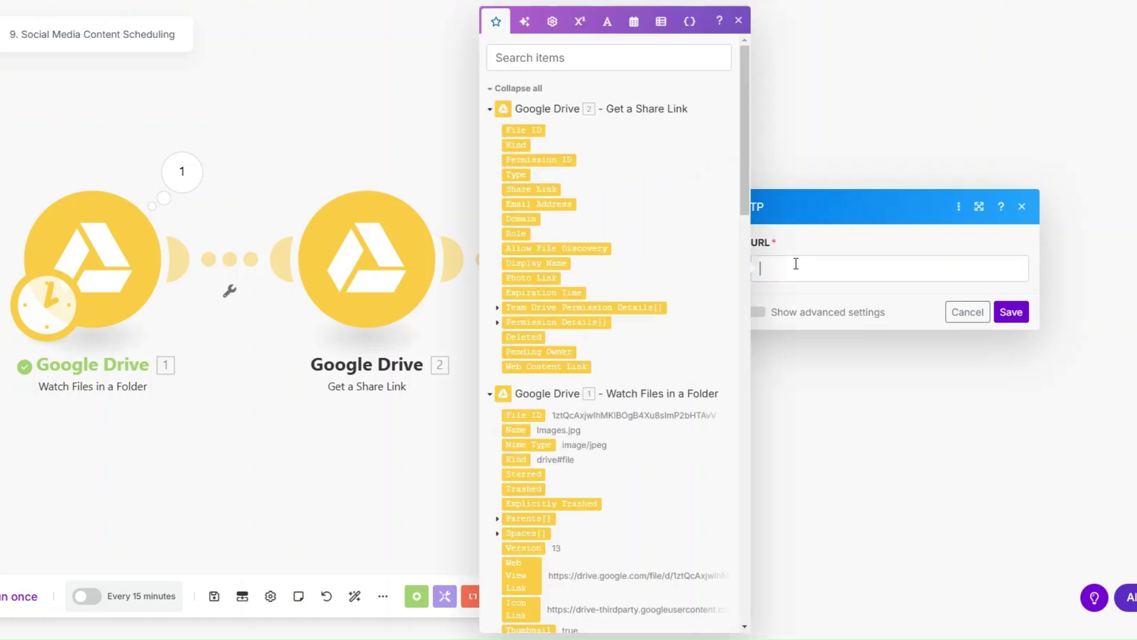
click(534, 189)
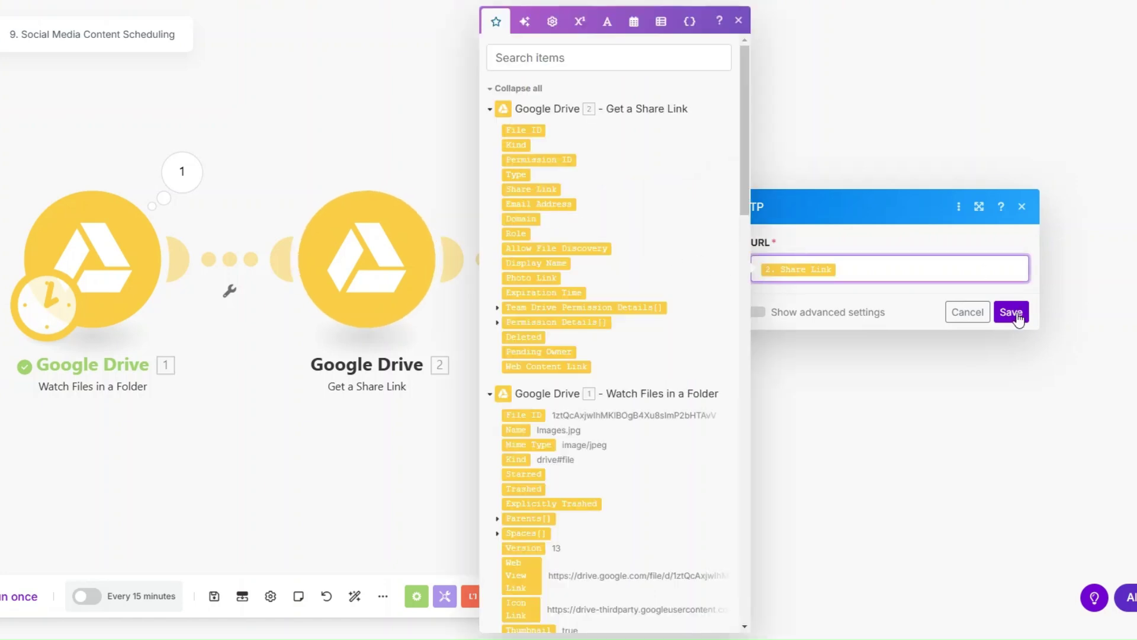
click(1012, 312)
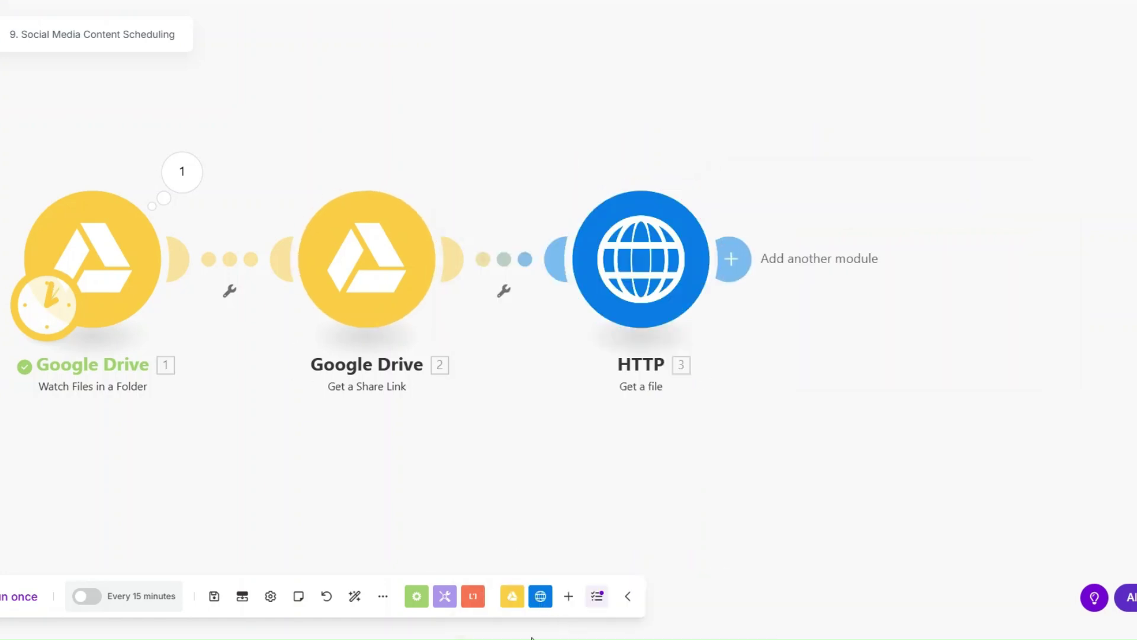
Run the scenario once and check the Drive and HTTP outputs (status 200, file.html).
click(20, 597)
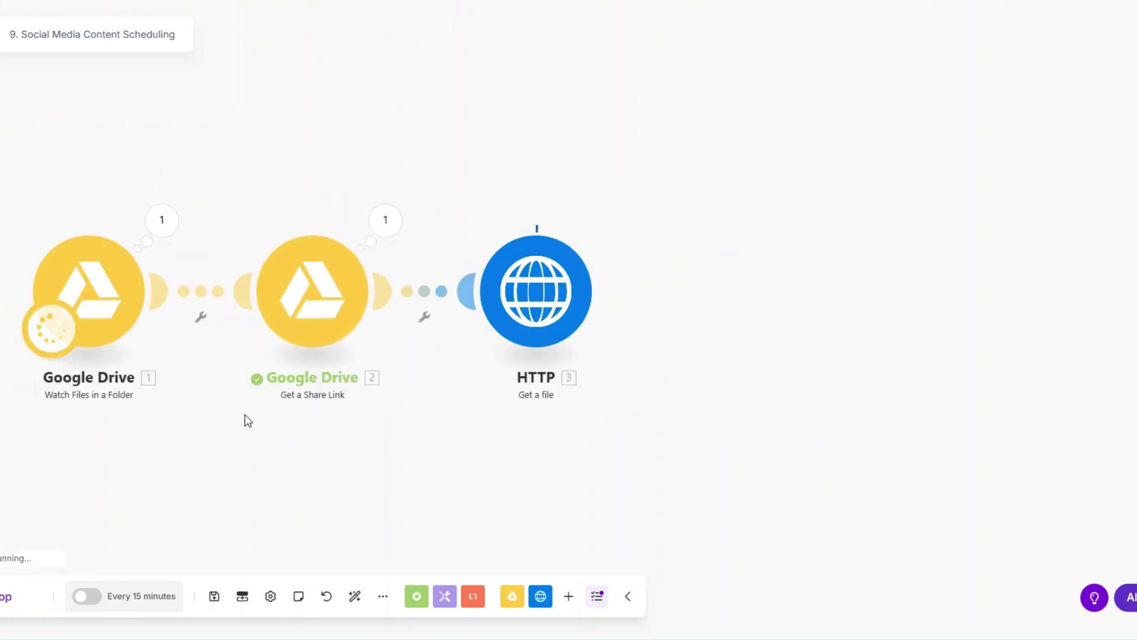
click(164, 216)
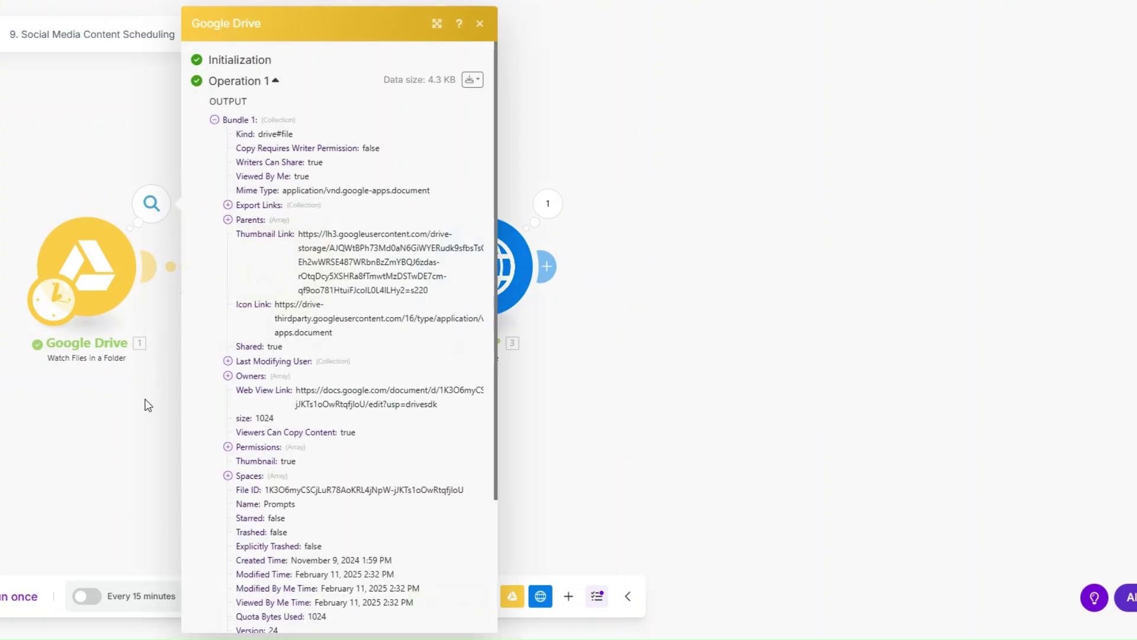
click(148, 405)
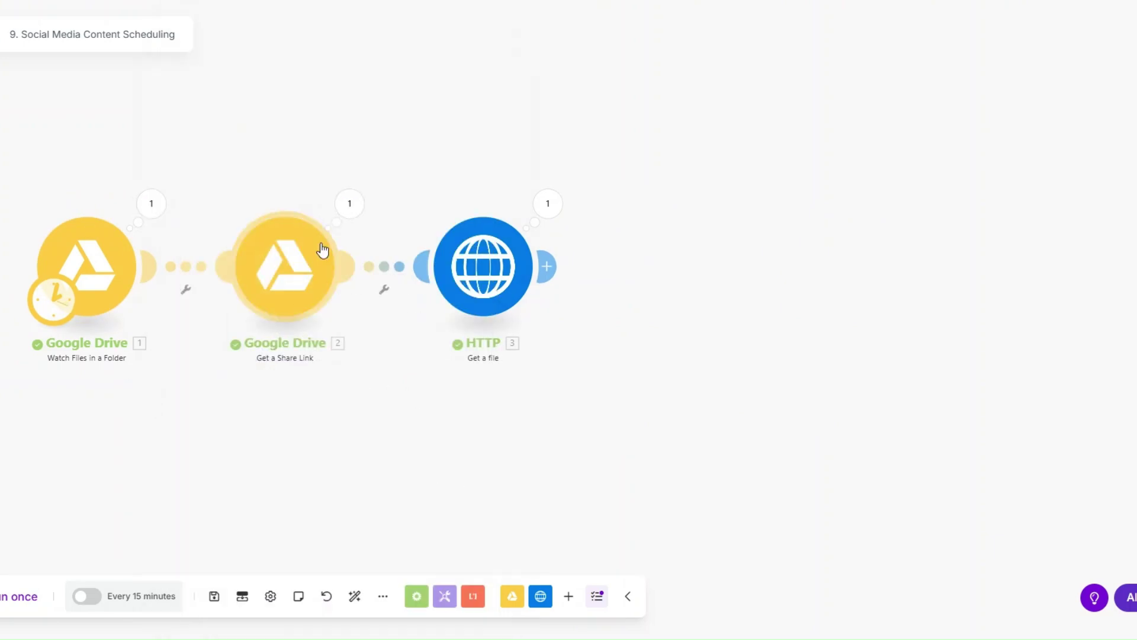
click(546, 208)
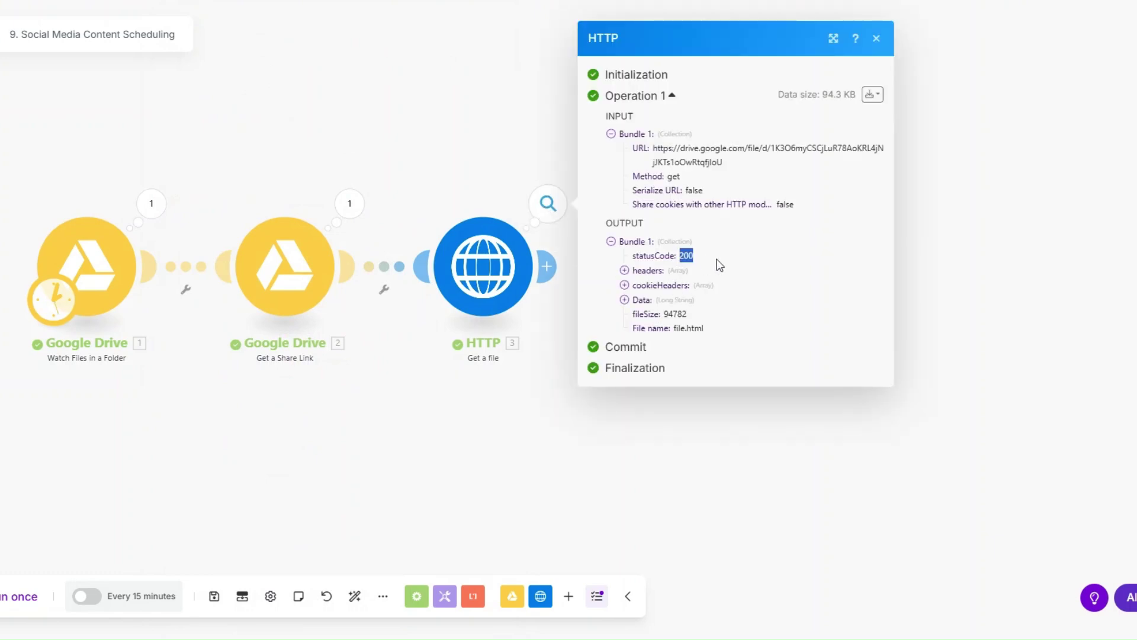
click(518, 398)
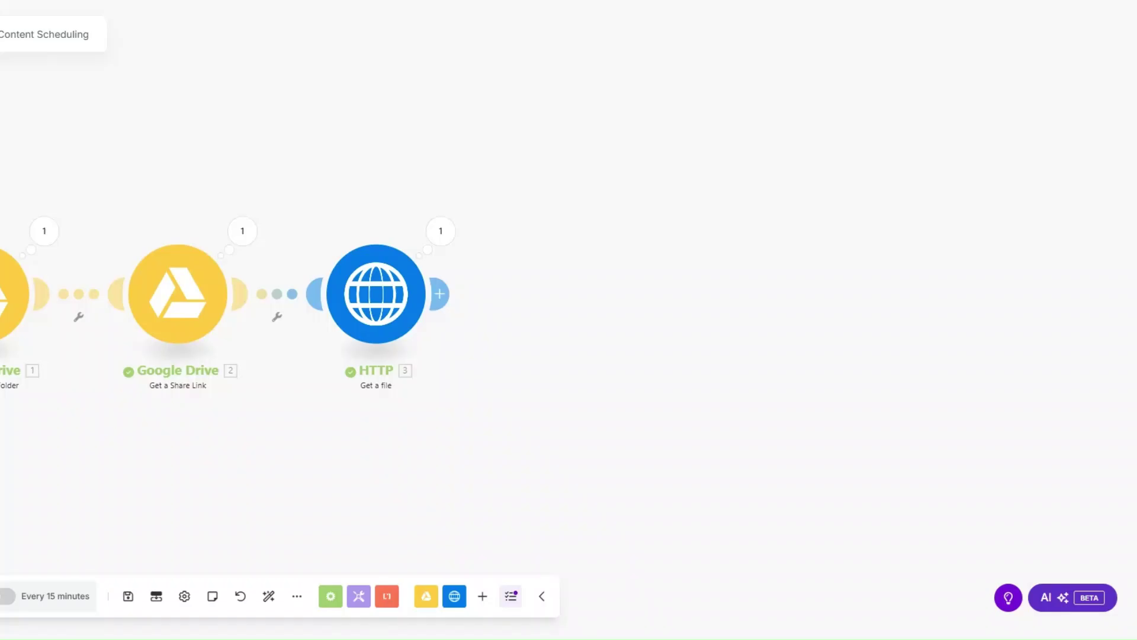
click(437, 296)
scroll(697, 344, down, 1)
Add a Router after the HTTP step with three routes.
click(694, 376)
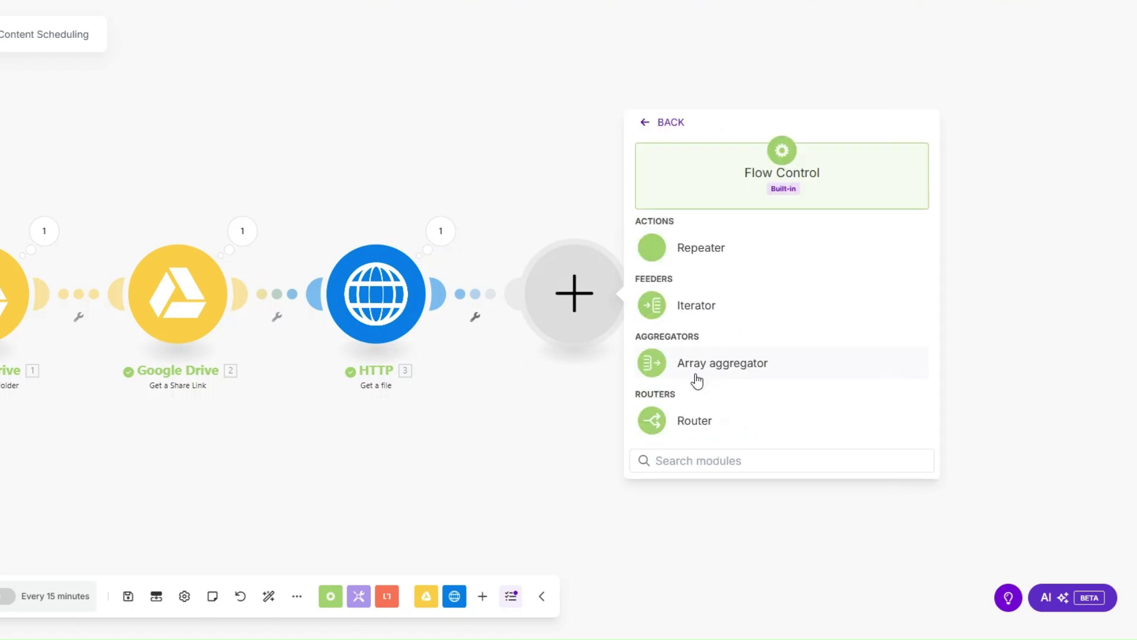
click(700, 427)
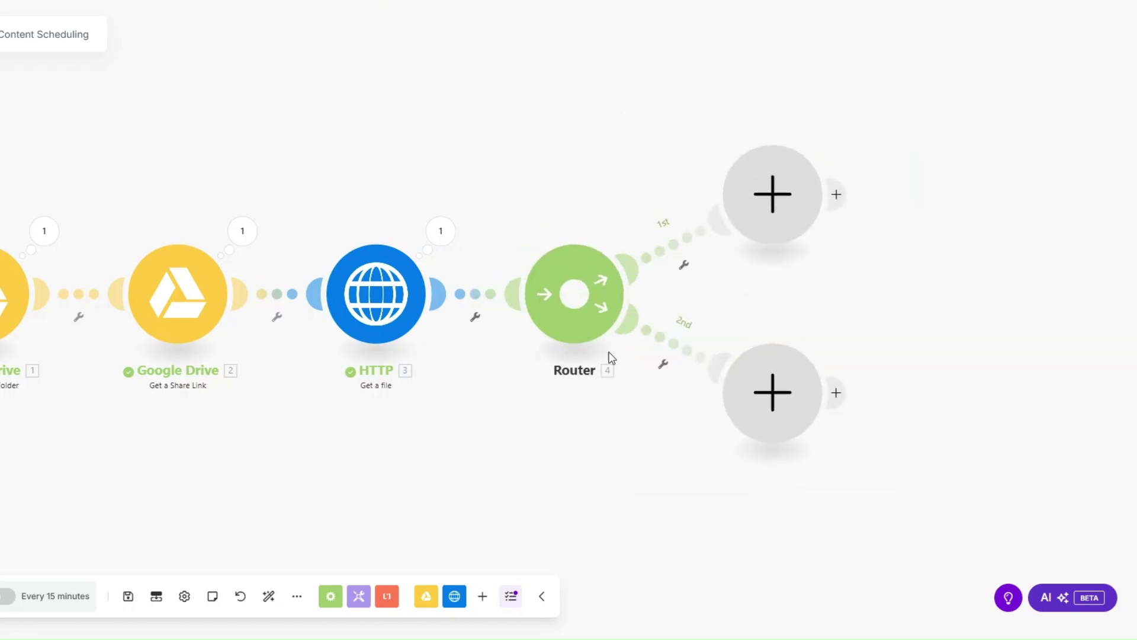
click(588, 320)
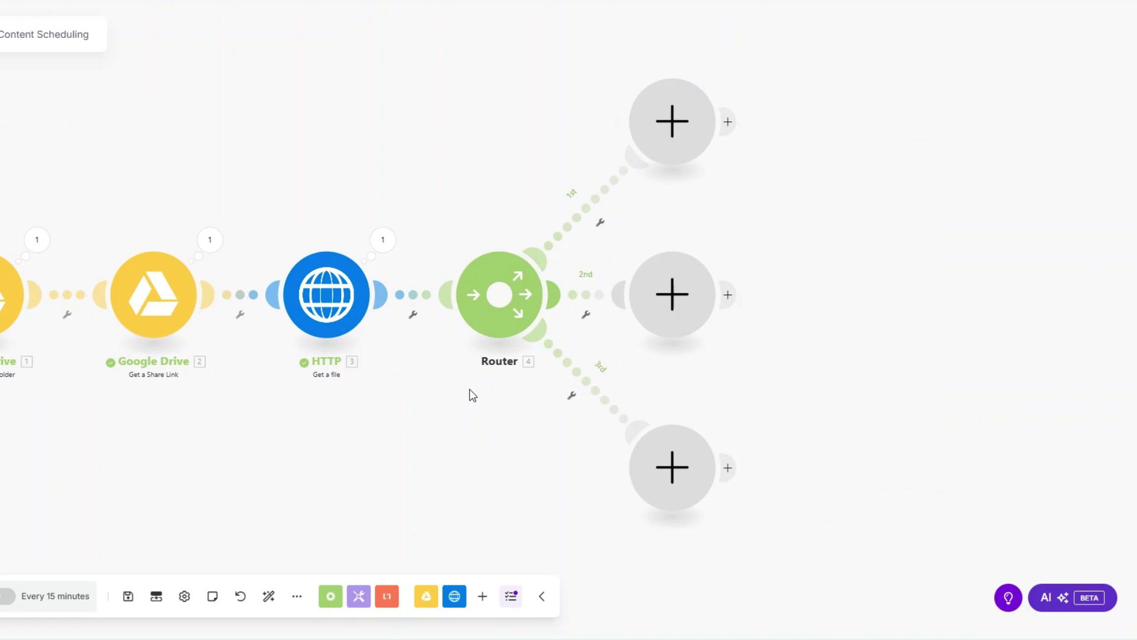
Put a Facebook Pages Create a Post with Photos on route one and a LinkedIn Create a User Image Post on route two.
click(675, 123)
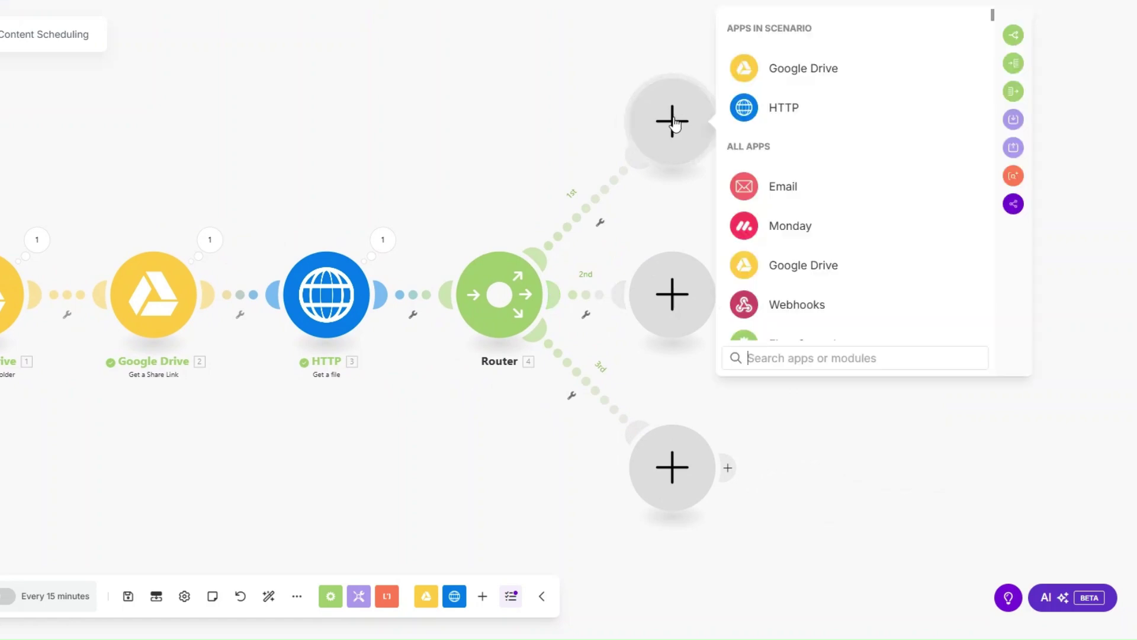
text(faceb)
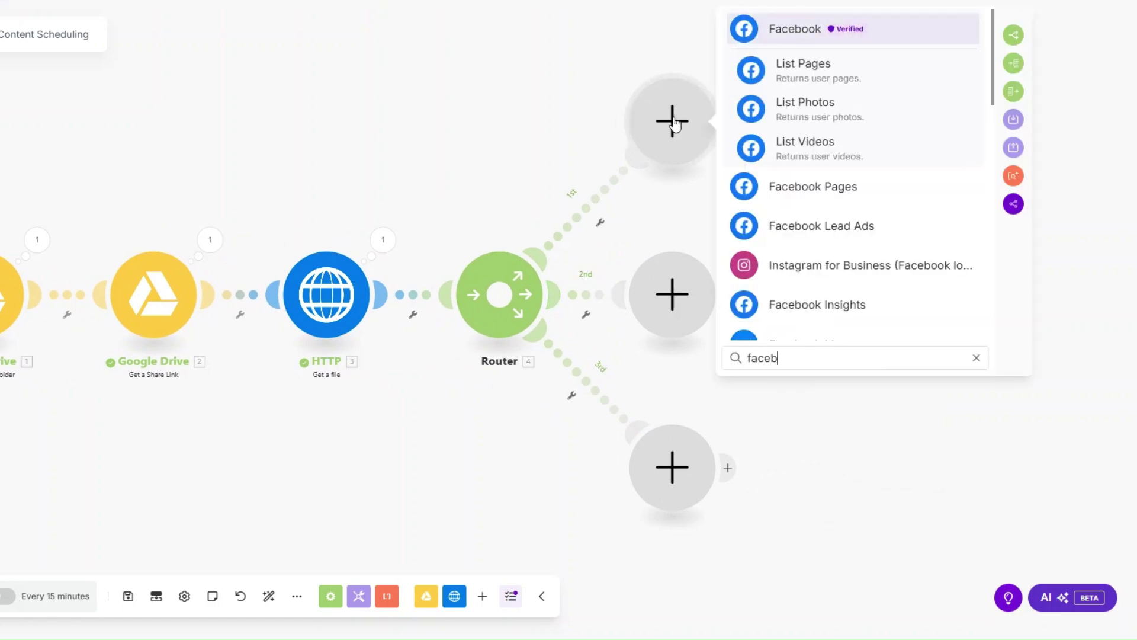
click(815, 186)
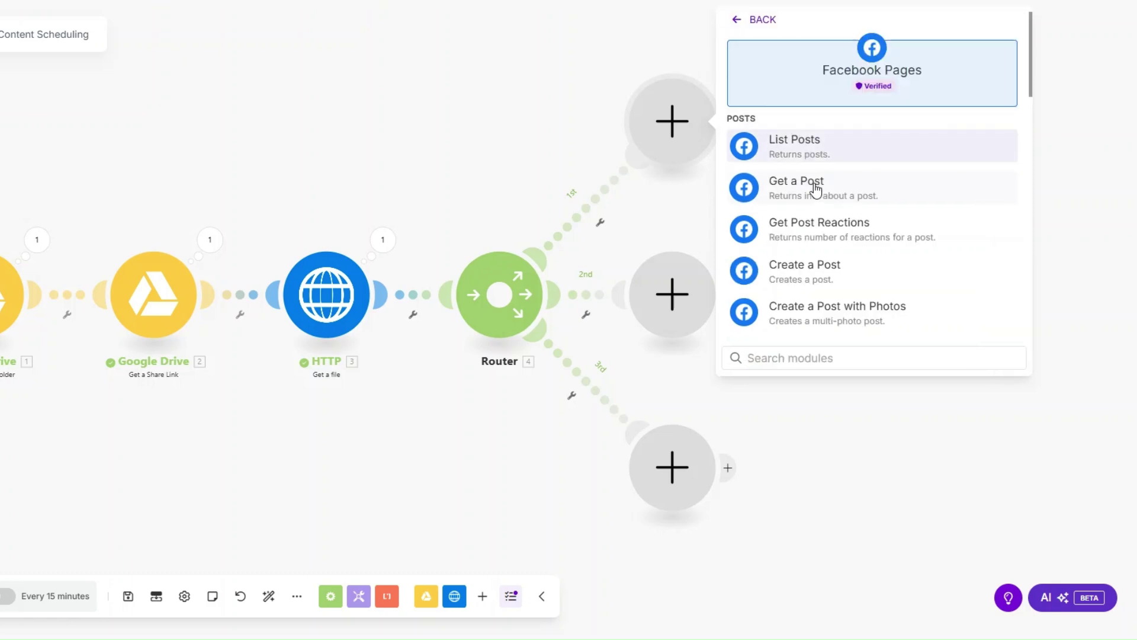
scroll(816, 187, down, 2)
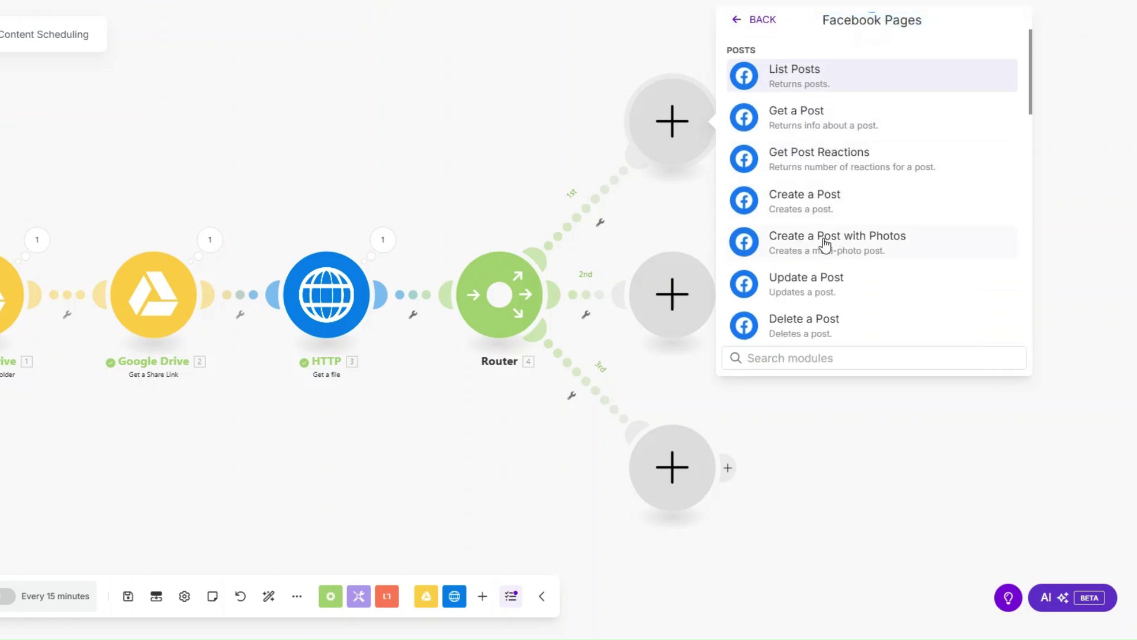
click(825, 243)
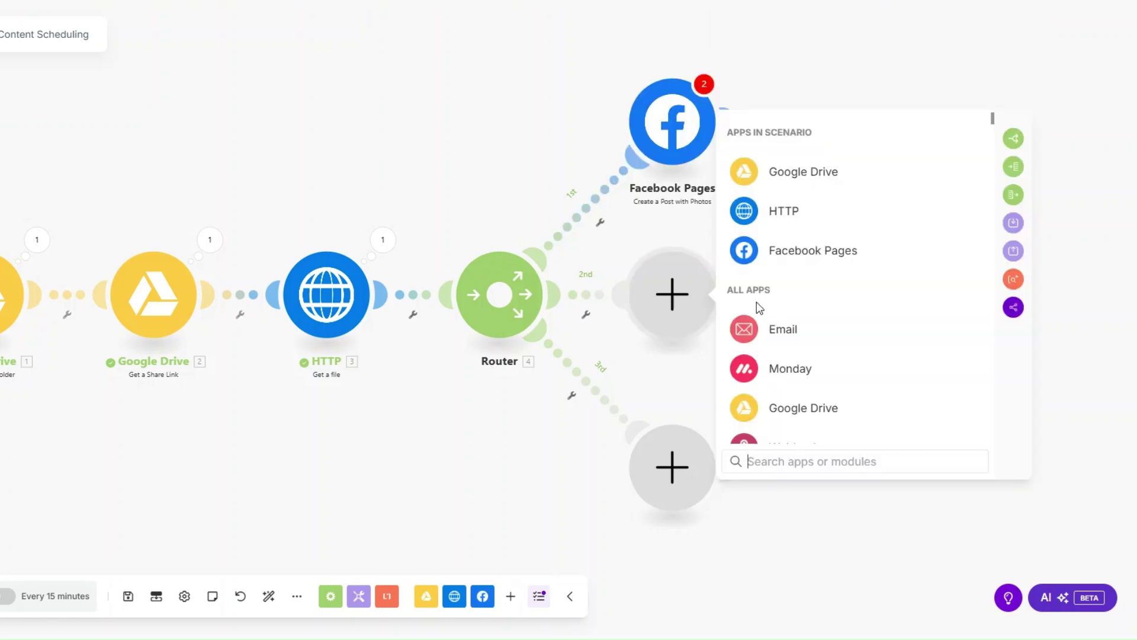
text(link)
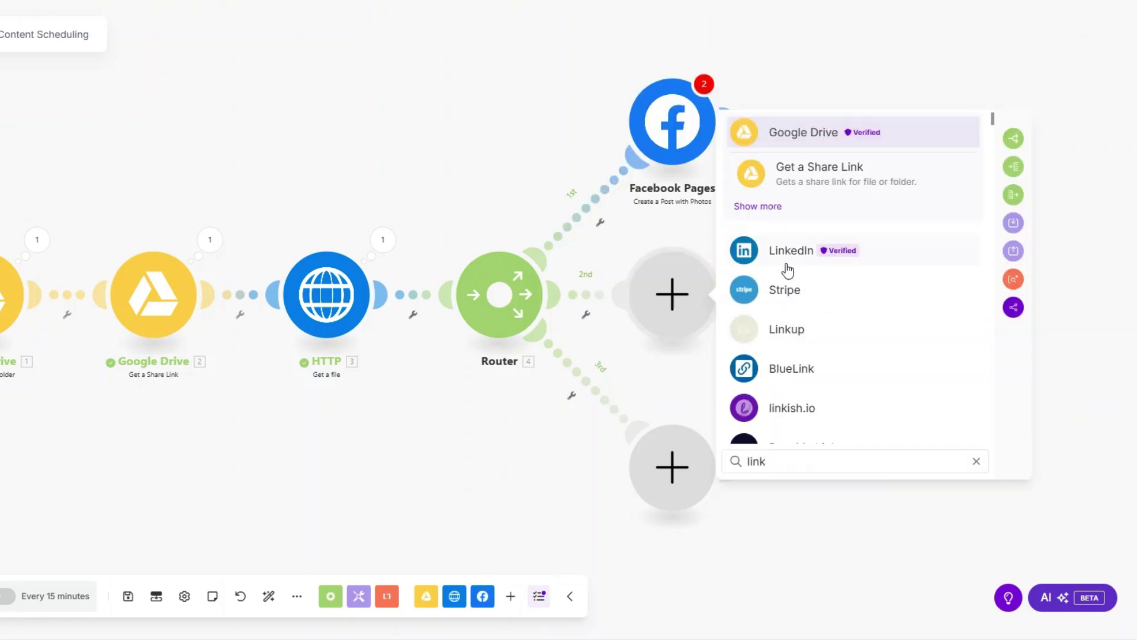
click(789, 261)
click(816, 290)
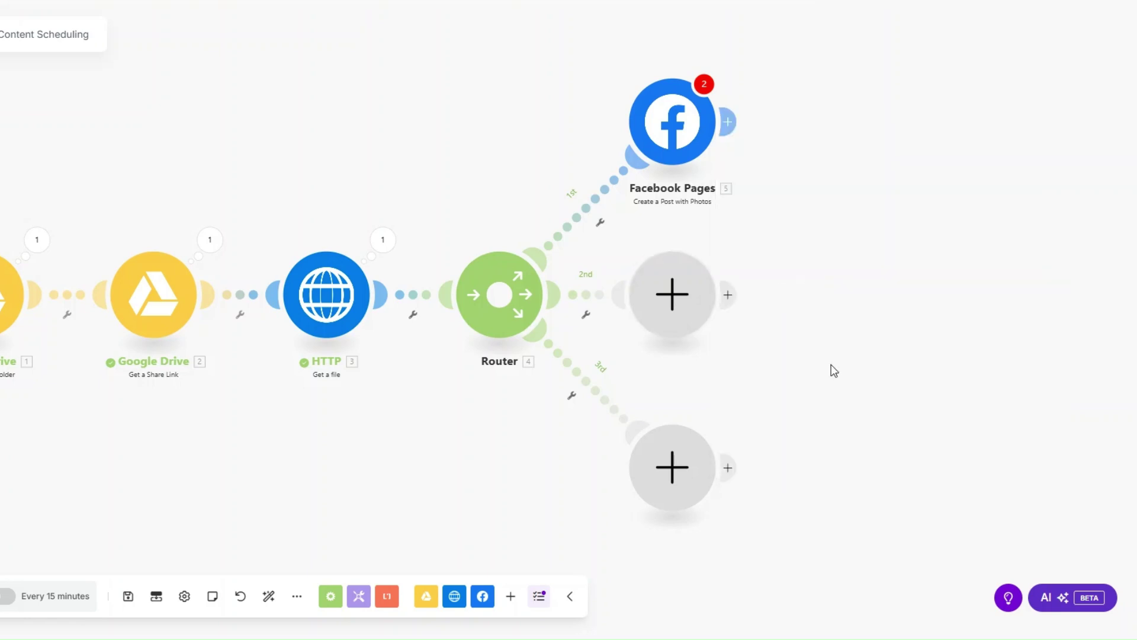
Add an X v5 Upload a Media step on route three that attaches the HTTP file.
click(682, 482)
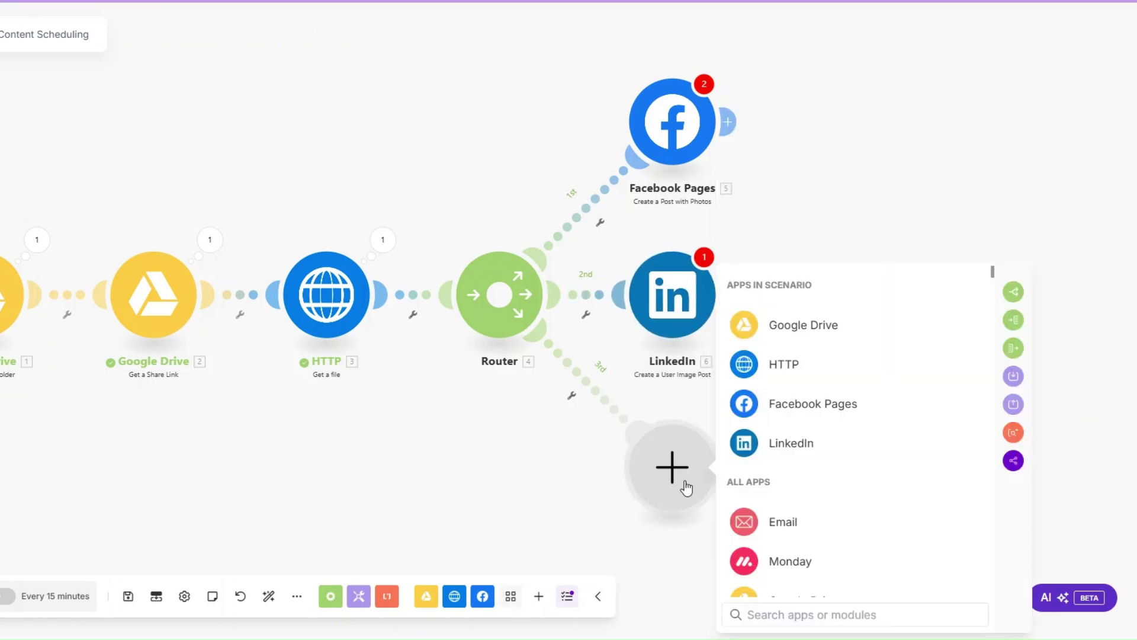
text(twi)
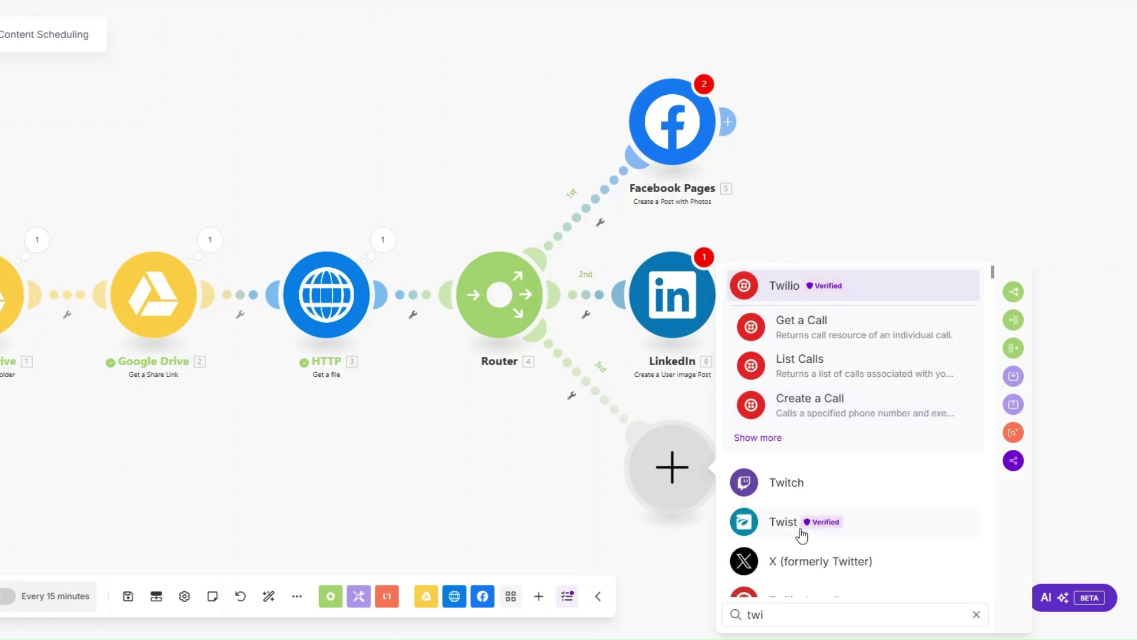
click(805, 528)
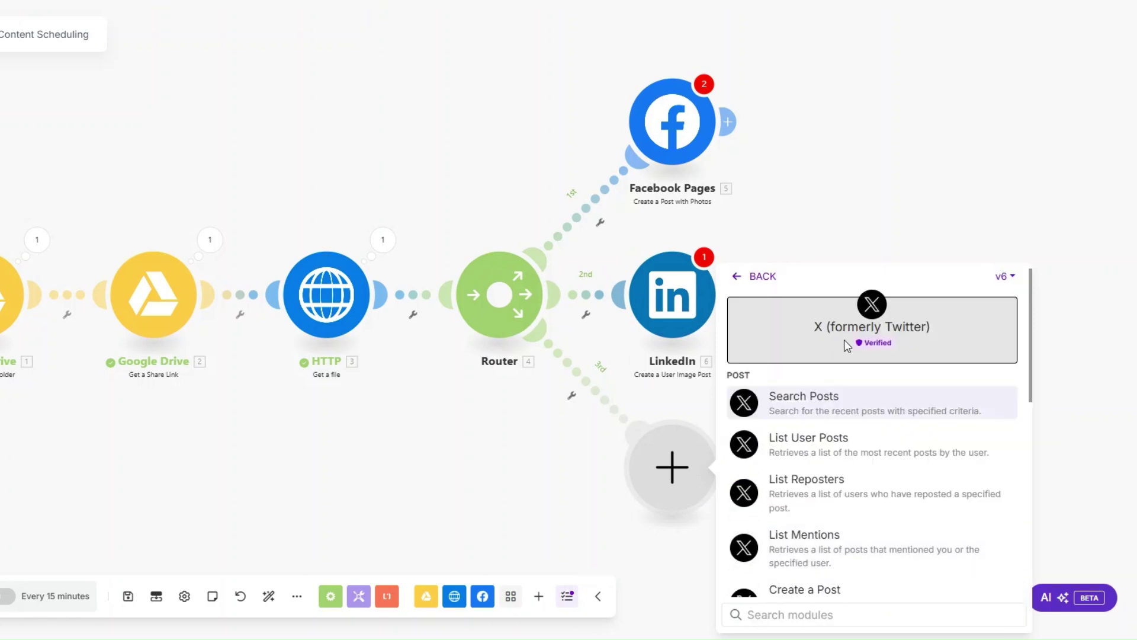
click(1003, 279)
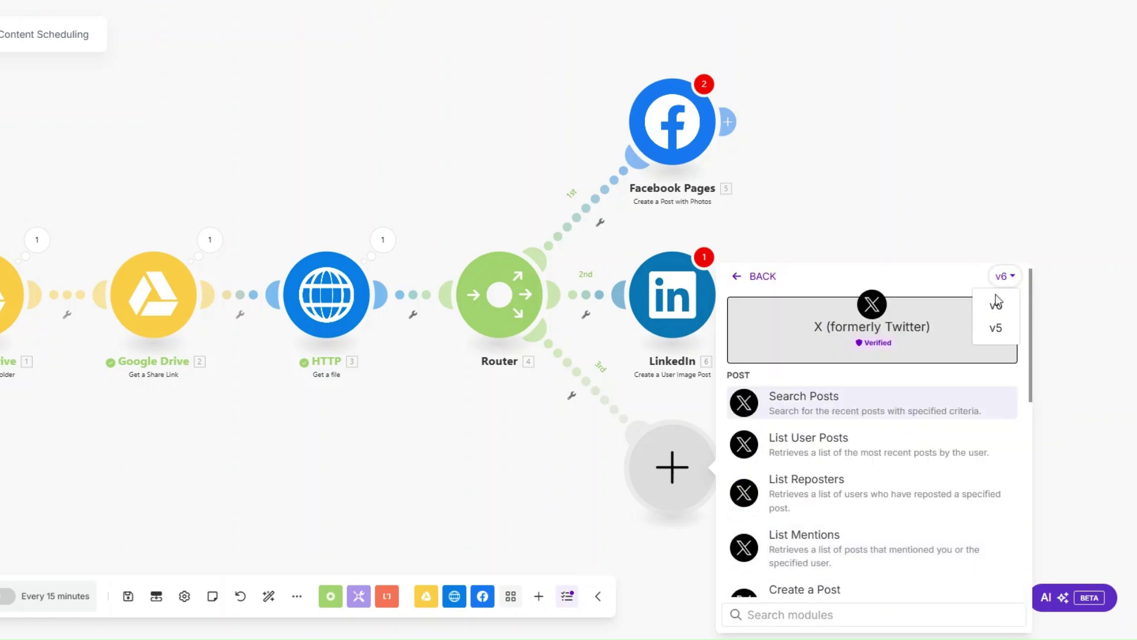
click(996, 328)
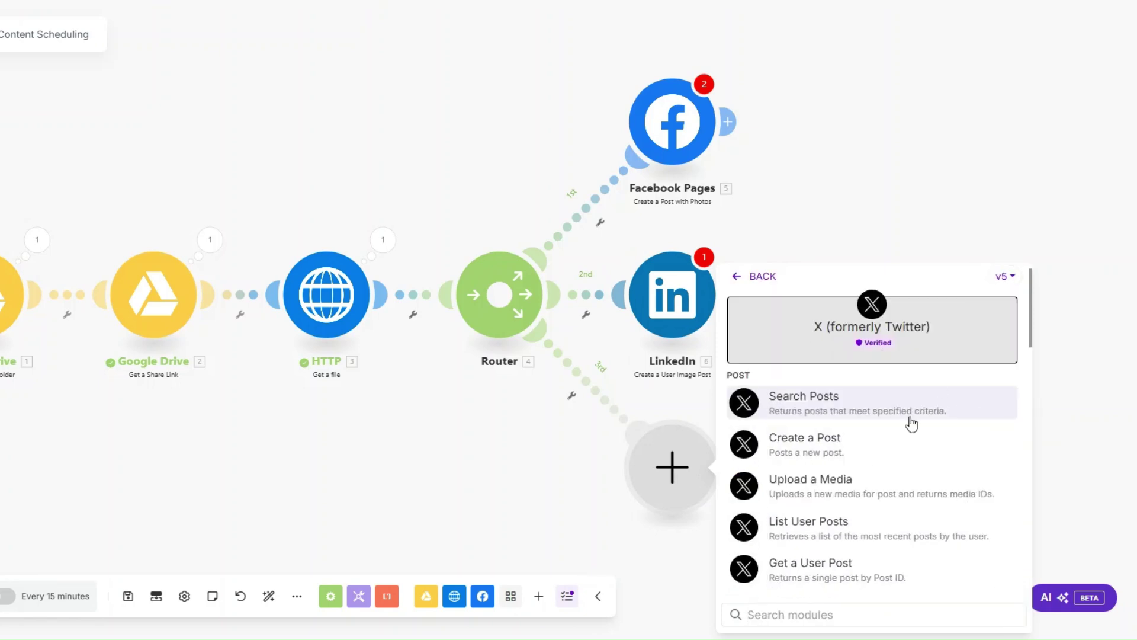
click(828, 489)
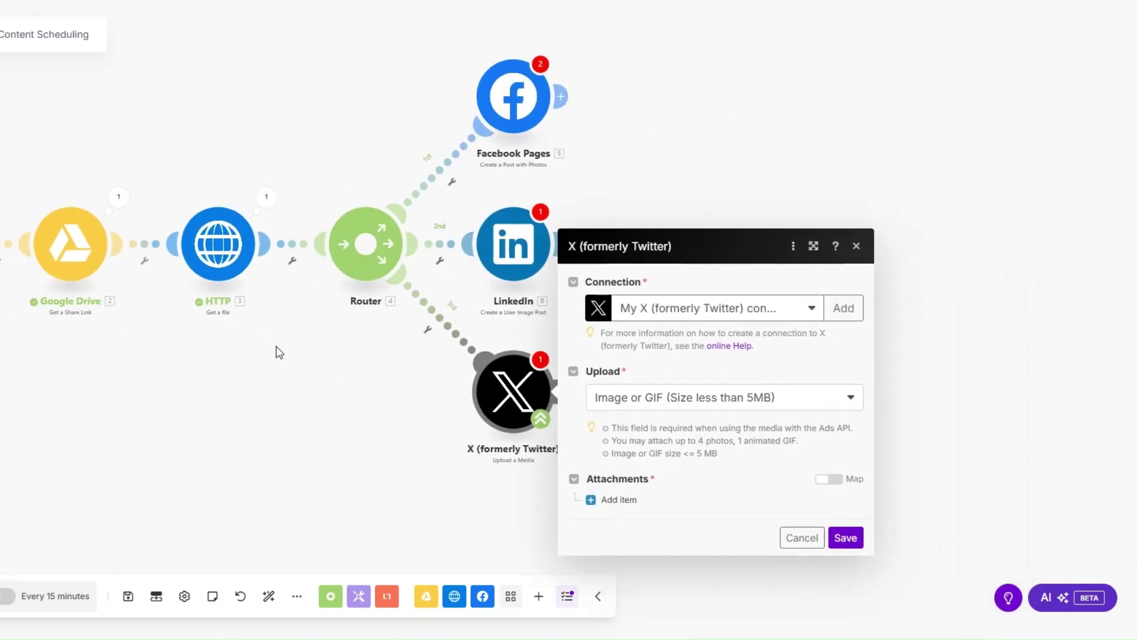
click(616, 501)
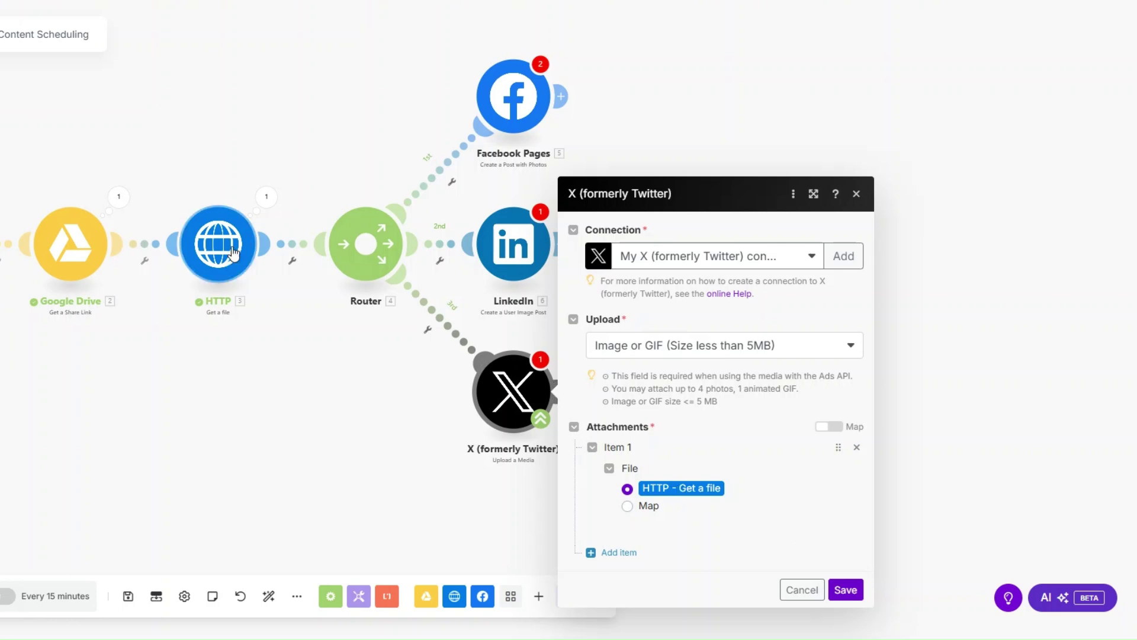
click(846, 590)
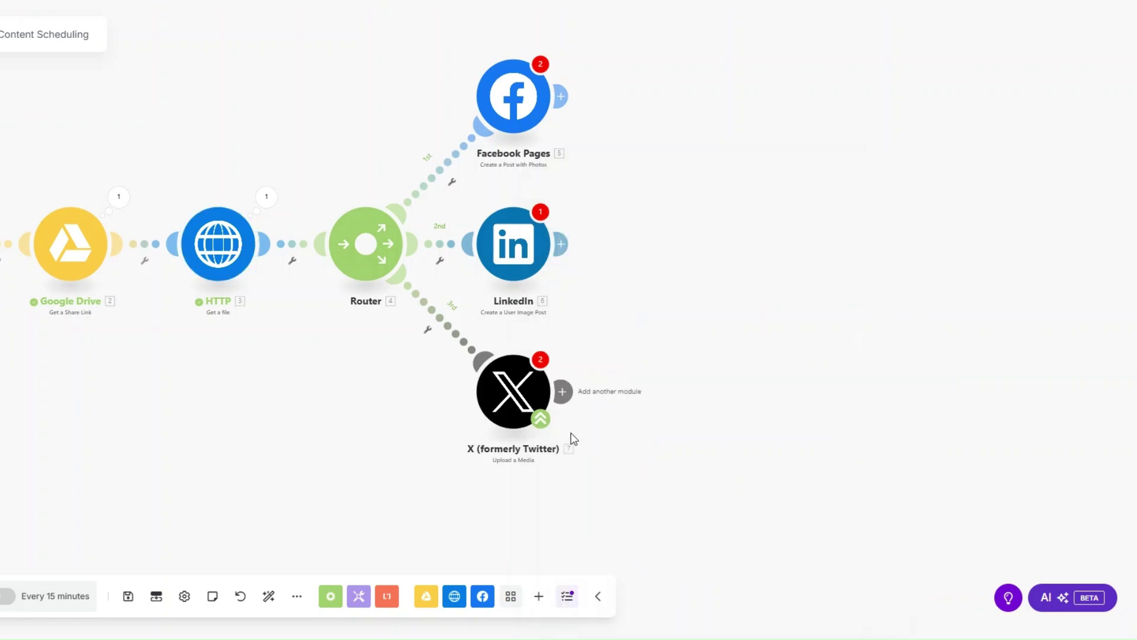
click(524, 391)
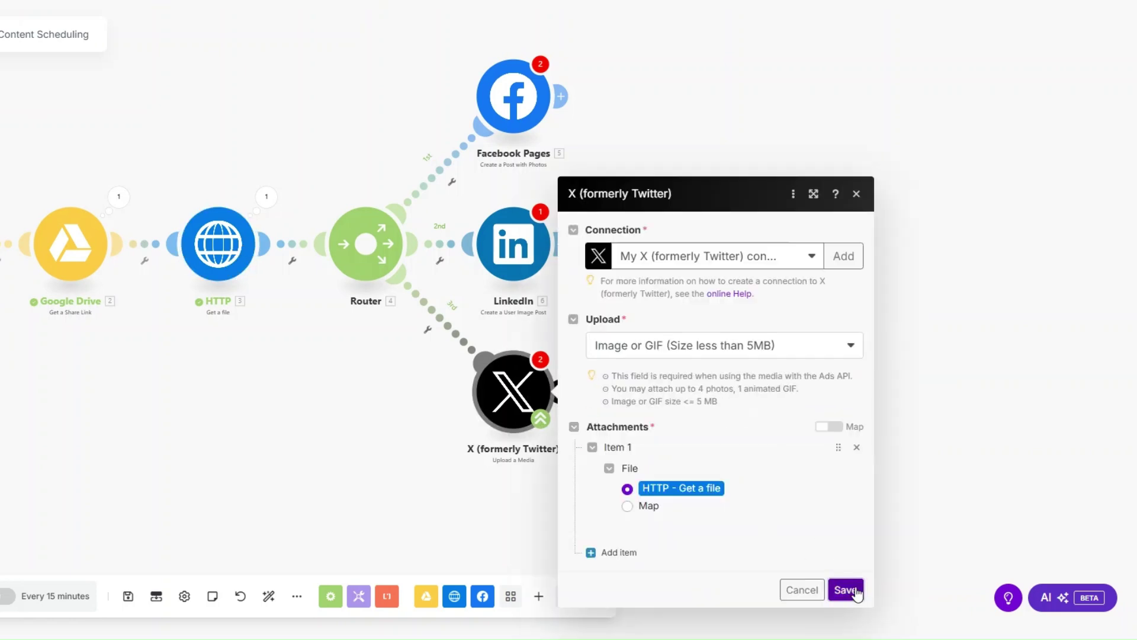
click(845, 590)
click(572, 391)
Add an X v6 Create a Post step after the media upload and save it.
click(670, 403)
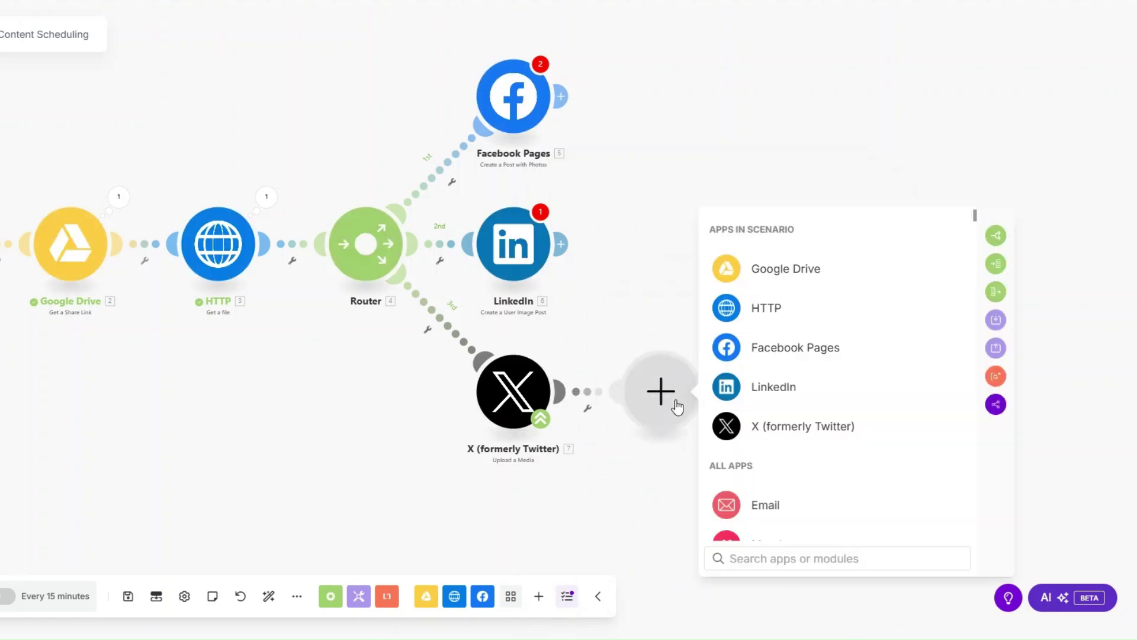
click(824, 427)
click(988, 221)
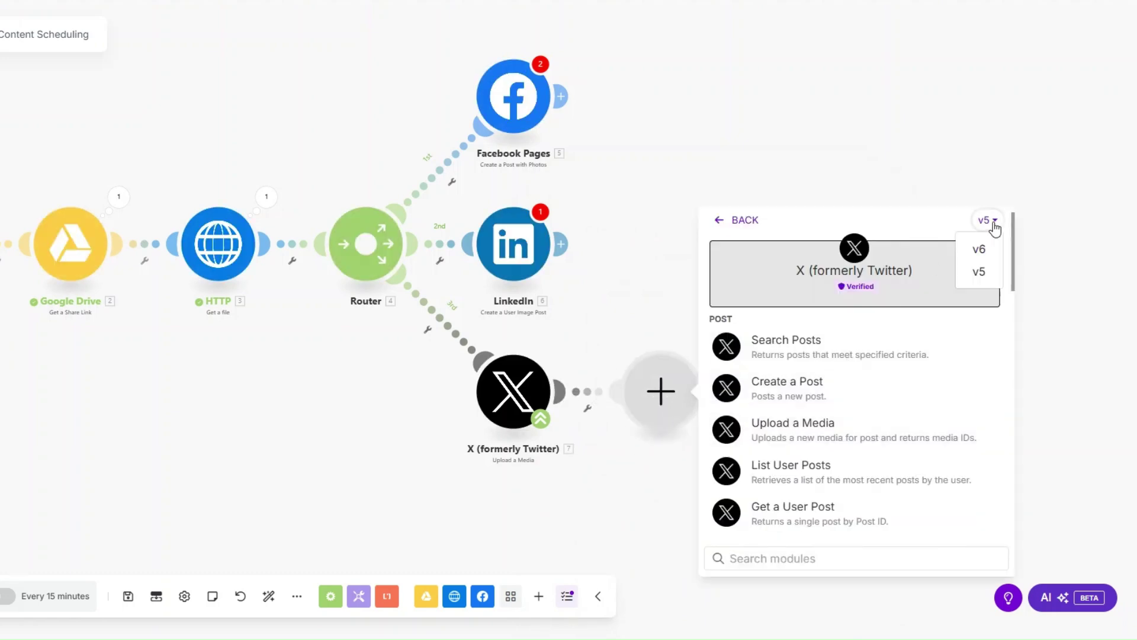
click(981, 253)
scroll(816, 474, down, 2)
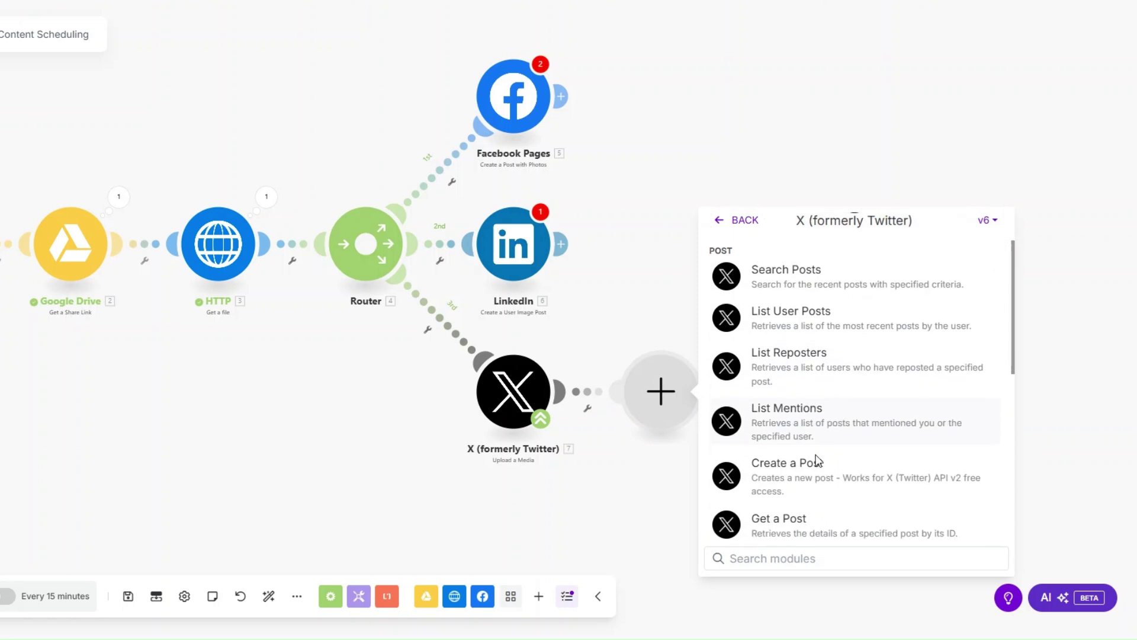
click(816, 471)
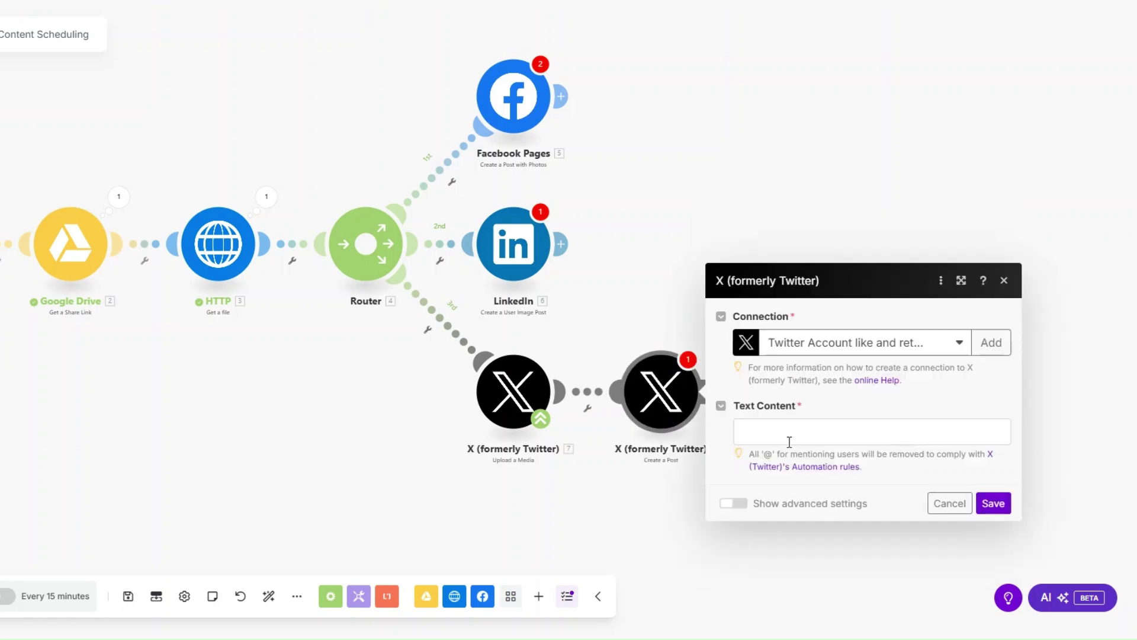
click(792, 434)
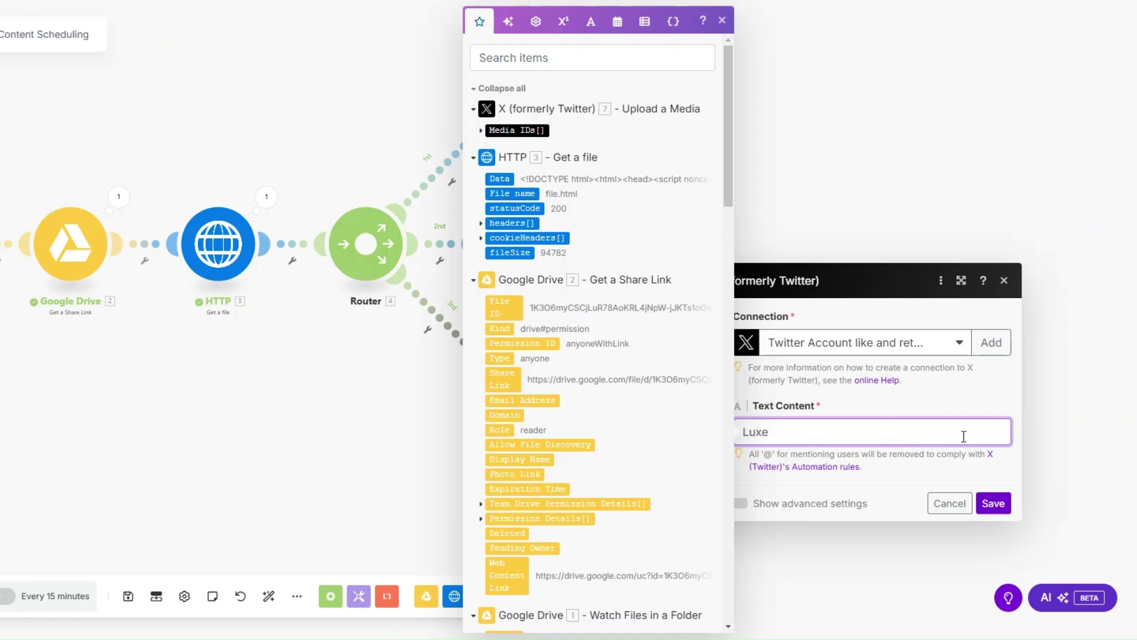
click(992, 502)
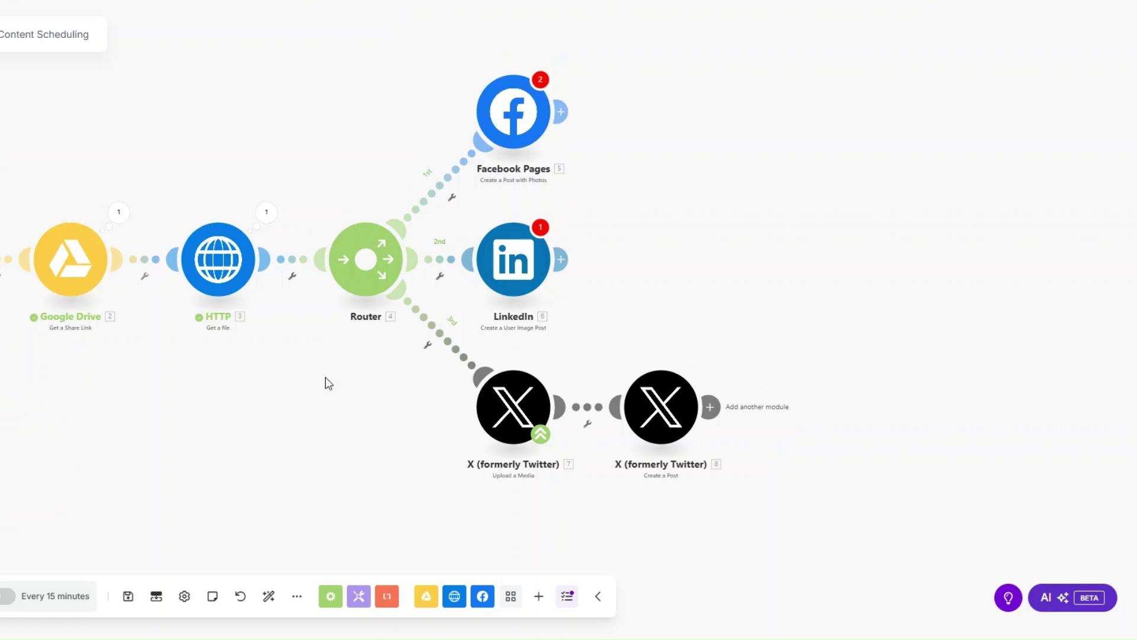
Set the Facebook Pages post to the Luxe Automation page, check the Caption mapping and save.
click(541, 151)
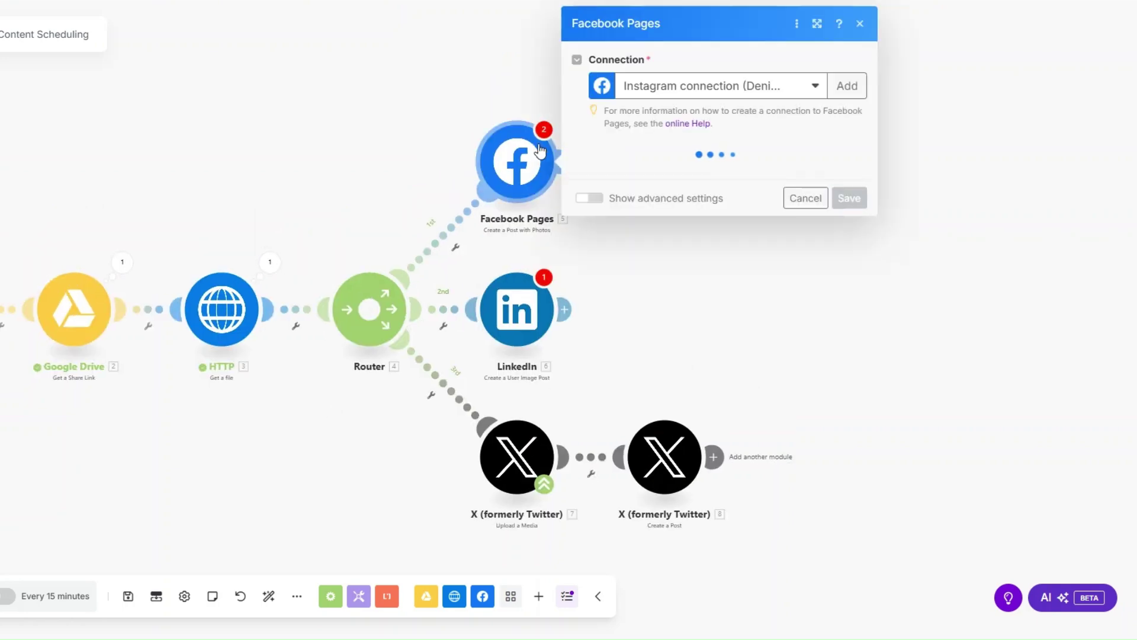
click(649, 175)
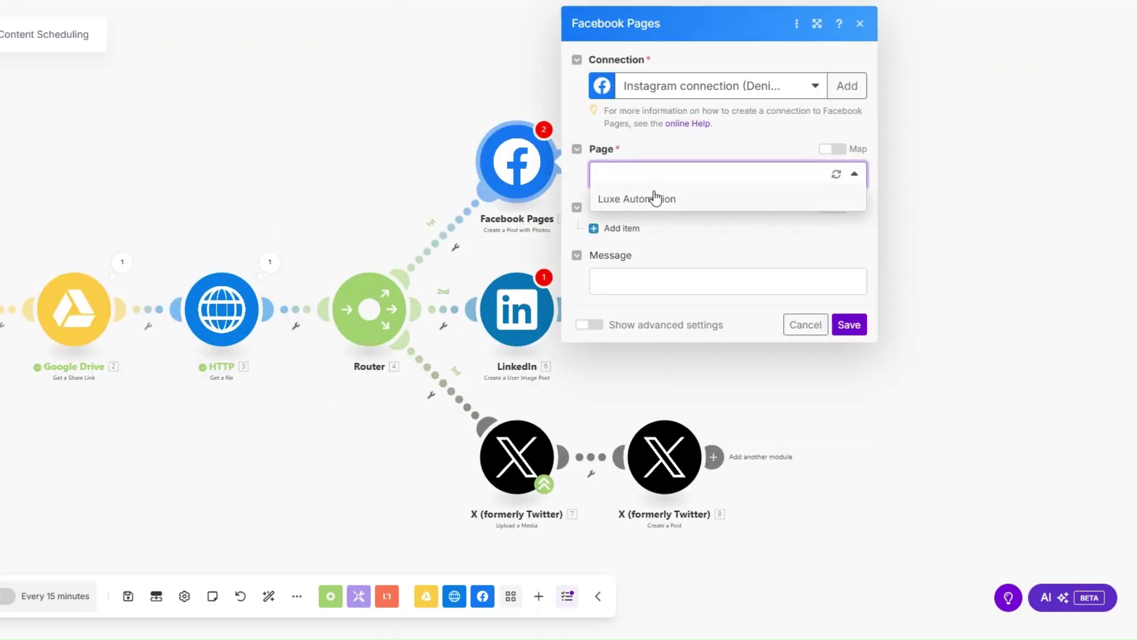
click(655, 198)
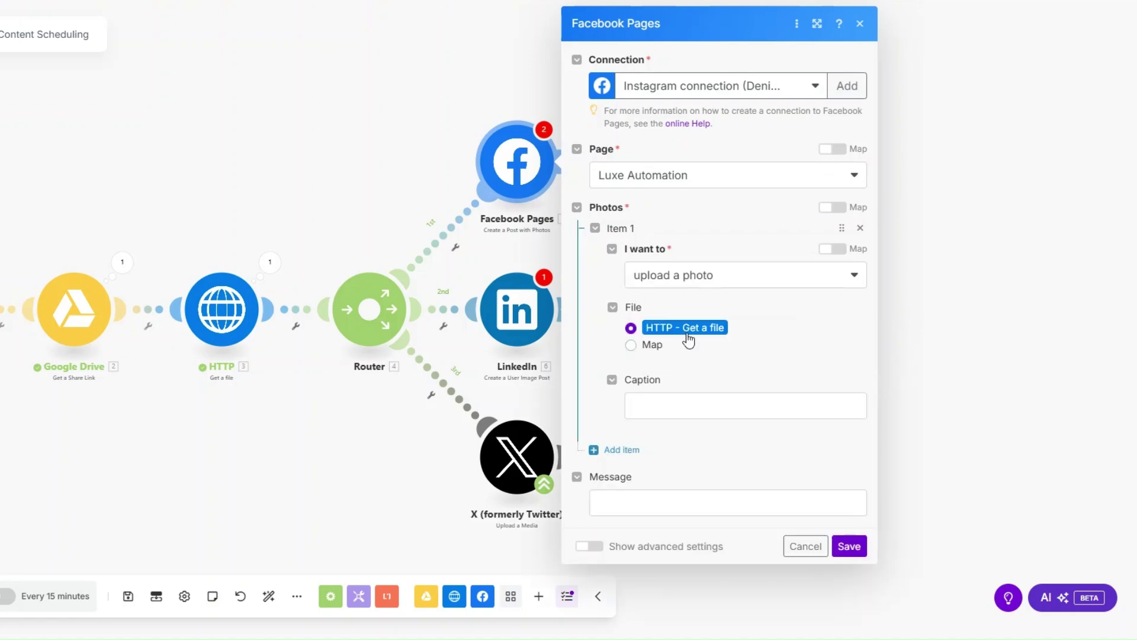
click(705, 406)
click(692, 482)
click(850, 546)
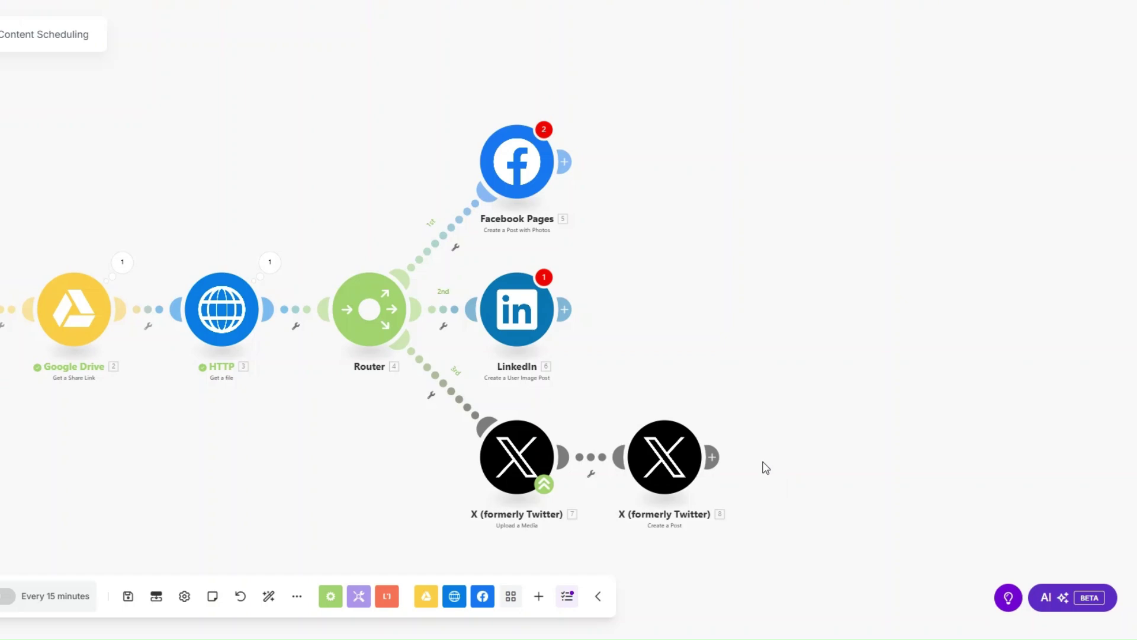
click(557, 179)
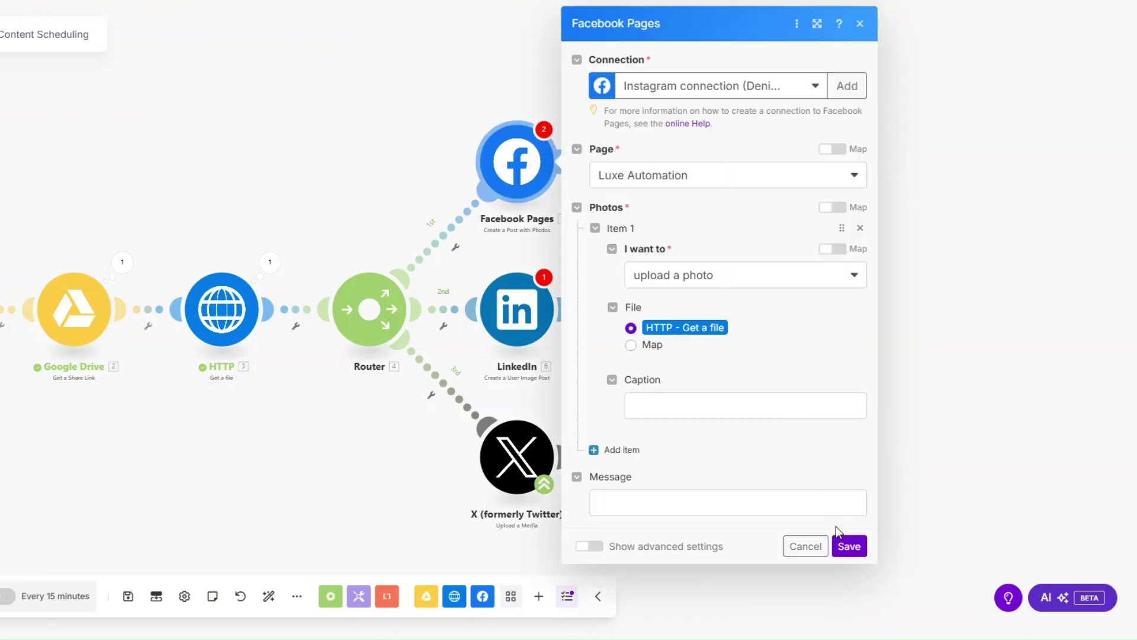
click(849, 545)
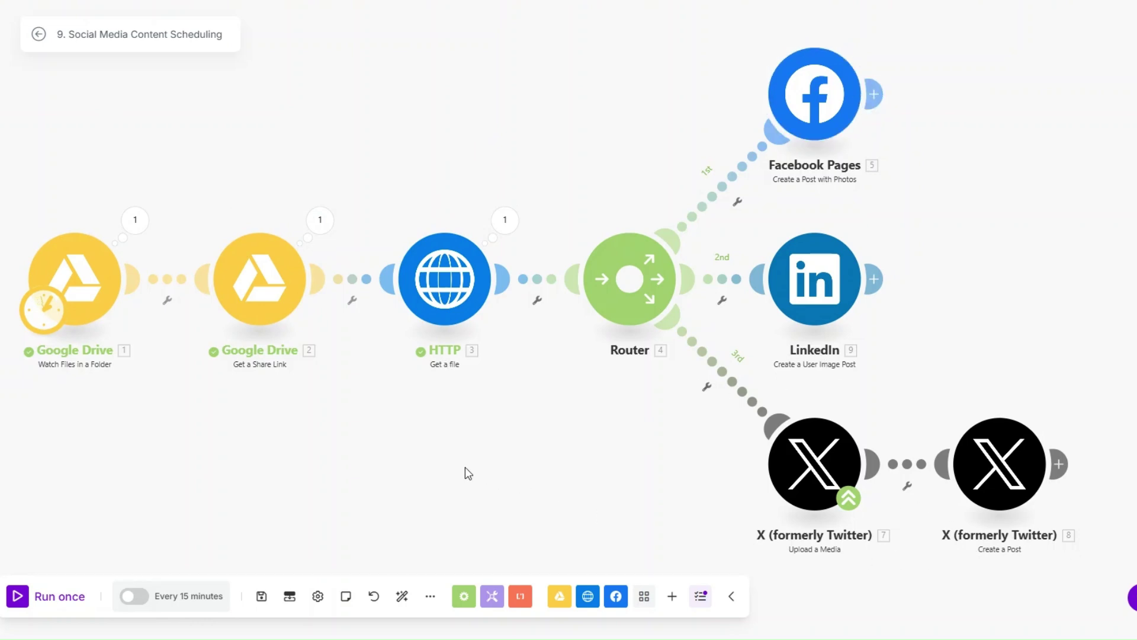
Switch away from the social media scenario and open a scenario from the Apex Coverage list.
key(ctrl+Tab)
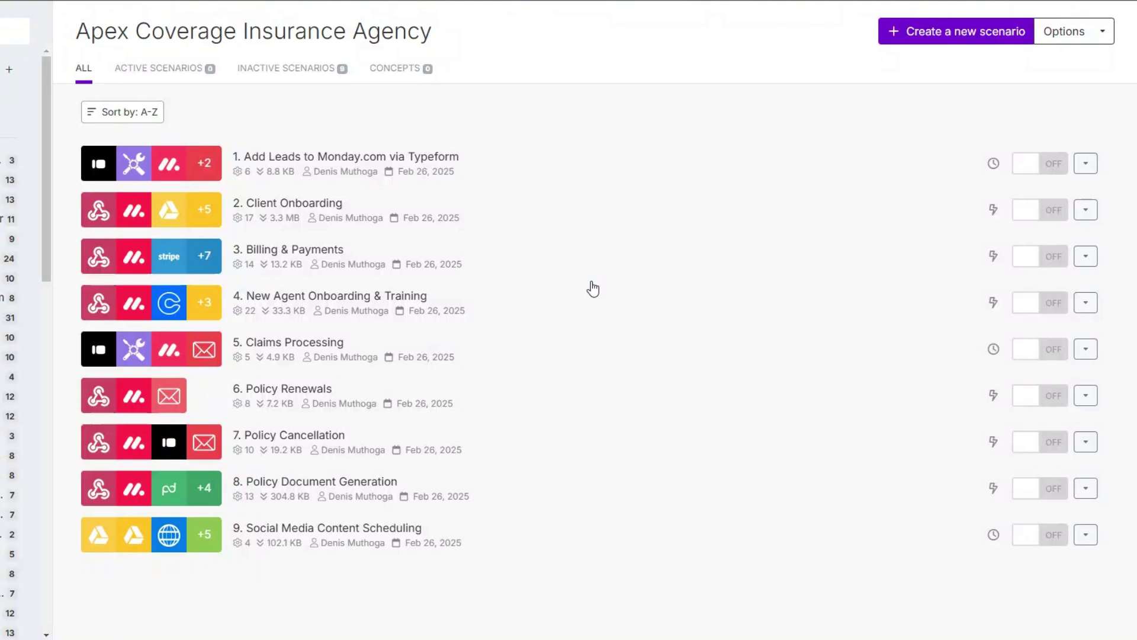
click(731, 177)
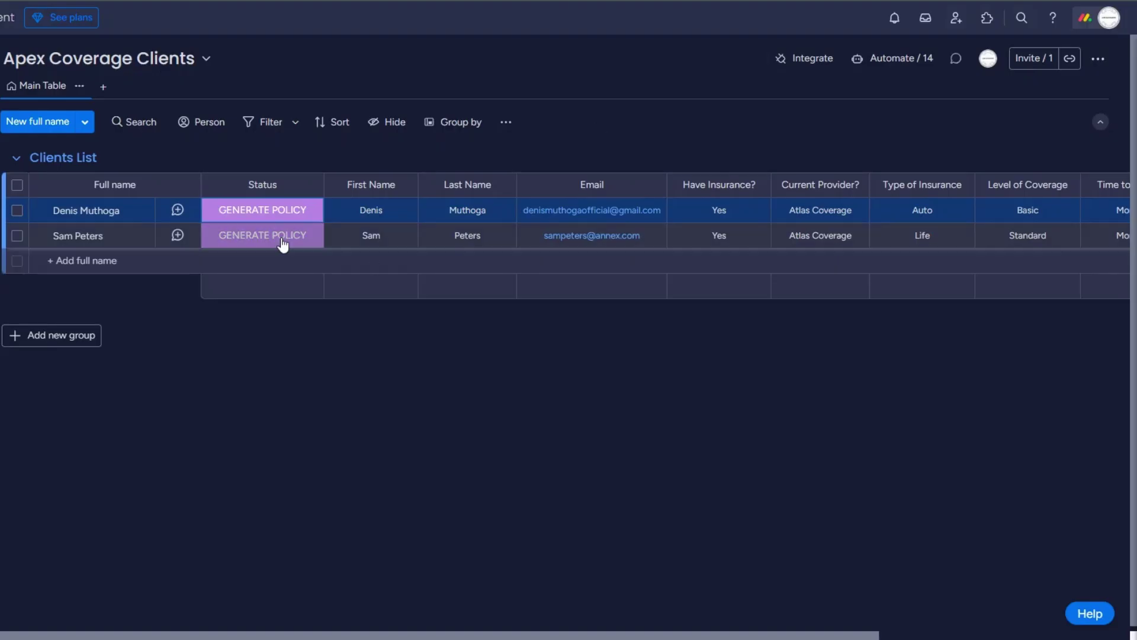
Open the Status label dropdown for the second client on the Apex Coverage Clients board.
click(283, 240)
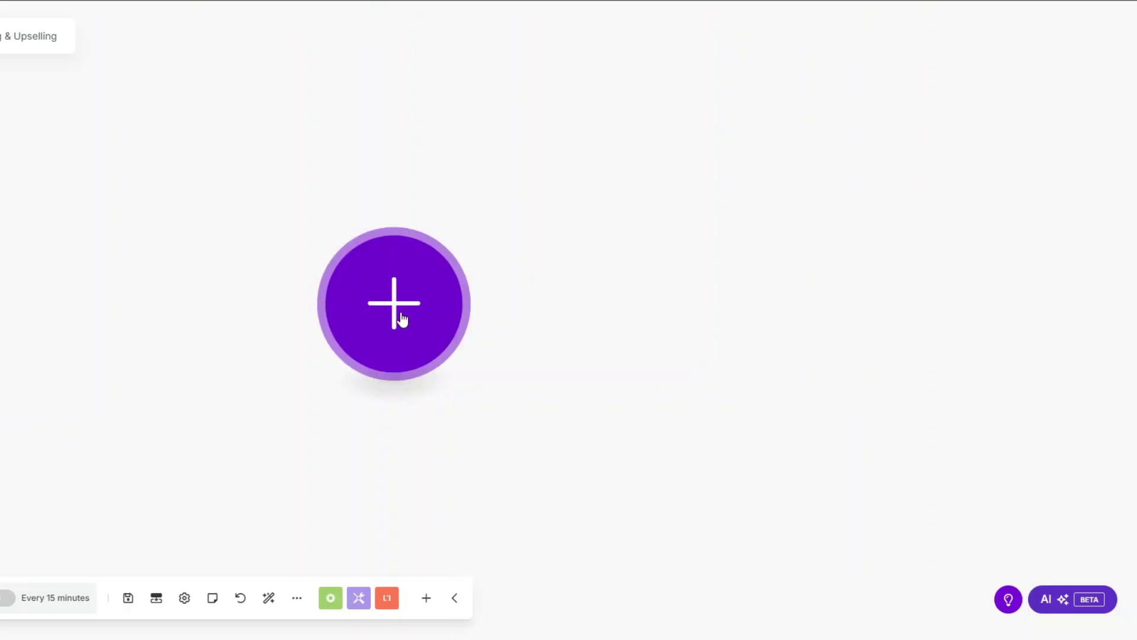
Add a Custom webhook trigger on a new hook named 'Cross-Selling & Upselling', copy its URL and save.
click(400, 317)
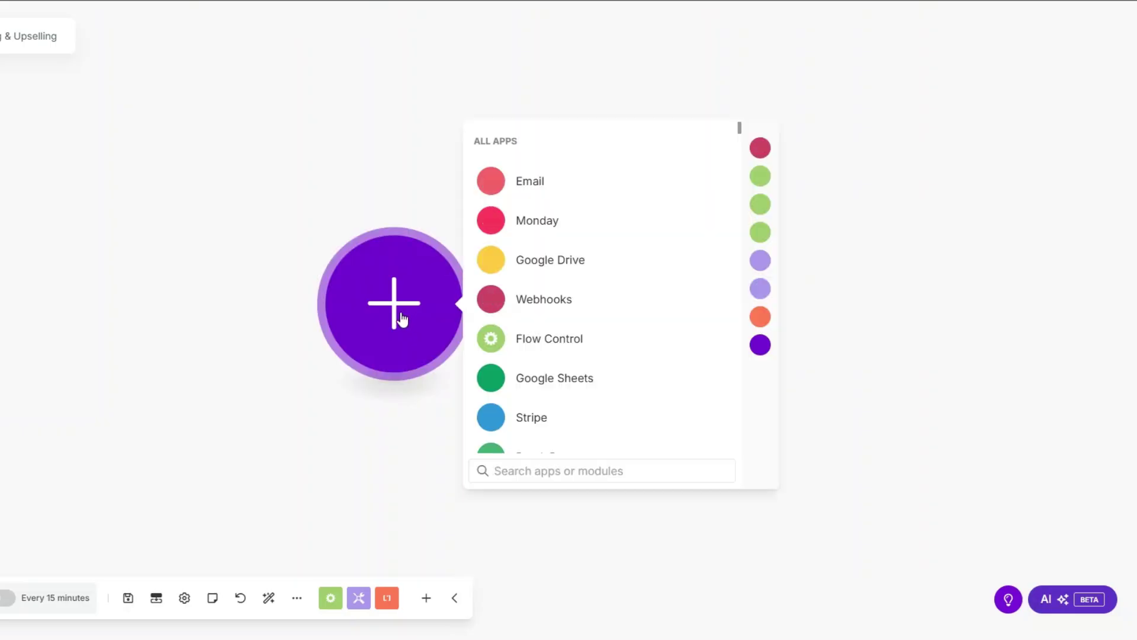
click(544, 299)
click(548, 300)
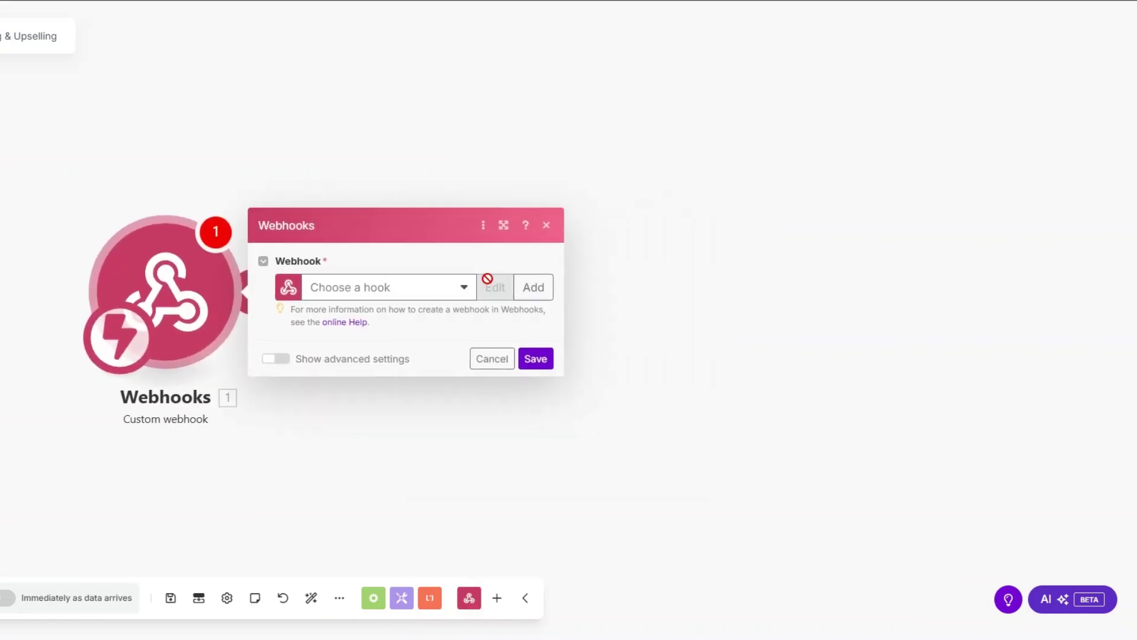
click(533, 287)
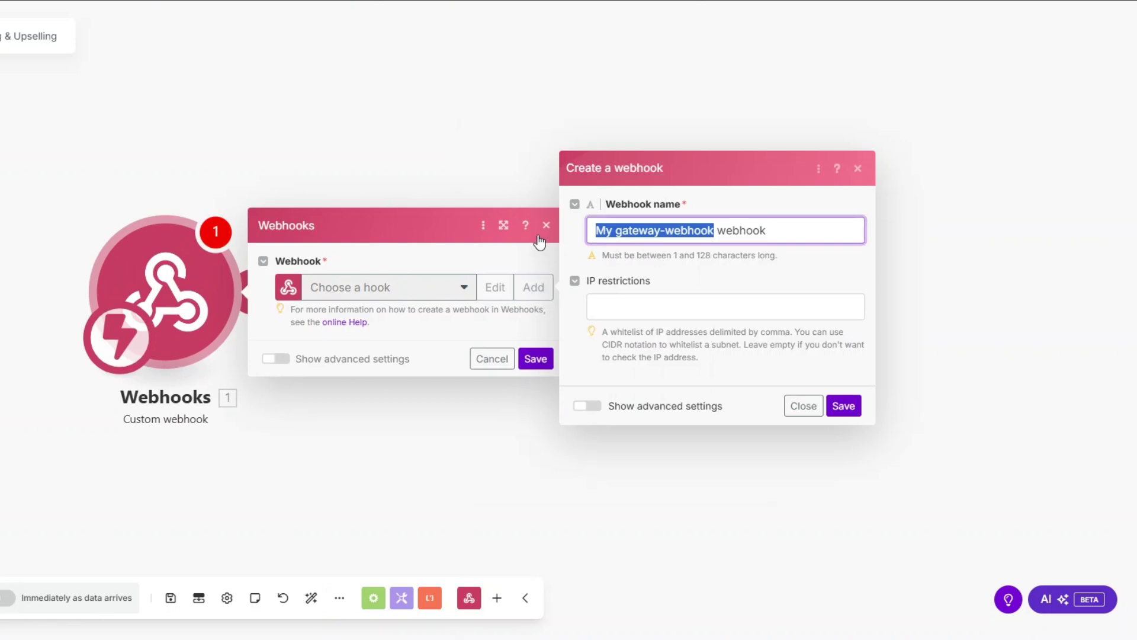
text(Cross-Selling & Upselling)
click(843, 407)
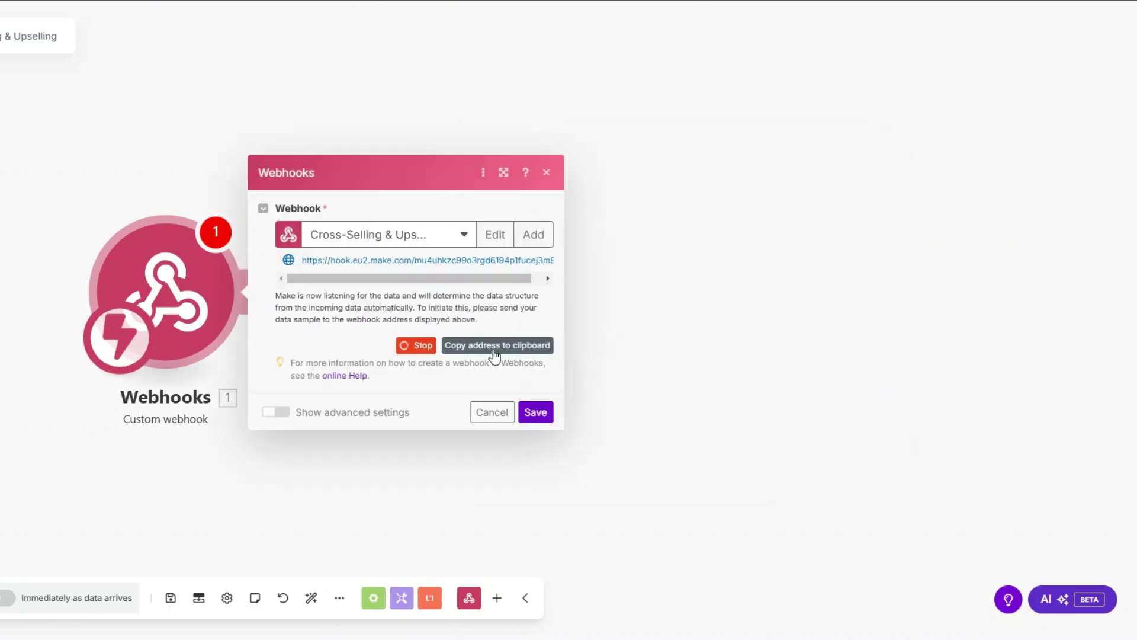
click(493, 349)
click(536, 413)
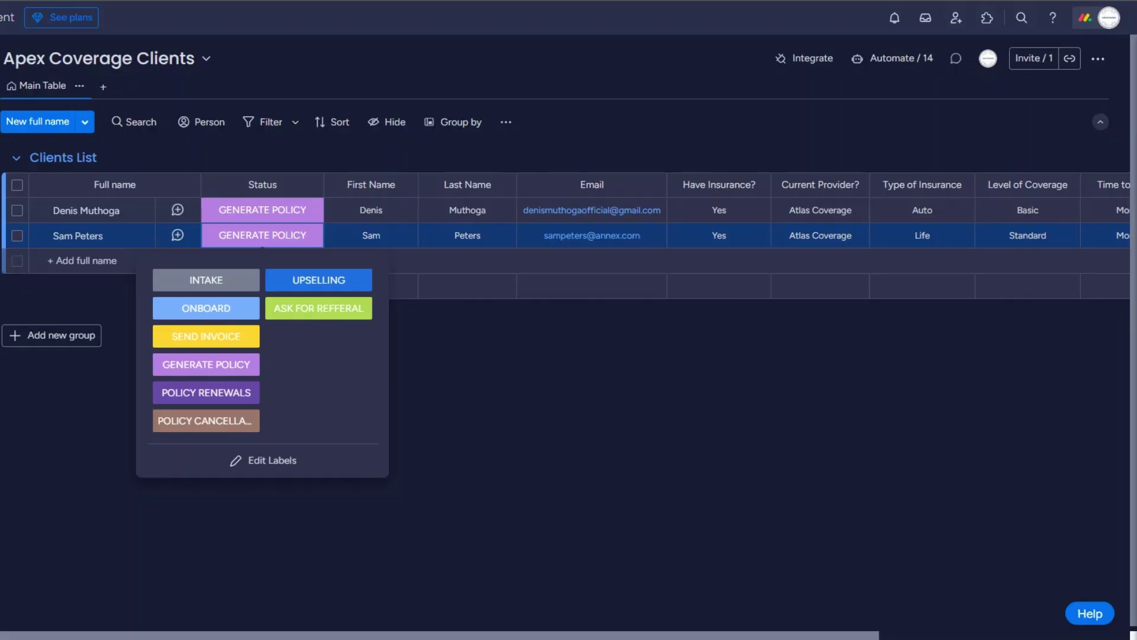
click(803, 68)
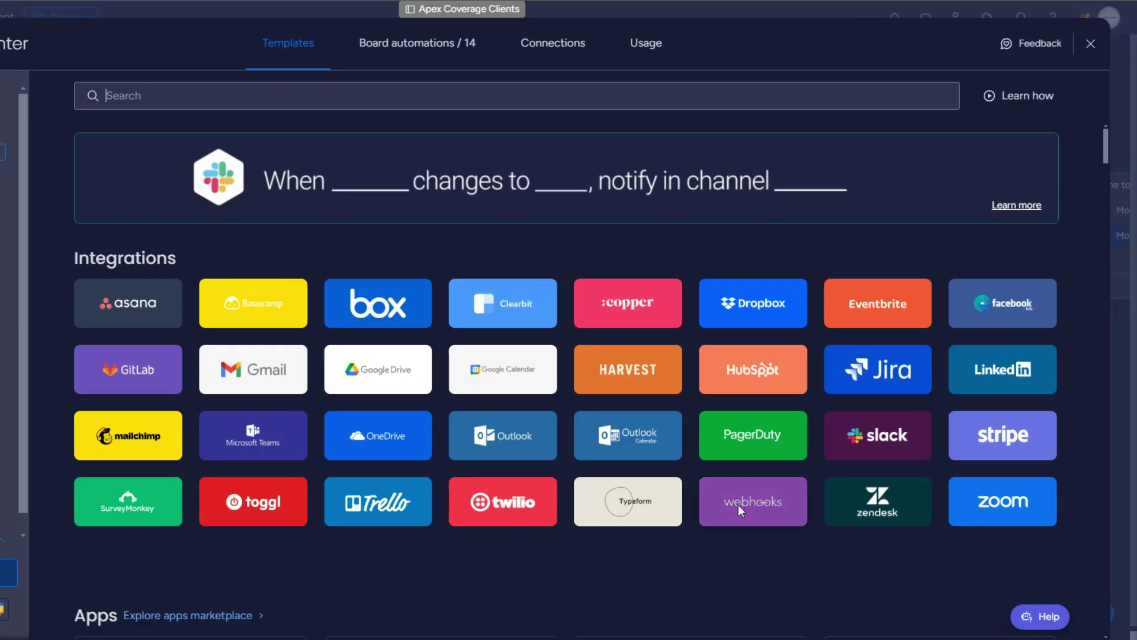
Paste the Make webhook URL into the 'When a status changes to something, send a webhook' template and connect.
click(738, 505)
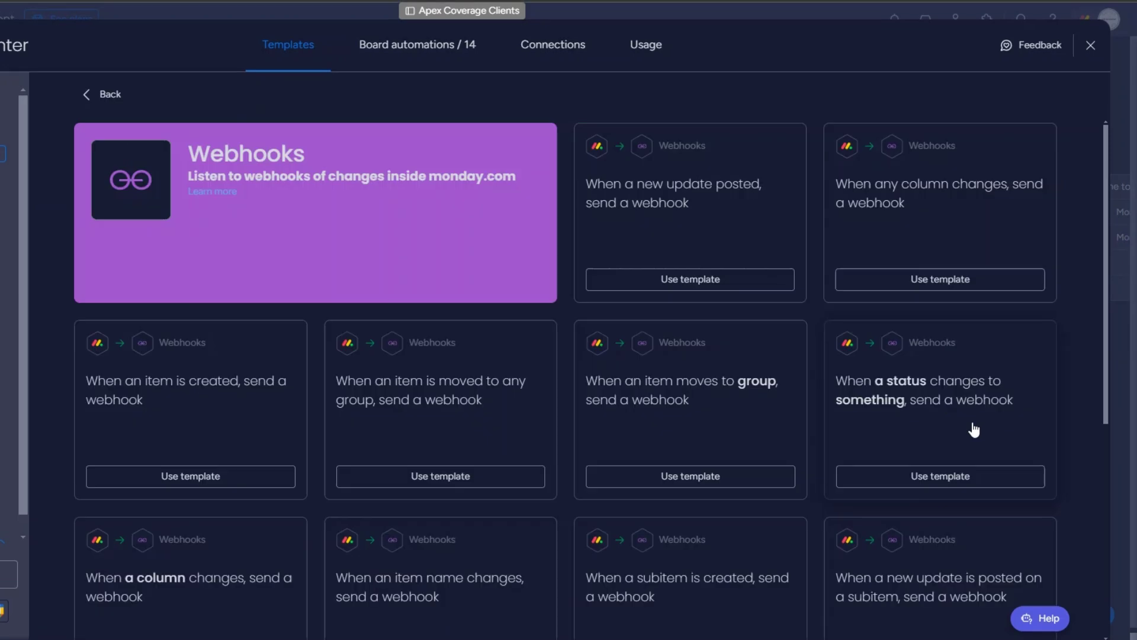
click(974, 430)
click(18, 183)
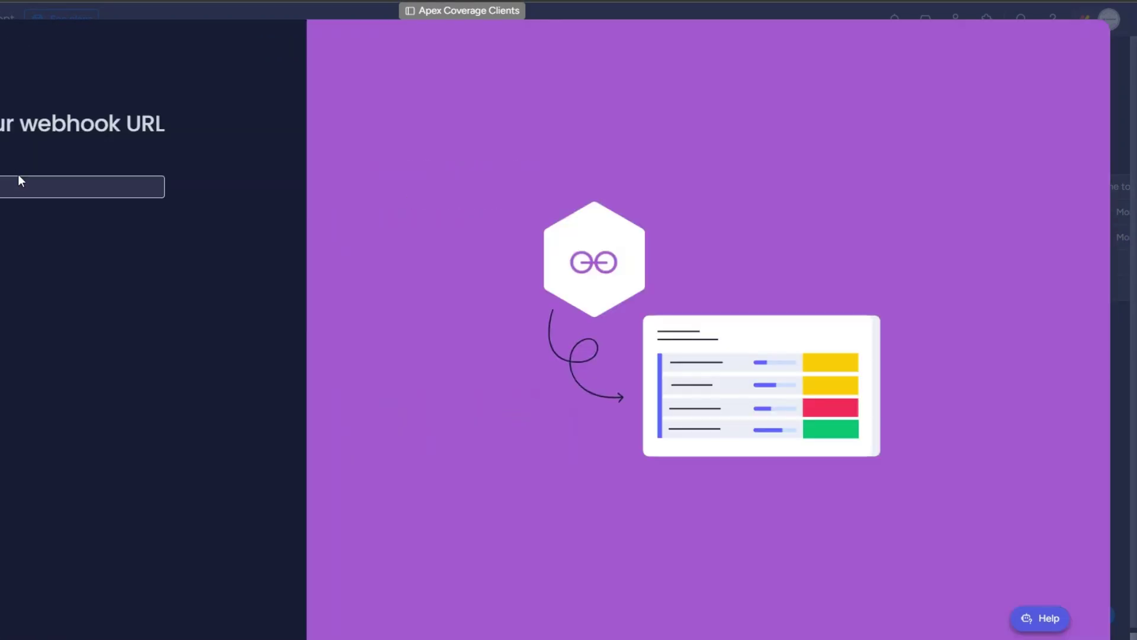
click(65, 231)
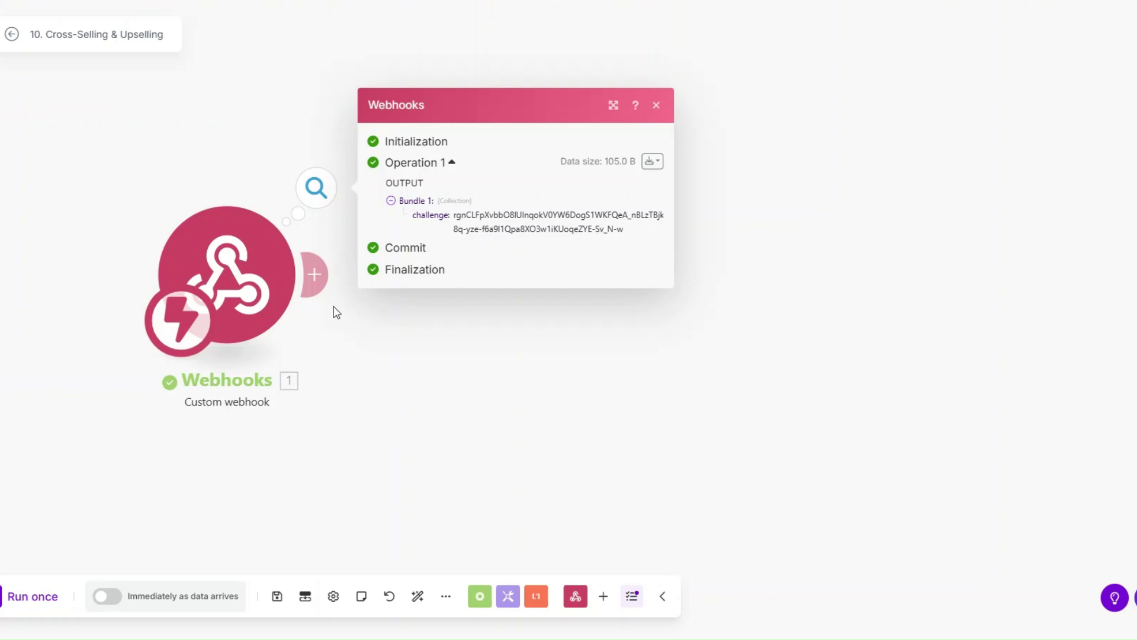
click(327, 292)
Add a Webhook response with Body {"challenge":"<1. challenge>"}, save, and run the scenario once.
click(652, 150)
click(721, 234)
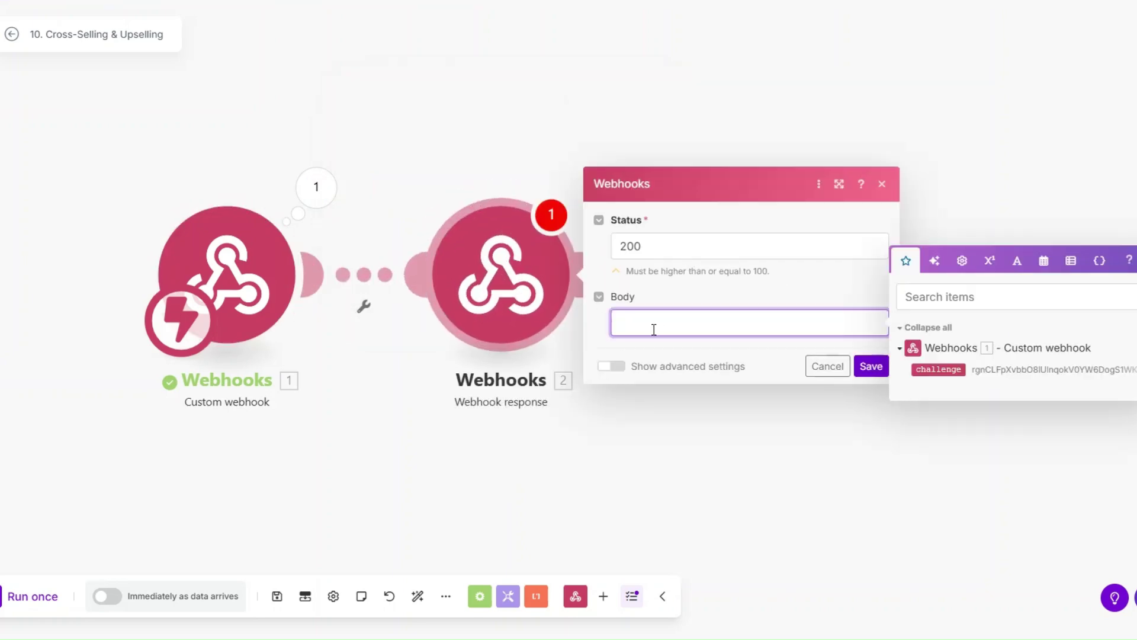
text(})
key(Left)
text("":""challenge)
click(938, 369)
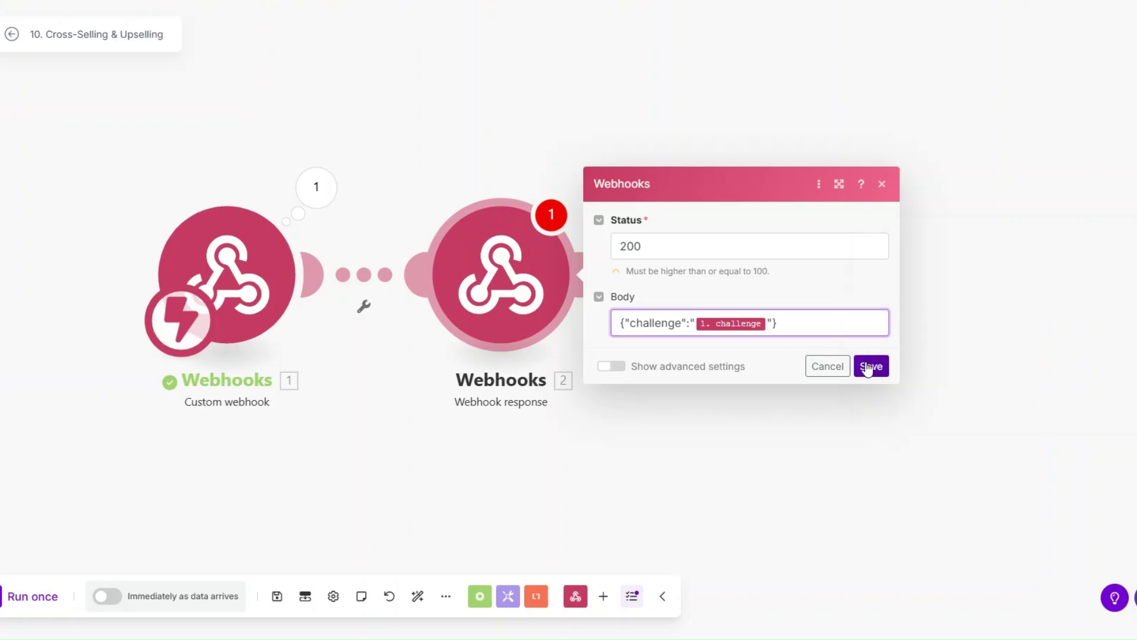
click(868, 367)
click(50, 598)
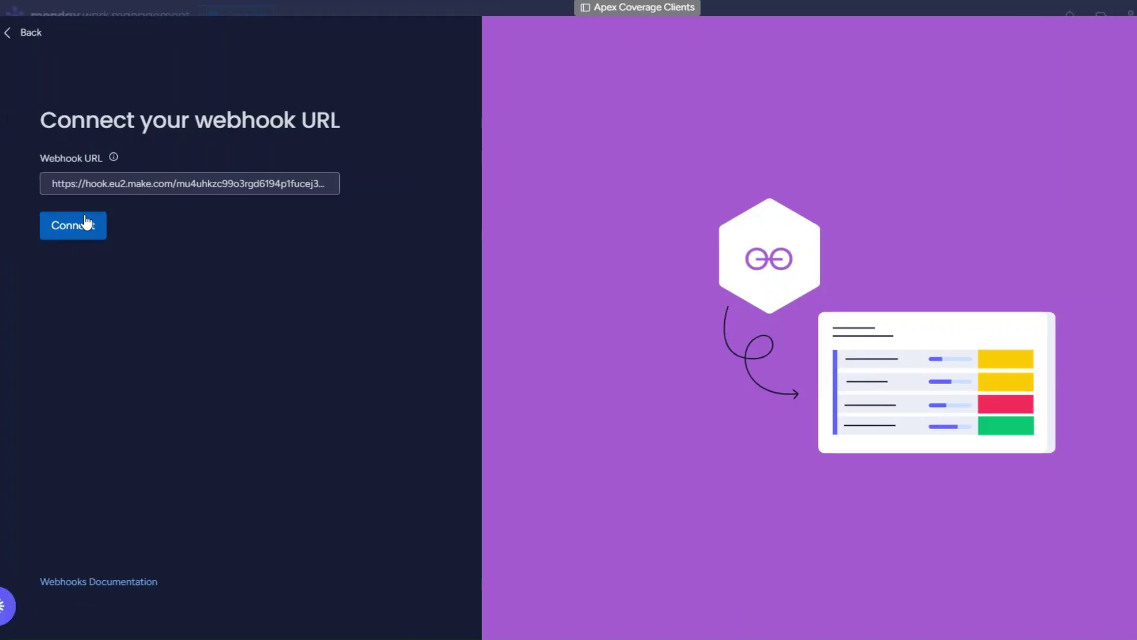
Retry the webhook connection, delete the Webhook response module, and run the scenario again.
click(87, 222)
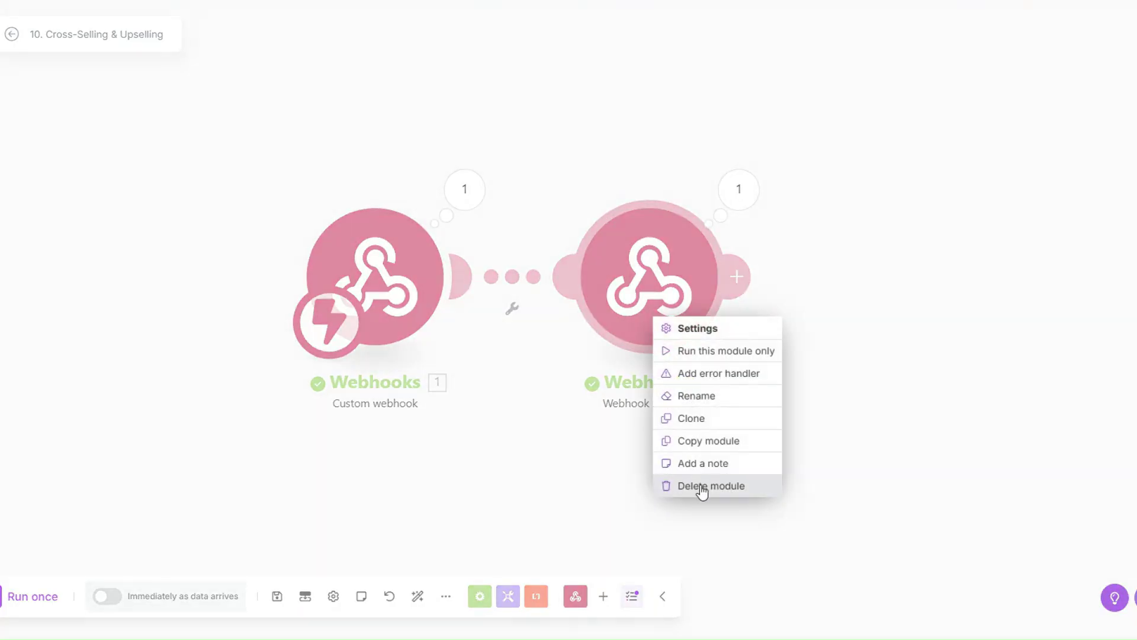
click(705, 484)
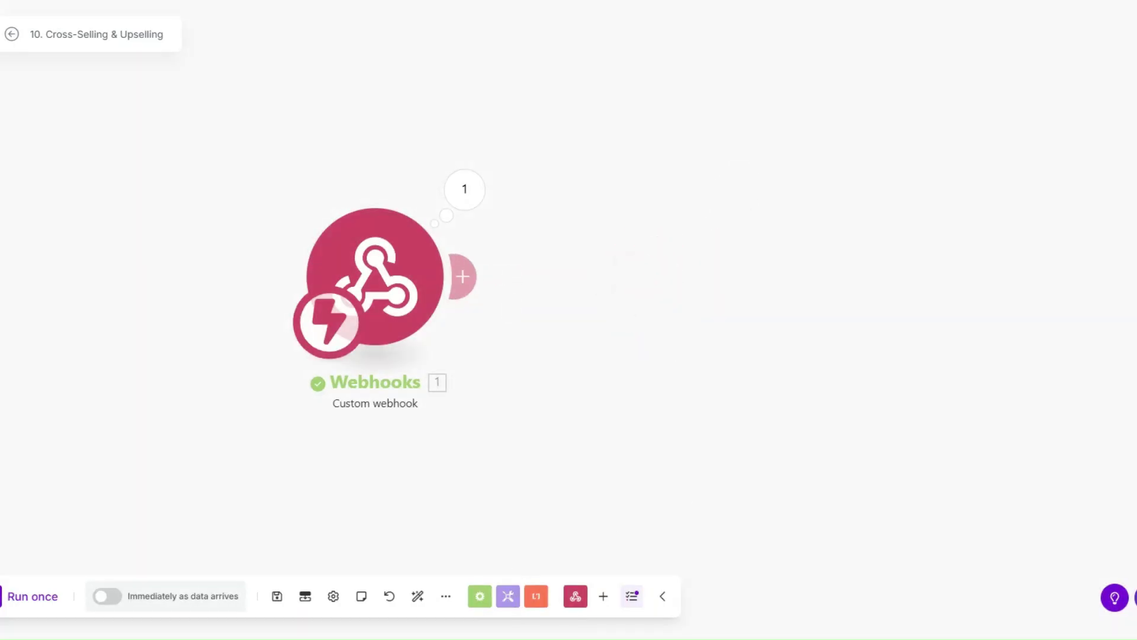
click(43, 600)
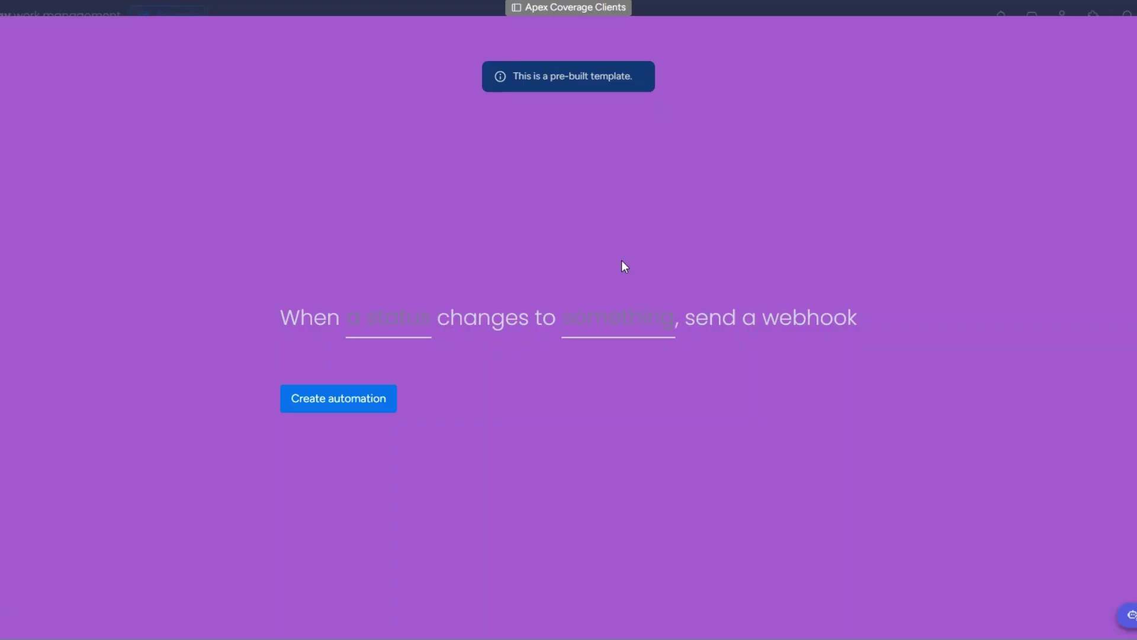
Create the automation for Status changing to UPSELLING, then set the second client's status to UPSELLING.
click(406, 326)
click(421, 385)
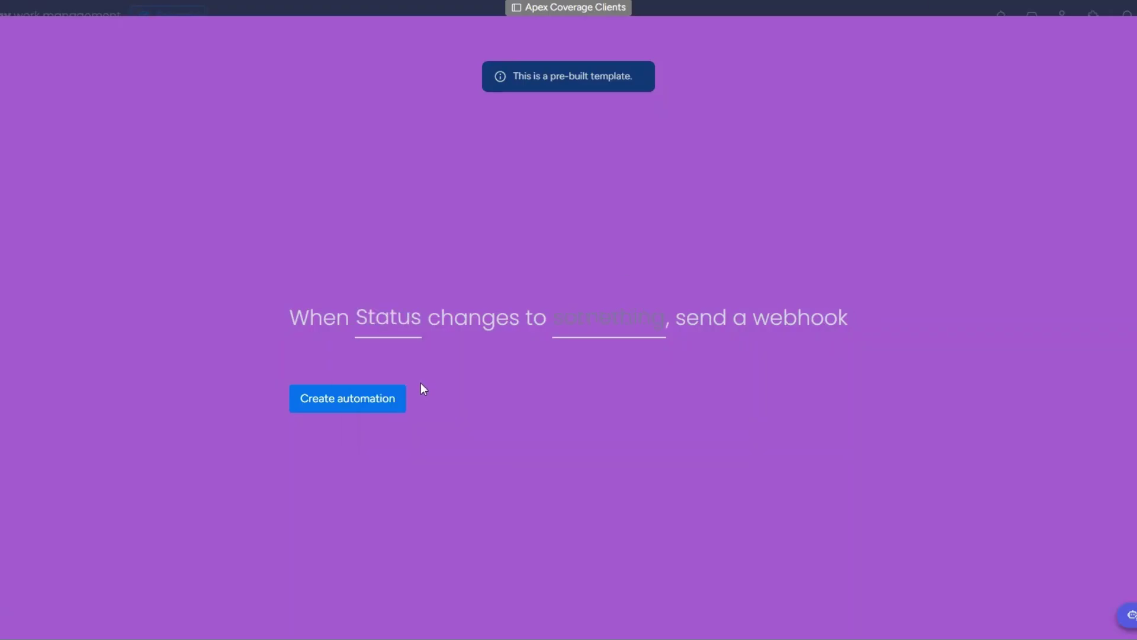
click(639, 316)
scroll(647, 451, down, 3)
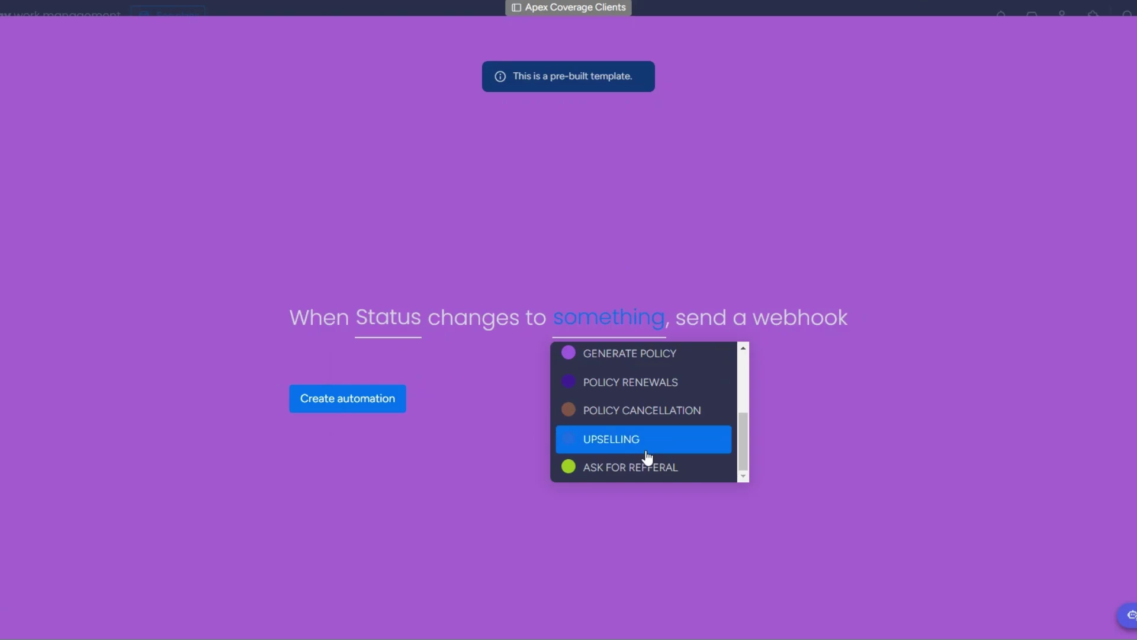
click(644, 451)
click(364, 398)
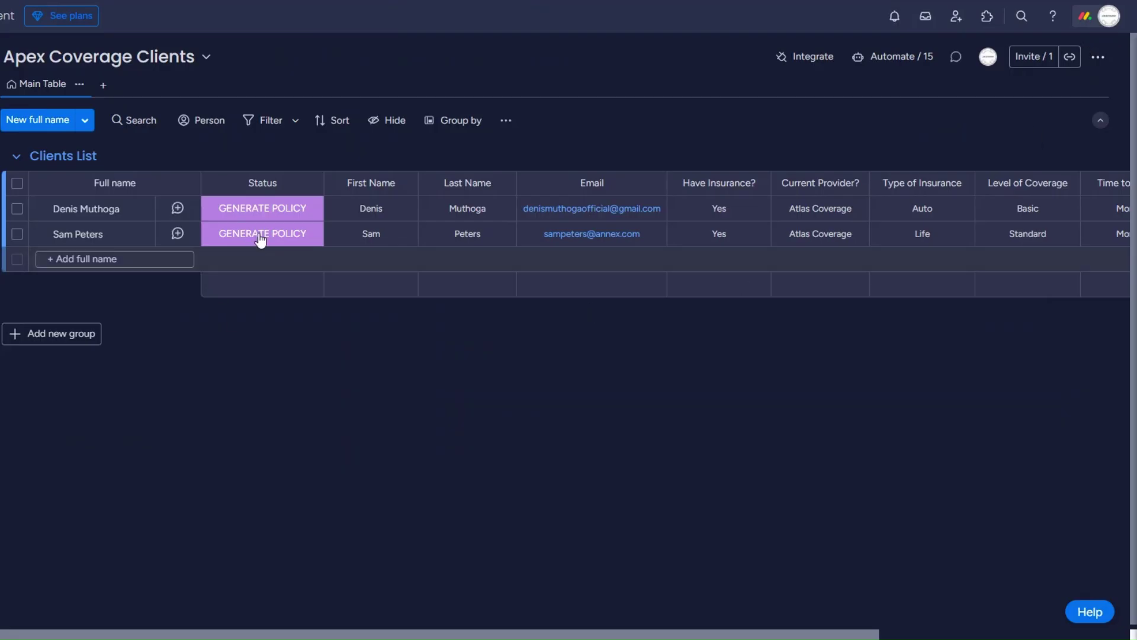
click(267, 233)
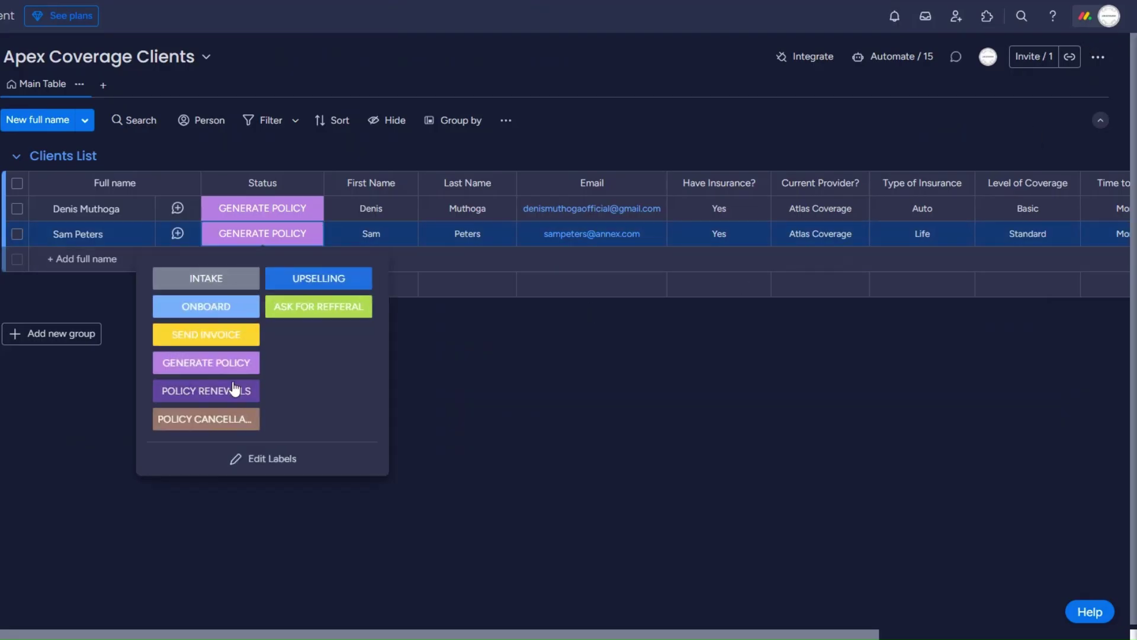
click(320, 282)
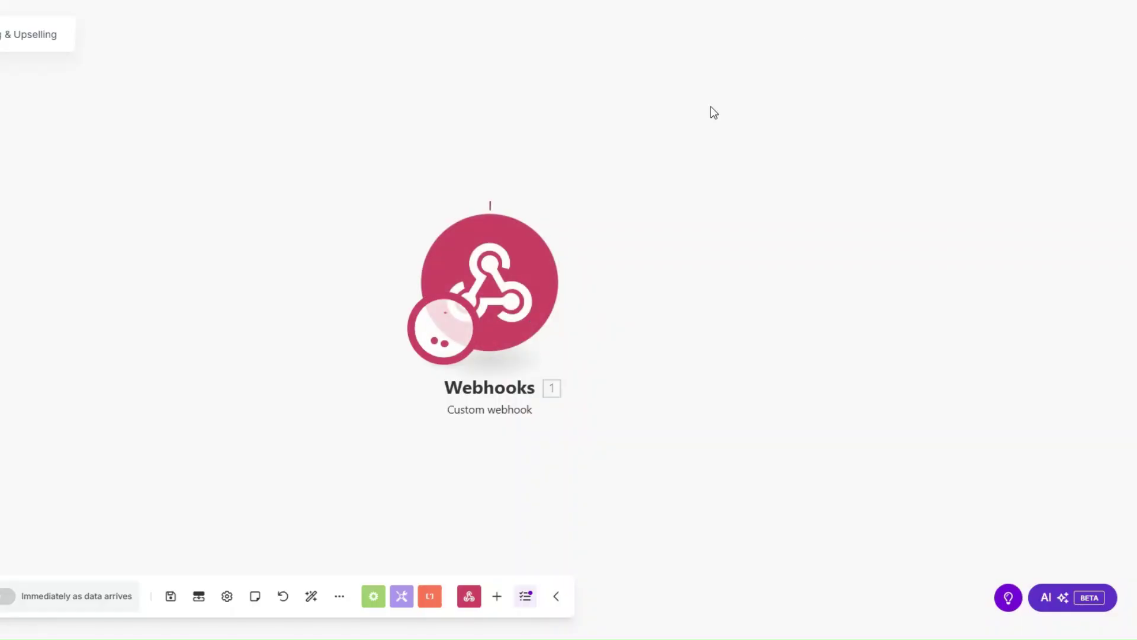
click(579, 193)
Inspect the webhook's event output, checking the pulseName and pulseId values.
click(331, 210)
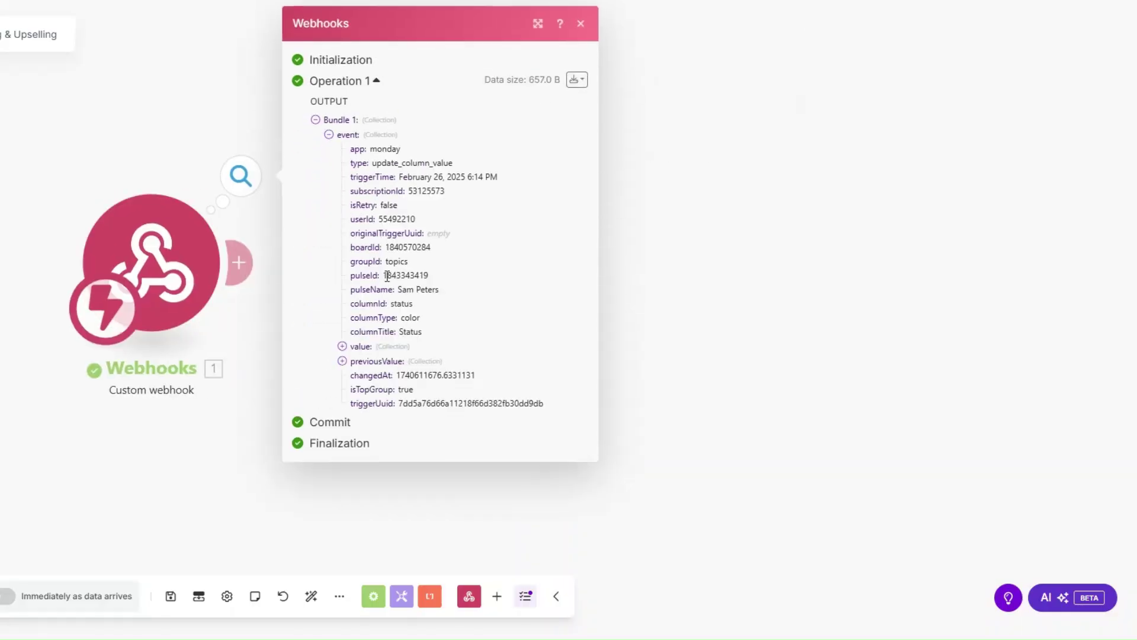
drag(398, 289, 457, 302)
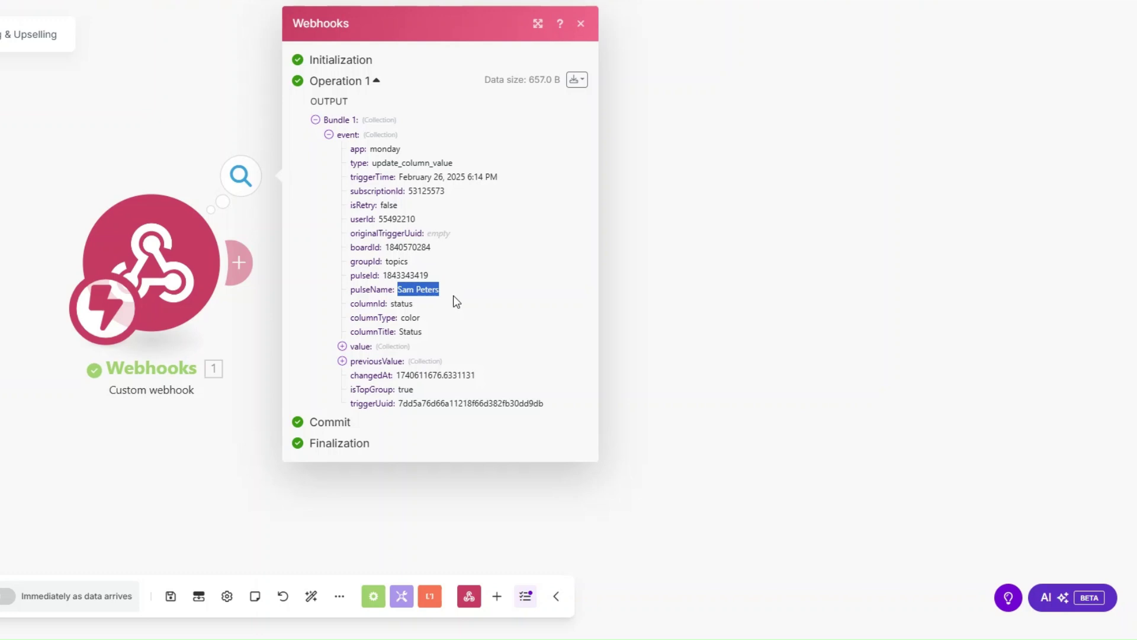
drag(383, 275, 458, 283)
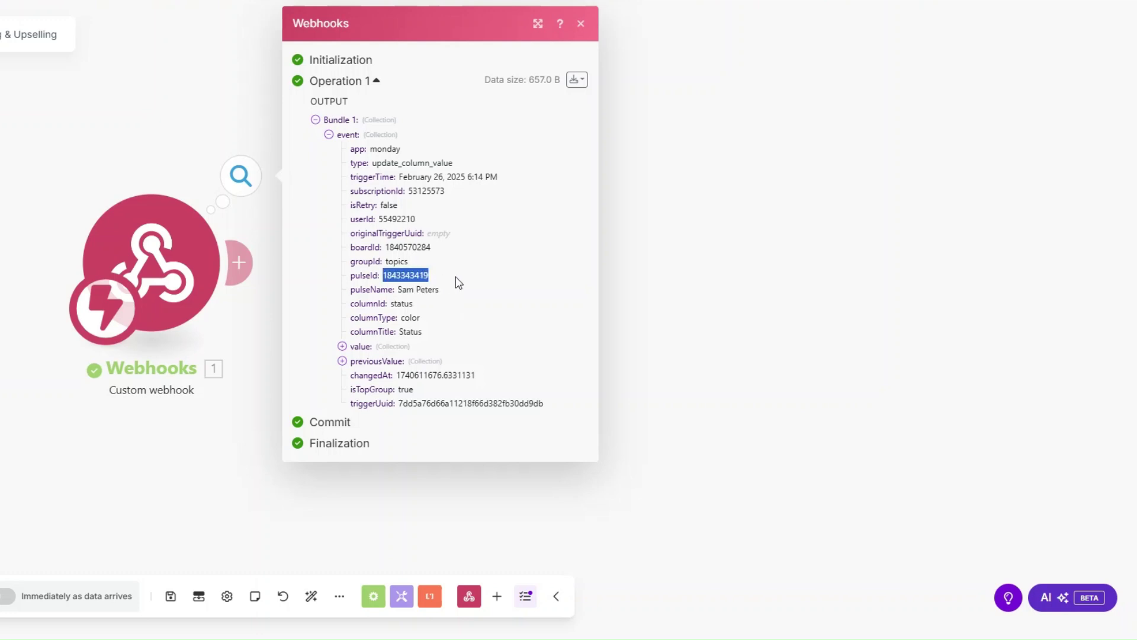
Add a Monday Get an Item step with ID mapped to pulseId and board Apex Coverage Clients.
click(613, 301)
click(240, 263)
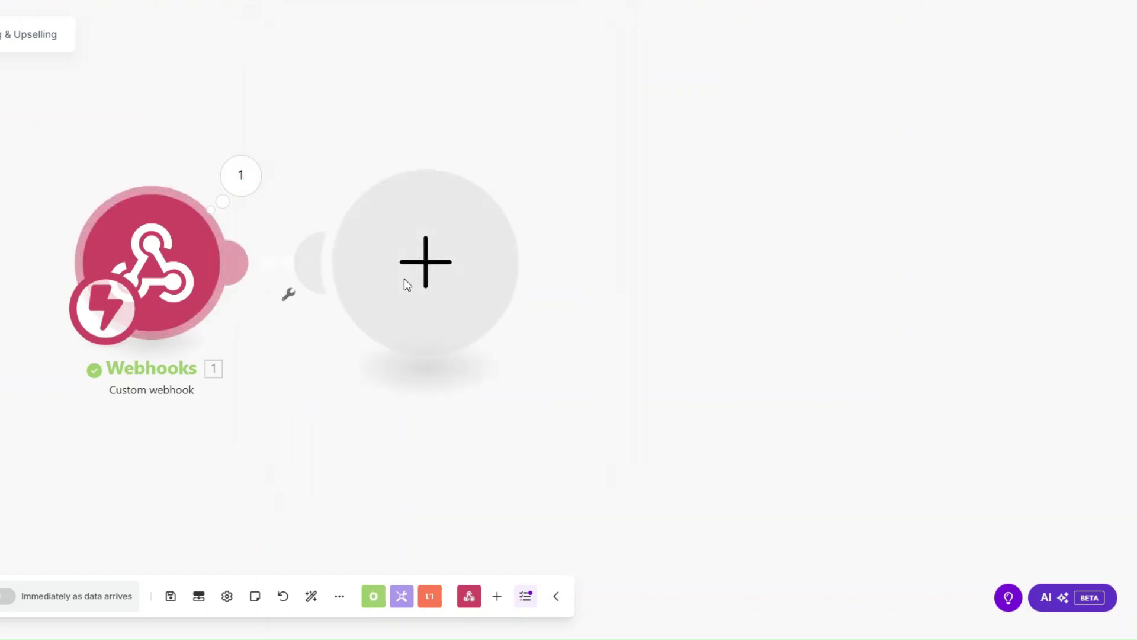
click(554, 255)
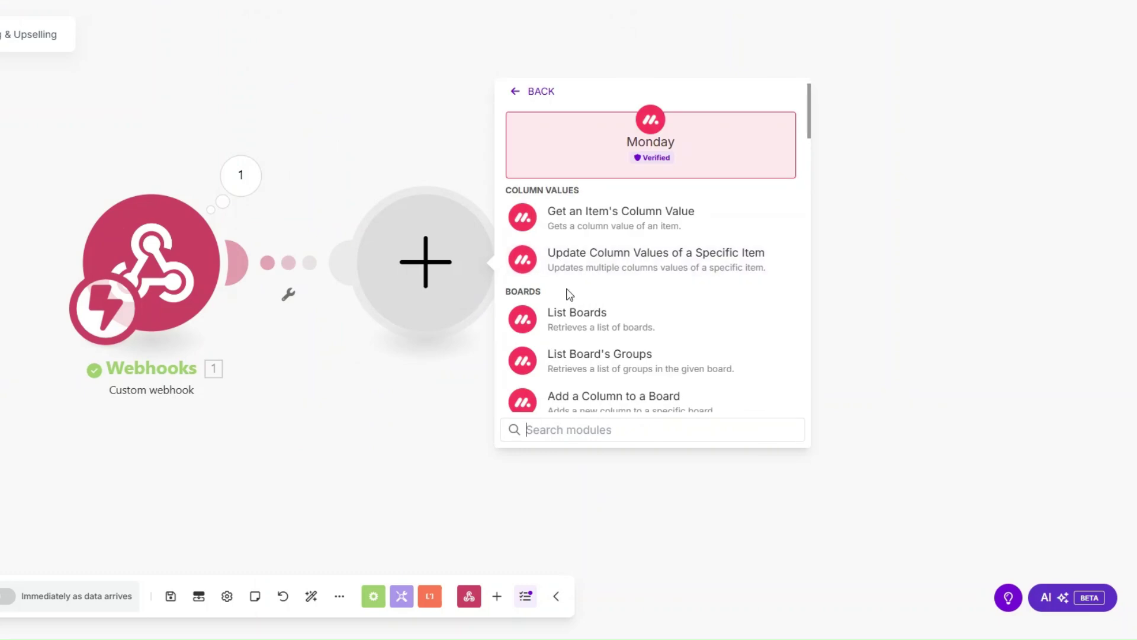
text(get a)
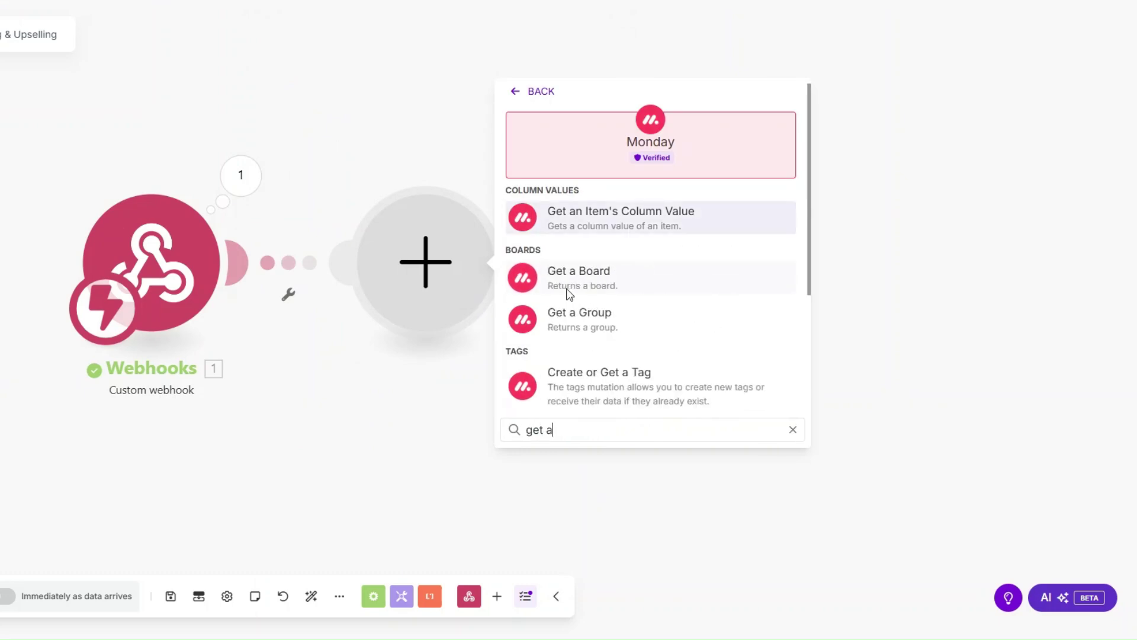
text(n)
click(571, 287)
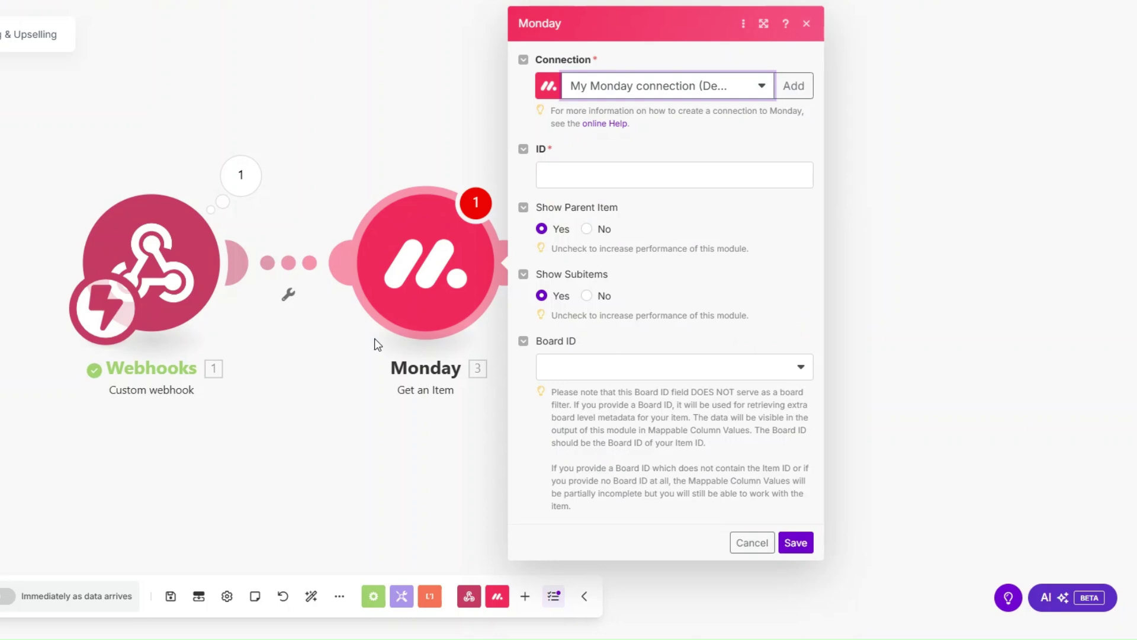
click(536, 181)
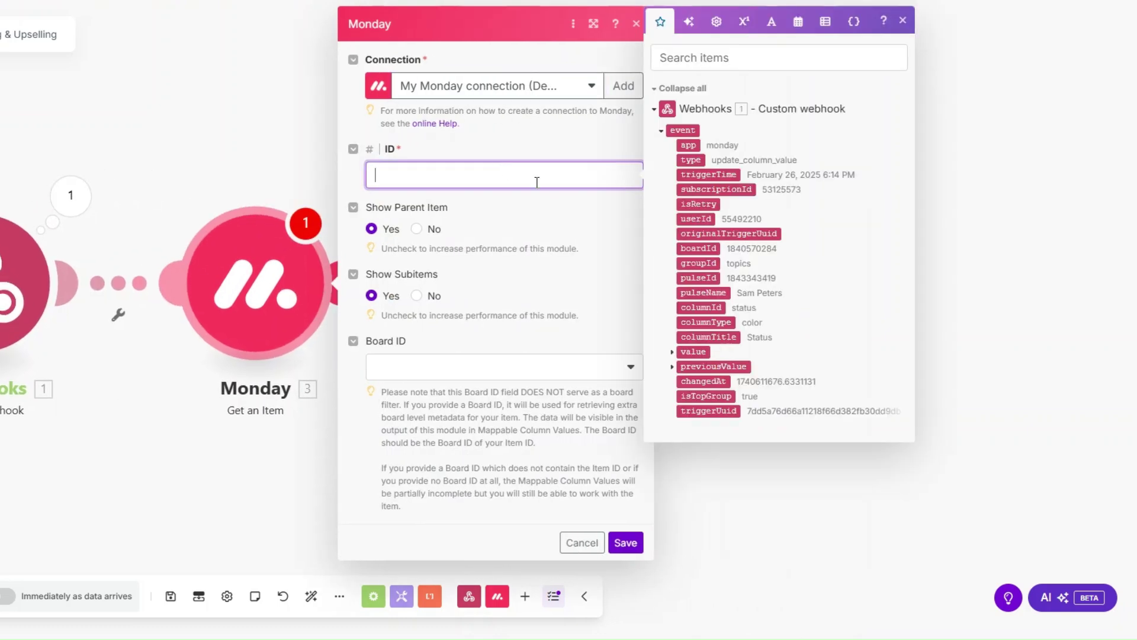
click(699, 278)
click(474, 372)
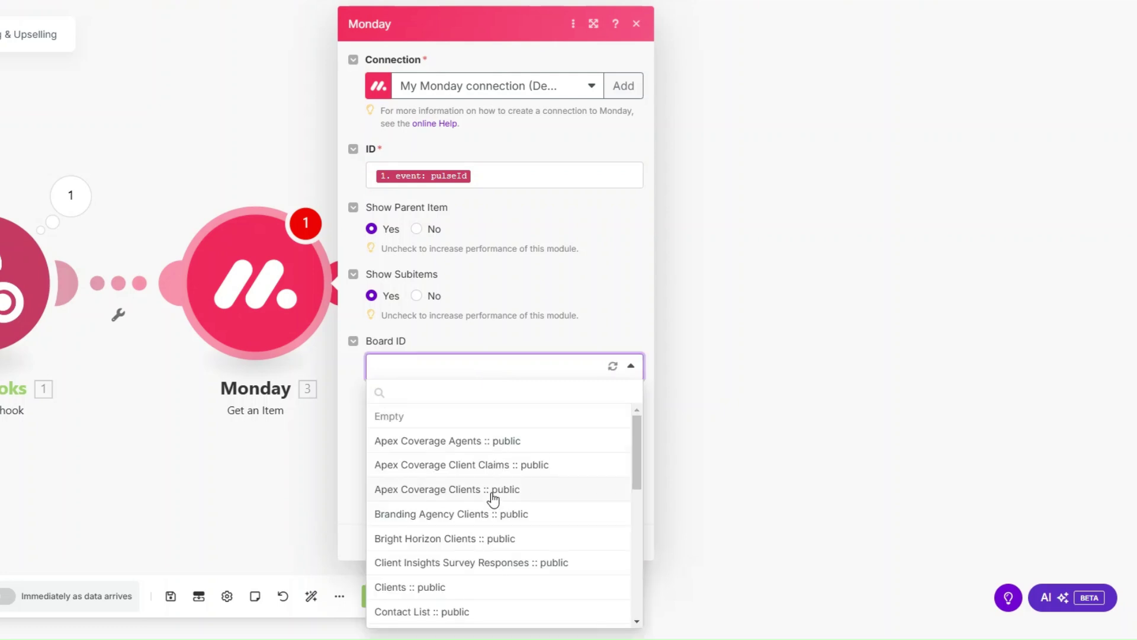
click(493, 489)
click(625, 541)
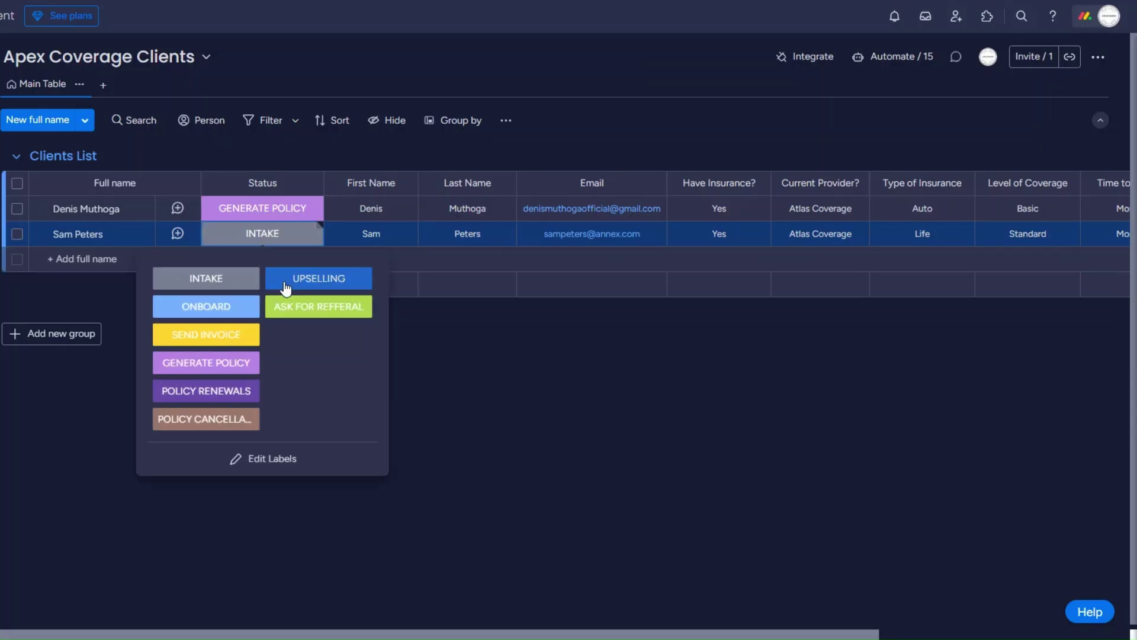
Retrigger with status UPSELLING and review the returned first name and insurance column values.
click(287, 283)
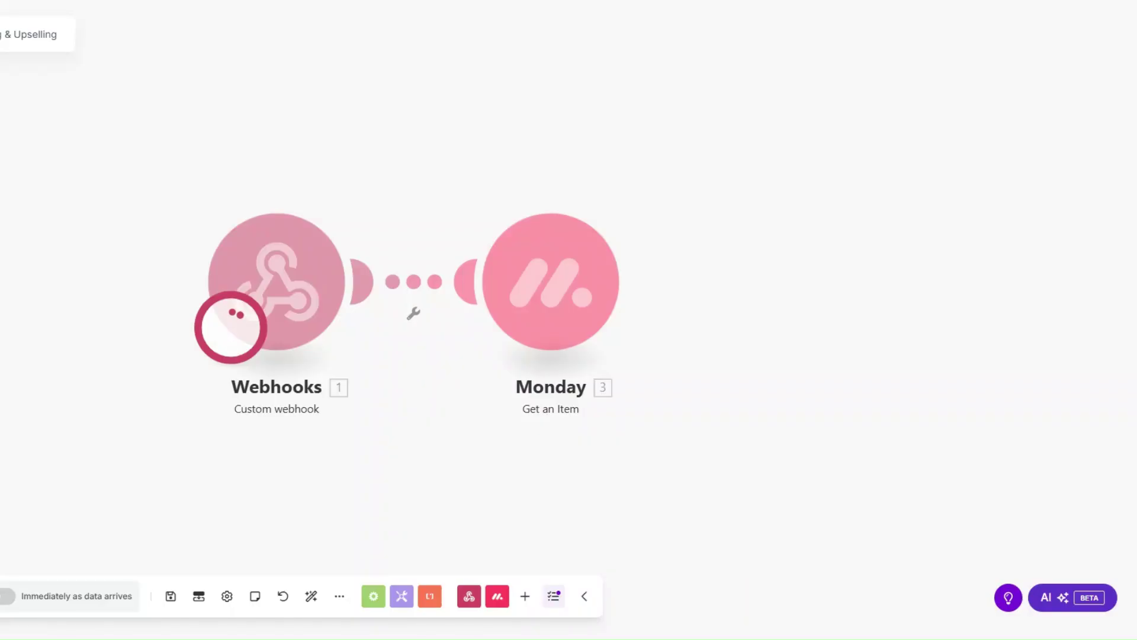
drag(391, 361, 210, 358)
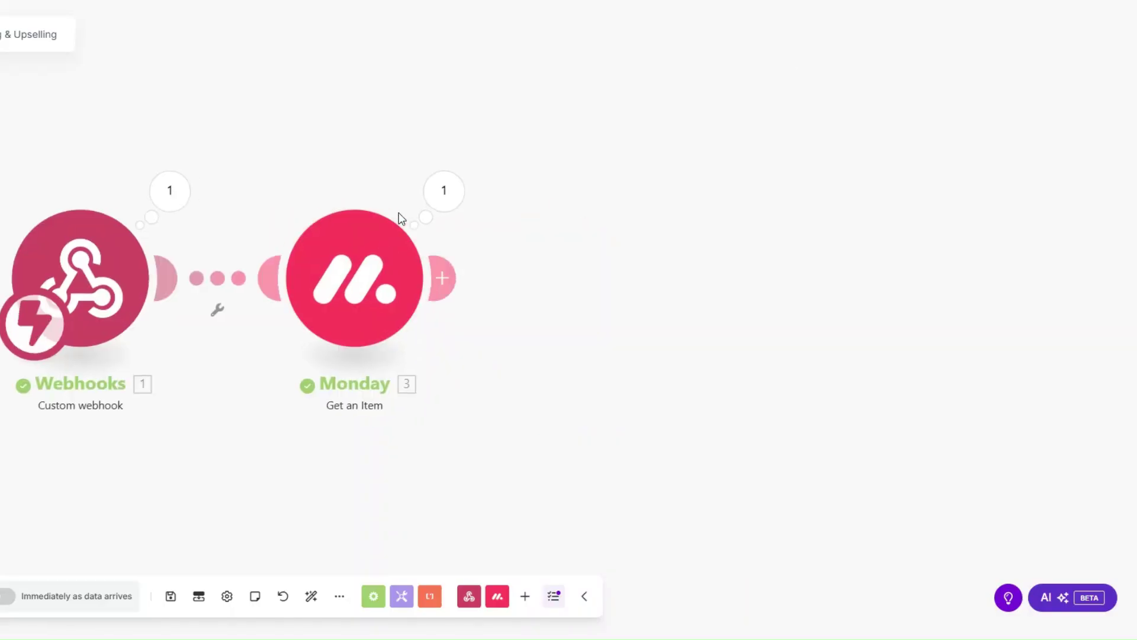
click(444, 190)
scroll(546, 375, down, 1)
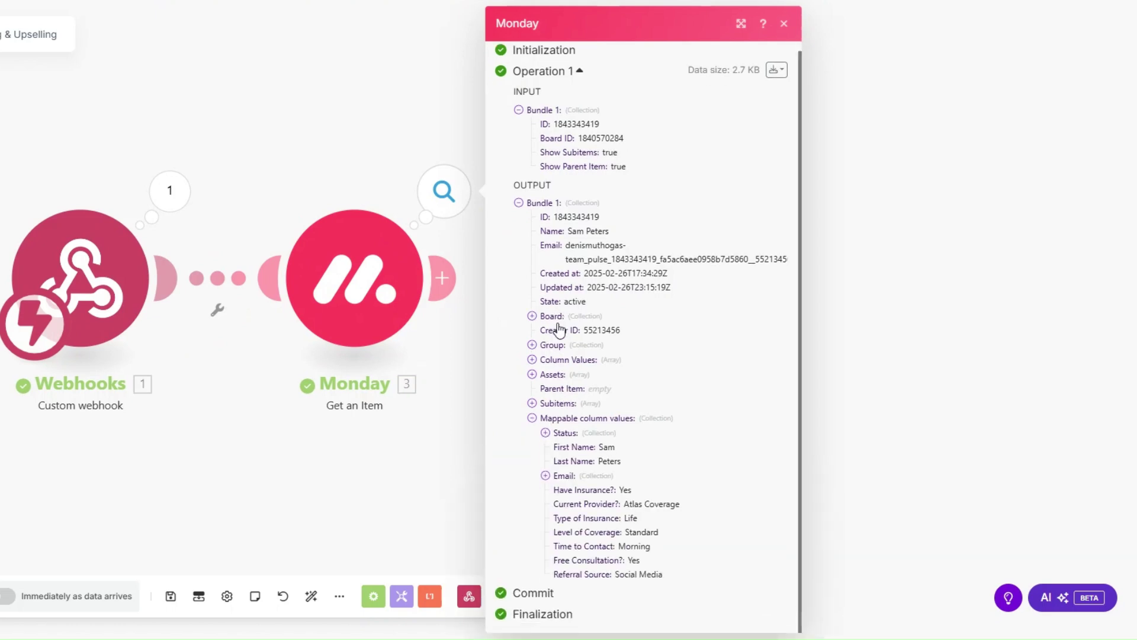
click(545, 478)
scroll(533, 415, down, 2)
double_click(605, 421)
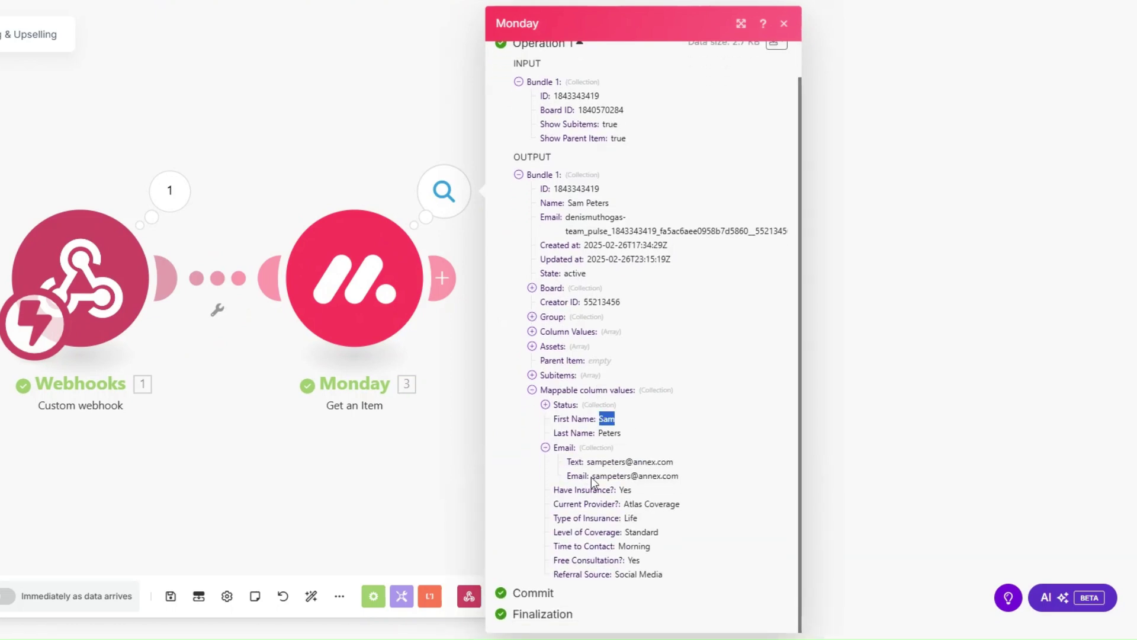
drag(611, 490, 665, 575)
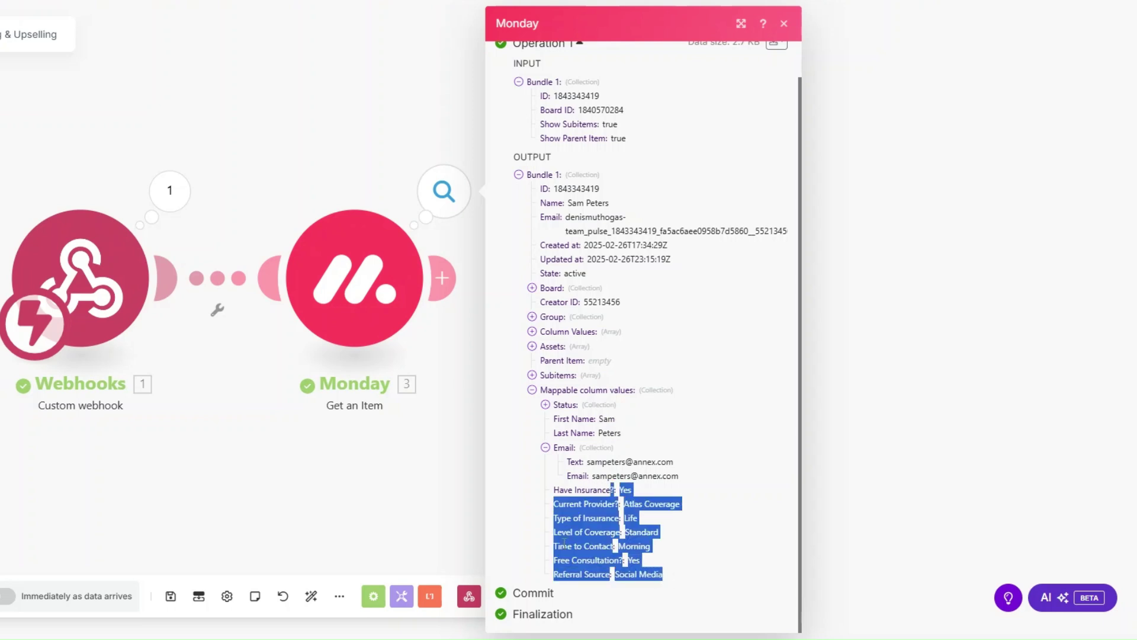
click(363, 475)
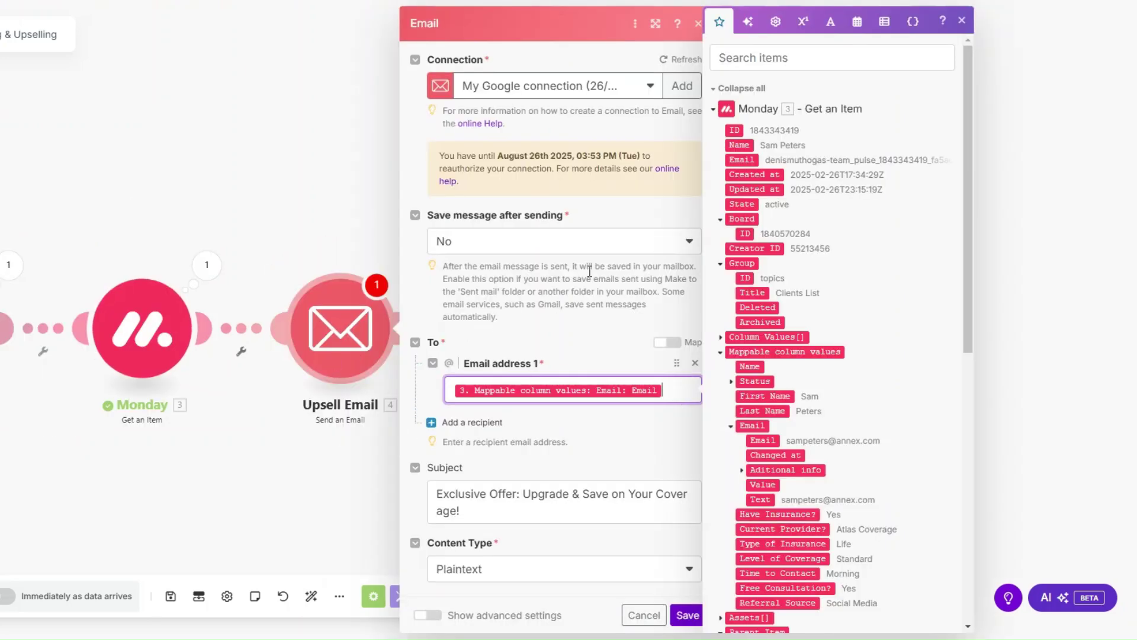
Replace 'Auto' in the email body with the mapped Type of Insurance column value.
scroll(590, 276, down, 3)
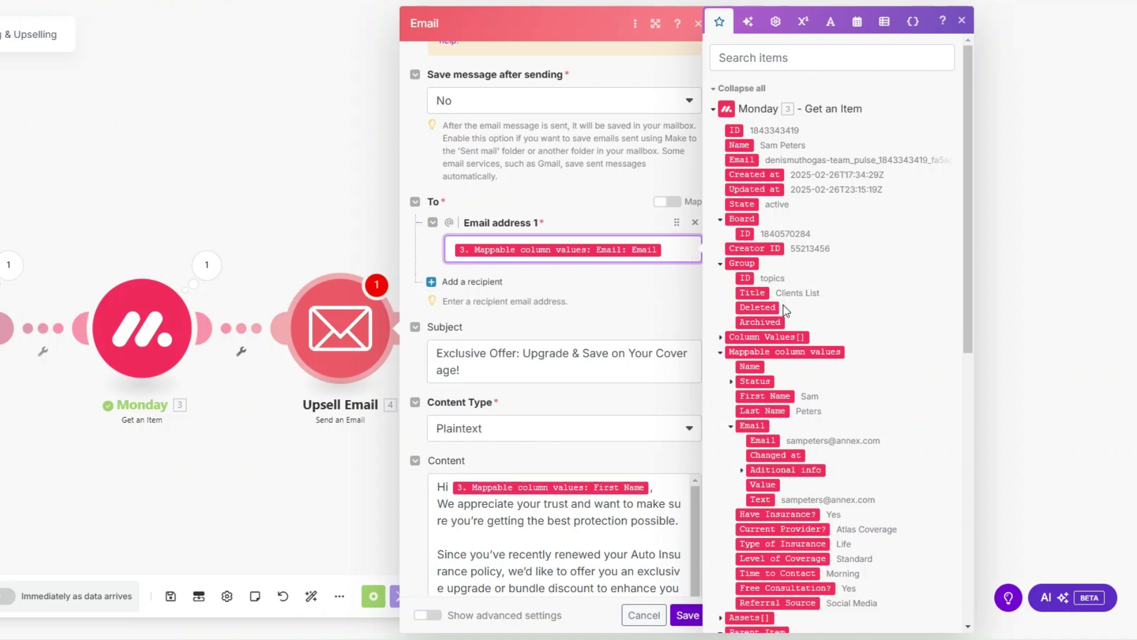
scroll(783, 305, down, 5)
scroll(785, 311, up, 1)
scroll(494, 340, down, 4)
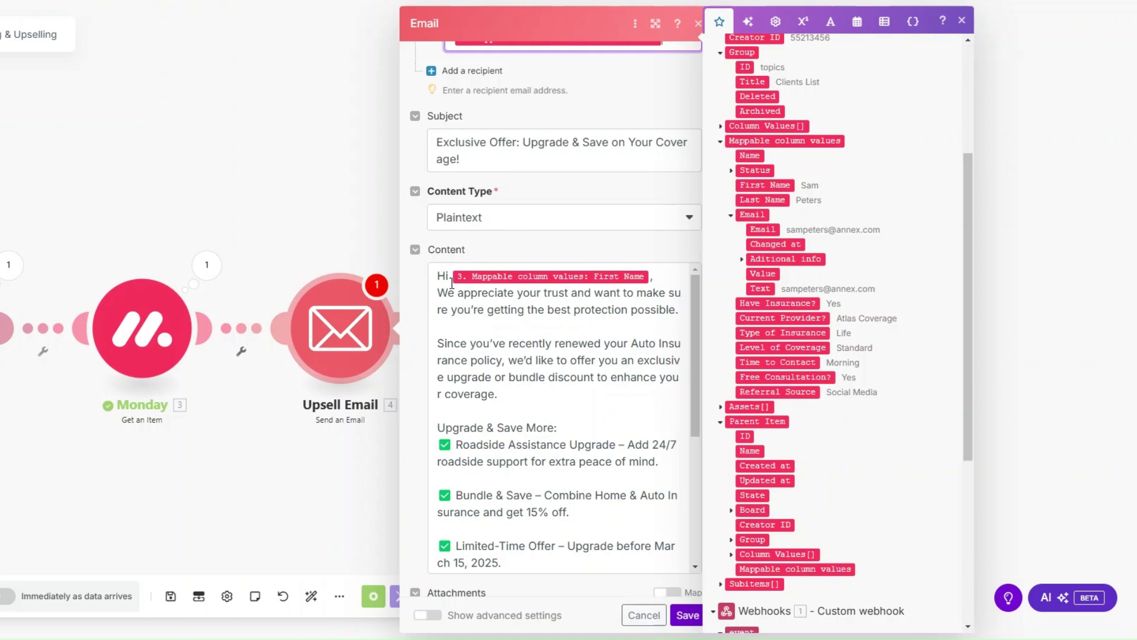
scroll(489, 174, down, 1)
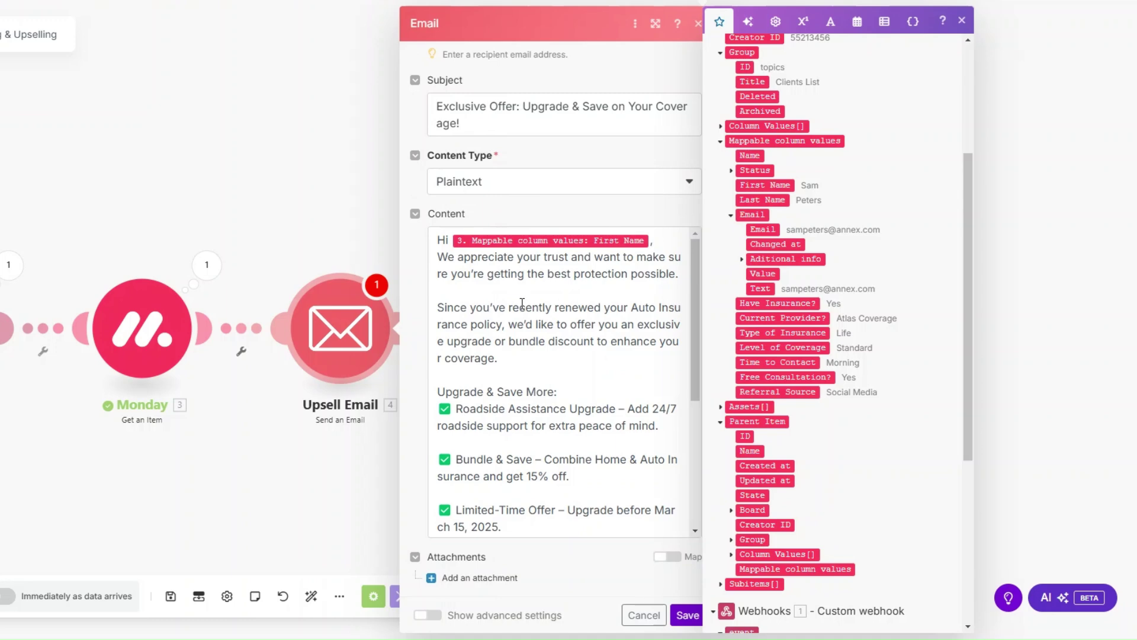
drag(631, 308, 655, 309)
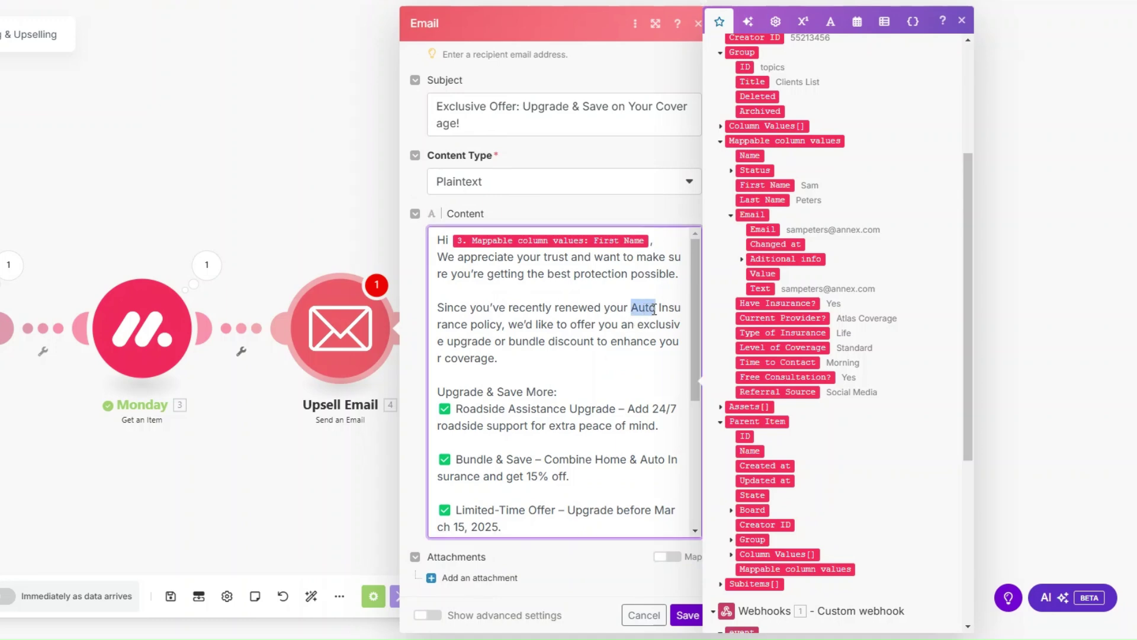
key(BackSpace)
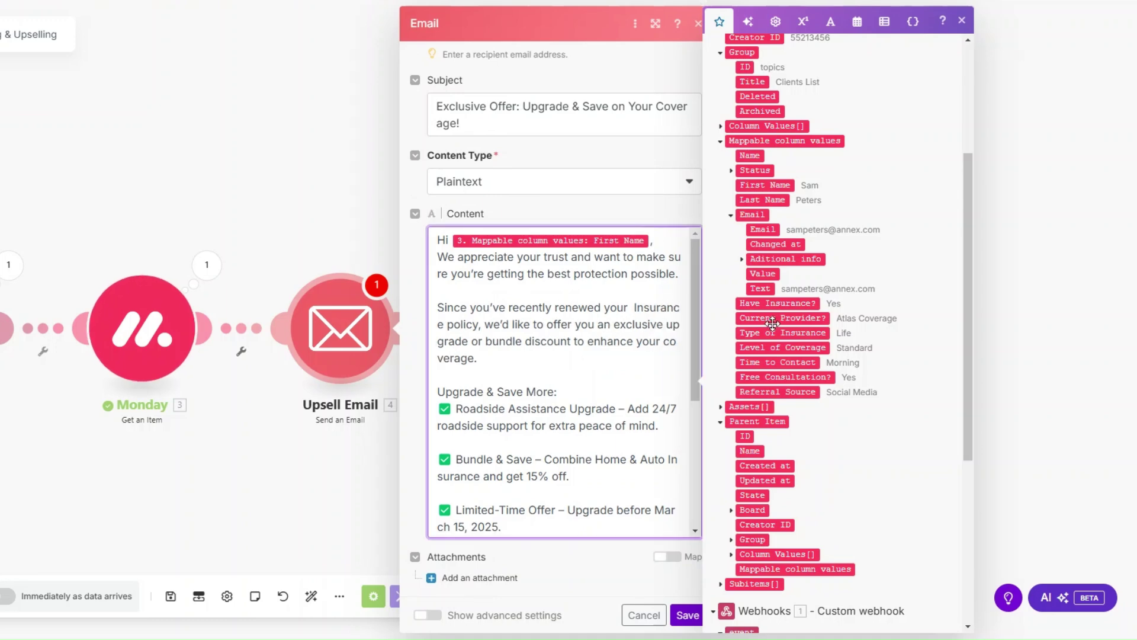
click(780, 334)
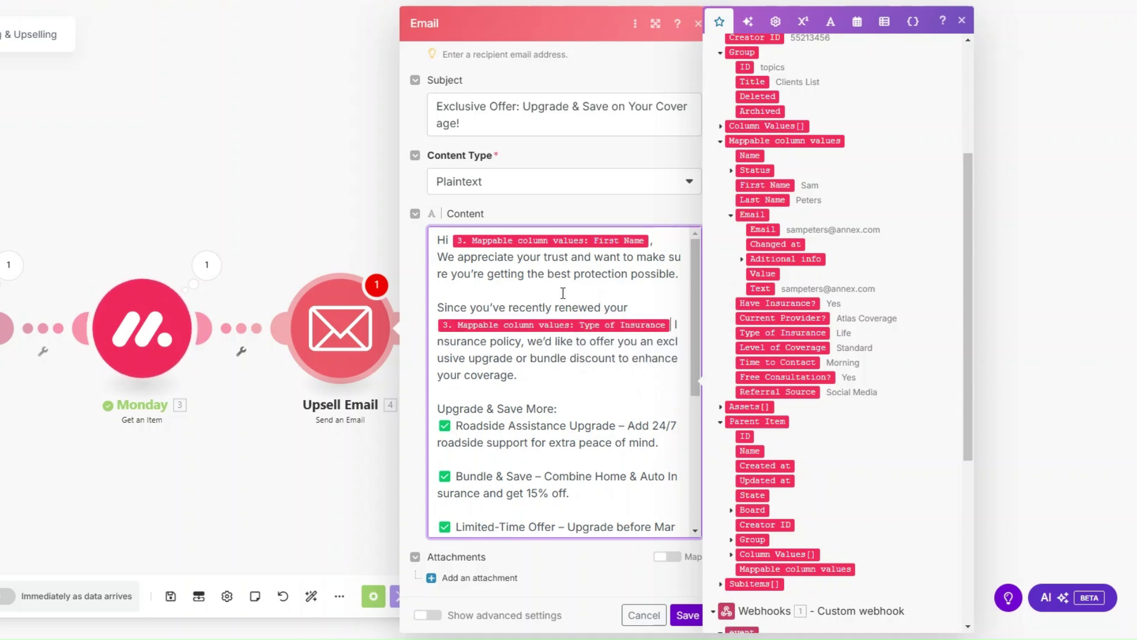
scroll(563, 293, down, 2)
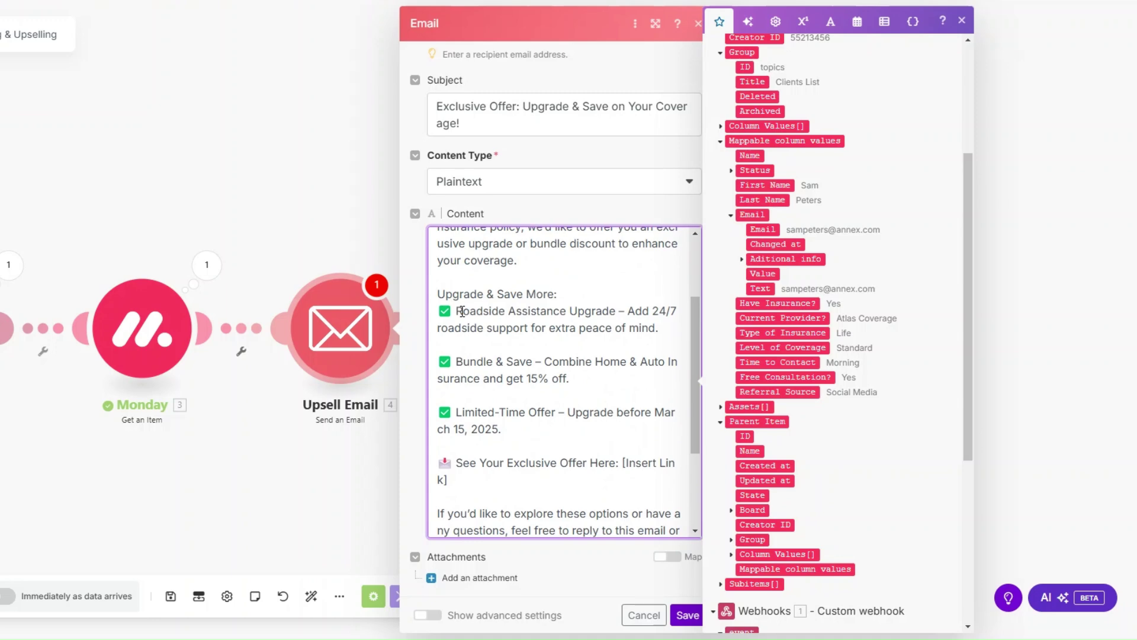
Review the Roadside Assistance Upgrade, 15% discount and contact phone wording, then save the email.
drag(463, 312, 619, 317)
click(550, 332)
drag(463, 312, 616, 312)
scroll(616, 311, down, 1)
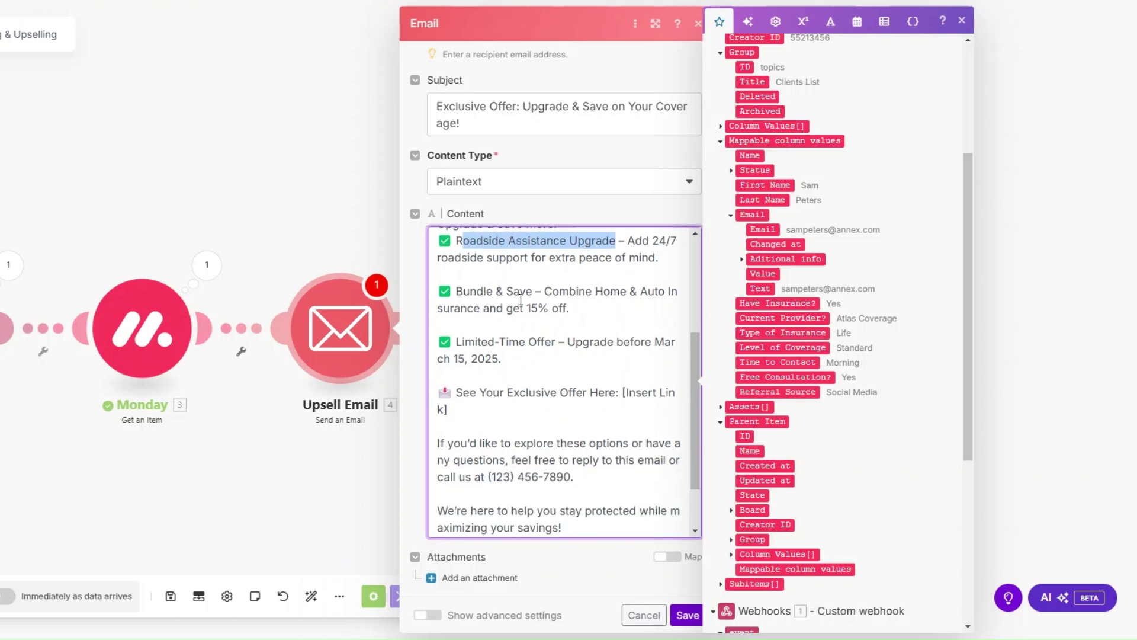
drag(594, 312, 481, 306)
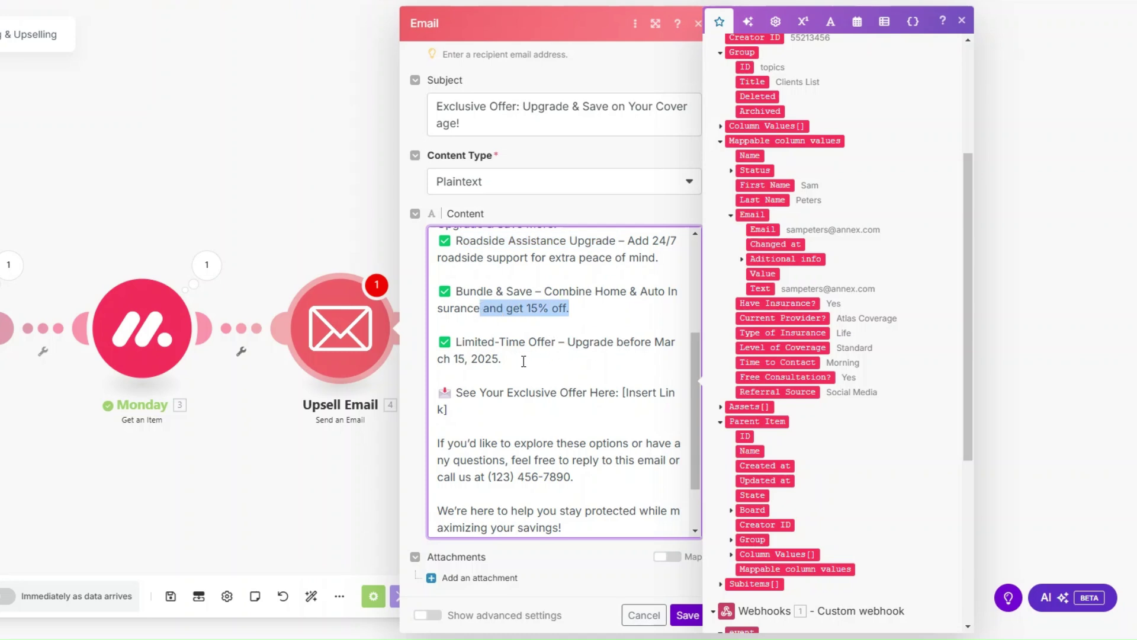
drag(524, 362, 437, 358)
scroll(622, 322, down, 1)
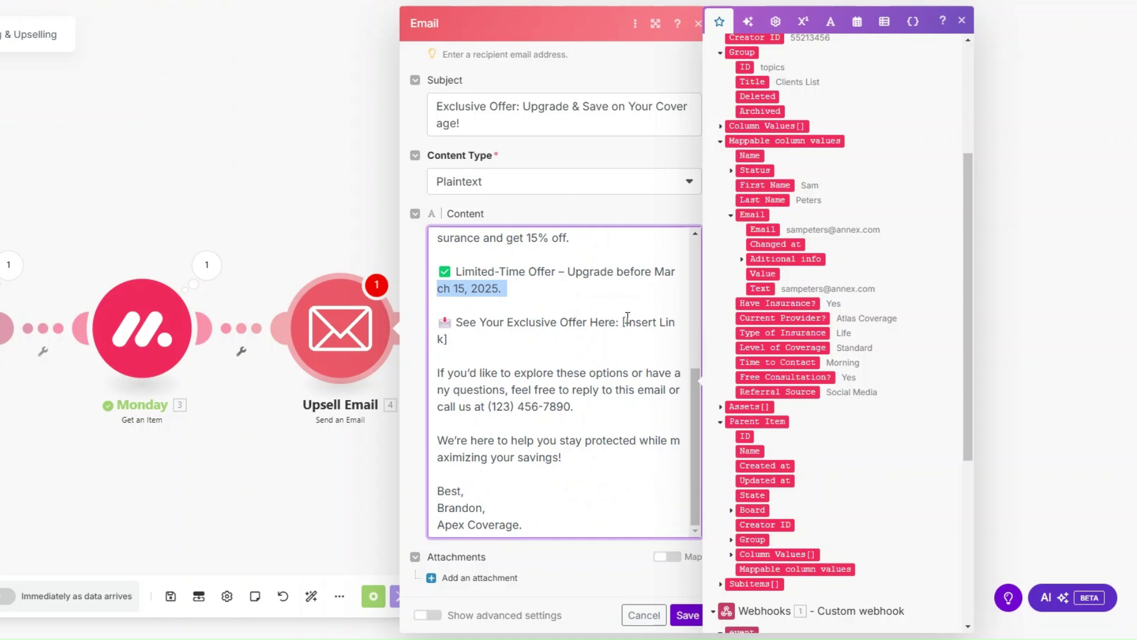
click(626, 321)
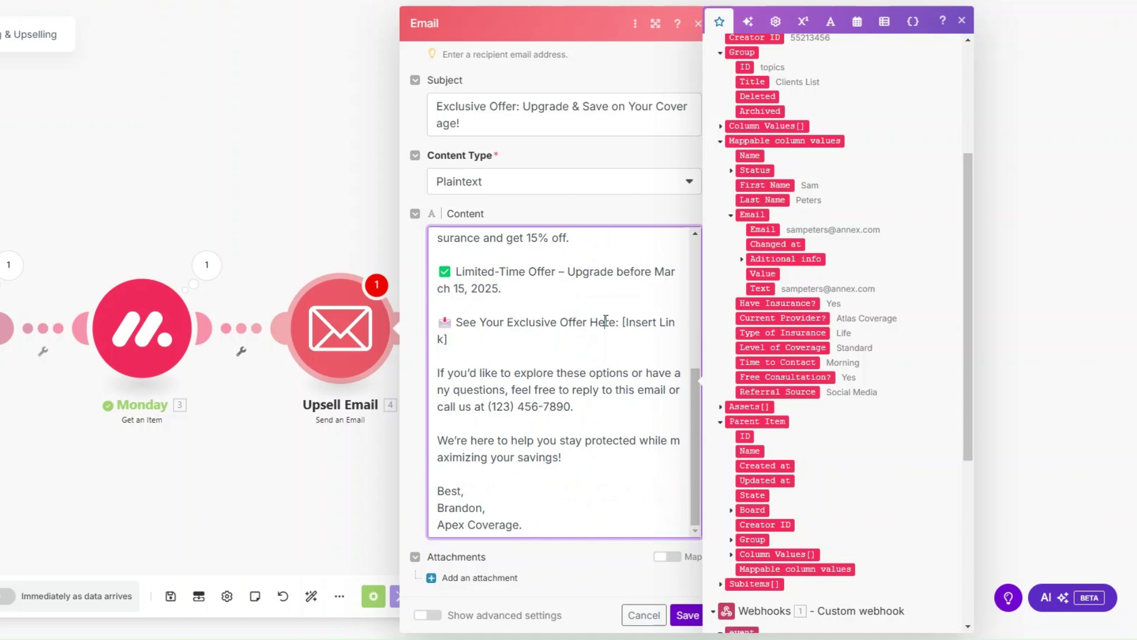
drag(577, 408, 473, 411)
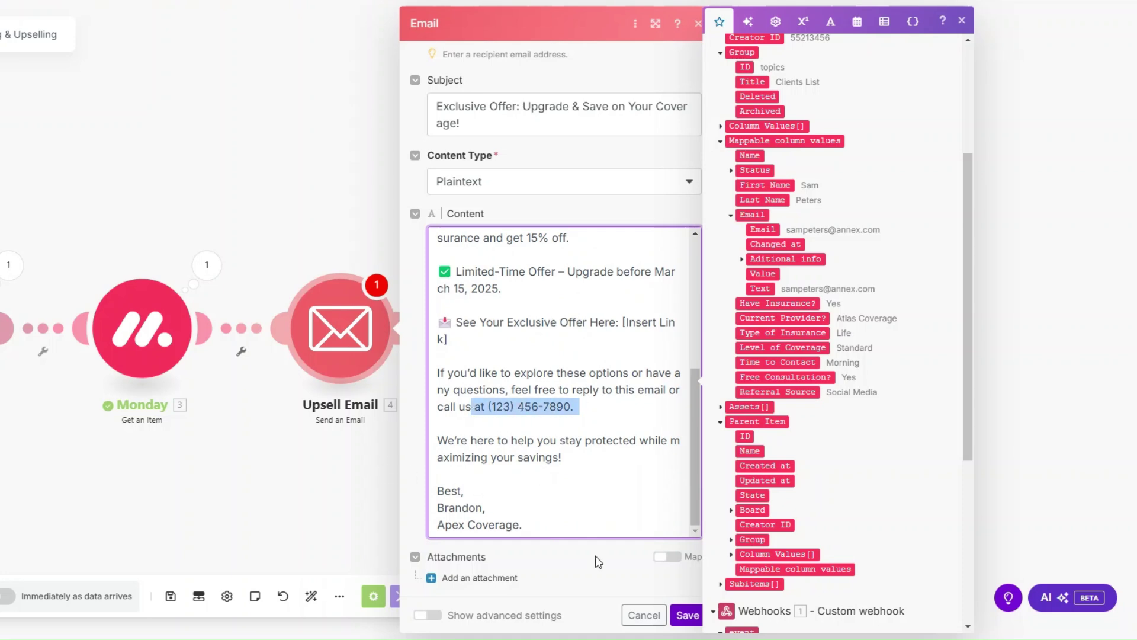
click(687, 615)
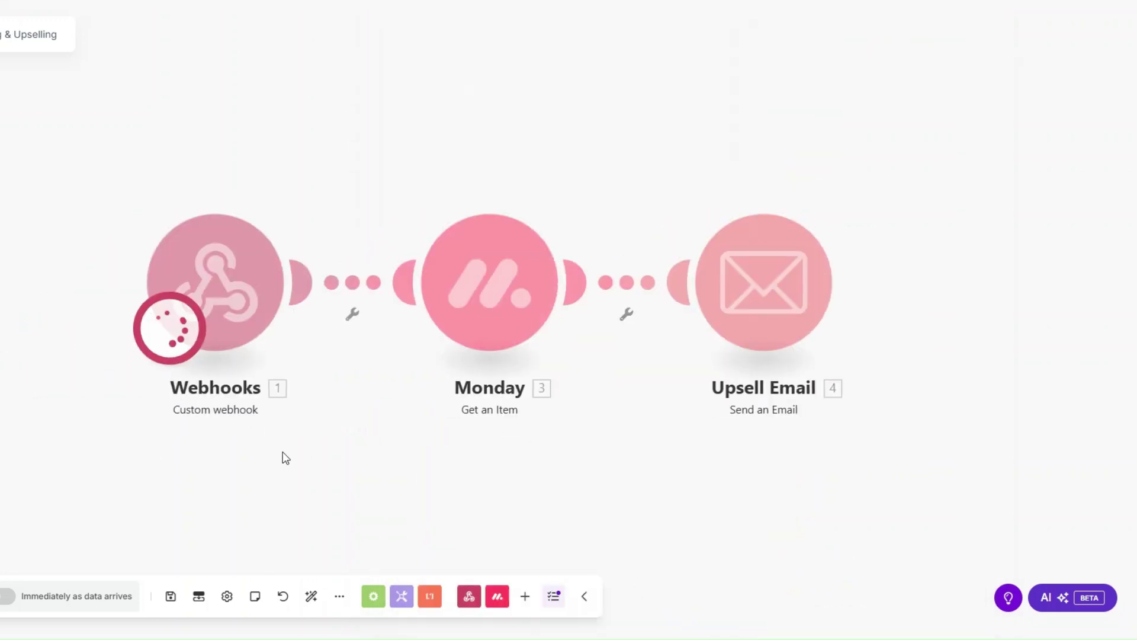
Change the first client's status to UPSELLING on the monday.com board to trigger the scenario.
drag(282, 455, 220, 455)
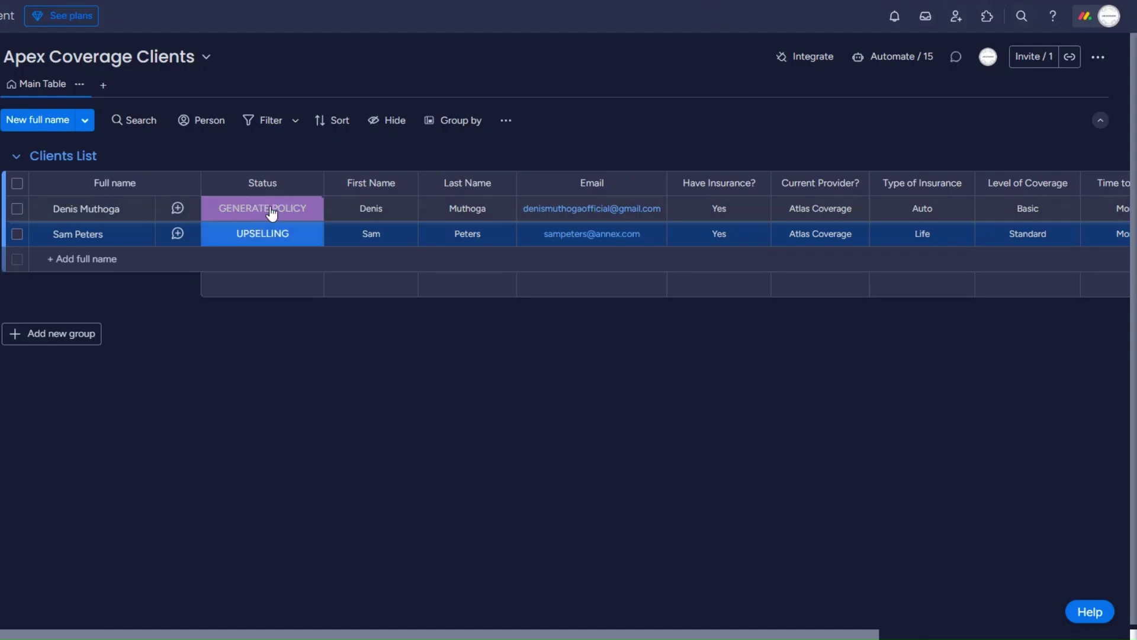
click(271, 213)
click(309, 258)
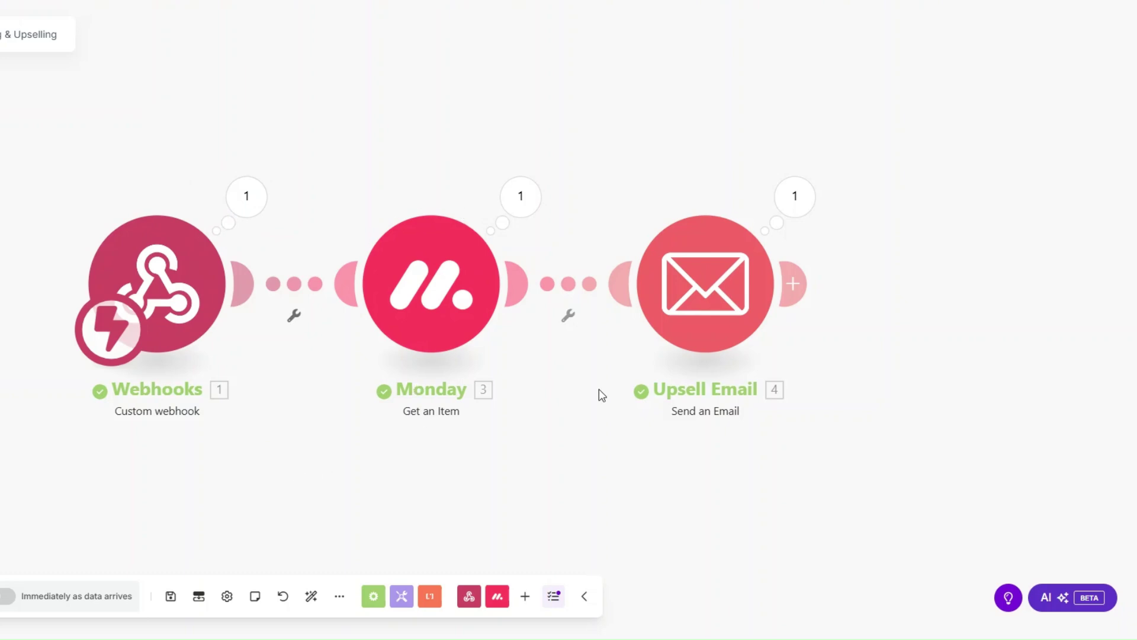
Inspect the Upsell Email run details, checking the sent email's subject and body.
click(794, 196)
drag(915, 258, 1107, 259)
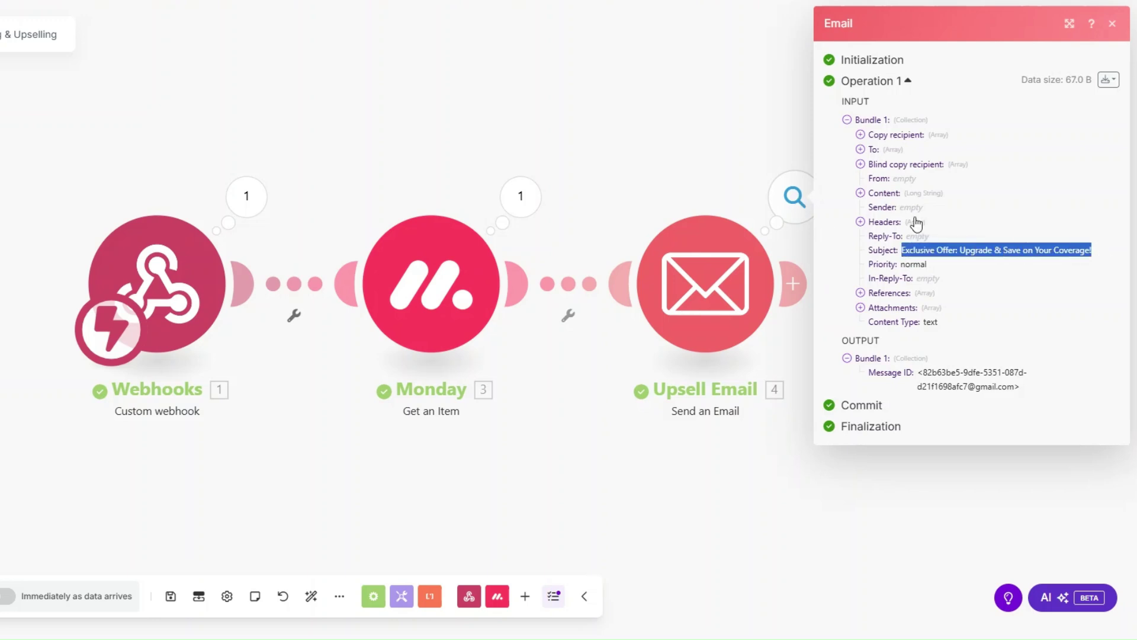
click(860, 193)
drag(876, 225, 908, 528)
click(670, 464)
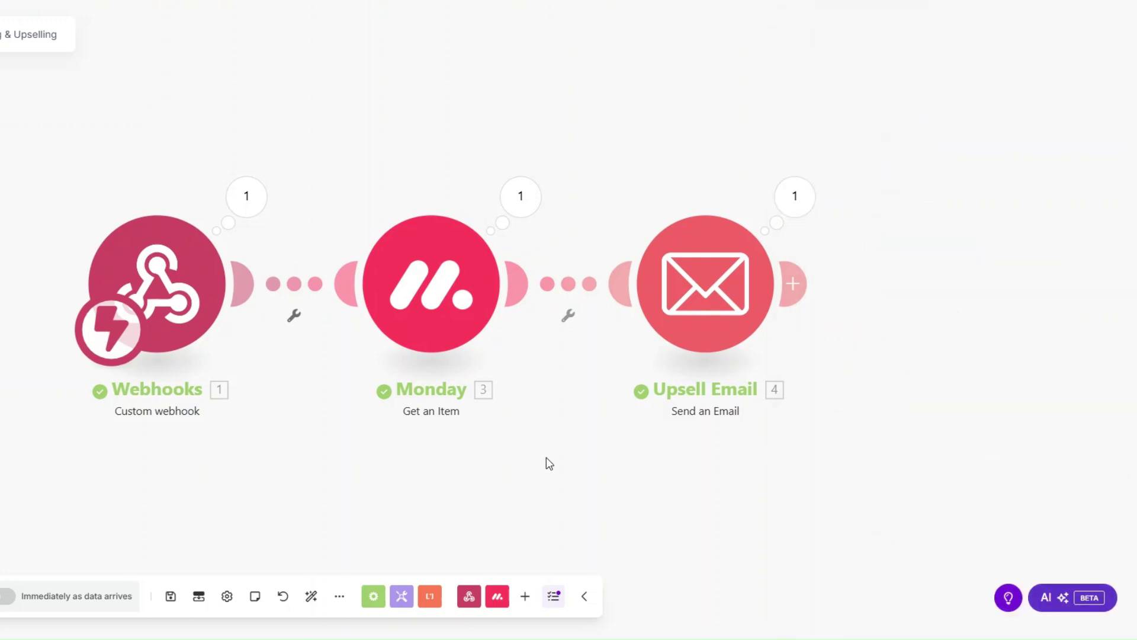
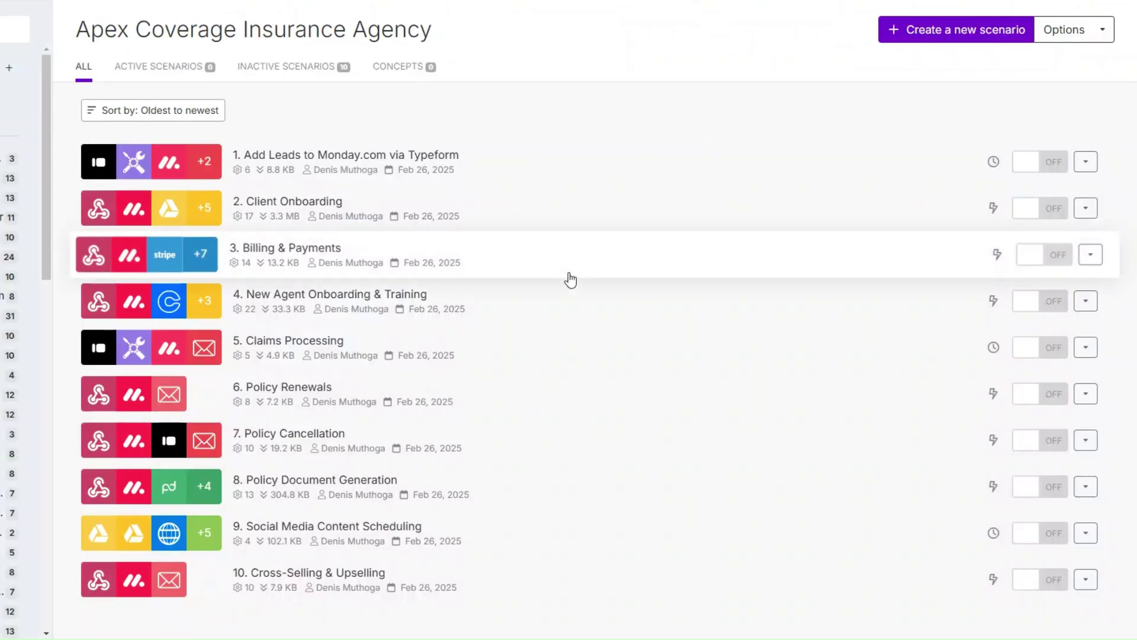
Start a new scenario with a Webhooks custom webhook as the trigger.
click(896, 30)
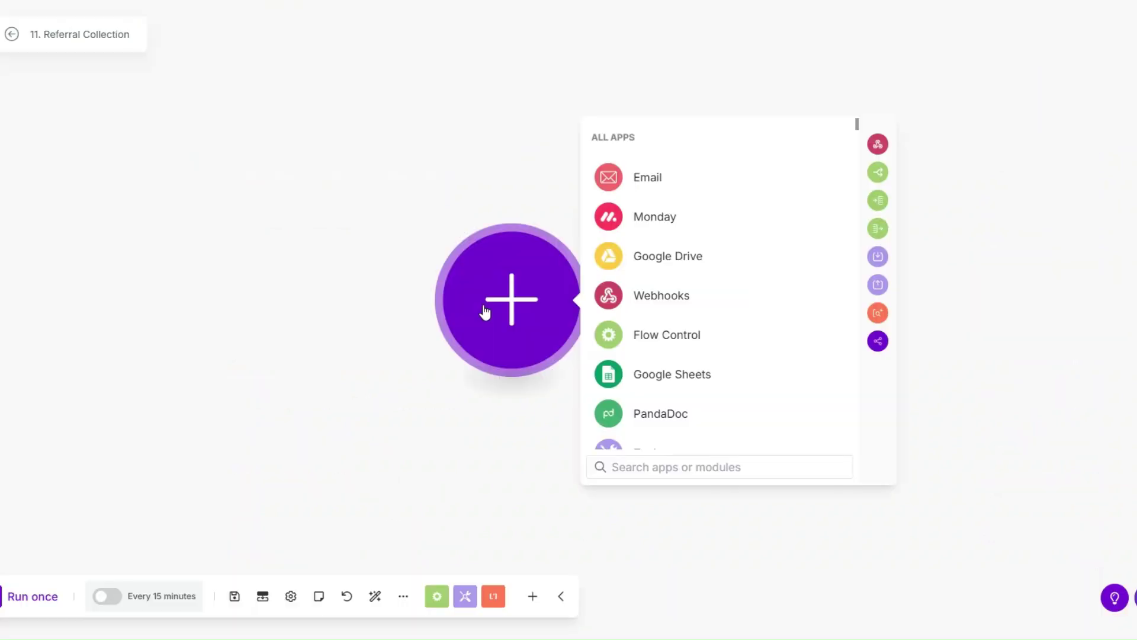
drag(484, 312, 422, 304)
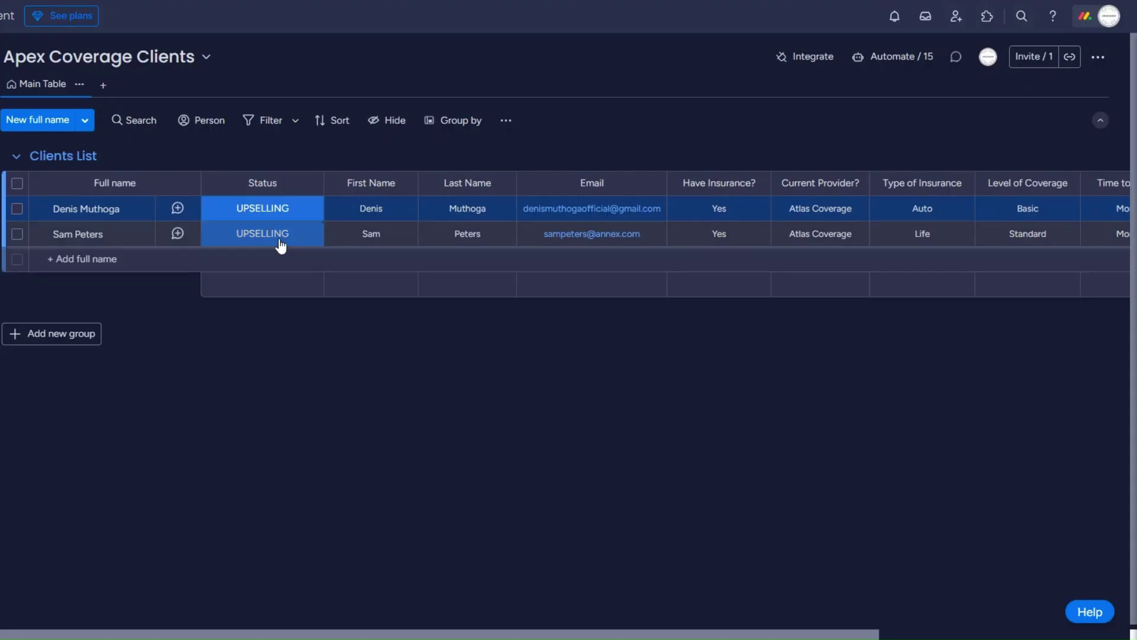
click(281, 244)
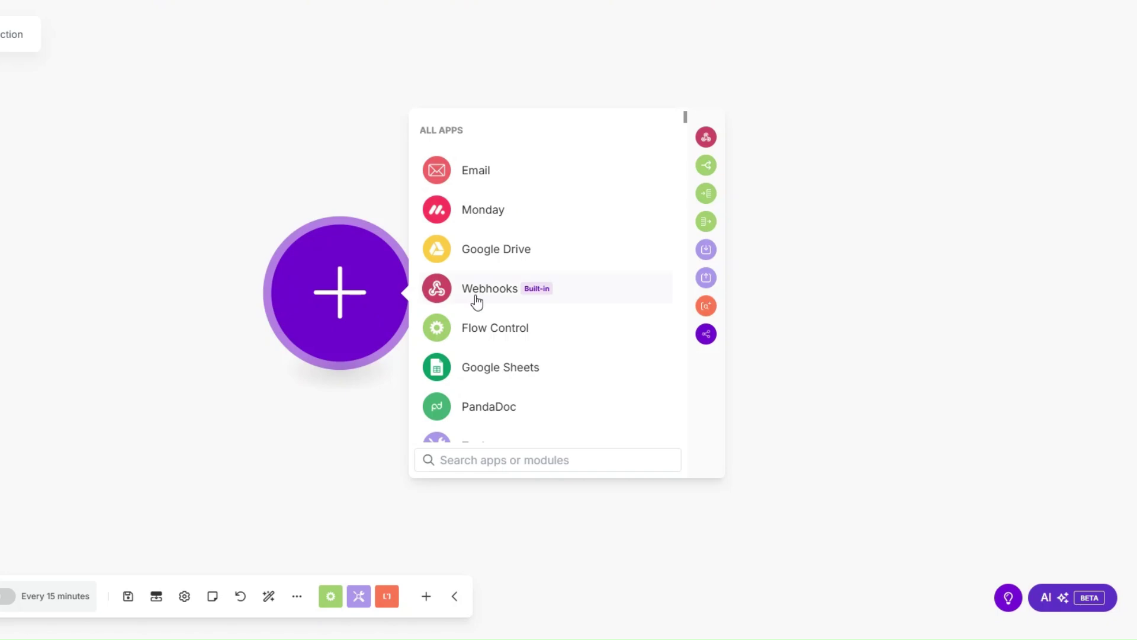
click(476, 301)
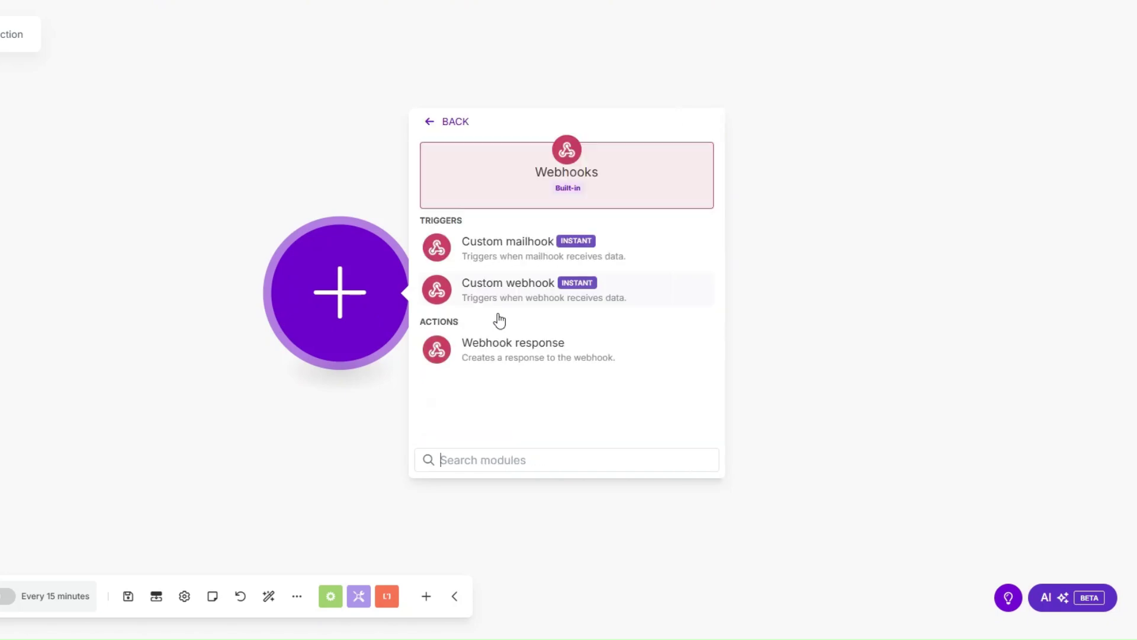
click(512, 282)
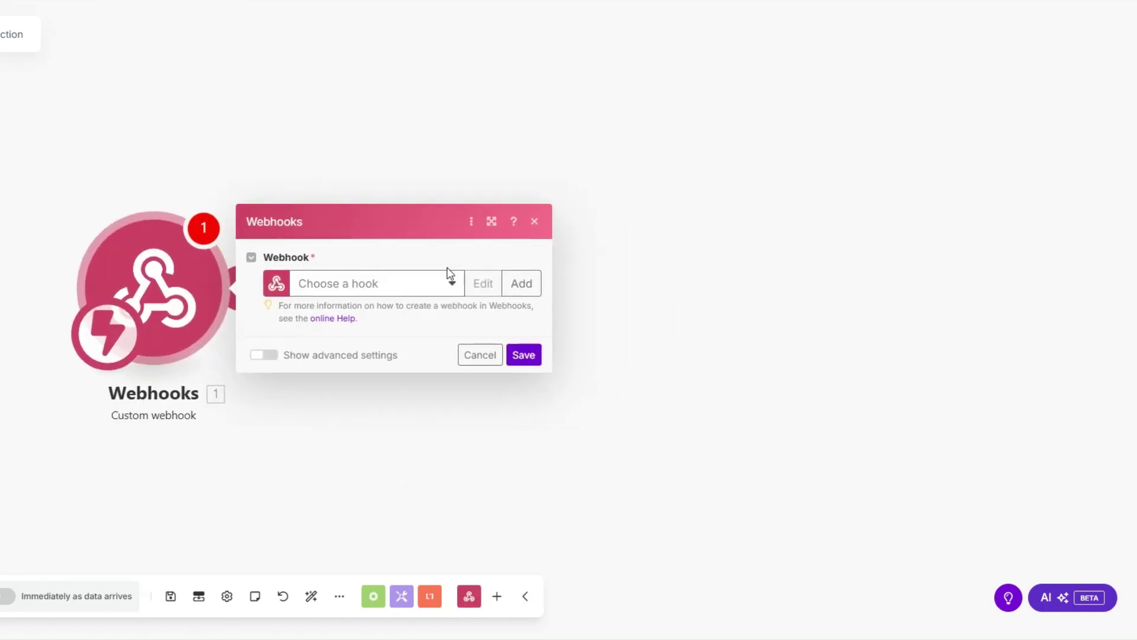
Create a webhook named 'Referral Collection webhook' and save the trigger settings.
click(521, 283)
drag(705, 225, 551, 232)
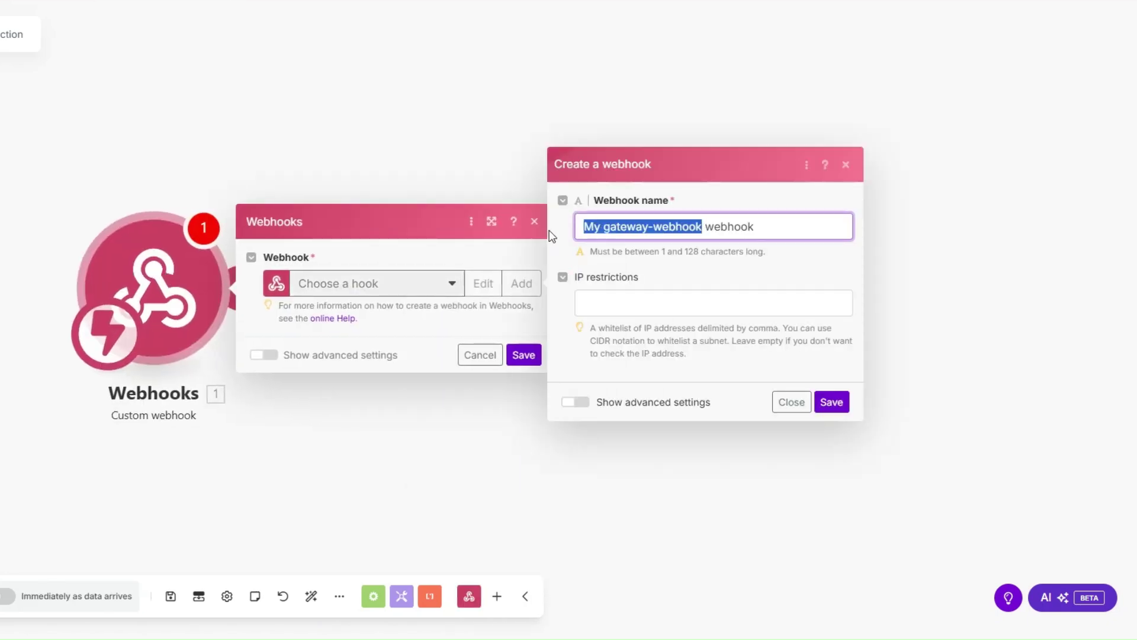
text(Referral Collection)
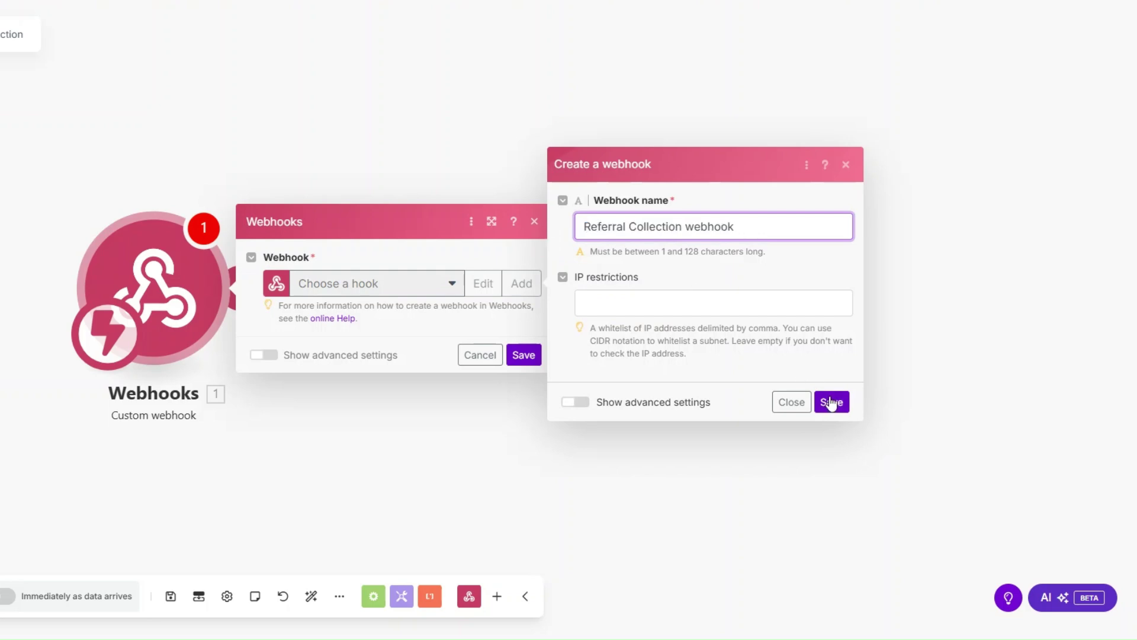
click(832, 401)
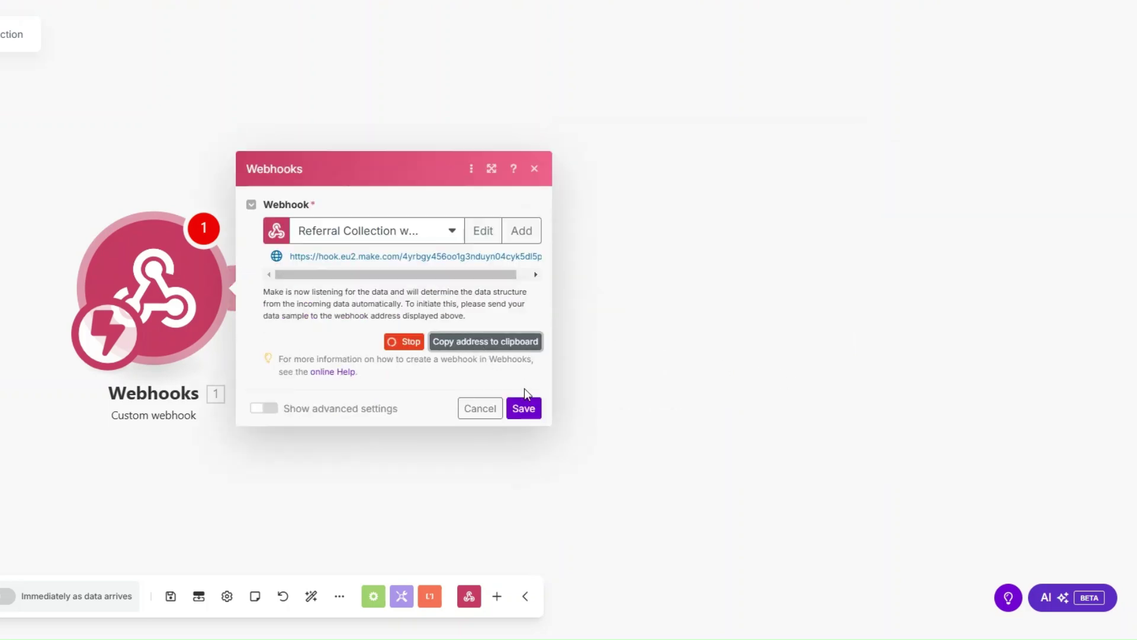
click(526, 409)
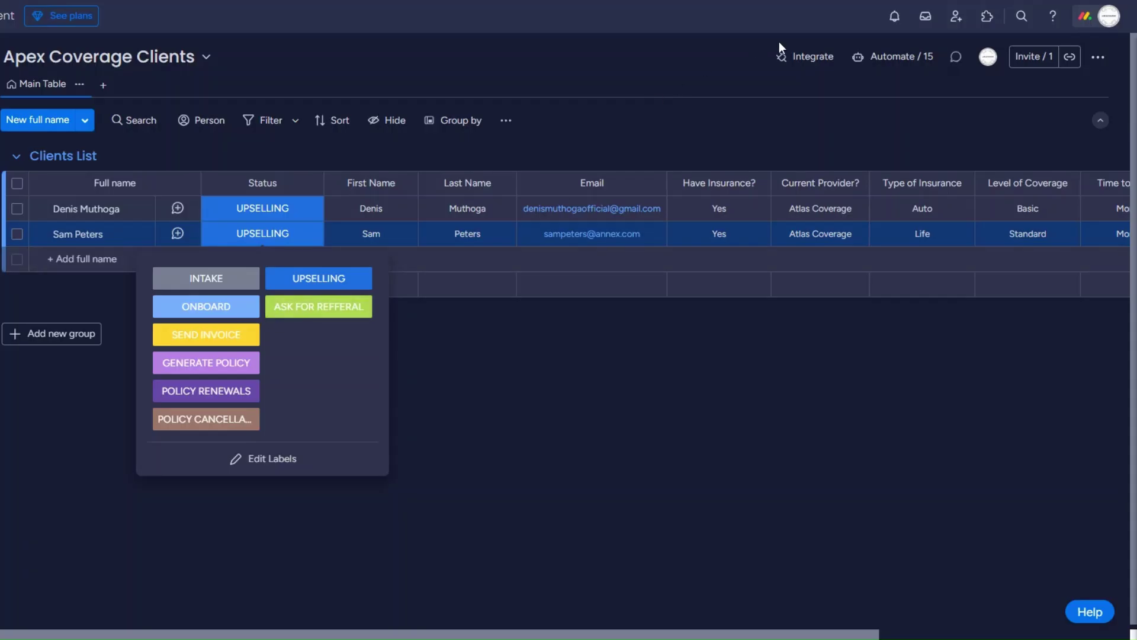
Paste the Make webhook URL into monday.com's status-change webhook integration and connect it.
click(805, 57)
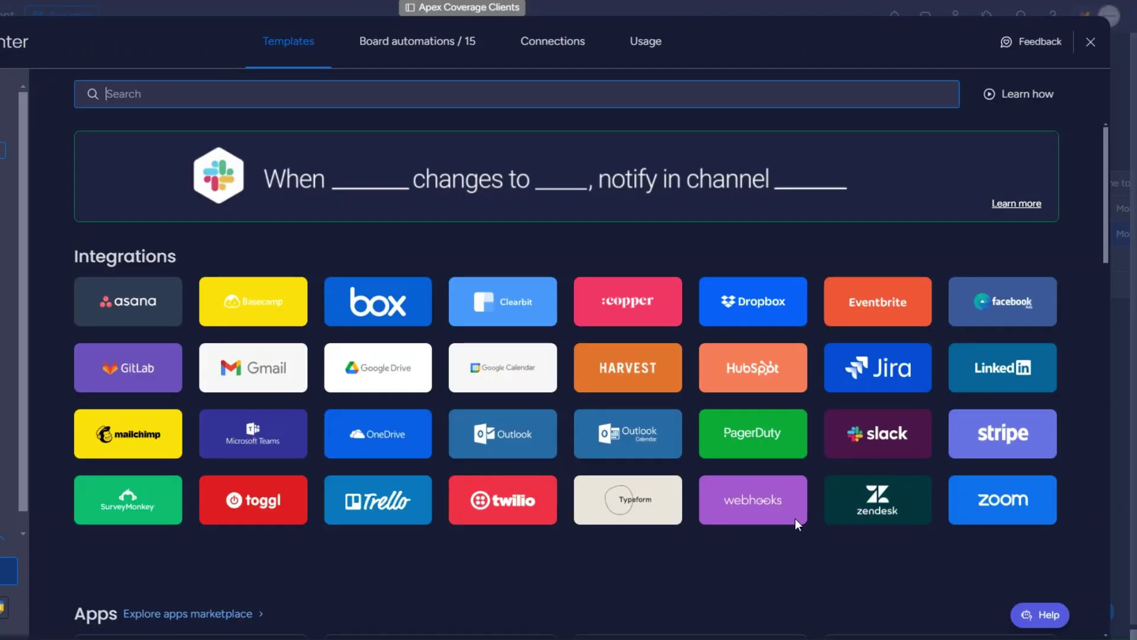
click(719, 507)
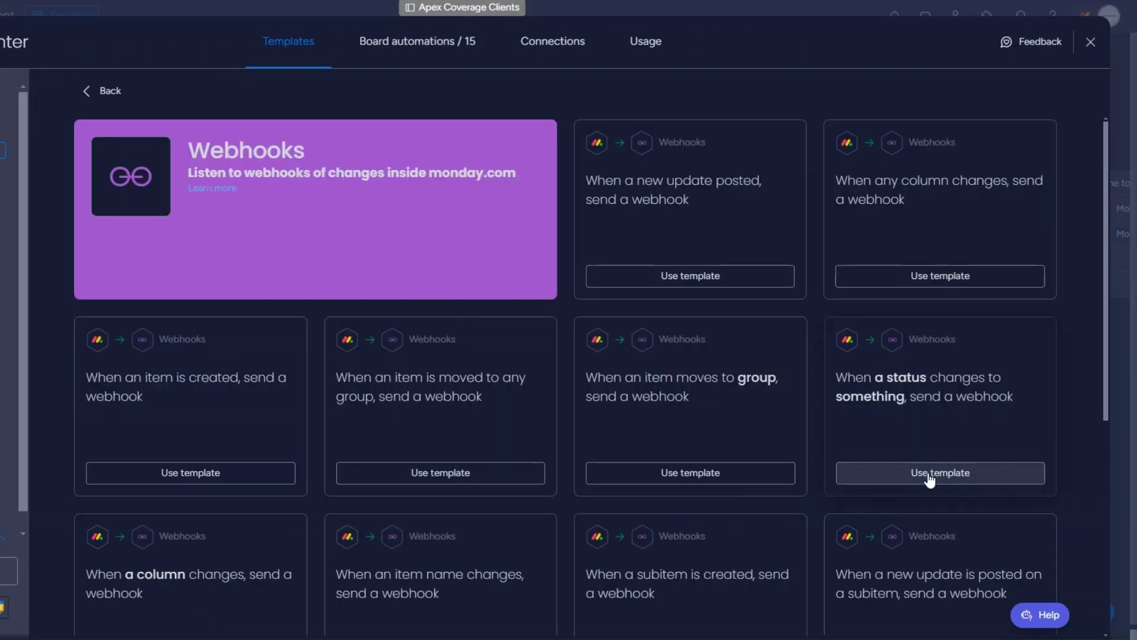
click(576, 409)
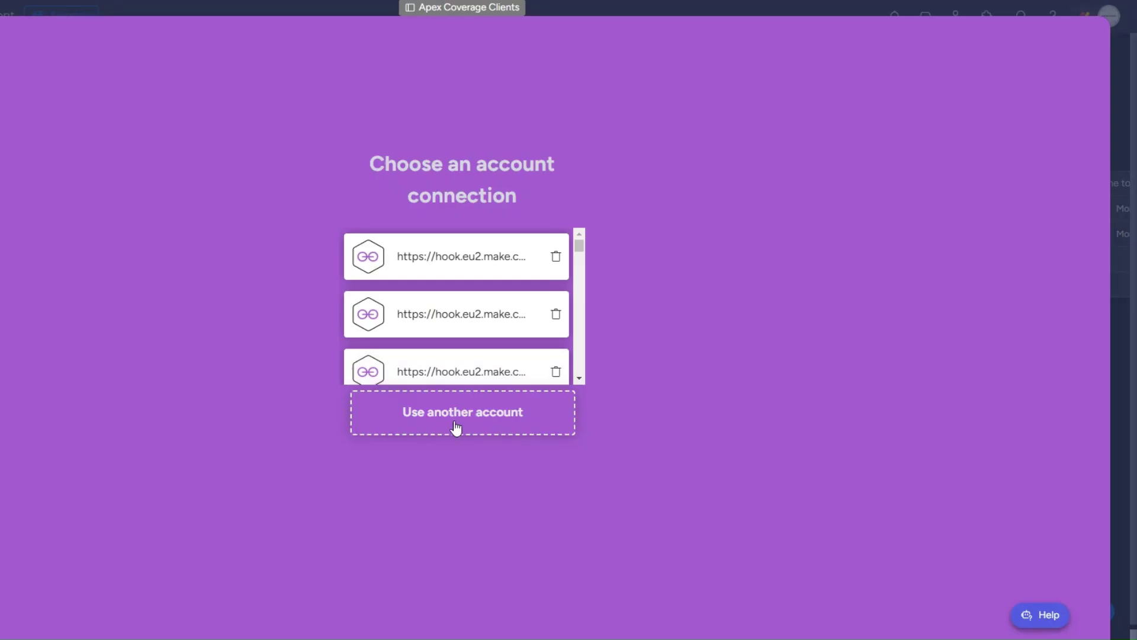
click(461, 427)
key(ctrl+v)
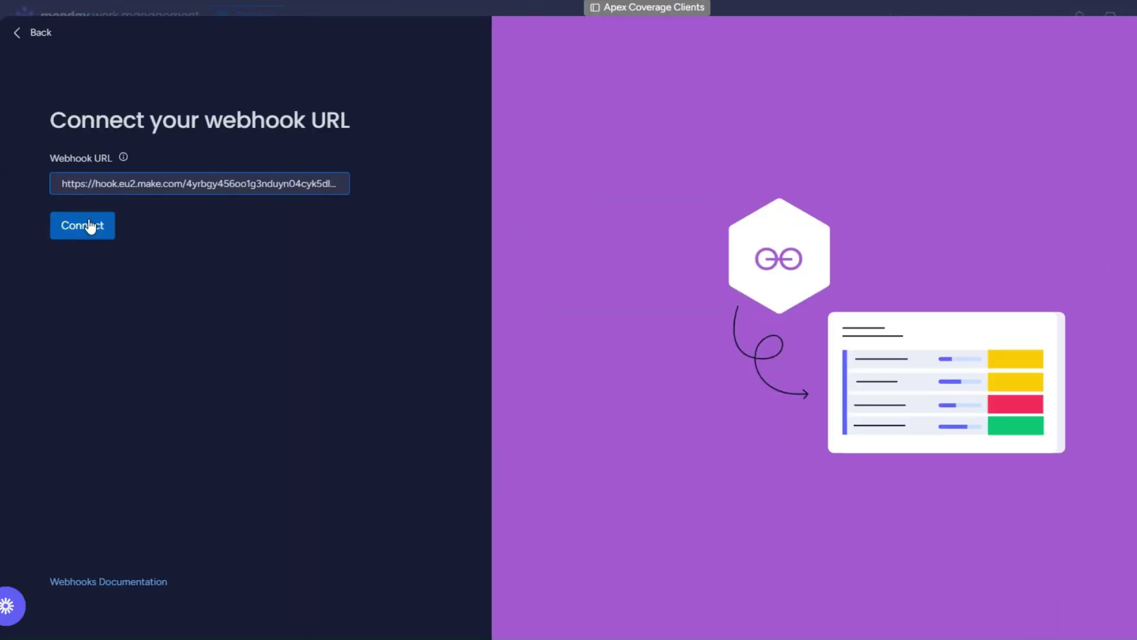
click(90, 224)
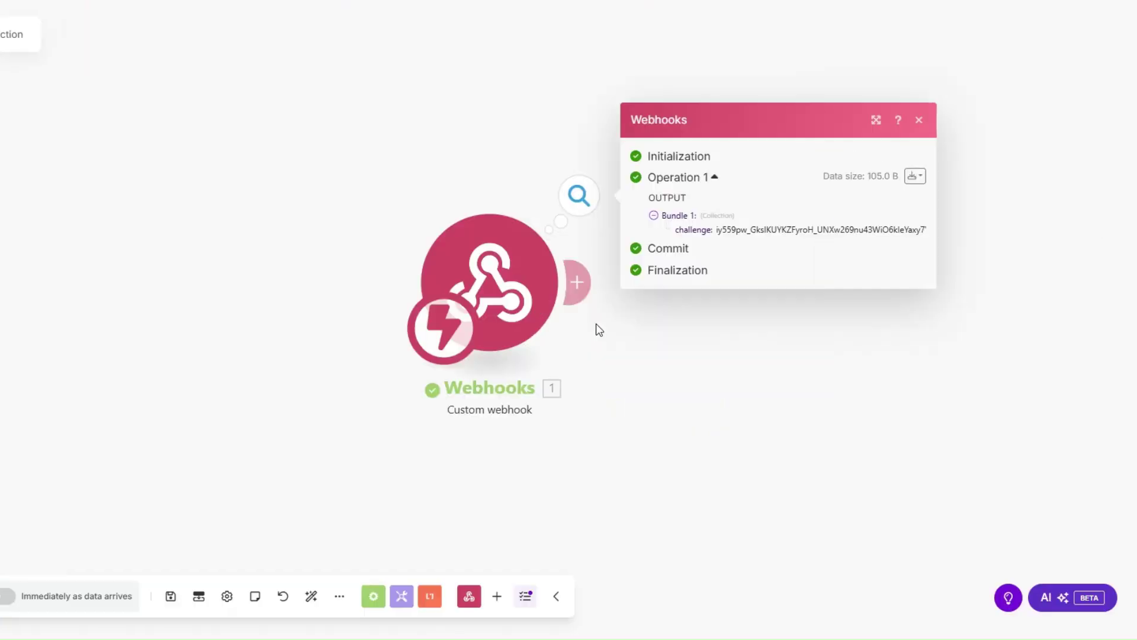
Add a Webhook response with body {"challenge": mapped challenge}, save it, and run once.
drag(520, 308, 183, 316)
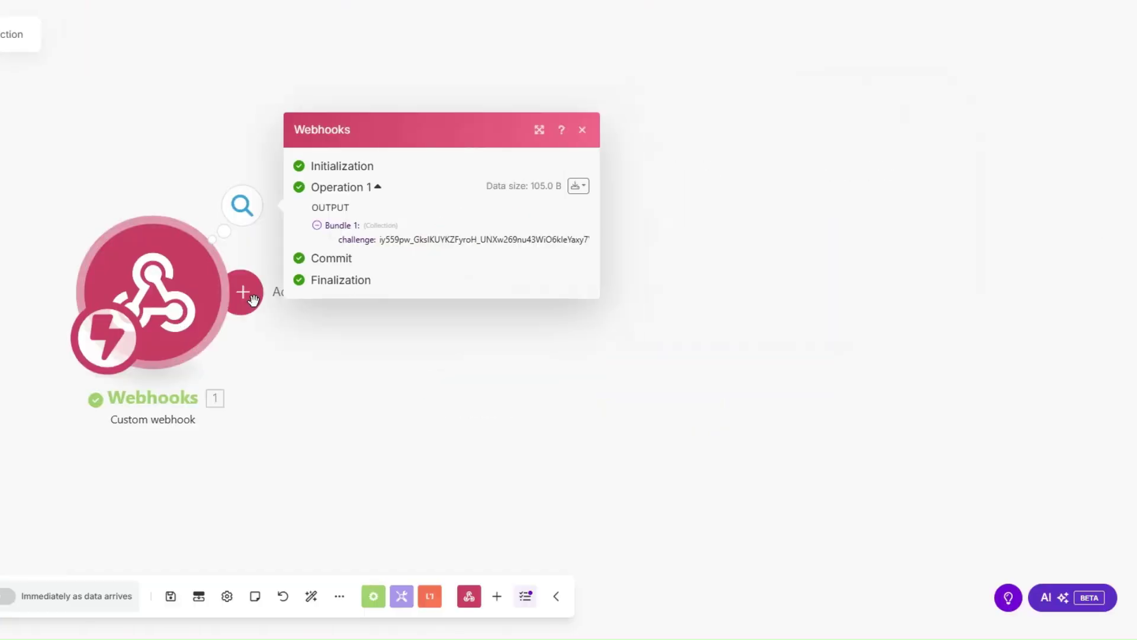
click(240, 291)
click(600, 239)
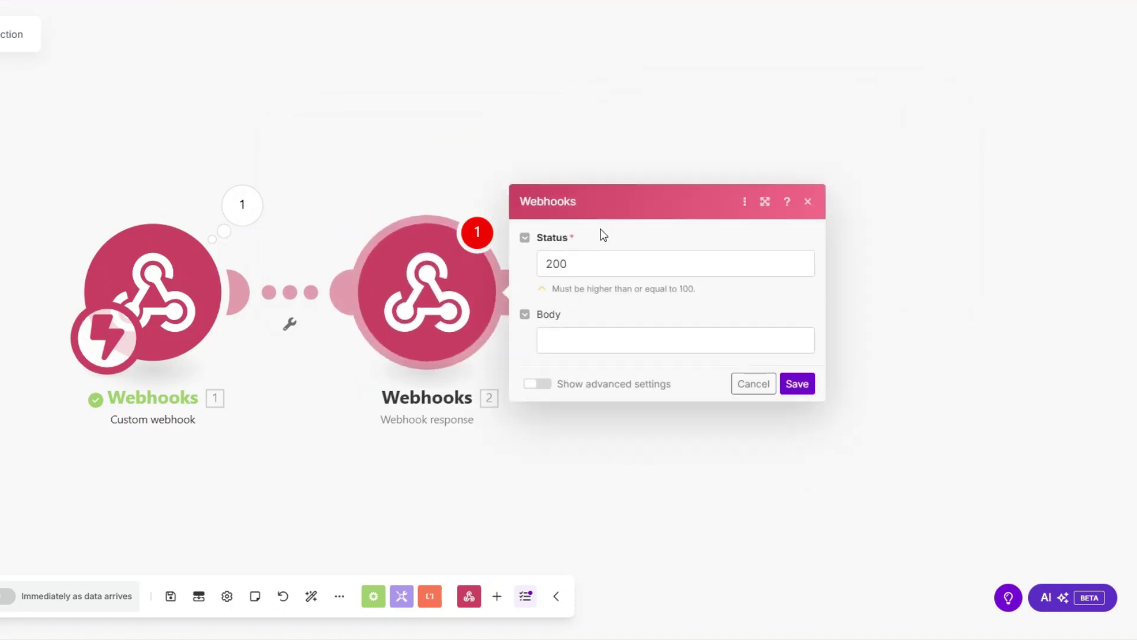
click(589, 338)
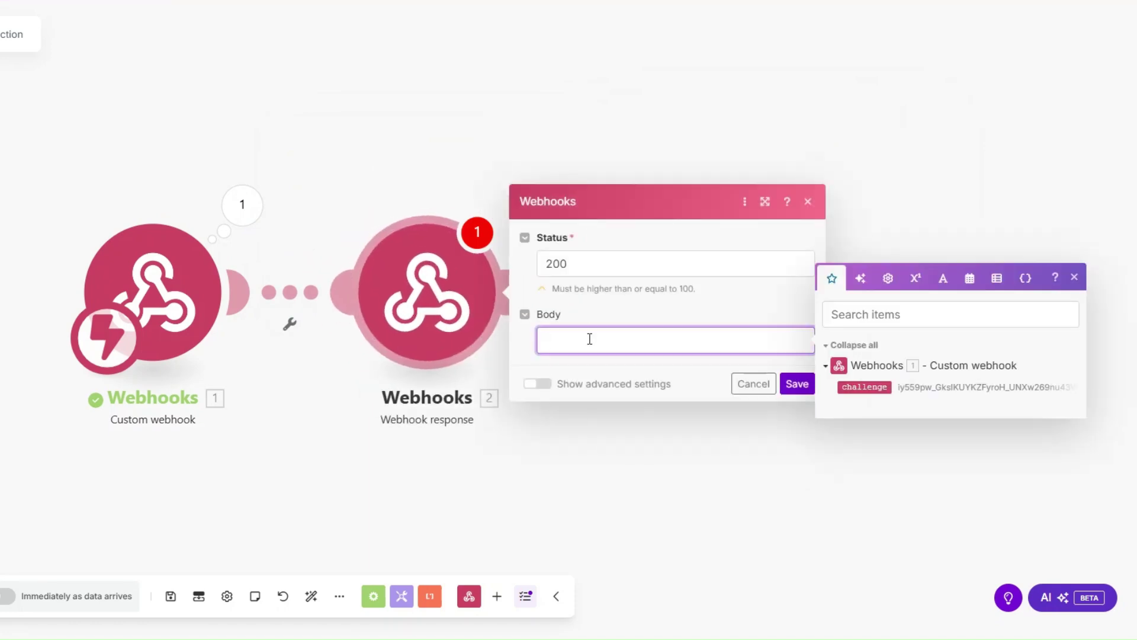
text({})
text("":"")
text(challenge)
click(861, 386)
click(796, 383)
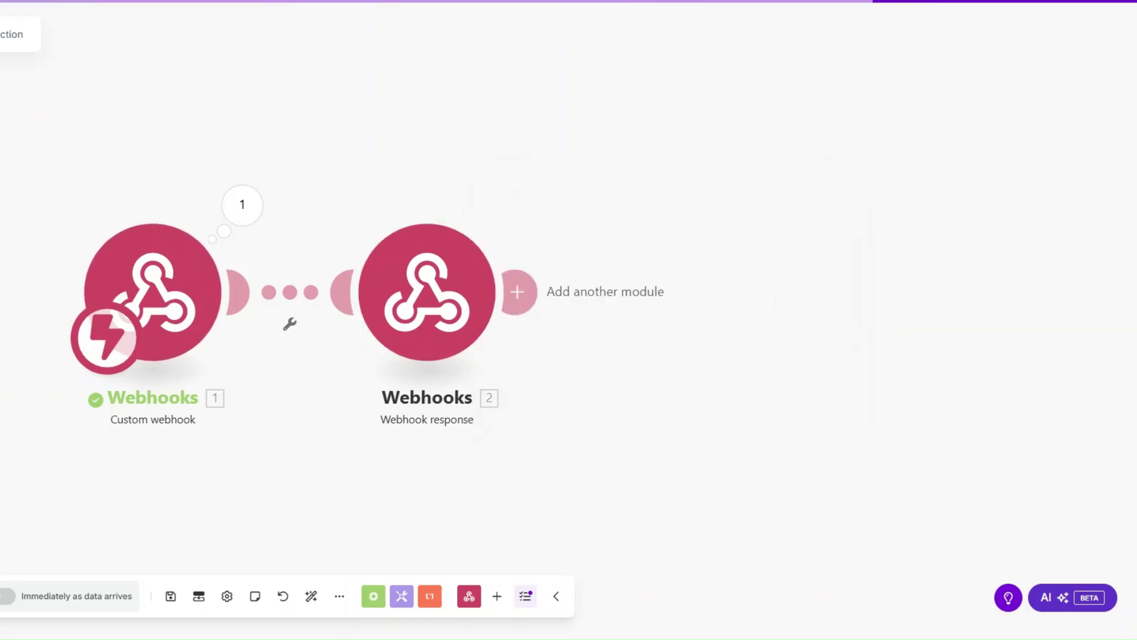
click(2, 596)
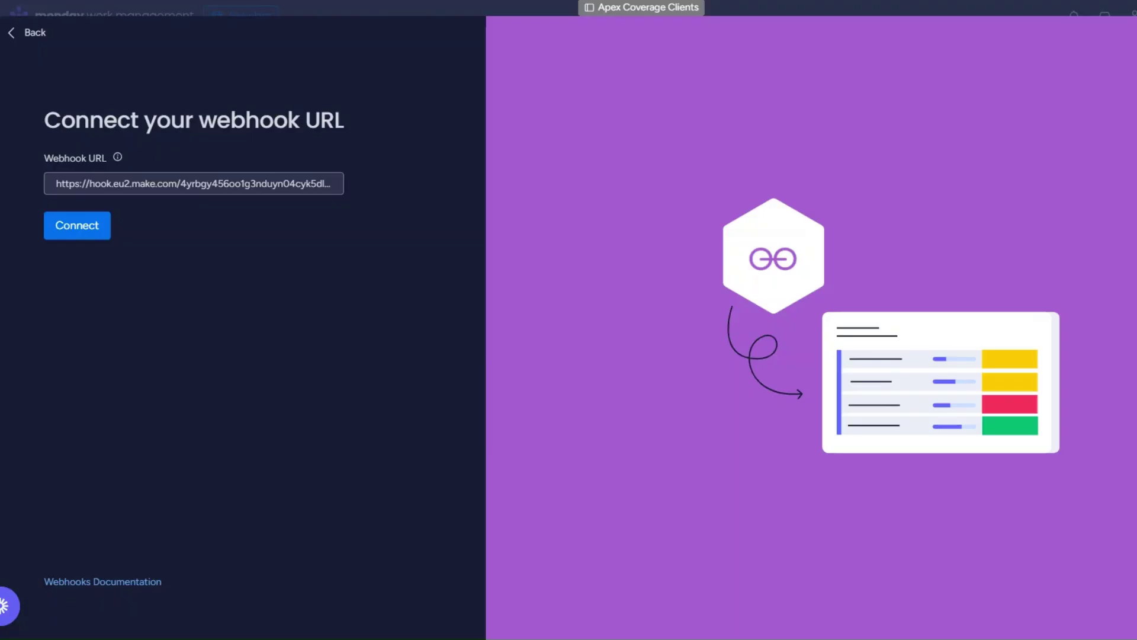
Reconnect the webhook URL in monday.com and delete Make's Webhook response module.
click(77, 225)
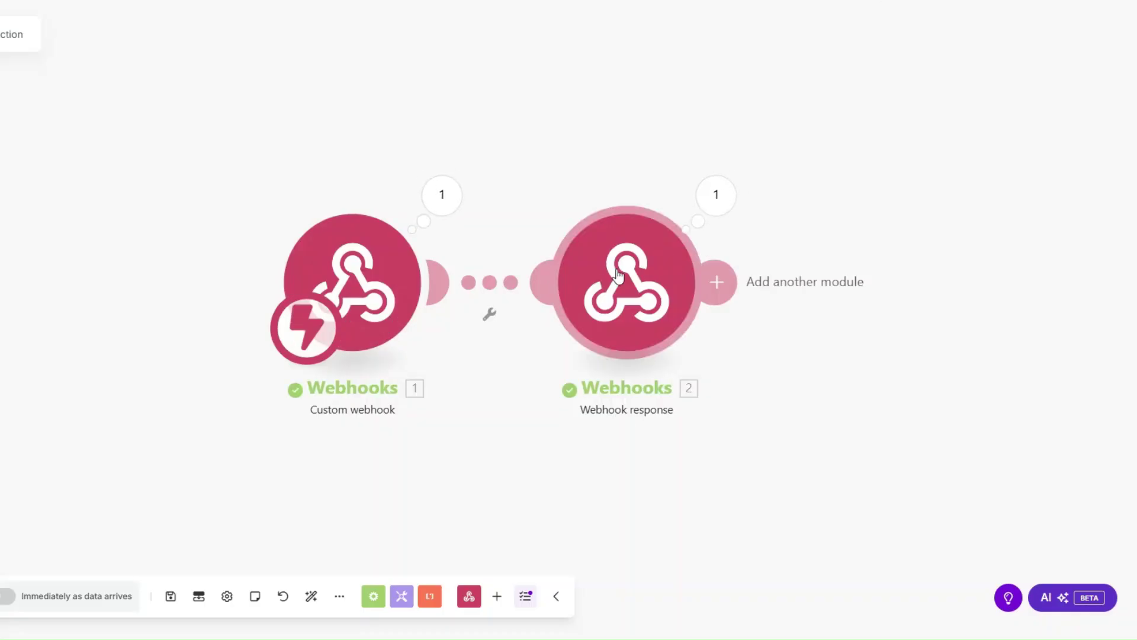
right_click(607, 282)
click(637, 450)
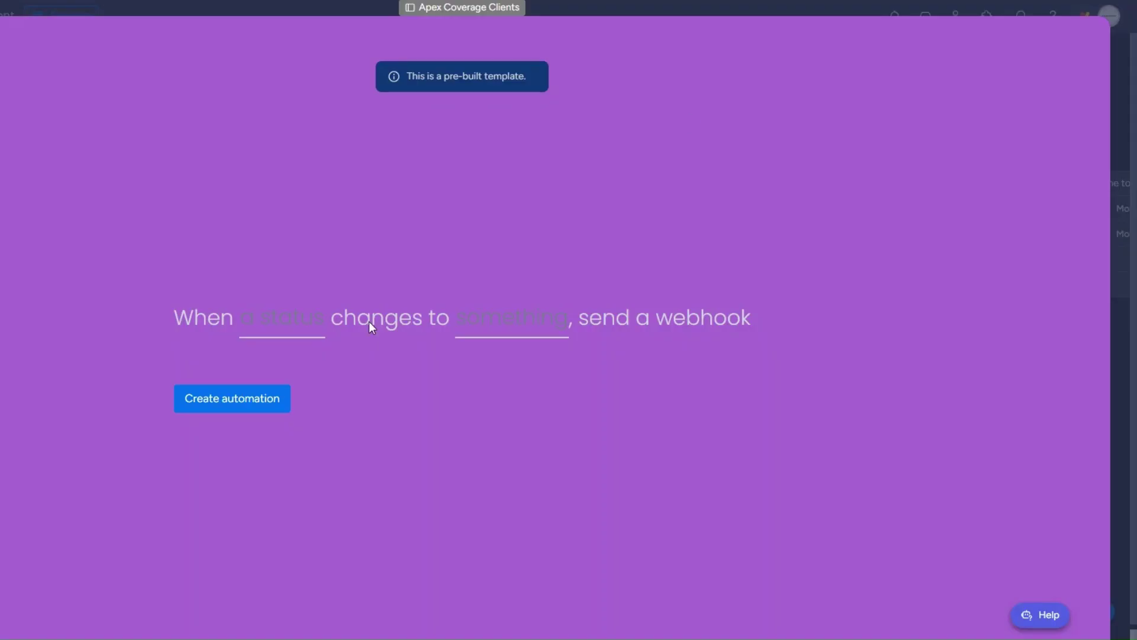
Create the Status-to-ASK FOR REFFERAL webhook automation, then set the second client to ASK FOR REFFERAL.
click(261, 322)
click(274, 381)
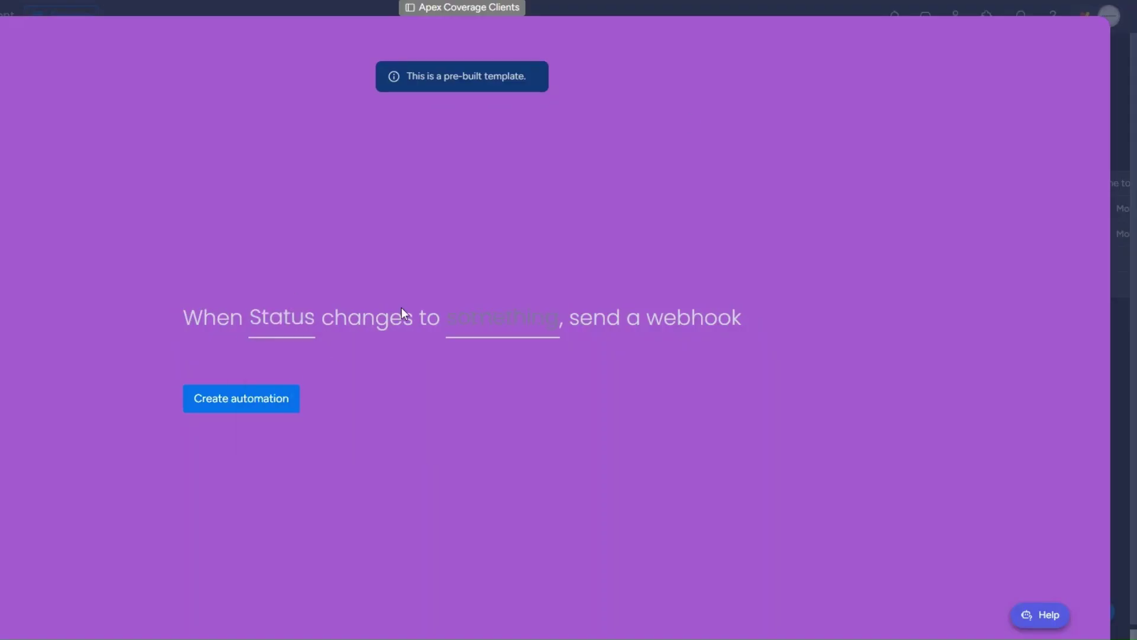
click(483, 323)
scroll(508, 437, down, 3)
click(508, 472)
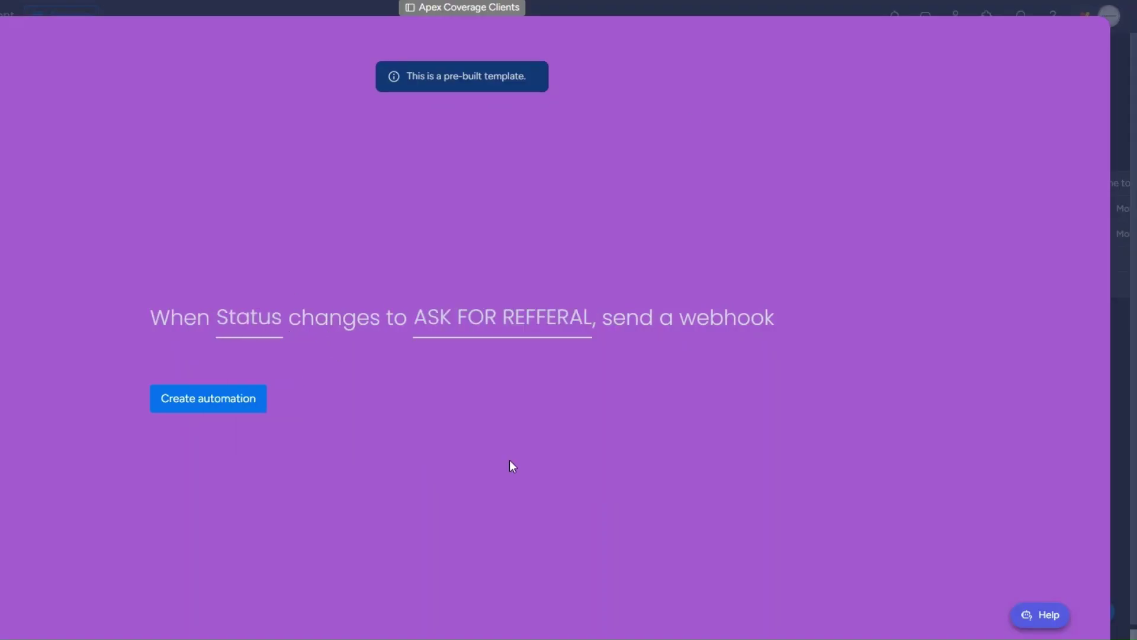
click(241, 398)
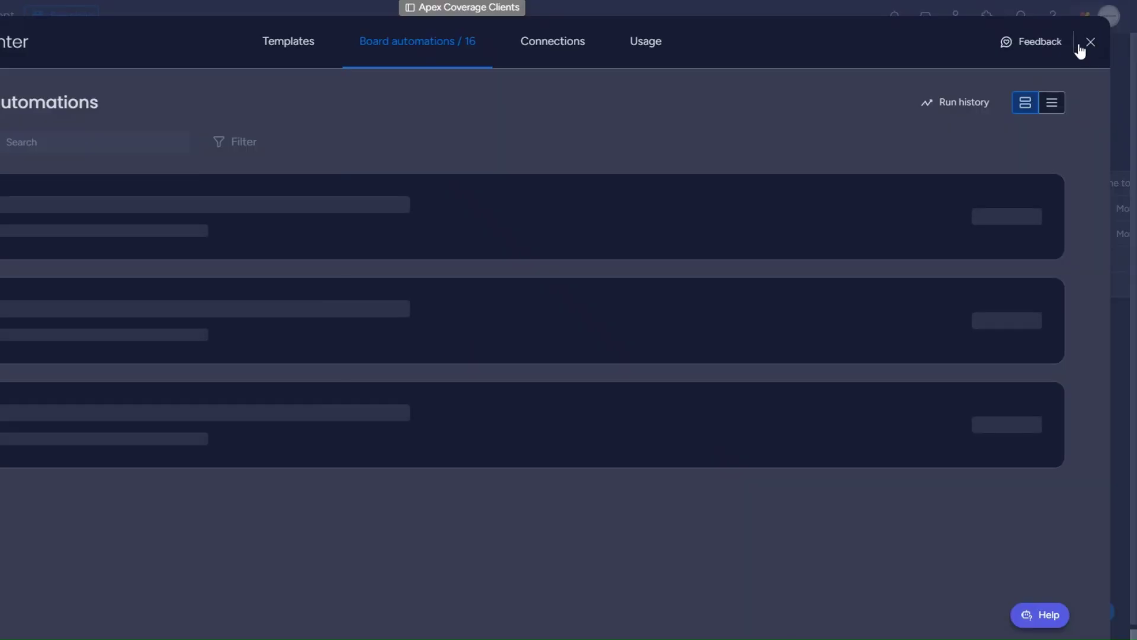
click(1090, 42)
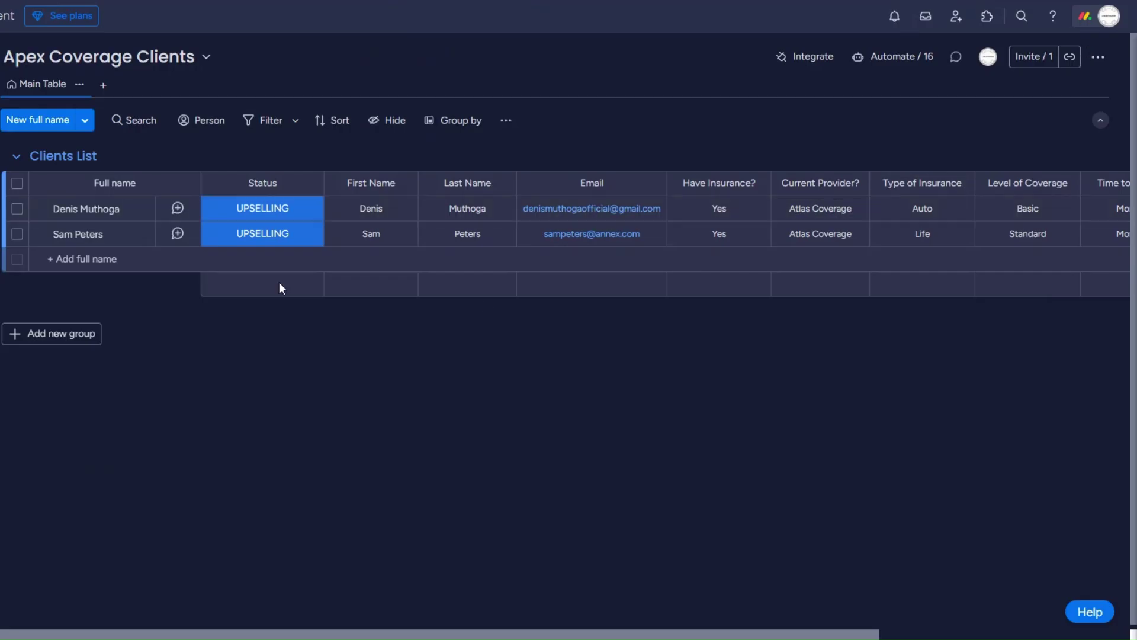
click(282, 234)
click(310, 309)
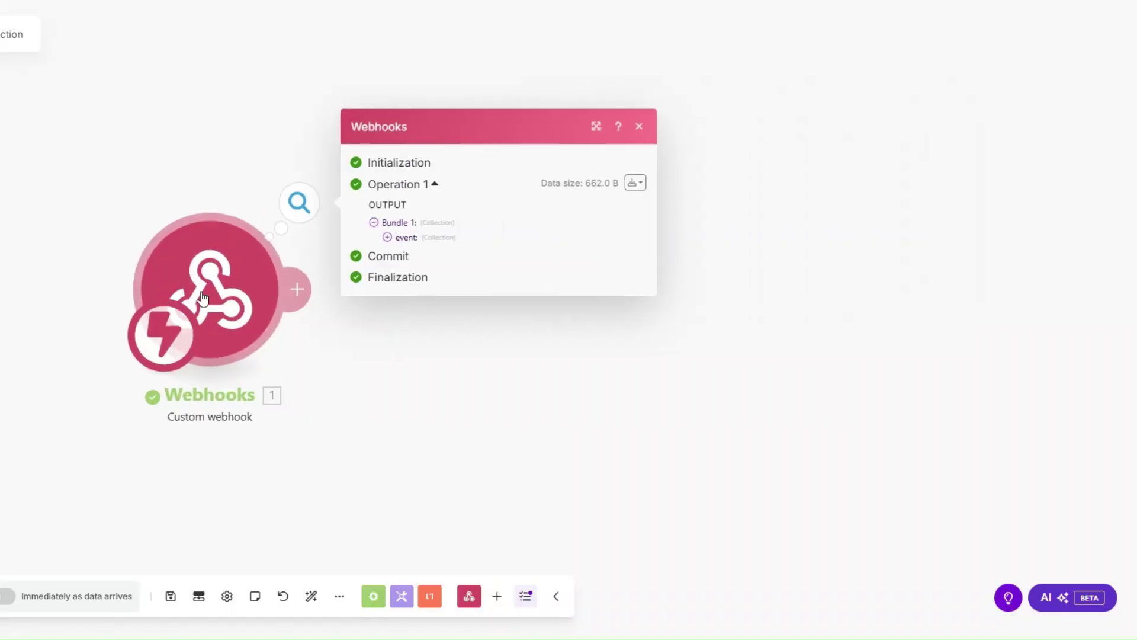
click(345, 237)
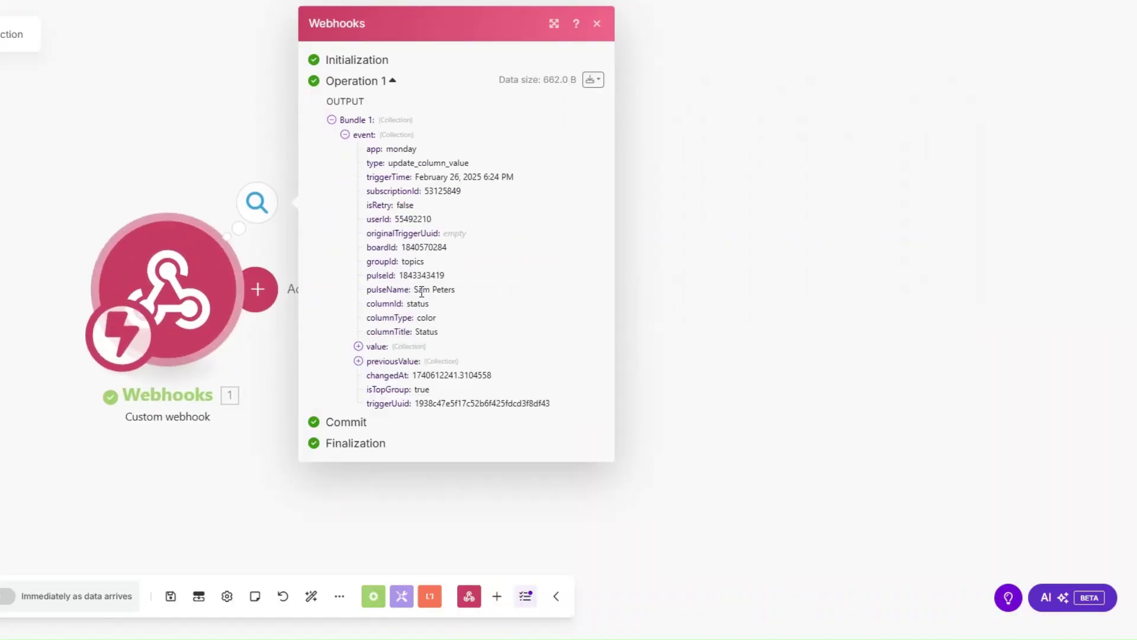
drag(414, 289, 482, 290)
drag(400, 275, 459, 277)
key(ctrl+c)
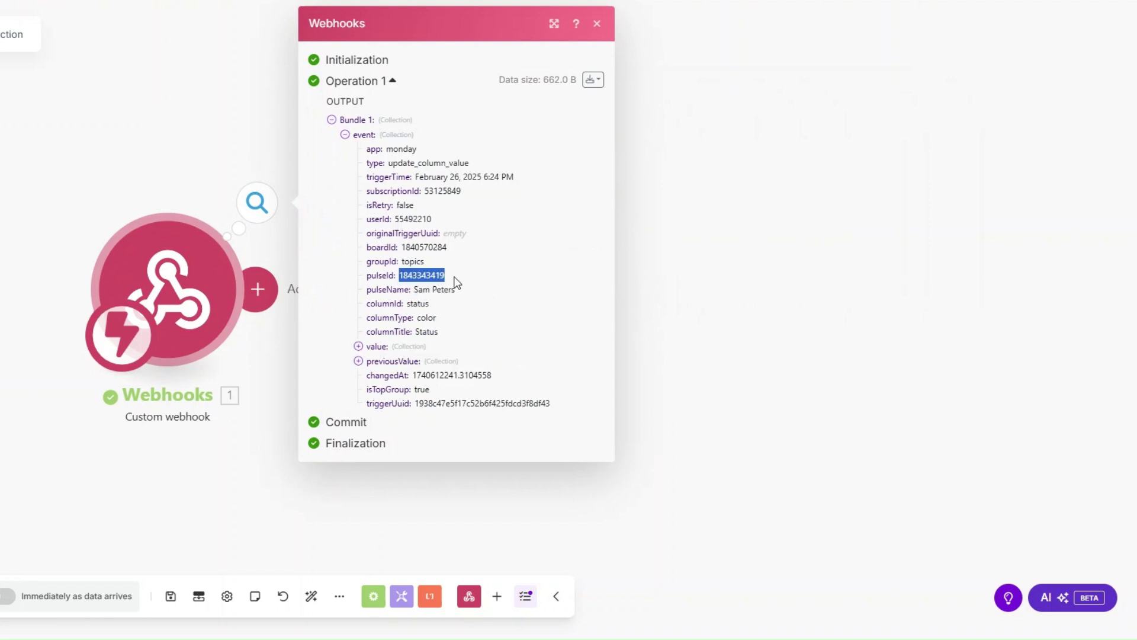
click(263, 295)
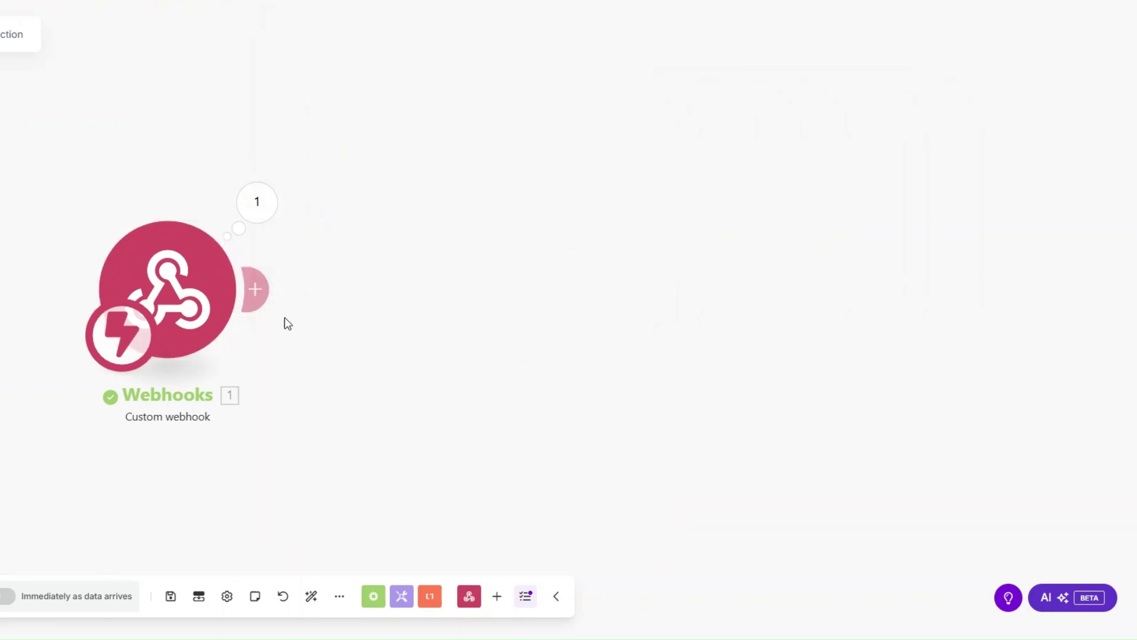
click(609, 276)
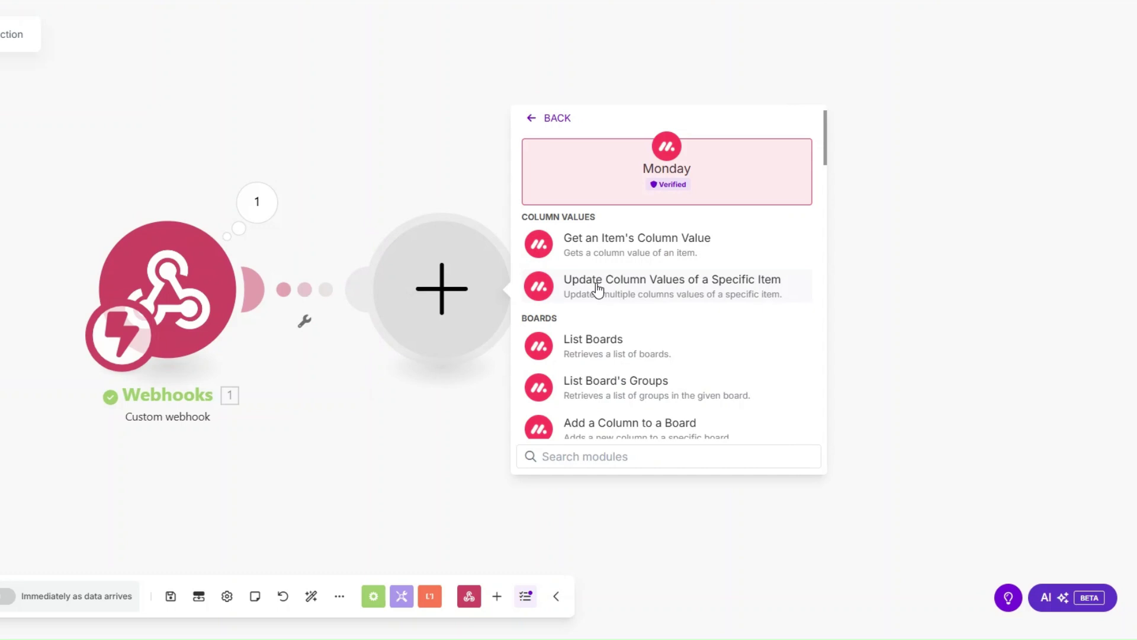
text(get )
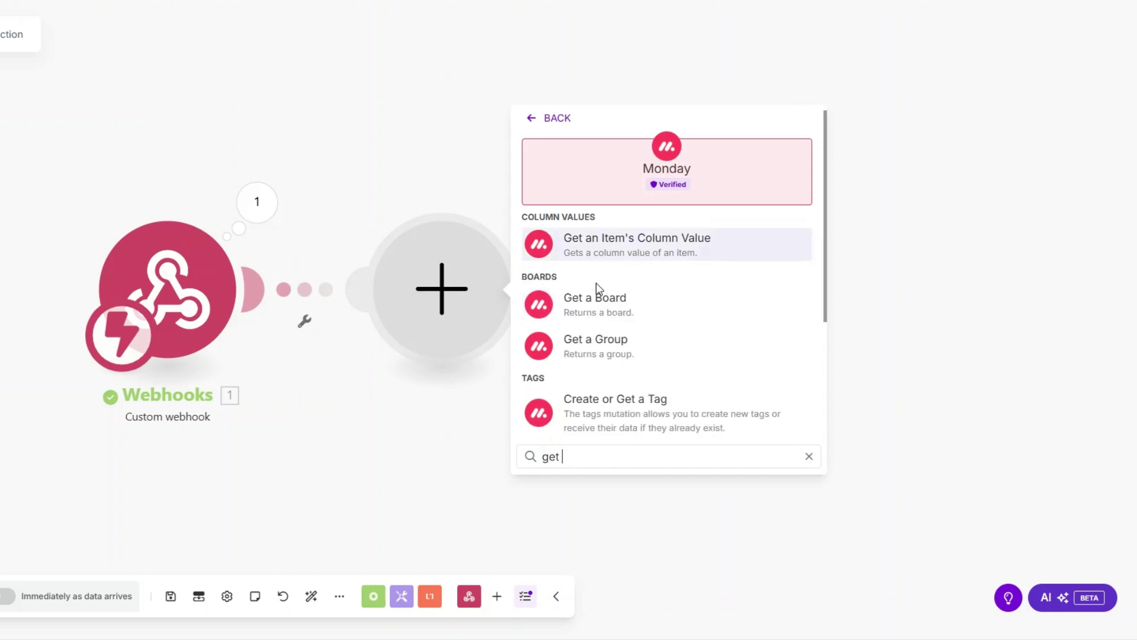
text(an)
click(595, 298)
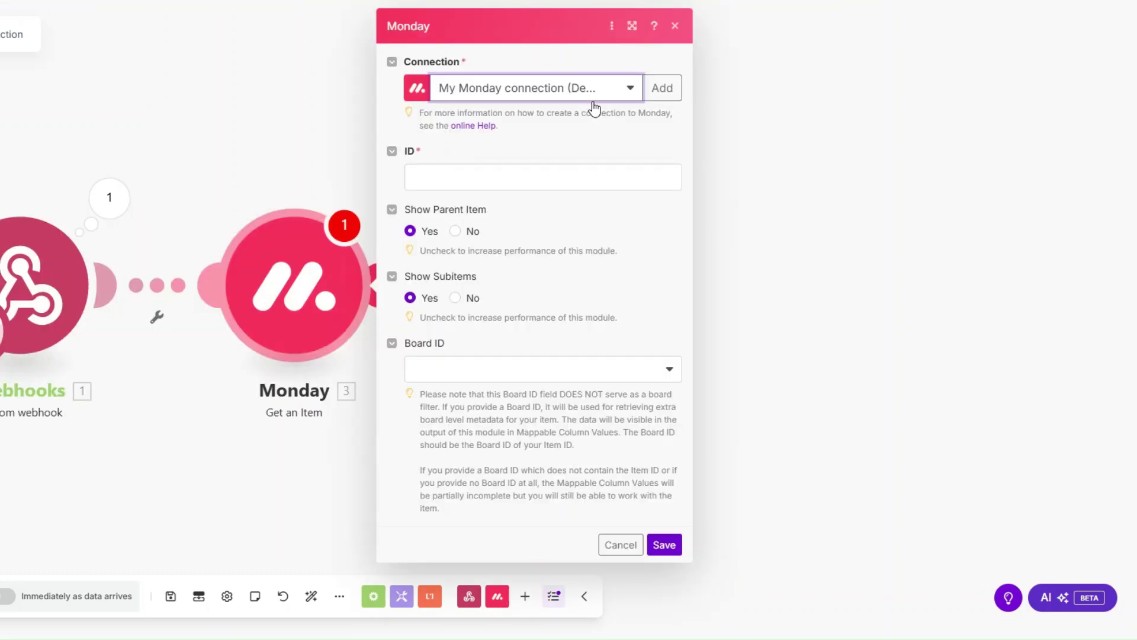
Map the event's pulseId to the item ID, choose the Apex Coverage Clients board, and save.
click(496, 172)
click(780, 208)
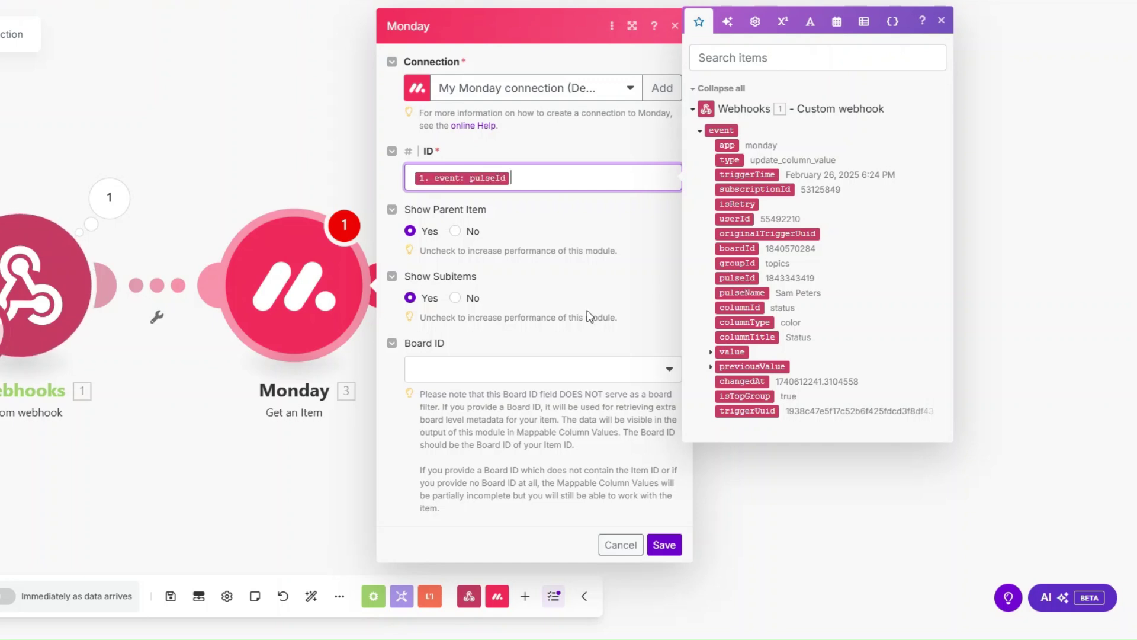
click(515, 364)
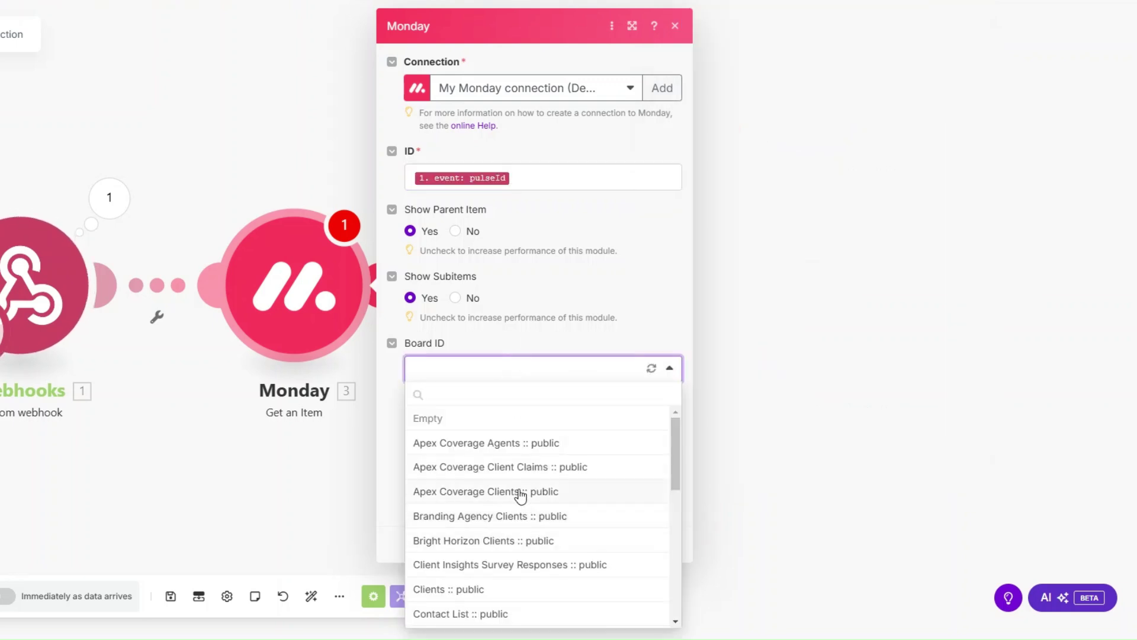
click(521, 491)
click(664, 545)
right_click(320, 298)
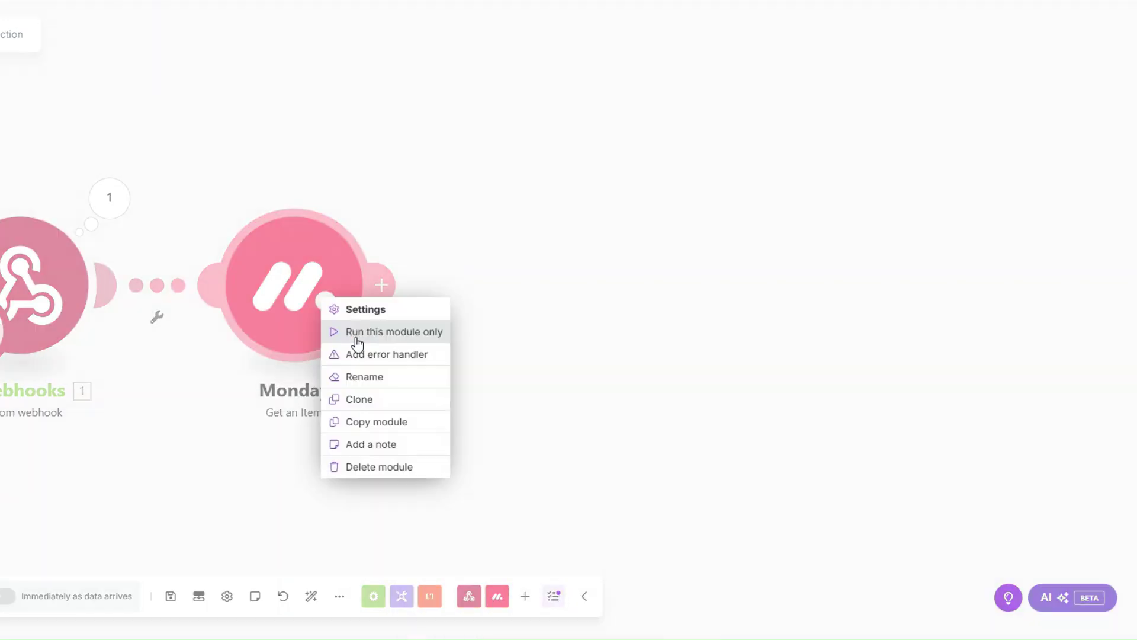
click(357, 339)
click(495, 363)
key(ctrl+v)
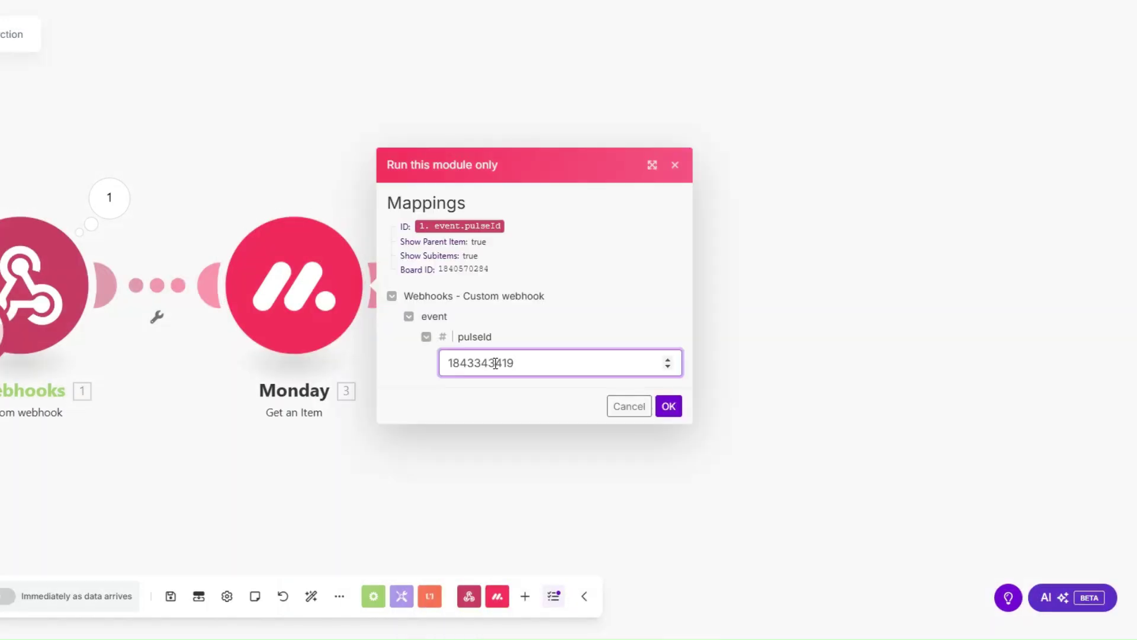
click(668, 406)
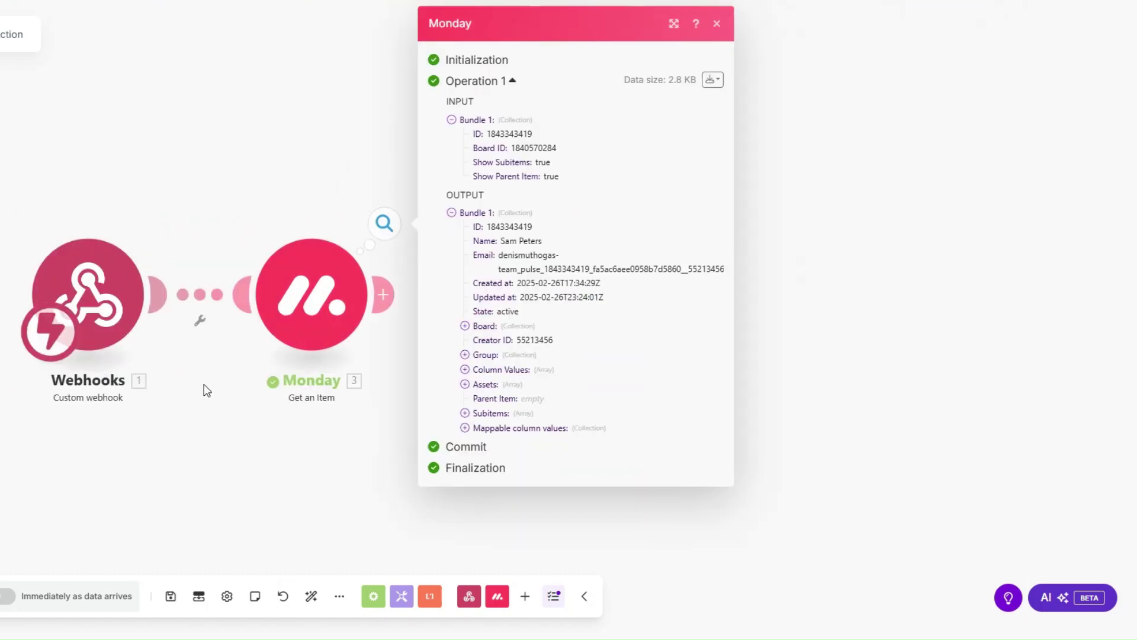
click(465, 428)
click(478, 482)
scroll(532, 444, down, 1)
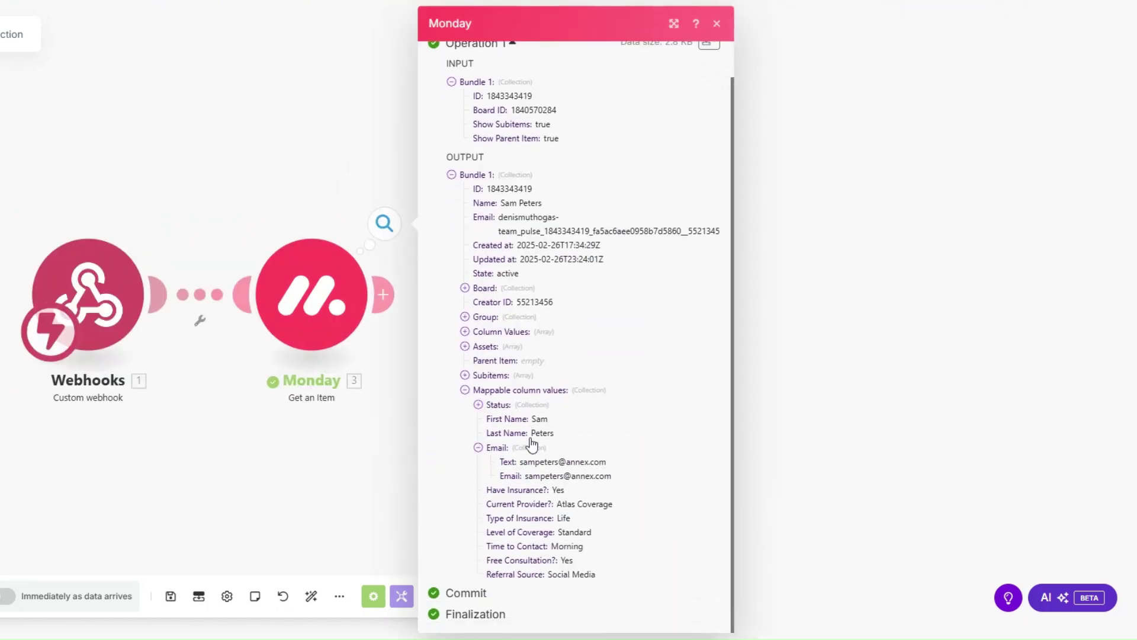
drag(528, 462, 604, 476)
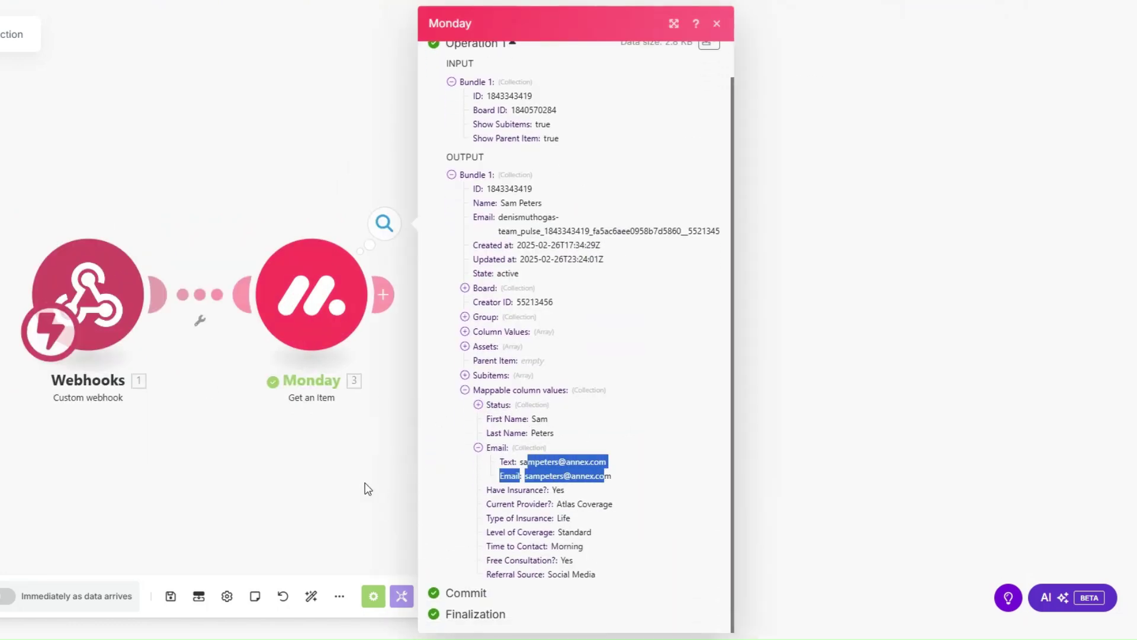
click(366, 488)
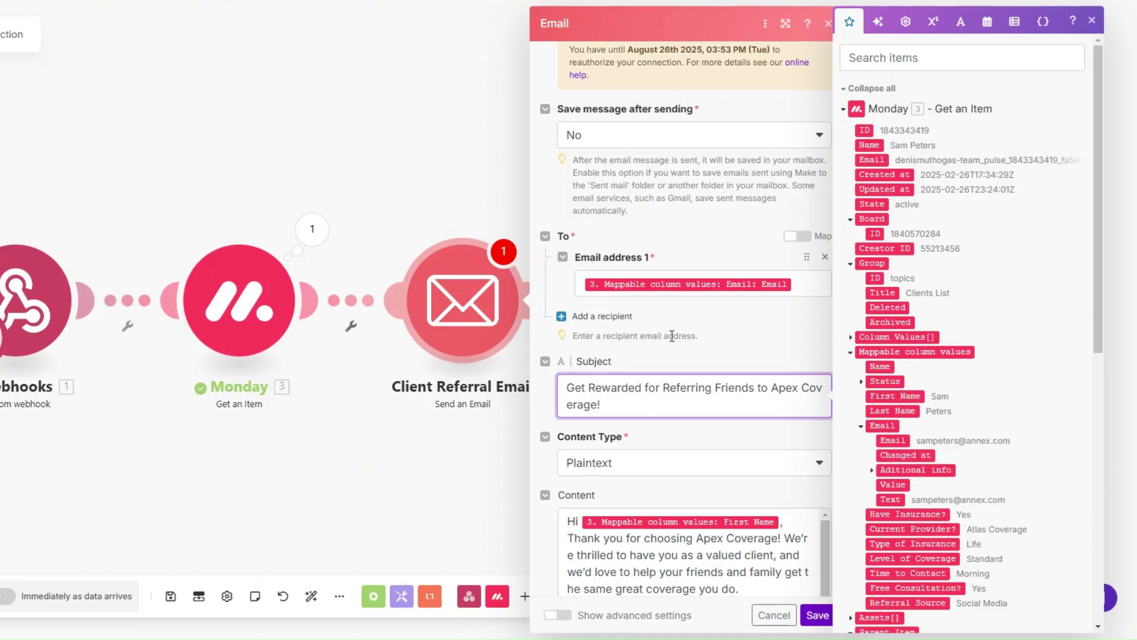
Review the Client Referral Email's recipient, subject, How It Works section and referral link.
click(818, 290)
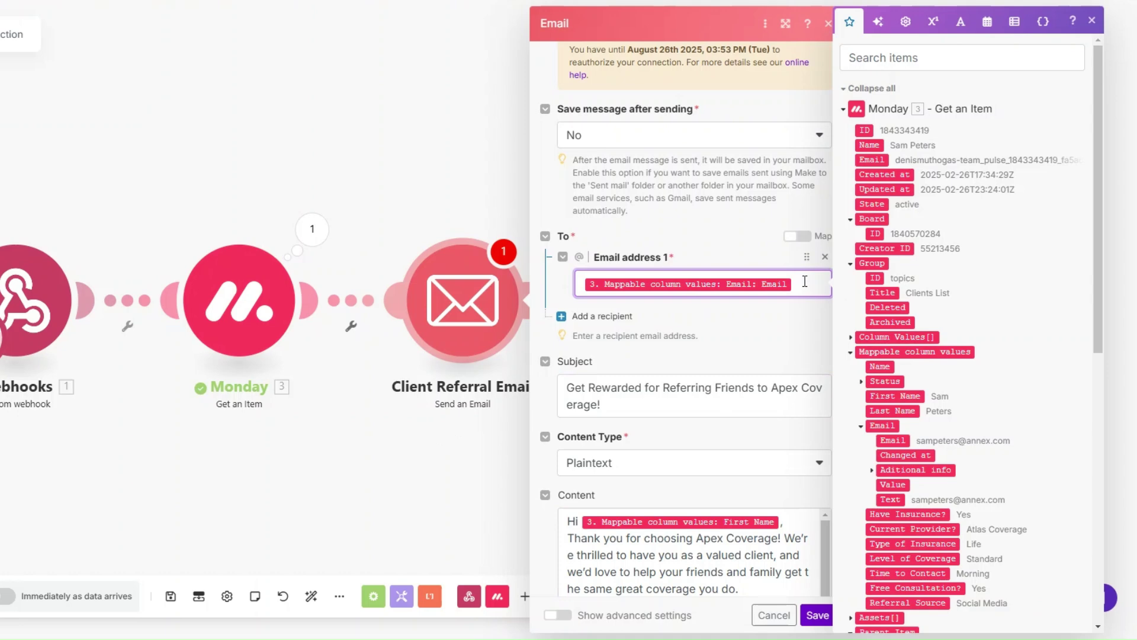
scroll(735, 290, down, 3)
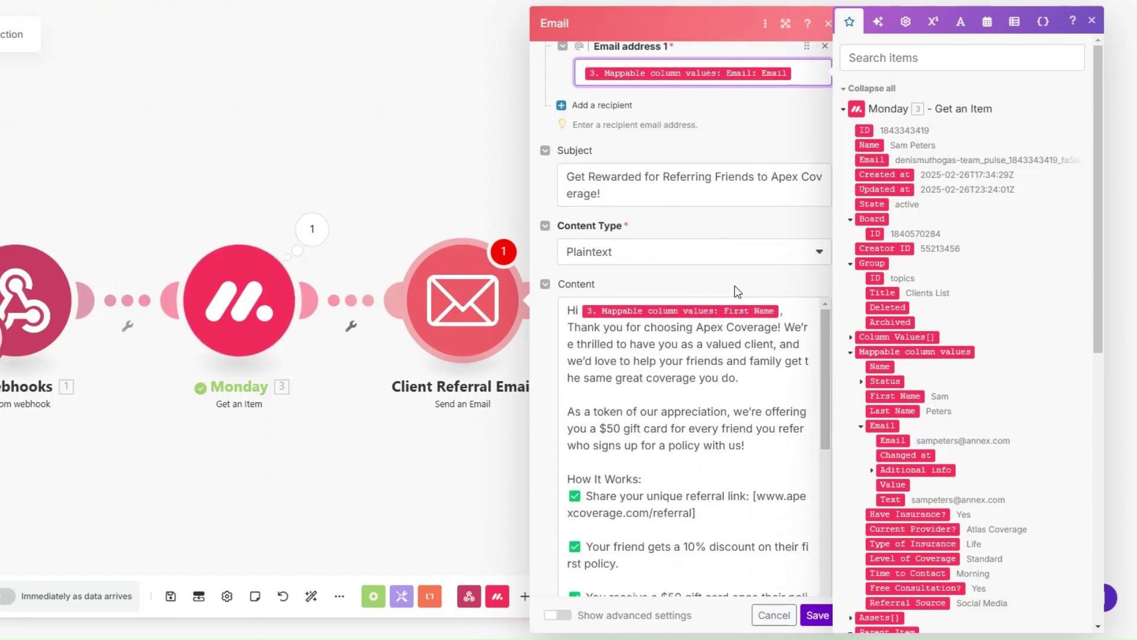
click(622, 190)
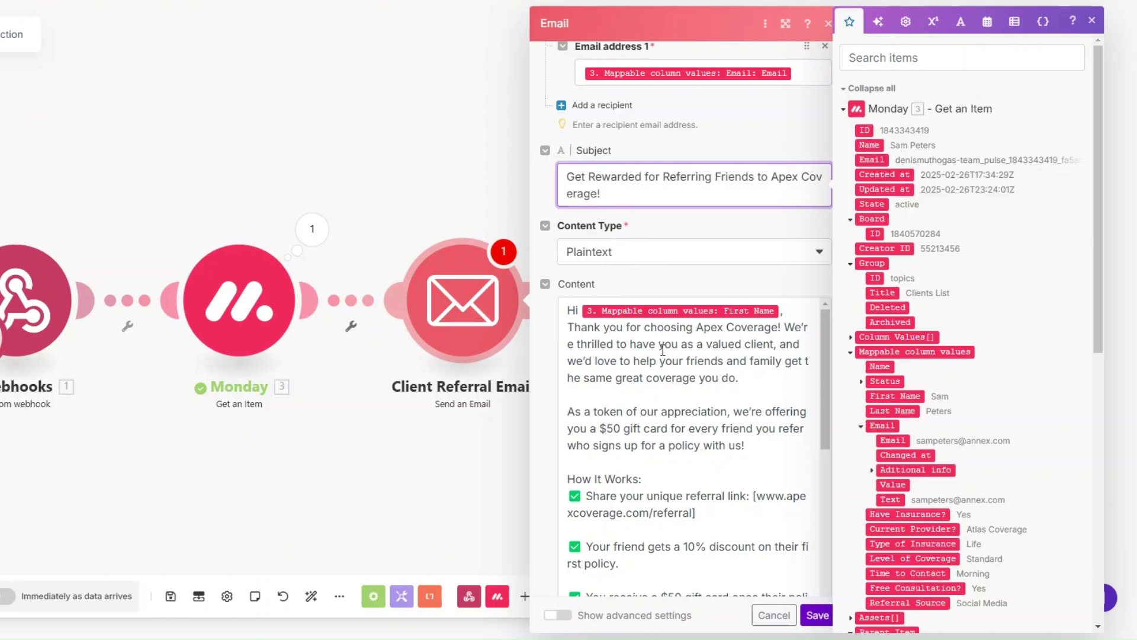
scroll(663, 350, down, 3)
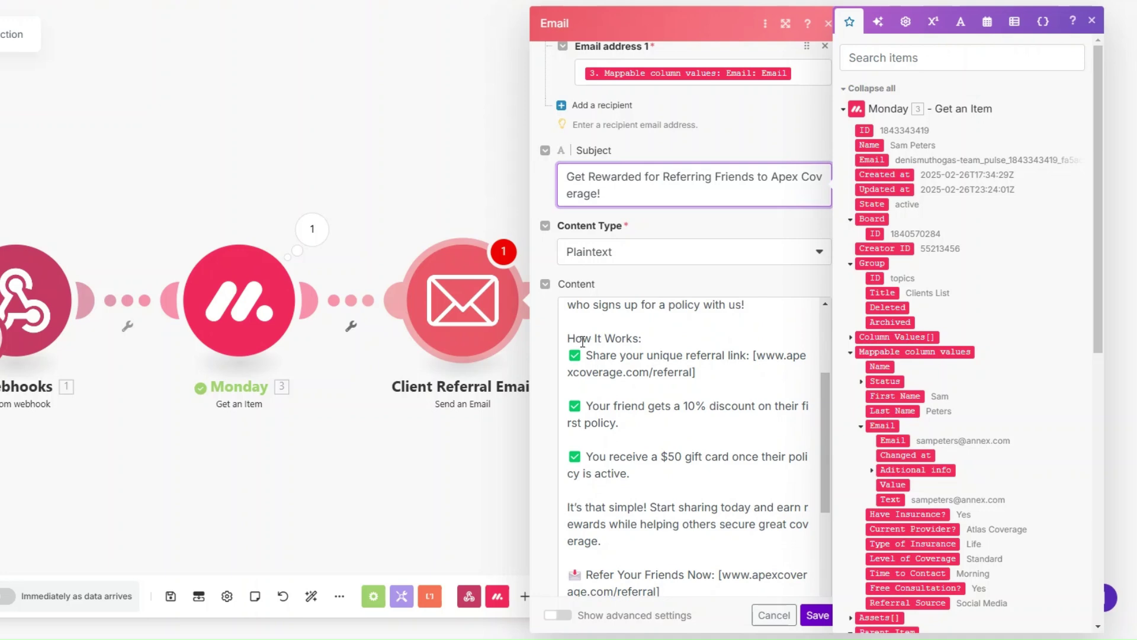
drag(568, 340, 652, 339)
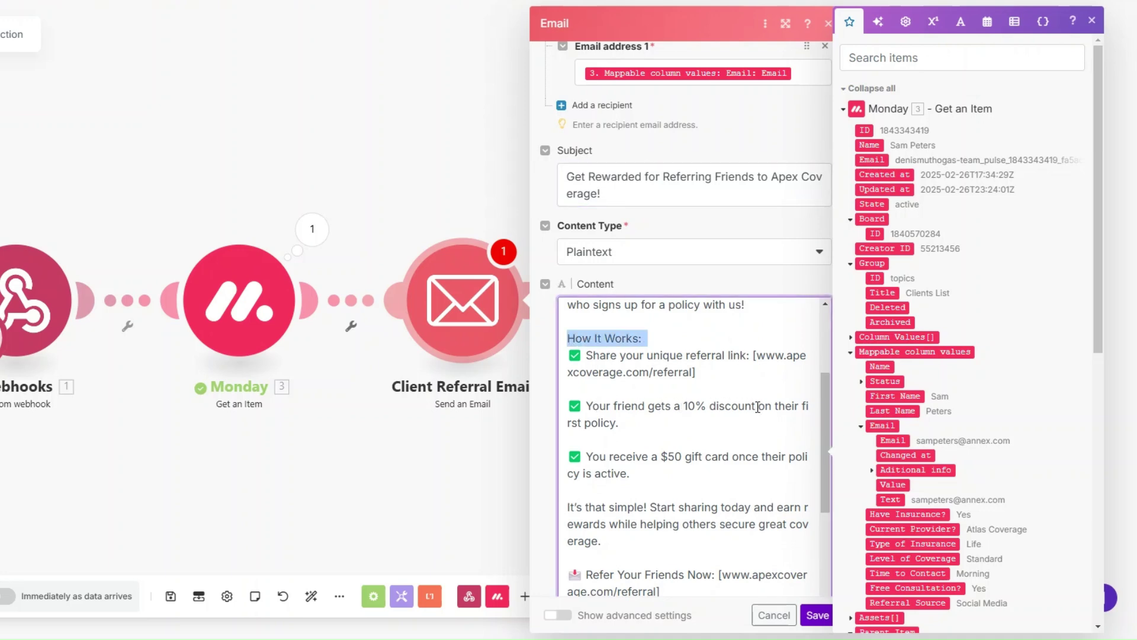
scroll(656, 422, down, 1)
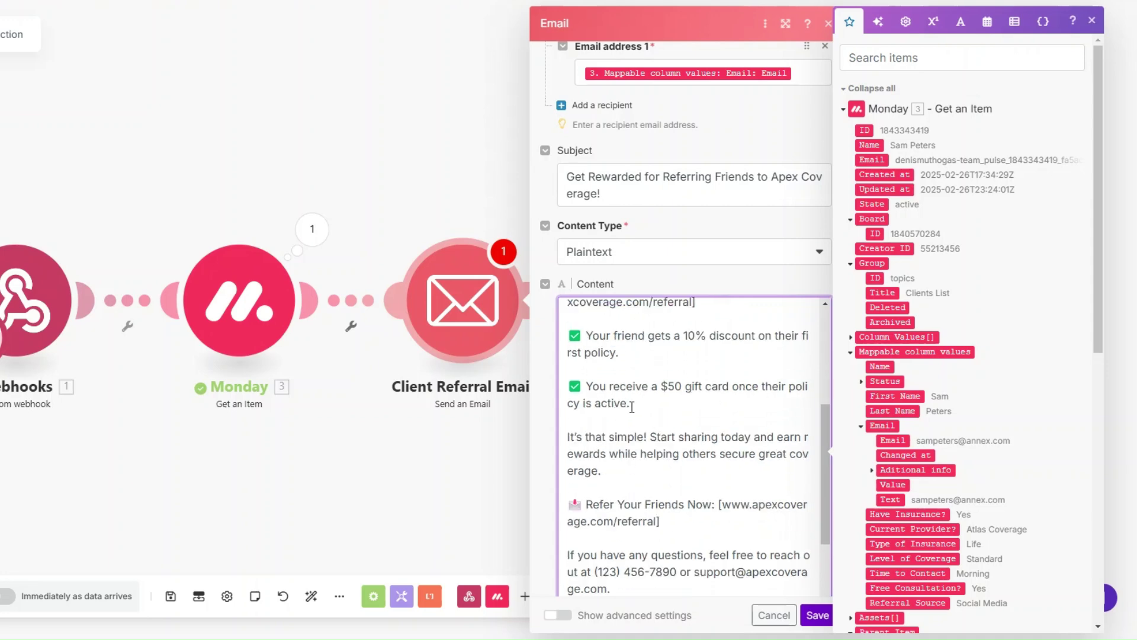
scroll(655, 402, down, 2)
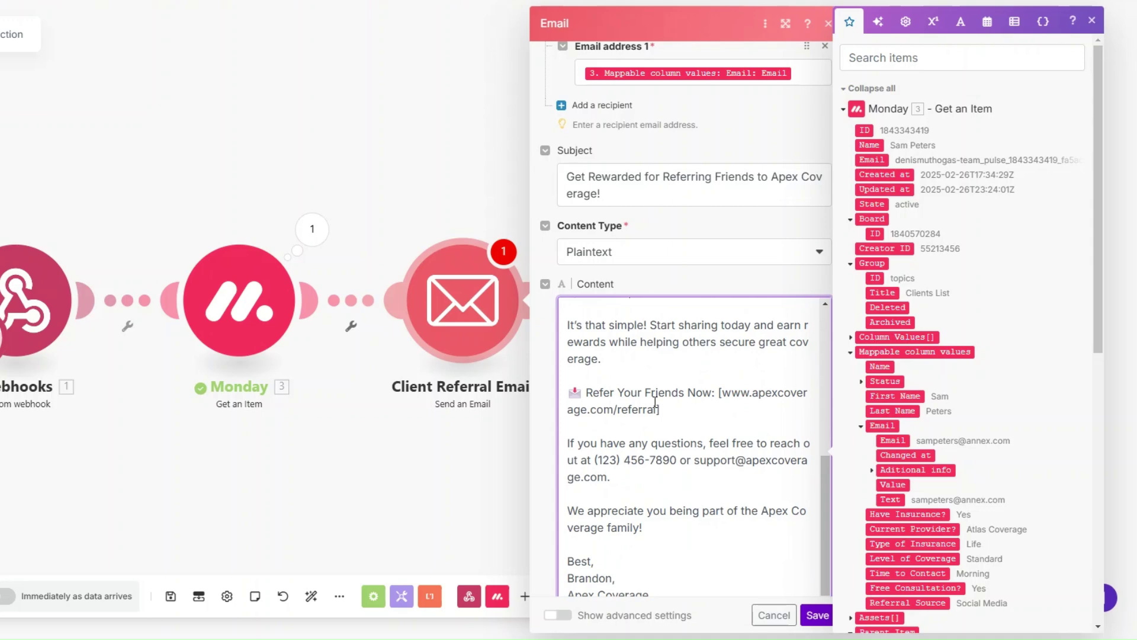
drag(718, 391, 727, 406)
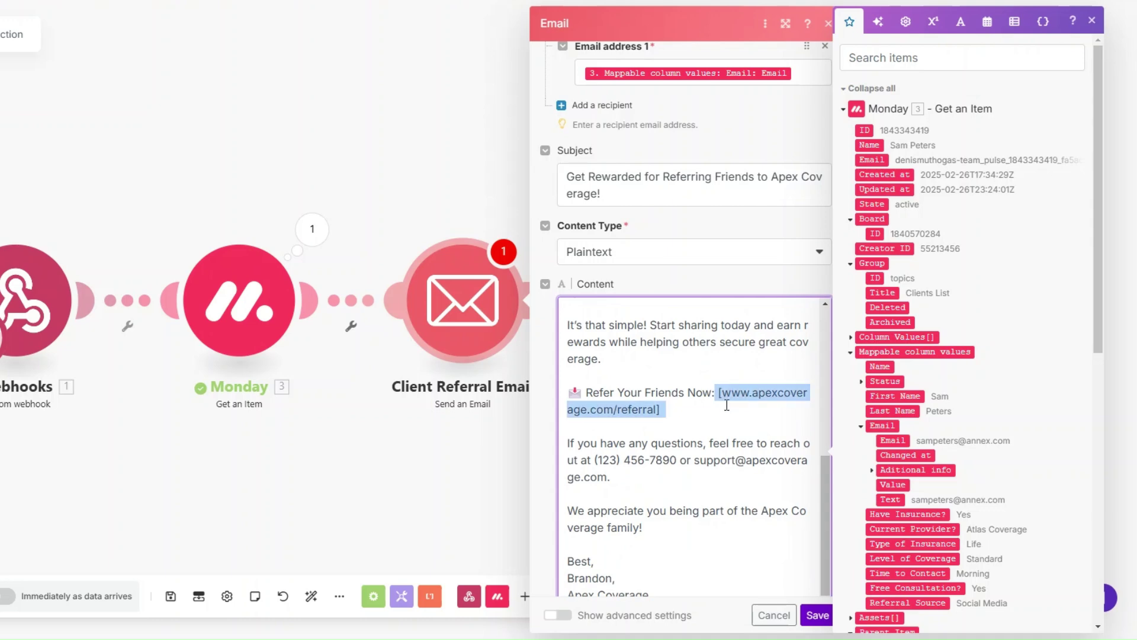
click(691, 413)
scroll(691, 413, down, 1)
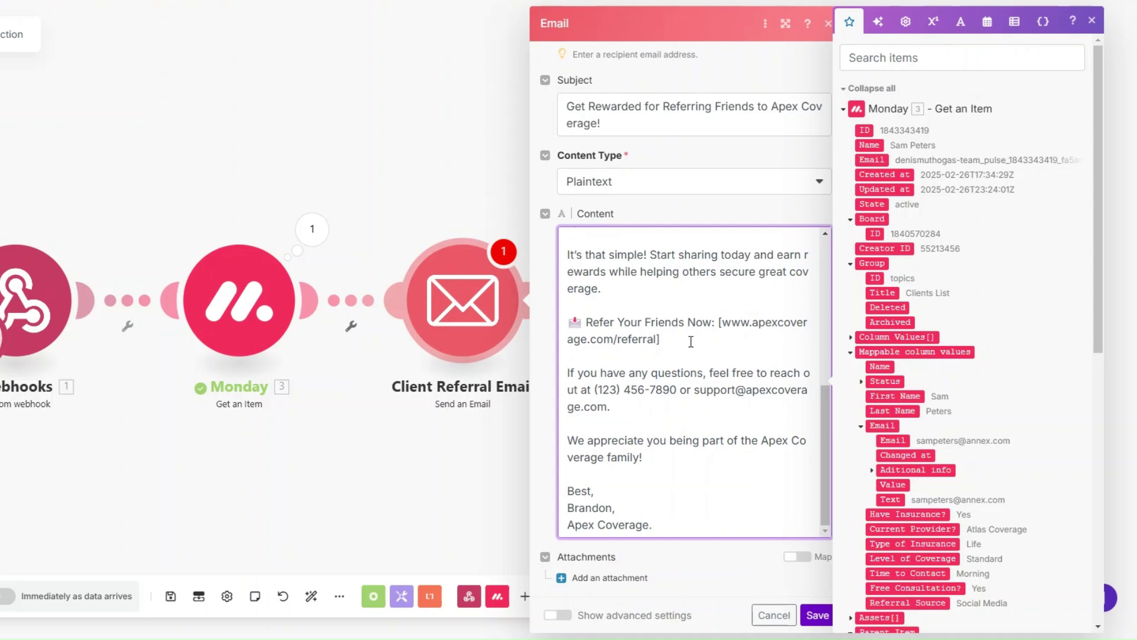
Save the email module, auto-align the modules, and run the scenario once.
click(828, 623)
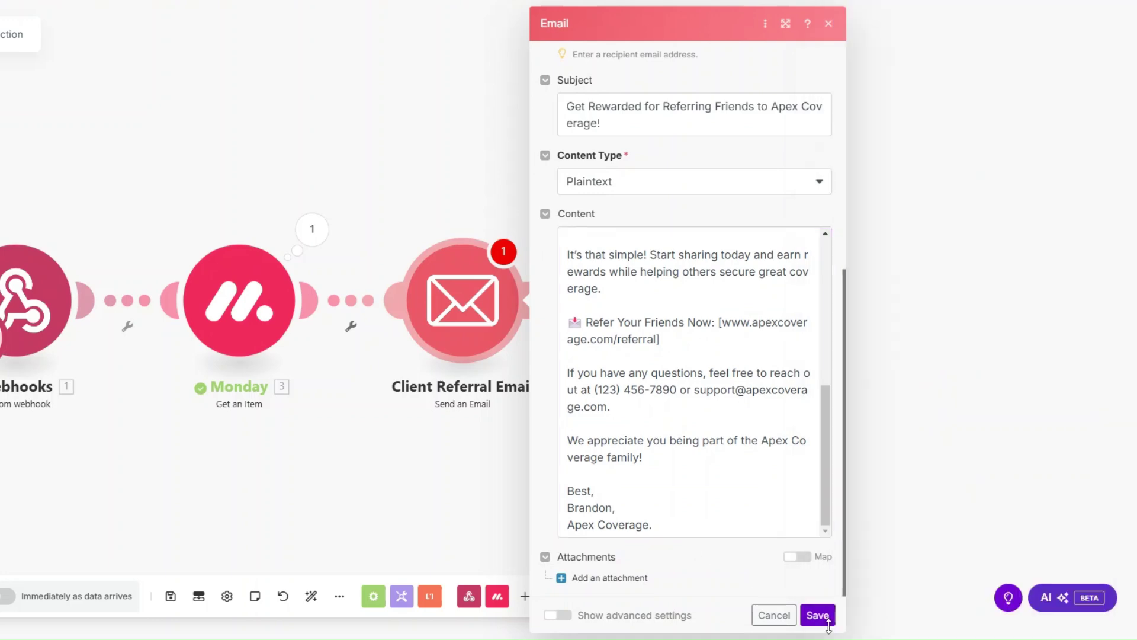
click(829, 622)
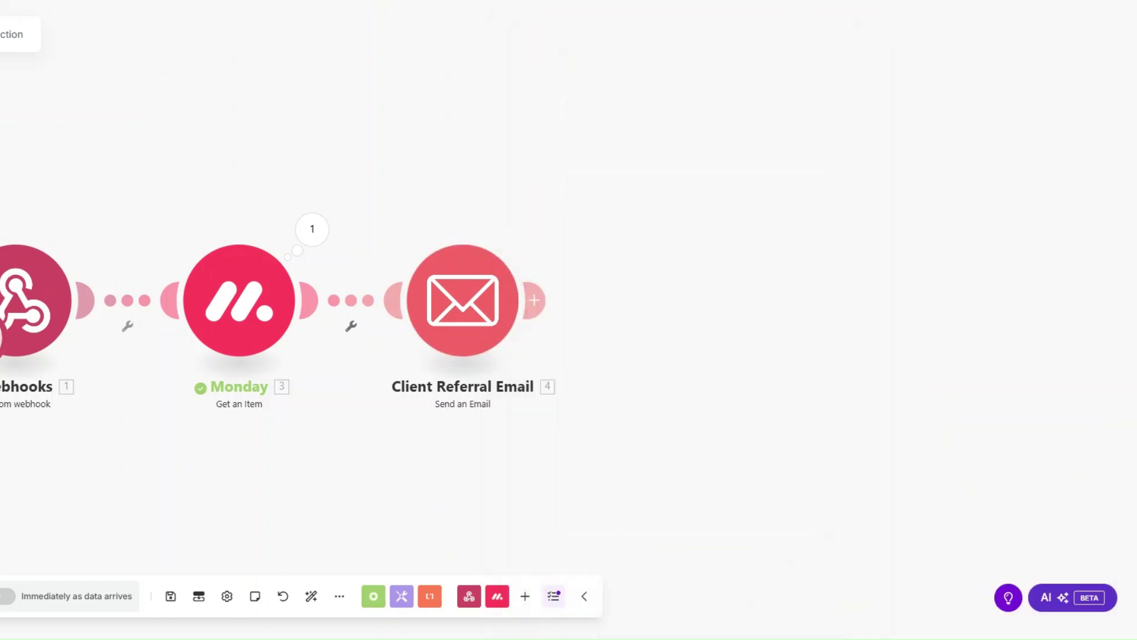
click(311, 596)
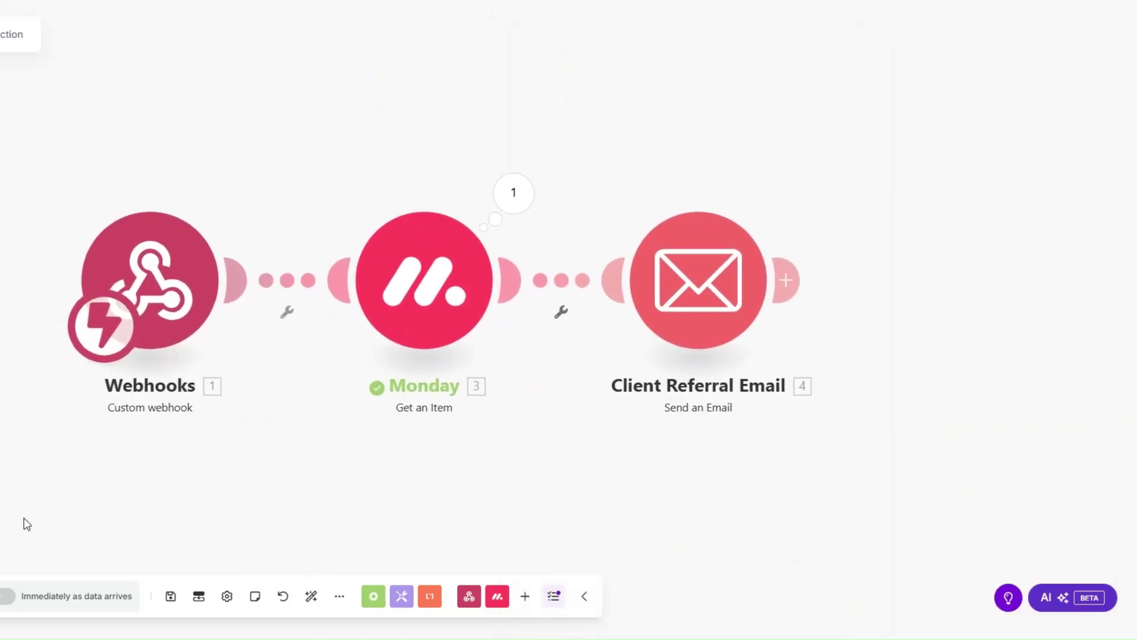
click(2, 596)
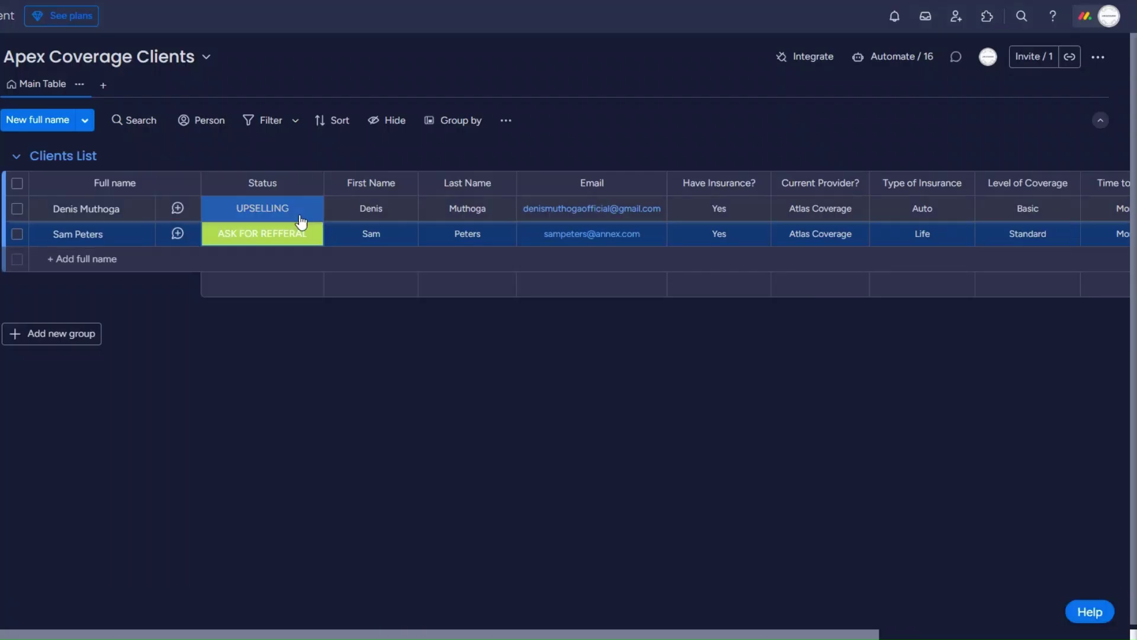
Set the first client's status to ASK FOR REFFERAL and open the email module's run results.
click(296, 215)
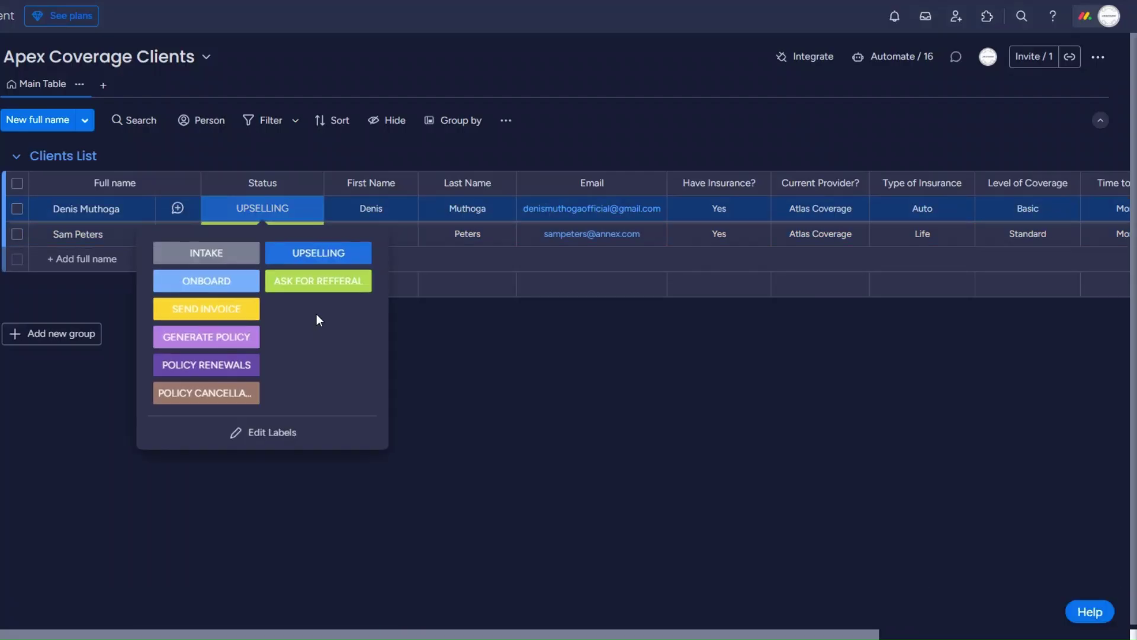
click(323, 285)
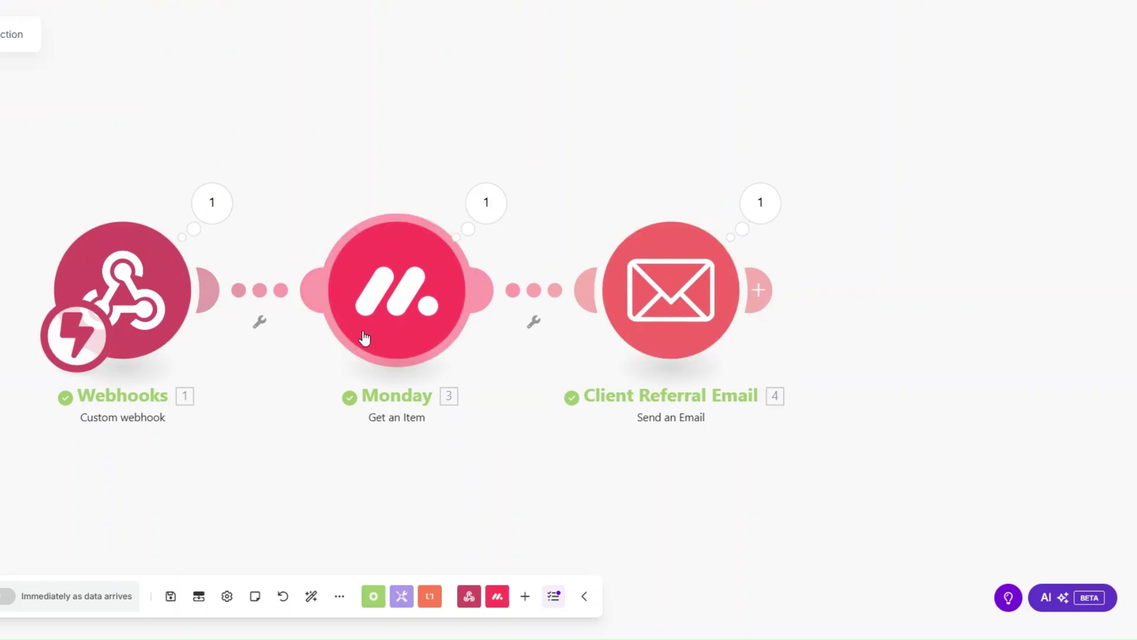
click(756, 206)
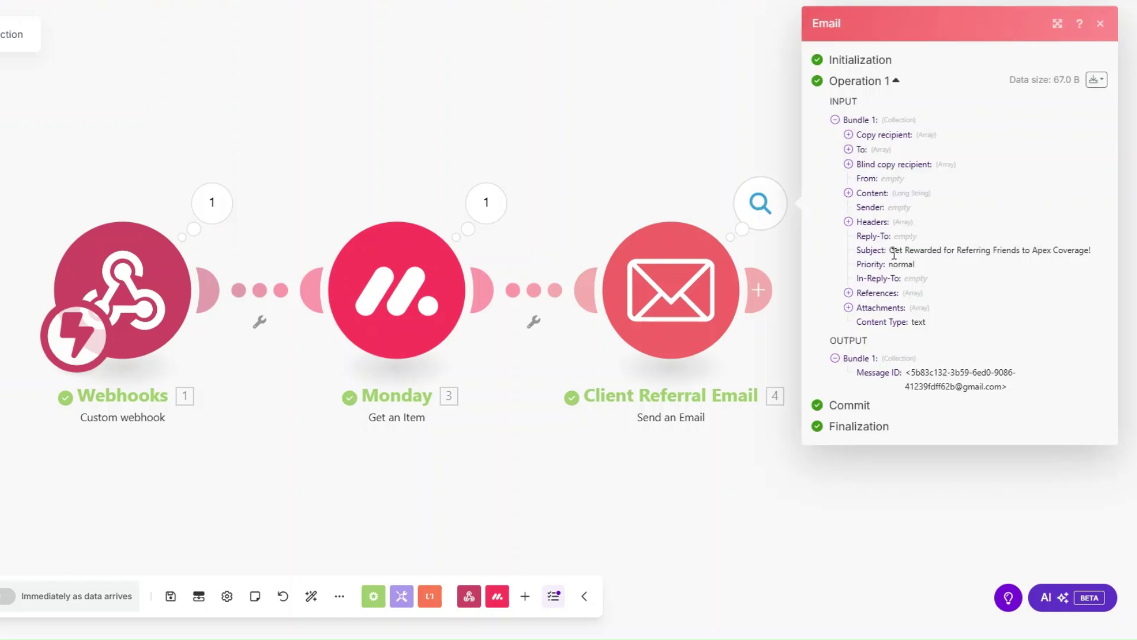
Check the sent email's subject 'Get Rewarded for Referring Friends to Apex Coverage!' and full body.
drag(895, 254, 1069, 255)
click(849, 193)
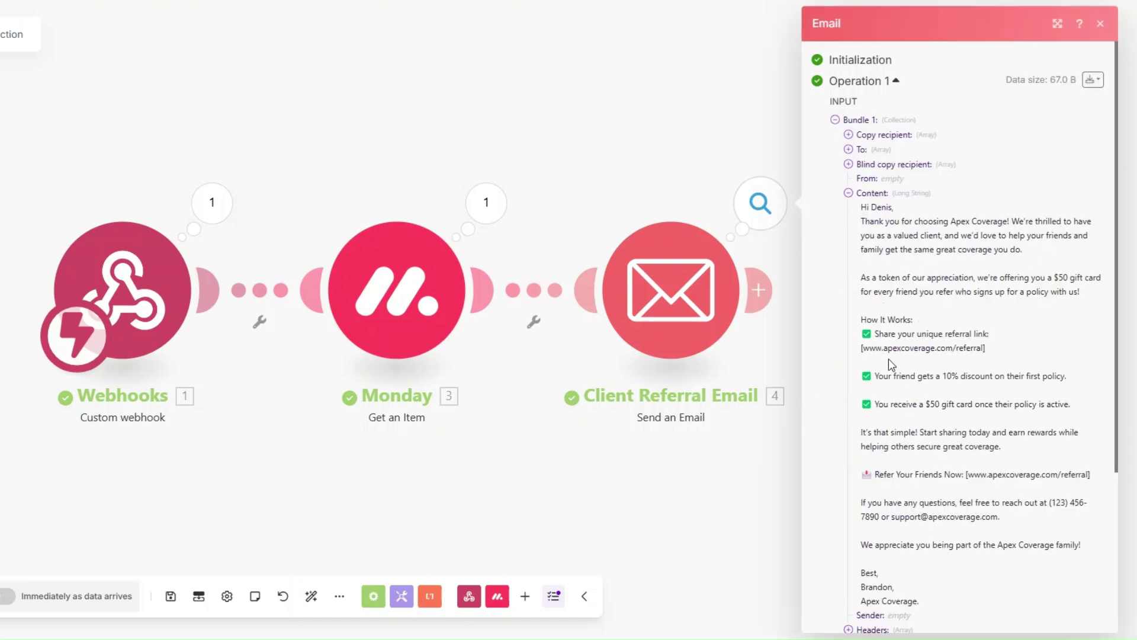
click(576, 492)
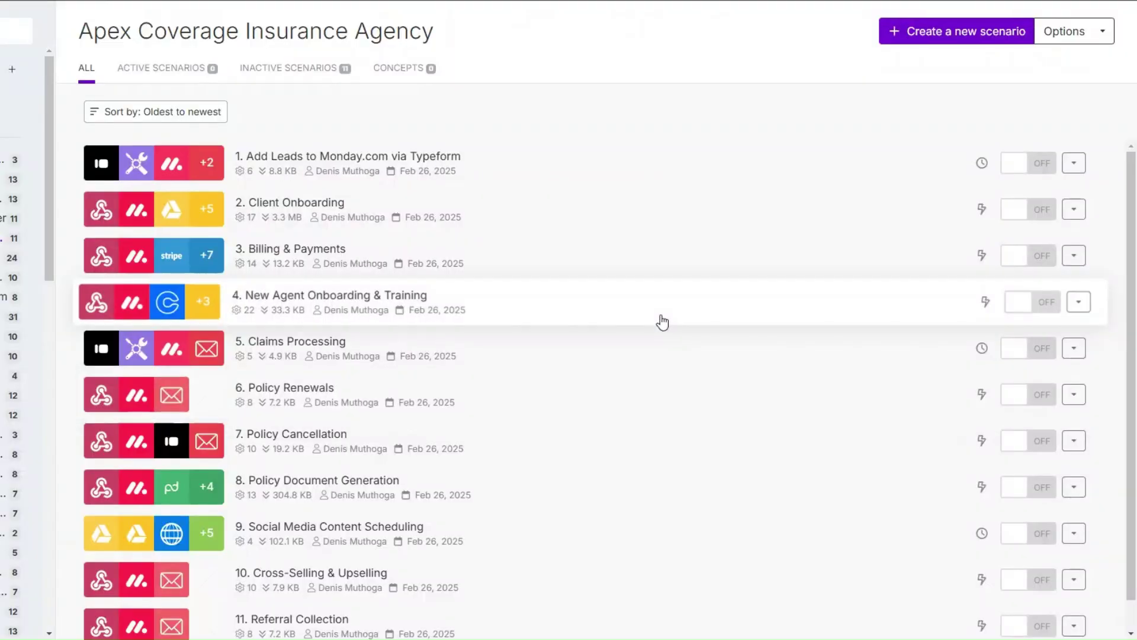
scroll(687, 450, down, 1)
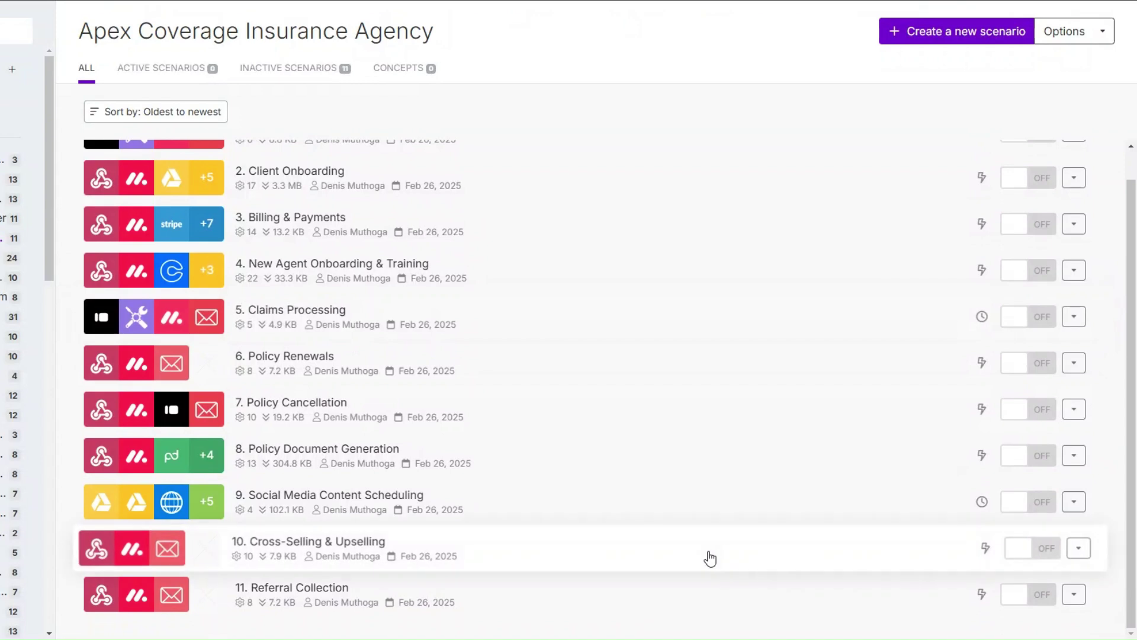
scroll(708, 558, up, 1)
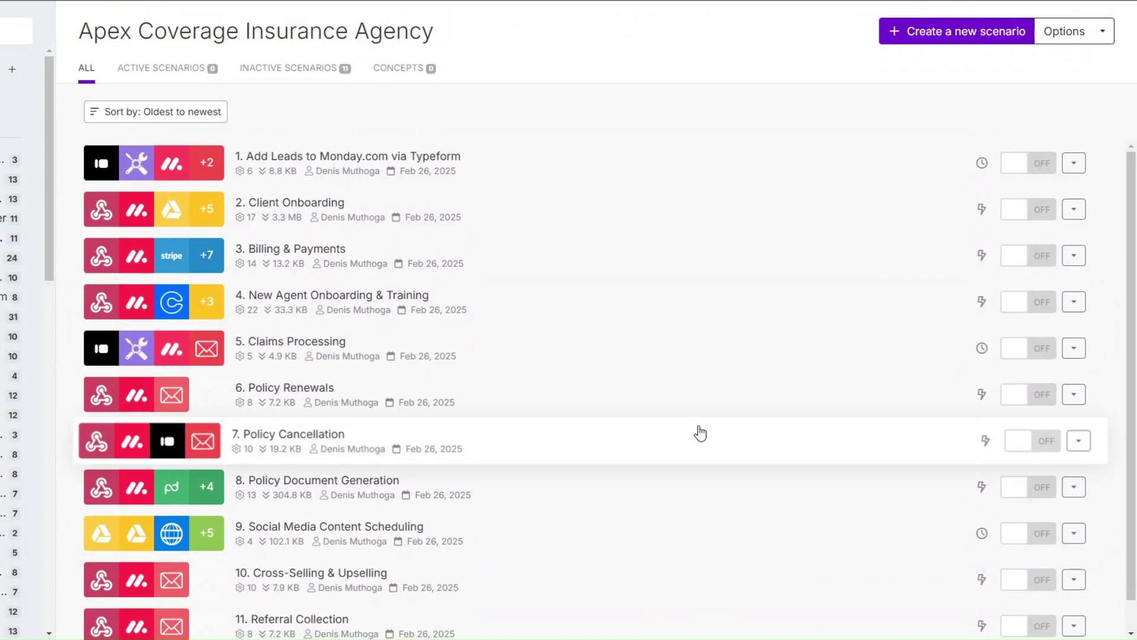
scroll(700, 433, down, 1)
scroll(700, 433, up, 1)
scroll(699, 432, down, 1)
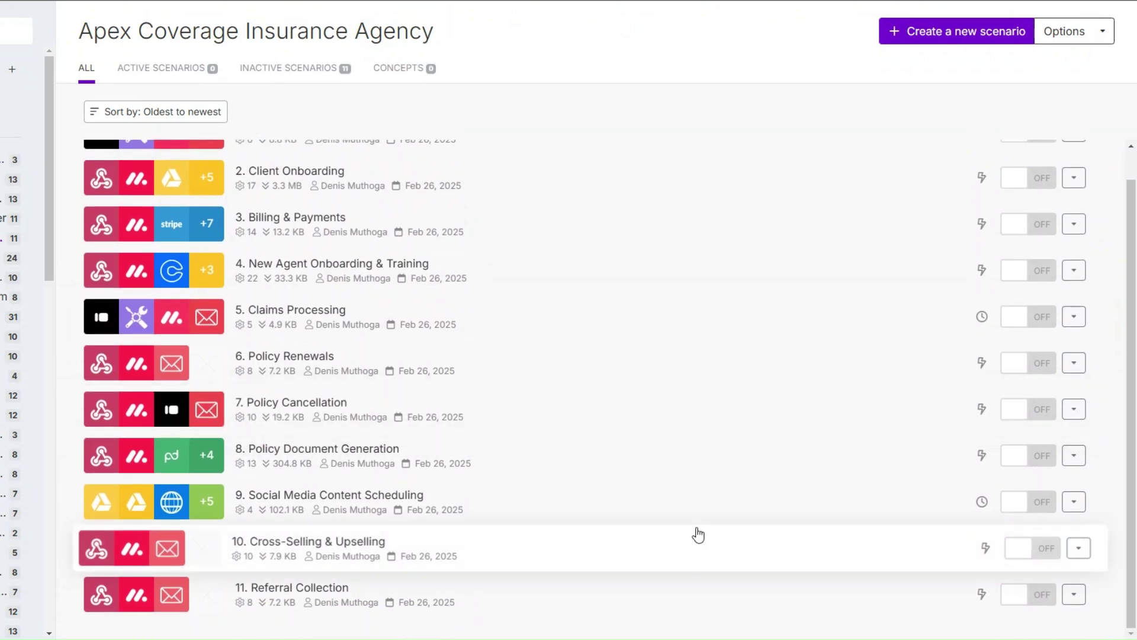
scroll(693, 468, up, 1)
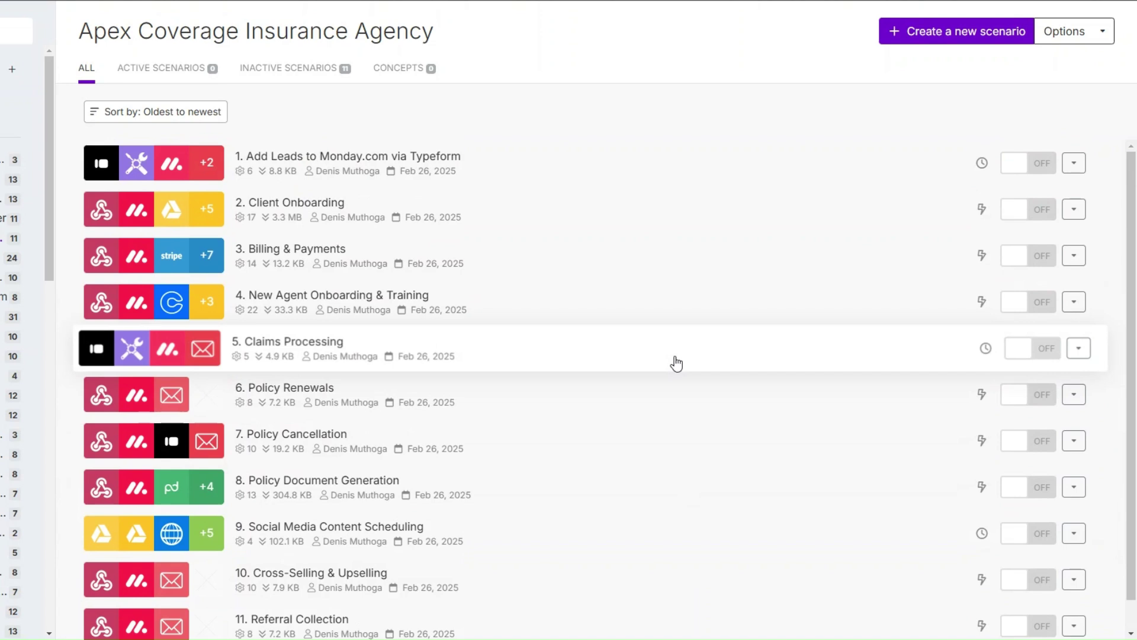
scroll(676, 363, down, 1)
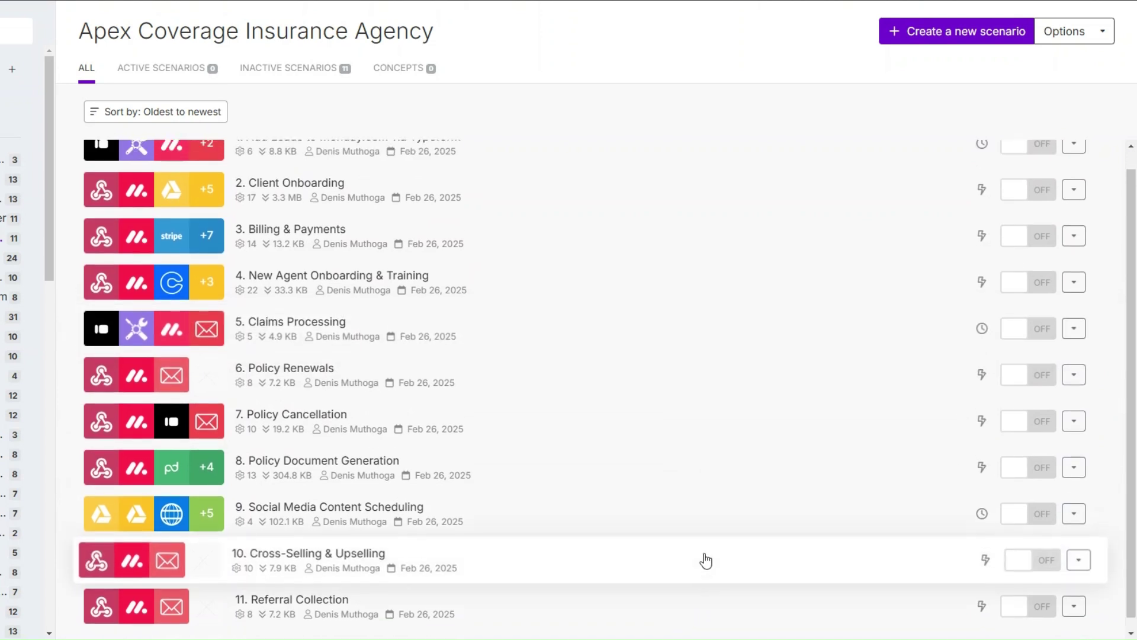
scroll(674, 363, up, 1)
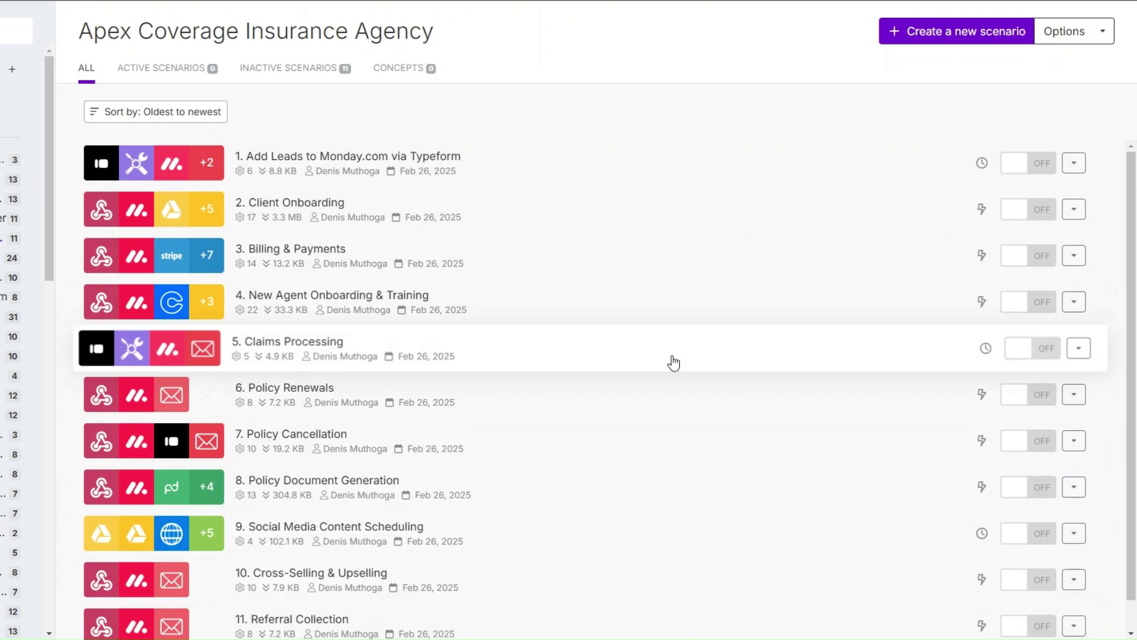
scroll(674, 362, down, 1)
scroll(661, 309, up, 1)
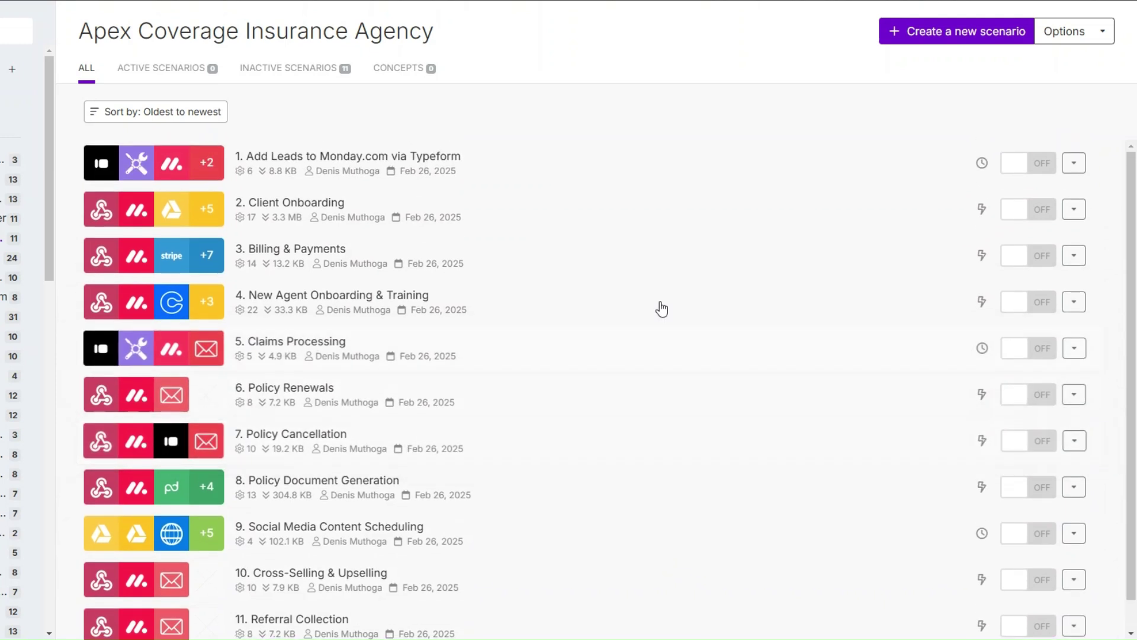